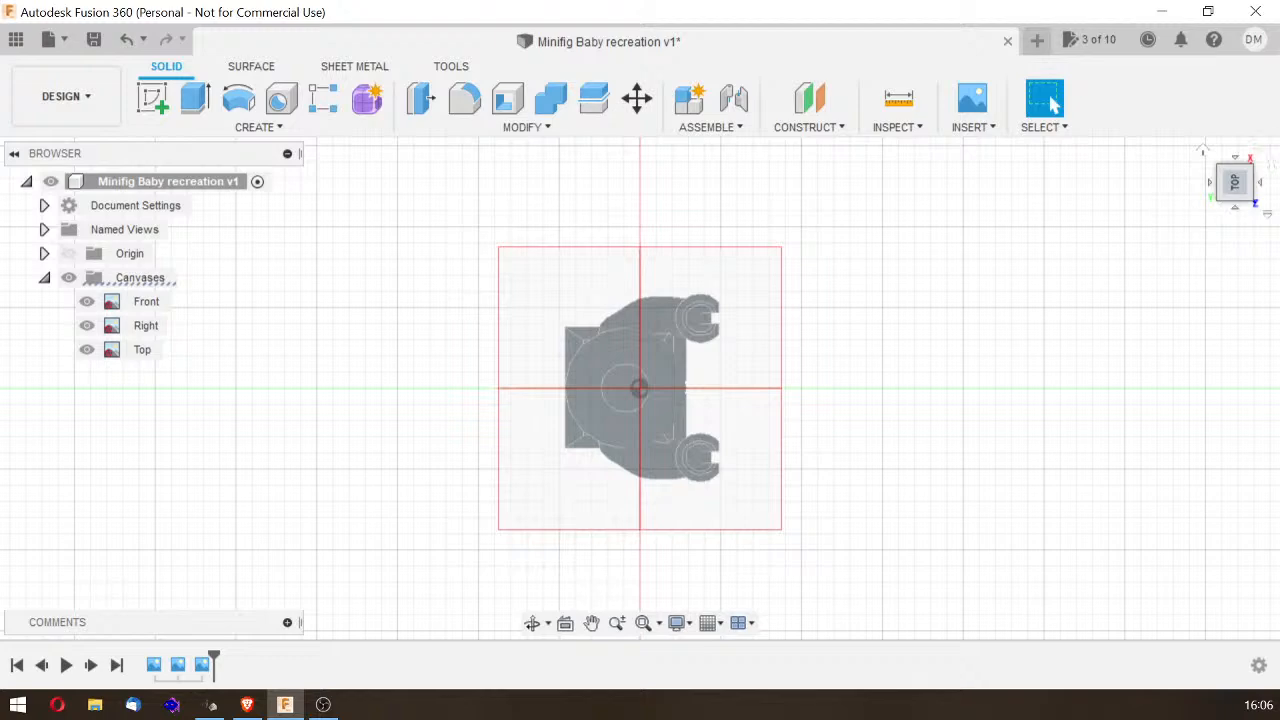
Step: Examine how the front, right and top reference canvases line up, using front, left and angled views
mouse_move(1238, 202)
left_mouse_down()
mouse_move(1205, 163)
mouse_move(1191, 115)
mouse_move(1240, 203)
left_mouse_up()
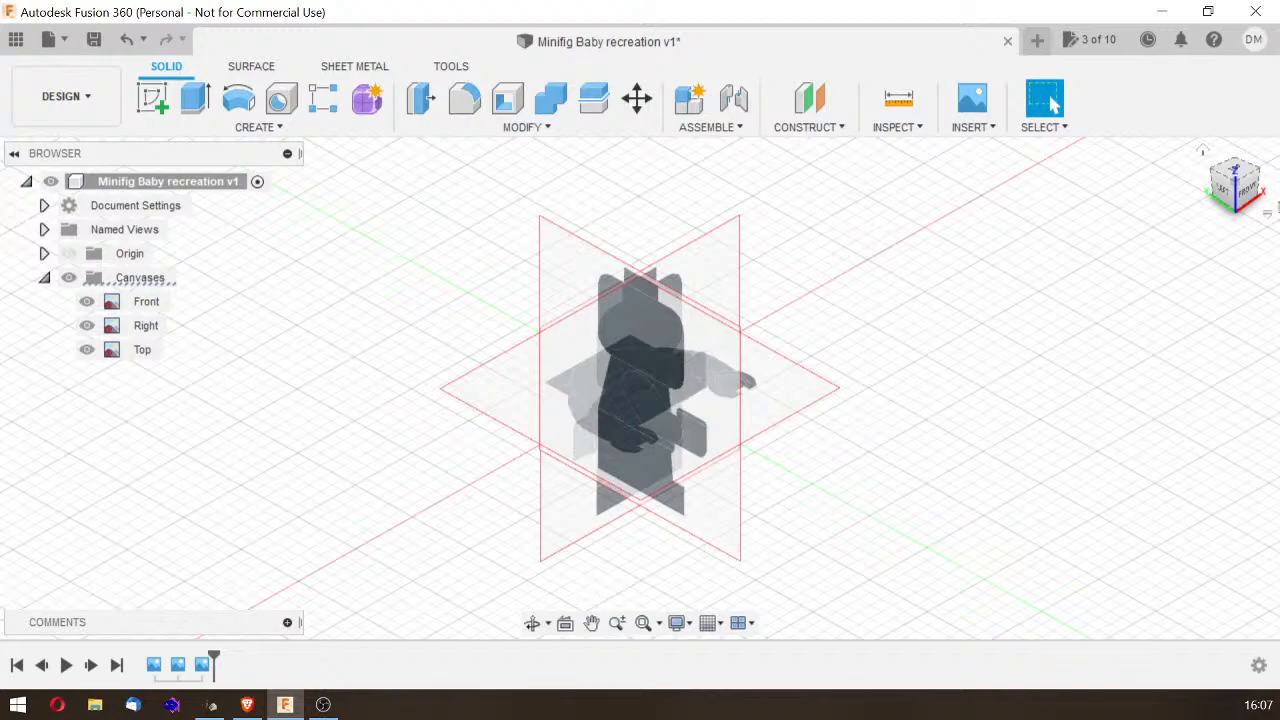
mouse_move(1246, 203)
left_mouse_down()
mouse_move(1243, 178)
mouse_move(1232, 200)
left_mouse_up()
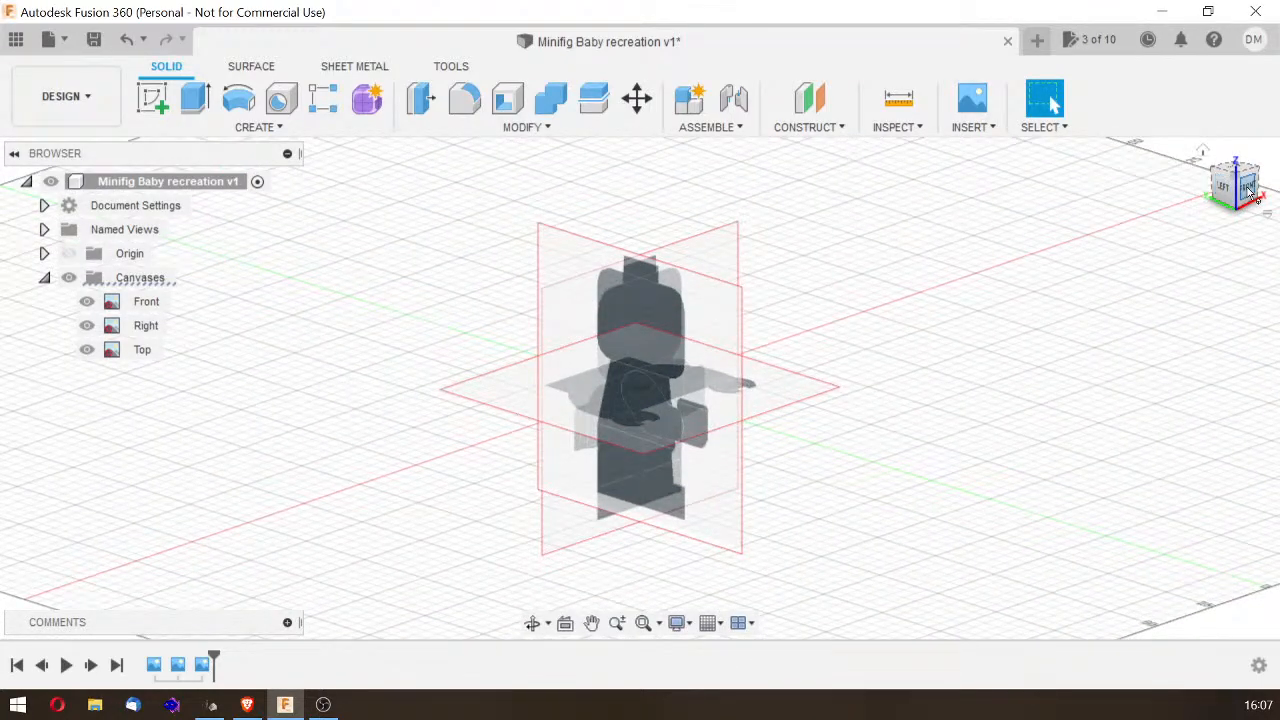
left_click(1248, 190)
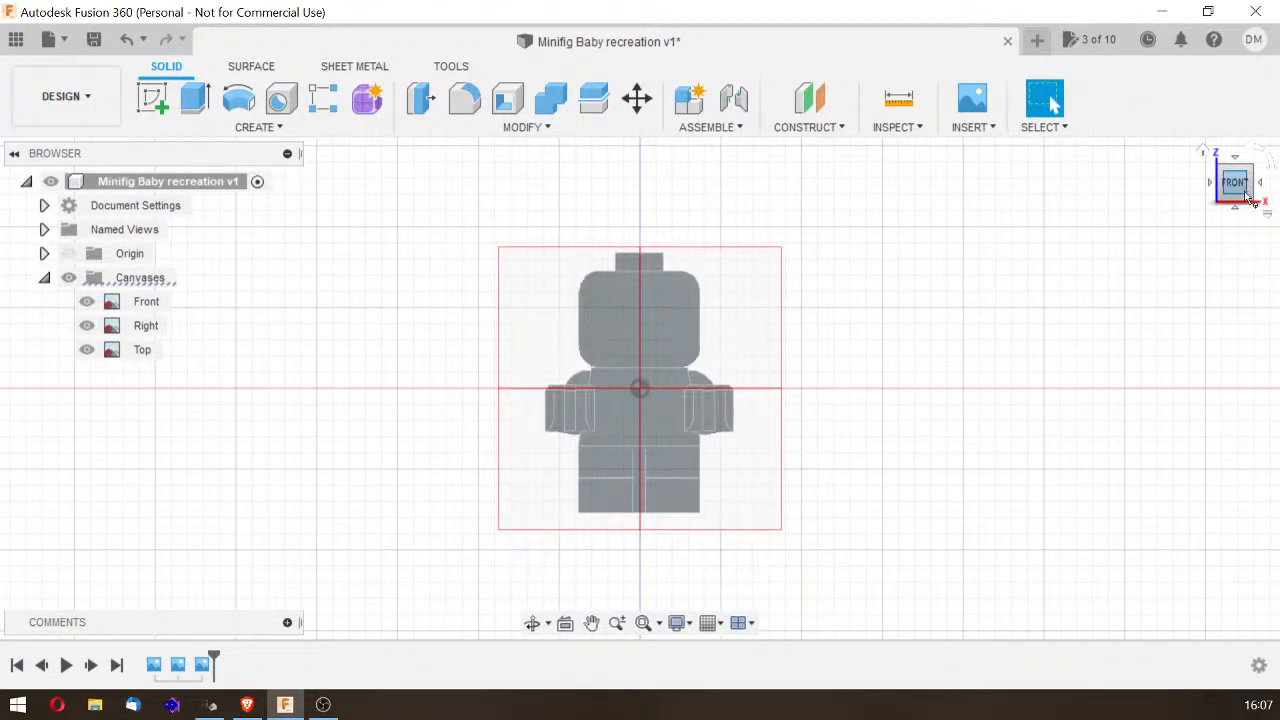
mouse_move(1242, 190)
left_mouse_down()
mouse_move(1206, 188)
mouse_move(1240, 192)
left_mouse_up()
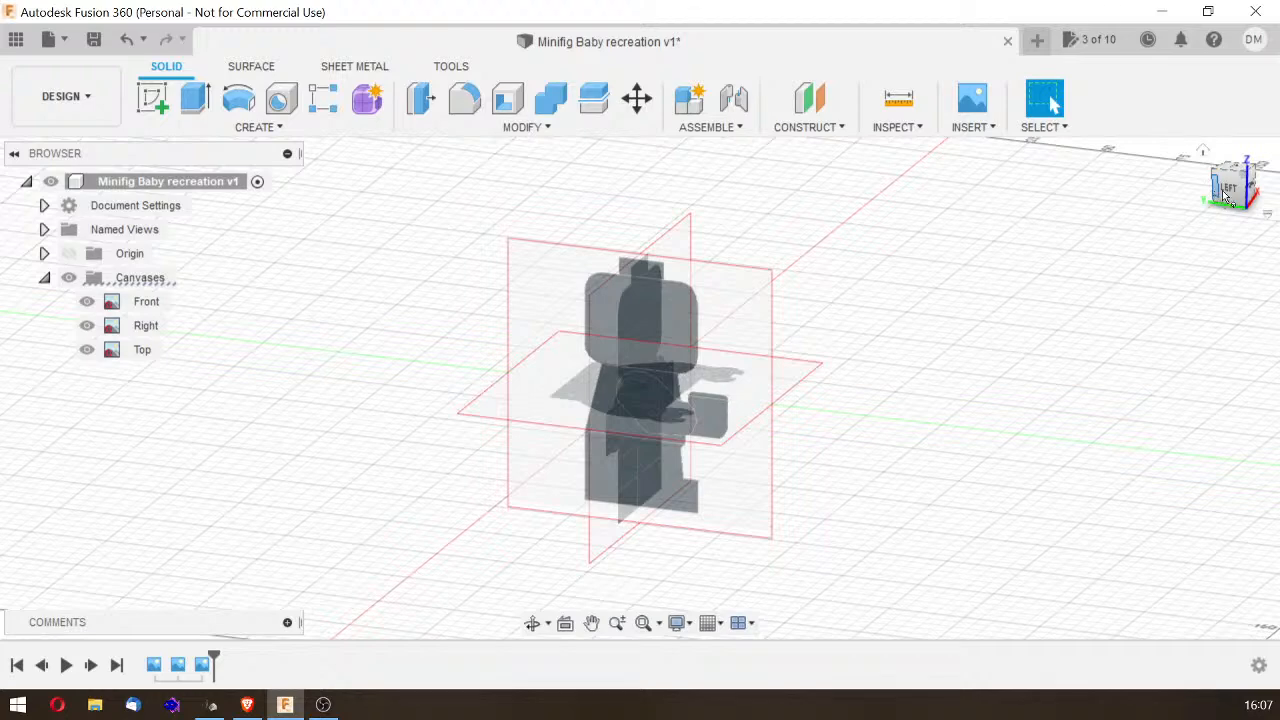
left_click_drag(1230, 195, 1222, 203)
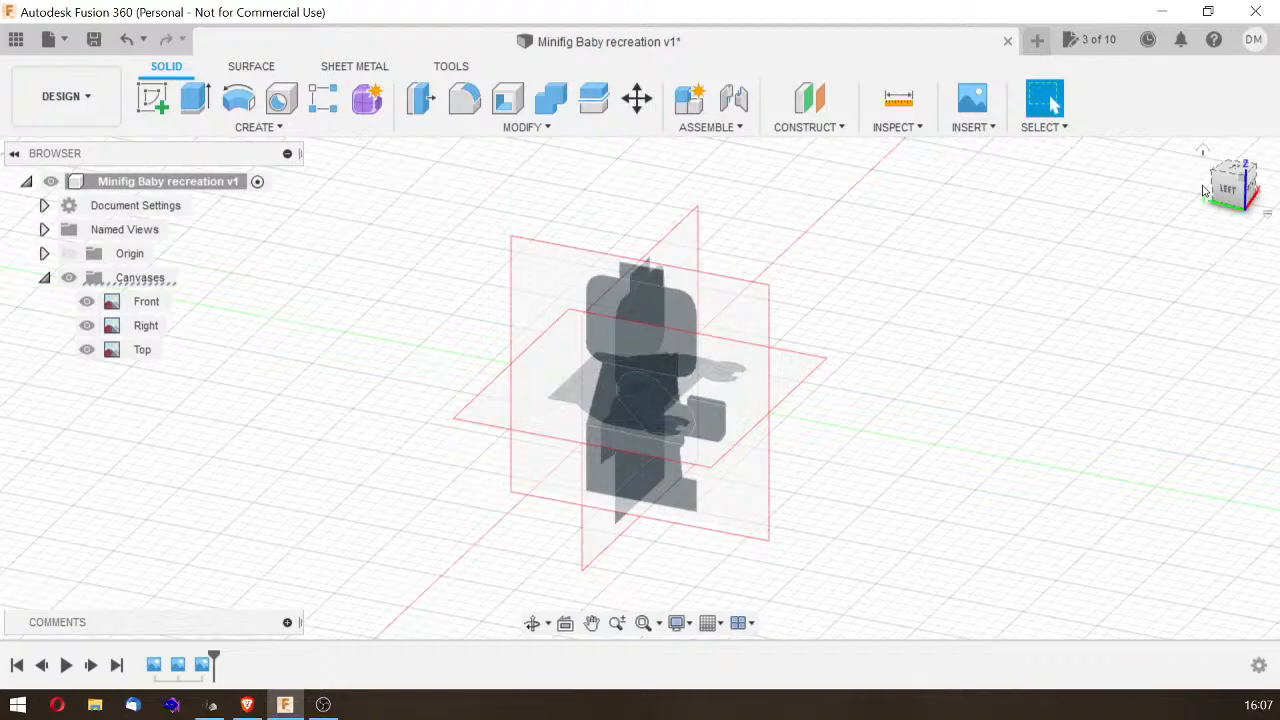
mouse_move(1238, 181)
left_mouse_down()
mouse_move(1211, 188)
mouse_move(1236, 180)
left_mouse_up()
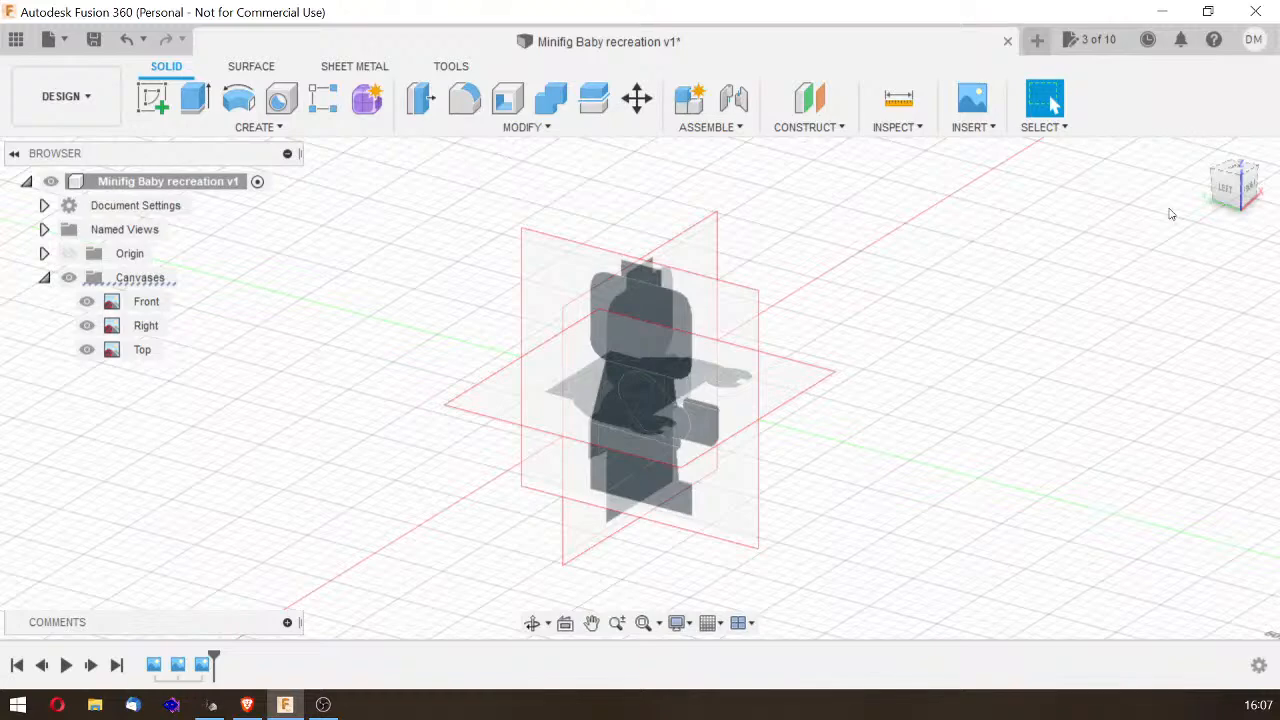
left_click(1229, 193)
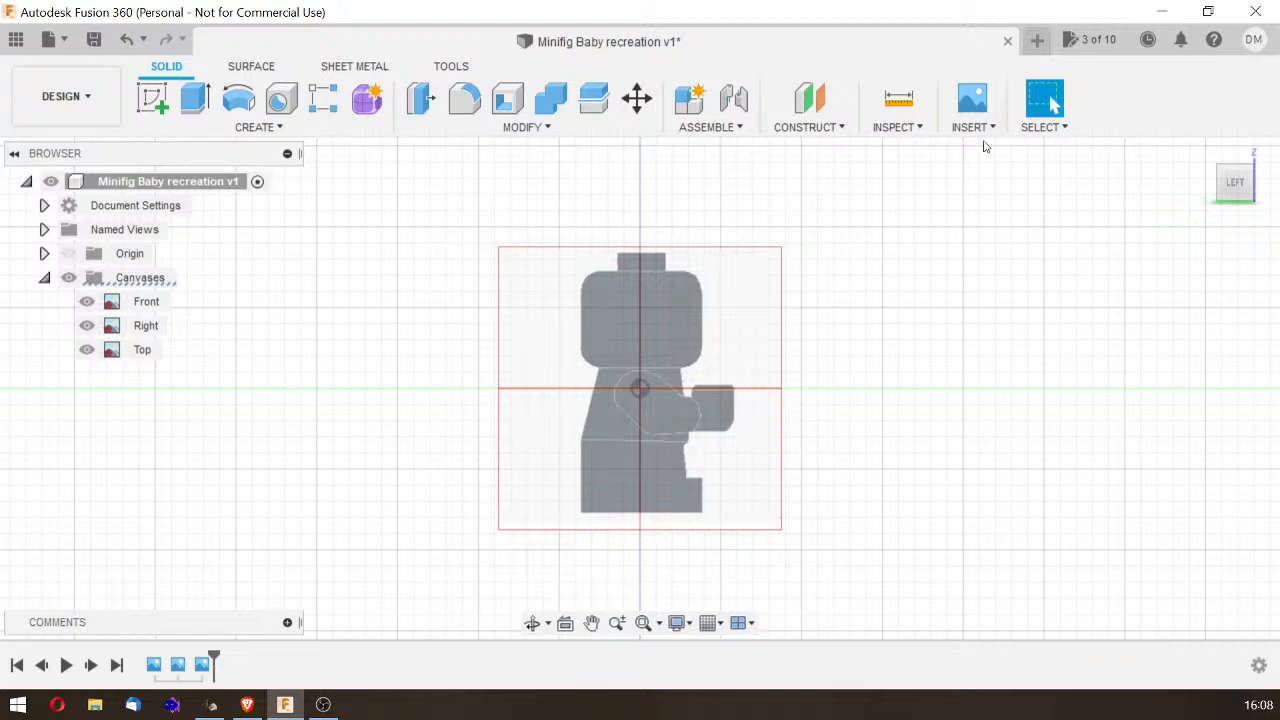
left_click_drag(1224, 188, 1123, 163)
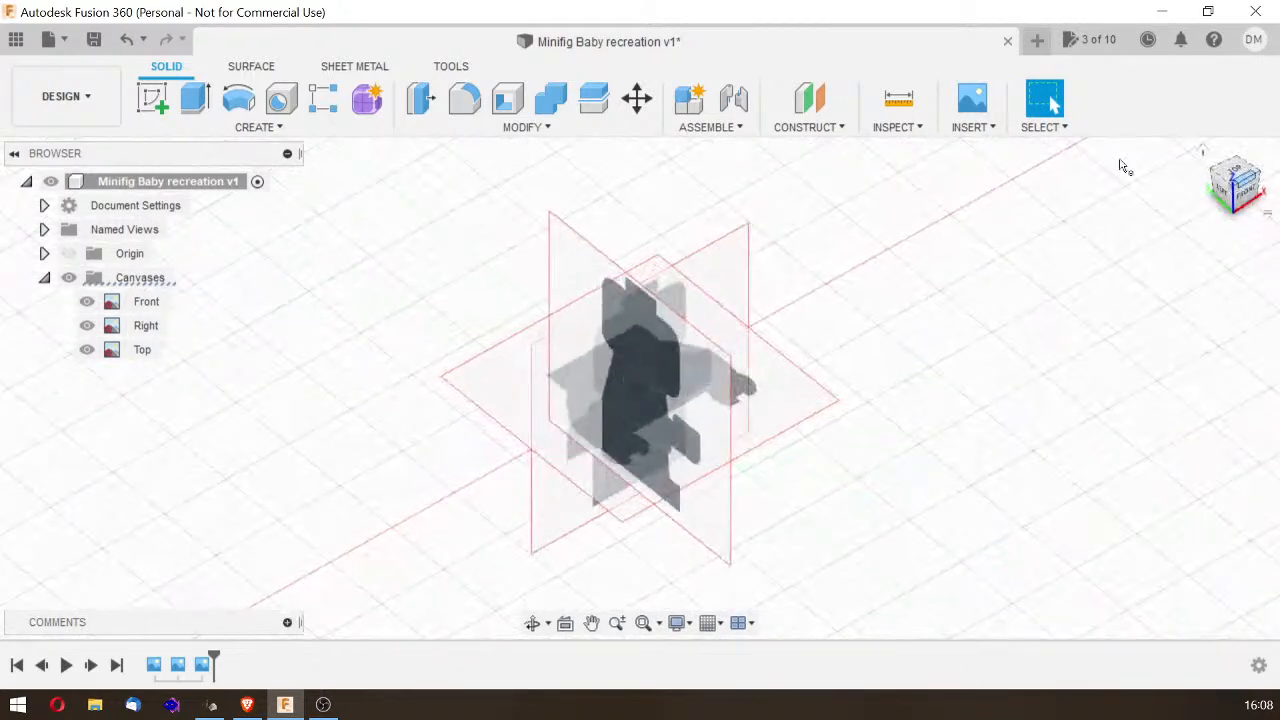
left_click(155, 97)
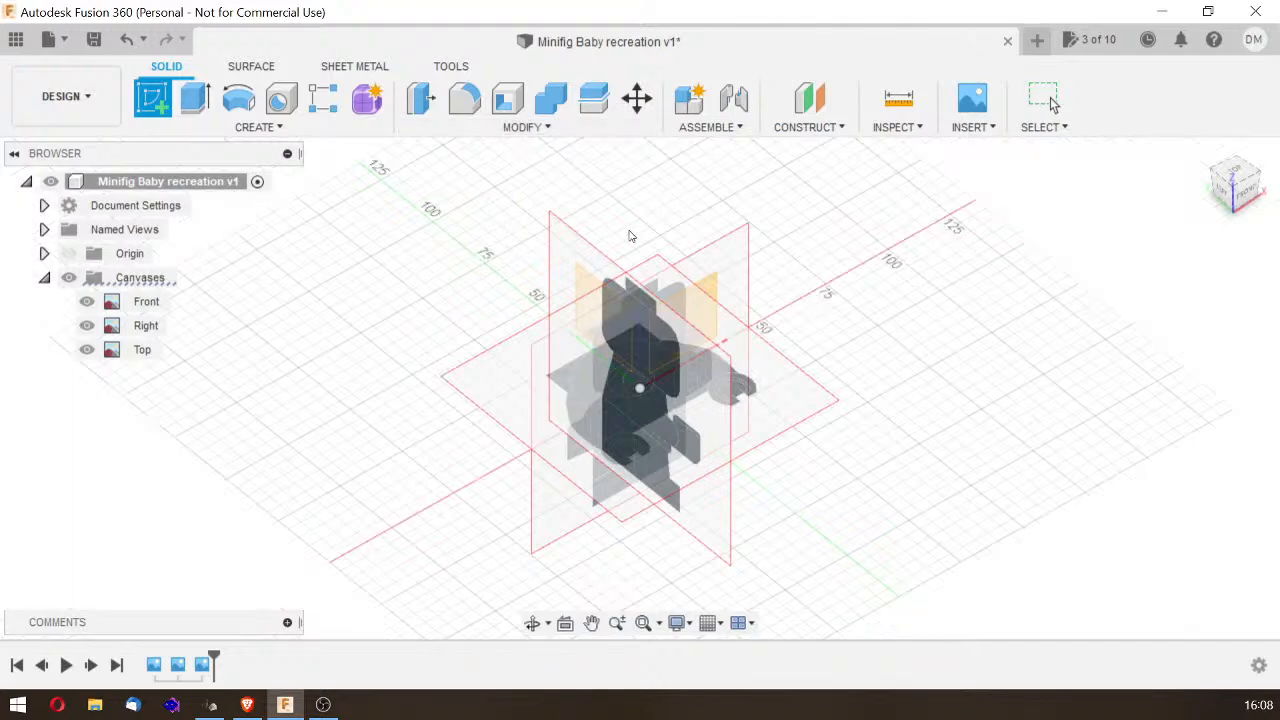
left_click(640, 326)
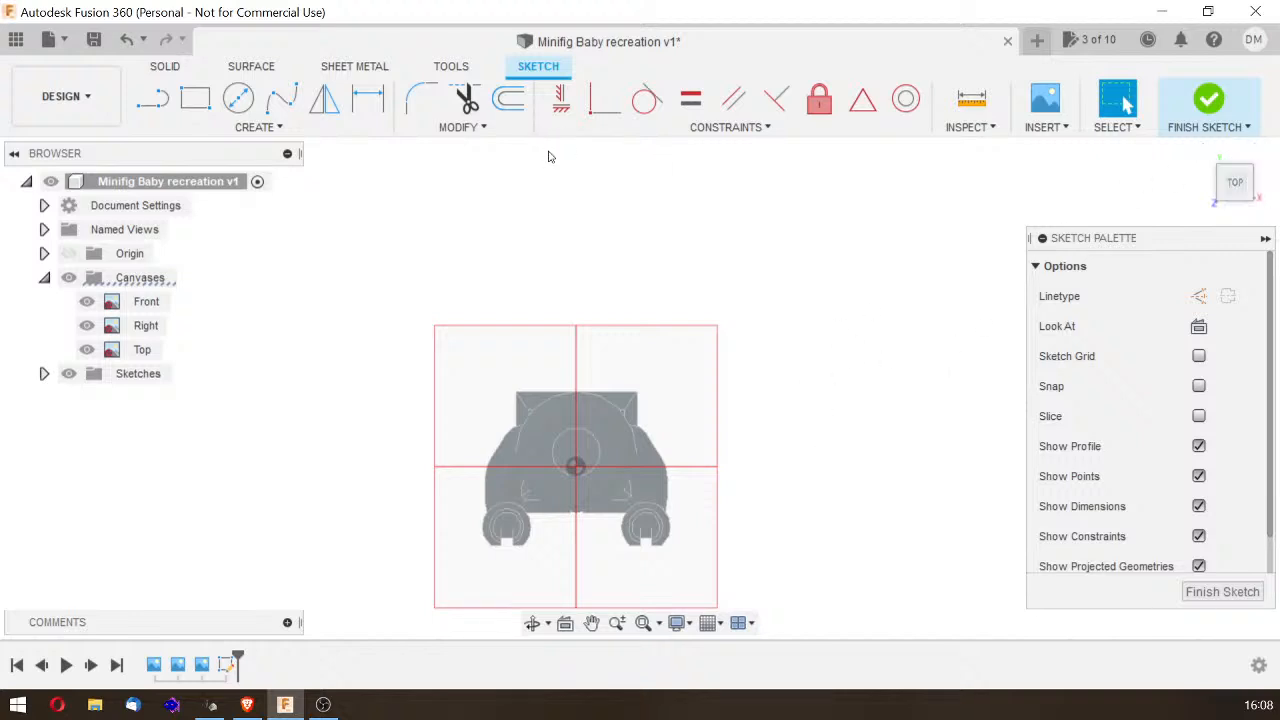
mouse_move(729, 354)
middle_mouse_down()
mouse_move(829, 263)
mouse_move(862, 211)
mouse_move(600, 340)
middle_mouse_up()
scroll(580, 362, "up", 4)
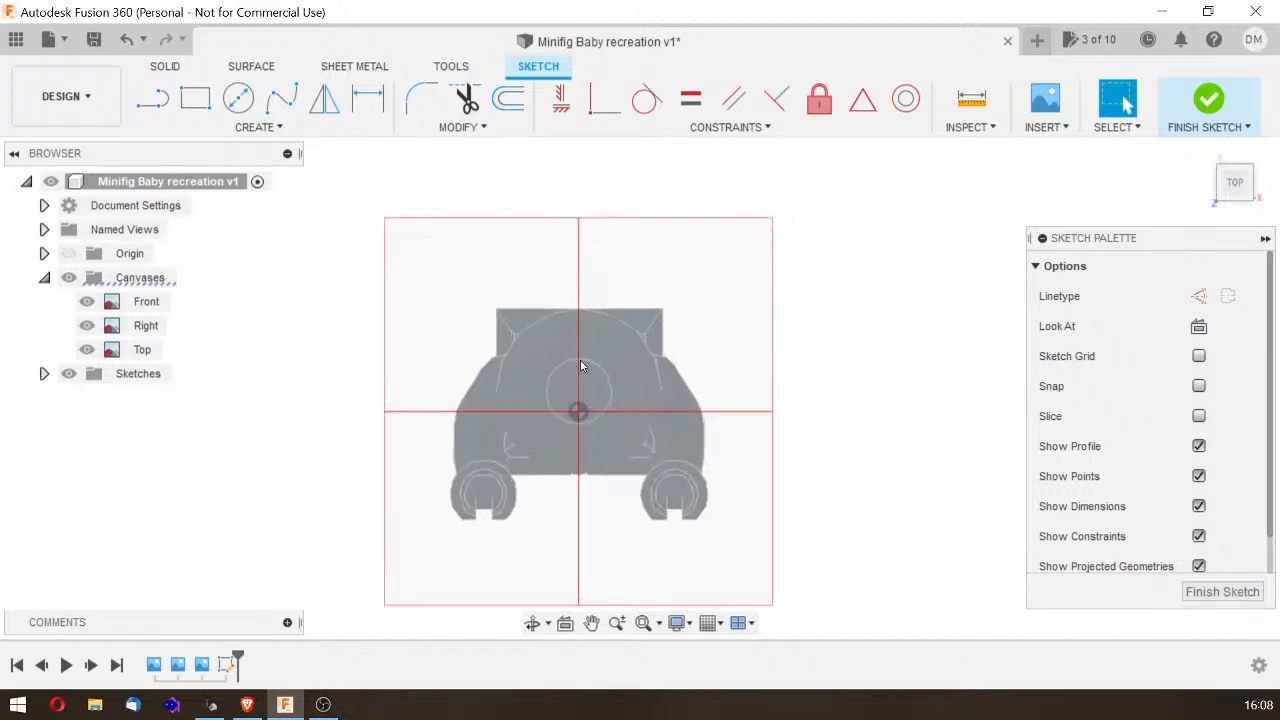
mouse_move(570, 492)
middle_mouse_down()
mouse_move(611, 424)
mouse_move(655, 478)
middle_mouse_up()
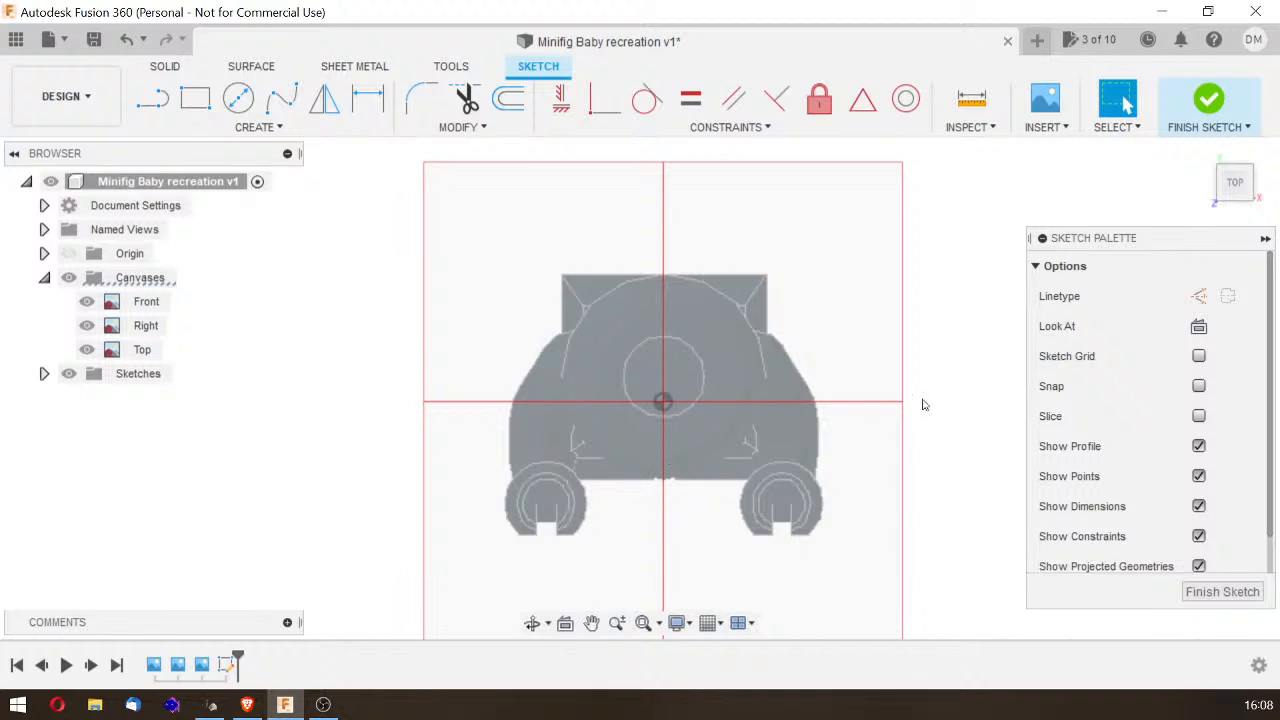
left_click_drag(1237, 186, 1240, 185)
left_click(1237, 184)
mouse_move(1242, 193)
left_mouse_down()
mouse_move(1258, 163)
mouse_move(1231, 201)
left_mouse_up()
left_click(1231, 201)
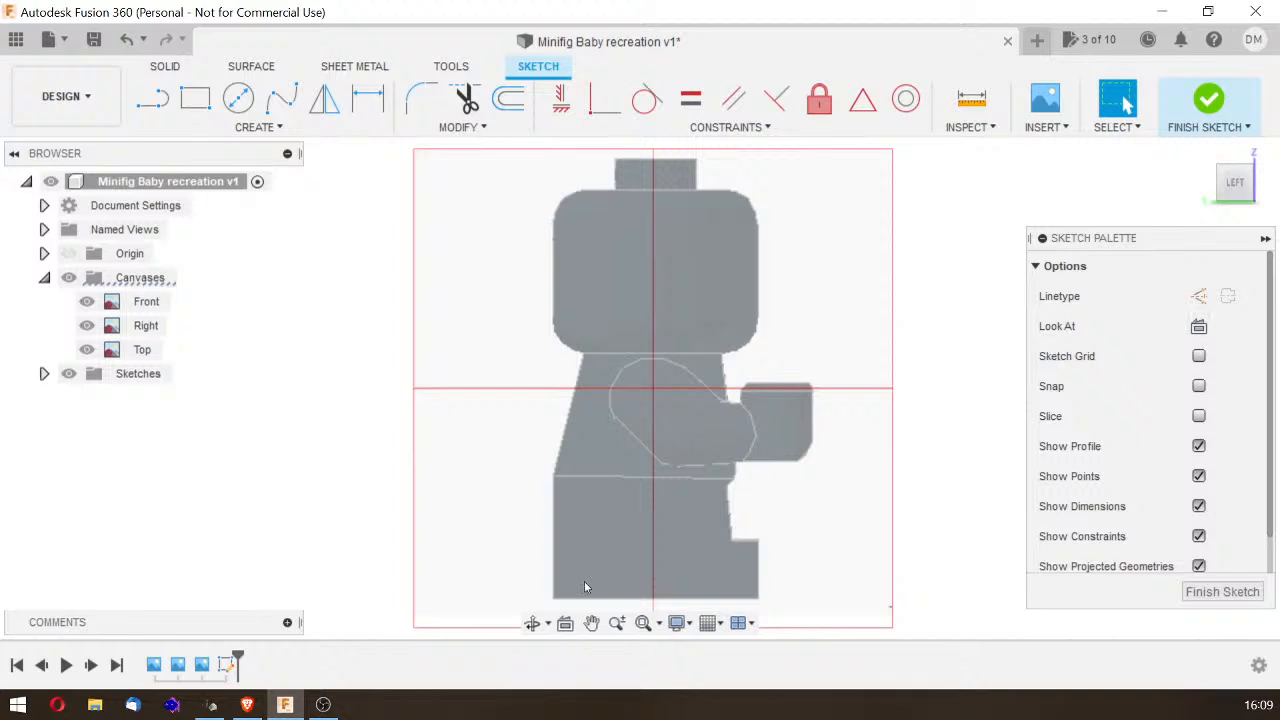
left_click(1190, 598)
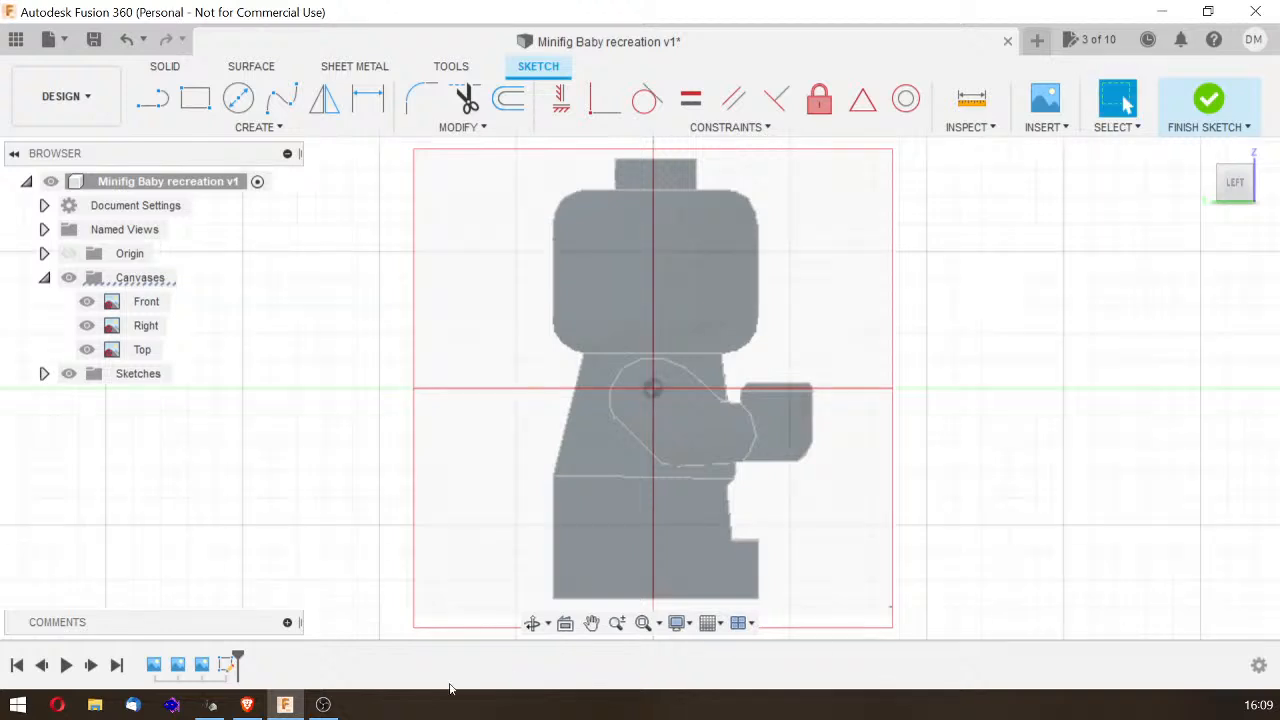
right_click(231, 670)
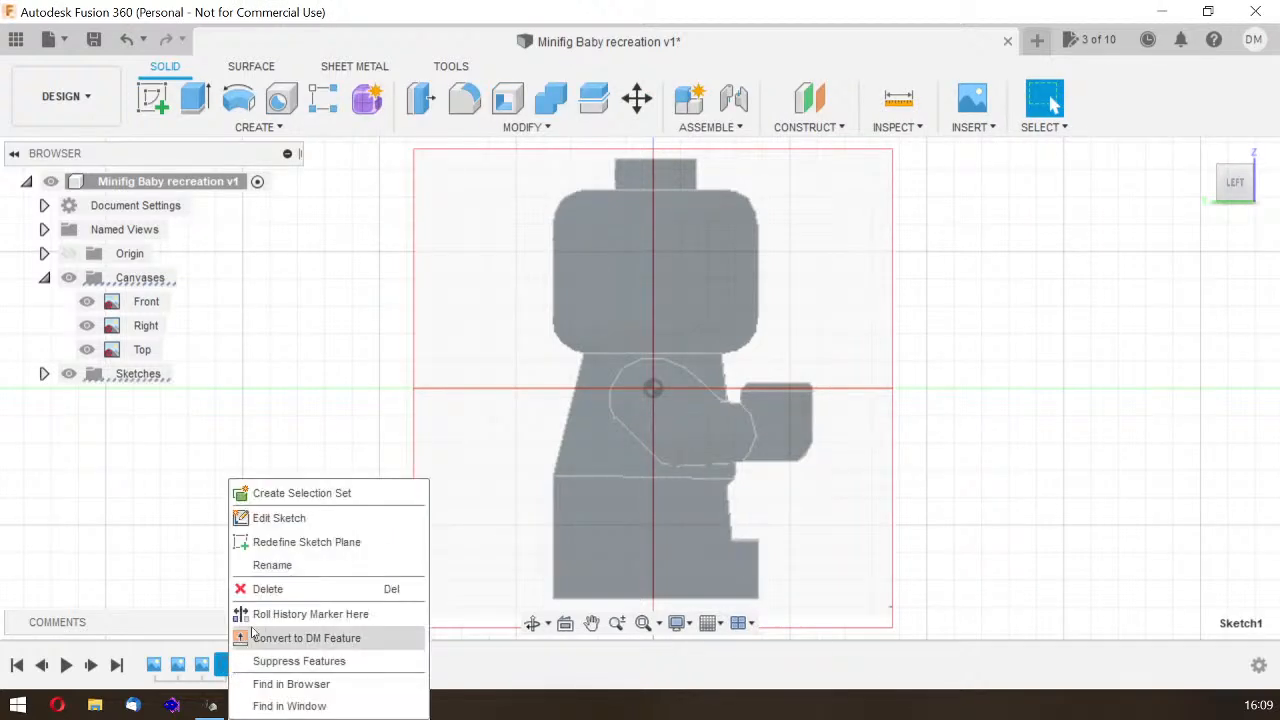
left_click(273, 596)
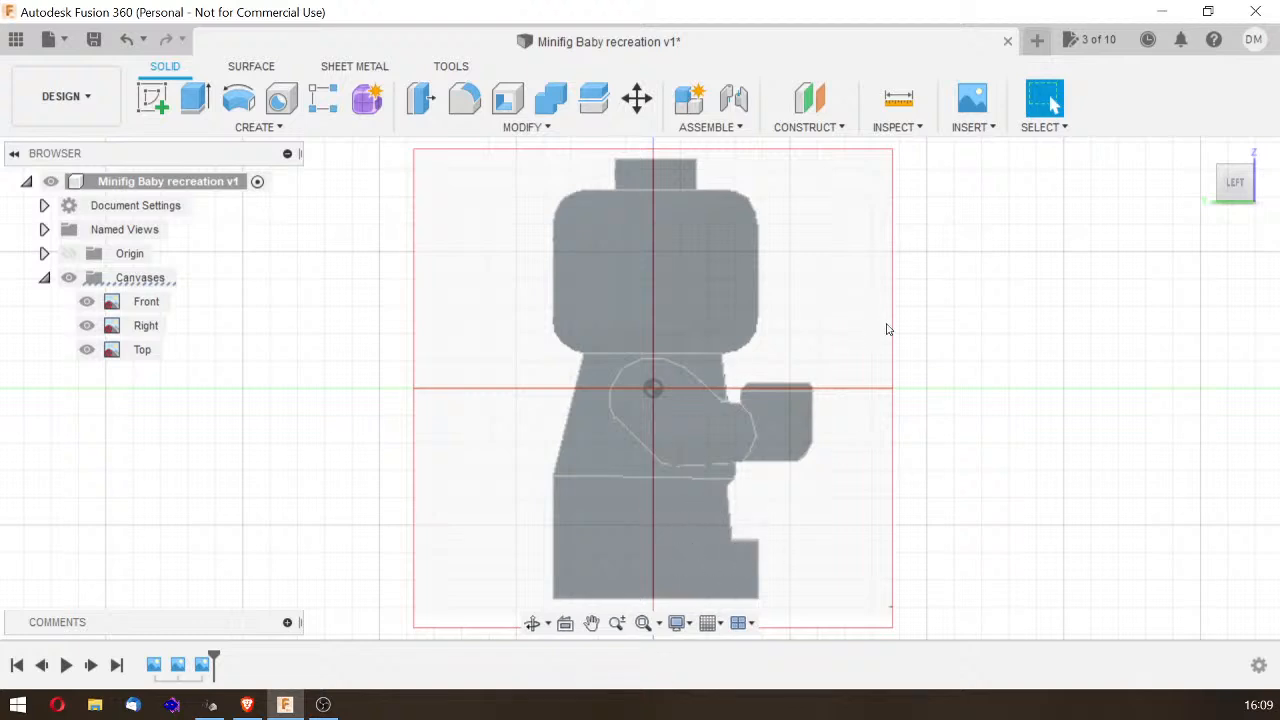
Step: Start a new sketch on the vertical origin plane that shows the minifig in side view
left_click_drag(1240, 190, 1113, 140)
left_click(152, 97)
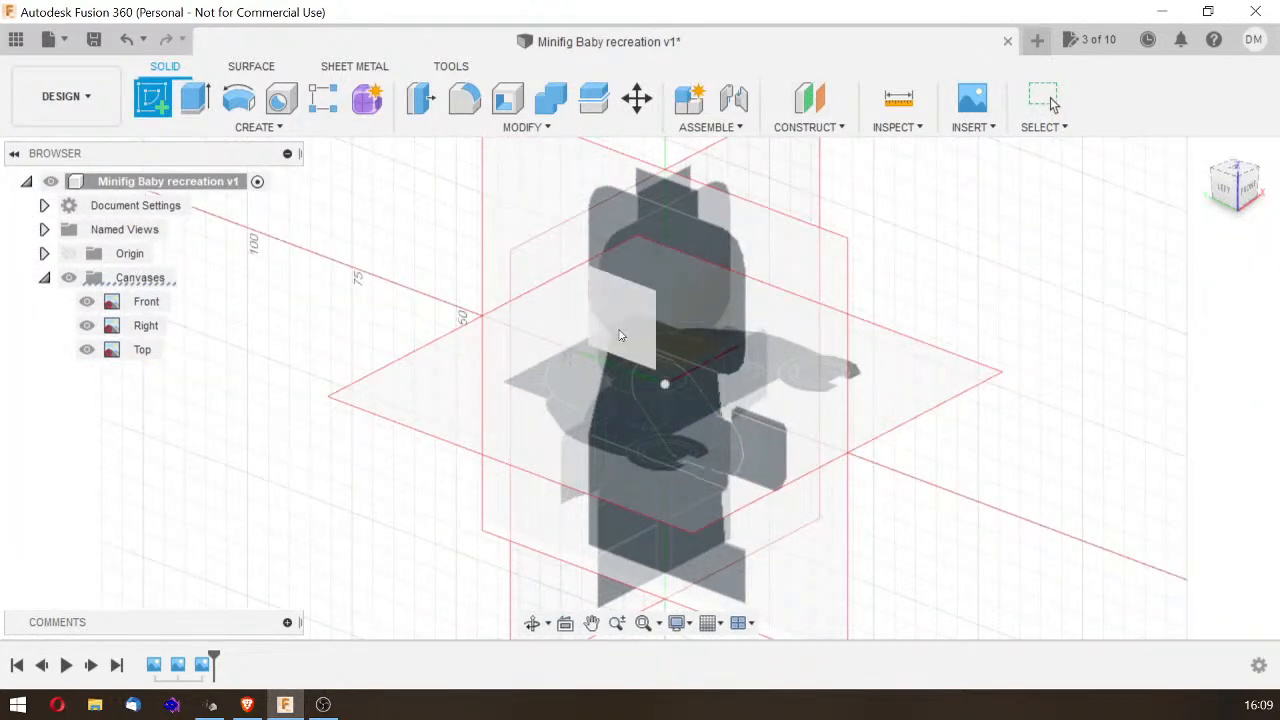
left_click(621, 333)
mouse_move(787, 453)
middle_mouse_down()
mouse_move(705, 340)
mouse_move(710, 306)
mouse_move(733, 383)
middle_mouse_up()
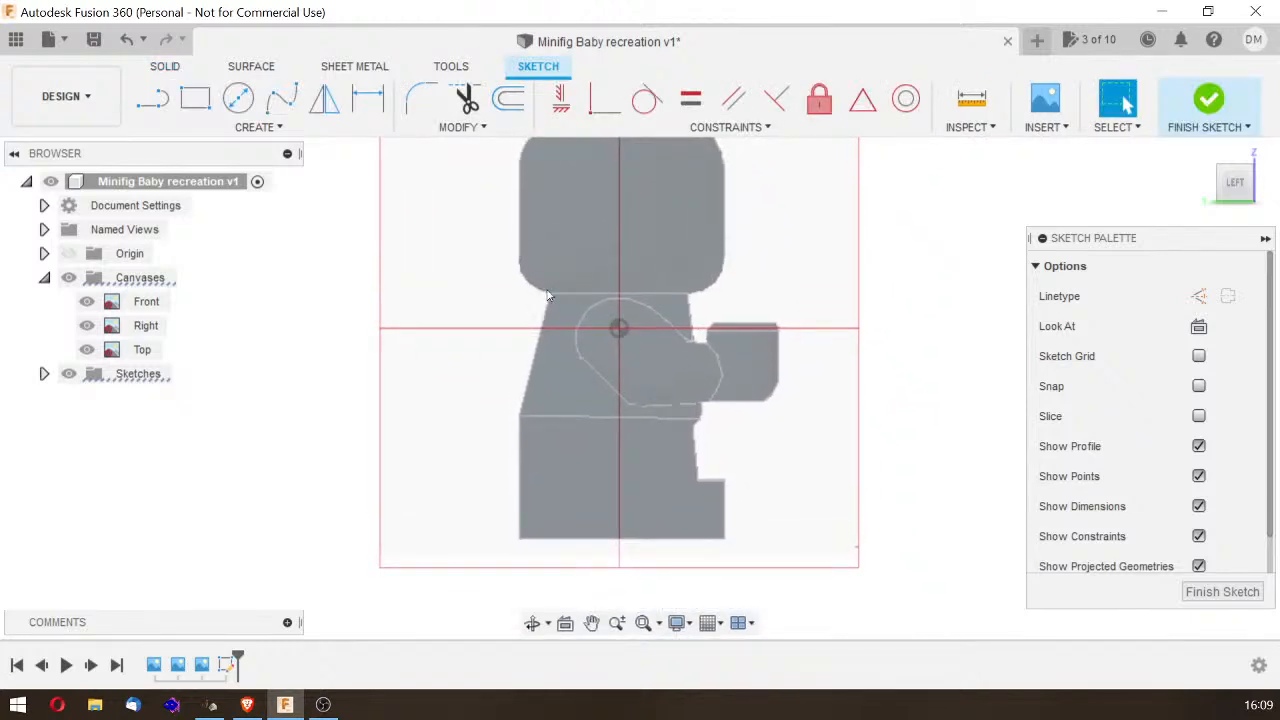
Step: Trace the leg's front with lines: toe edge about 10.4 mm high, foot step about 4.9 mm long, and the slanted edge up to the waist
left_click(150, 102)
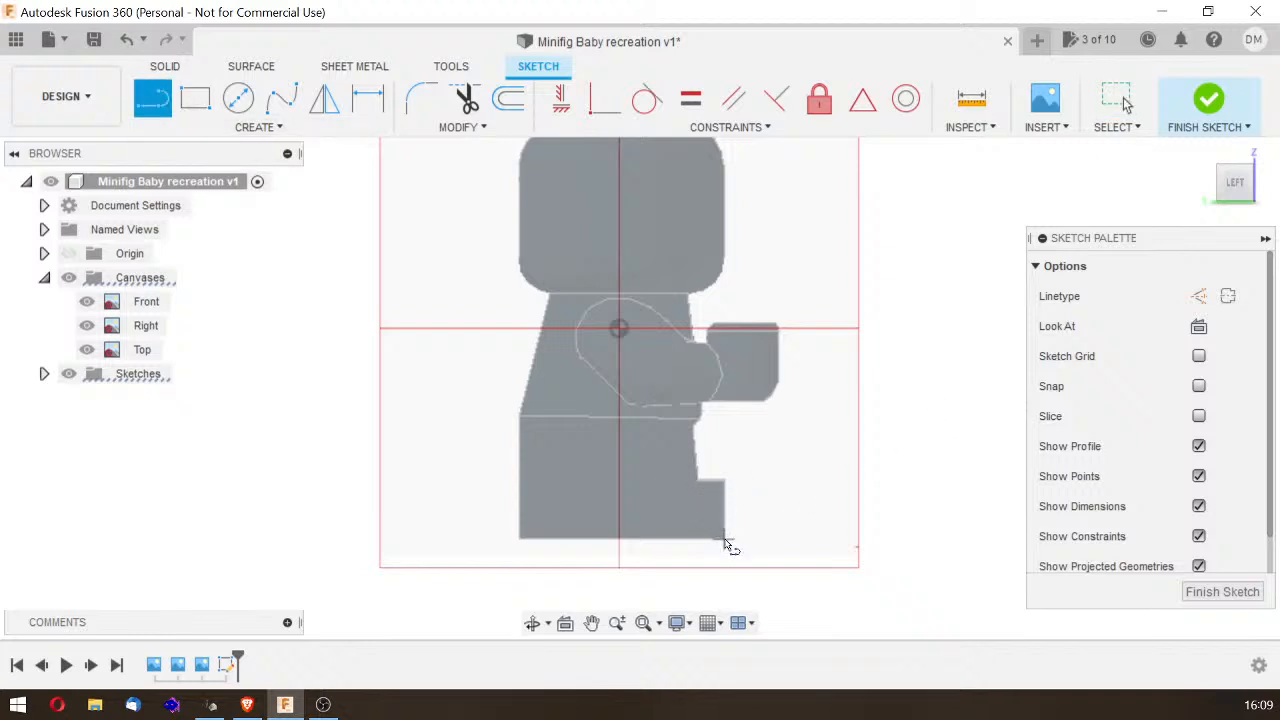
left_click(724, 539)
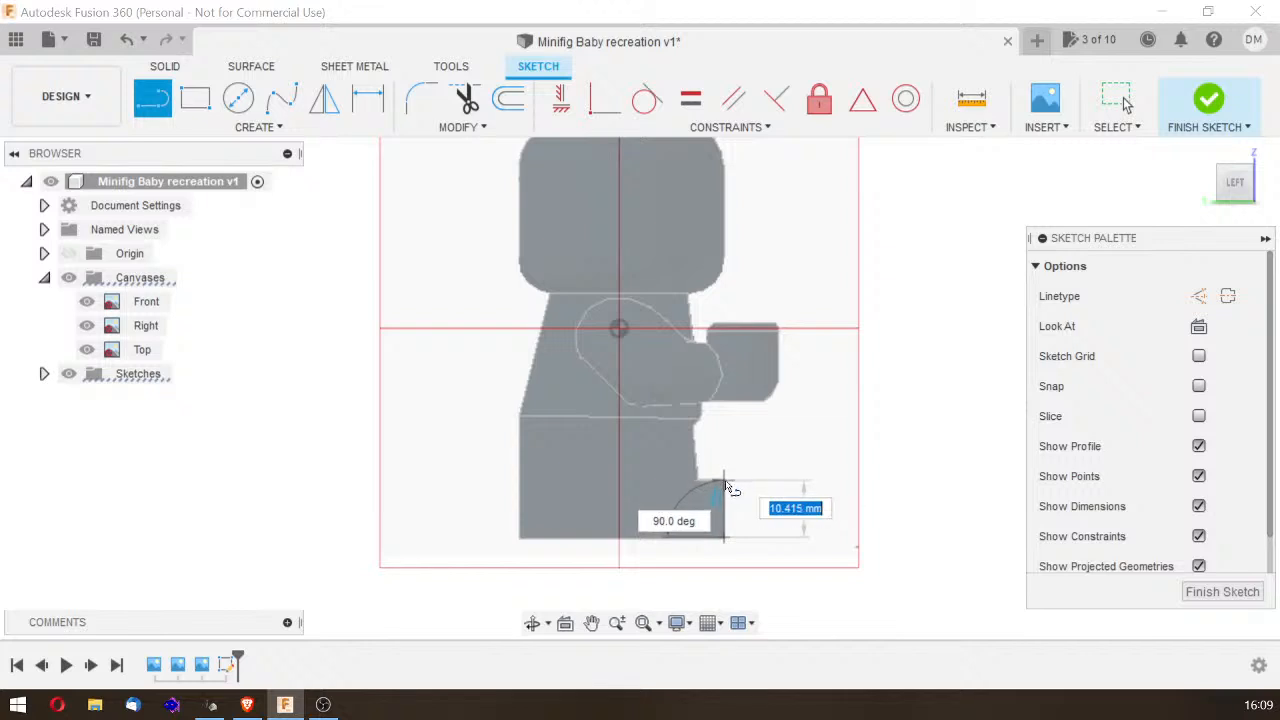
left_click(725, 484)
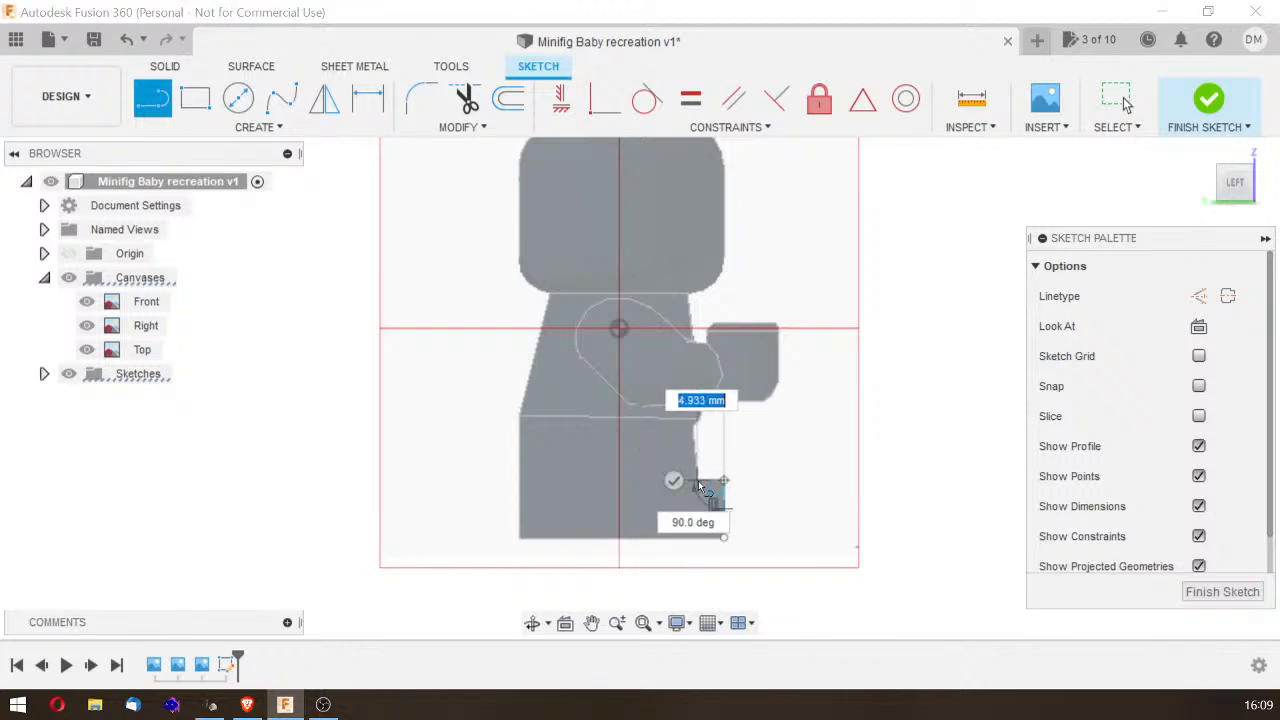
left_click(699, 484)
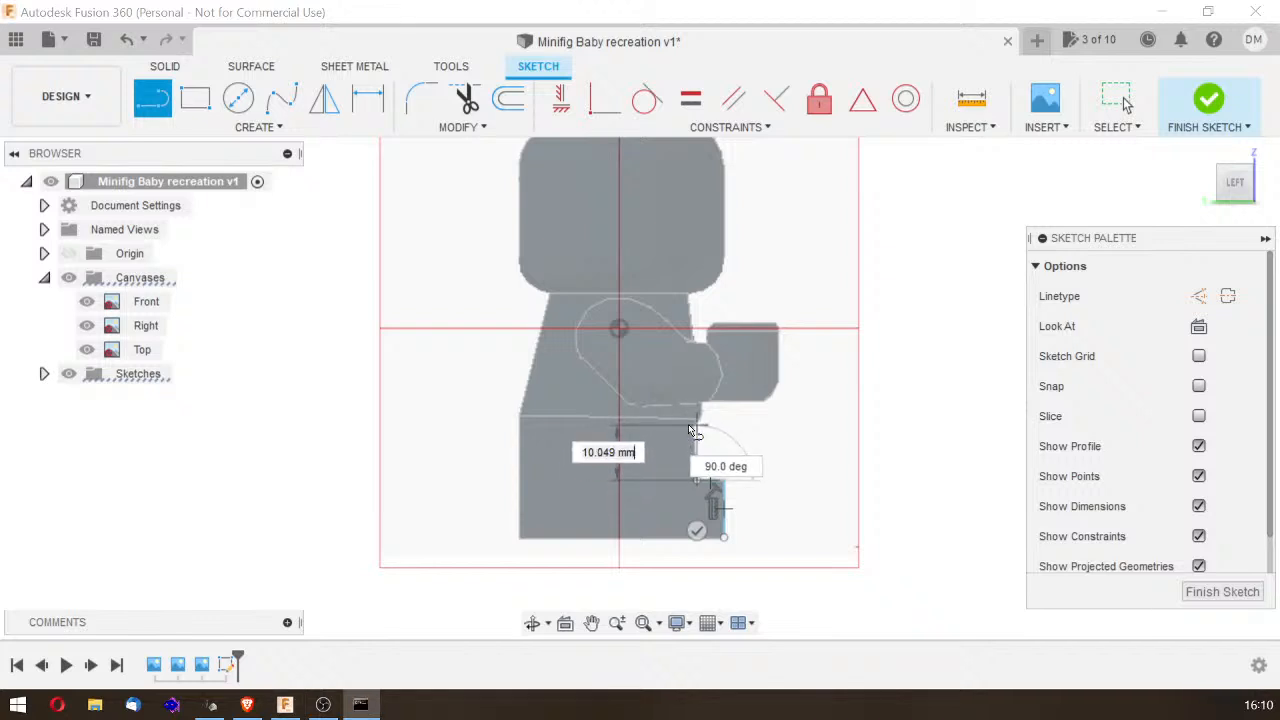
scroll(692, 478, "up", 1)
scroll(692, 480, "up", 2)
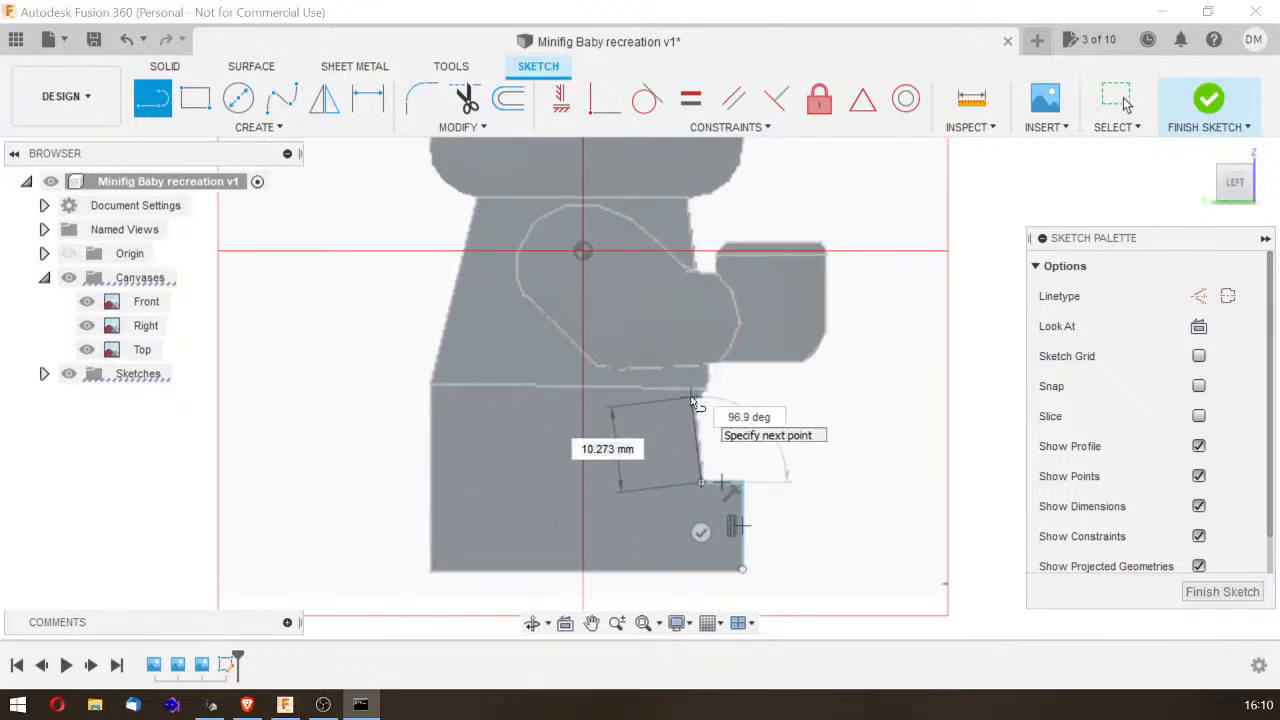
scroll(693, 401, "up", 3)
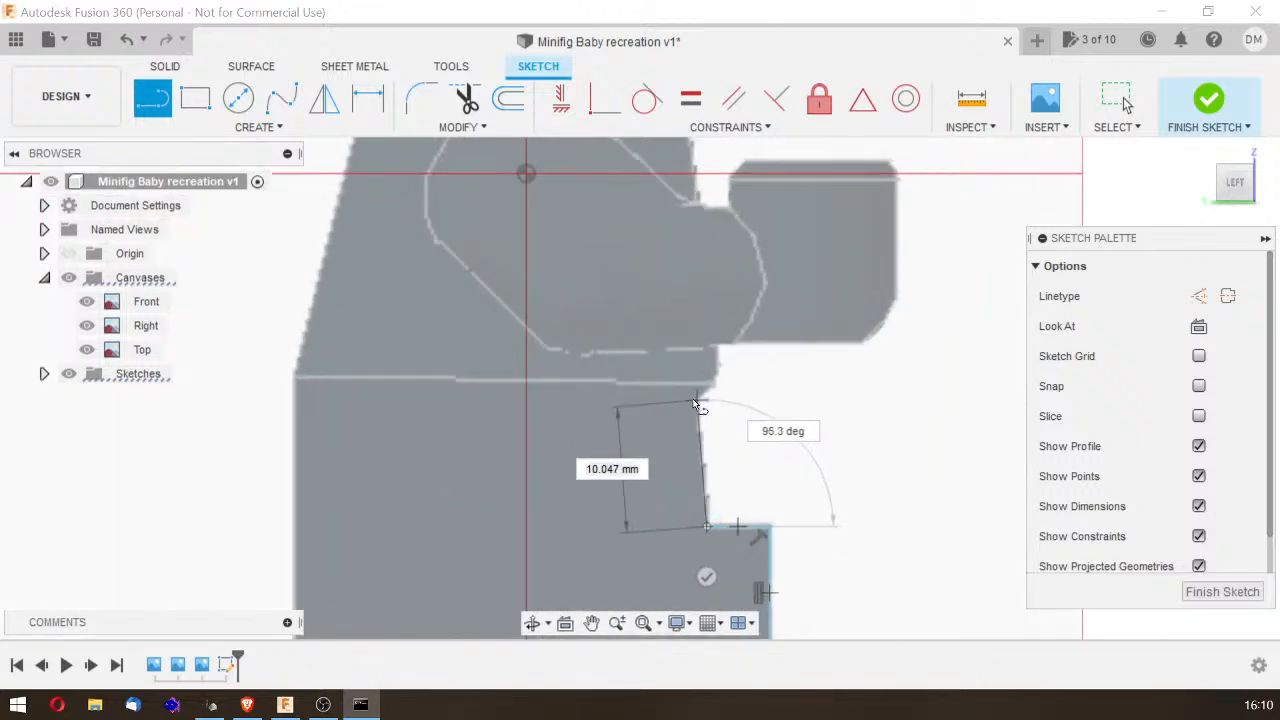
left_click(694, 383)
Step: Close the leg outline with lines along the waist, down the back and across the base to the toe's starting corner
left_click(294, 380)
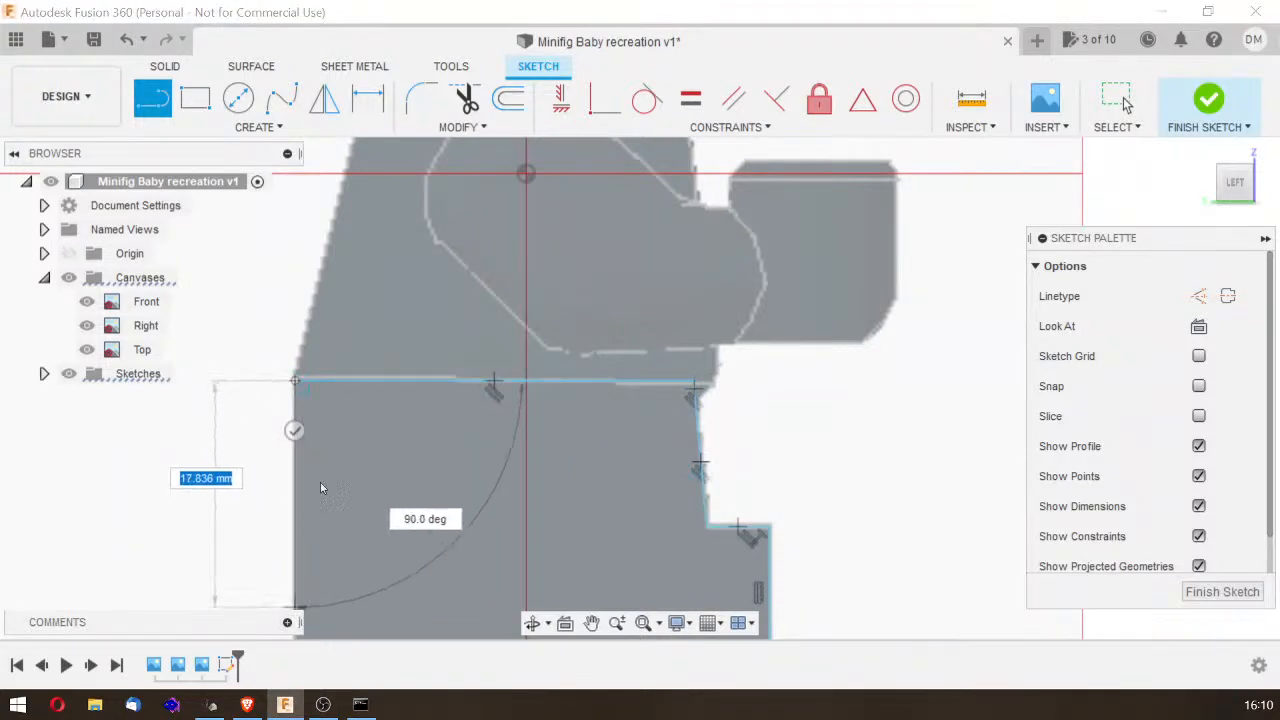
scroll(321, 470, "up", 2)
scroll(321, 470, "down", 2)
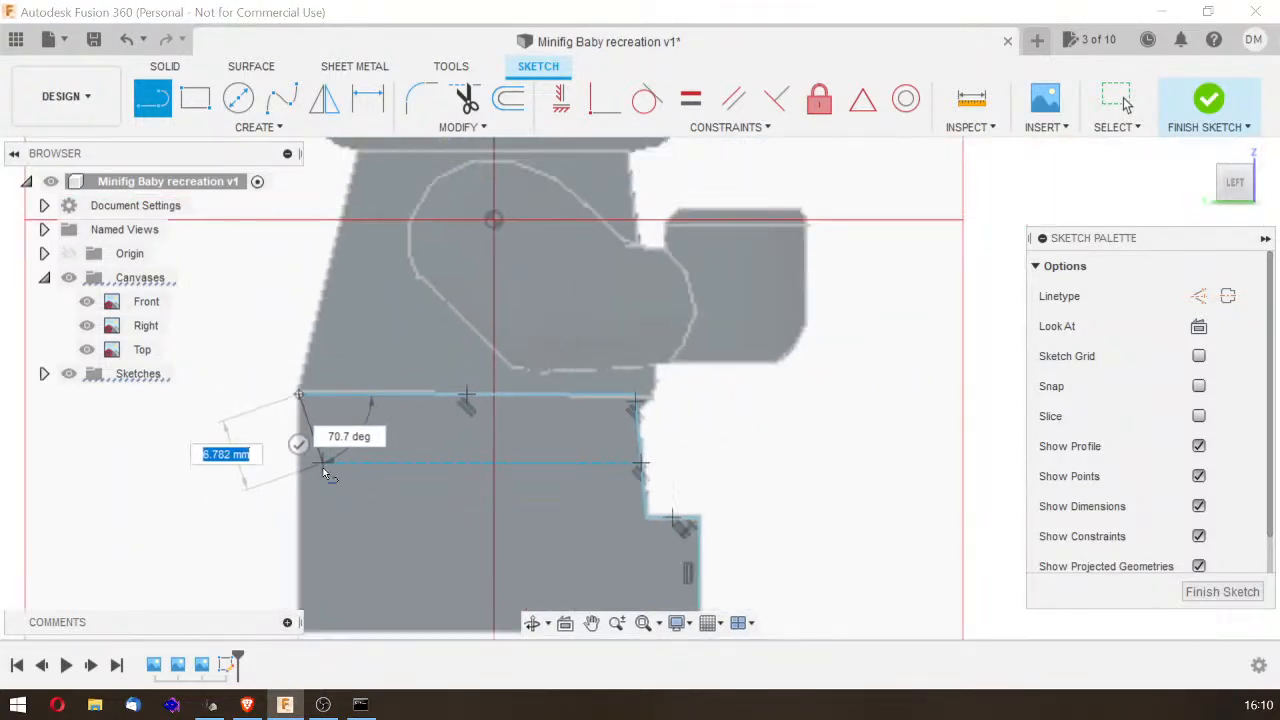
middle_click_drag(320, 490, 362, 313)
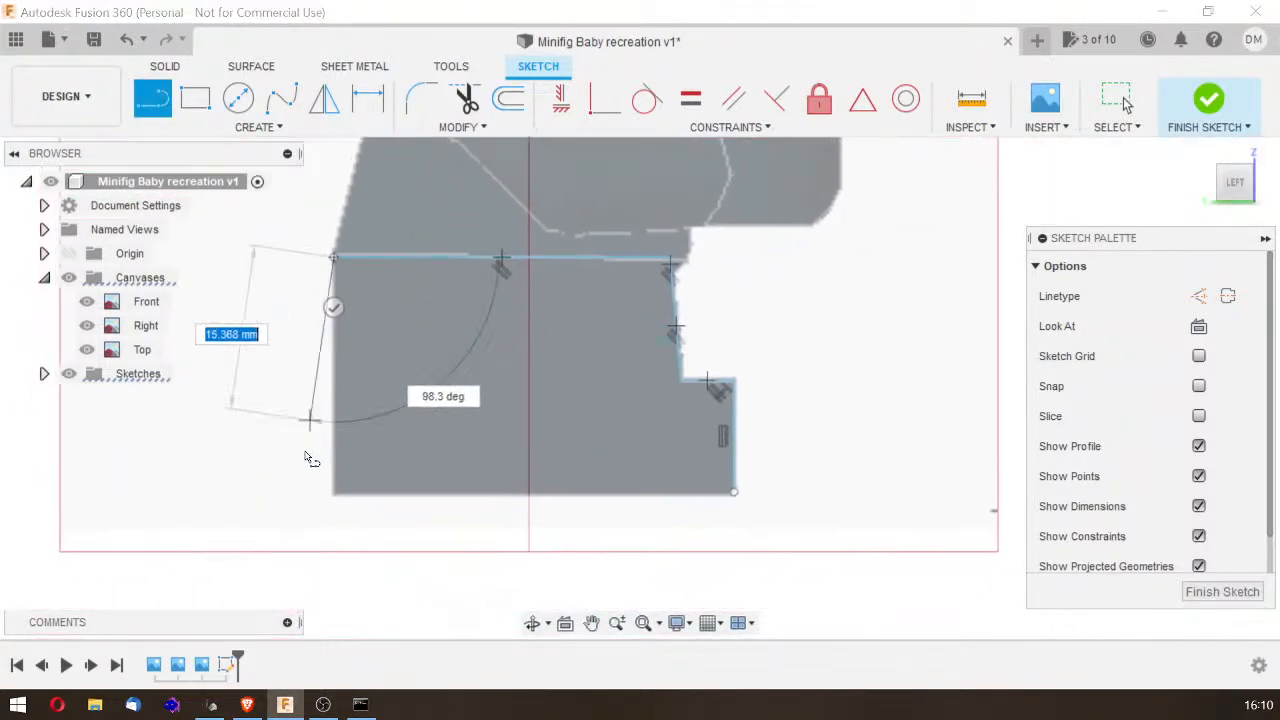
left_click(335, 494)
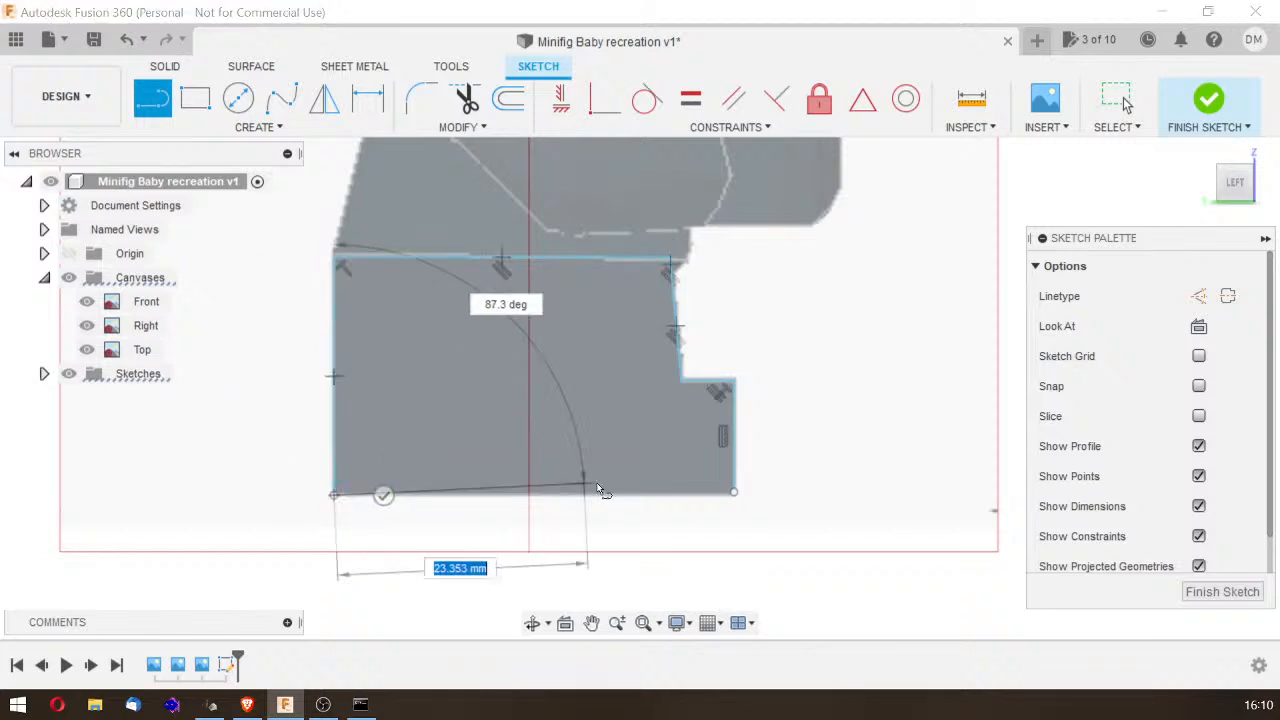
left_click(735, 494)
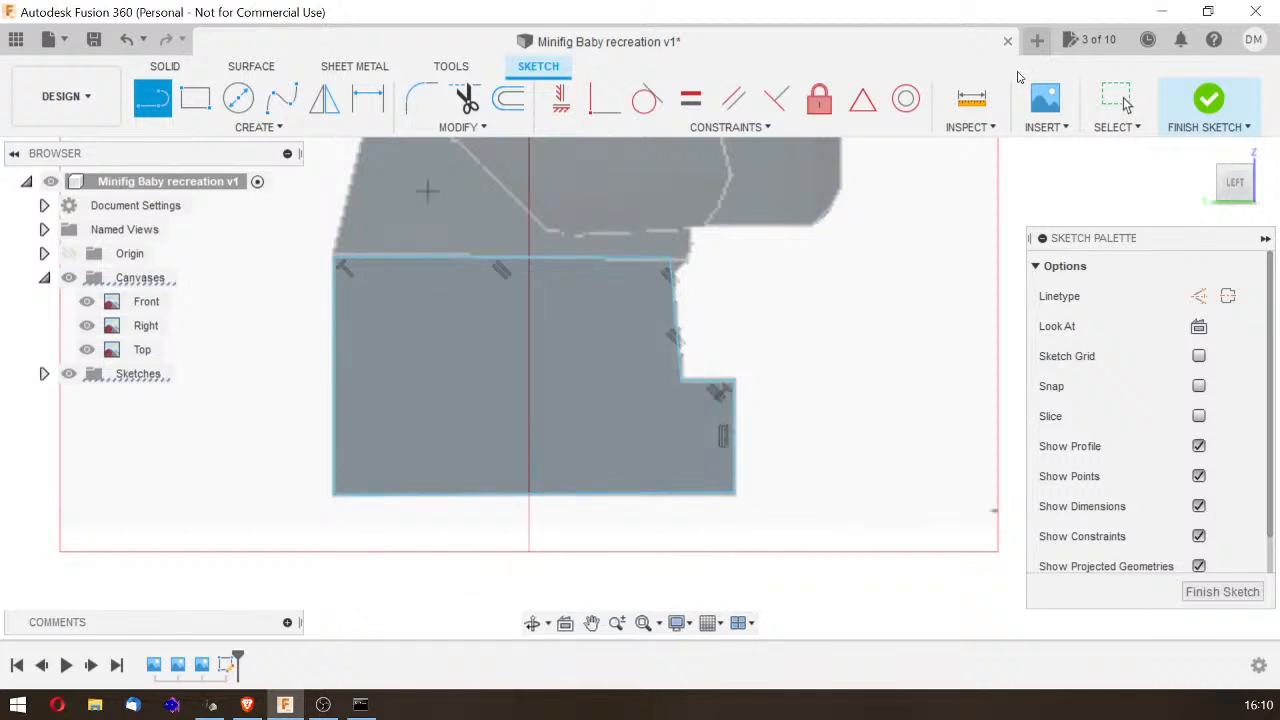
Step: Constrain the leg outline's base line to horizontal and try to constrain its back edge to vertical
left_click(1117, 98)
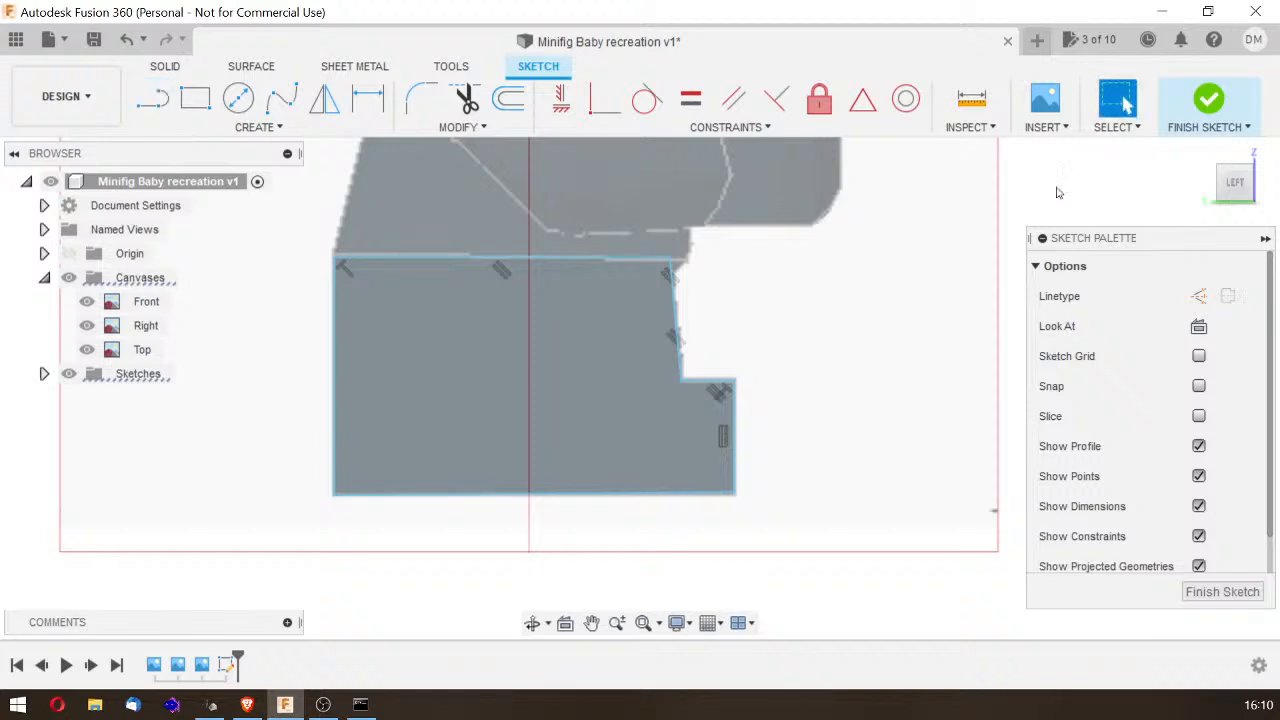
left_click(700, 494)
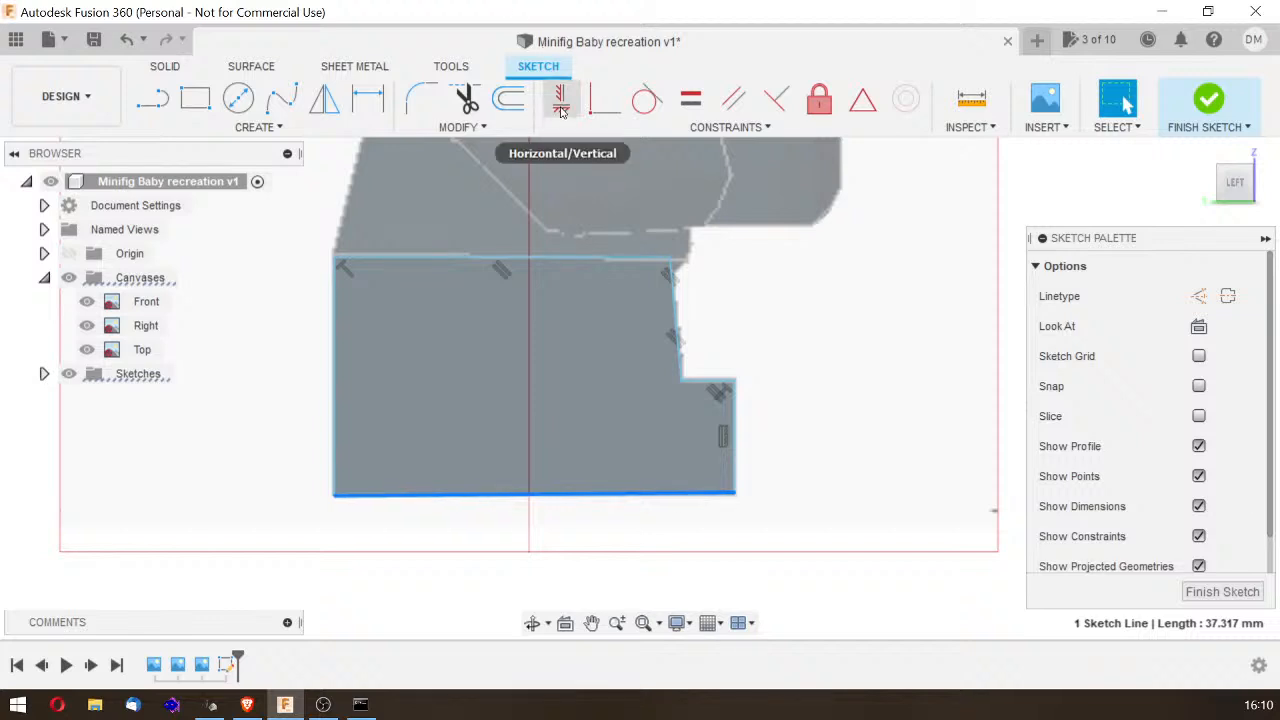
left_click(561, 108)
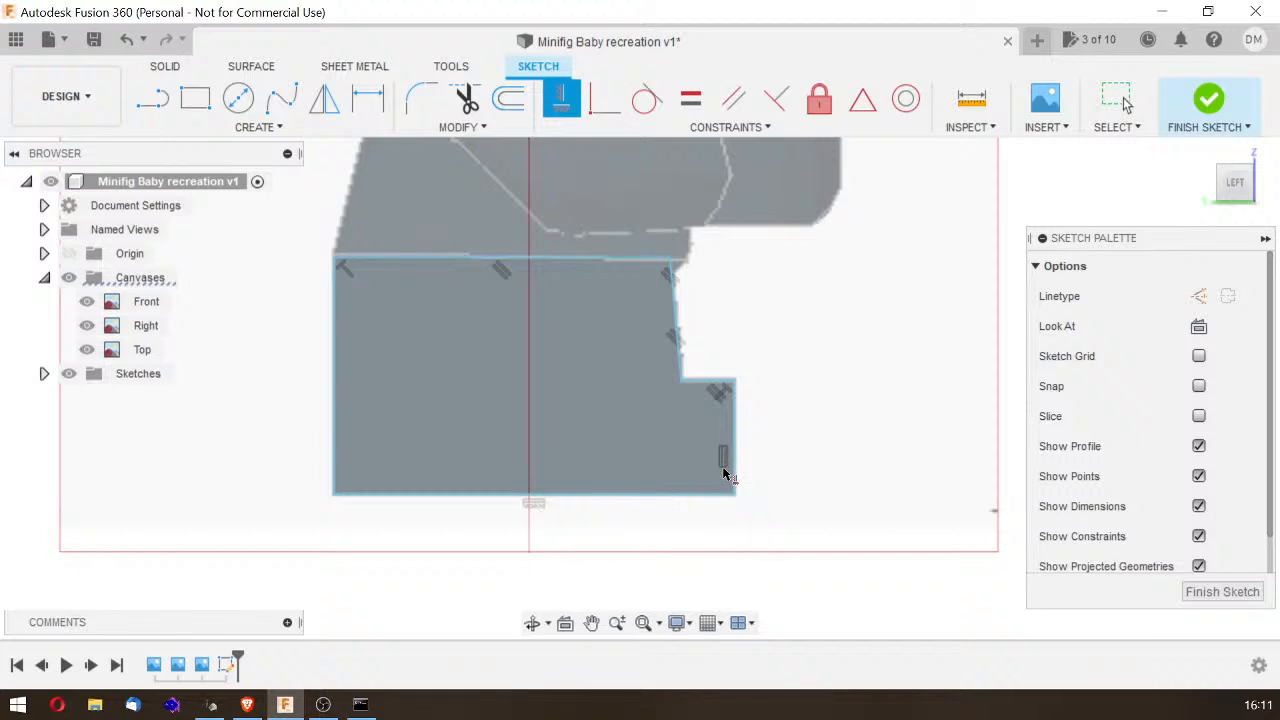
left_click(336, 395)
left_click(1115, 108)
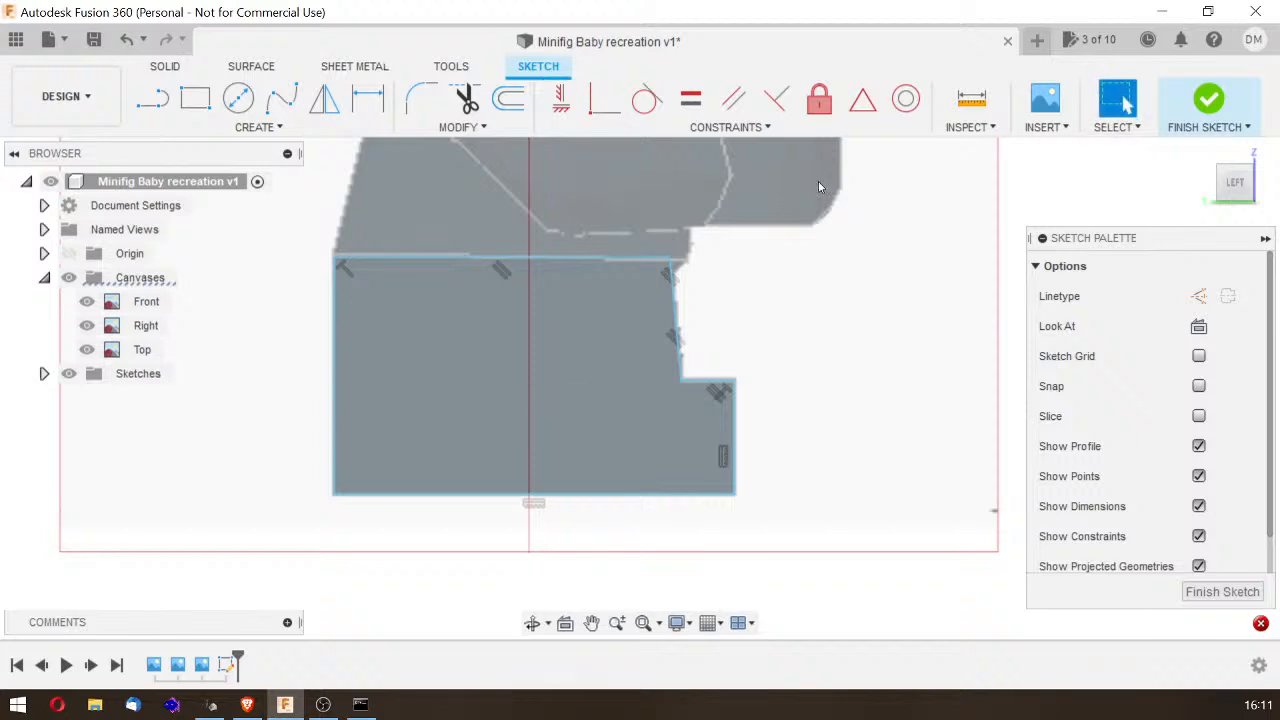
Step: Nudge the leg outline's upper back corner onto the canvas and delete the parallel constraints linked to the slanted front edge and waist line
mouse_move(335, 260)
left_mouse_down()
mouse_move(371, 262)
mouse_move(333, 257)
left_mouse_up()
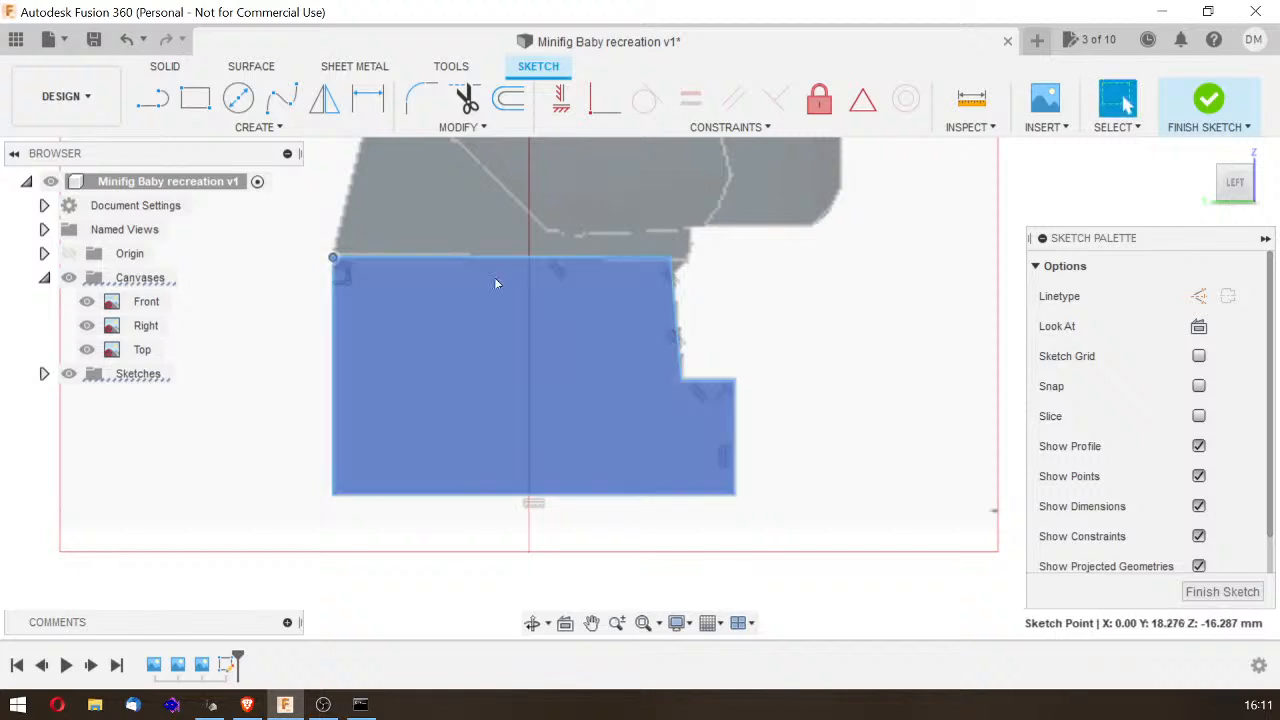
left_click(677, 337)
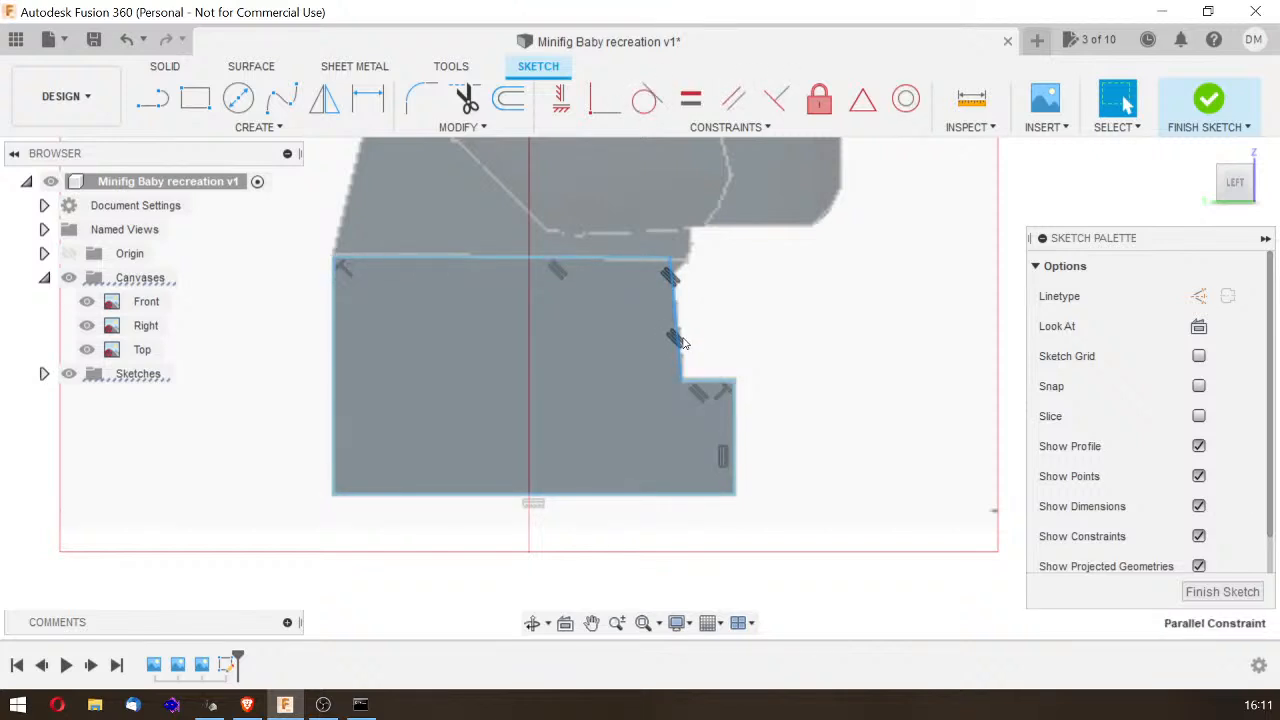
key("Delete")
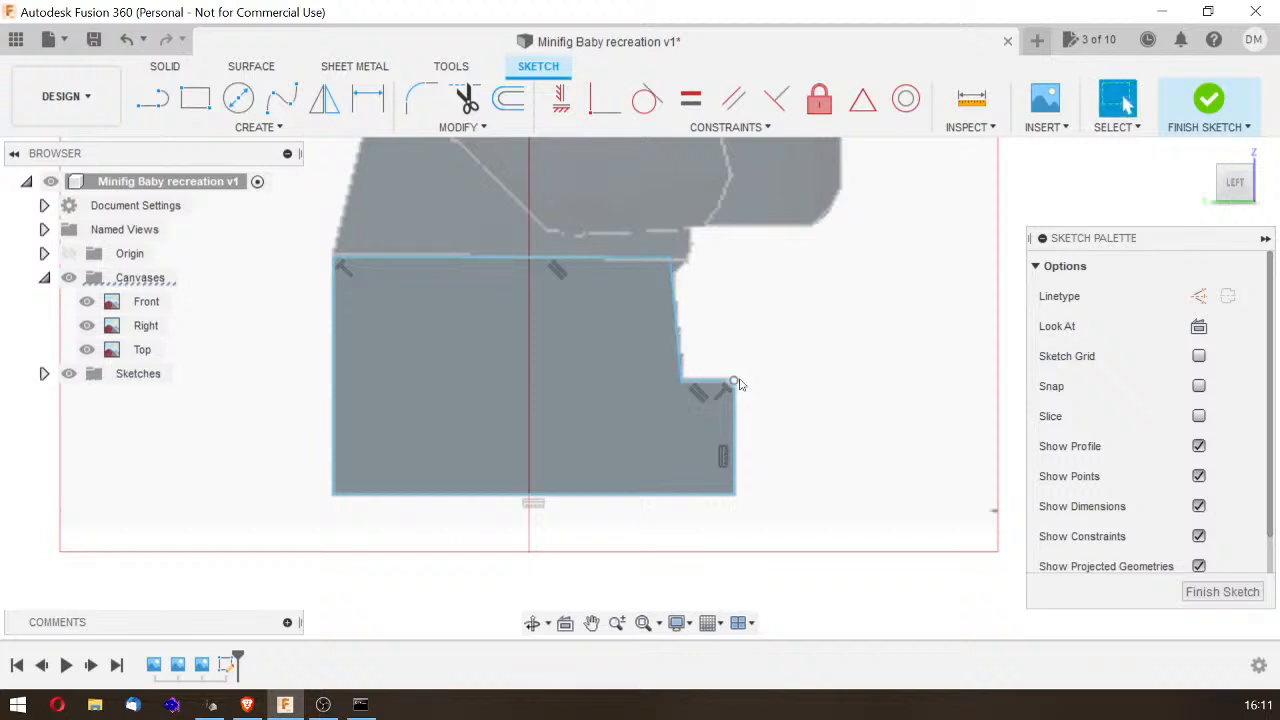
left_click(556, 276)
key("Delete")
left_click(628, 409)
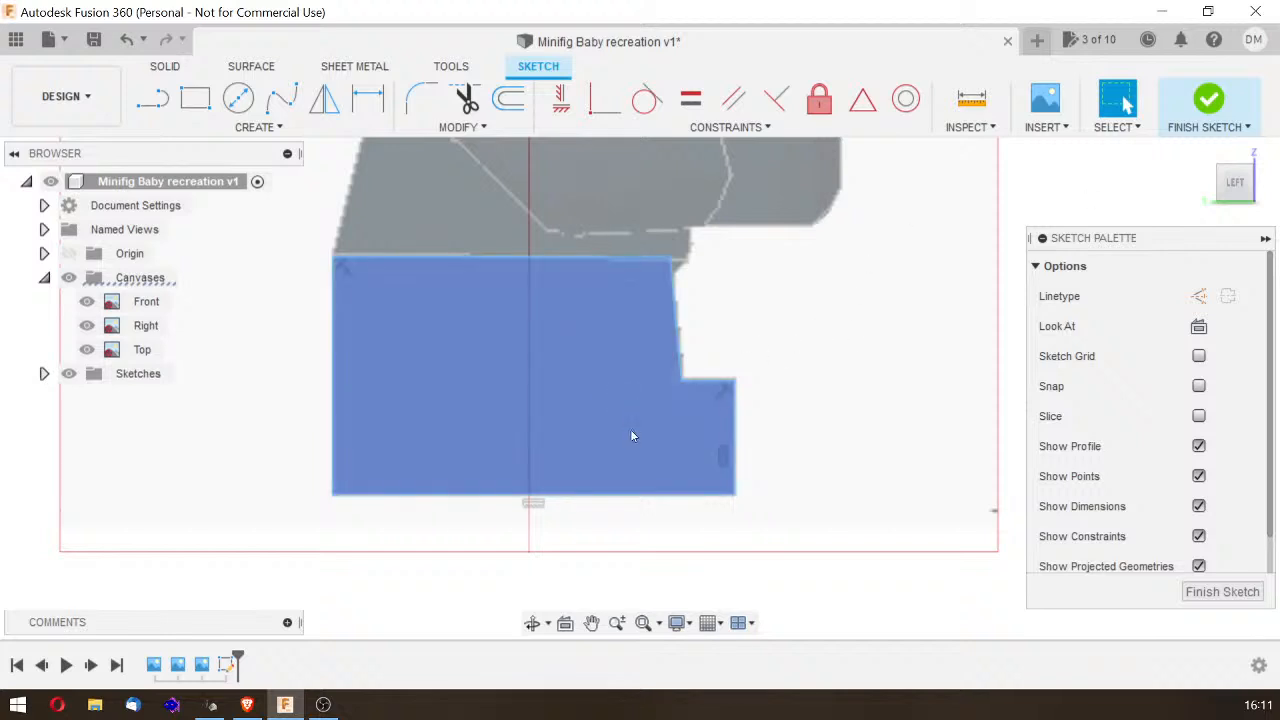
Step: Nudge the outline's upper front corner slightly backward and constrain the leg's back edge to vertical
left_click(670, 259)
mouse_move(676, 262)
left_mouse_down()
mouse_move(677, 276)
mouse_move(666, 258)
left_mouse_up()
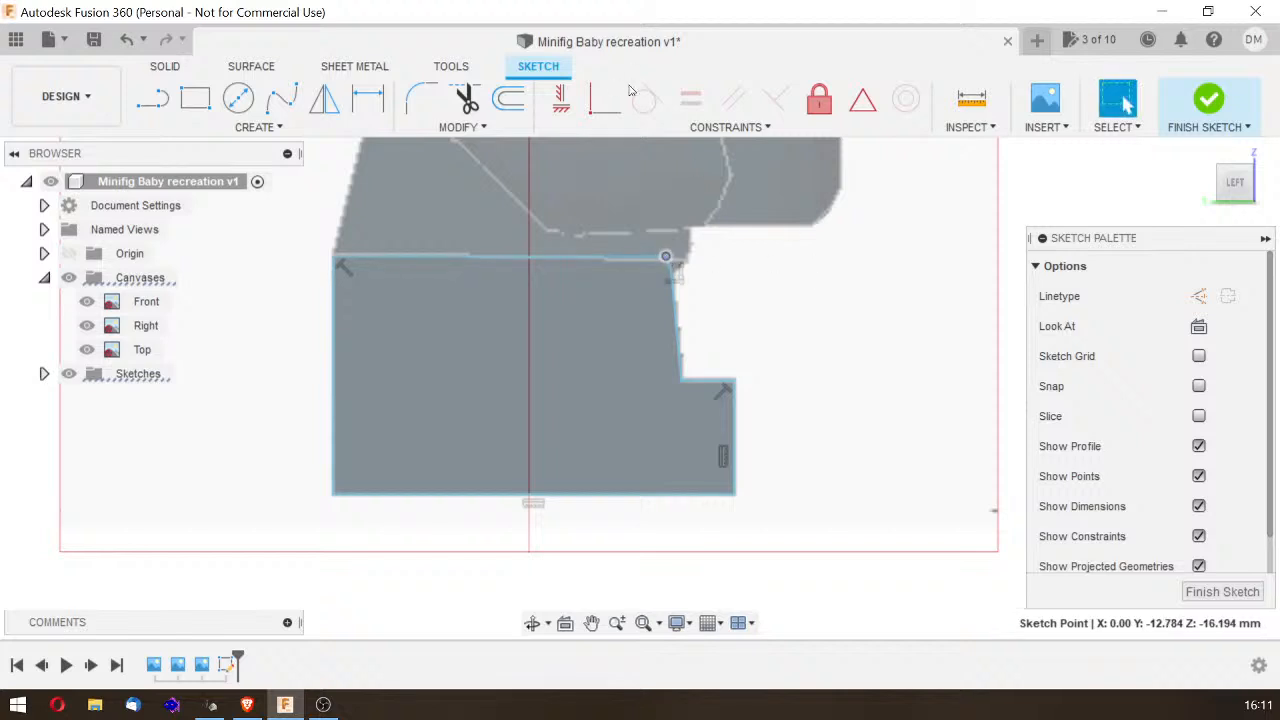
left_click(457, 376)
left_click(332, 360)
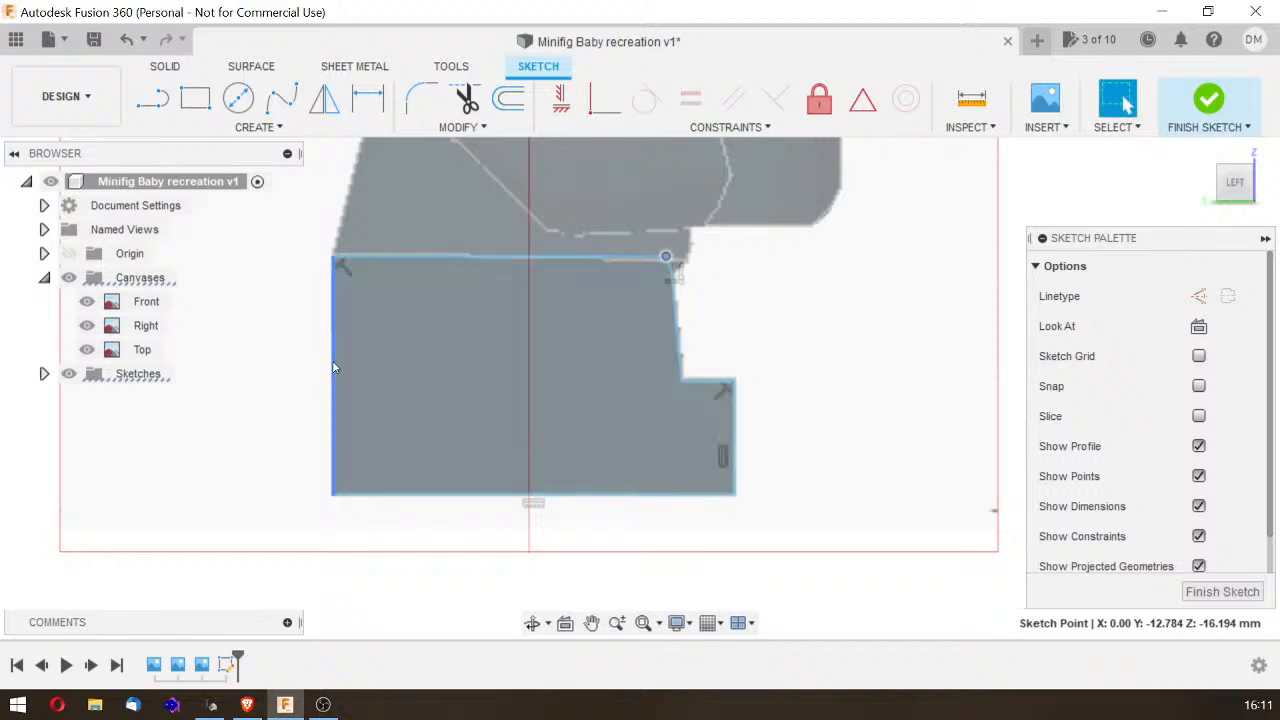
left_click(563, 101)
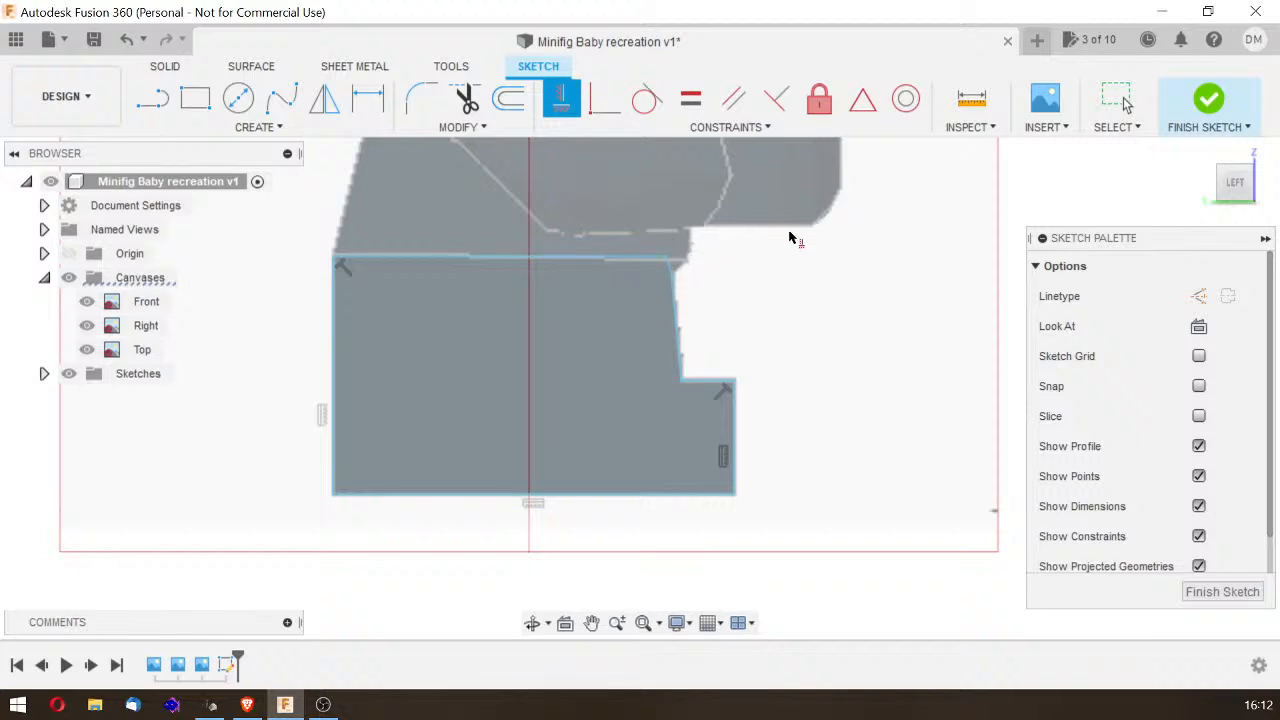
Step: Draw an ellipse about 7.3 mm wide and 9.8 mm high over the curved bulge at the waist's front corner
scroll(780, 265, "up", 3)
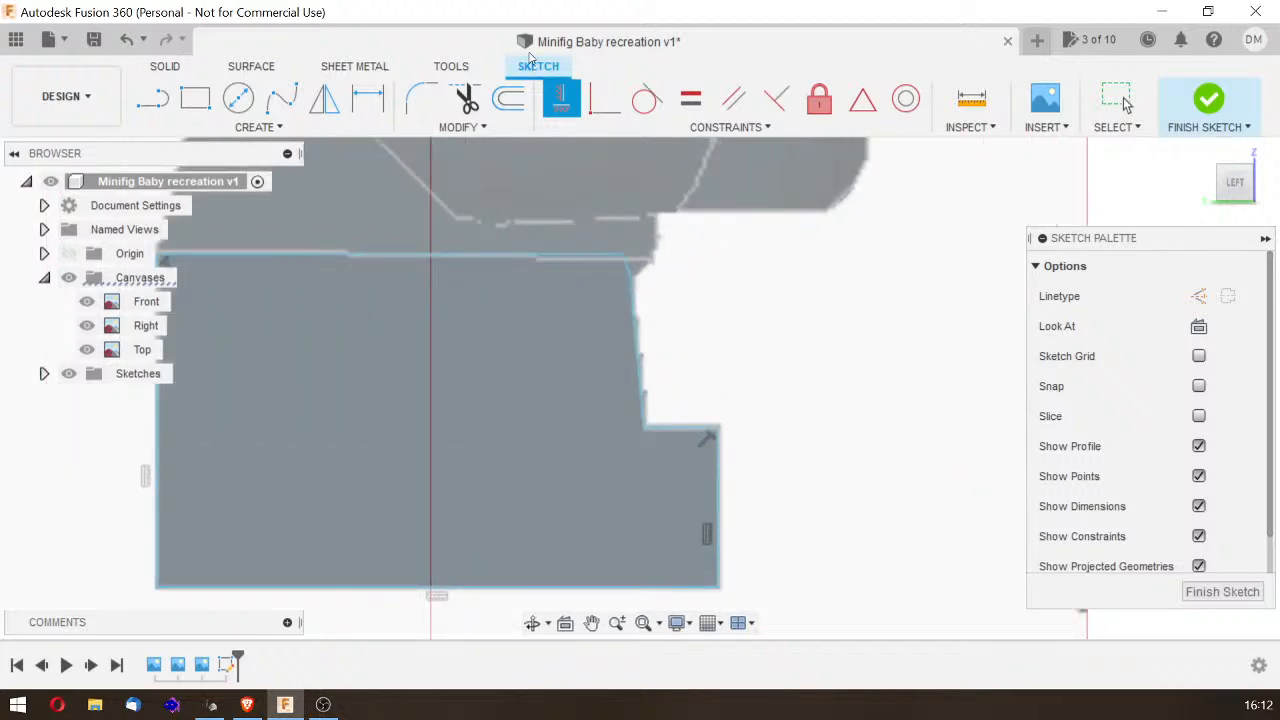
left_click(238, 98)
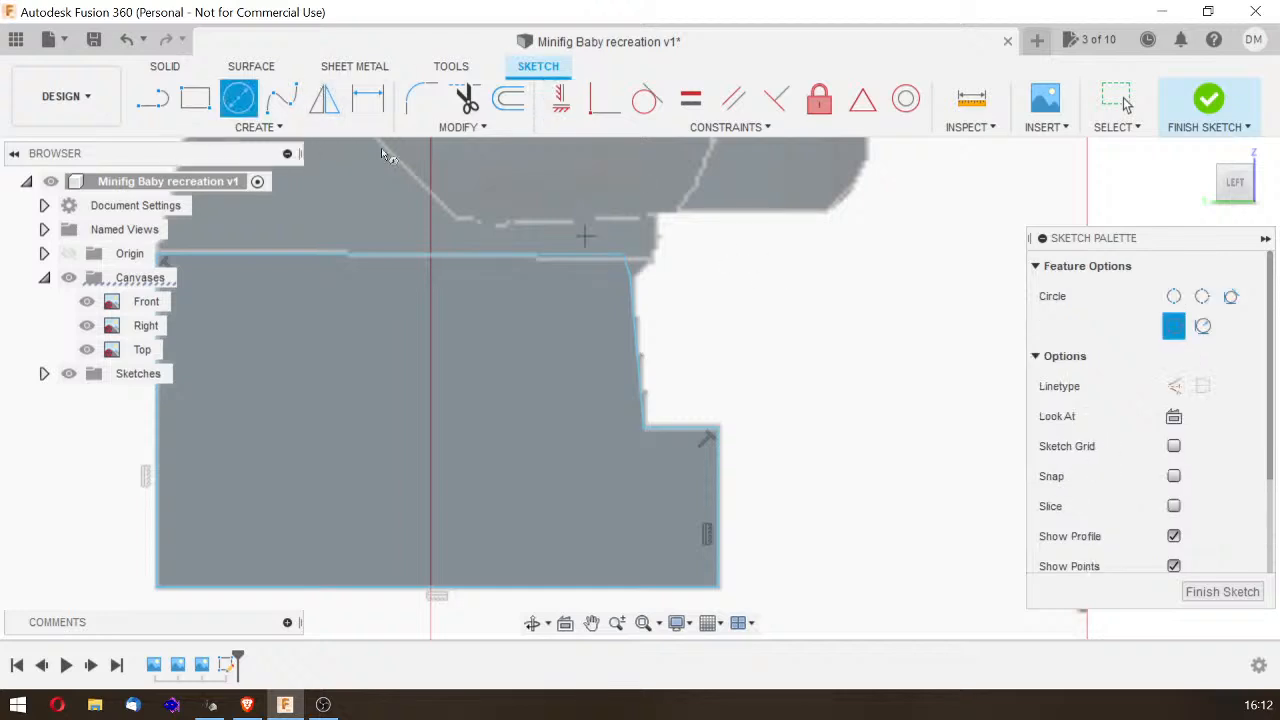
left_click(252, 126)
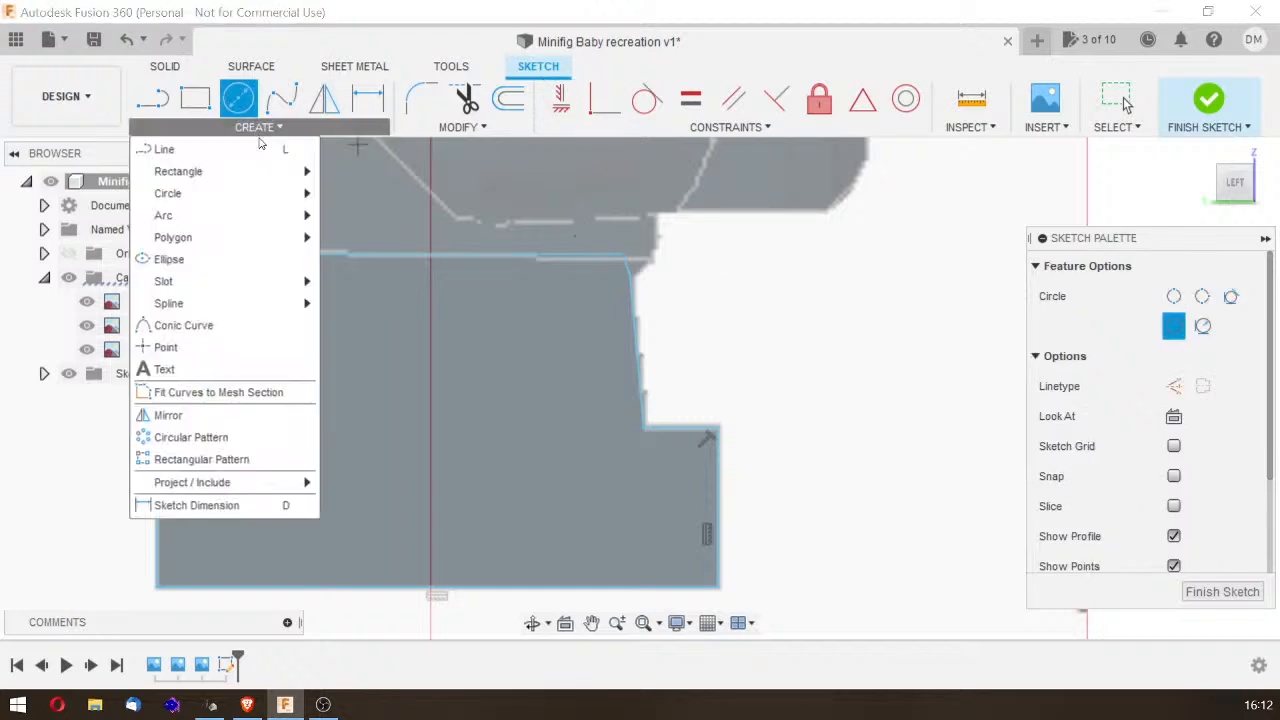
left_click(274, 259)
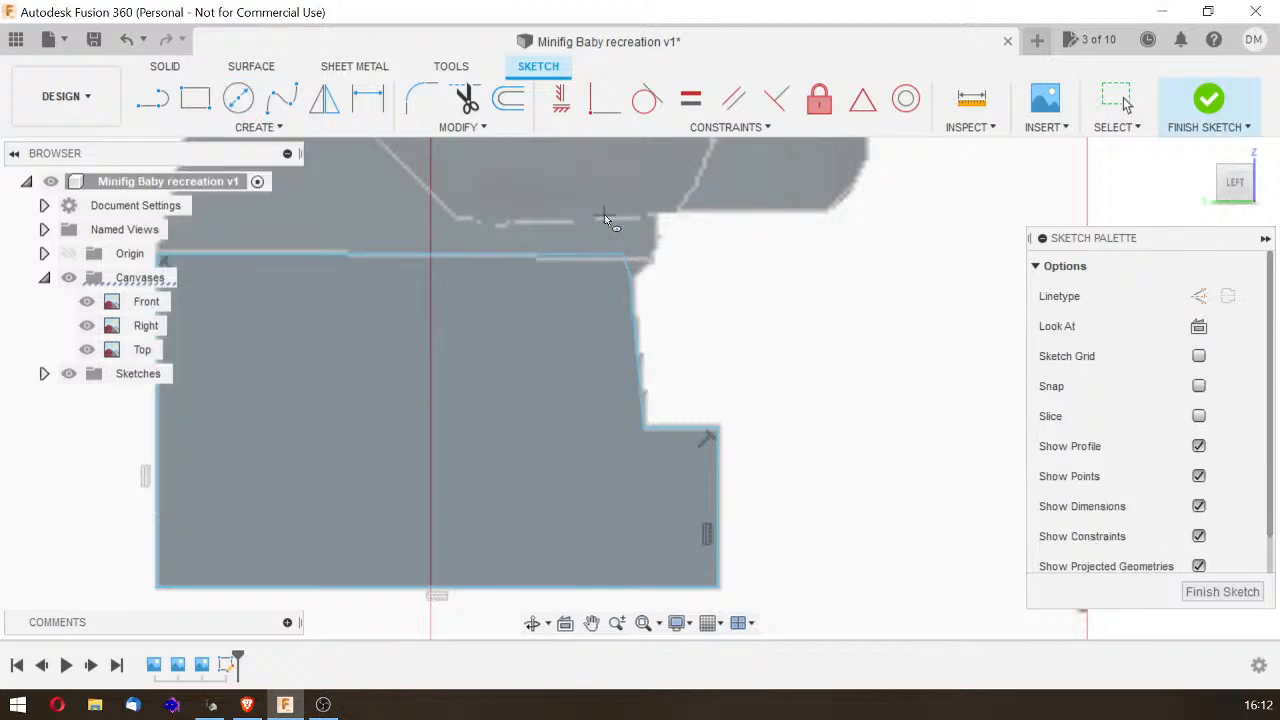
left_click(605, 218)
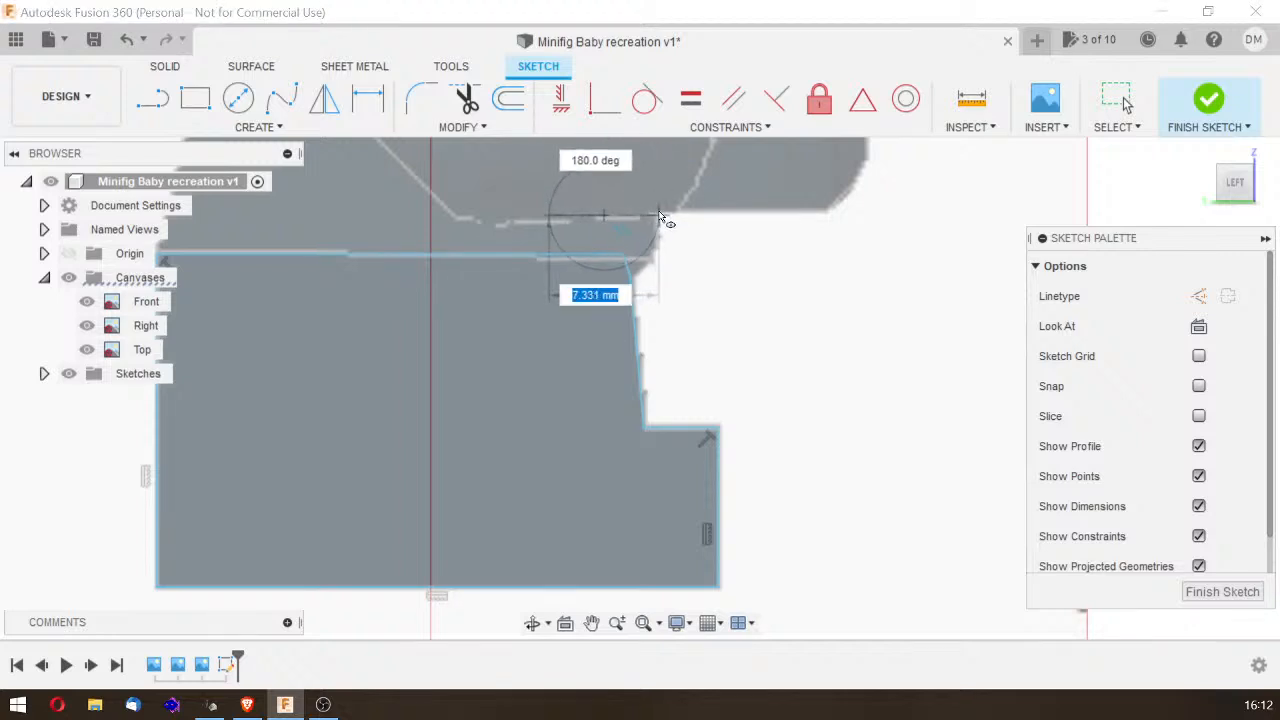
left_click(660, 218)
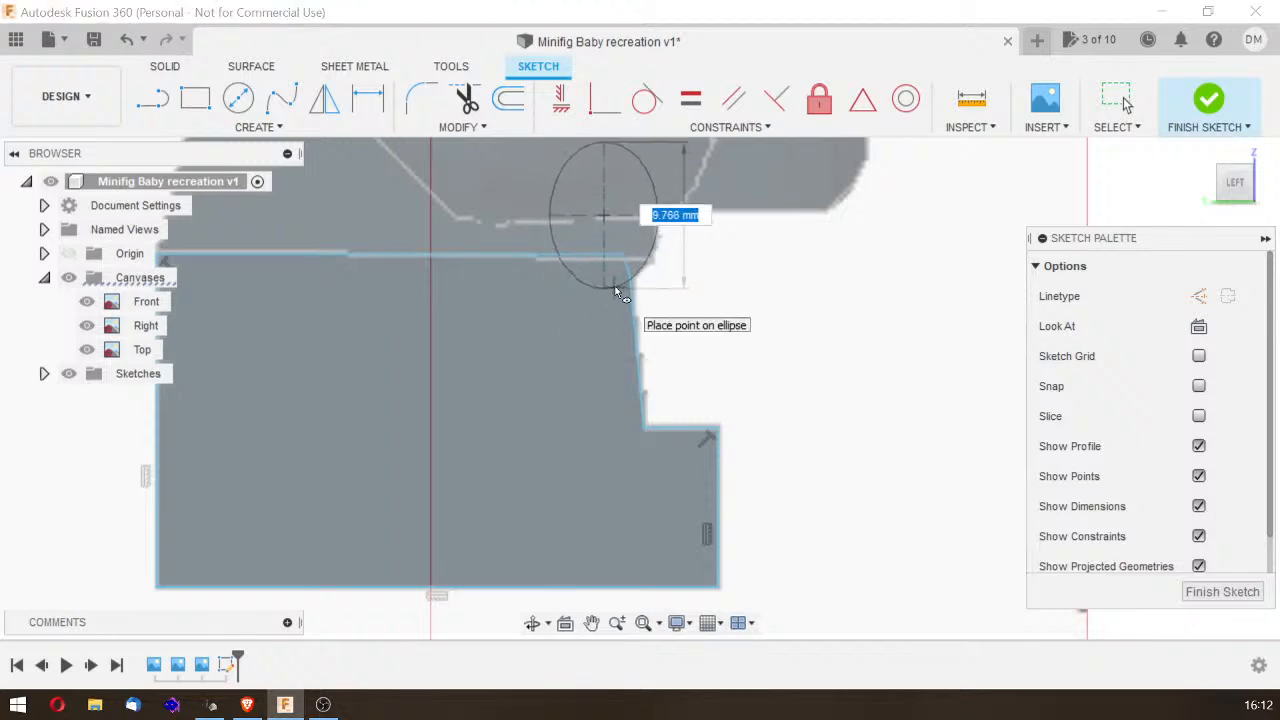
left_click(615, 291)
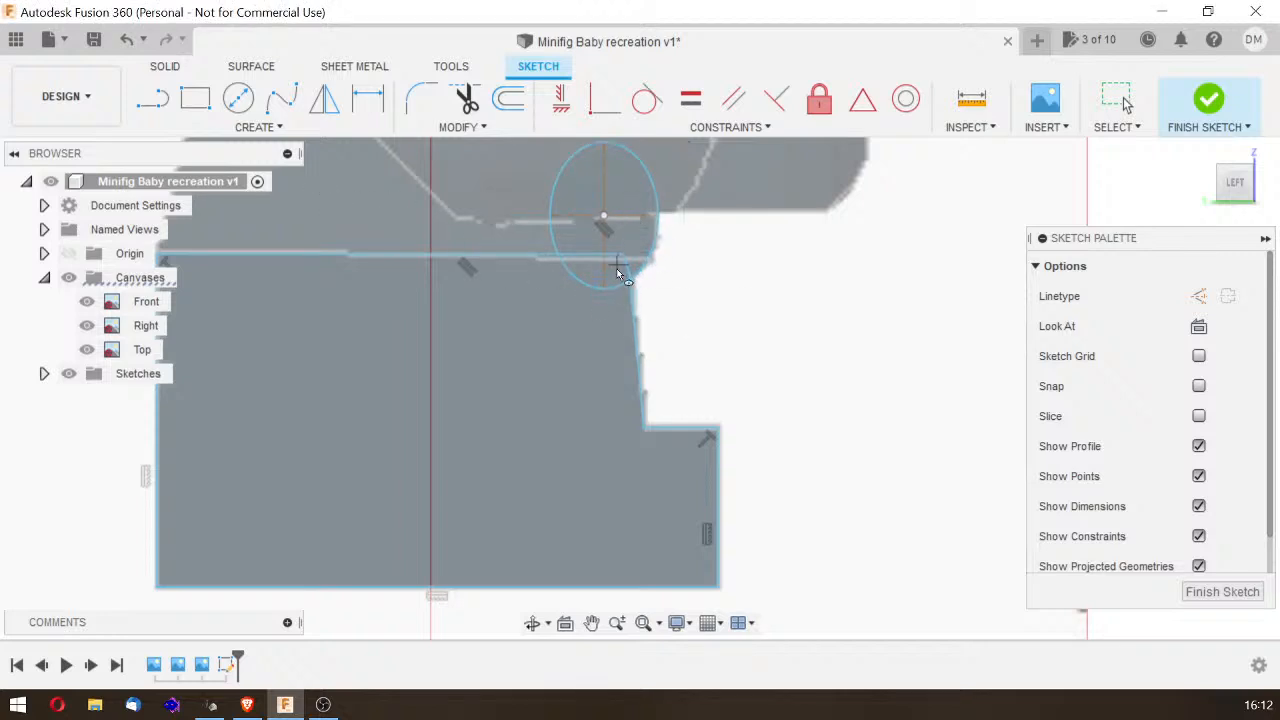
Step: Extend the waist line forward past the ellipse with a straight line from the outline's upper front corner
scroll(481, 255, "down", 5)
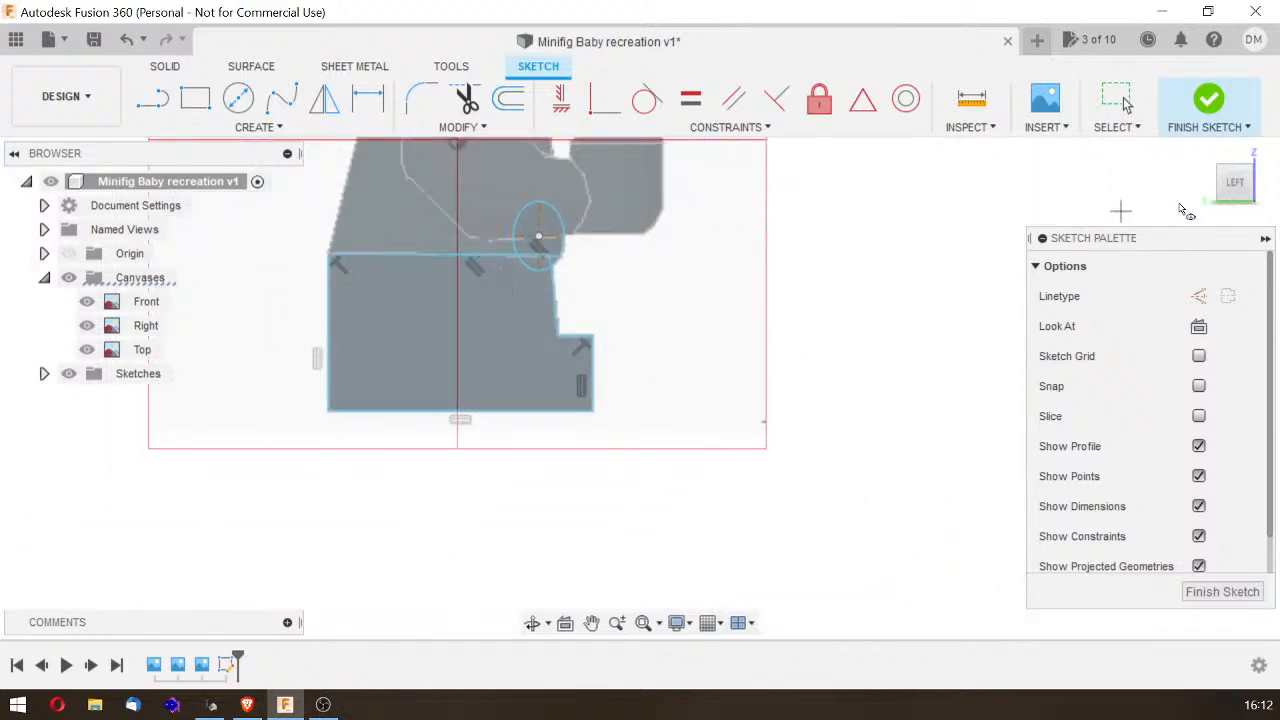
mouse_move(851, 237)
middle_mouse_down()
mouse_move(853, 315)
mouse_move(880, 417)
middle_mouse_up()
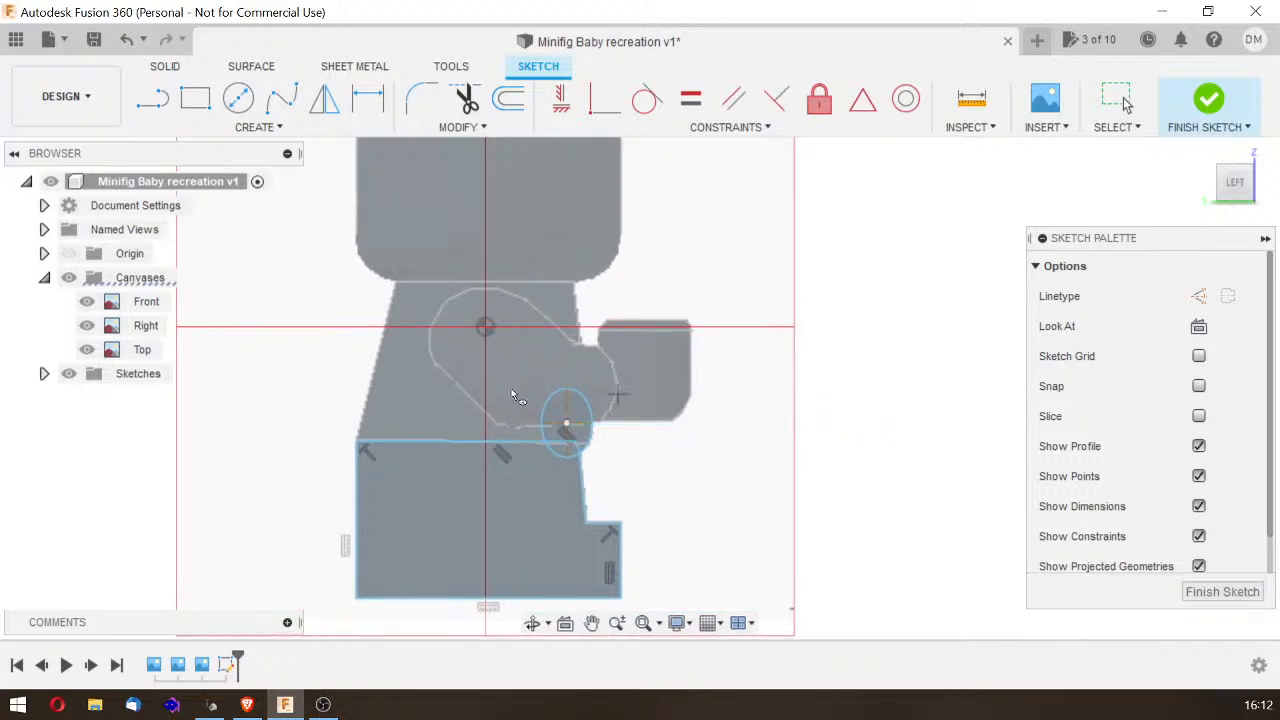
scroll(557, 484, "up", 2)
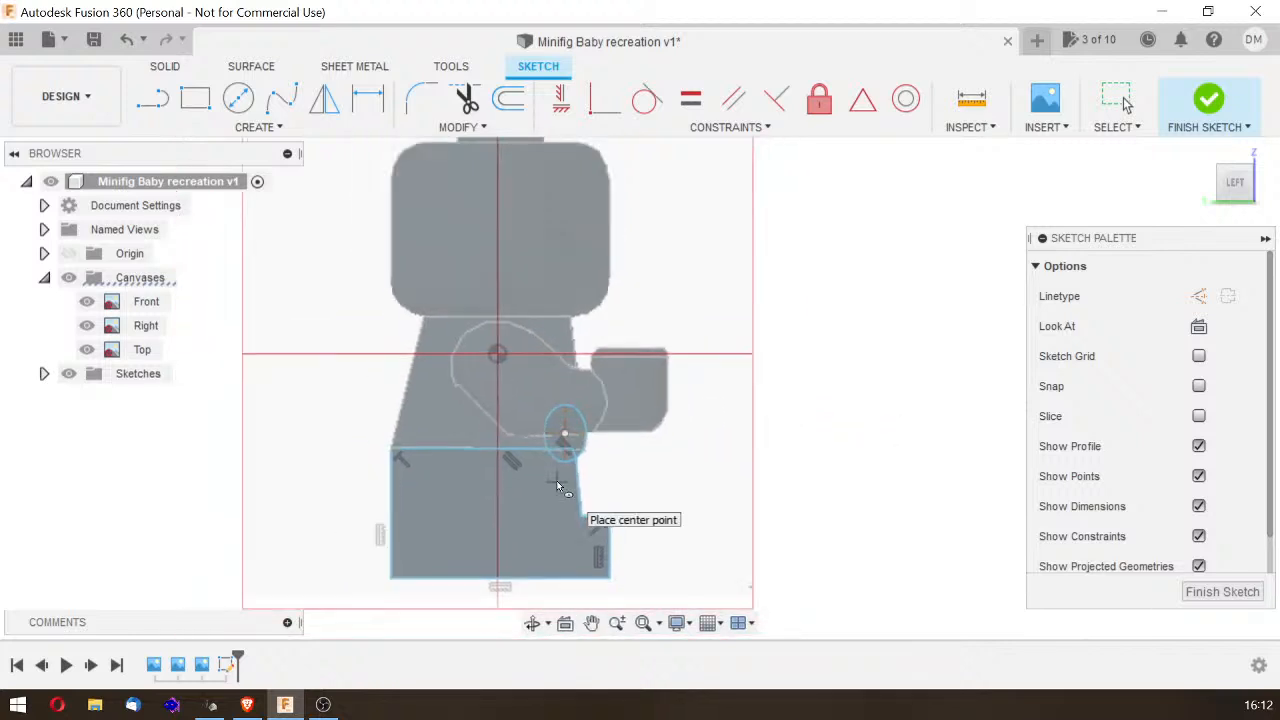
scroll(556, 482, "up", 3)
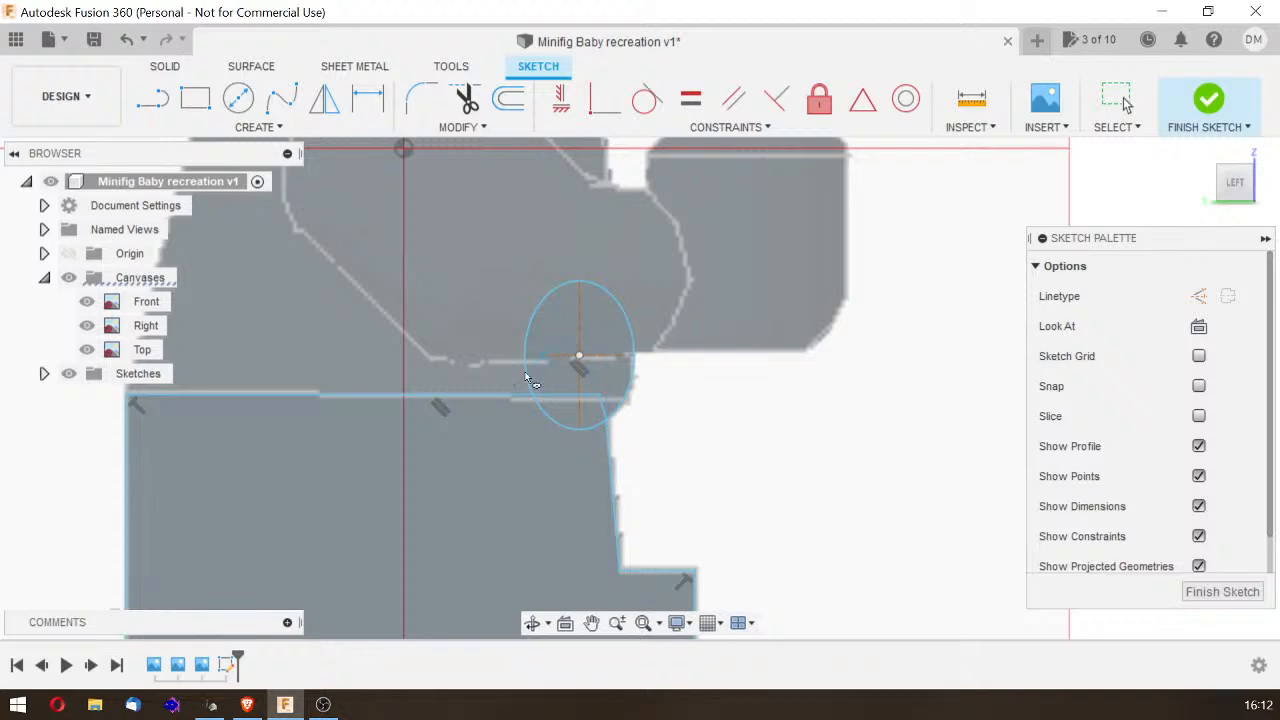
key("l")
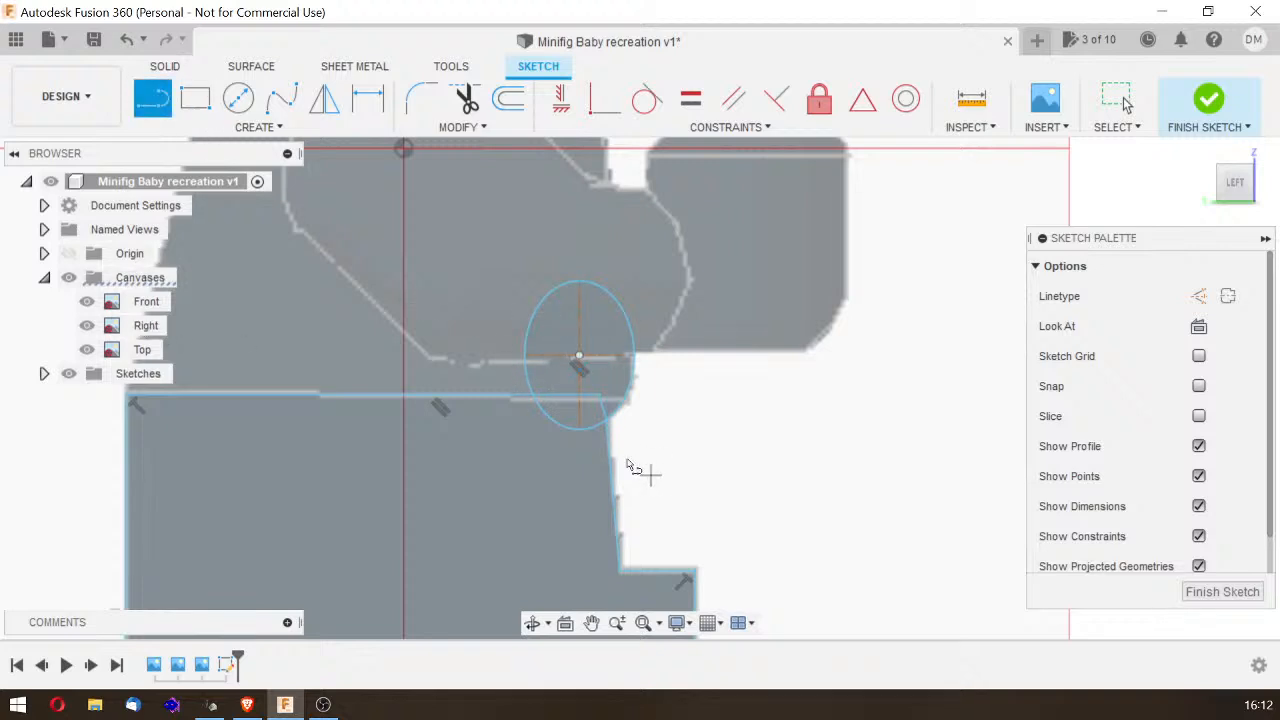
left_click(600, 399)
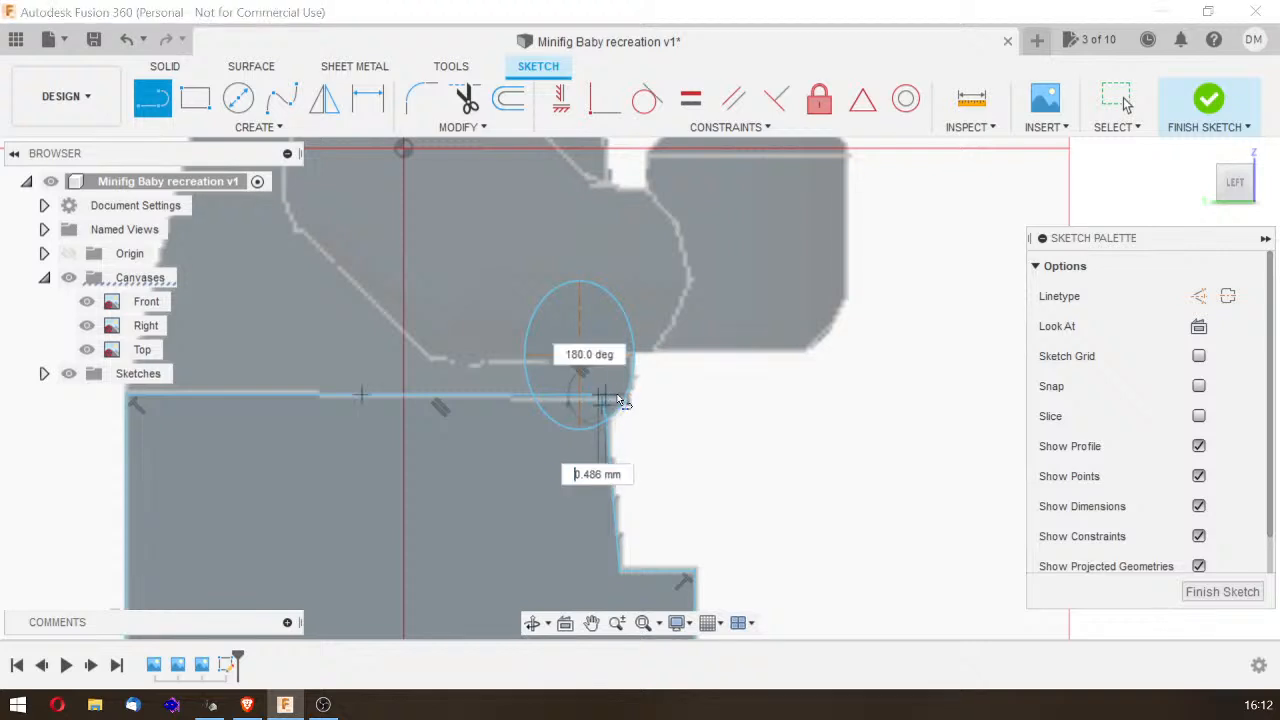
left_click(675, 403)
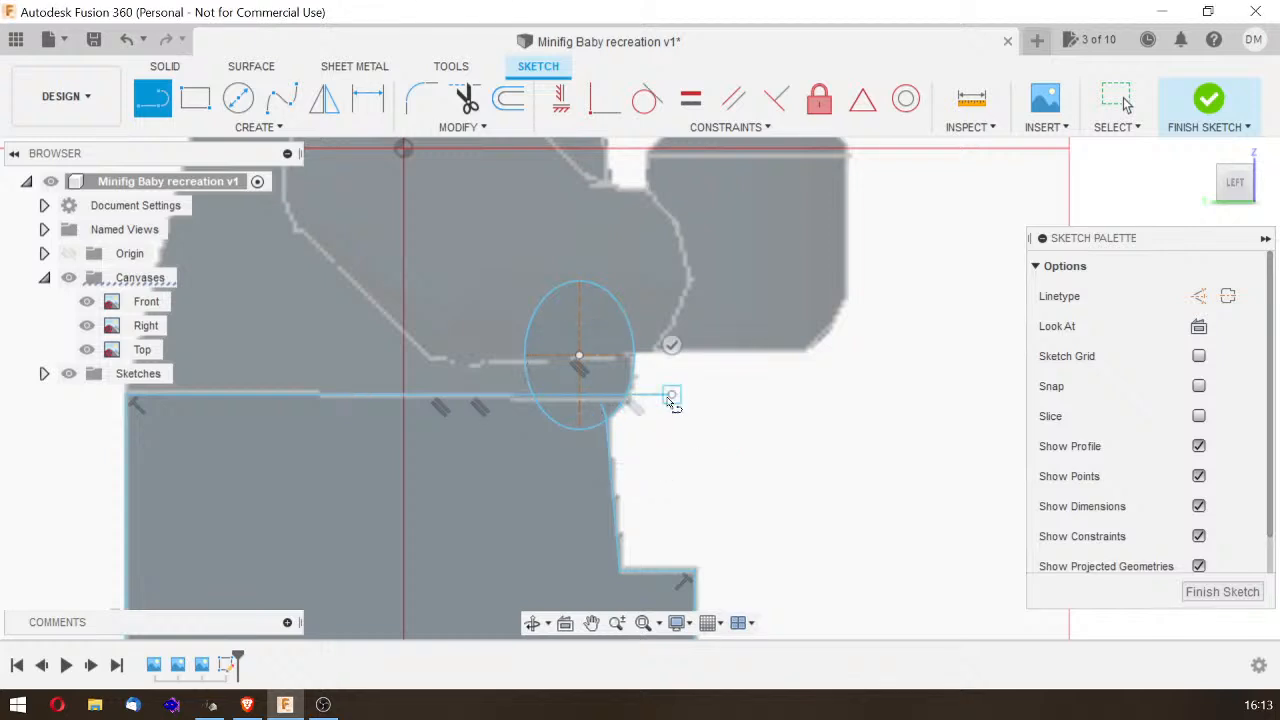
Step: Trim the ellipse to its short front arc, remove the surplus ends of the slanted edge and waist line, and finish the sketch
left_click(465, 100)
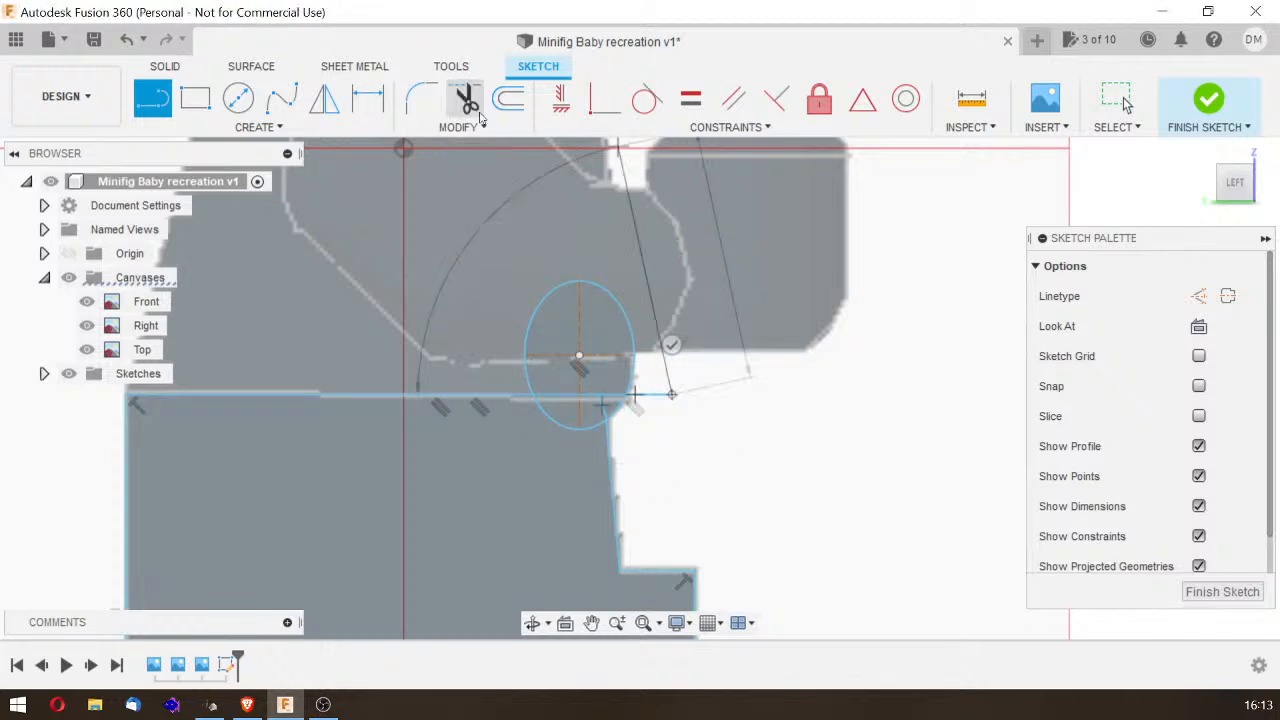
left_click(594, 284)
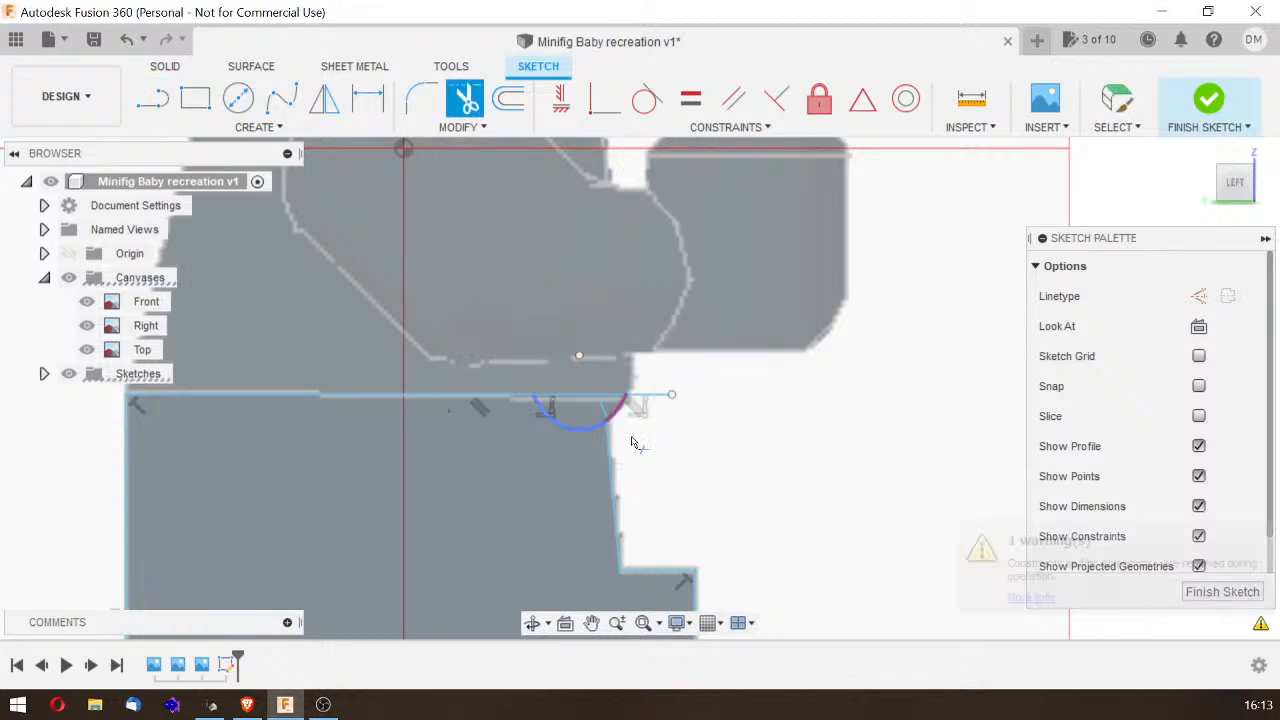
left_click(579, 432)
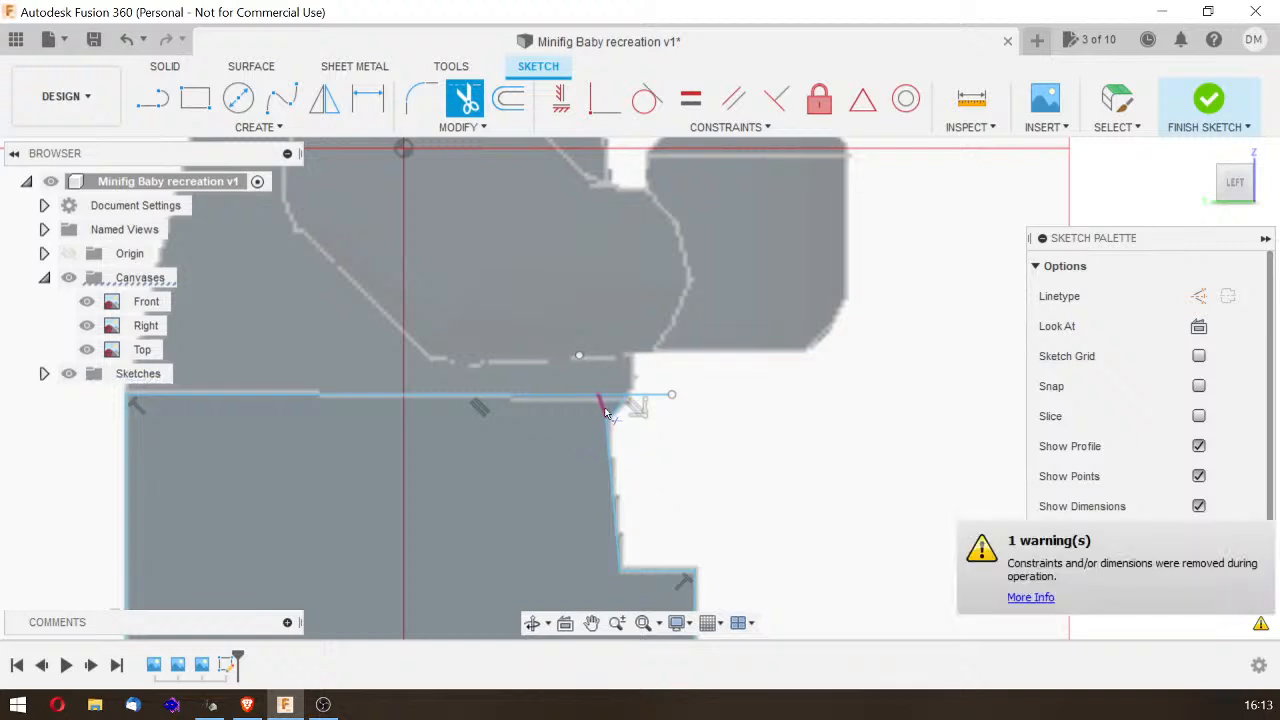
left_click(609, 410)
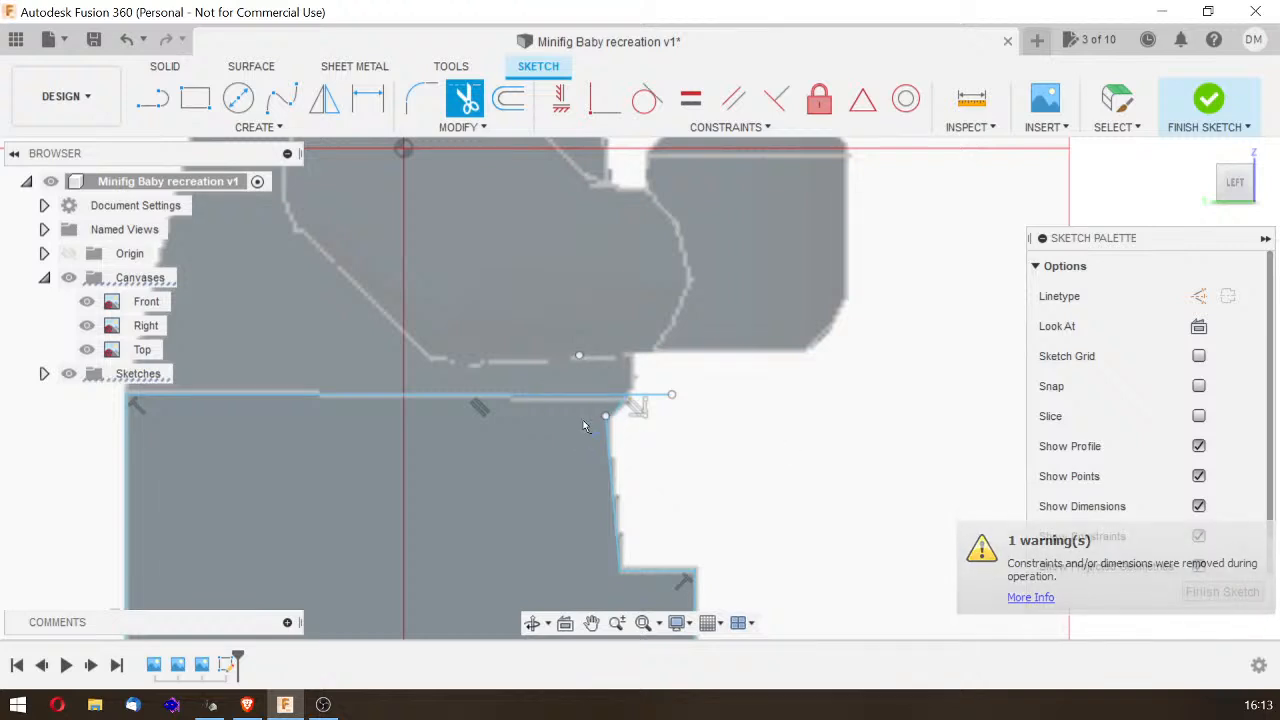
scroll(583, 420, "up", 3)
scroll(583, 421, "up", 1)
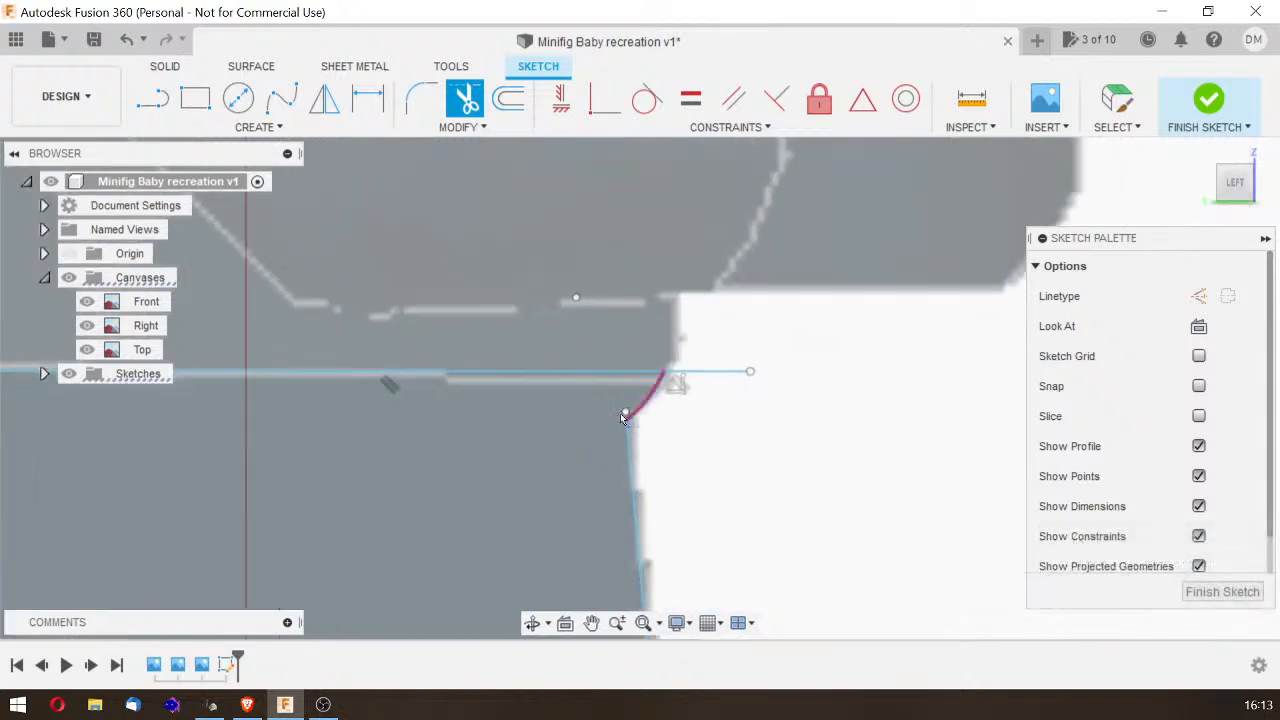
left_click(623, 416)
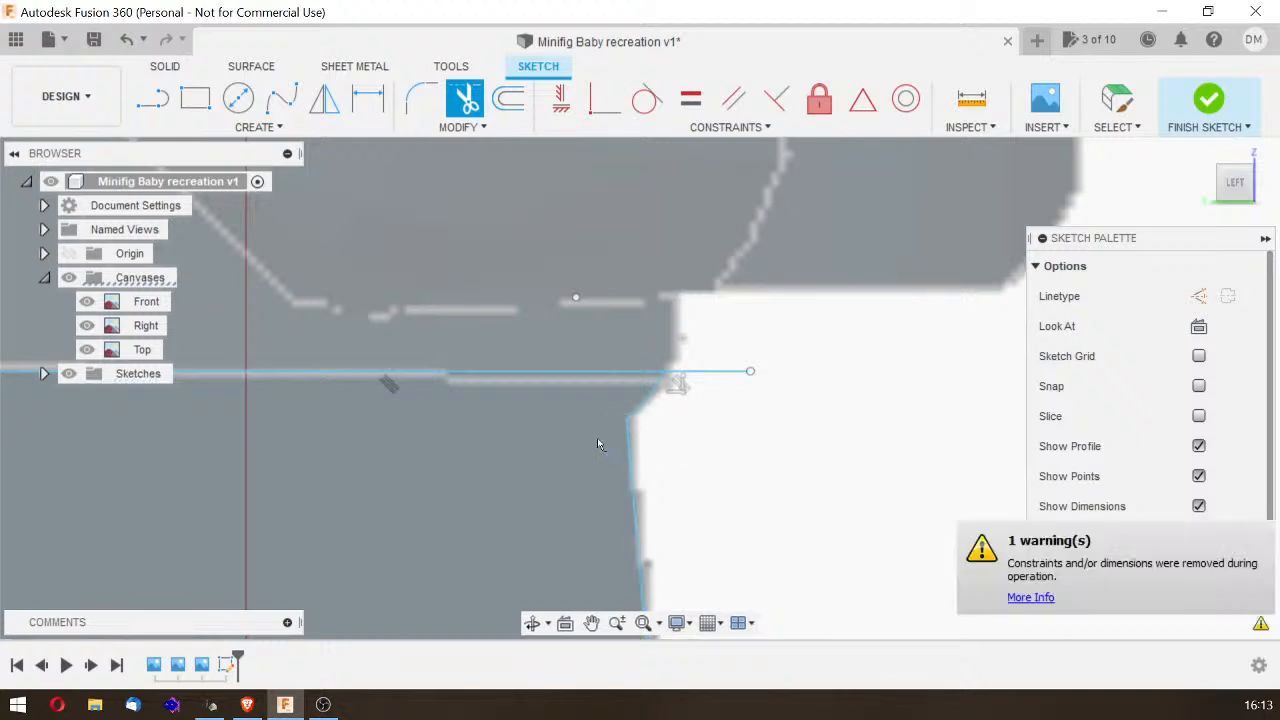
scroll(583, 443, "down", 5)
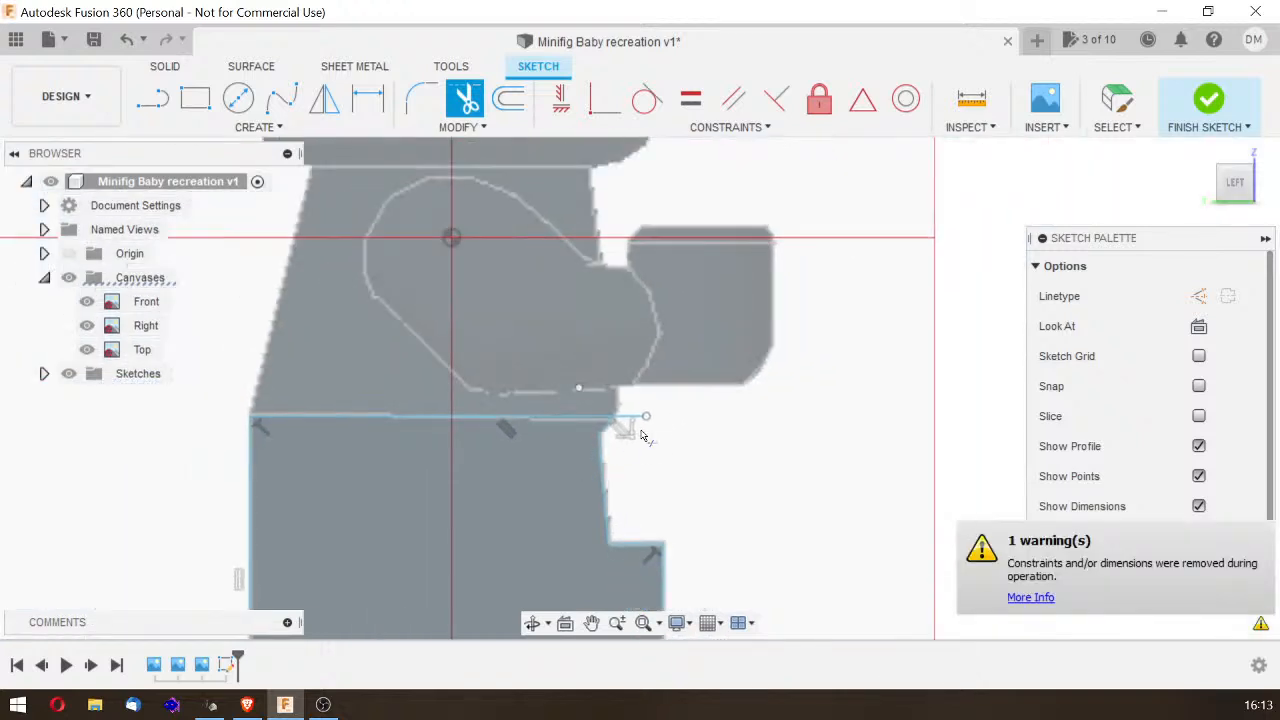
scroll(599, 456, "up", 1)
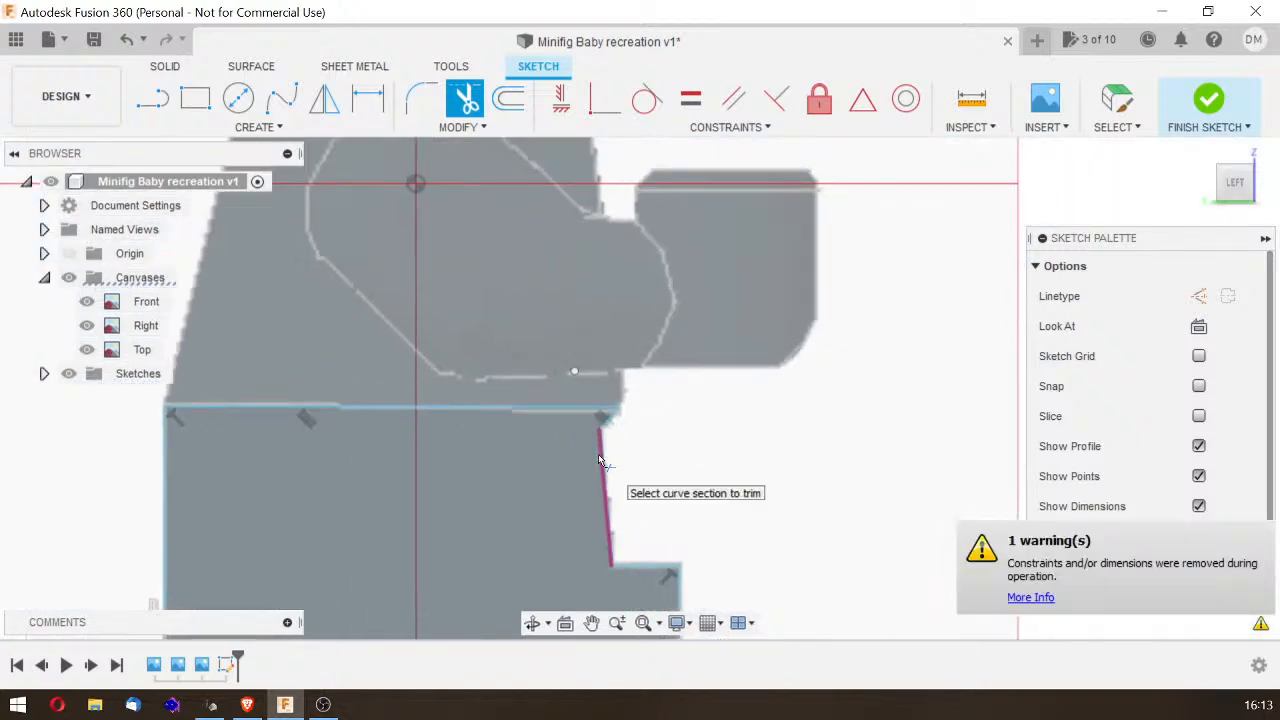
scroll(598, 454, "down", 3)
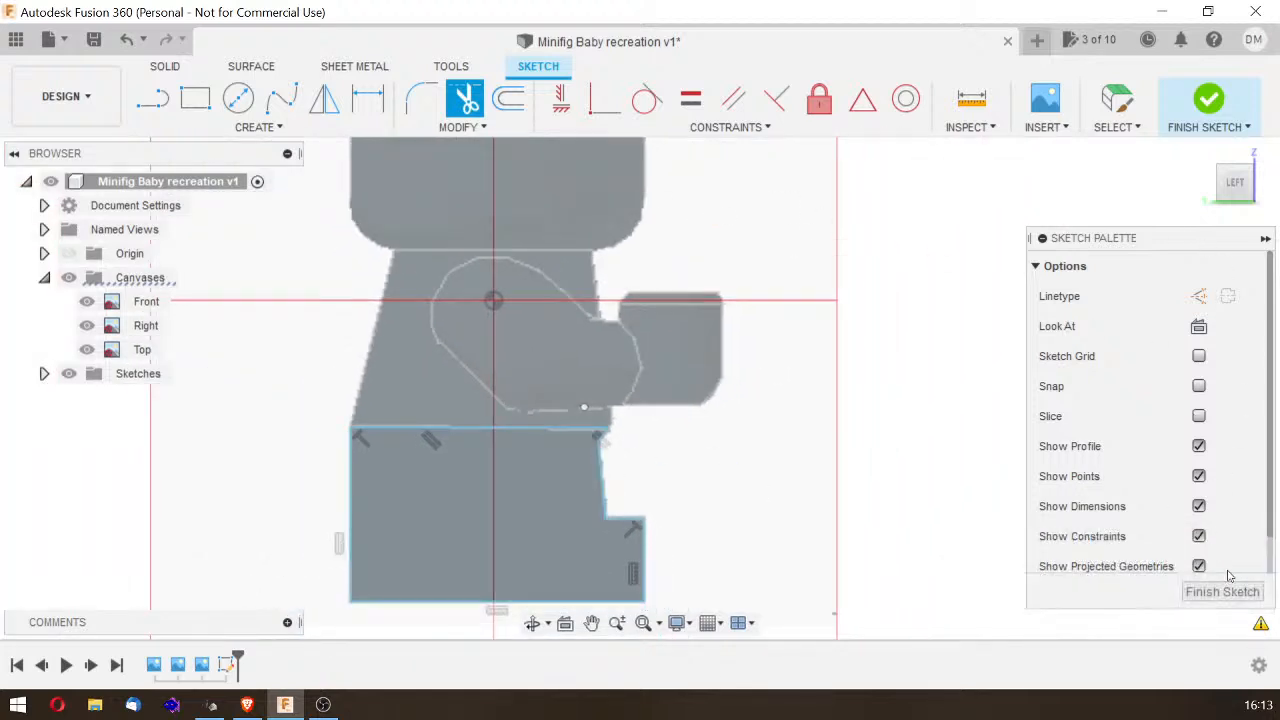
left_click(1232, 596)
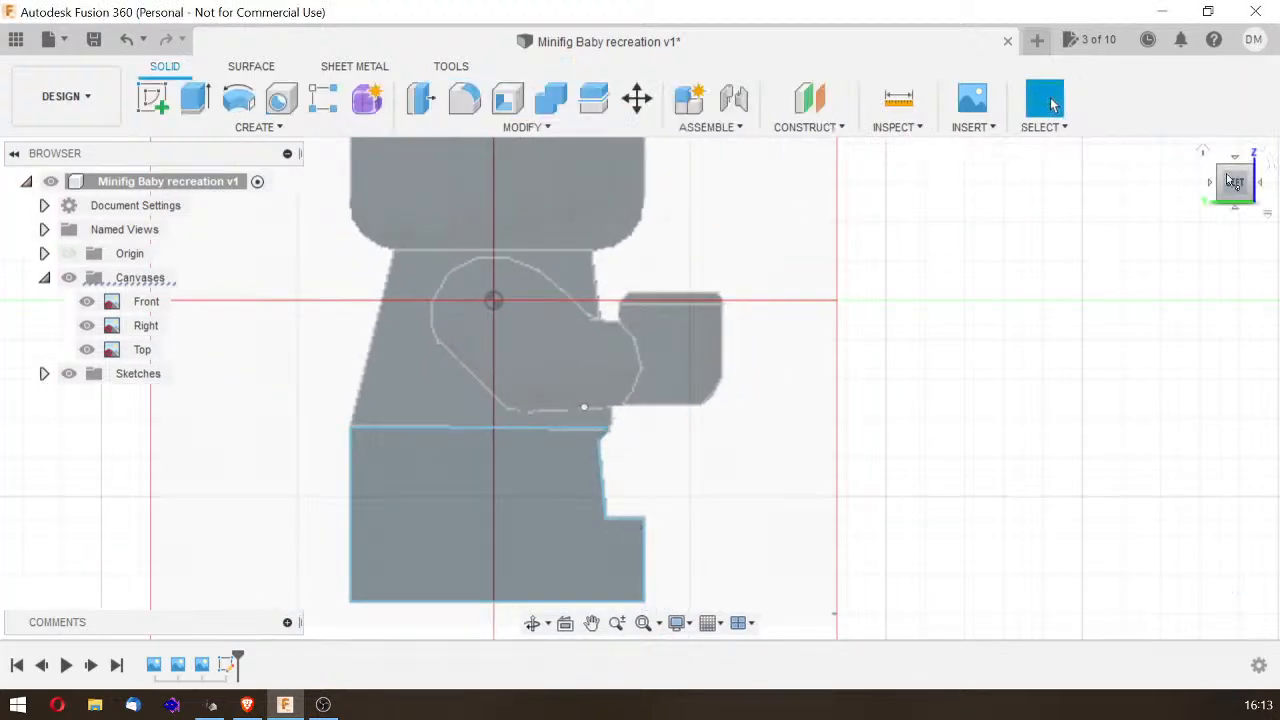
Step: Extrude the side-view leg profile 18.5 mm to one side as a new body, reaching the front canvas's outer leg edge
mouse_move(1234, 187)
left_mouse_down()
mouse_move(1207, 187)
mouse_move(1120, 235)
left_mouse_up()
left_click_drag(1052, 105, 1052, 105)
left_click_drag(1236, 202, 1238, 187)
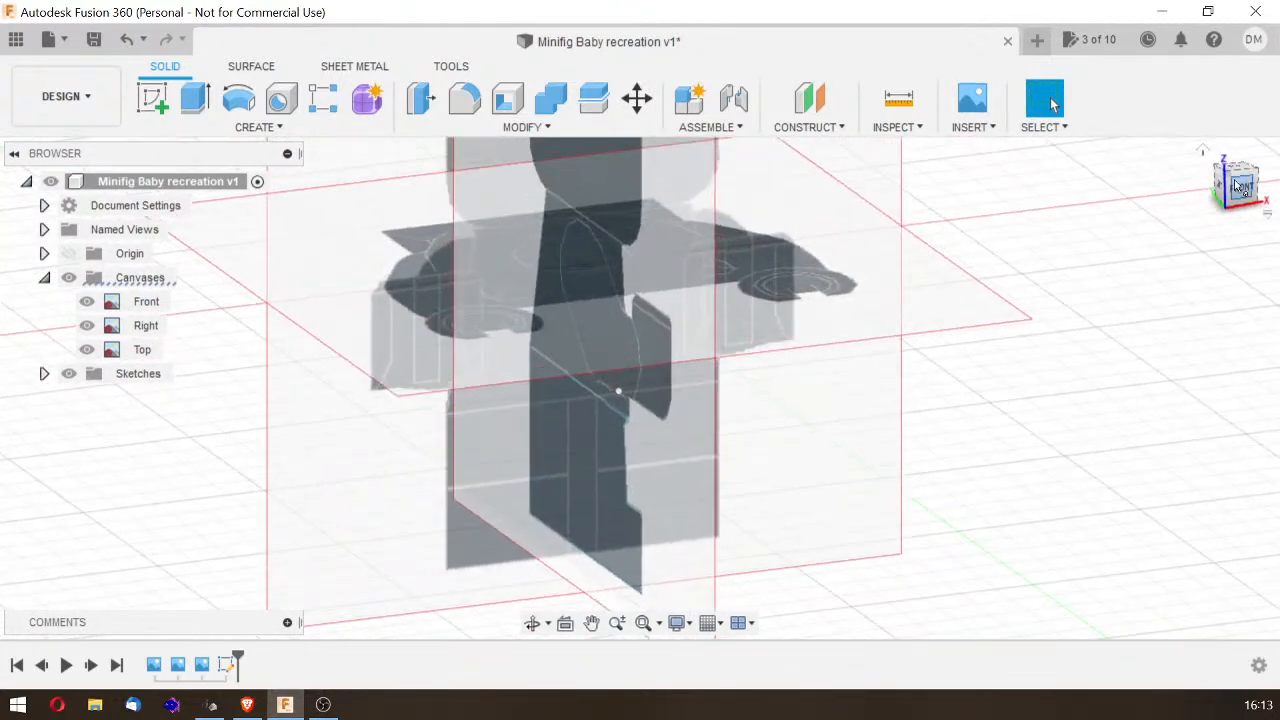
left_click(1238, 187)
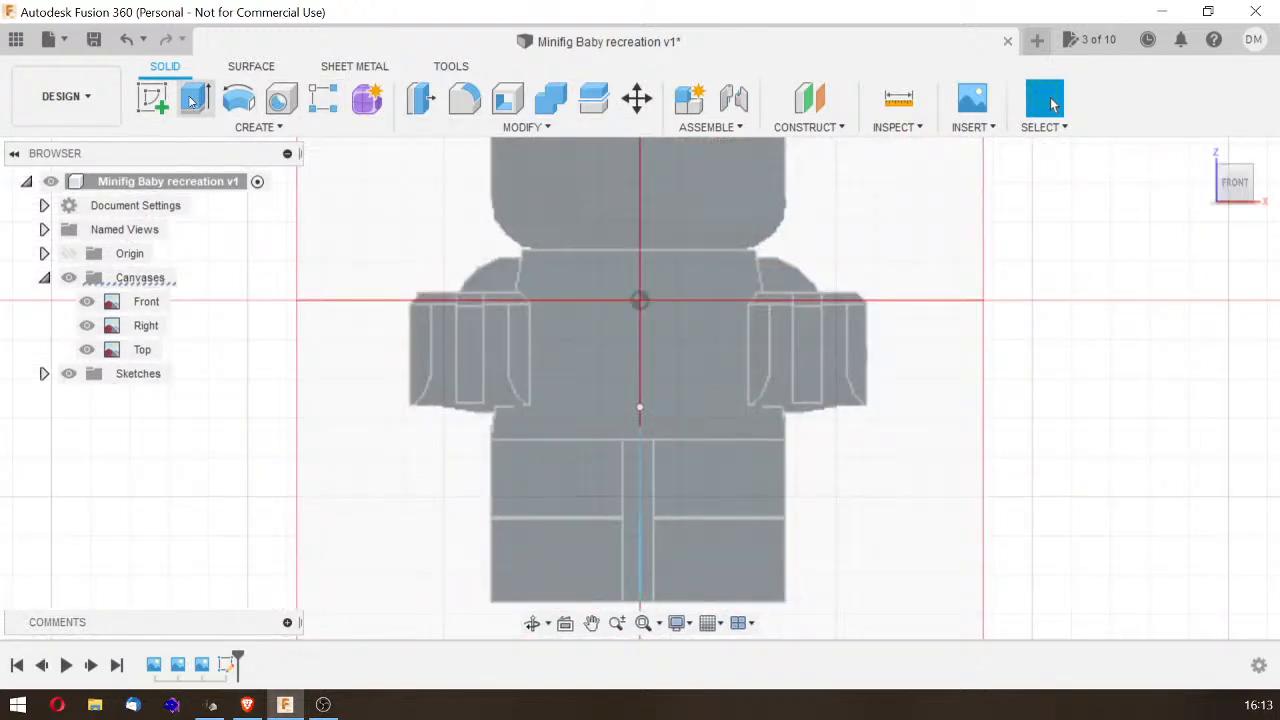
left_click(197, 103)
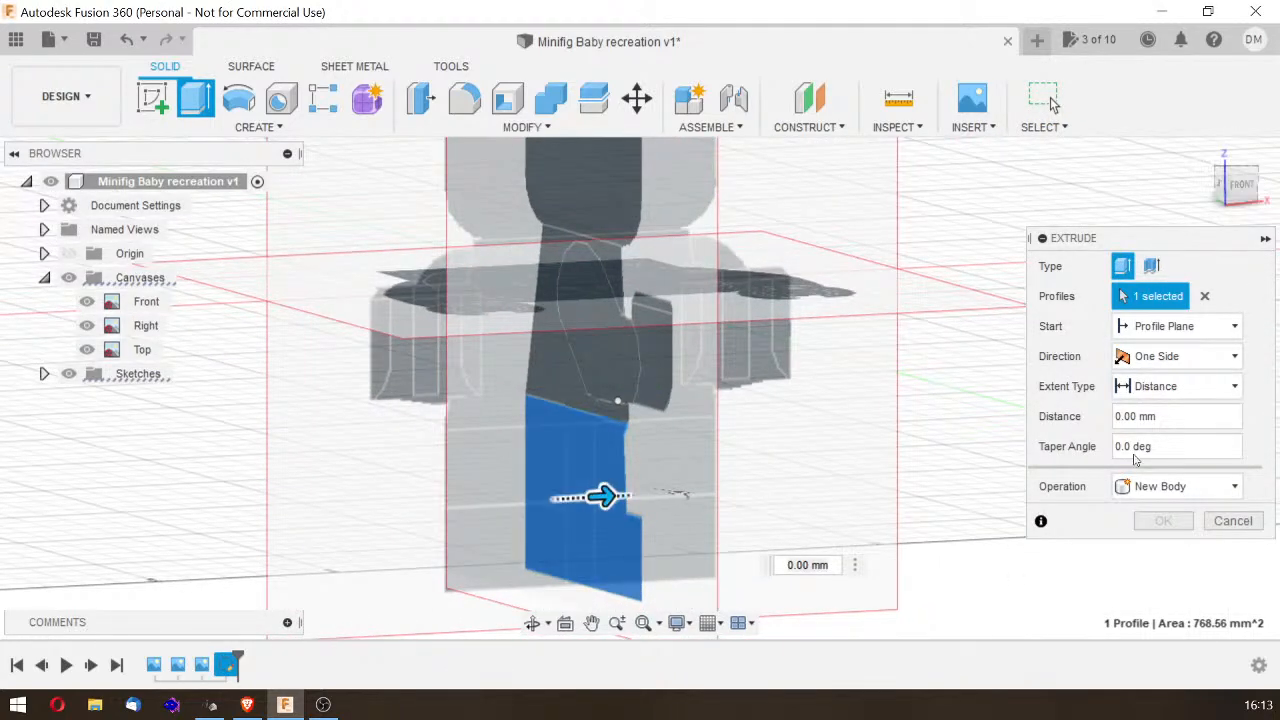
mouse_move(1203, 187)
middle_mouse_down("shift")
mouse_move(970, 290)
mouse_move(920, 495)
middle_mouse_up("shift")
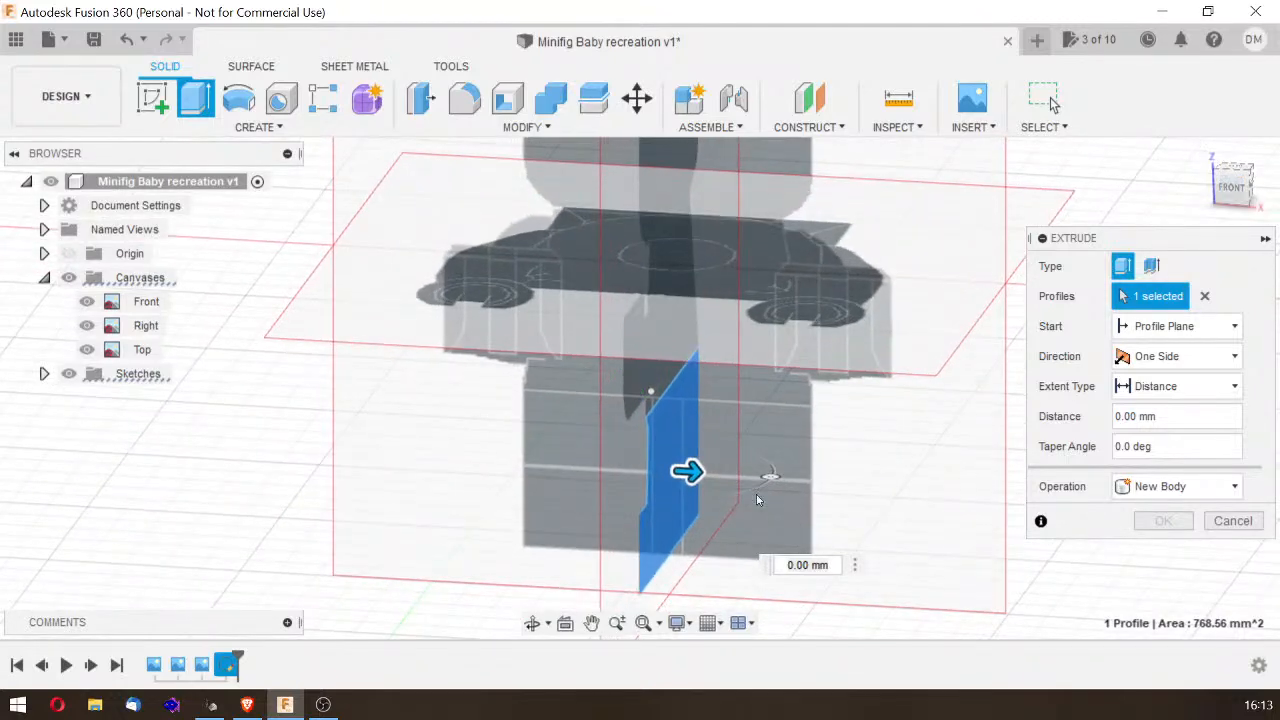
left_click_drag(693, 471, 802, 478)
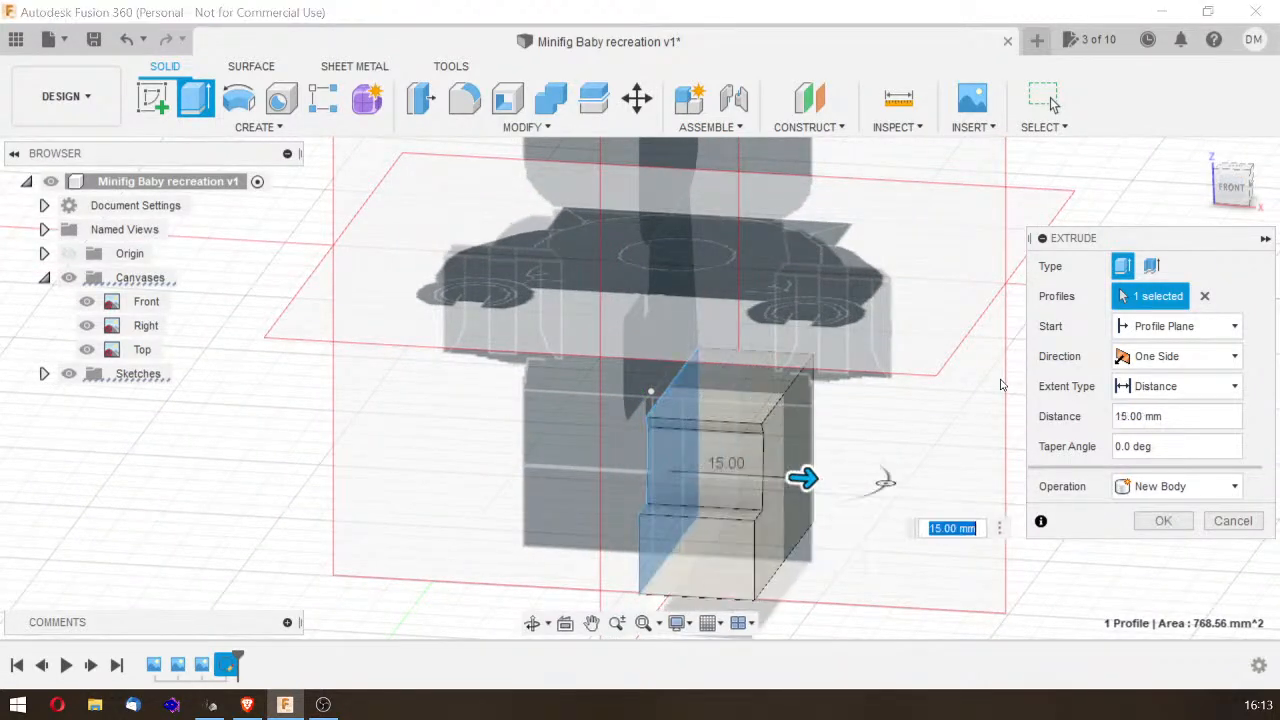
left_click(1232, 187)
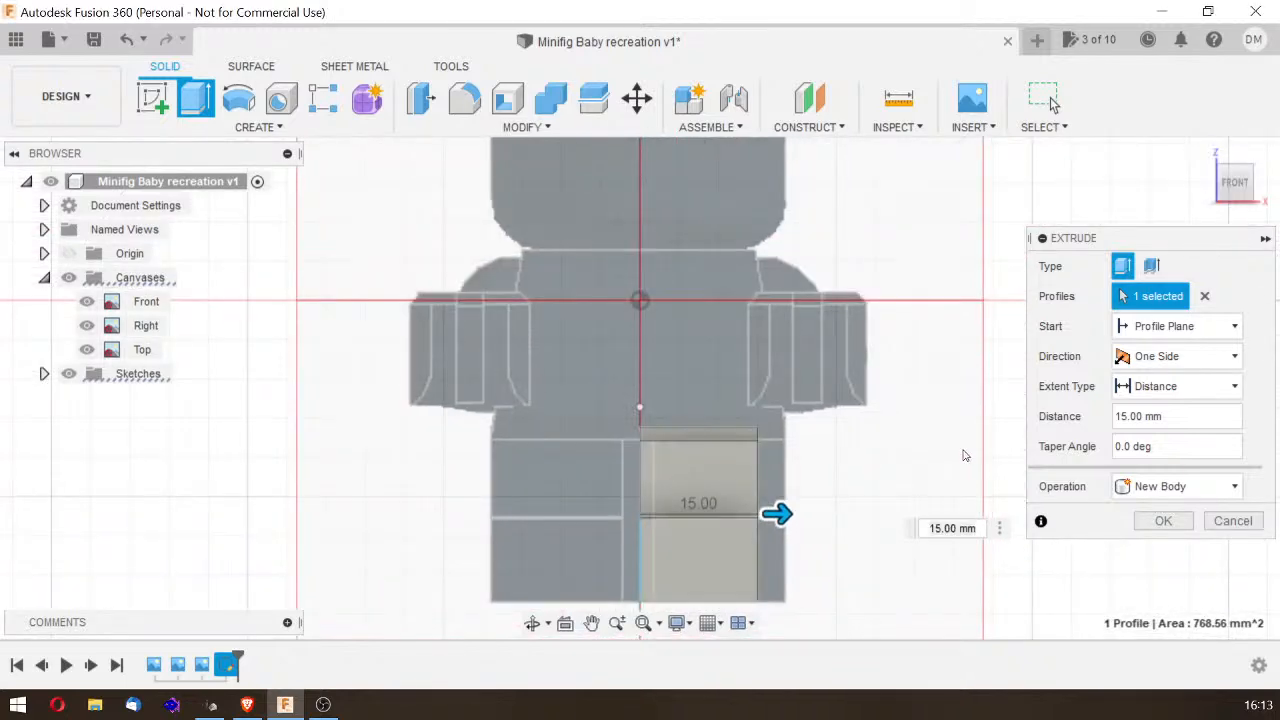
mouse_move(780, 514)
left_mouse_down()
mouse_move(800, 515)
mouse_move(777, 514)
left_mouse_up()
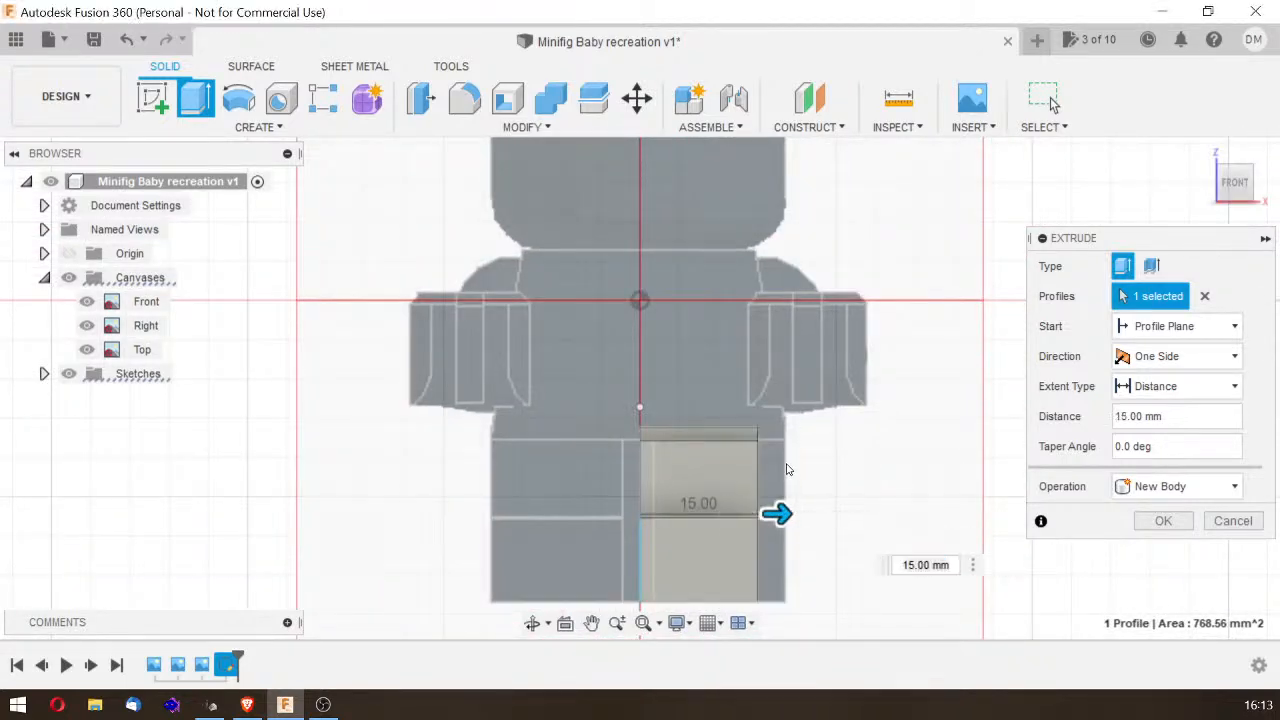
left_click_drag(781, 514, 817, 514)
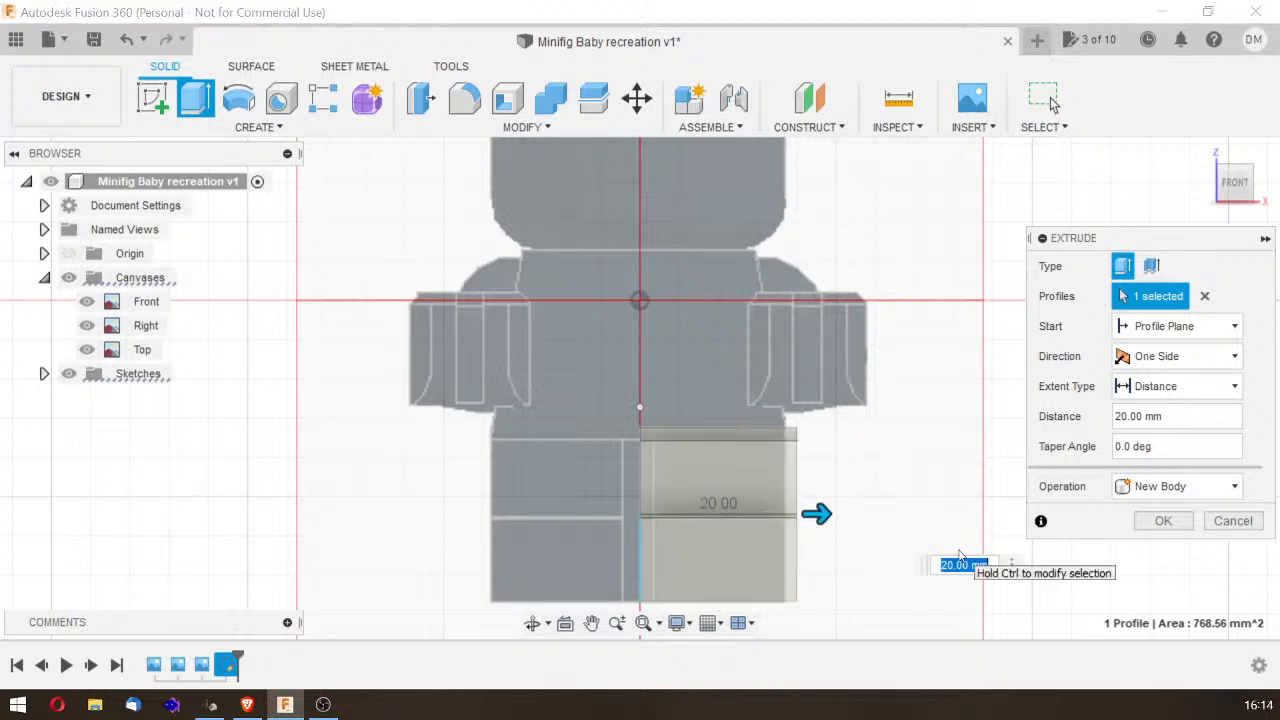
key("BackSpace")
type("18")
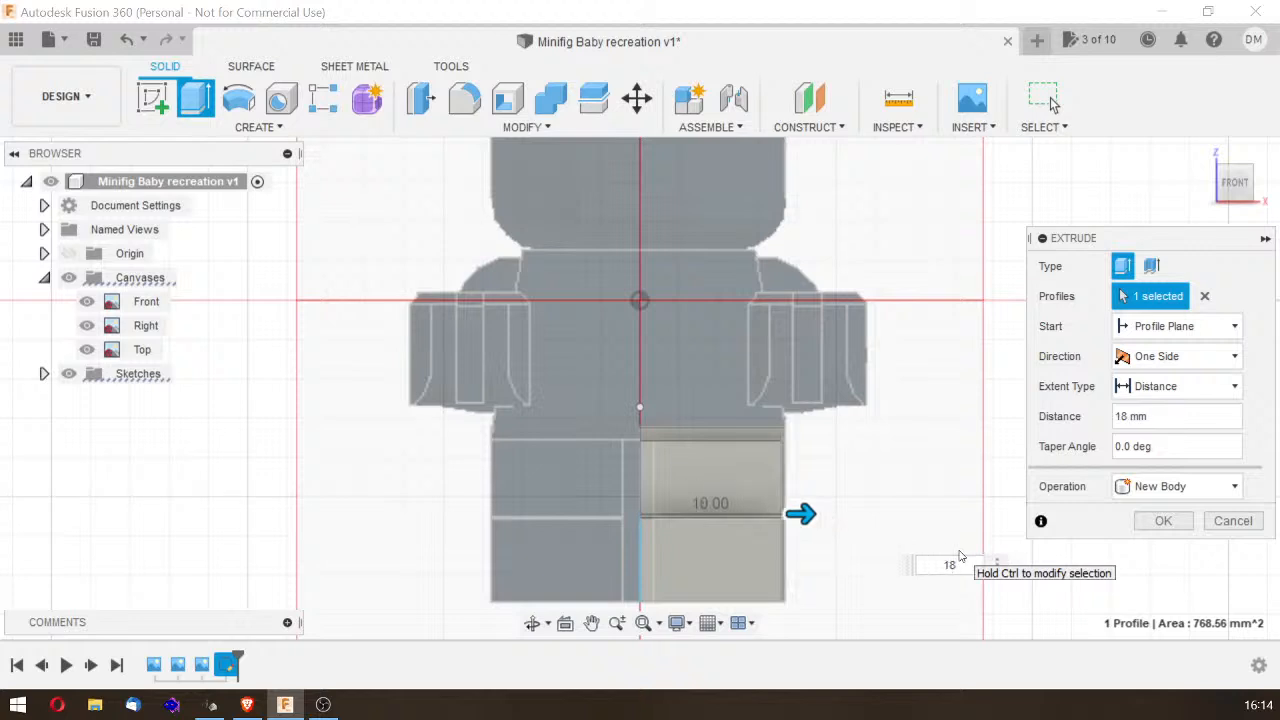
type(".5")
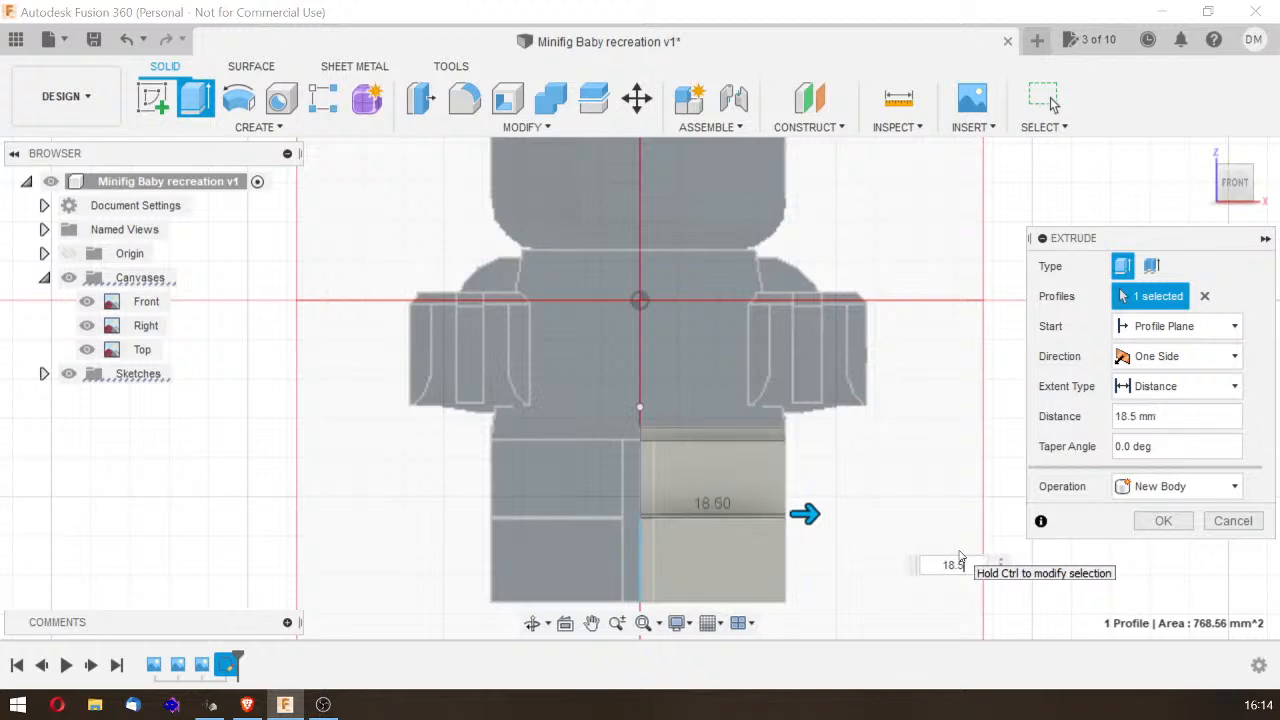
key("Return")
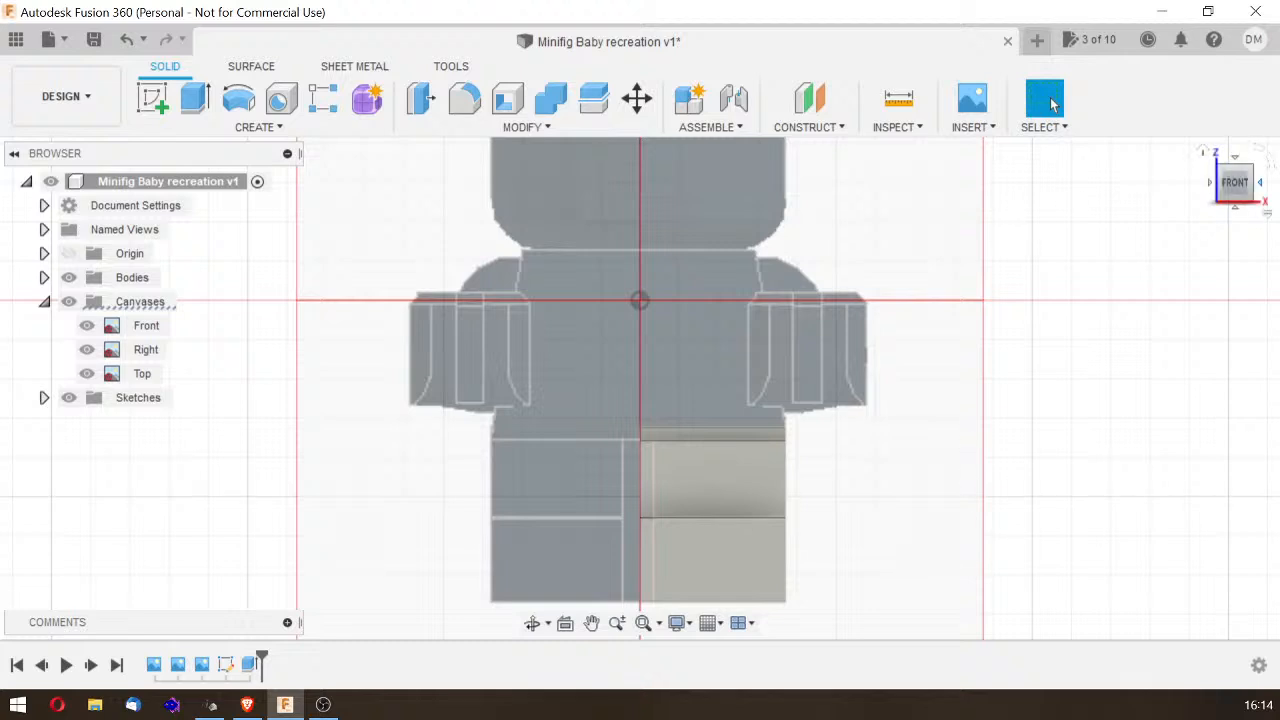
Step: Inspect the extruded leg body on its own with the reference canvases hidden, and show the canvases again
left_click_drag(1239, 187, 1210, 227)
scroll(902, 222, "up", 3)
scroll(903, 224, "down", 3)
scroll(902, 224, "down", 5)
middle_click_drag(1035, 265, 85, 312, "shift")
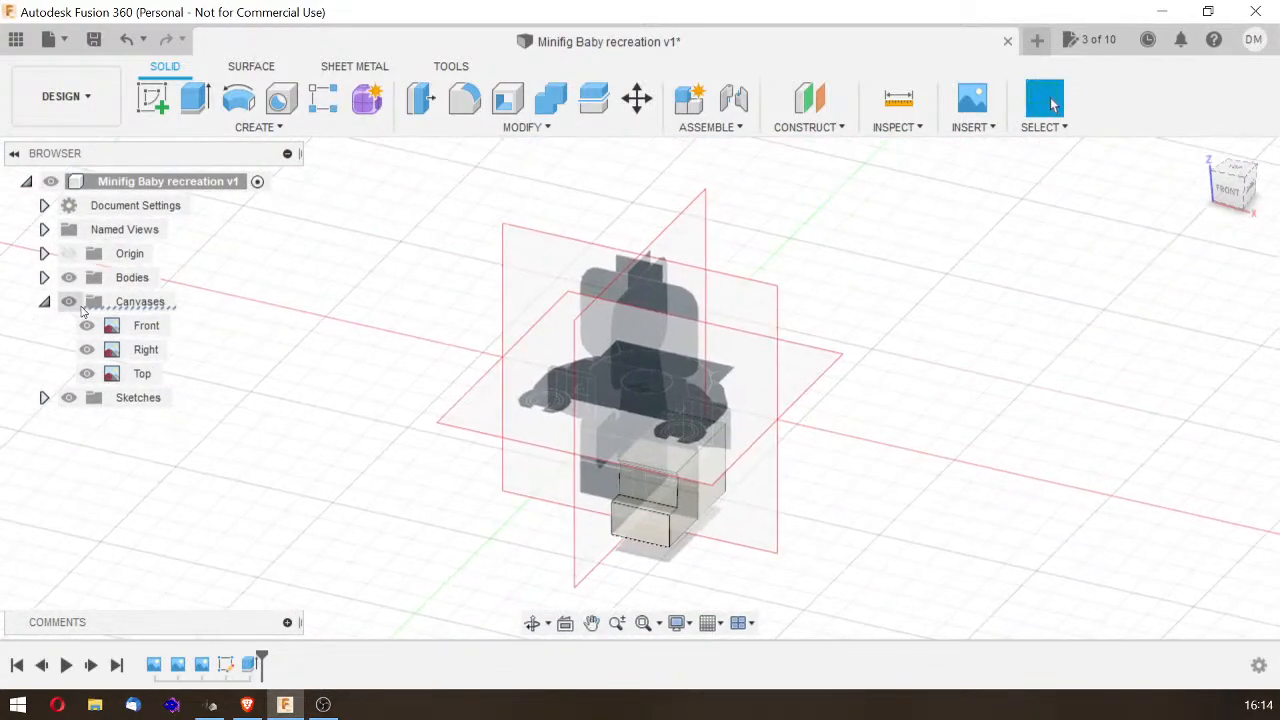
left_click(70, 304)
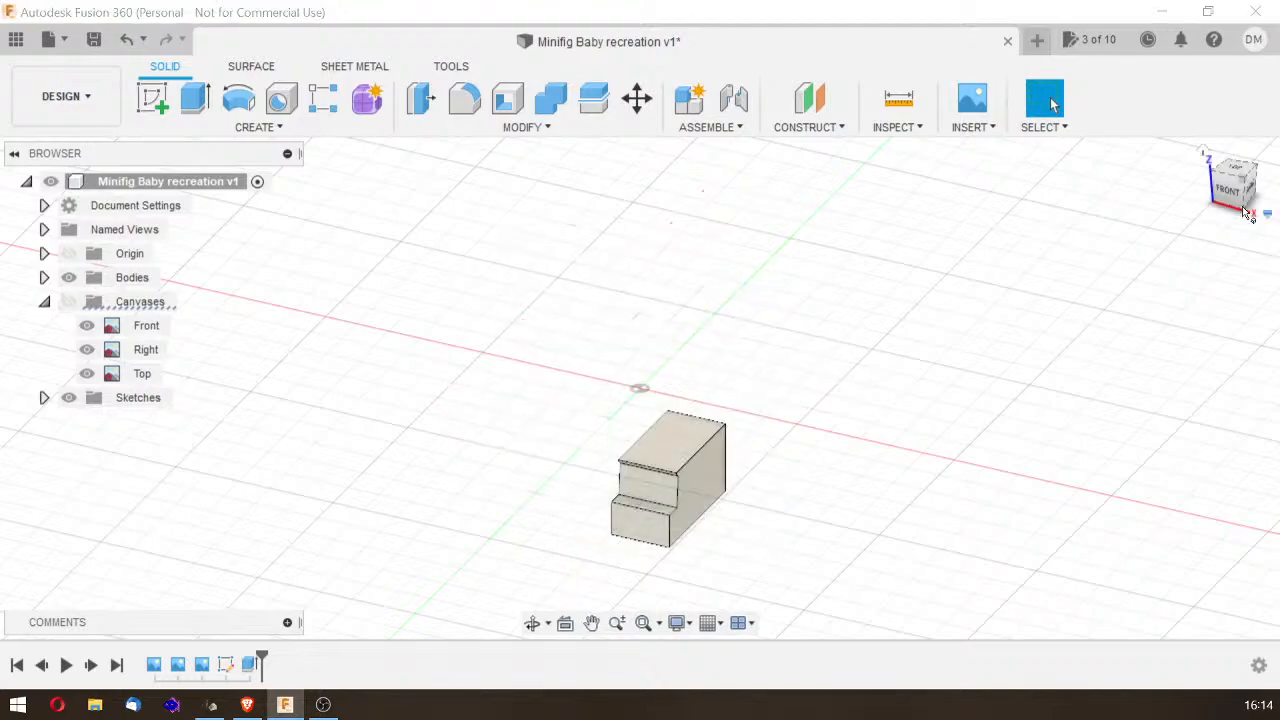
mouse_move(1236, 194)
left_mouse_down()
mouse_move(1273, 186)
mouse_move(1230, 188)
left_mouse_up()
left_click(70, 303)
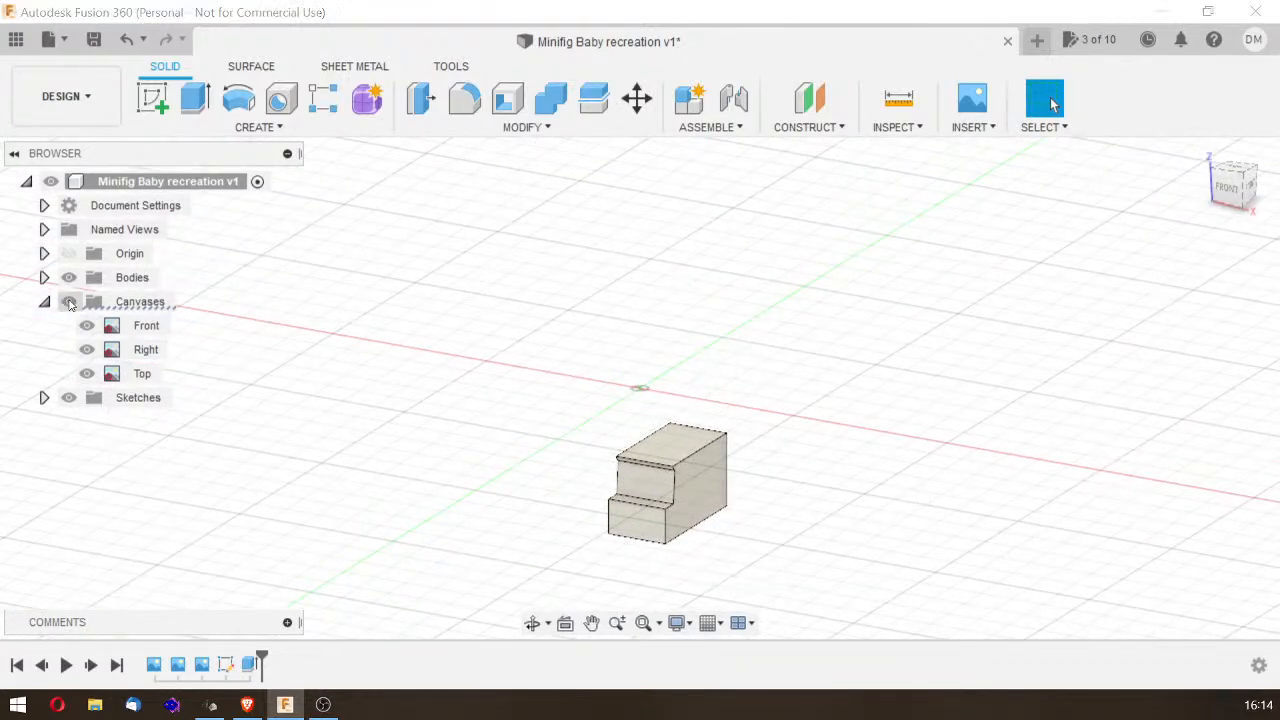
Step: Compare the leg body and the torso outline on the reference canvases in left, front and angled views
mouse_move(1240, 197)
left_mouse_down()
mouse_move(1250, 193)
mouse_move(1209, 197)
left_mouse_up()
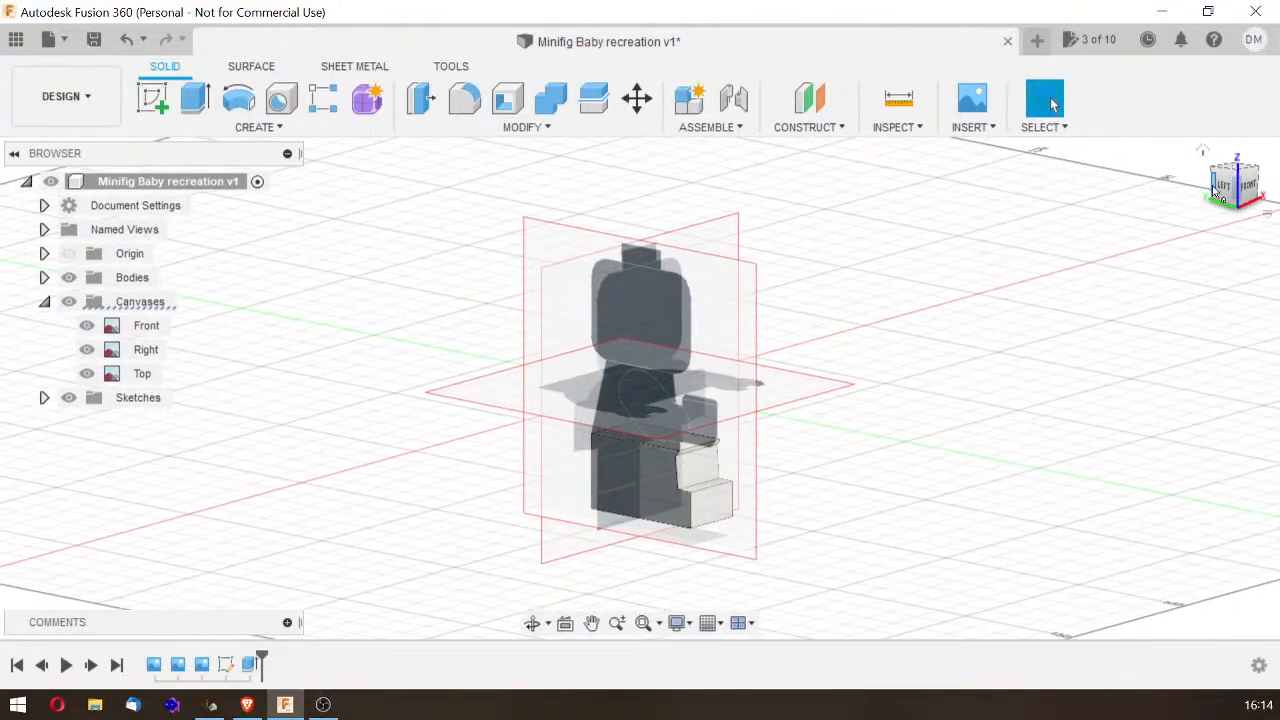
left_click(1224, 188)
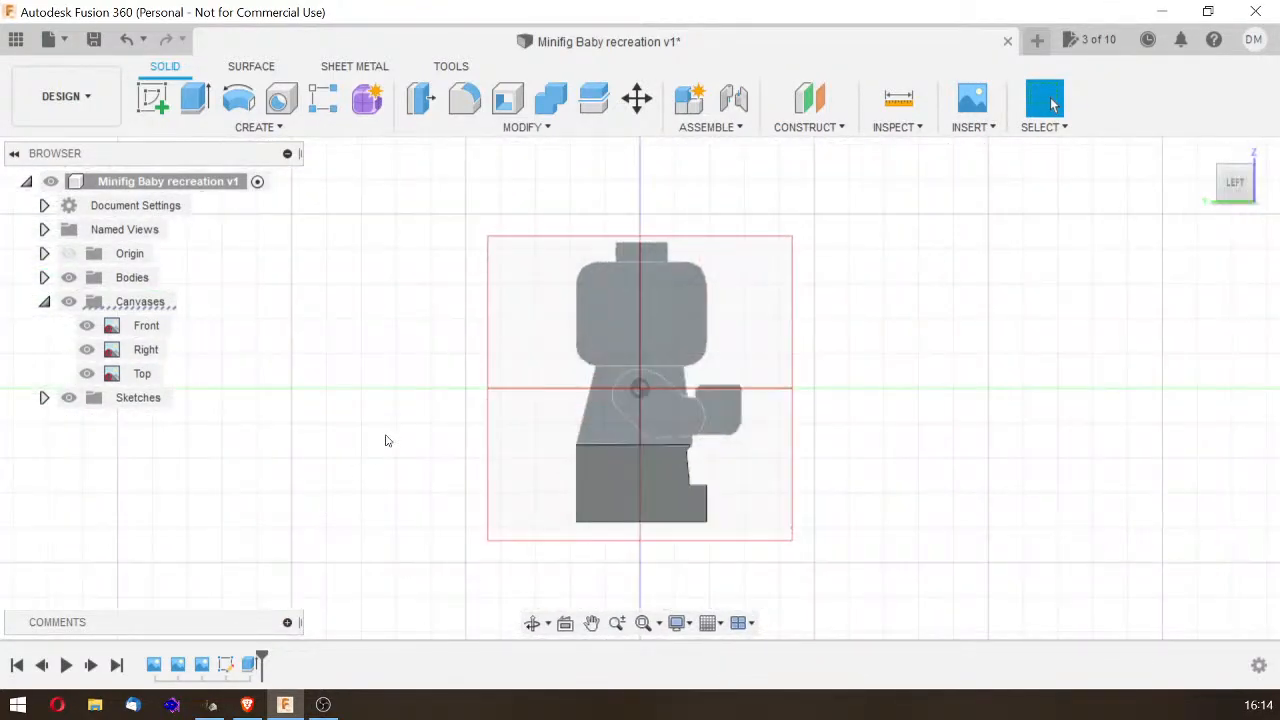
scroll(655, 428, "up", 5)
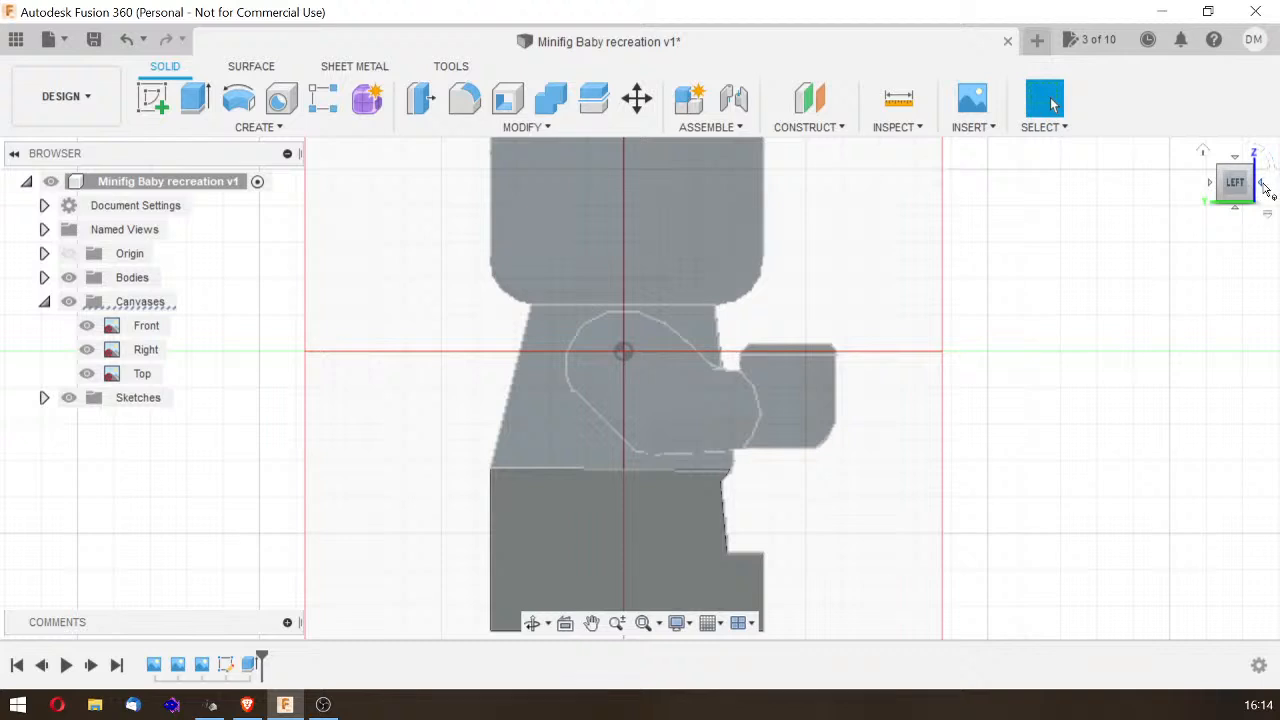
left_click(1263, 187)
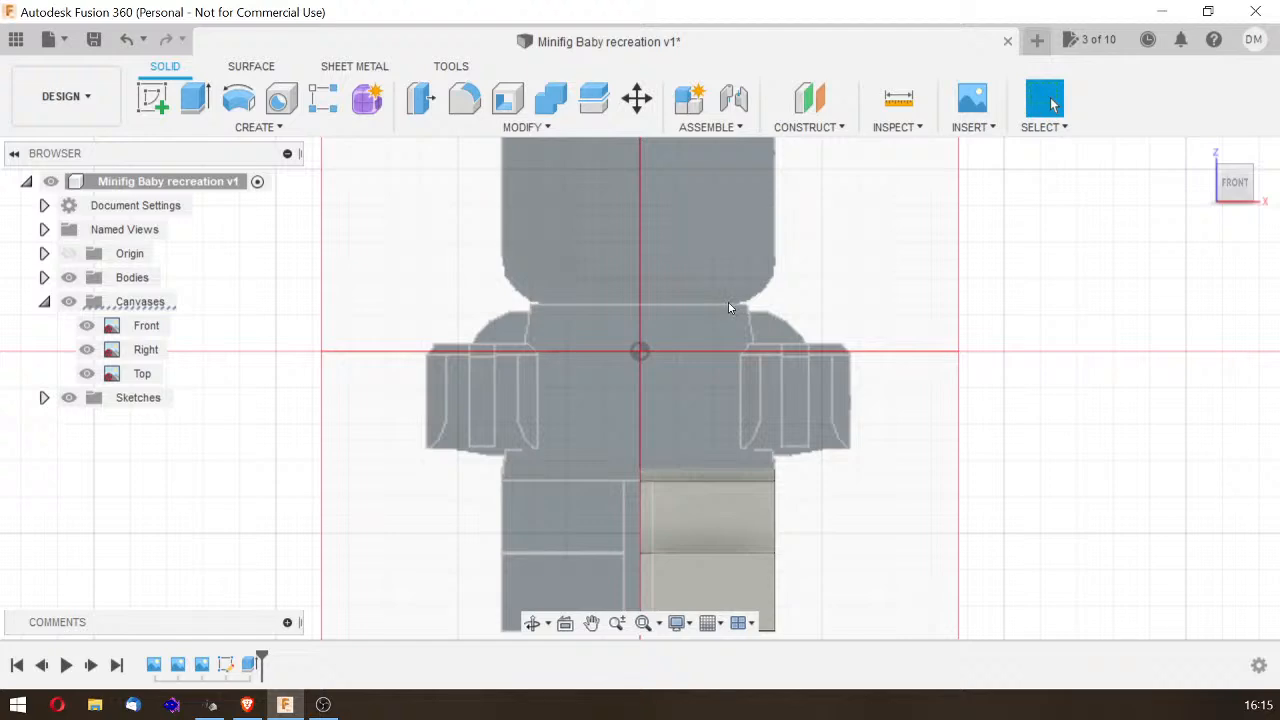
mouse_move(1243, 181)
left_mouse_down()
mouse_move(1270, 216)
mouse_move(1232, 196)
left_mouse_up()
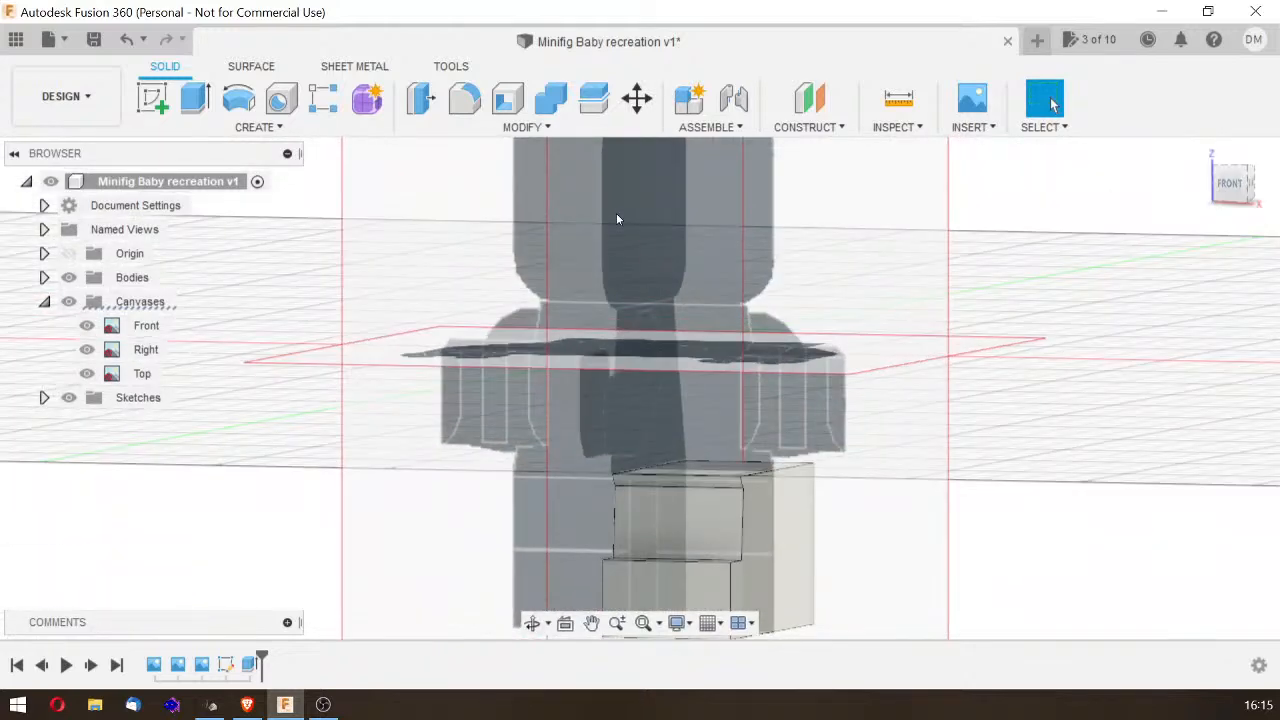
left_click(211, 126)
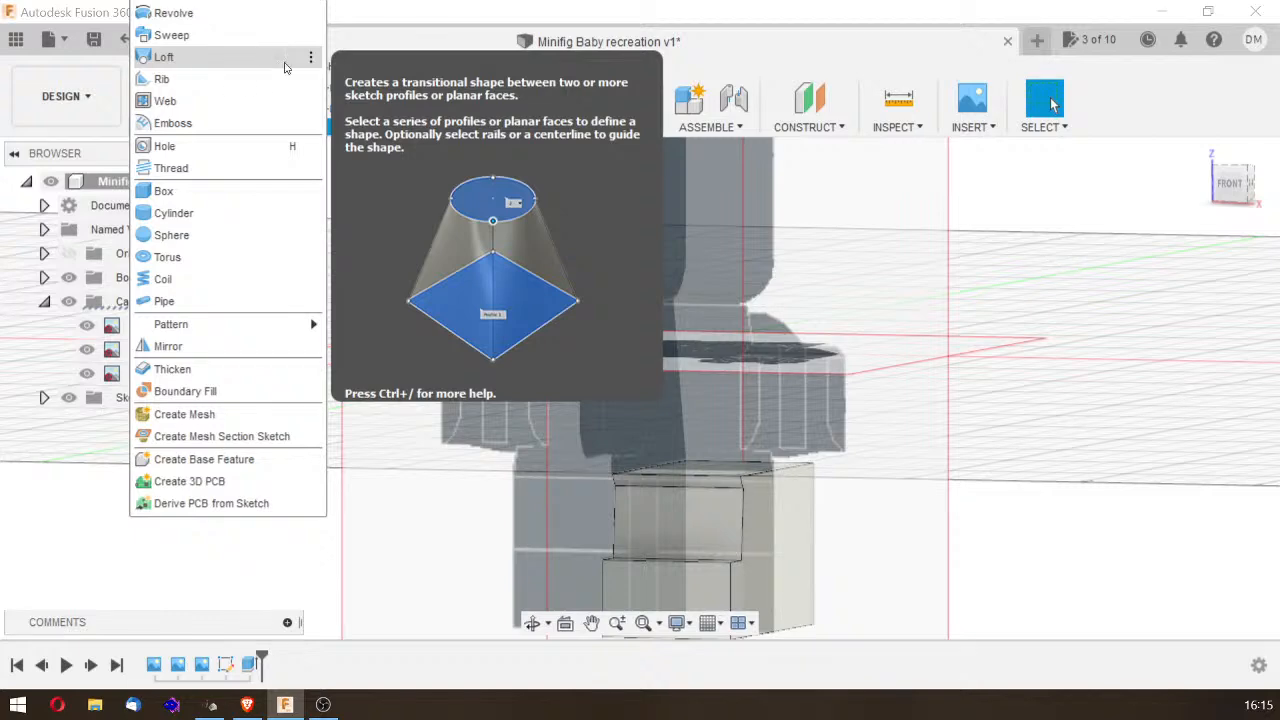
left_click(1159, 223)
mouse_move(1237, 187)
left_mouse_down()
mouse_move(1190, 275)
mouse_move(1136, 336)
mouse_move(1212, 186)
mouse_move(1200, 226)
mouse_move(1164, 244)
mouse_move(1182, 189)
mouse_move(1130, 228)
mouse_move(1148, 224)
mouse_move(1107, 208)
left_mouse_up()
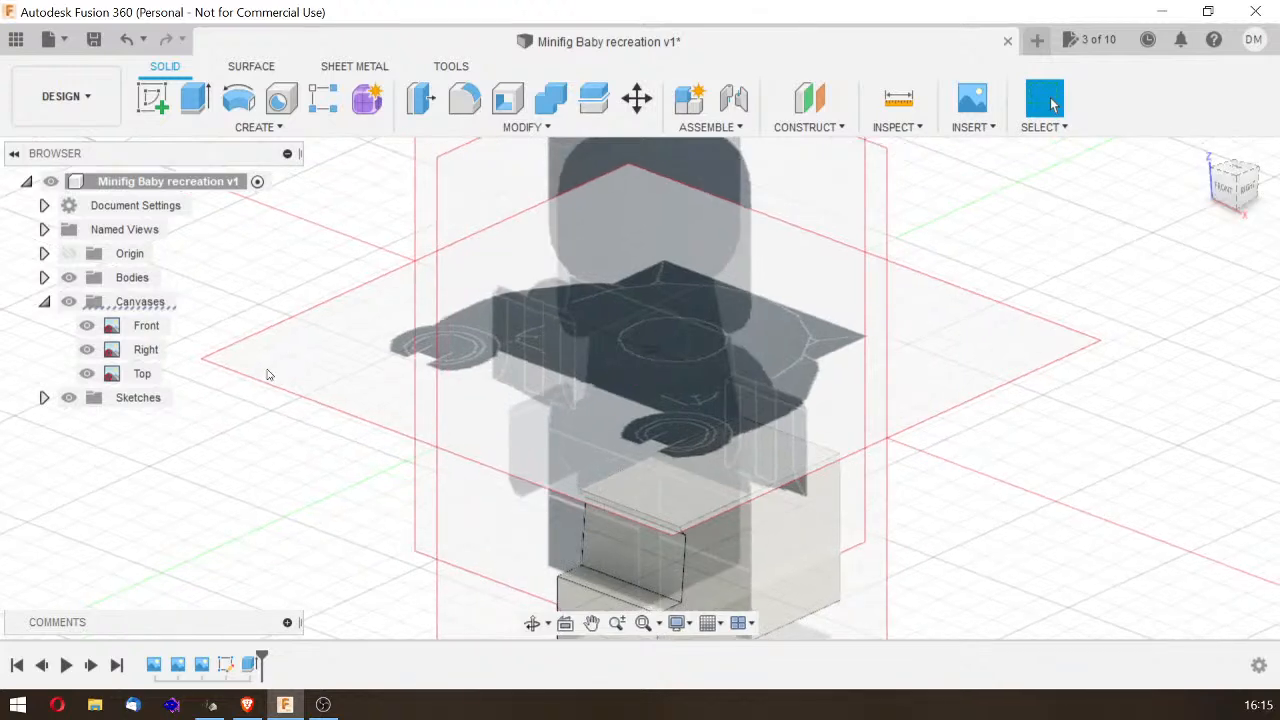
Step: Hide the canvases and create an offset plane at 0 mm on the leg body's top face
left_click(68, 301)
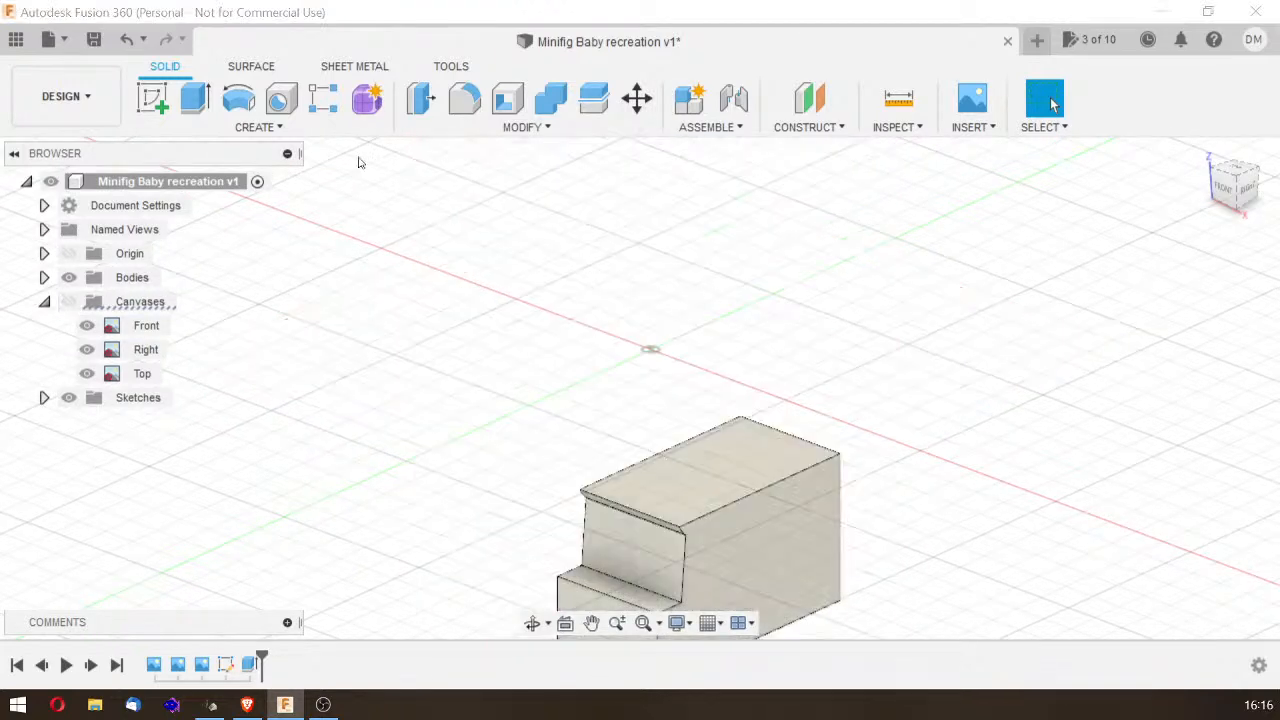
left_click(826, 101)
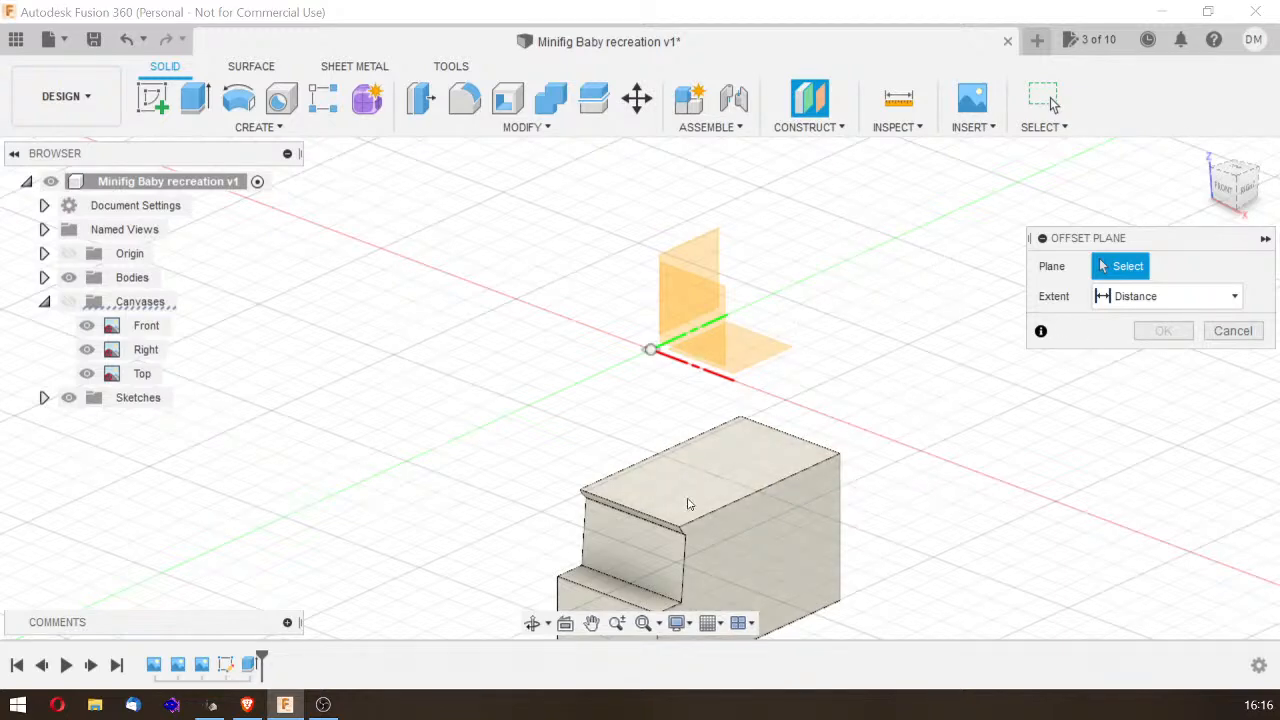
left_click(746, 479)
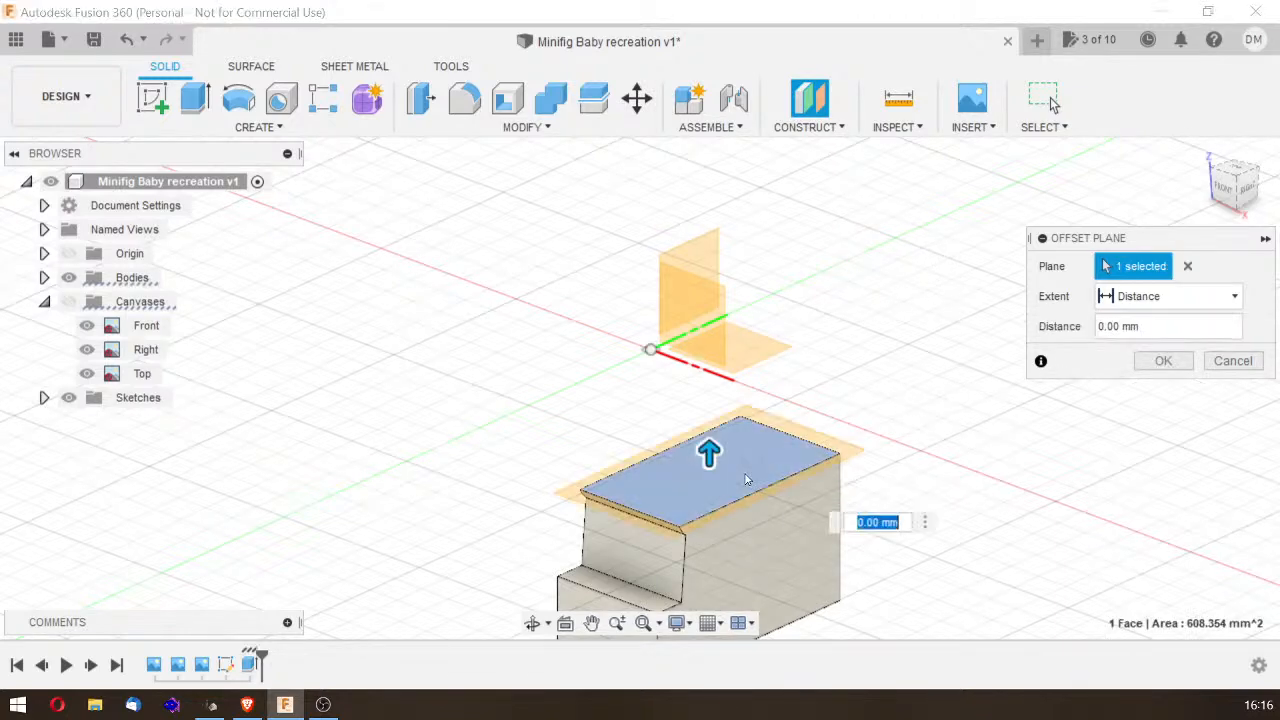
left_click(1160, 362)
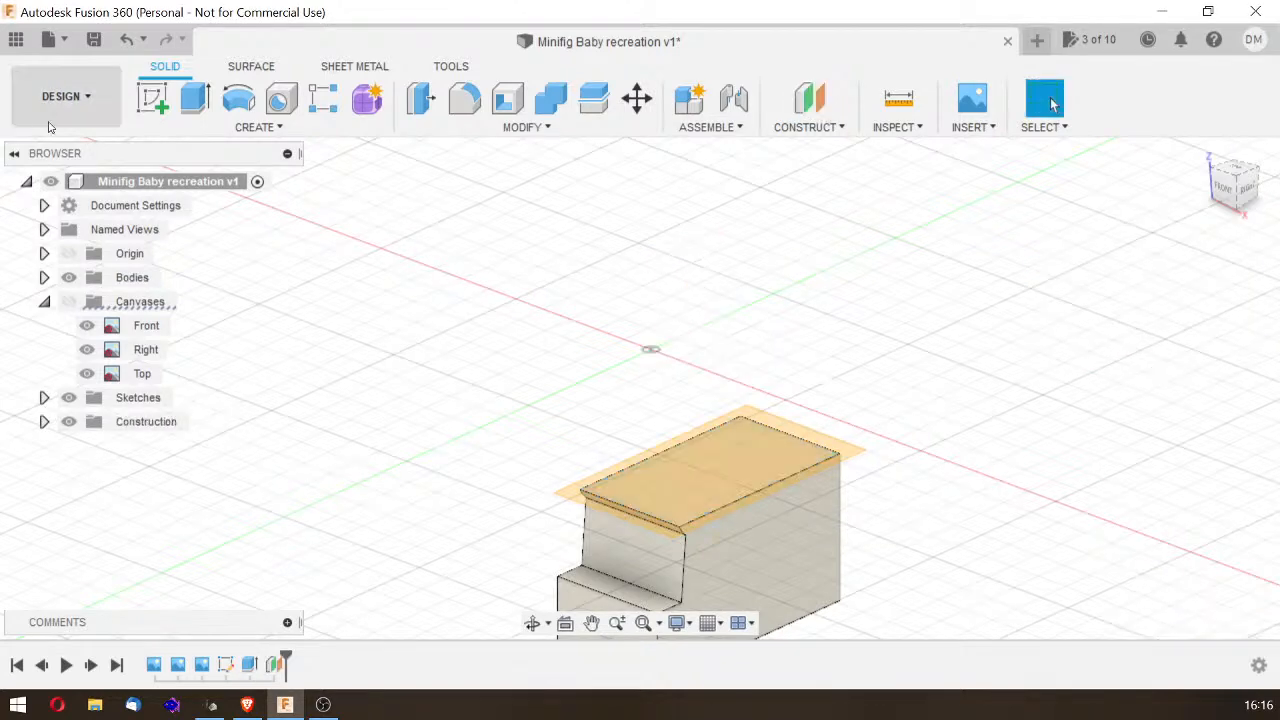
Step: Start a sketch on the new plane at the leg body's top and show the reference canvases
left_click(152, 97)
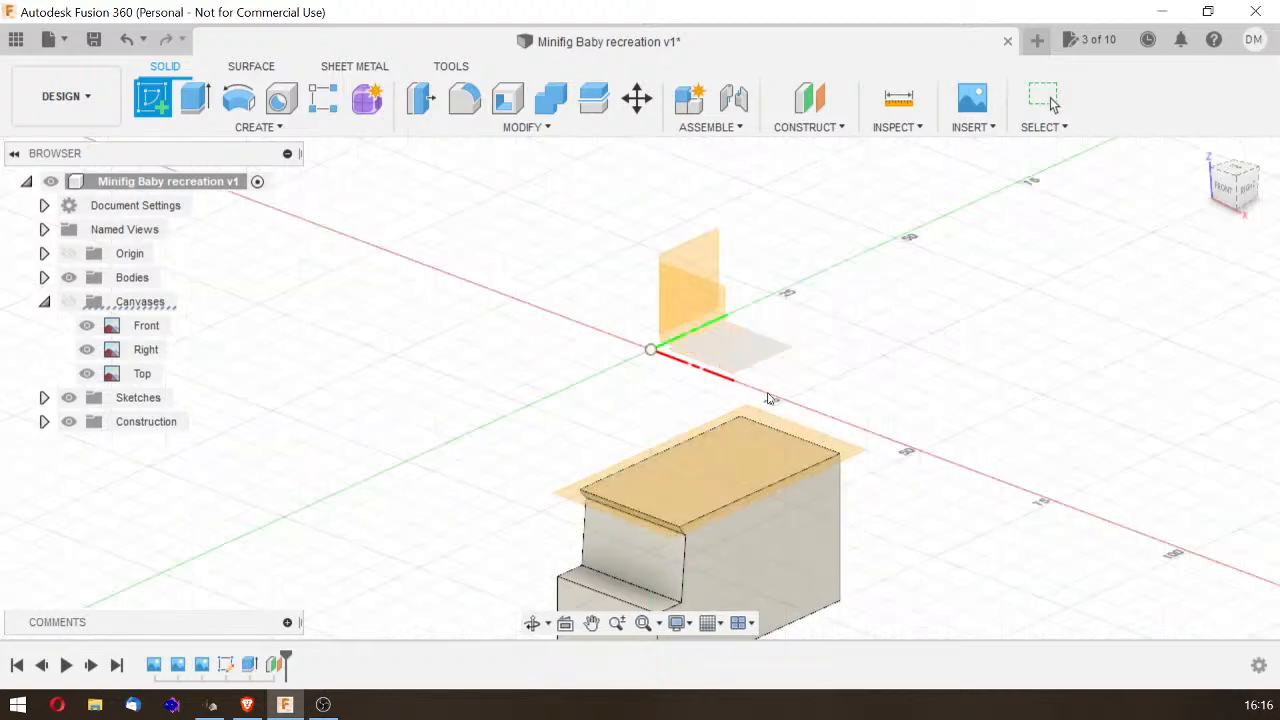
left_click(758, 460)
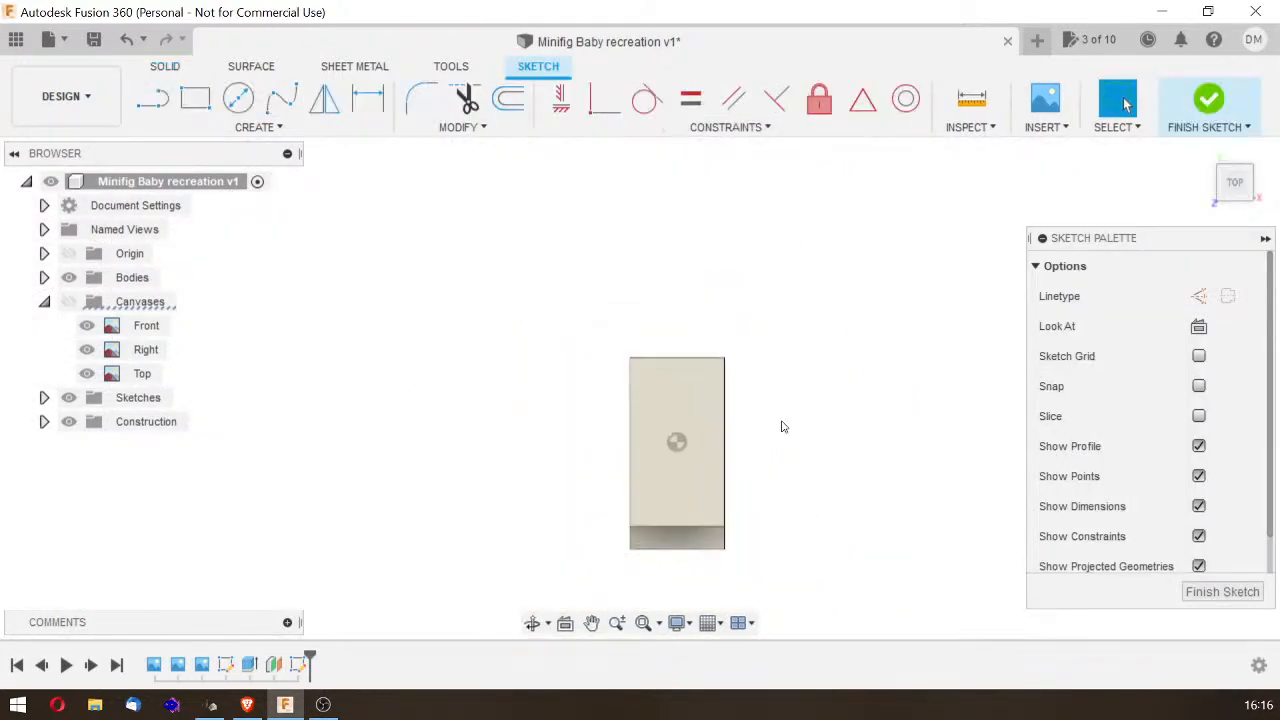
left_click(68, 301)
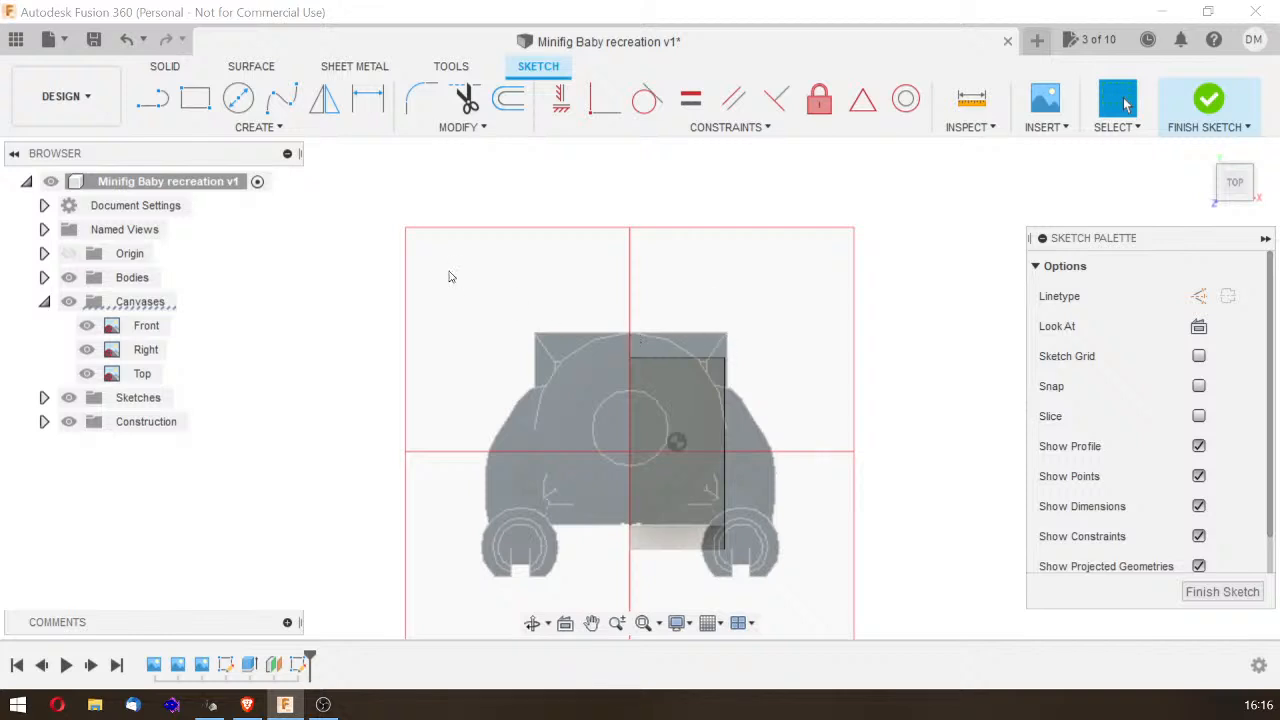
left_click(195, 97)
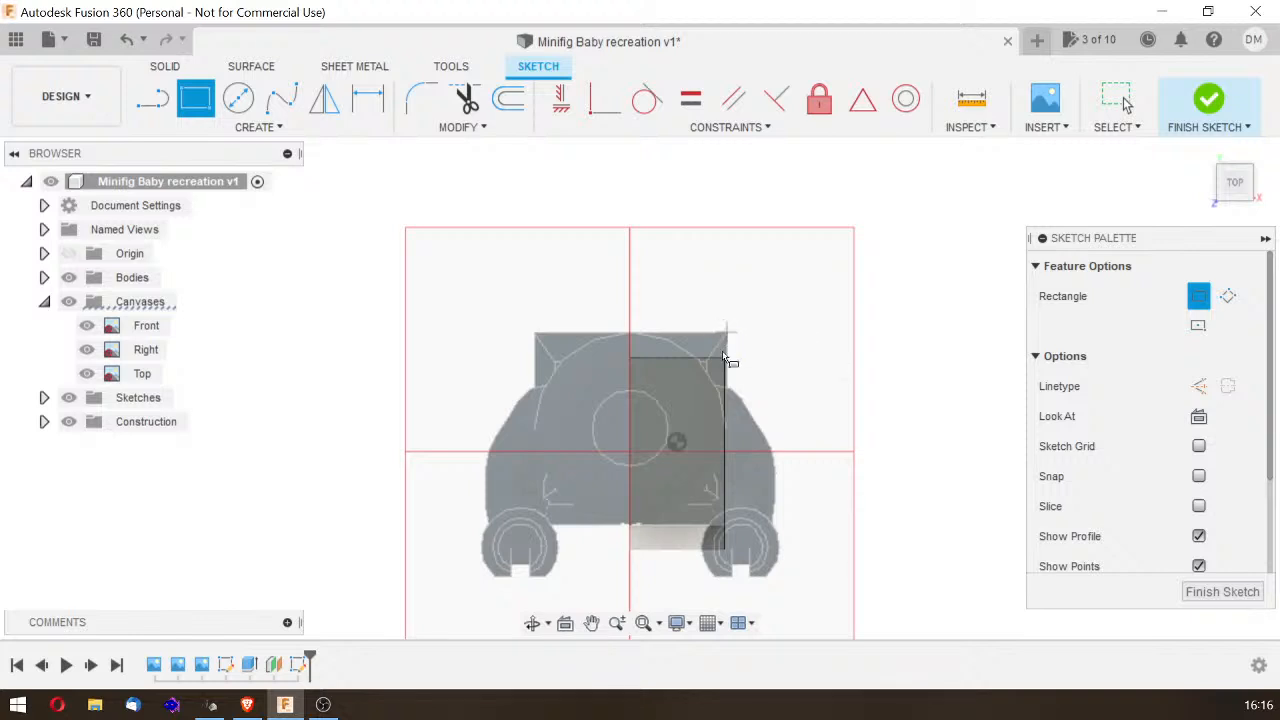
left_click(726, 336)
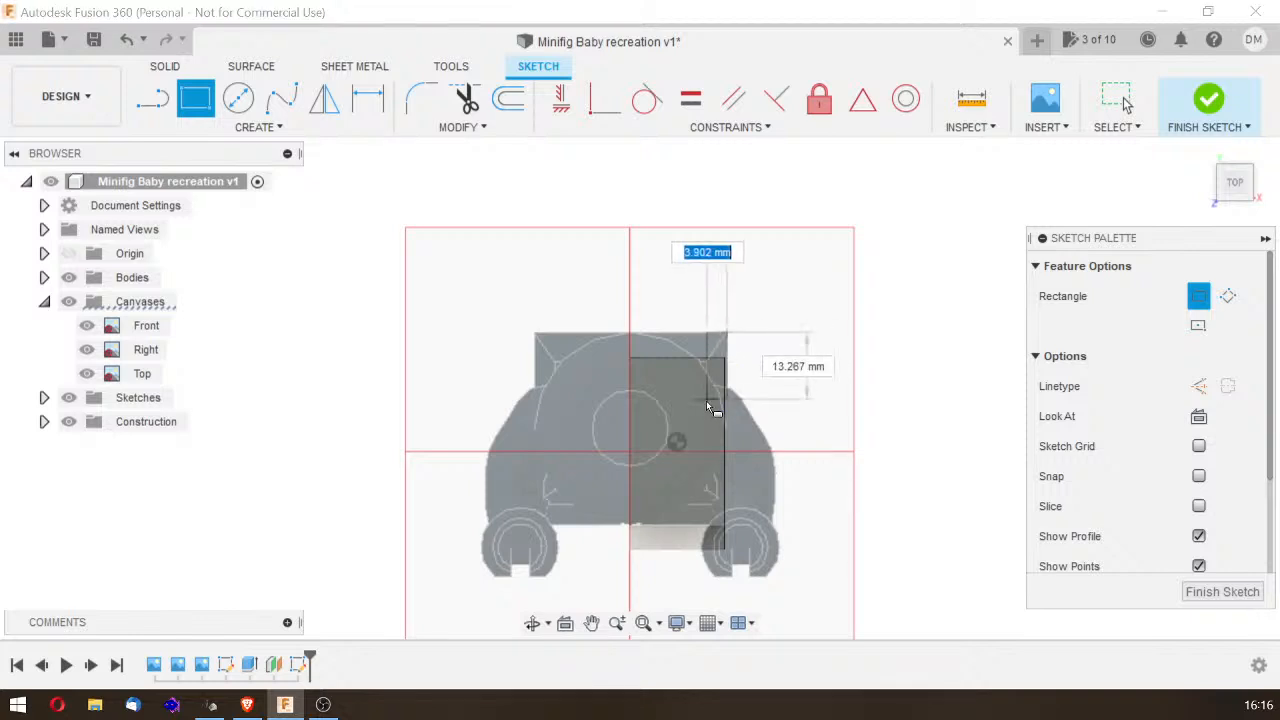
left_click(709, 340)
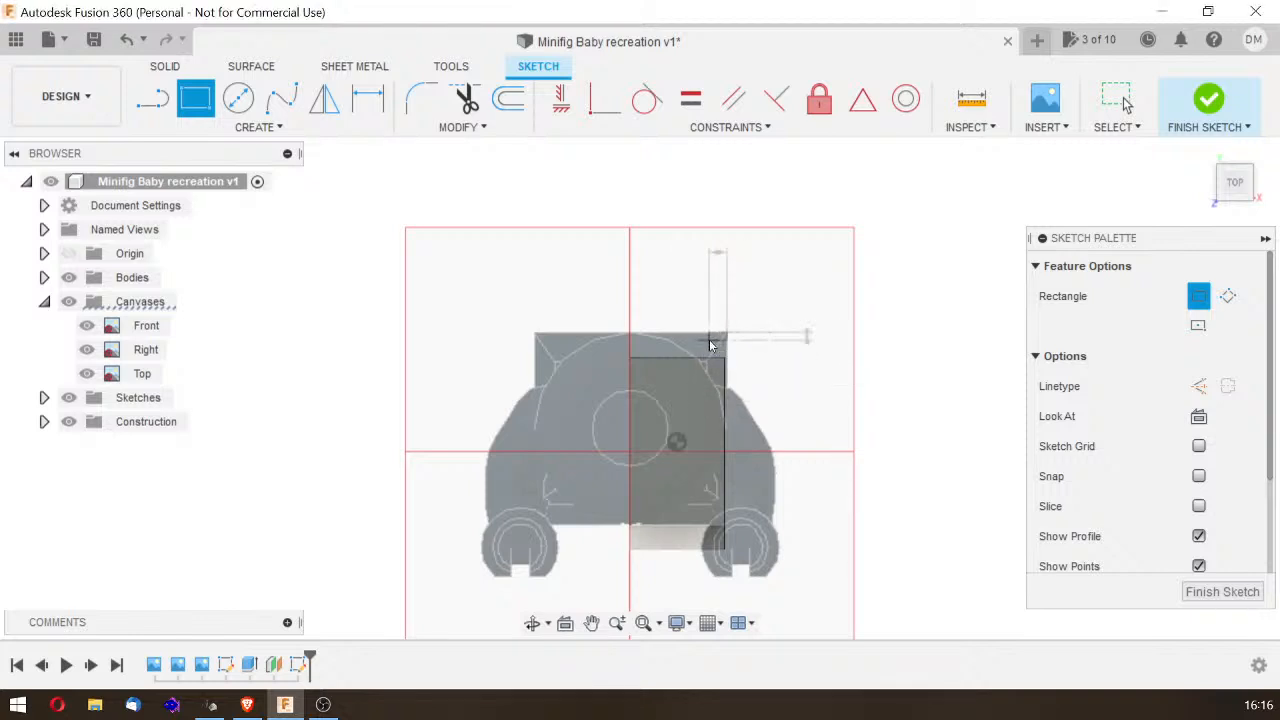
key("Escape")
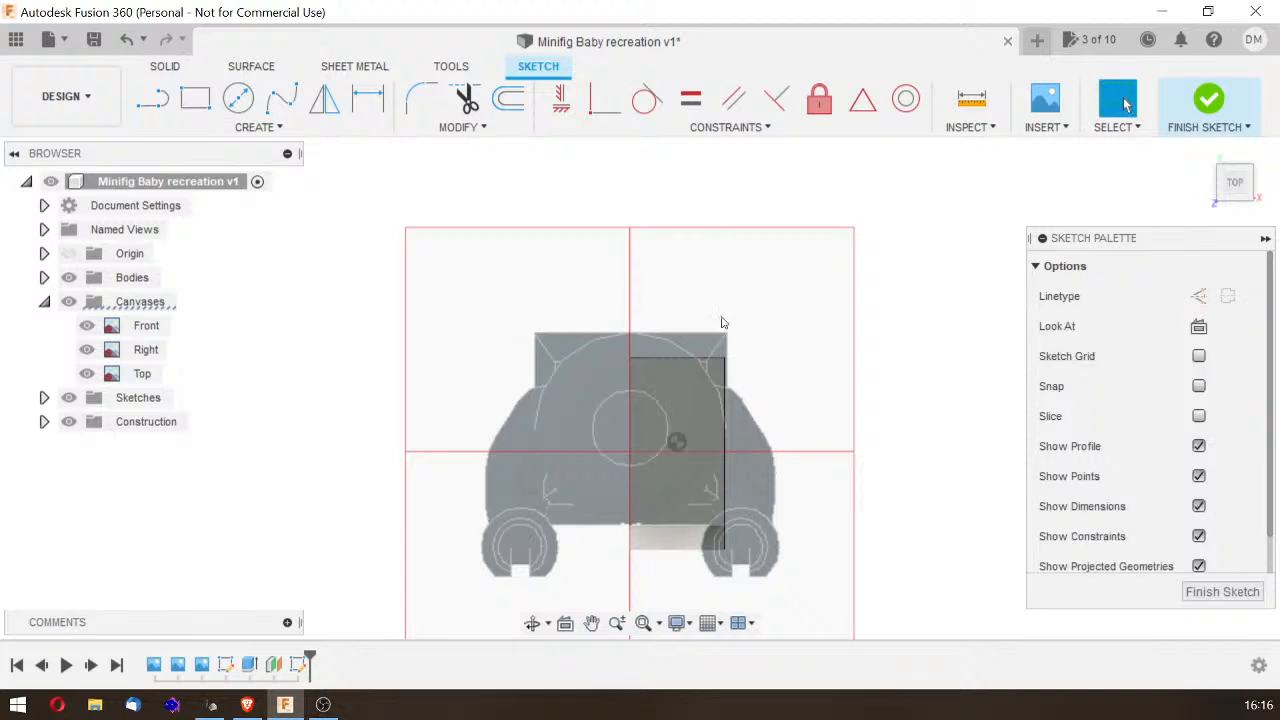
scroll(724, 340, "up", 10)
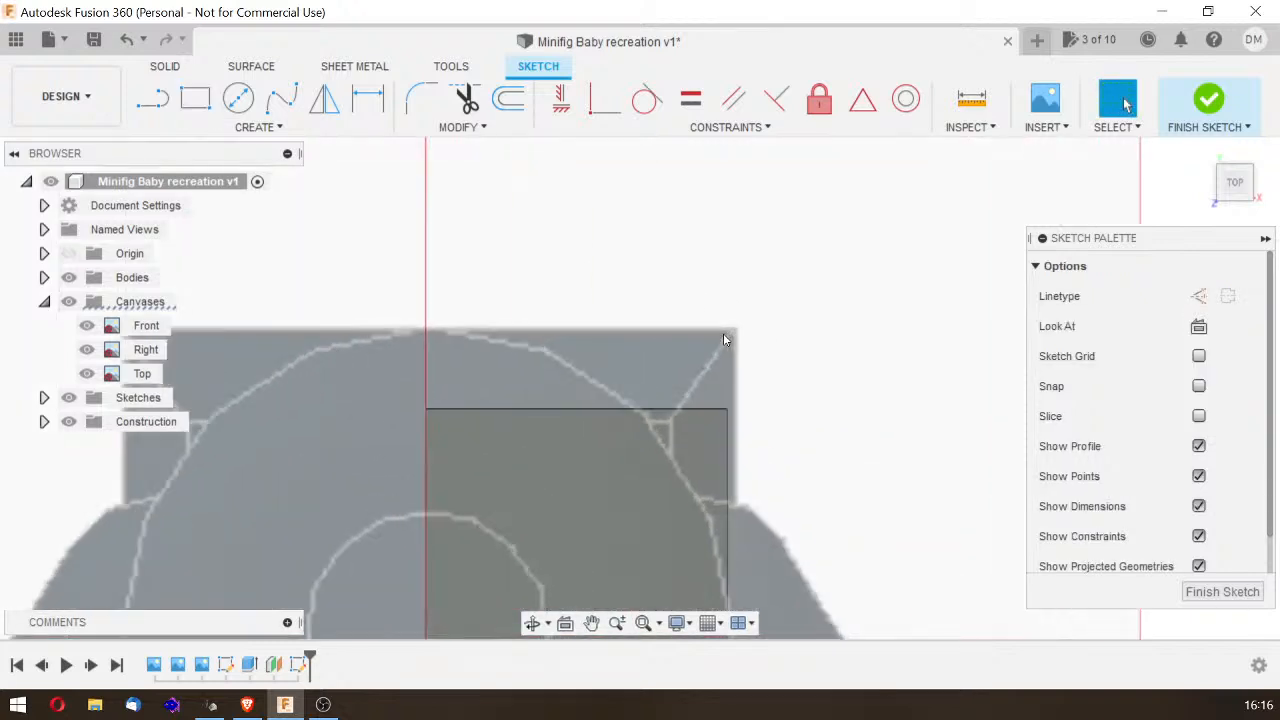
scroll(724, 340, "down", 10)
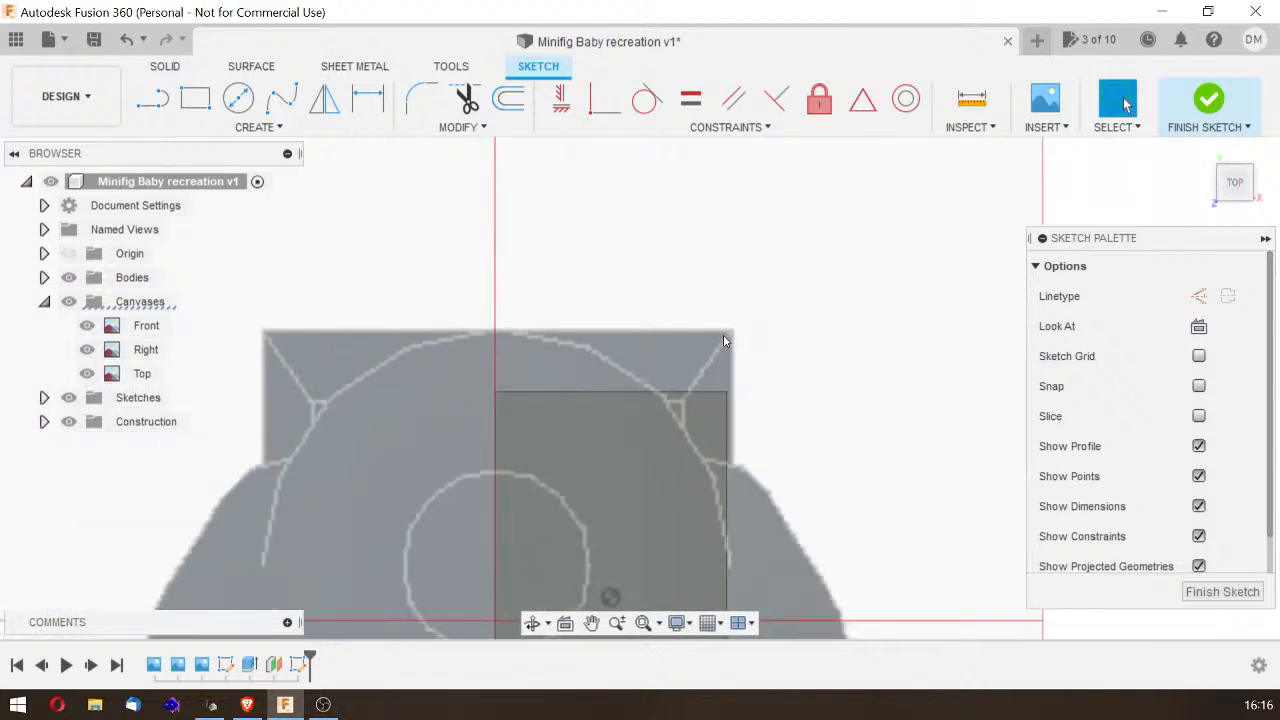
scroll(724, 340, "down", 3)
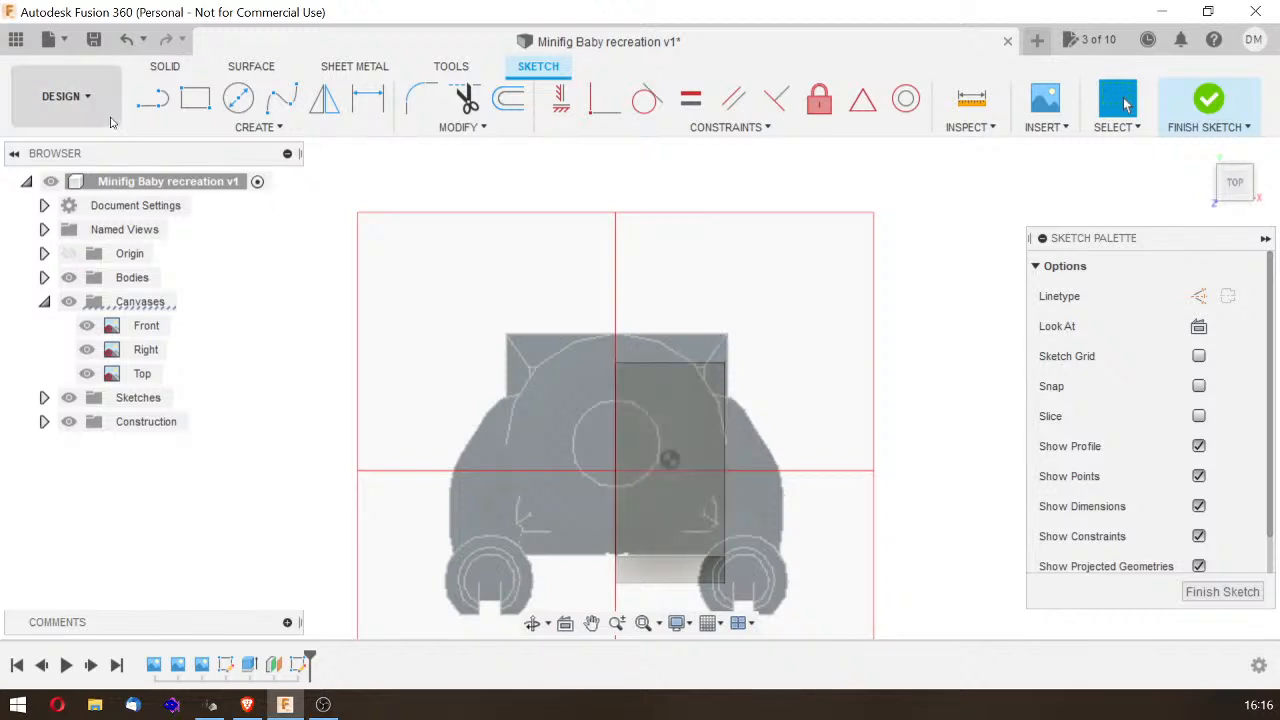
Step: Project the outer side edge and the back edge of the leg body's top face into the sketch
left_click(195, 97)
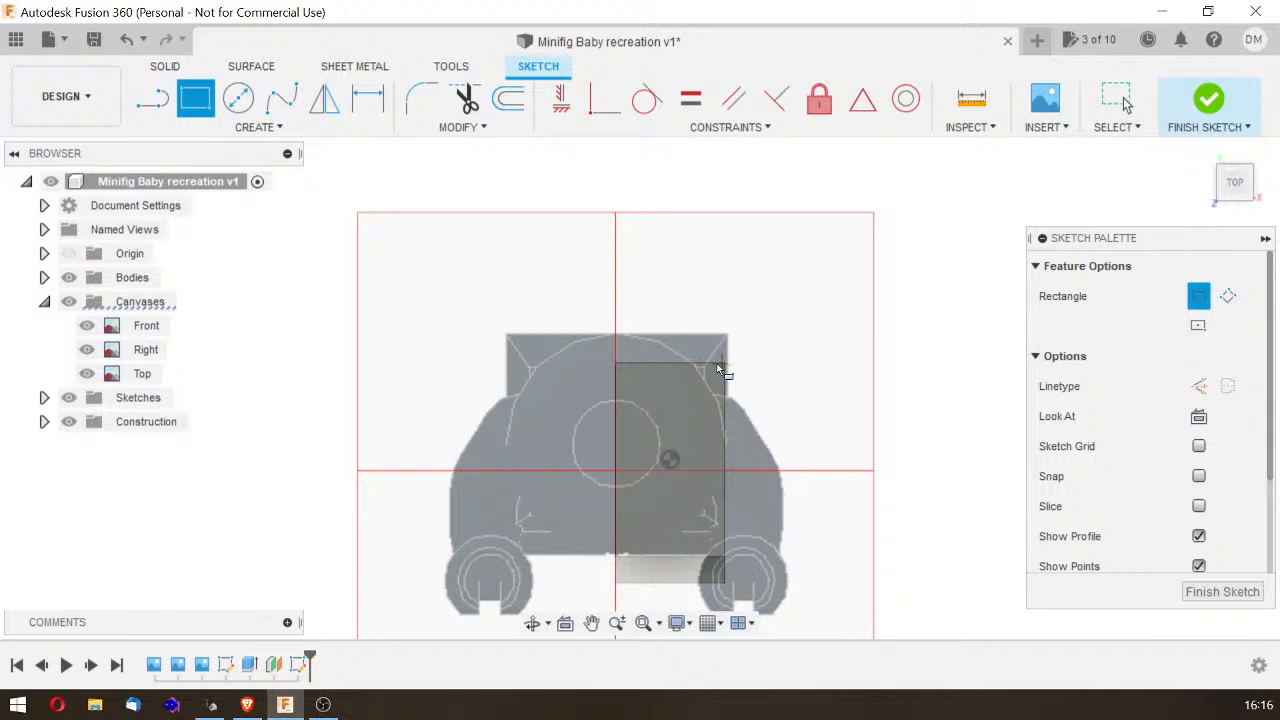
scroll(717, 370, "up", 5)
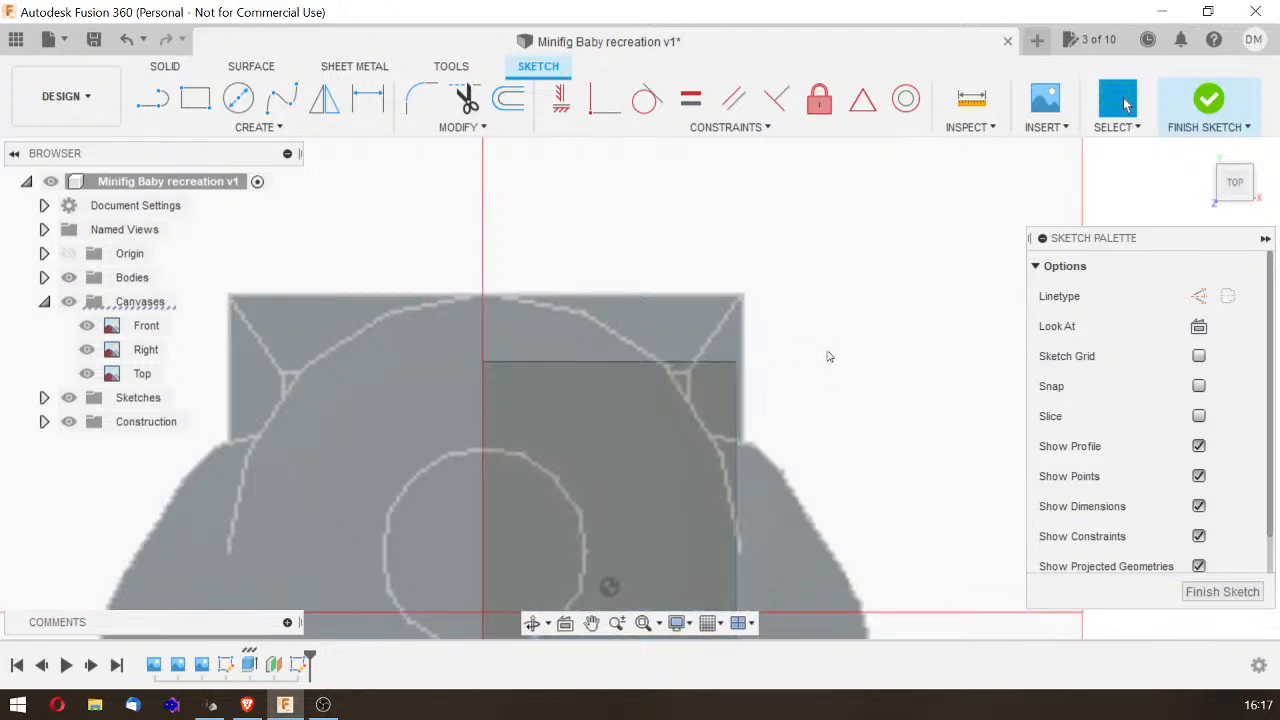
key("p")
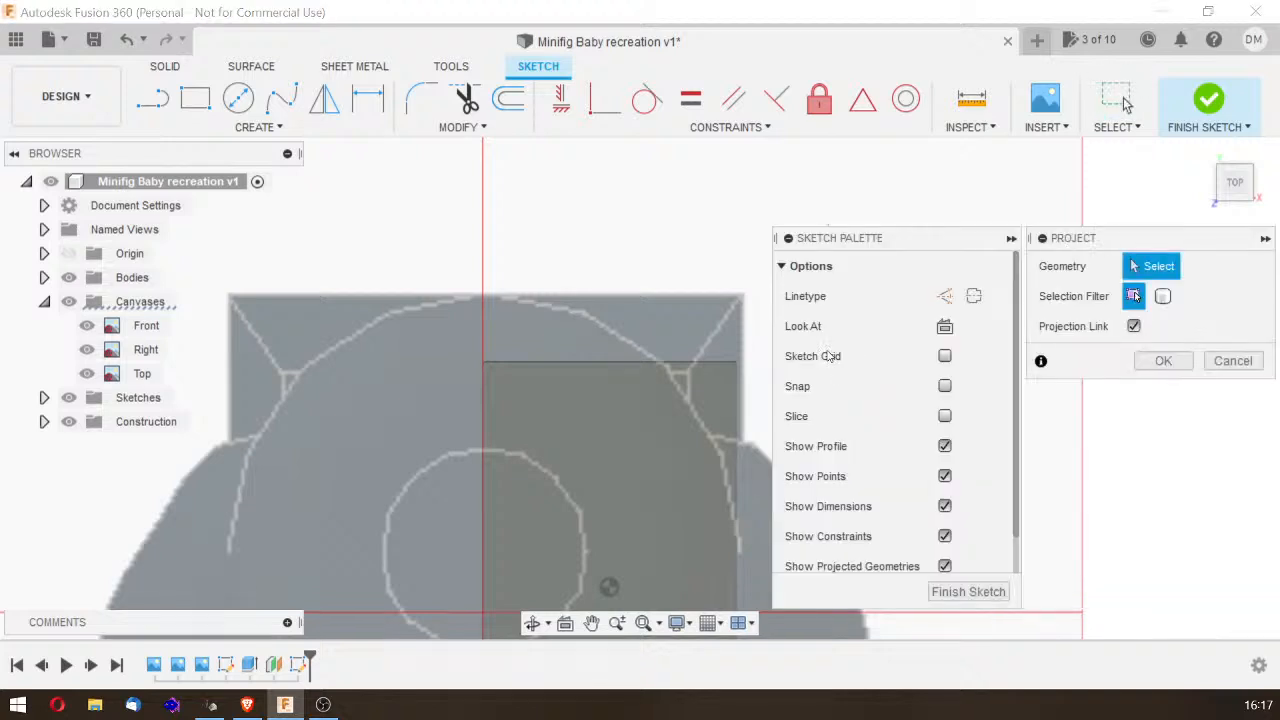
left_click(731, 368)
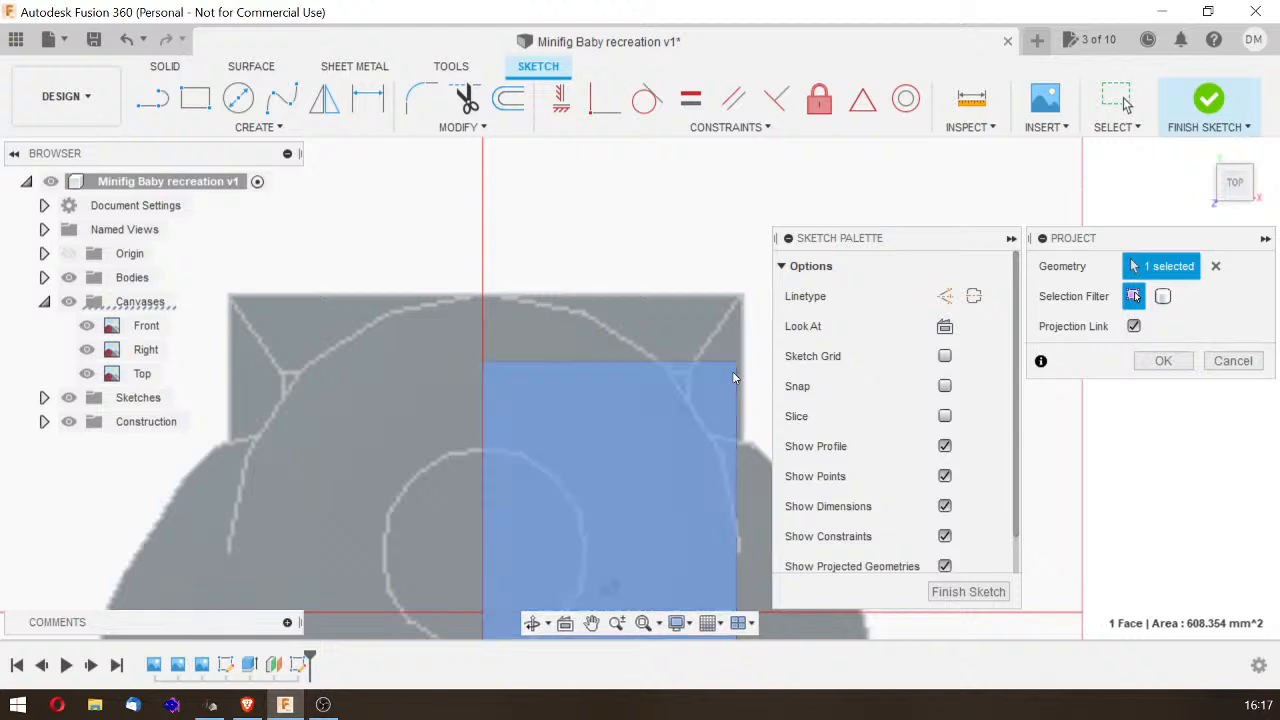
left_click(736, 375)
left_click(717, 377)
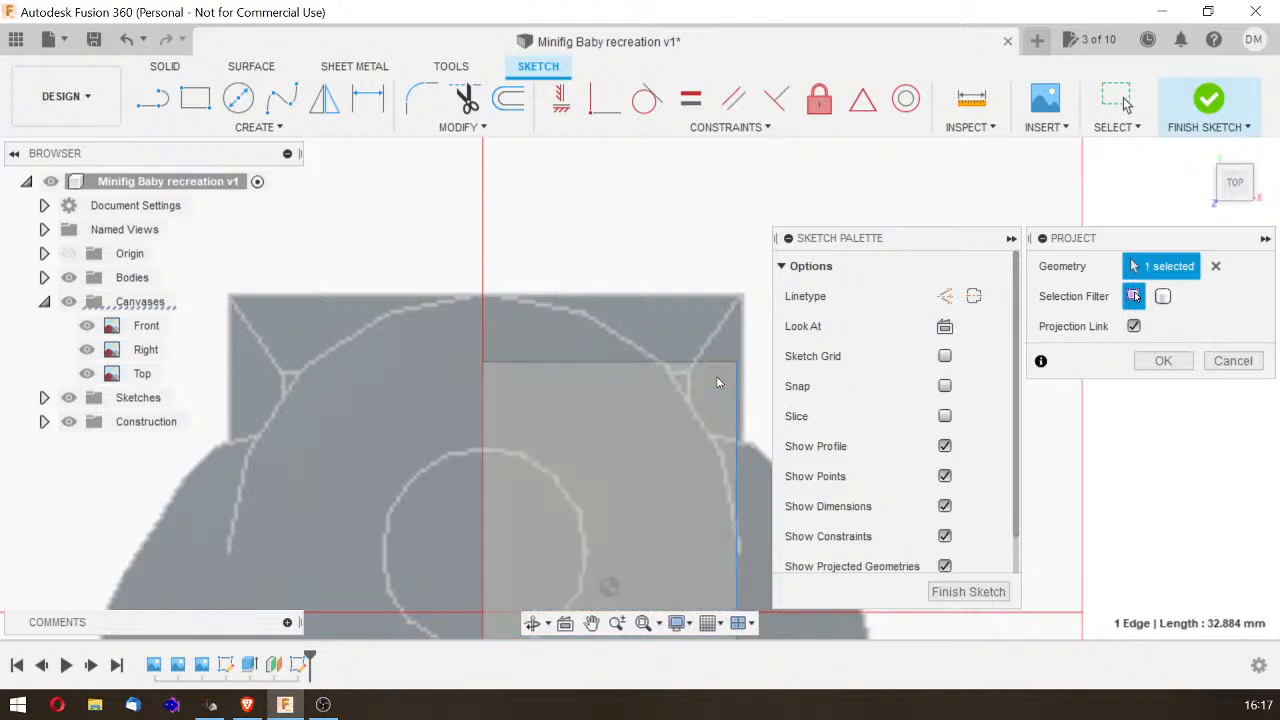
left_click(719, 363)
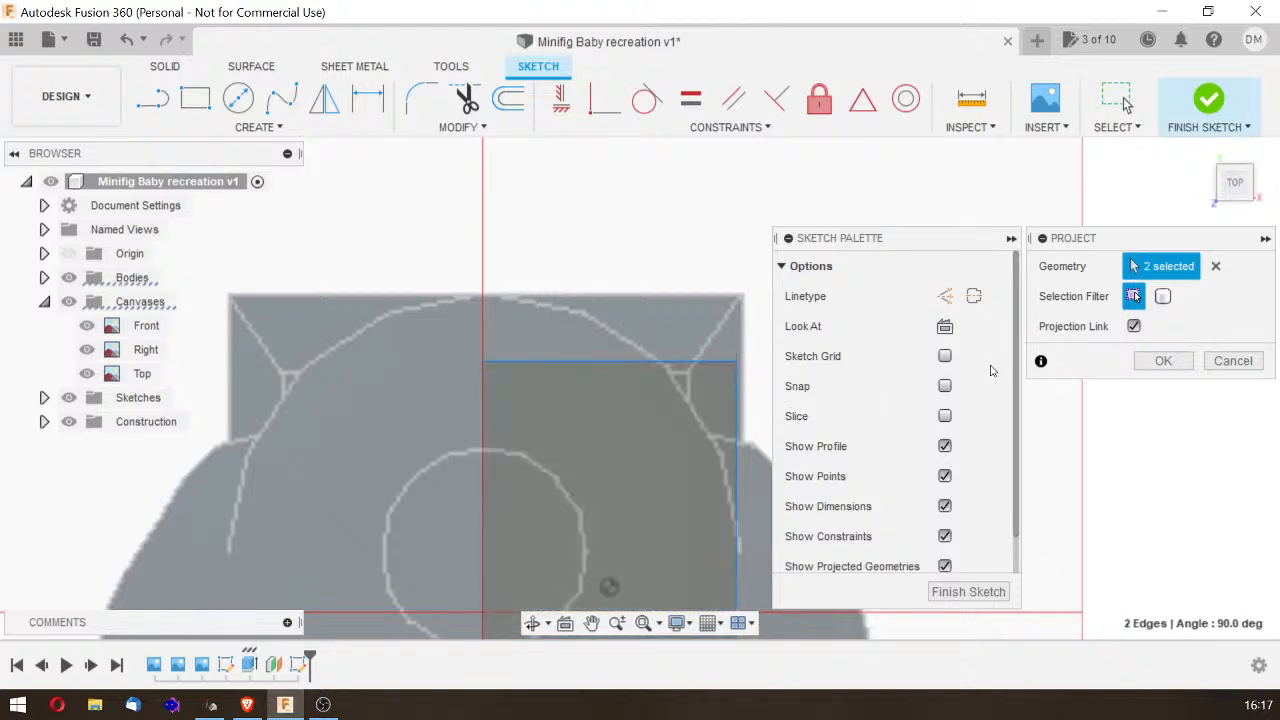
left_click(1182, 368)
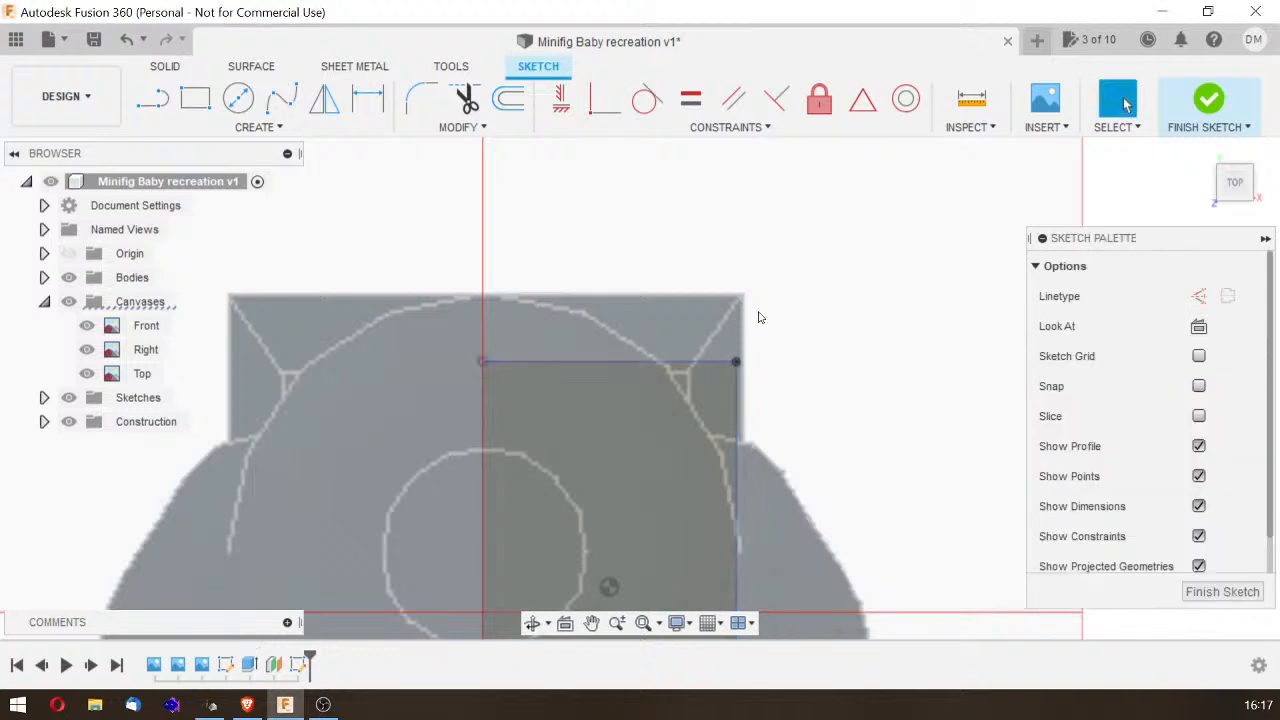
Step: Sketch a rectangle about 18.5 by 4.9 mm from the projected back corner to the centre line at the torso's rear outline
scroll(765, 318, "down", 5)
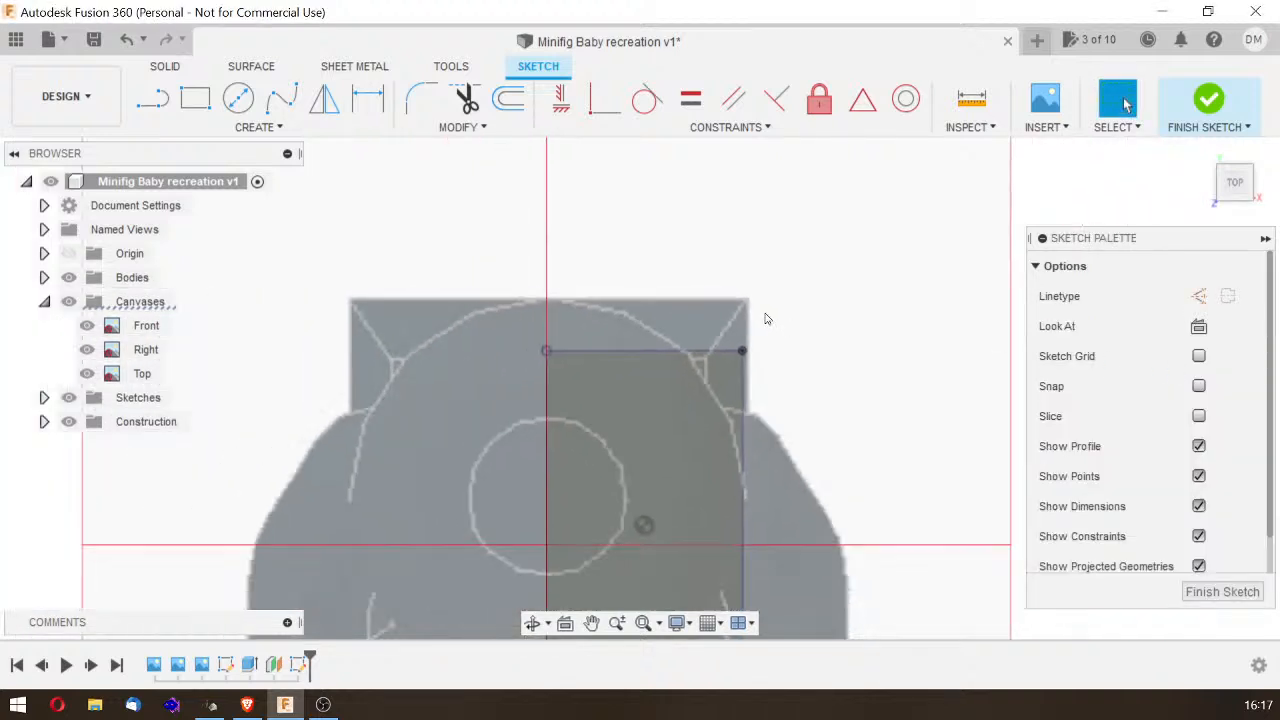
scroll(728, 372, "down", 3)
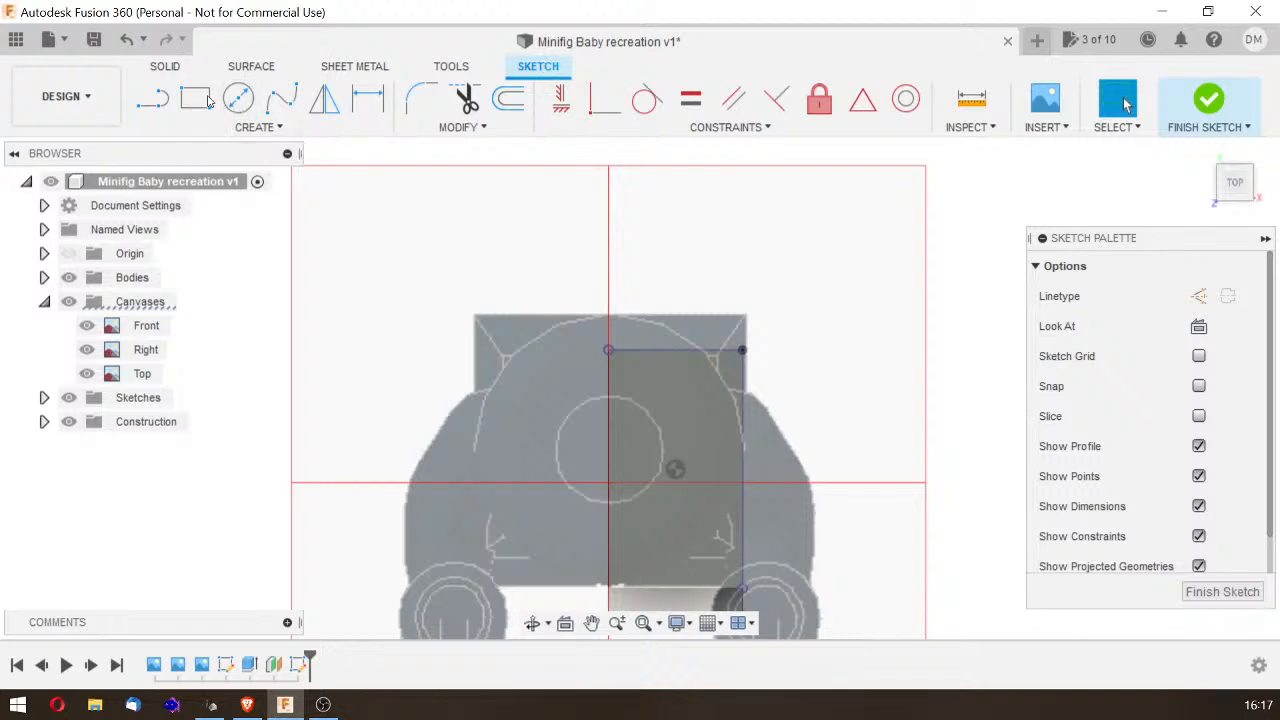
left_click(200, 100)
left_click(742, 350)
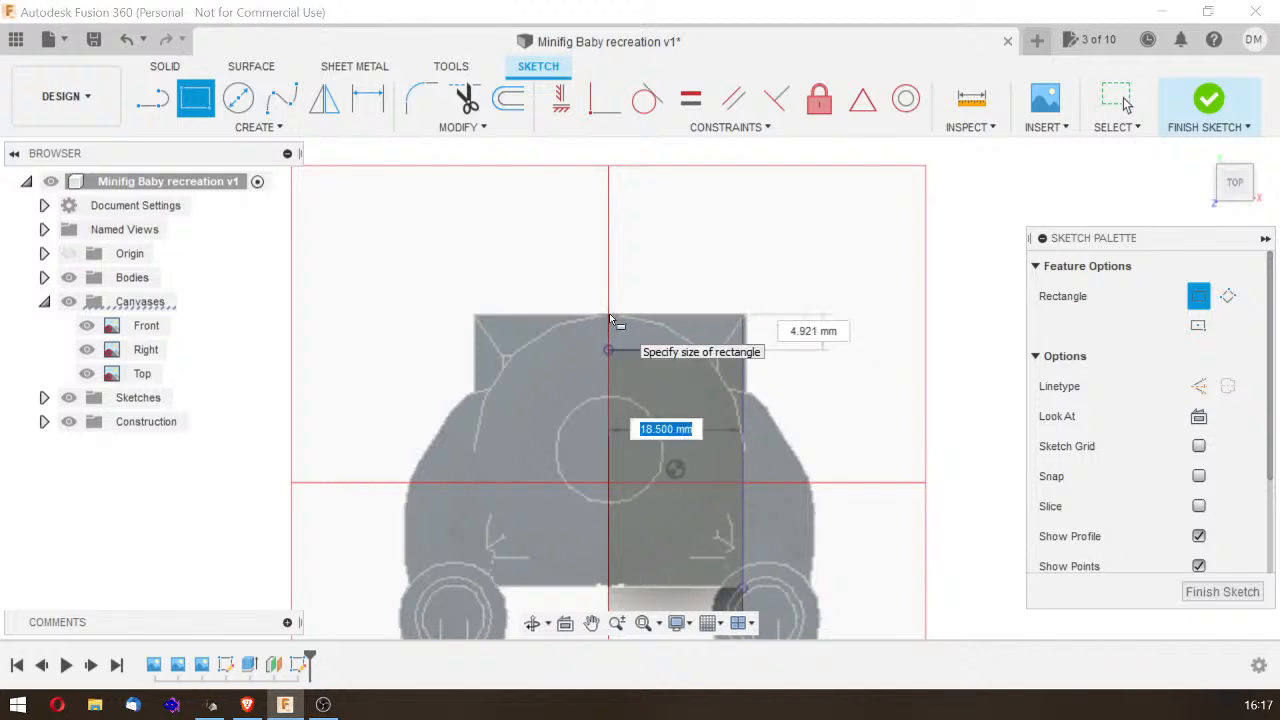
left_click(610, 316)
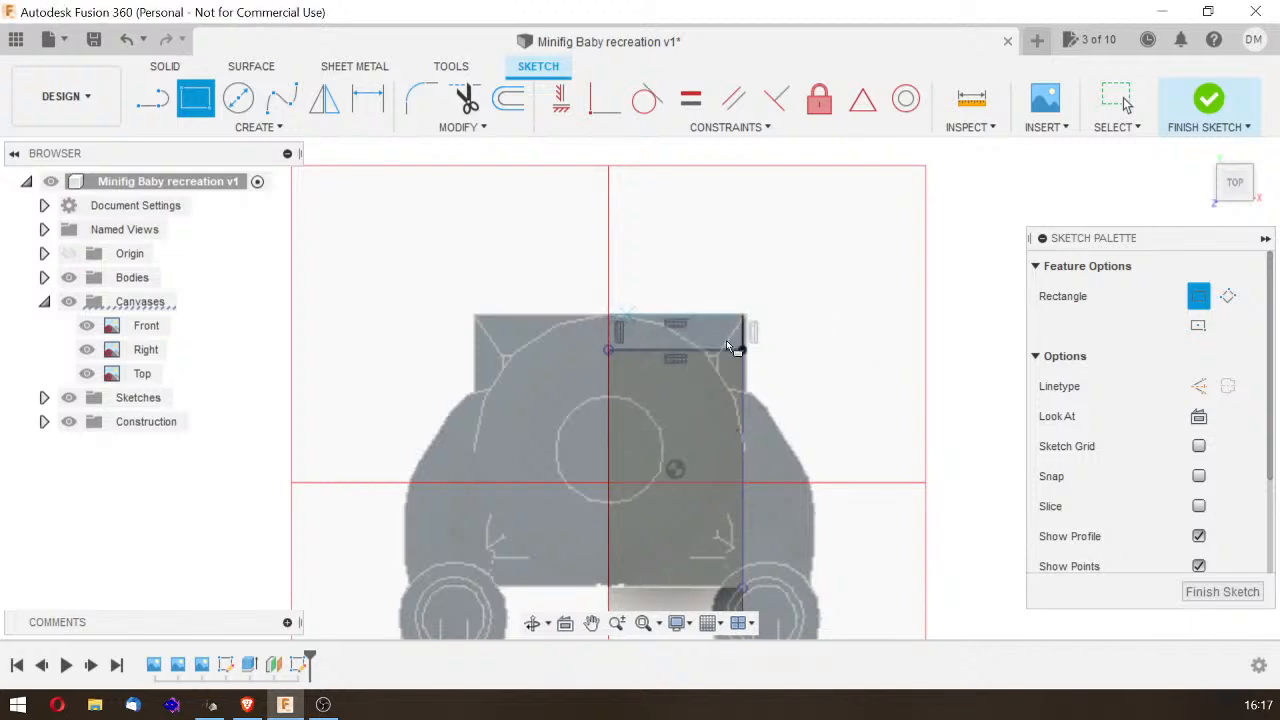
scroll(740, 346, "up", 1)
scroll(740, 346, "up", 2)
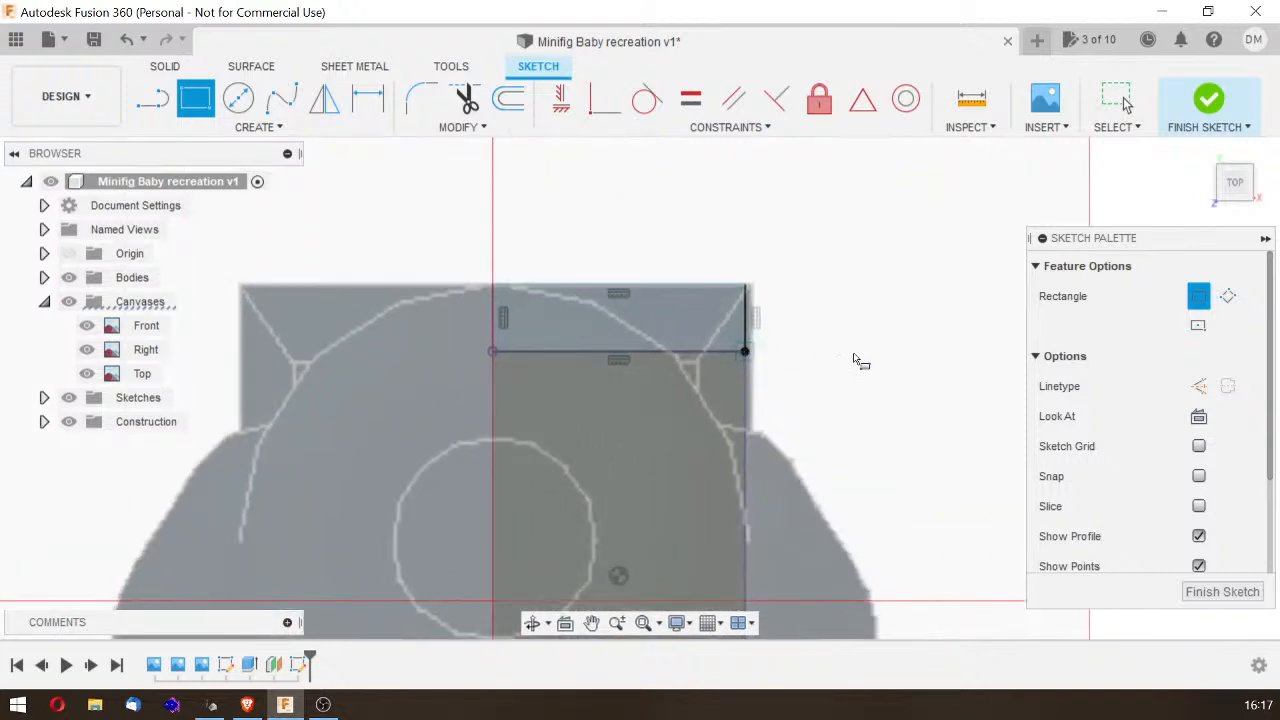
Step: Trim the rectangle side that overlaps the projected back edge and finish the sketch
left_click(1117, 99)
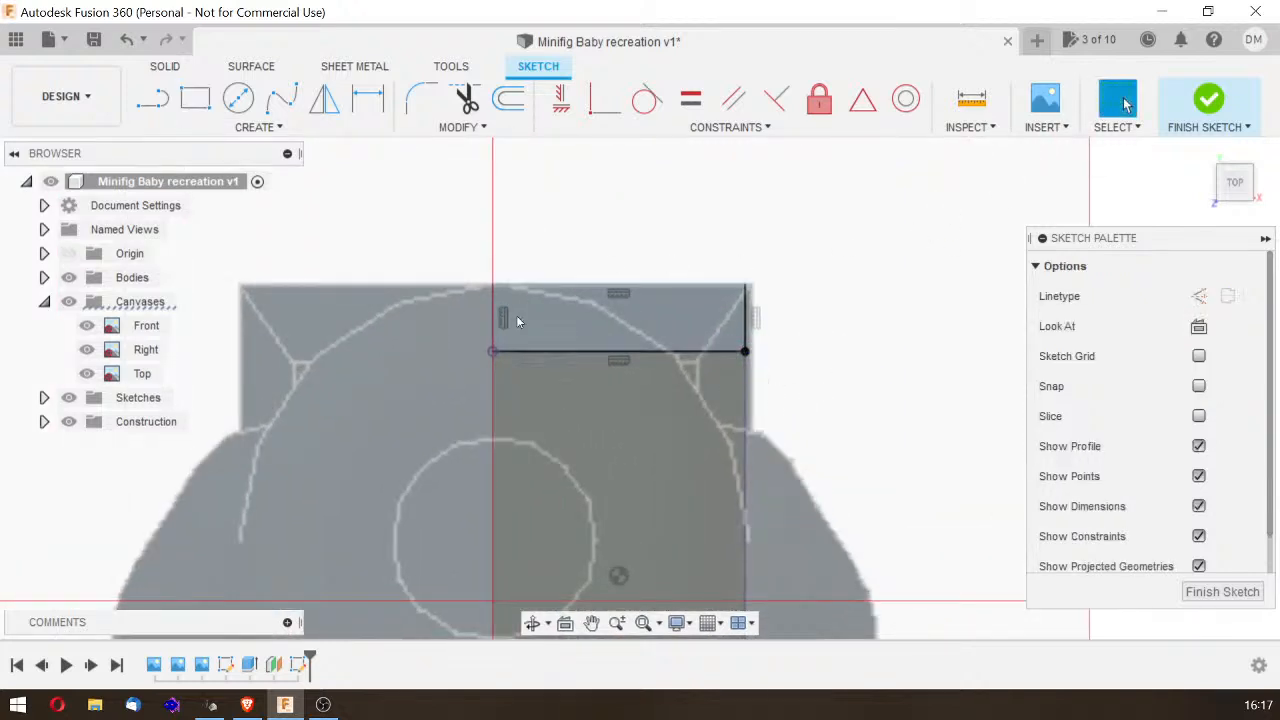
left_click(593, 351)
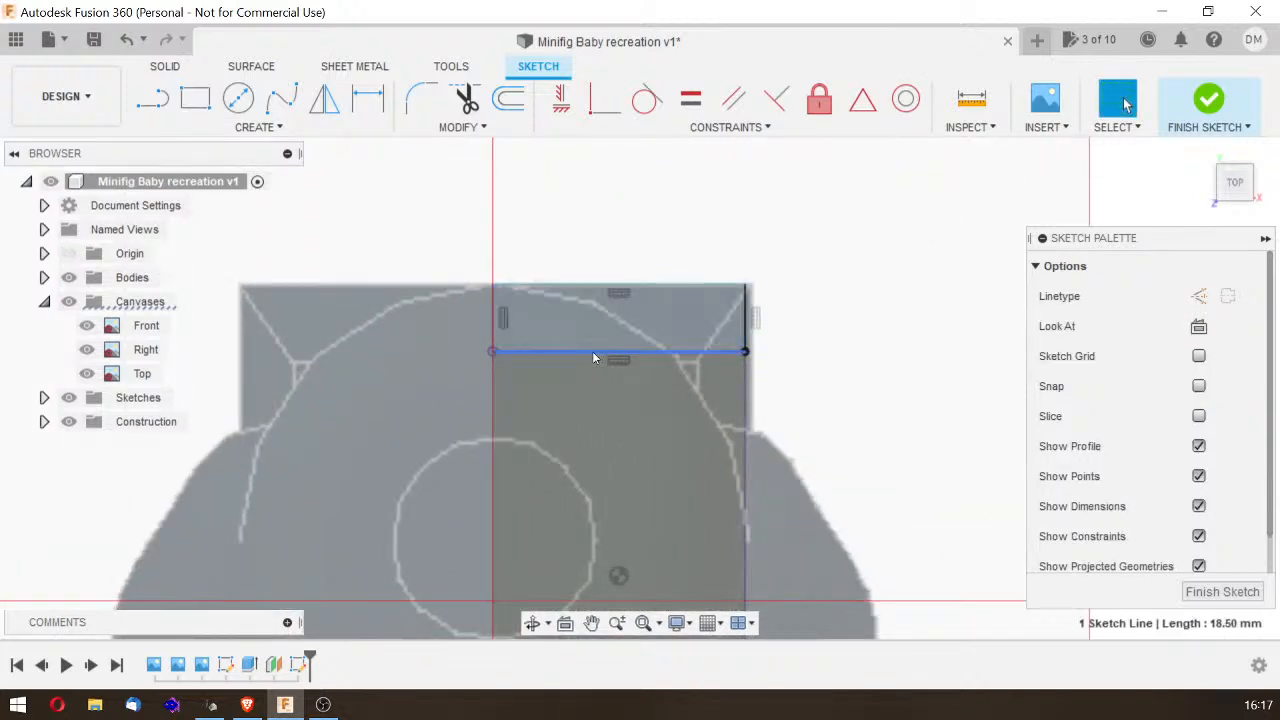
left_click(669, 185)
left_click(465, 99)
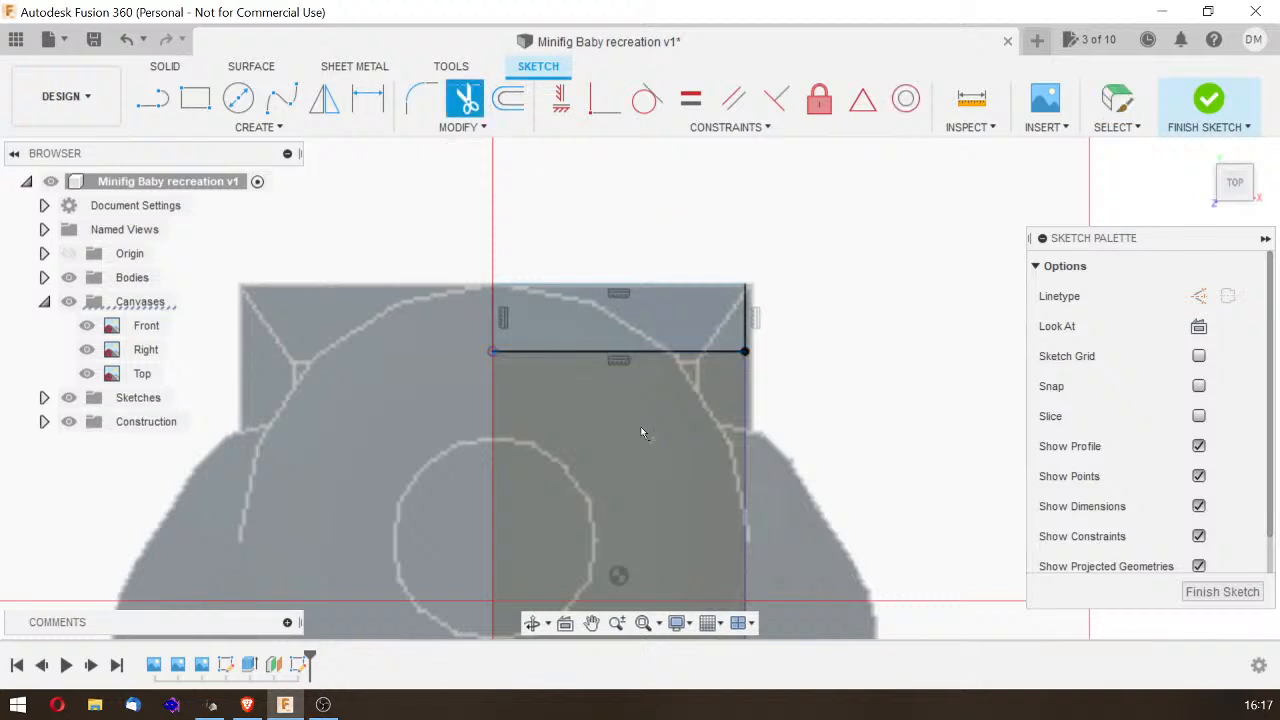
left_click(652, 355)
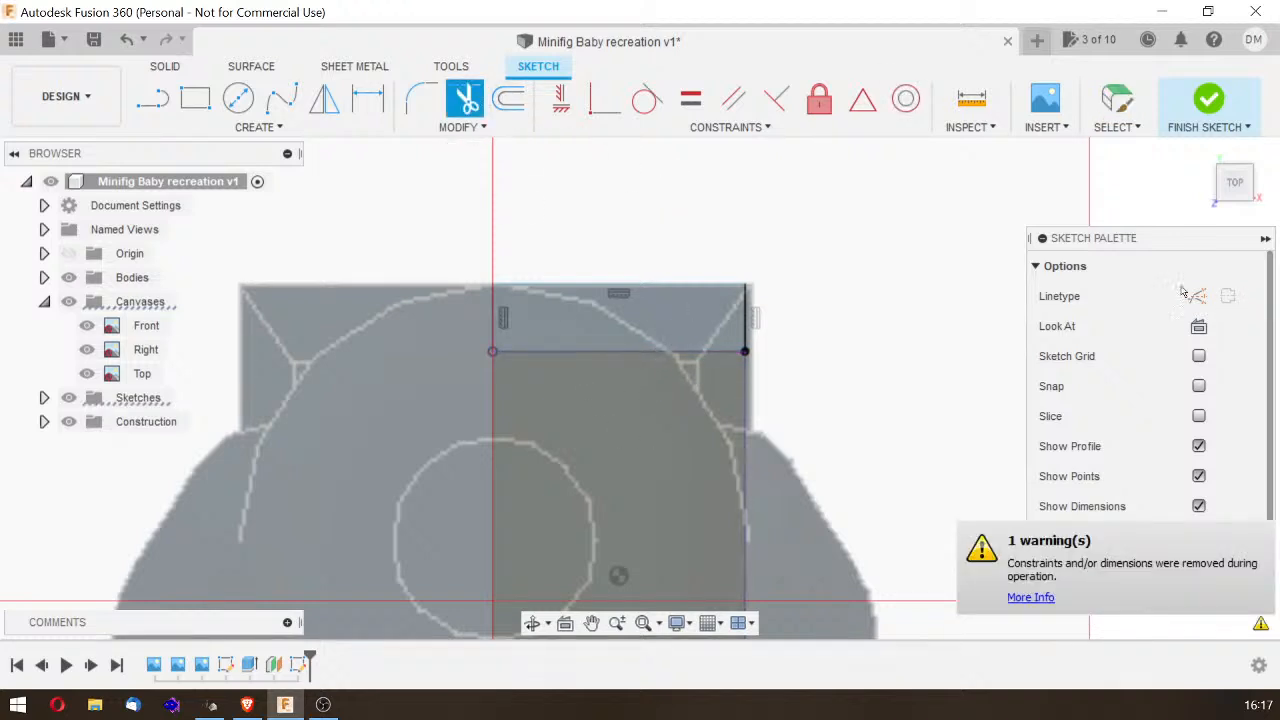
left_click(142, 39)
left_click(140, 41)
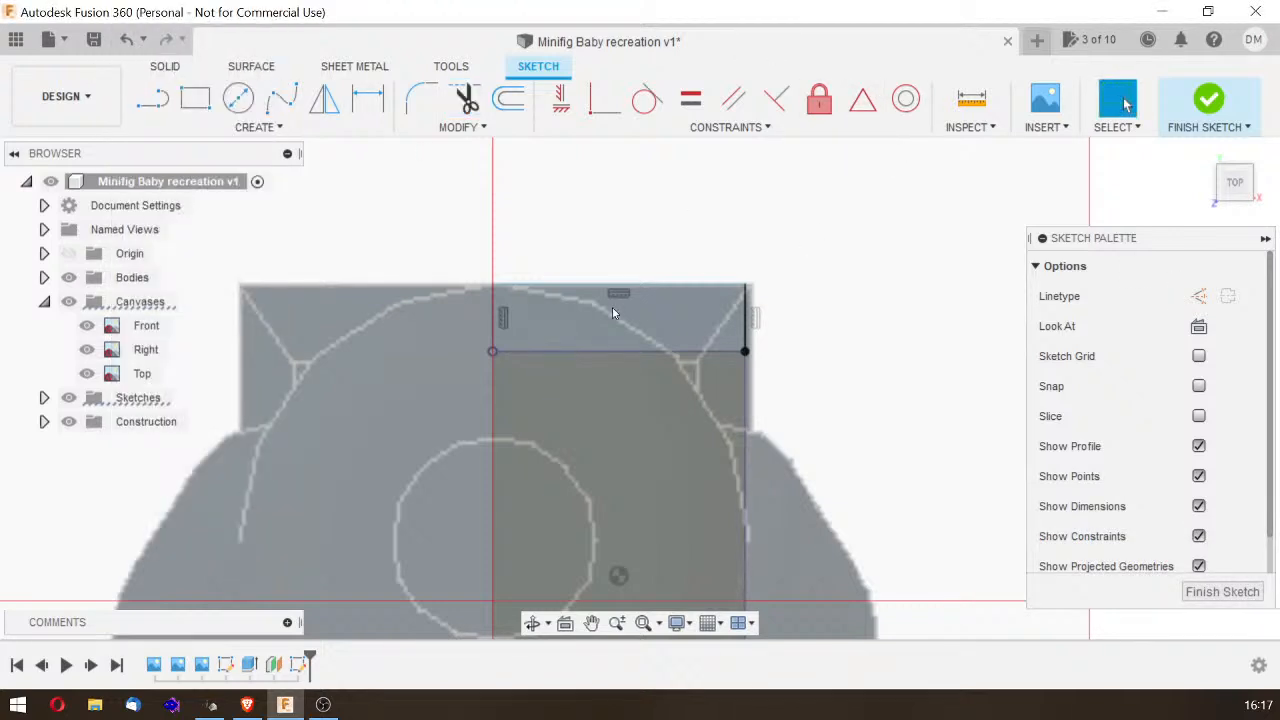
left_click(1196, 101)
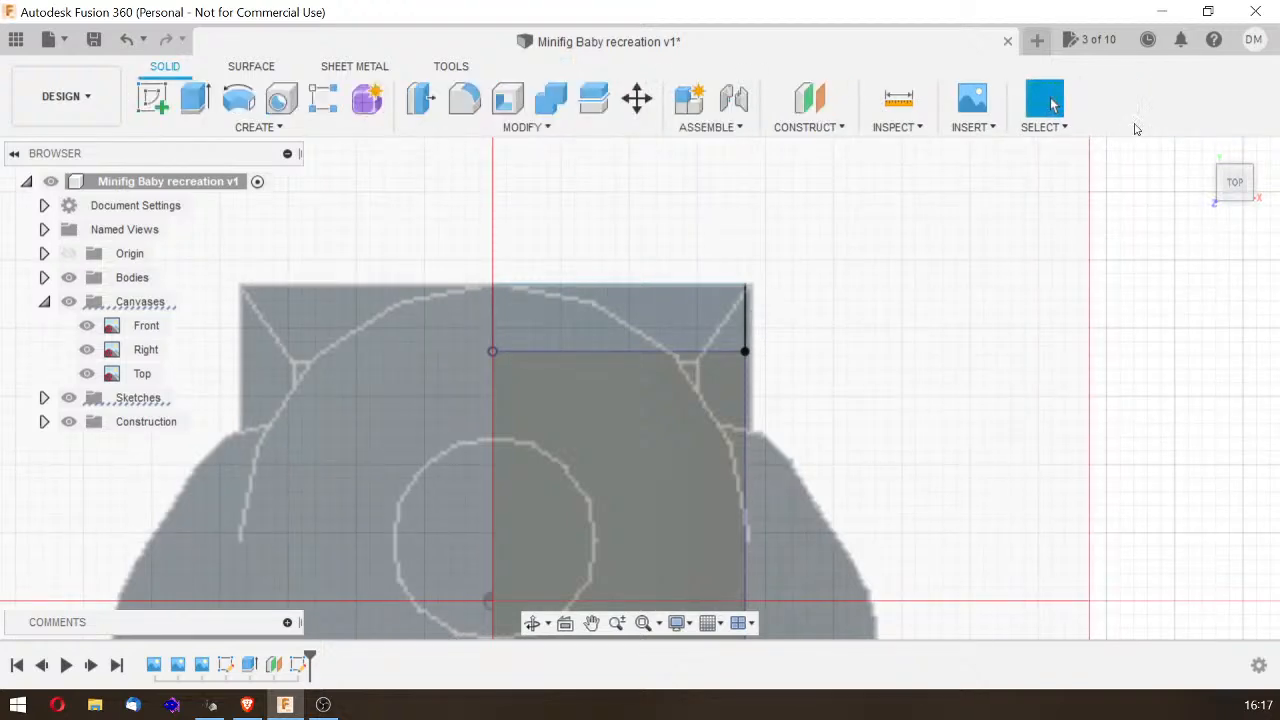
Step: Examine how the rectangle behind the leg body lines up with the reference canvases in angled views
left_click(1248, 196)
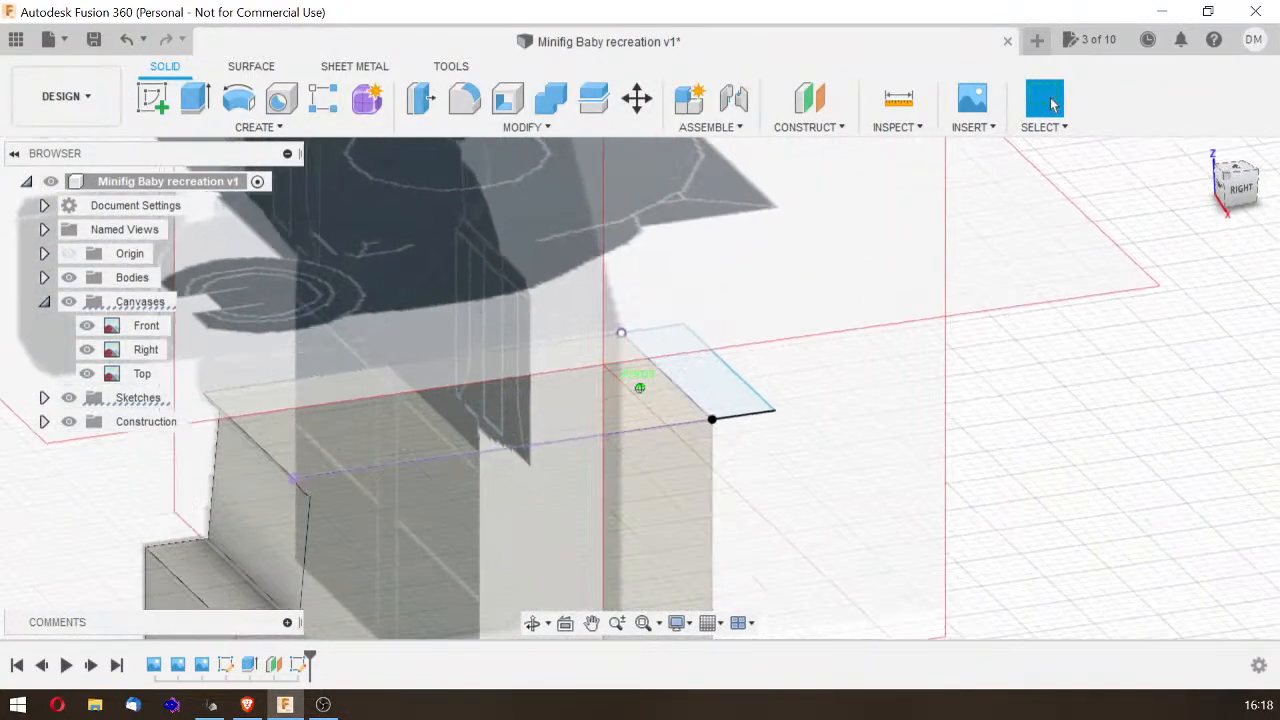
middle_click_drag(640, 388, 660, 384, "shift")
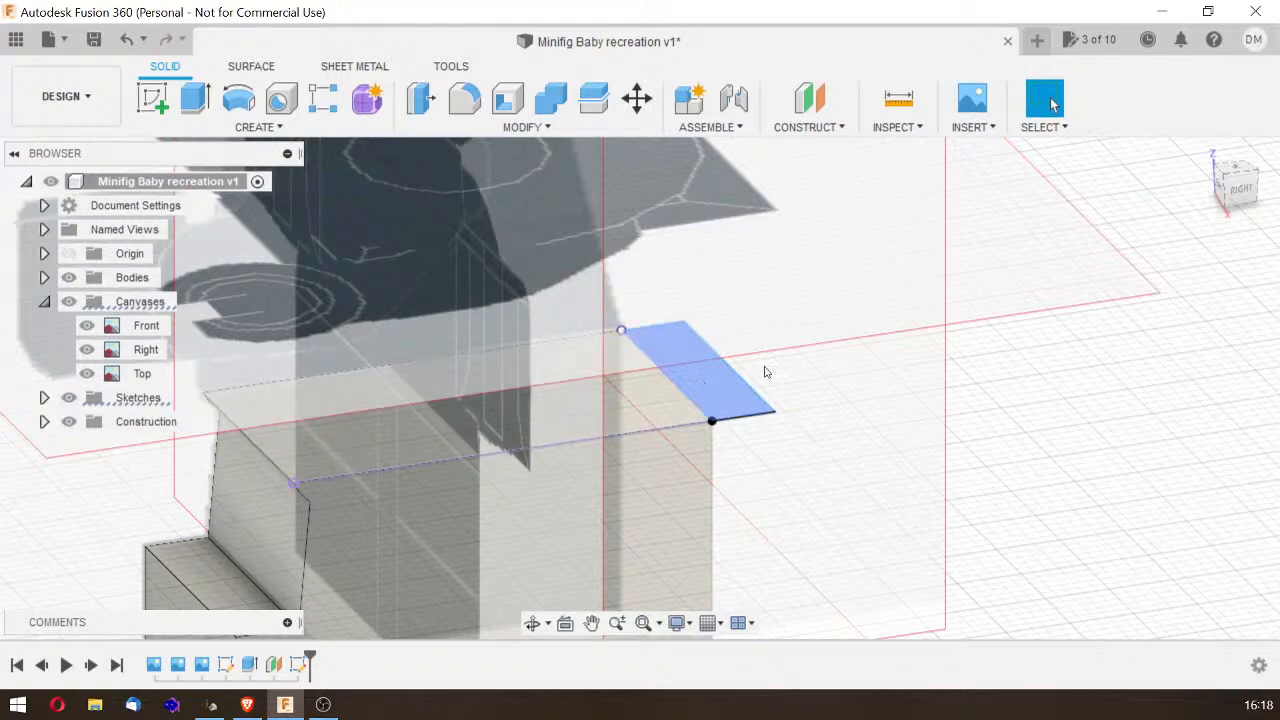
scroll(724, 357, "down", 2)
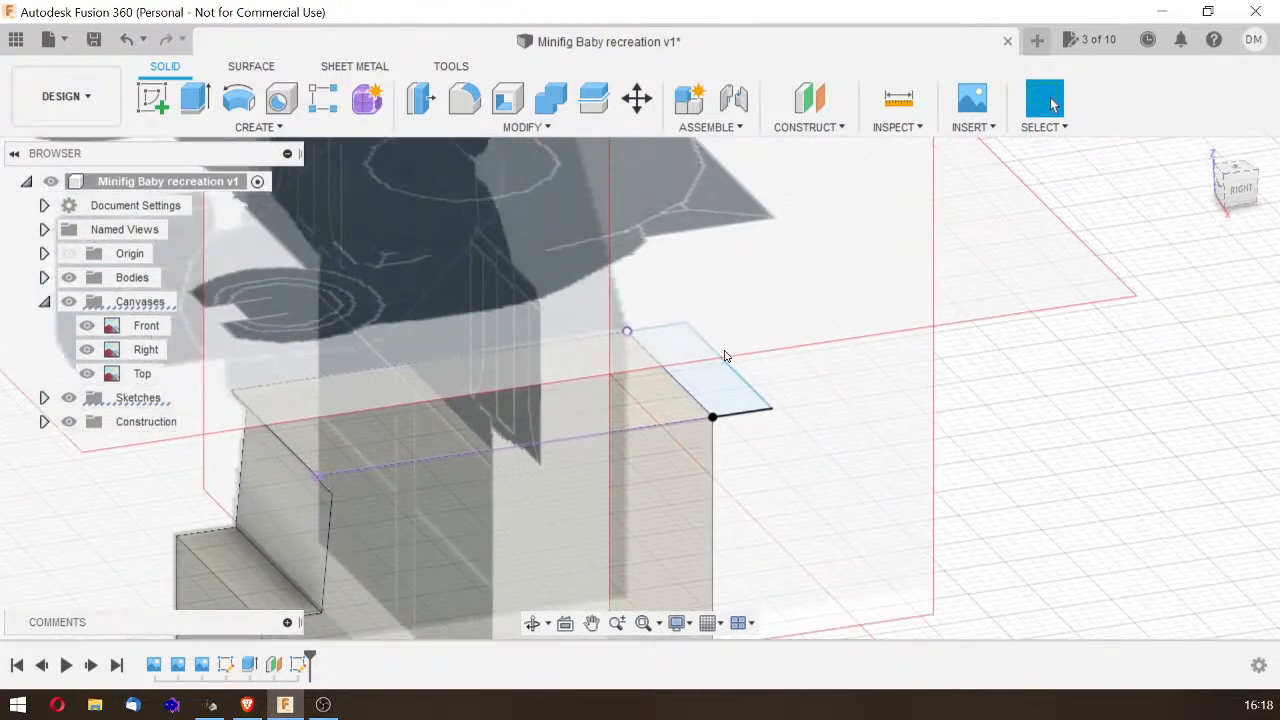
scroll(726, 356, "down", 2)
middle_click_drag(751, 271, 876, 407)
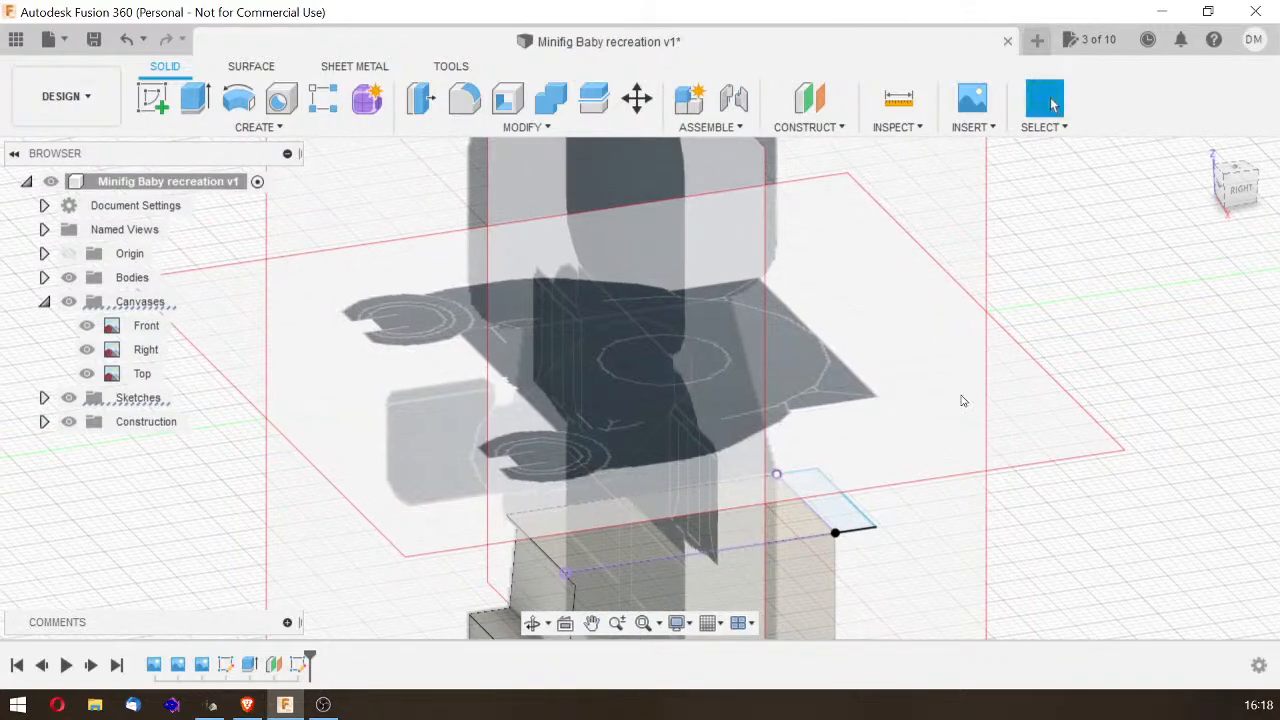
middle_click_drag(1240, 215, 1264, 232, "shift")
left_click_drag(1264, 232, 1243, 188)
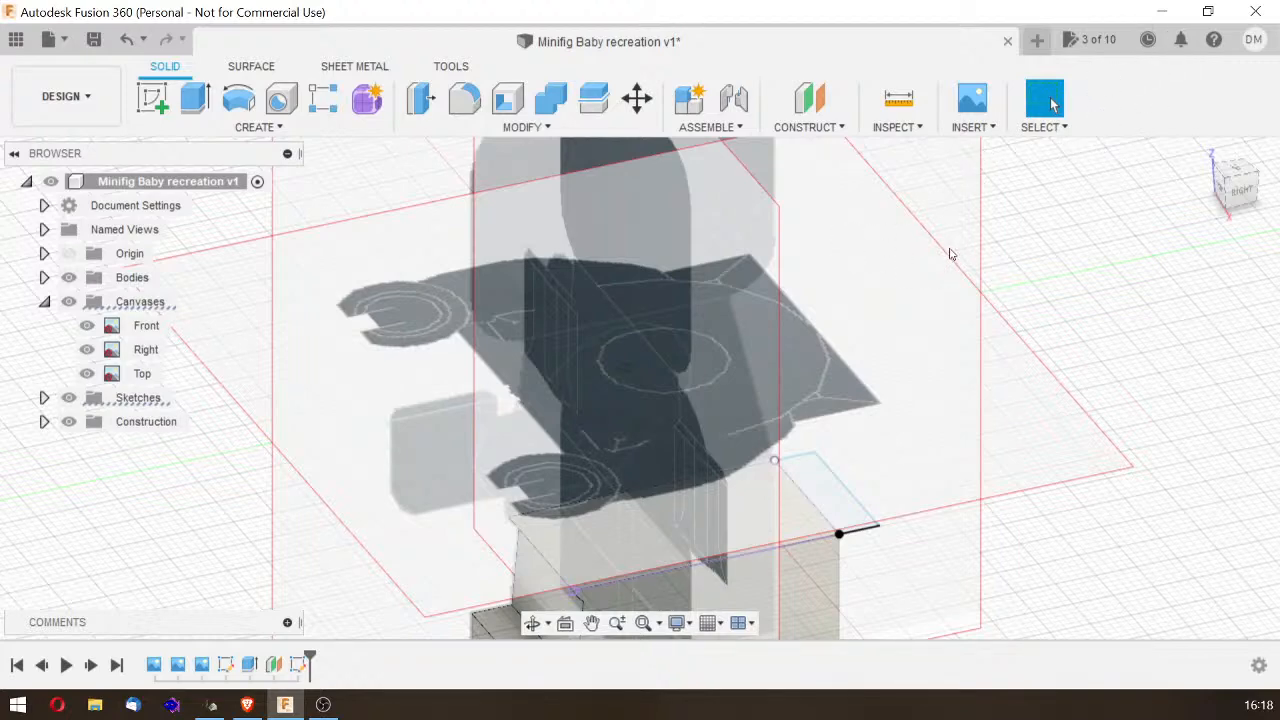
left_click_drag(1255, 193, 1226, 176)
left_click(1206, 155)
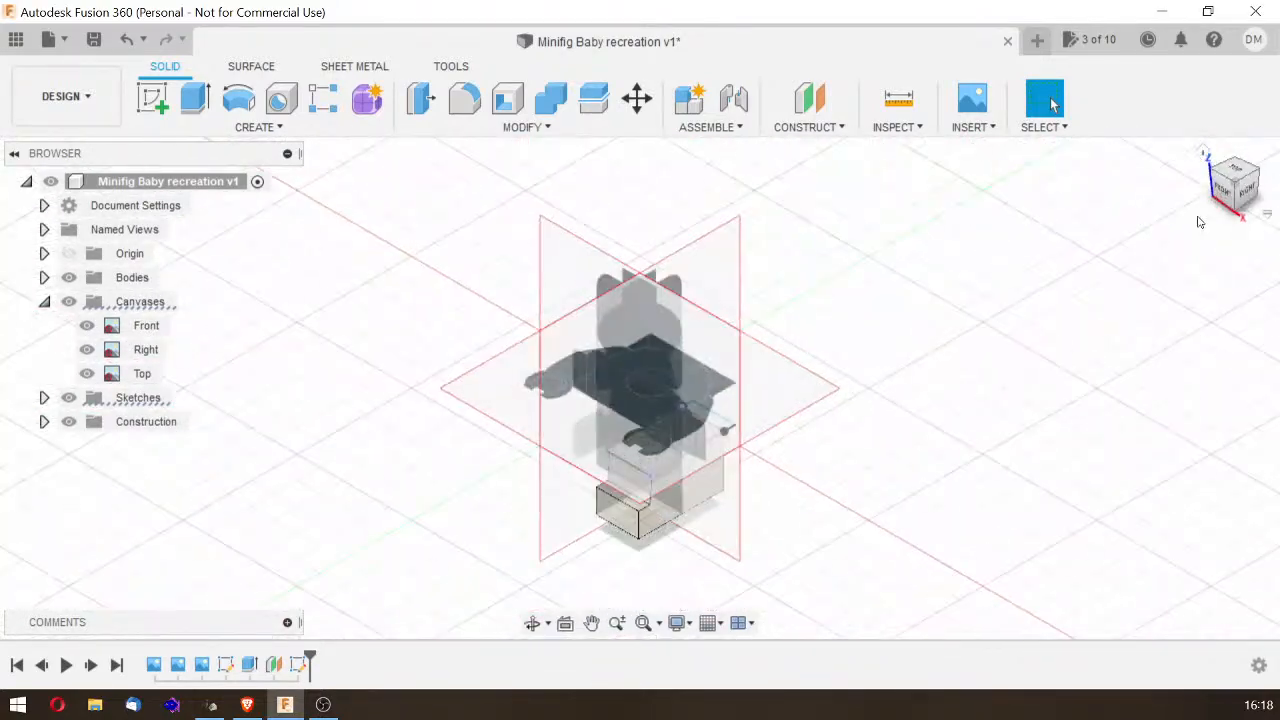
scroll(845, 345, "up", 3)
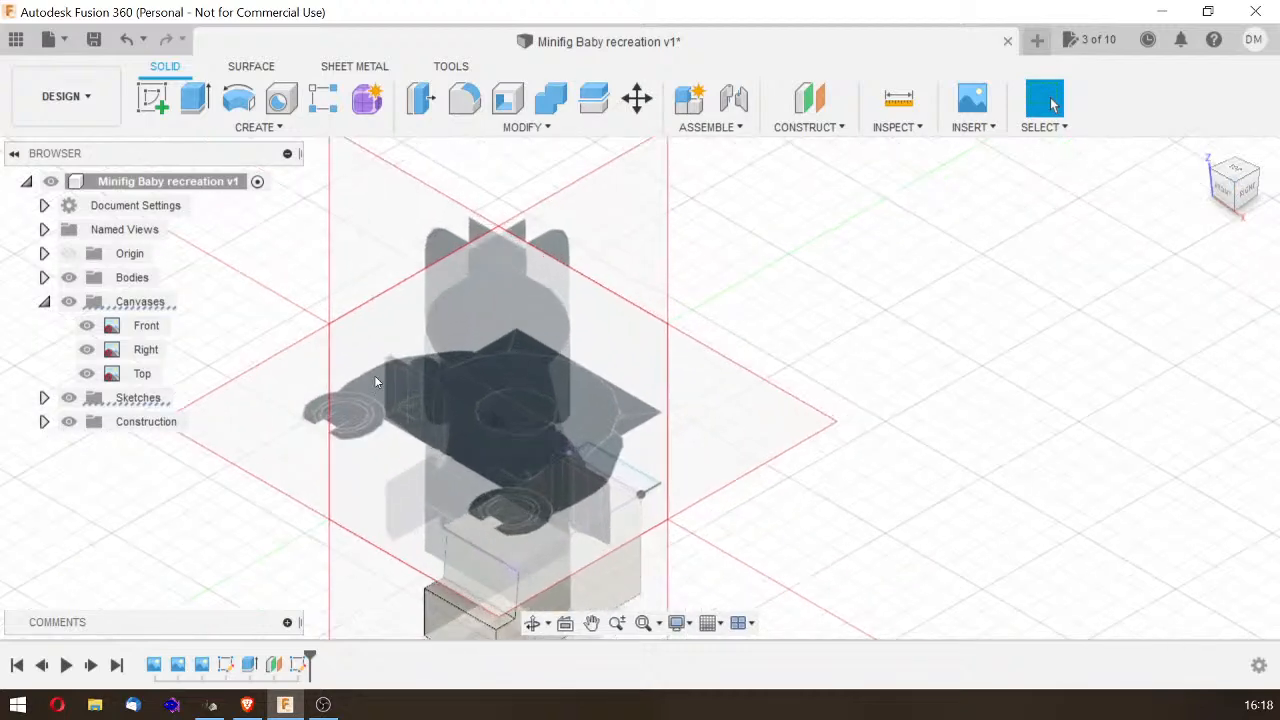
Step: Hide the Top and Front canvases and compare the leg body with the Right canvas in the right view
left_click(88, 374)
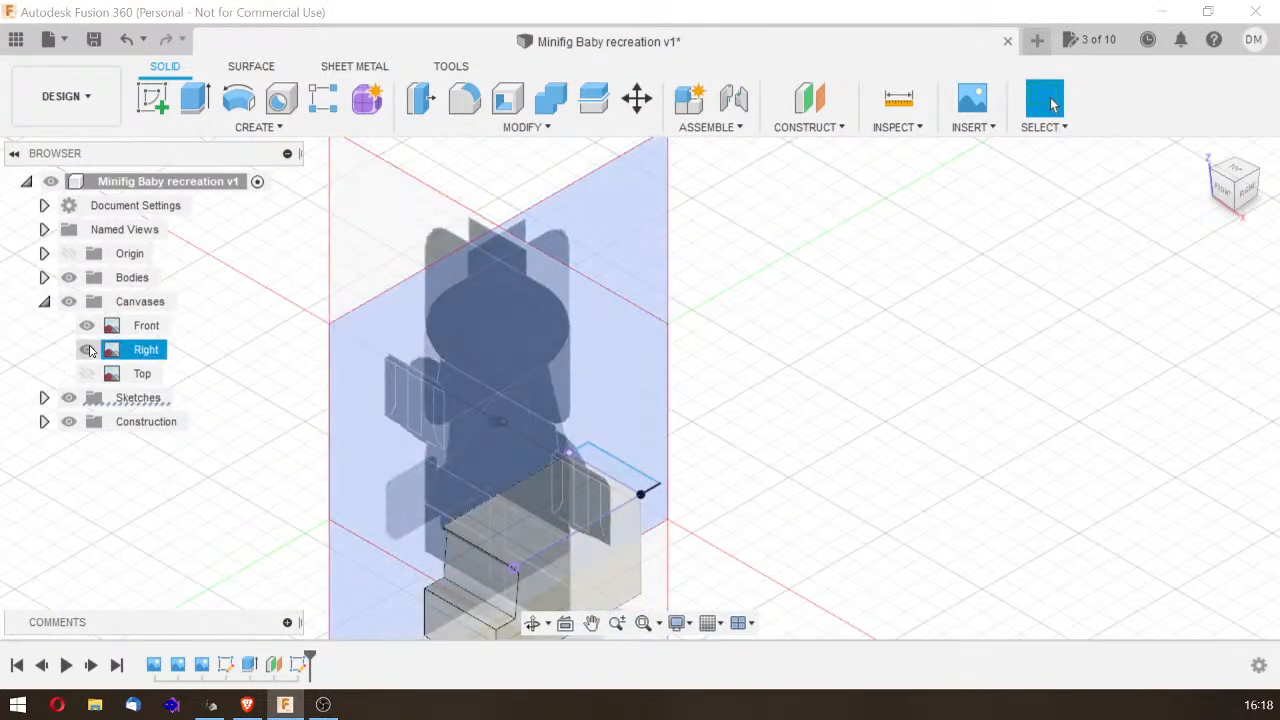
left_click(87, 325)
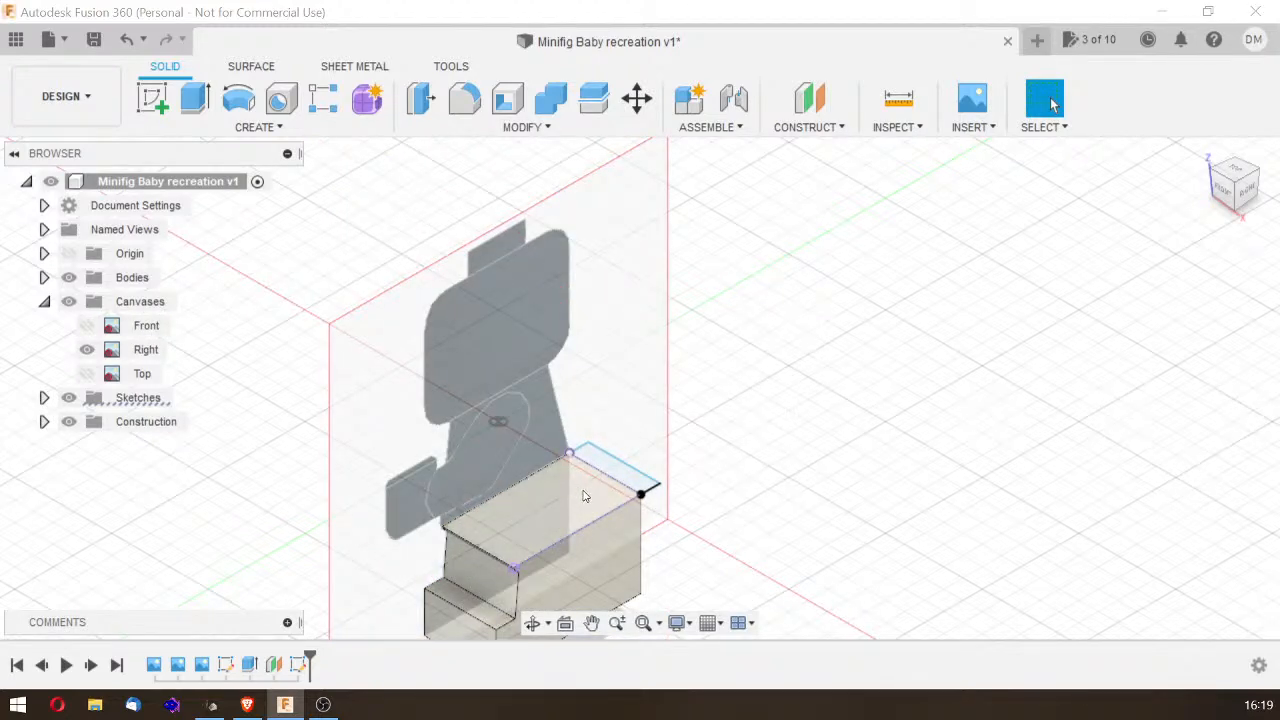
left_click(1249, 192)
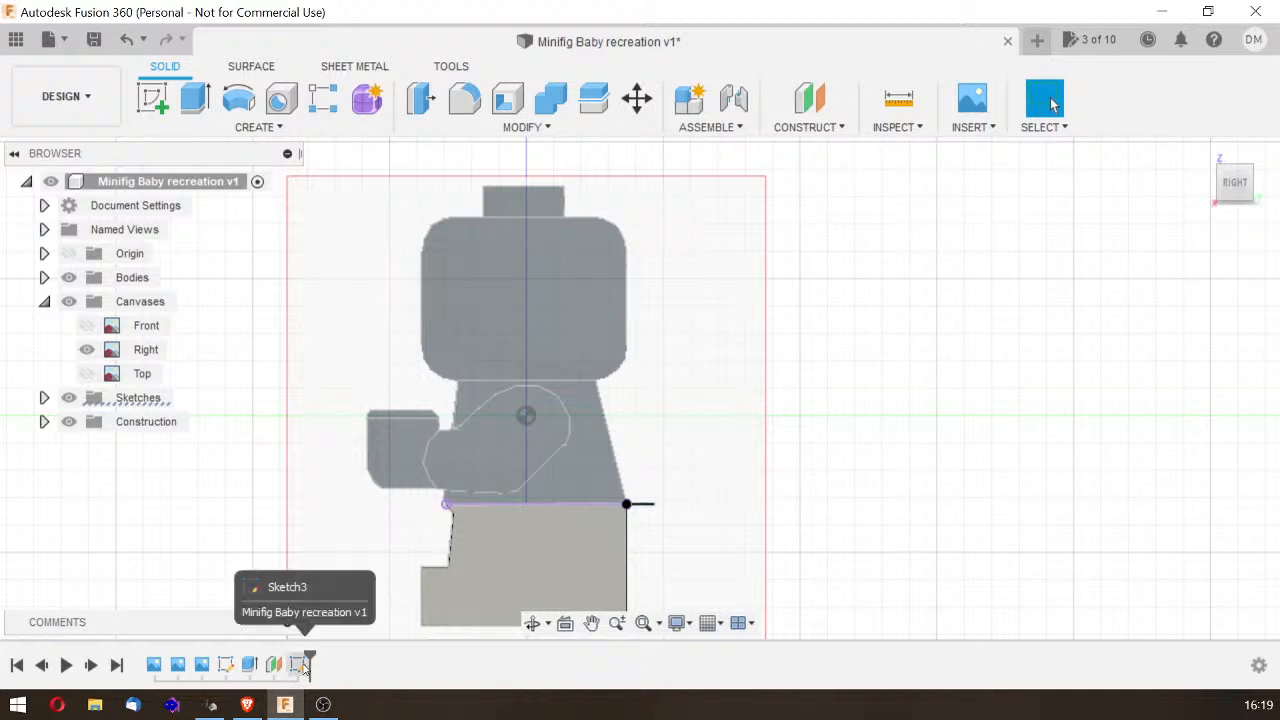
Step: Reopen the sketch on the leg body's top plane, delete the rectangle behind the body and finish the sketch
double_click(303, 665)
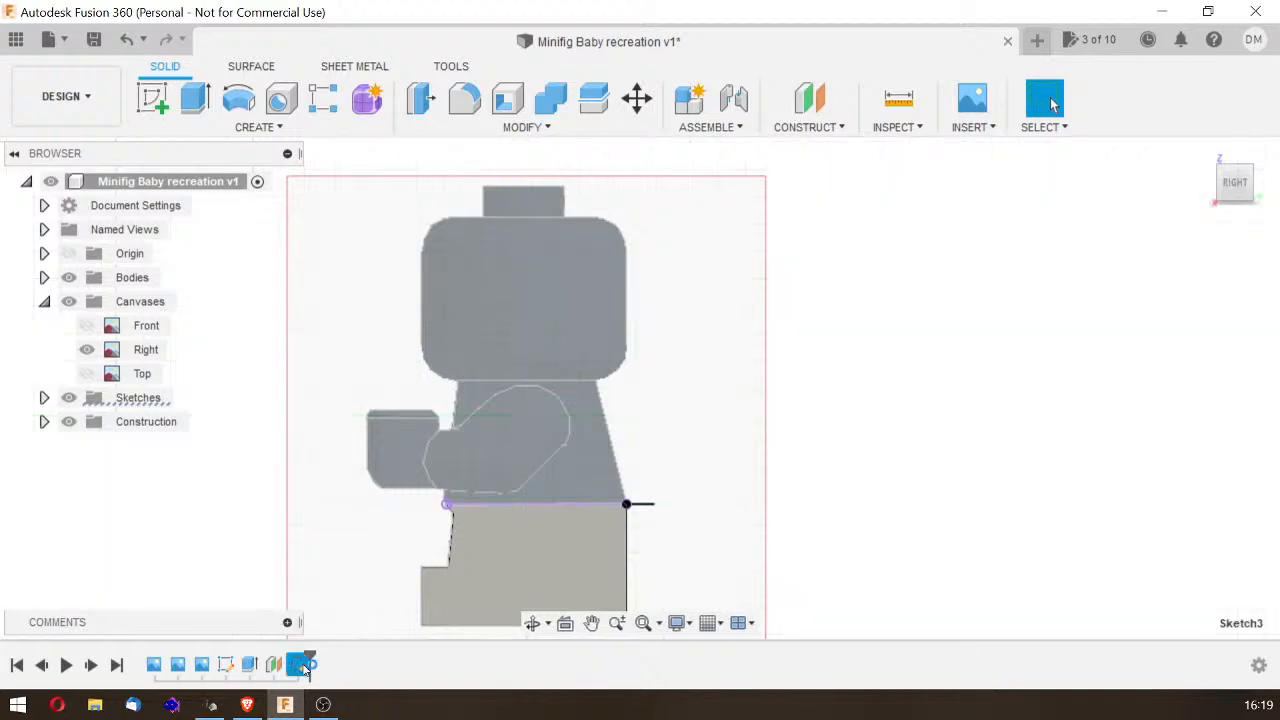
left_click_drag(628, 422, 545, 393)
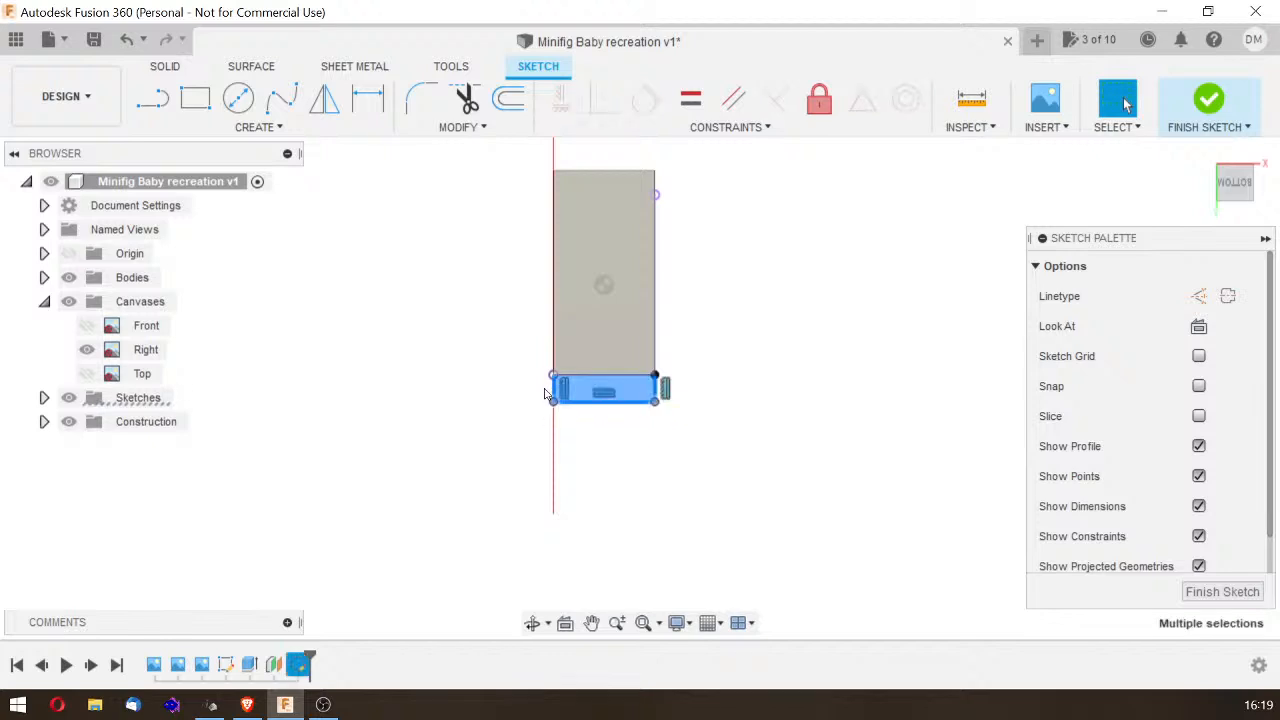
key("Delete")
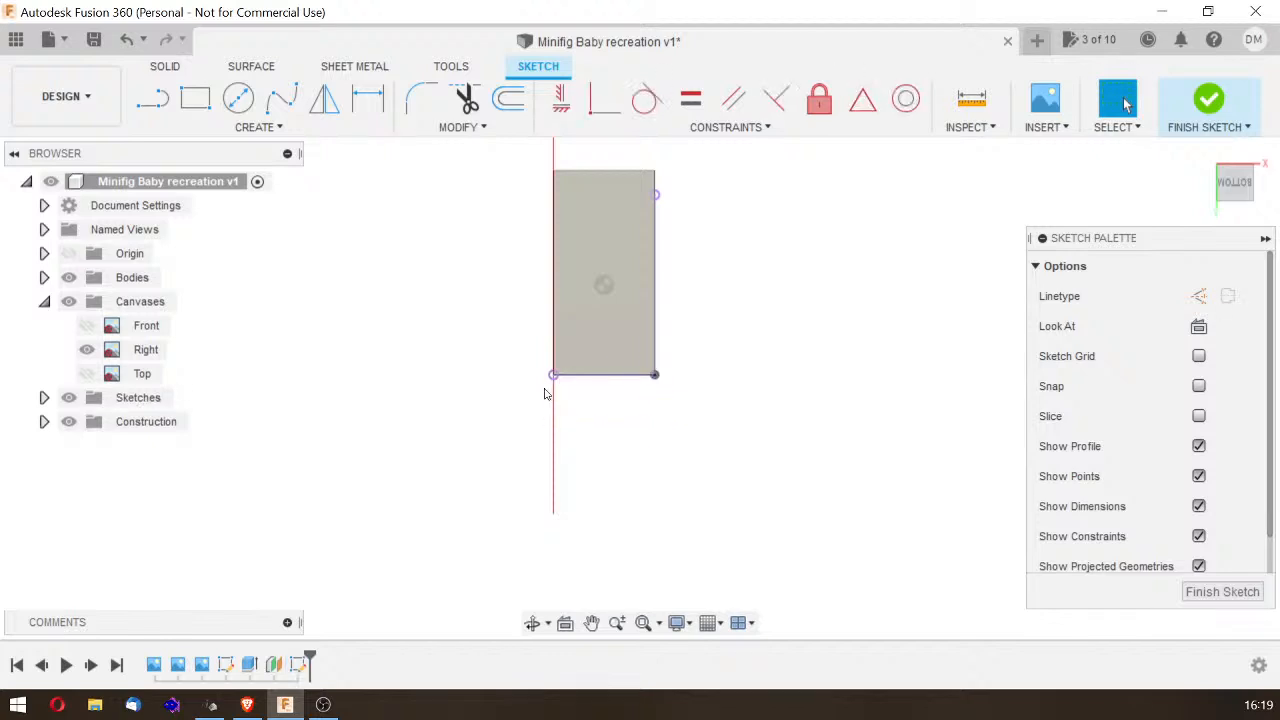
left_click(610, 254)
left_click(697, 220)
left_click(641, 230)
left_click(722, 251)
left_click(1222, 591)
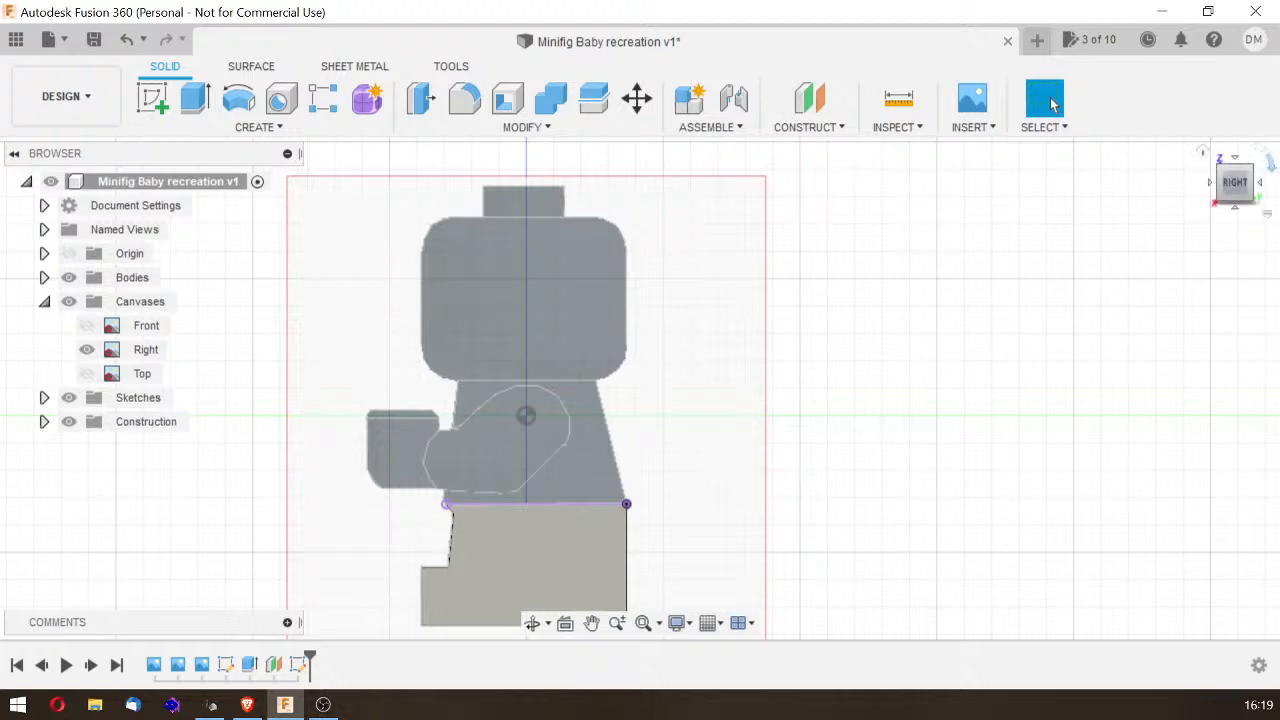
Step: Create an offset construction plane 22.5 mm above the leg body's top face
left_click(1221, 182)
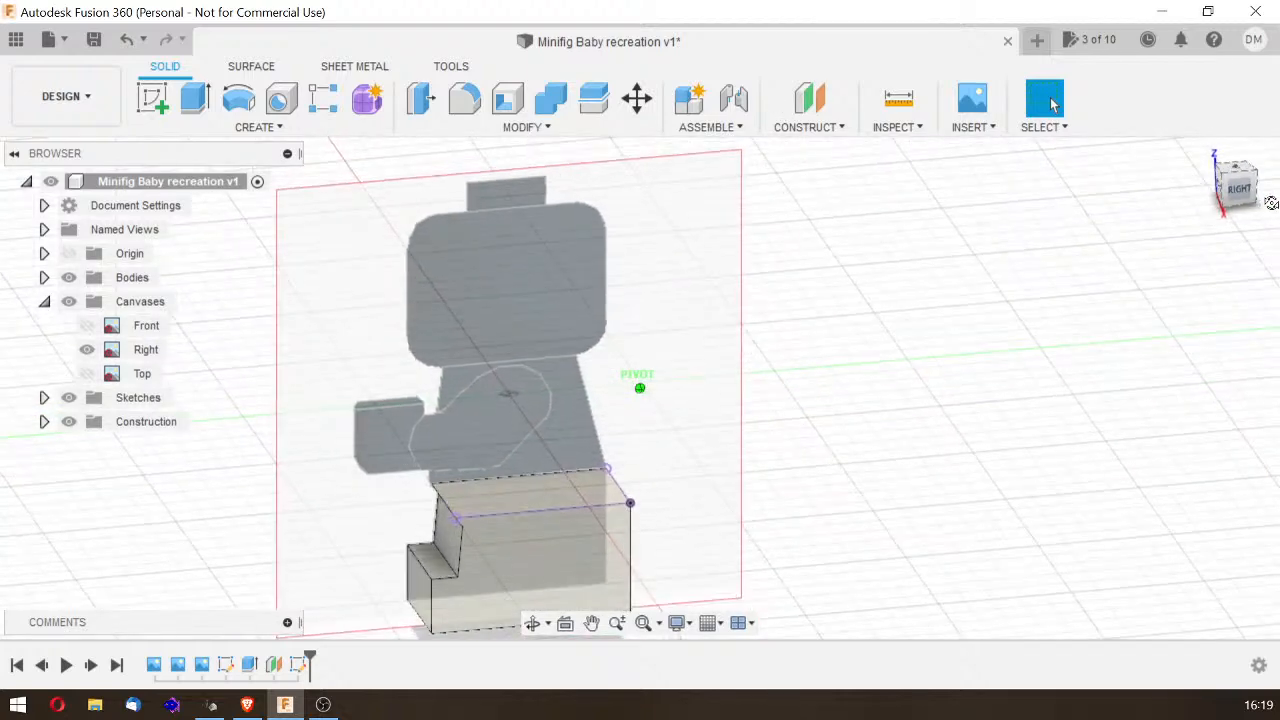
left_click(810, 97)
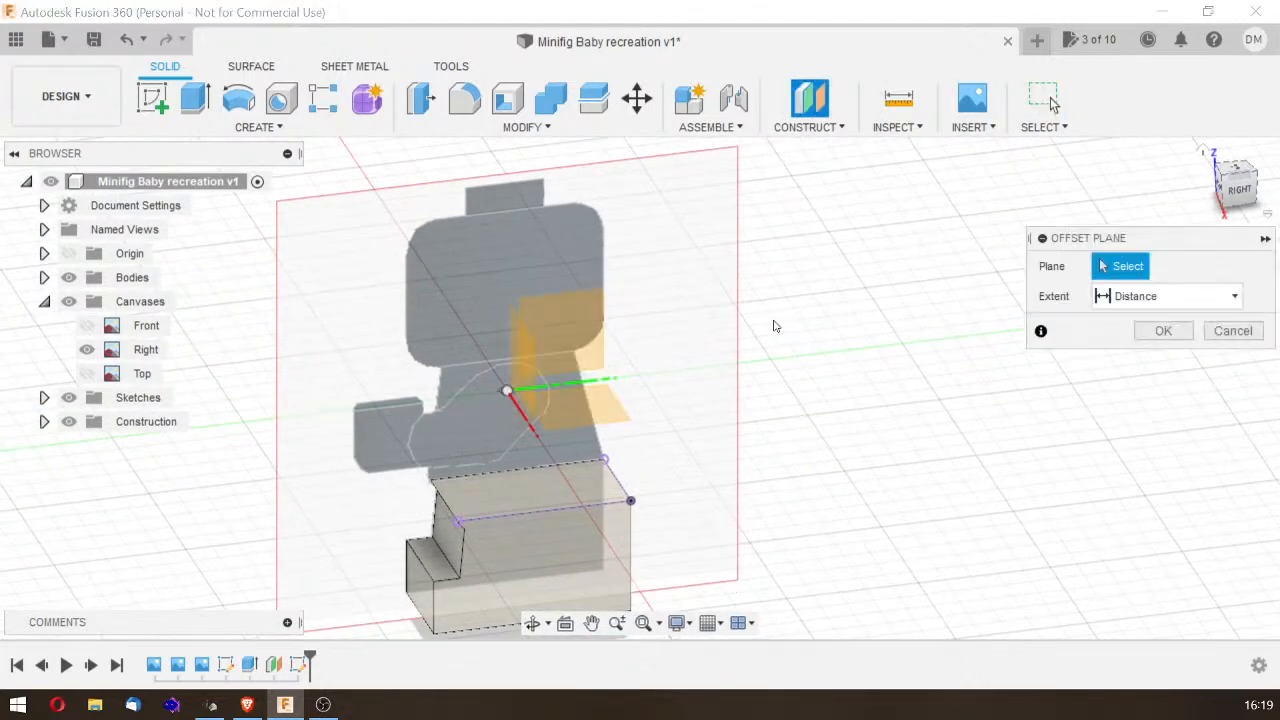
left_click(565, 490)
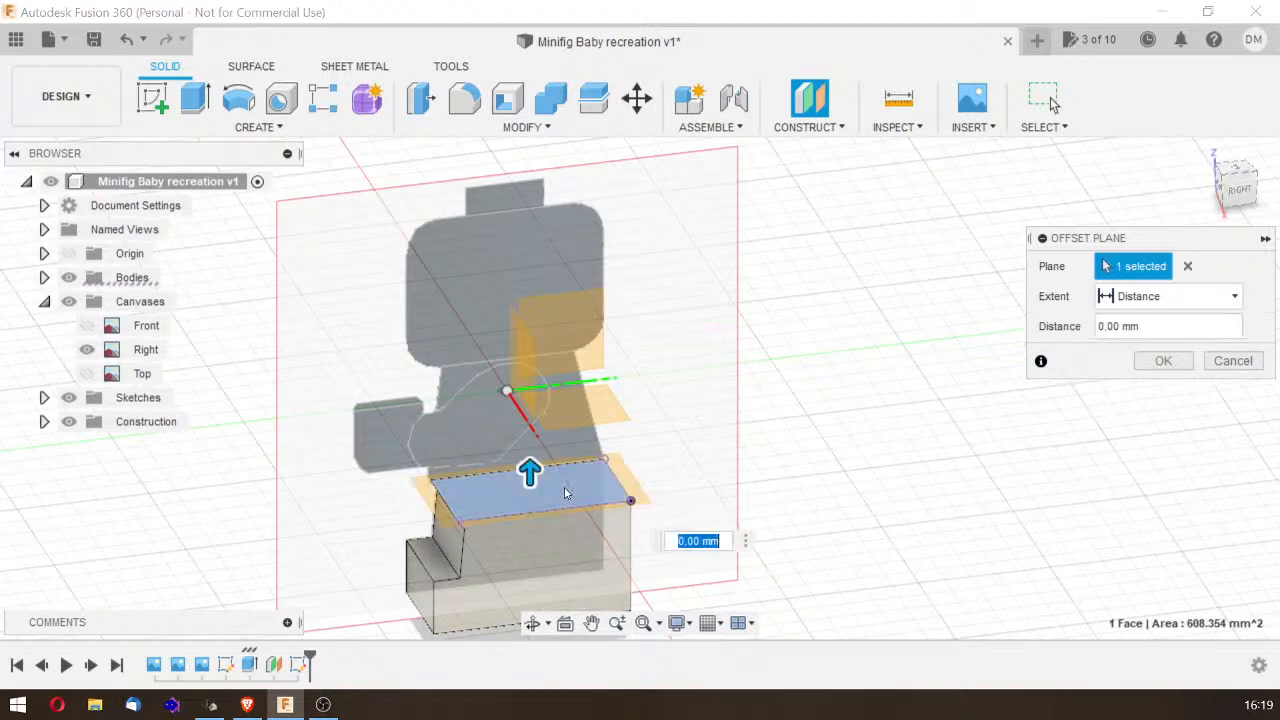
left_click_drag(530, 472, 529, 368)
left_click(1238, 190)
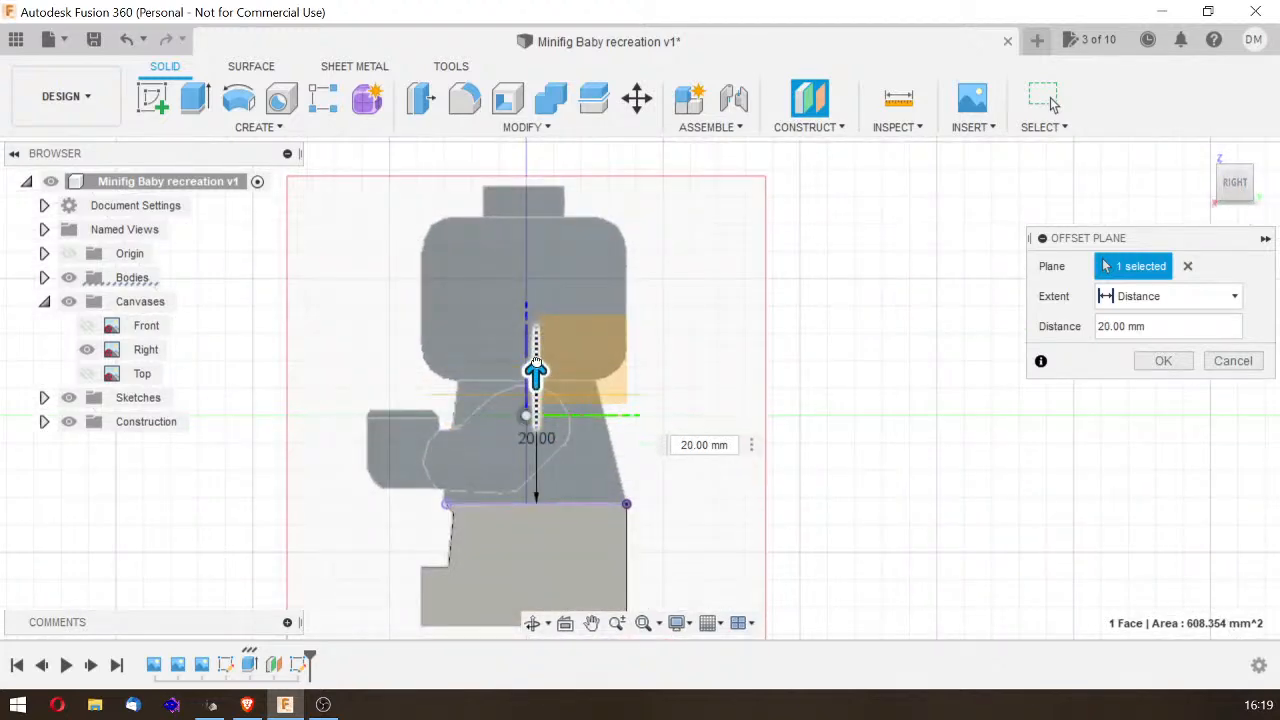
left_click(536, 362)
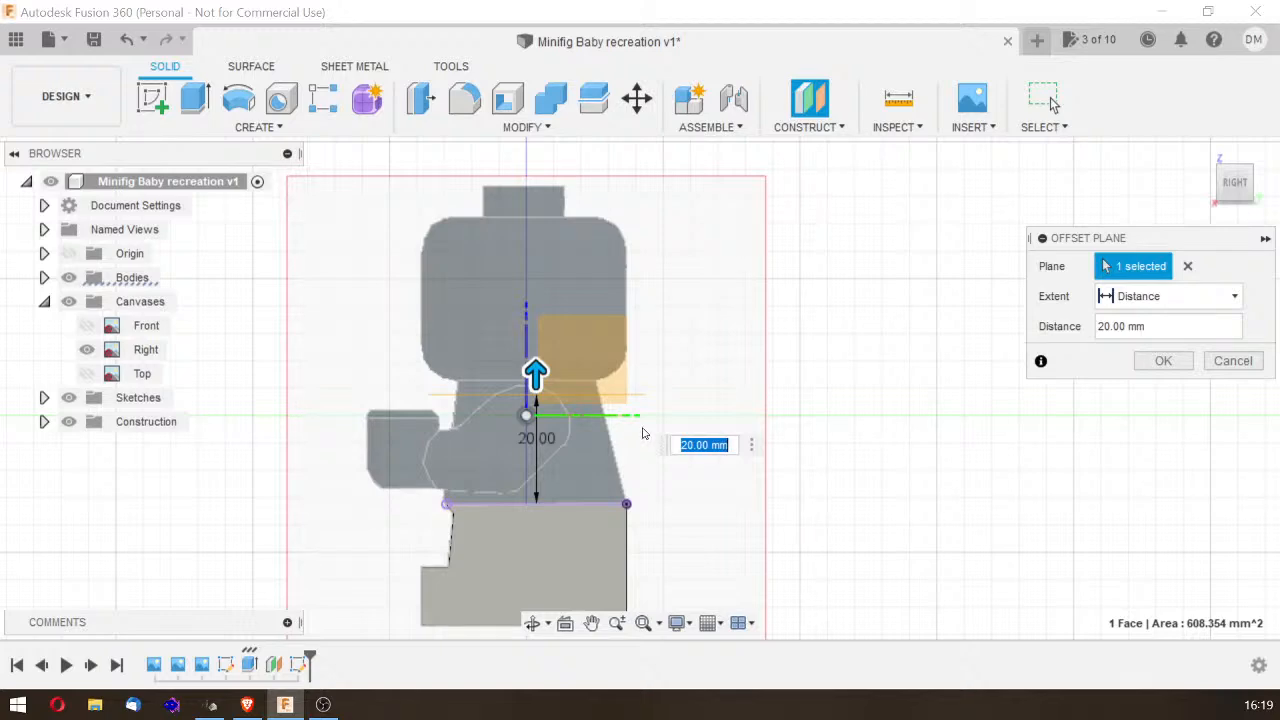
type("22")
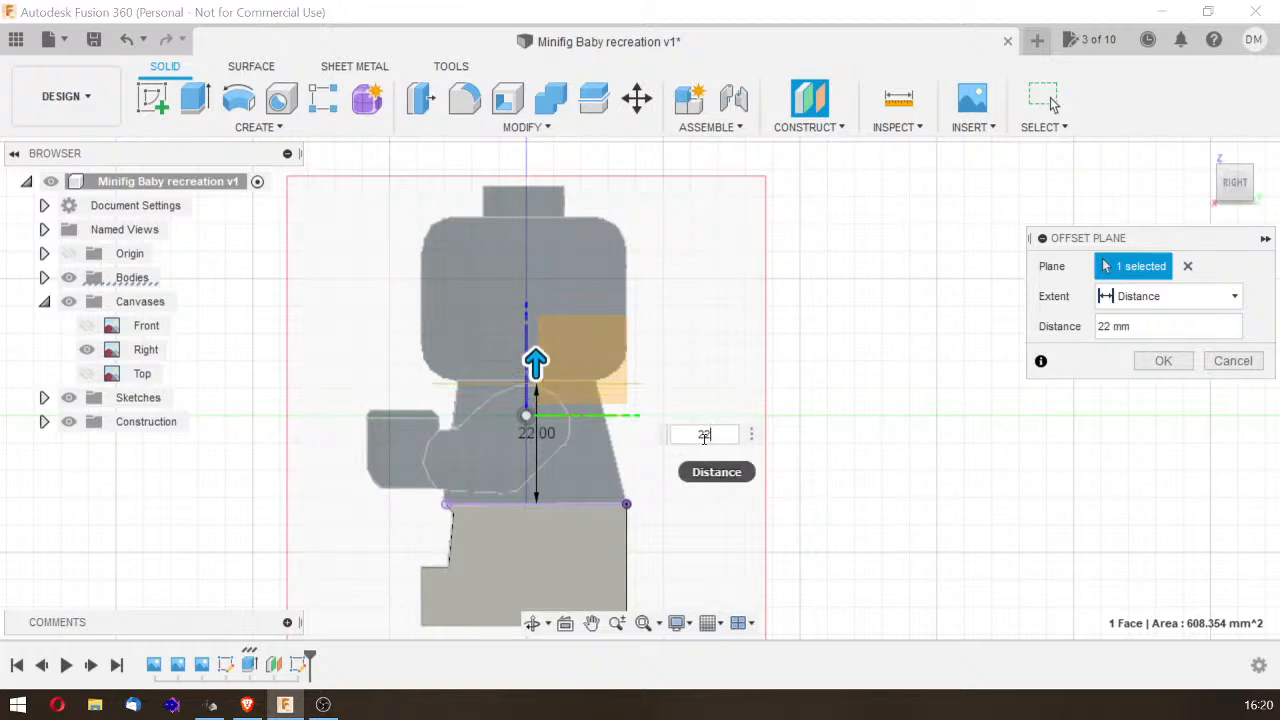
type(".5")
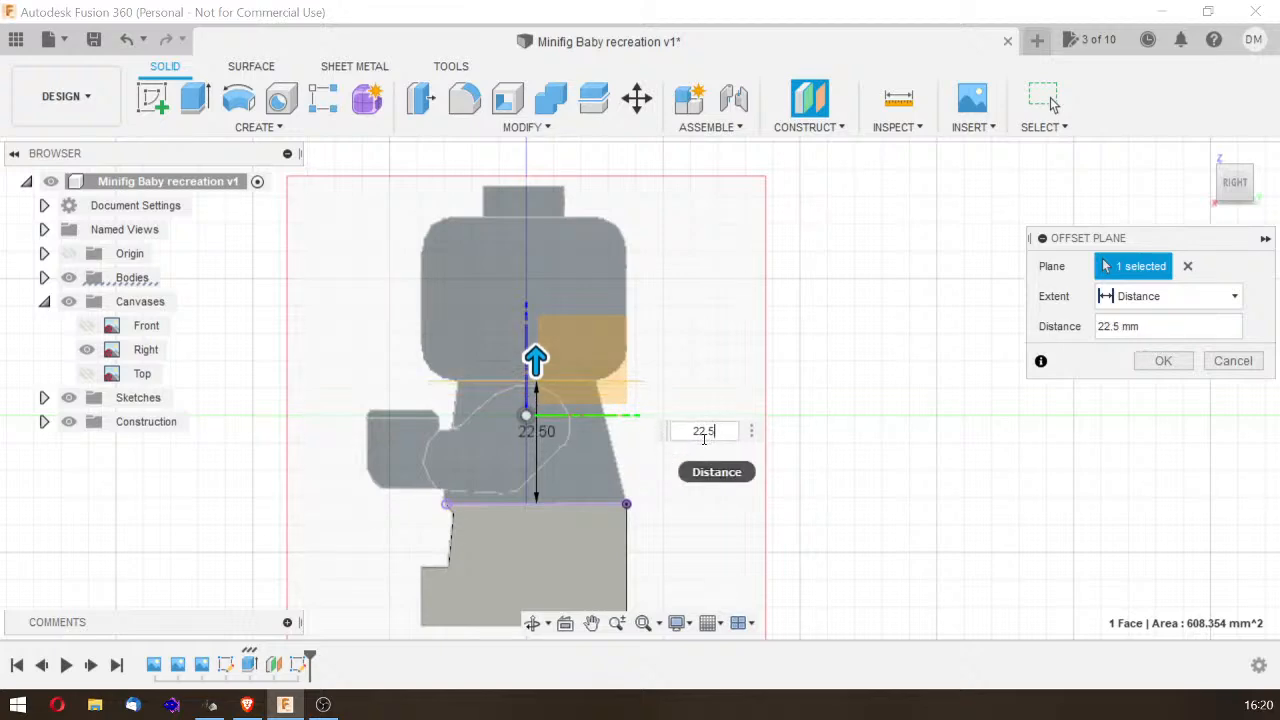
key("Return")
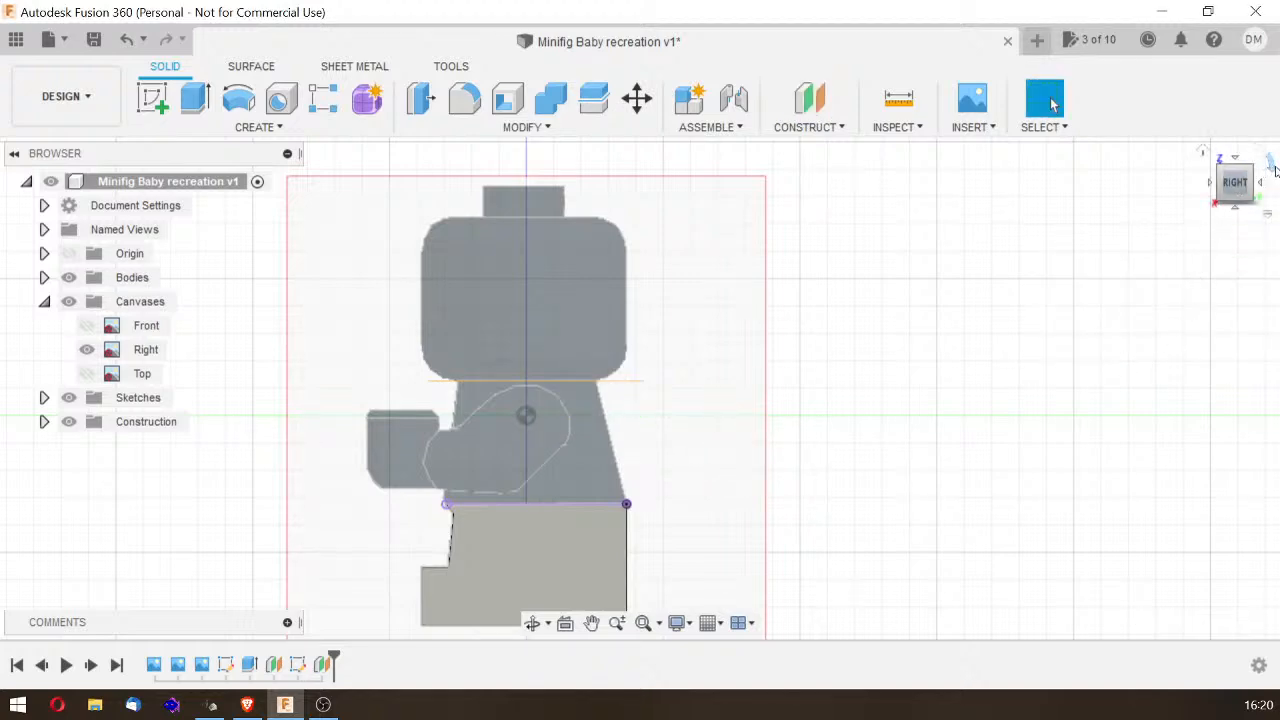
Step: Start a sketch on the offset plane at the torso's upper end, showing the Top canvas and hiding the Right canvas
left_click(1236, 188)
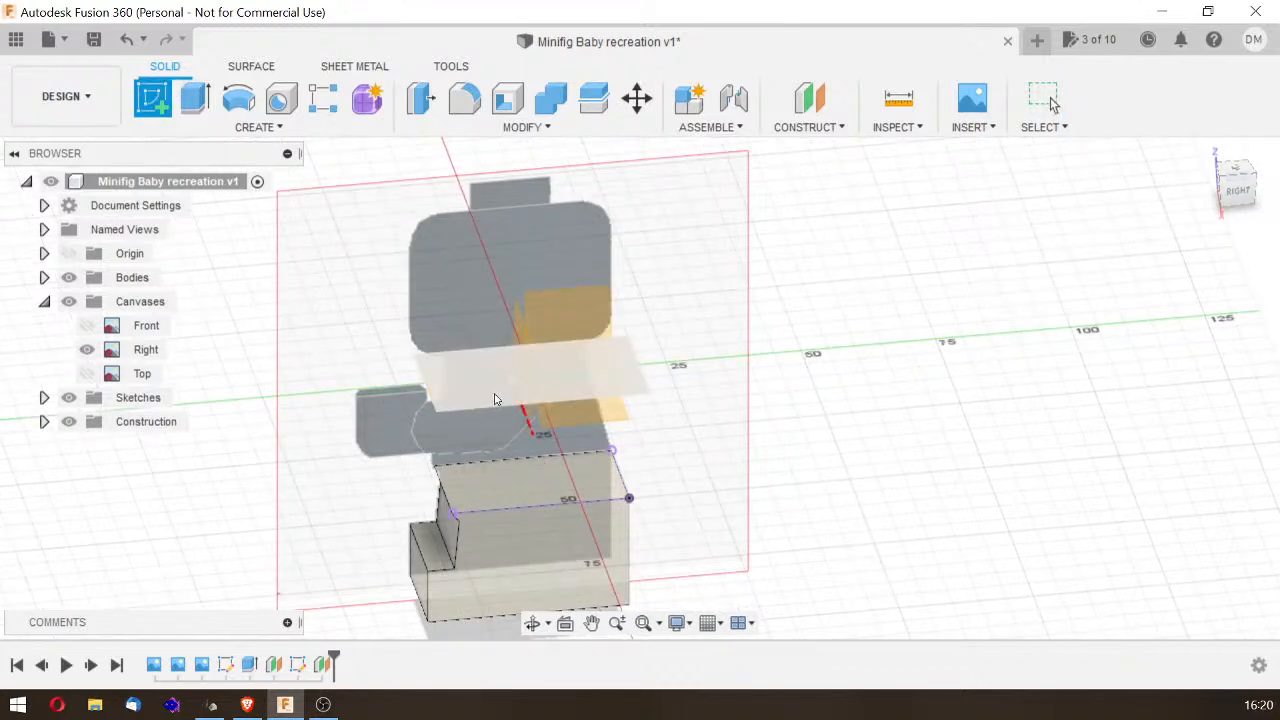
left_click(494, 399)
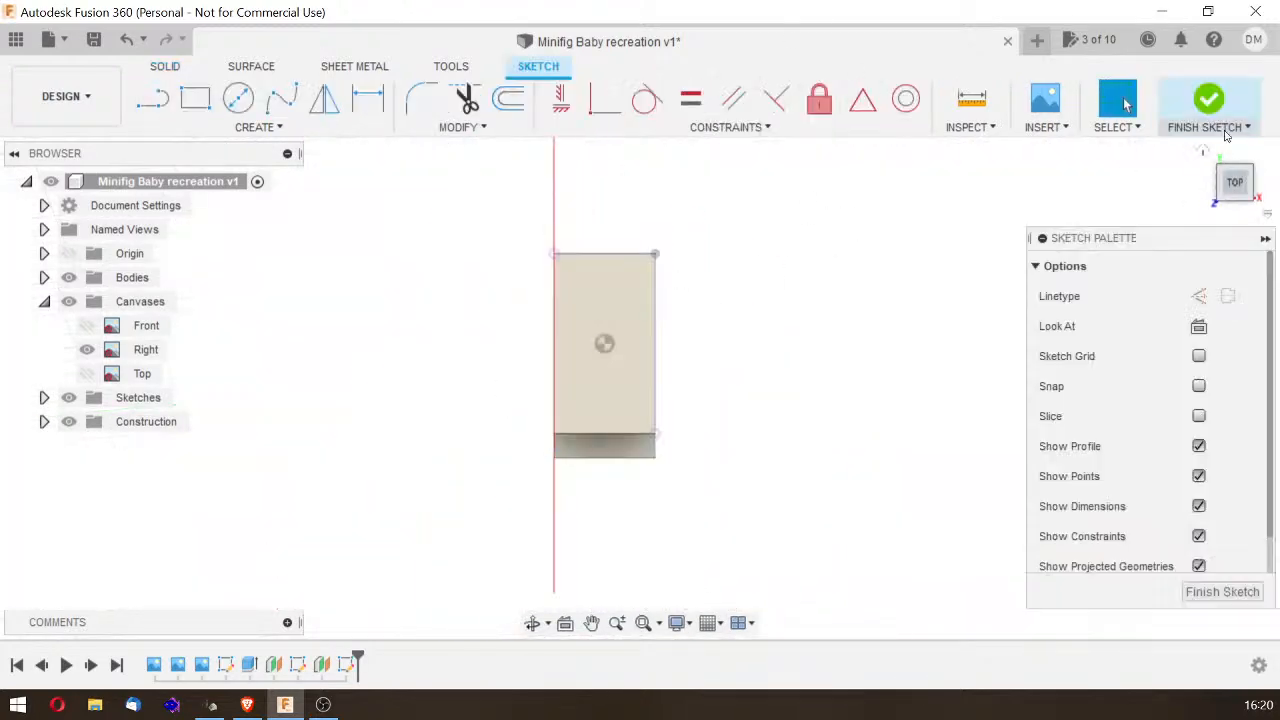
left_click_drag(1238, 189, 1228, 186)
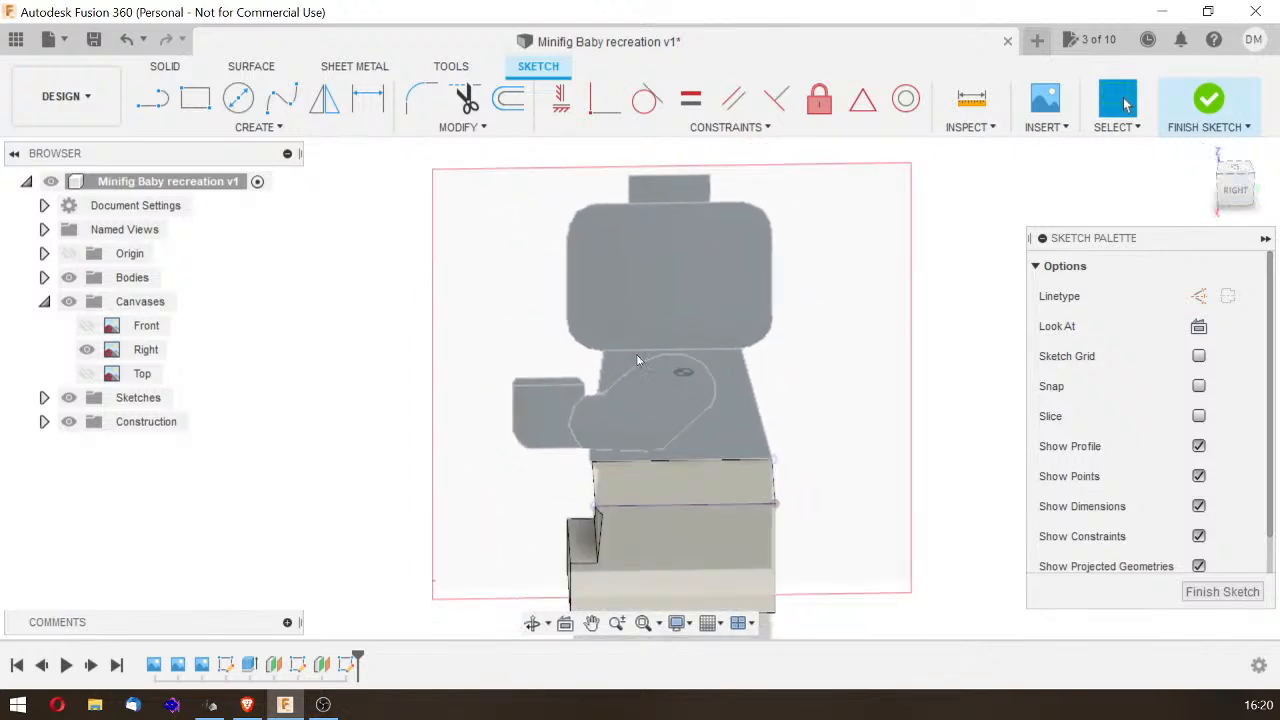
left_click(1237, 168)
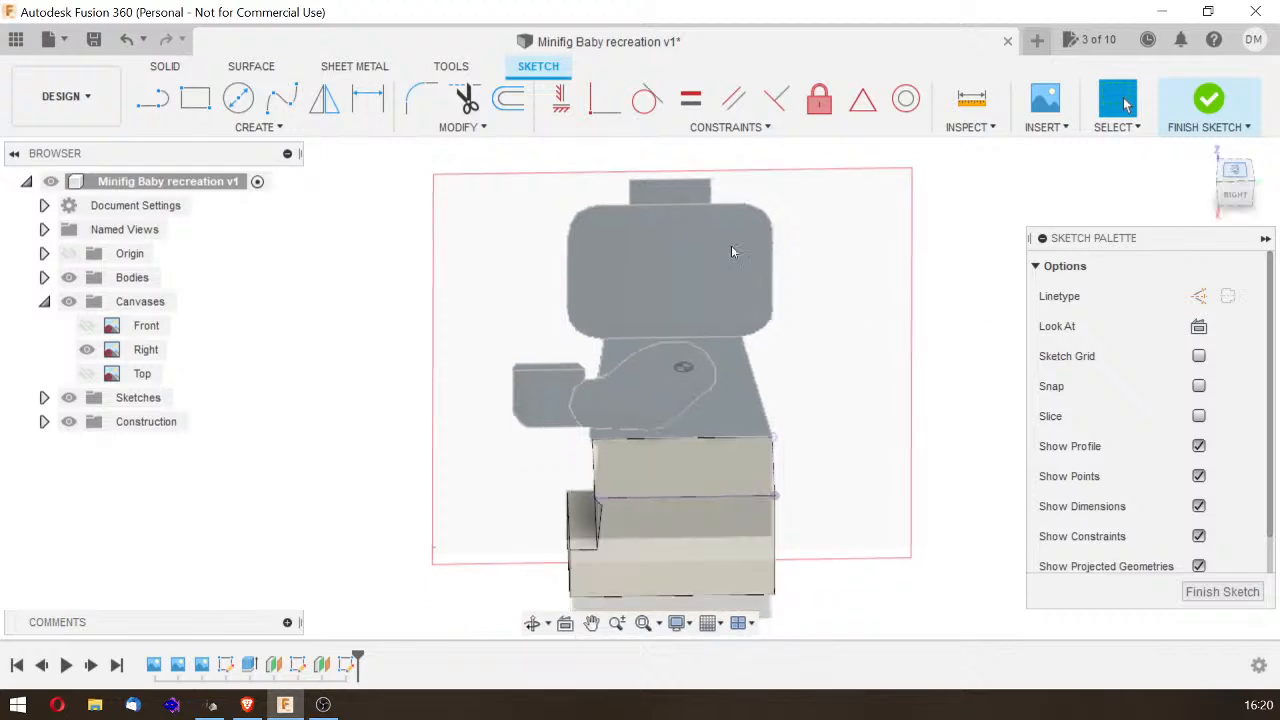
left_click(87, 373)
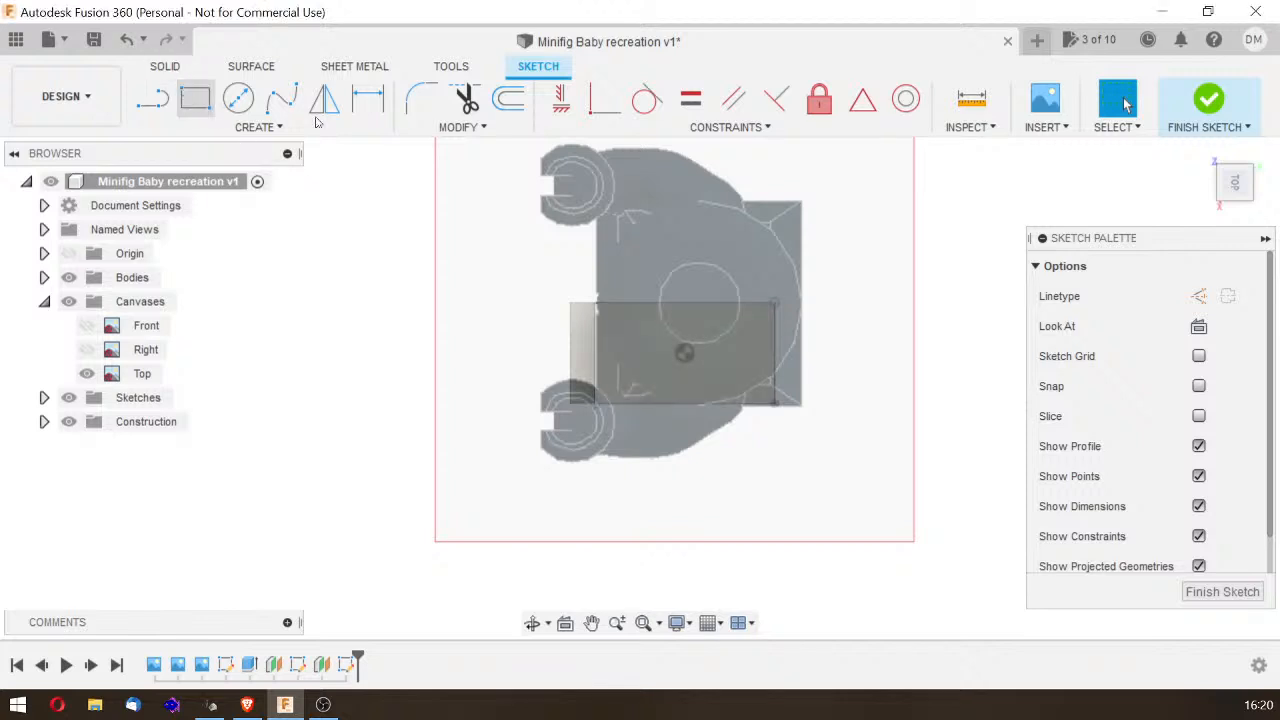
Step: Sketch a rectangle about 27.8 mm by 15.5 mm over half of the torso in the Top canvas and finish the sketch
key("r")
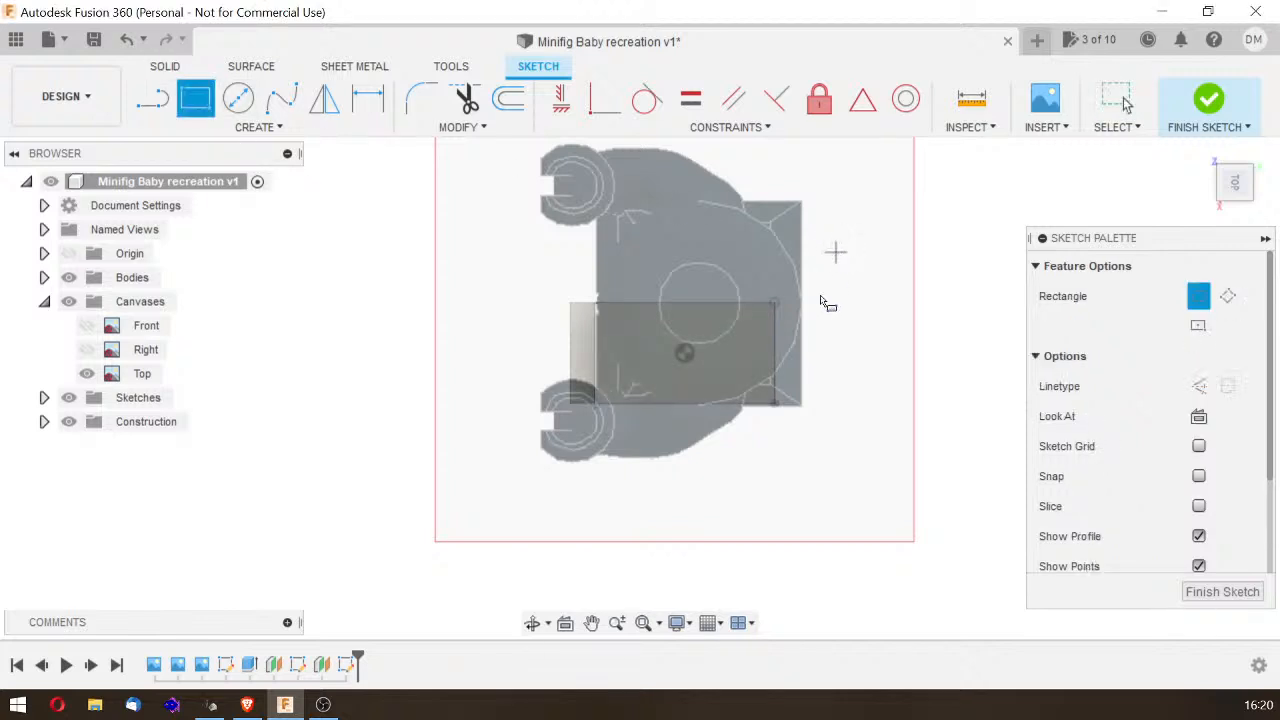
left_click(769, 385)
key("Tab")
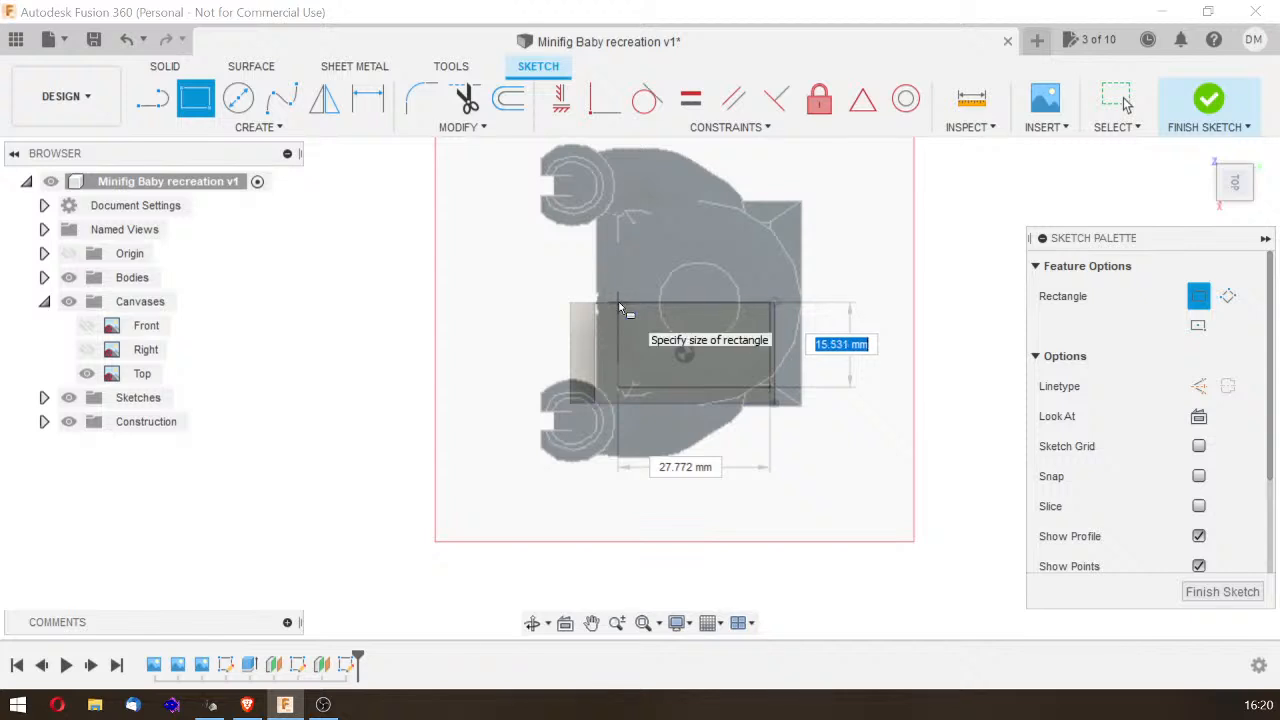
left_click(620, 308)
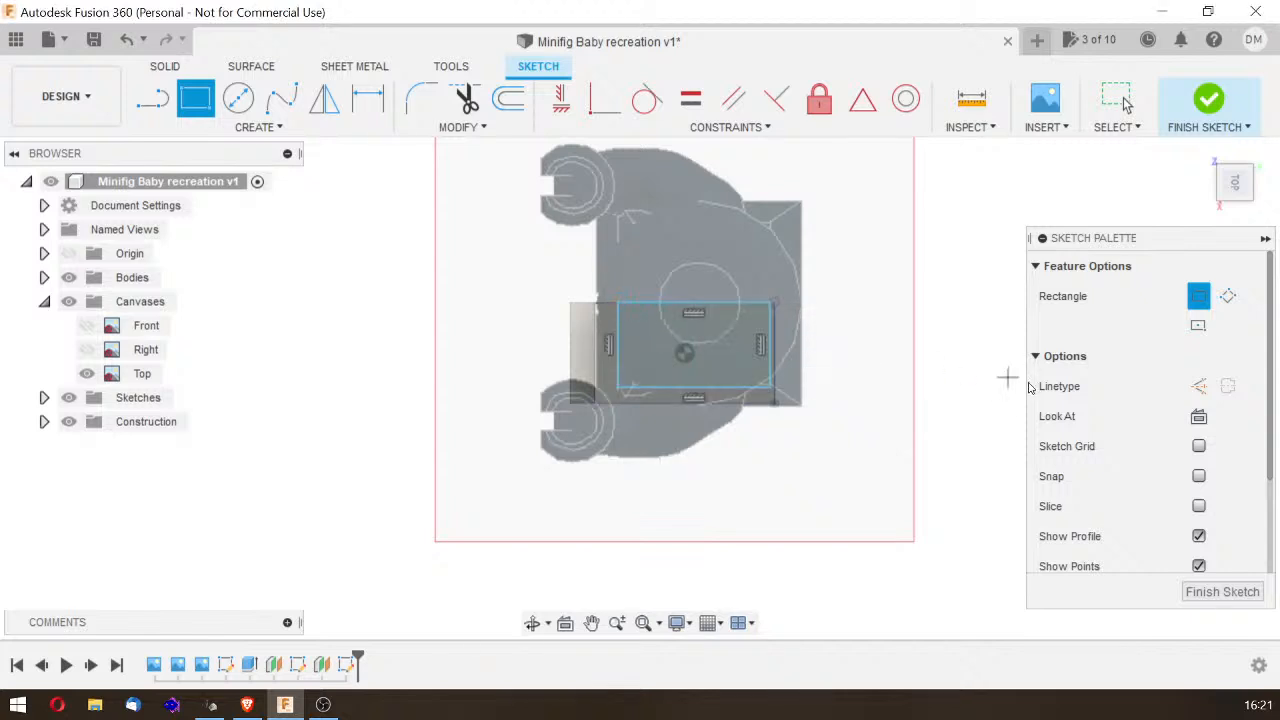
left_click(1250, 592)
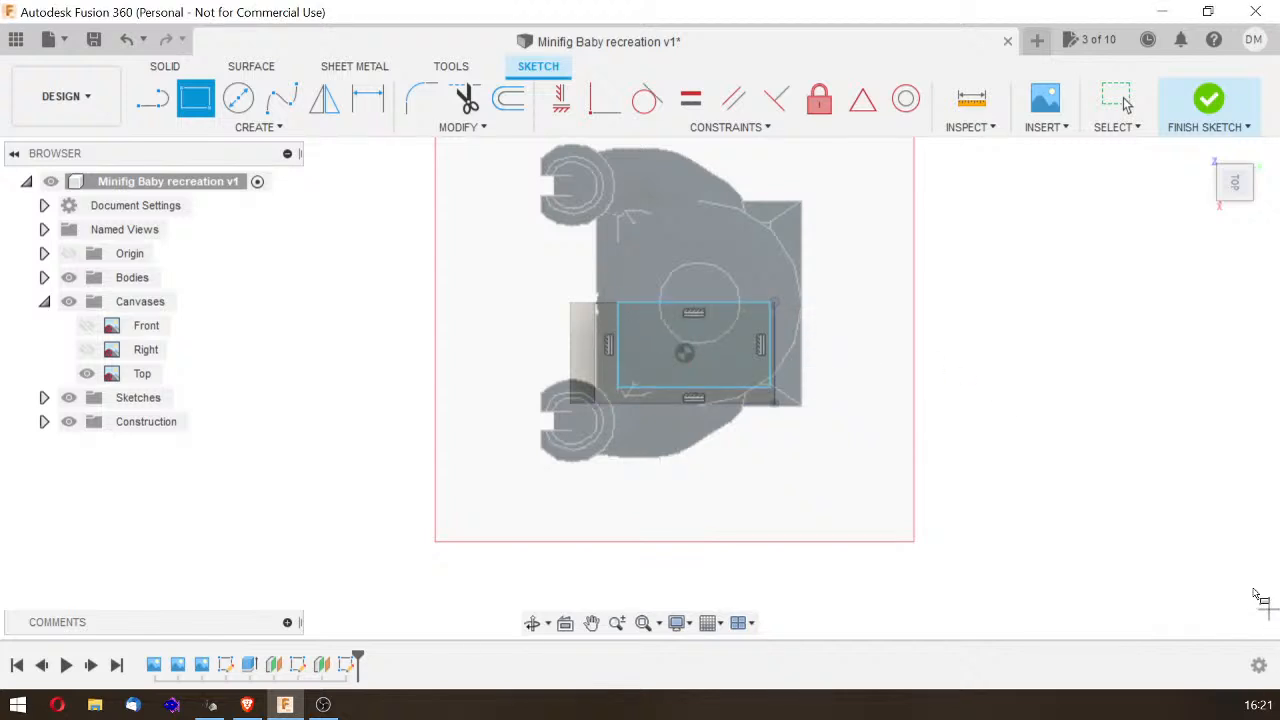
Step: Show the Right canvas again and compare the torso rectangle with the side silhouette in right and angled views
mouse_move(1229, 180)
left_mouse_down()
mouse_move(1267, 140)
mouse_move(756, 311)
left_mouse_up()
left_click(686, 366)
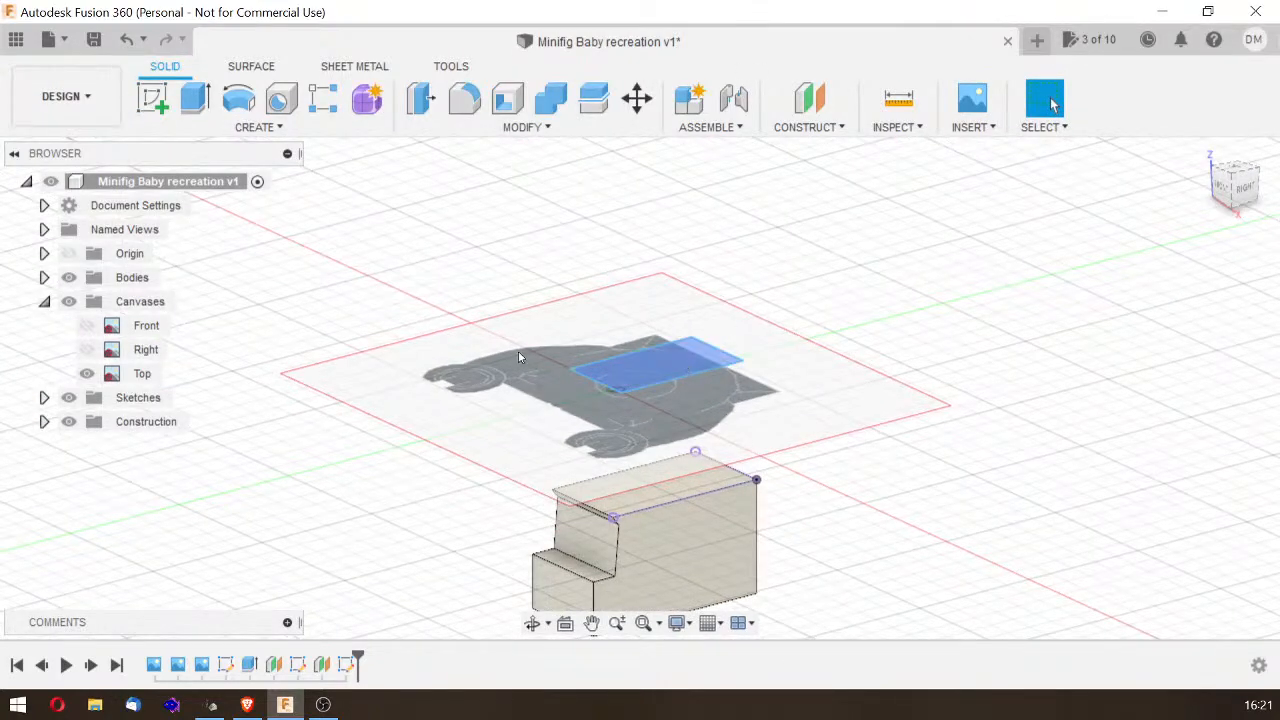
left_click(95, 350)
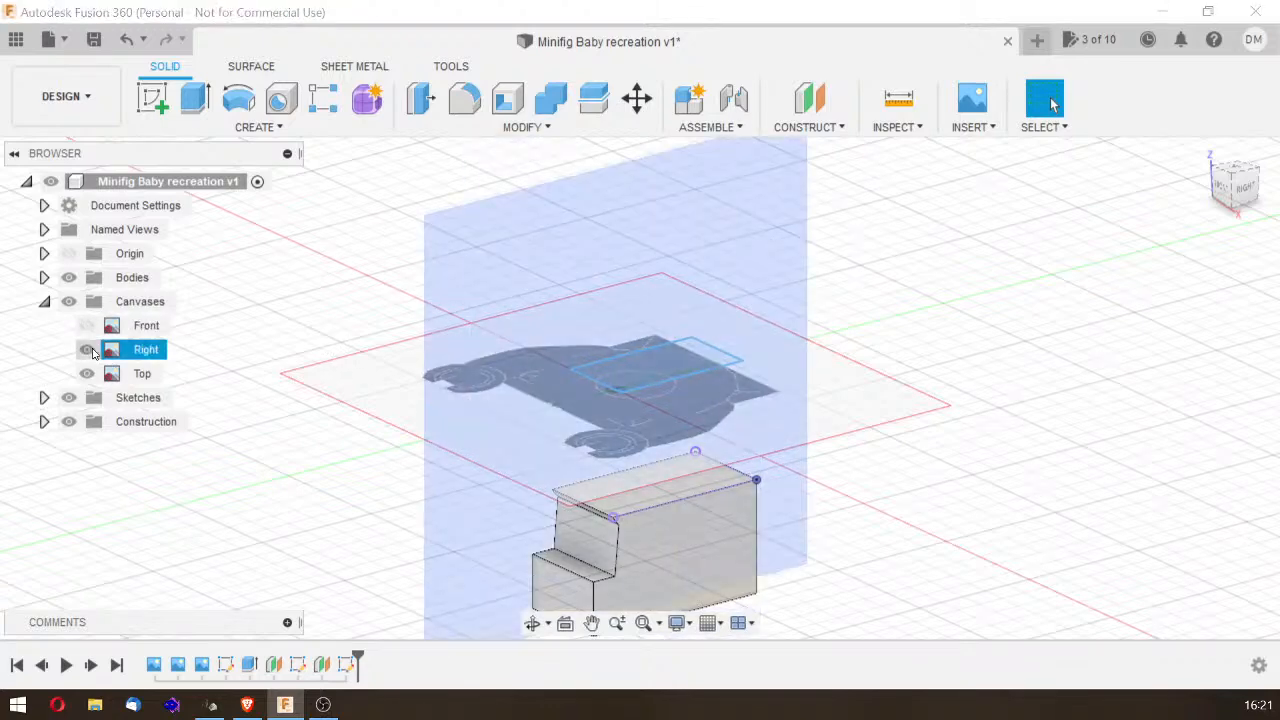
left_click(87, 350)
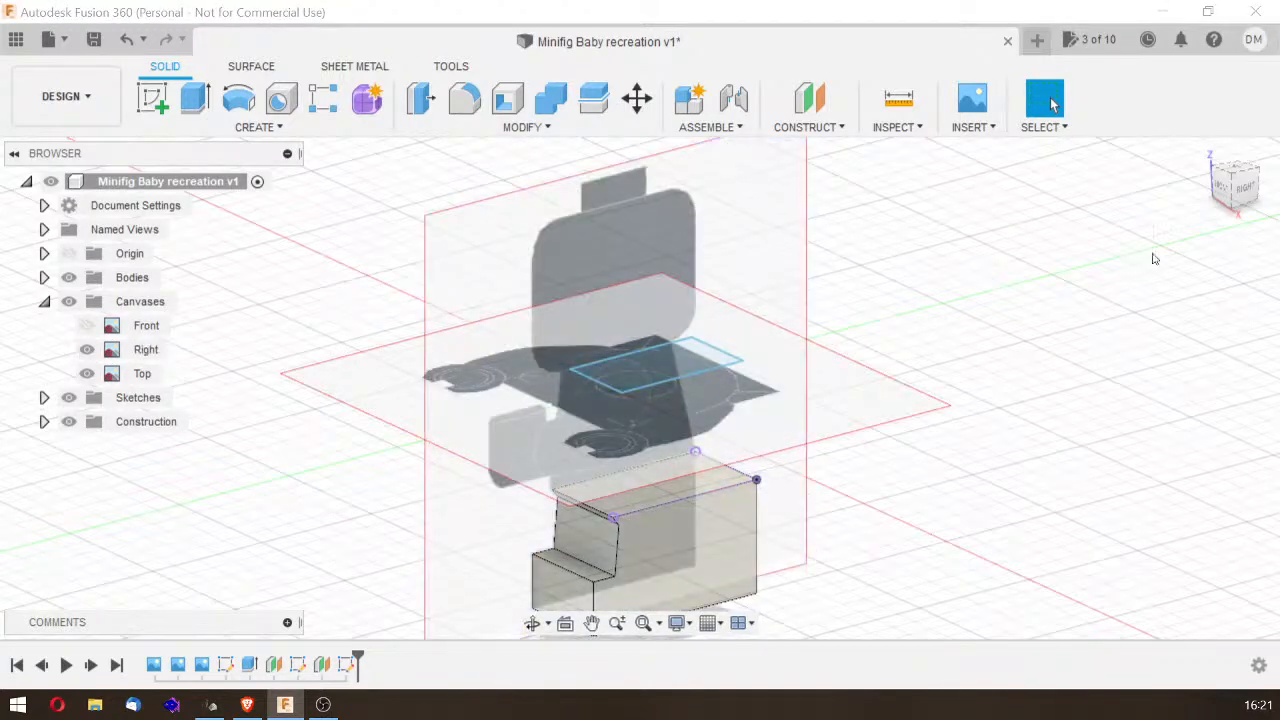
left_click(1250, 196)
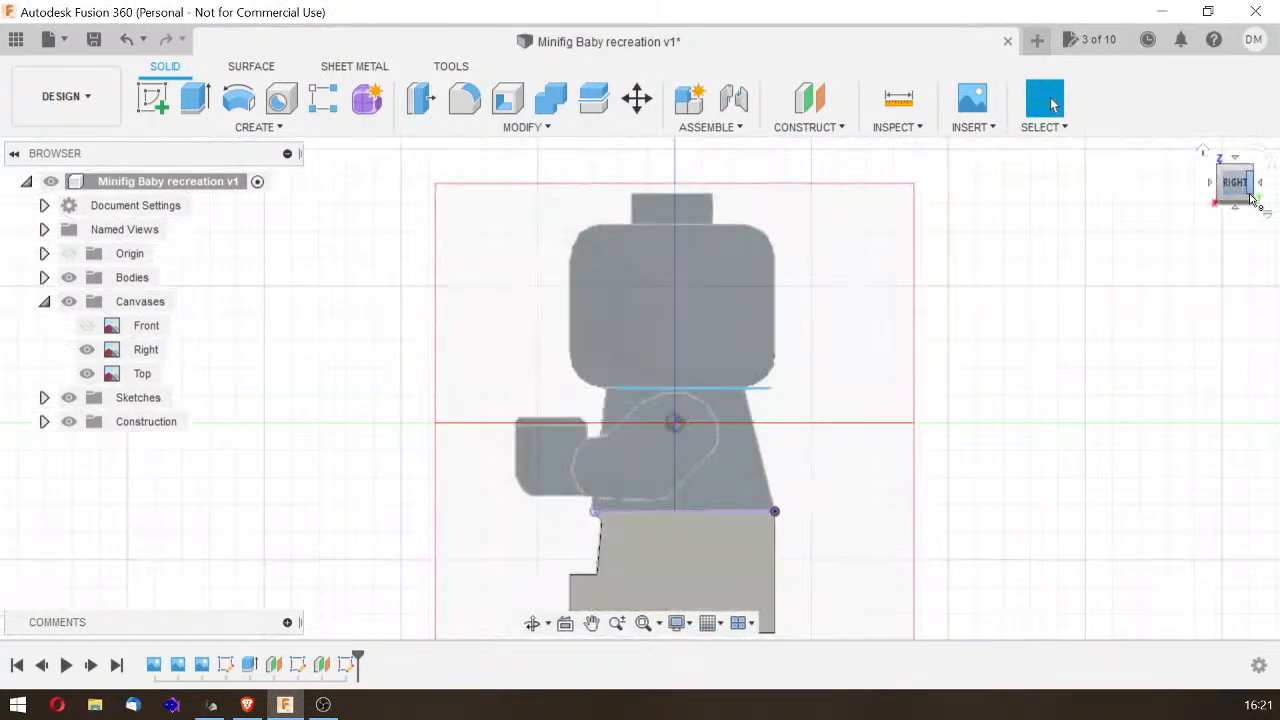
left_click(1245, 190)
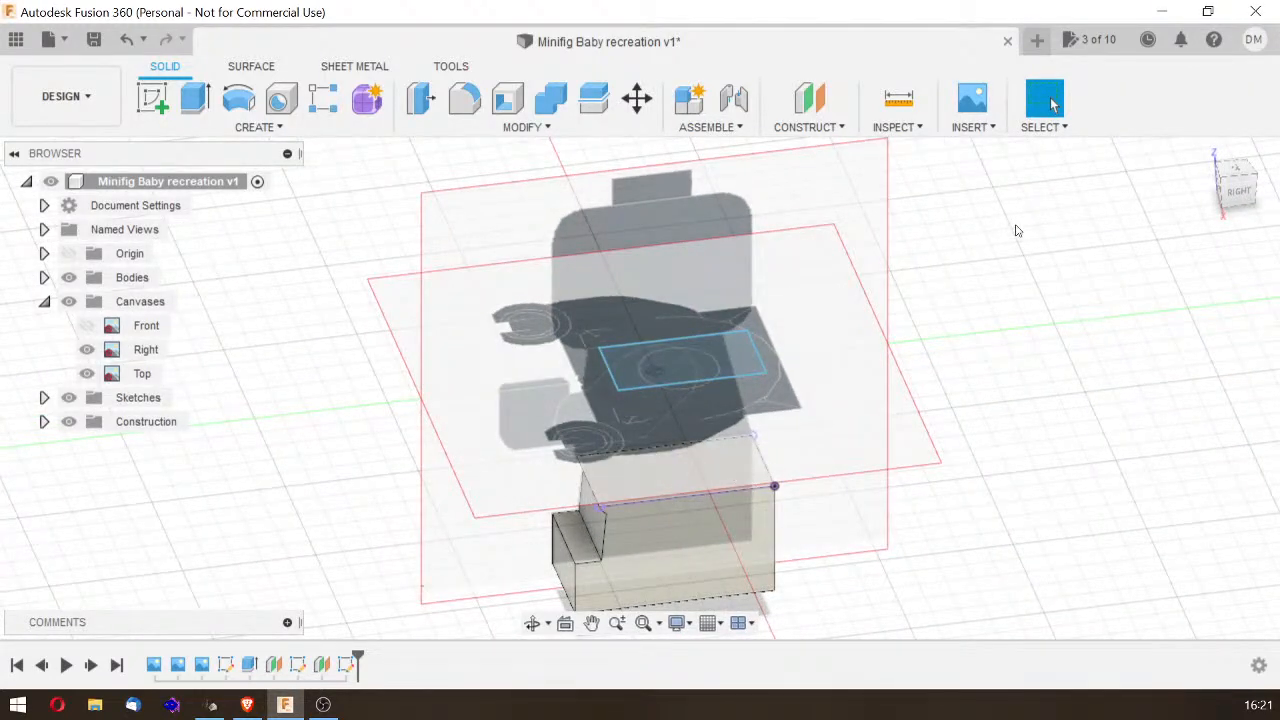
middle_click_drag(625, 345, 619, 336, "shift")
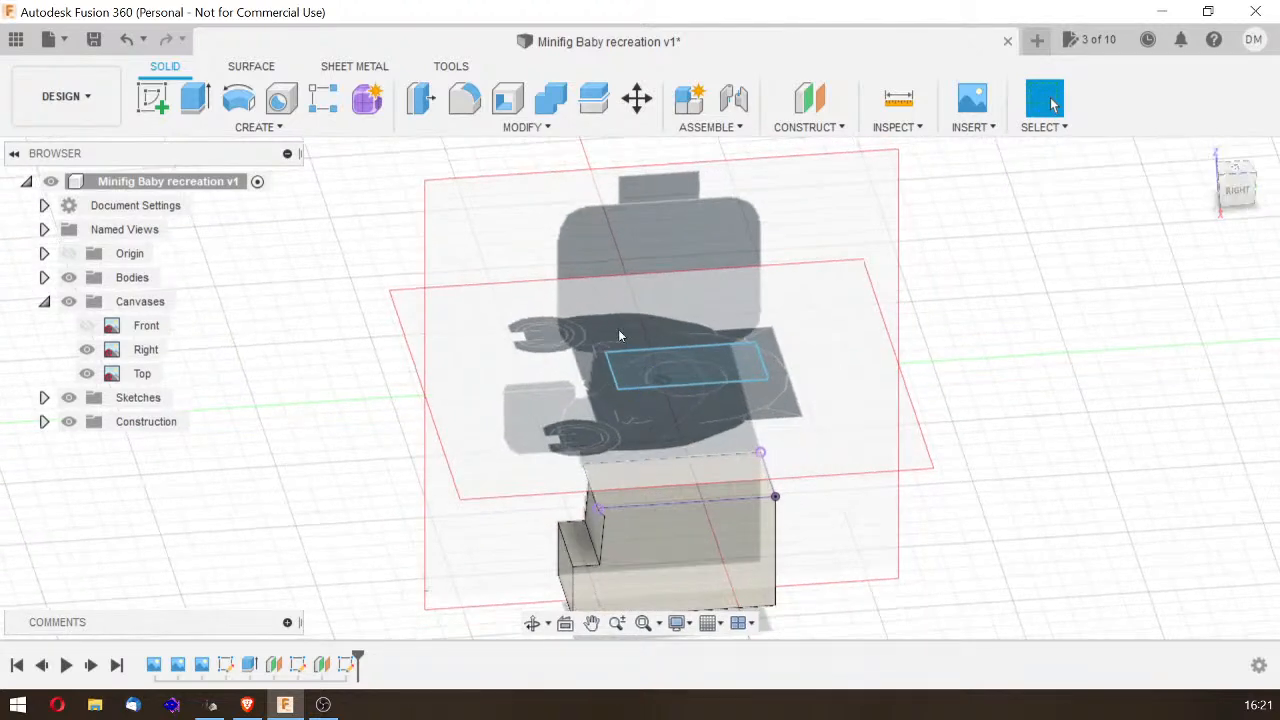
Step: Reopen the torso rectangle's sketch, check it against the Top and Right canvases from several angles, and finish the sketch
double_click(349, 669)
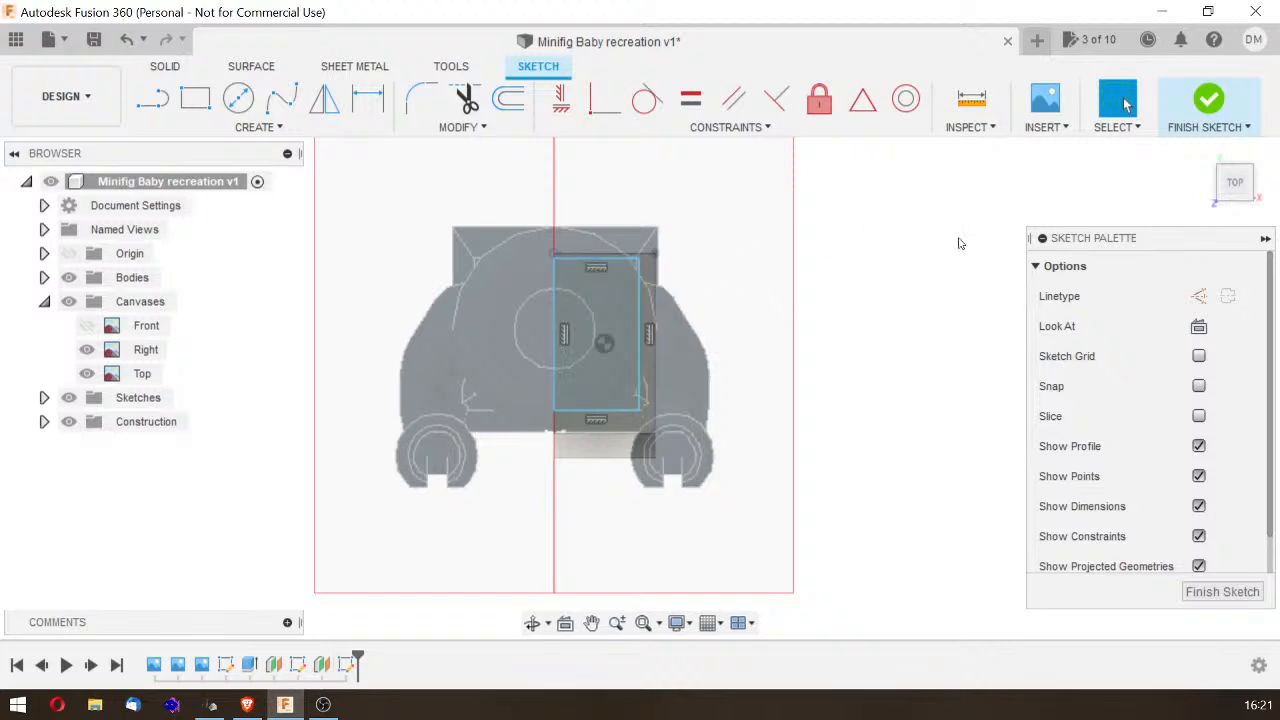
left_click(1237, 190)
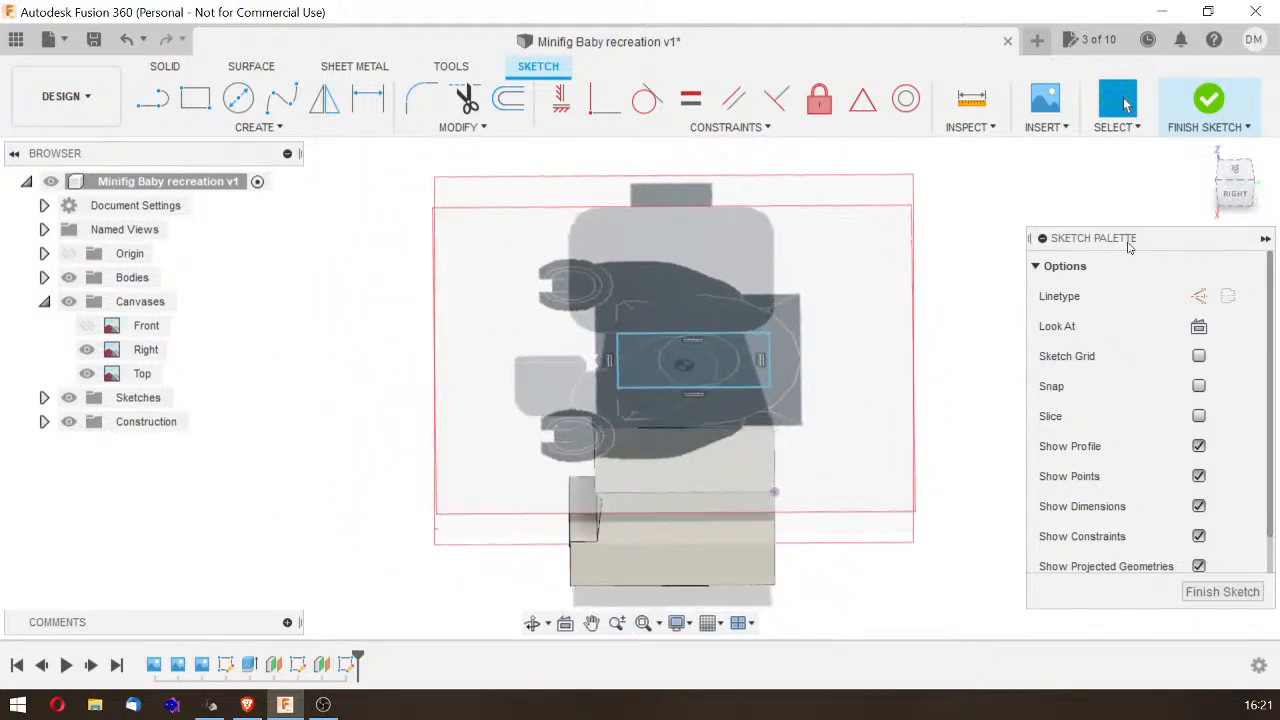
left_click(1237, 194)
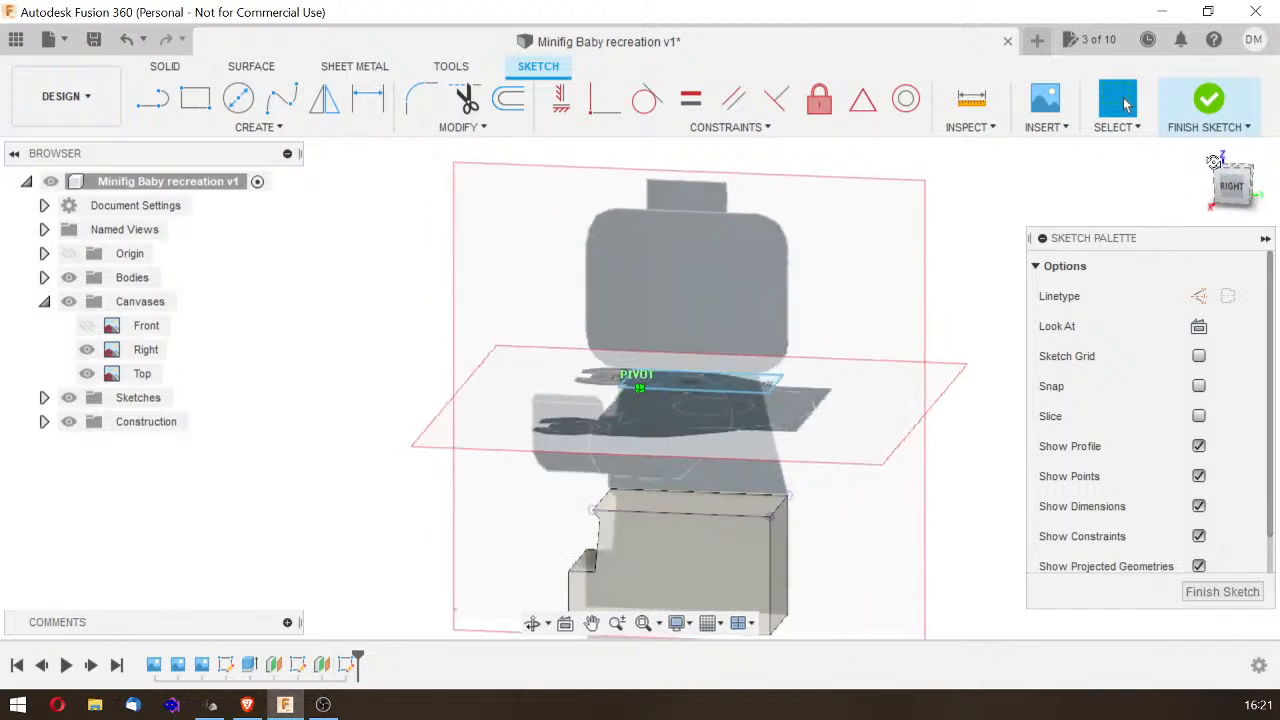
left_click_drag(1248, 159, 1257, 232)
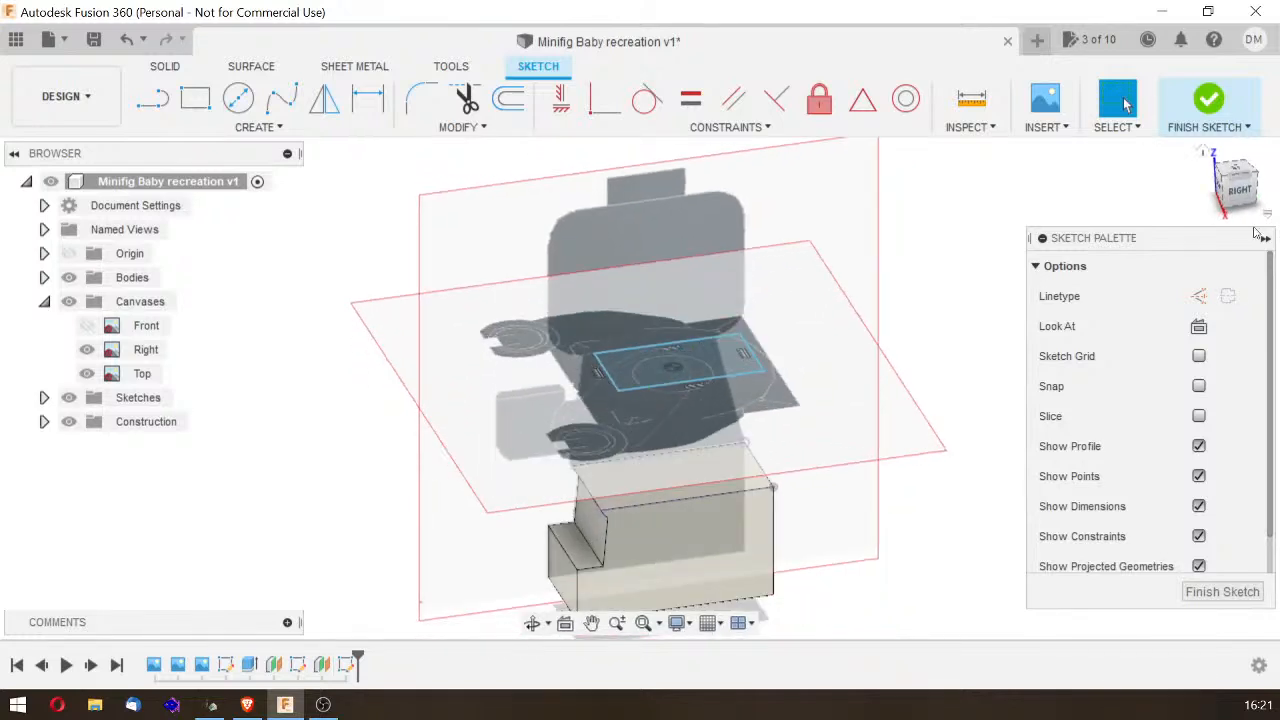
left_click(1222, 592)
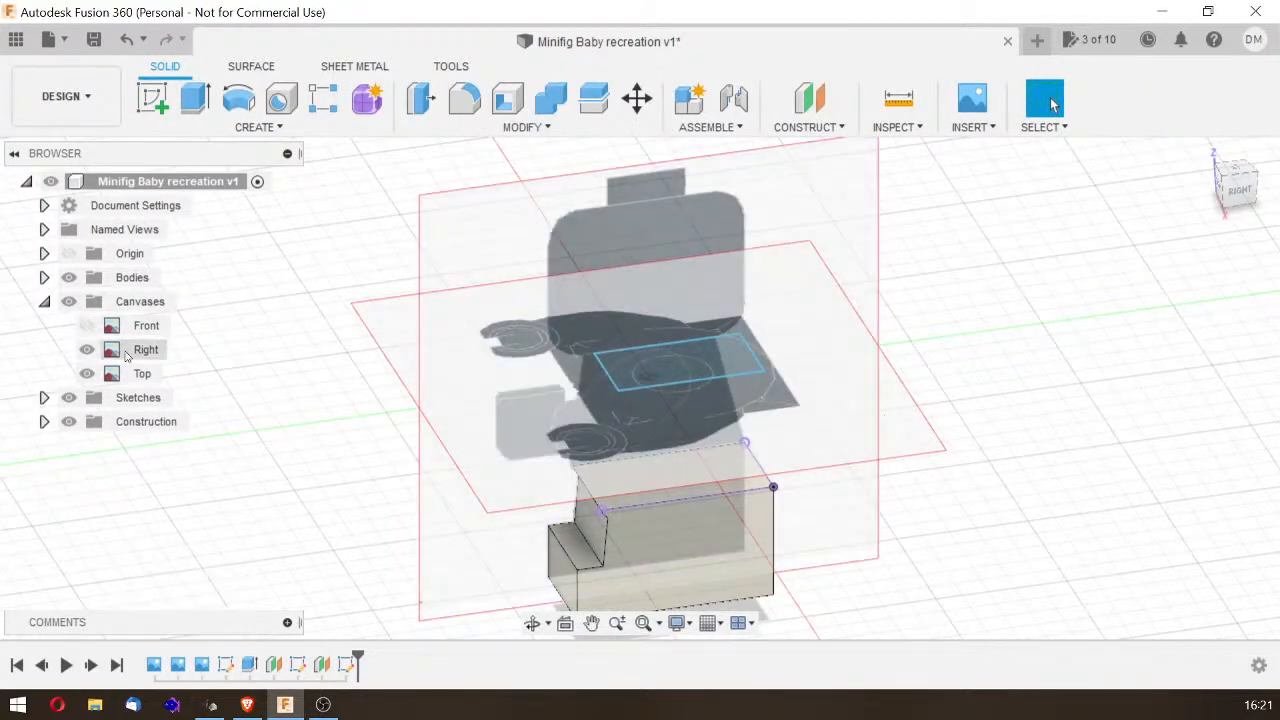
left_click(117, 376)
key("Escape")
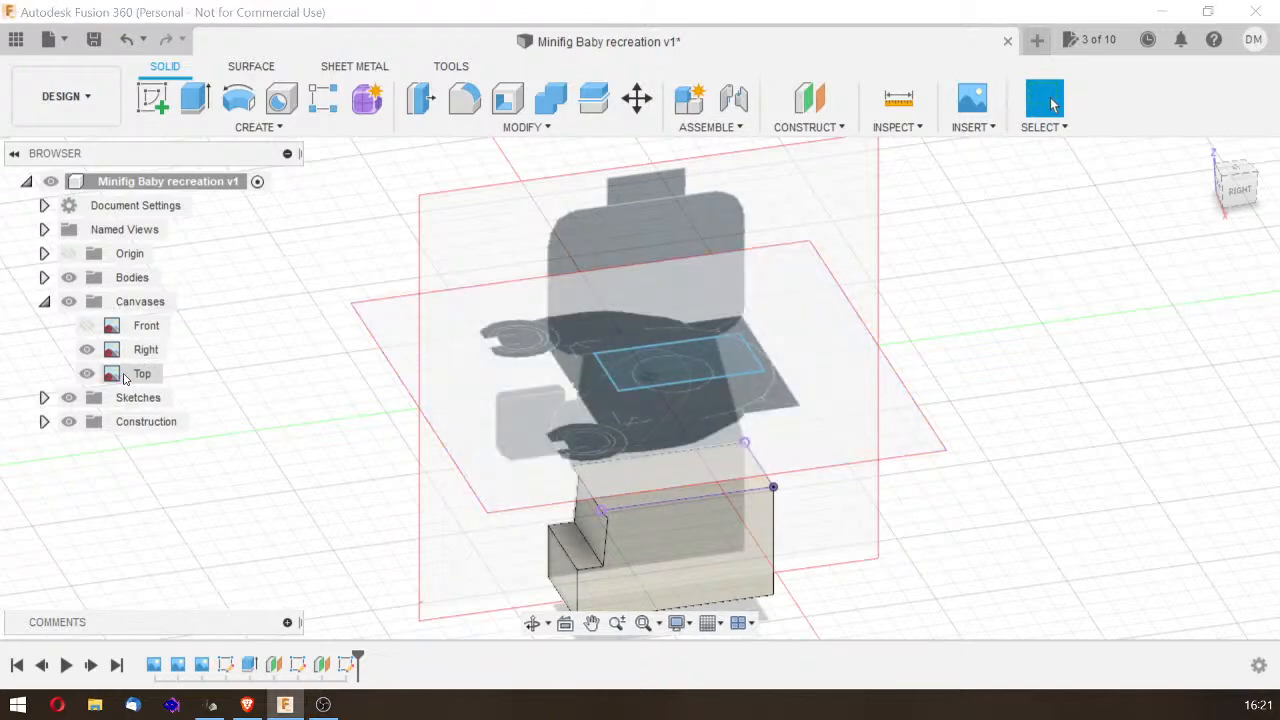
left_click(110, 382)
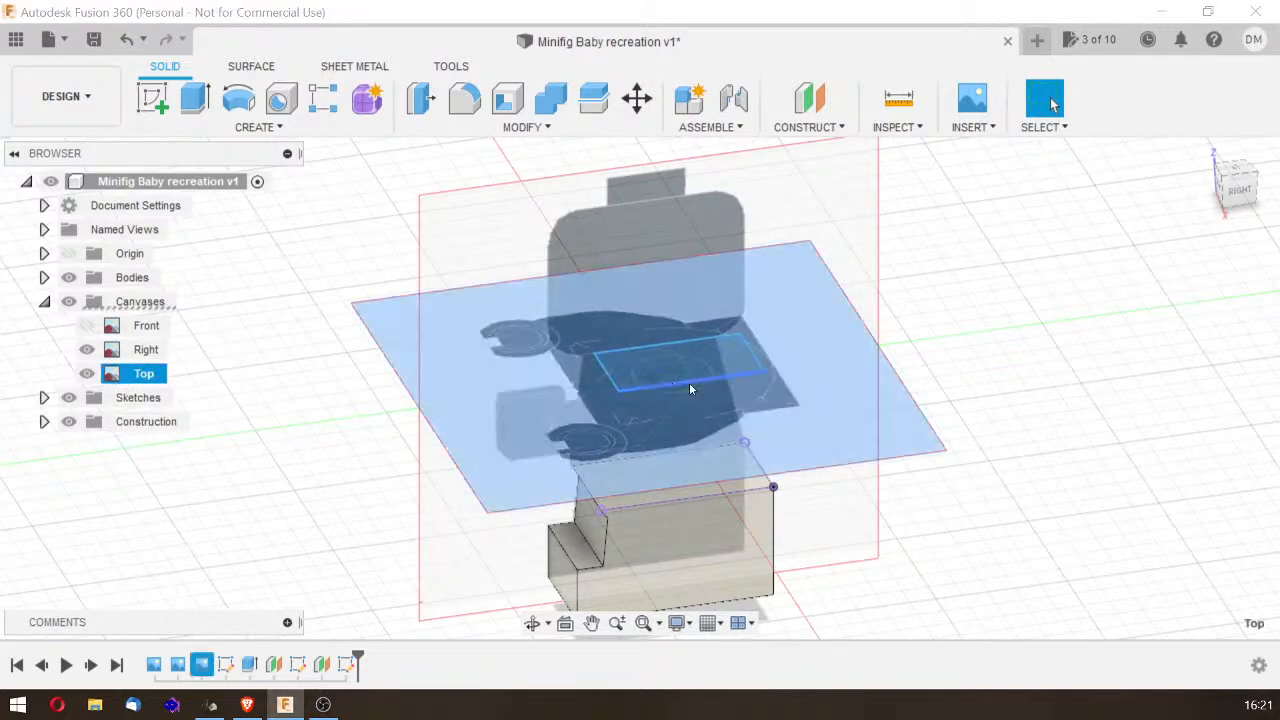
left_click(628, 92)
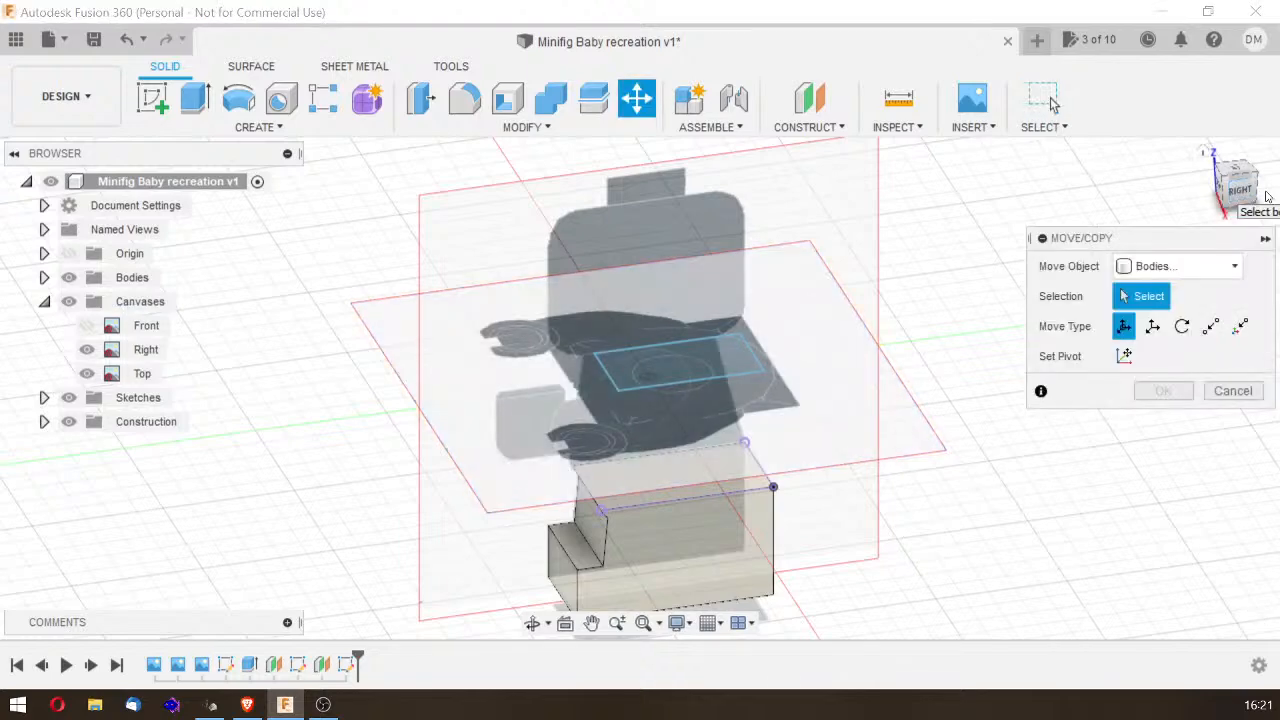
left_click(1180, 268)
left_click(1207, 322)
left_click(1233, 391)
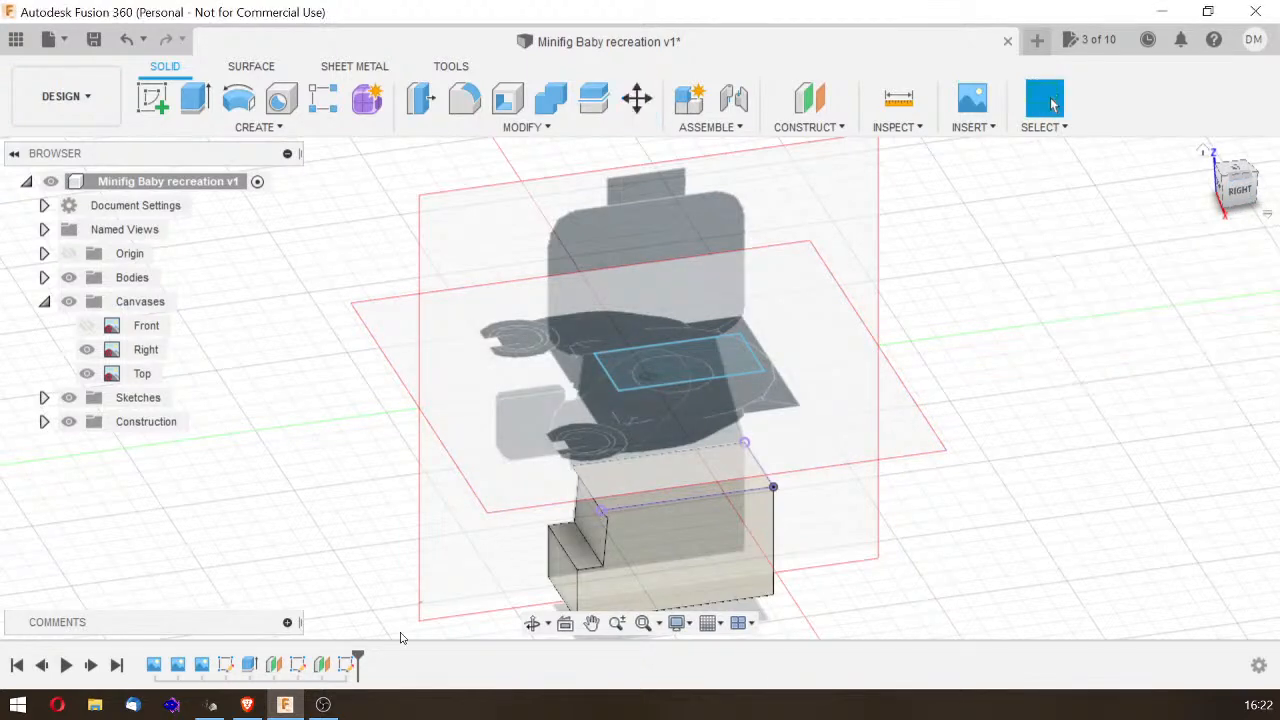
left_click(204, 666)
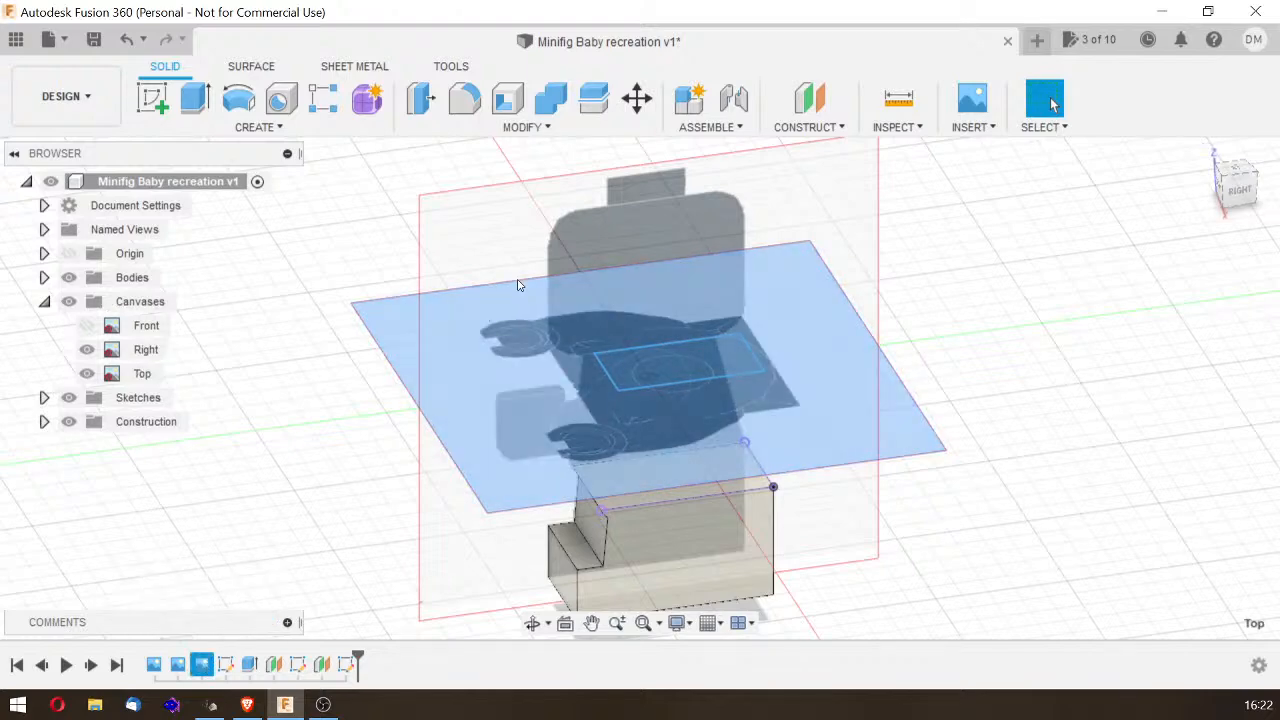
left_click(637, 97)
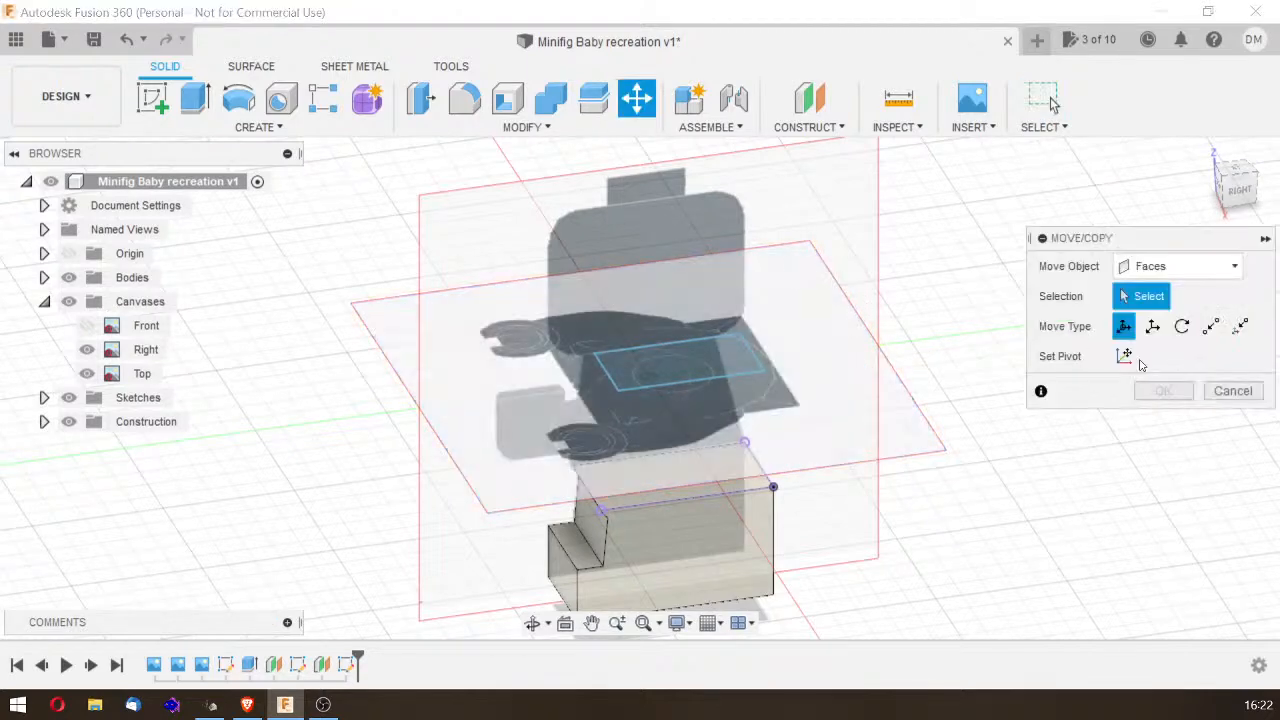
left_click(1233, 391)
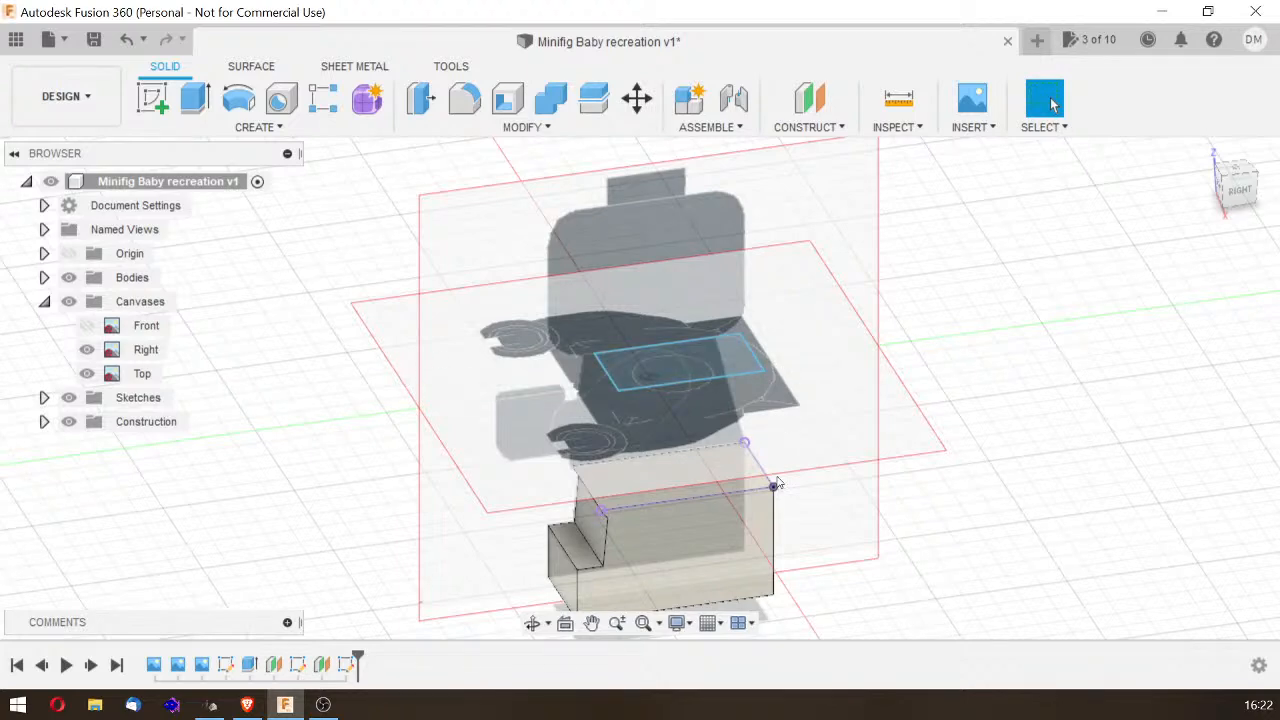
Step: Start a Move on the torso rectangle's four lines as sketch objects and shift them -5 mm along Y
left_click_drag(1240, 184, 1256, 207)
left_click(706, 351)
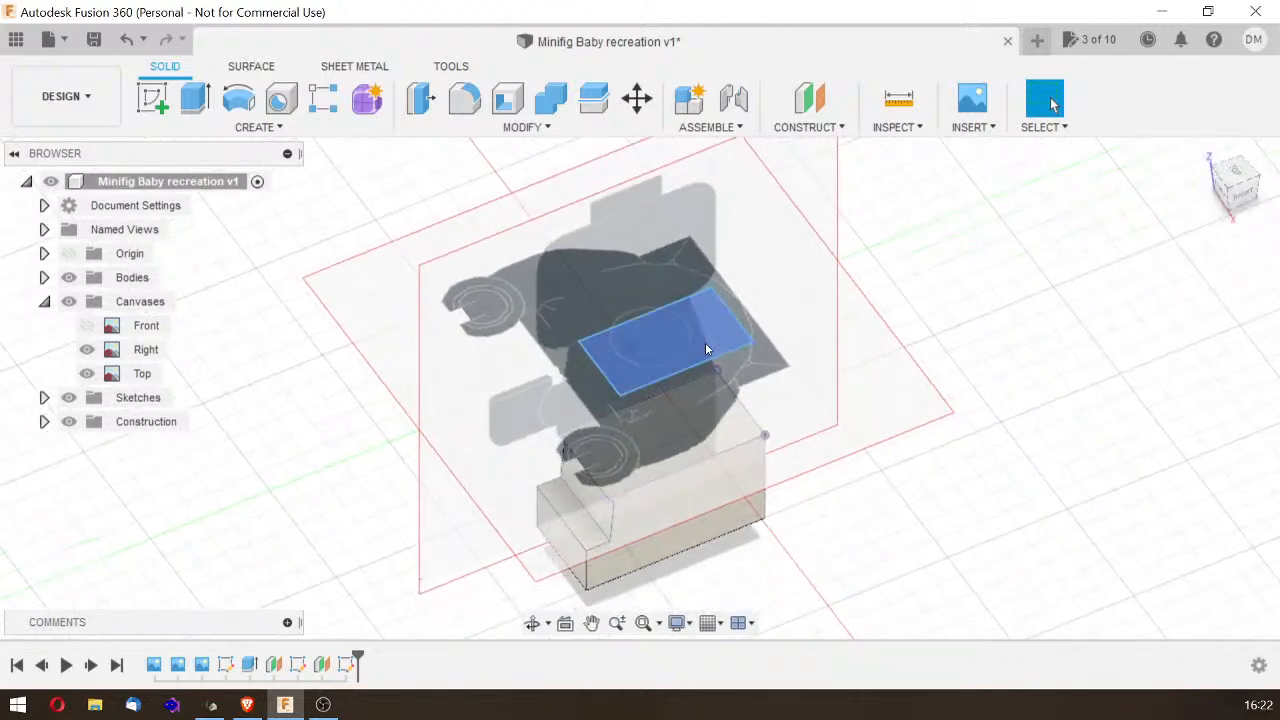
left_click(705, 336)
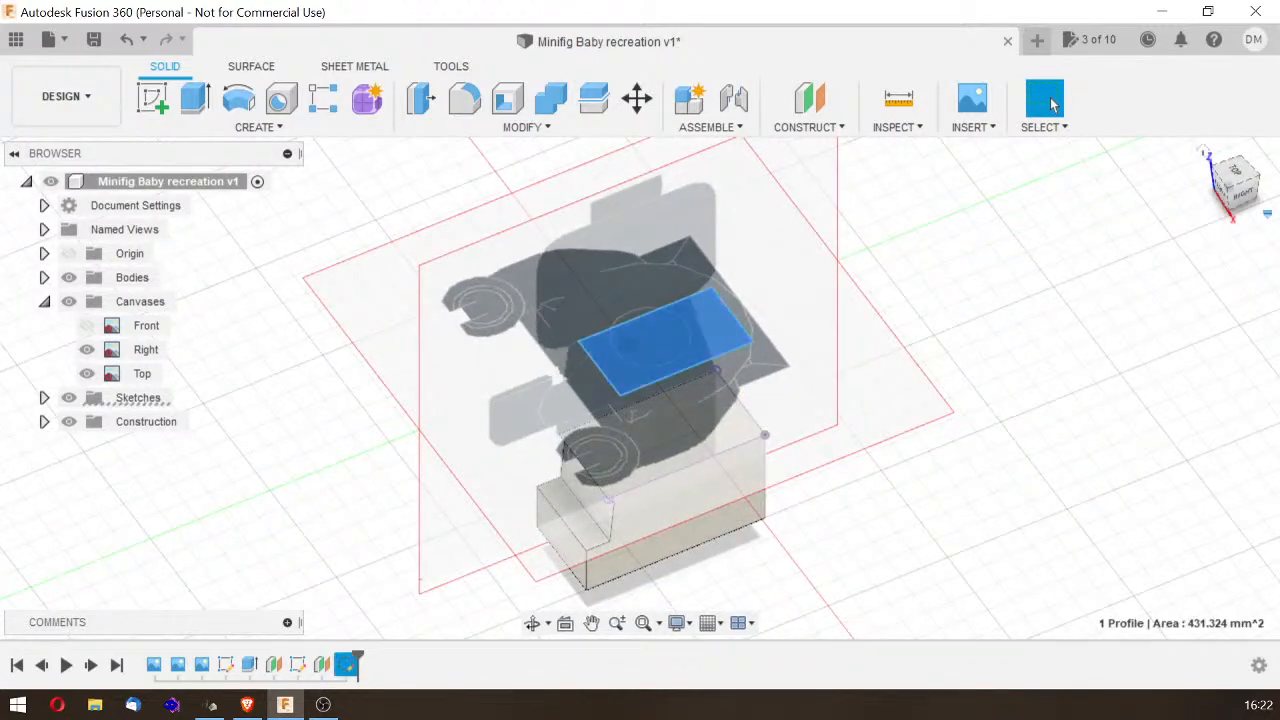
left_click(1256, 196)
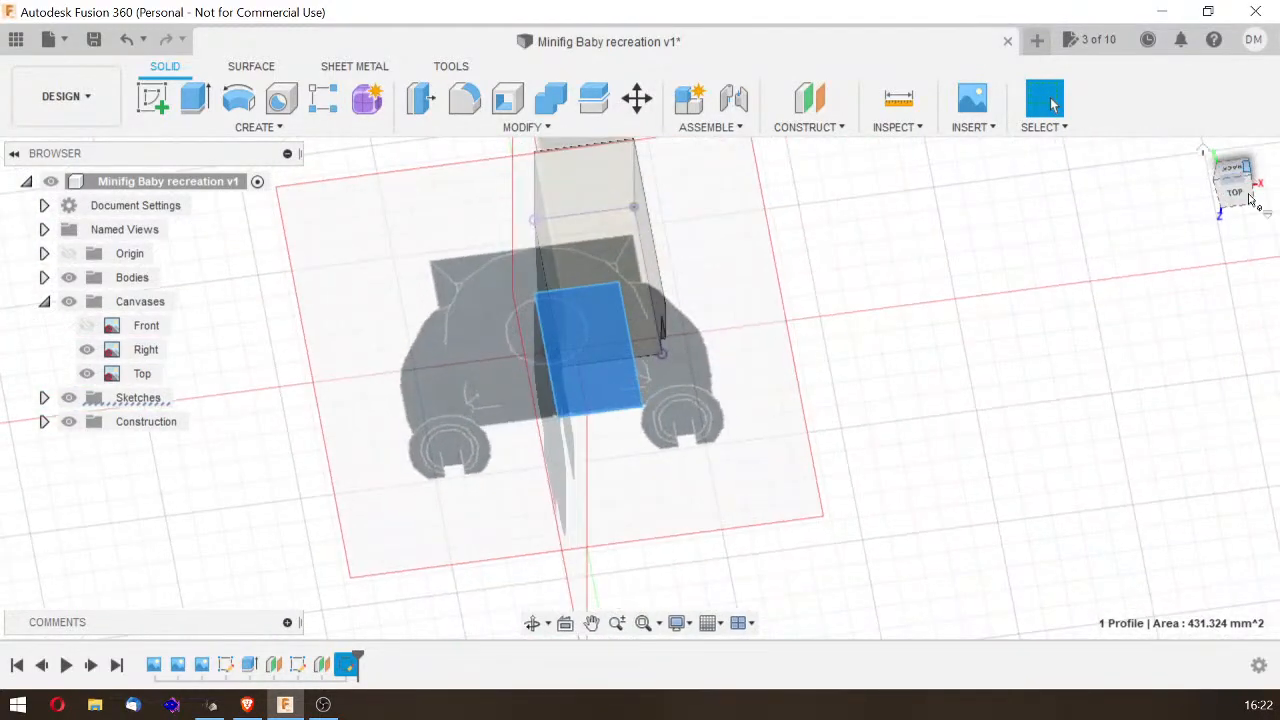
left_click(1234, 188)
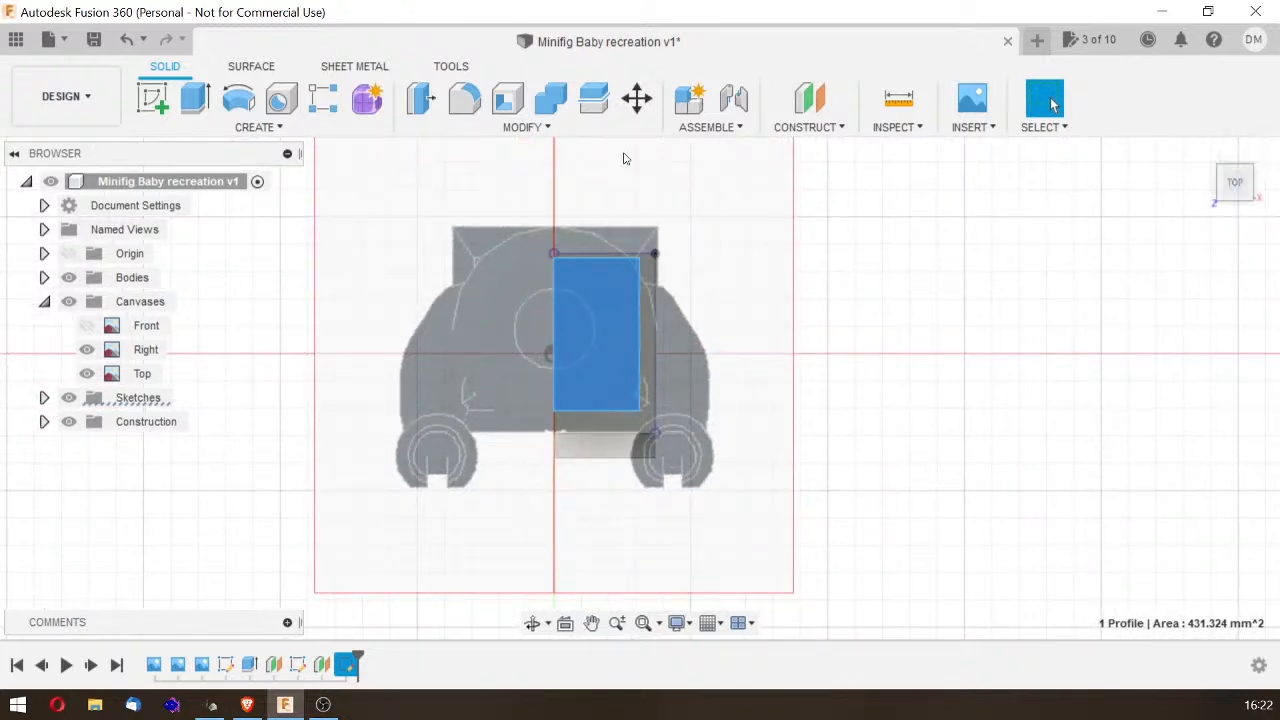
left_click(637, 97)
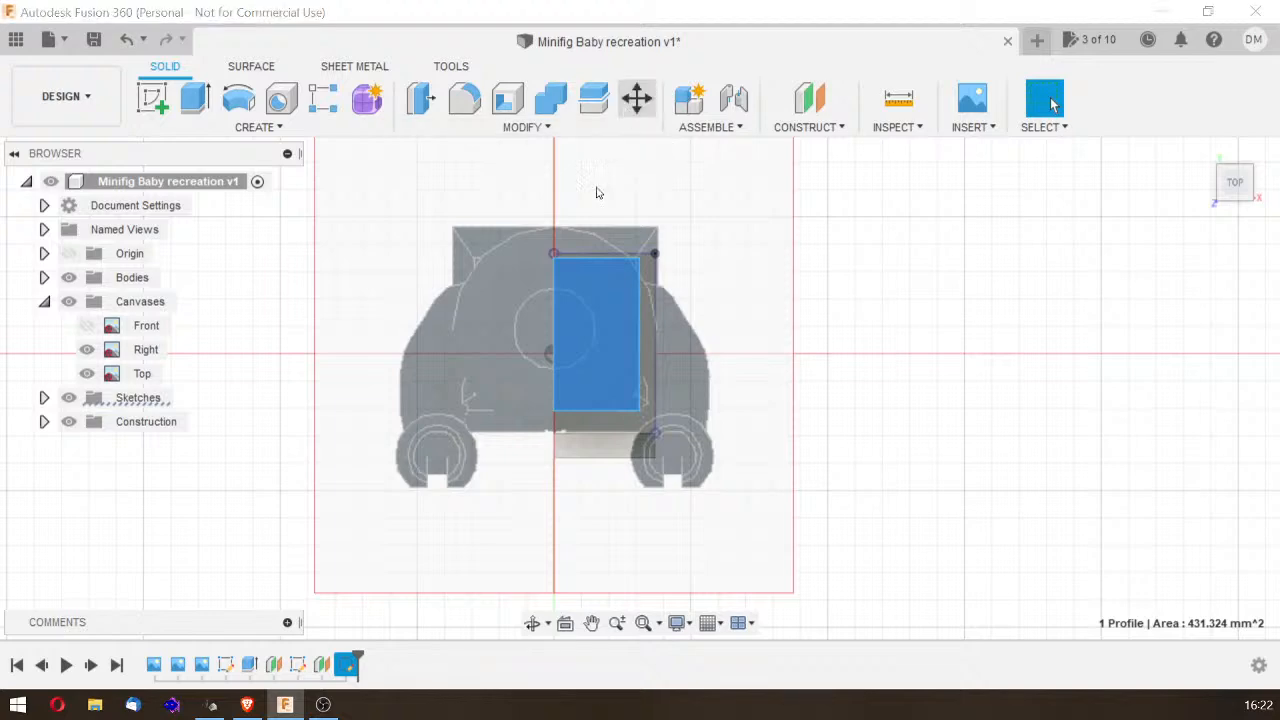
left_click(603, 340)
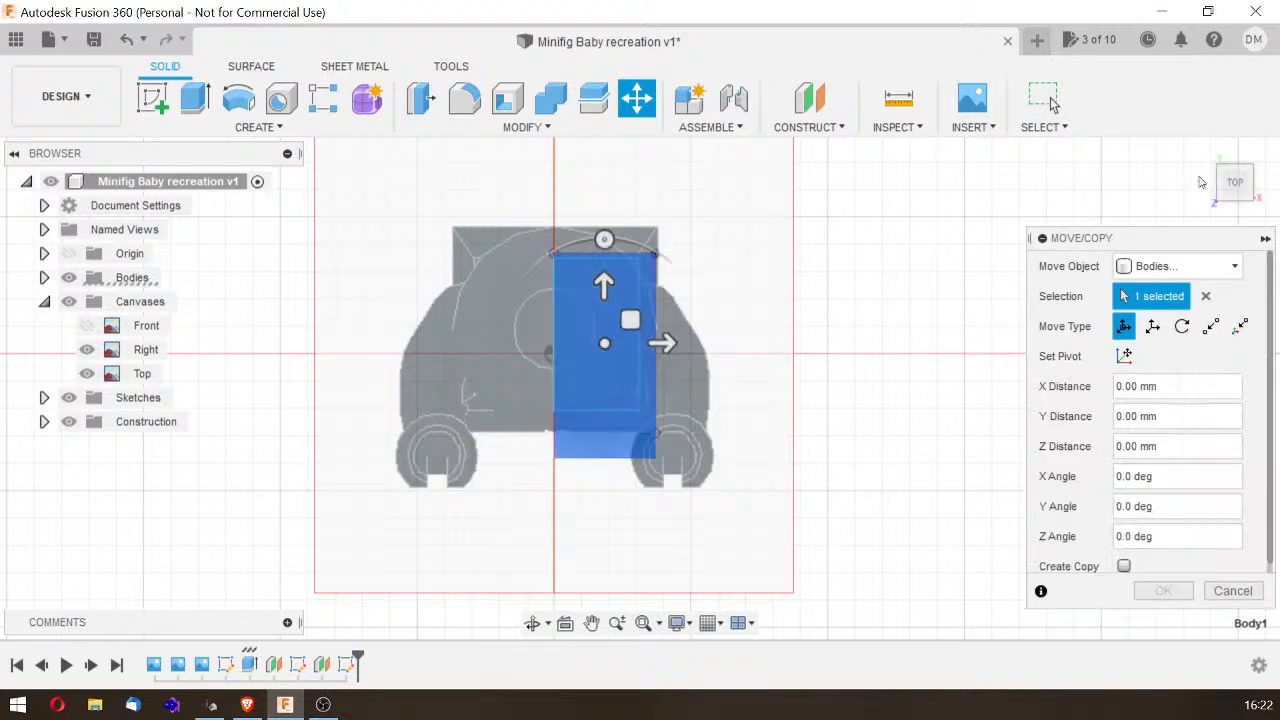
left_click(1202, 267)
left_click(1174, 359)
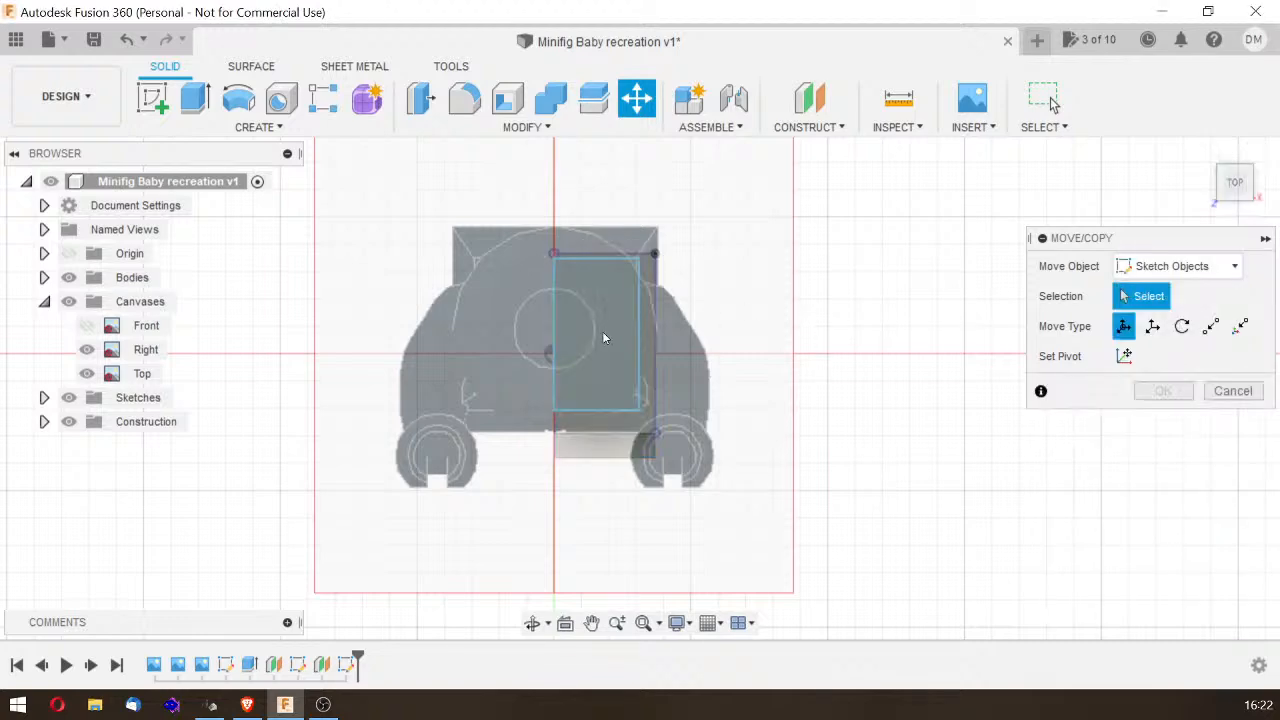
left_click(639, 340)
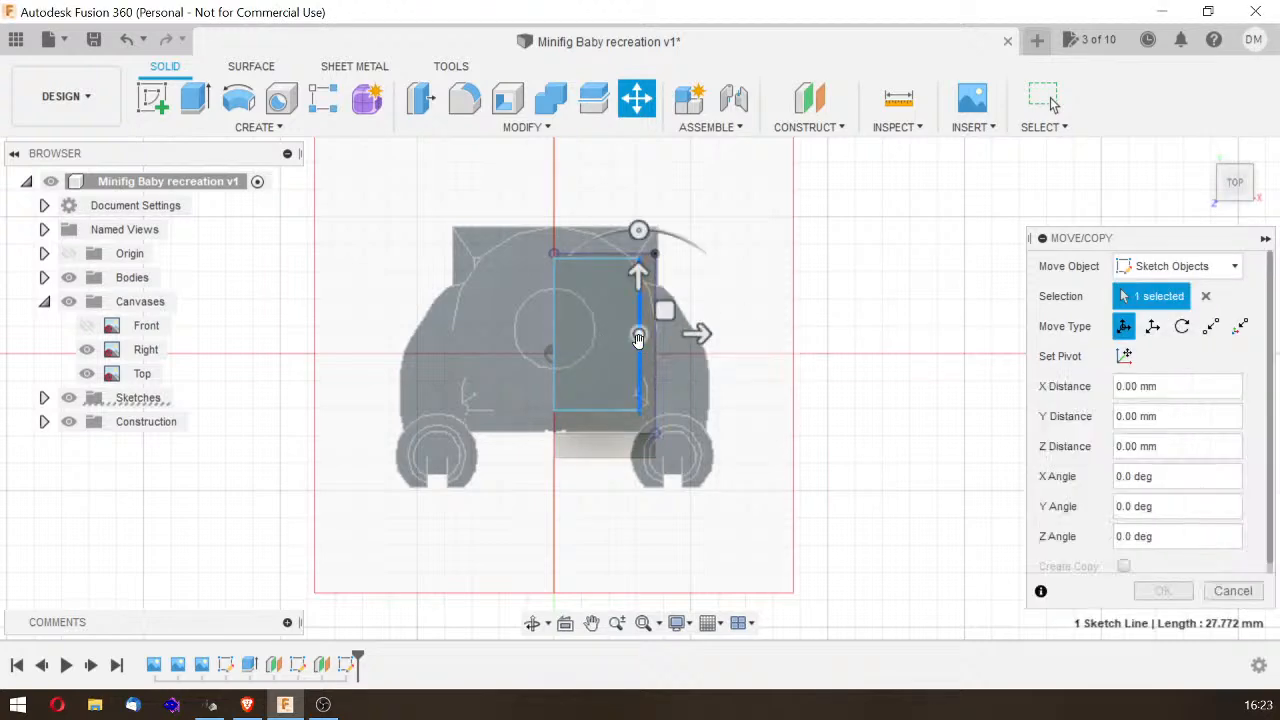
left_click(1224, 149)
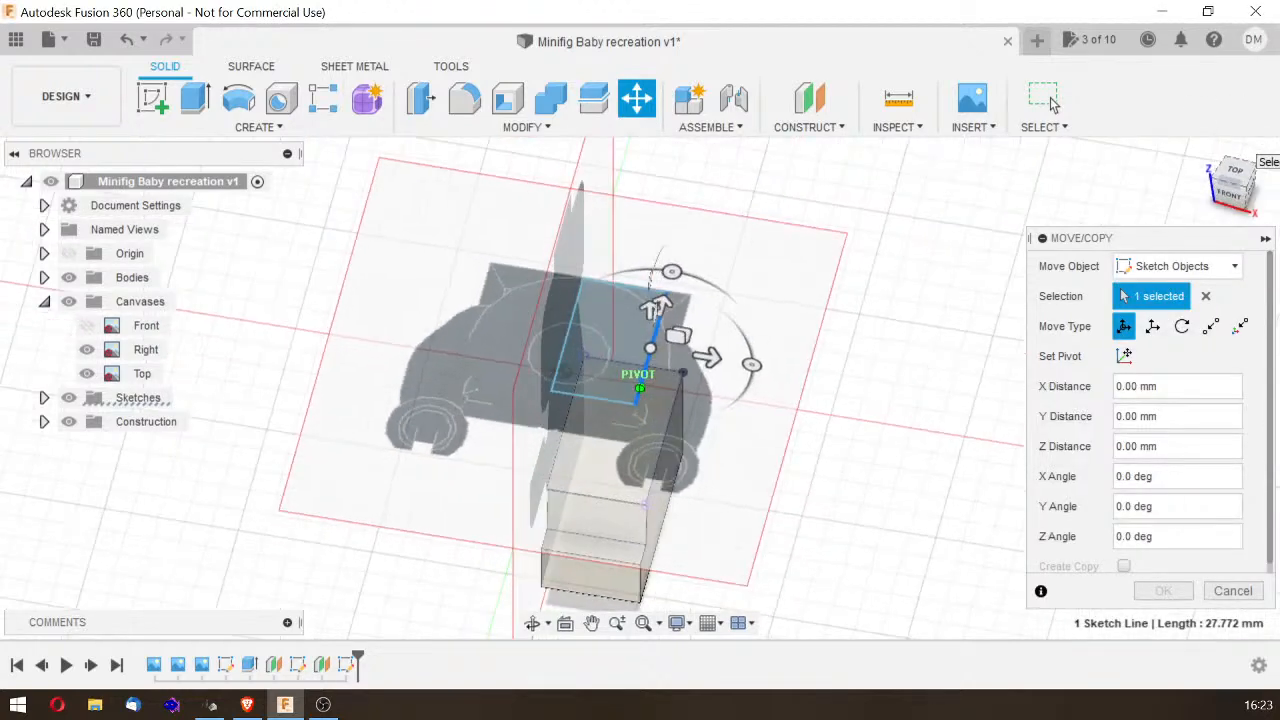
double_click(597, 391)
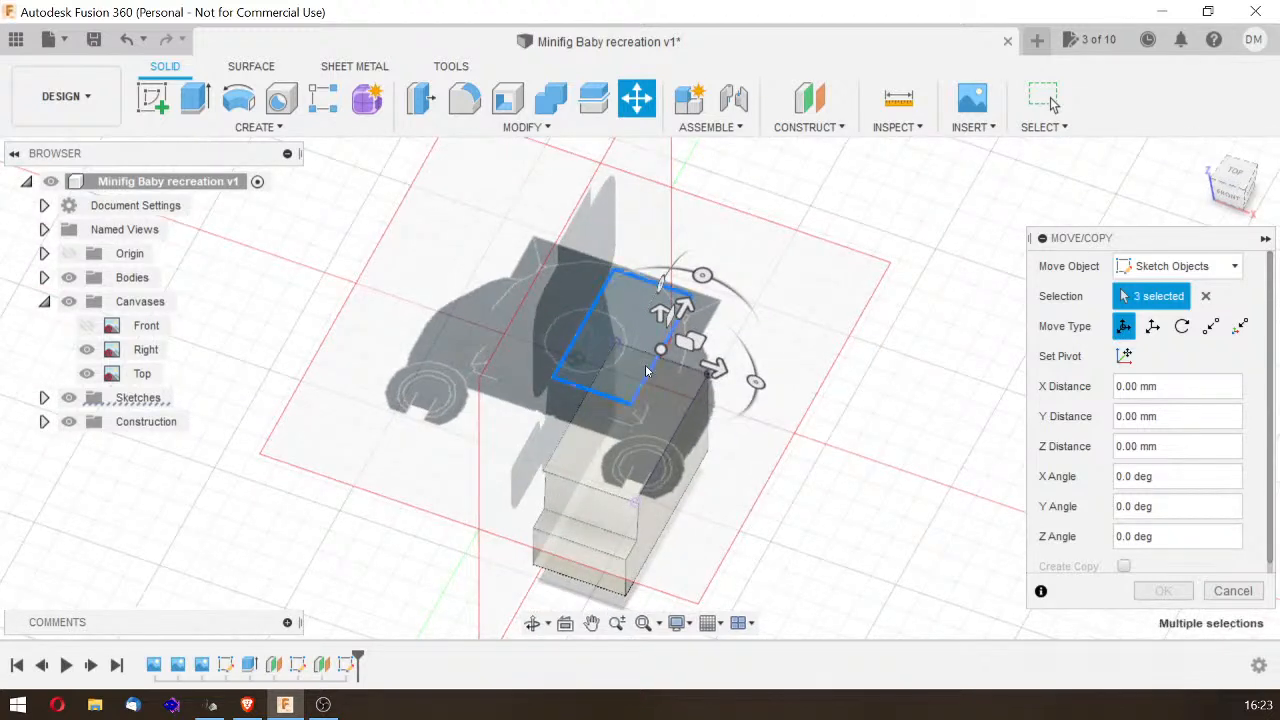
mouse_move(684, 306)
left_mouse_down()
mouse_move(680, 295)
mouse_move(674, 323)
left_mouse_up()
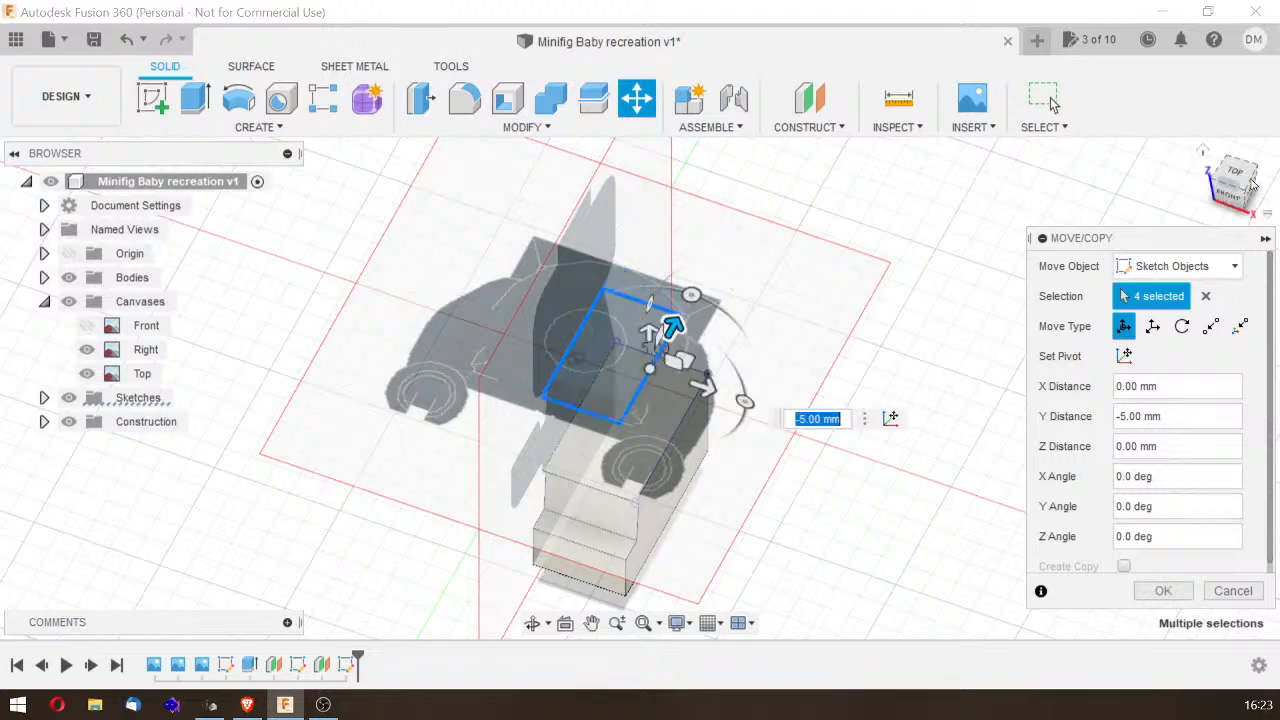
Step: Compare the moved rectangle with the torso in the Right canvas, correct its Y distance to match the torso's front edge, and apply the move
left_click(1236, 176)
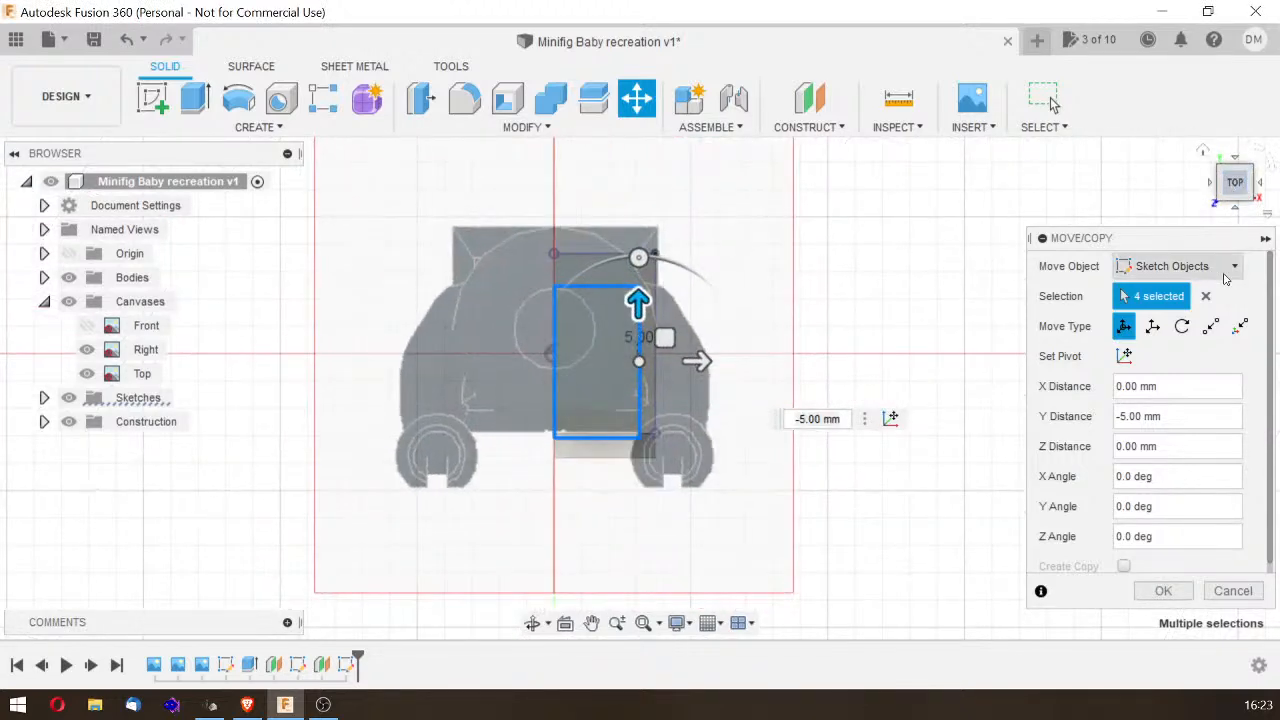
left_click(1259, 180)
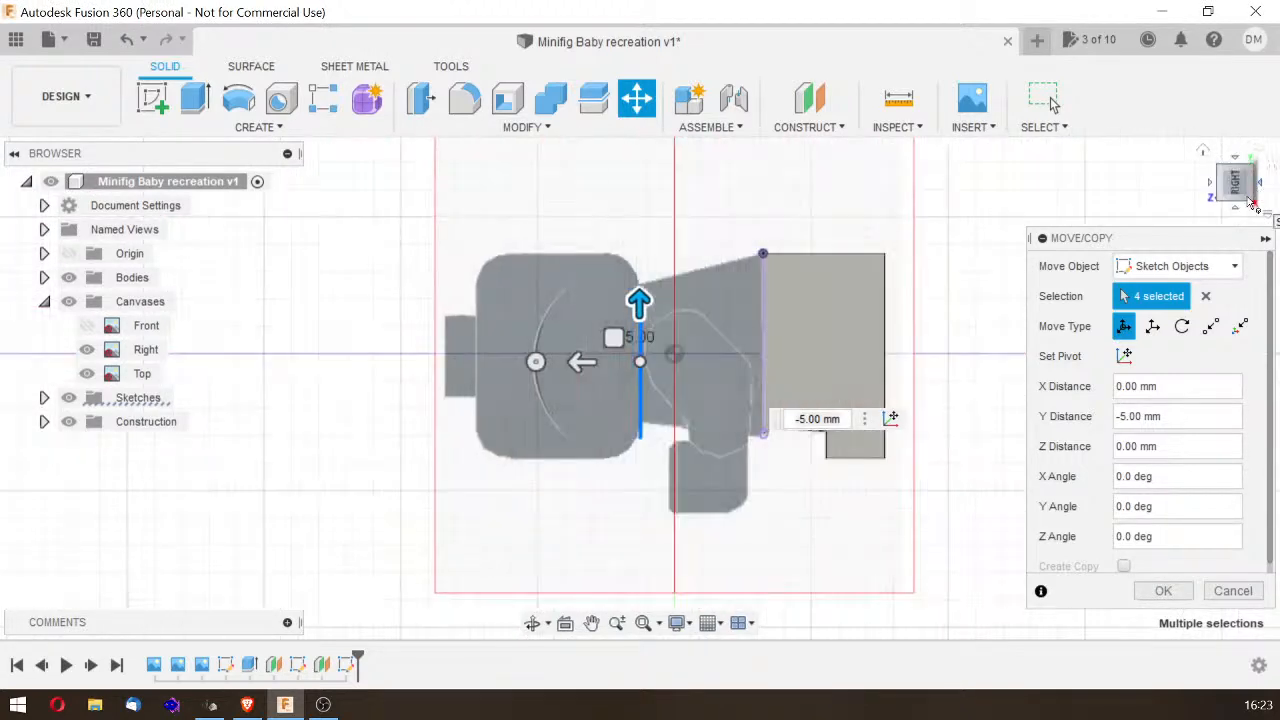
left_click(1263, 154)
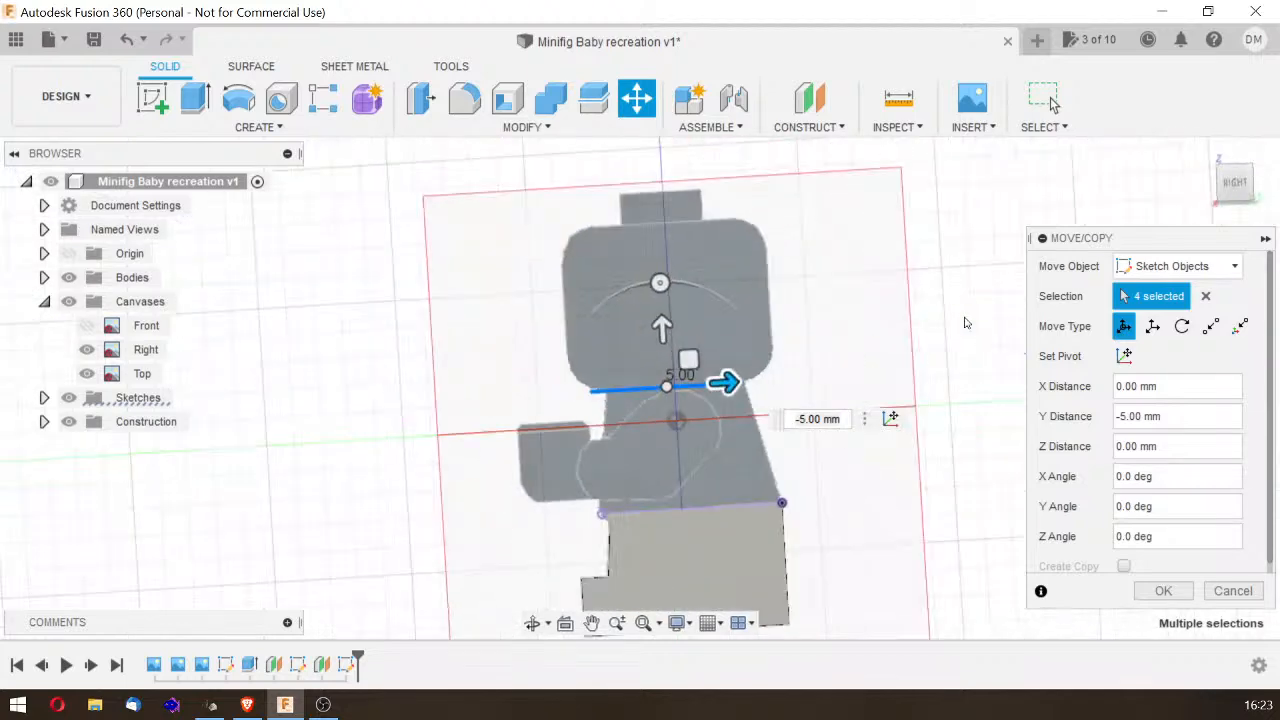
mouse_move(727, 387)
left_mouse_down()
mouse_move(760, 389)
mouse_move(729, 388)
left_mouse_up()
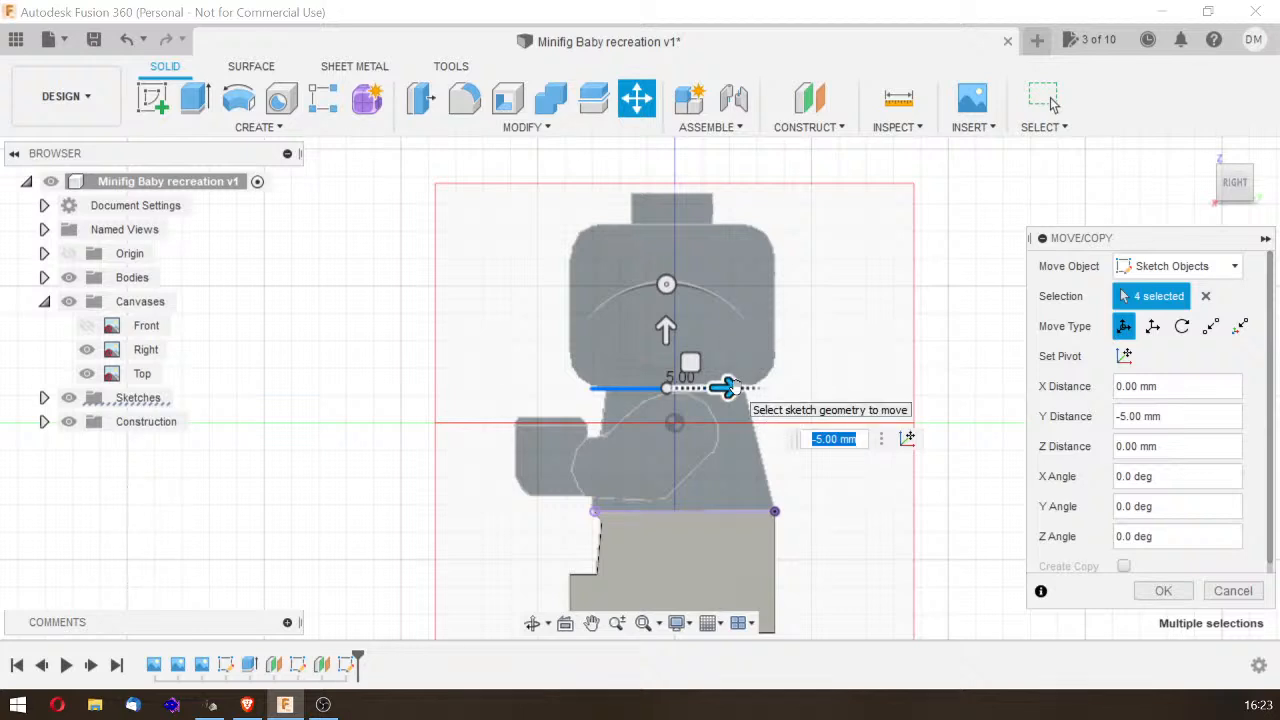
key("BackSpace")
key("Return")
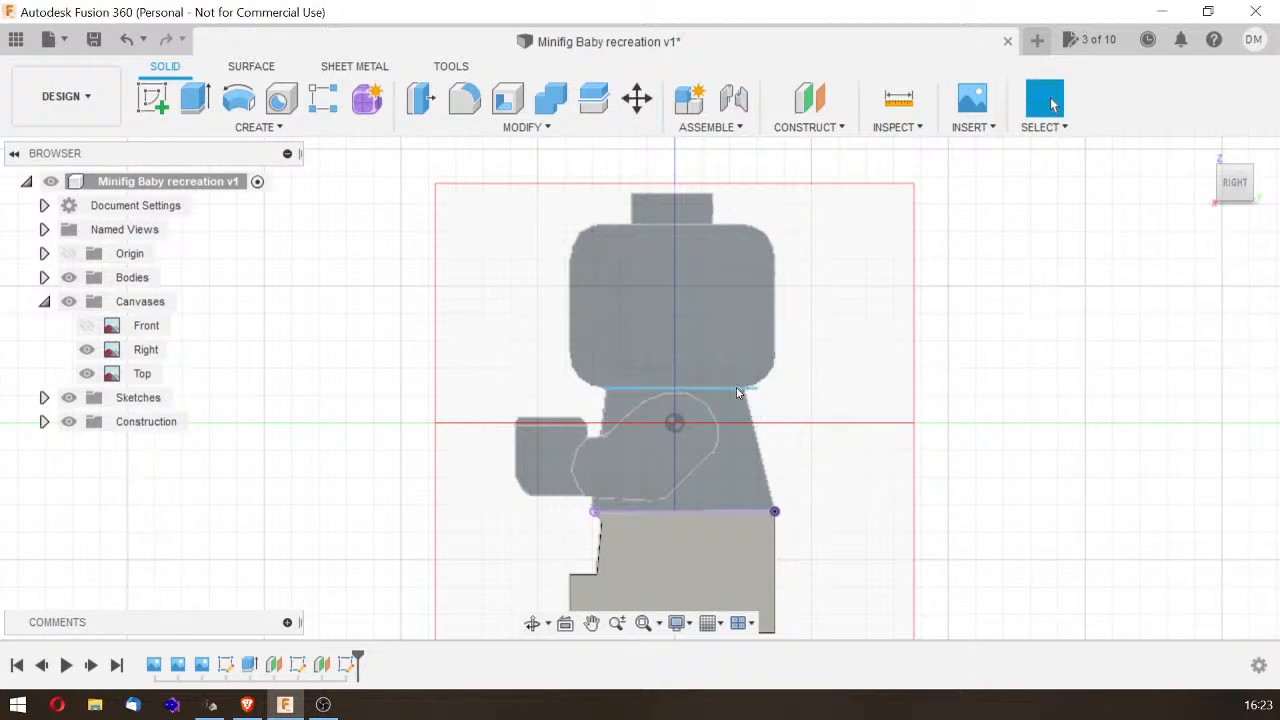
Step: Reopen the torso rectangle's sketch and draw a line about 15.5 mm long across it, just inside its rear edge
left_click(731, 389)
left_click_drag(1234, 186, 1248, 345)
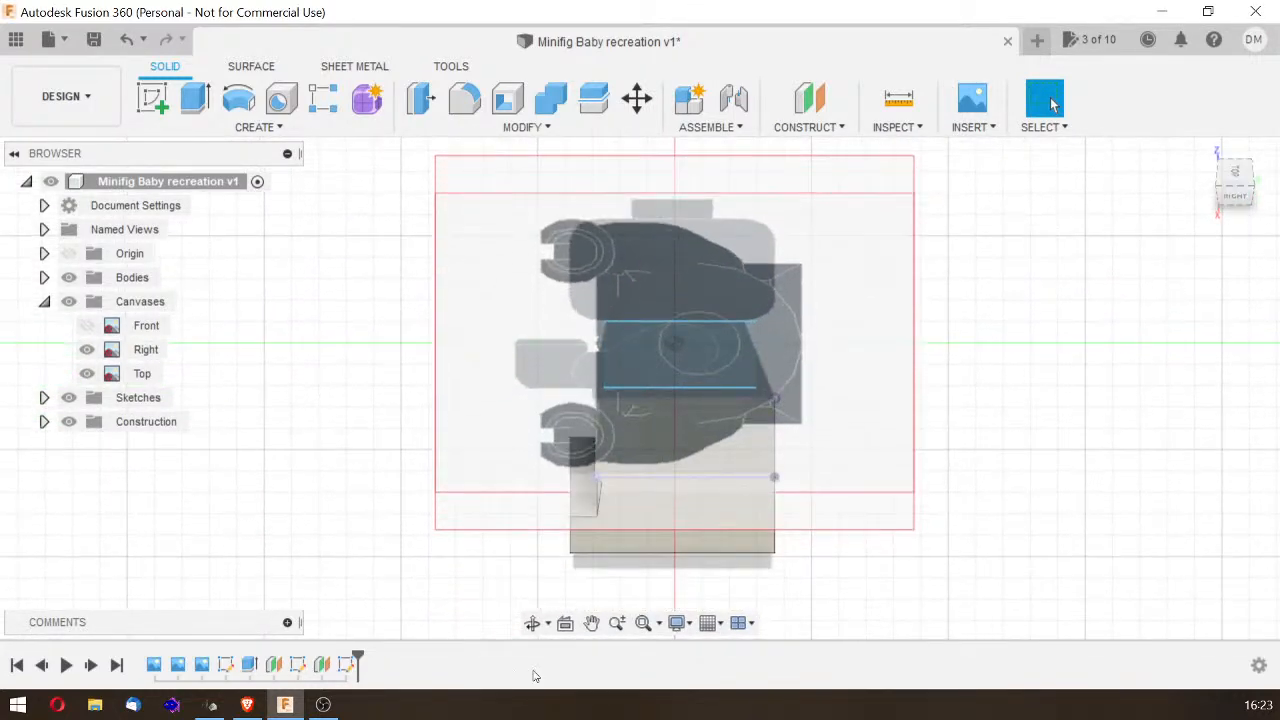
double_click(345, 667)
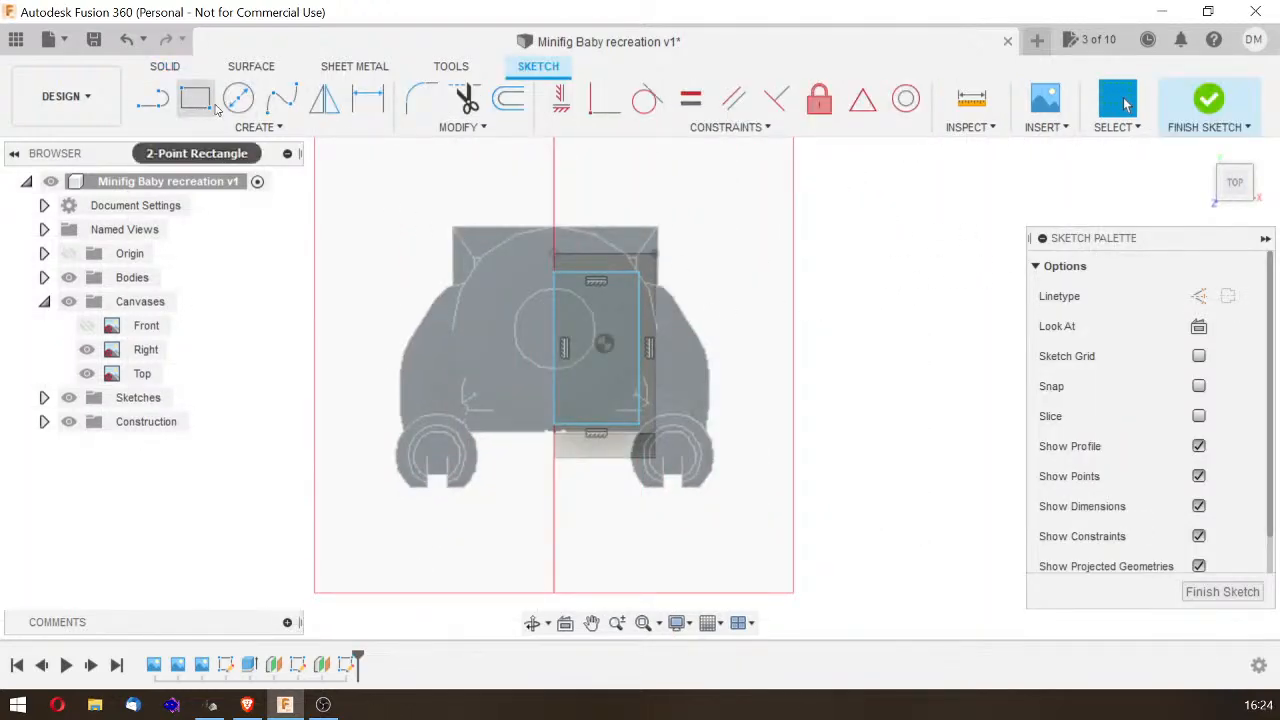
left_click(152, 98)
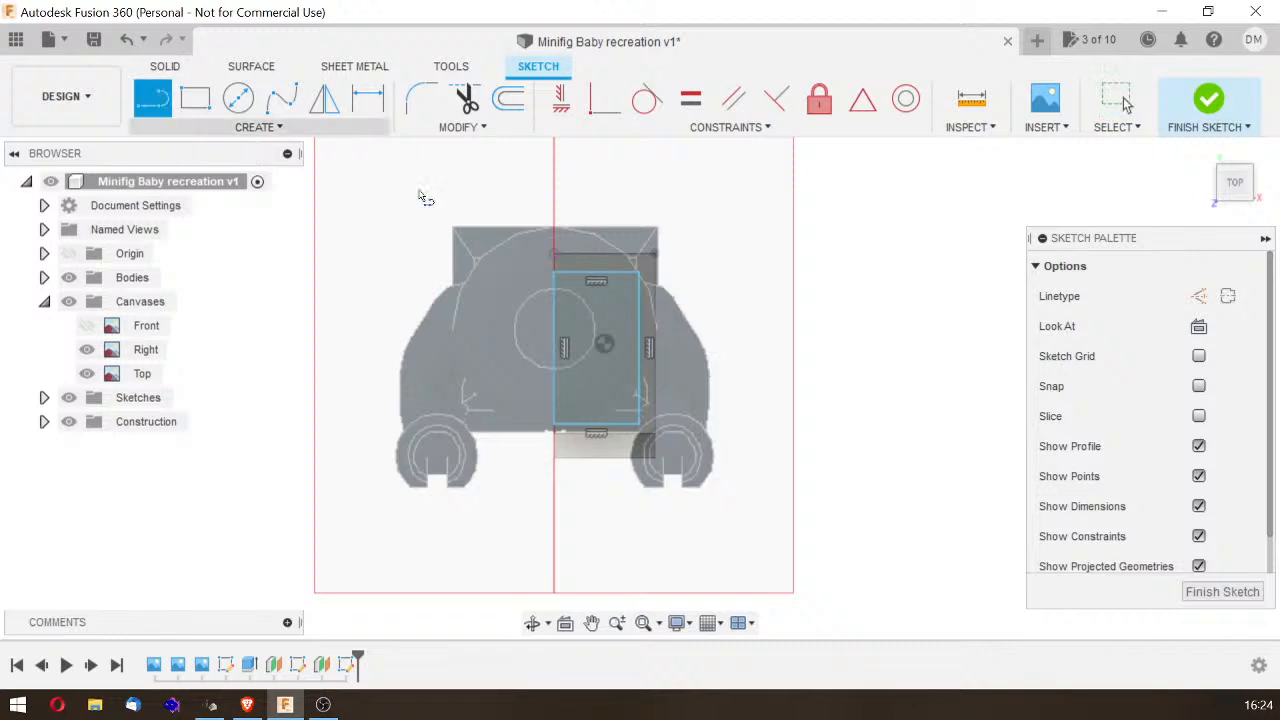
left_click(641, 290)
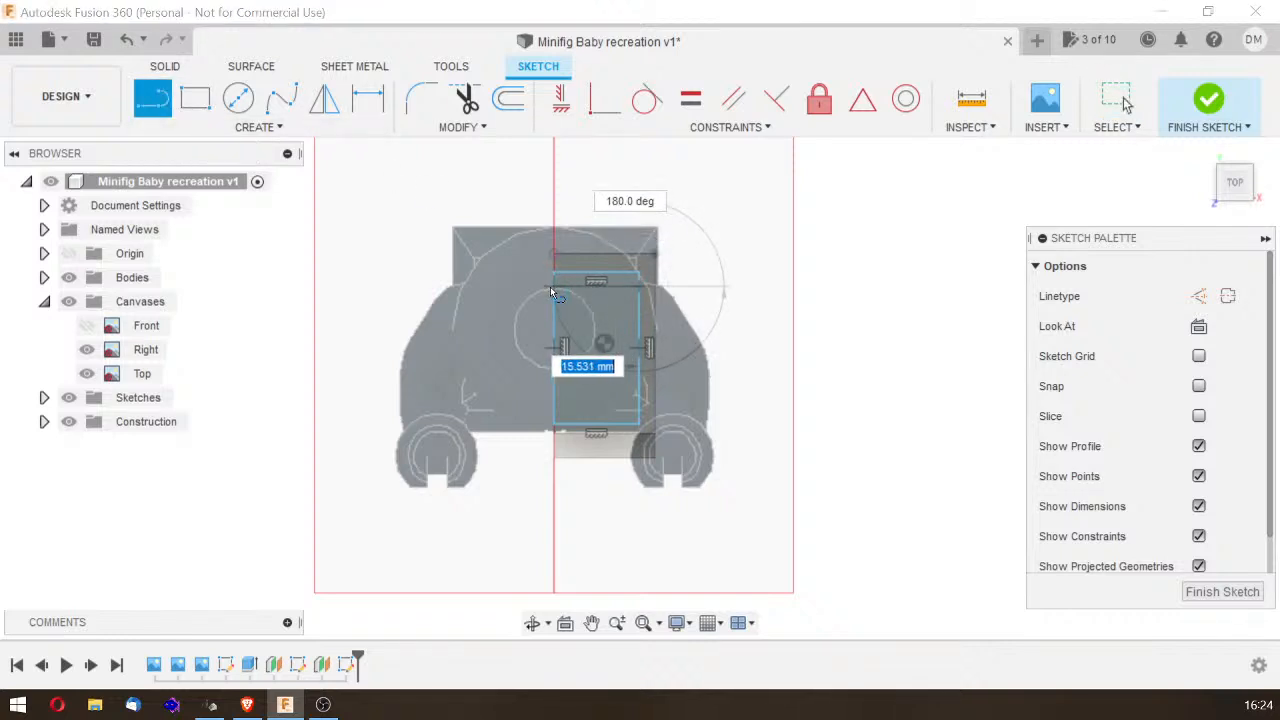
Step: Trim away the part of the rectangle behind the new line and finish the sketch
left_click(465, 98)
left_click(628, 279)
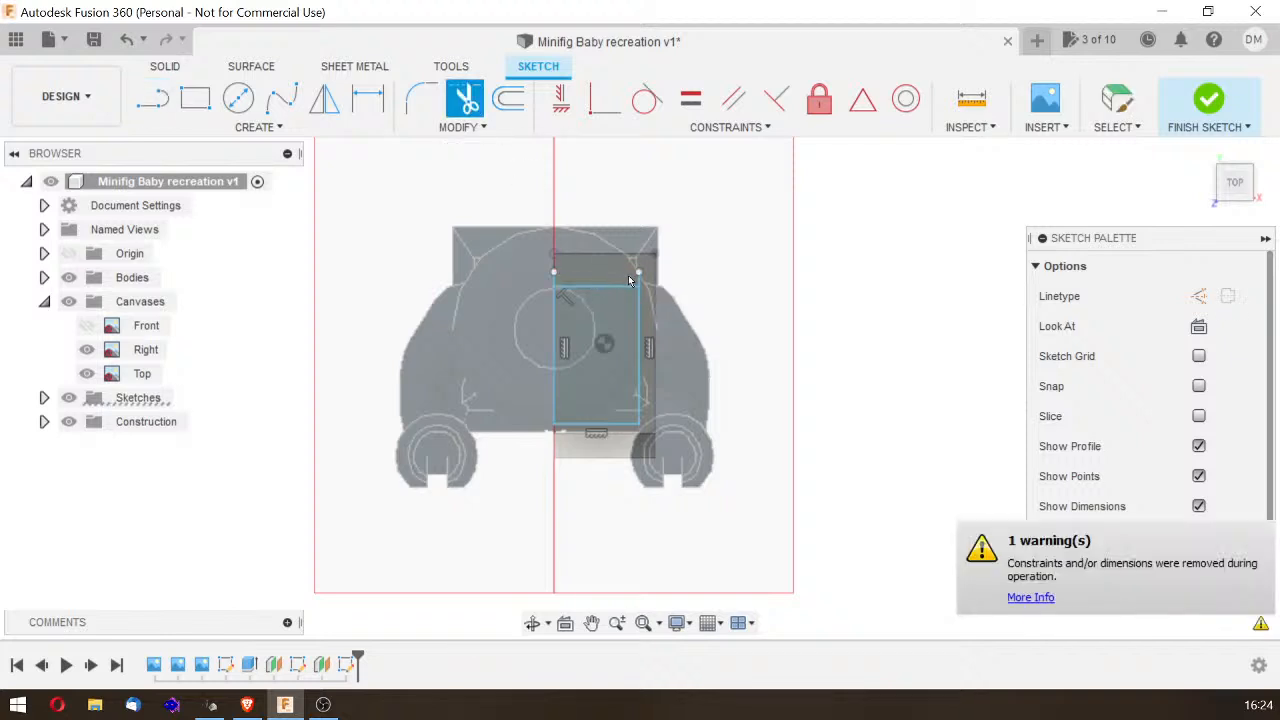
left_click(641, 286)
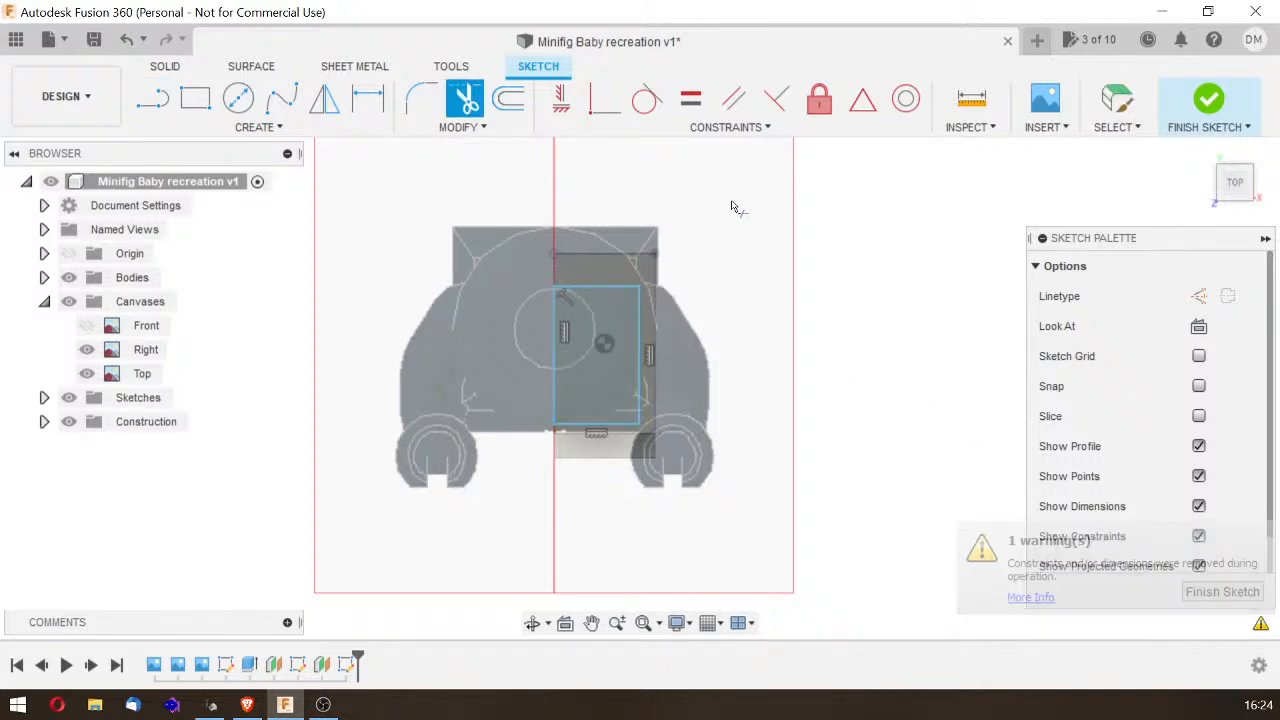
left_click(1209, 97)
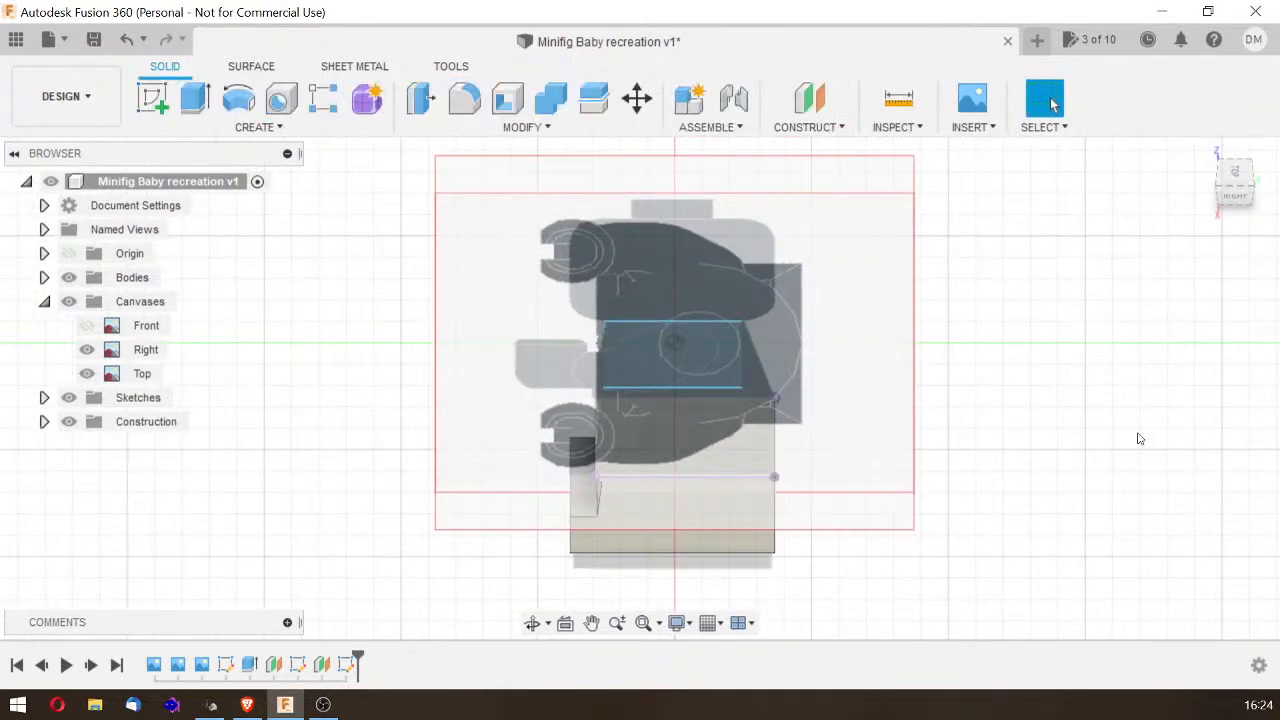
Step: Examine the shortened torso rectangle above the leg body from angled and front views
mouse_move(1238, 174)
left_mouse_down()
mouse_move(1277, 139)
mouse_move(1267, 144)
left_mouse_up()
left_click_drag(1051, 104, 1051, 104)
middle_click_drag(1051, 104, 1051, 104, "shift")
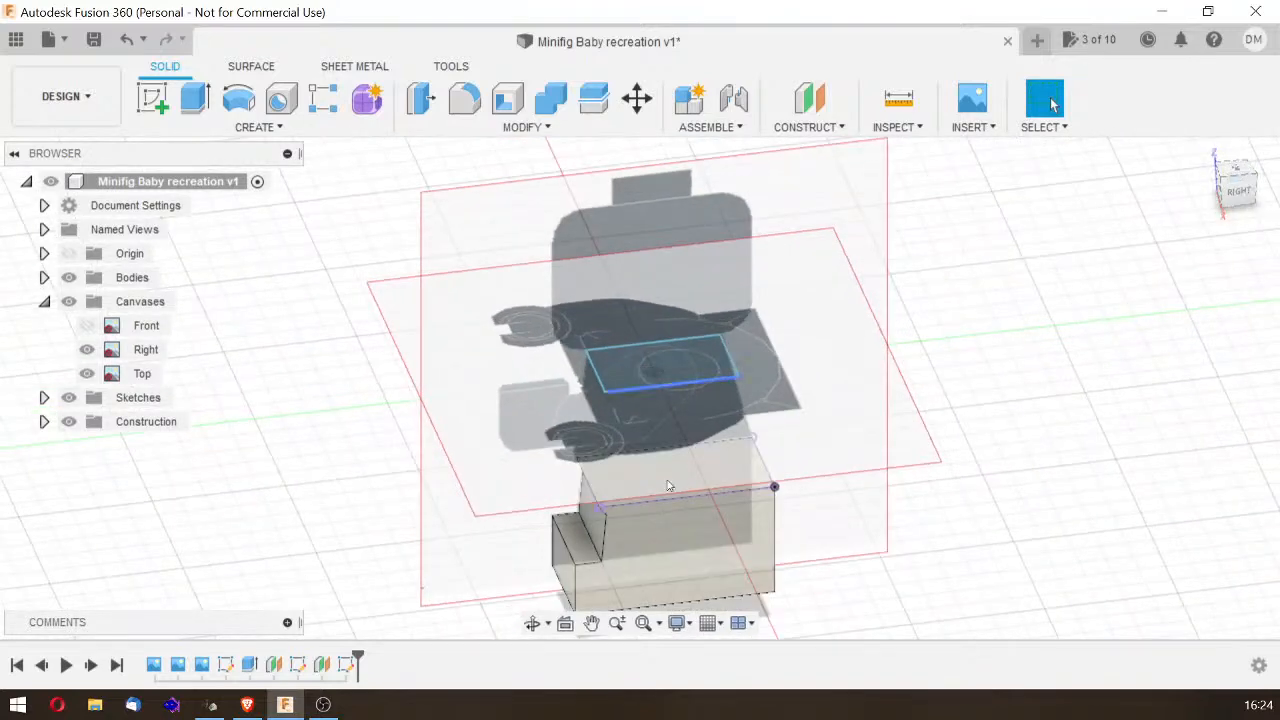
left_click(698, 372)
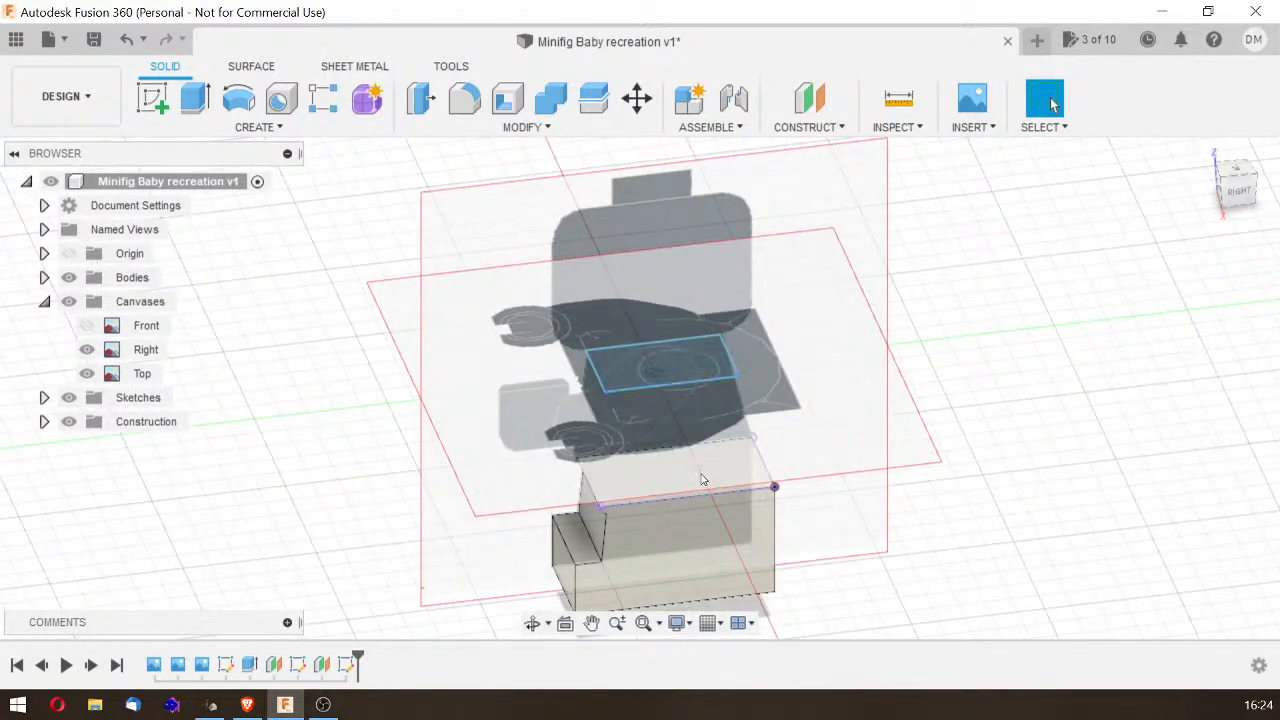
mouse_move(698, 477)
middle_mouse_down("shift")
mouse_move(668, 478)
mouse_move(636, 166)
middle_mouse_up("shift")
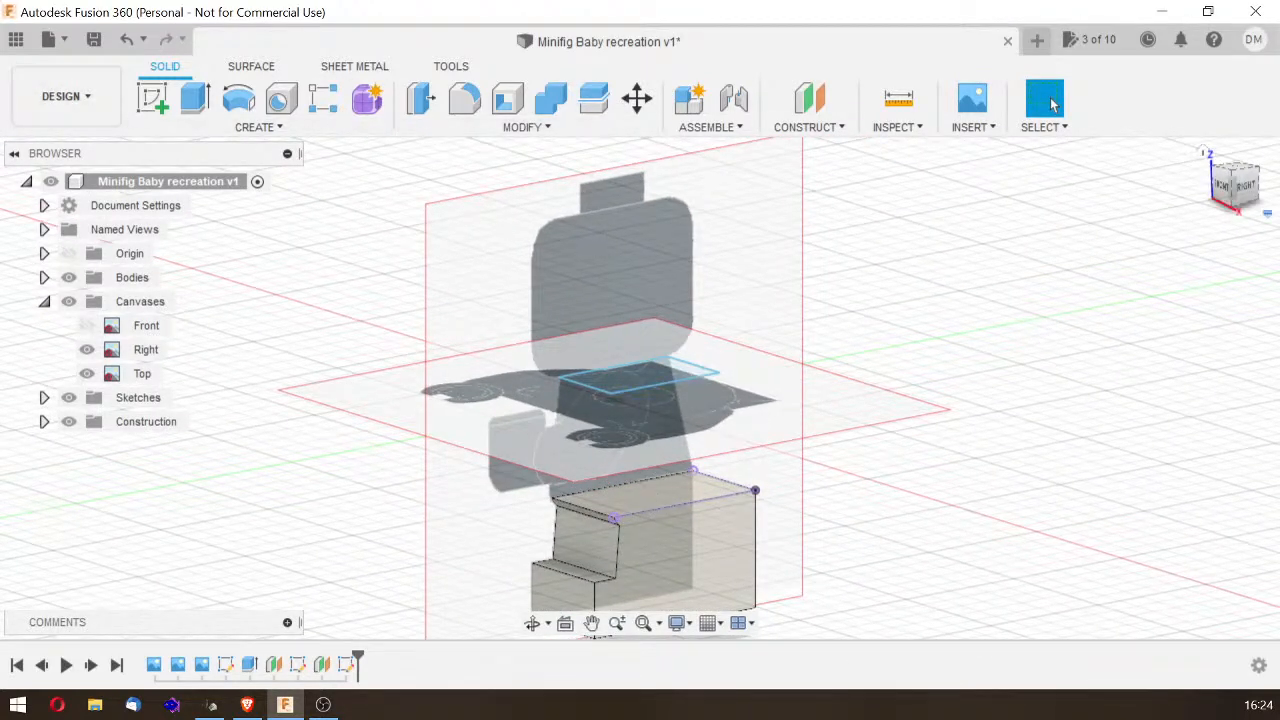
left_click(1225, 192)
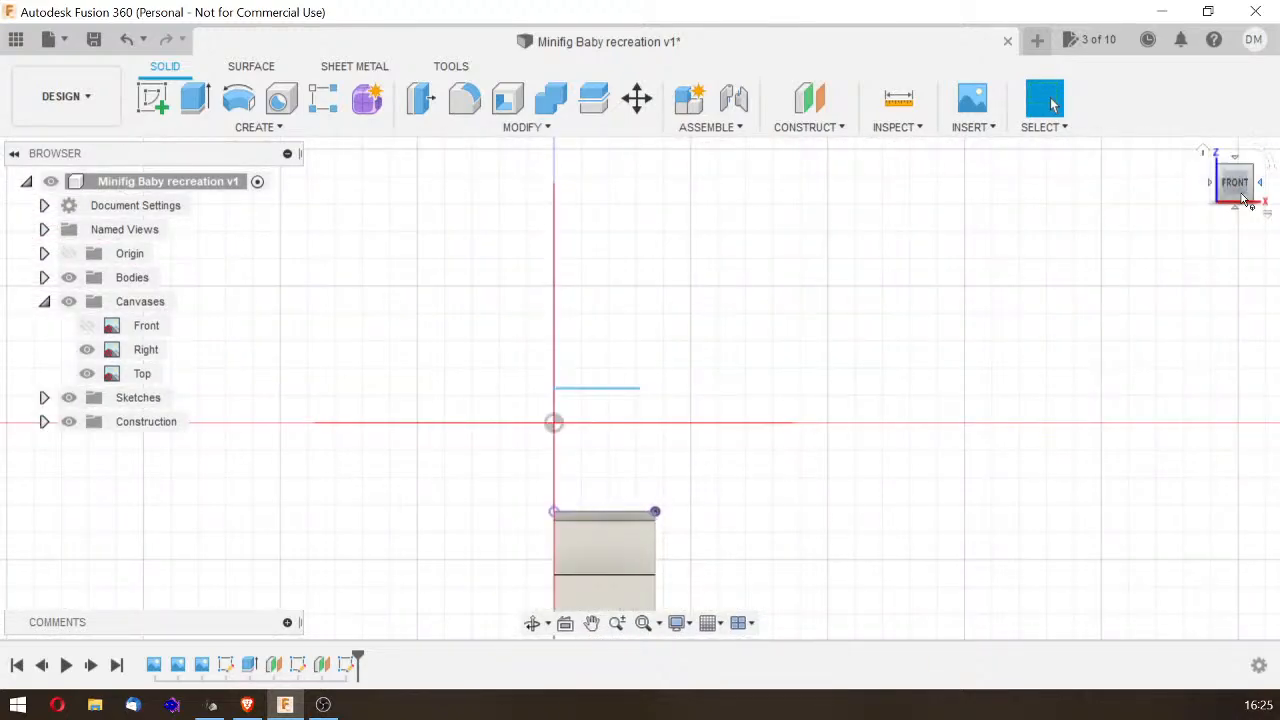
left_click(1245, 202)
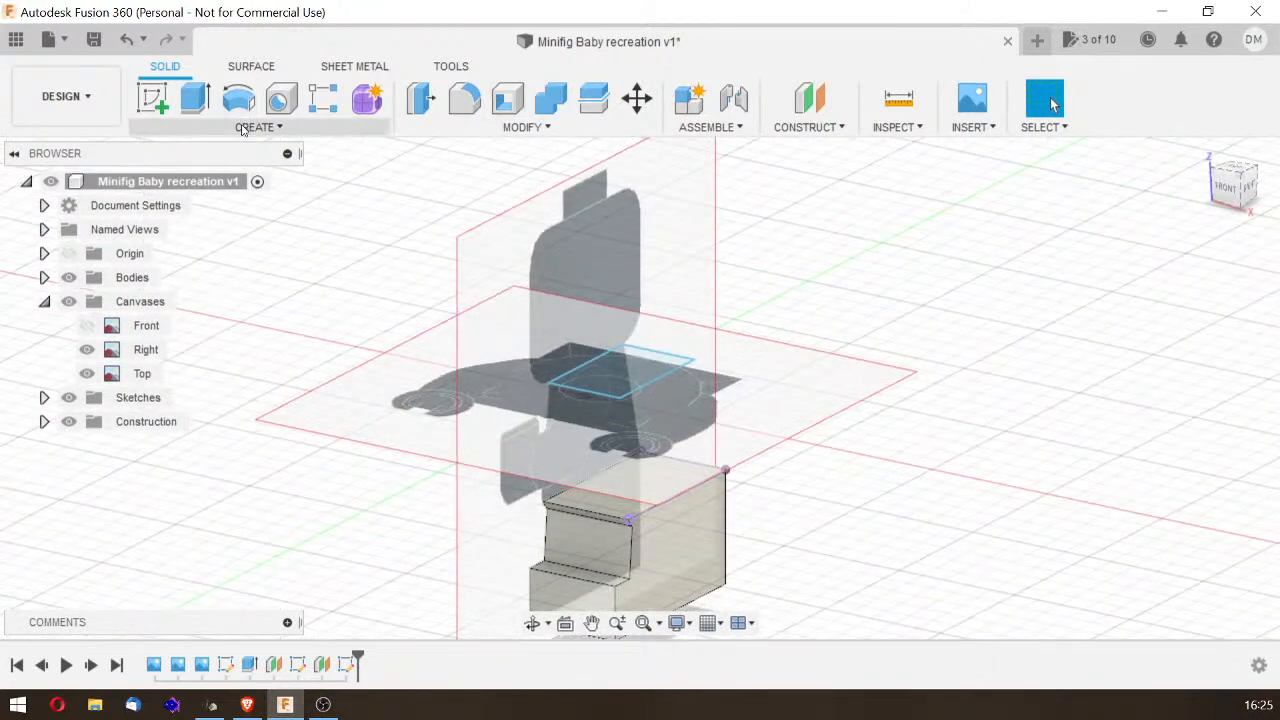
Step: Loft from the leg body's upper face to the torso rectangle and hide all the canvases
left_click(242, 128)
left_click(213, 58)
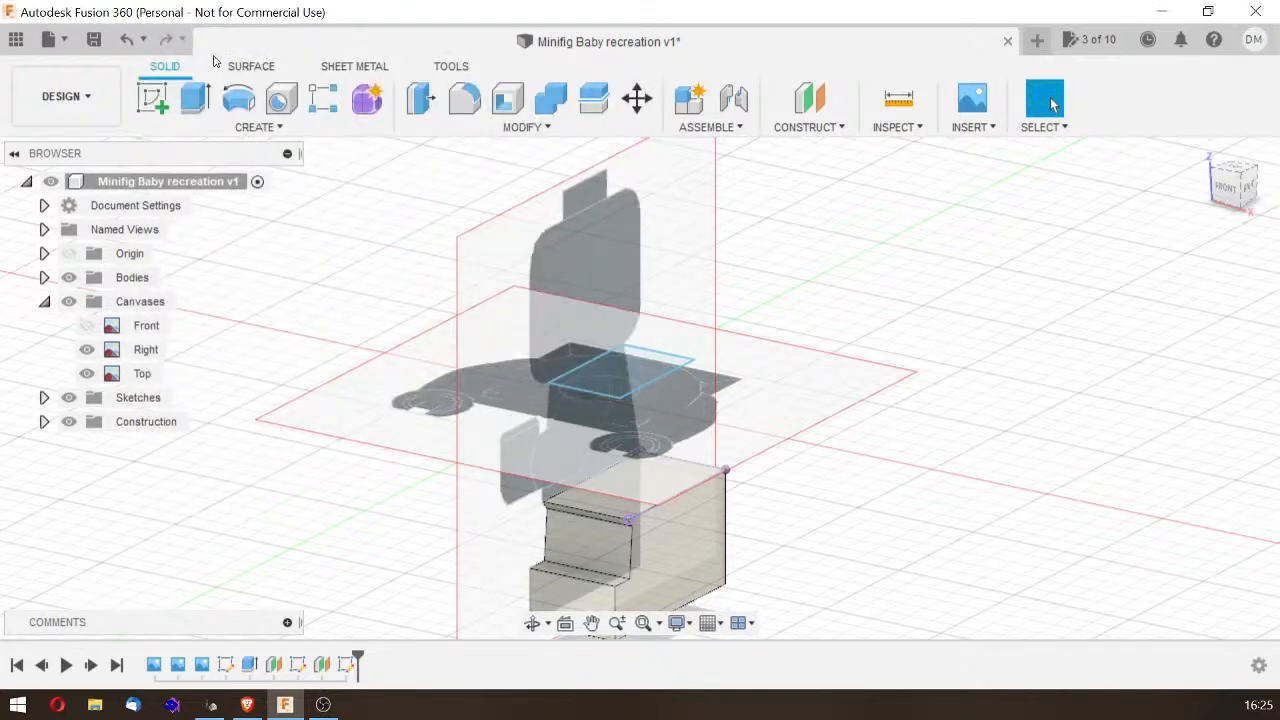
left_click(620, 511)
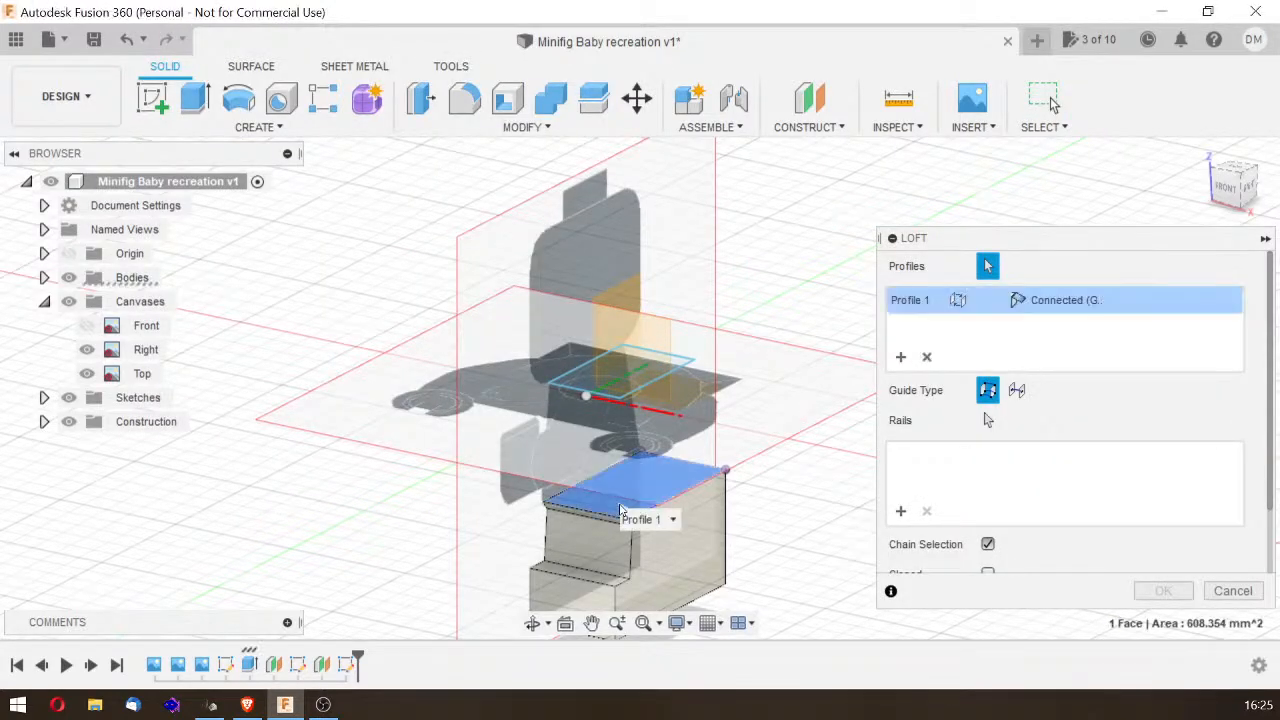
left_click(585, 382)
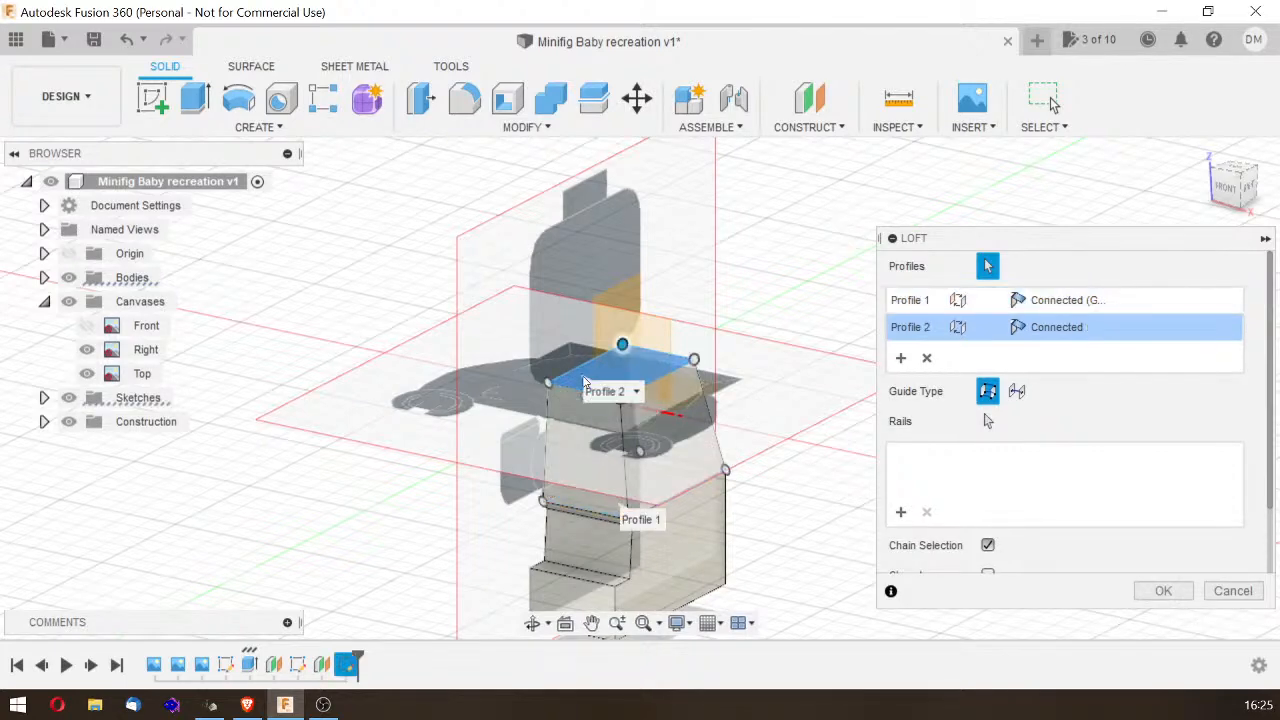
left_click(1244, 195)
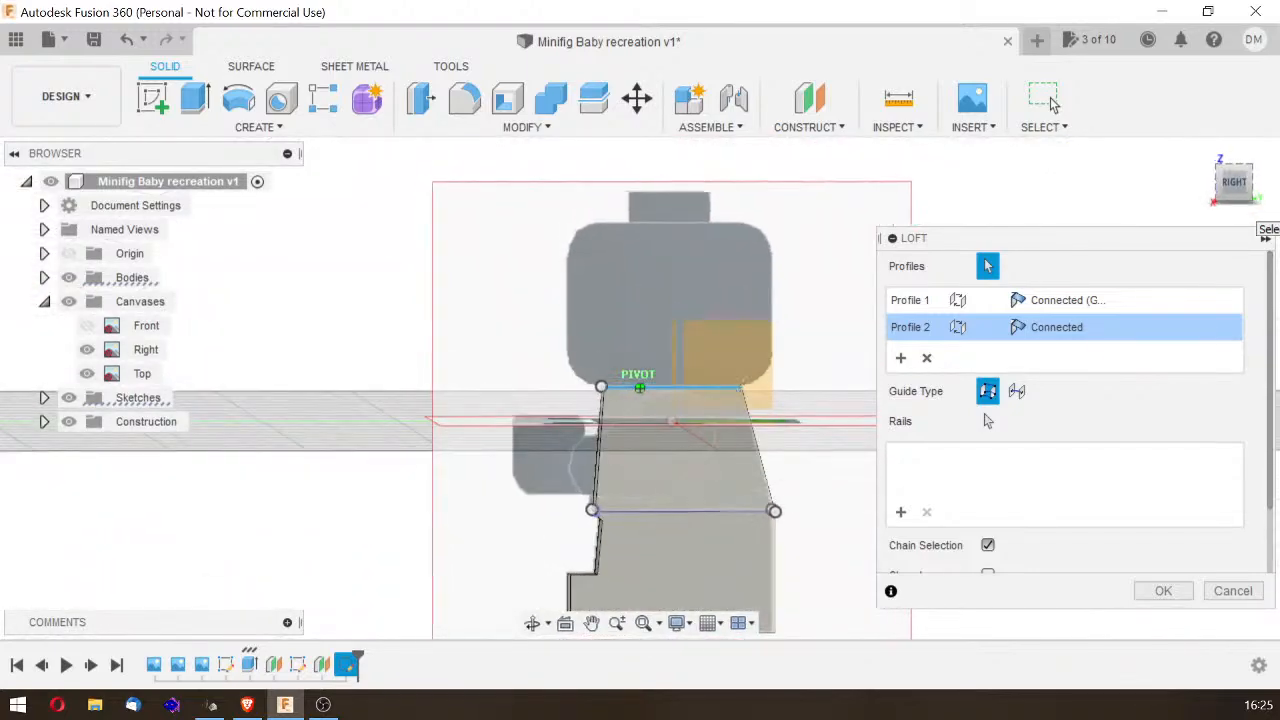
mouse_move(1244, 195)
left_mouse_down()
mouse_move(1245, 207)
mouse_move(1222, 197)
mouse_move(1271, 212)
left_mouse_up()
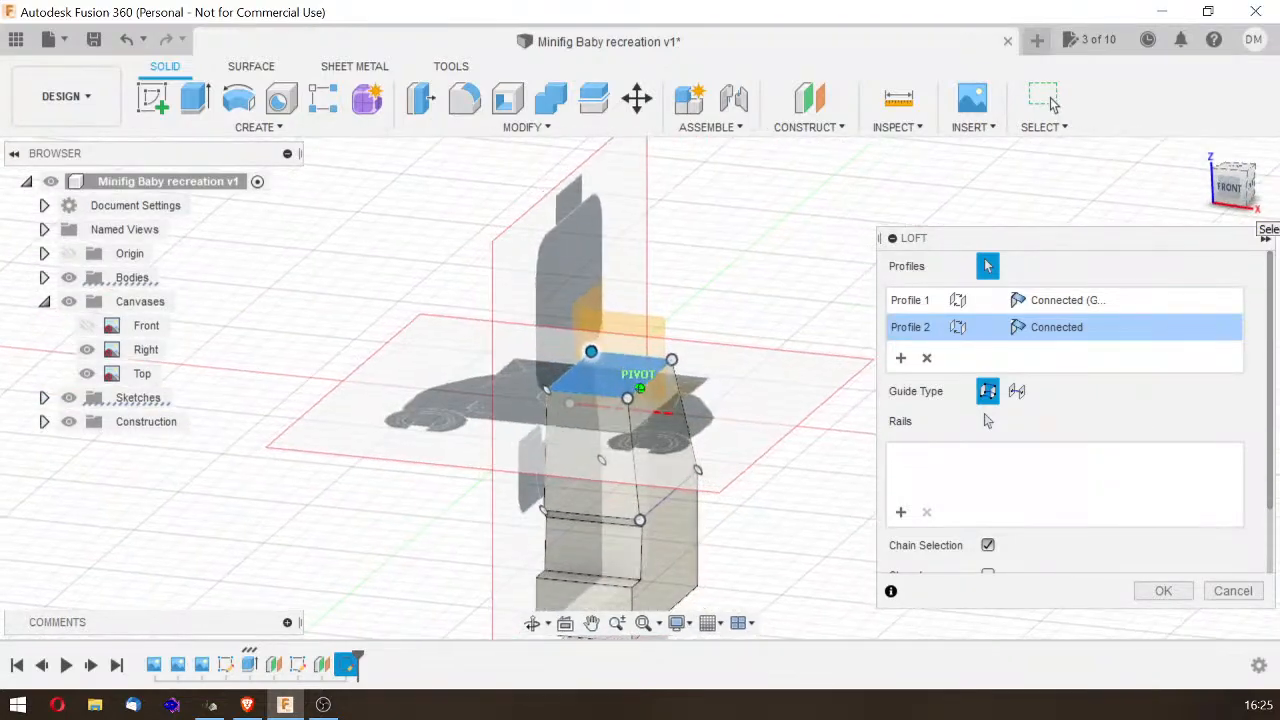
left_click(1158, 591)
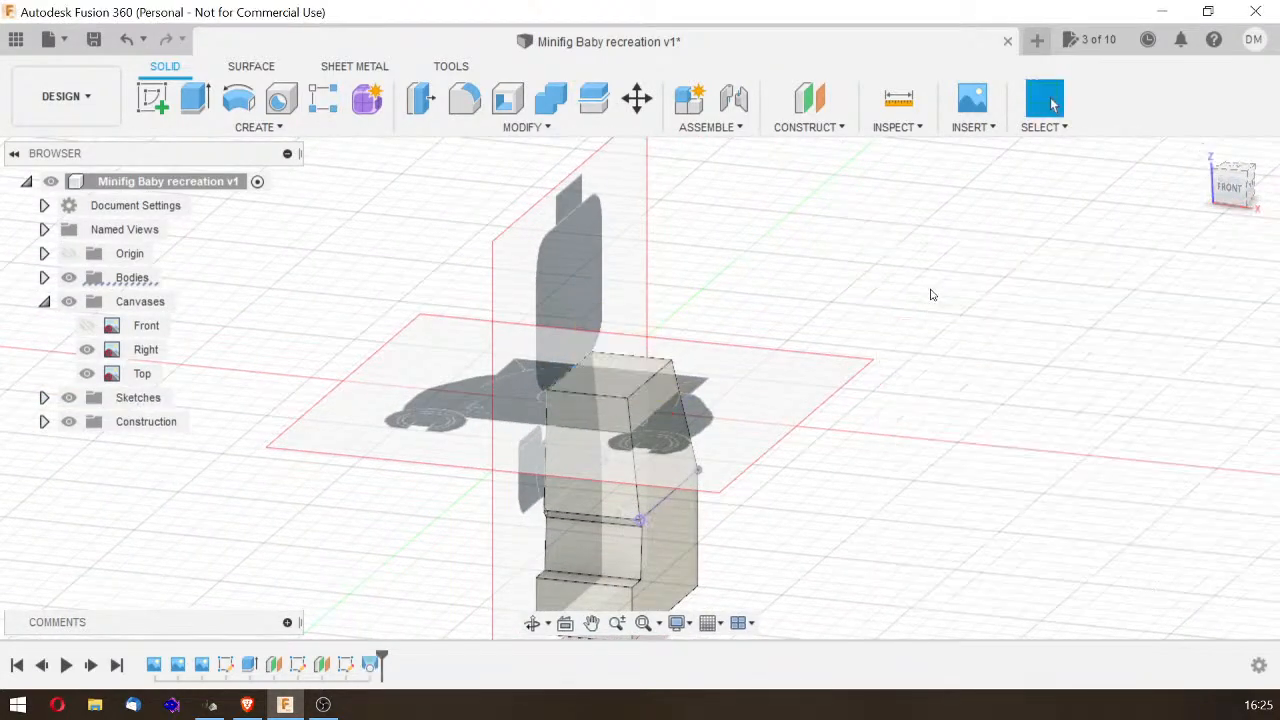
left_click(68, 301)
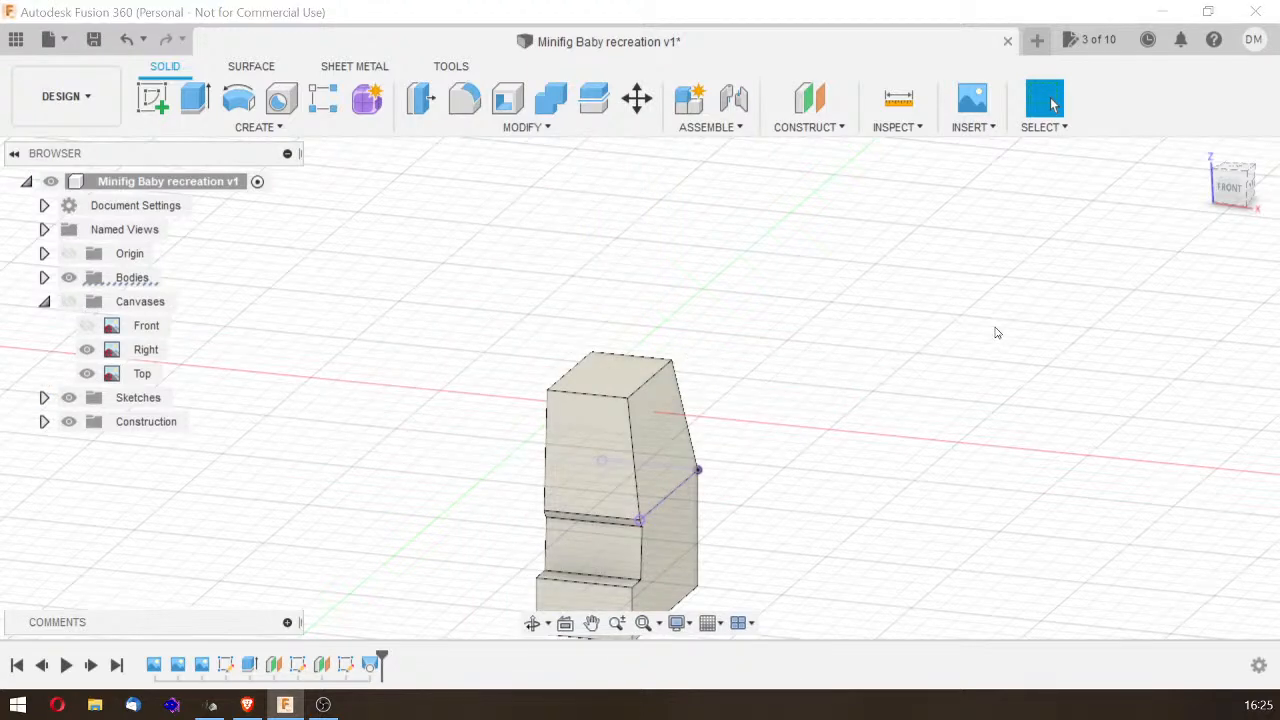
Step: Examine the lofted half torso and the leg body beneath it from angled and front views
mouse_move(1235, 190)
left_mouse_down()
mouse_move(1212, 166)
mouse_move(1206, 190)
left_mouse_up()
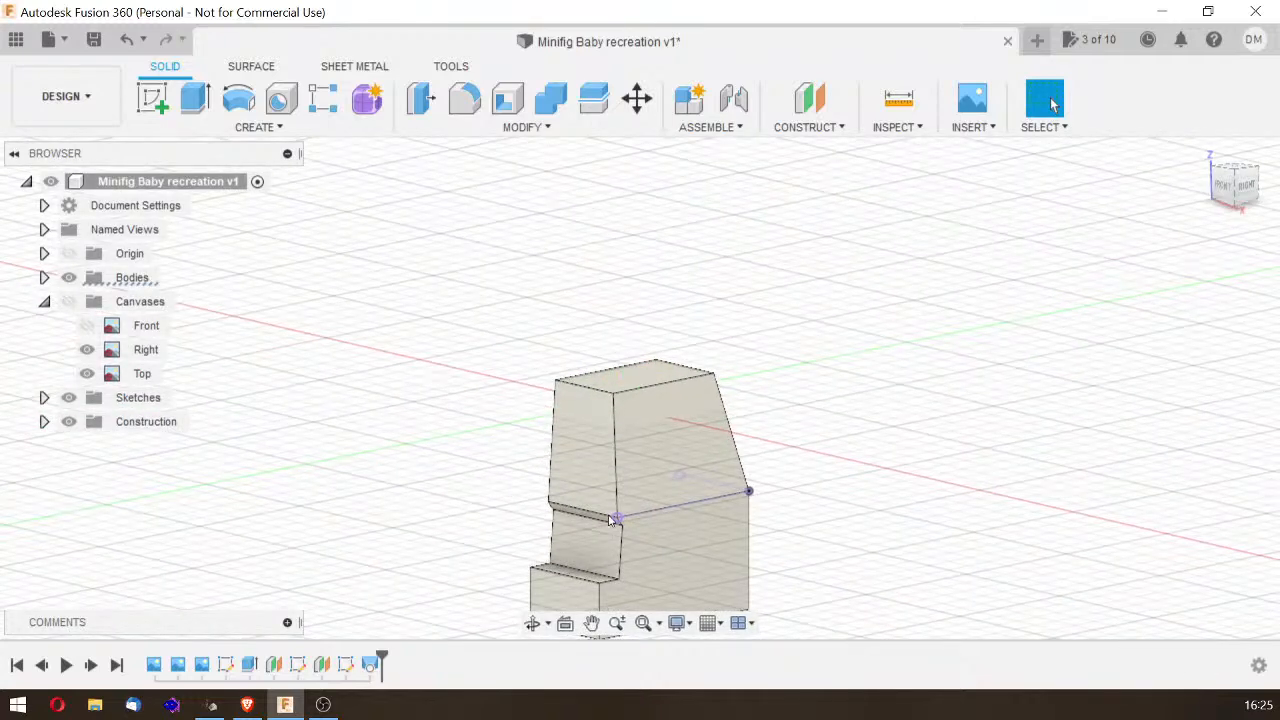
left_click(45, 279)
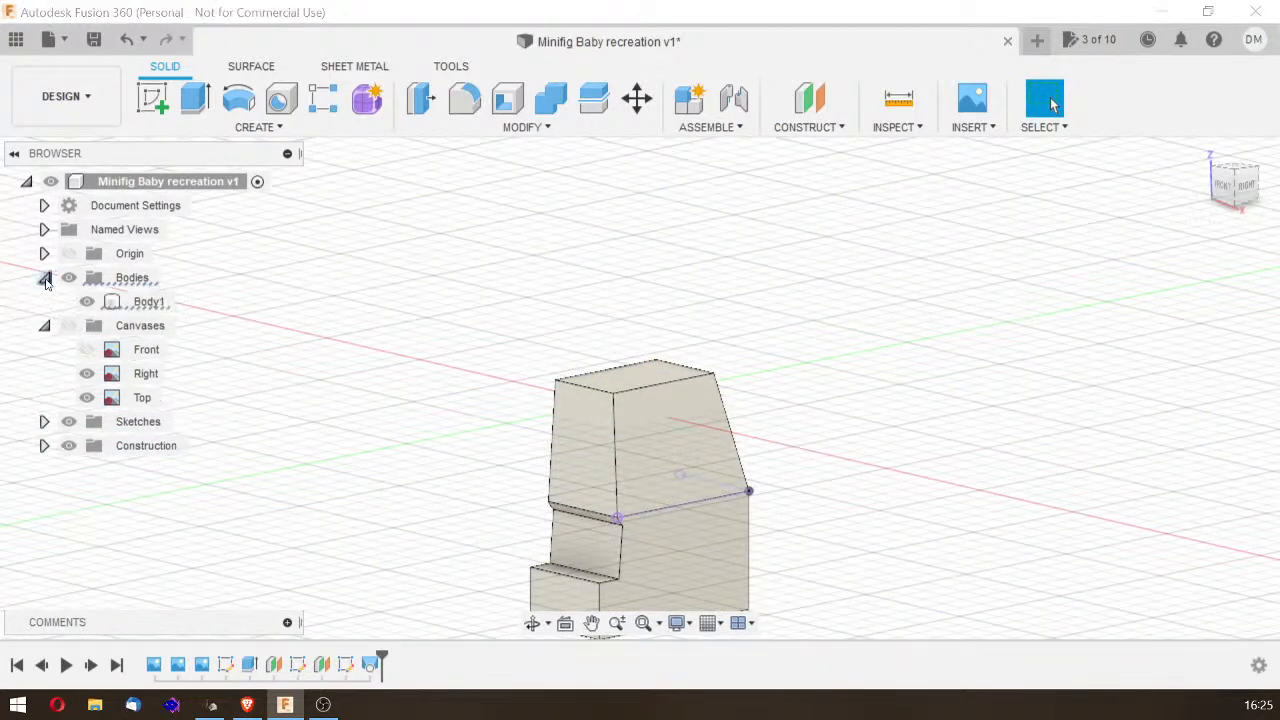
left_click(45, 280)
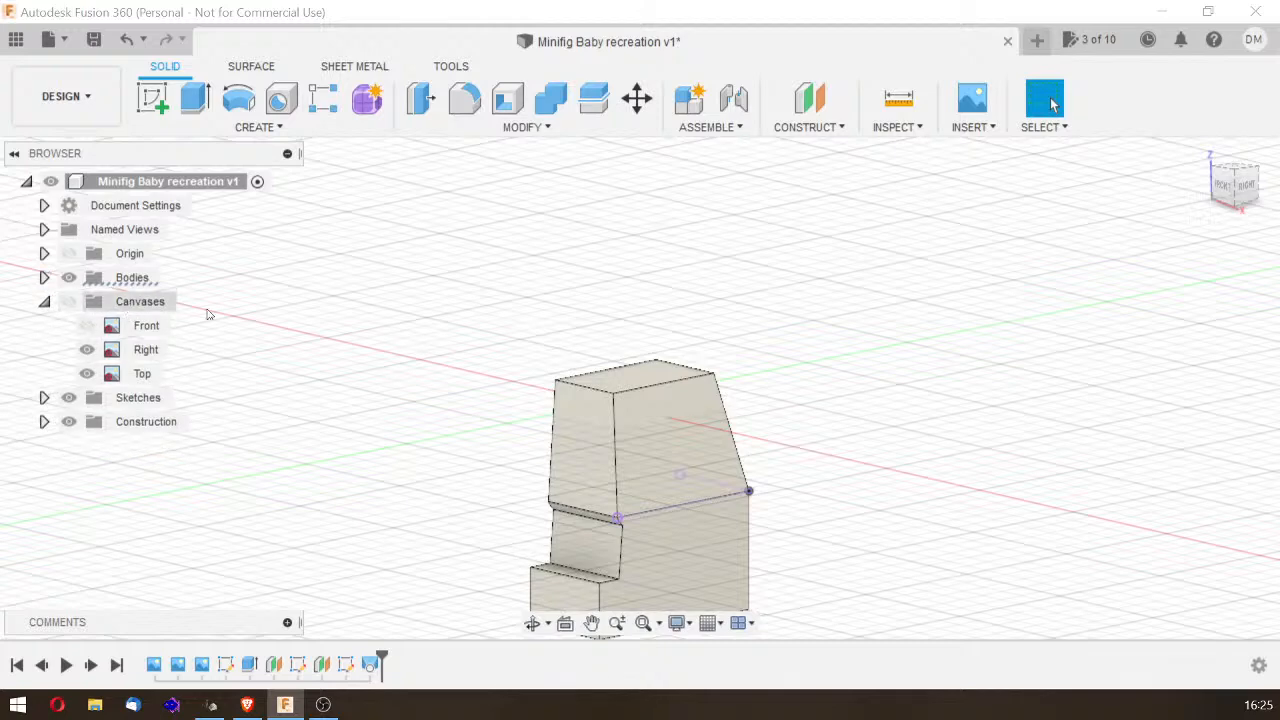
left_click_drag(1228, 172, 1250, 203)
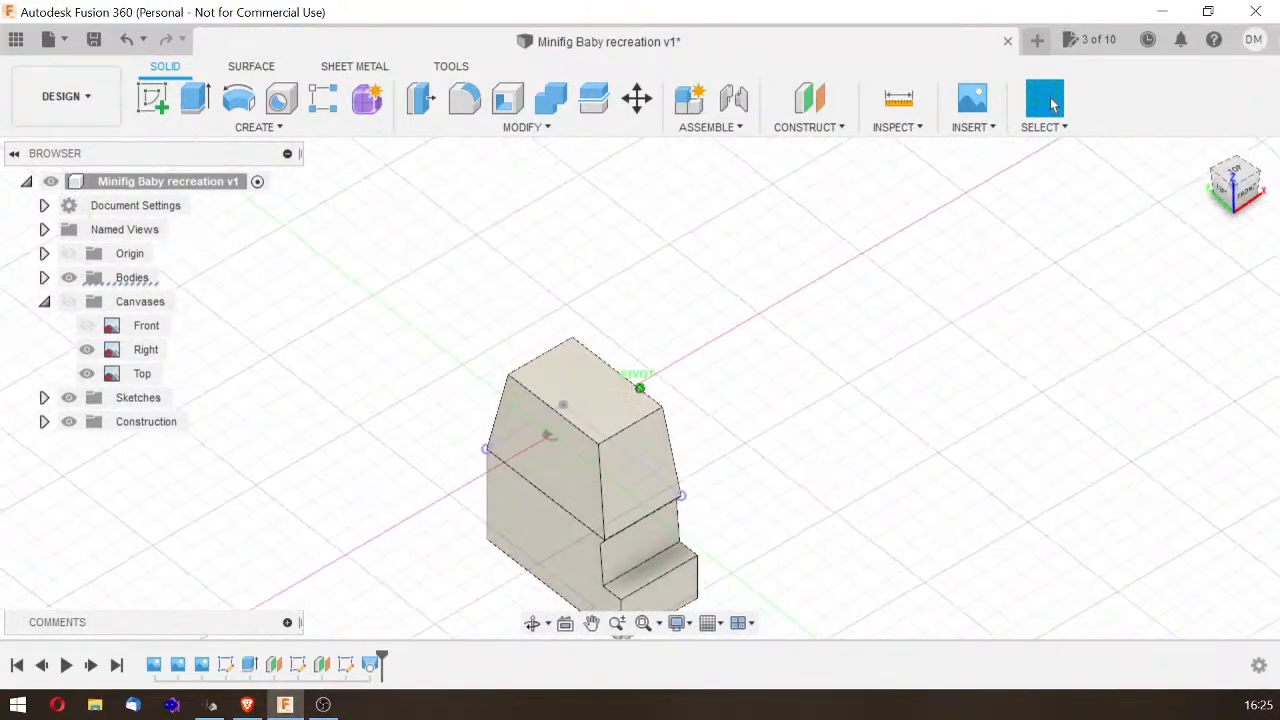
left_click(1252, 198)
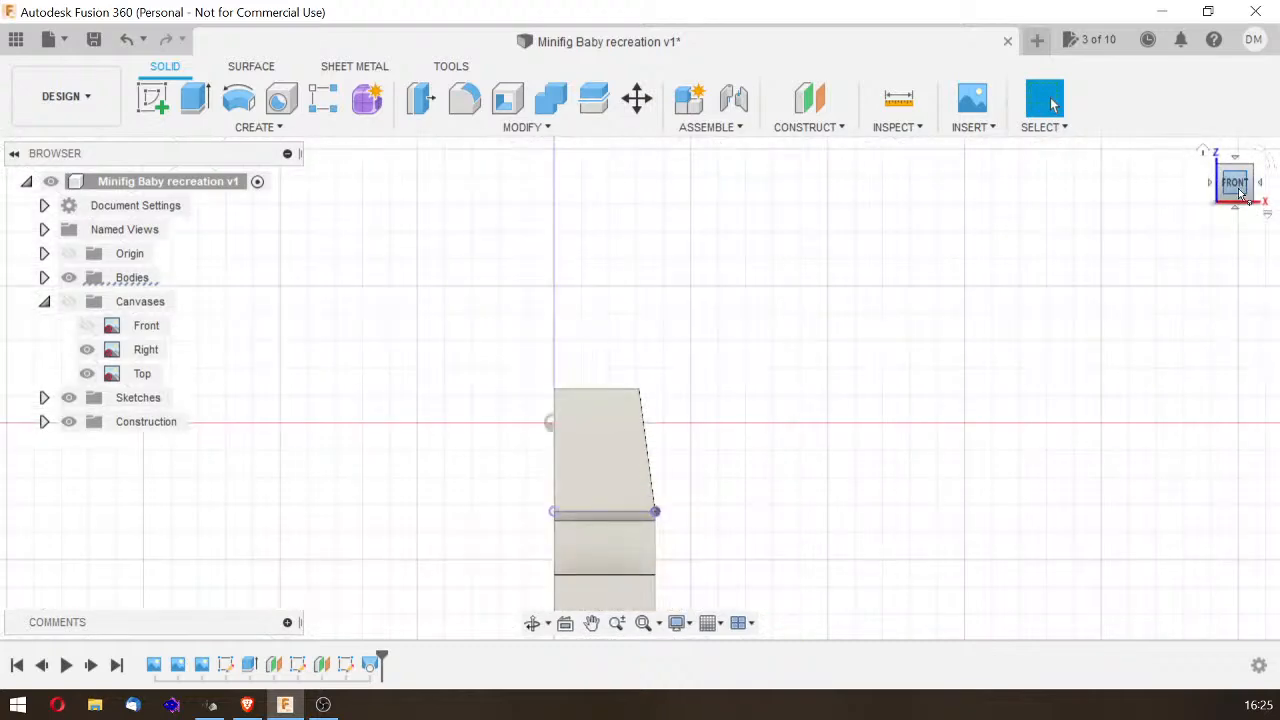
left_click_drag(1240, 192, 1158, 214)
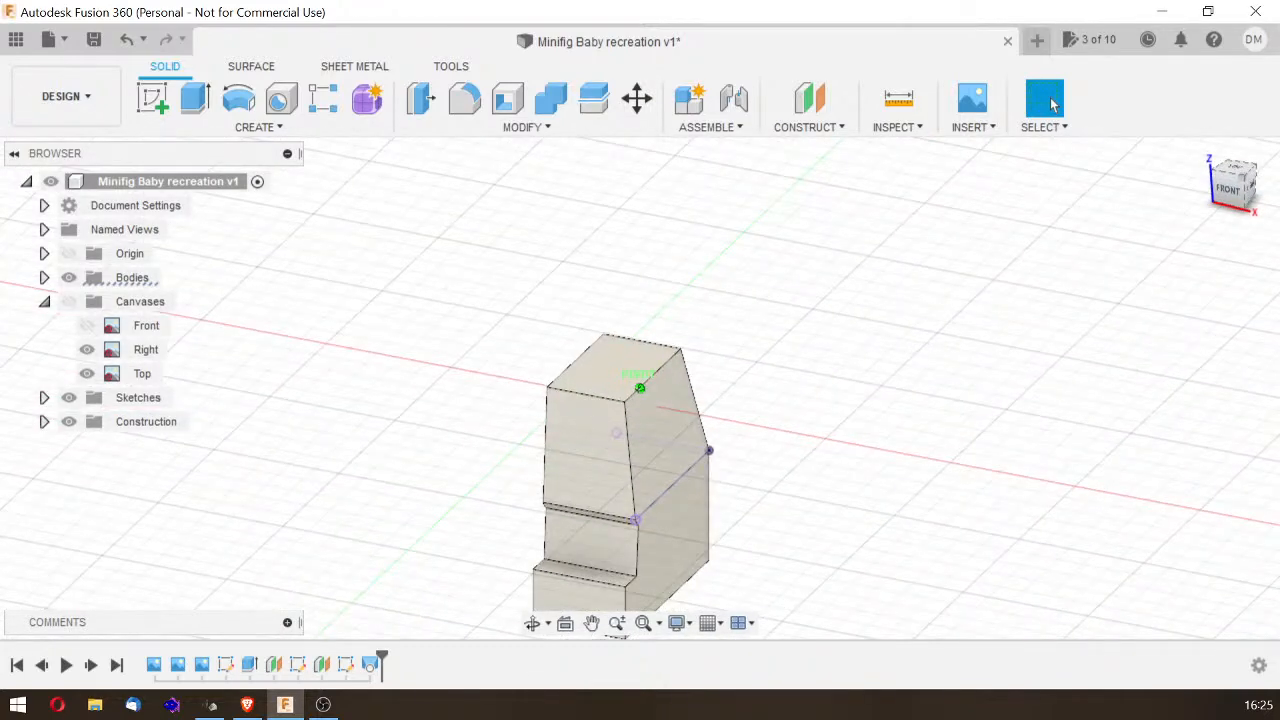
left_click_drag(1244, 188, 1240, 193)
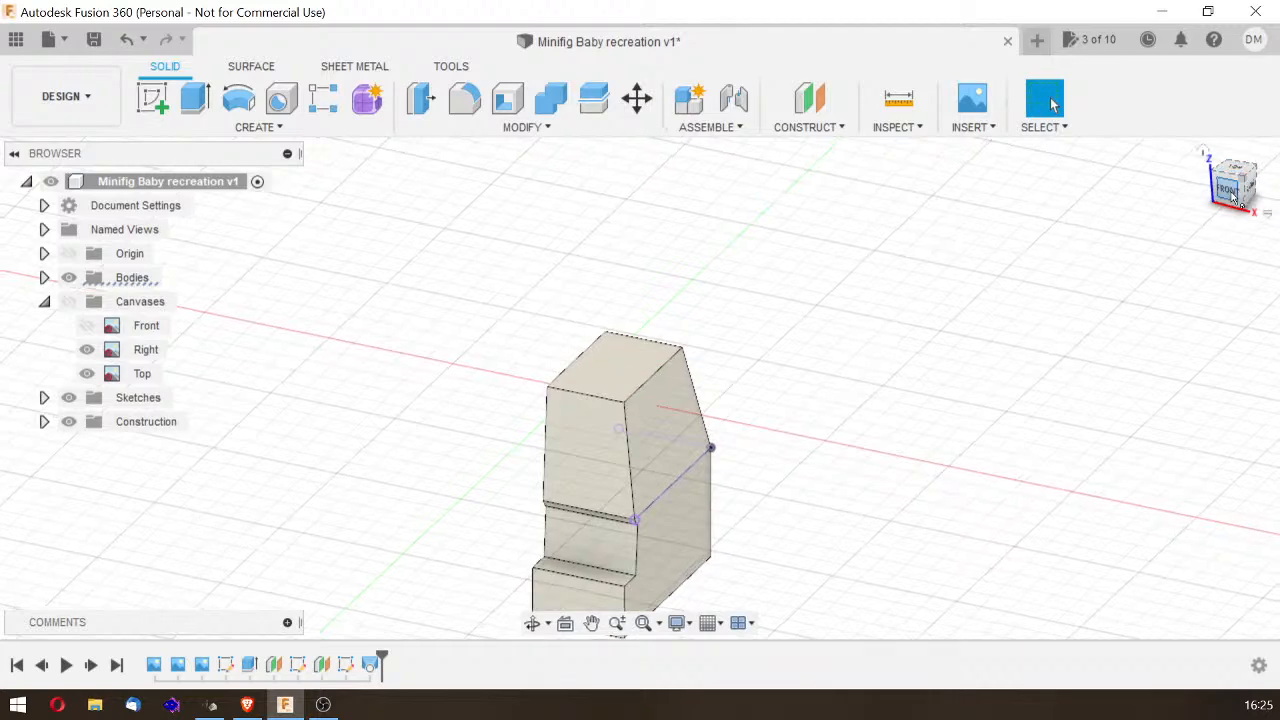
left_click(1249, 196)
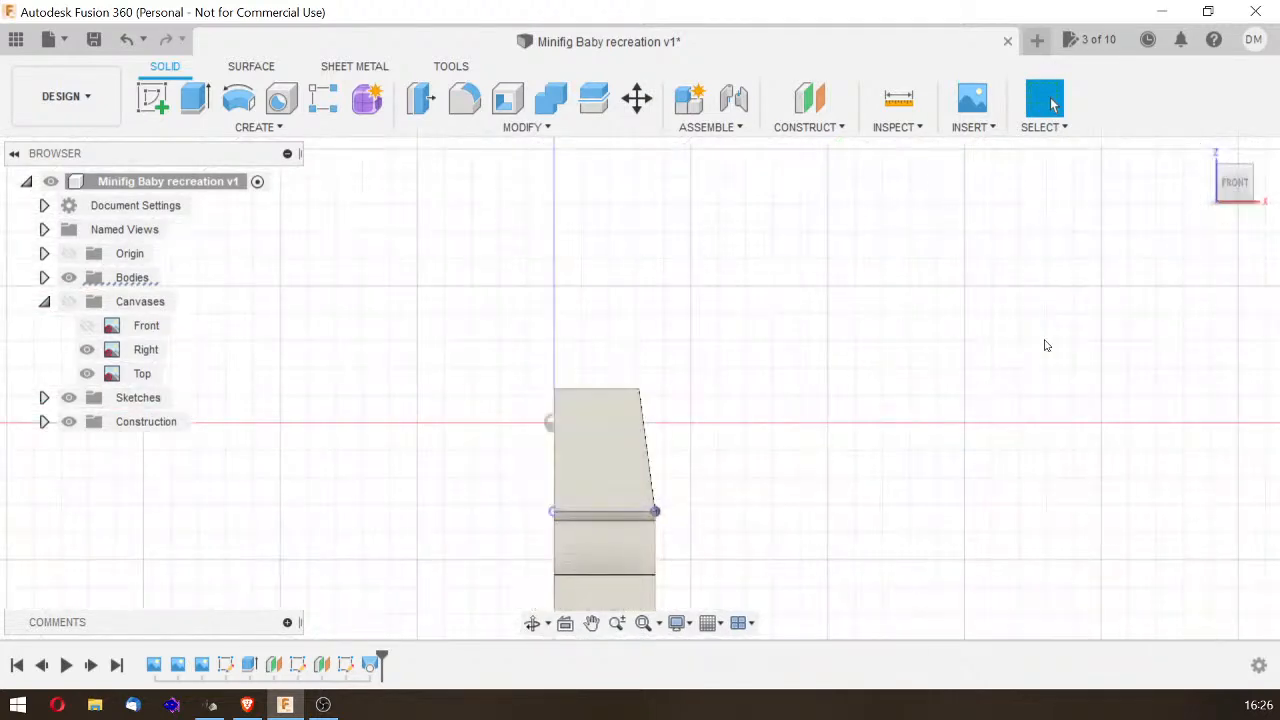
middle_click_drag(932, 410, 930, 235)
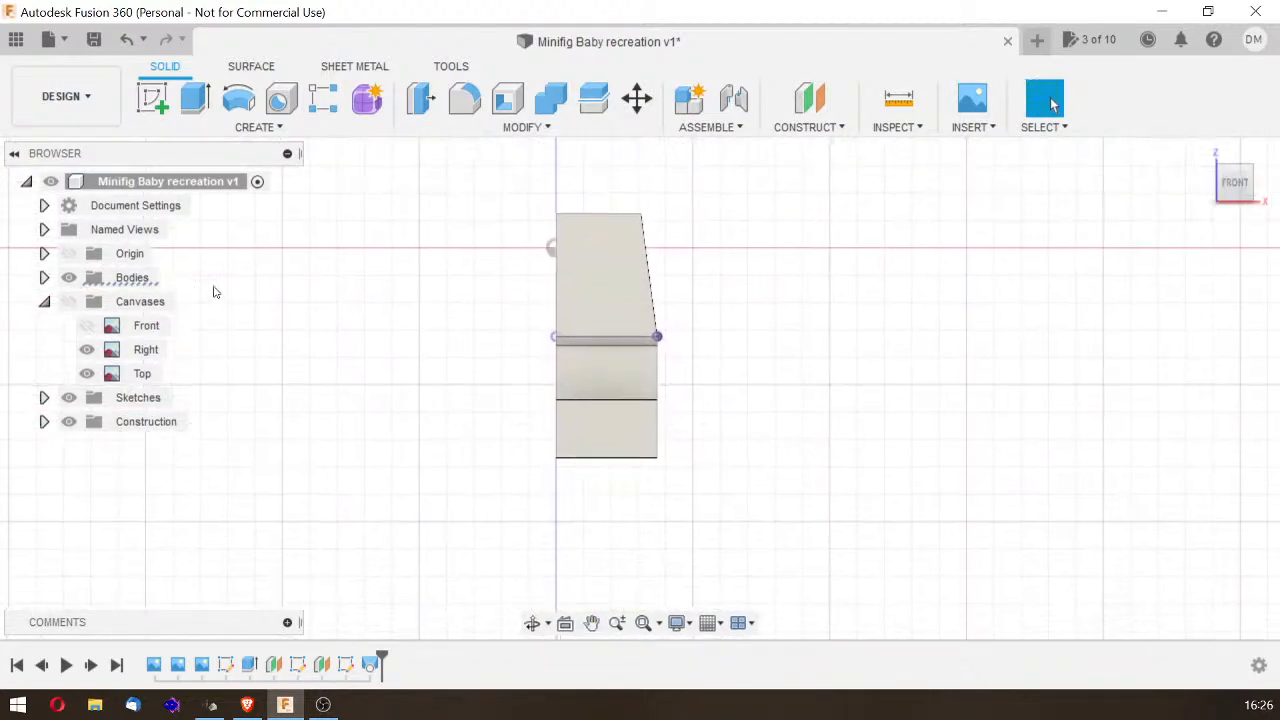
Step: Show all the reference canvases again and compare the half torso with them from the front and right
left_click(87, 325)
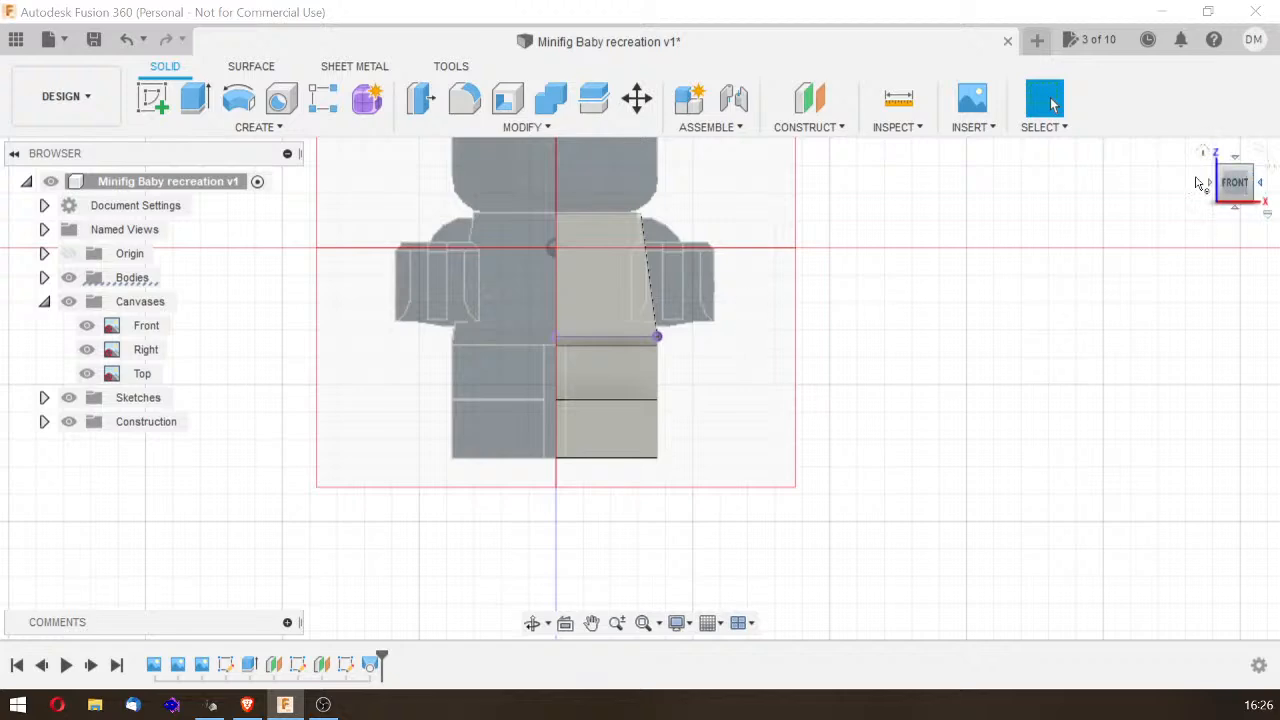
left_click(1262, 186)
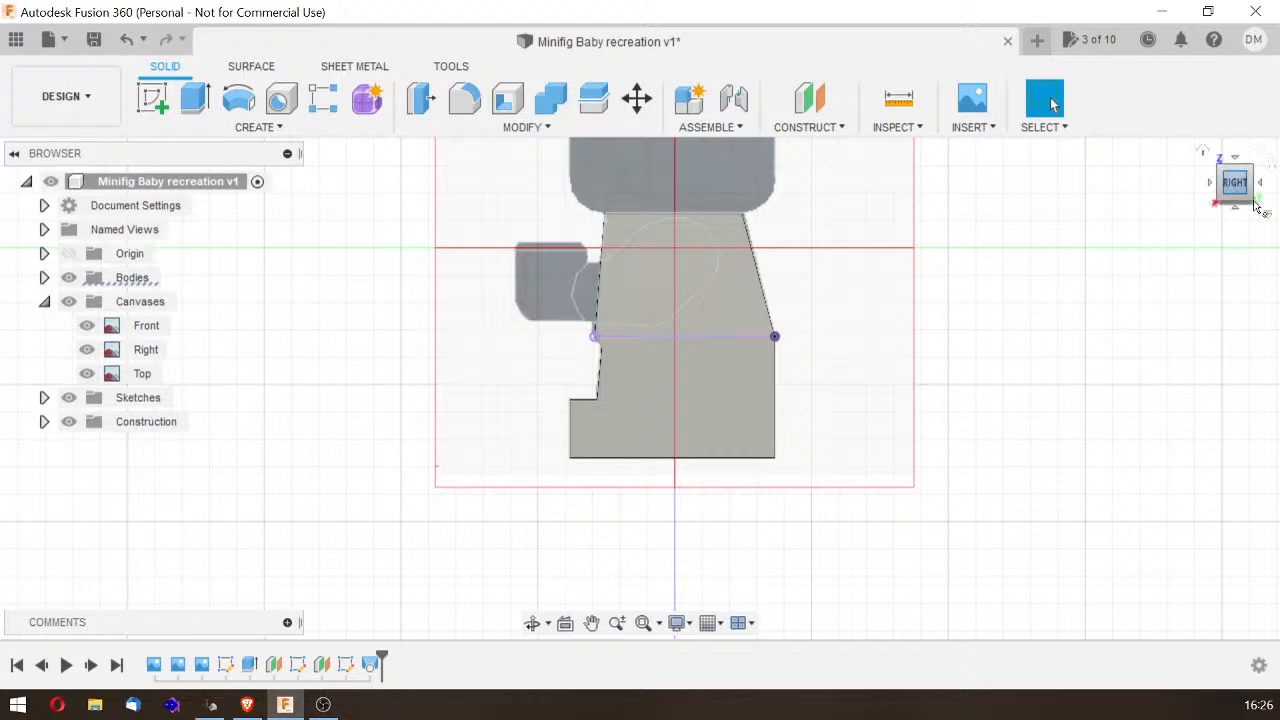
left_click_drag(1238, 184, 1276, 203)
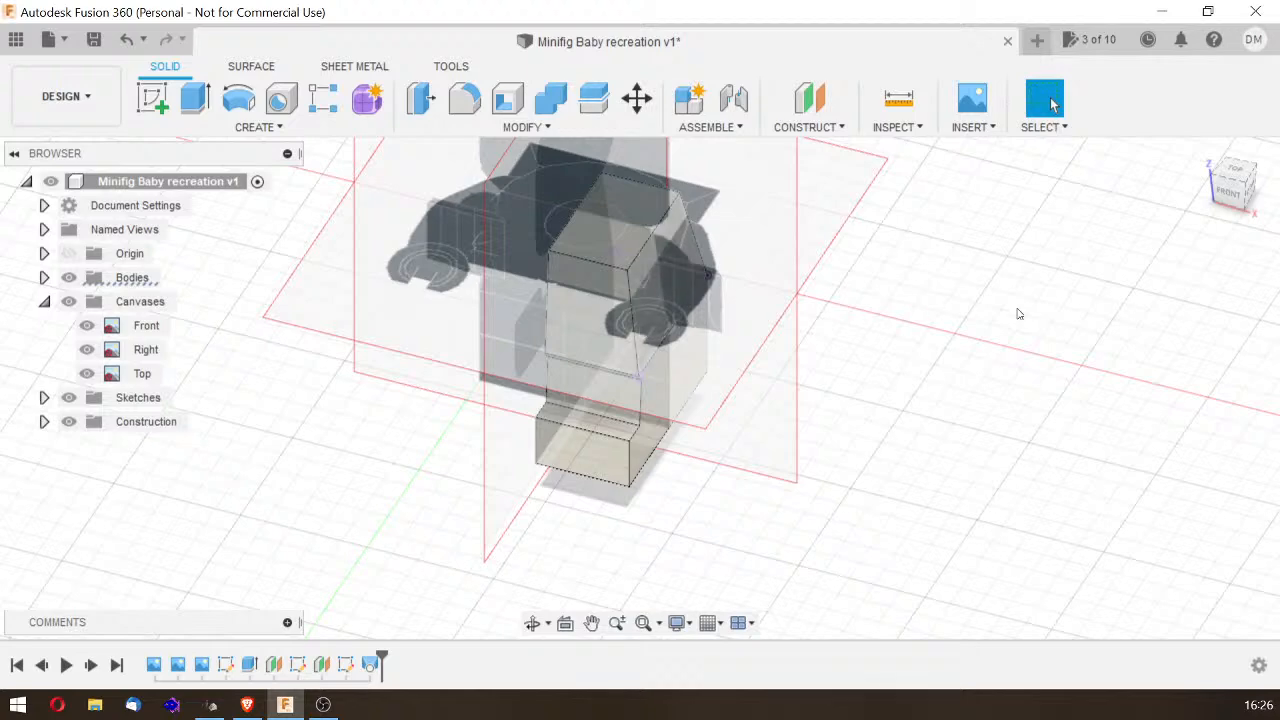
left_click(1238, 204)
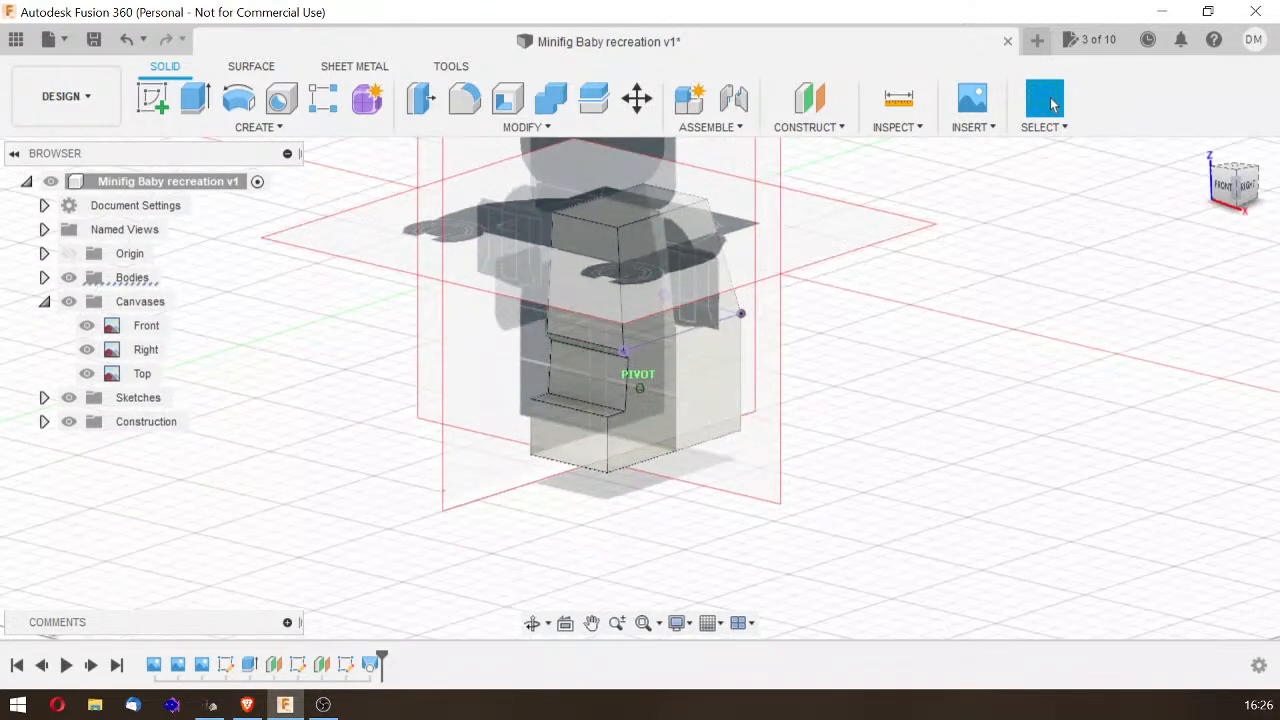
left_click(1223, 185)
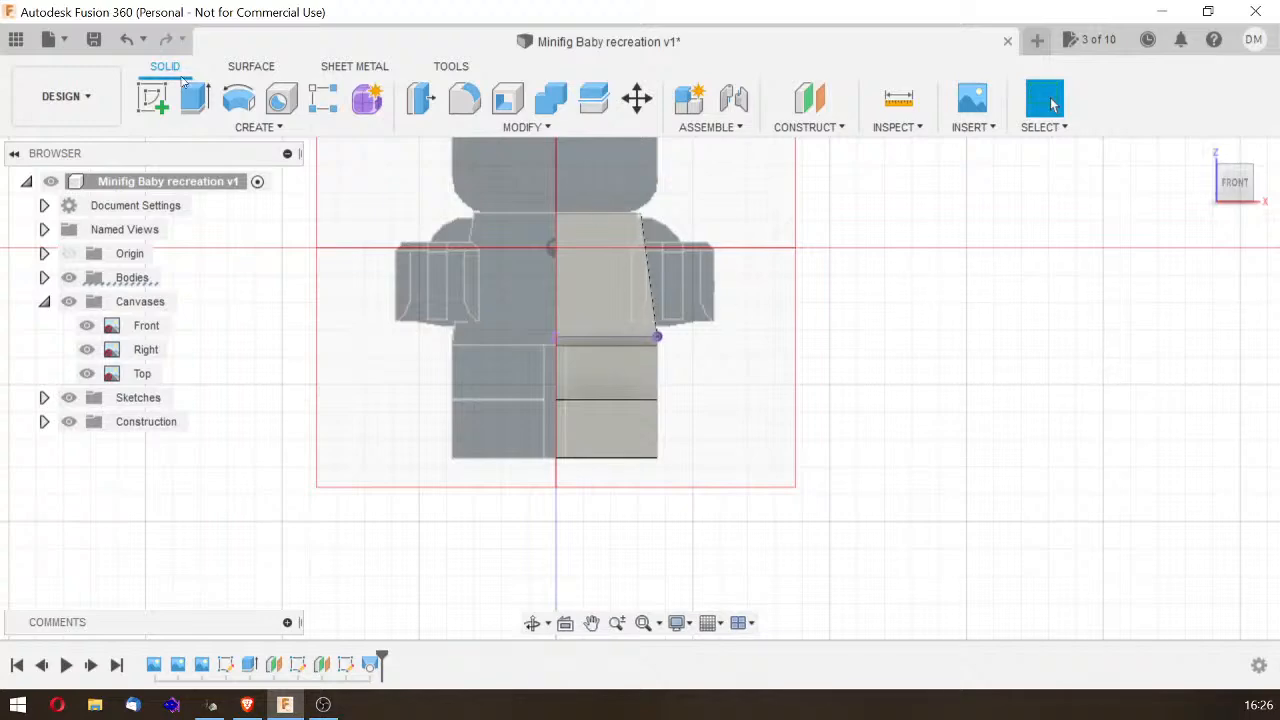
left_click(241, 133)
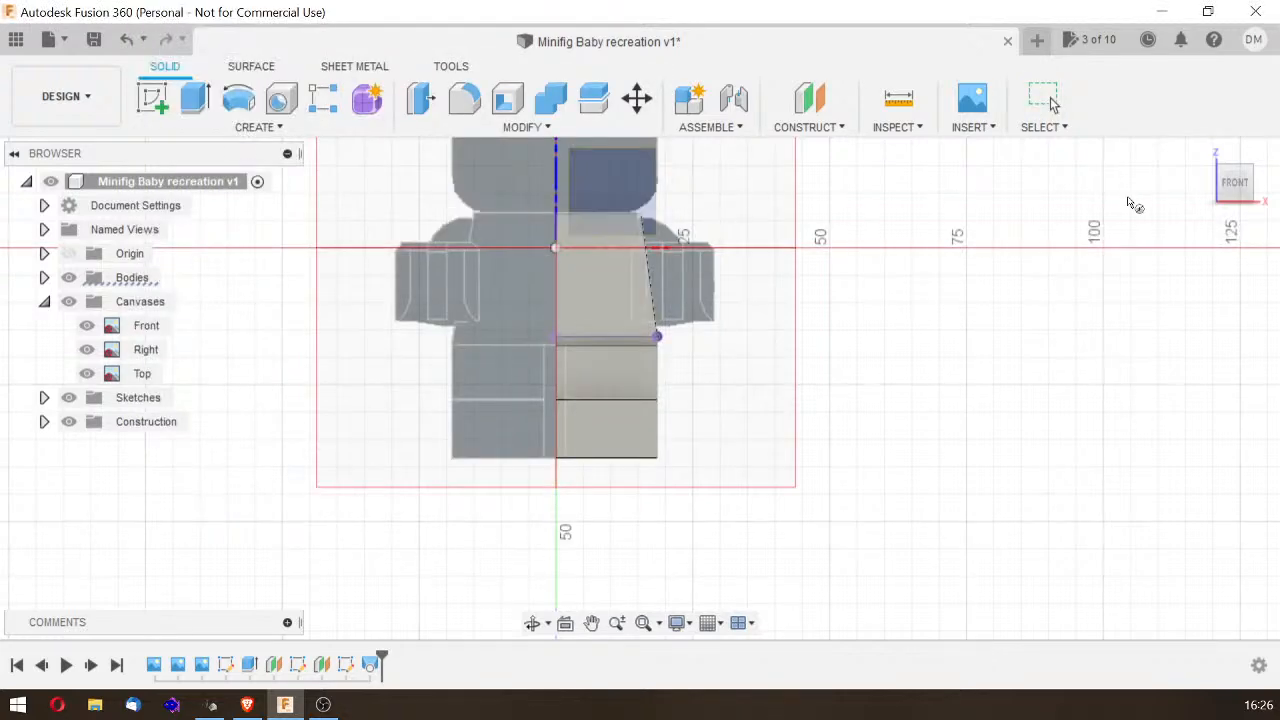
mouse_move(1231, 192)
left_mouse_down()
mouse_move(1154, 230)
mouse_move(1175, 202)
left_mouse_up()
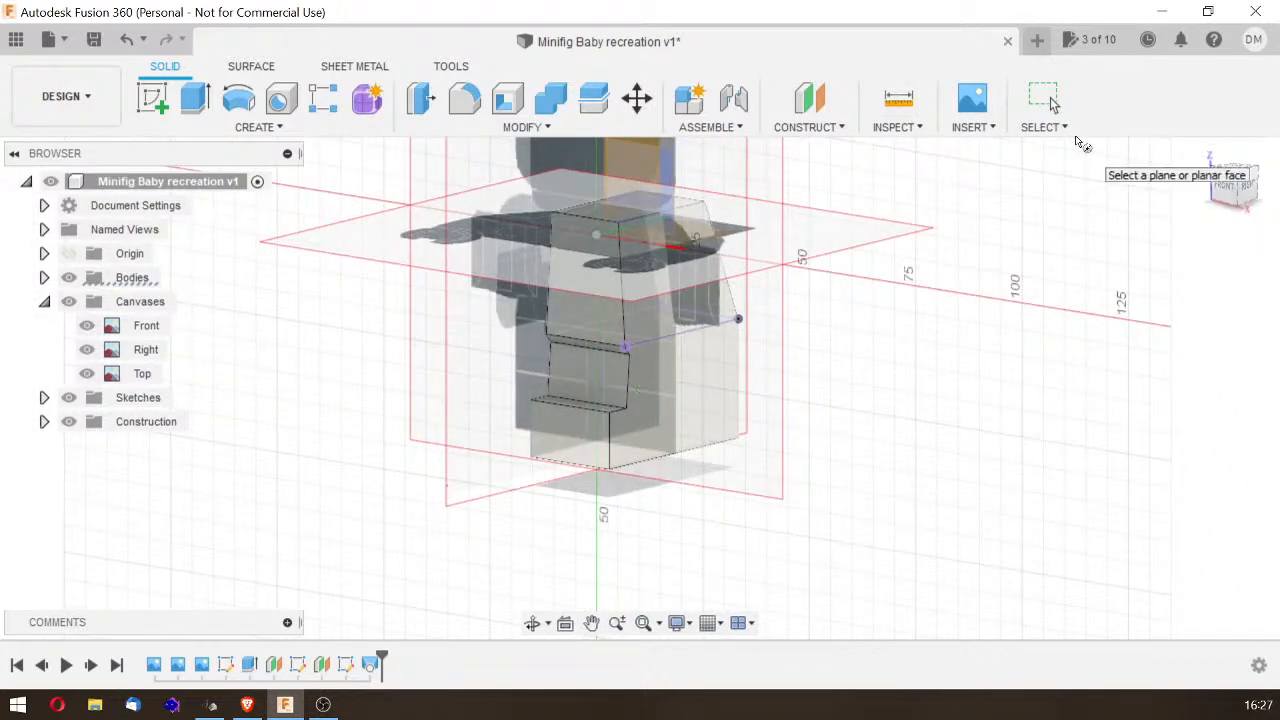
key("Escape")
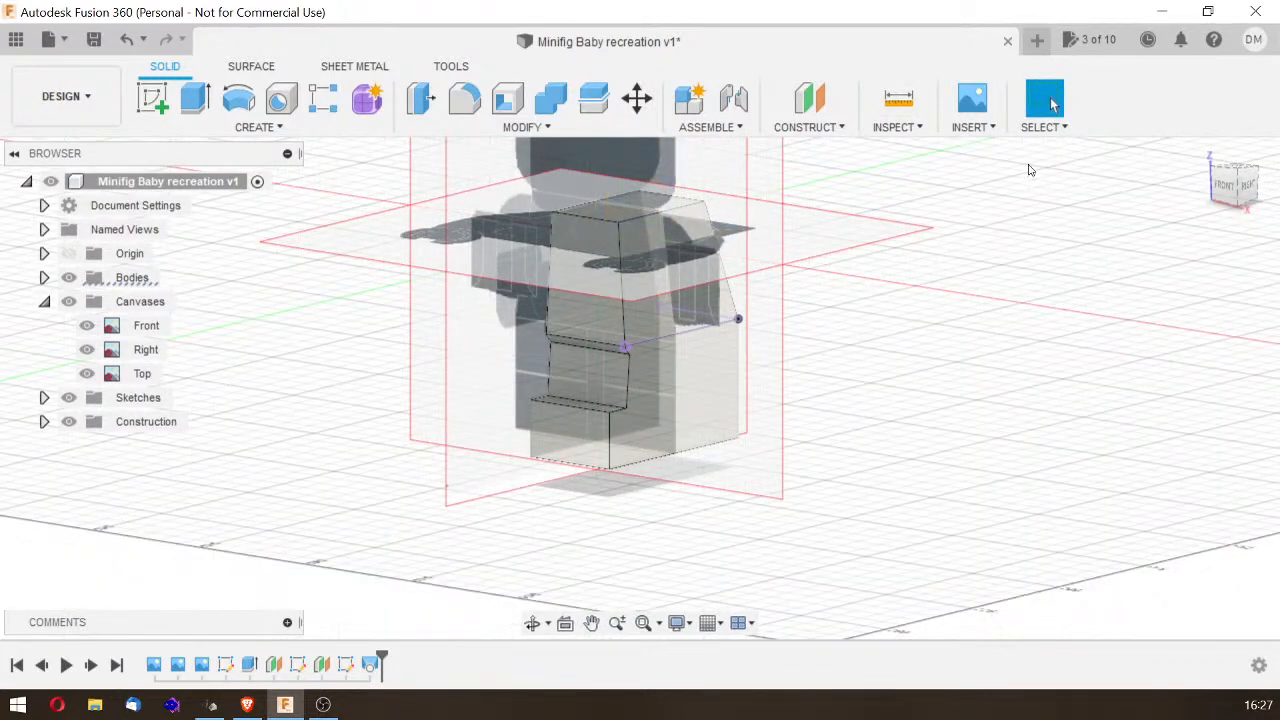
Step: Hide the Top canvas, keeping the Front and Right canvases shown
middle_click_drag(871, 364, 351, 271, "shift")
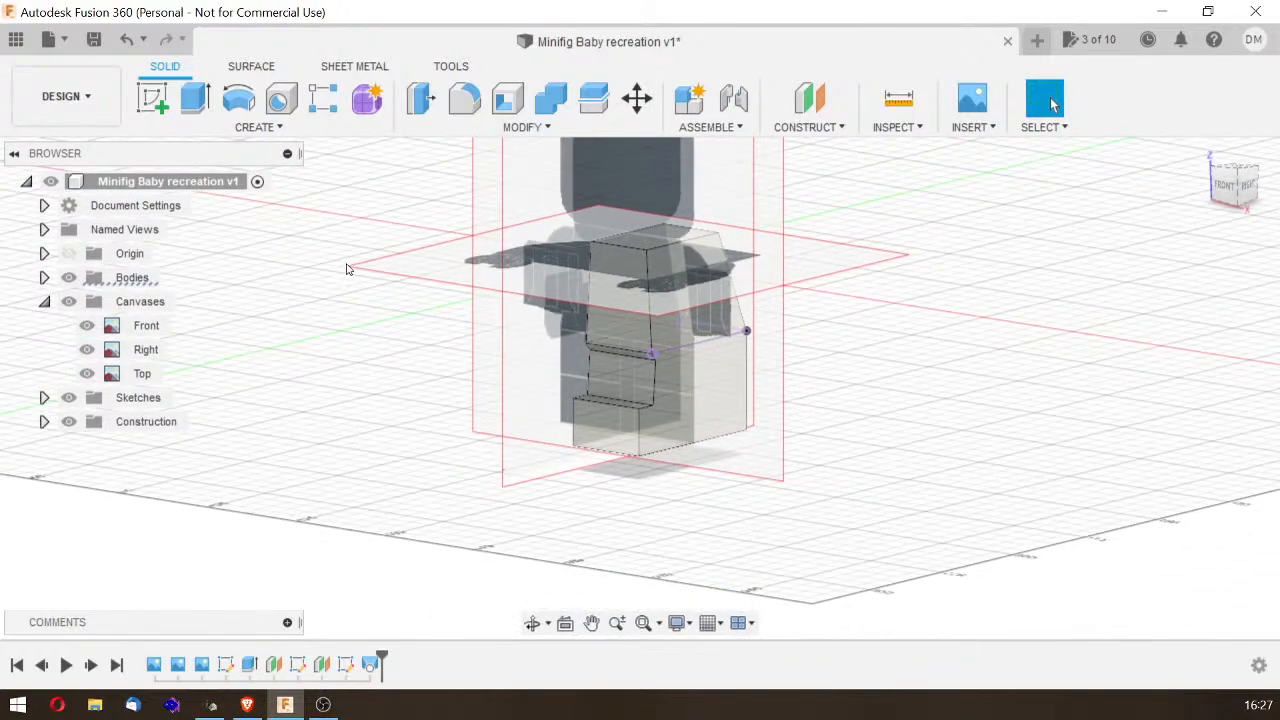
left_click(87, 373)
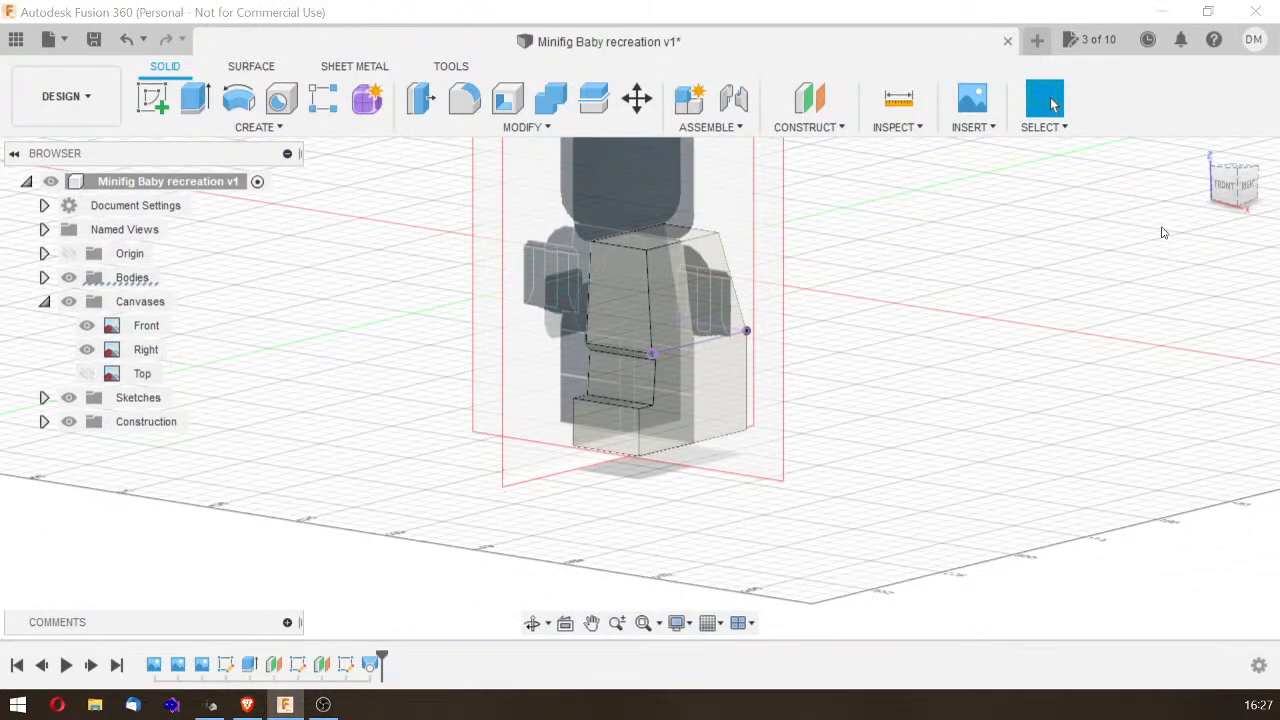
left_click(1222, 188)
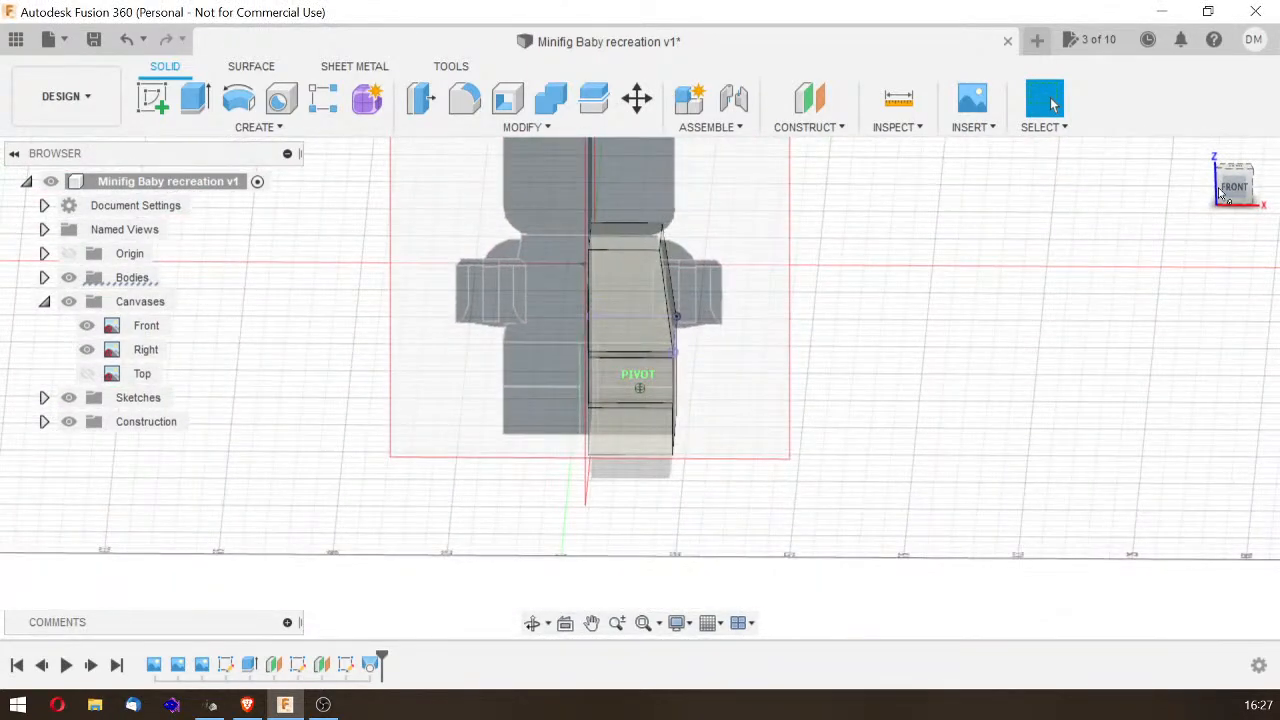
Step: Create a construction plane offset -14 mm from the XY plane, near the torso's lower edge
left_click(811, 99)
left_click_drag(1234, 183, 1162, 216)
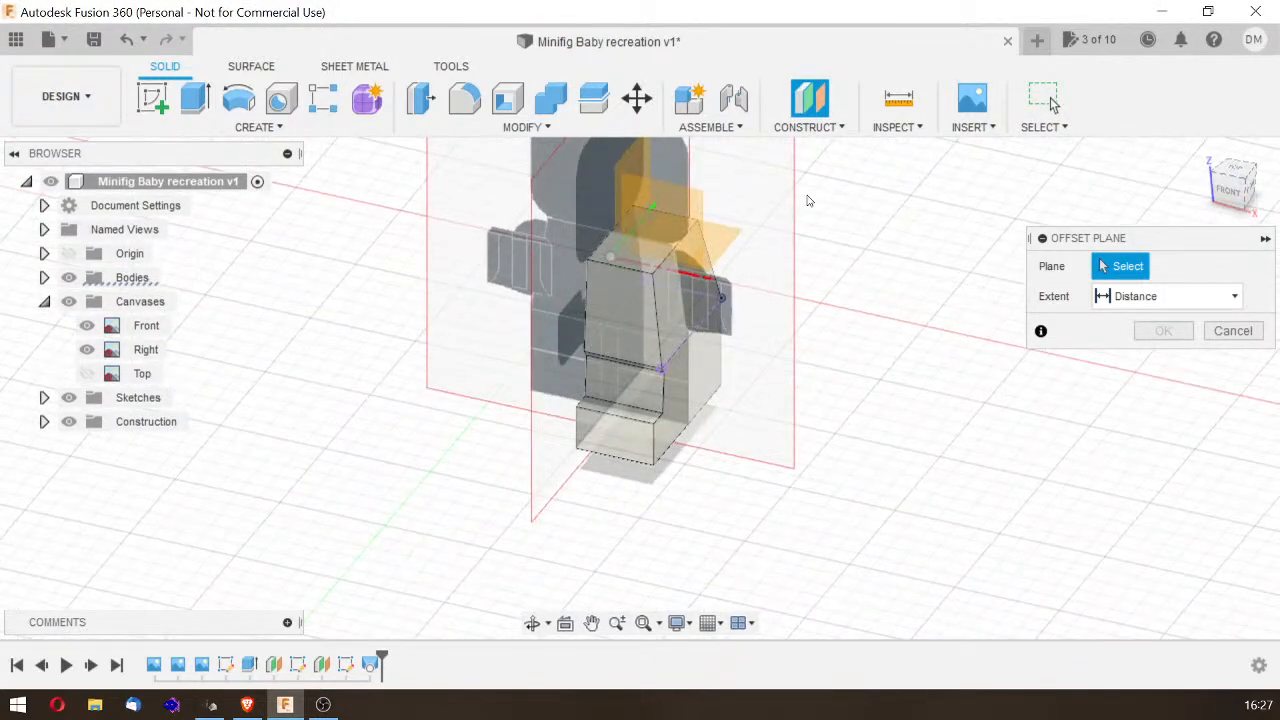
left_click(730, 241)
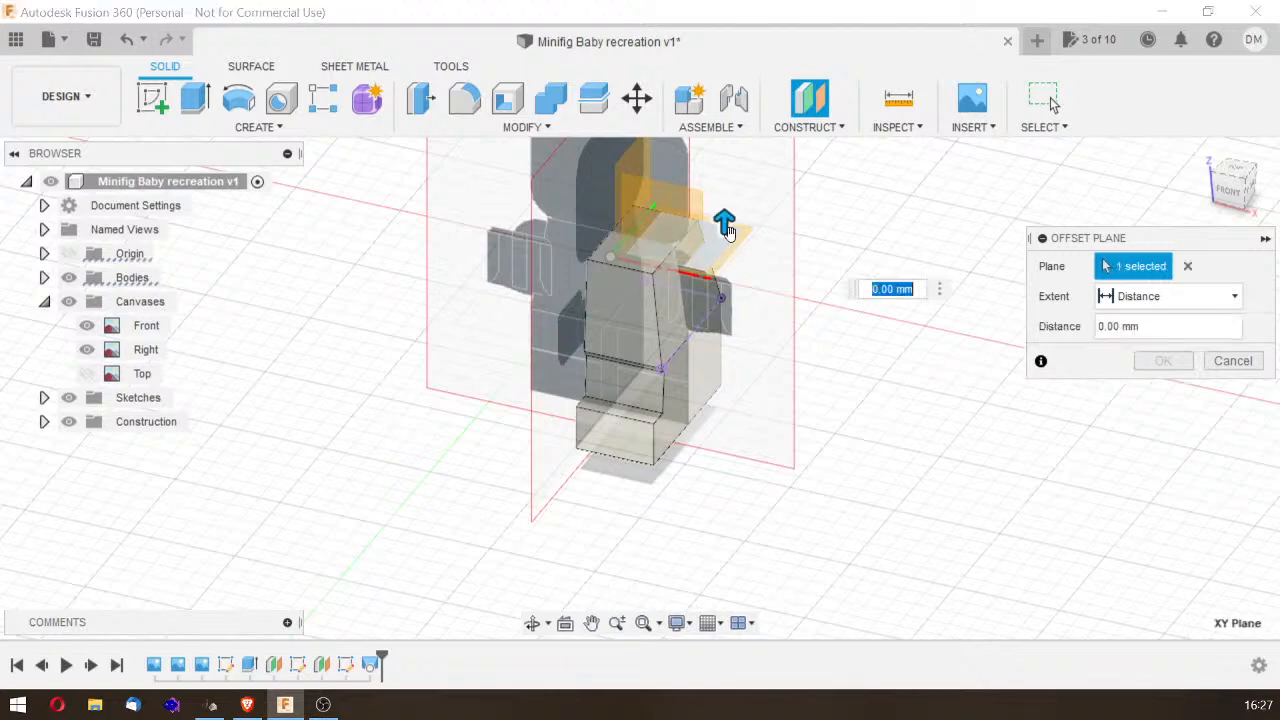
left_click(1229, 195)
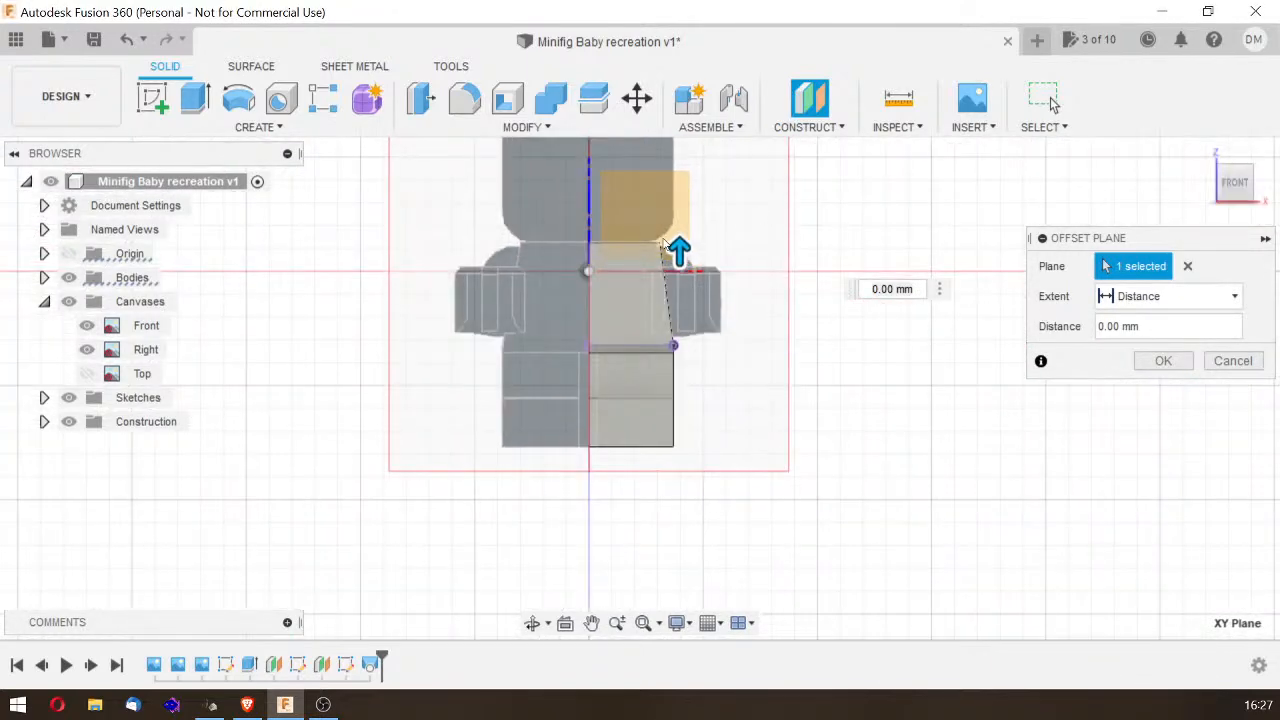
left_click_drag(679, 251, 686, 321)
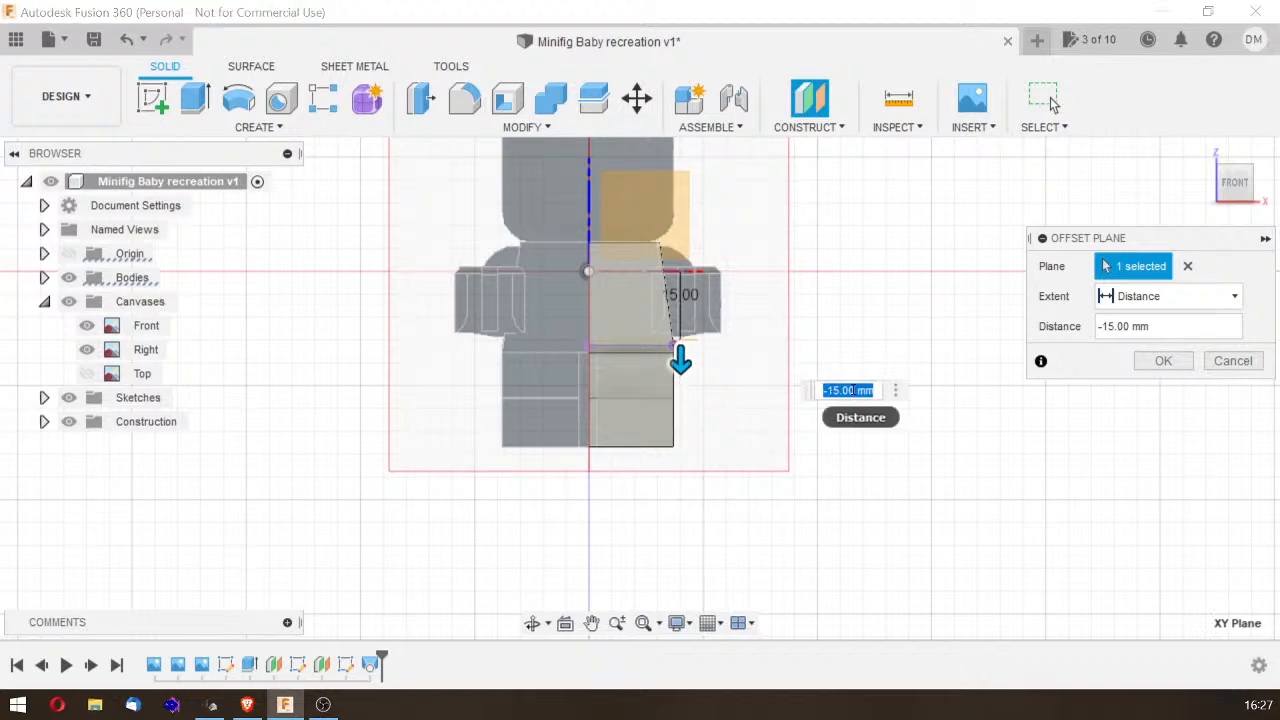
key("BackSpace")
type("-14")
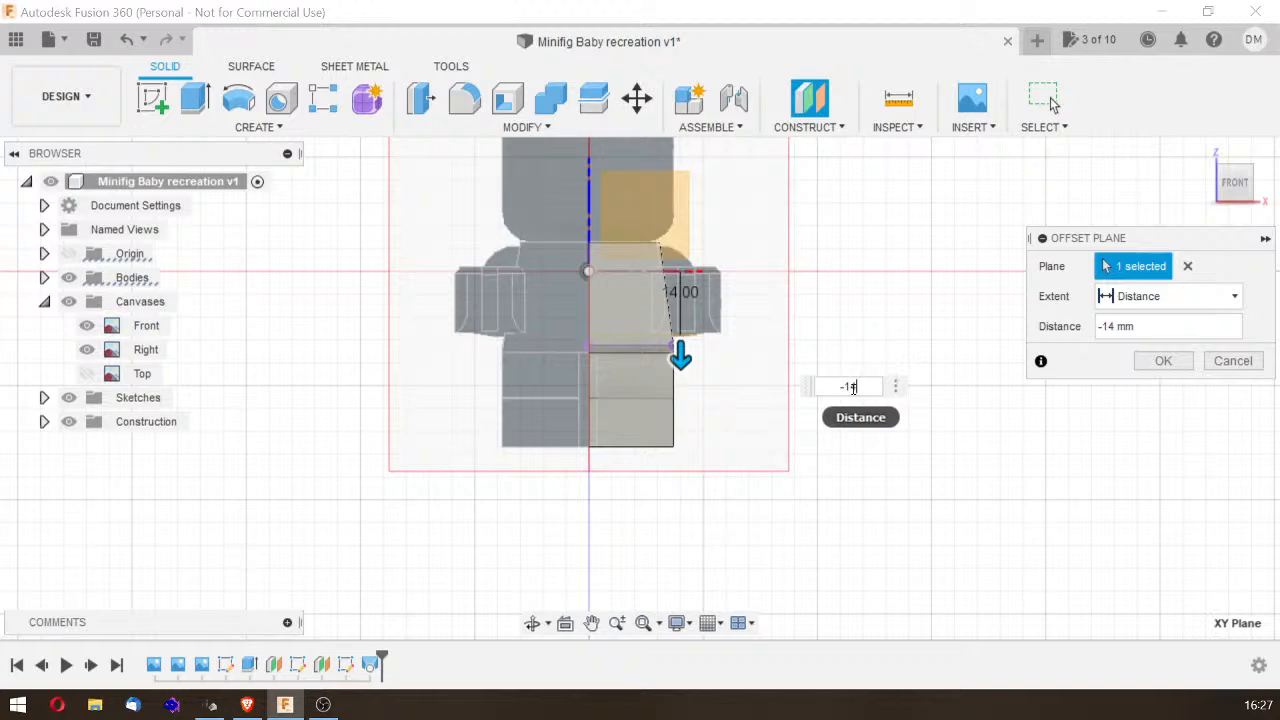
key("Return")
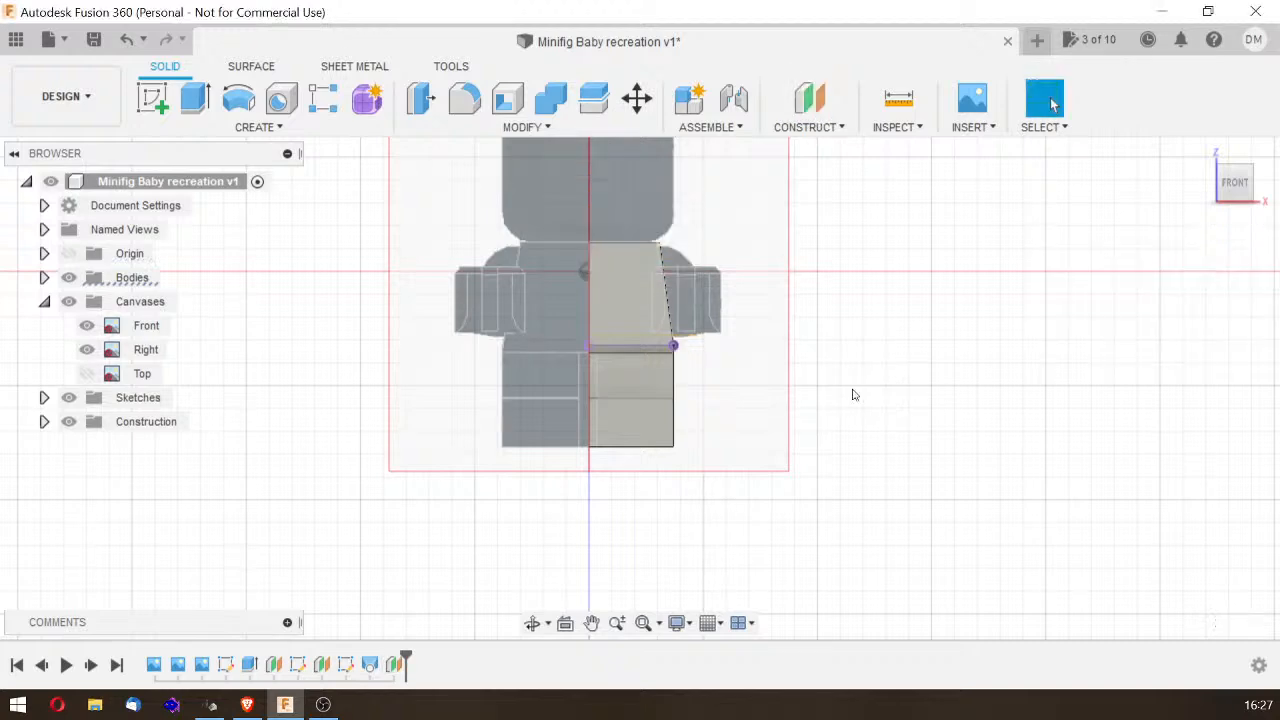
left_click(1244, 195)
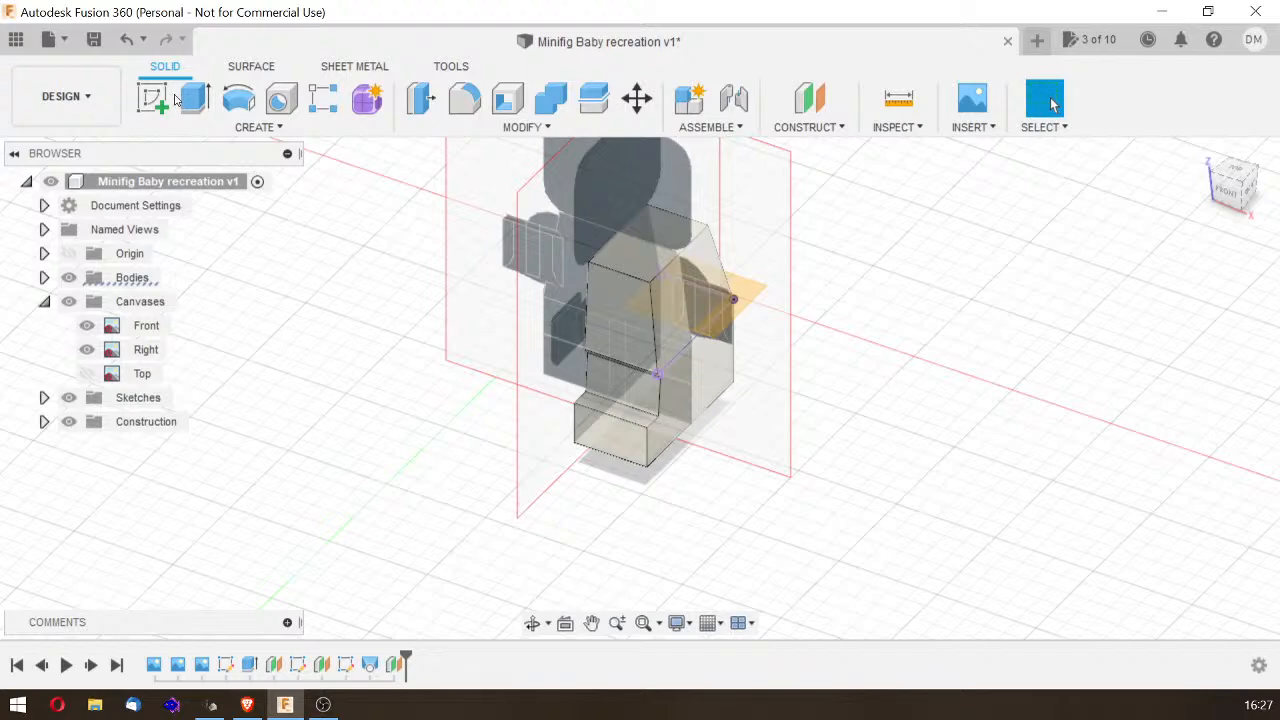
left_click(172, 126)
left_click(176, 131)
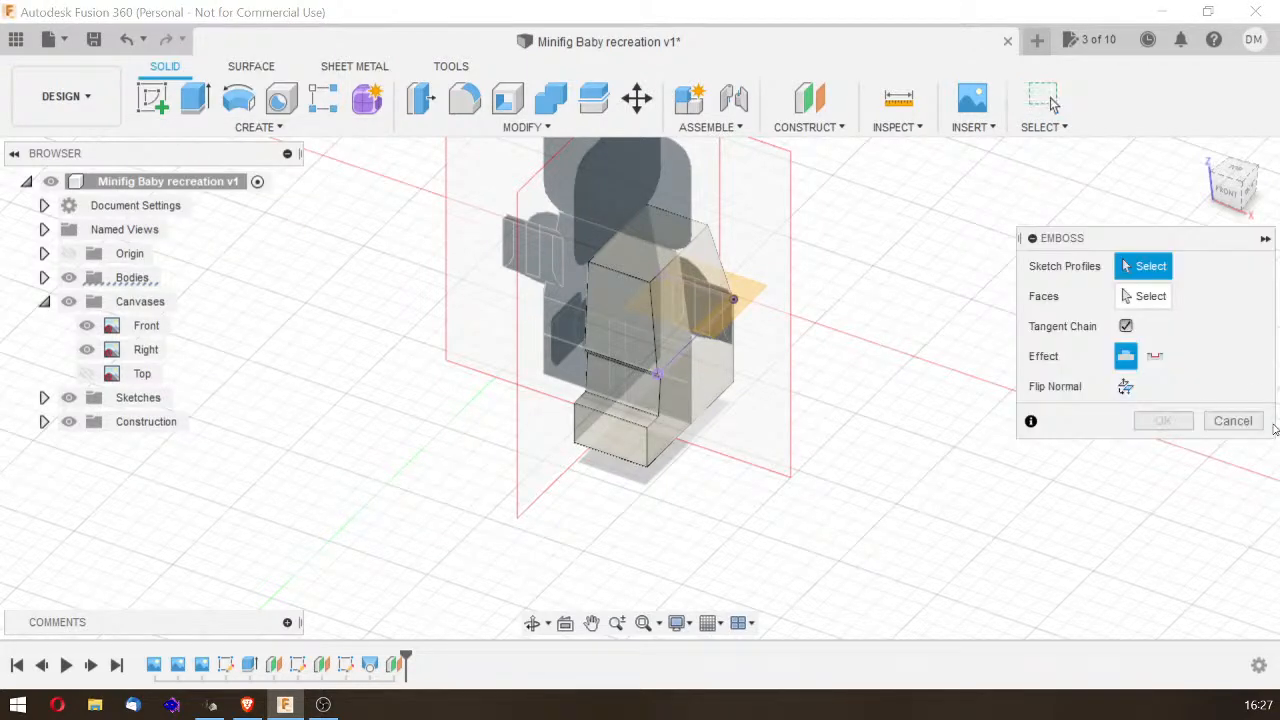
left_click(1233, 421)
left_click(282, 128)
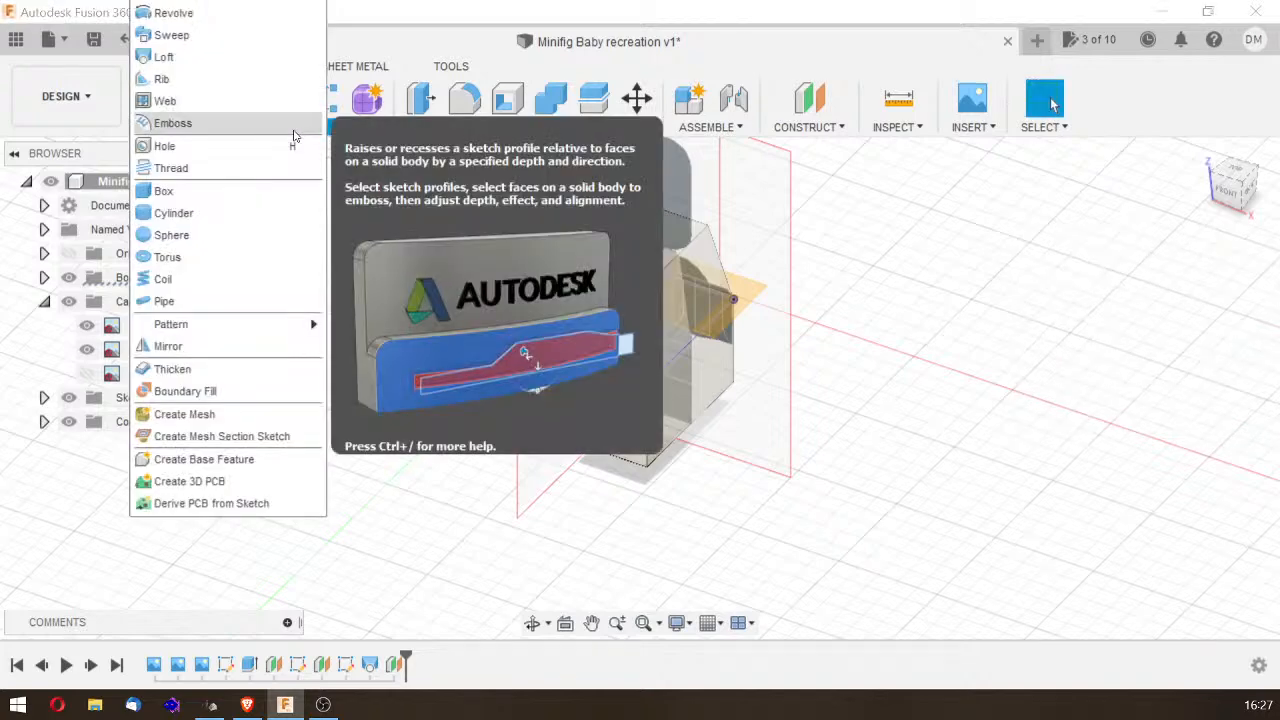
left_click(206, 212)
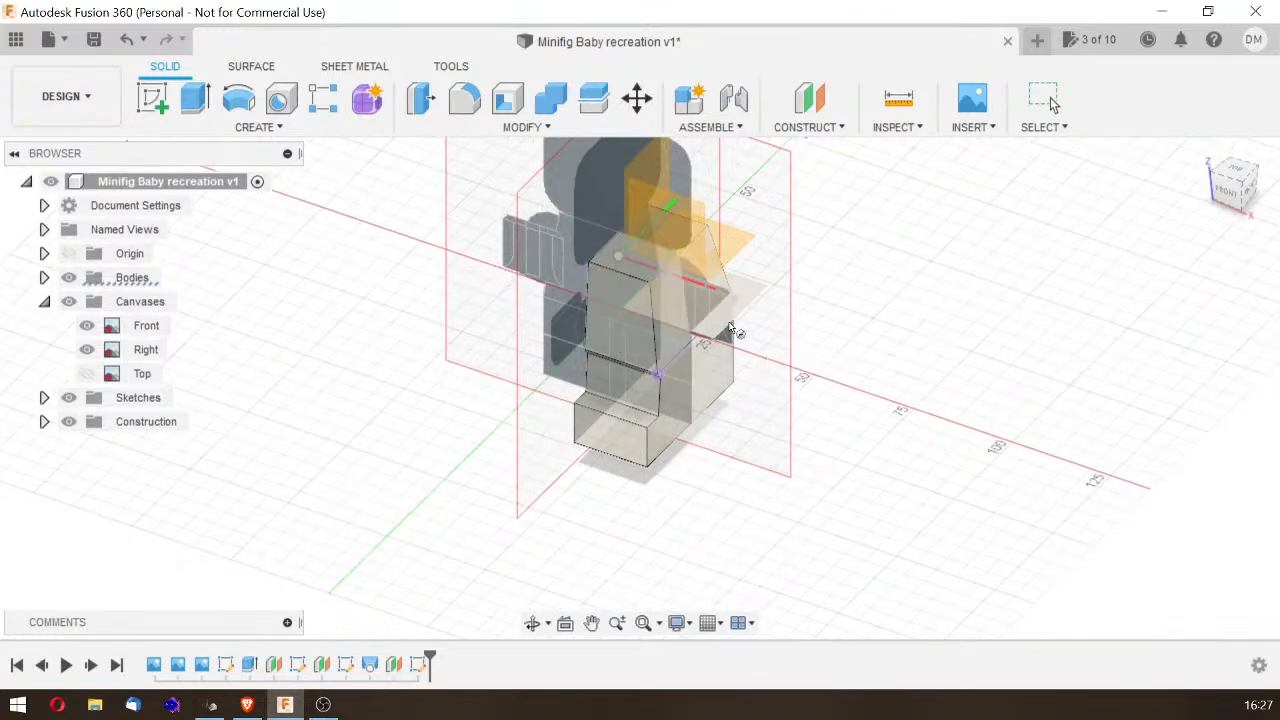
left_click(731, 331)
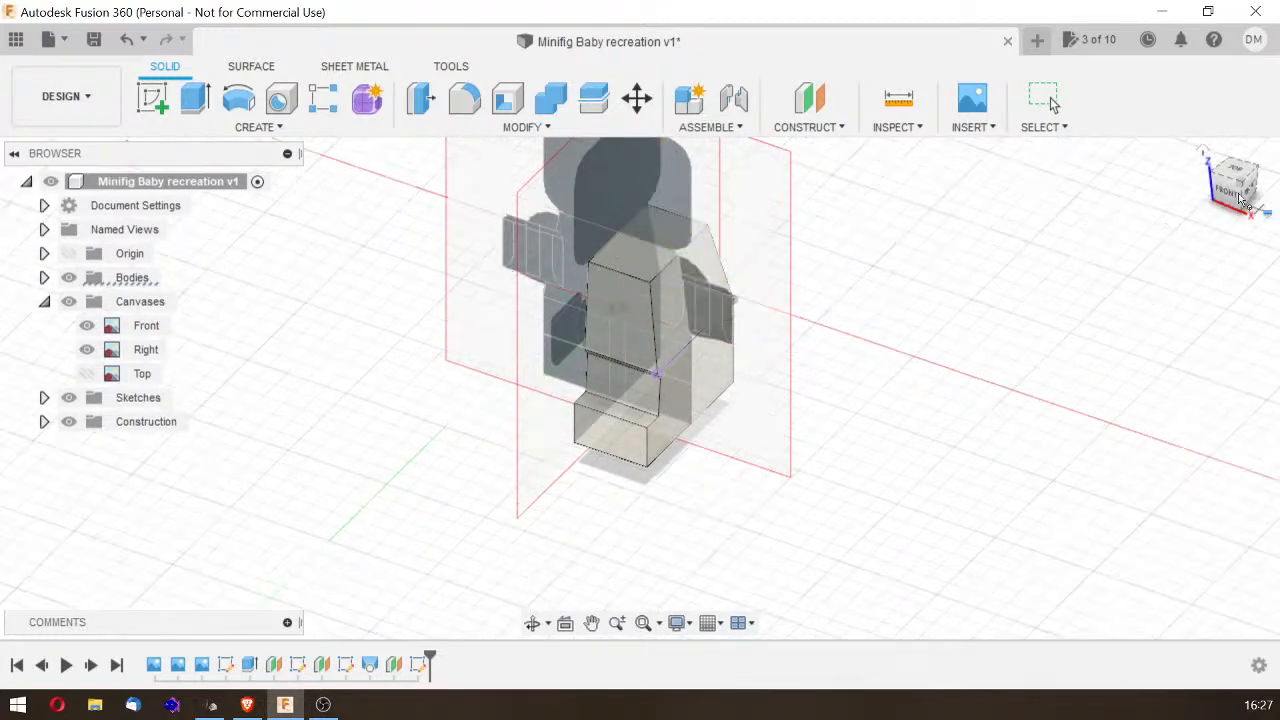
mouse_move(640, 388)
middle_mouse_down("shift")
mouse_move(555, 394)
mouse_move(510, 435)
mouse_move(505, 480)
mouse_move(485, 440)
mouse_move(560, 385)
mouse_move(470, 312)
middle_mouse_up("shift")
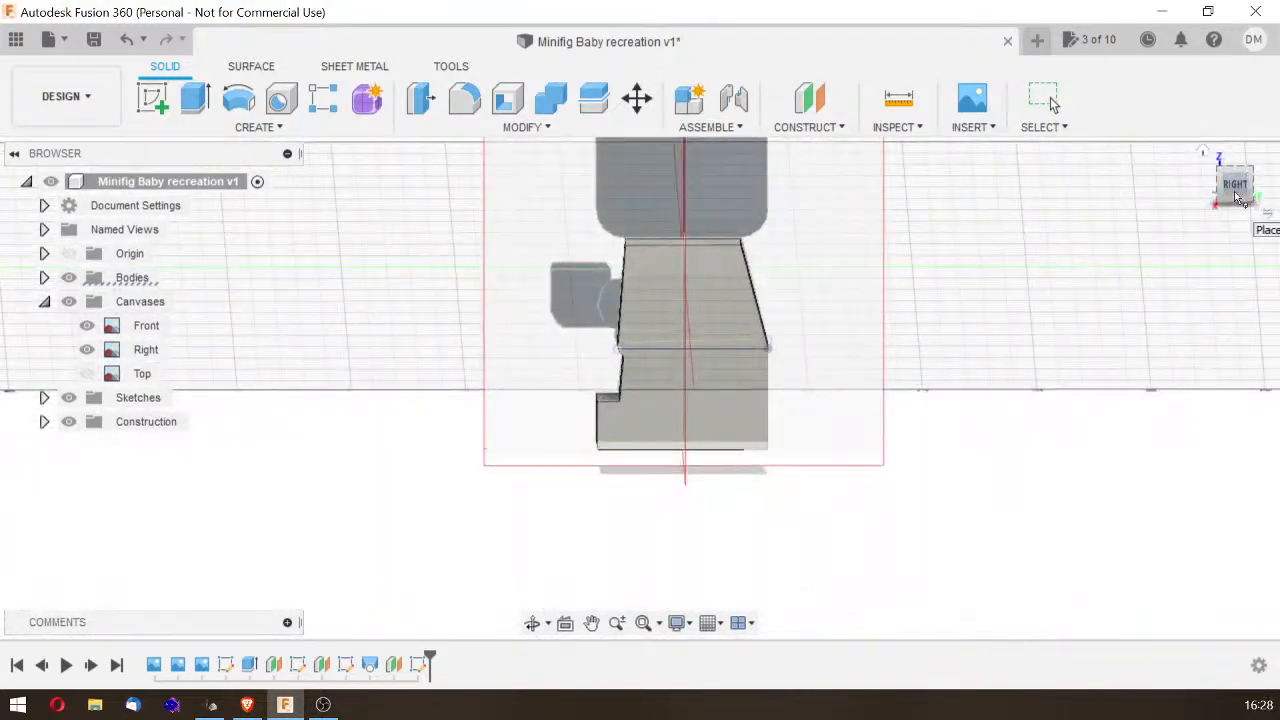
left_click(1236, 186)
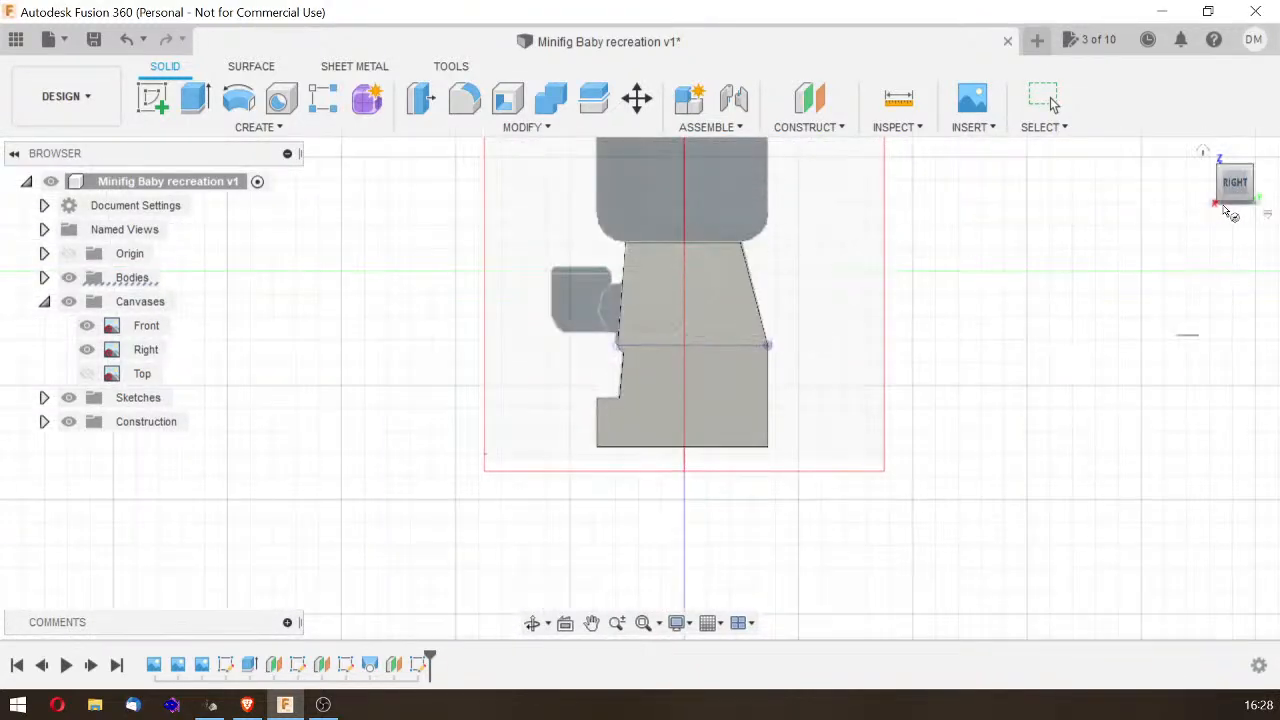
left_click_drag(1241, 191, 889, 200)
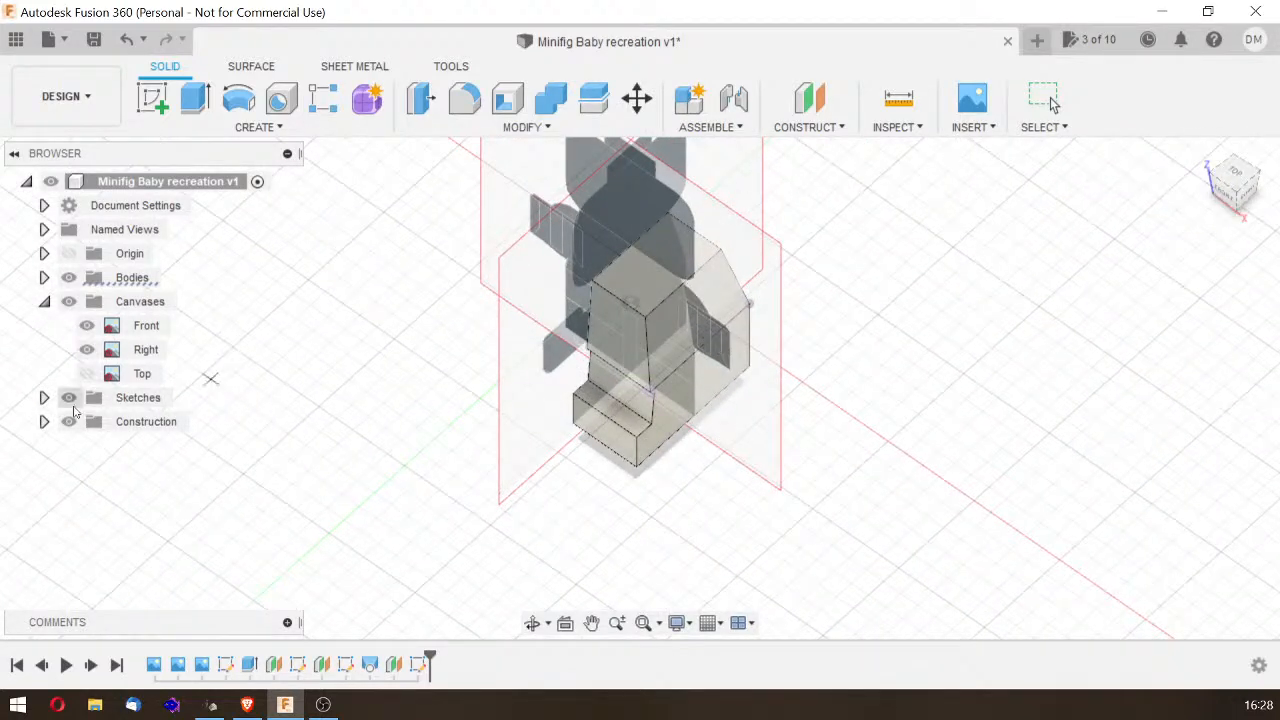
Step: Show Plane3 and try to draw a cylinder's base circle on it beside the torso
left_click(43, 421)
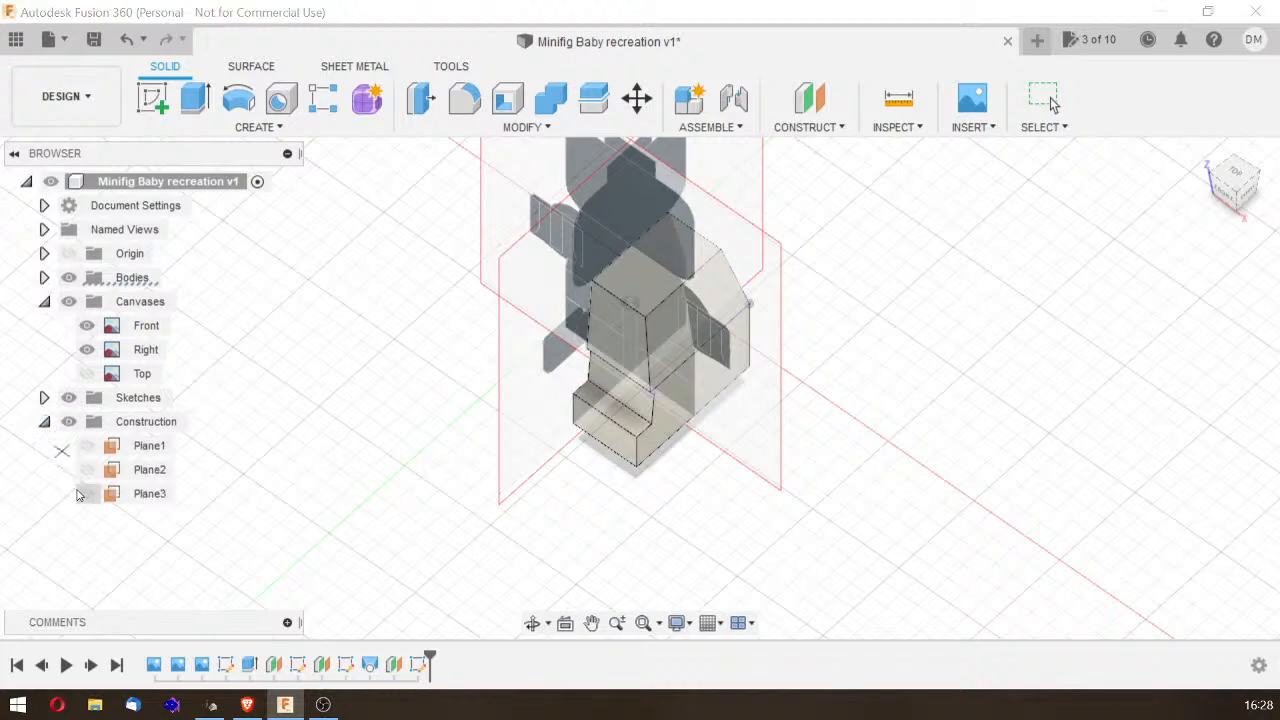
left_click(87, 493)
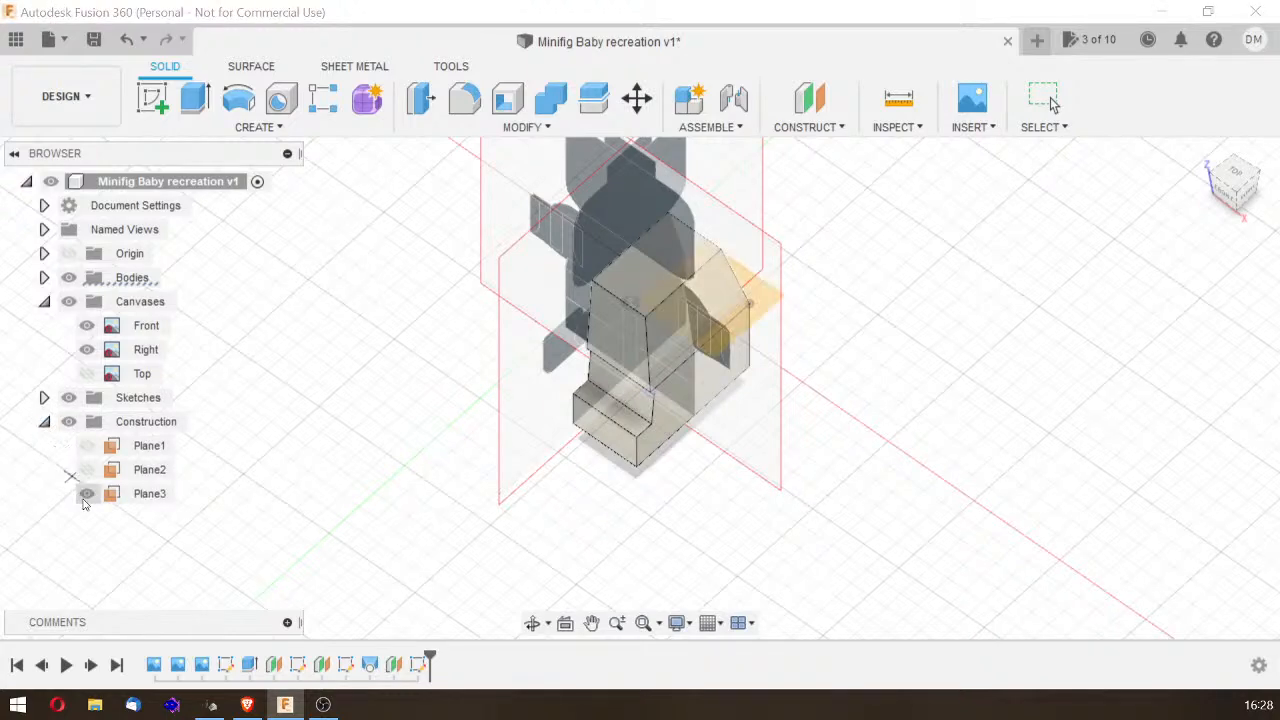
left_click_drag(765, 305, 760, 360)
left_click(800, 290)
left_click(1236, 414)
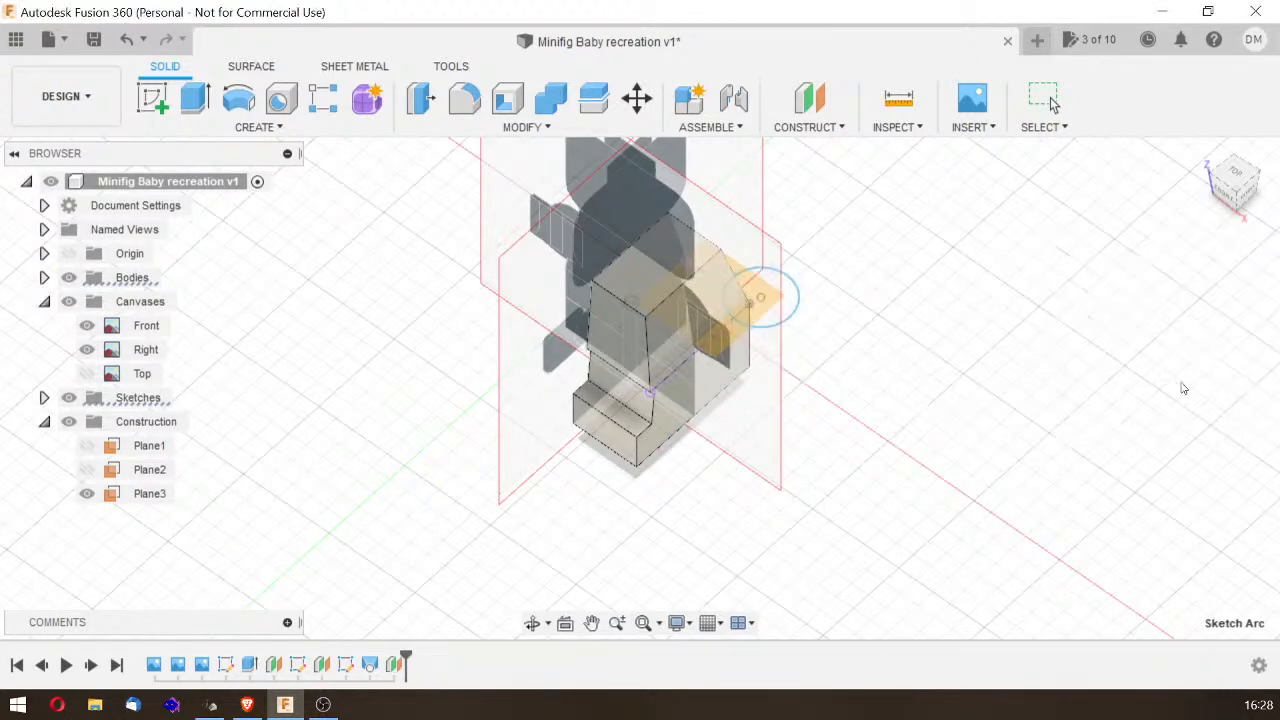
left_click(1207, 175)
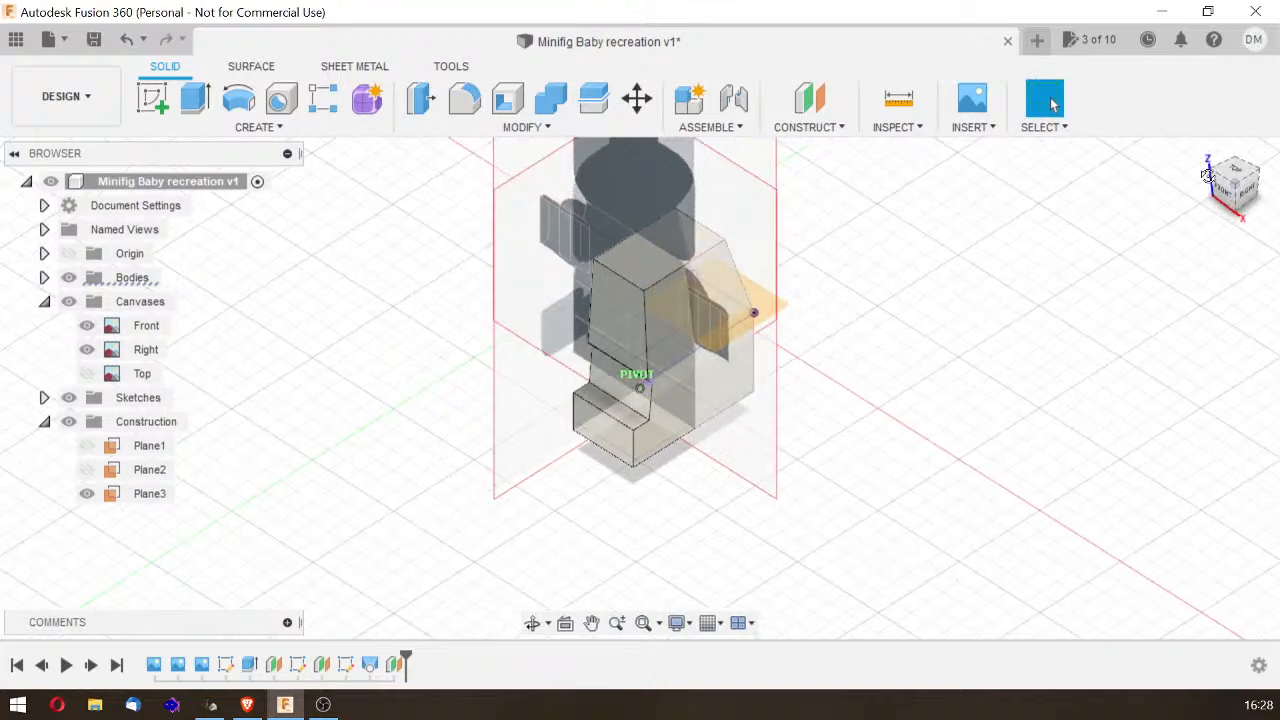
left_click(1245, 190)
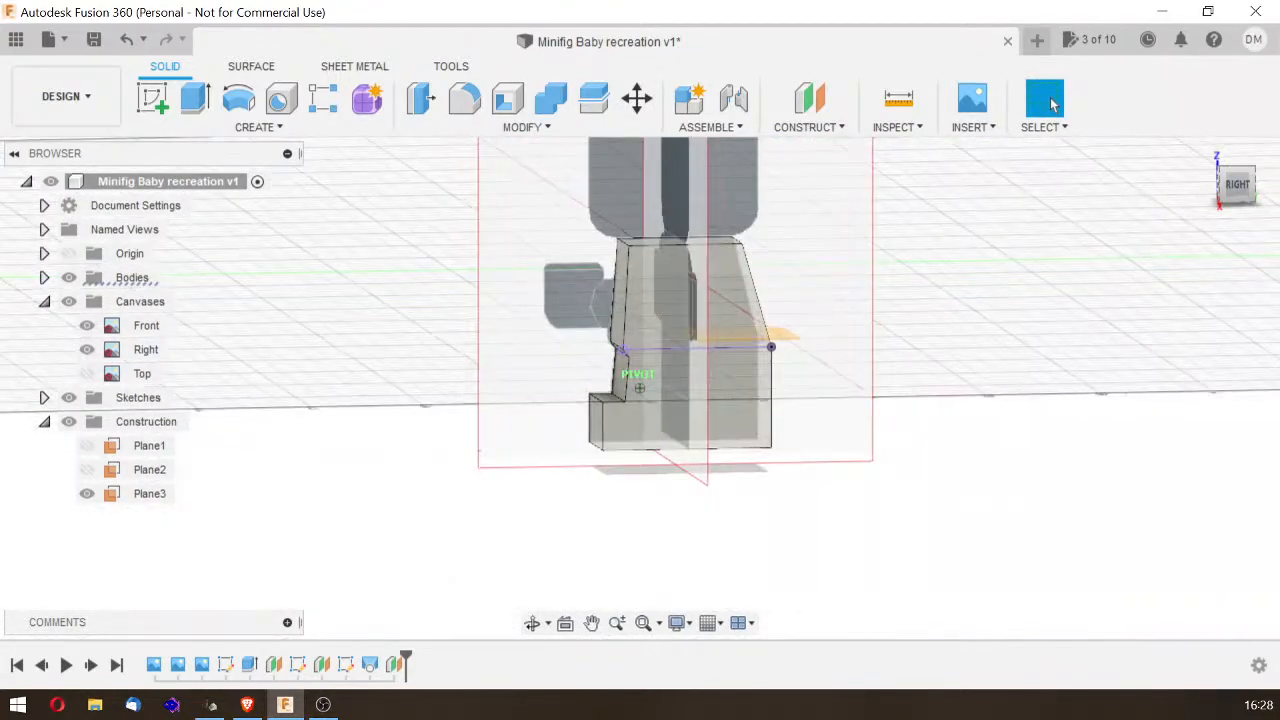
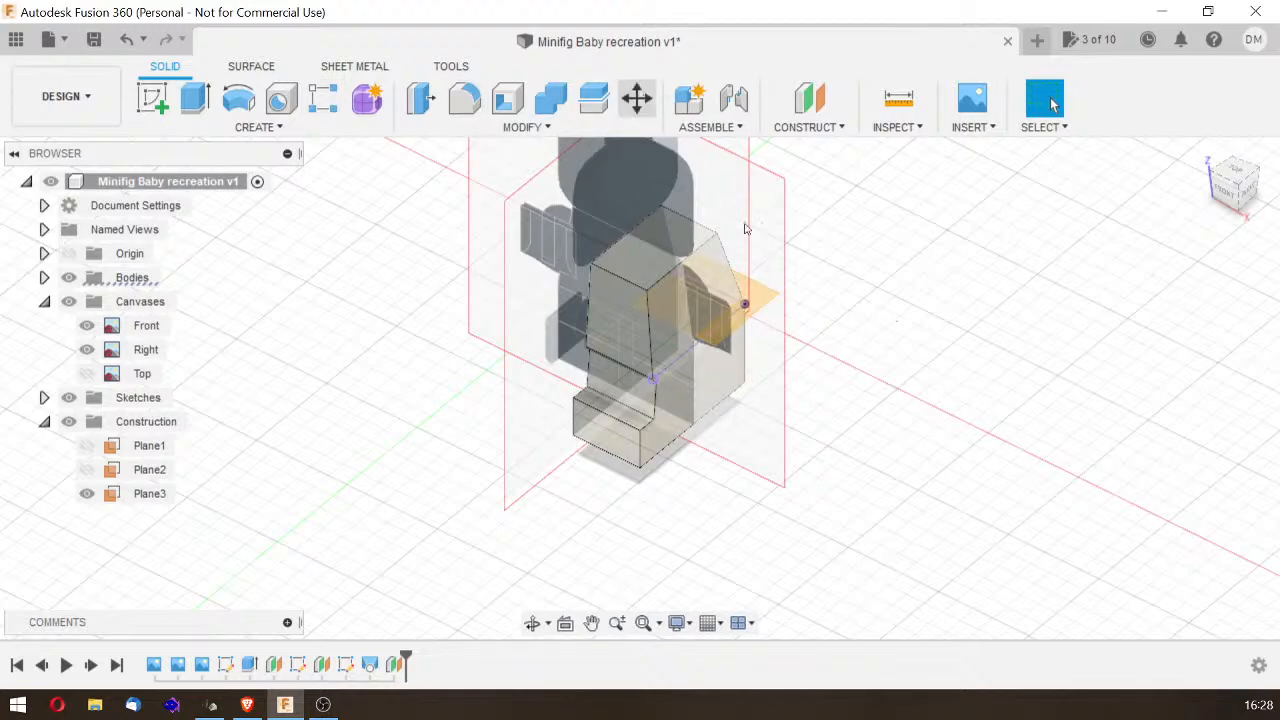
key("m")
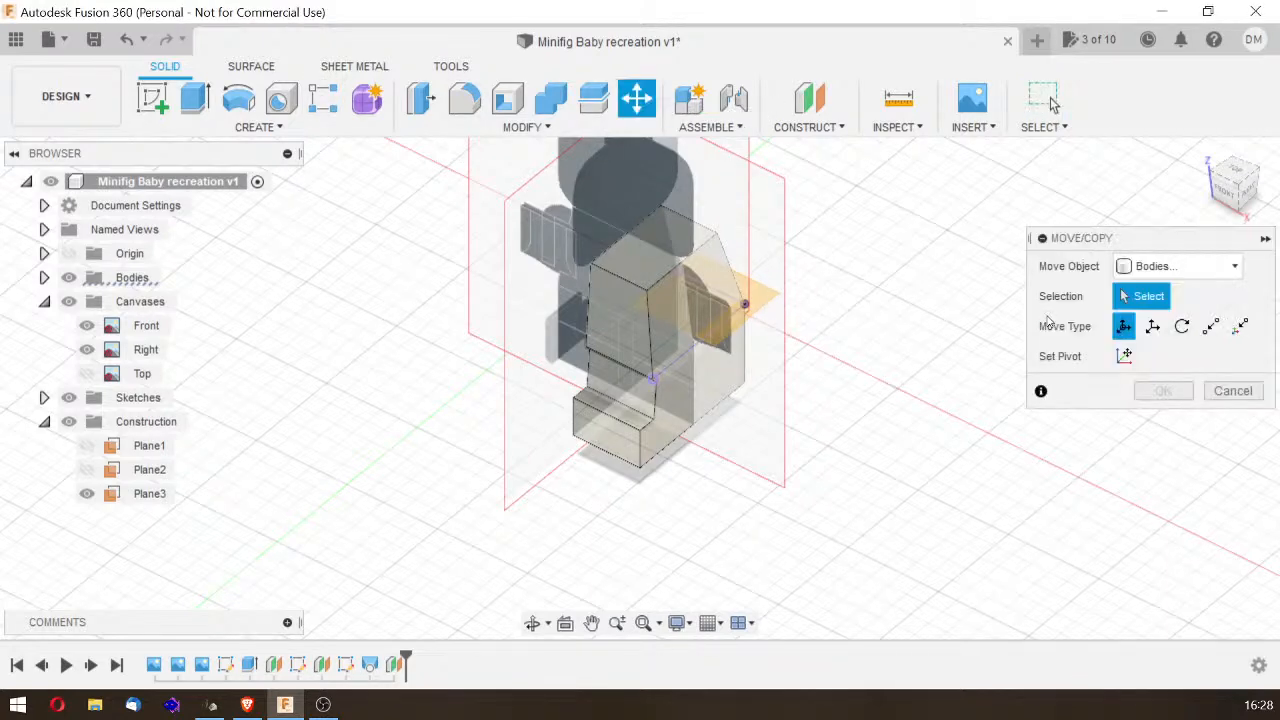
left_click(1167, 275)
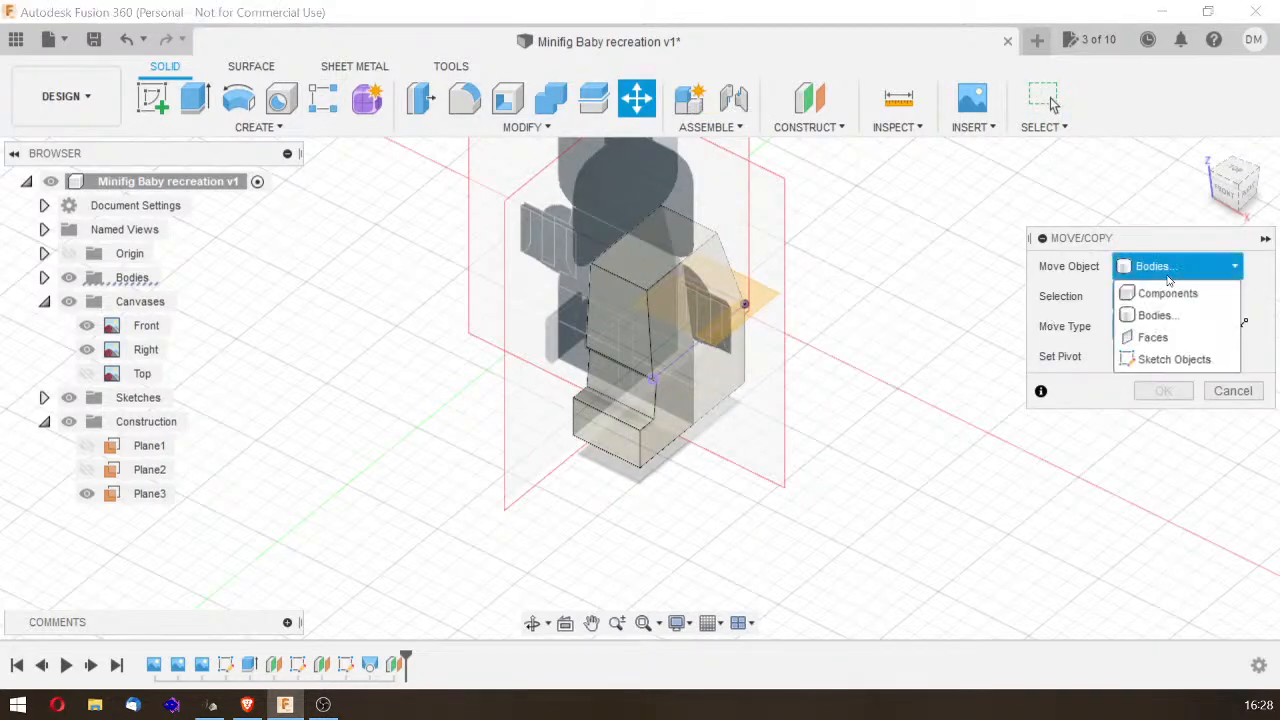
left_click(1088, 392)
left_click(1259, 397)
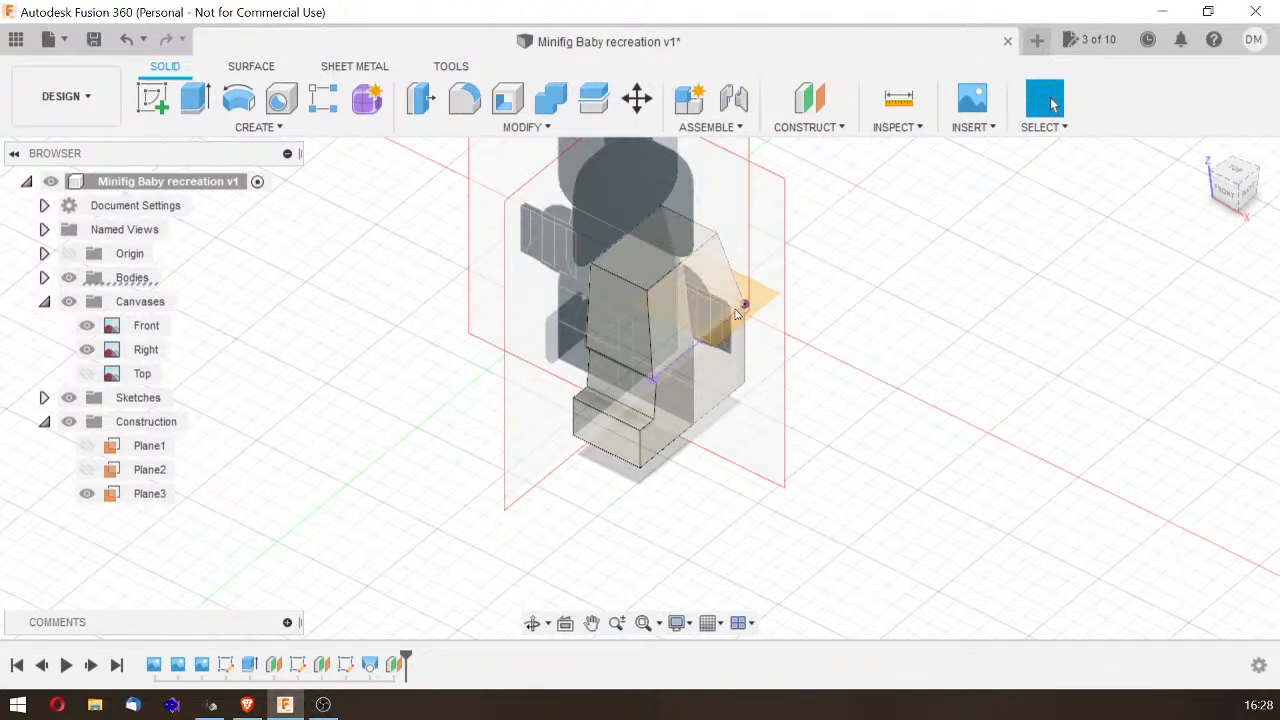
left_click(764, 294)
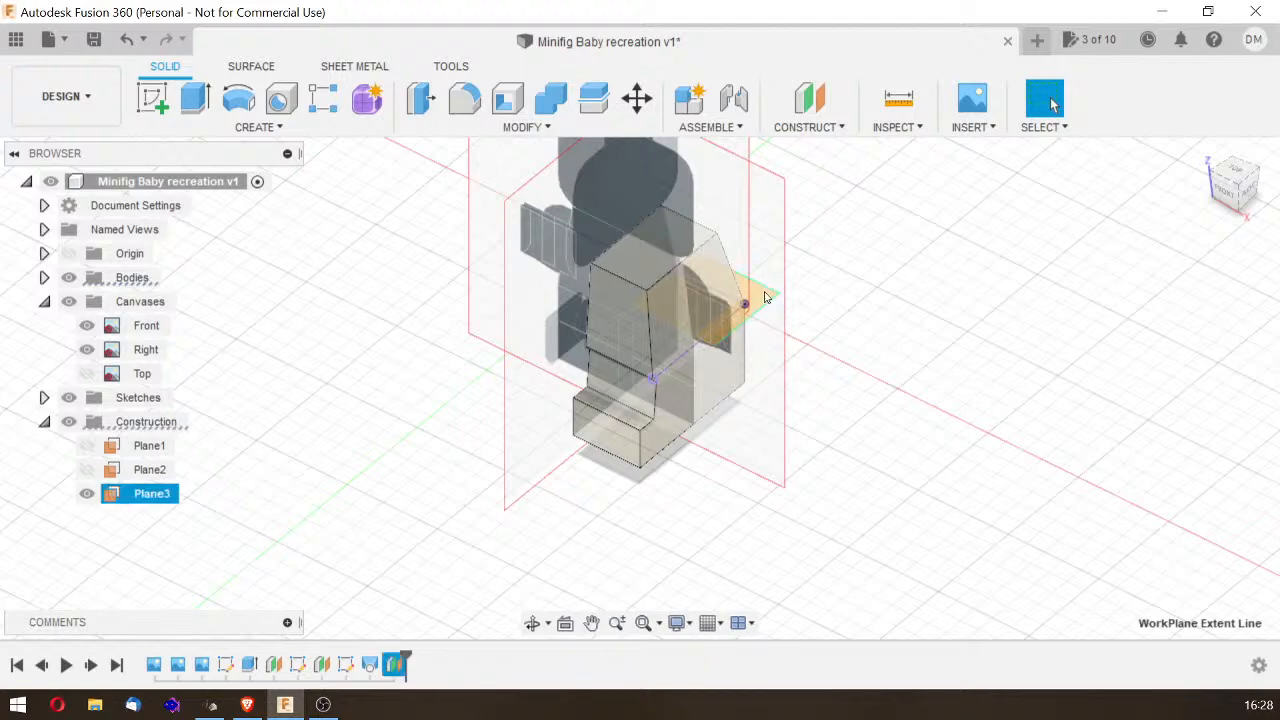
left_click(860, 294)
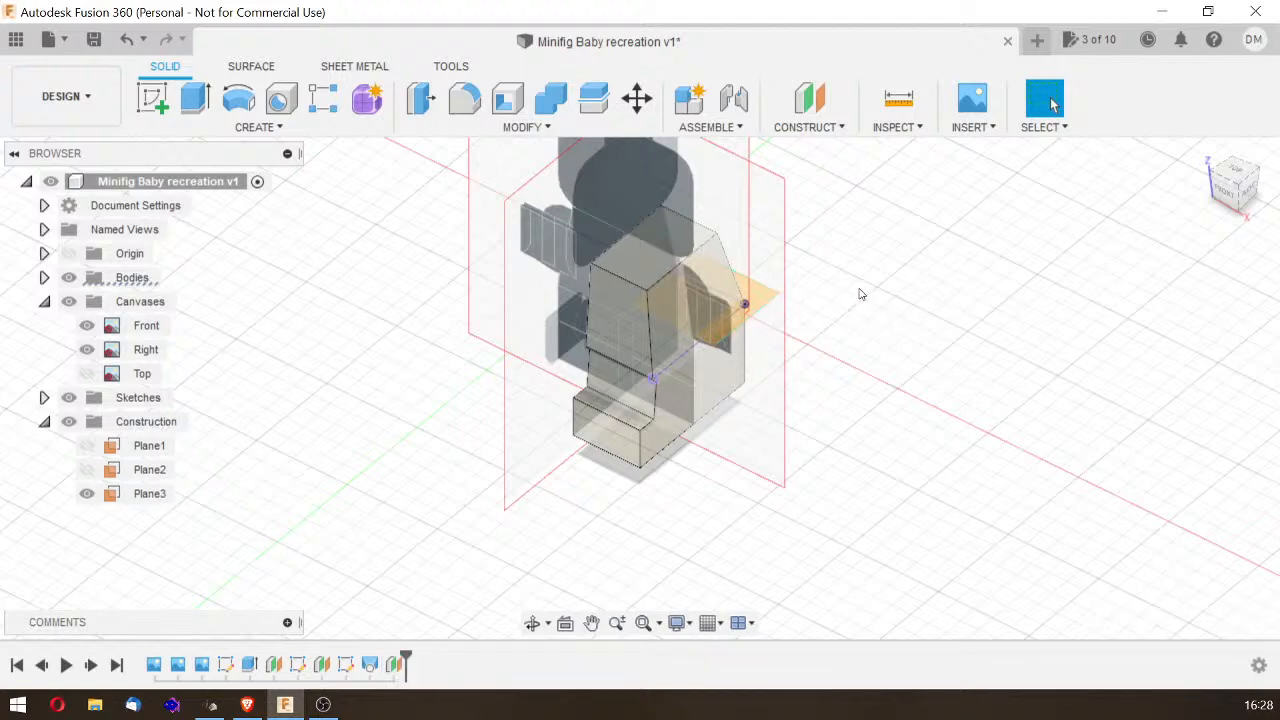
Step: Start a sketch on Plane3 from the top view and show the Top canvas again
left_click(1224, 176)
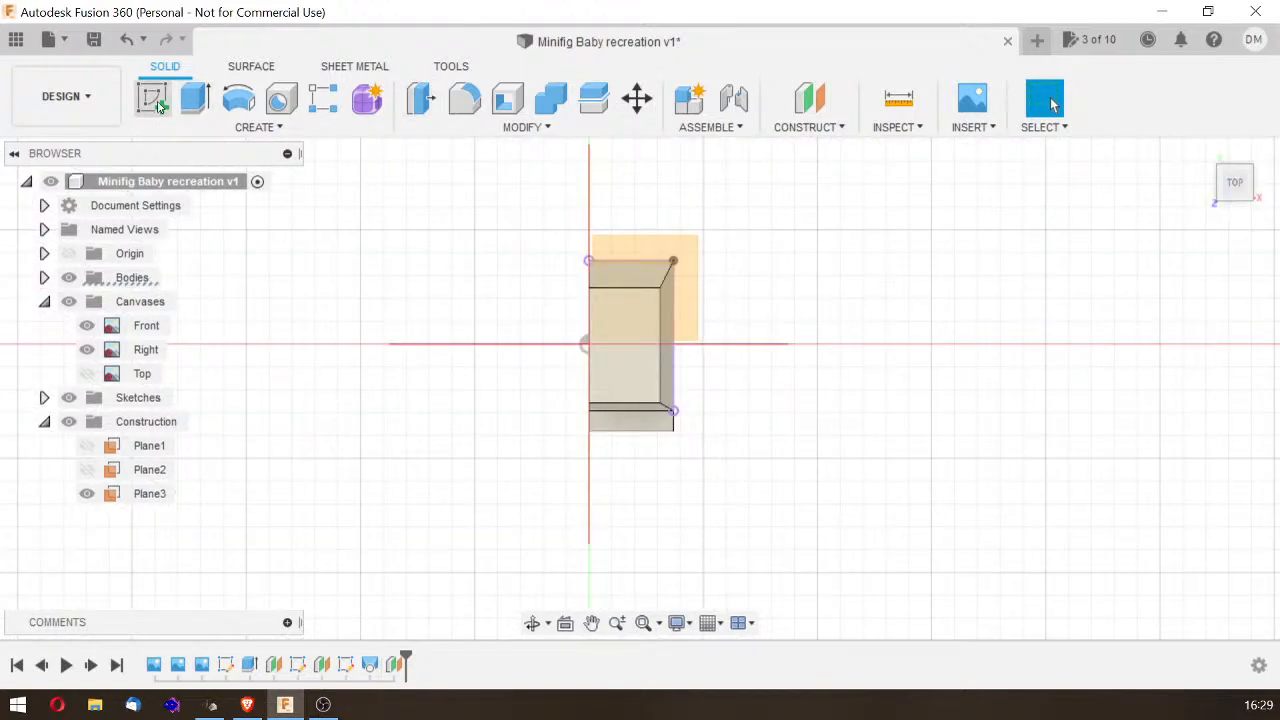
left_click(155, 103)
left_click(149, 493)
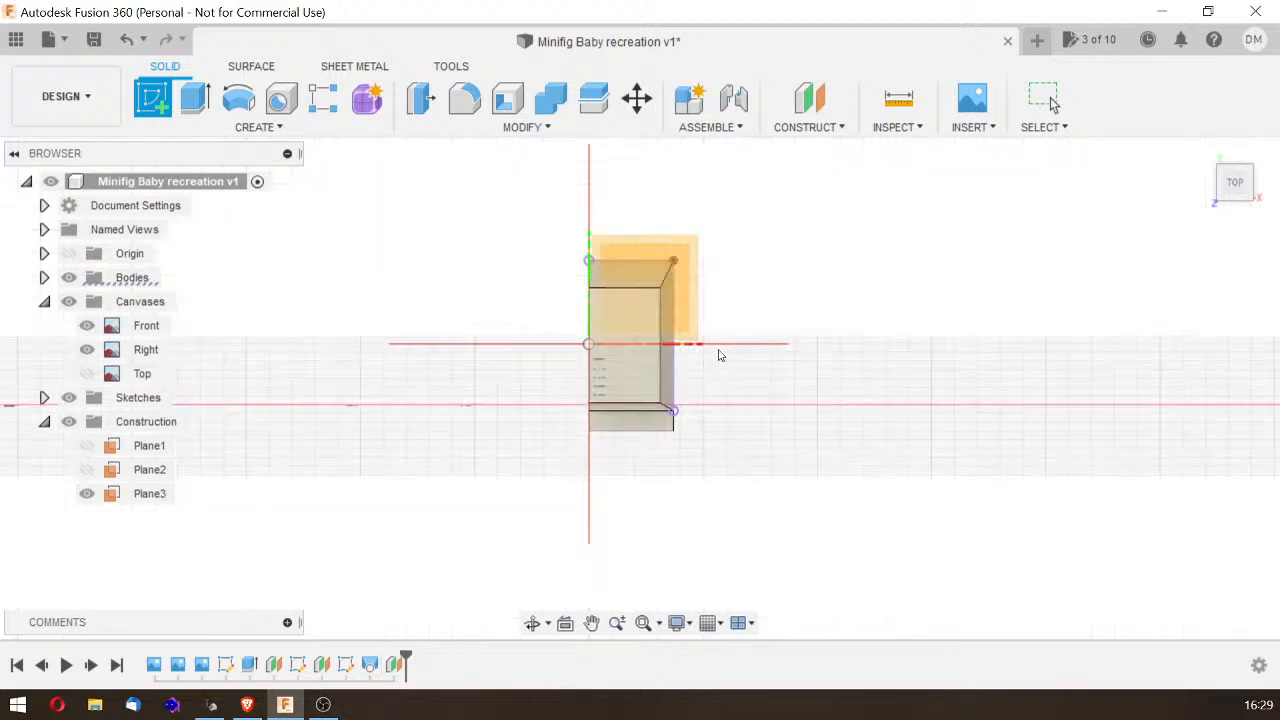
left_click(697, 345)
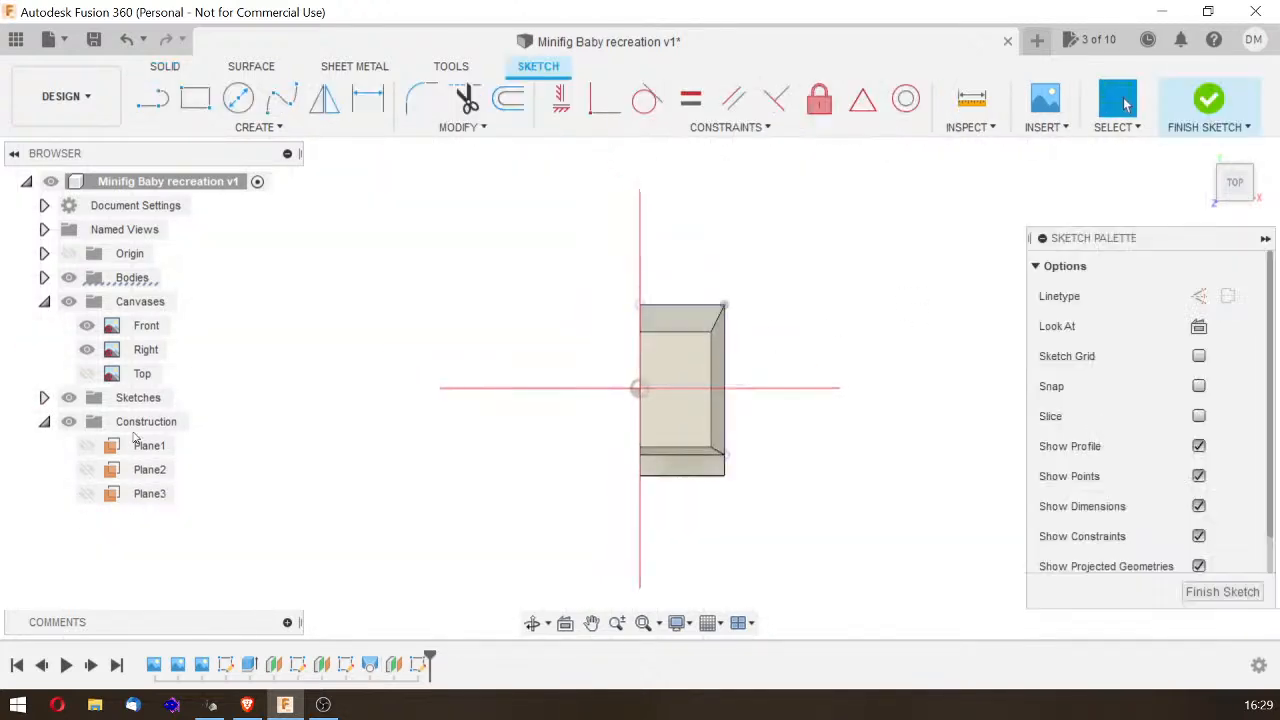
left_click(87, 373)
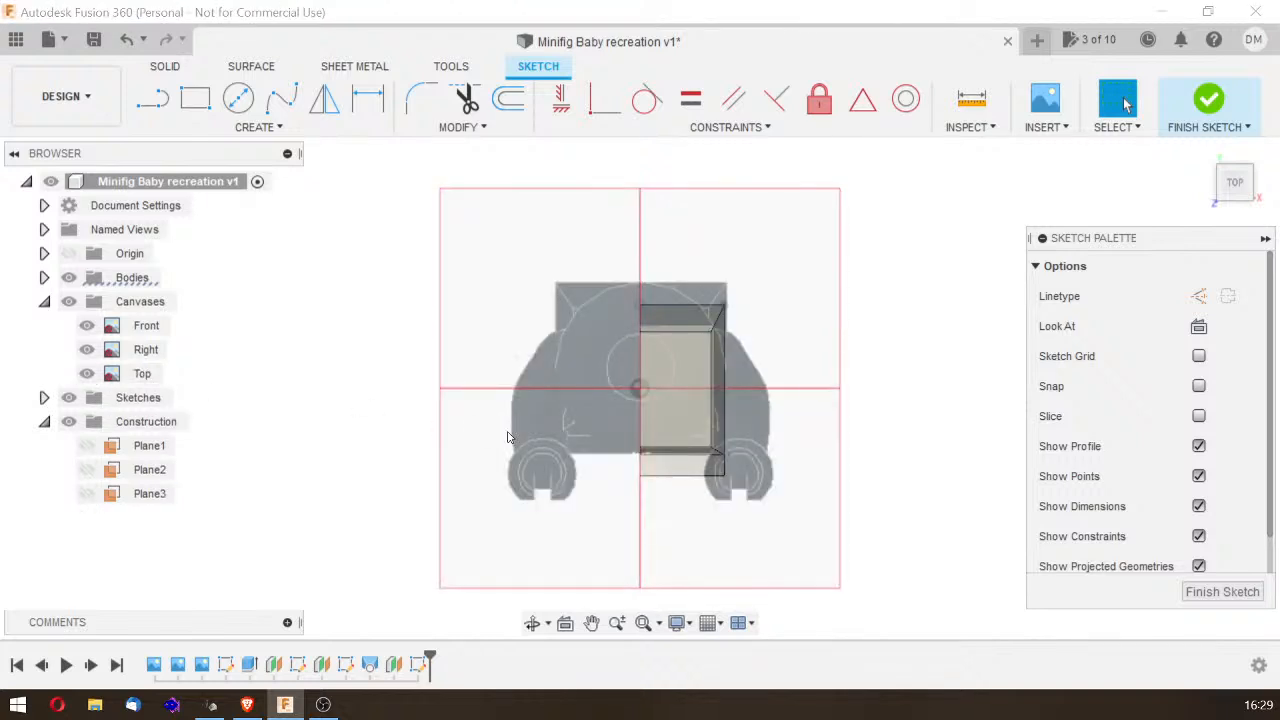
Step: Draw a circle about 16 mm in diameter around the right-hand hand outline on the Top canvas
left_click(238, 97)
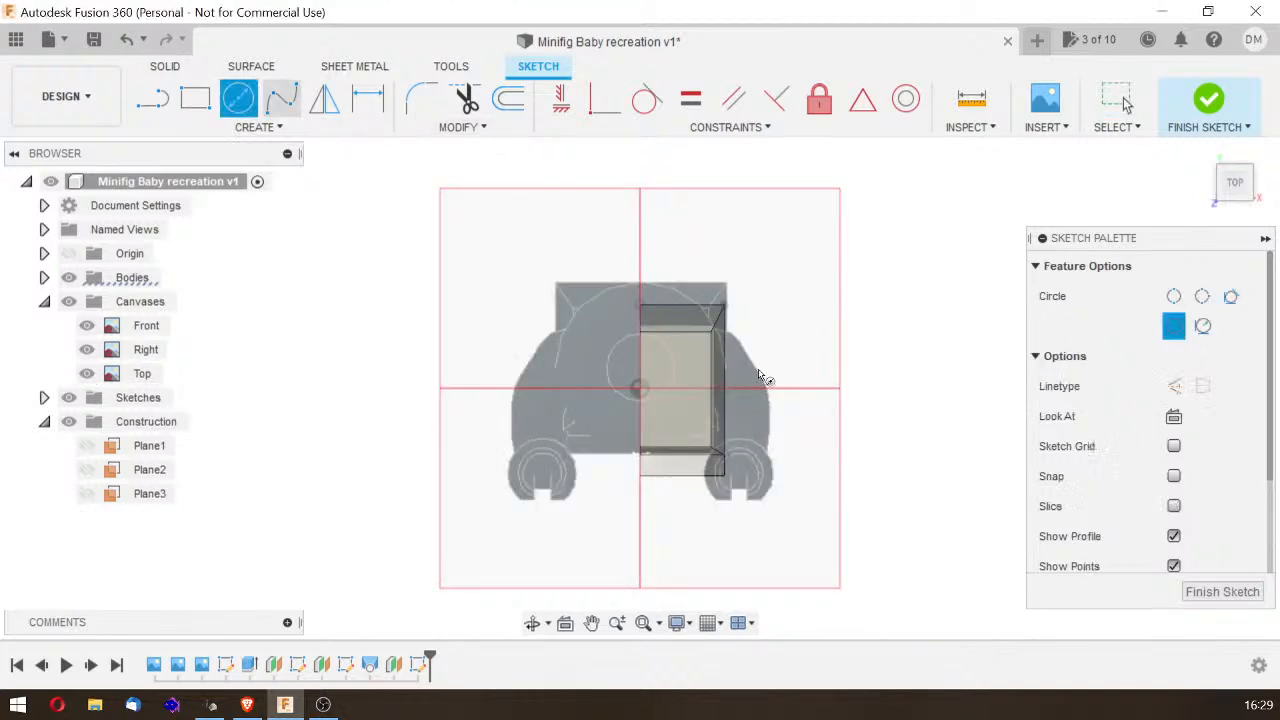
left_click(738, 476)
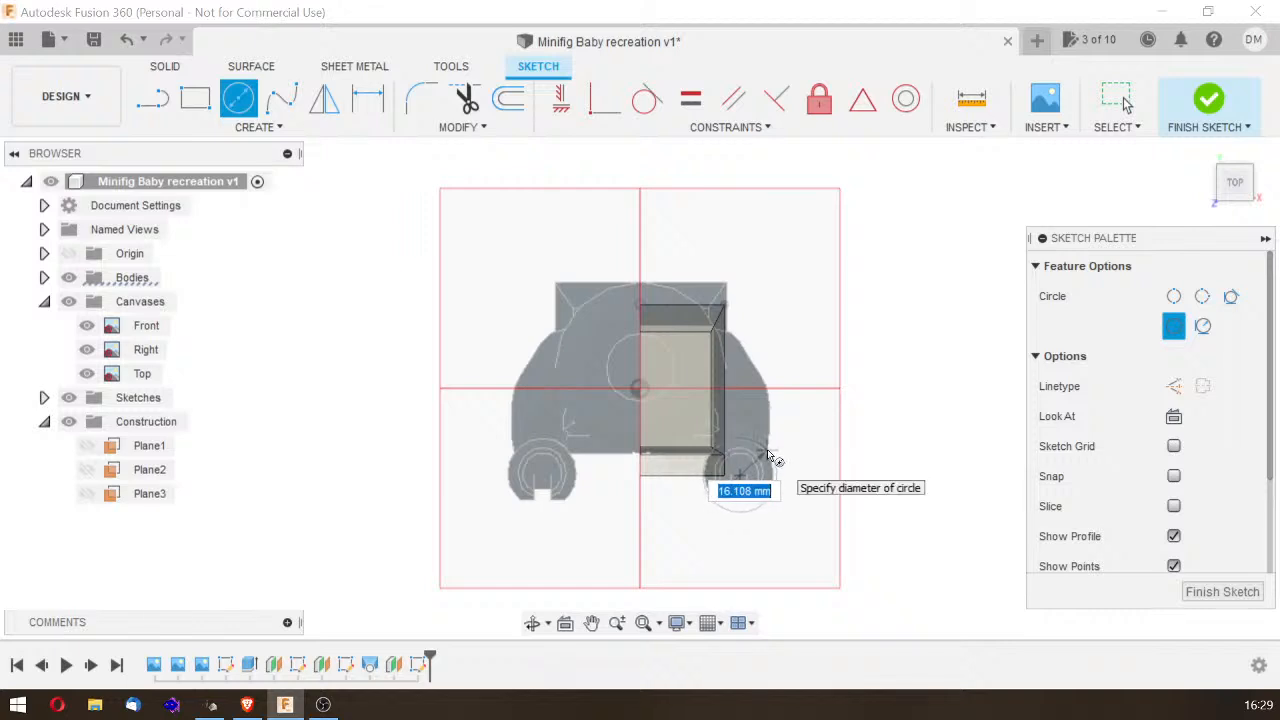
left_click(771, 457)
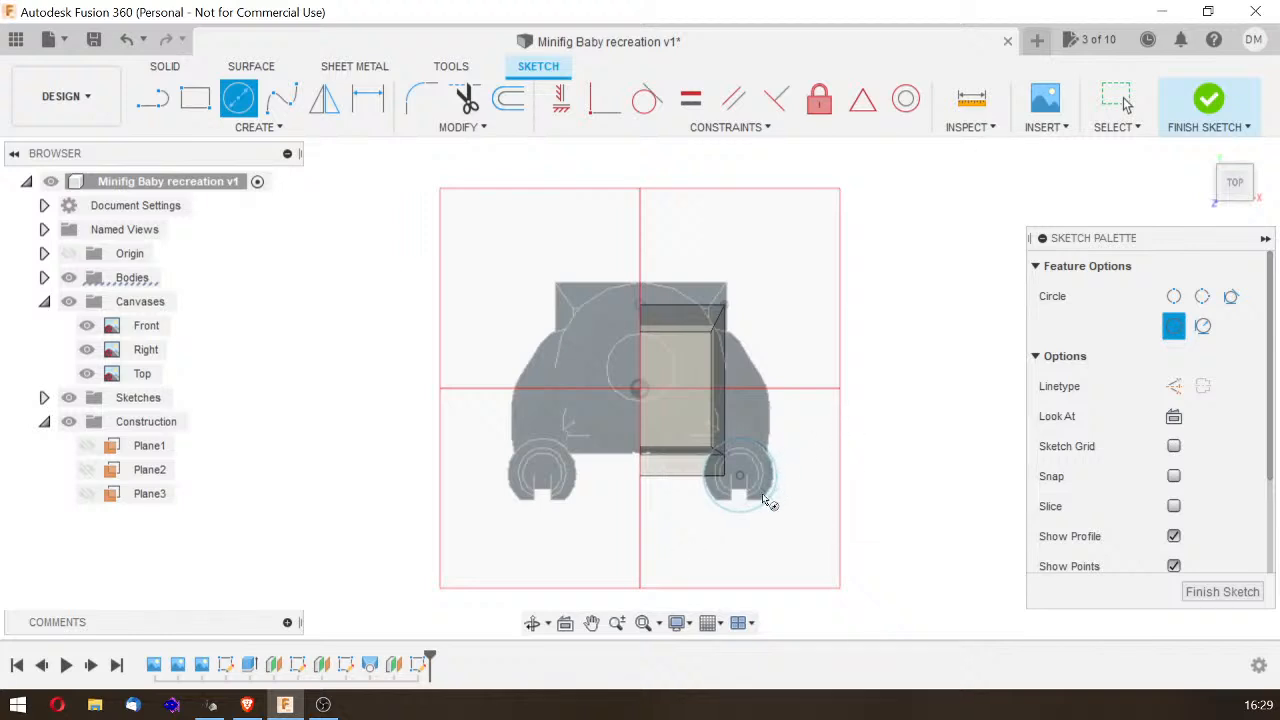
Step: Draw a concentric inner circle about 10 mm in diameter inside the hand's outer circle
scroll(765, 500, "up", 5)
scroll(765, 500, "up", 2)
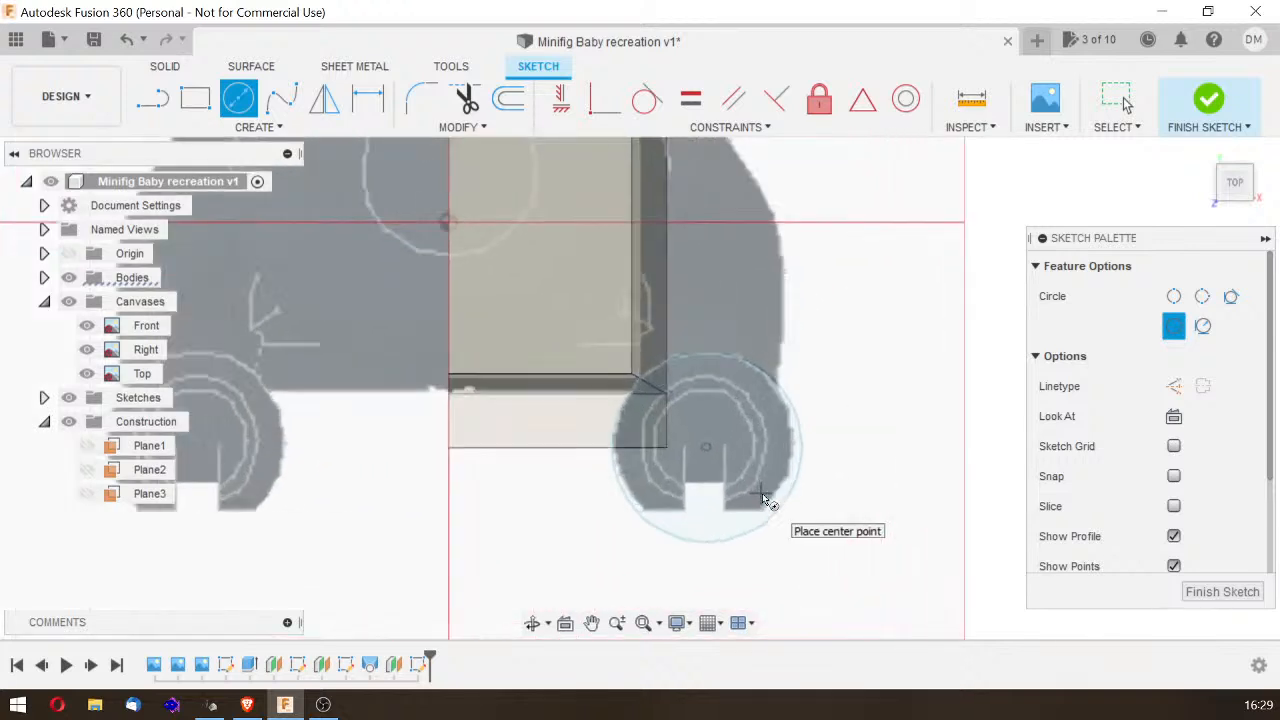
scroll(761, 493, "up", 1)
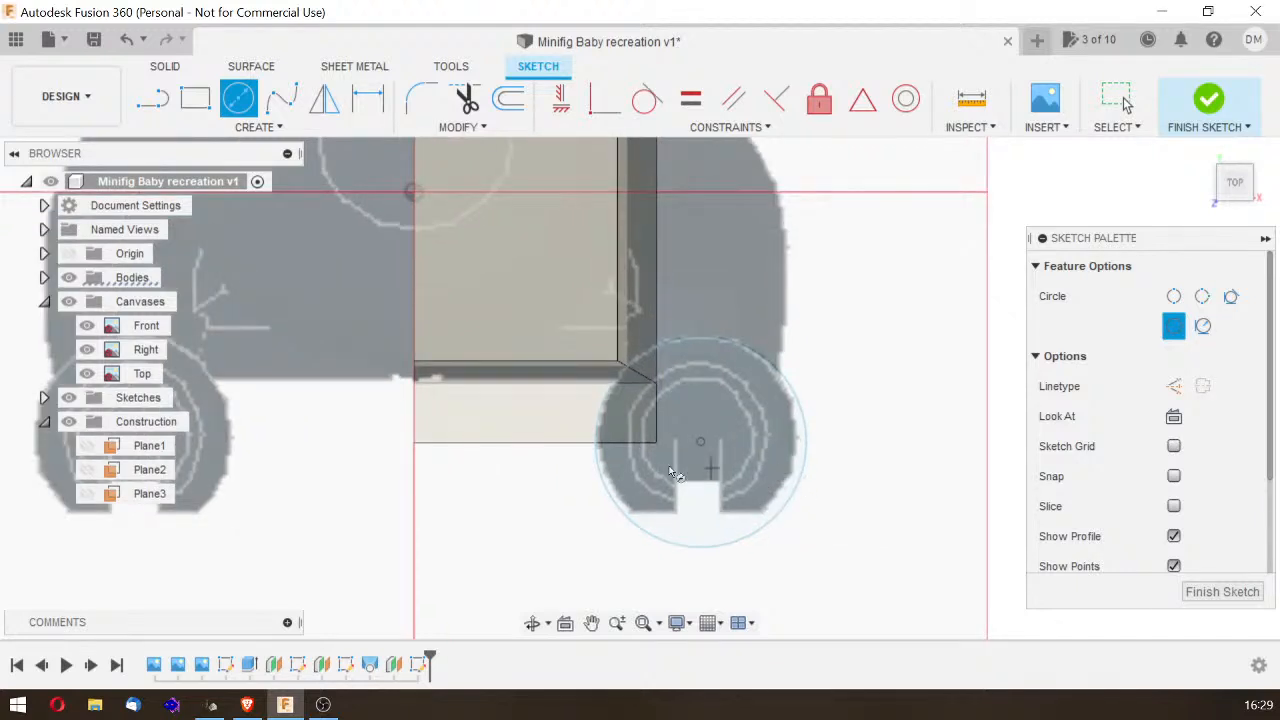
left_click(701, 444)
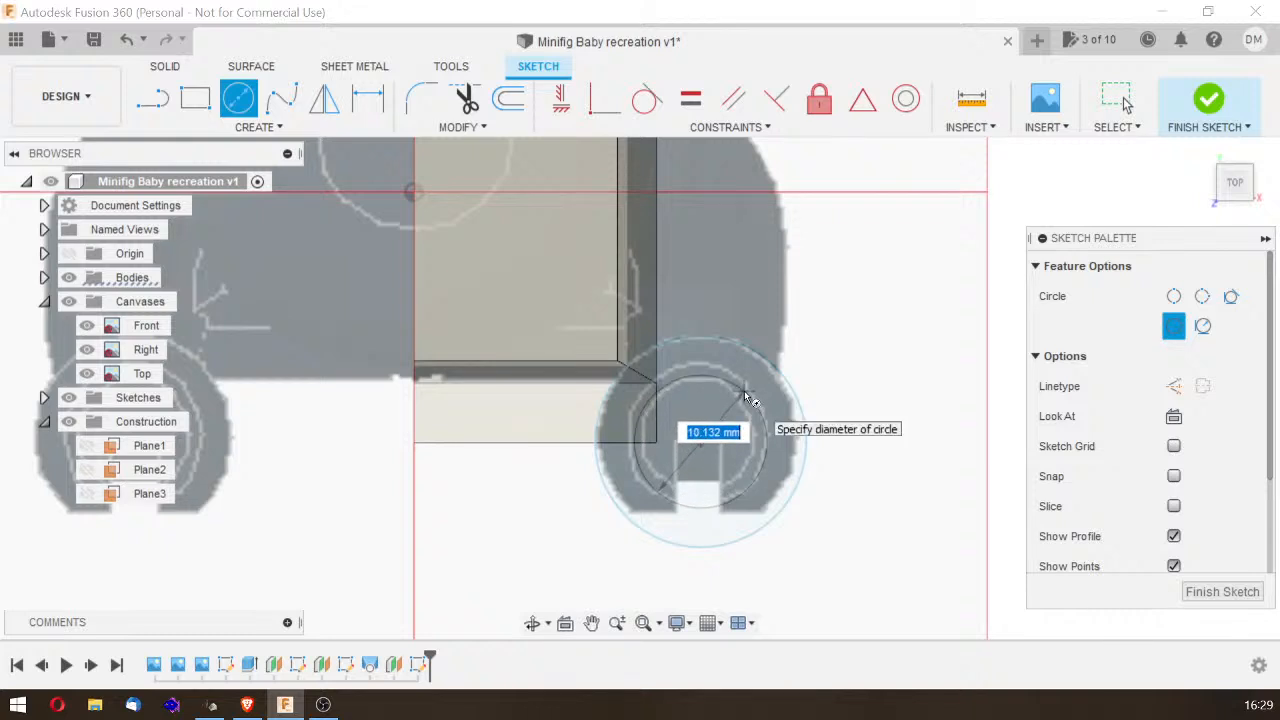
left_click(748, 397)
Step: Draw a horizontal line about 20.8 mm long along the hand's lower edge and trim the outer circle below it
mouse_move(1240, 213)
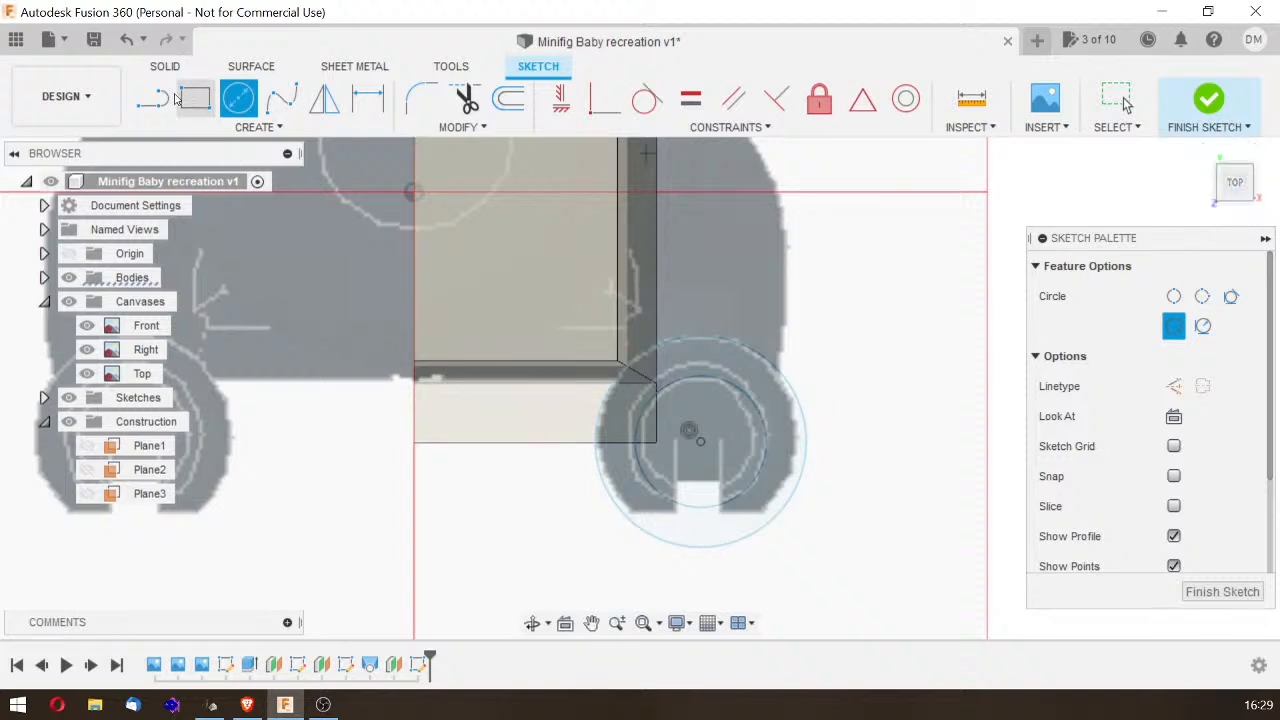
key("l")
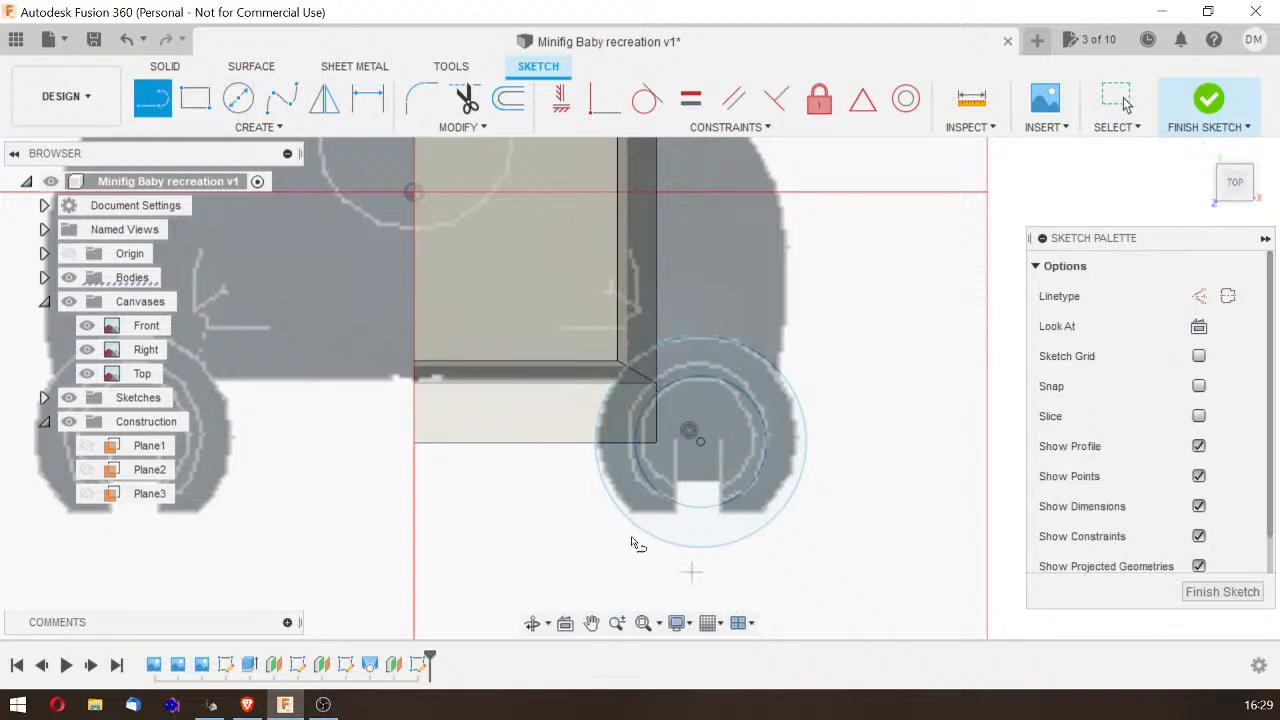
left_click(576, 509)
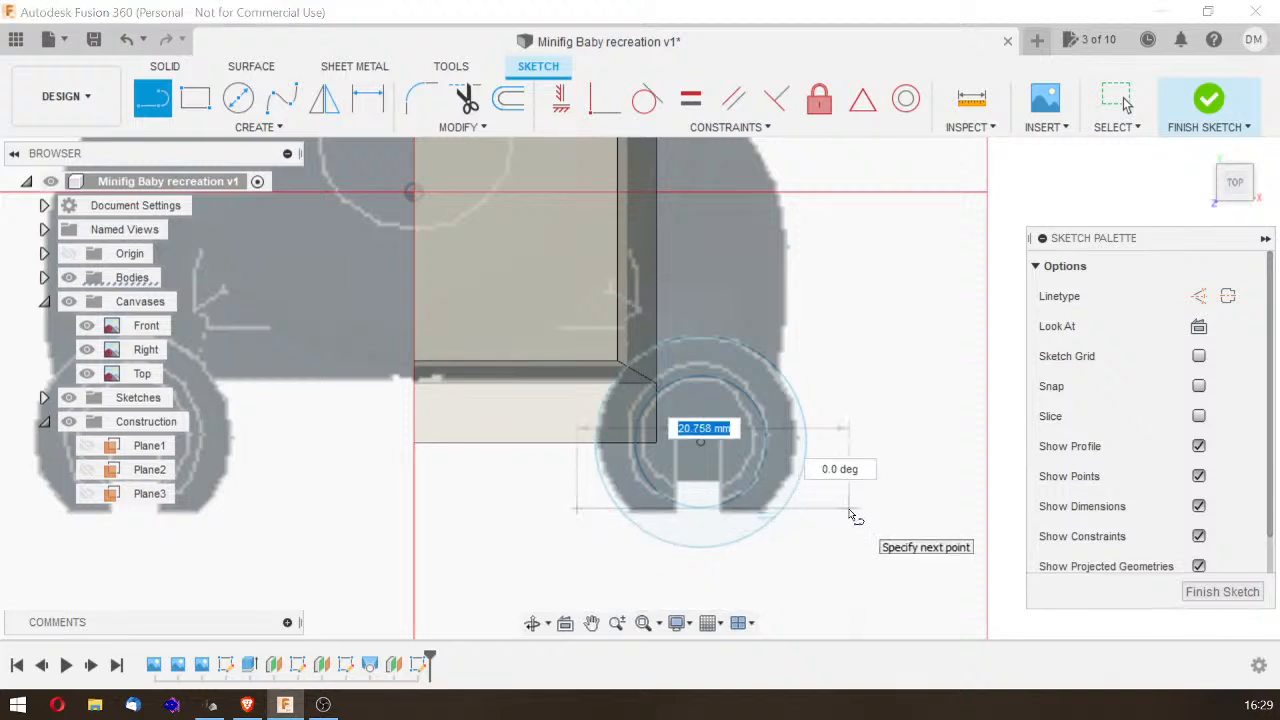
left_click(849, 509)
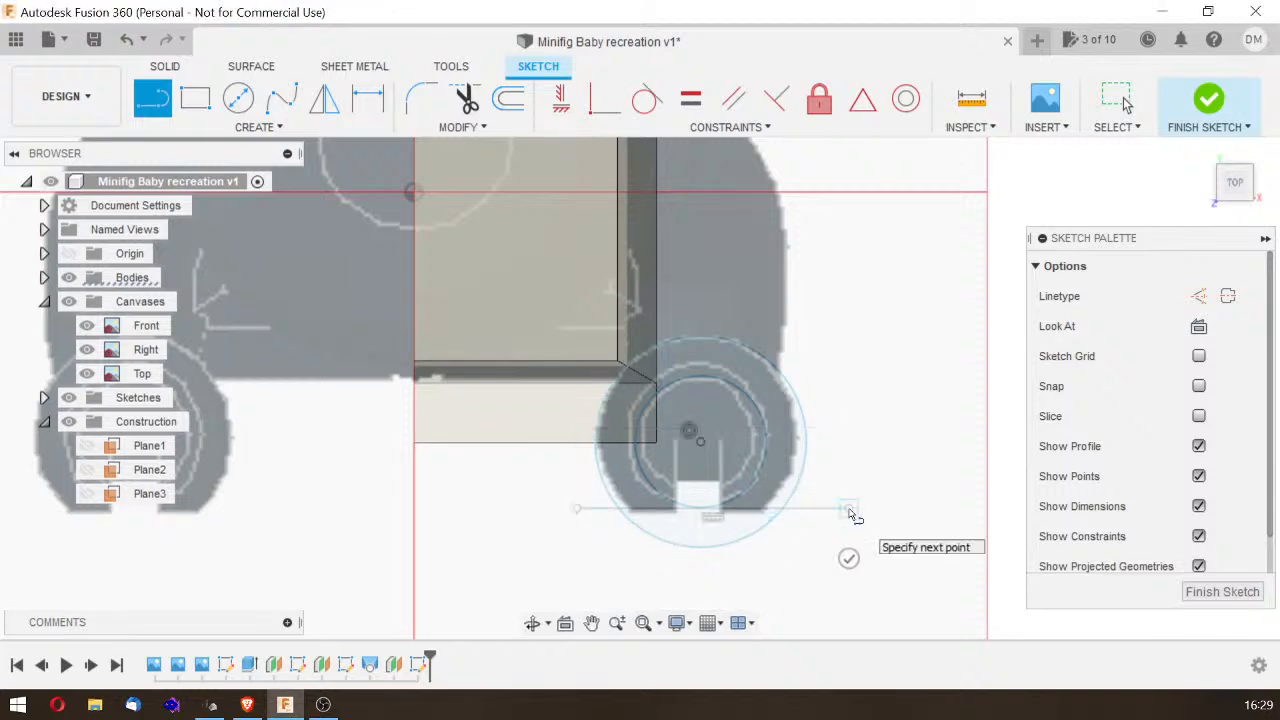
left_click(465, 99)
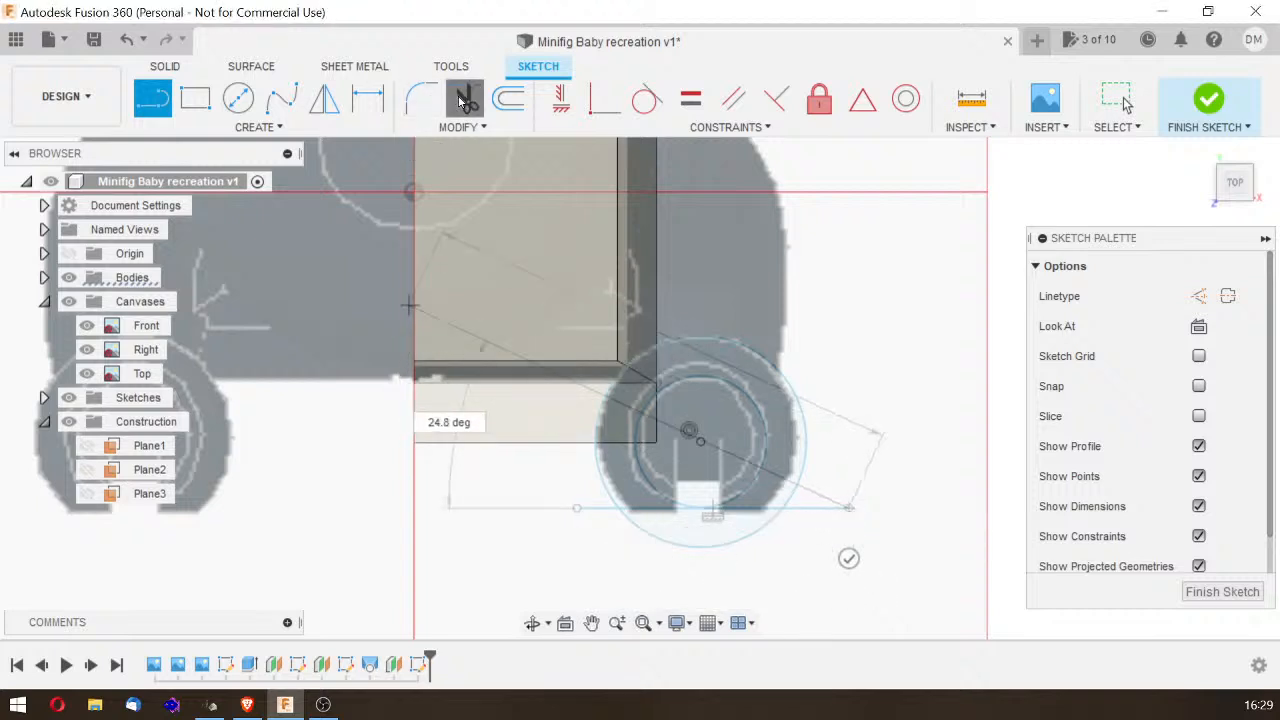
left_click(722, 546)
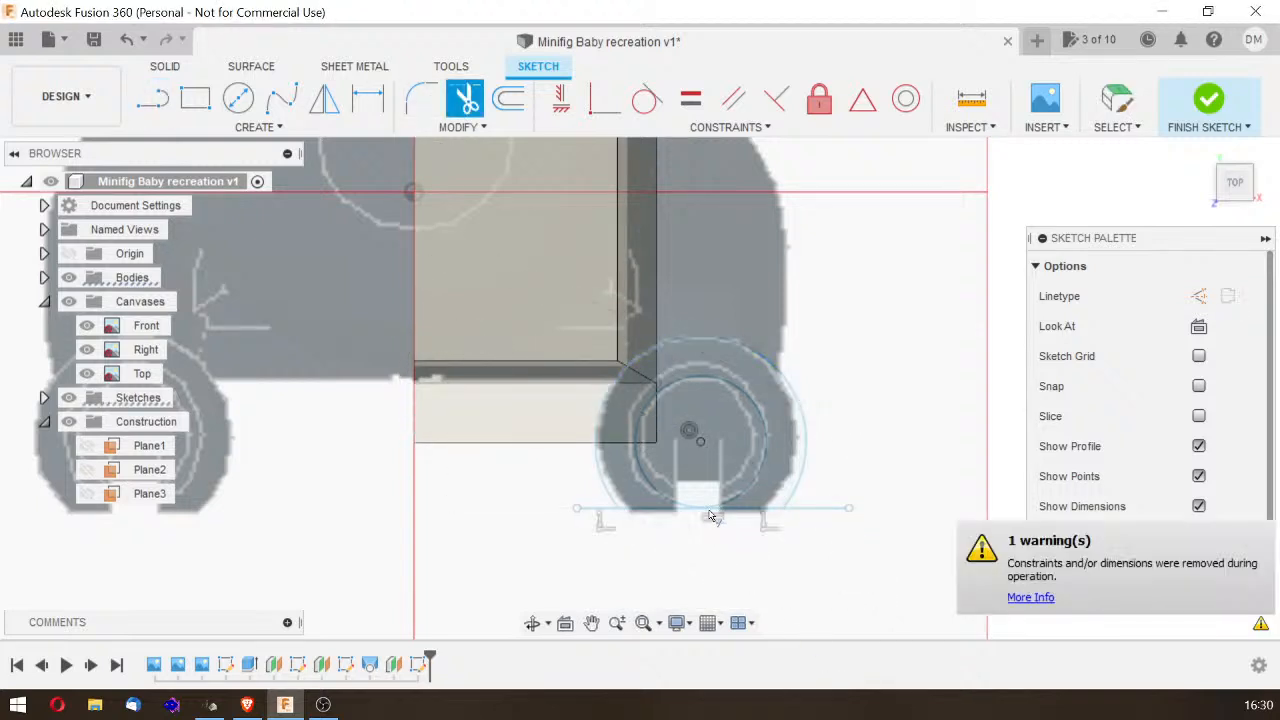
Step: Try to trim the horizontal line at the hand's lower edge, and undo the line trims
left_click(837, 512)
left_click(591, 513)
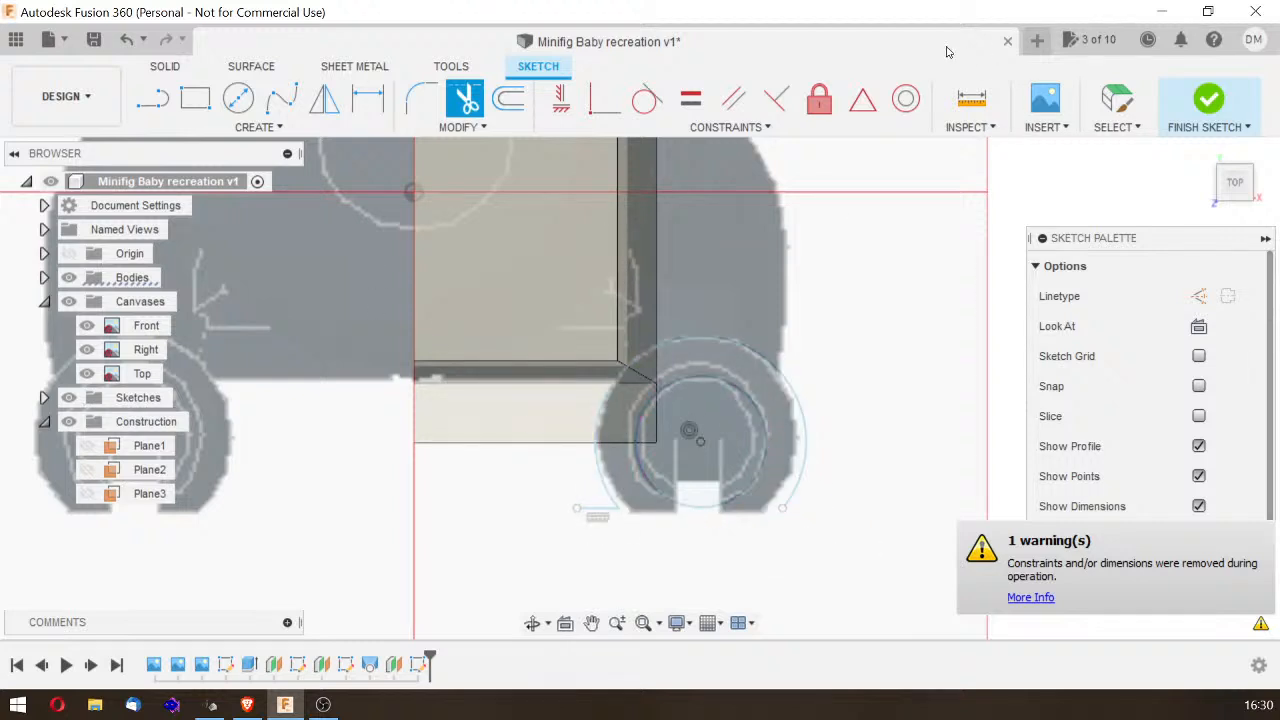
left_click(134, 39)
left_click(136, 40)
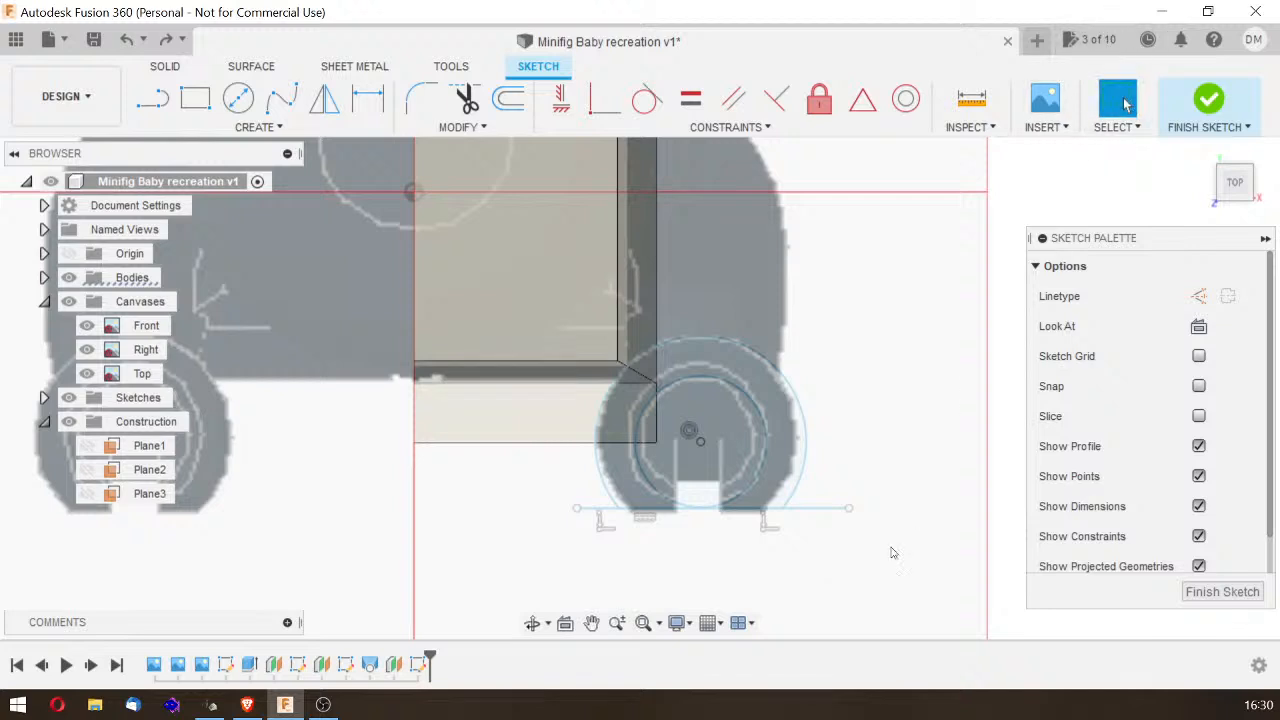
Step: Undo the hand geometry back to an empty sketch and show the Top canvas
mouse_move(835, 509)
left_mouse_down()
mouse_move(834, 547)
mouse_move(837, 510)
mouse_move(838, 528)
left_mouse_up()
left_click(143, 45)
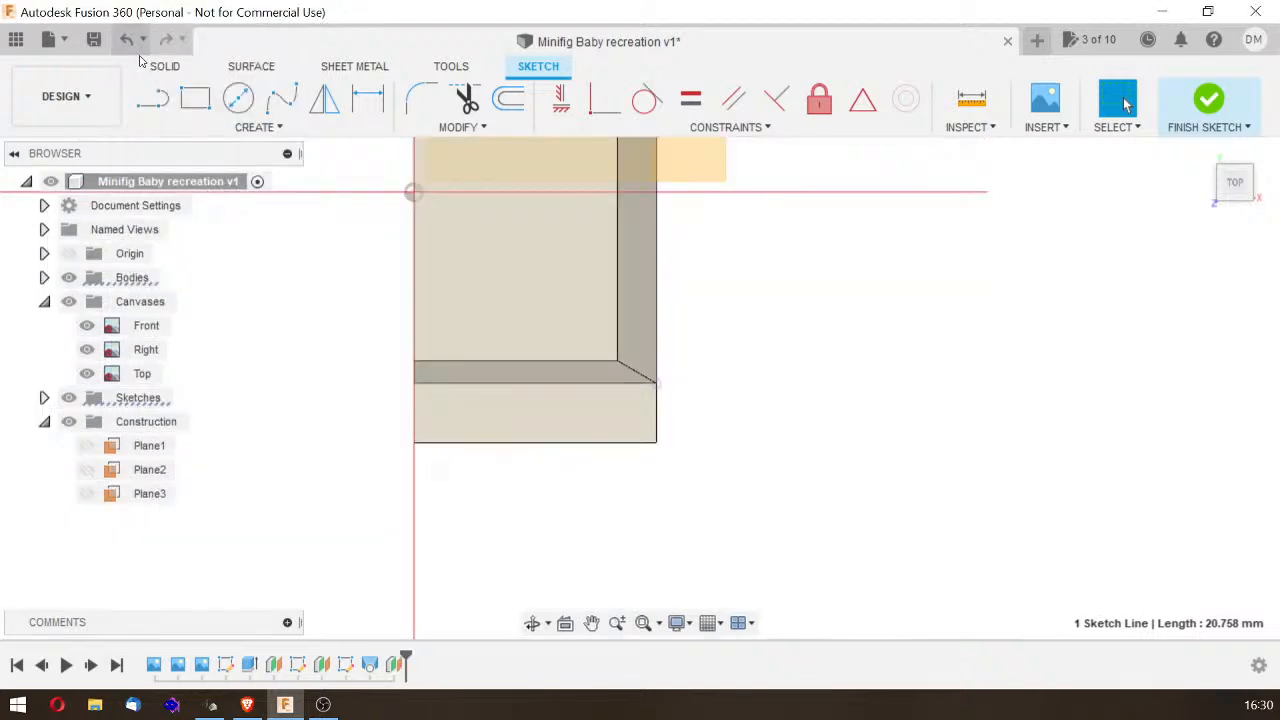
left_click(168, 40)
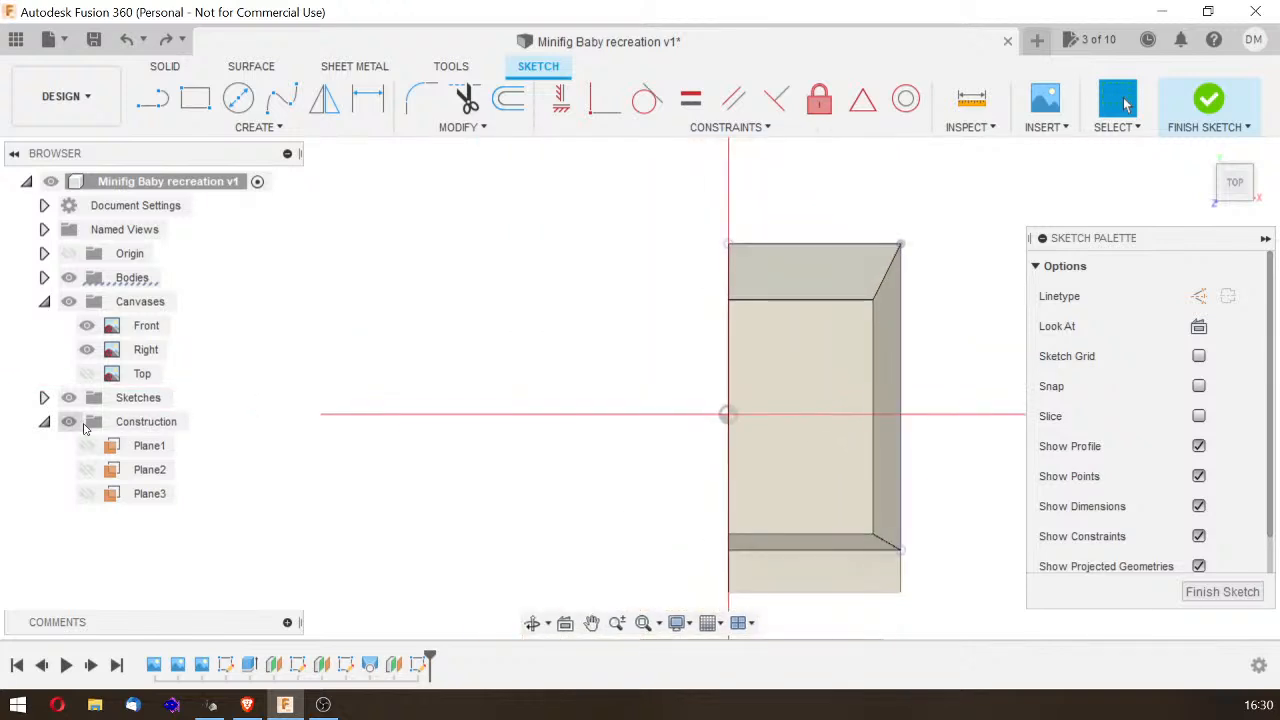
left_click(87, 373)
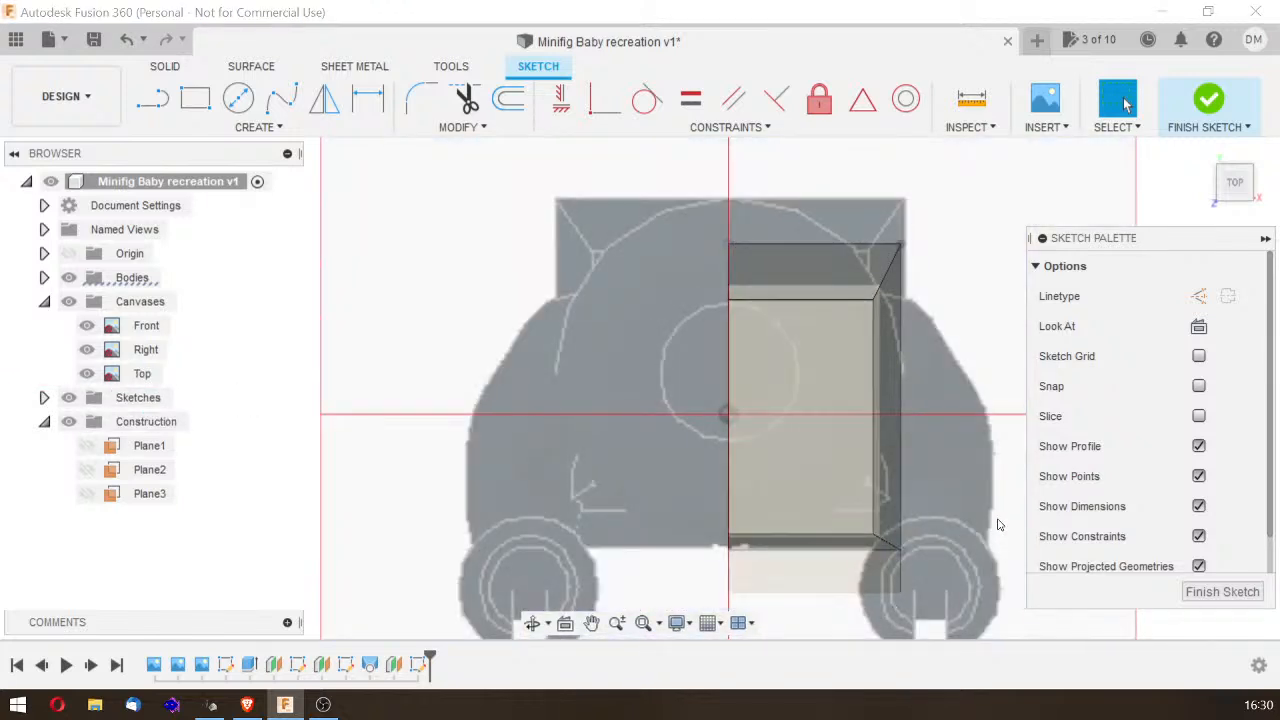
Step: Draw a circle about 16 mm in diameter around the right-hand hand outline and an inner circle about 9.4 mm in diameter at its centre
mouse_move(994, 517)
middle_mouse_down()
mouse_move(867, 334)
mouse_move(735, 291)
middle_mouse_up()
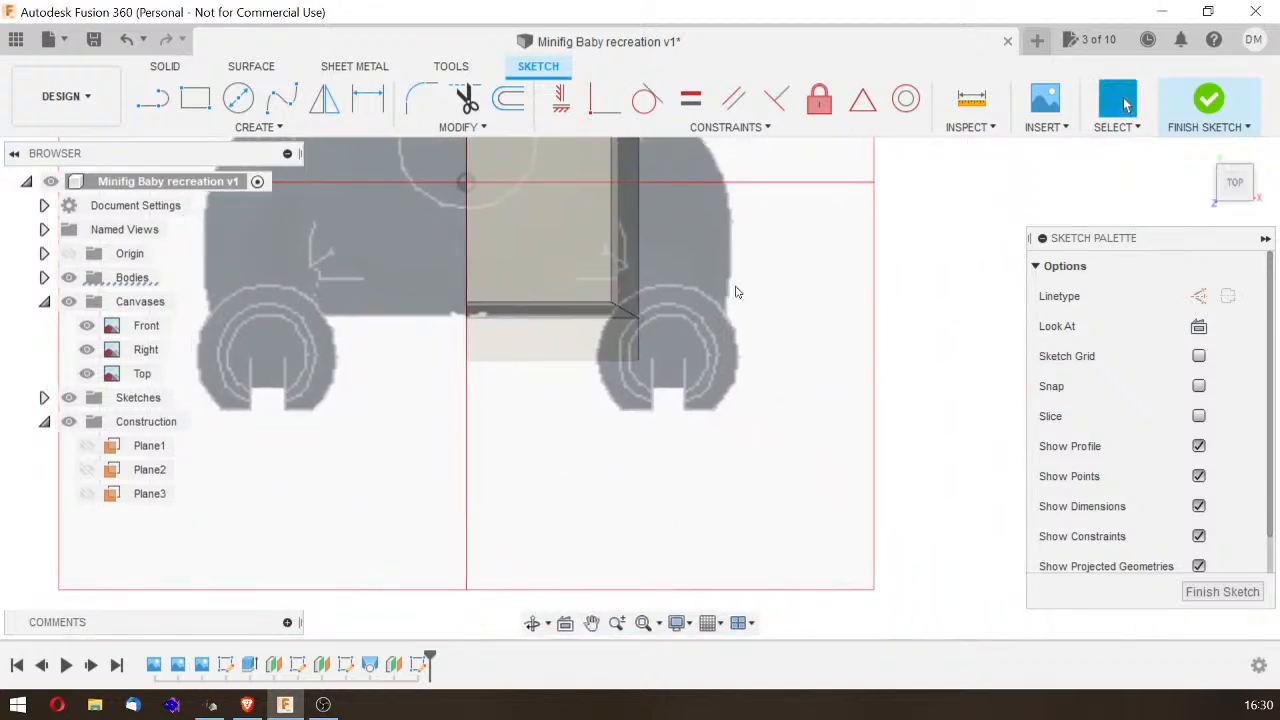
scroll(828, 314, "up", 3)
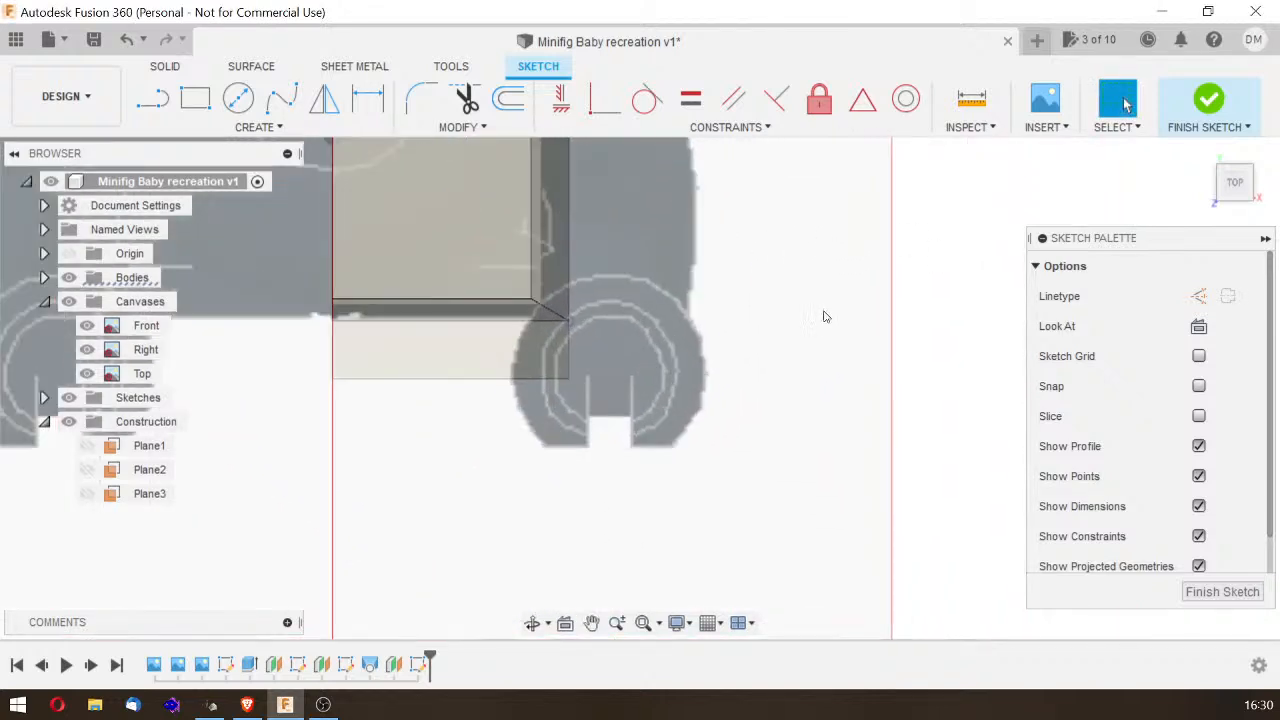
left_click(238, 97)
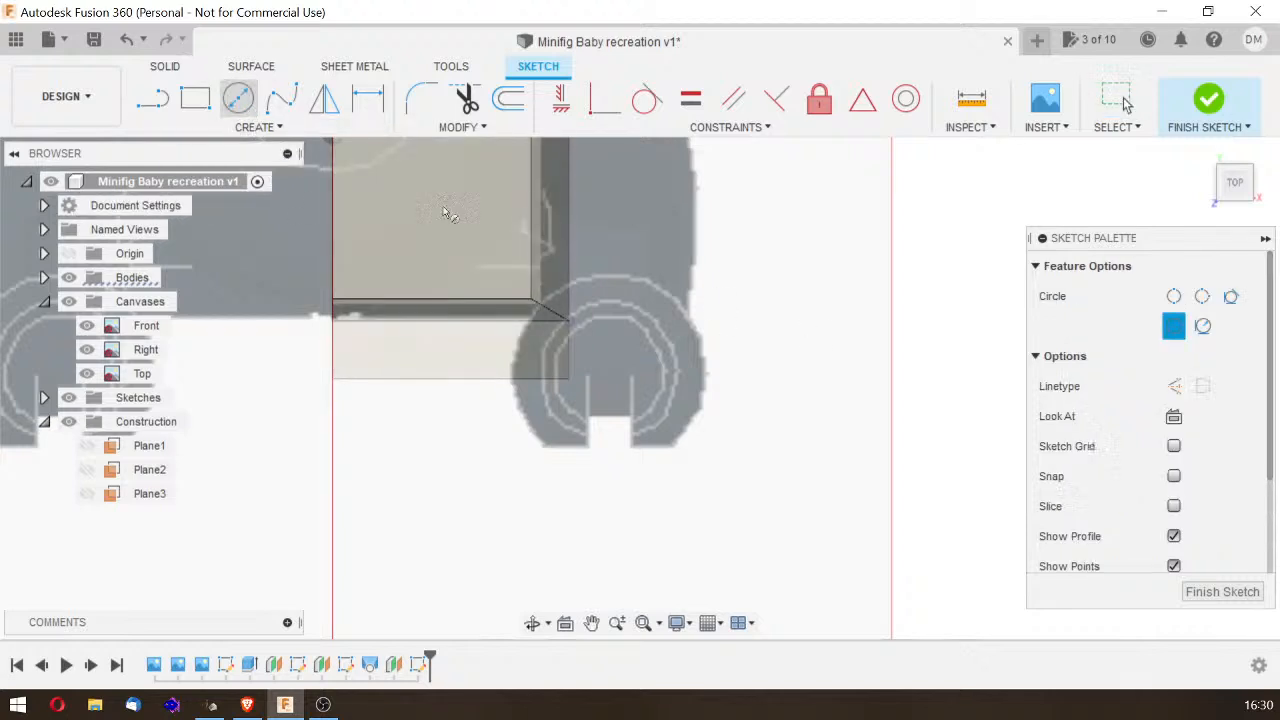
left_click(611, 377)
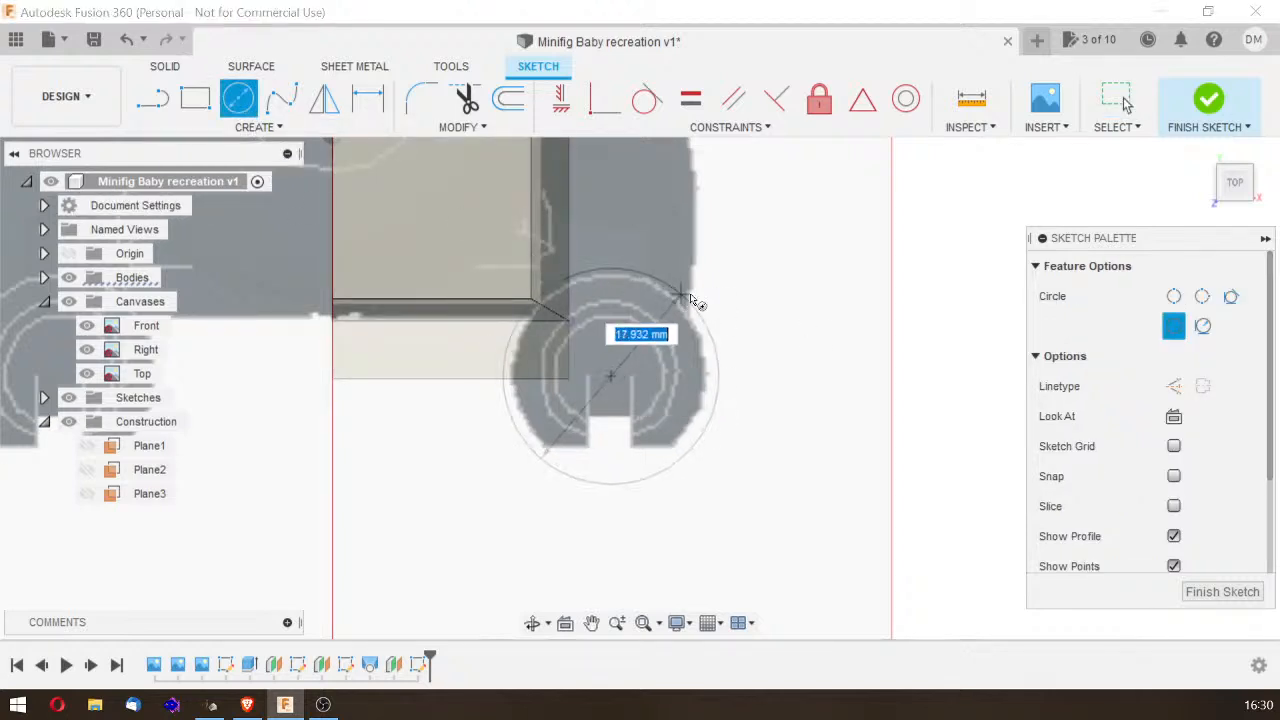
left_click(681, 301)
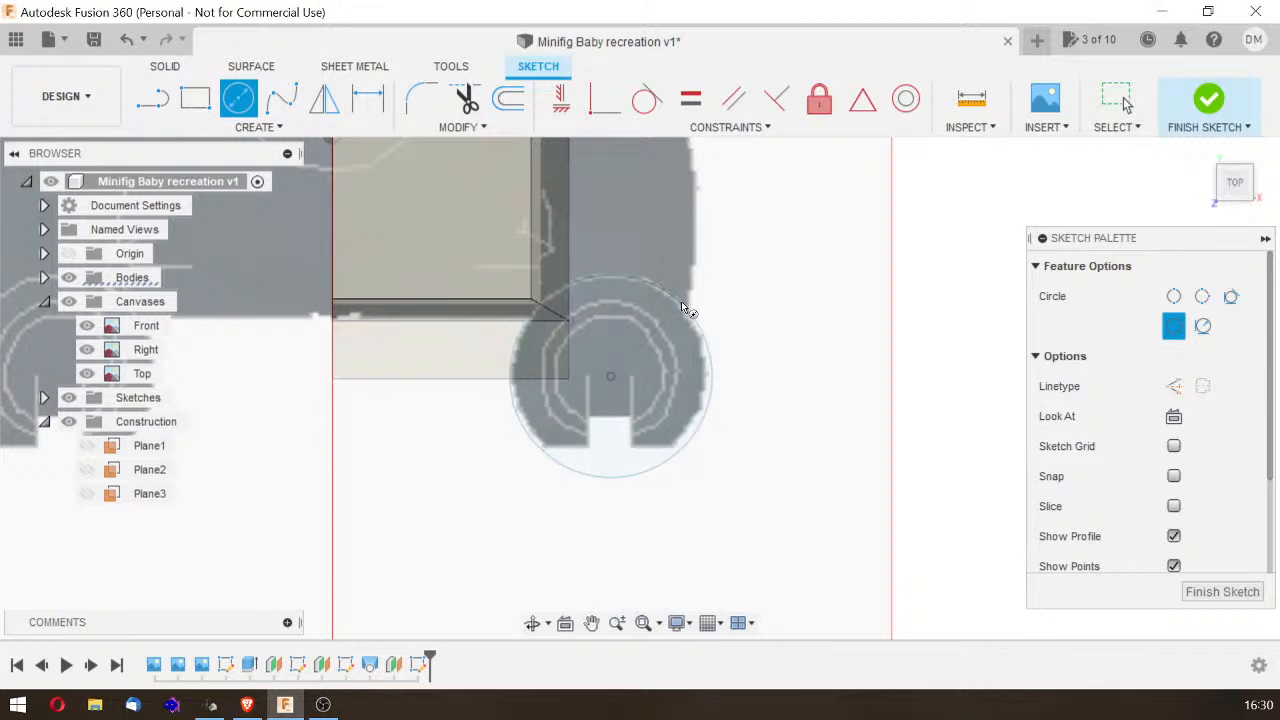
left_click(613, 383)
left_click(657, 341)
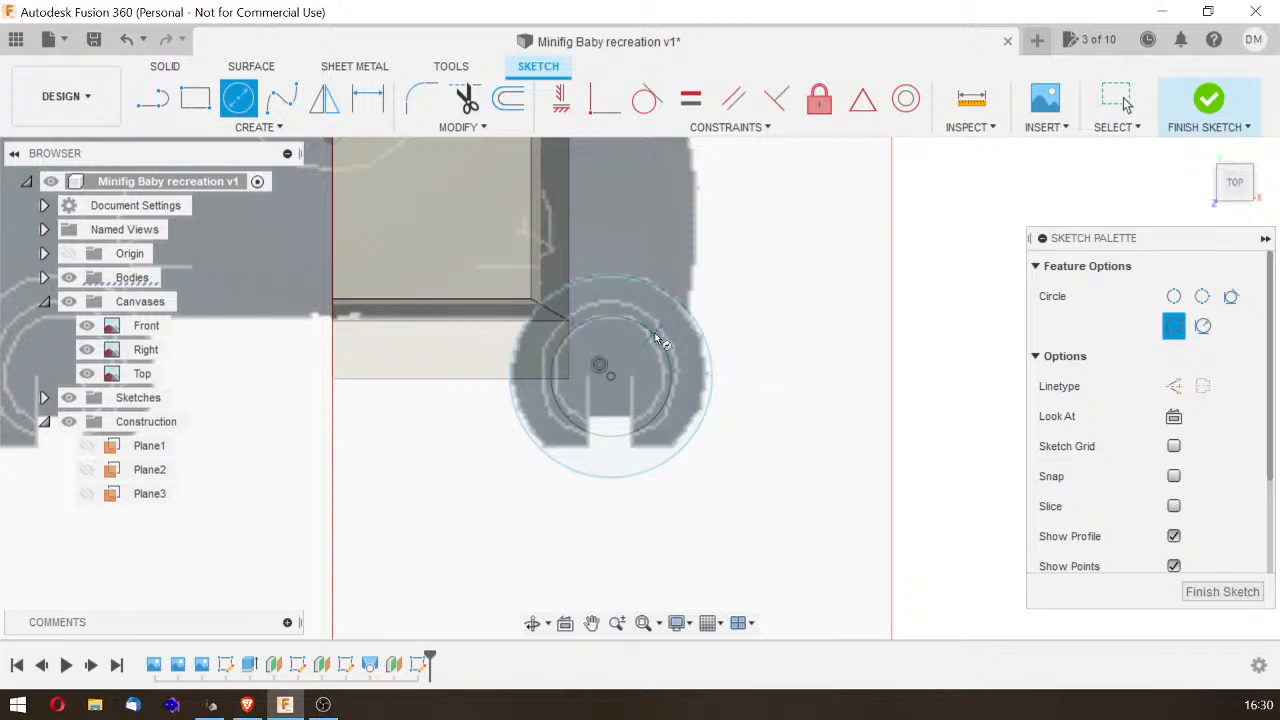
Step: Draw a horizontal line about 16 mm long along the lower edge of the hand outline, across the outer circle
left_click(152, 98)
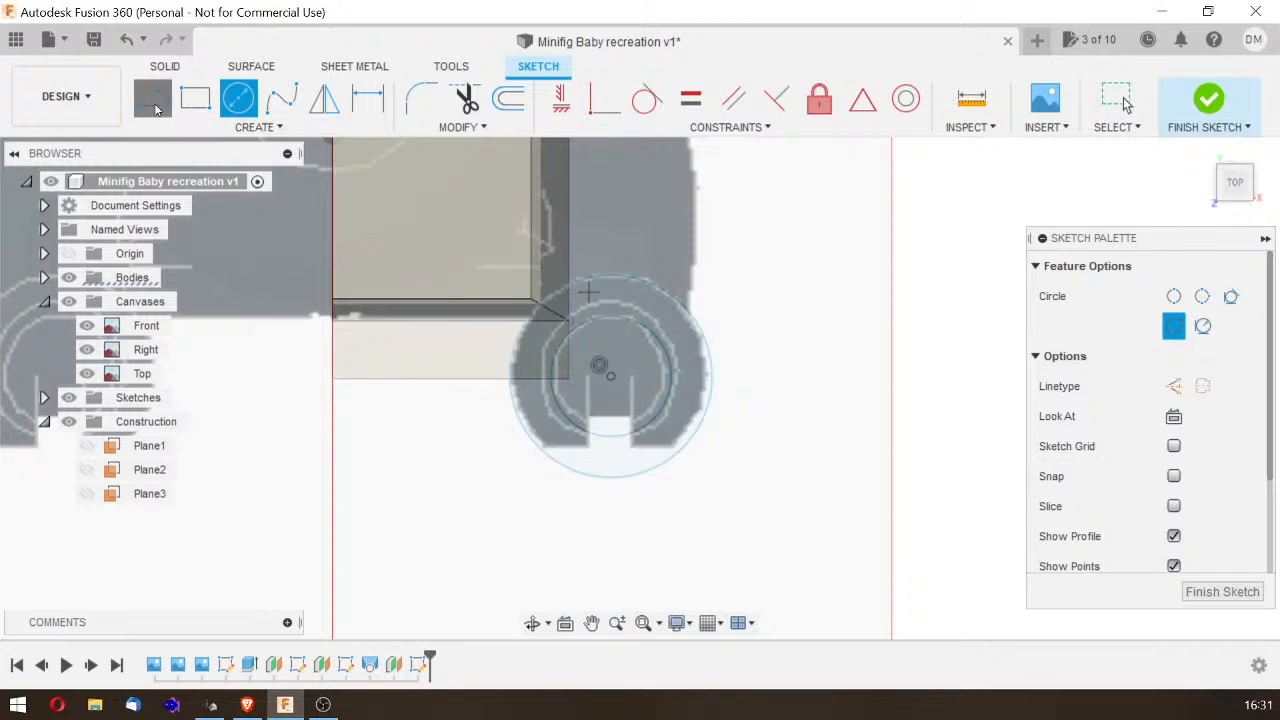
left_click(508, 448)
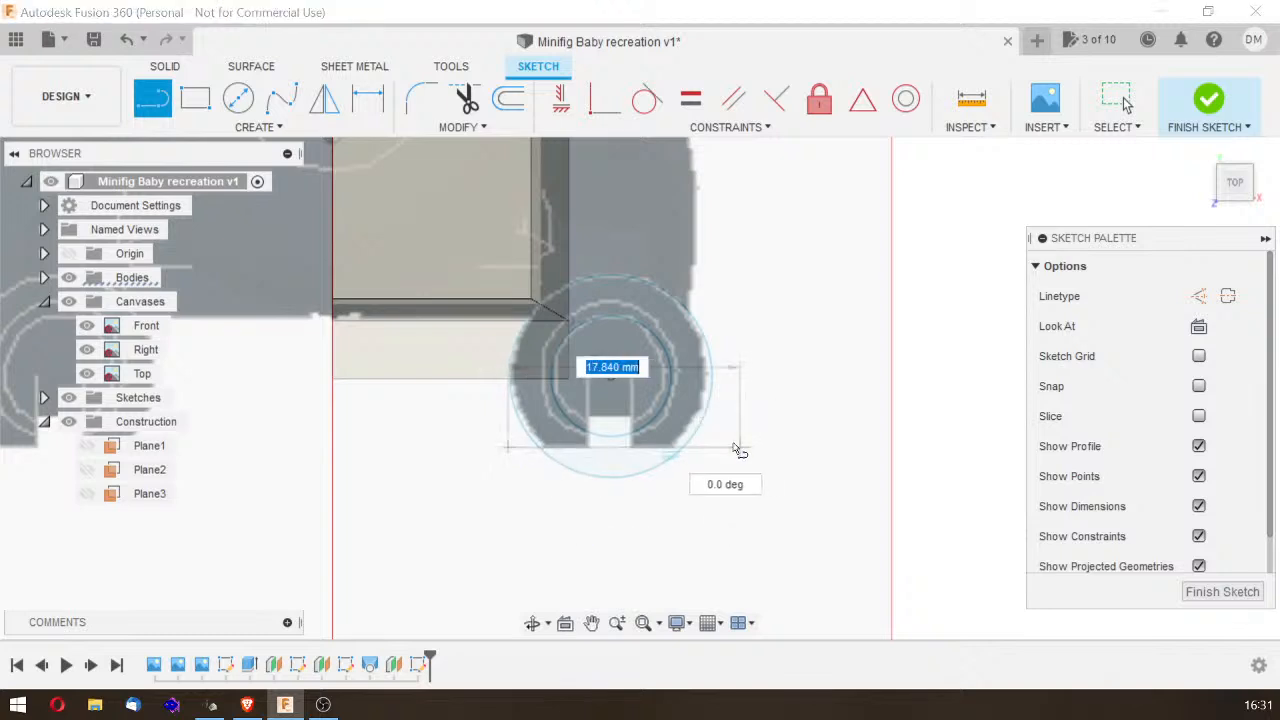
left_click(712, 449)
left_click_drag(712, 449, 757, 406)
key("Escape")
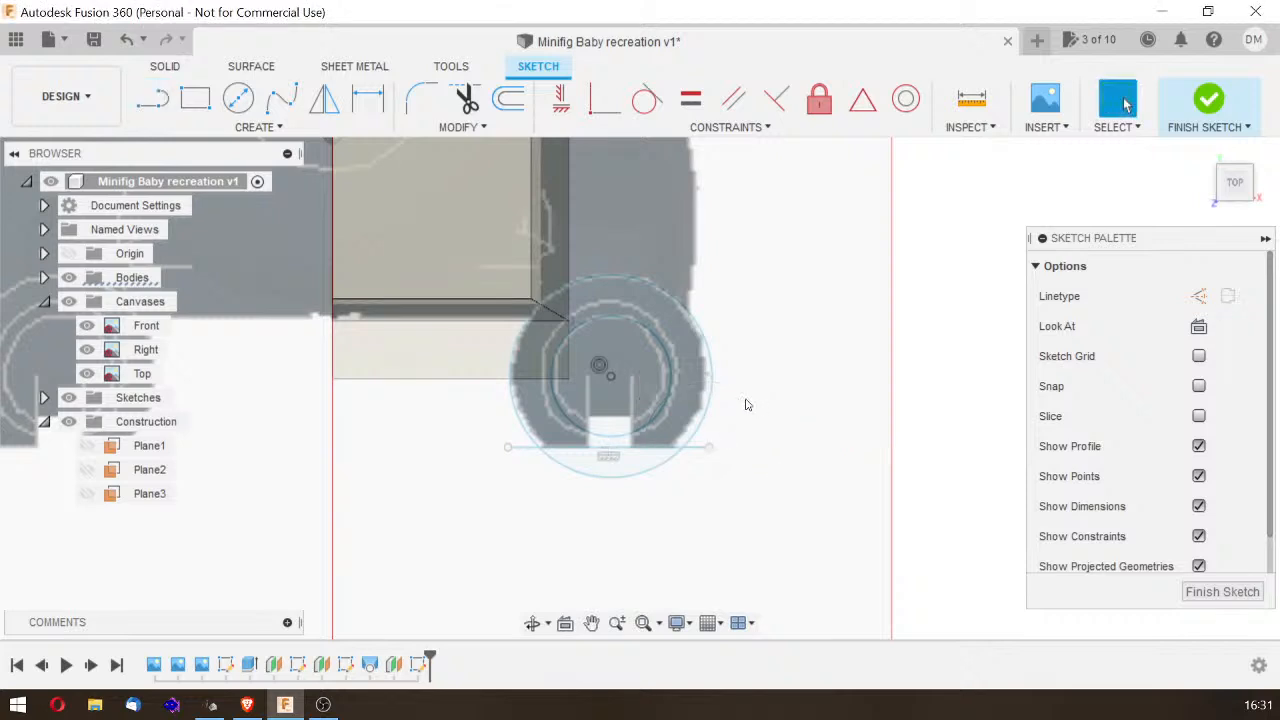
Step: Trim the outer circle below the horizontal line, and undo the extra trim of the line
key("r")
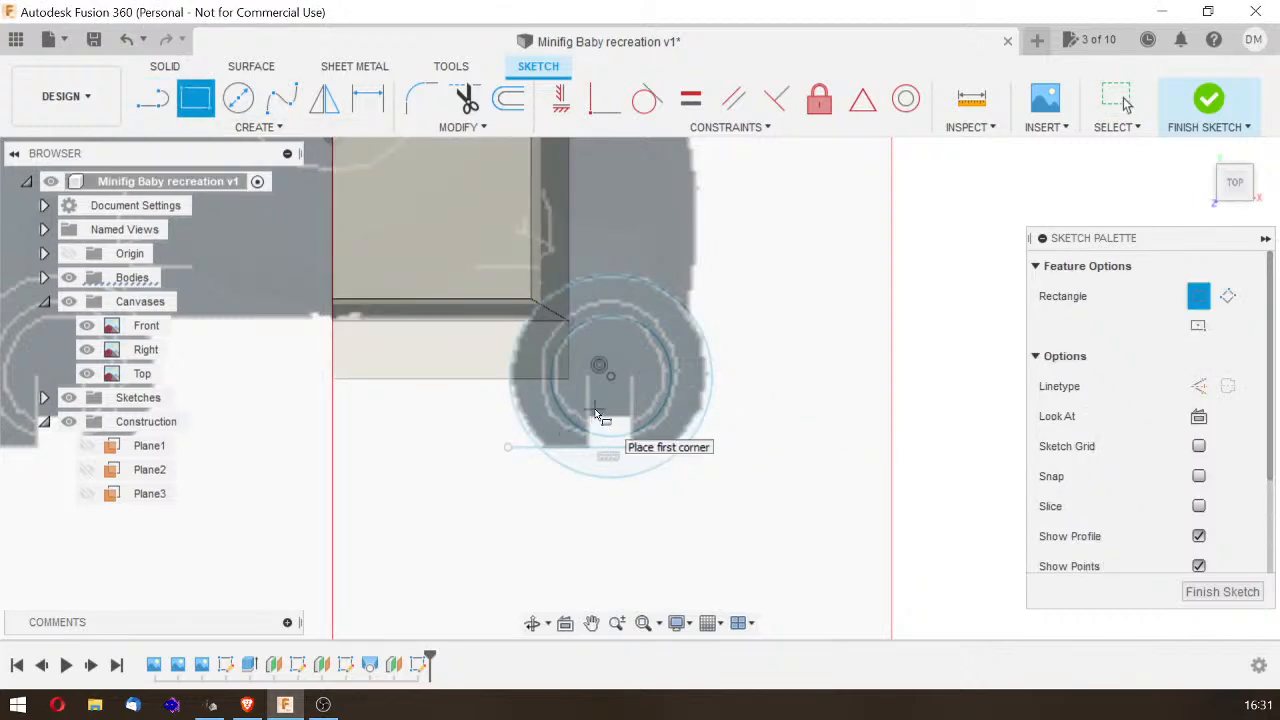
left_click(474, 110)
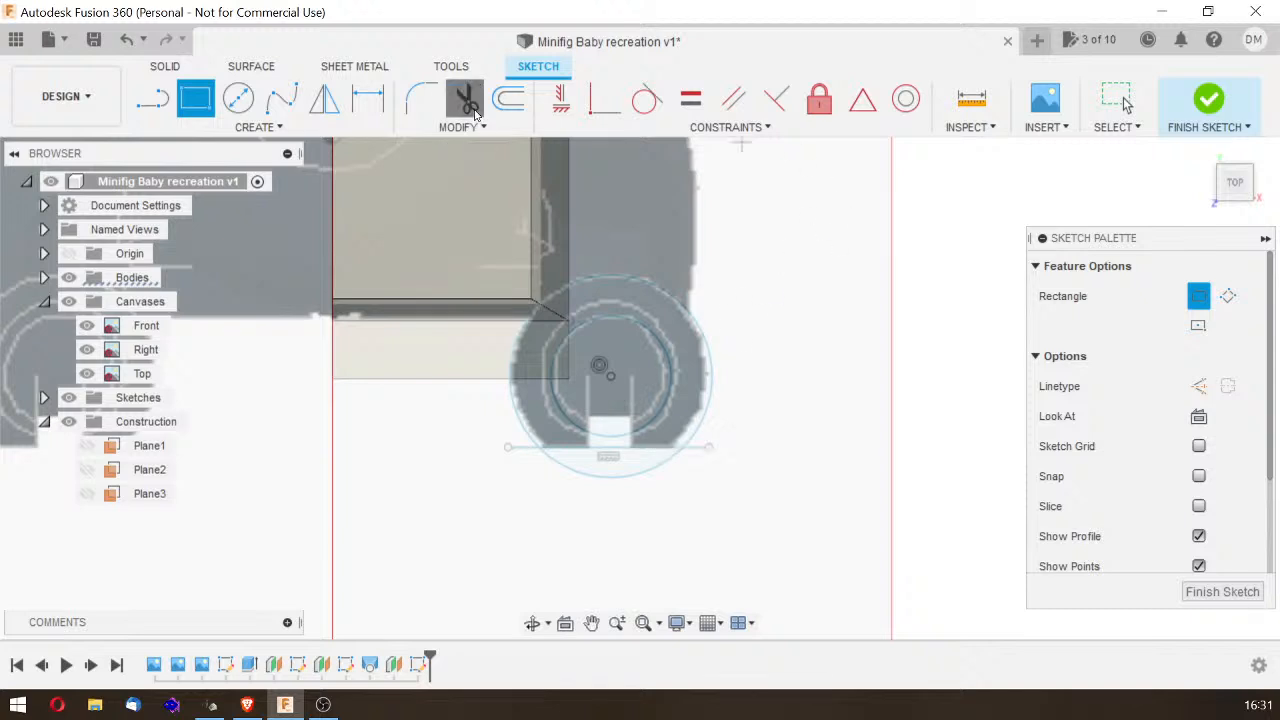
left_click(663, 460)
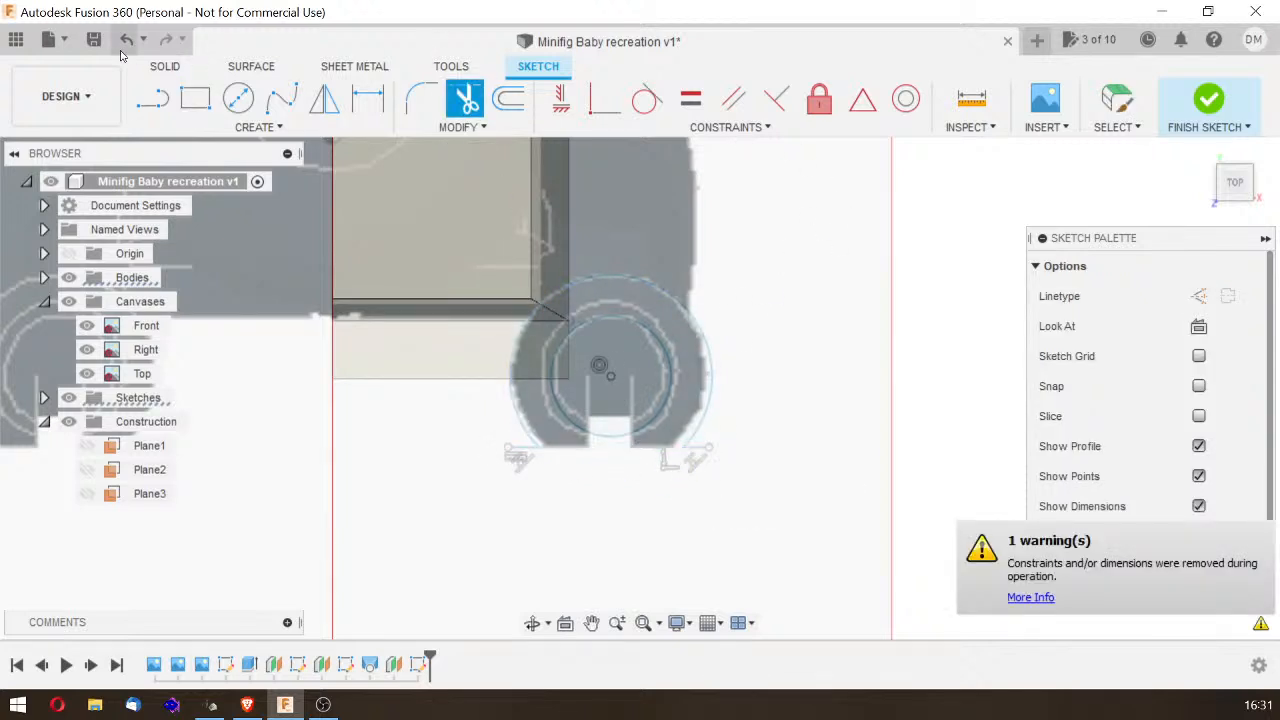
key("Escape")
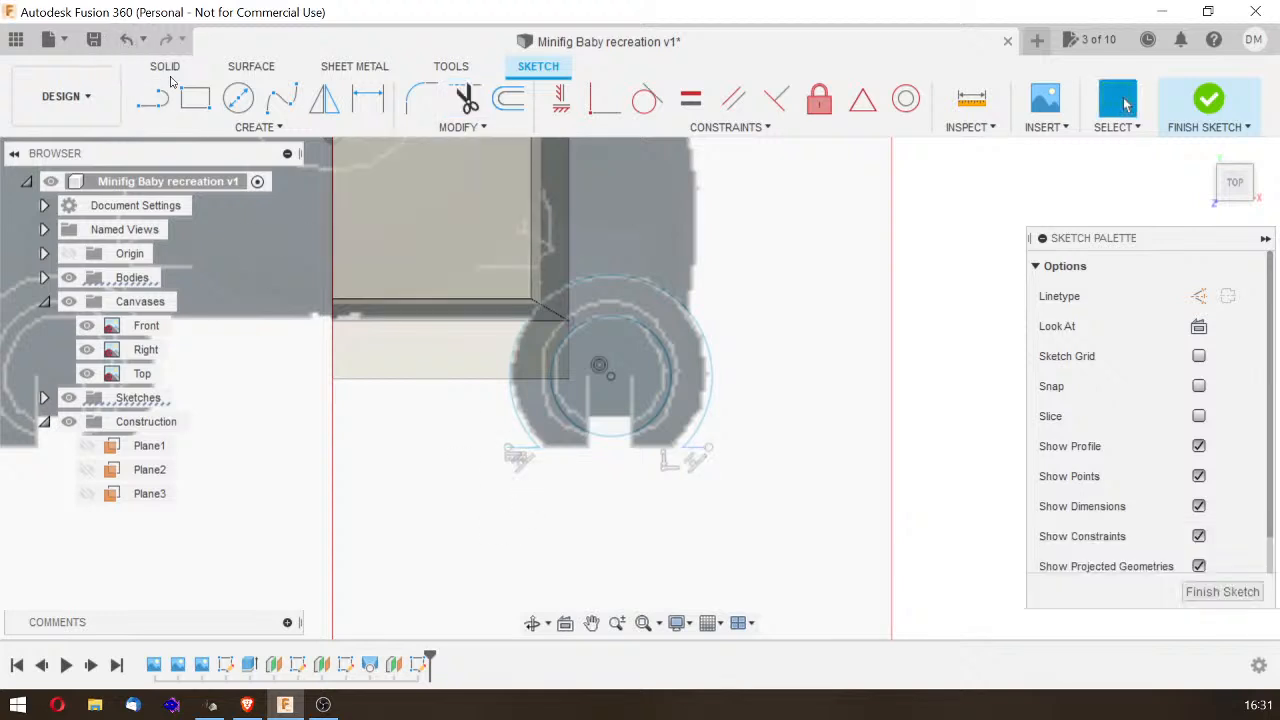
left_click(126, 40)
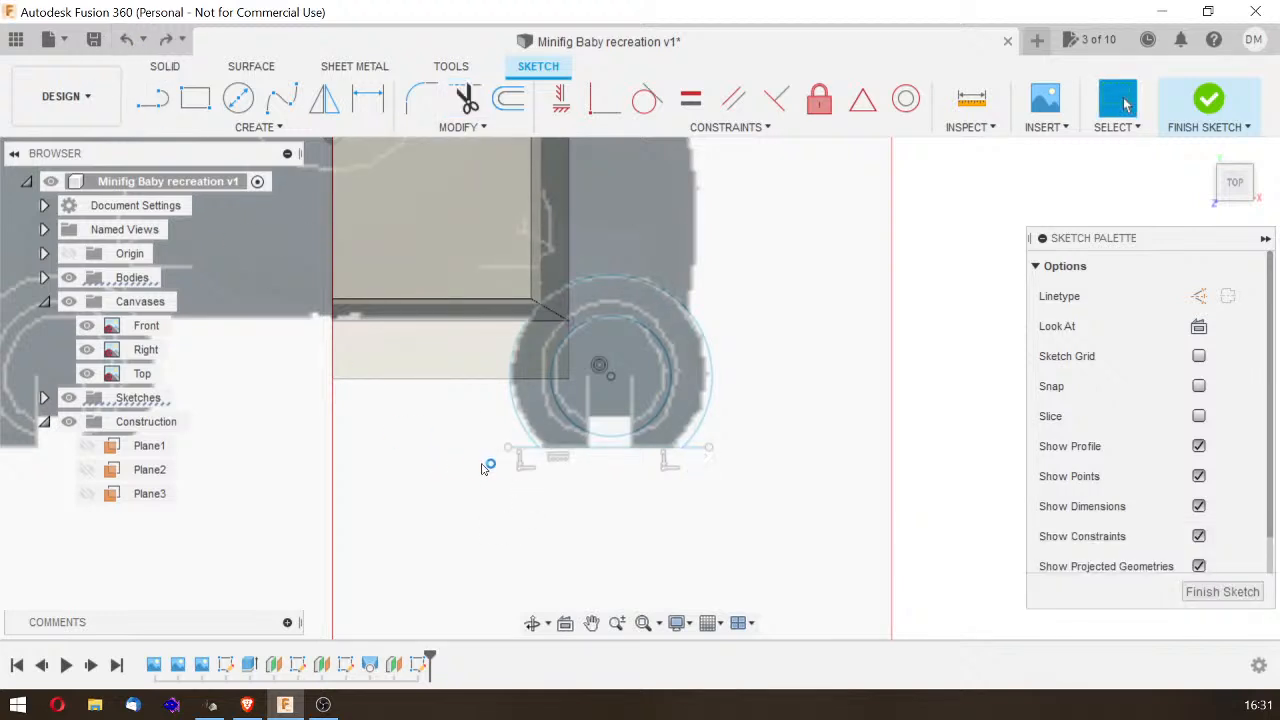
Step: Check the hand's ring profile, finish the sketch, and select the inner circle profile in 3D
left_click(697, 349)
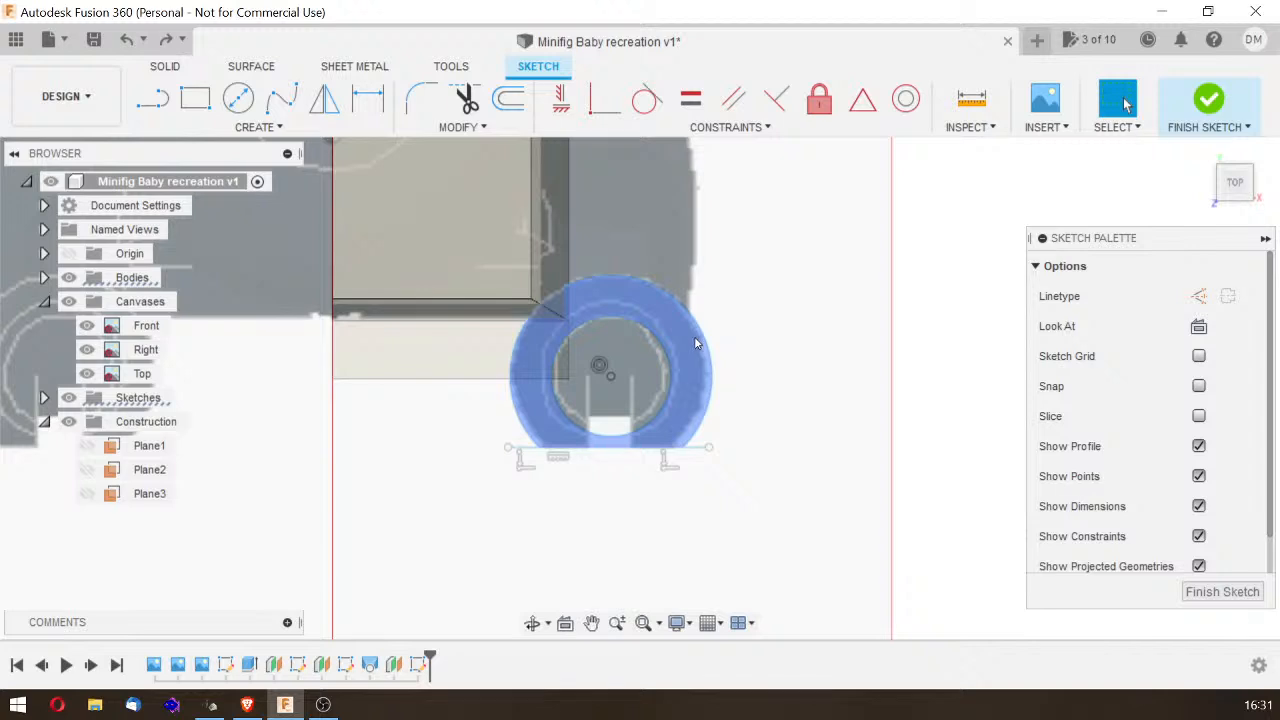
left_click(852, 266)
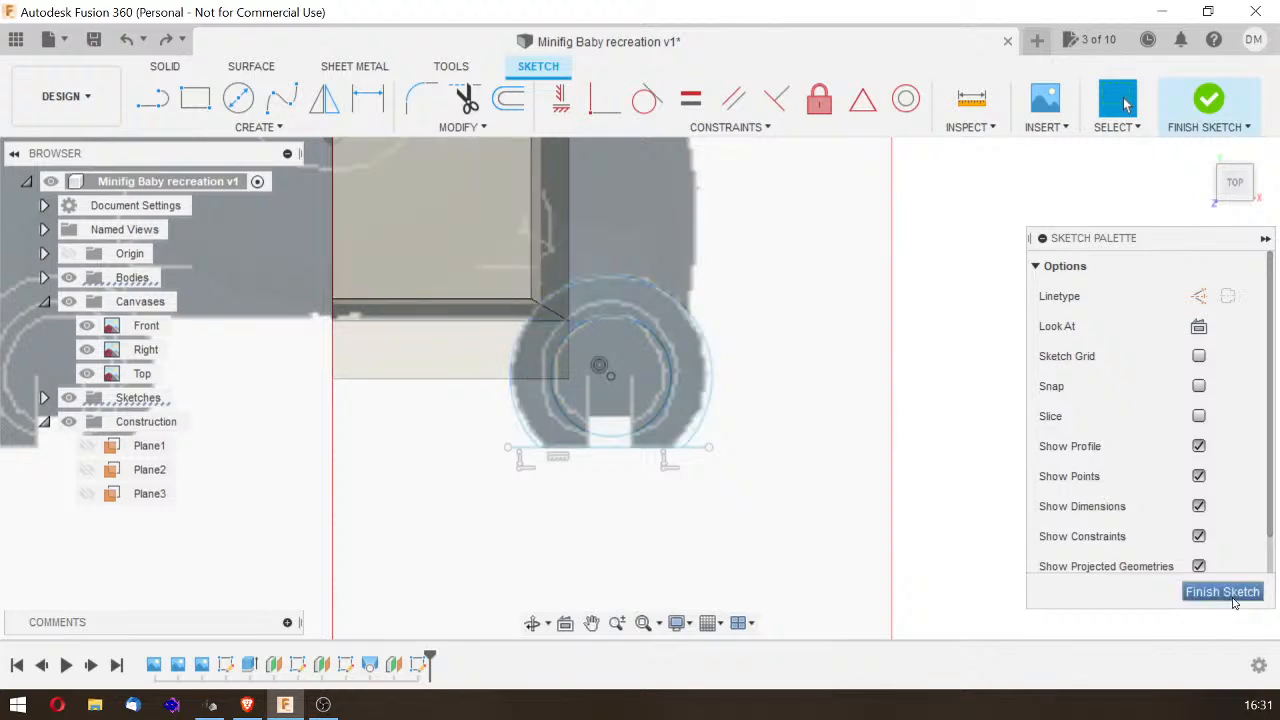
left_click(1190, 592)
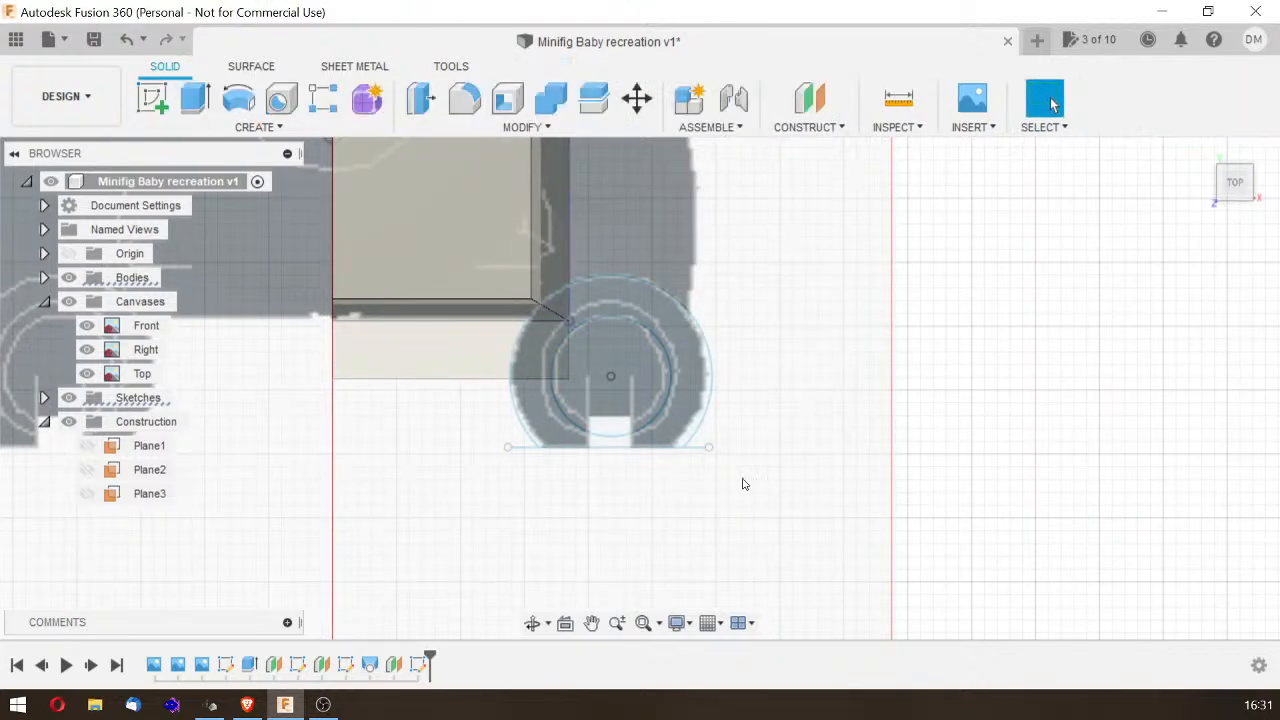
mouse_move(638, 386)
middle_mouse_down("shift")
mouse_move(760, 340)
mouse_move(715, 362)
middle_mouse_up("shift")
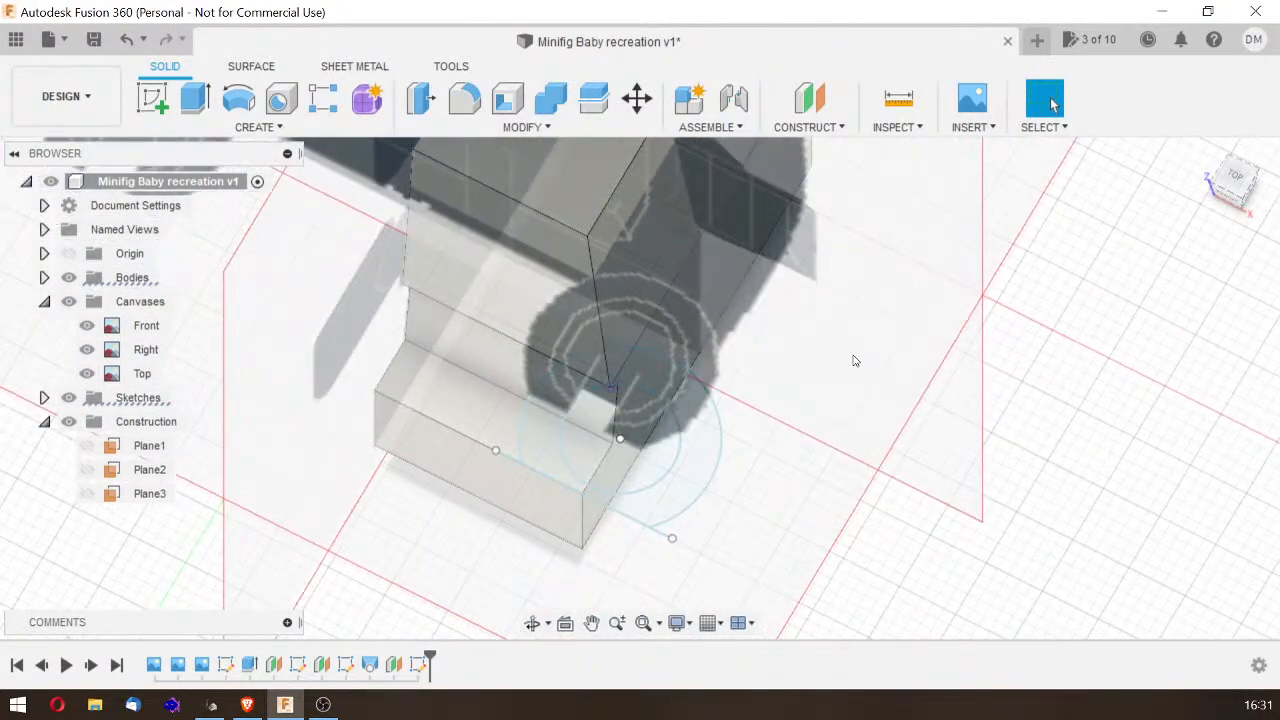
left_click(663, 450)
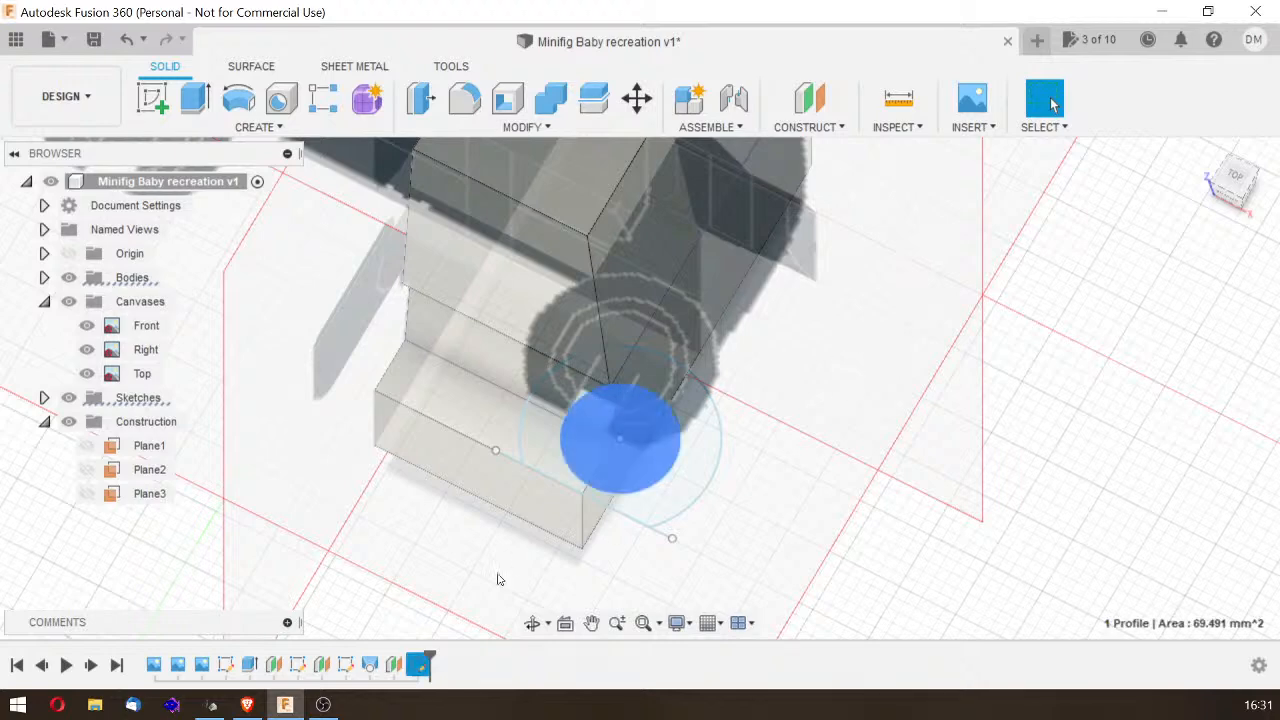
Step: Delete the hand sketch and the offset plane it was drawn on
right_click(421, 672)
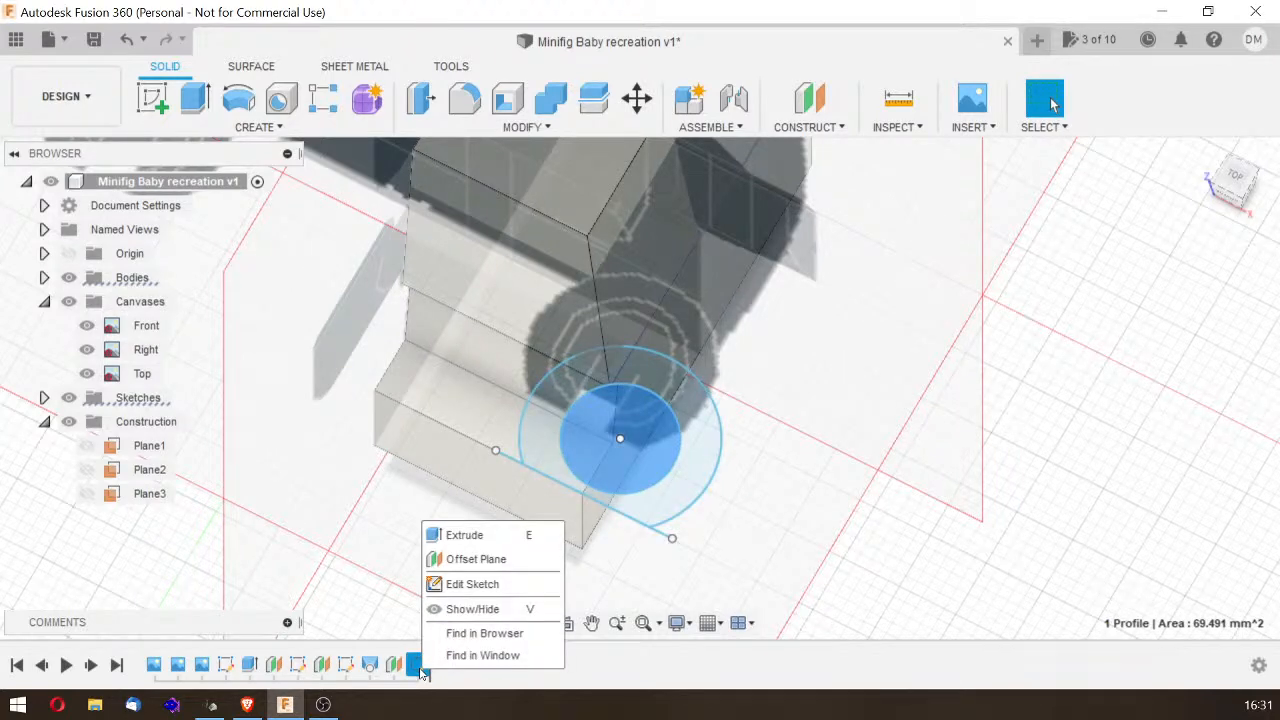
left_click(482, 686)
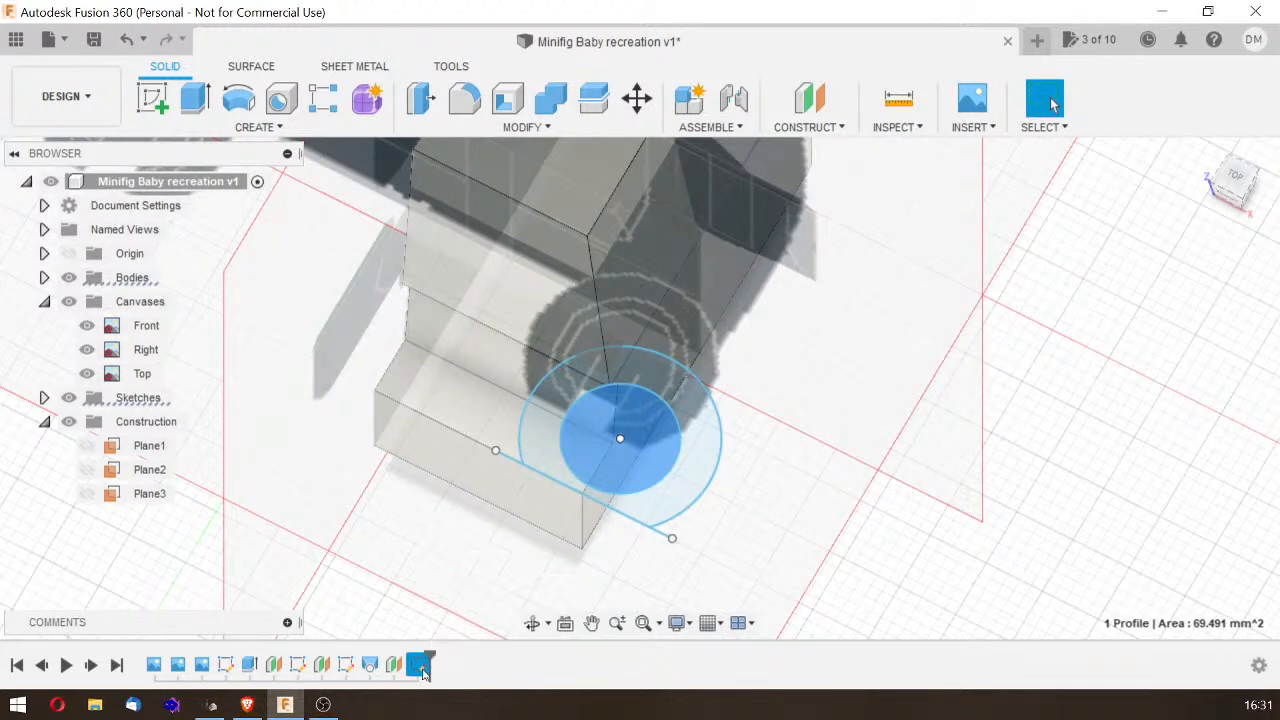
right_click(424, 672)
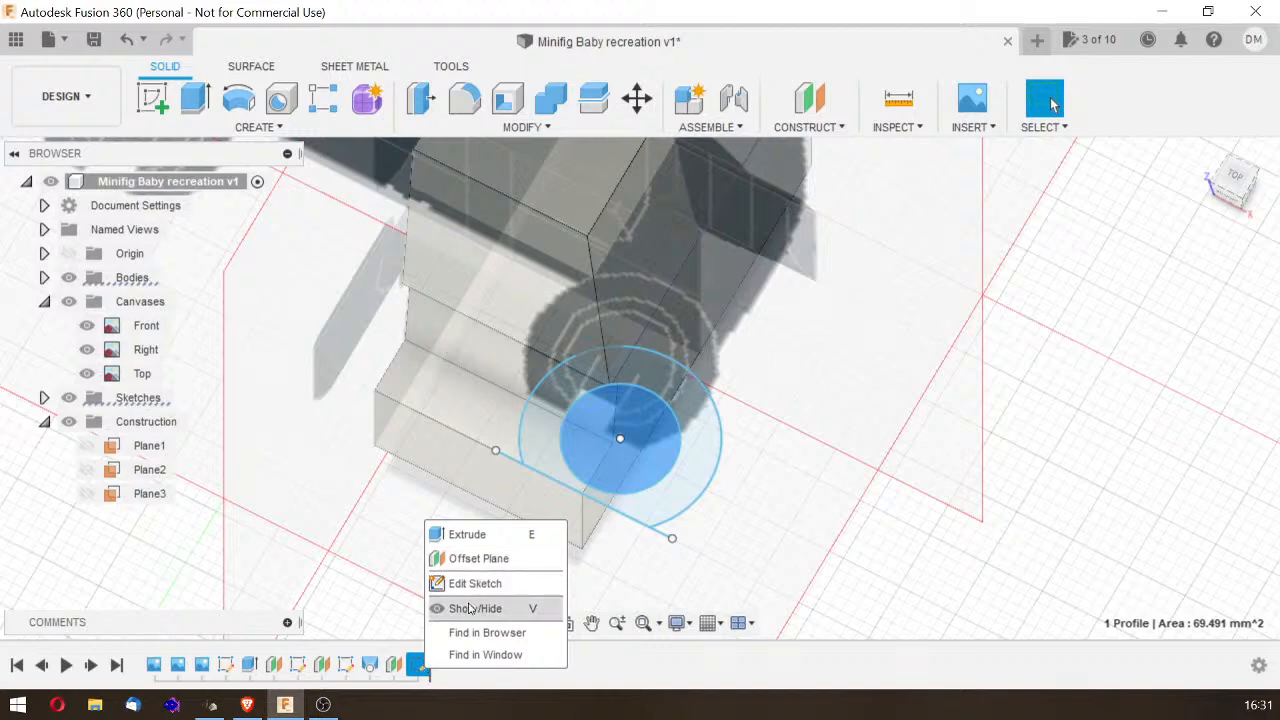
key("Escape")
right_click(416, 668)
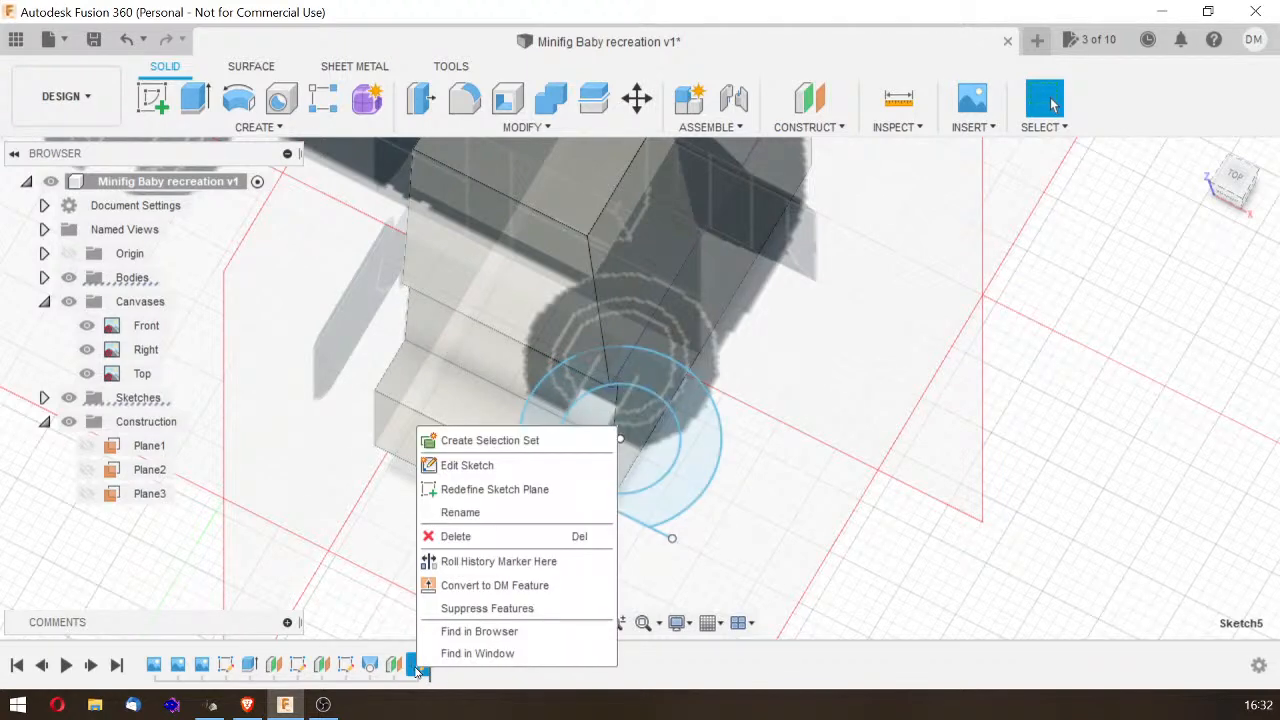
left_click(457, 536)
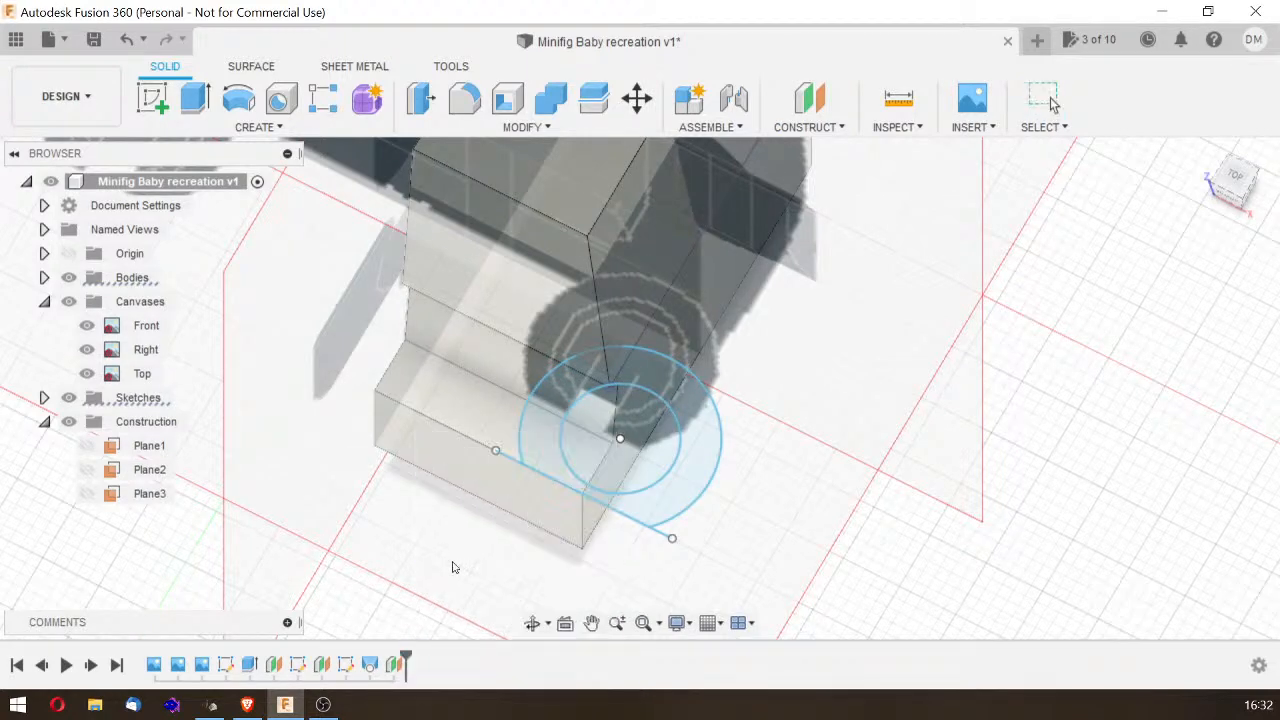
right_click(398, 668)
left_click(427, 593)
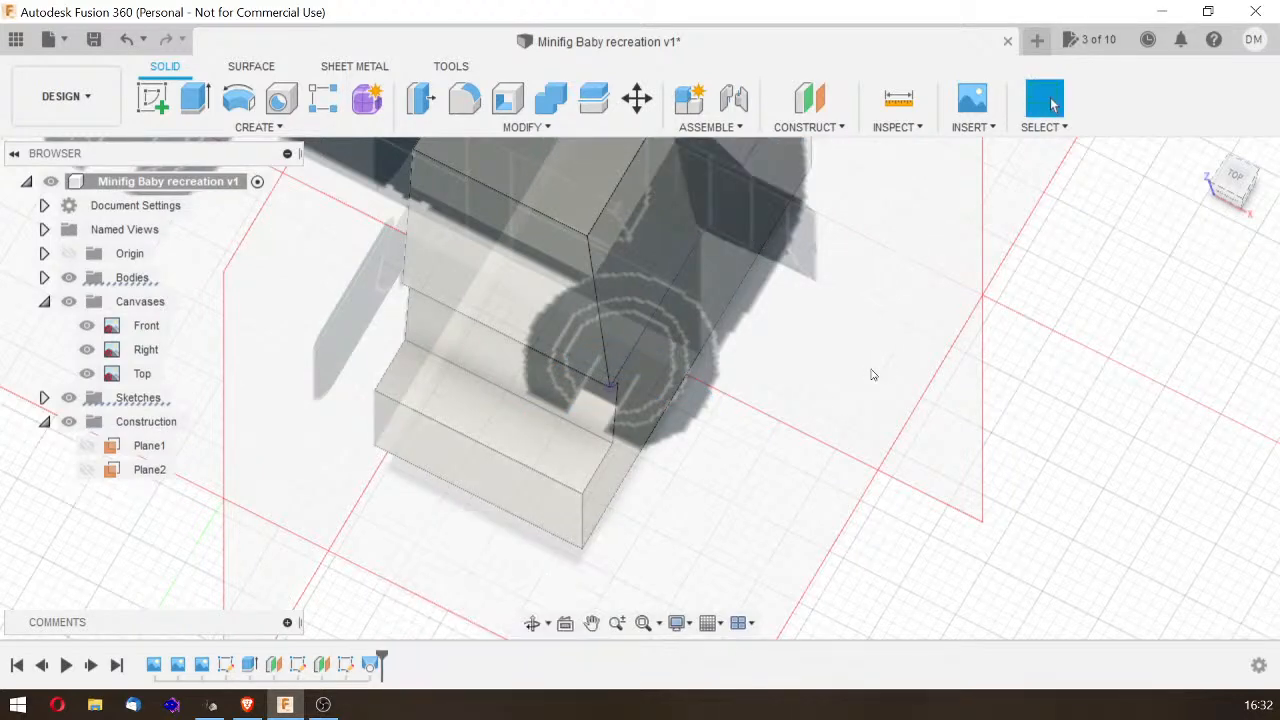
Step: Hide the Right and Top canvases so only the Front canvas is displayed
left_click_drag(1239, 179, 1235, 154)
scroll(1031, 209, "up", 3)
scroll(1030, 215, "down", 6)
left_click(1207, 154)
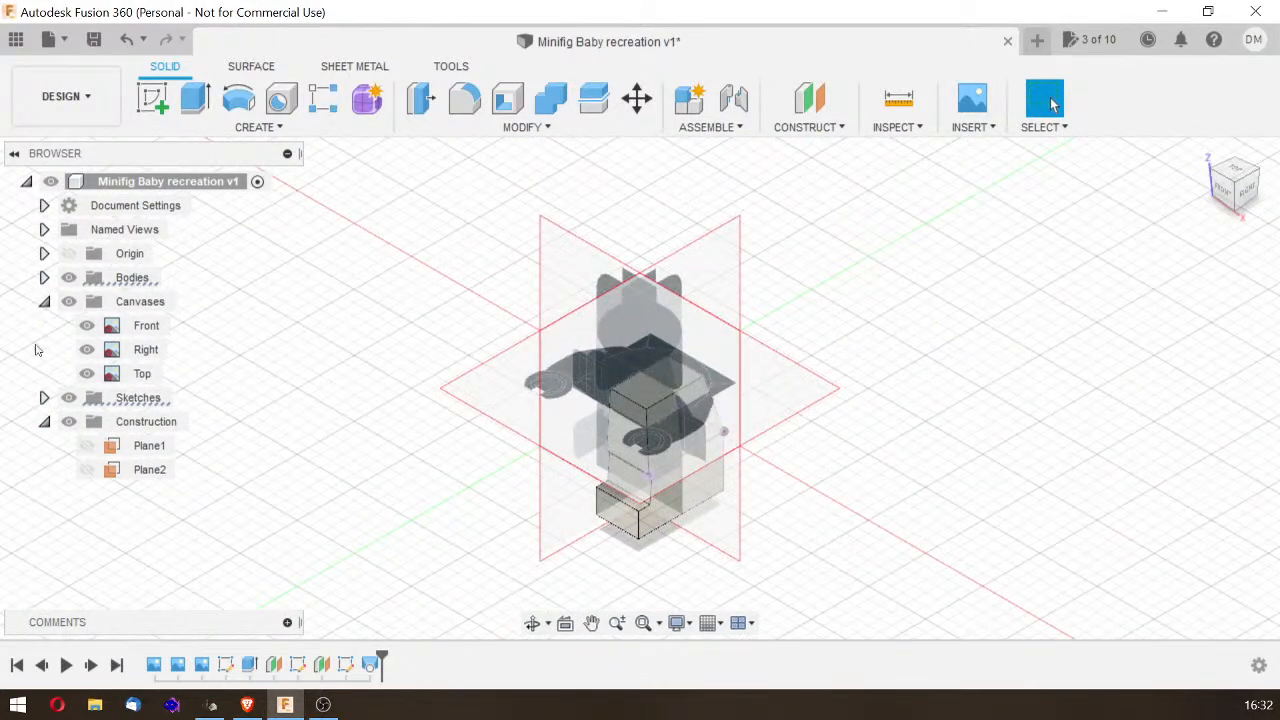
left_click(87, 350)
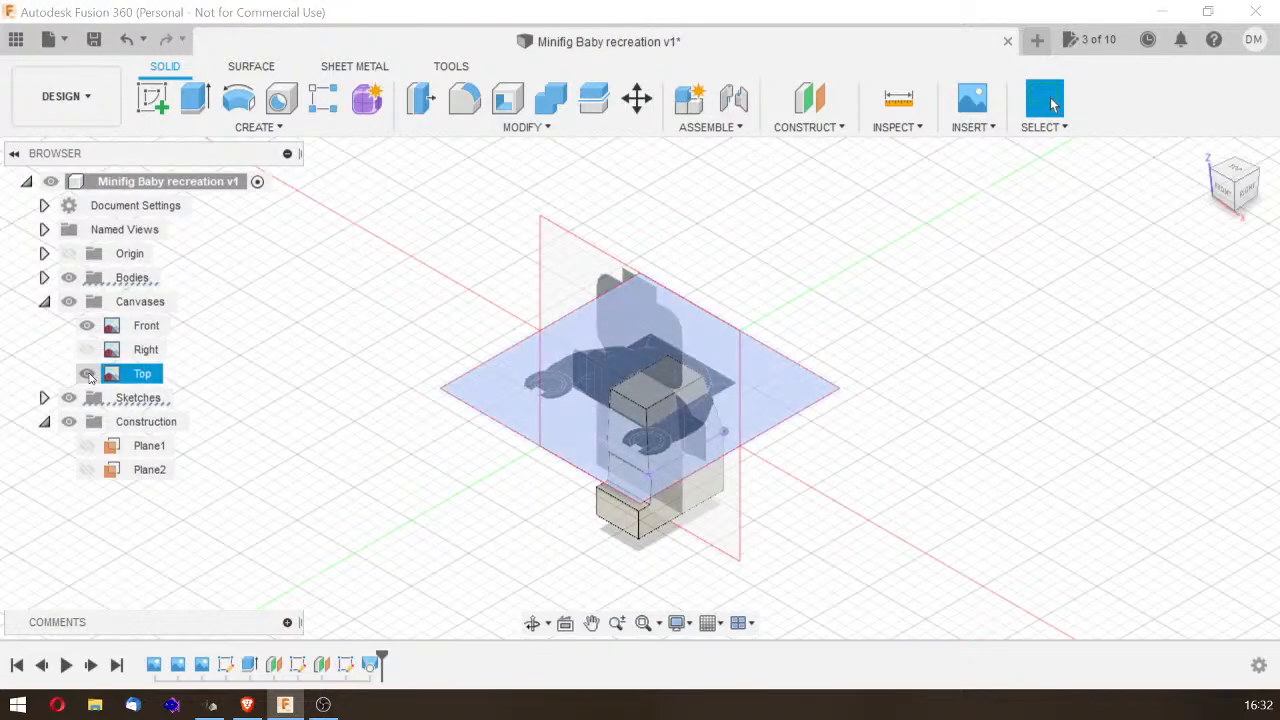
left_click(87, 373)
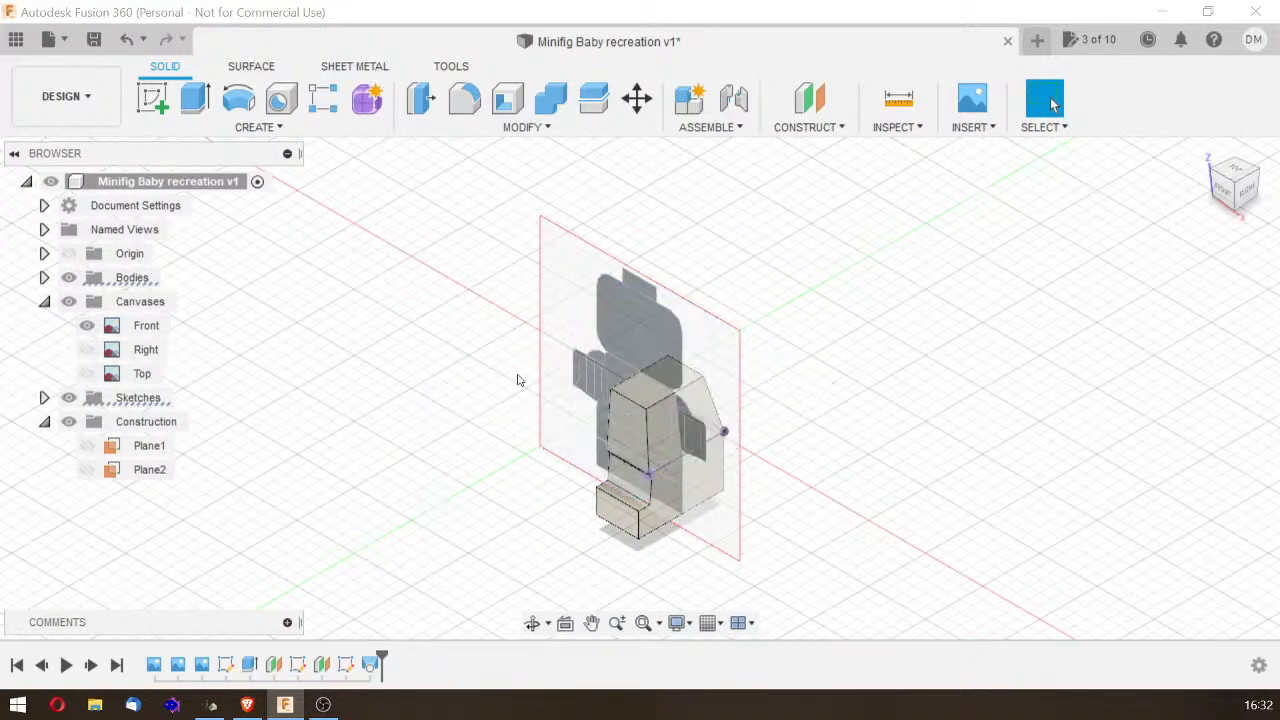
left_click(1224, 190)
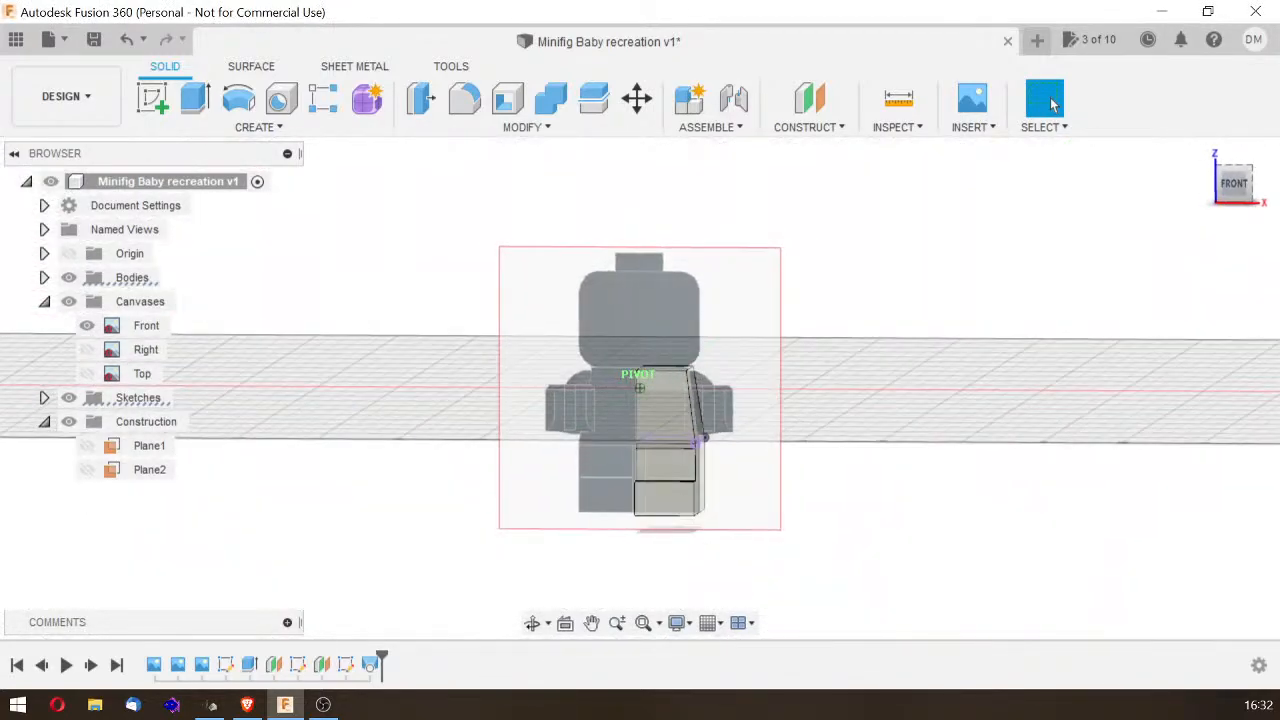
mouse_move(640, 400)
middle_mouse_down("shift")
mouse_move(648, 450)
mouse_move(636, 458)
mouse_move(575, 468)
mouse_move(545, 455)
middle_mouse_up("shift")
middle_click_drag(774, 340, 768, 339, "shift")
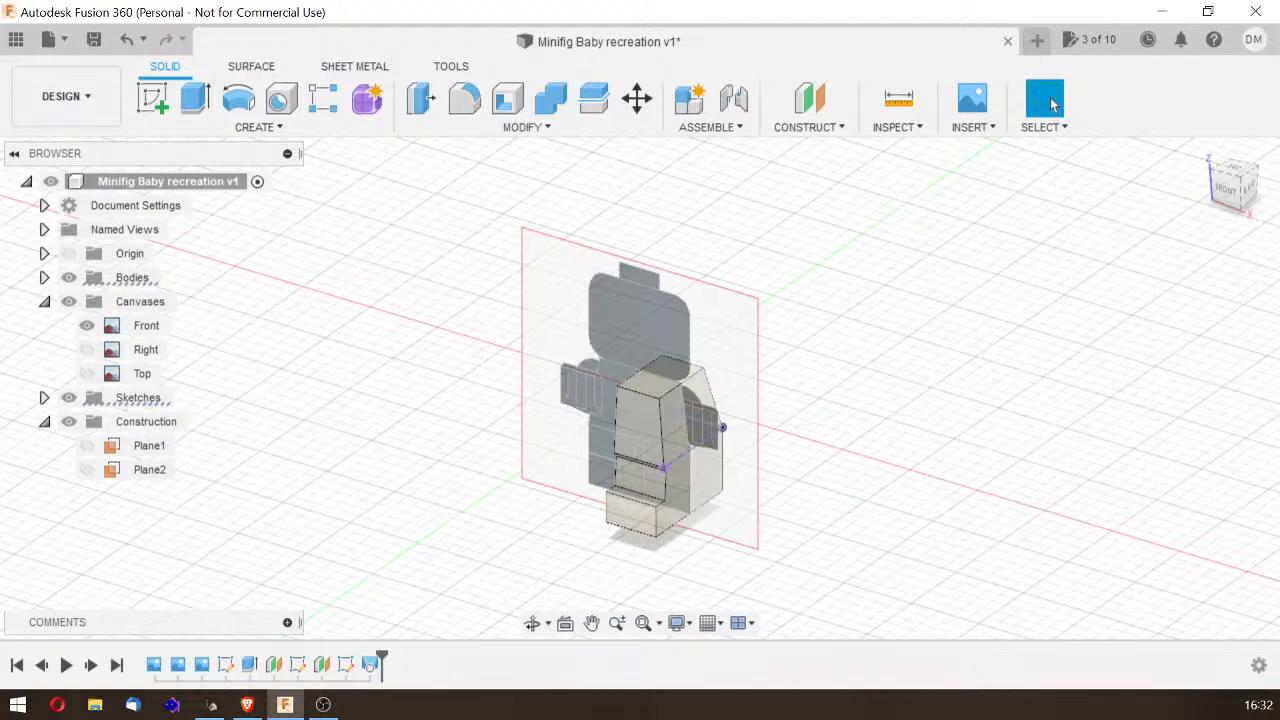
mouse_move(1240, 191)
left_mouse_down()
mouse_move(1196, 197)
mouse_move(1215, 211)
mouse_move(1238, 209)
mouse_move(1233, 199)
left_mouse_up()
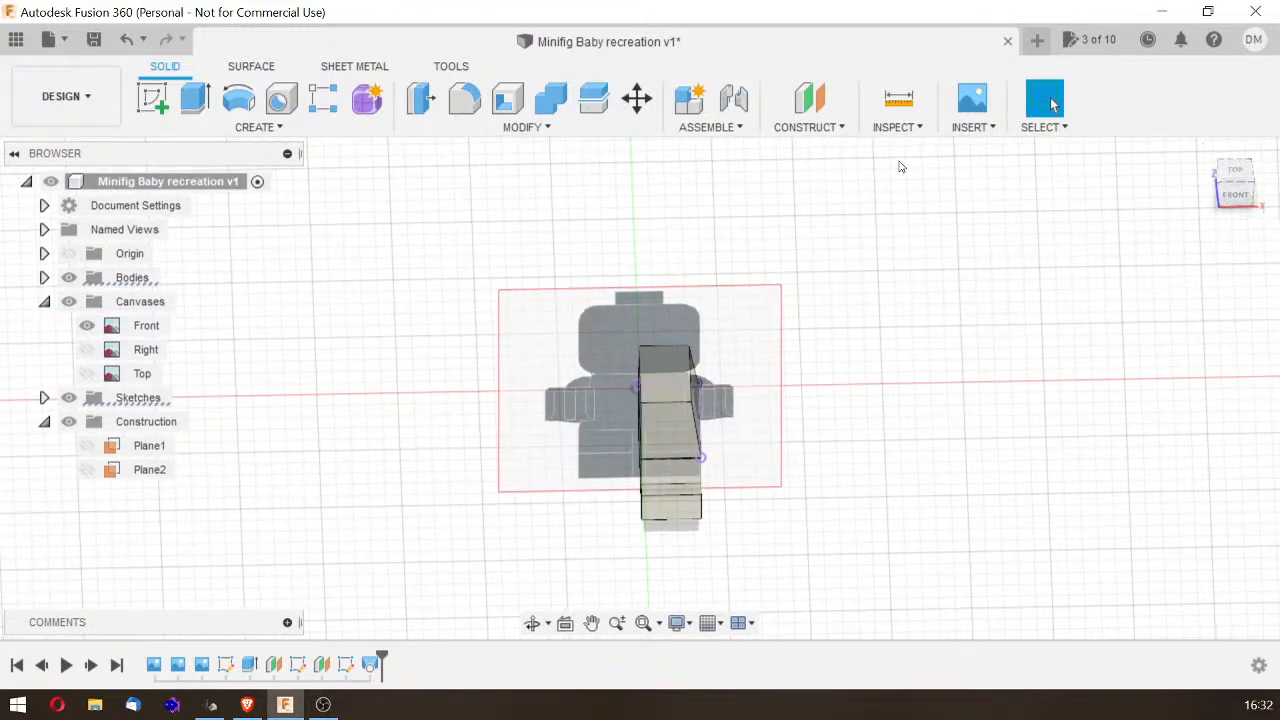
left_click_drag(1252, 198, 1238, 178)
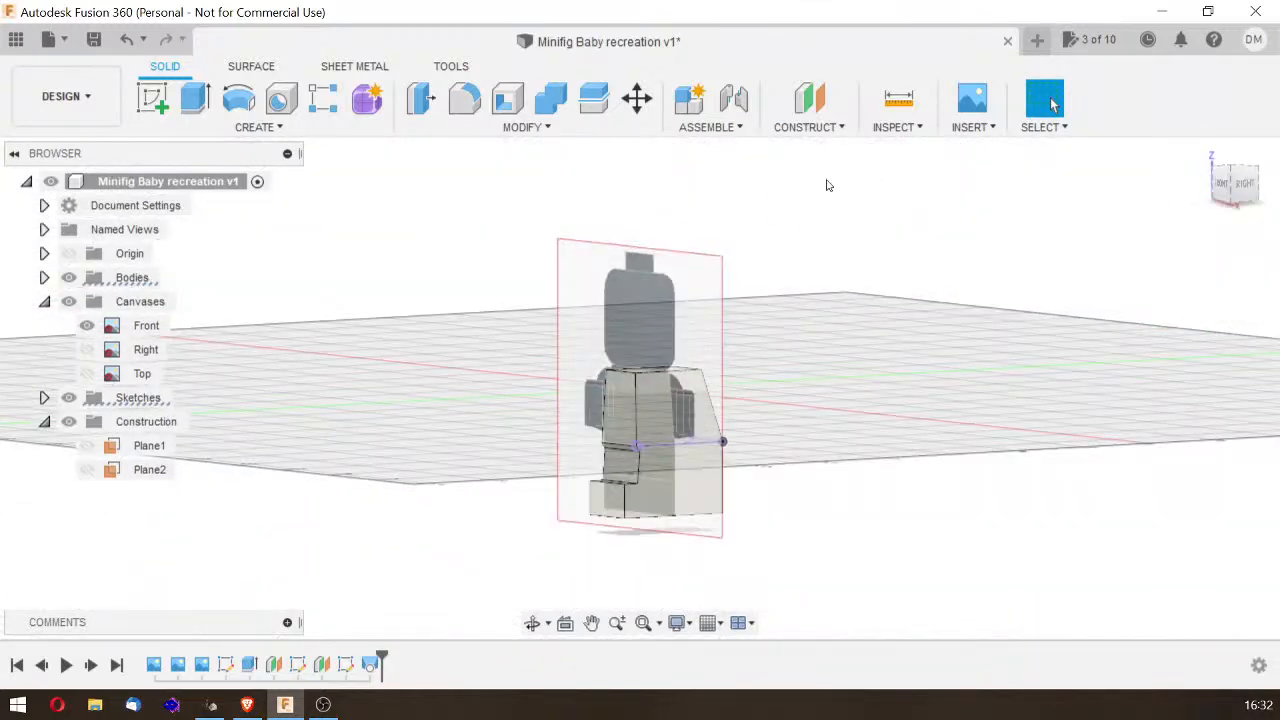
Step: Hide Body1 and the Front canvas, and display the Top canvas
left_click(44, 277)
left_click(88, 302)
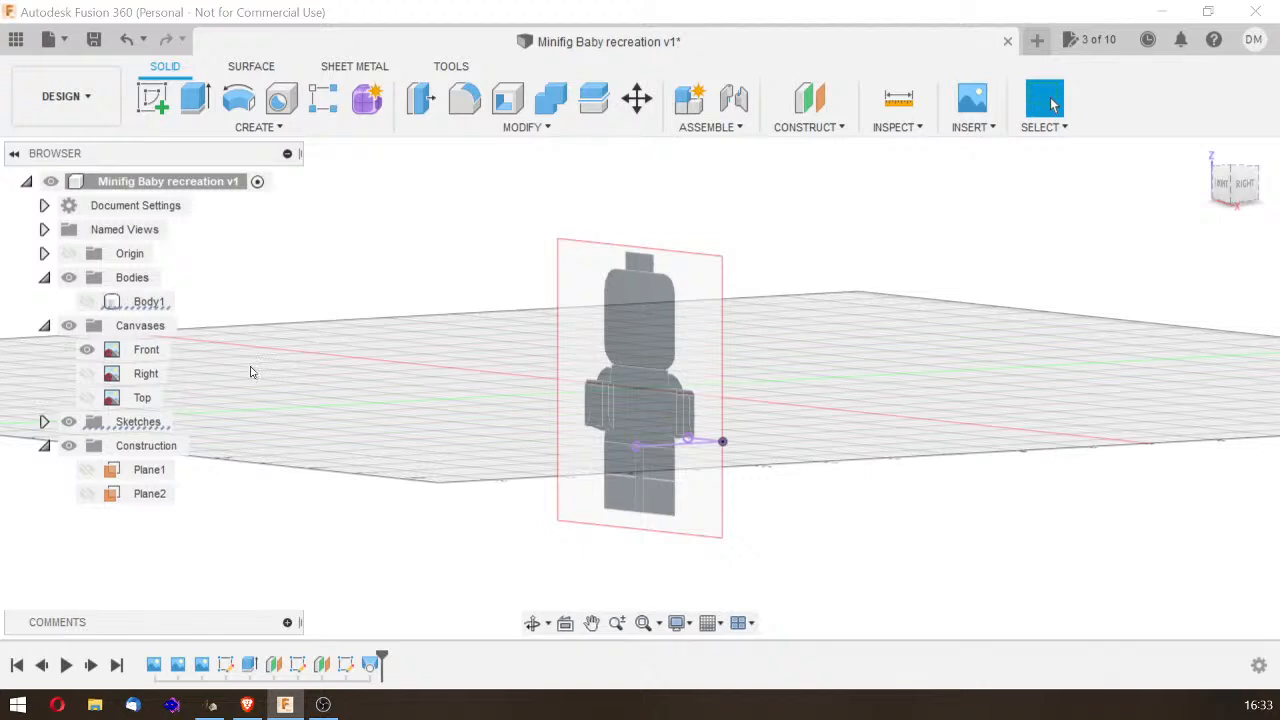
left_click(87, 397)
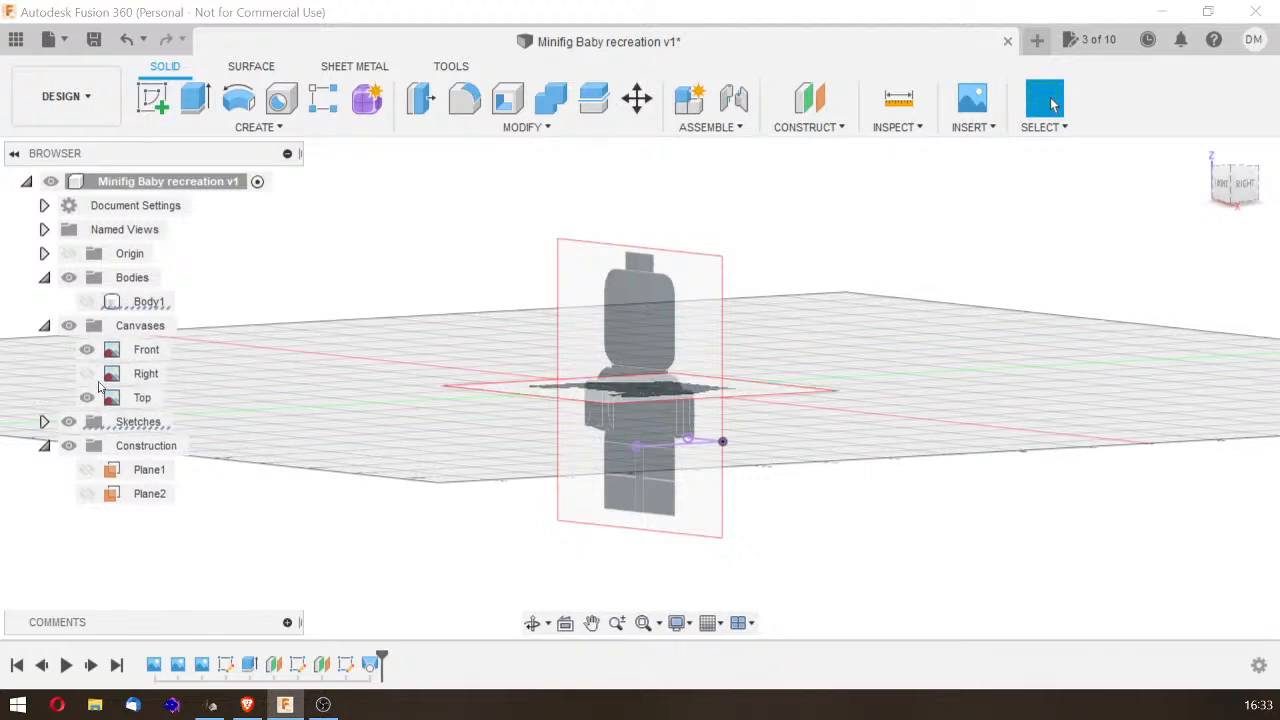
left_click(87, 349)
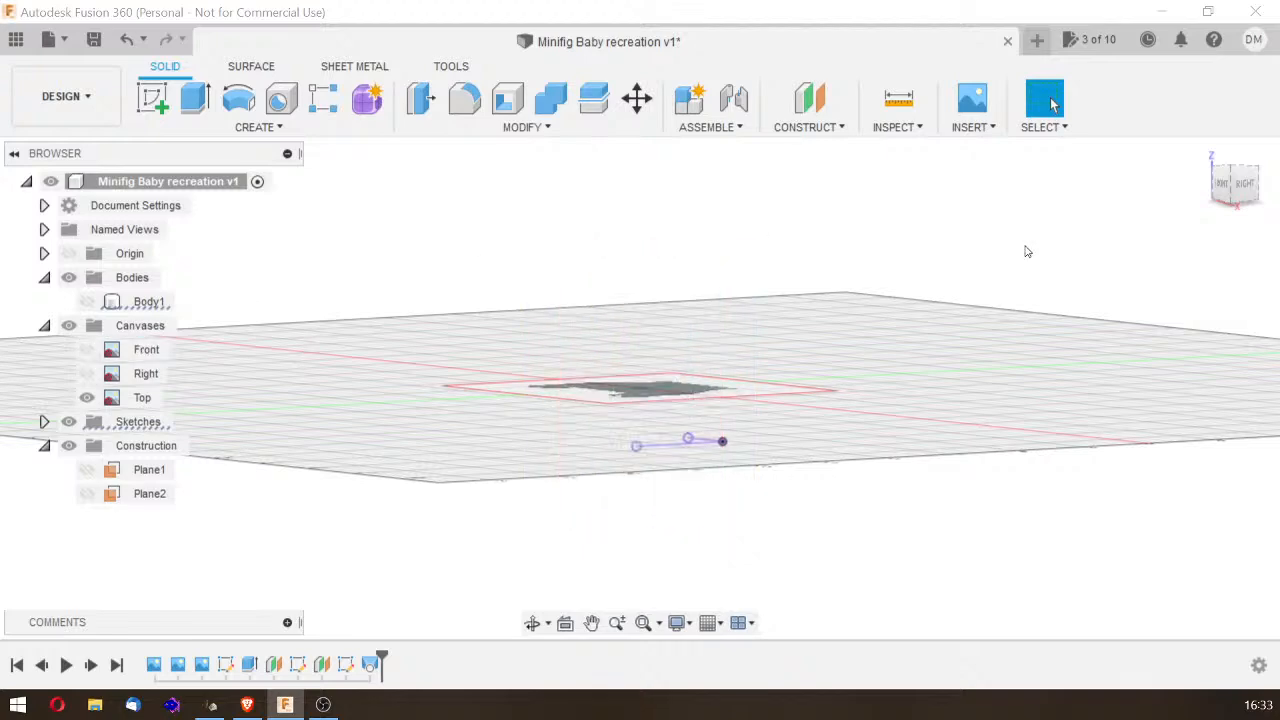
Step: View the model from the top and hide Sketch3, the sketch whose line runs down to the hand
left_click(1224, 180)
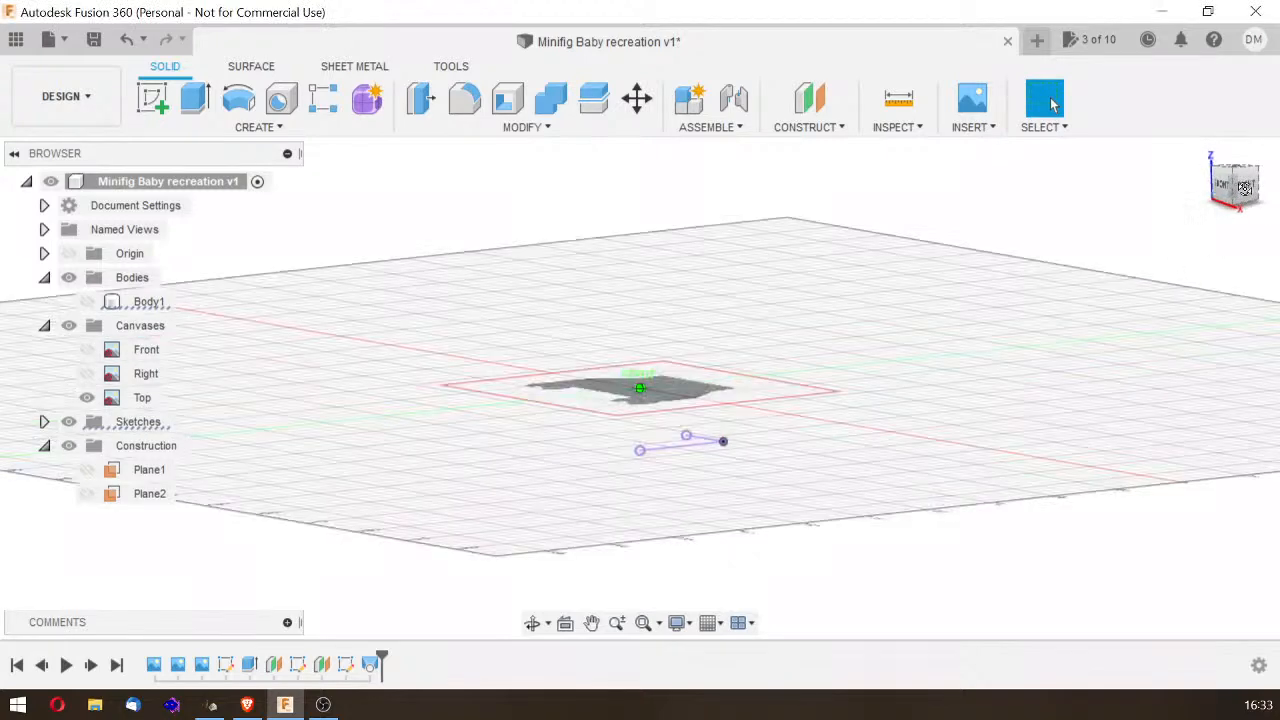
left_click(1237, 172)
left_click(1236, 171)
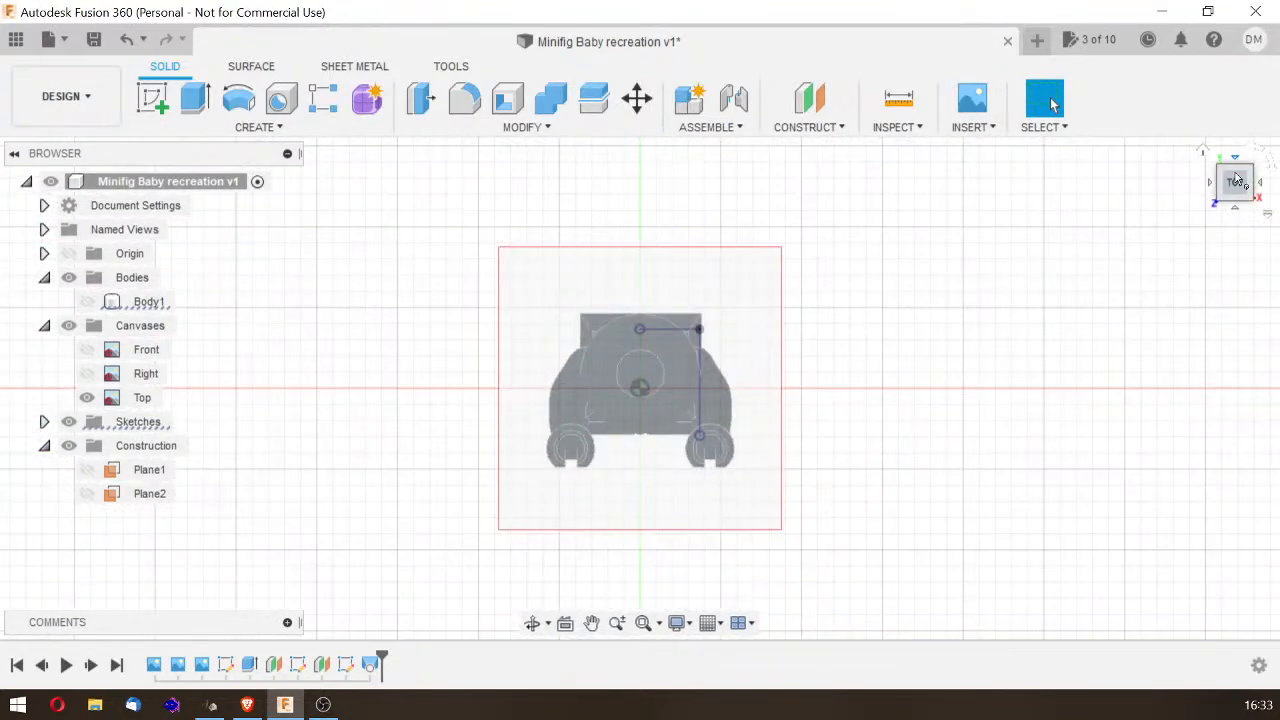
scroll(728, 485, "up", 5)
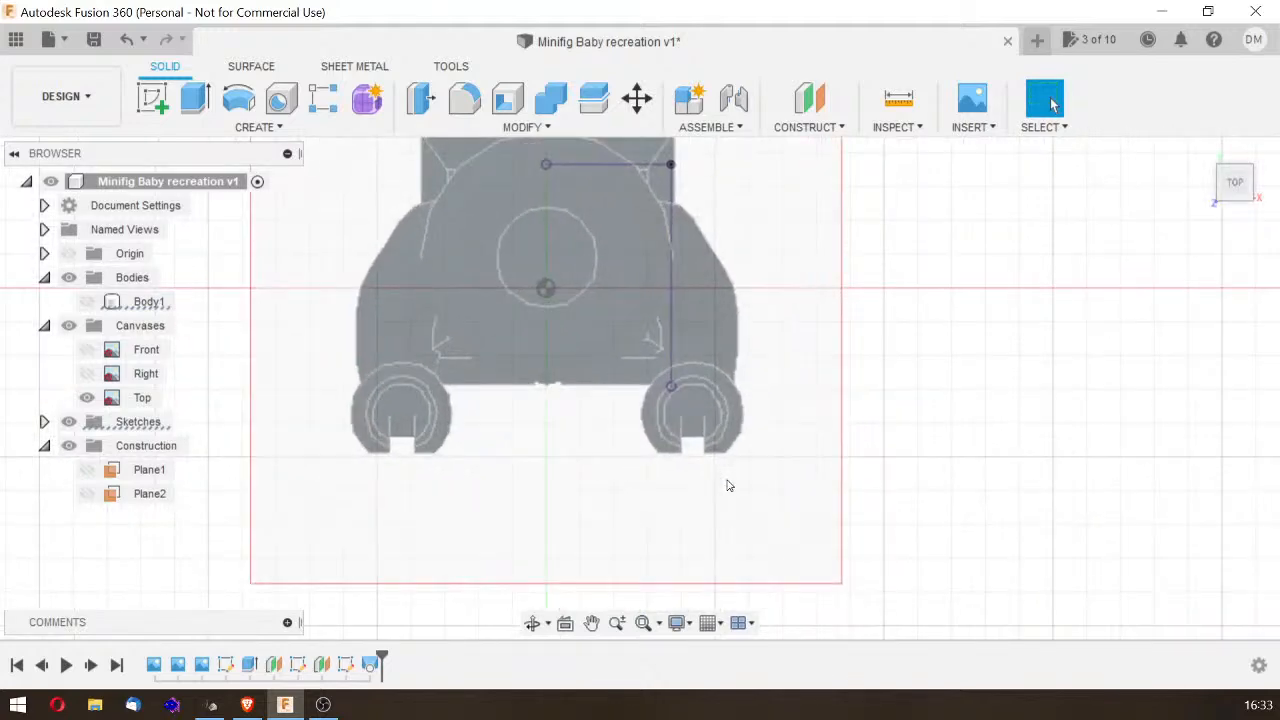
left_click(672, 295)
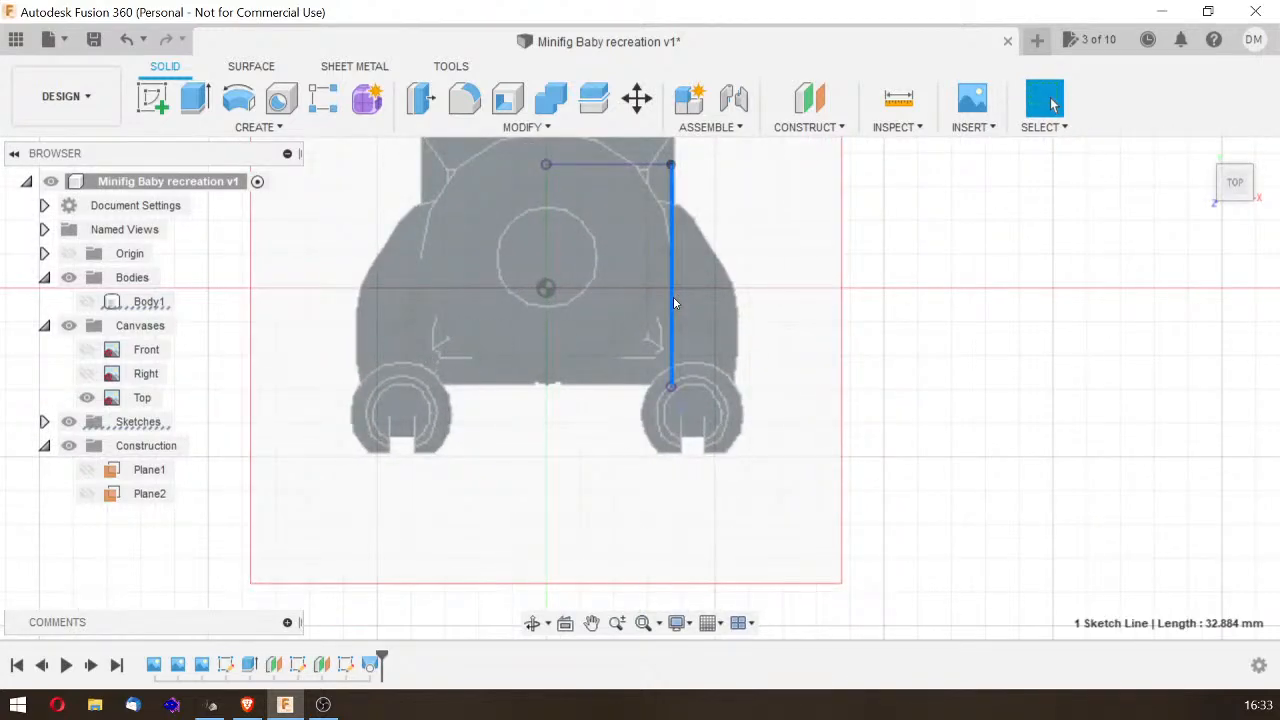
left_click(44, 421)
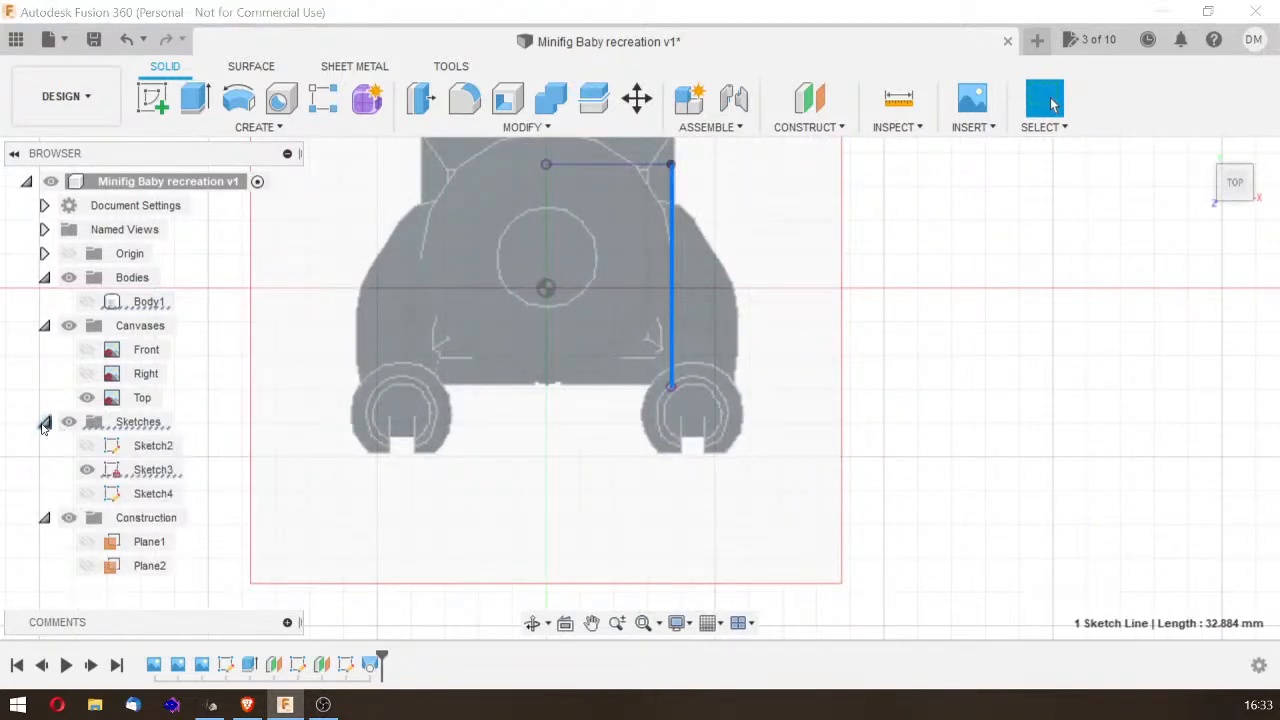
left_click(95, 470)
left_click(94, 470)
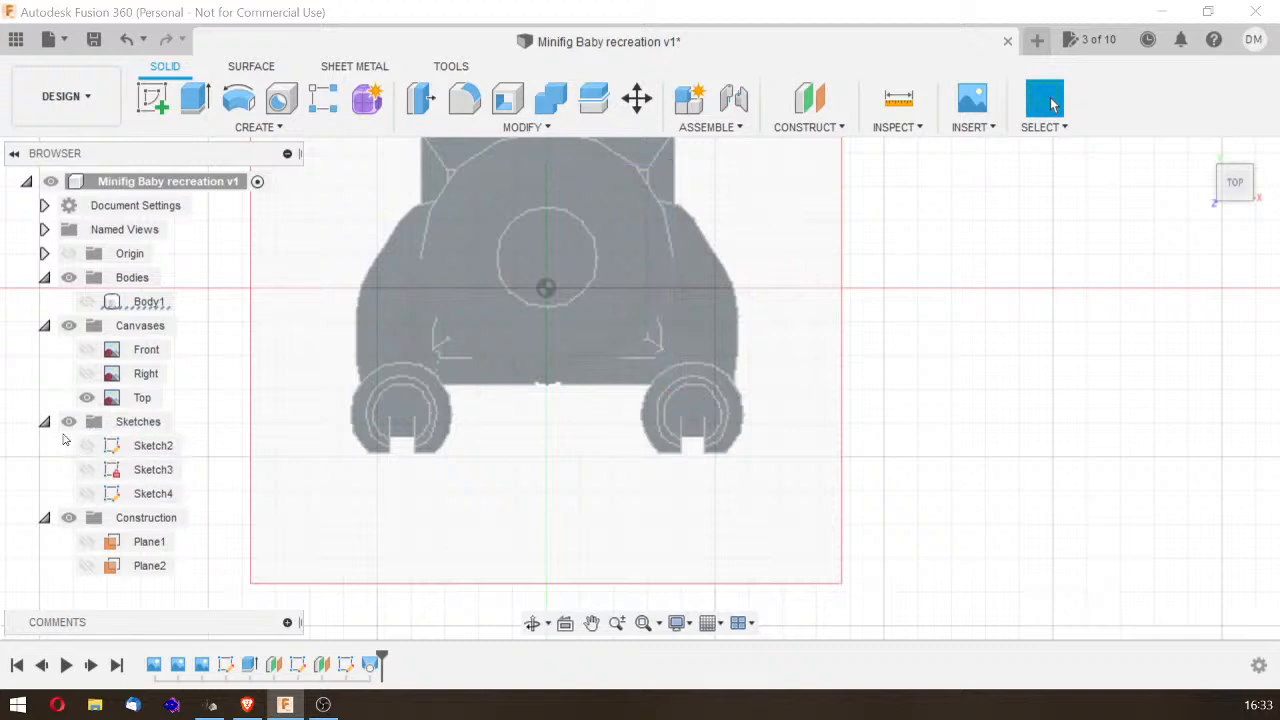
left_click(45, 422)
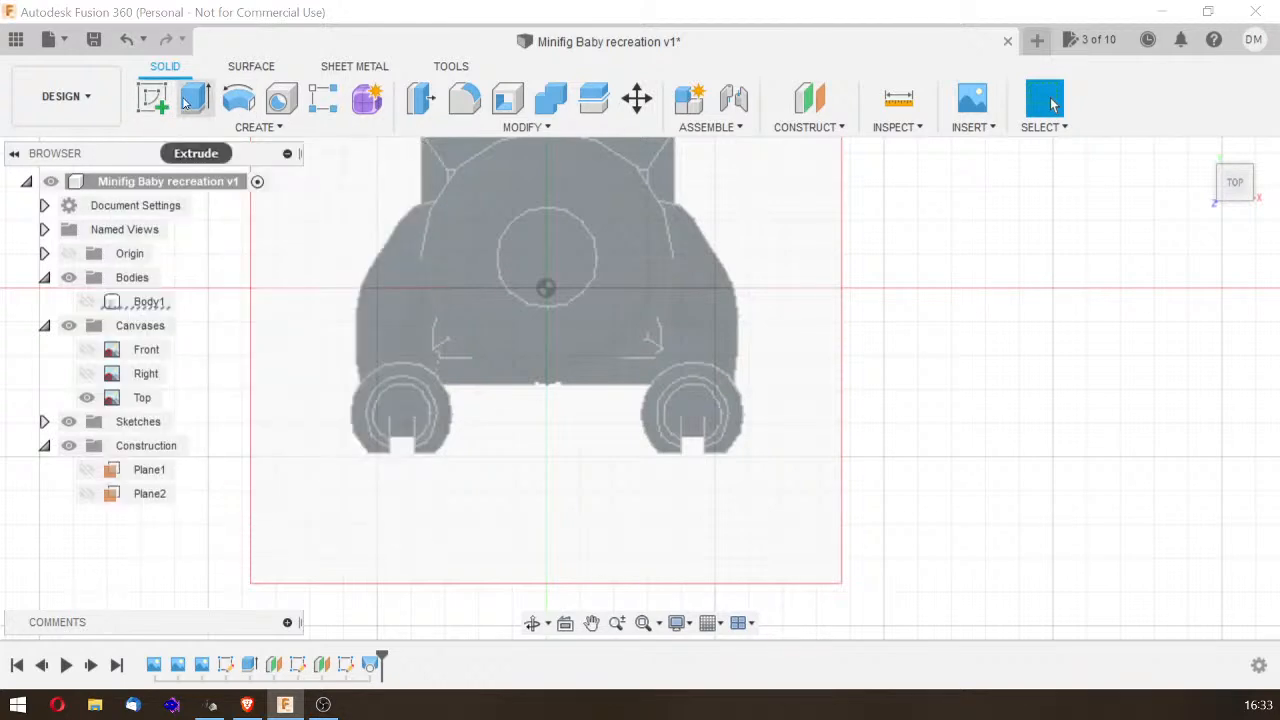
Step: Start a sketch on the horizontal origin plane and draw a circle about 16 mm in diameter around the outline of the hand on the positive X side
left_click(156, 108)
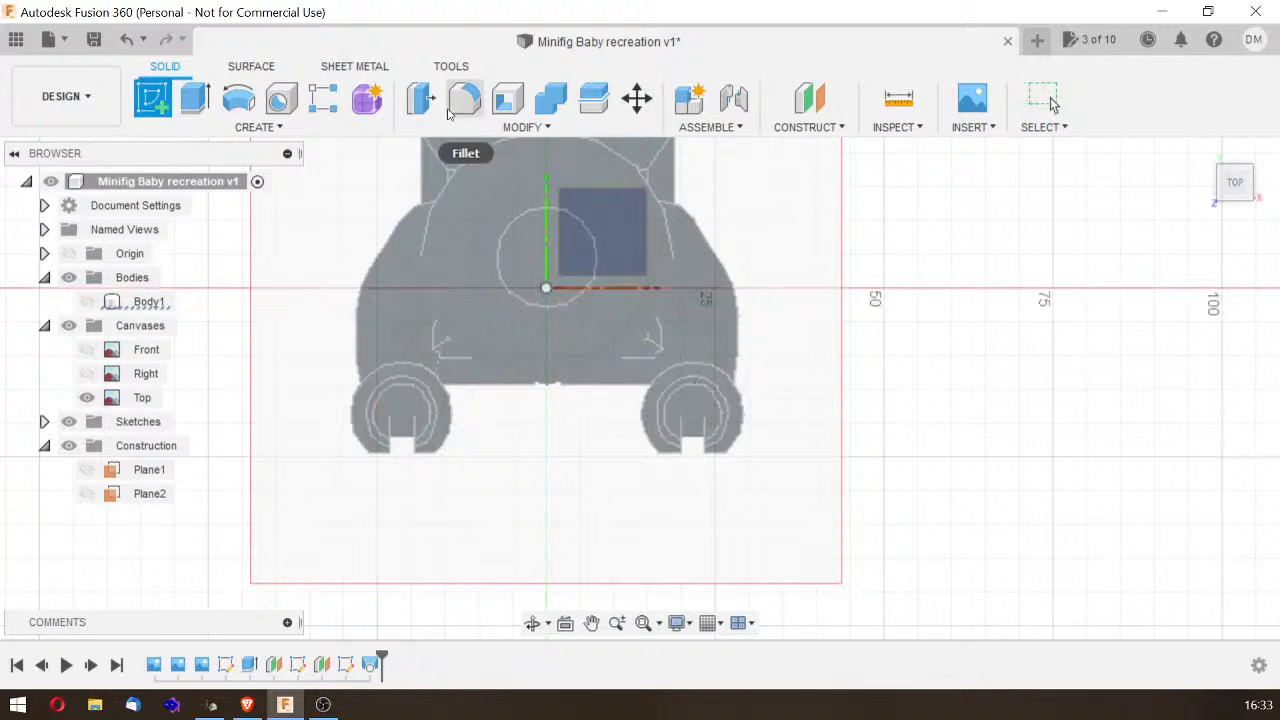
left_click(632, 248)
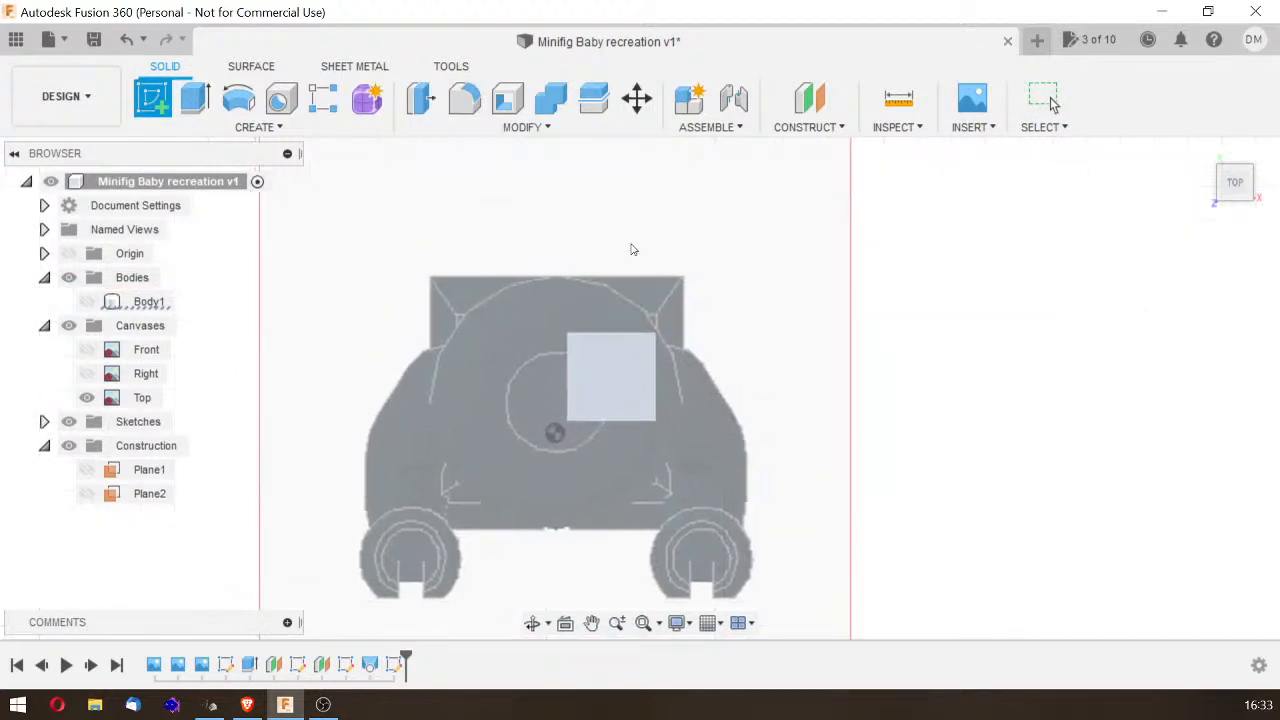
scroll(717, 492, "up", 3)
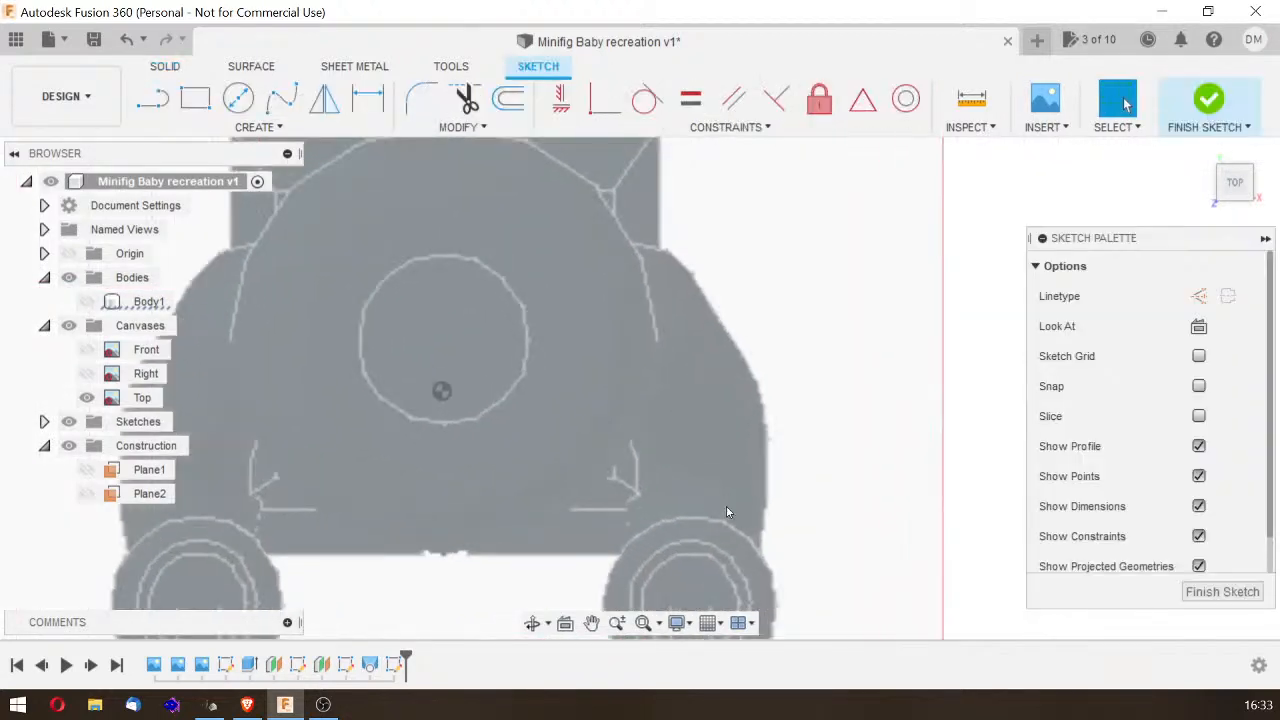
middle_click_drag(897, 554, 806, 242)
left_click_drag(800, 236, 797, 229)
key("Escape")
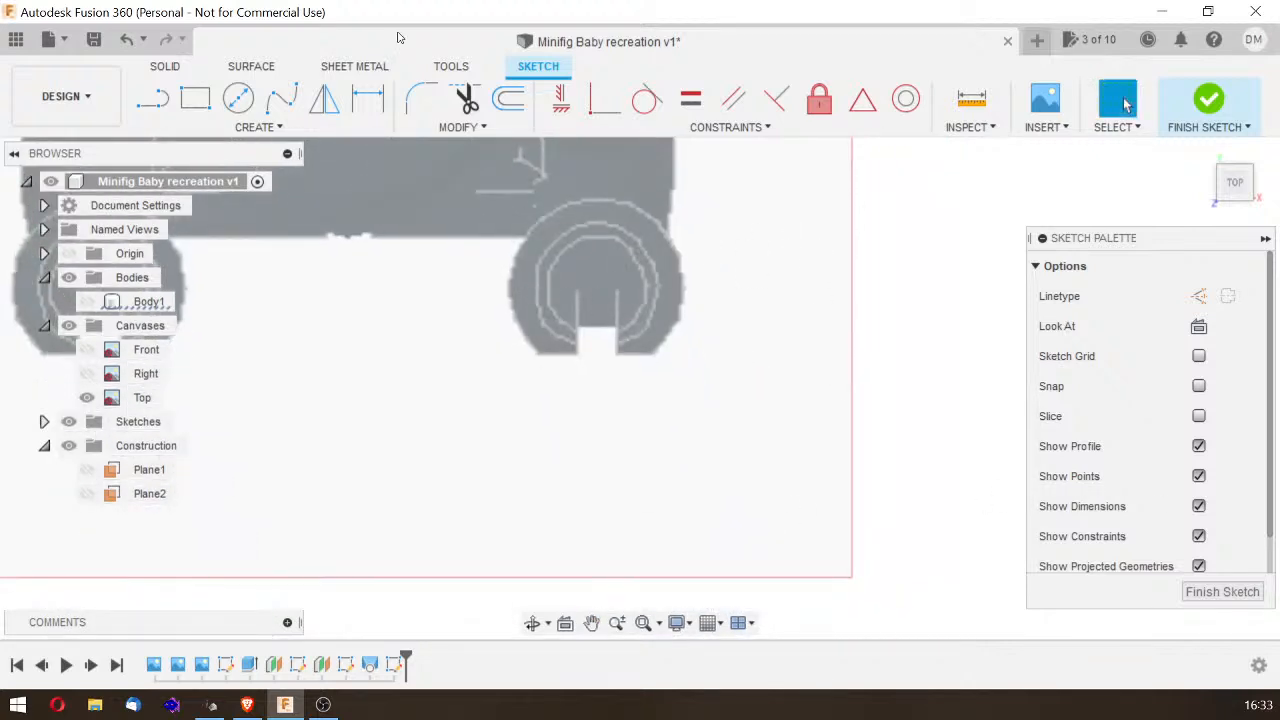
left_click(238, 98)
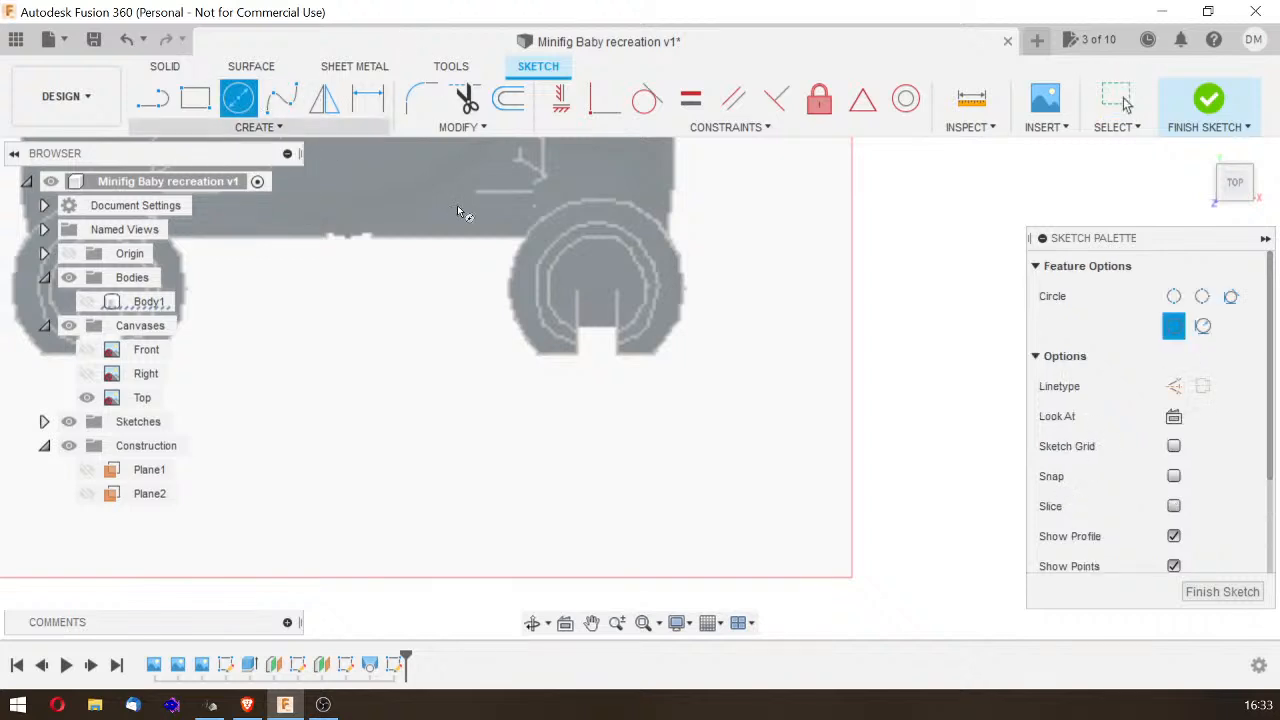
left_click(597, 286)
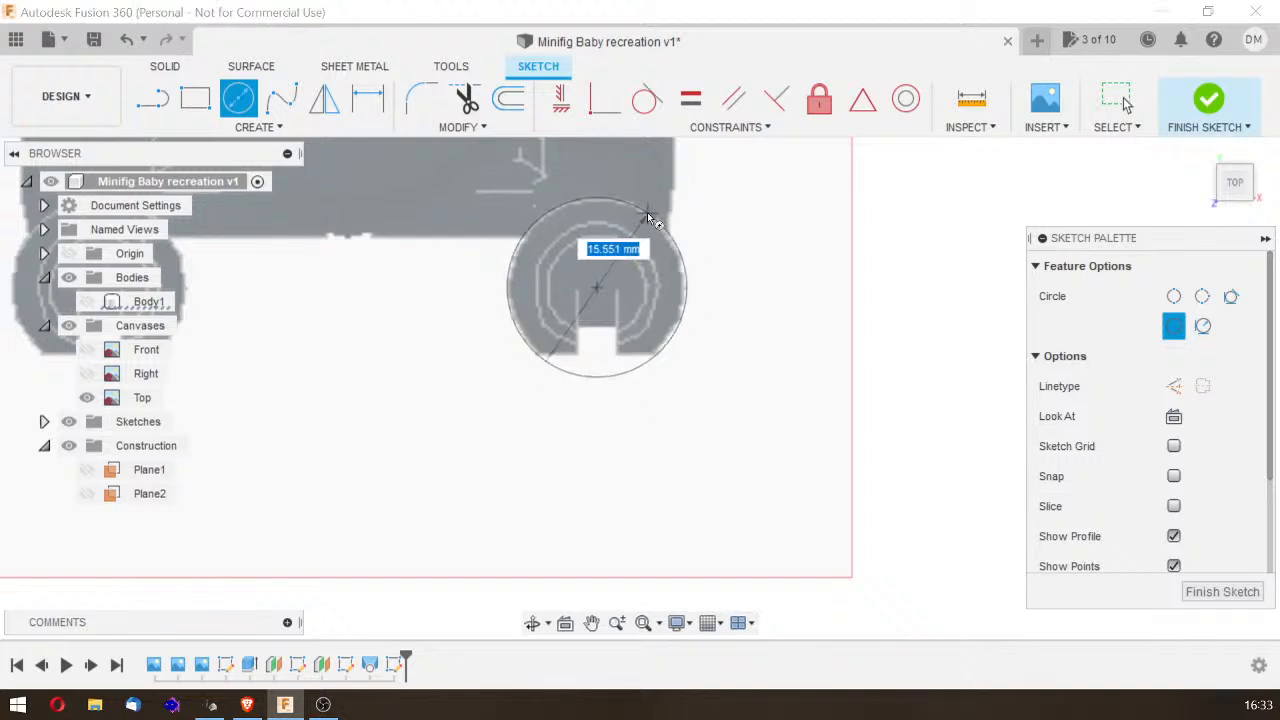
left_click(647, 214)
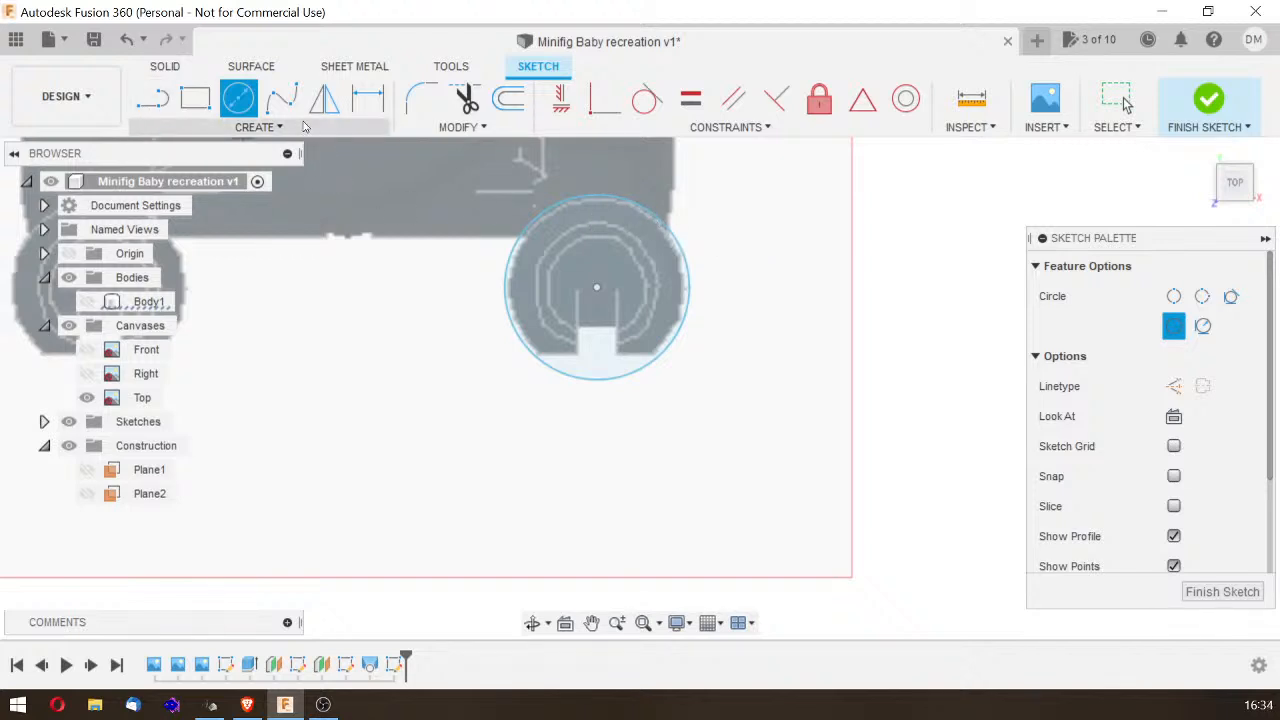
Step: Draw a horizontal line about 11 mm long along the hand's flat front edge and trim the circle's arc beyond it
left_click(155, 104)
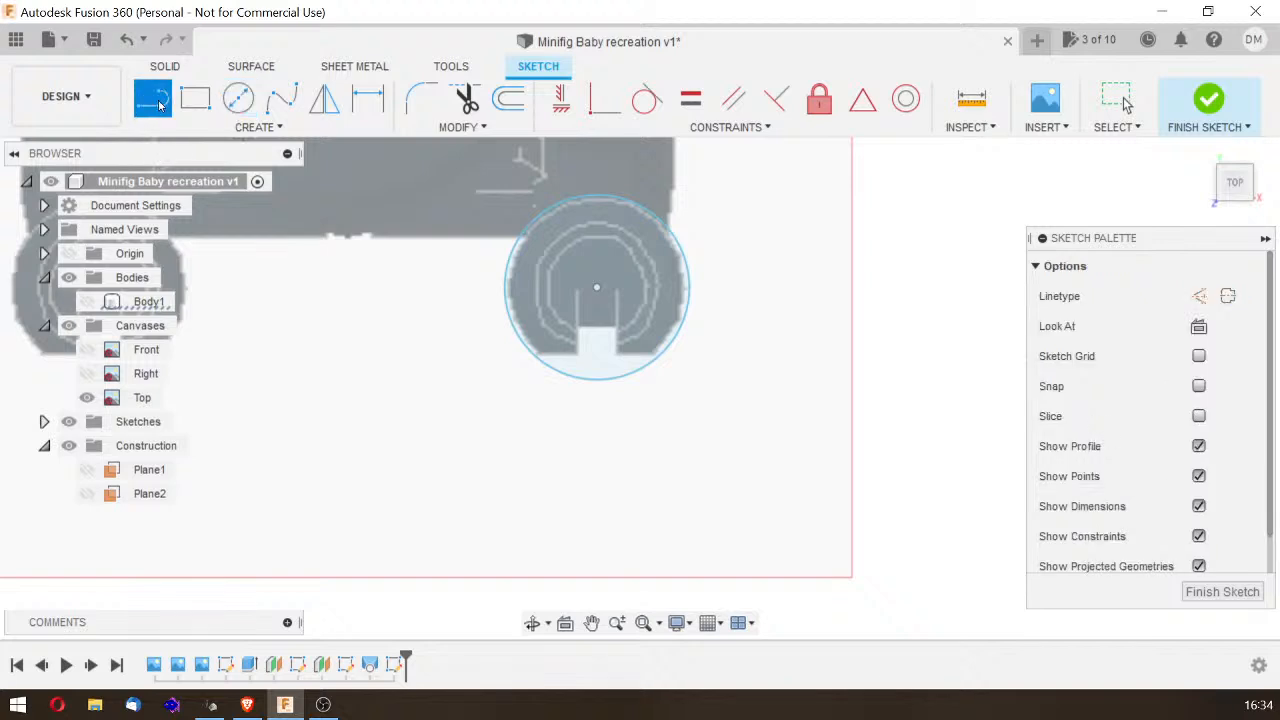
left_click(659, 354)
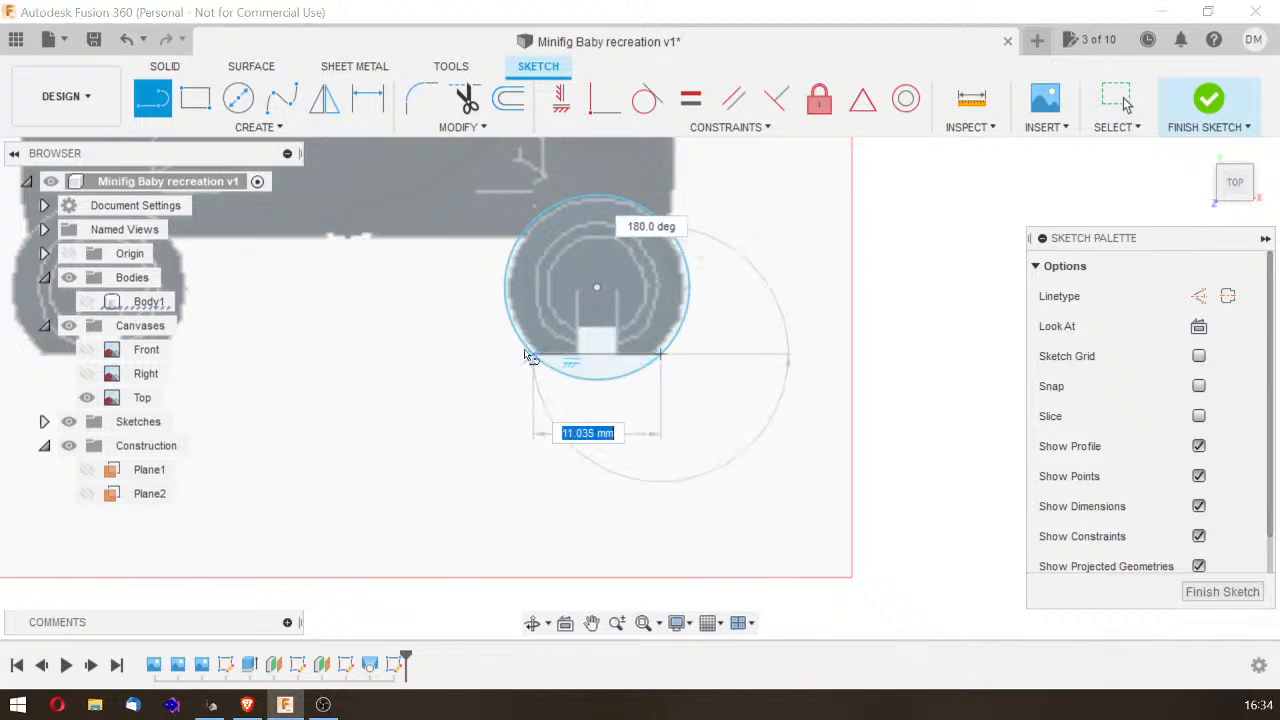
key("Escape")
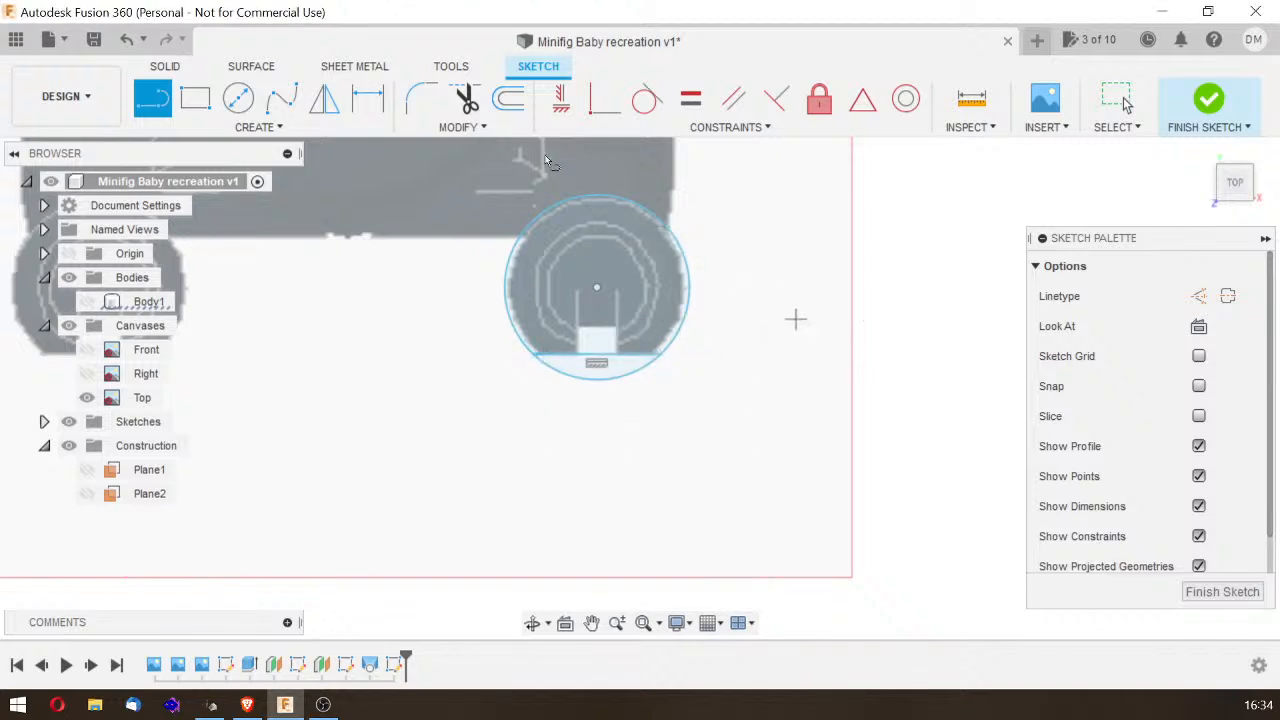
left_click(465, 100)
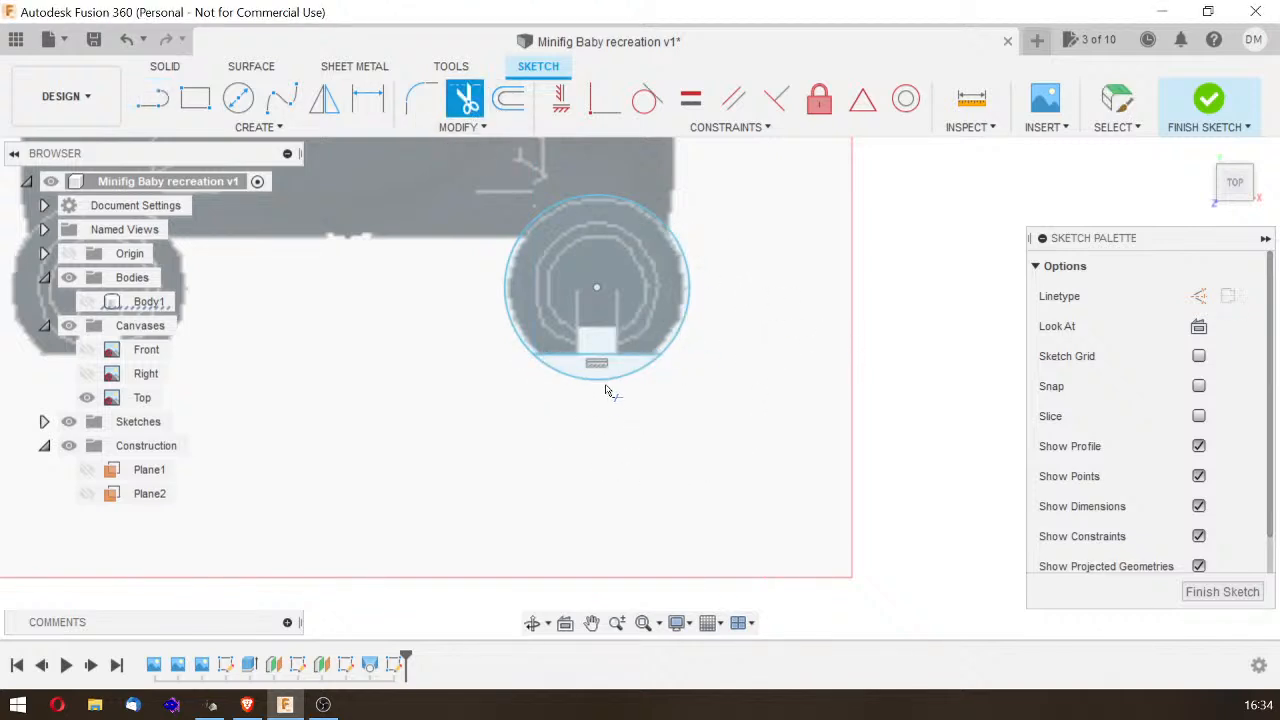
left_click(607, 384)
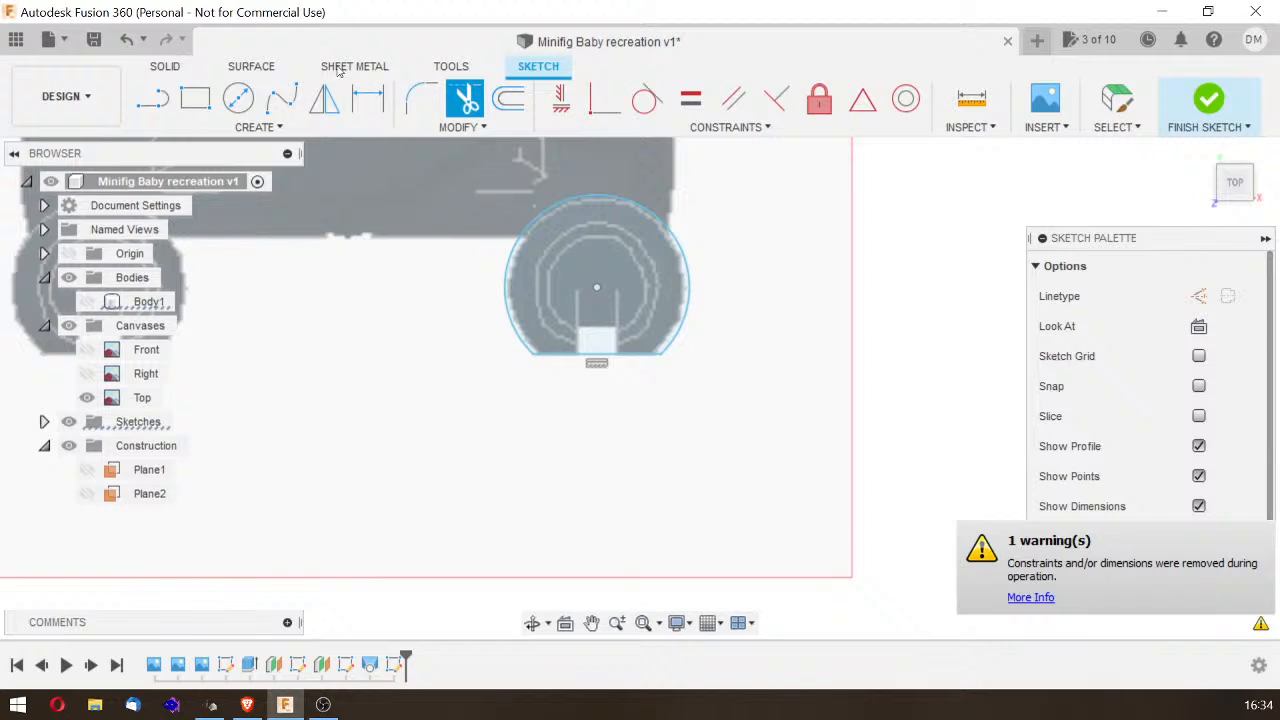
Step: Draw a concentric circle about 10.7 mm in diameter over the hand's inner ring outline
left_click(238, 97)
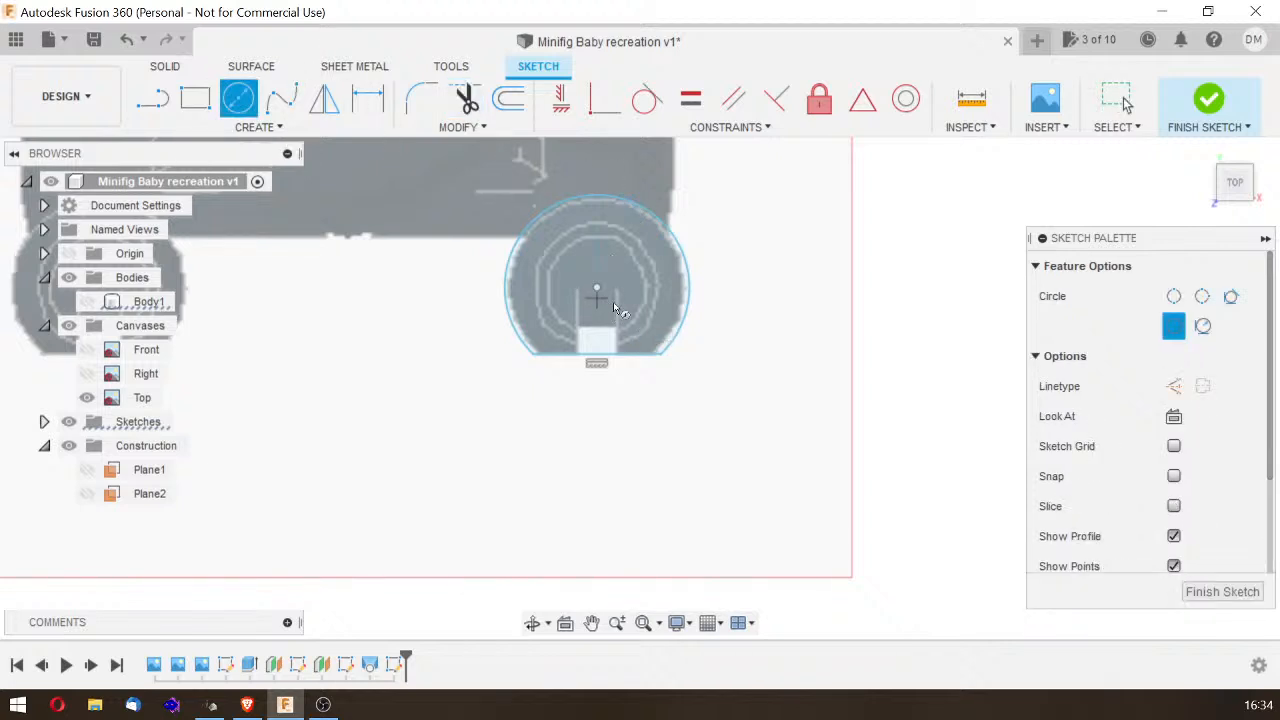
left_click(598, 290)
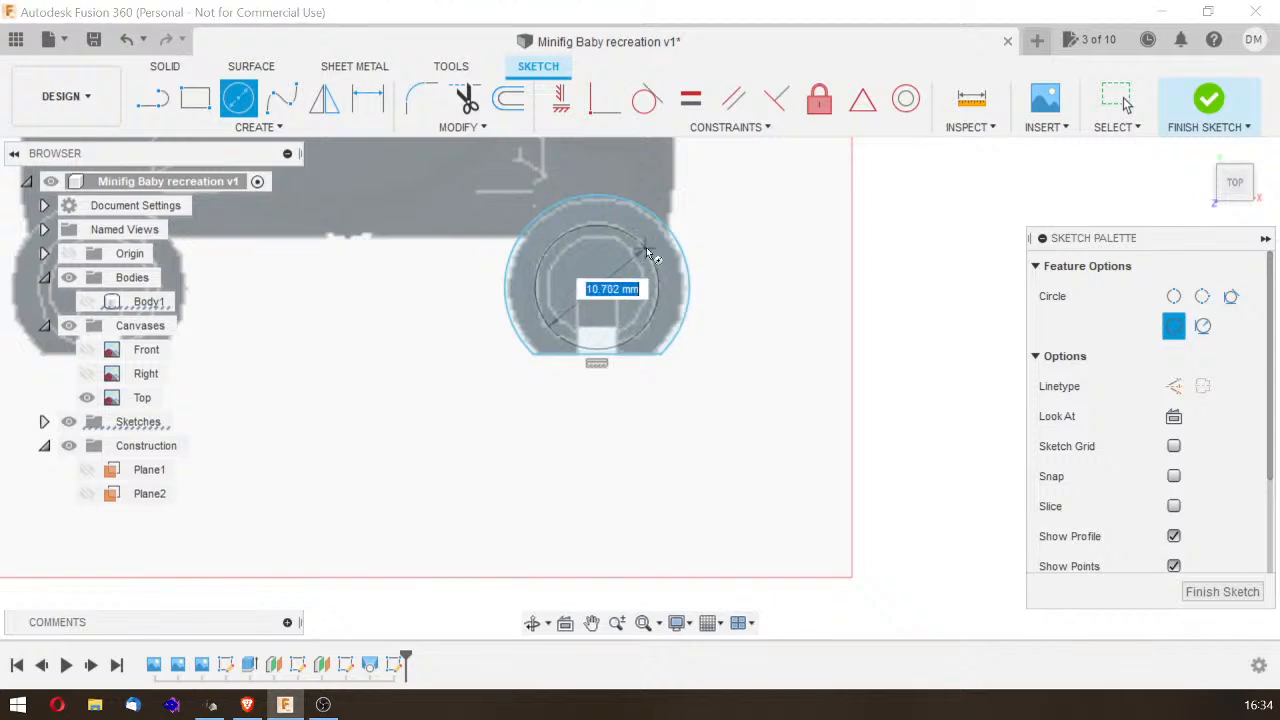
left_click(644, 250)
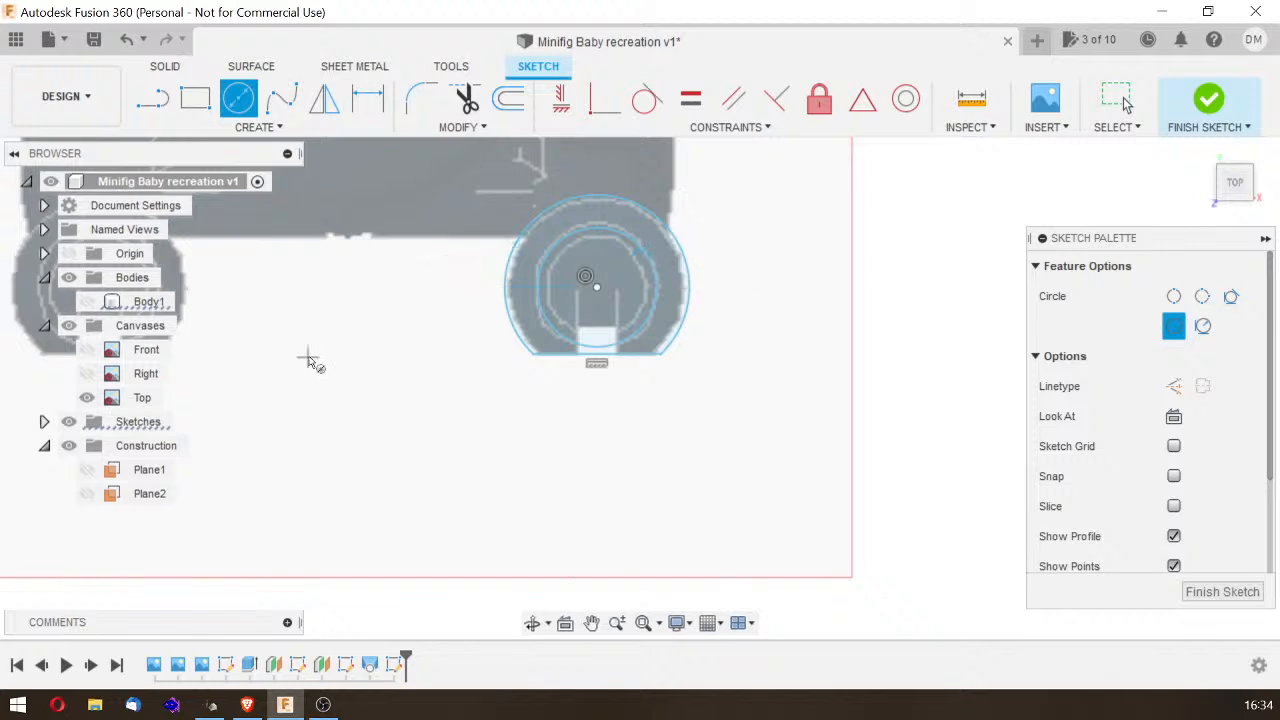
Step: Draw a vertical construction line from the hand circles' centre down past the flat front edge
left_click(196, 98)
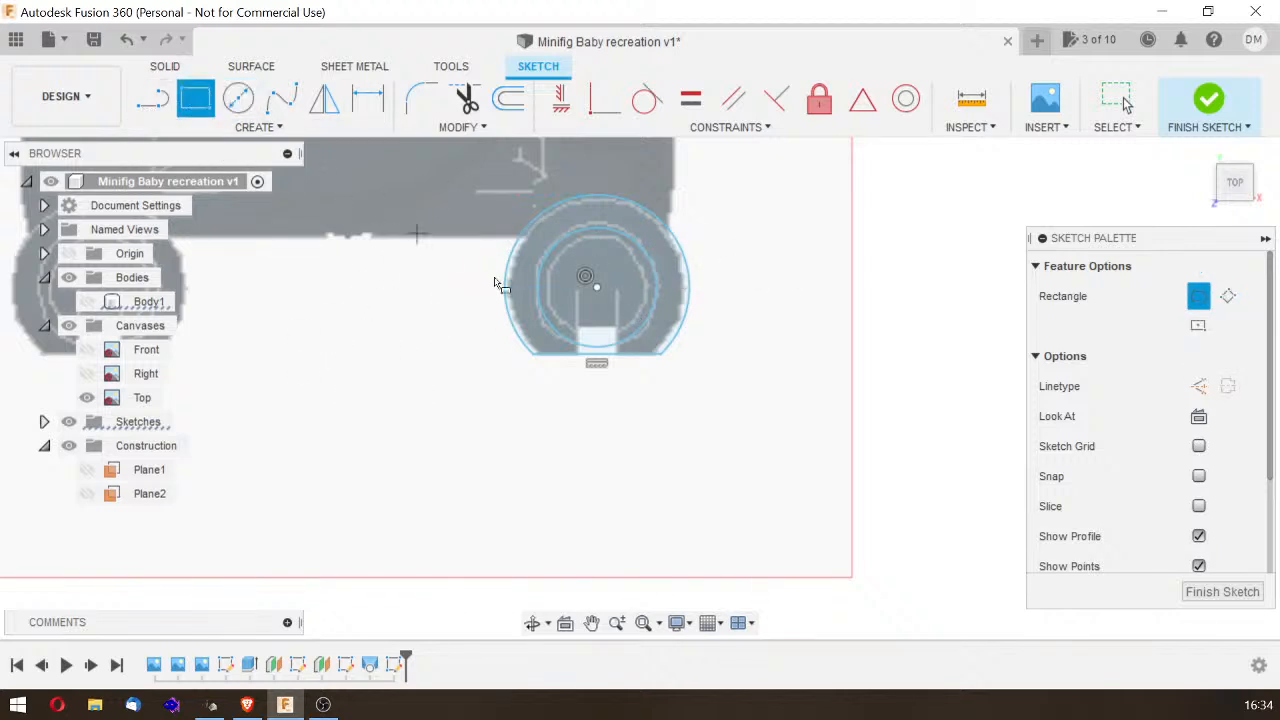
left_click(1199, 327)
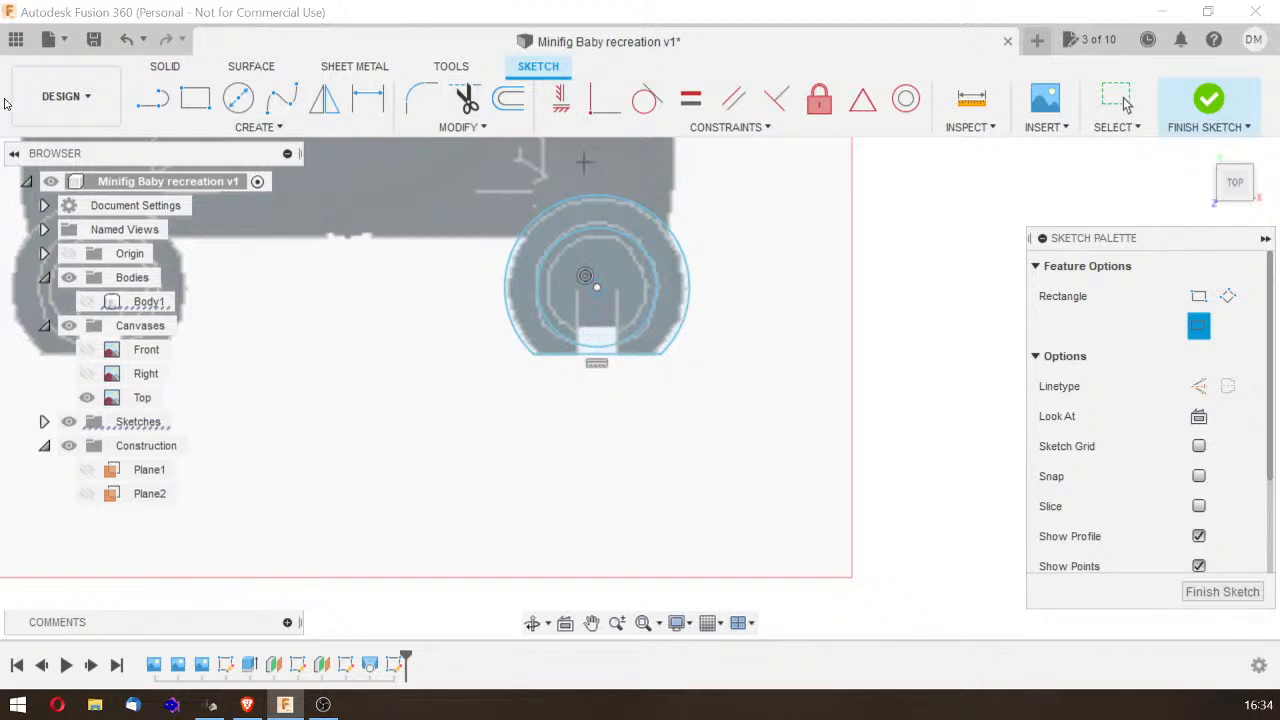
key("l")
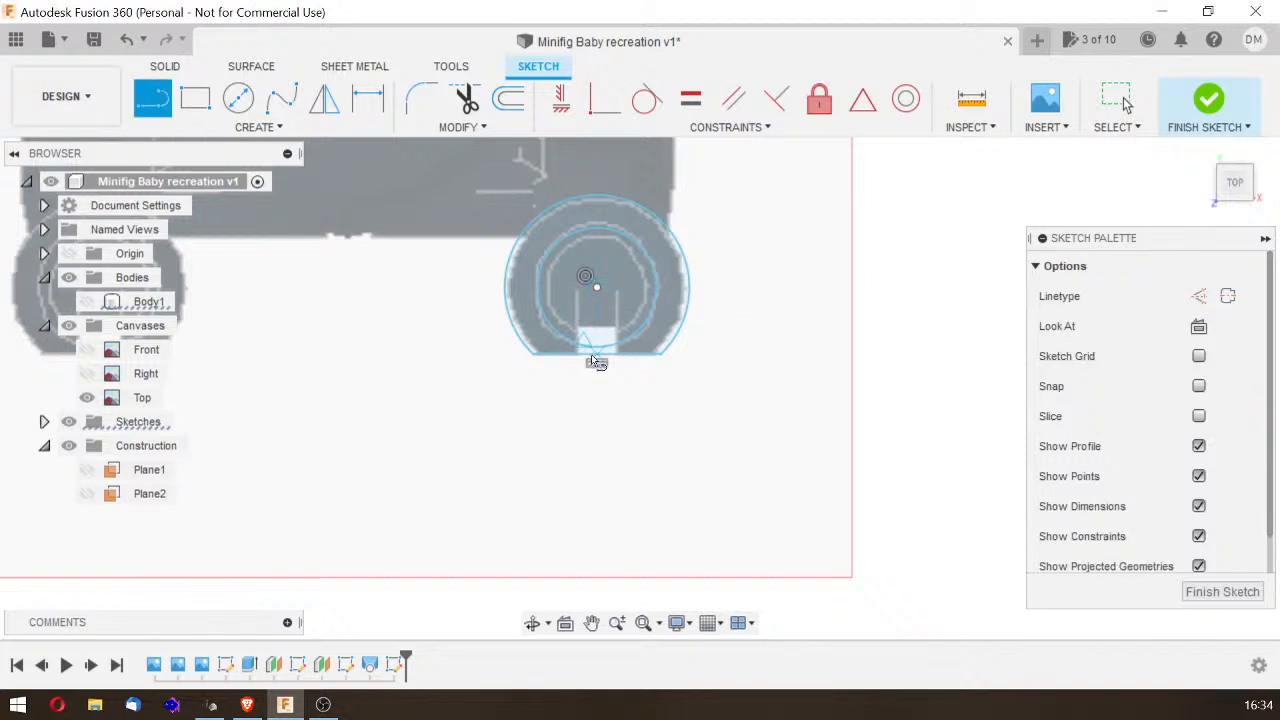
left_click(1203, 299)
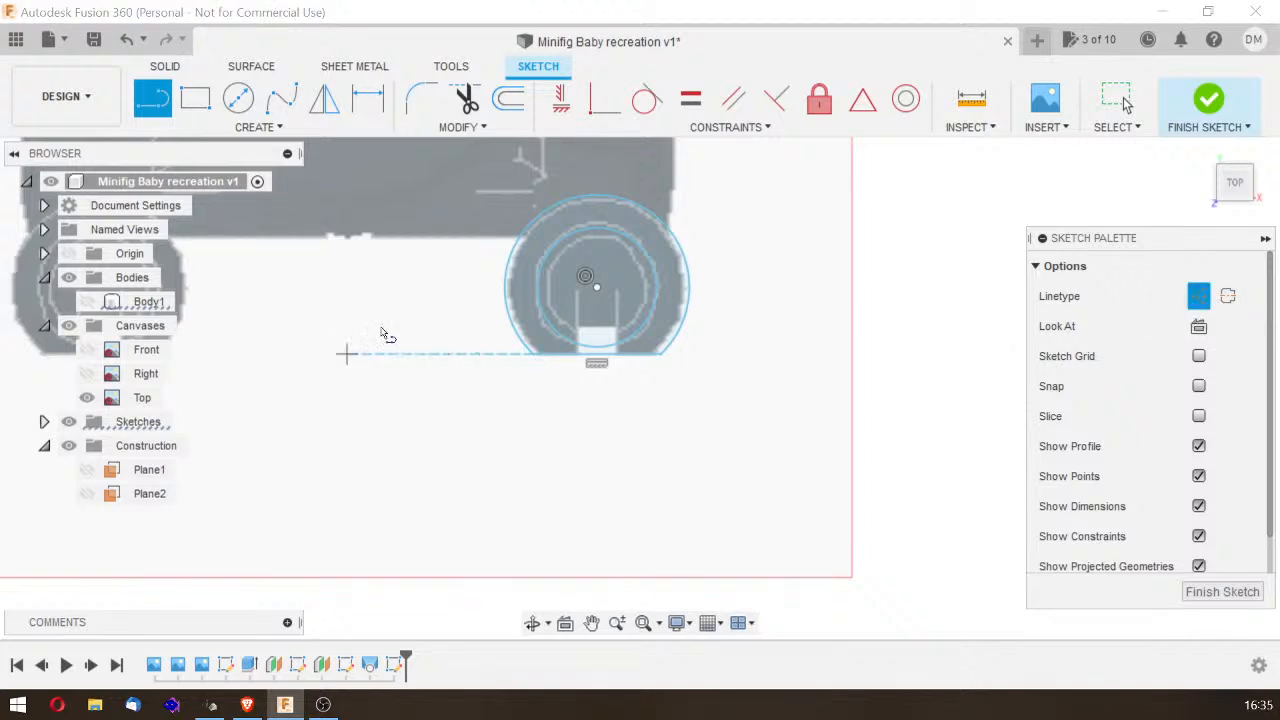
left_click(596, 289)
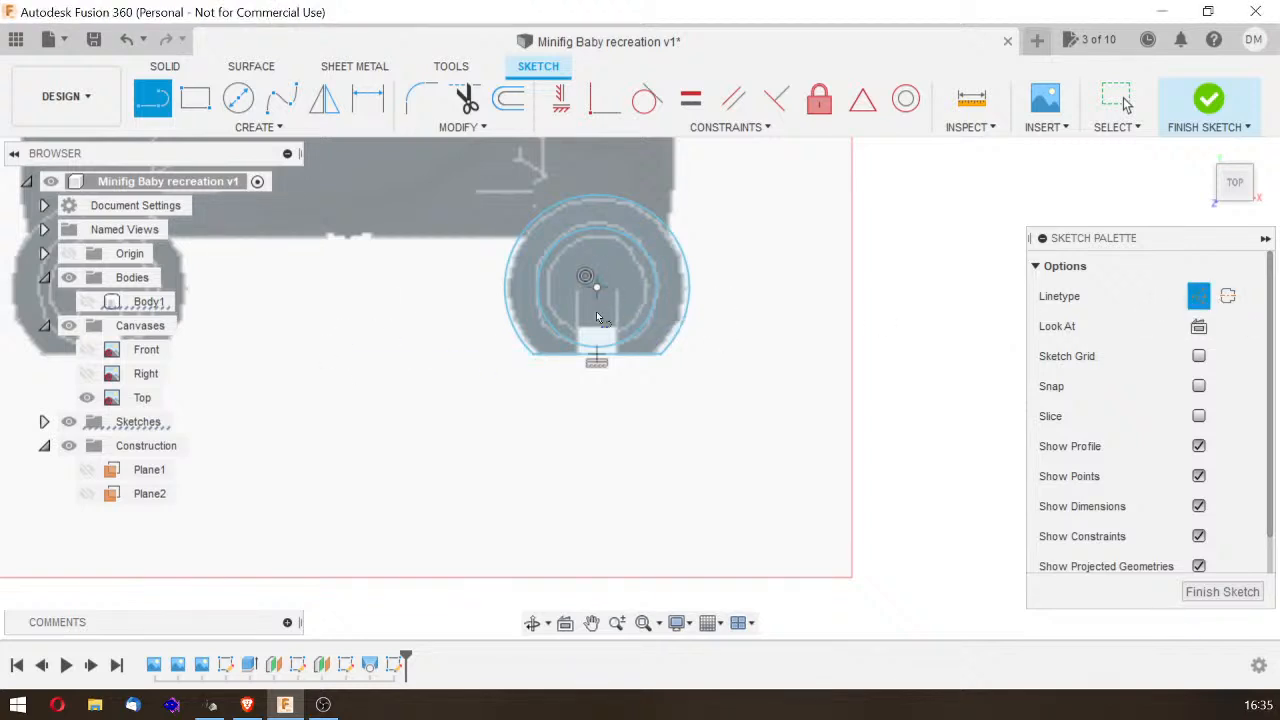
left_click(596, 438)
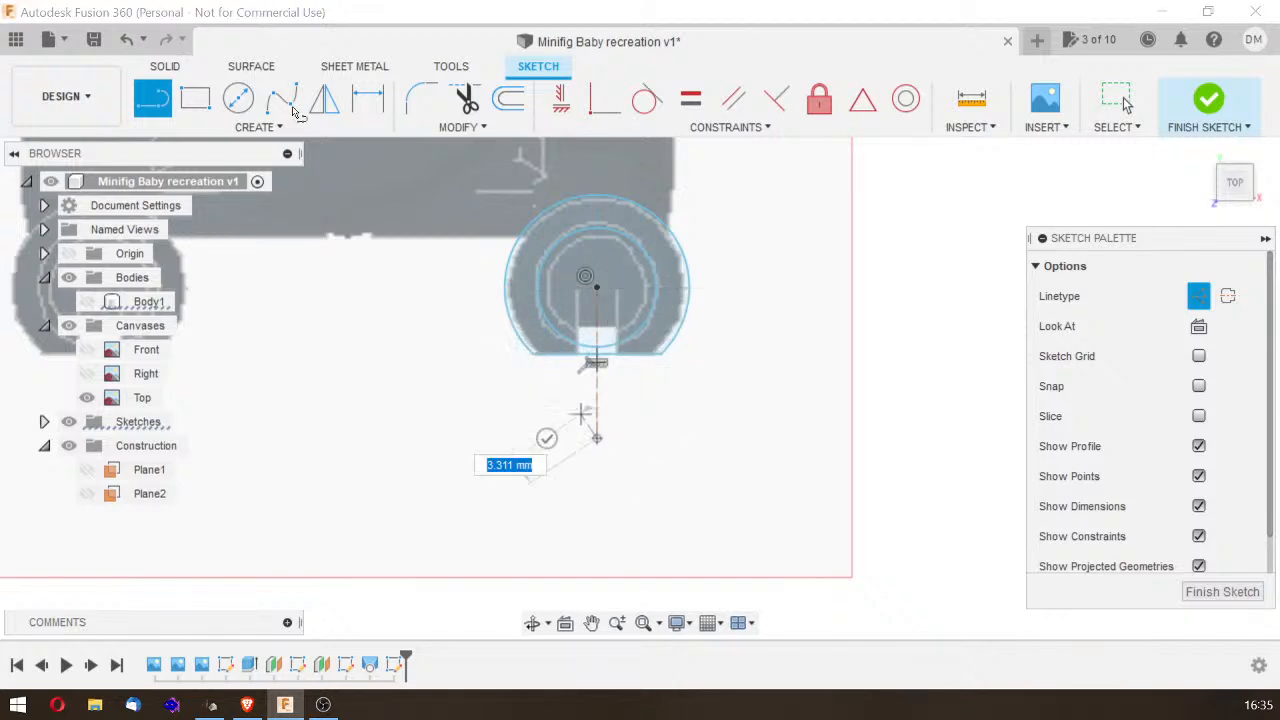
Step: Draw a normal-line centre rectangle about 3.8 by 4.6 mm over the hand's slot, centred where the construction line crosses the flat edge
left_click(207, 104)
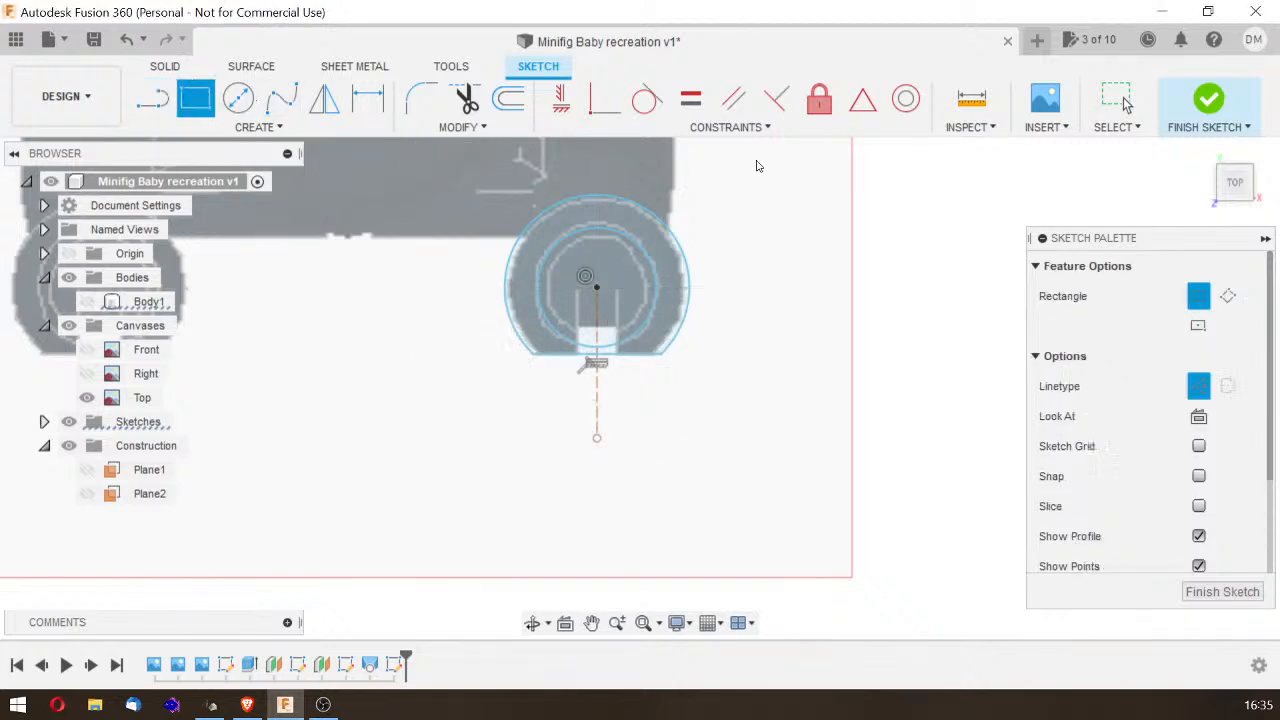
left_click(1198, 325)
left_click(1196, 388)
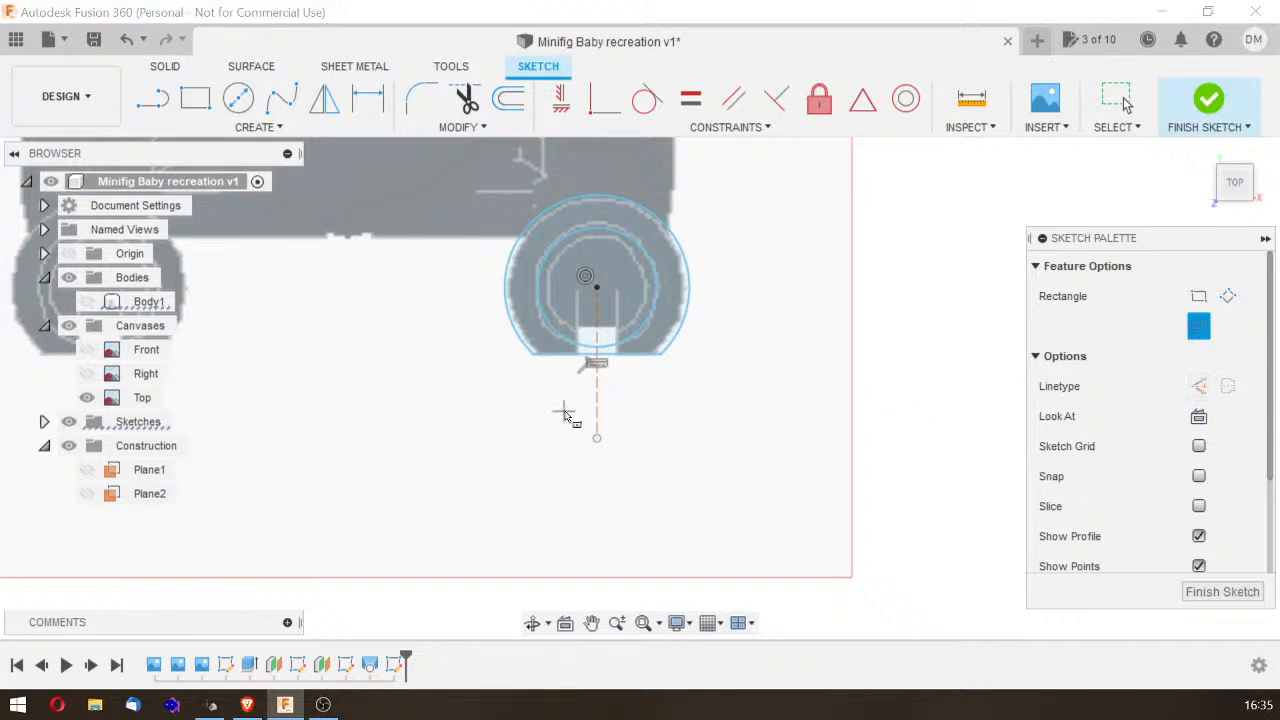
left_click(604, 343)
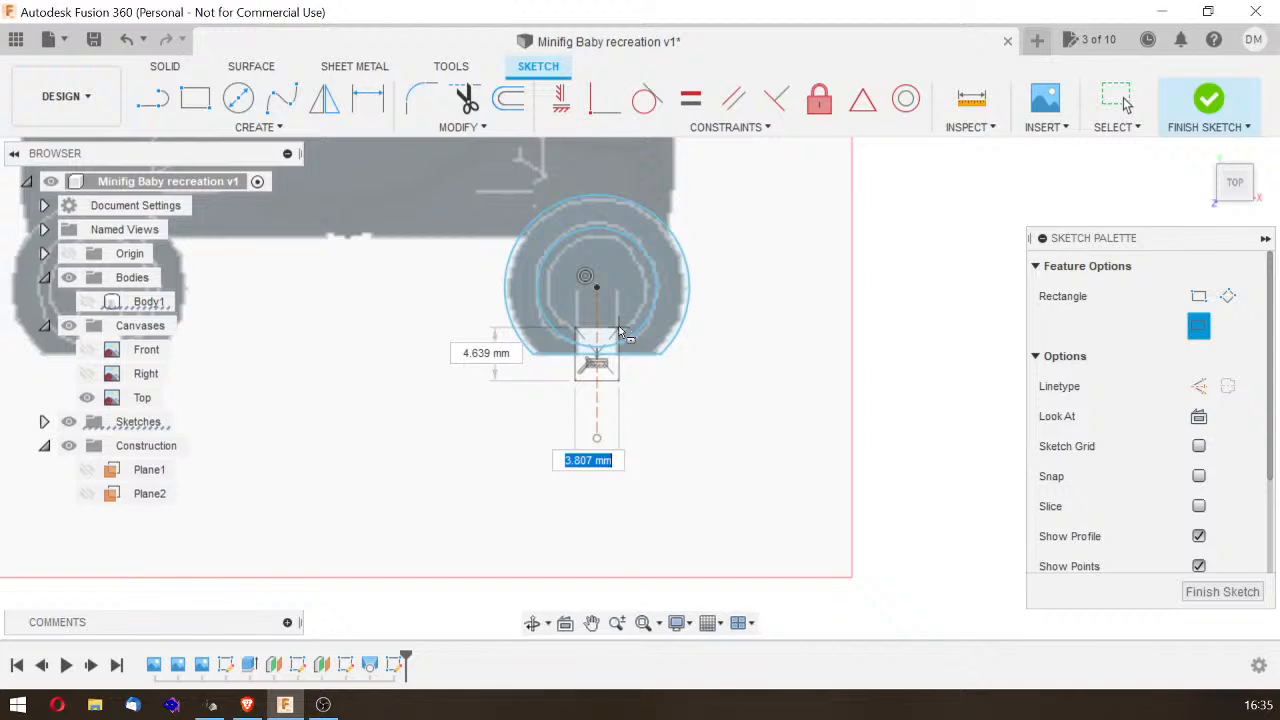
left_click(619, 330)
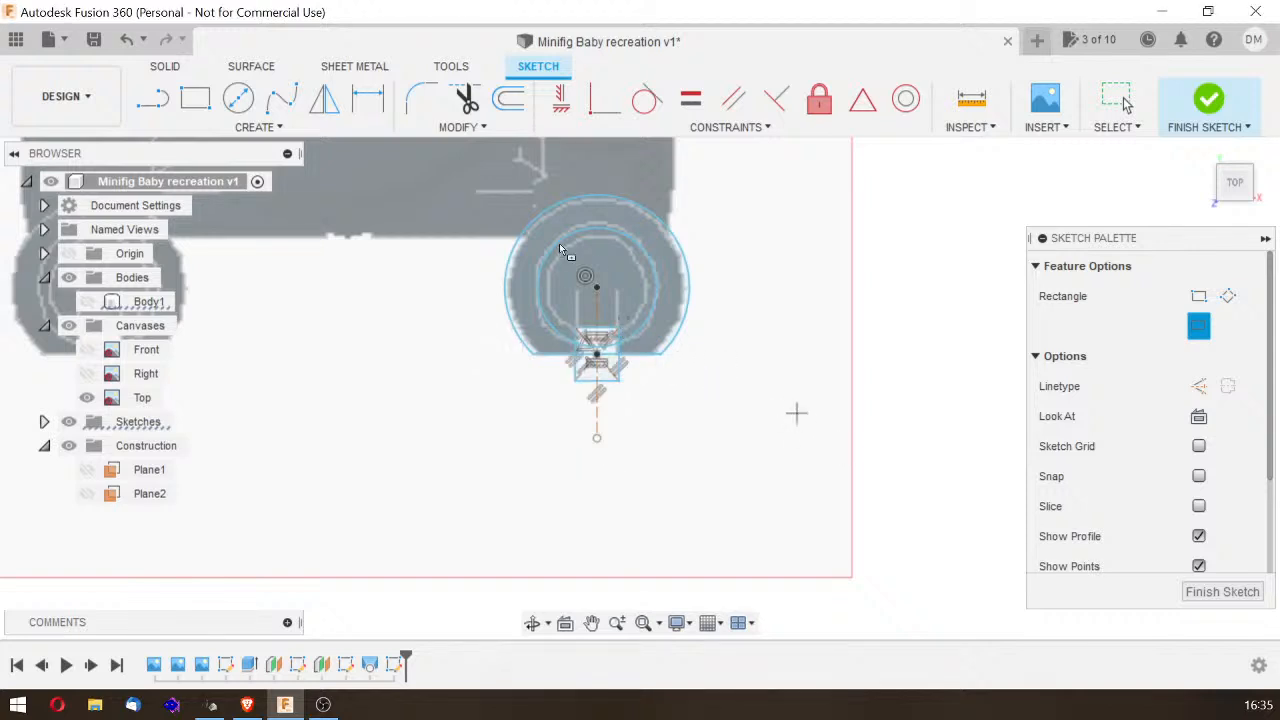
Step: Trim the slot rectangle and the construction line where they extend beyond the hand's flat front edge, and finish the sketch
left_click(465, 98)
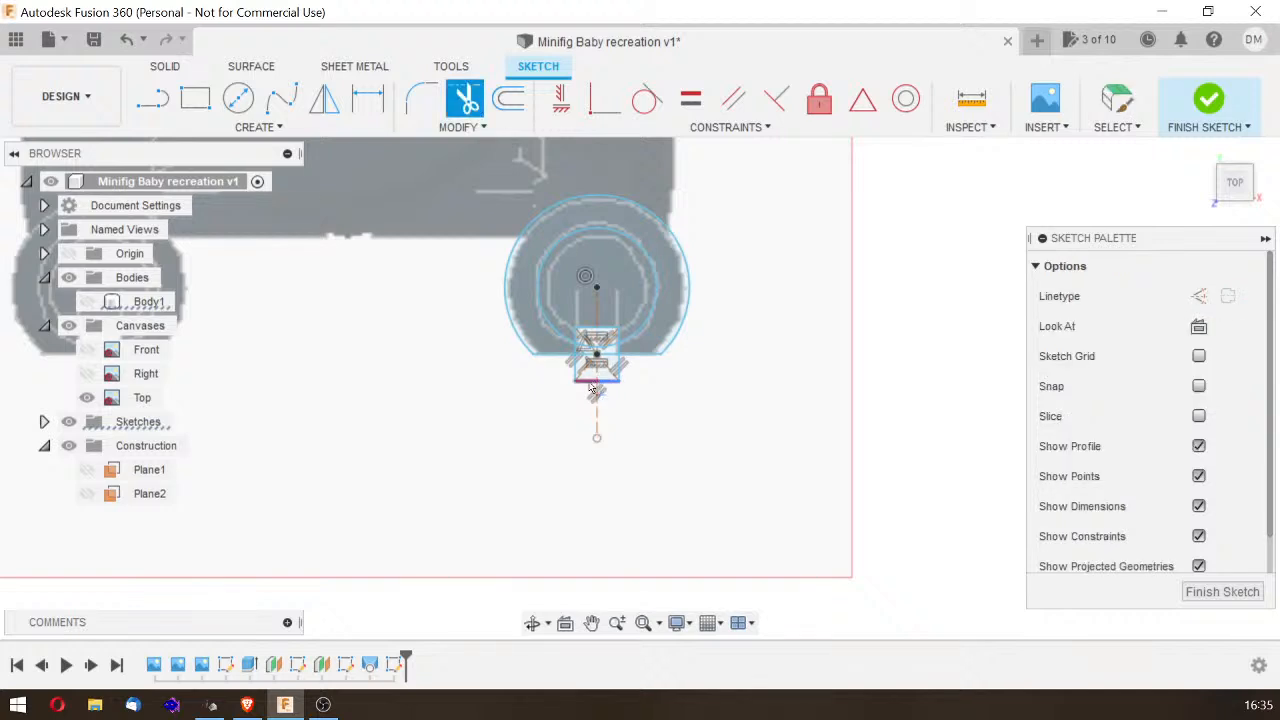
left_click(594, 372)
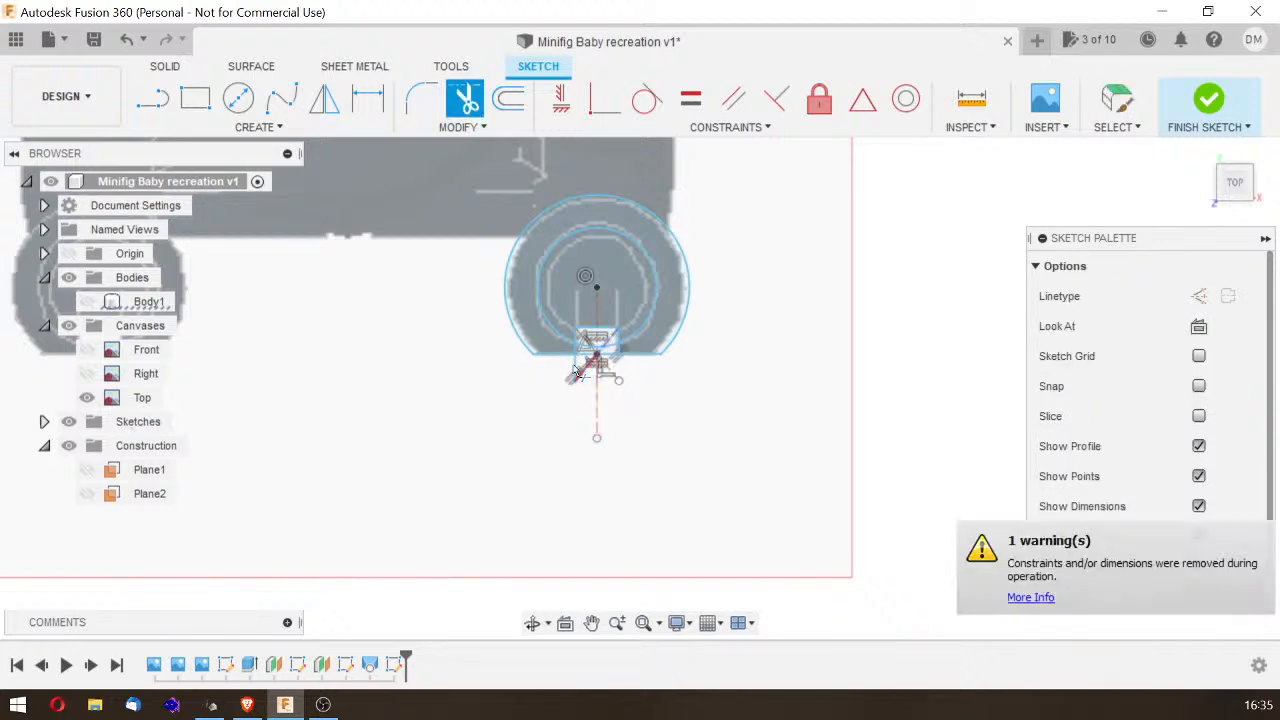
left_click(575, 369)
left_click(582, 371)
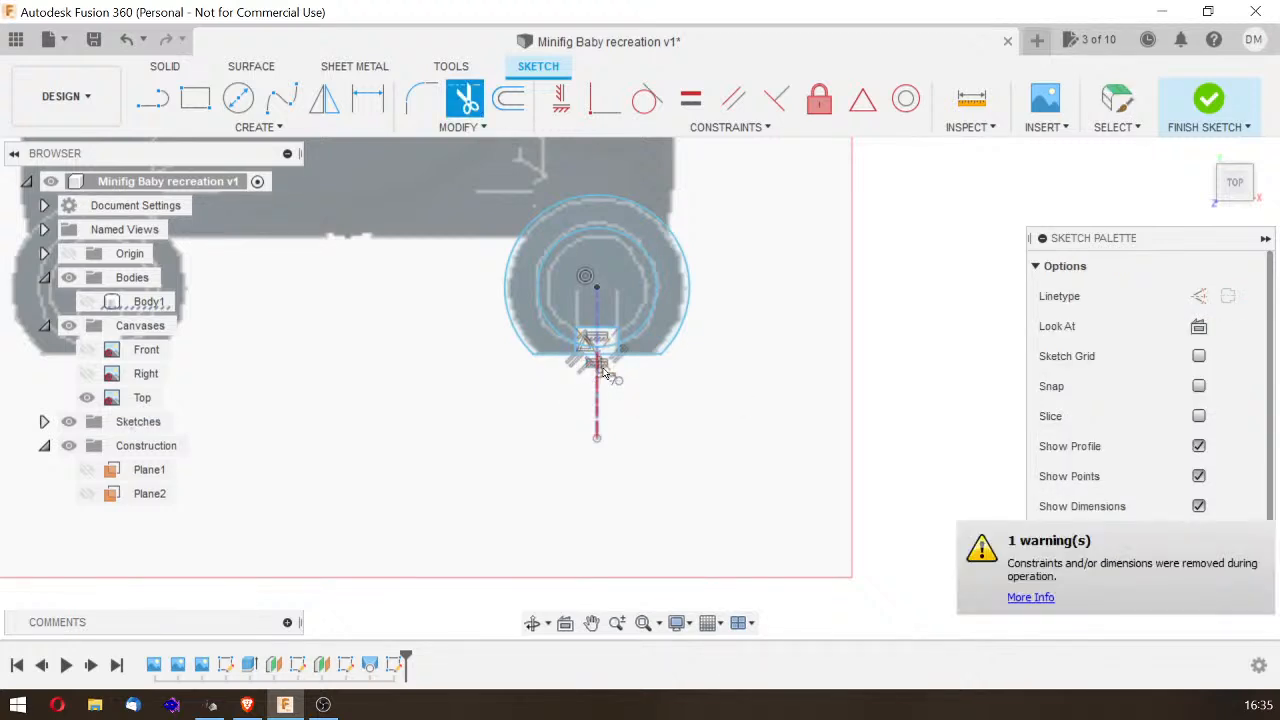
left_click(598, 392)
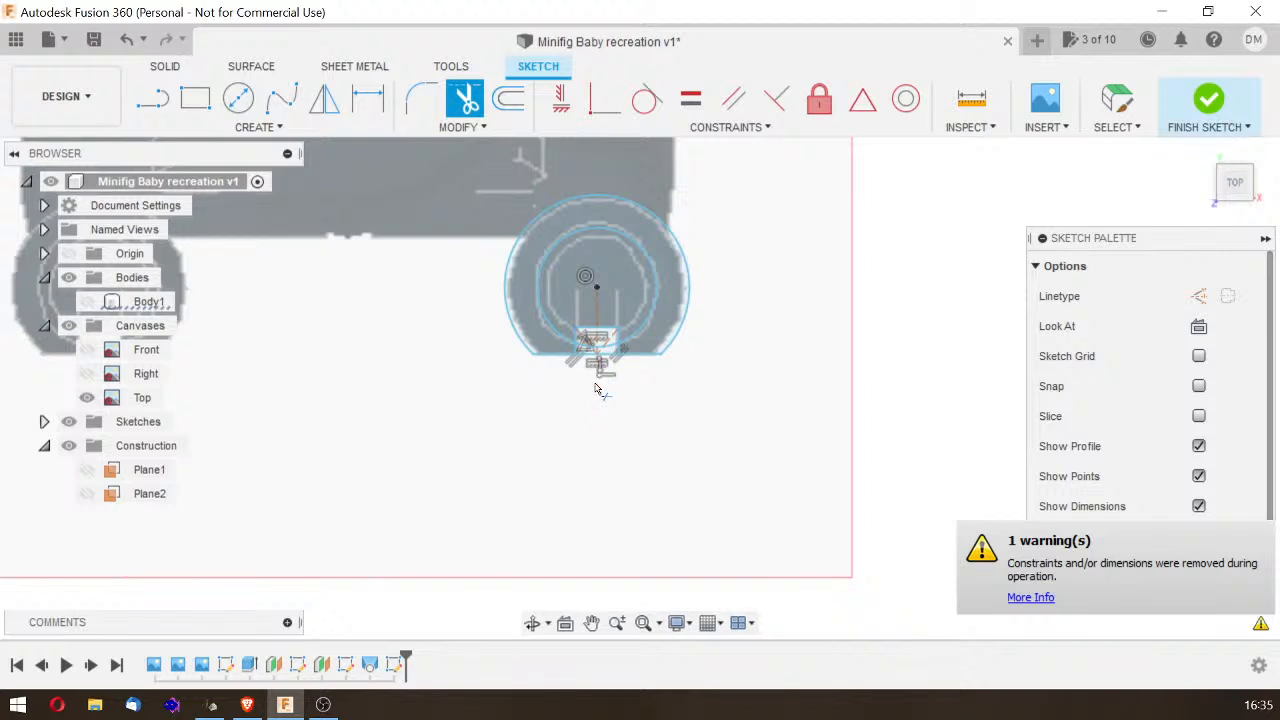
scroll(650, 398, "up", 1)
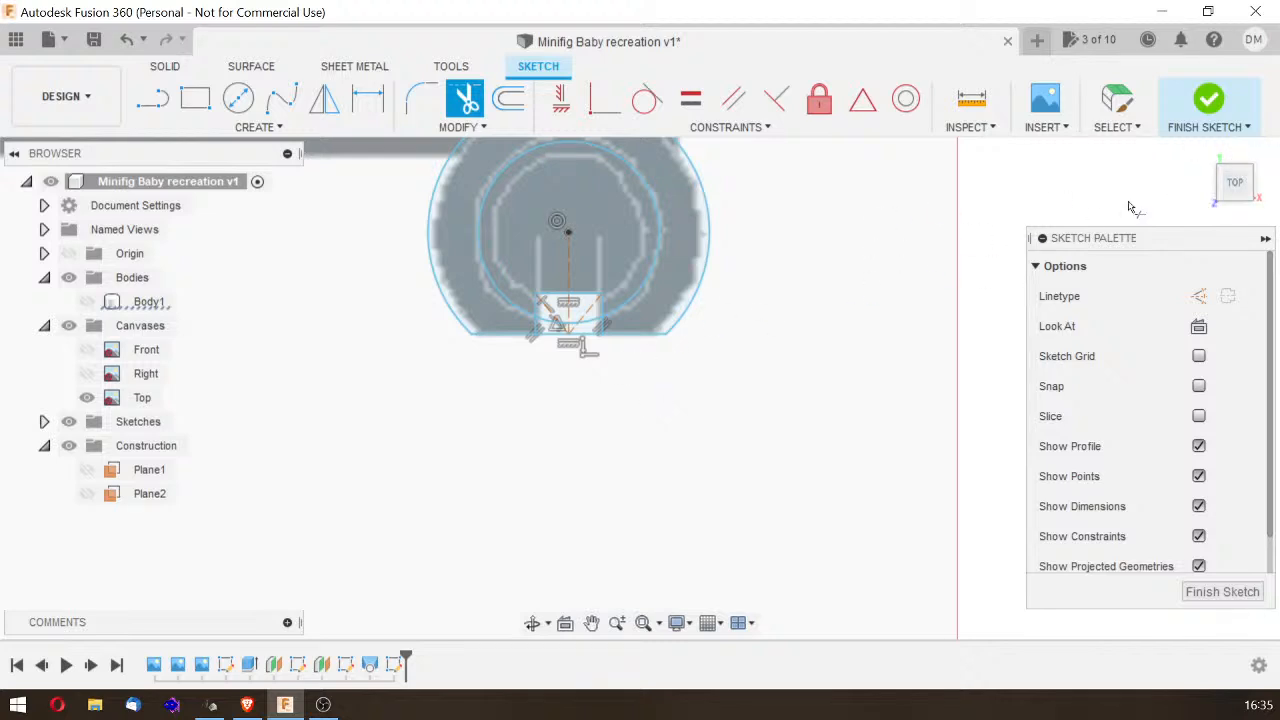
scroll(666, 260, "down", 2)
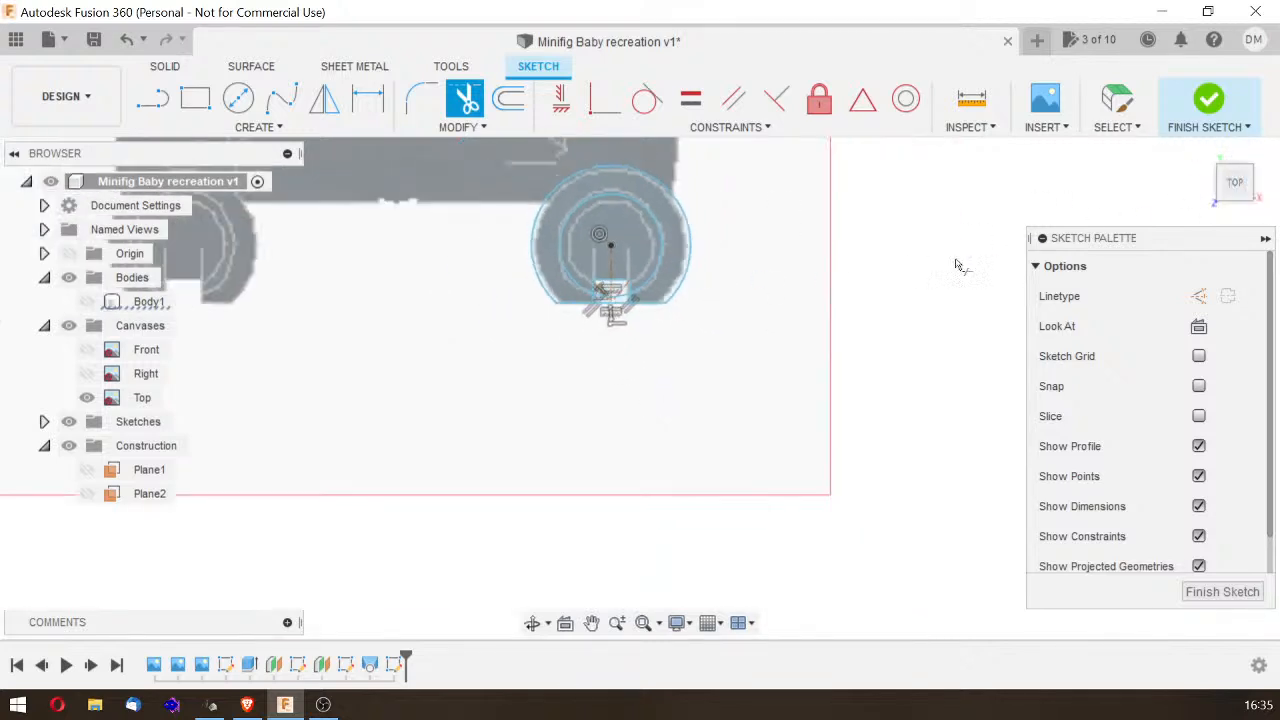
left_click(1236, 194)
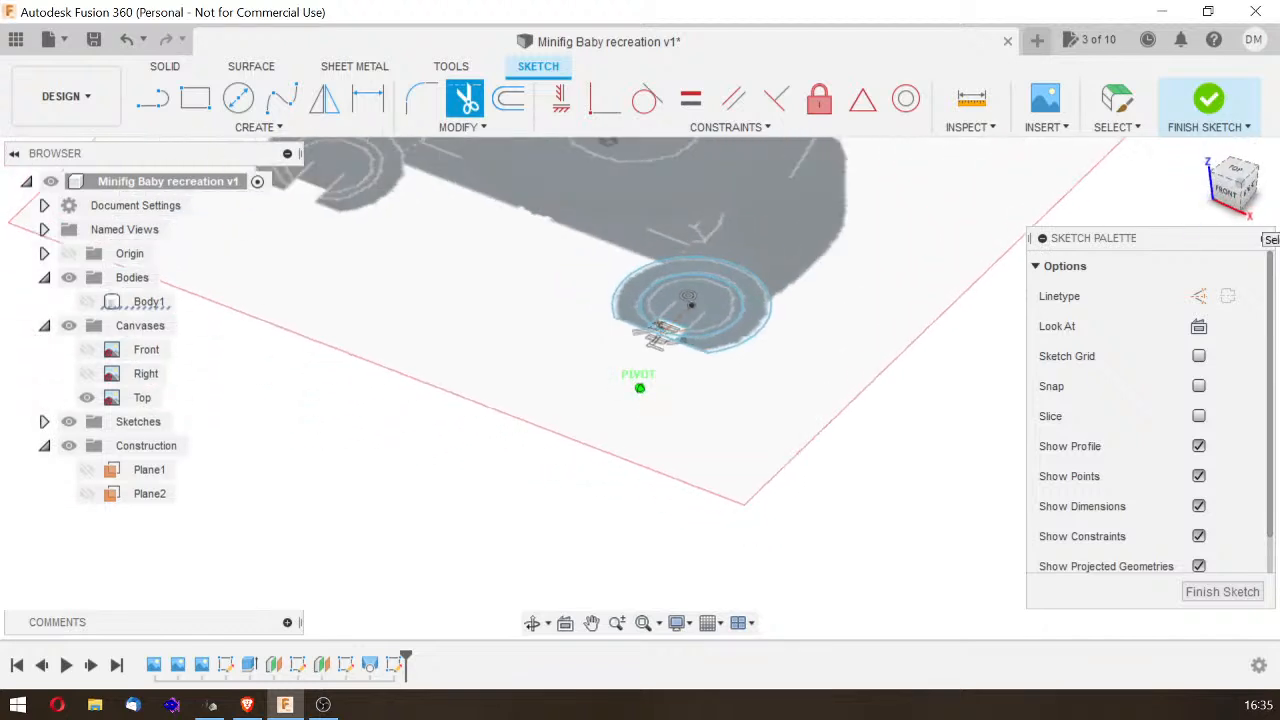
left_click(1222, 591)
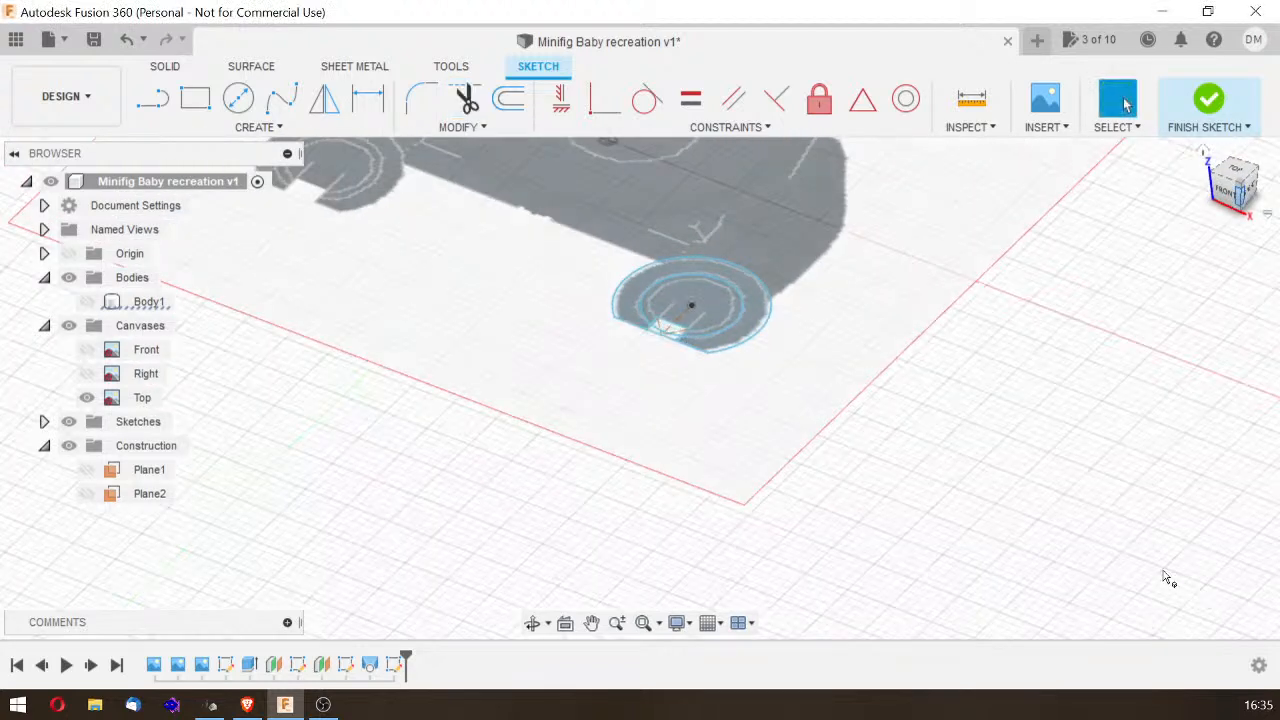
Step: Show the Front canvas together with the Top canvas and view the hand sketch against it
mouse_move(1231, 194)
left_mouse_down()
mouse_move(1221, 156)
mouse_move(1213, 178)
left_mouse_up()
scroll(921, 173, "up", 3)
scroll(921, 173, "down", 6)
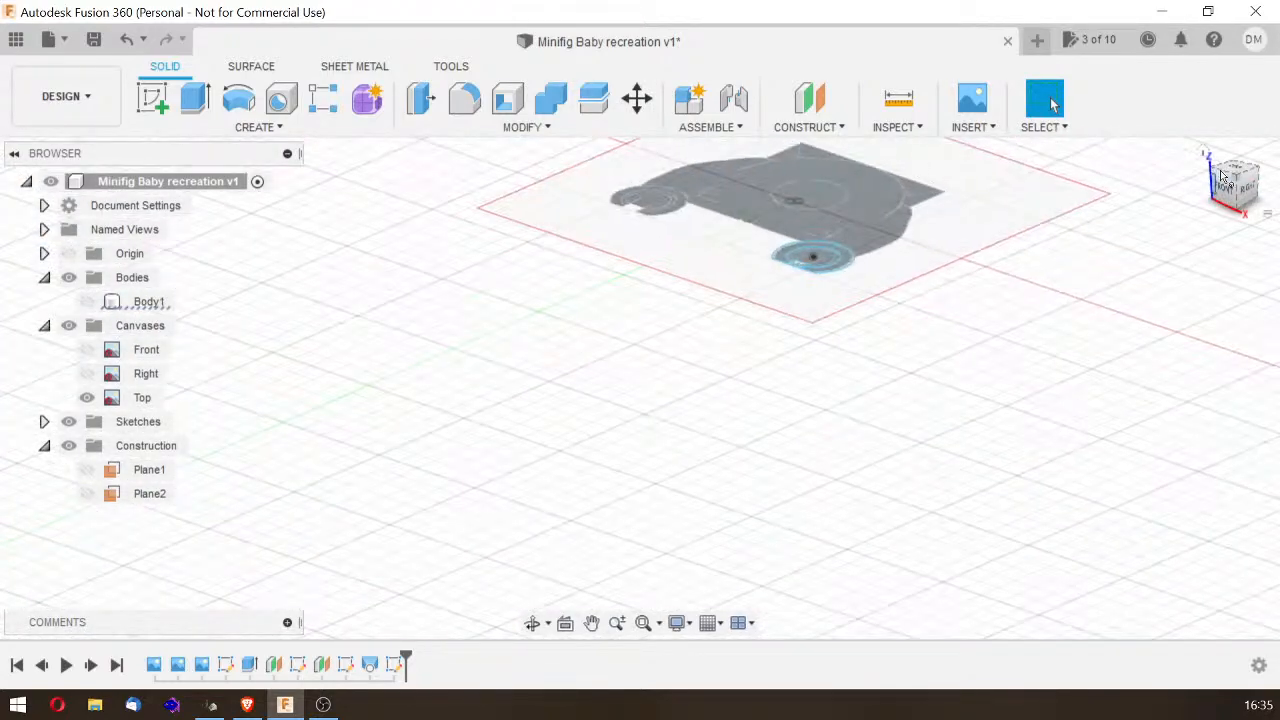
left_click(1205, 152)
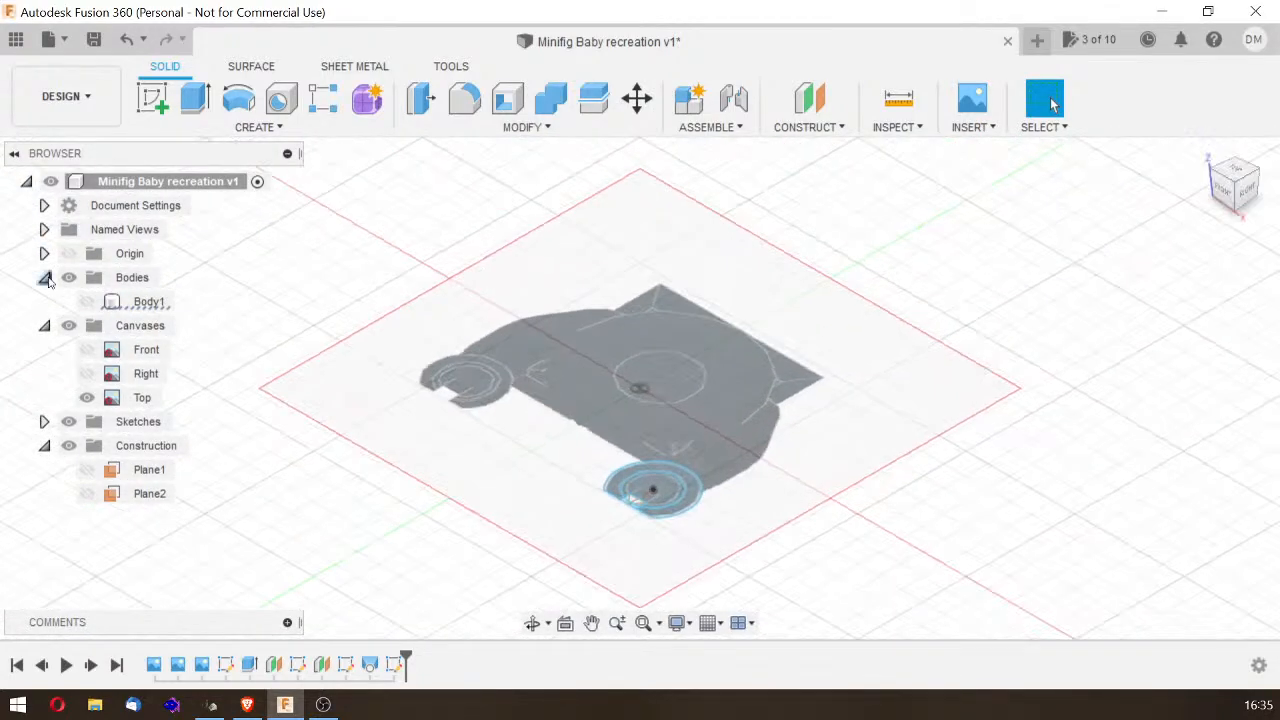
left_click(87, 349)
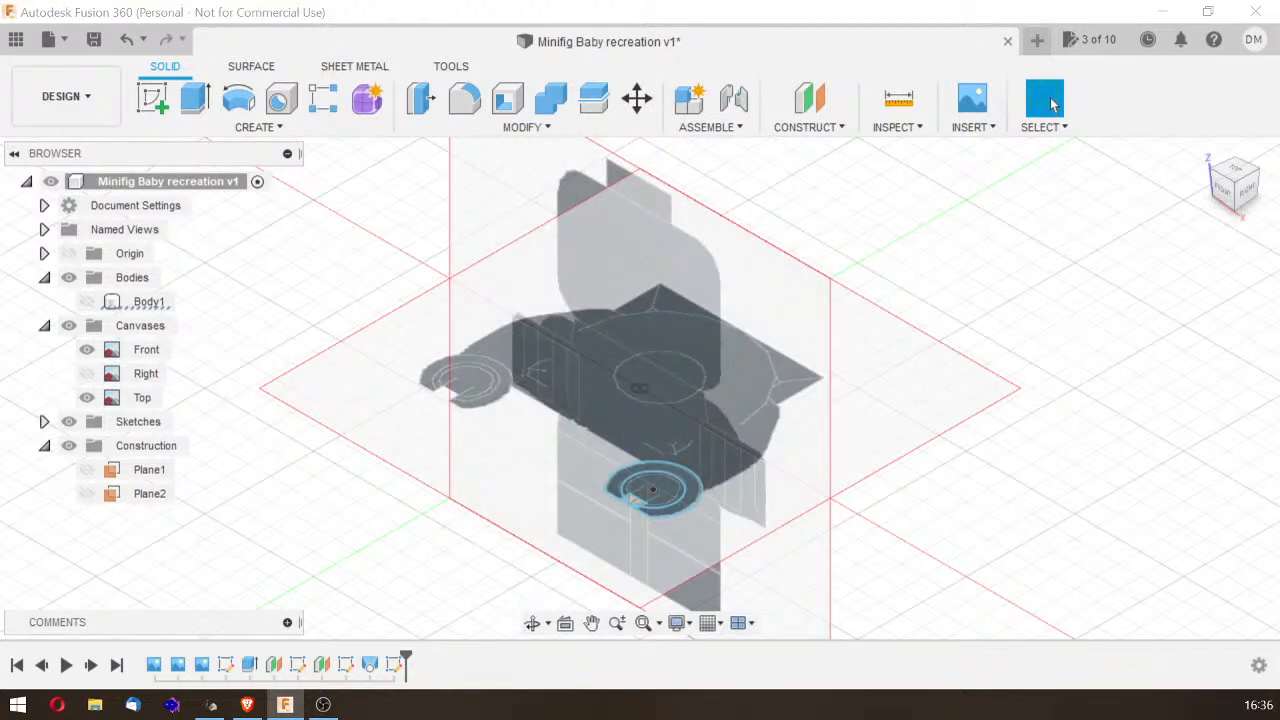
left_click(1226, 194)
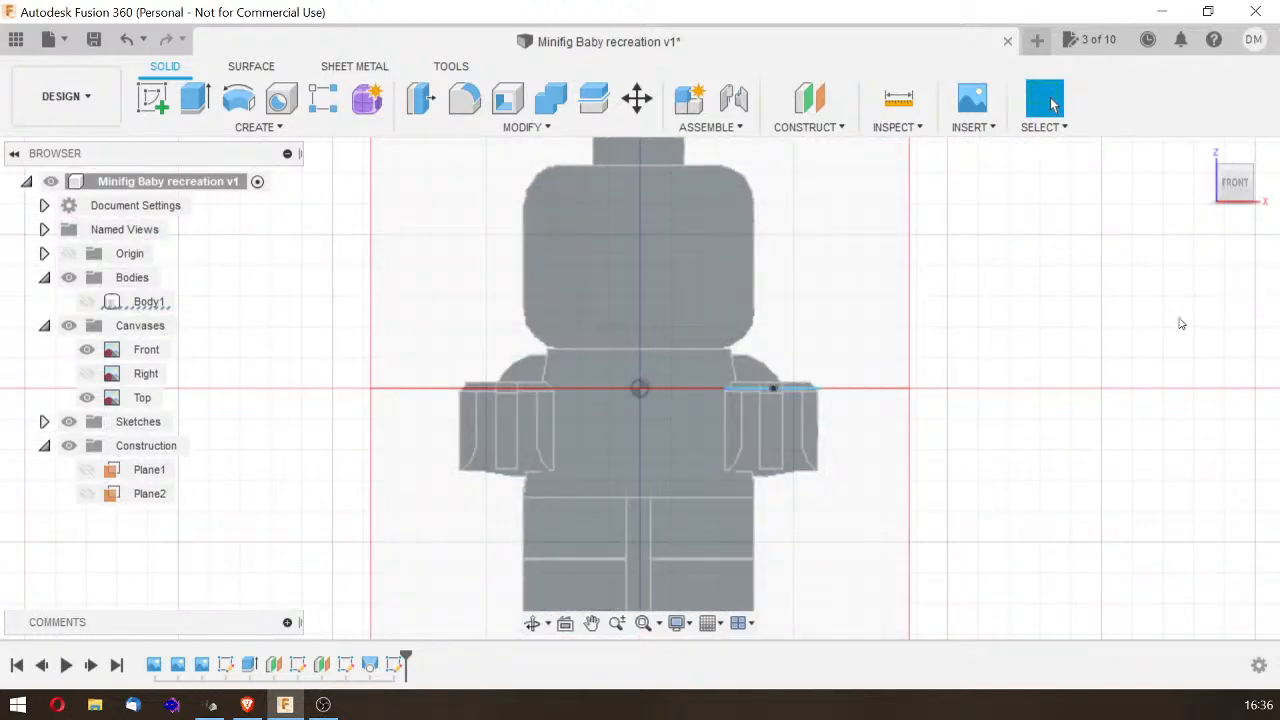
mouse_move(1231, 193)
left_mouse_down()
mouse_move(1208, 187)
mouse_move(1171, 231)
mouse_move(1199, 209)
left_mouse_up()
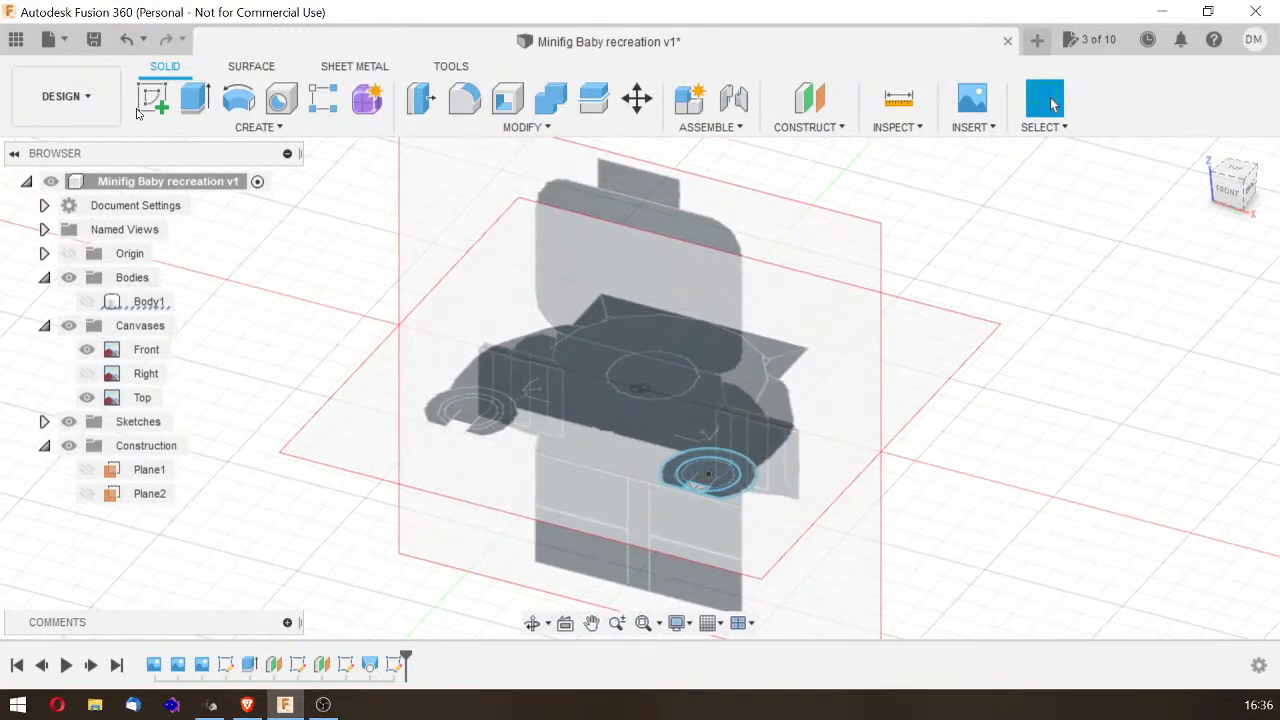
Step: Extrude the hand's outer ring and inner circle profiles, leaving out the slot, by -13 mm as a new body
left_click(196, 97)
left_click(752, 480)
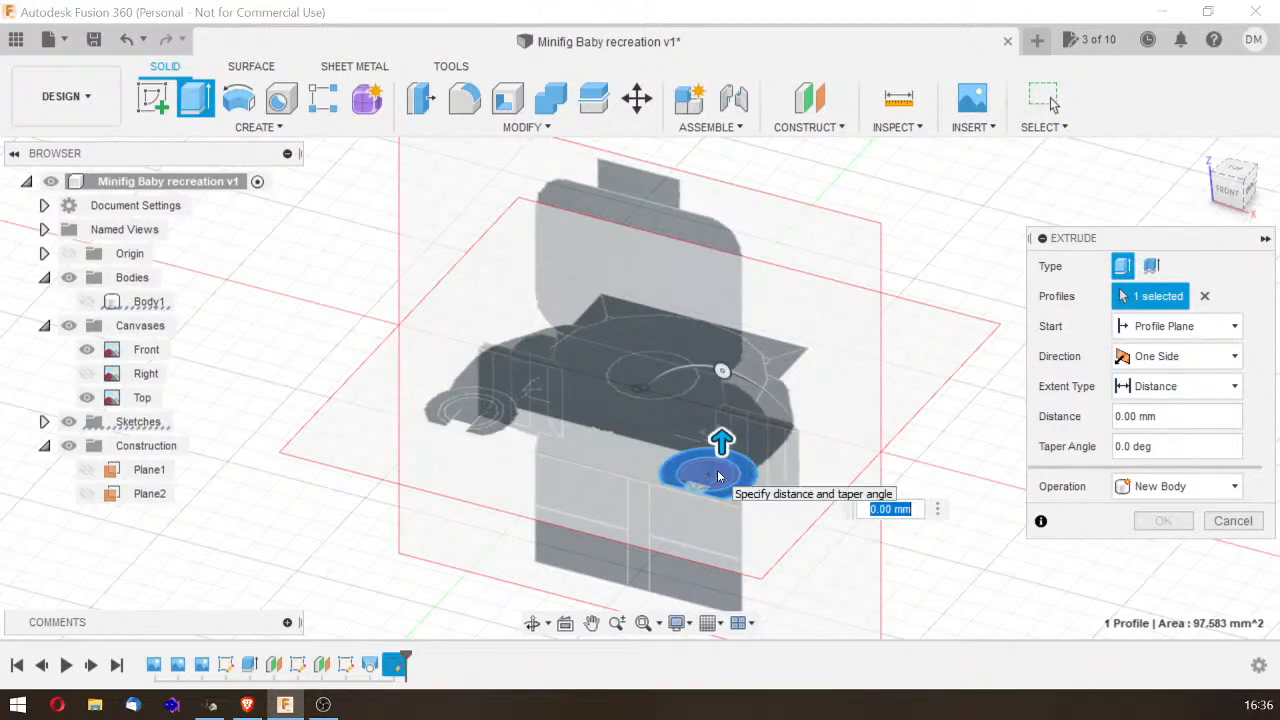
left_click(722, 473)
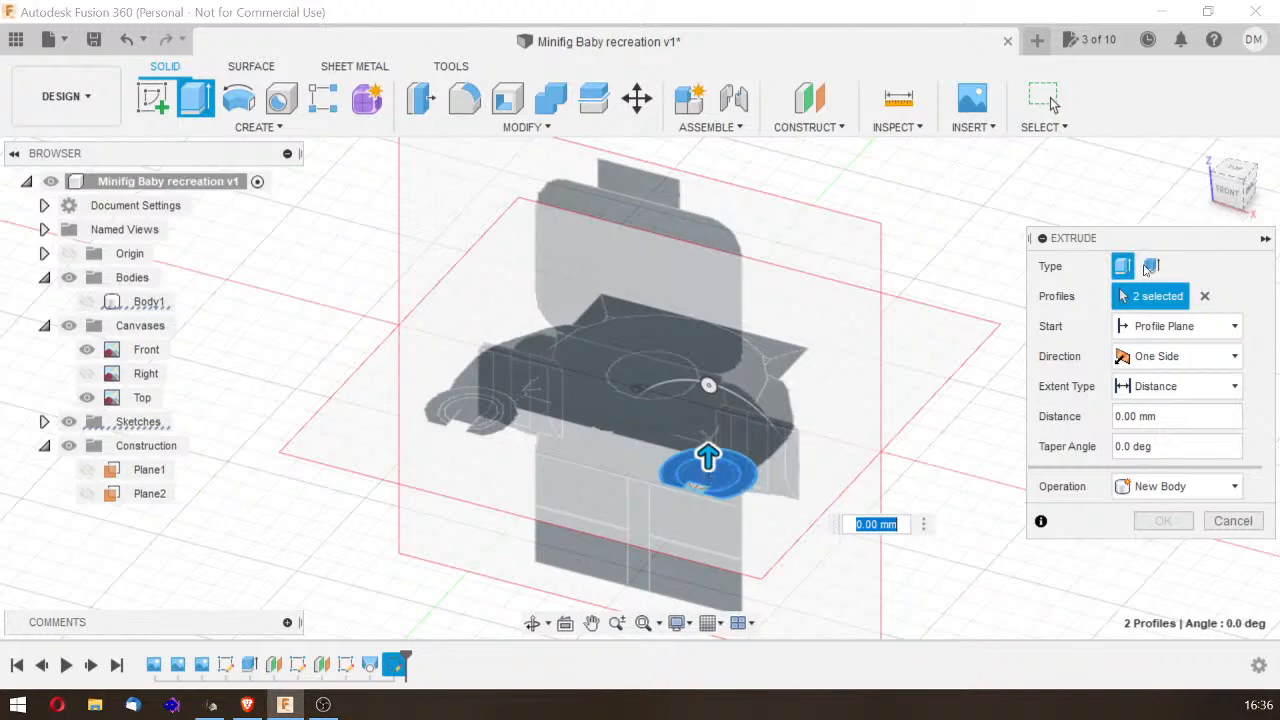
left_click_drag(1235, 200, 1273, 161)
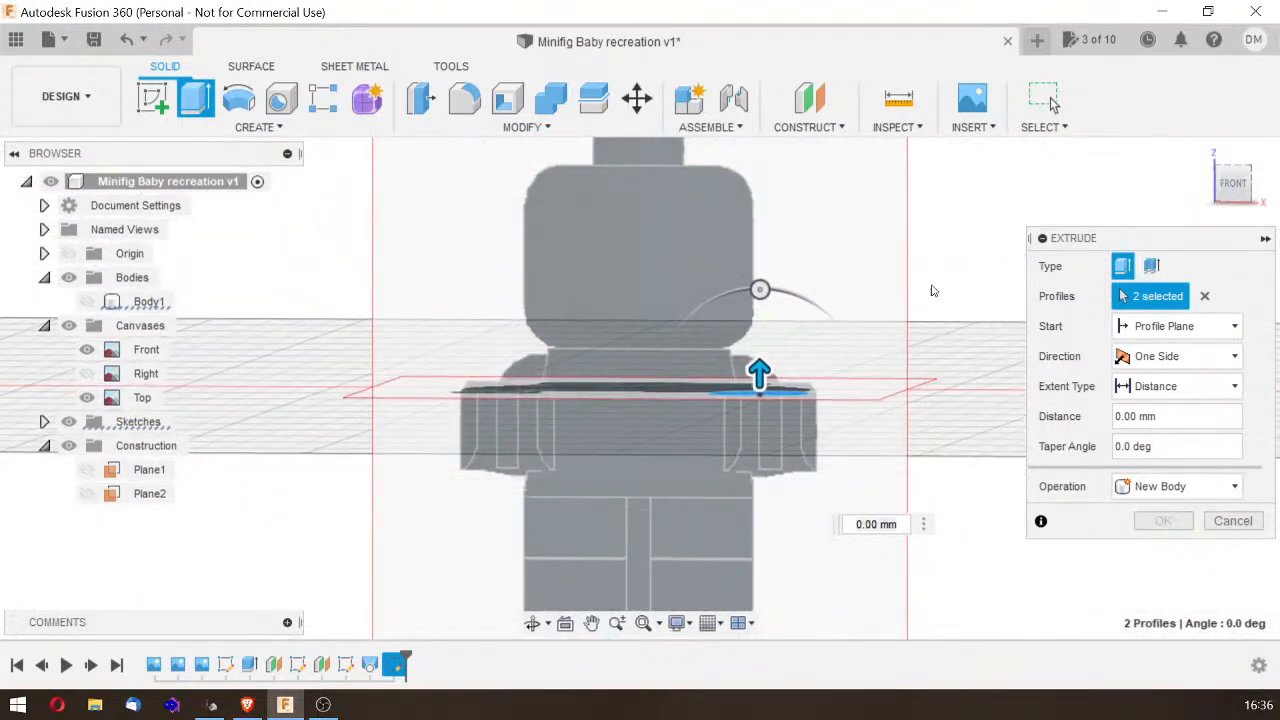
left_click_drag(762, 376, 763, 460)
mouse_move(1240, 186)
left_mouse_down()
mouse_move(1209, 201)
mouse_move(1187, 186)
mouse_move(1236, 183)
left_mouse_up()
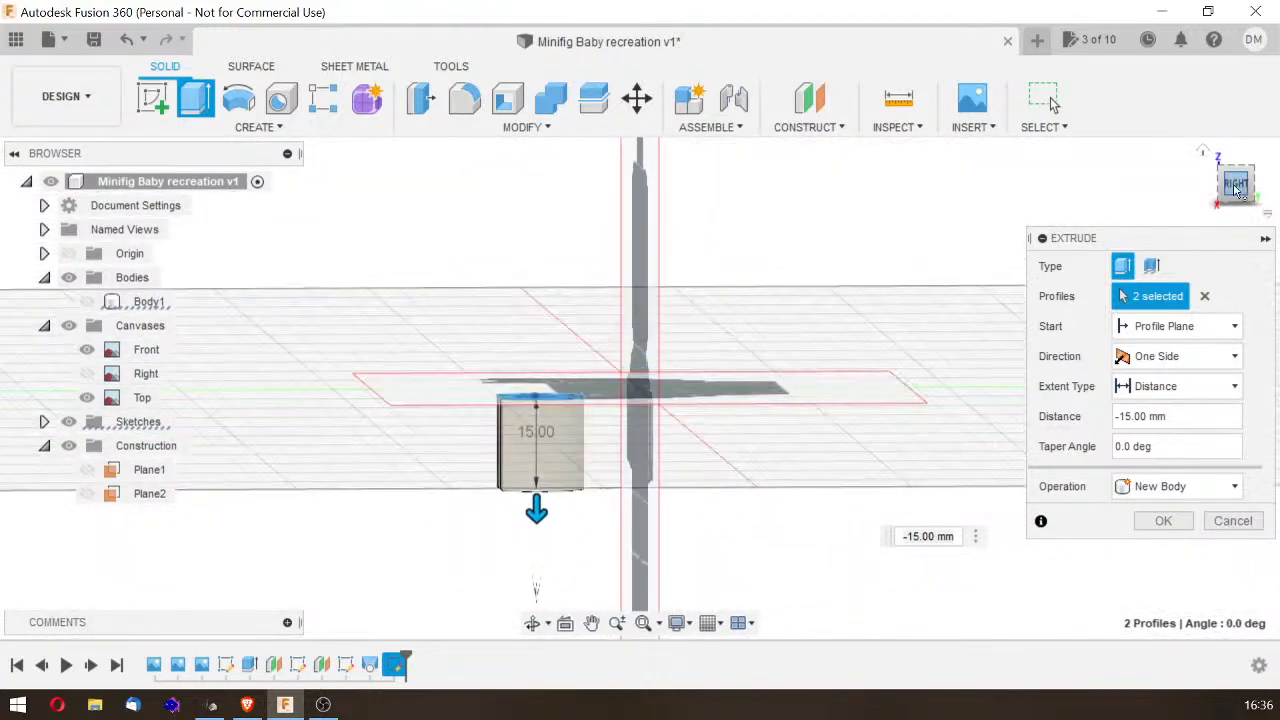
left_click(915, 537)
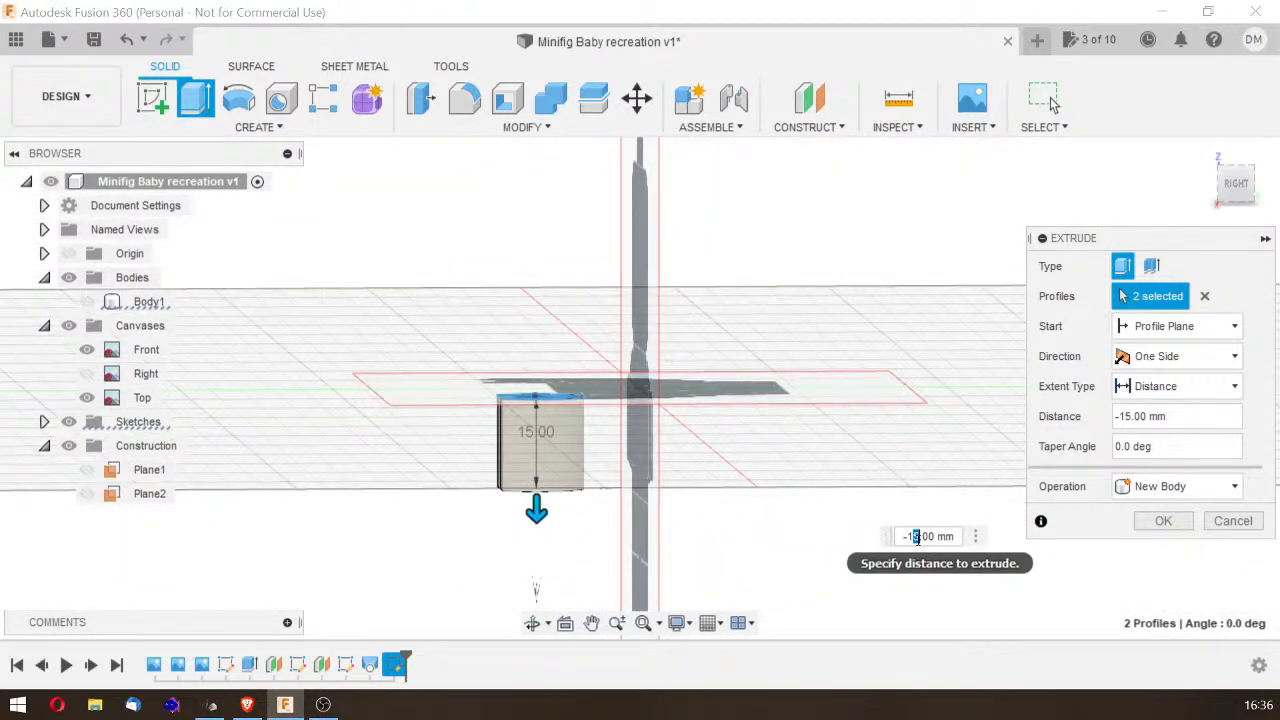
type("3")
key("Return")
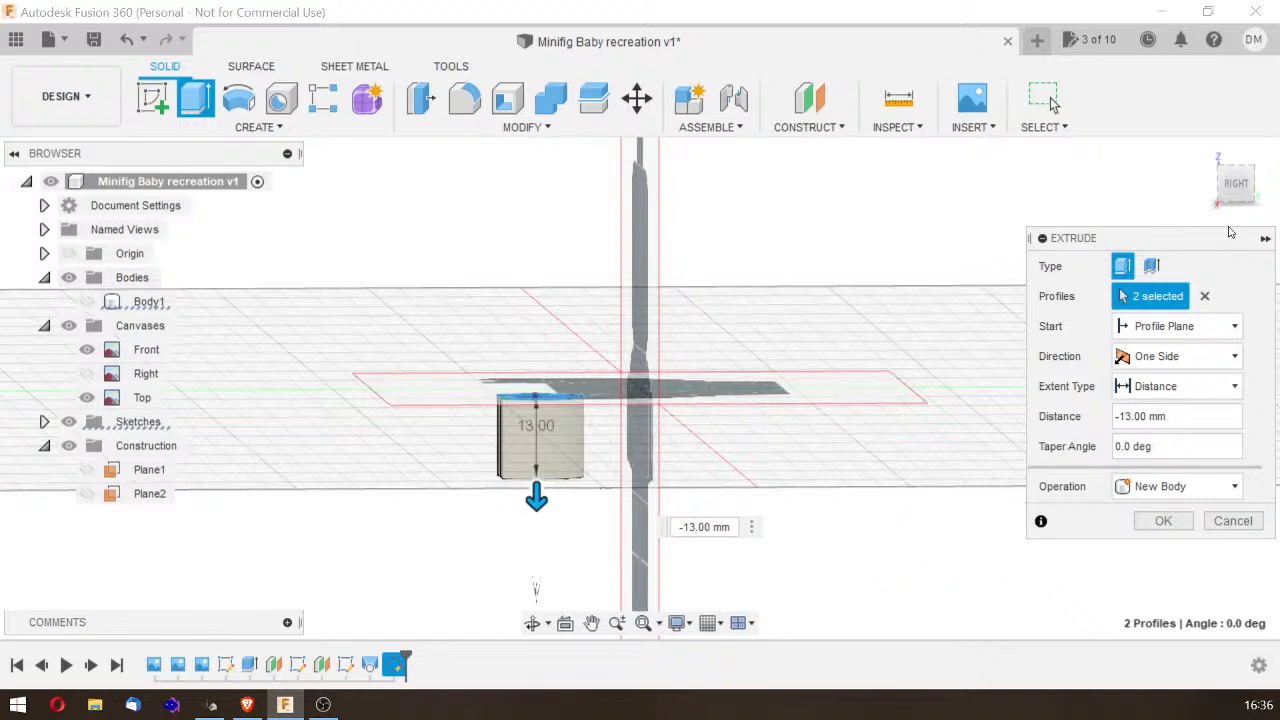
left_click(1228, 182)
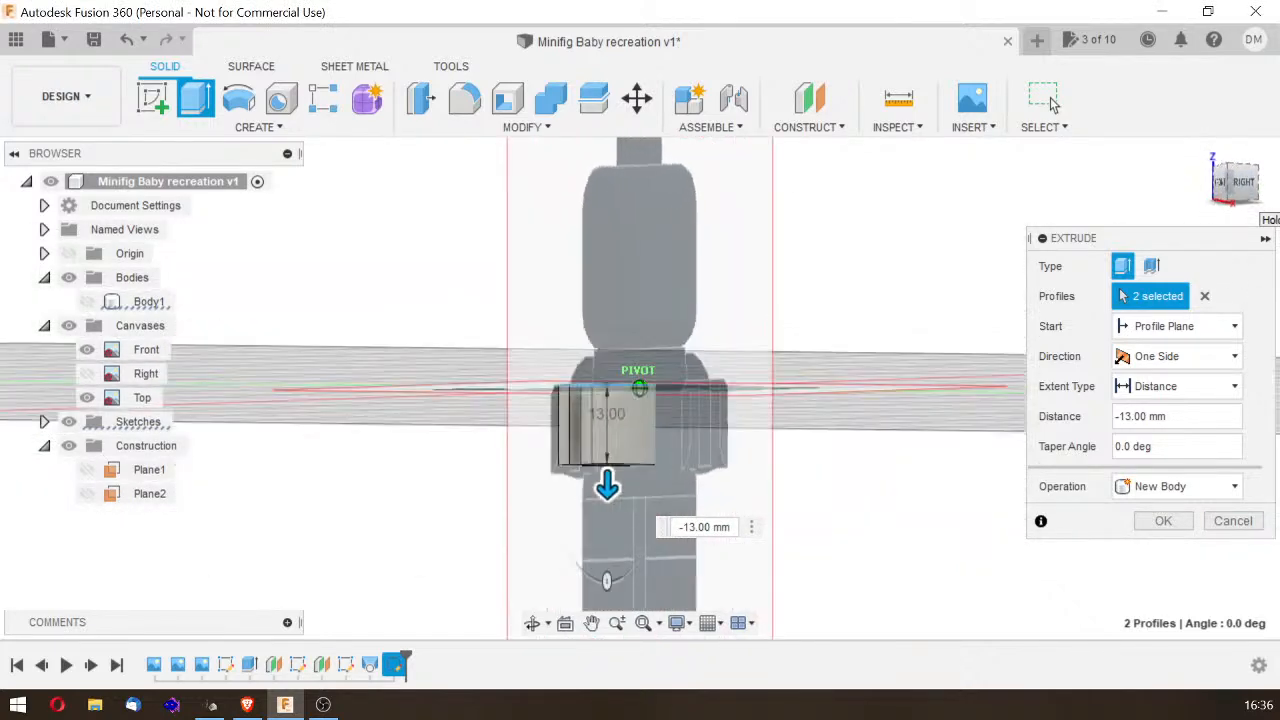
mouse_move(1262, 188)
left_mouse_down()
mouse_move(1230, 205)
mouse_move(1253, 191)
left_mouse_up()
left_click(1163, 521)
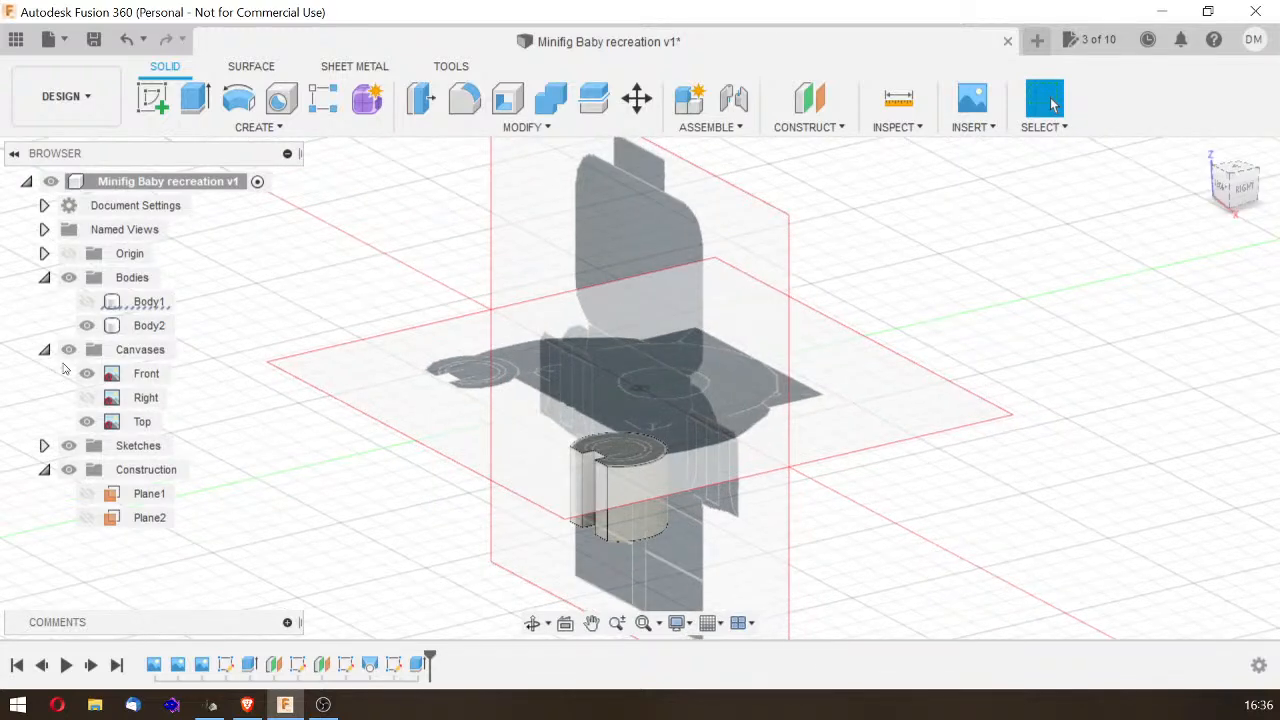
Step: Hide all the canvases and show the hand profile sketch, Sketch6, on top of the extruded hand
left_click(70, 350)
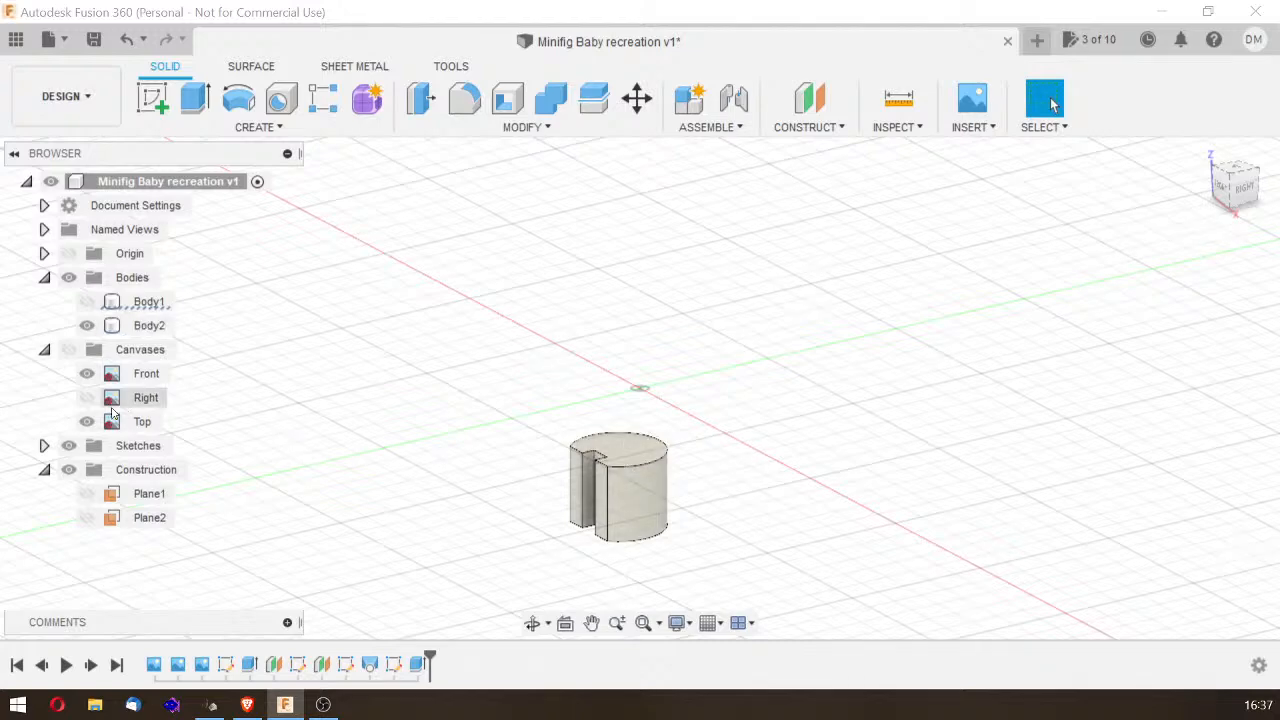
left_click(44, 446)
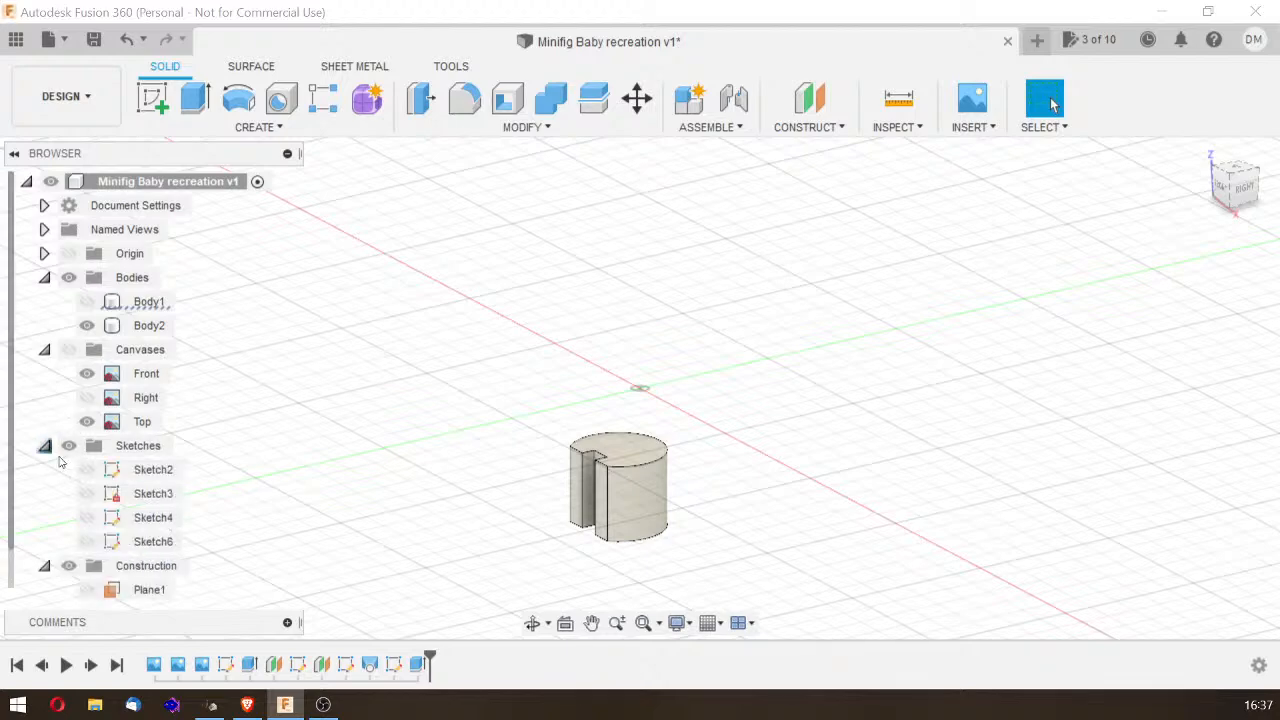
left_click(87, 541)
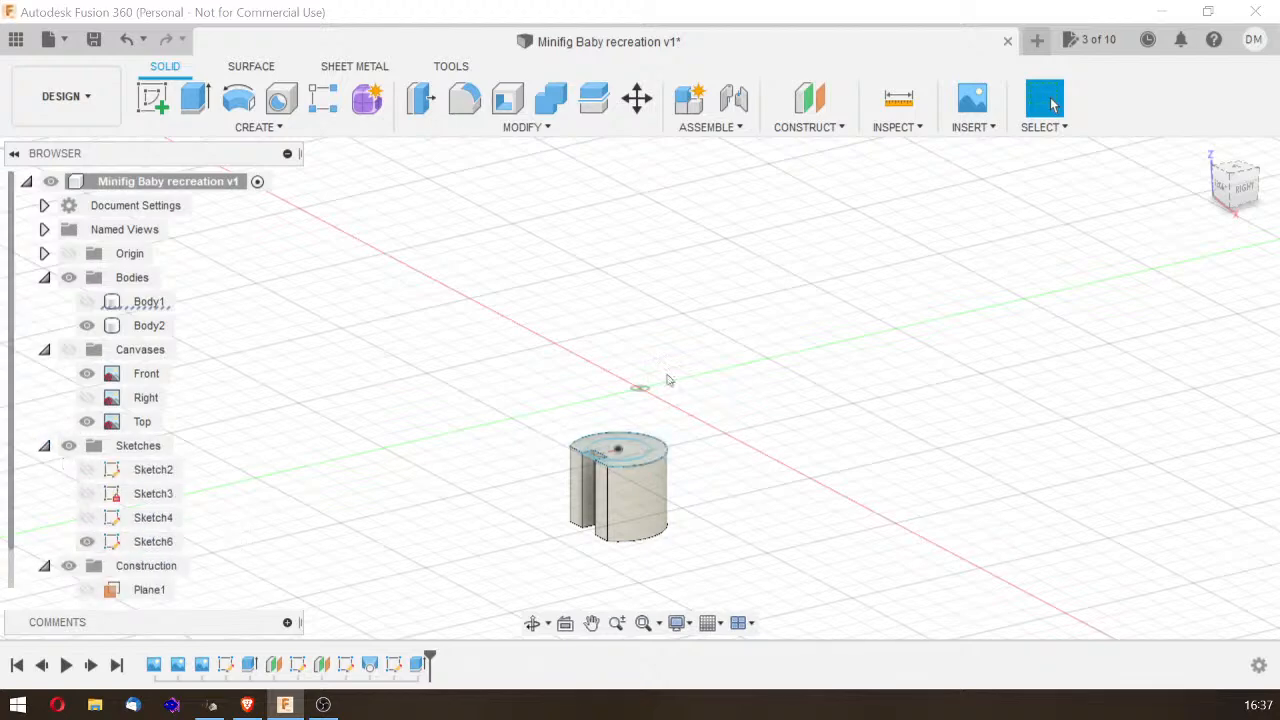
Step: Cut the inner circle profile into the top of the hand body with a -2 mm extrusion
left_click(196, 97)
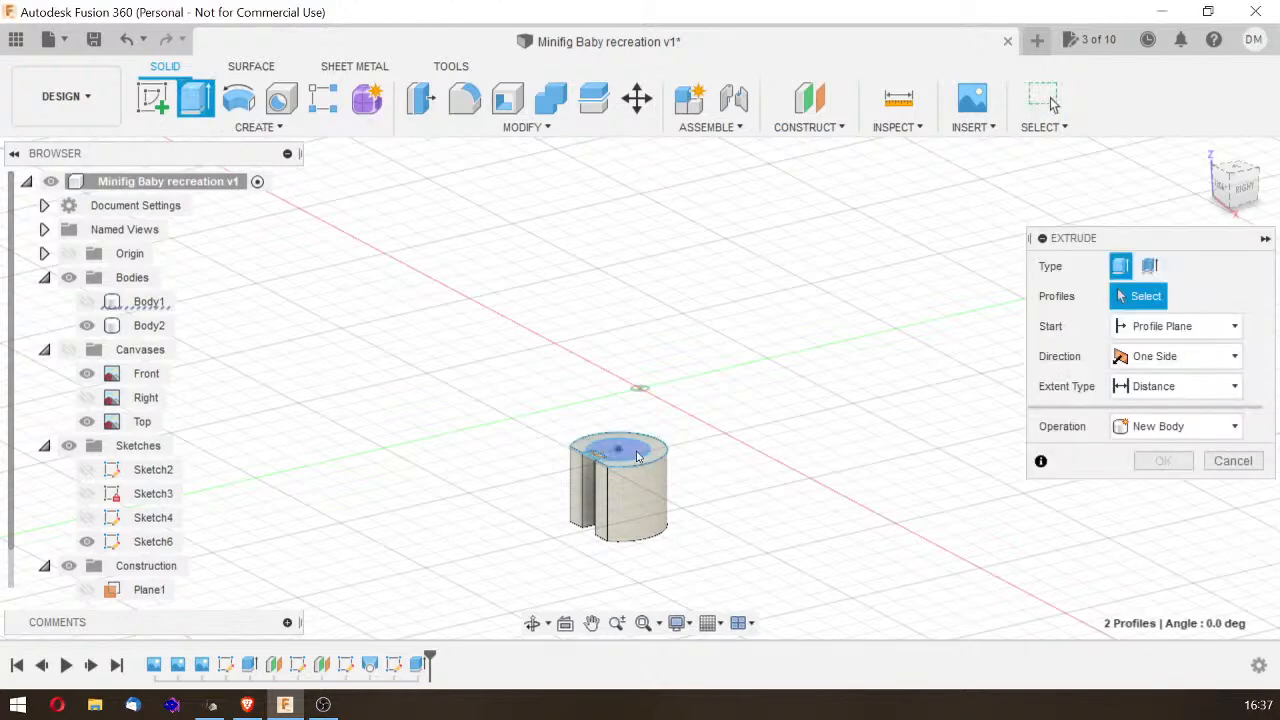
left_click(570, 438)
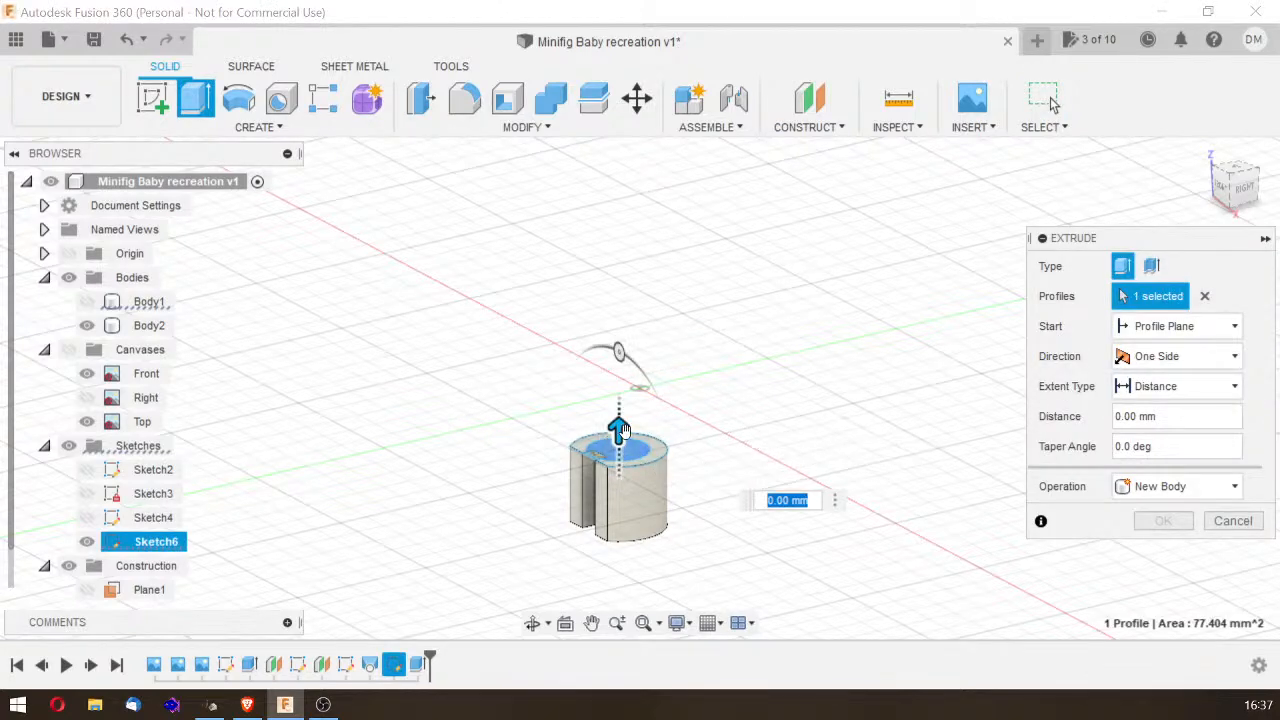
left_click_drag(621, 428, 632, 503)
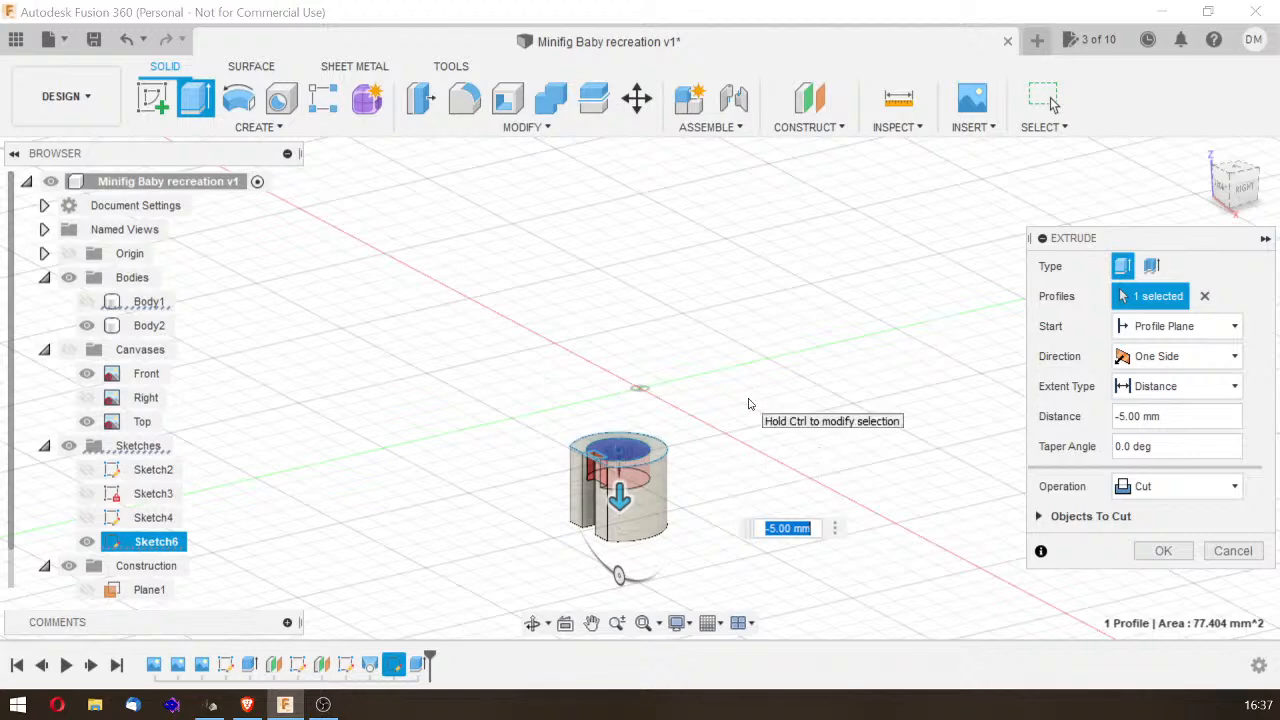
key("BackSpace")
type("-2")
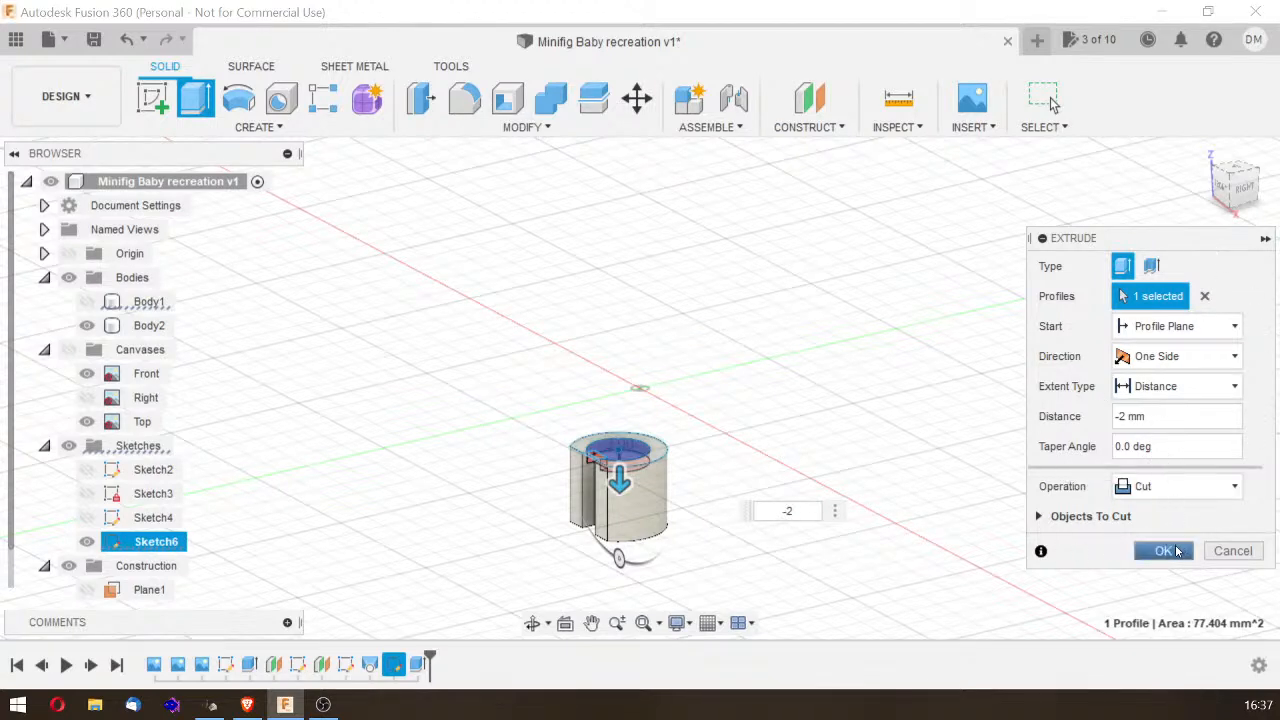
left_click(1164, 551)
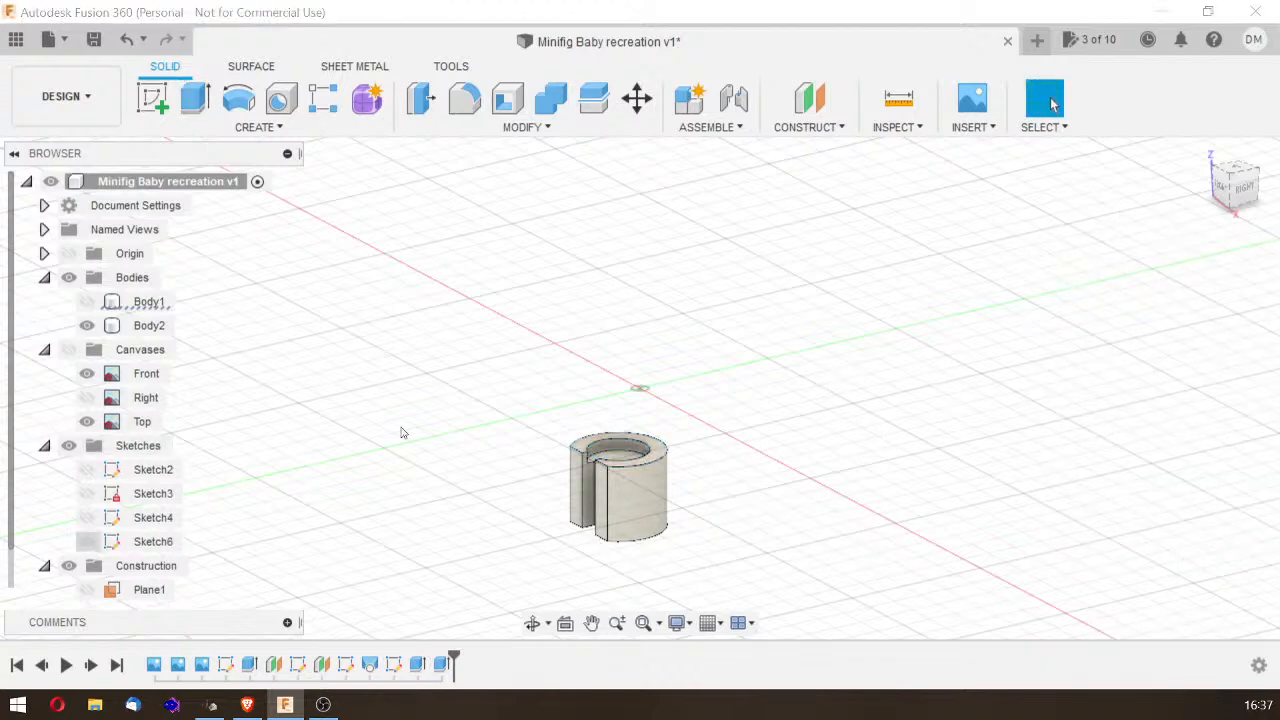
Step: Compare the hand body with the reference canvases by temporarily showing the canvases and toggling the body's visibility
mouse_move(1238, 188)
left_mouse_down()
mouse_move(1276, 200)
mouse_move(1279, 184)
mouse_move(1275, 219)
mouse_move(1260, 189)
left_mouse_up()
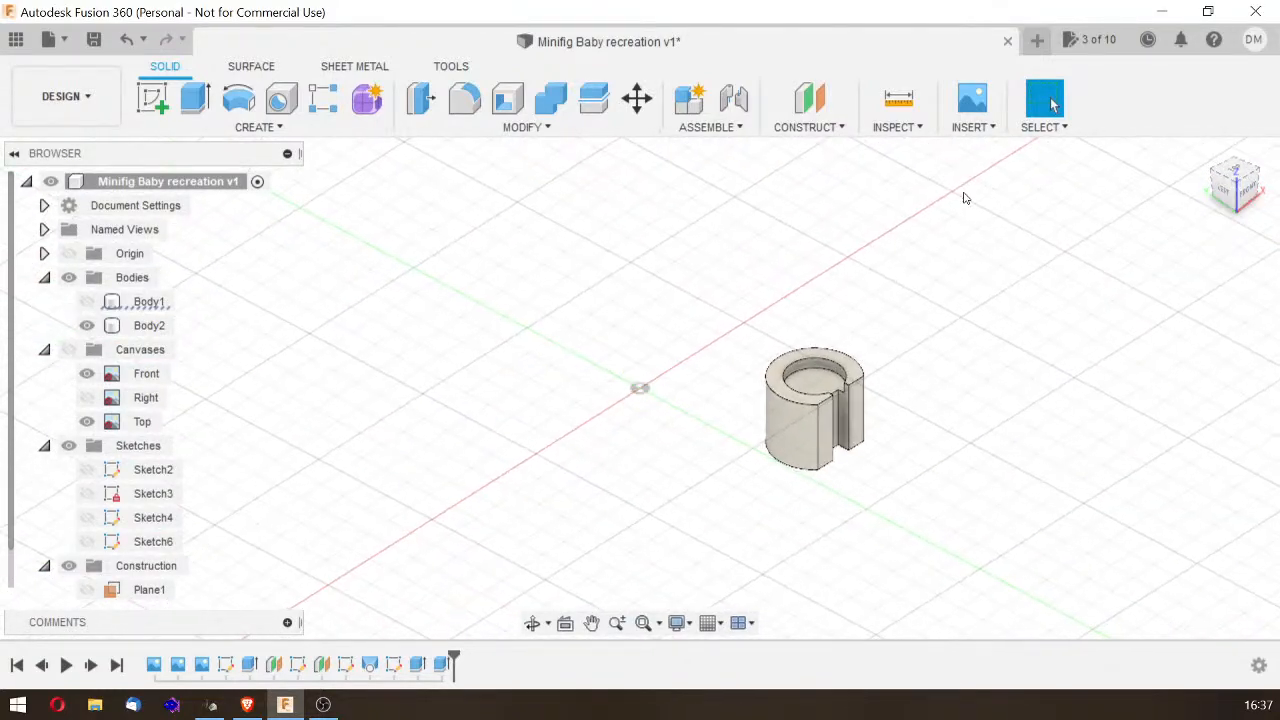
left_click(68, 349)
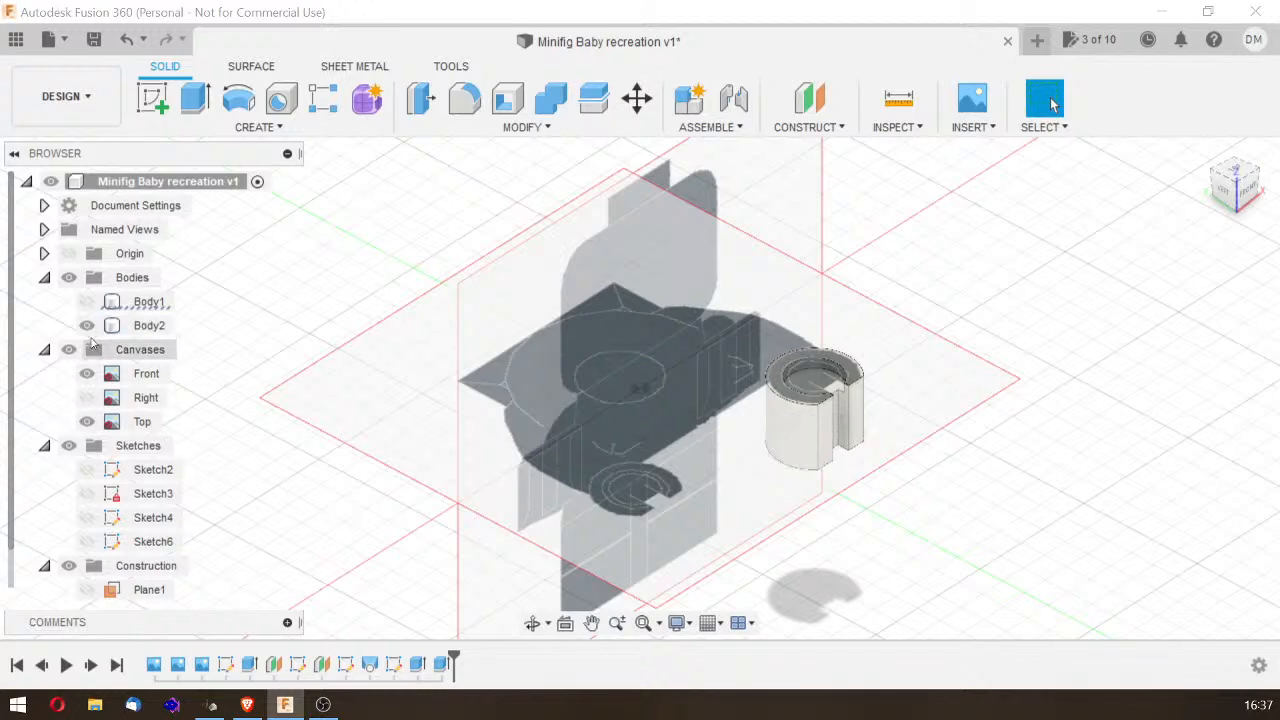
left_click(90, 328)
left_click(88, 326)
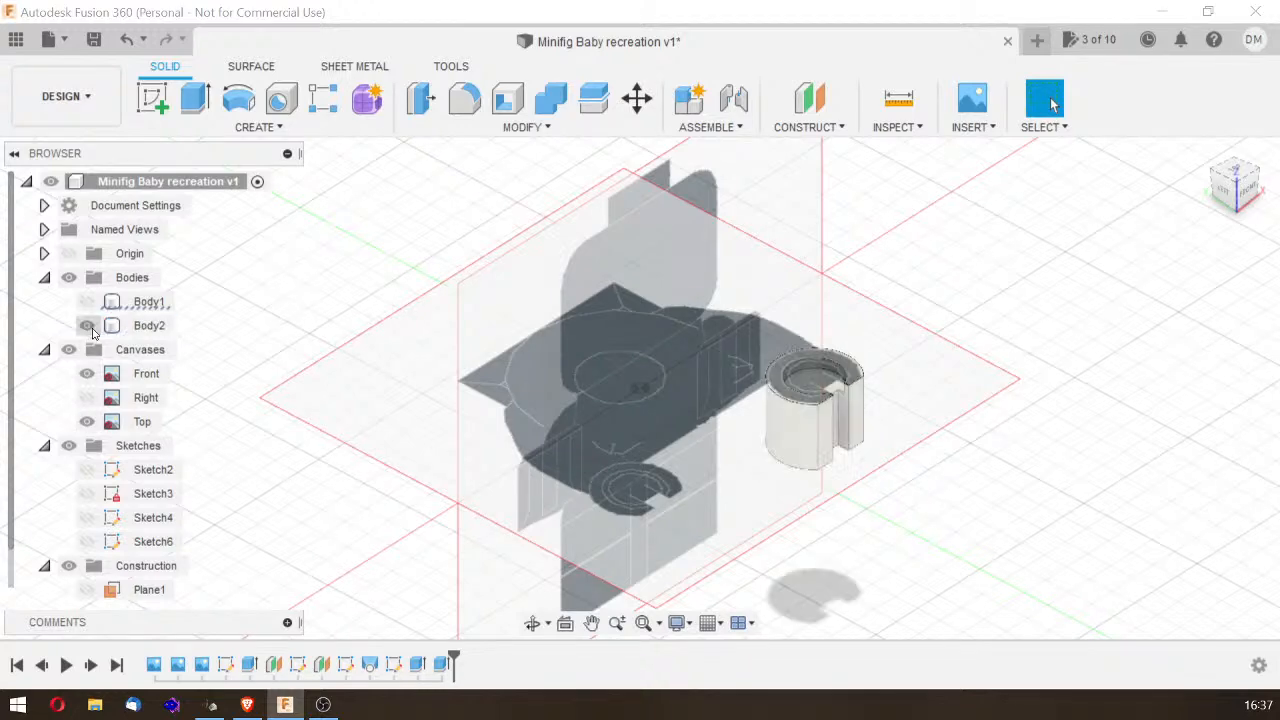
left_click(88, 326)
left_click(88, 326)
left_click(68, 349)
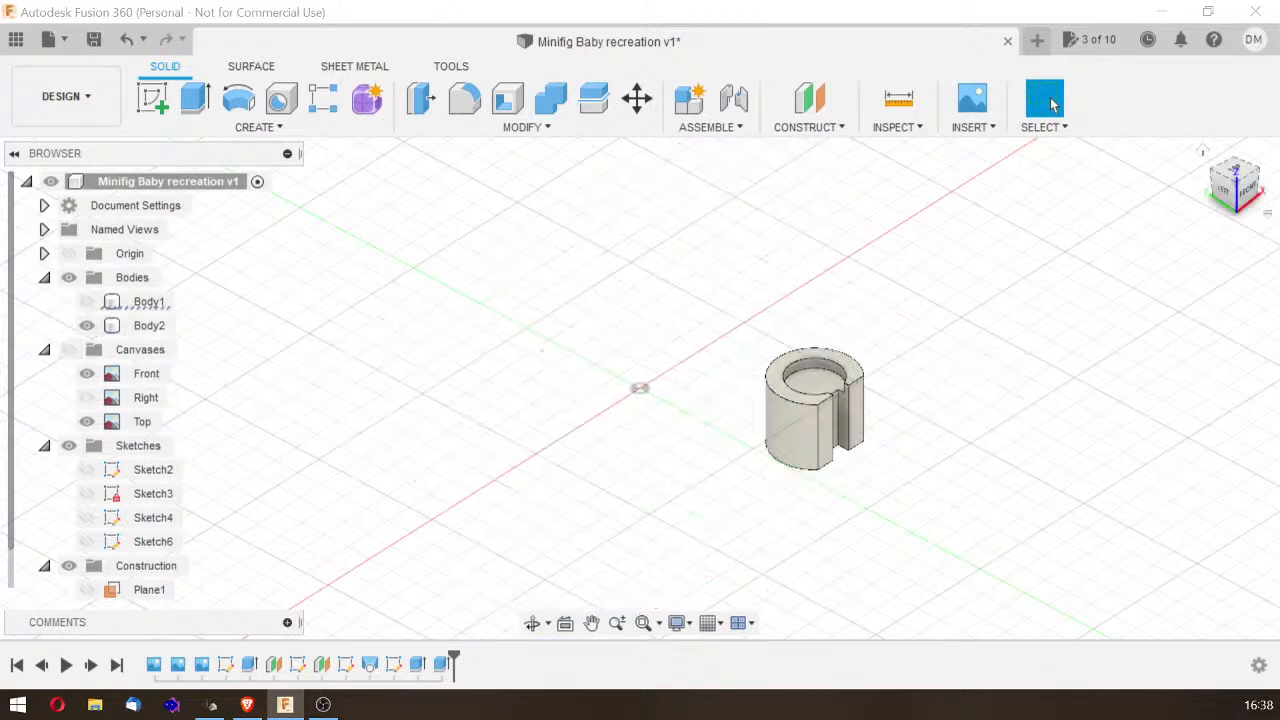
Step: Fillet the two bottom front edges on either side of the hand's slot with a 2.5 mm radius
left_click_drag(1258, 174, 971, 563)
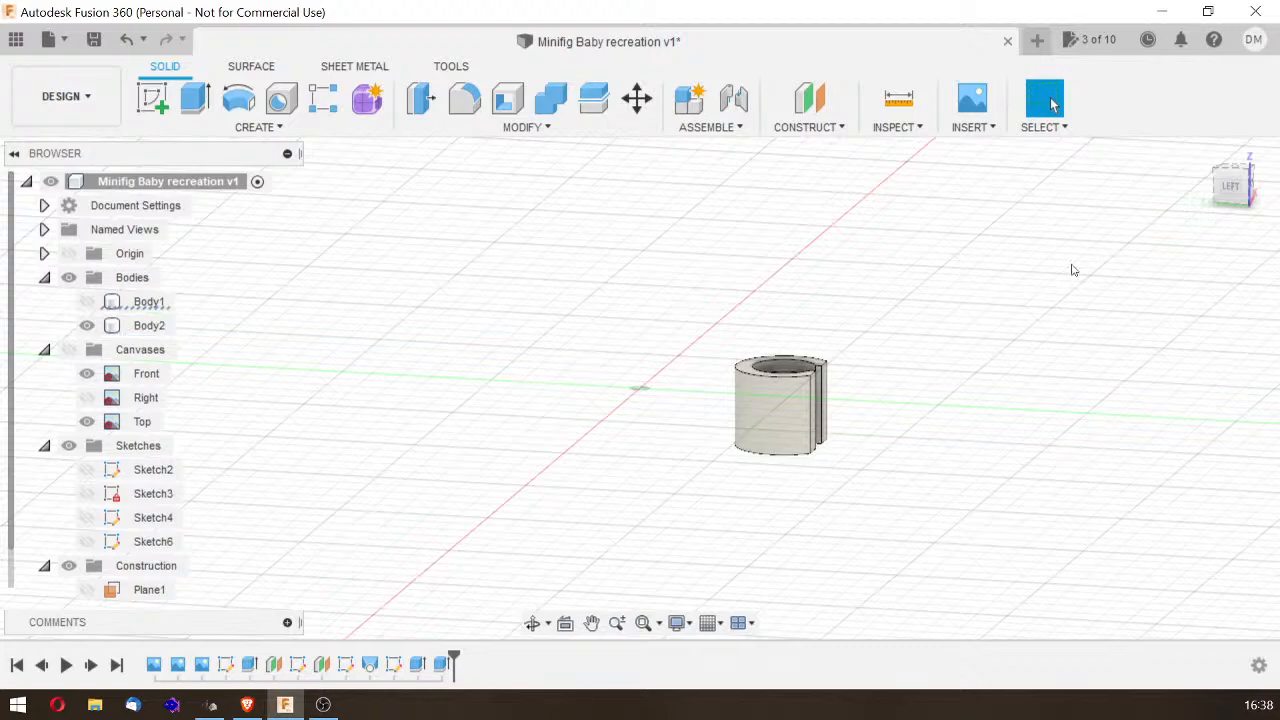
mouse_move(1232, 184)
left_mouse_down()
mouse_move(1203, 181)
mouse_move(1195, 213)
left_mouse_up()
left_click(481, 106)
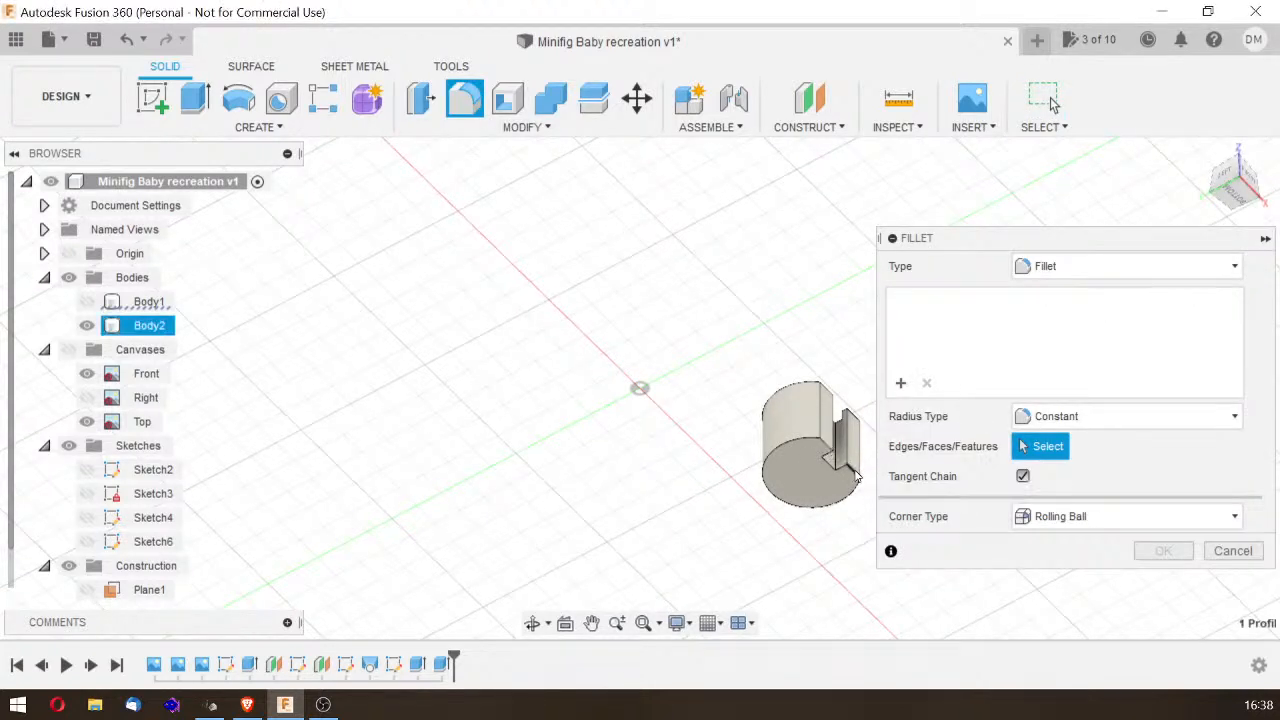
left_click(855, 476)
left_click(826, 447)
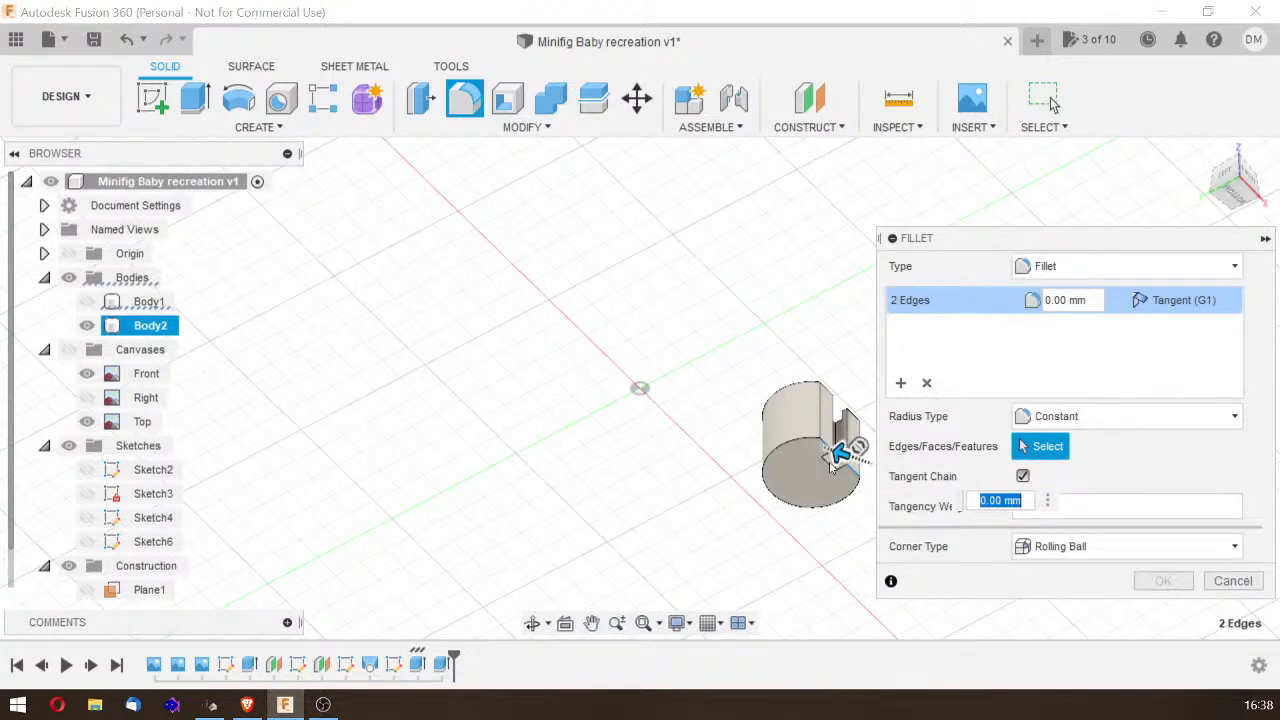
type("2.5")
left_click_drag(828, 453, 837, 452)
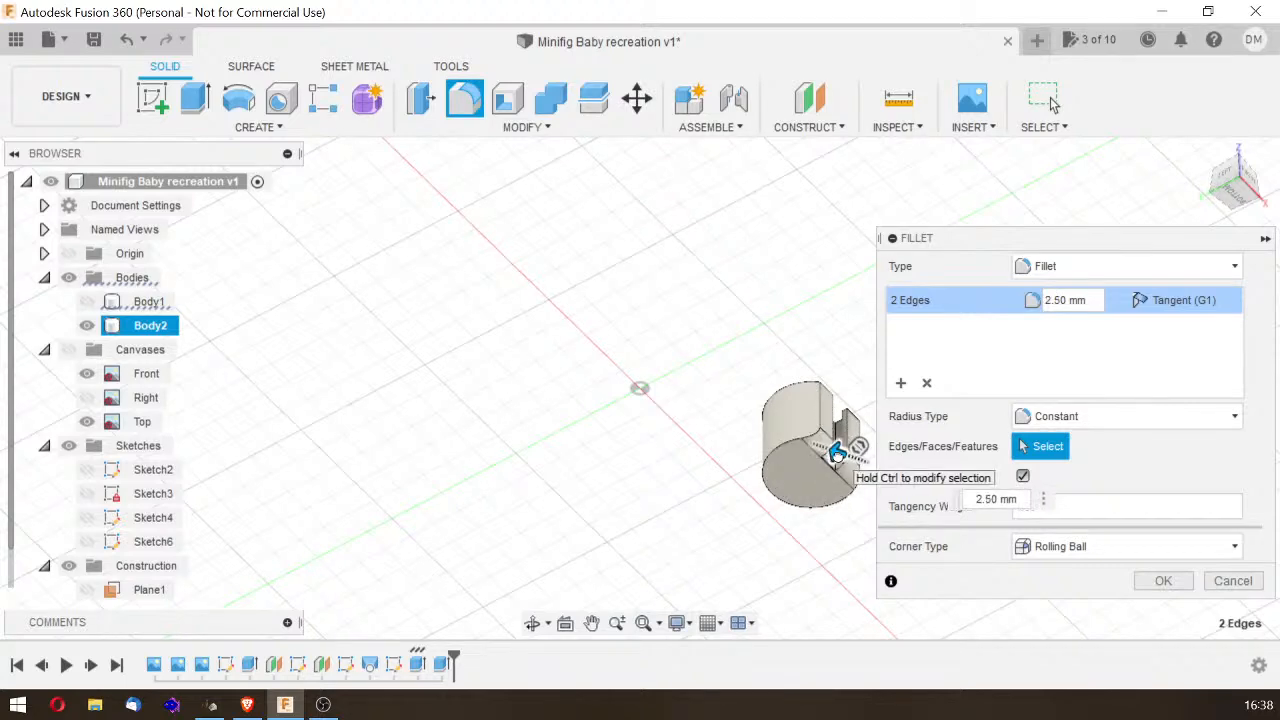
Step: Fillet the two selected bottom edges of the hand body with a 5 mm radius, comparing against the Right canvas
left_click(1223, 183)
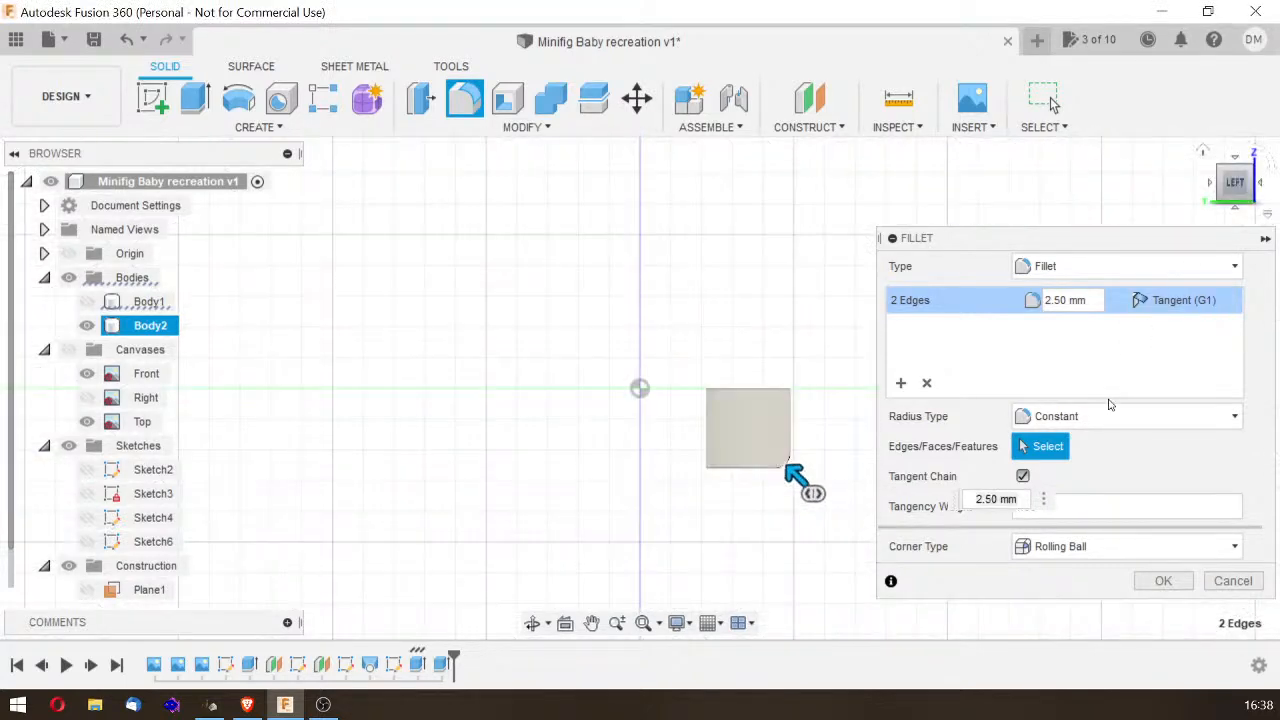
left_click_drag(802, 484, 798, 480)
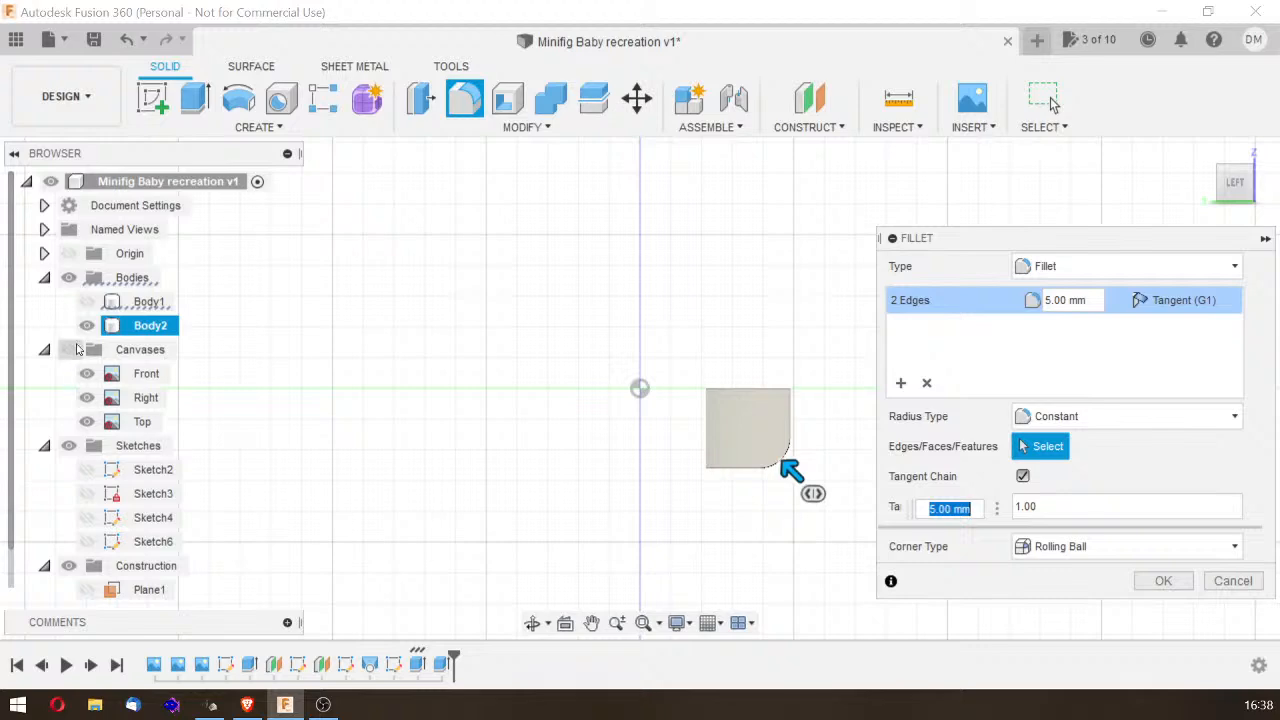
left_click(86, 378)
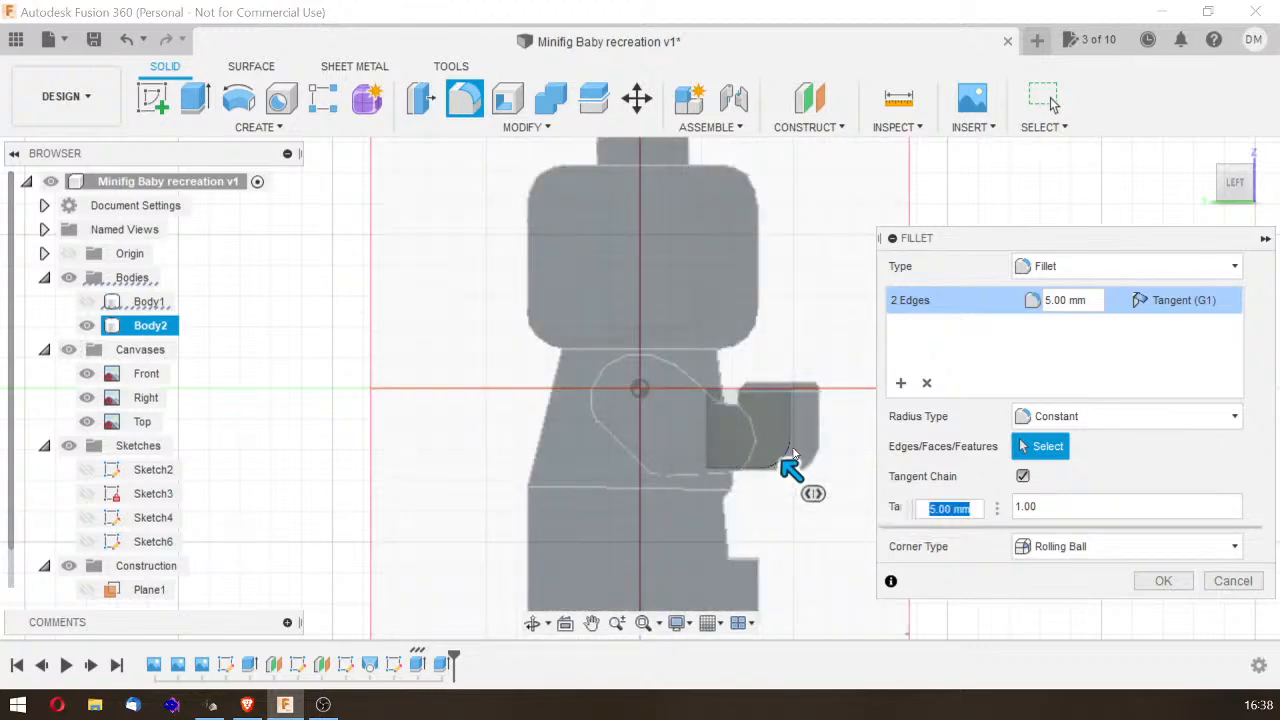
left_click(1162, 581)
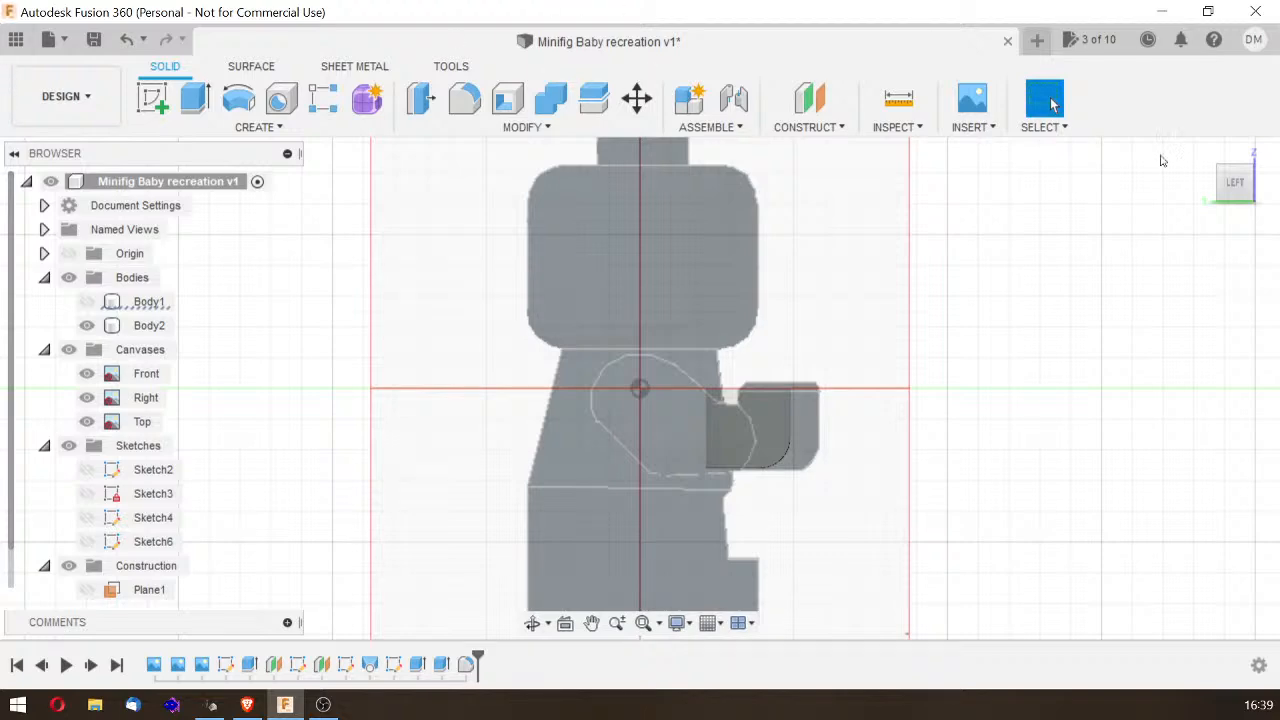
Step: Hide the reference canvases and show the torso body together with the hand
left_click_drag(1242, 189, 1091, 184)
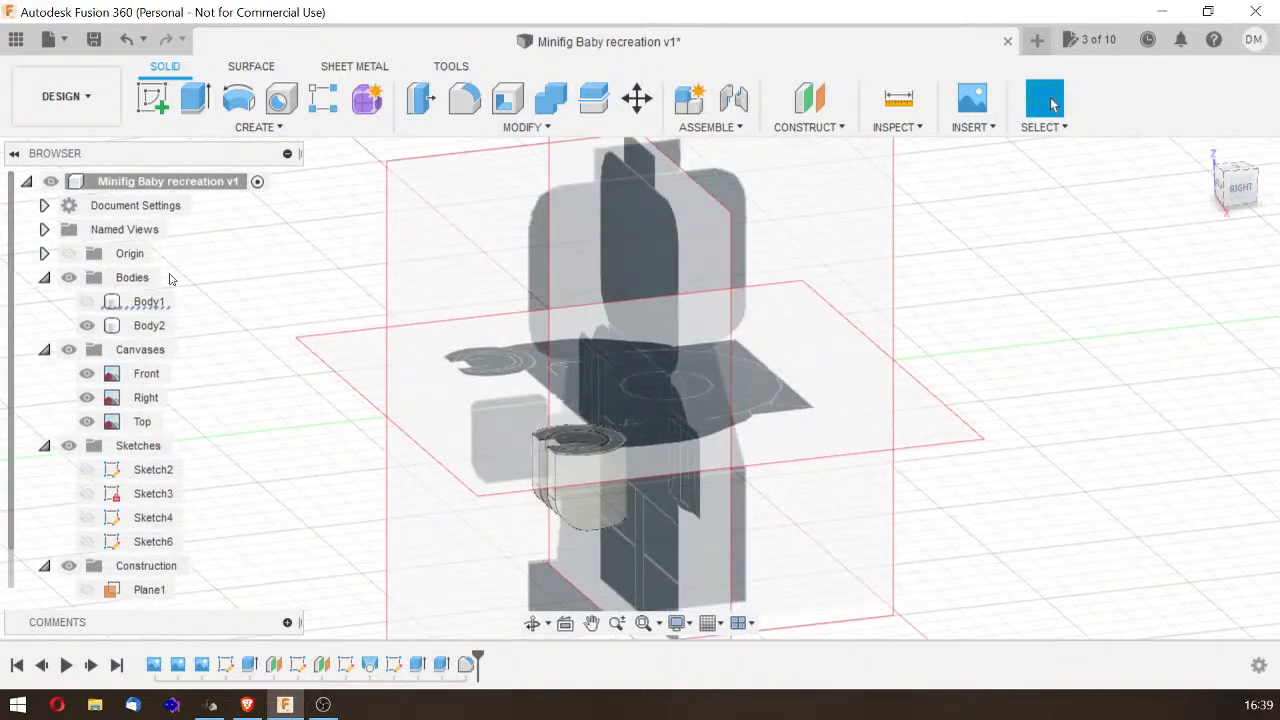
left_click(121, 301)
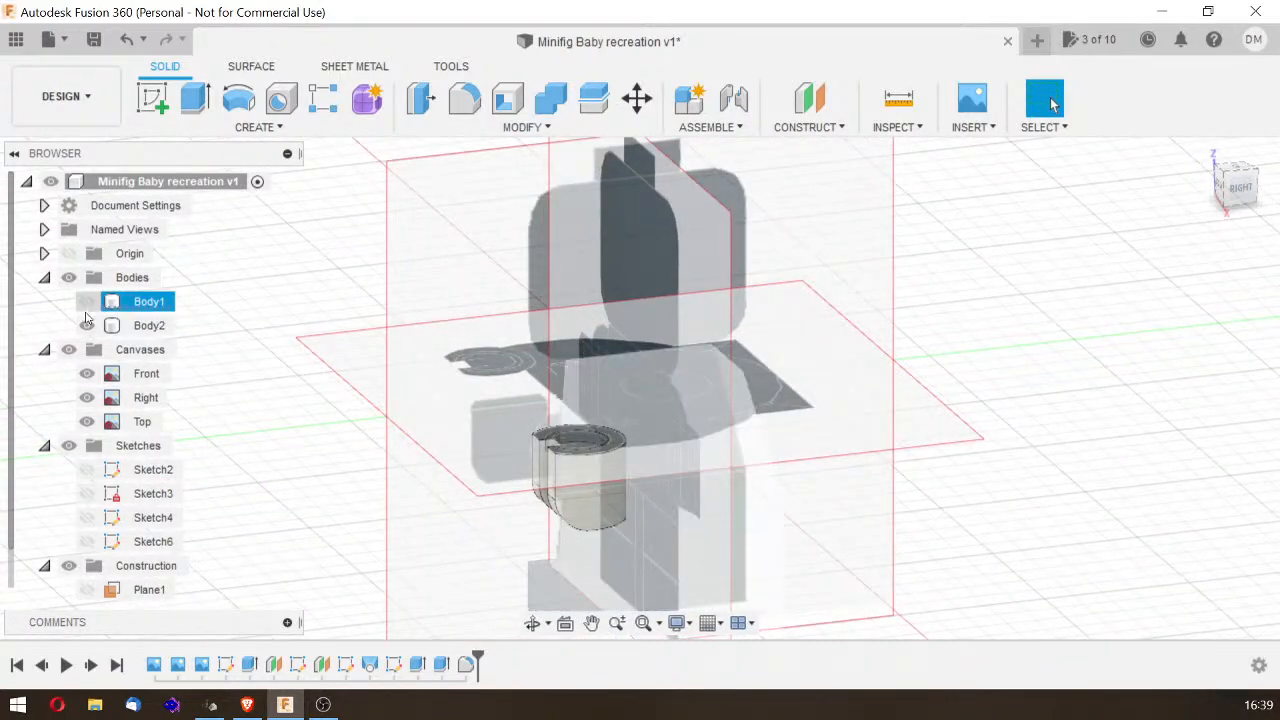
left_click(87, 302)
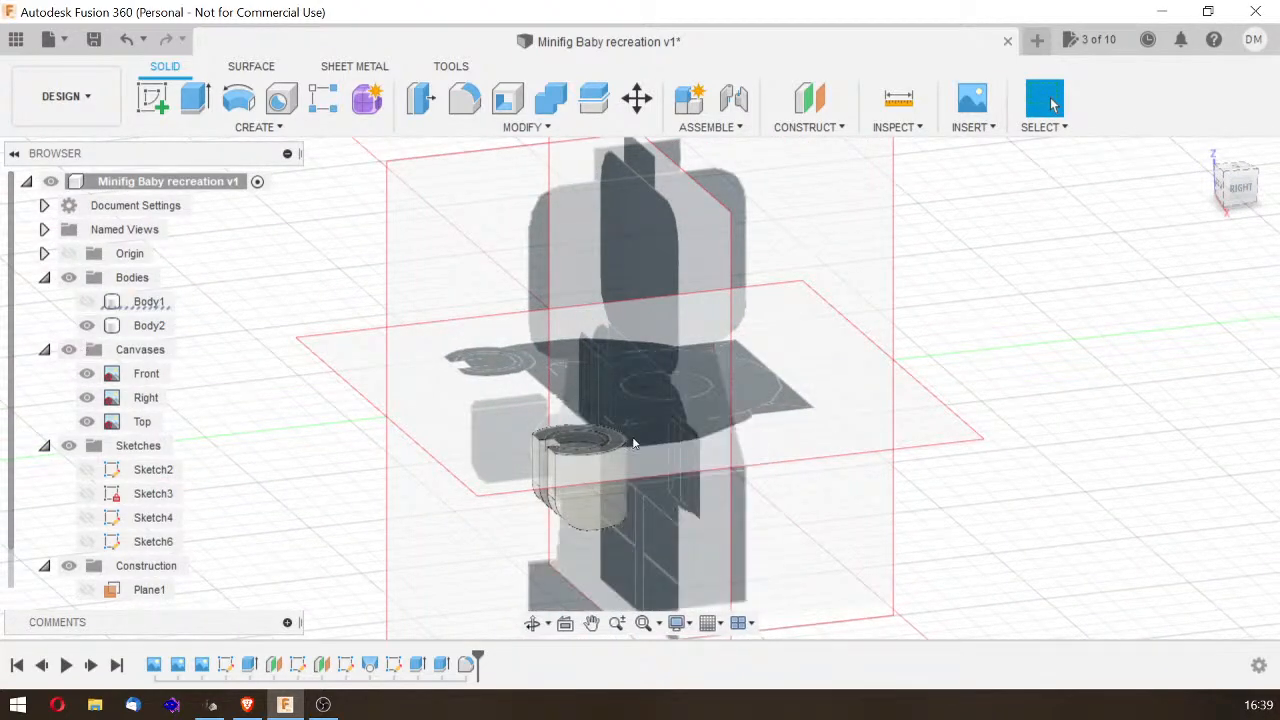
left_click(69, 351)
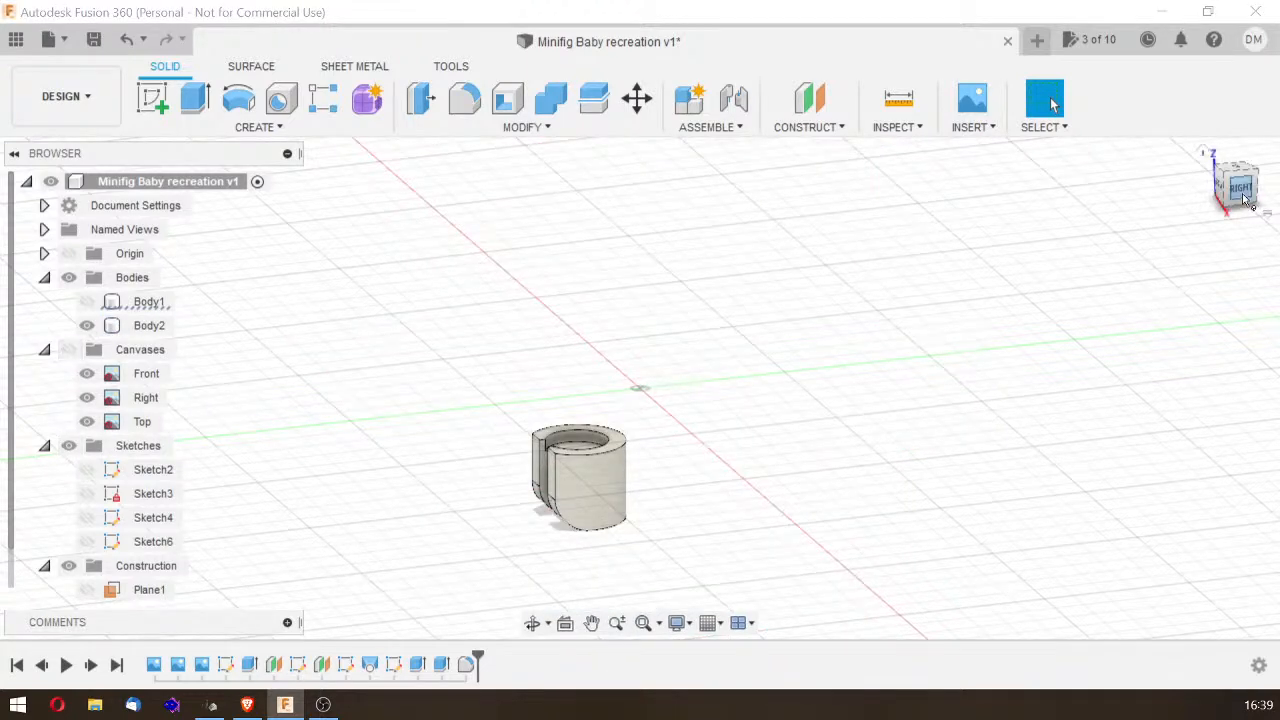
left_click_drag(1240, 190, 1243, 185)
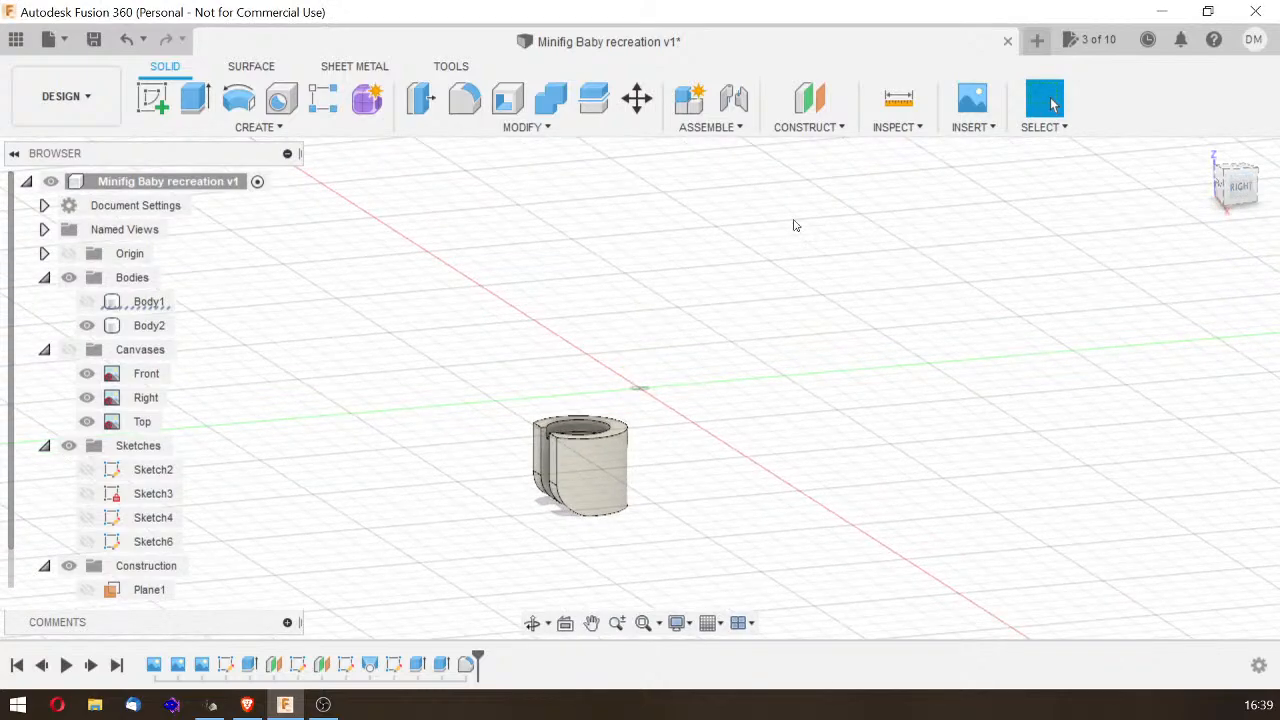
left_click(87, 301)
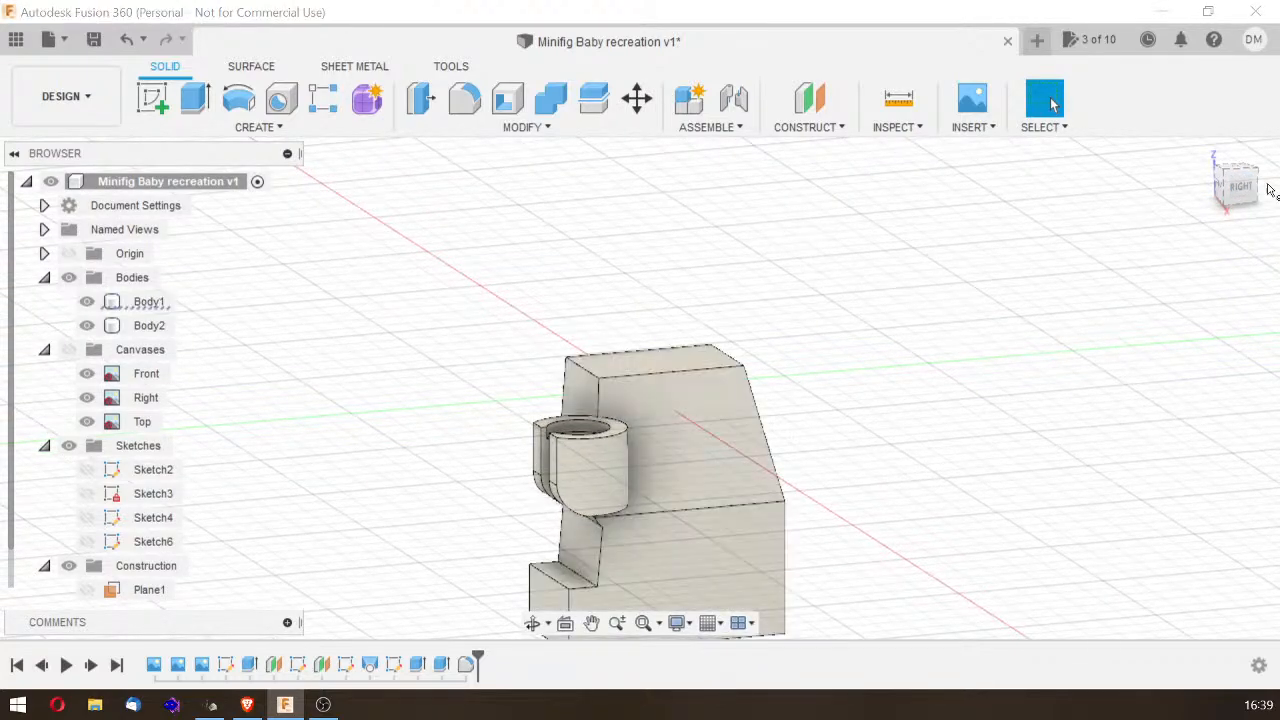
mouse_move(1245, 188)
left_mouse_down()
mouse_move(1236, 262)
mouse_move(1226, 232)
mouse_move(1240, 196)
mouse_move(1260, 182)
mouse_move(1279, 206)
mouse_move(1262, 191)
left_mouse_up()
mouse_move(456, 358)
middle_mouse_down("shift")
mouse_move(352, 326)
mouse_move(345, 310)
middle_mouse_up("shift")
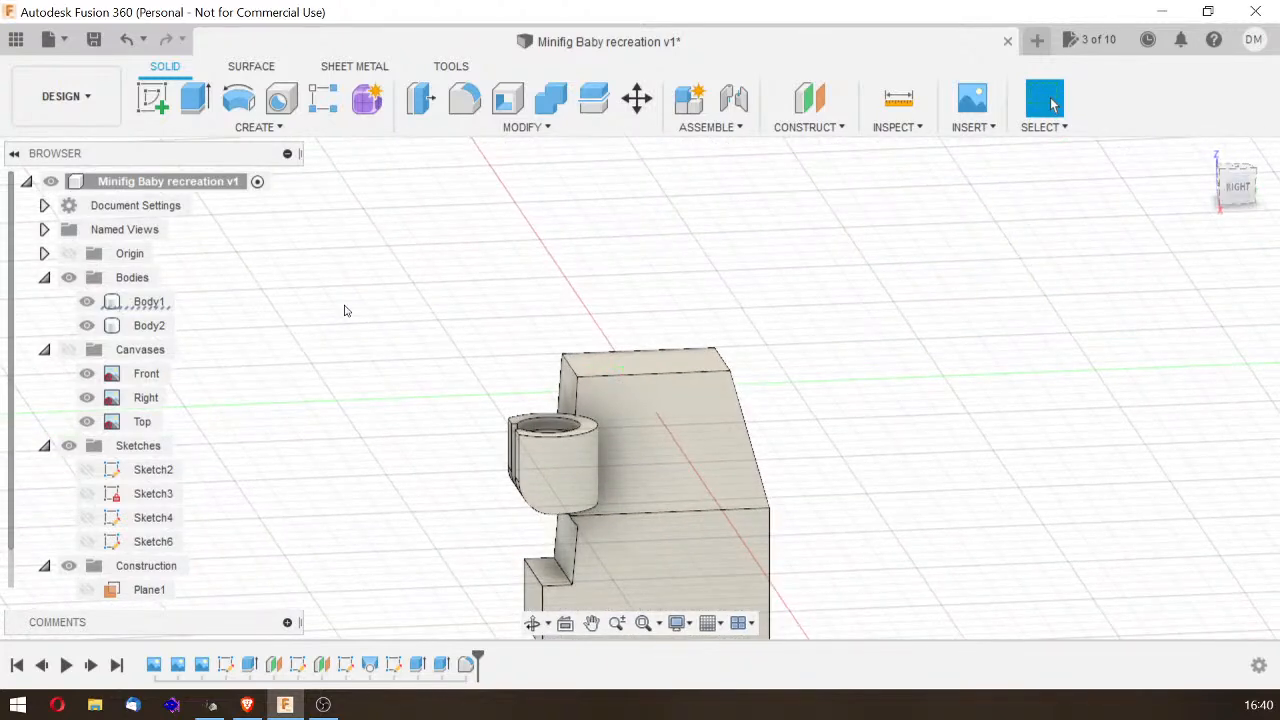
Step: Display the reference canvases again with the Front and Top images hidden, leaving only the Right one
left_click(88, 471)
left_click(68, 349)
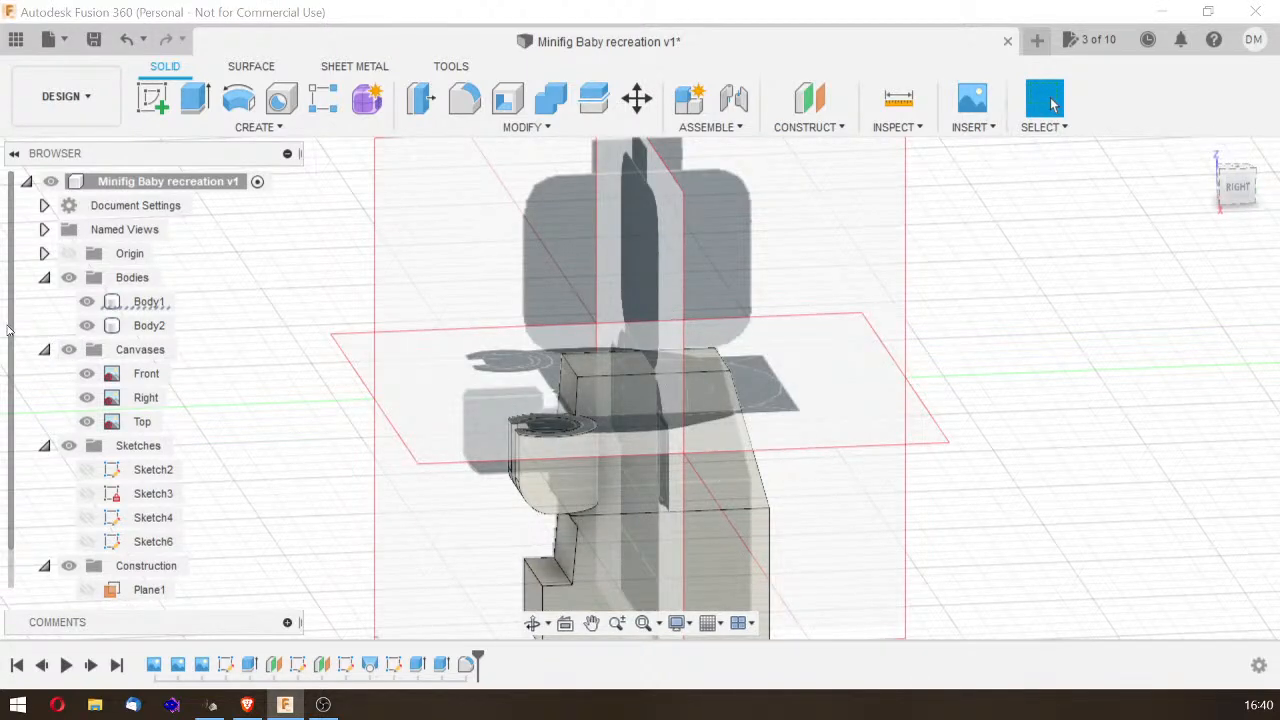
left_click(87, 373)
left_click(87, 421)
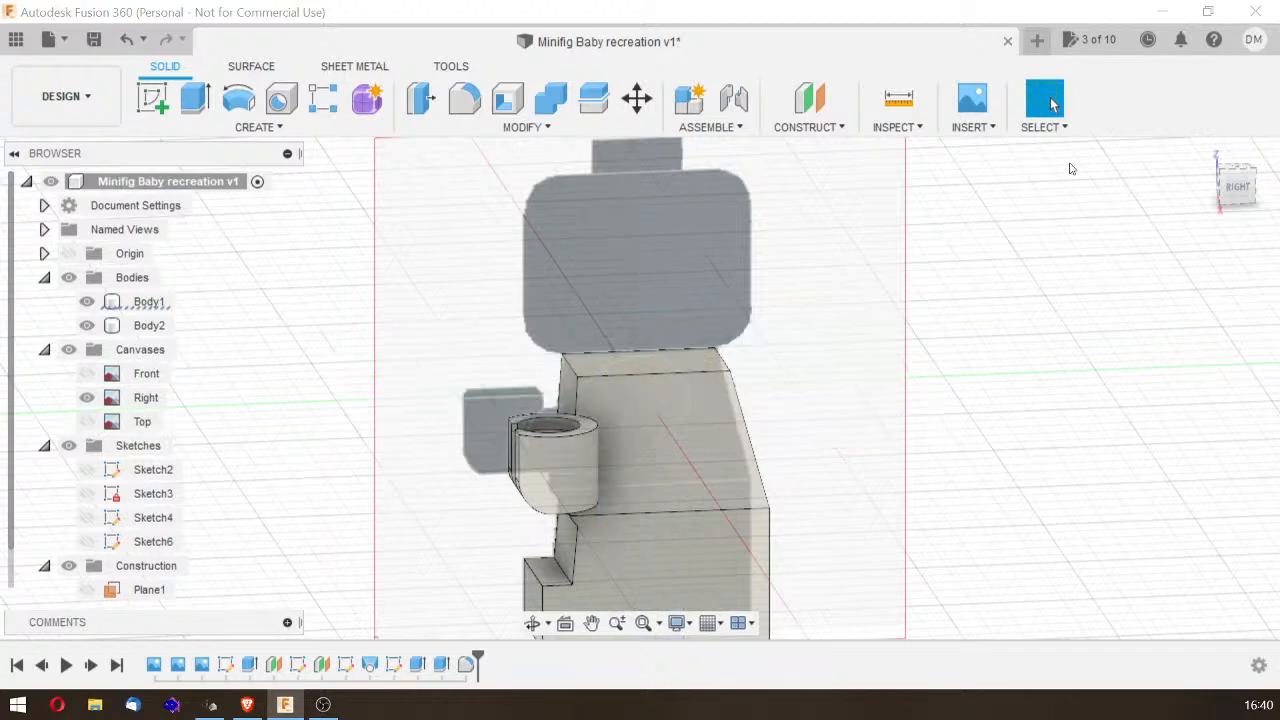
left_click(1235, 186)
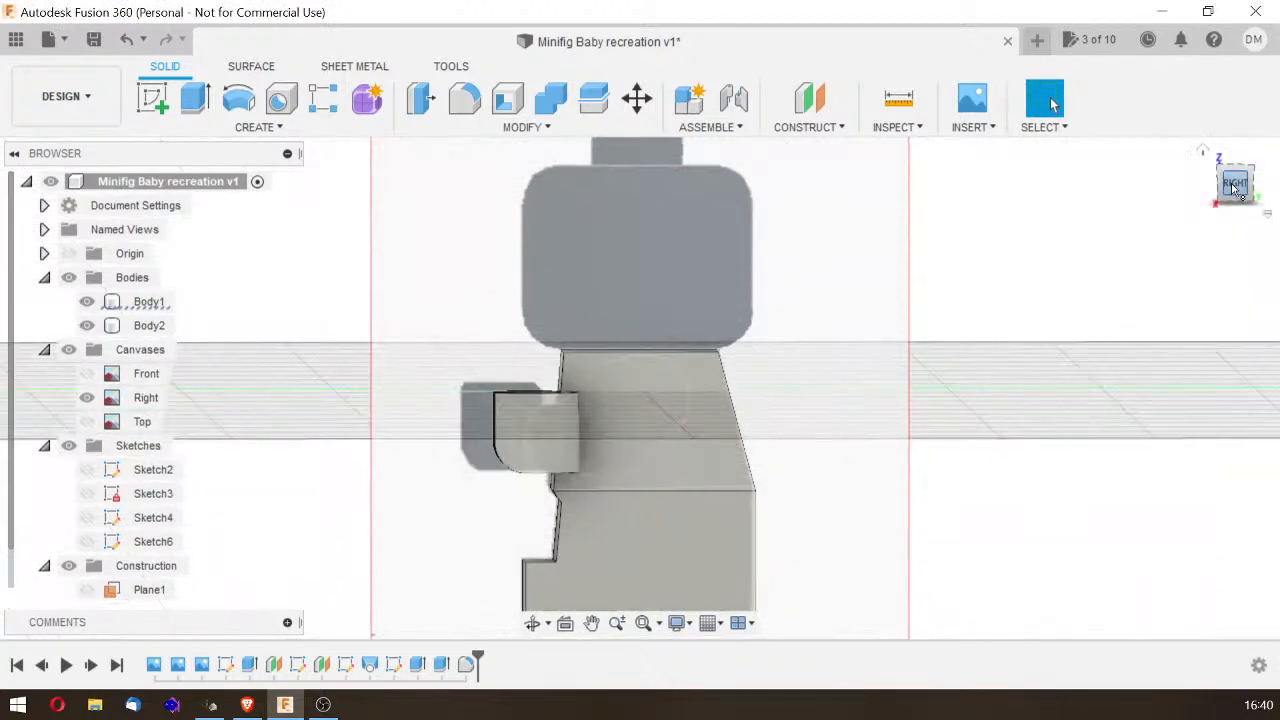
Step: Move the hand body 5 mm in the Y distance so it lines up with the hand on the Right canvas
left_click(502, 440)
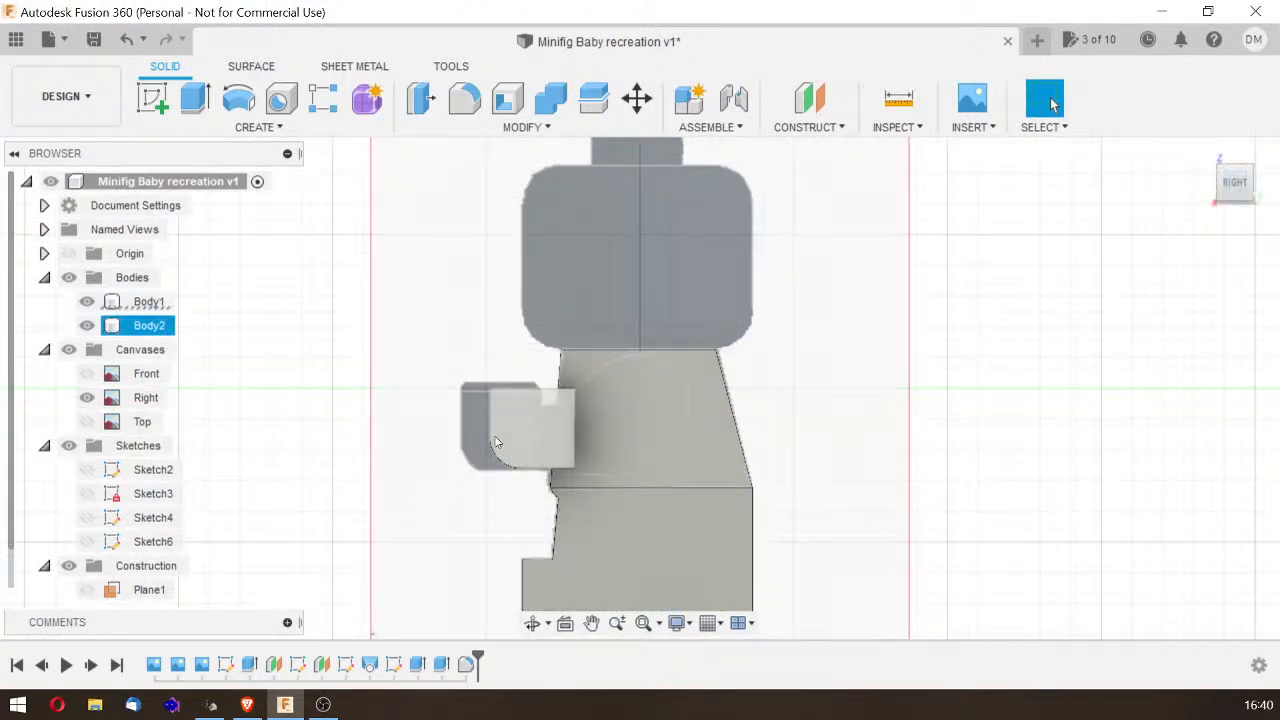
left_click(557, 437)
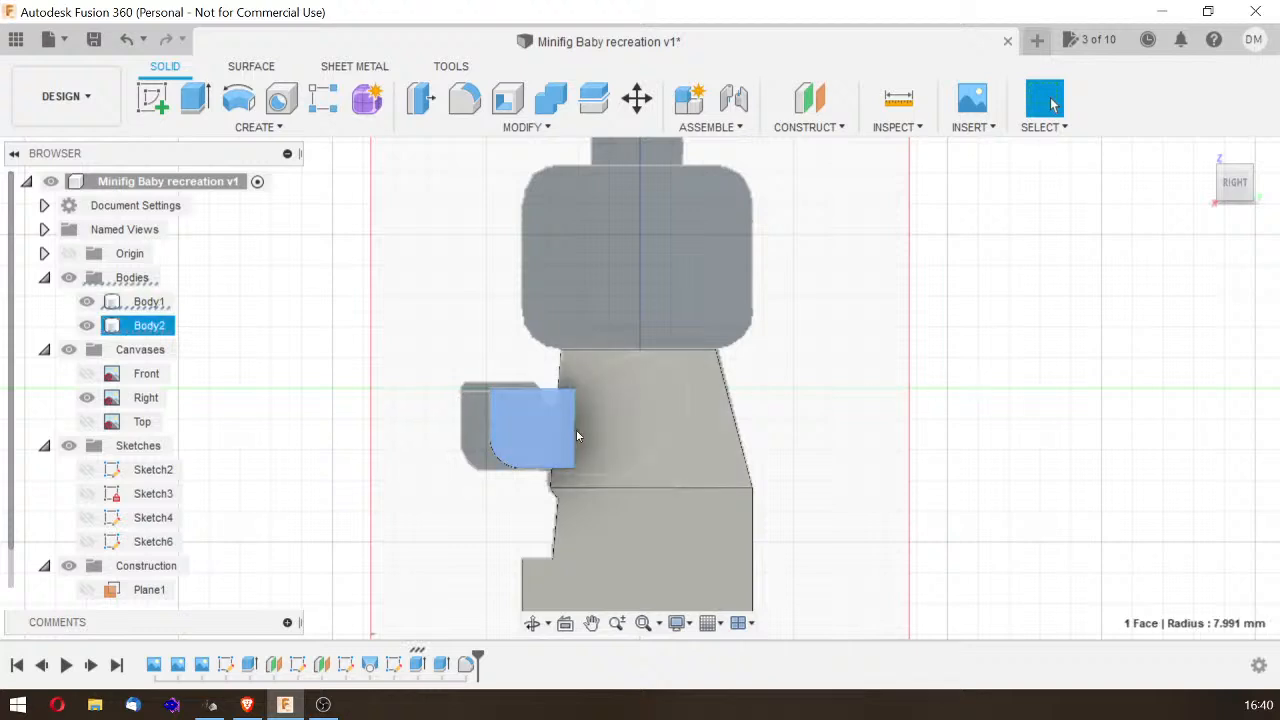
left_click(871, 299)
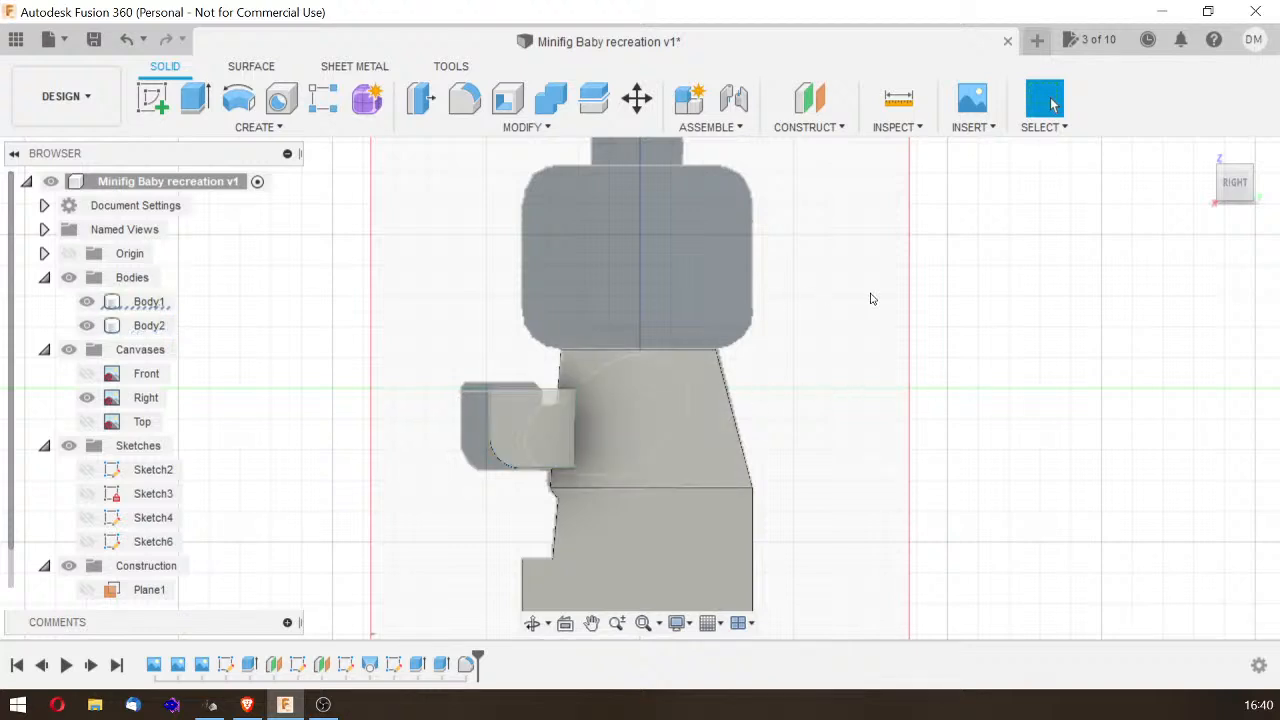
left_click(637, 98)
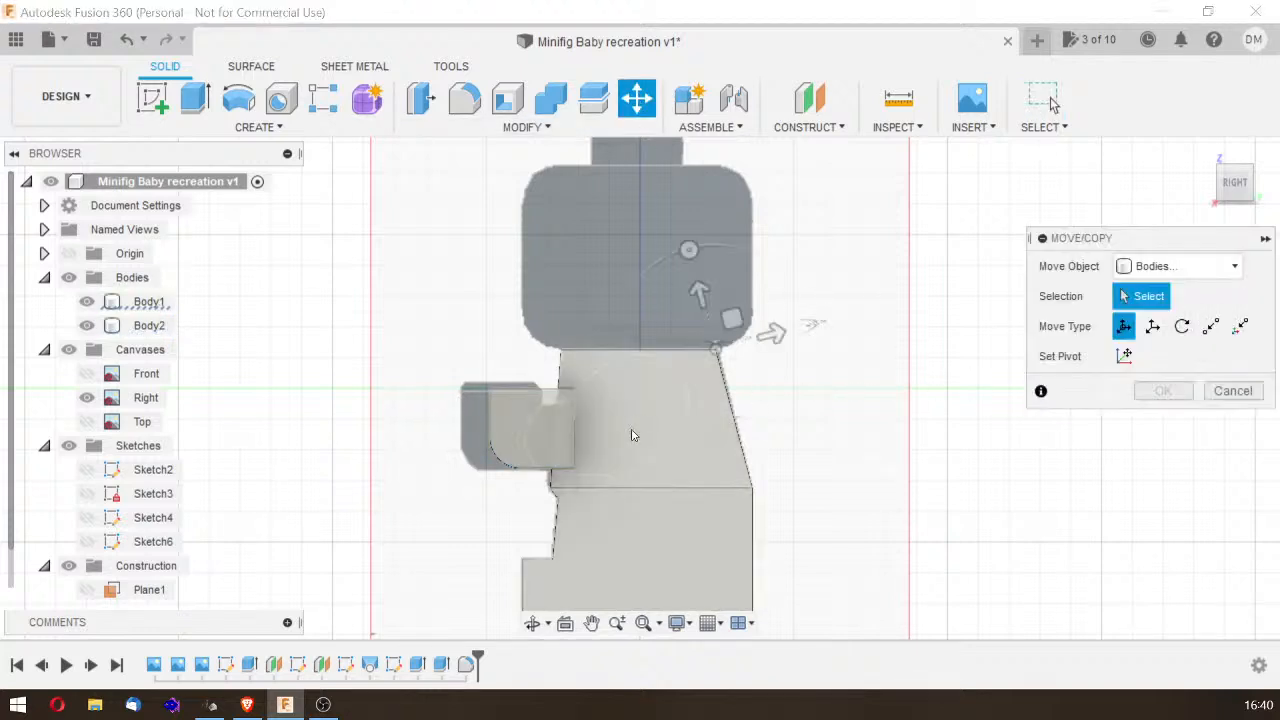
left_click(537, 441)
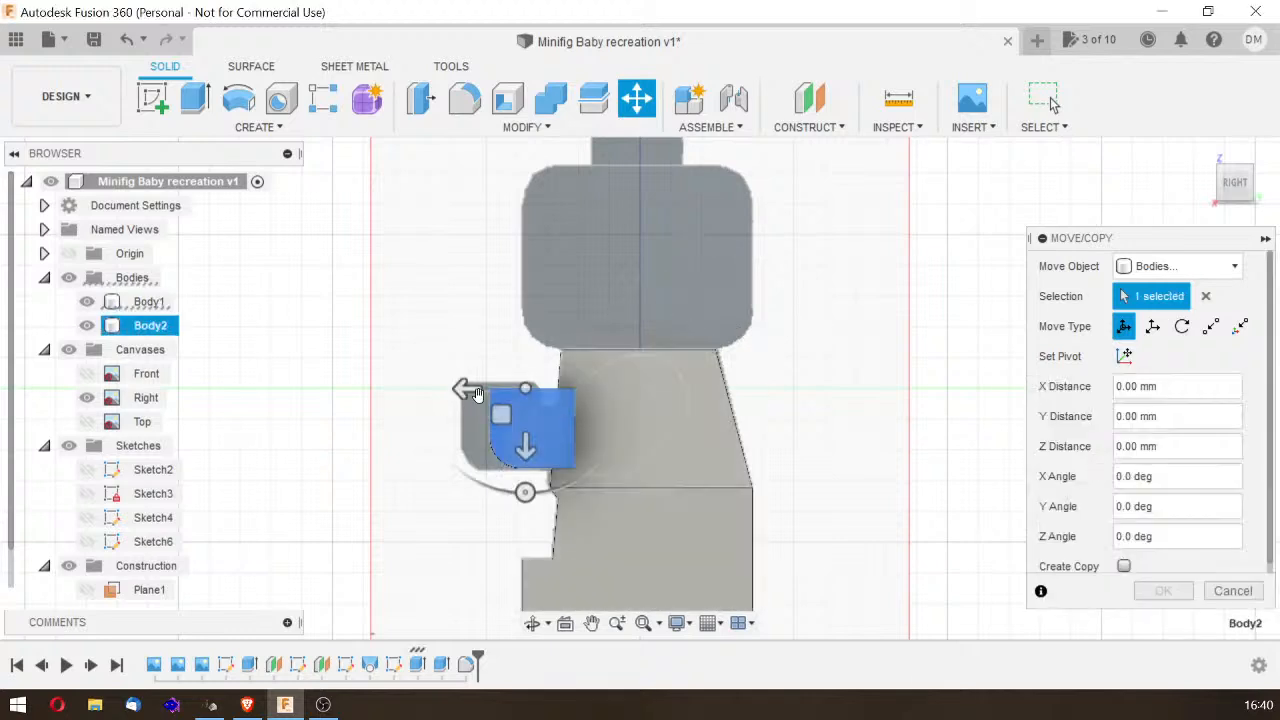
left_click_drag(464, 387, 436, 388)
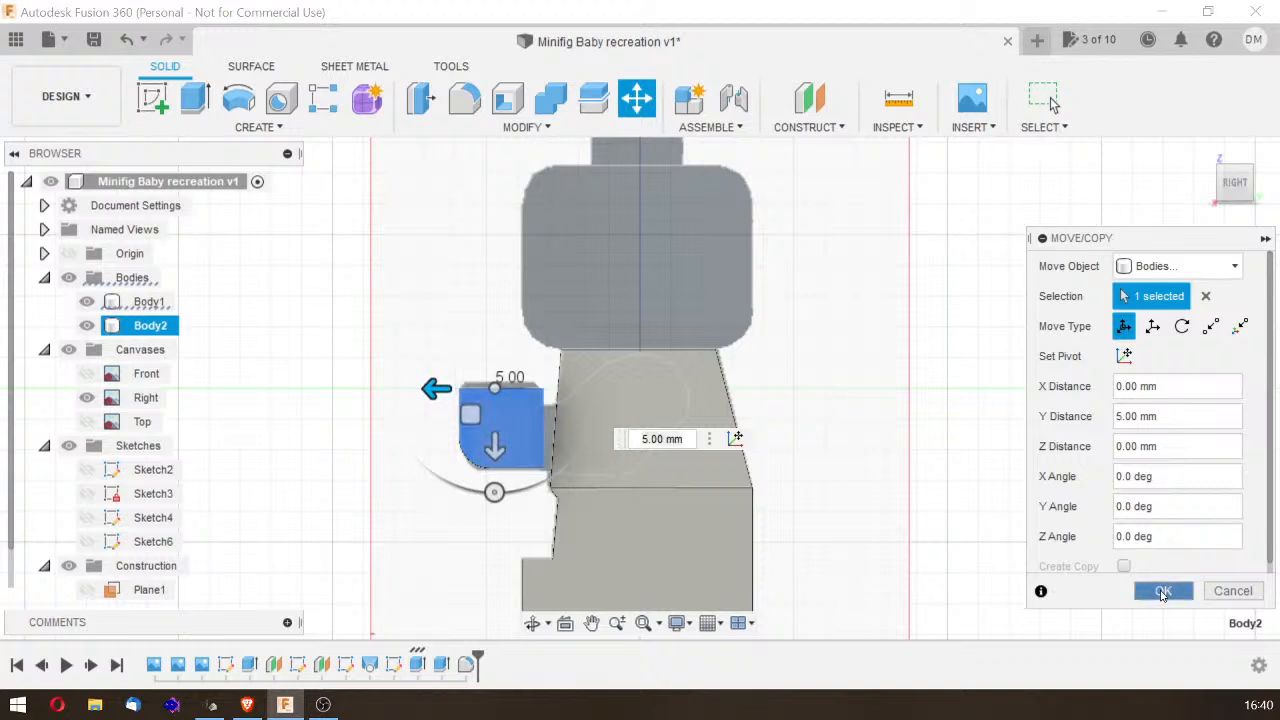
left_click(1162, 591)
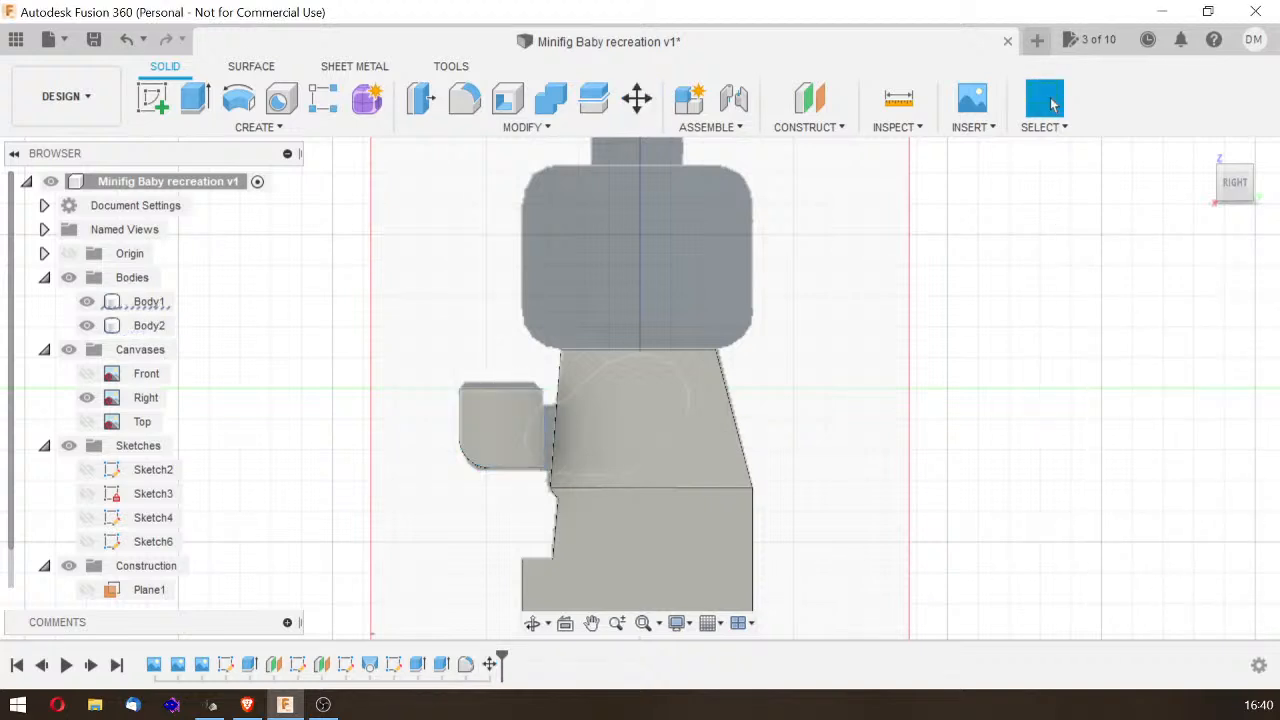
Step: Examine the hand's position relative to the torso and the Right canvas from several angles
mouse_move(1232, 183)
left_mouse_down()
mouse_move(1273, 203)
mouse_move(1270, 234)
mouse_move(1218, 197)
left_mouse_up()
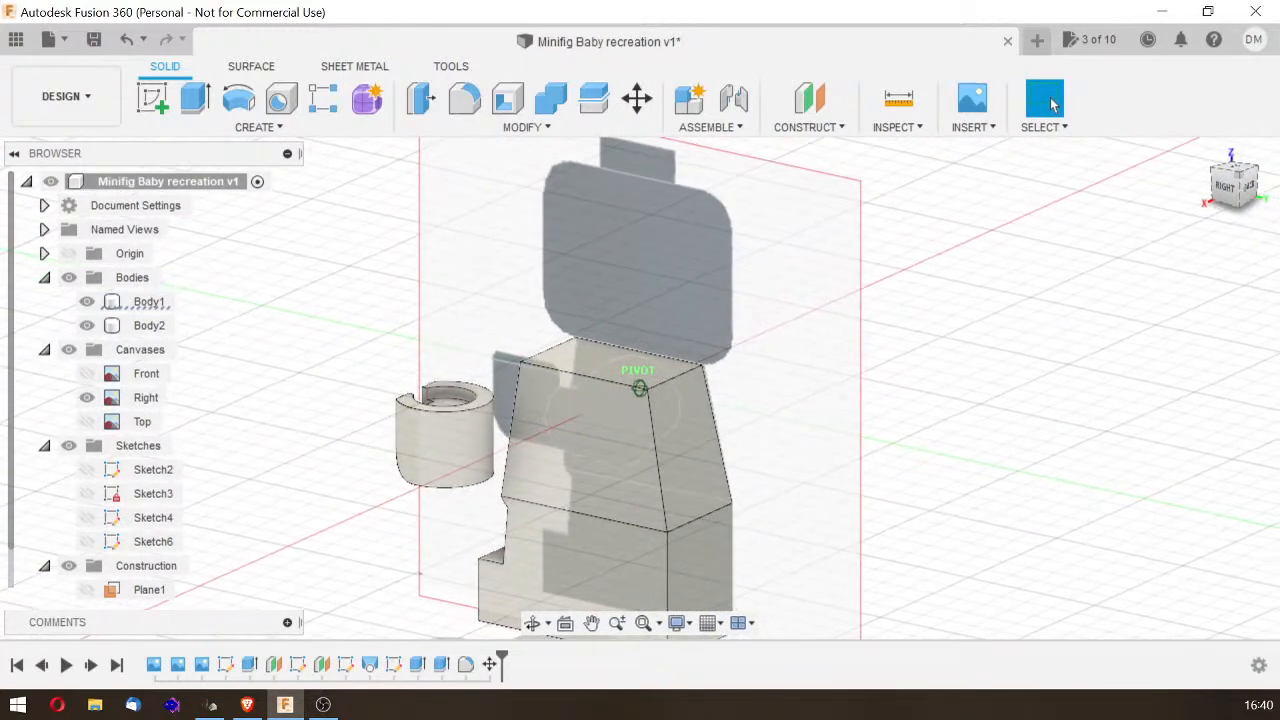
left_click_drag(1228, 192, 1232, 189)
left_click(1225, 186)
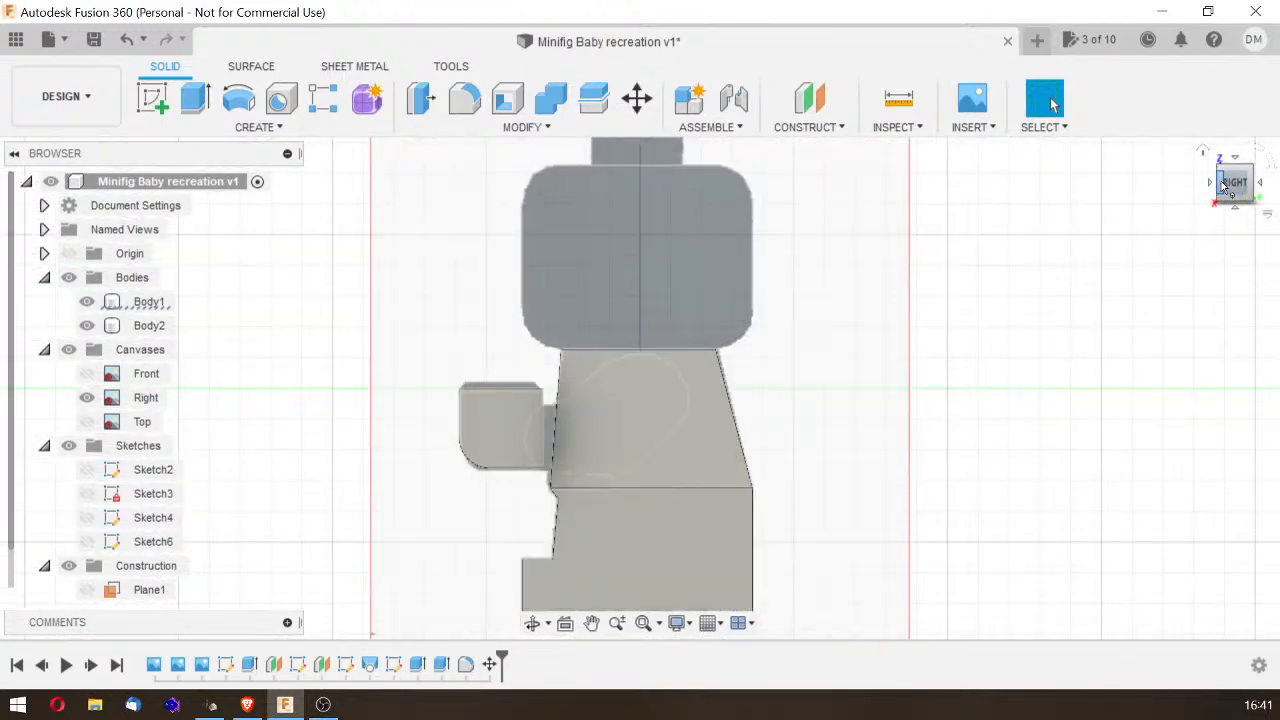
mouse_move(1235, 188)
left_mouse_down()
mouse_move(1245, 192)
mouse_move(1240, 180)
mouse_move(1213, 213)
left_mouse_up()
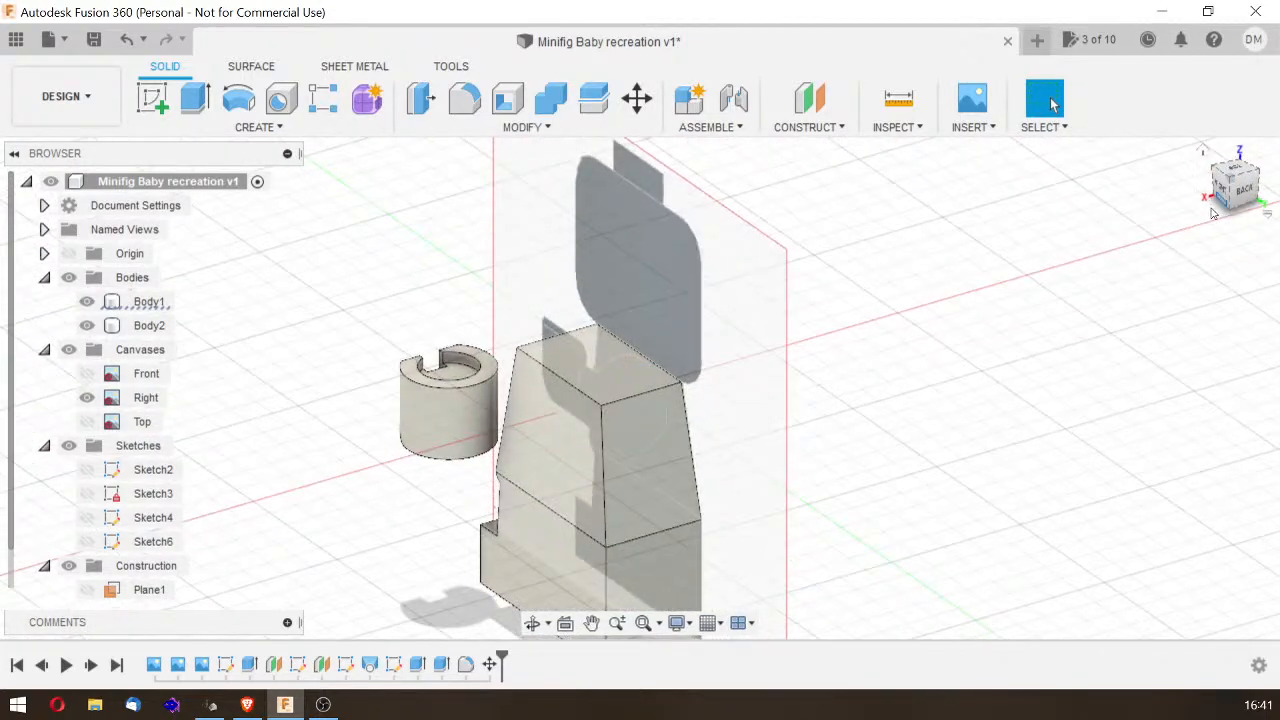
left_click(1208, 151)
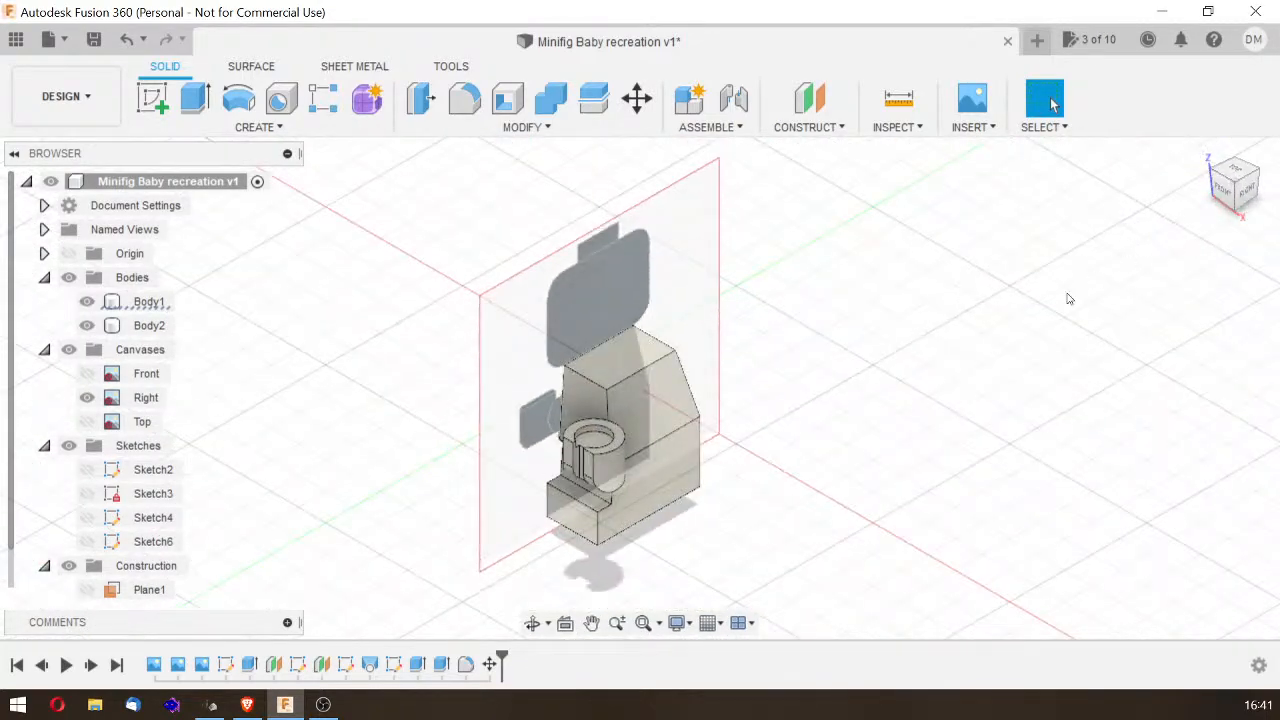
mouse_move(1240, 200)
left_mouse_down()
mouse_move(1188, 206)
mouse_move(1185, 185)
mouse_move(1178, 206)
mouse_move(1245, 210)
mouse_move(1206, 203)
left_mouse_up()
left_click(1204, 154)
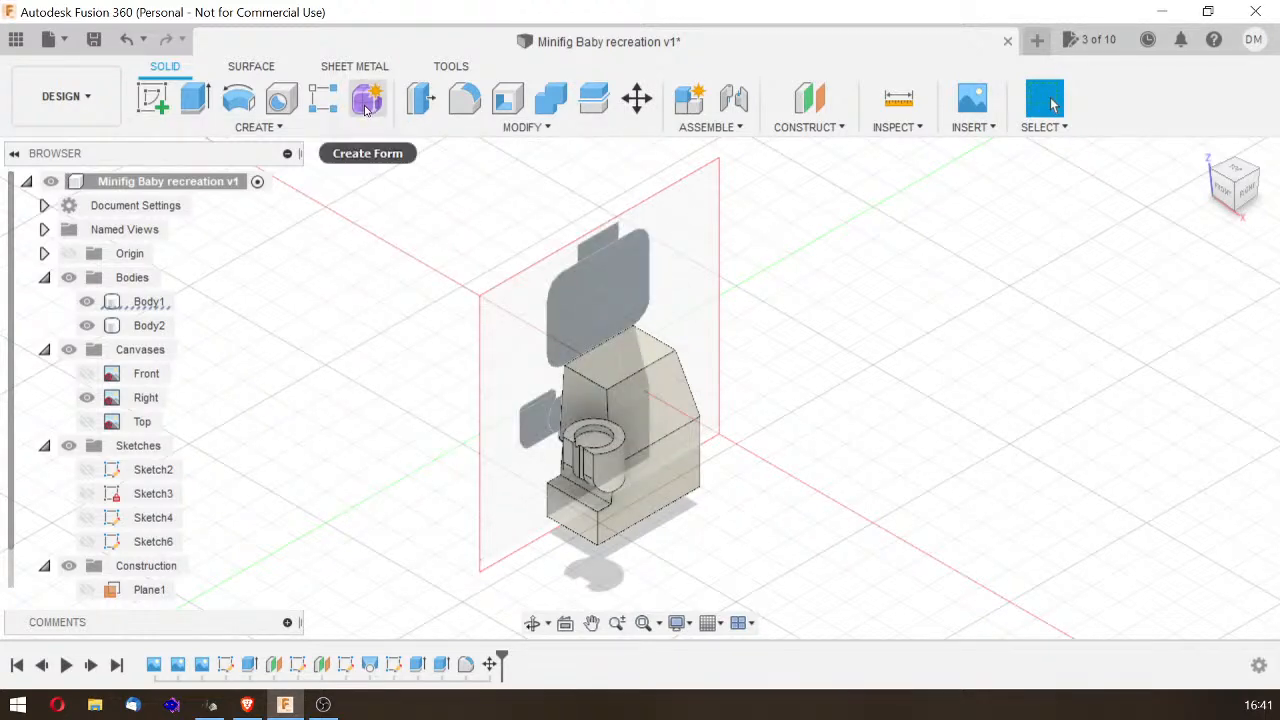
Step: Create a form and place a cylinder about 15.4 mm in diameter over the shoulder outline on the Right canvas
left_click(366, 104)
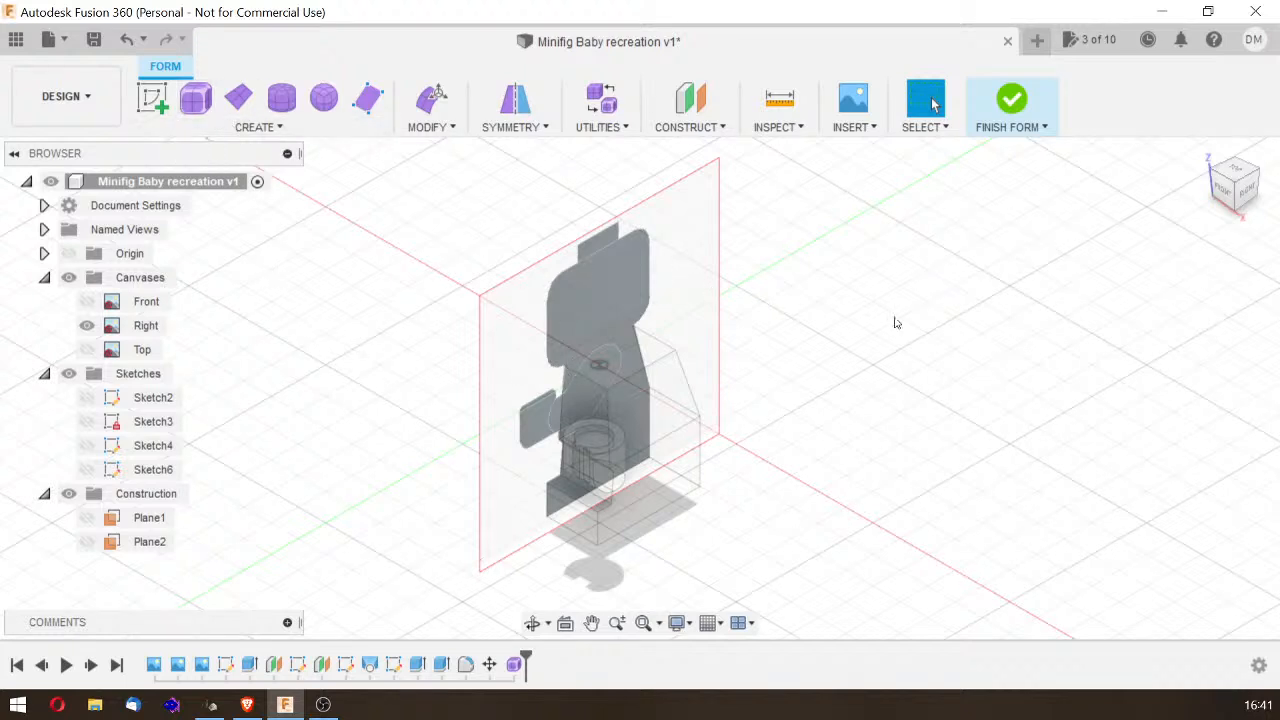
left_click(284, 101)
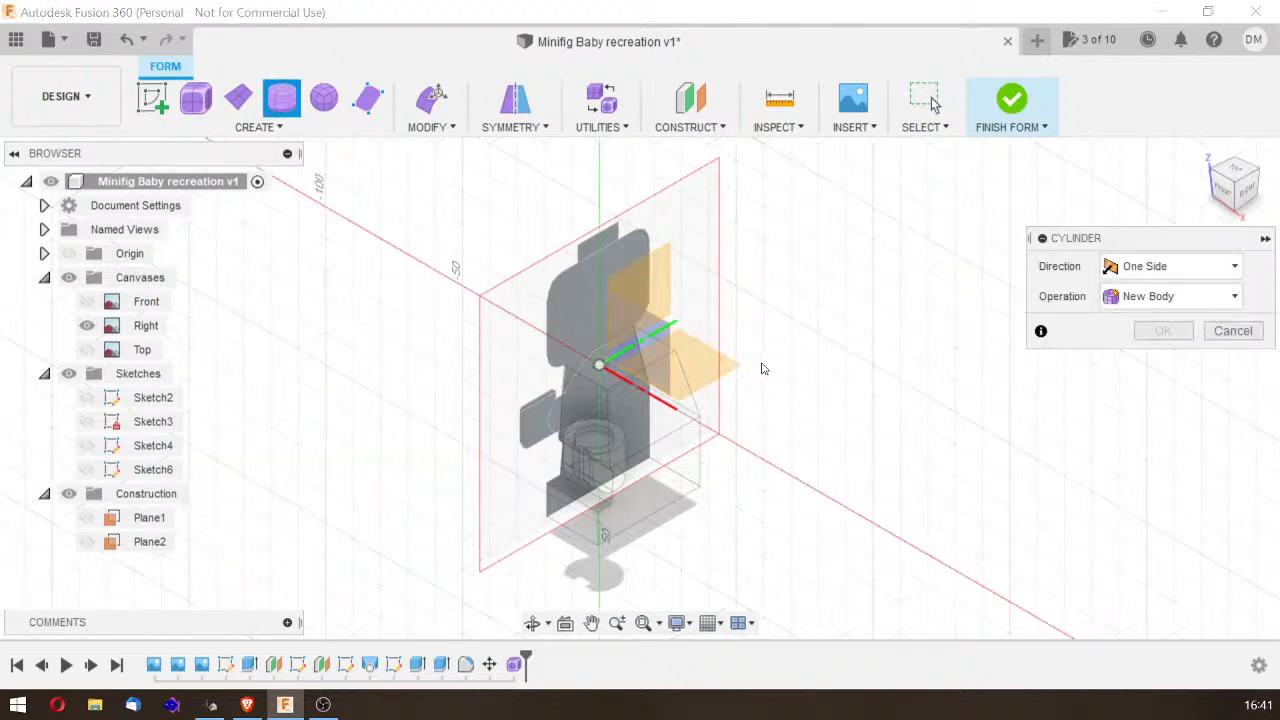
mouse_move(1245, 205)
left_mouse_down()
mouse_move(1166, 153)
mouse_move(1190, 207)
left_mouse_up()
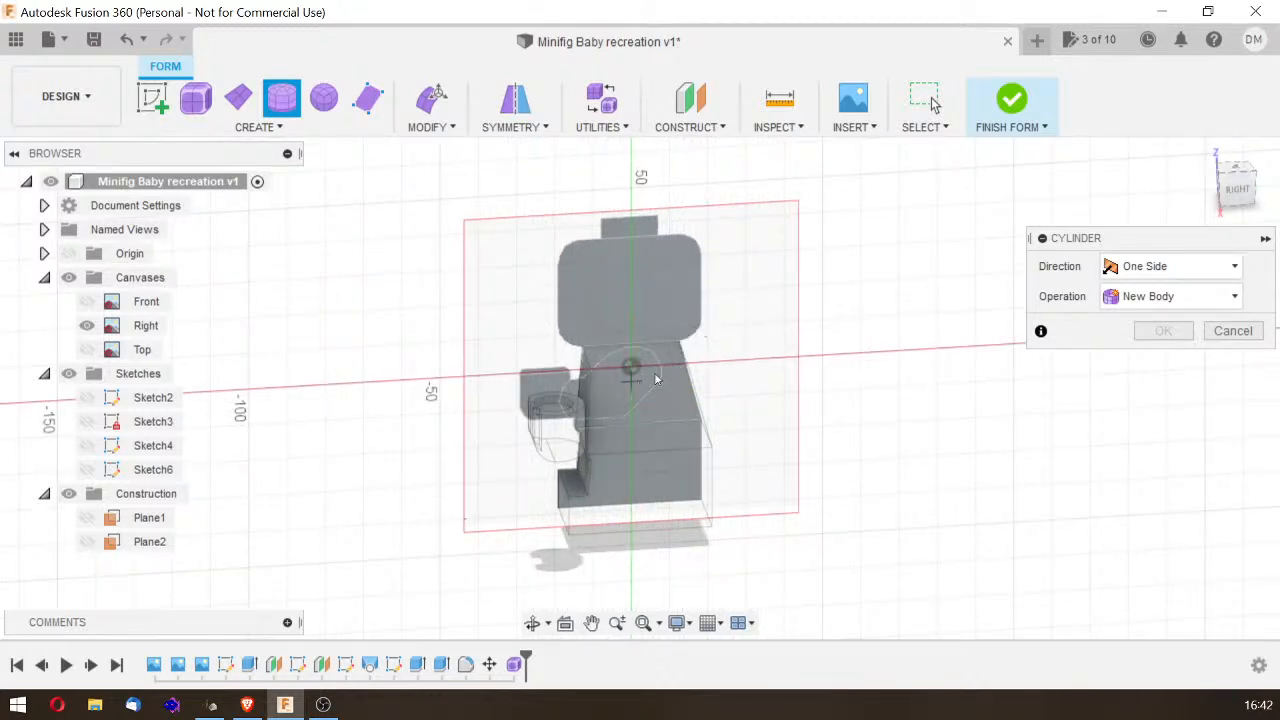
left_click(1237, 188)
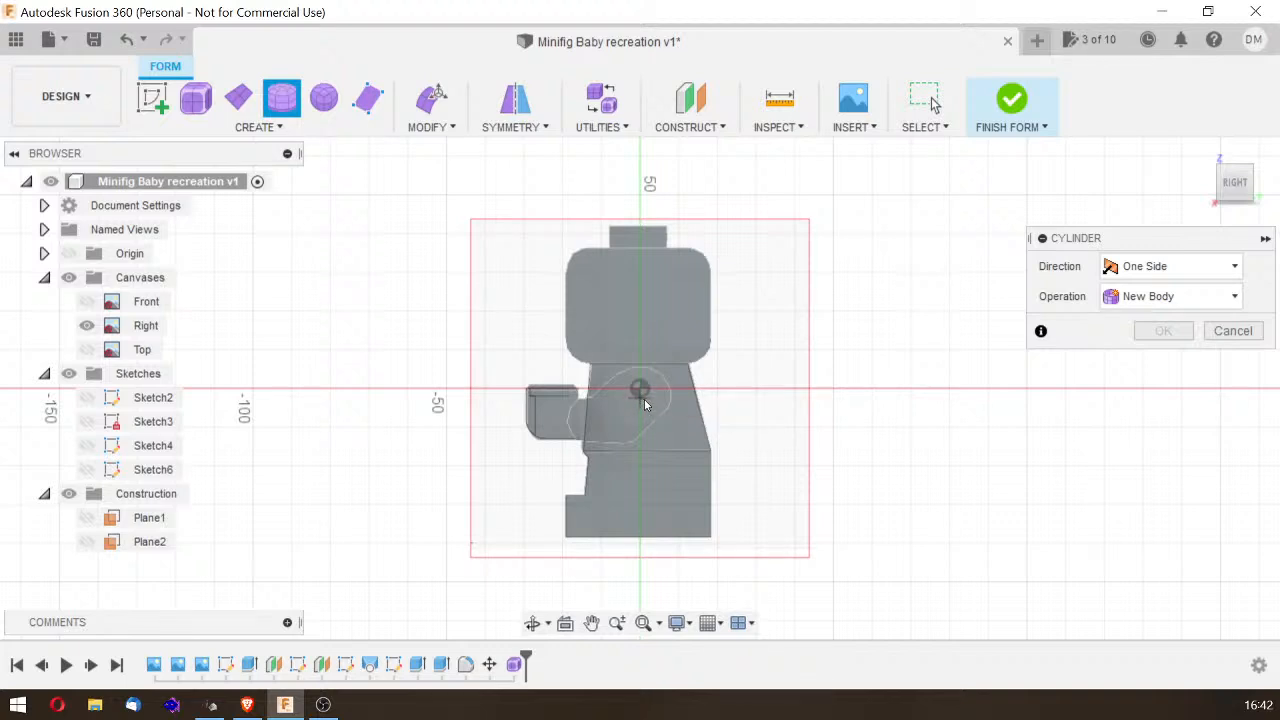
left_click(640, 397)
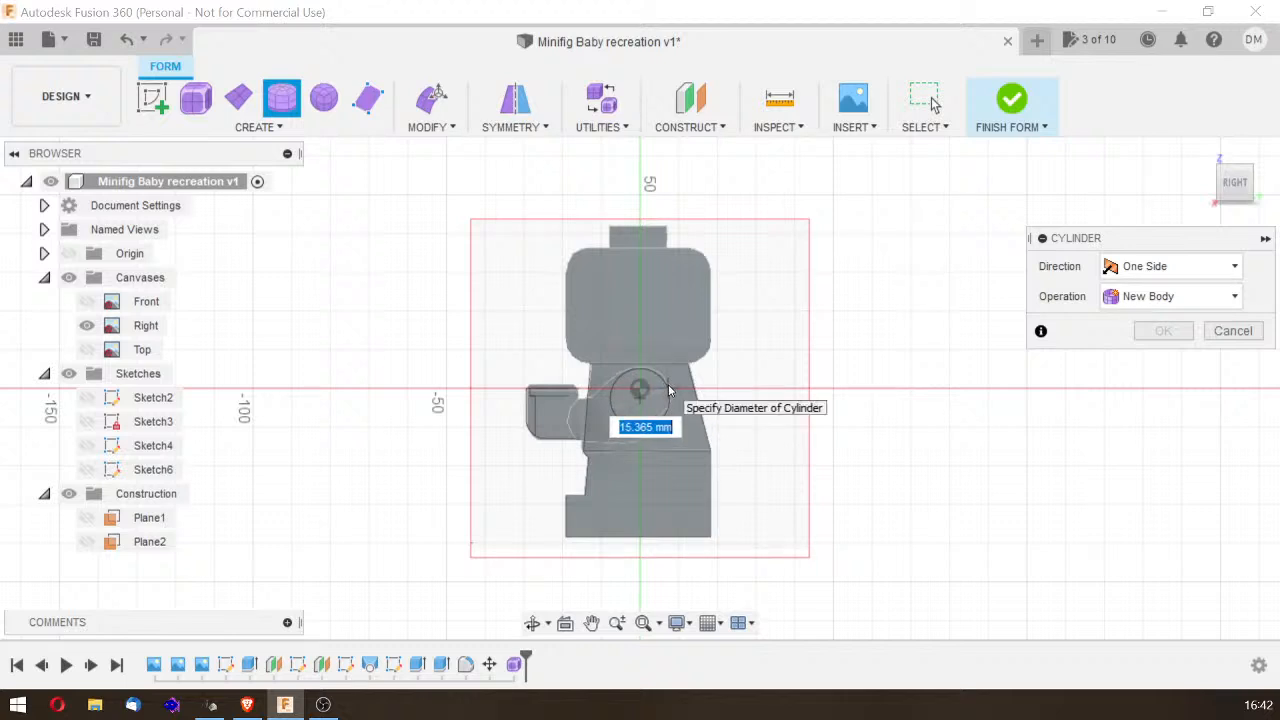
left_click(668, 384)
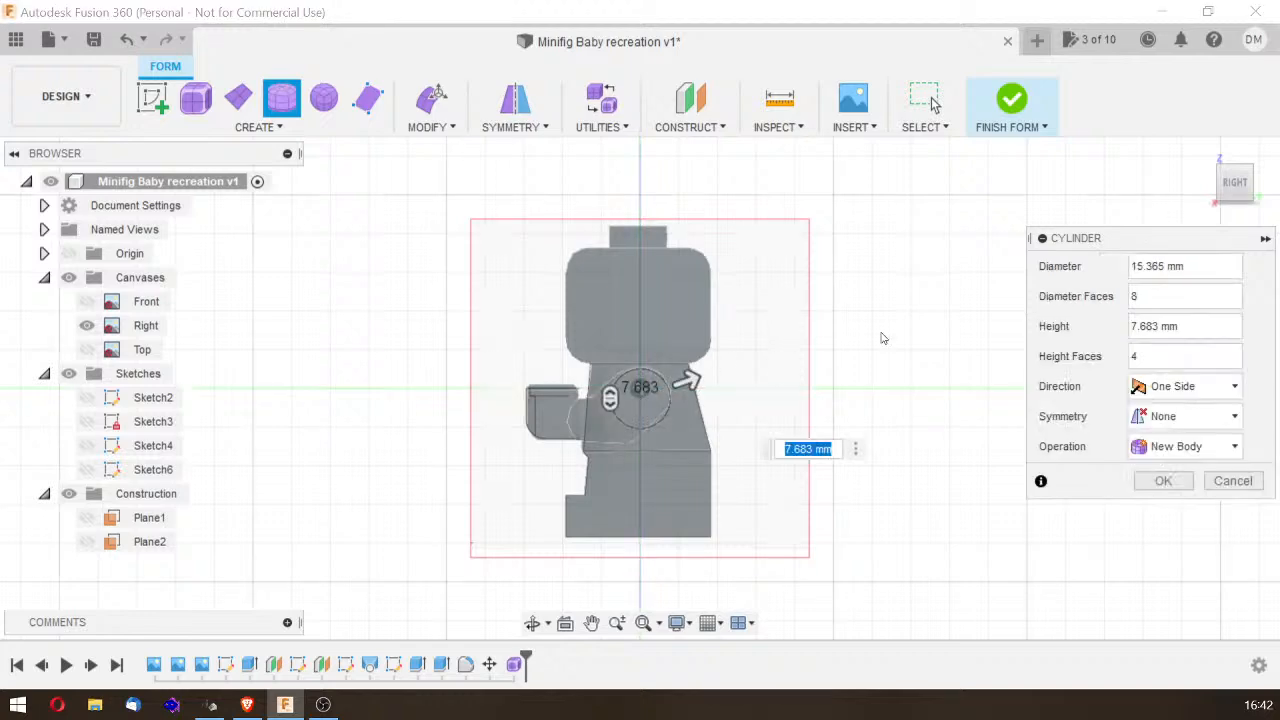
Step: Show the Top canvas and stretch the form cylinder to a height of 20 mm against it
mouse_move(1248, 190)
left_mouse_down()
mouse_move(1268, 197)
mouse_move(1215, 212)
mouse_move(1184, 246)
mouse_move(1232, 186)
mouse_move(1212, 190)
mouse_move(1272, 180)
mouse_move(1236, 185)
left_mouse_up()
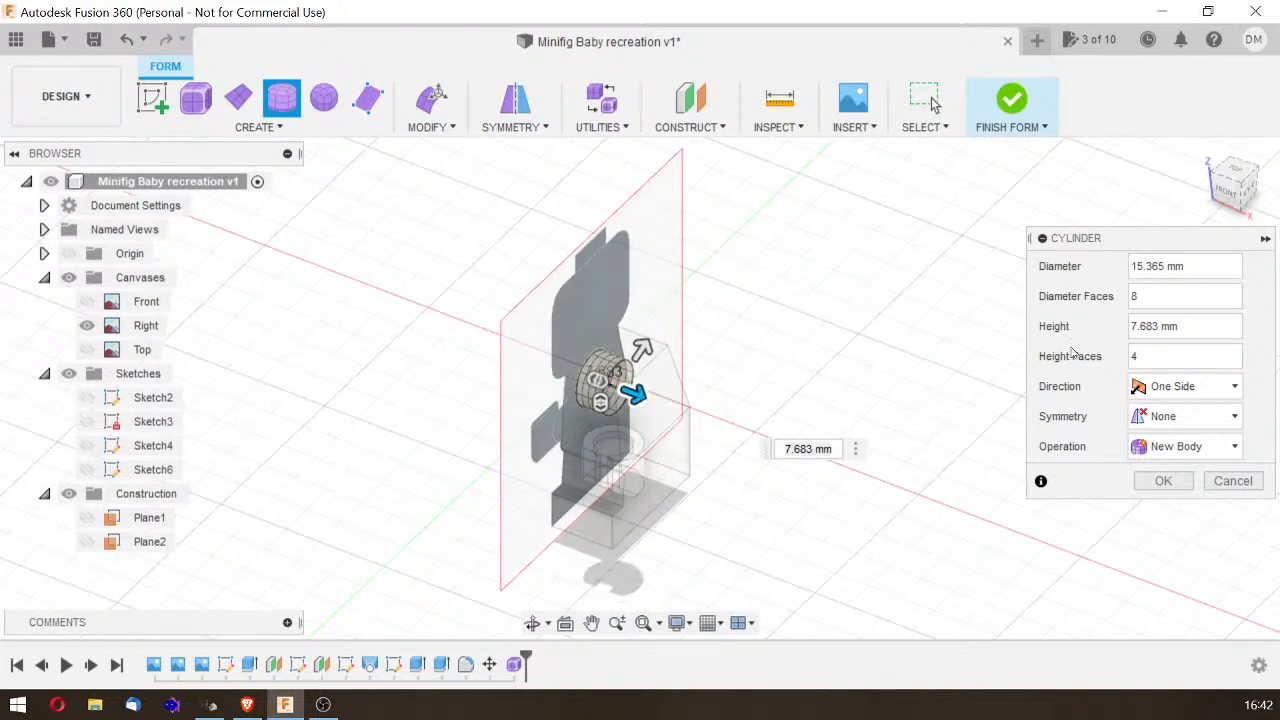
left_click(1228, 176)
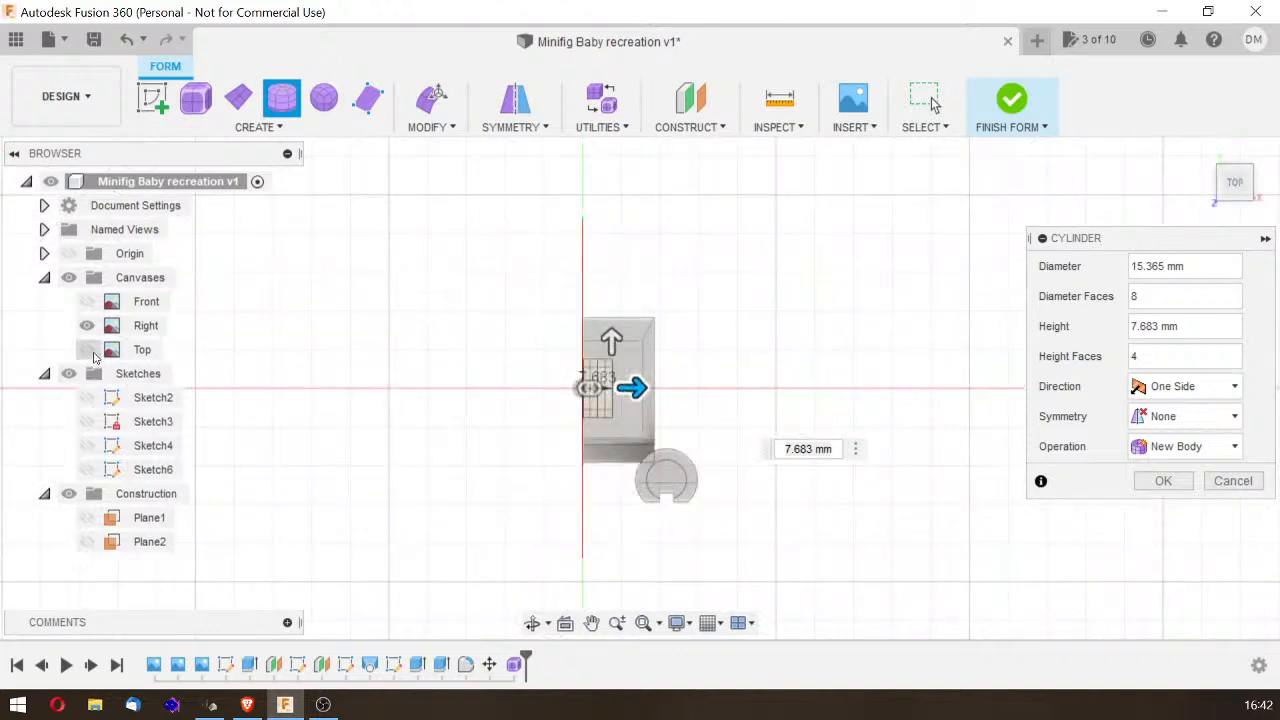
left_click(87, 349)
left_click_drag(647, 388, 683, 388)
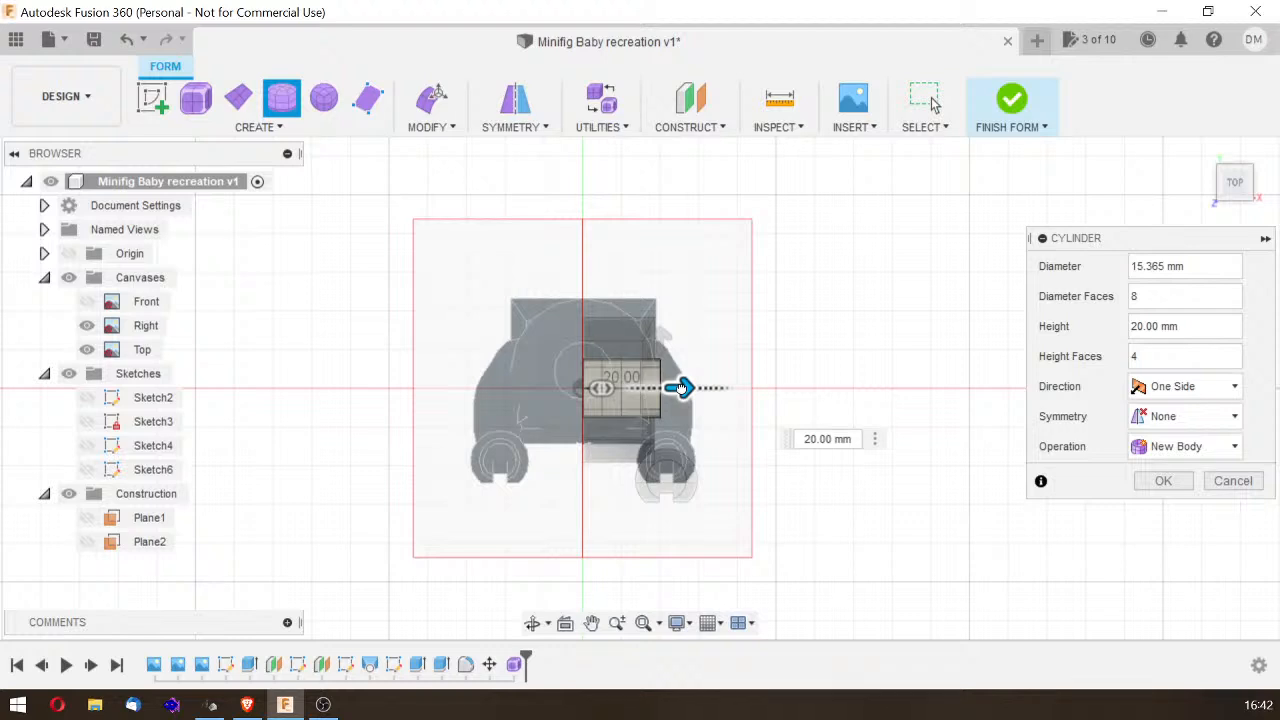
left_click_drag(683, 388, 683, 388)
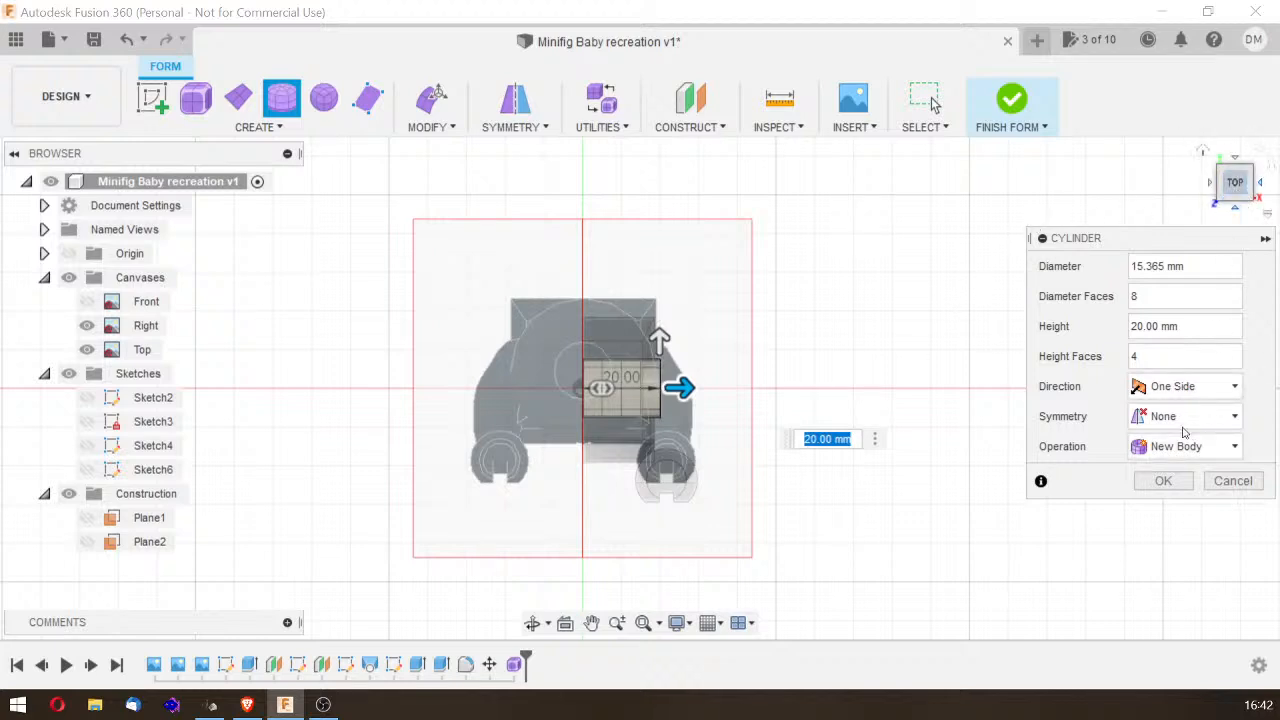
Step: Set the cylinder's height faces to 2 and create it as a new body
left_click(1132, 360)
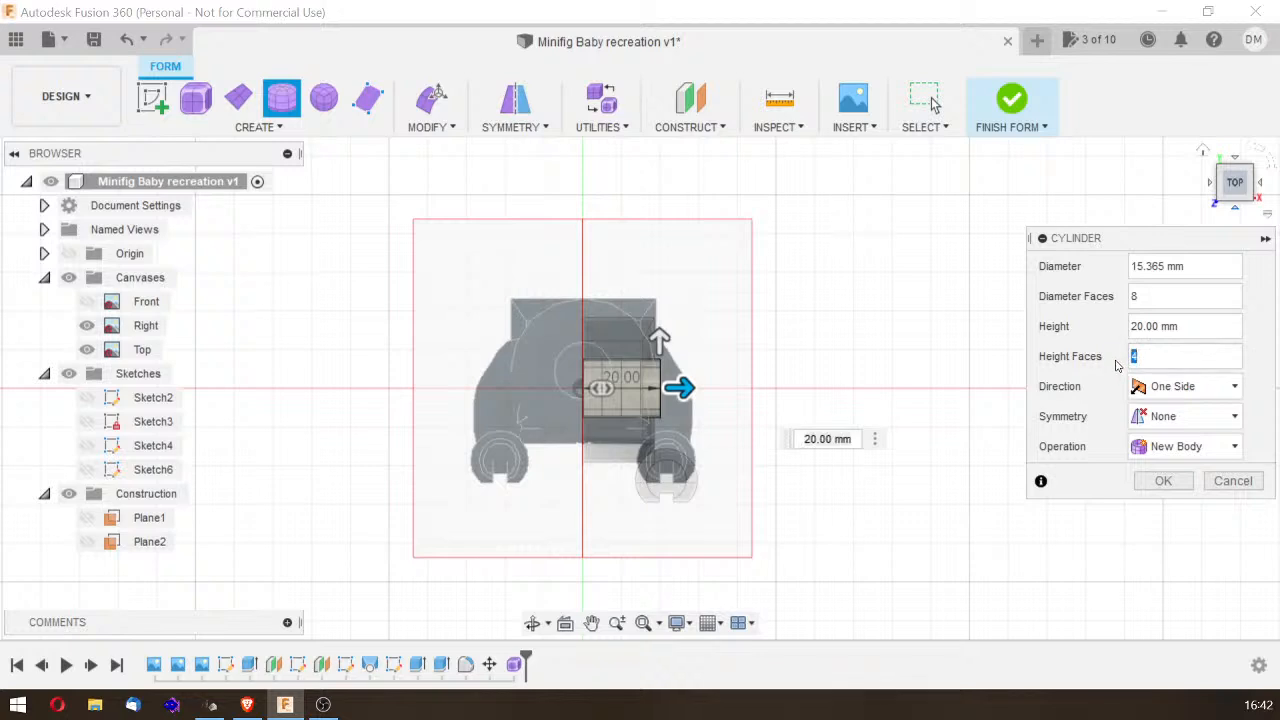
type("2")
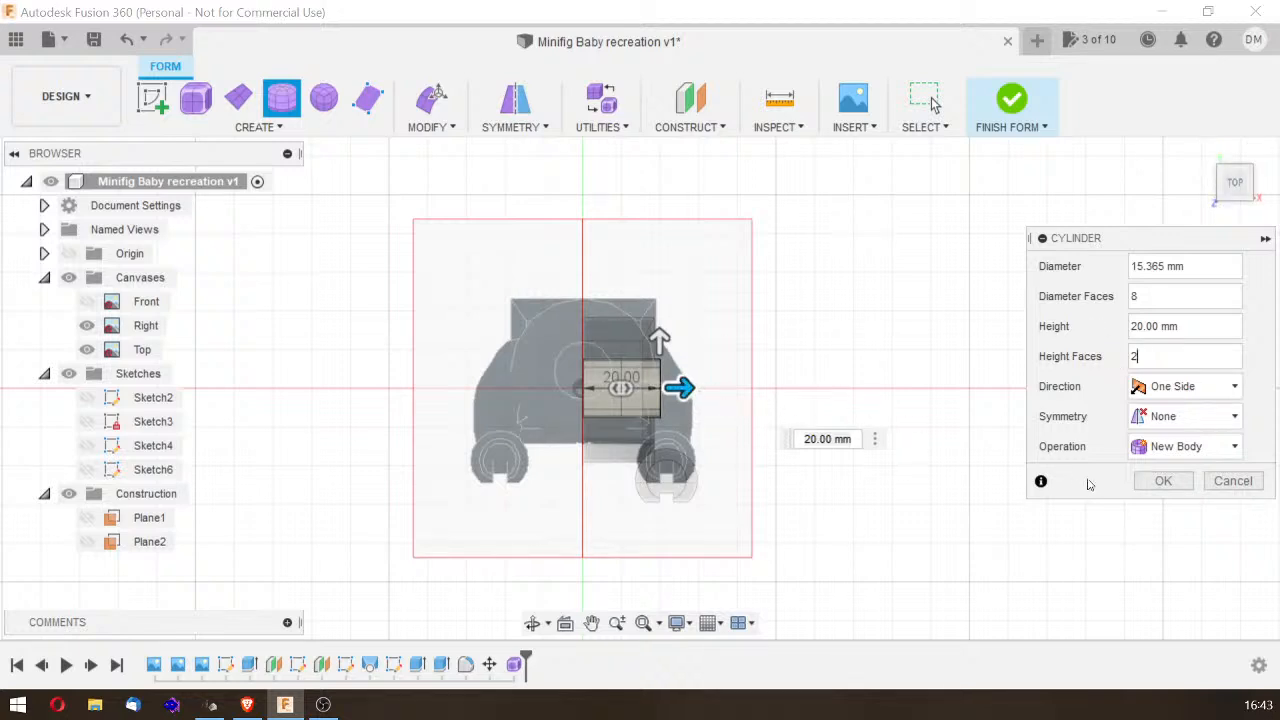
left_click(1161, 484)
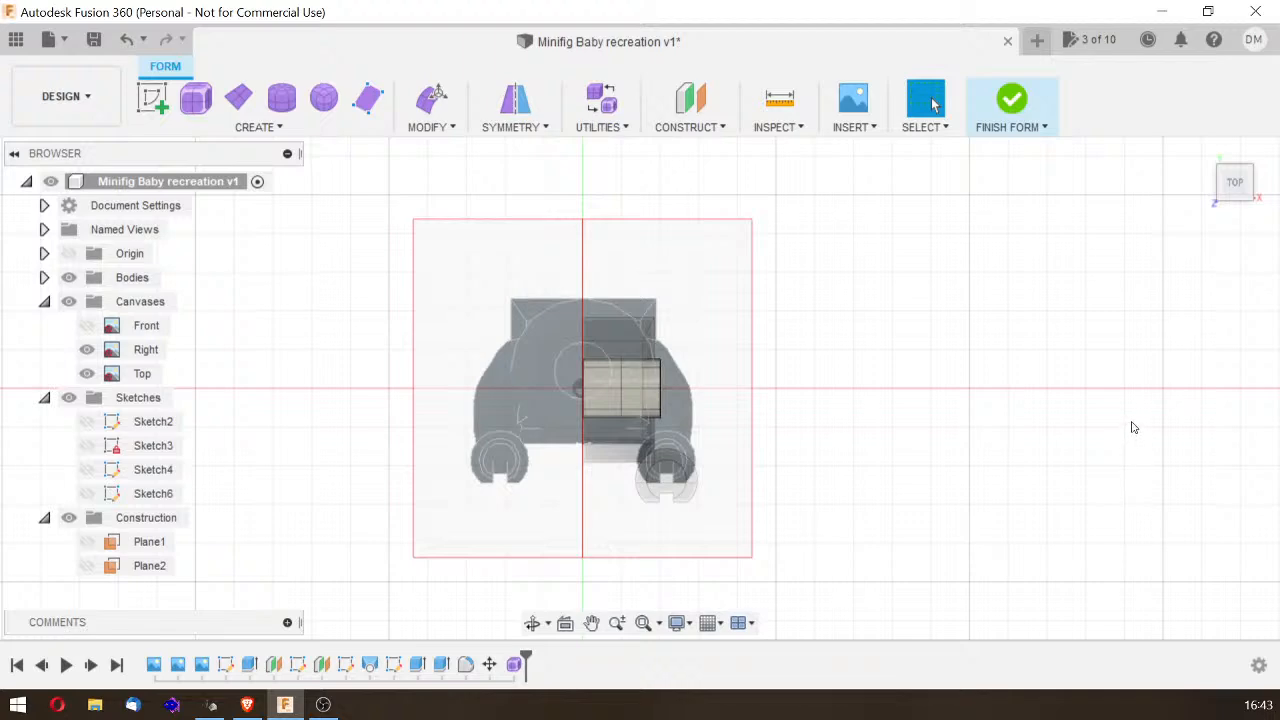
Step: Examine the cylinder against the Right and Top canvases from several angles, and hide the Top canvas
left_click(1211, 162)
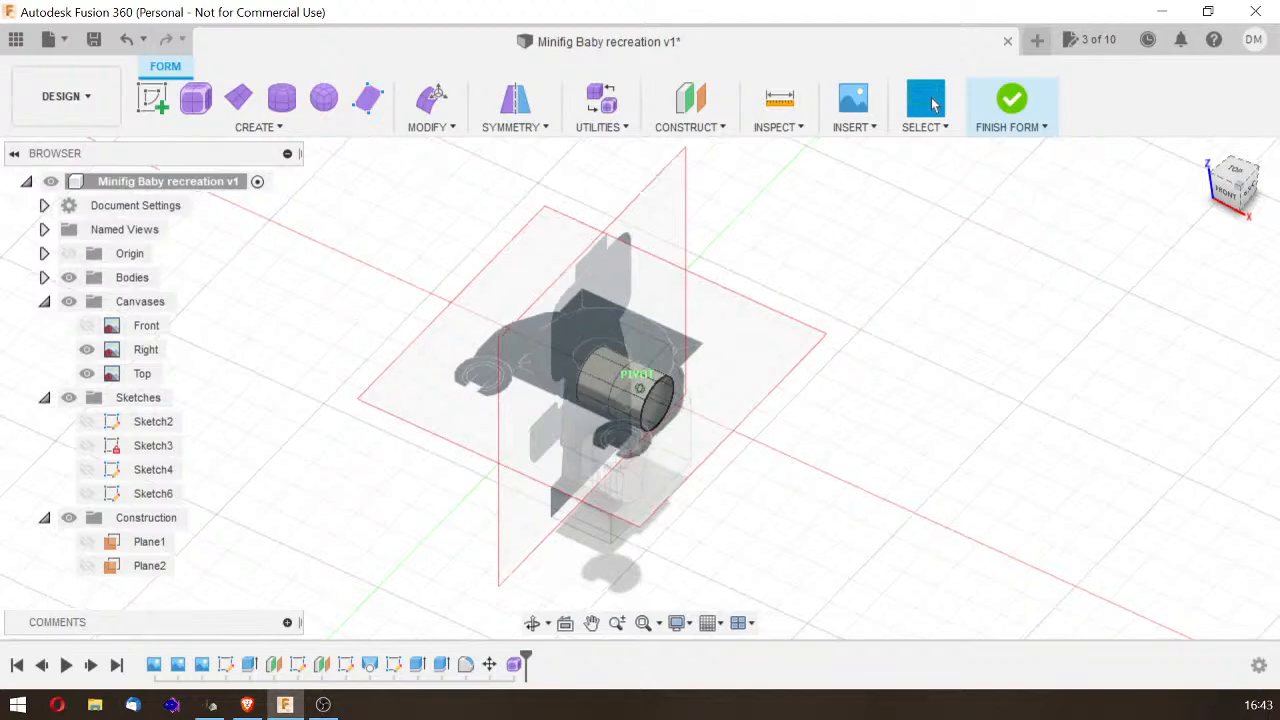
left_click_drag(1240, 187, 1232, 183)
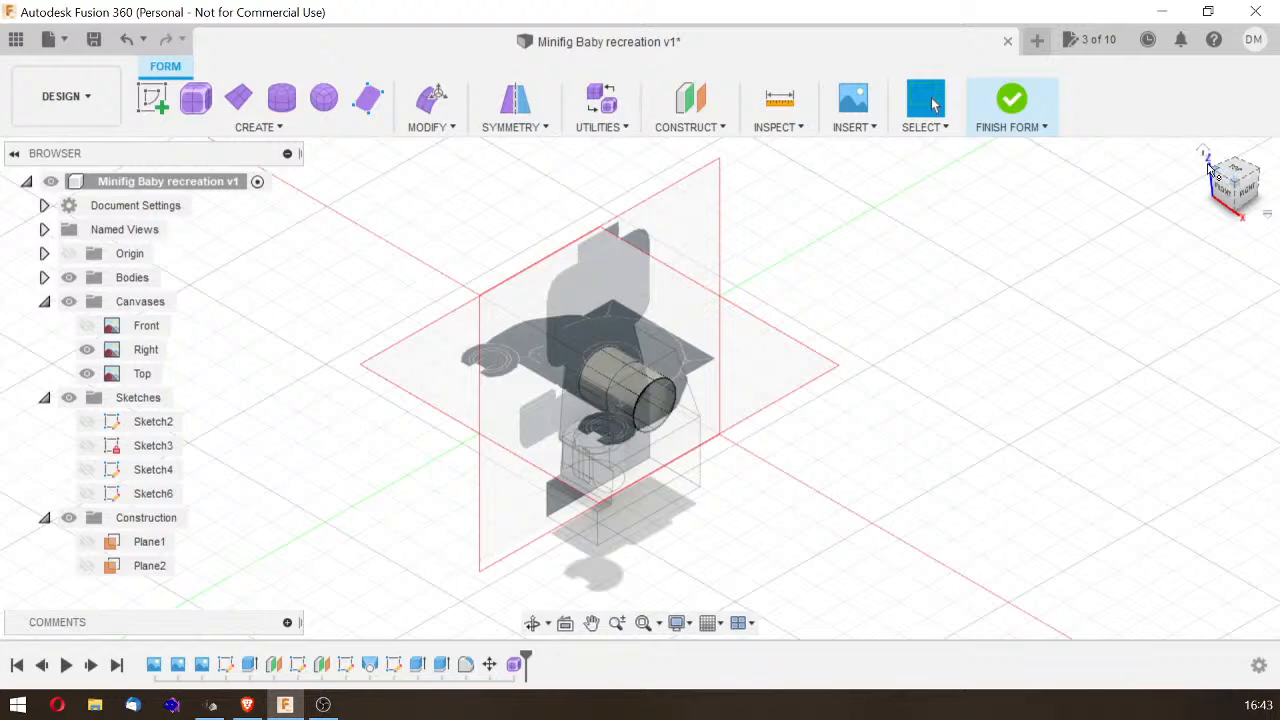
left_click(1237, 193)
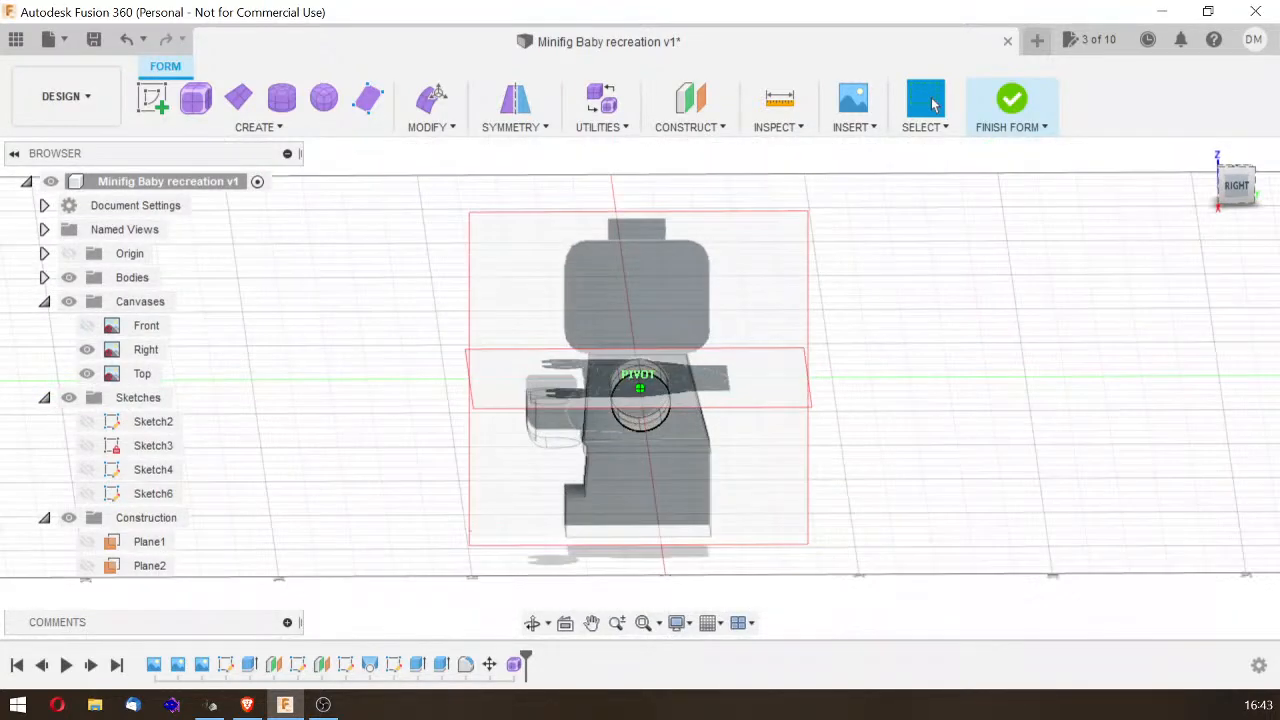
mouse_move(640, 388)
middle_mouse_down("shift")
mouse_move(722, 384)
mouse_move(650, 410)
middle_mouse_up("shift")
middle_click_drag(640, 388, 648, 388, "shift")
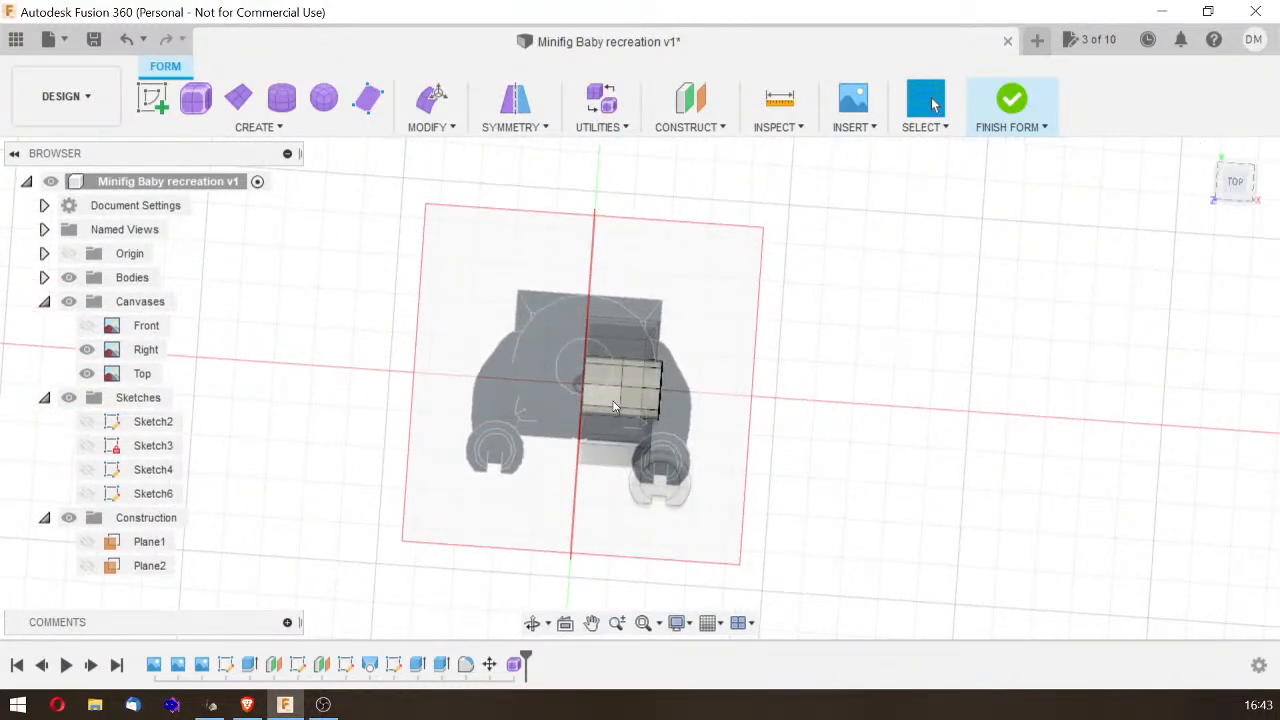
left_click(1245, 200)
mouse_move(640, 388)
middle_mouse_down("shift")
mouse_move(625, 445)
mouse_move(433, 460)
mouse_move(622, 460)
mouse_move(648, 485)
mouse_move(227, 486)
middle_mouse_up("shift")
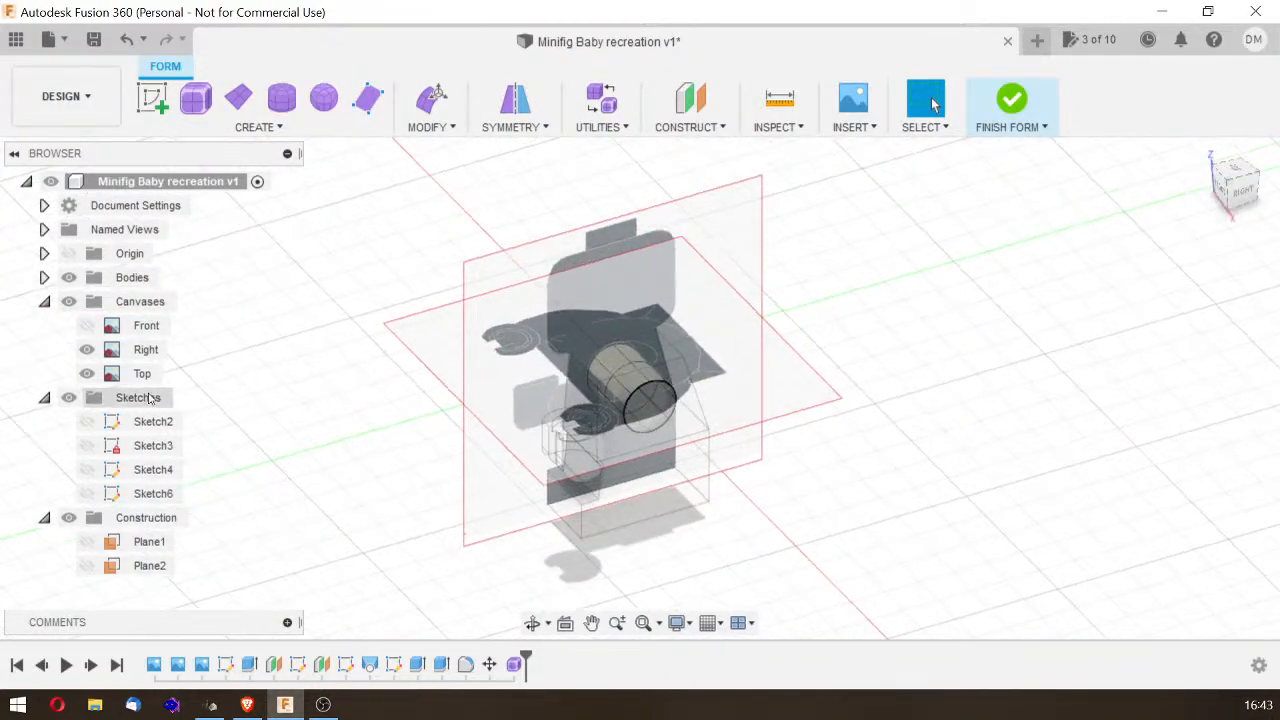
left_click(87, 373)
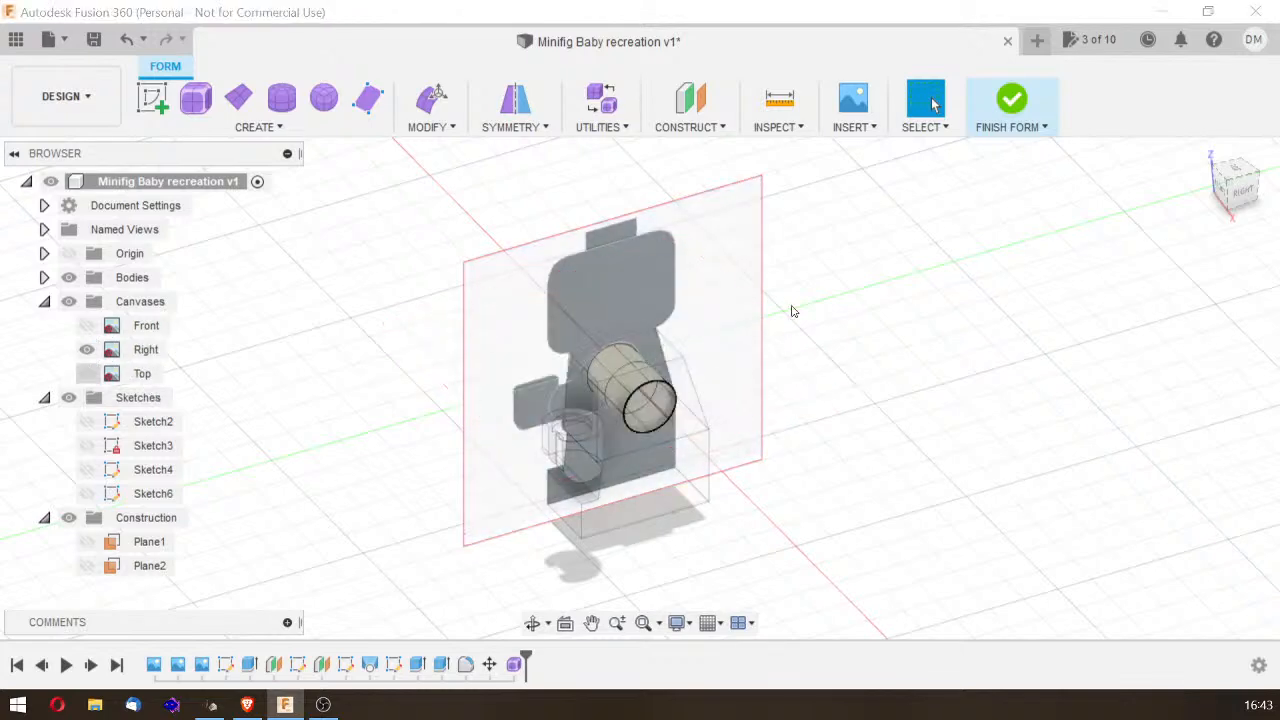
Step: Select the whole edge loop at the cylinder's outer open end and start Edit Form on it
mouse_move(1240, 186)
left_mouse_down()
mouse_move(1240, 210)
mouse_move(1236, 176)
mouse_move(1240, 190)
left_mouse_up()
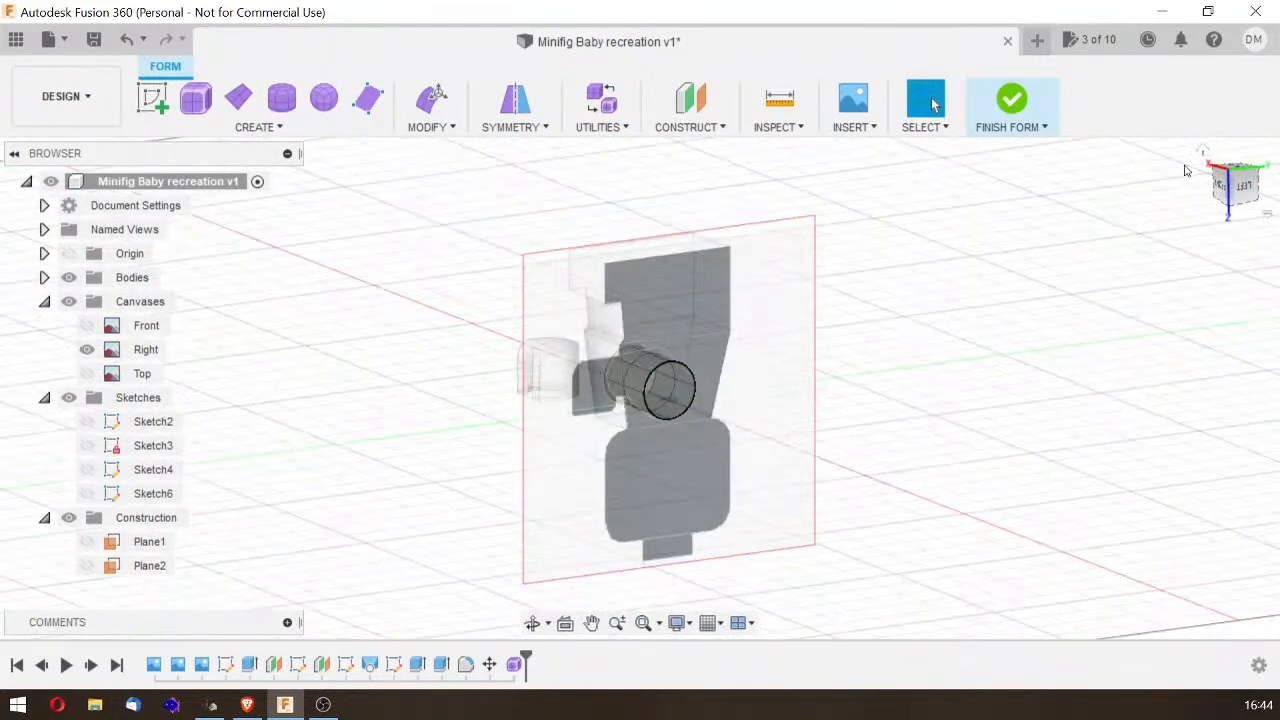
left_click(1236, 173)
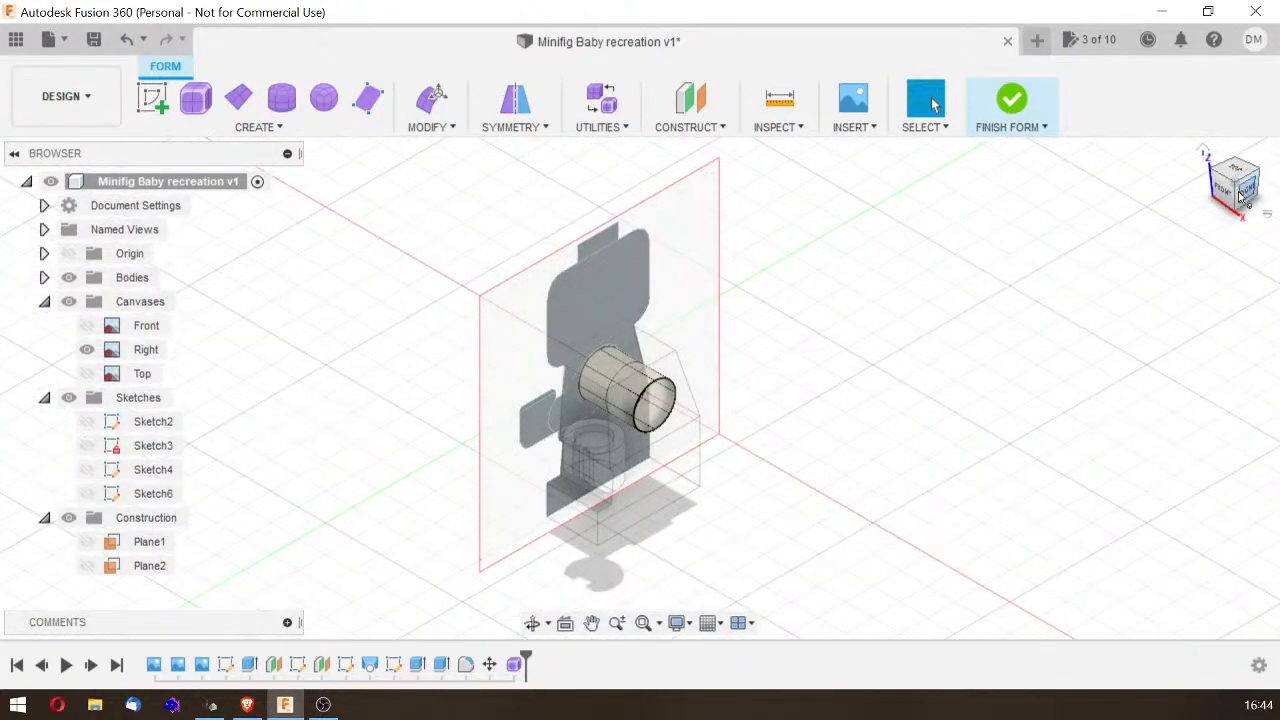
left_click_drag(1236, 188, 1252, 190)
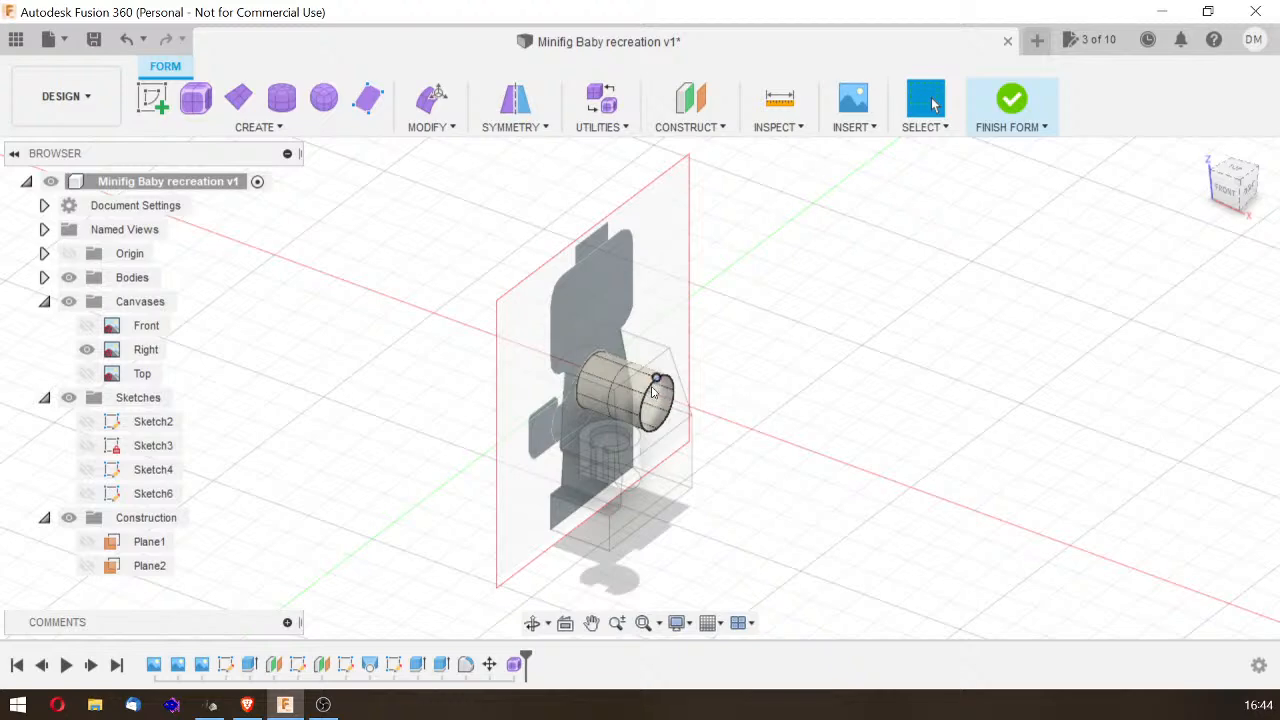
scroll(650, 393, "up", 3)
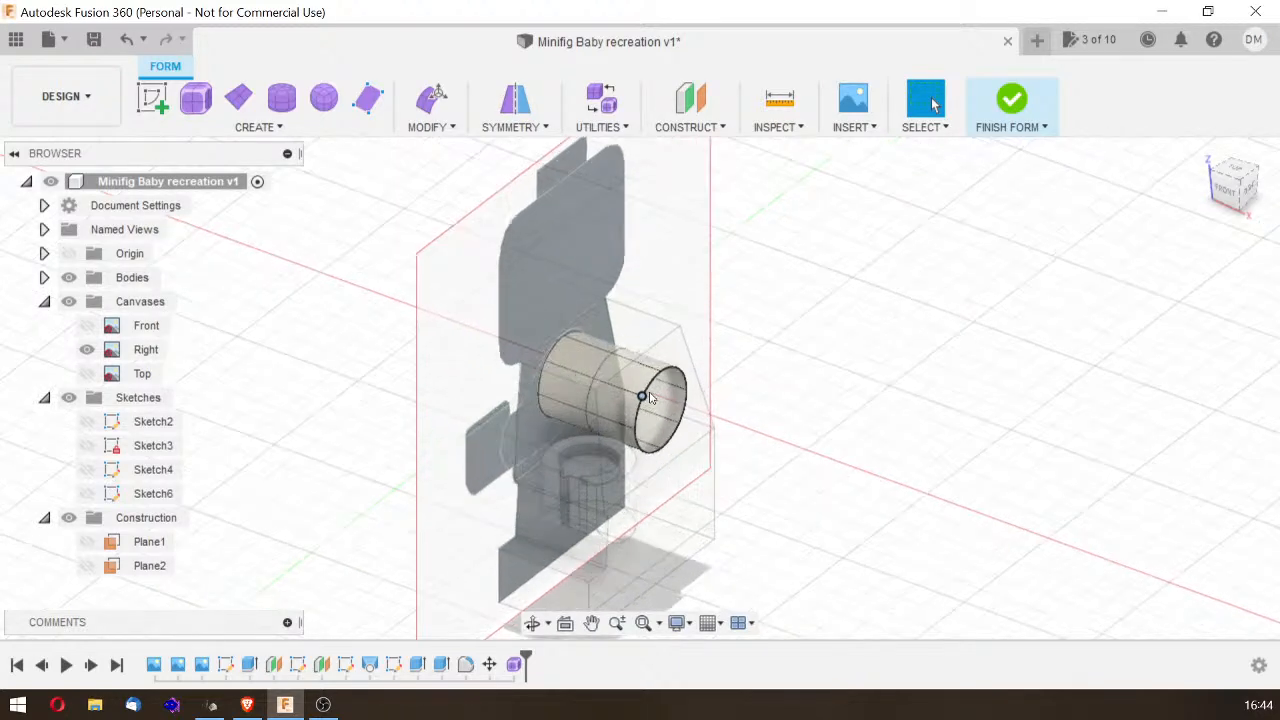
double_click(650, 386)
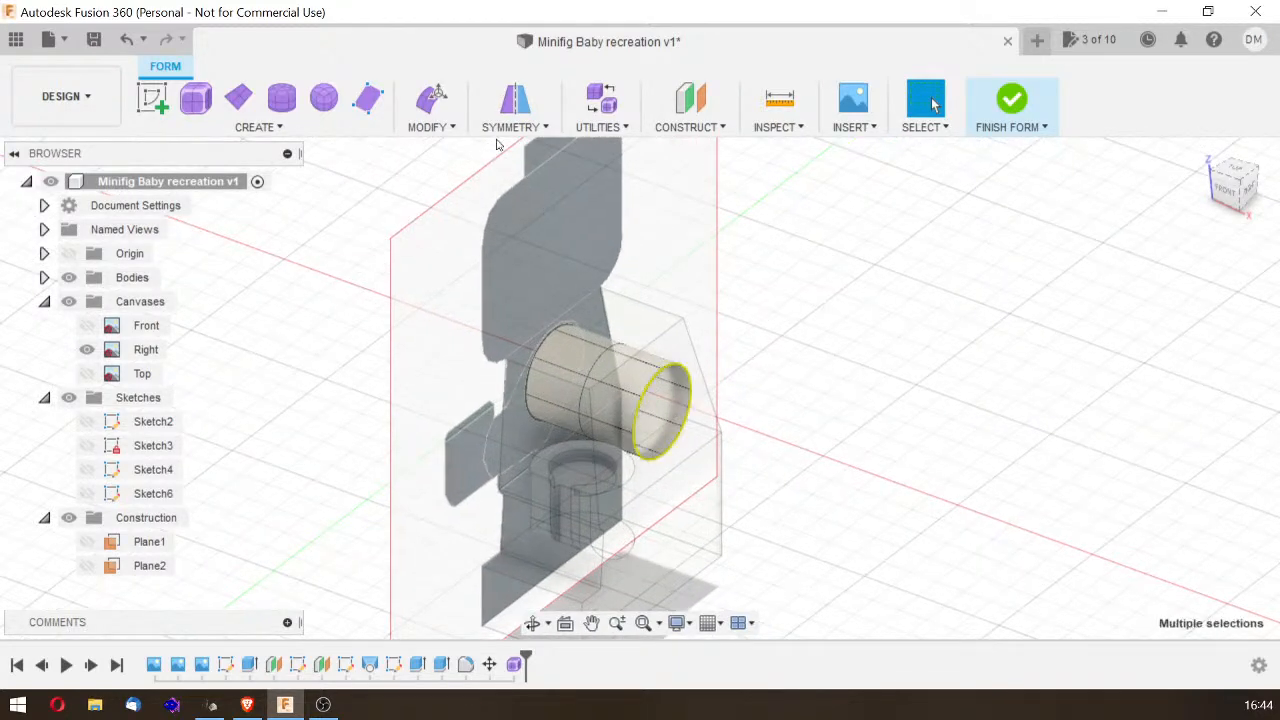
left_click(440, 100)
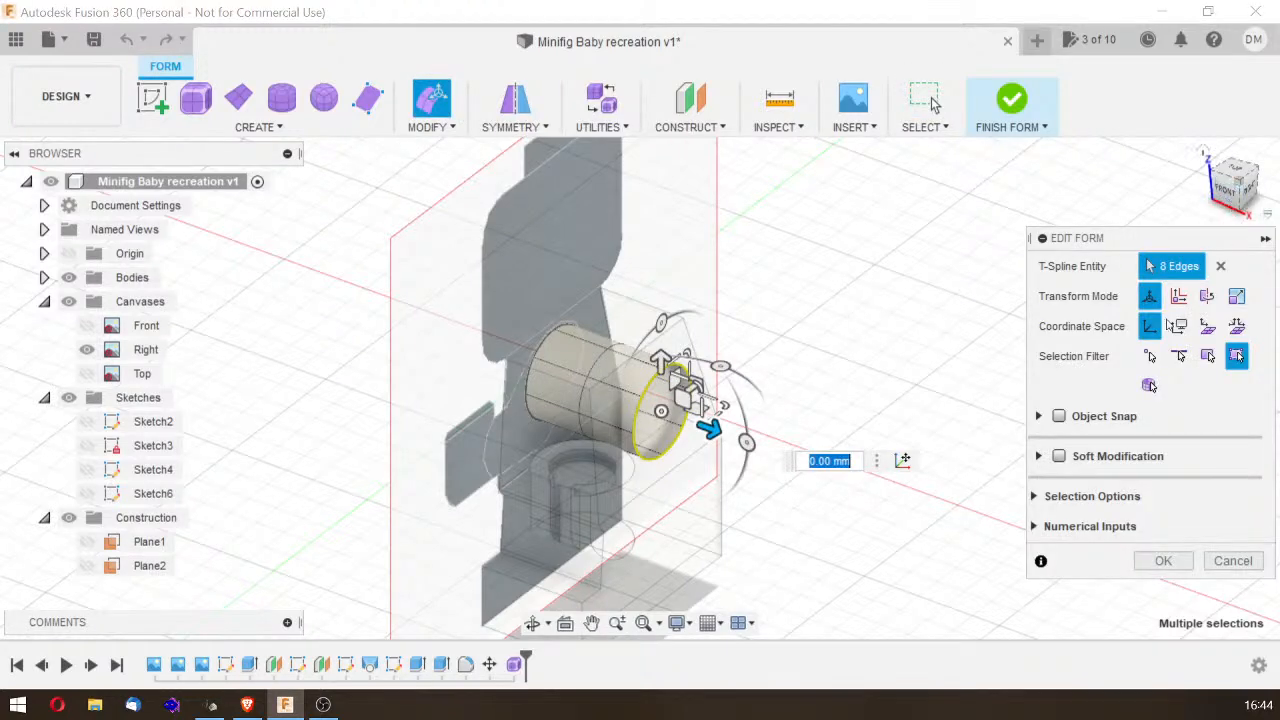
left_click(1241, 198)
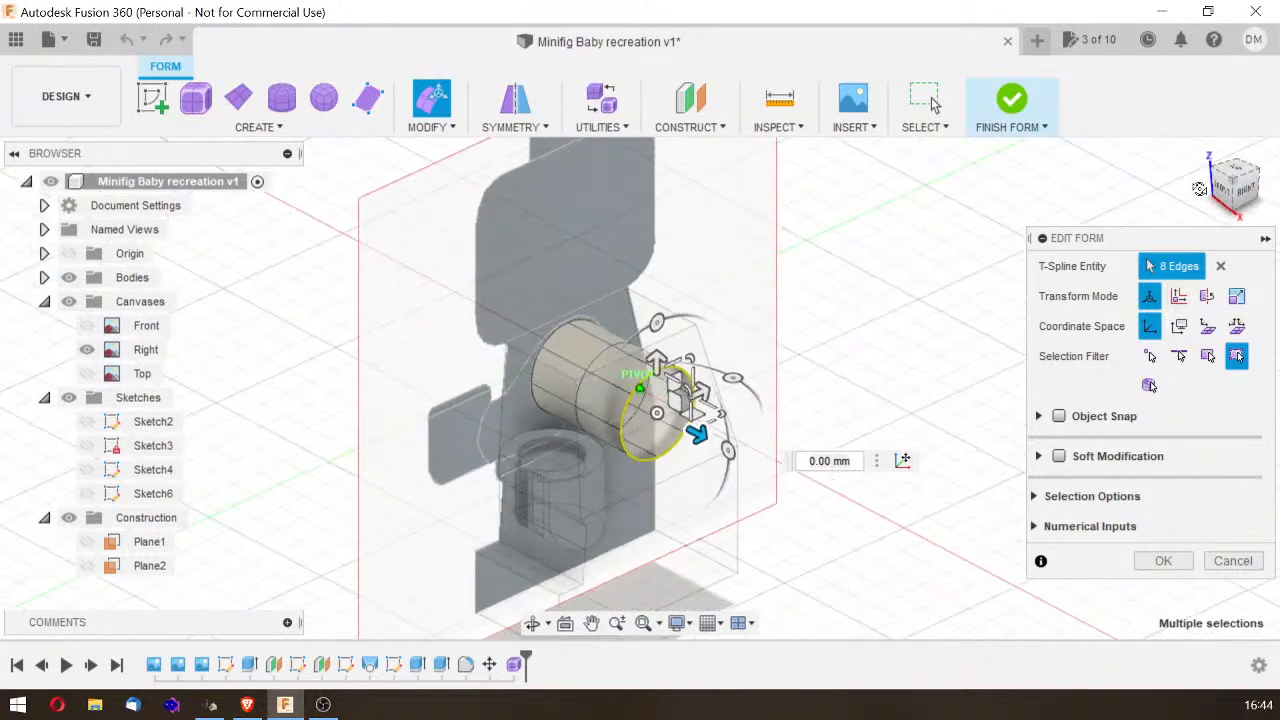
Step: Try scaling and rotating the outer edge loop of the cylinder
left_click_drag(688, 396, 715, 420)
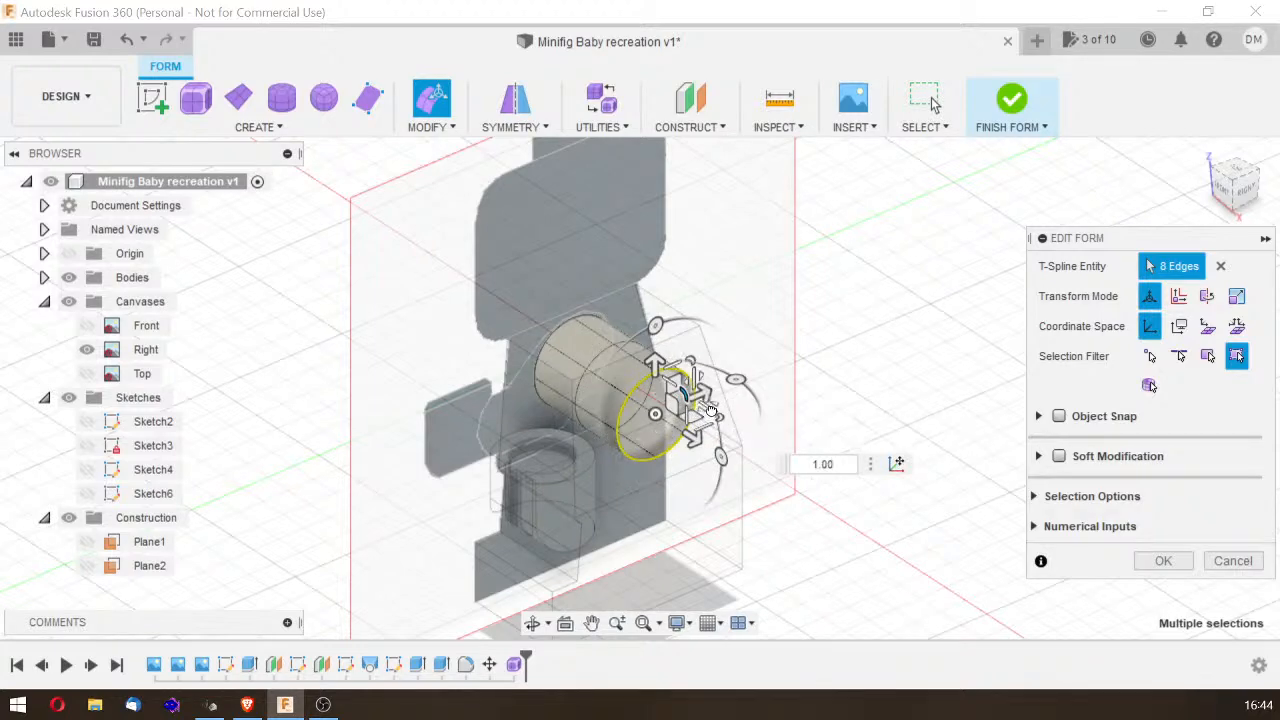
left_click_drag(709, 410, 703, 413)
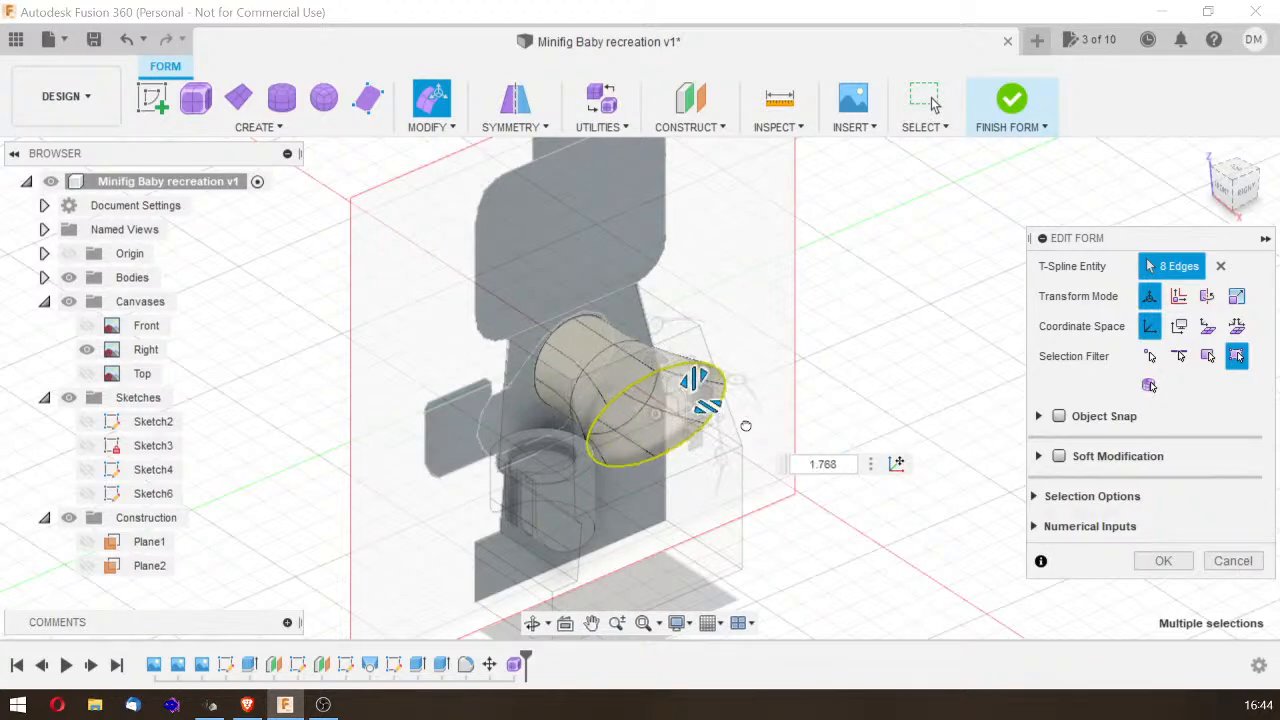
left_click_drag(722, 435, 718, 433)
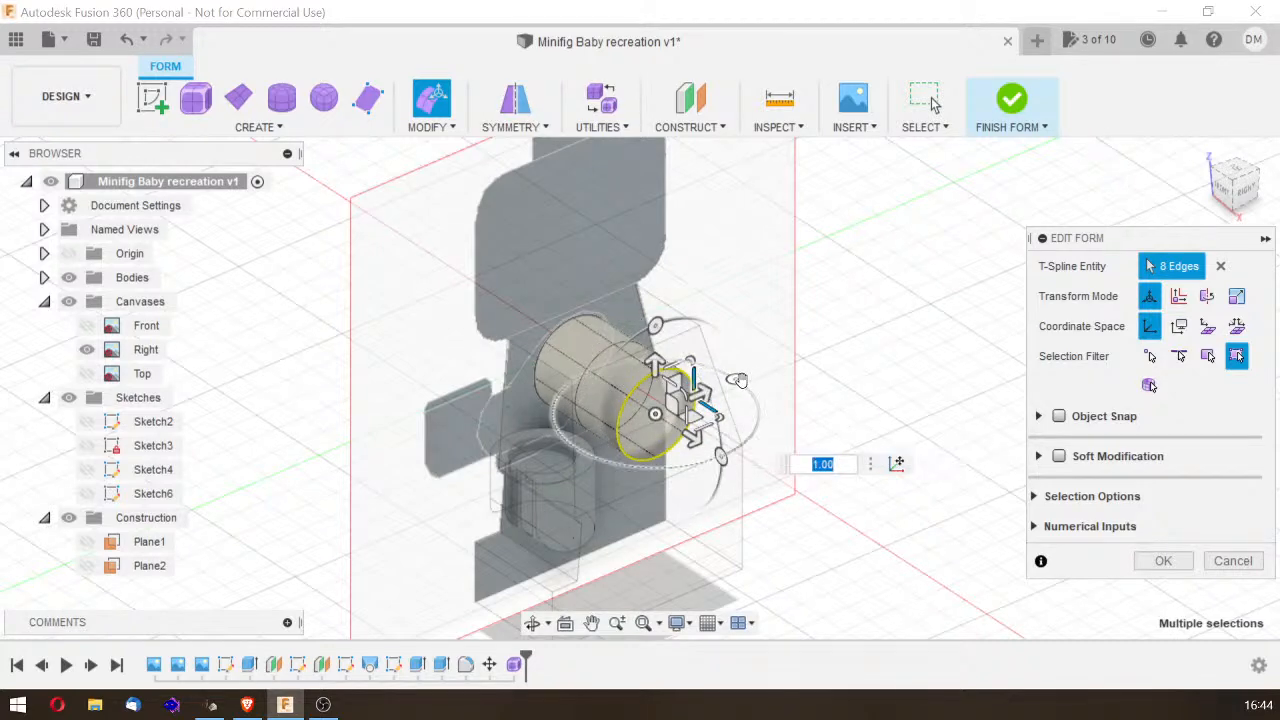
mouse_move(736, 380)
left_mouse_down()
mouse_move(726, 427)
mouse_move(762, 416)
mouse_move(766, 371)
mouse_move(727, 372)
left_mouse_up()
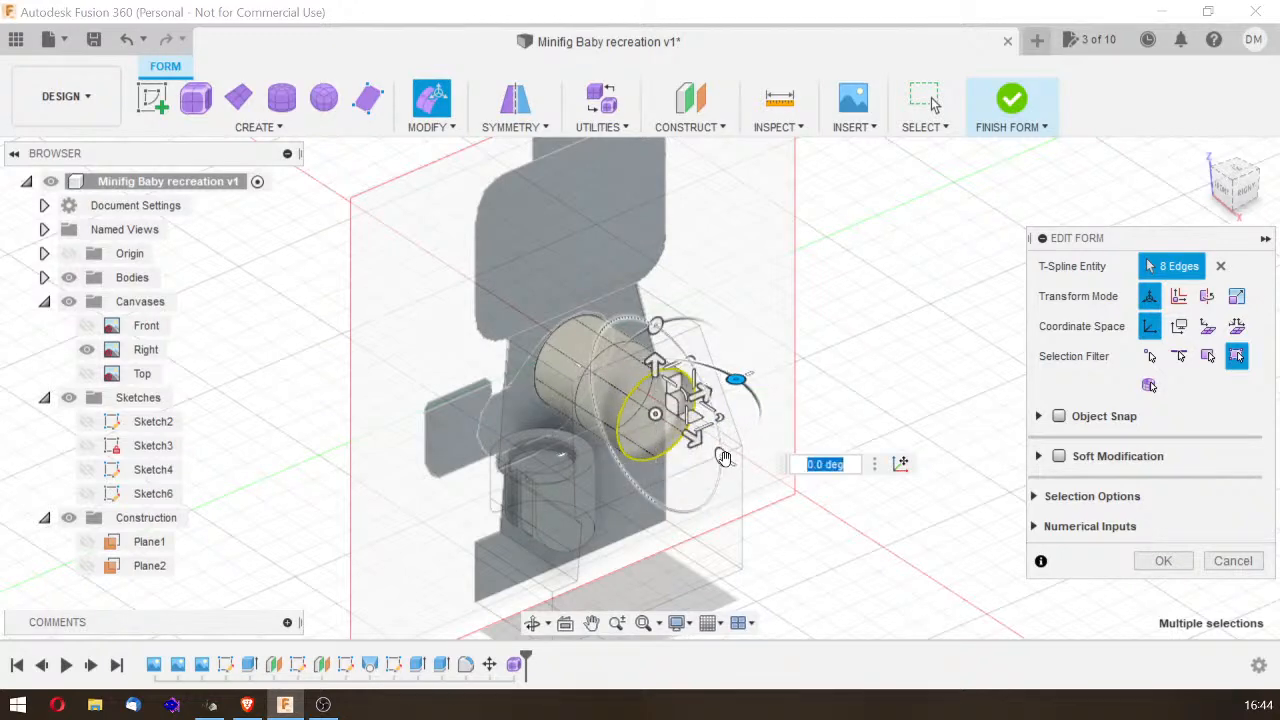
Step: Move the cylinder's outer edge loop and its middle edge loop each -5 mm along the cylinder axis
left_click_drag(722, 477, 675, 425)
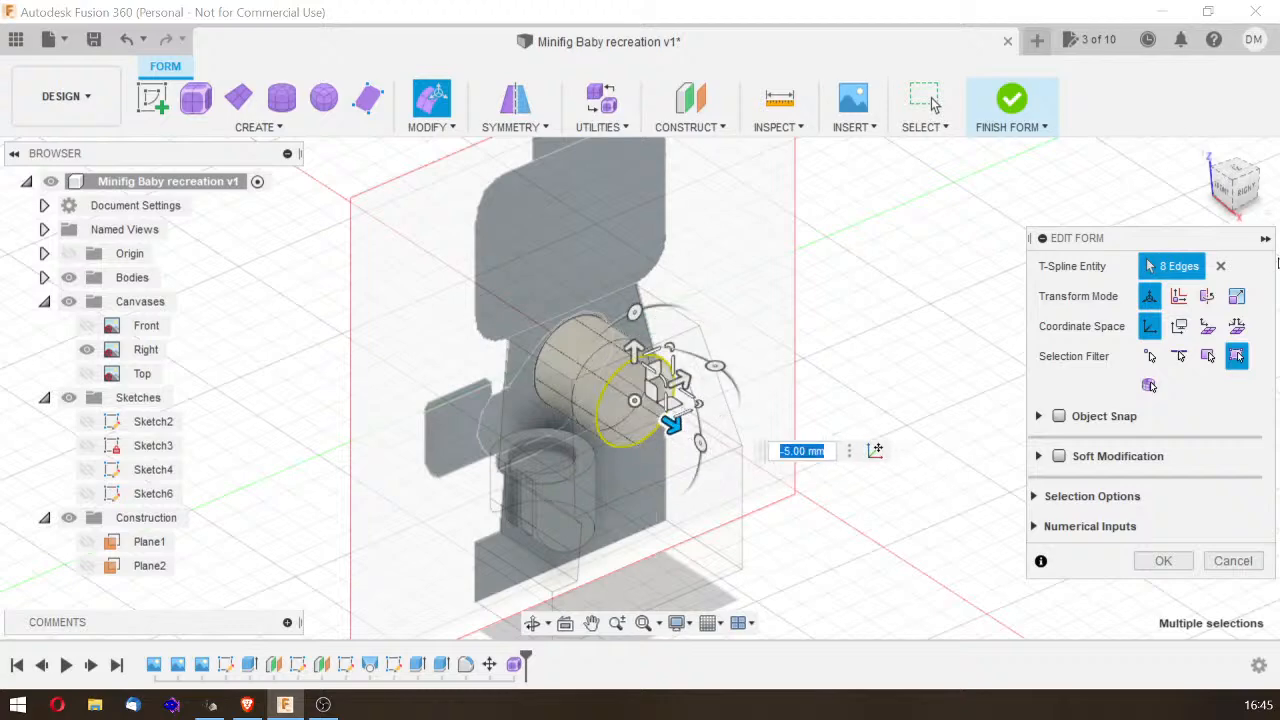
mouse_move(1234, 206)
left_mouse_down()
mouse_move(1246, 218)
mouse_move(1232, 200)
left_mouse_up()
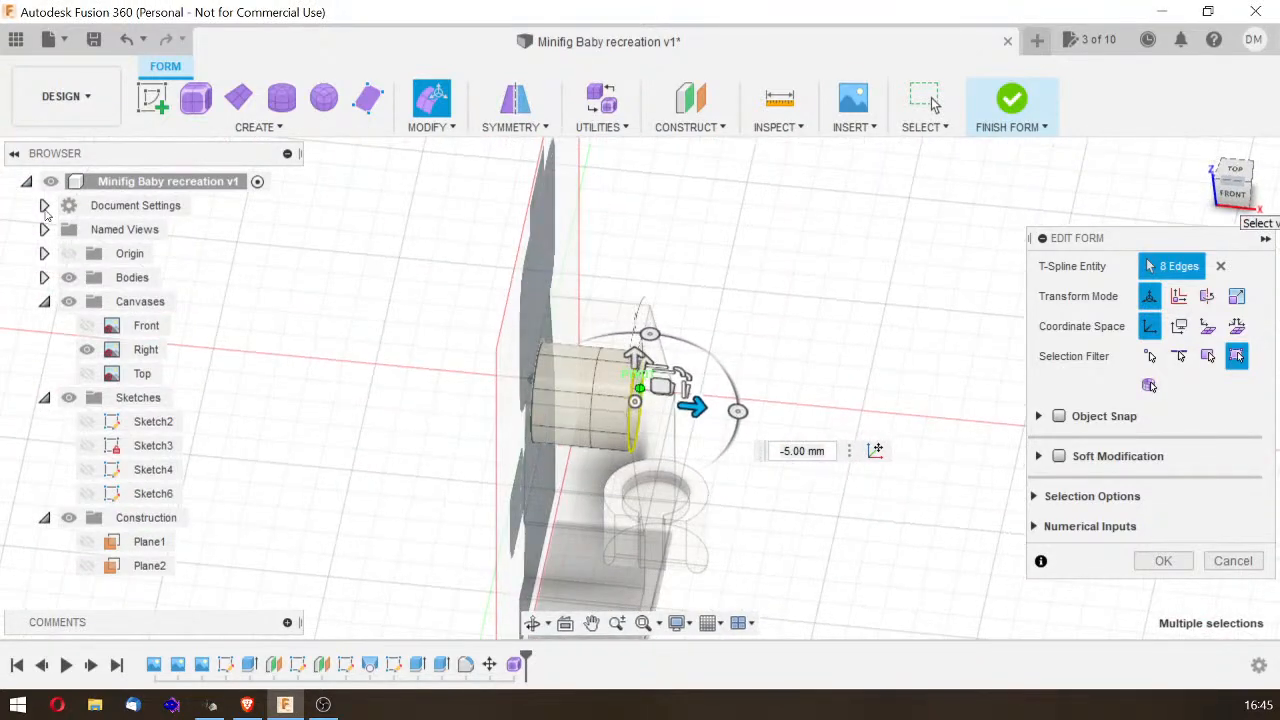
left_click(800, 223)
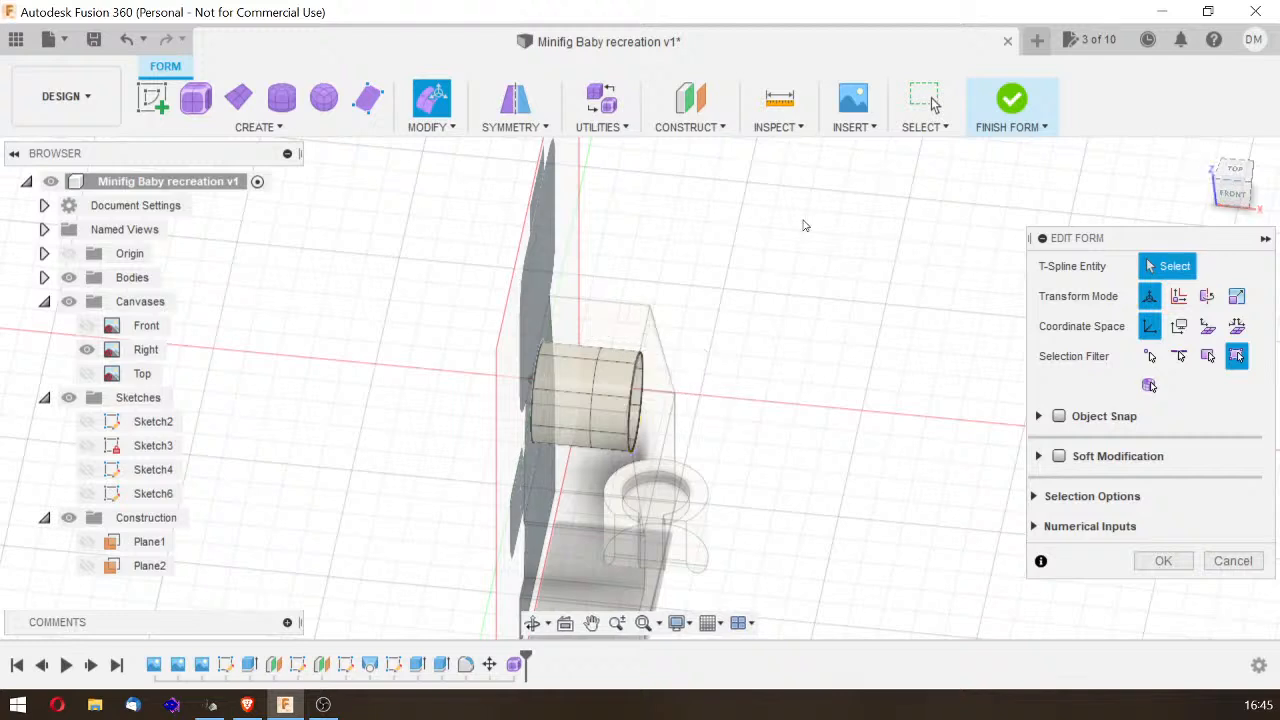
double_click(594, 390)
left_click_drag(655, 403, 627, 398)
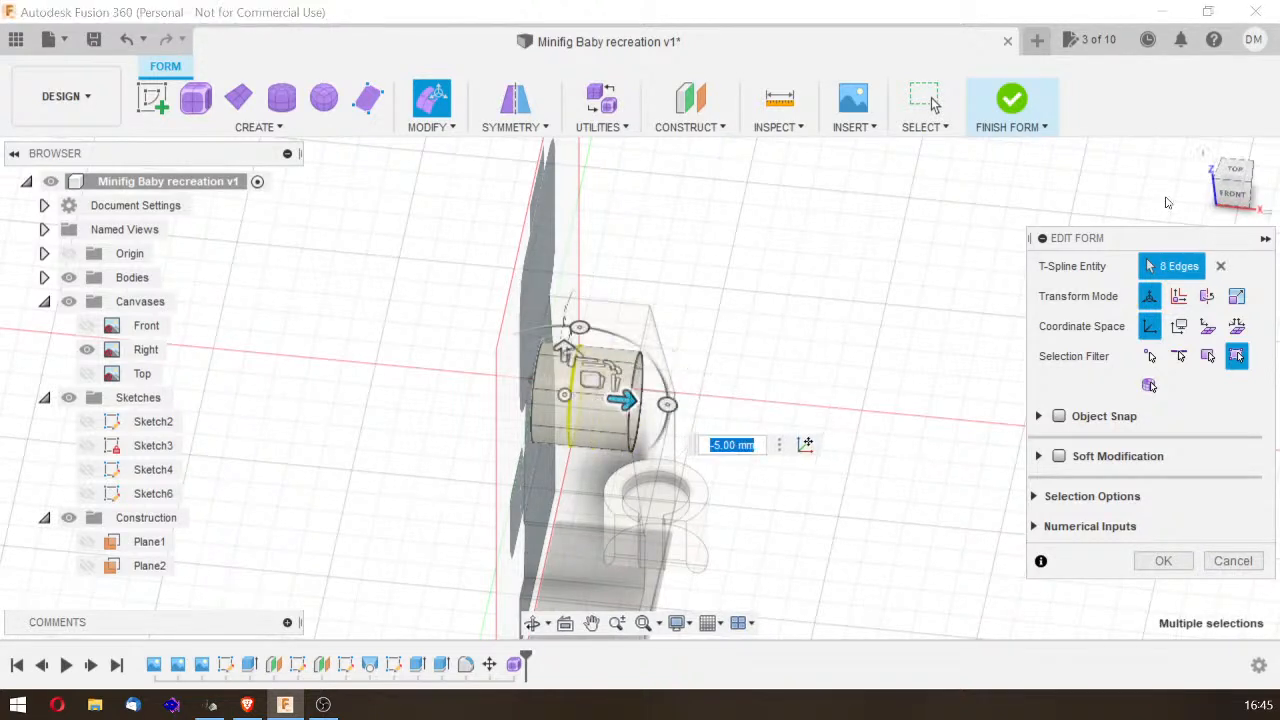
Step: Move the cylinder's outer edge loop 10 mm outward, past the side of the torso
left_click(1236, 178)
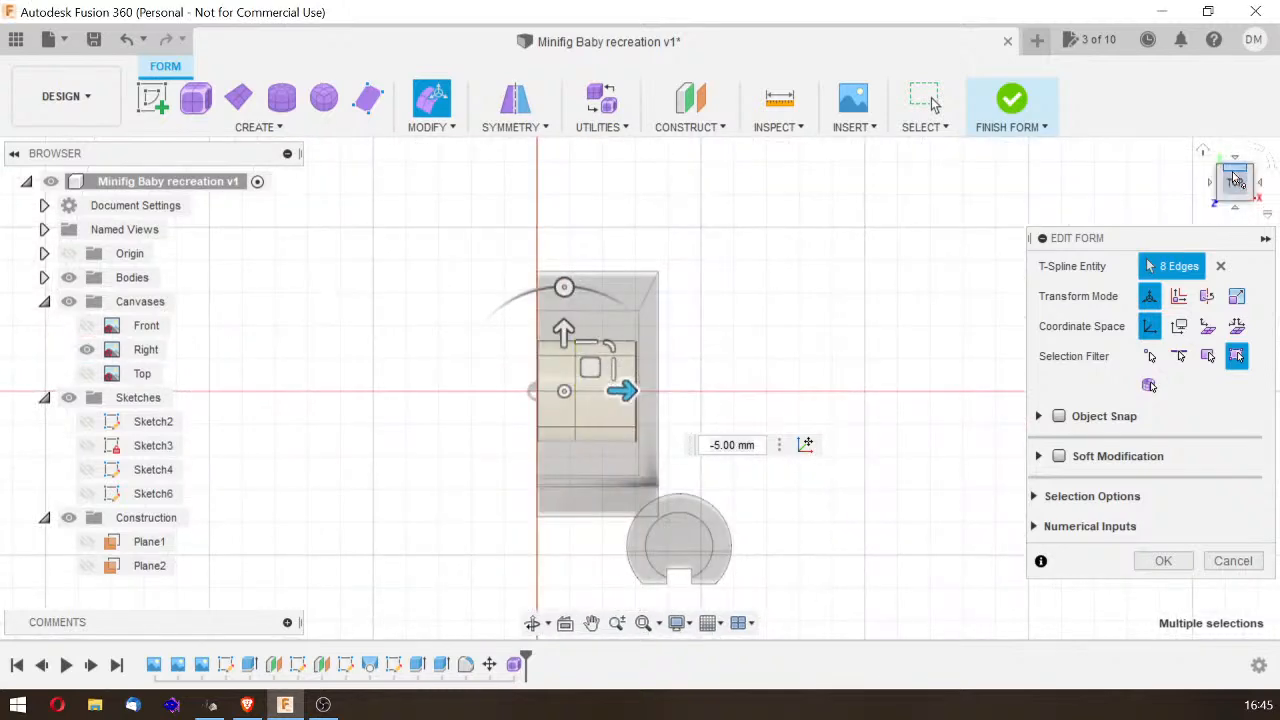
left_click_drag(630, 389, 758, 405)
left_click(699, 393)
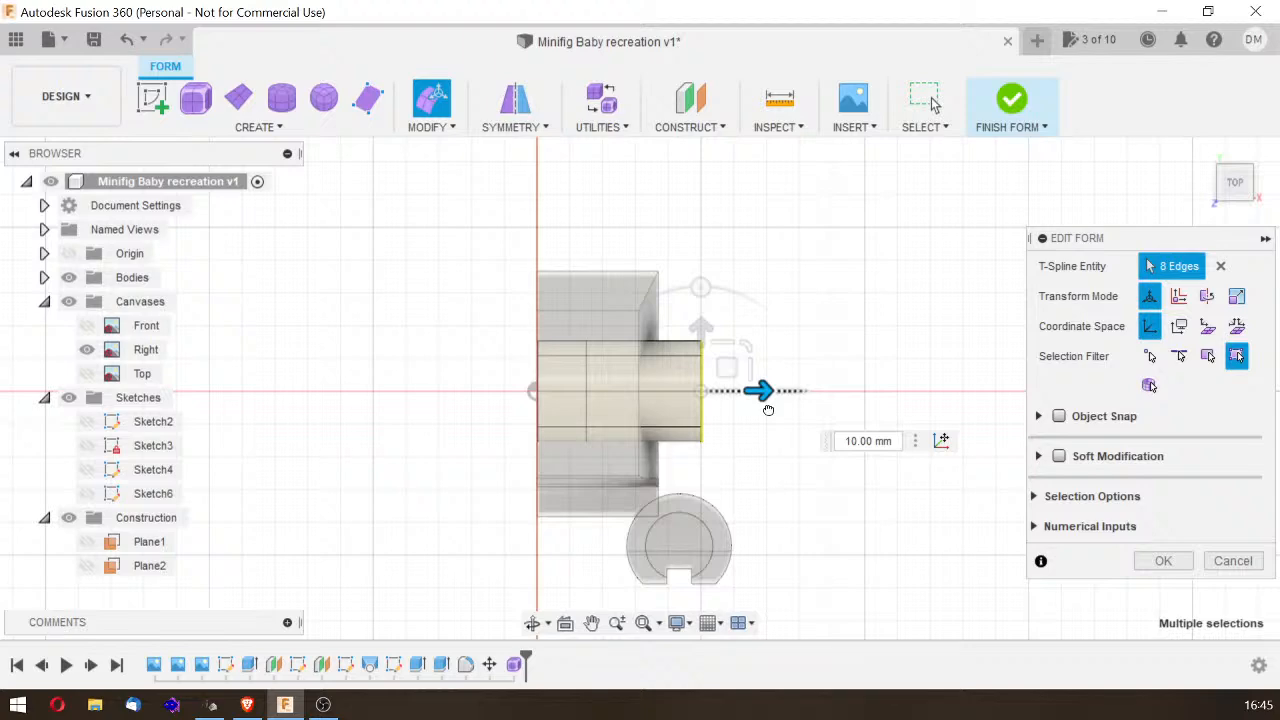
left_click_drag(768, 410, 767, 405)
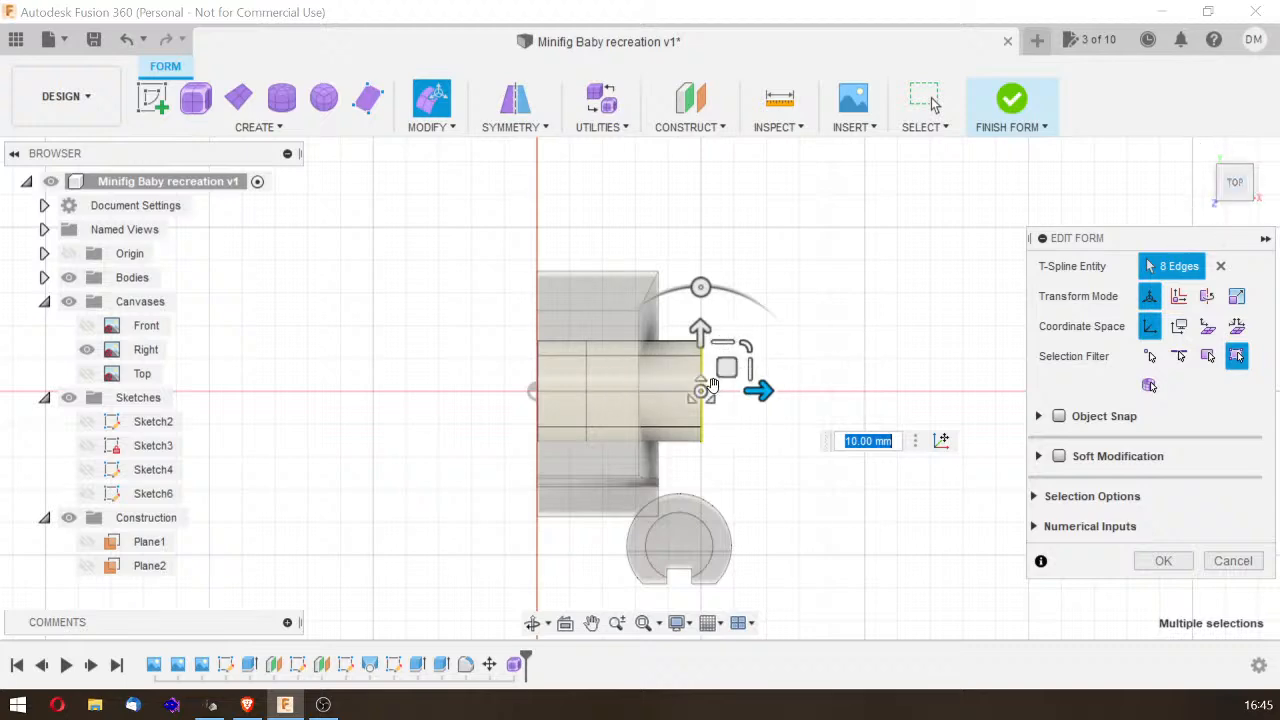
Step: Pull the outer edge loop back toward the torso by 5 mm along the cylinder axis
left_click(1236, 158)
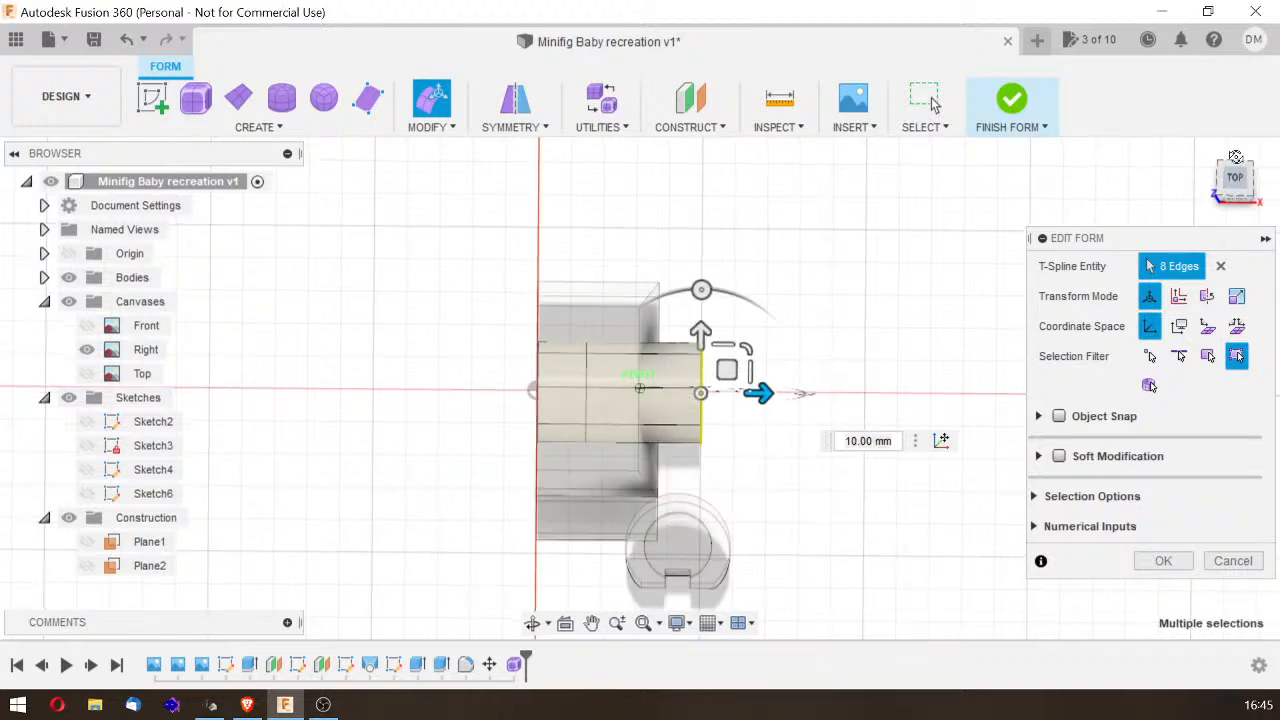
left_click_drag(1218, 158, 1225, 204)
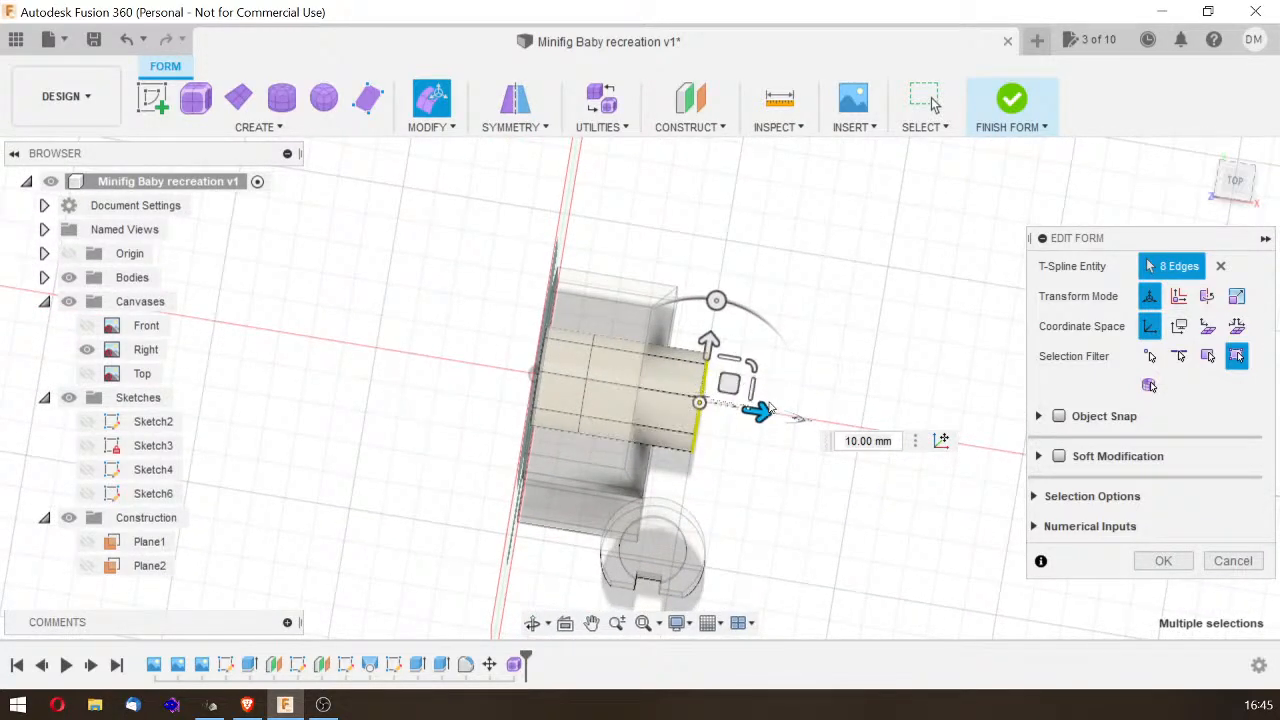
mouse_move(716, 300)
left_mouse_down()
mouse_move(742, 313)
mouse_move(745, 335)
mouse_move(717, 297)
mouse_move(749, 309)
mouse_move(719, 287)
left_mouse_up()
left_click_drag(757, 411, 703, 401)
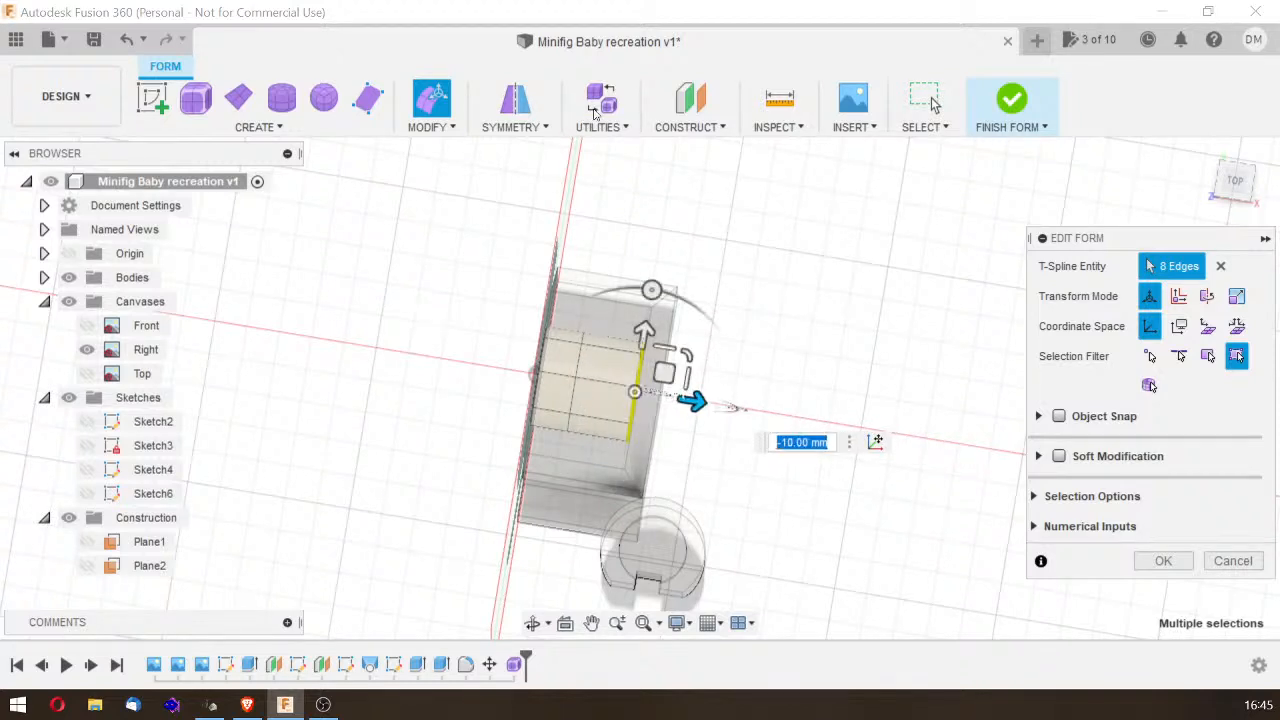
left_click_drag(688, 402, 714, 409)
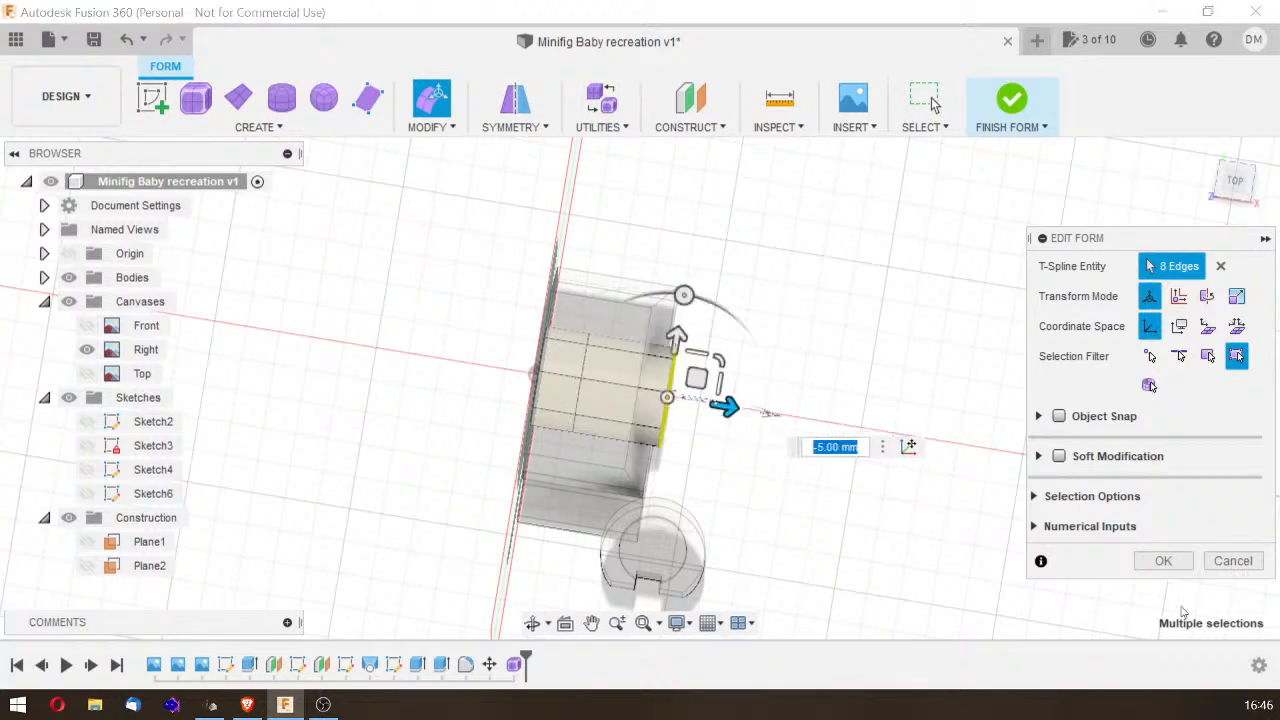
Step: Accept the edge loop edit and examine the form cylinder from an angled view
left_click(1168, 561)
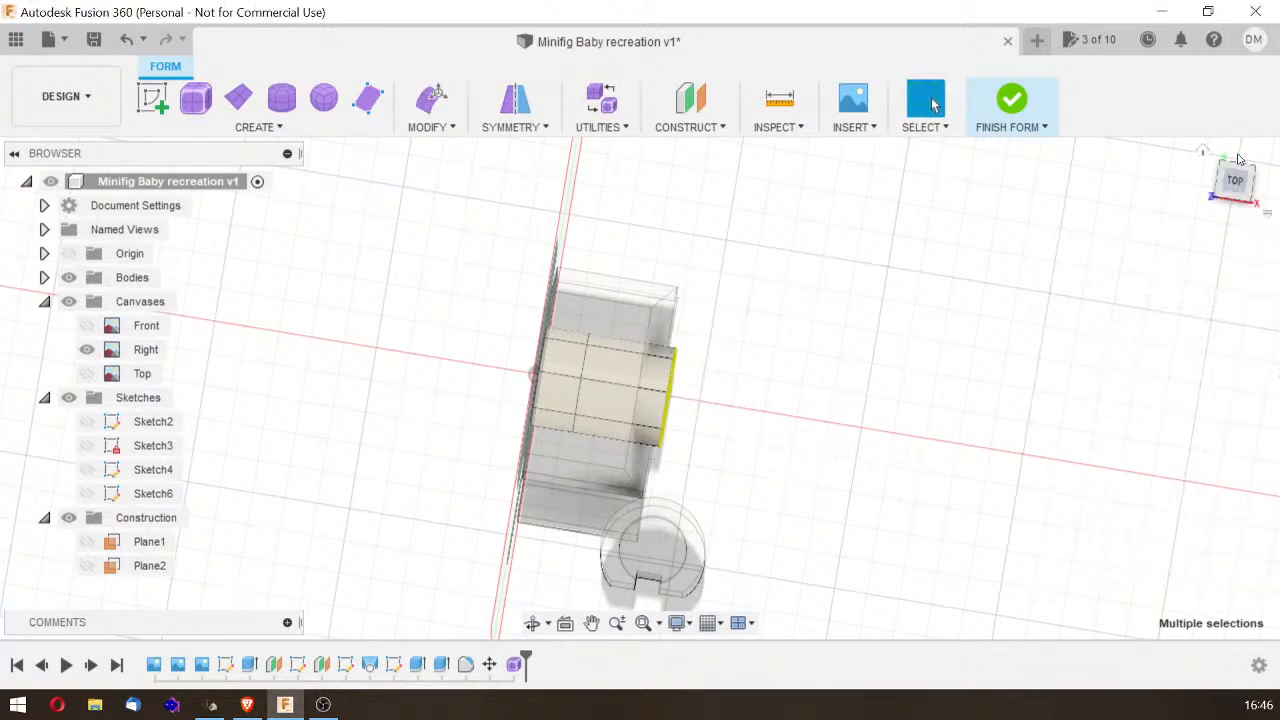
left_click(1204, 150)
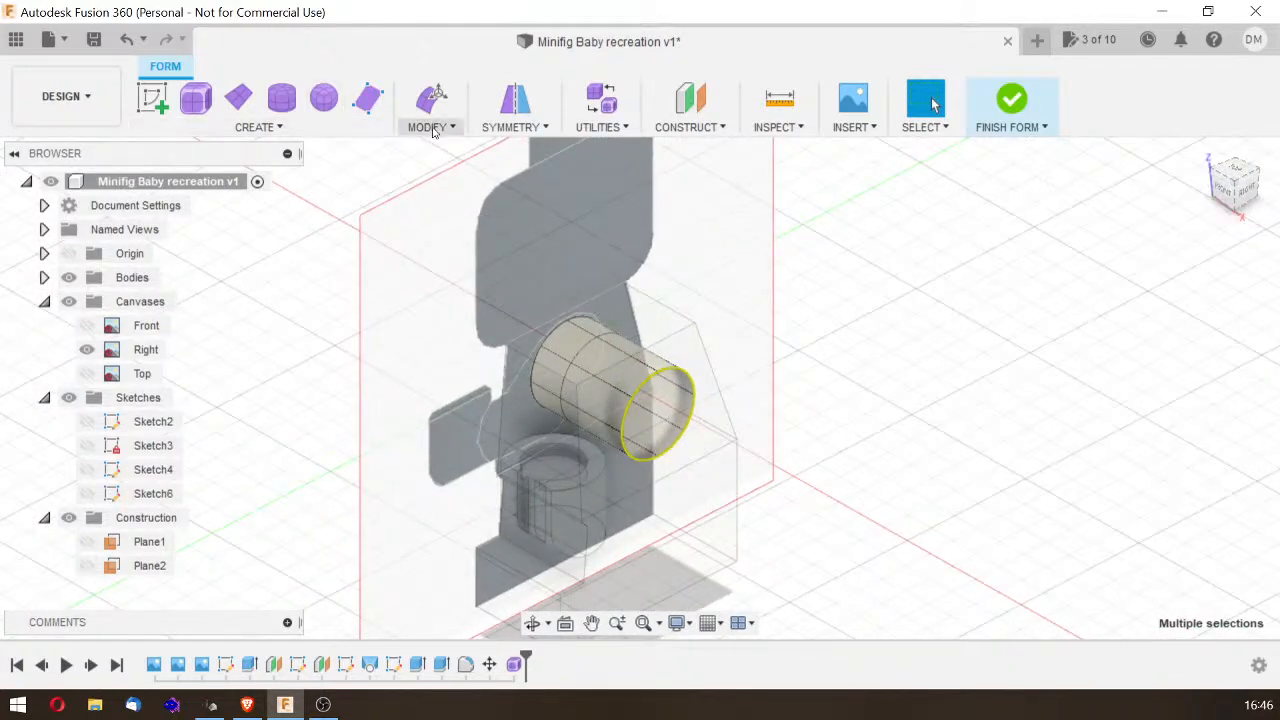
left_click(362, 128)
left_click(430, 127)
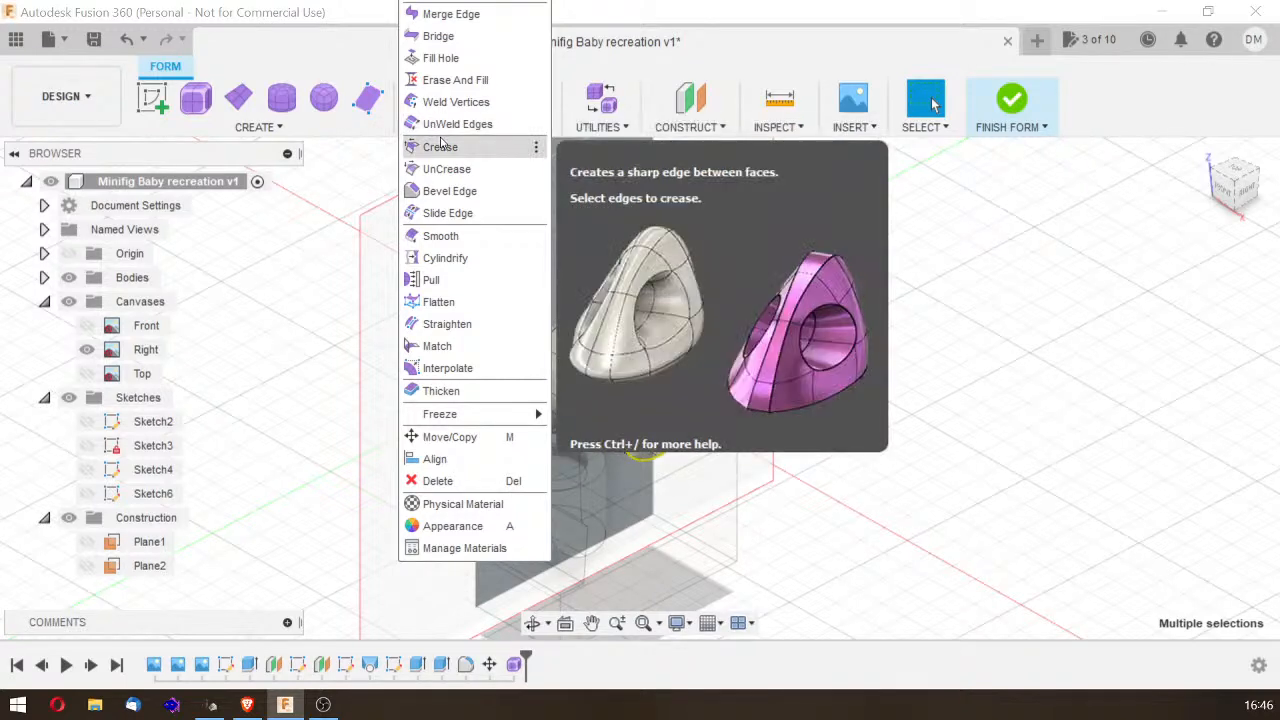
left_click(687, 127)
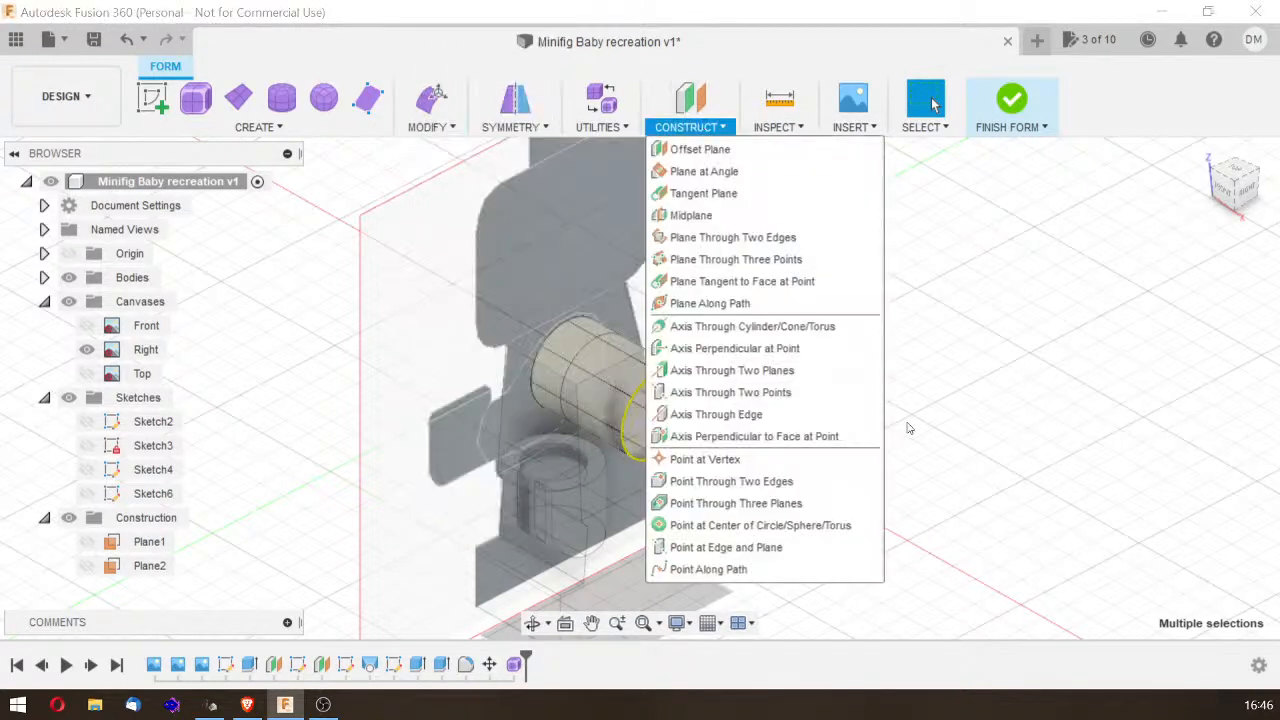
left_click(969, 395)
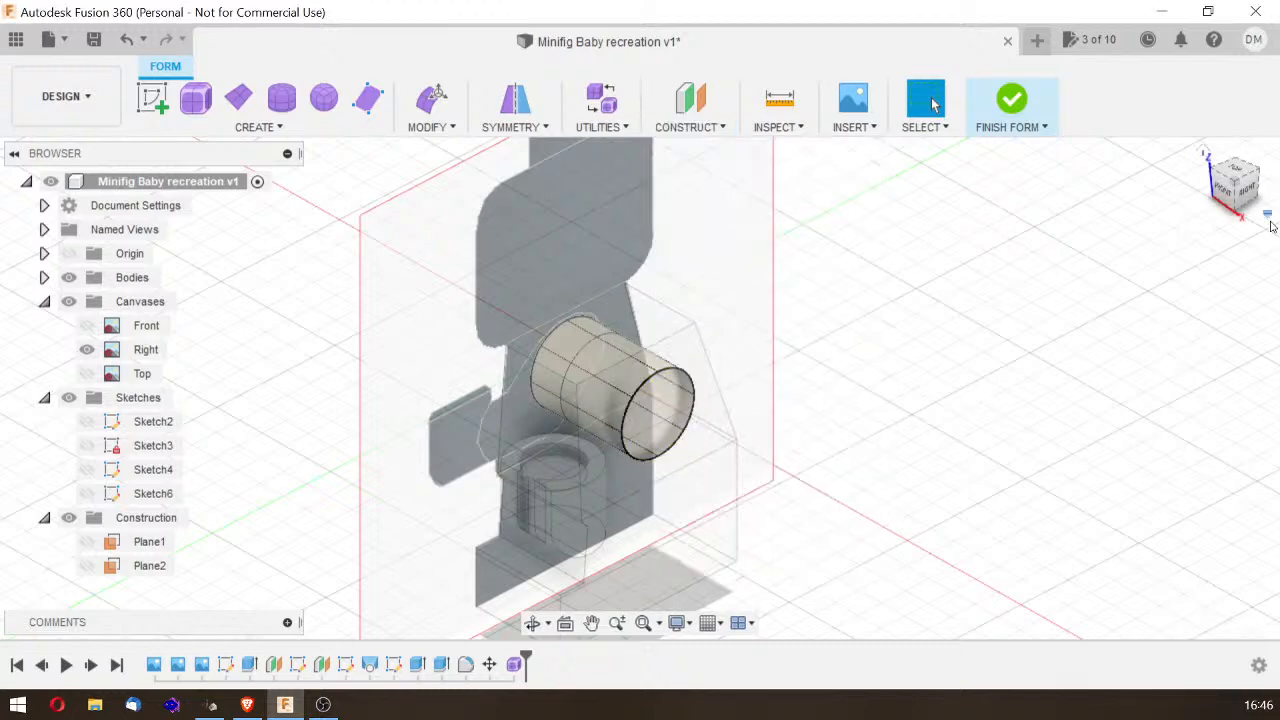
mouse_move(1224, 188)
left_mouse_down()
mouse_move(1258, 236)
mouse_move(1224, 205)
left_mouse_up()
left_click(645, 393)
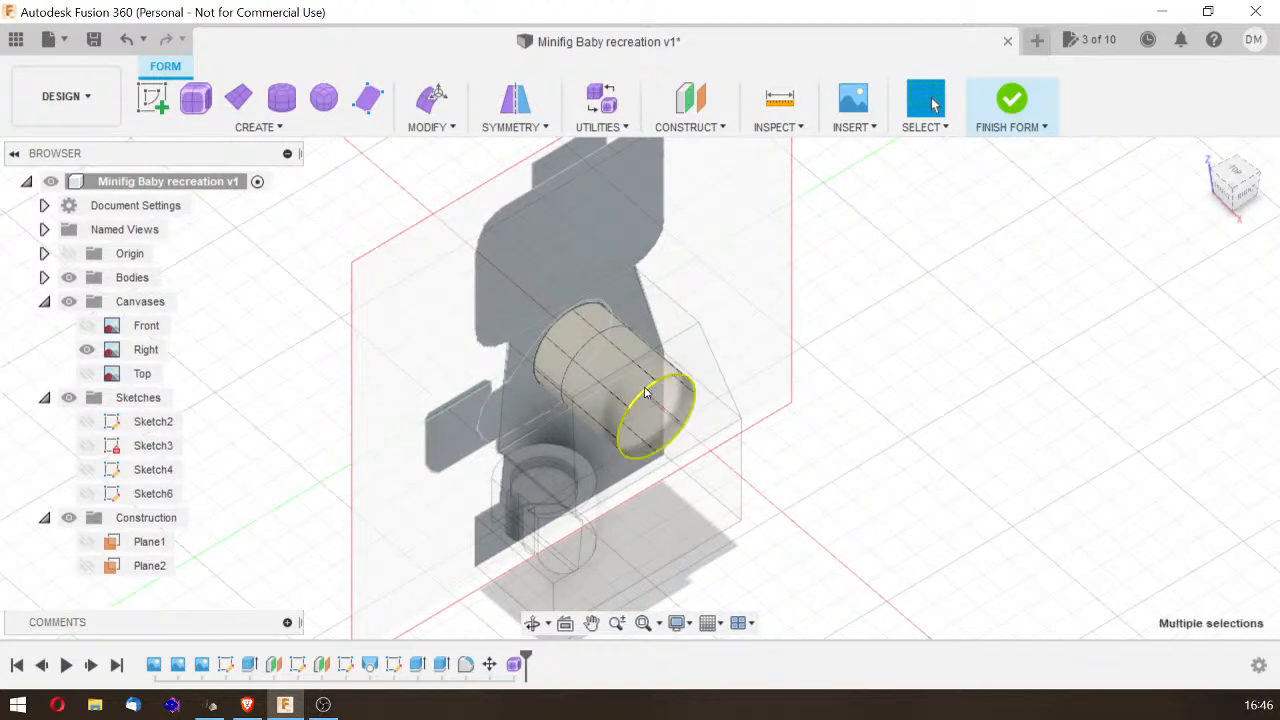
Step: Finish the form and delete it together with its cylinder body
left_click(514, 664)
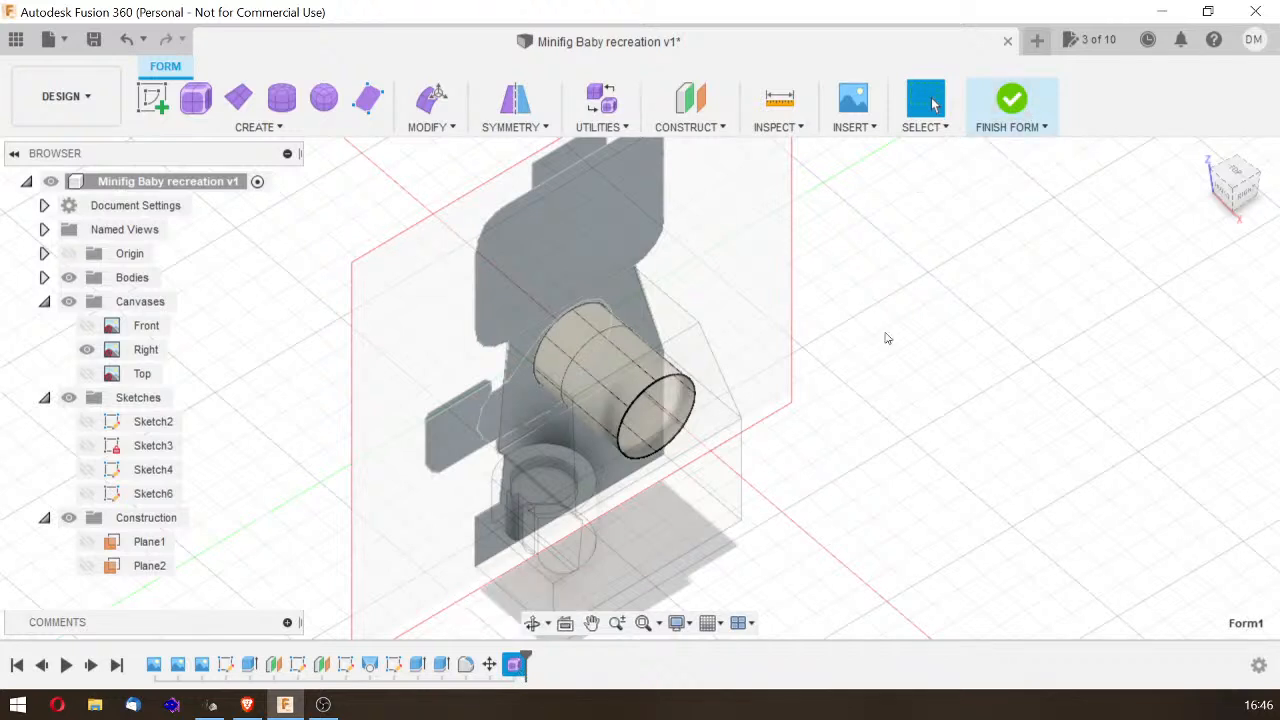
left_click(1011, 98)
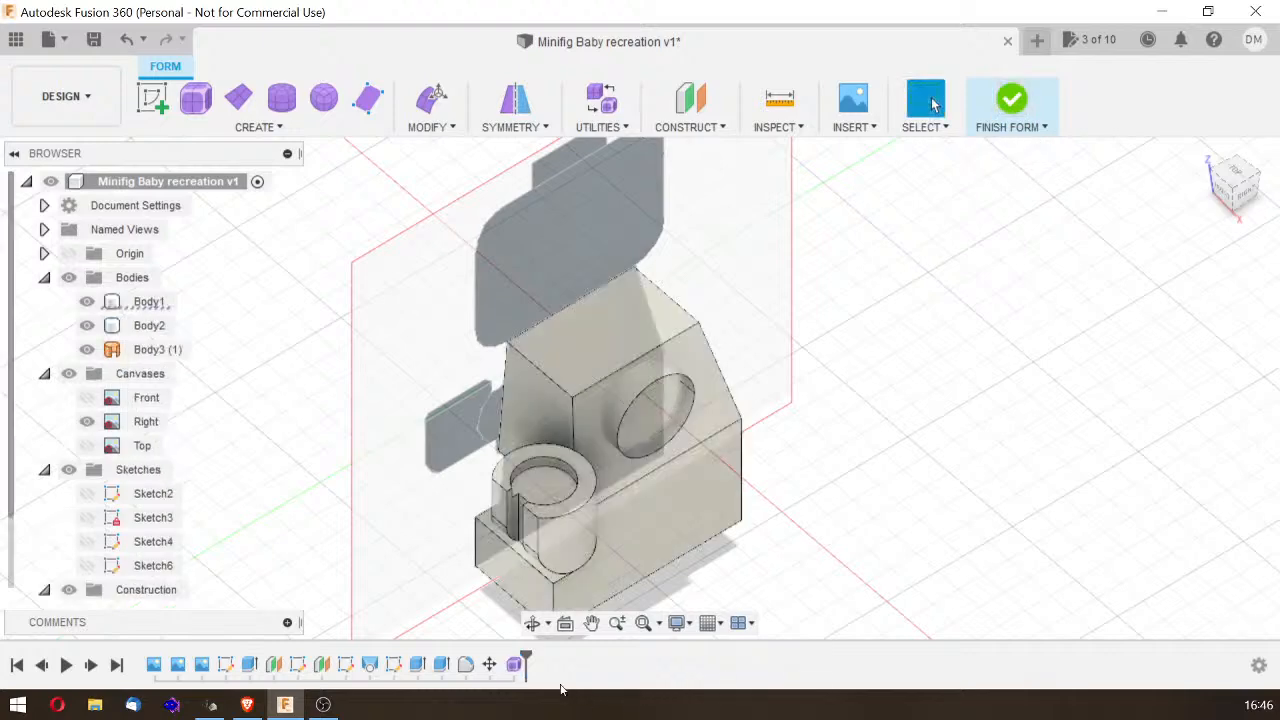
right_click(515, 665)
left_click(598, 531)
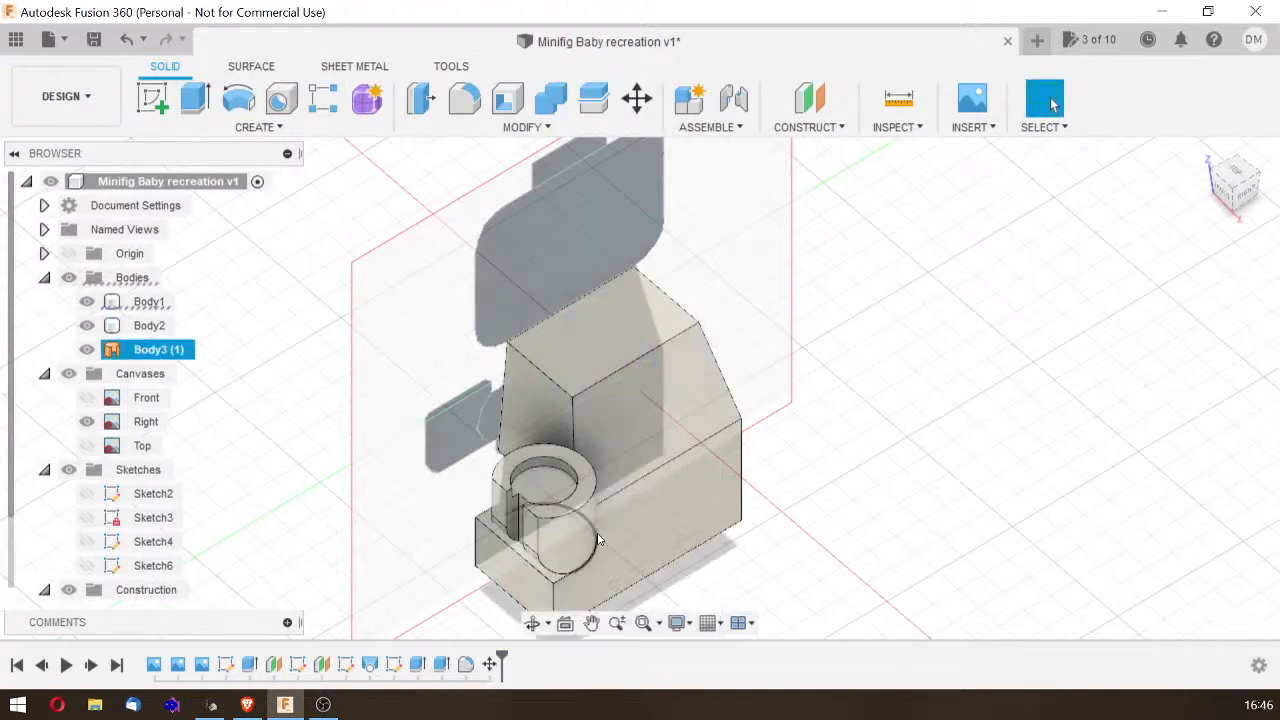
Step: Start a new form and draw a cylinder base about 14.2 mm in diameter over the shoulder of the arm outline on the Right canvas
left_click(366, 97)
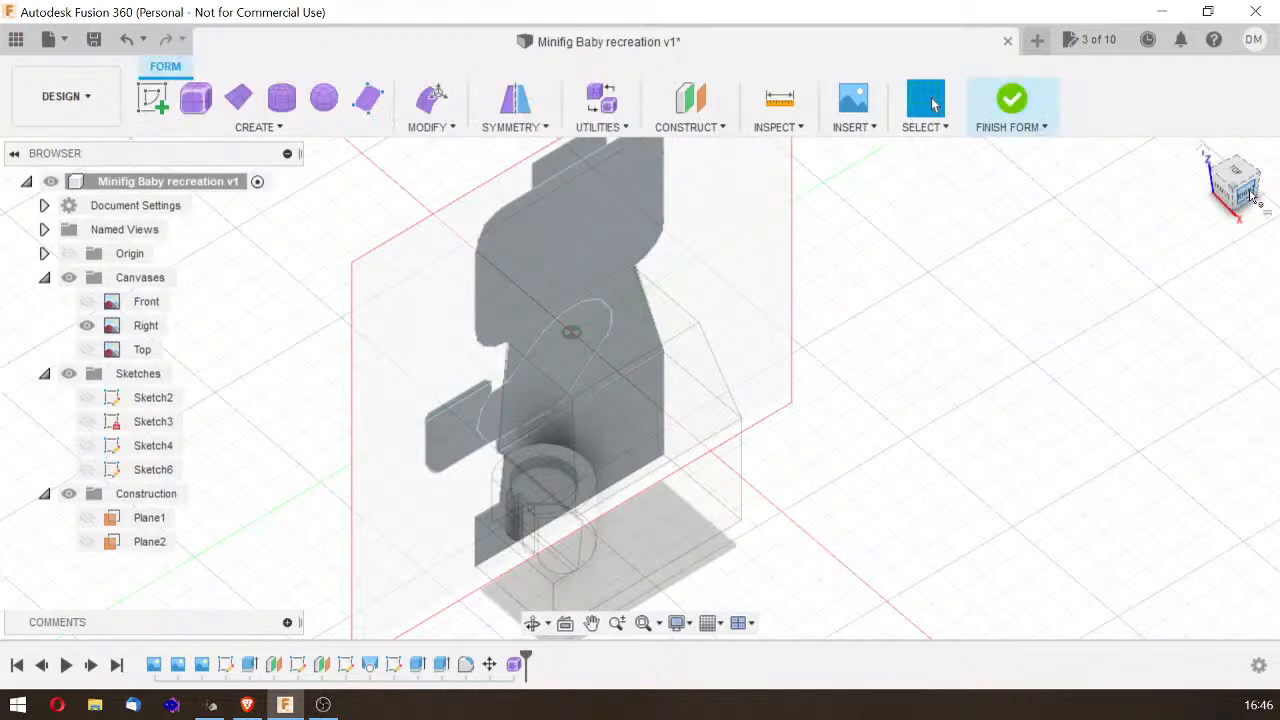
mouse_move(1250, 195)
left_mouse_down()
mouse_move(1274, 188)
mouse_move(1240, 192)
left_mouse_up()
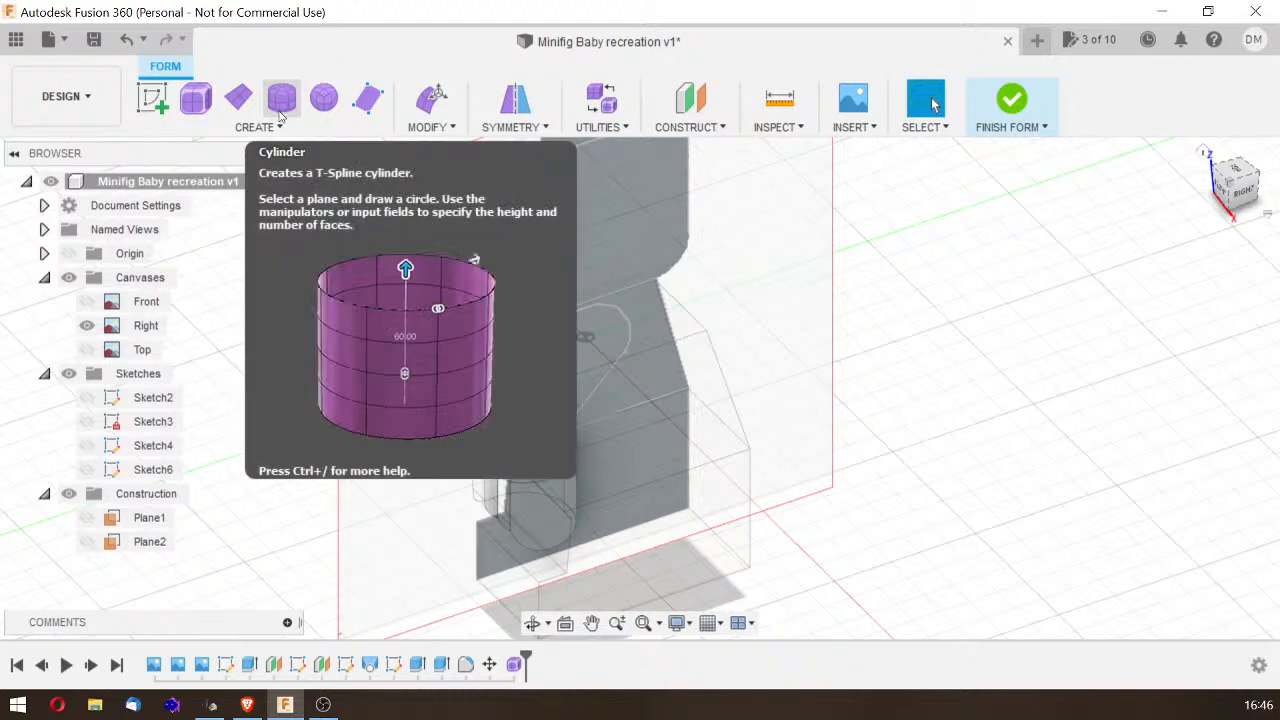
left_click(281, 110)
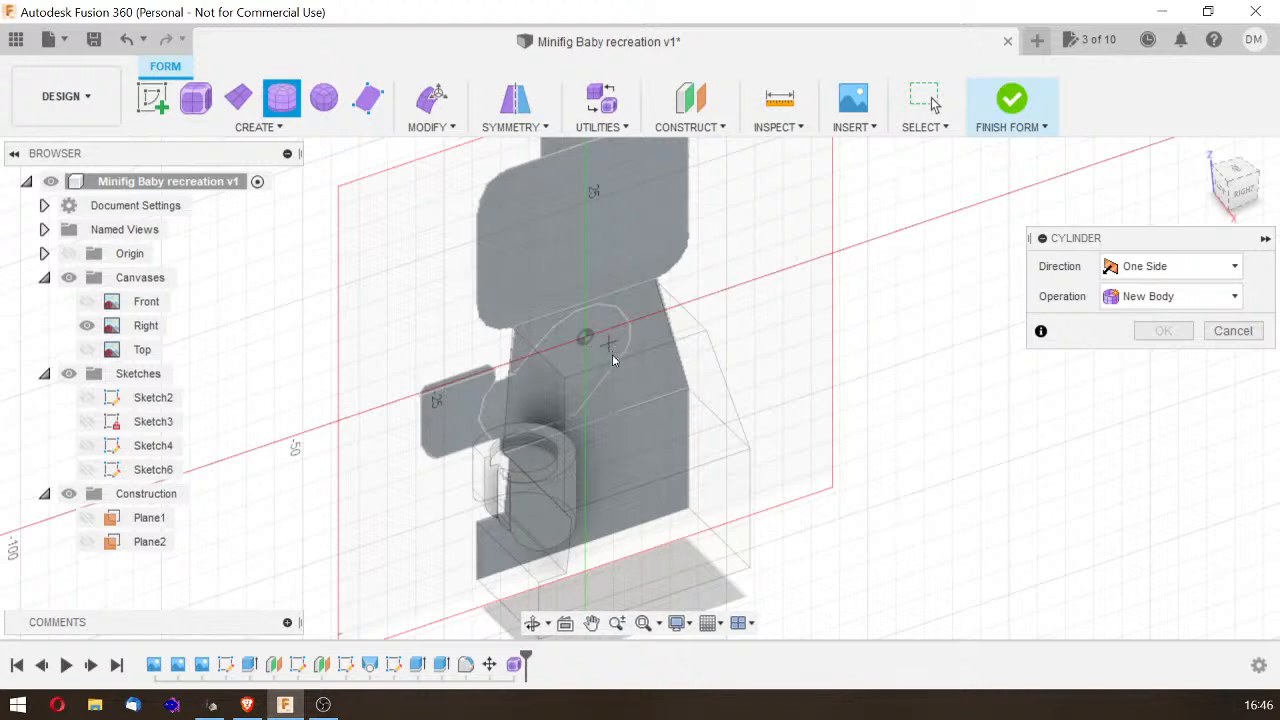
left_click(1243, 200)
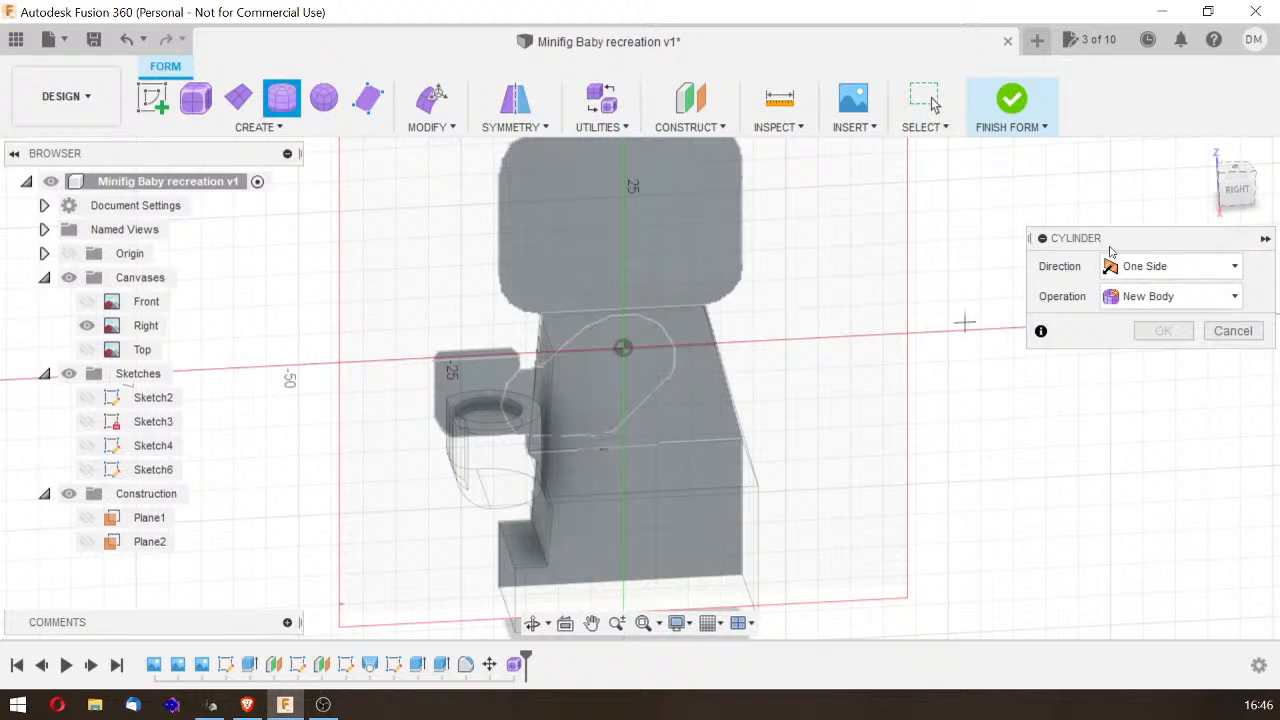
left_click(1229, 172)
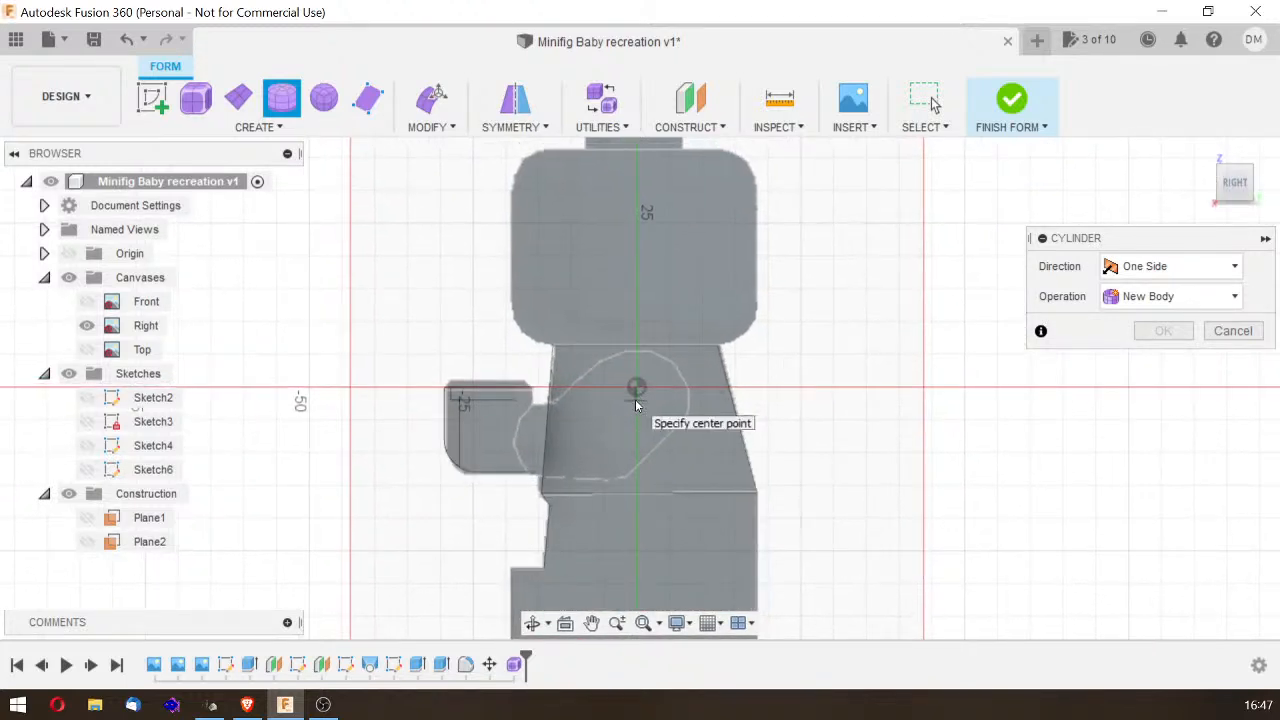
left_click(637, 388)
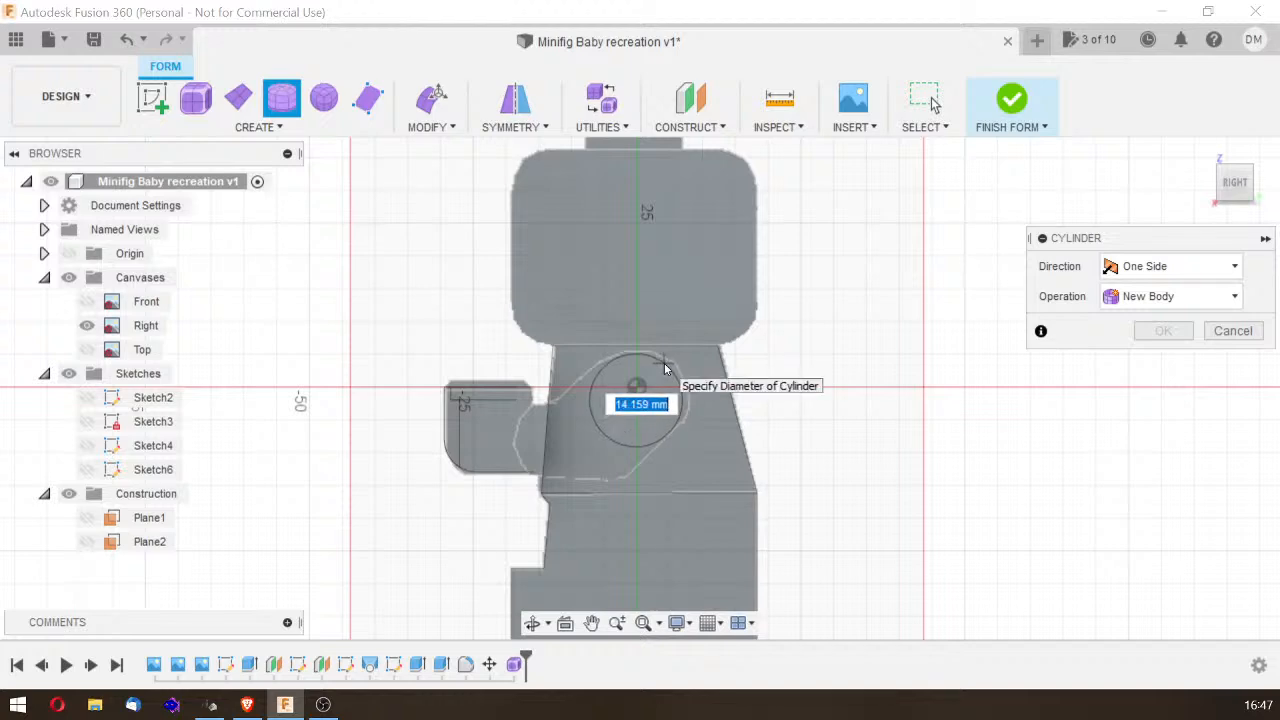
left_click(664, 368)
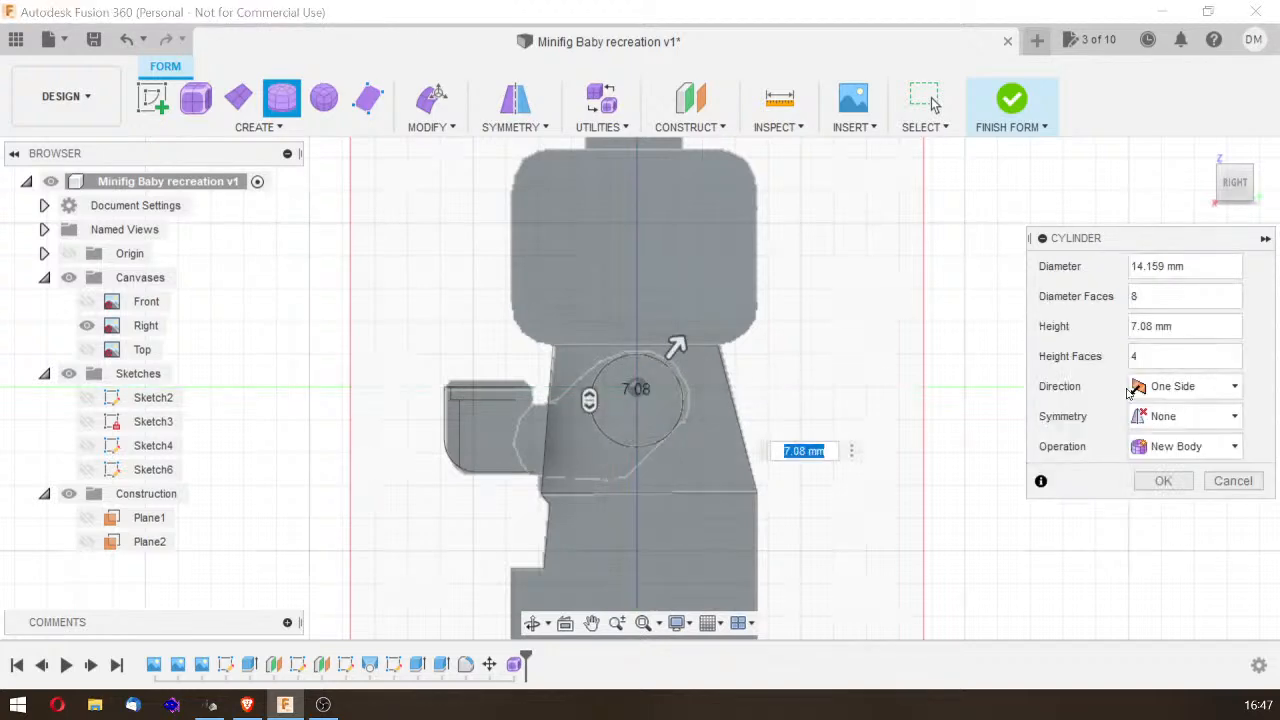
Step: Extend the cylinder to a height of 35 mm, well past the side of the torso, and create it as a new body
left_click(1234, 188)
mouse_move(1234, 188)
left_mouse_down()
mouse_move(1268, 208)
mouse_move(1234, 190)
left_mouse_up()
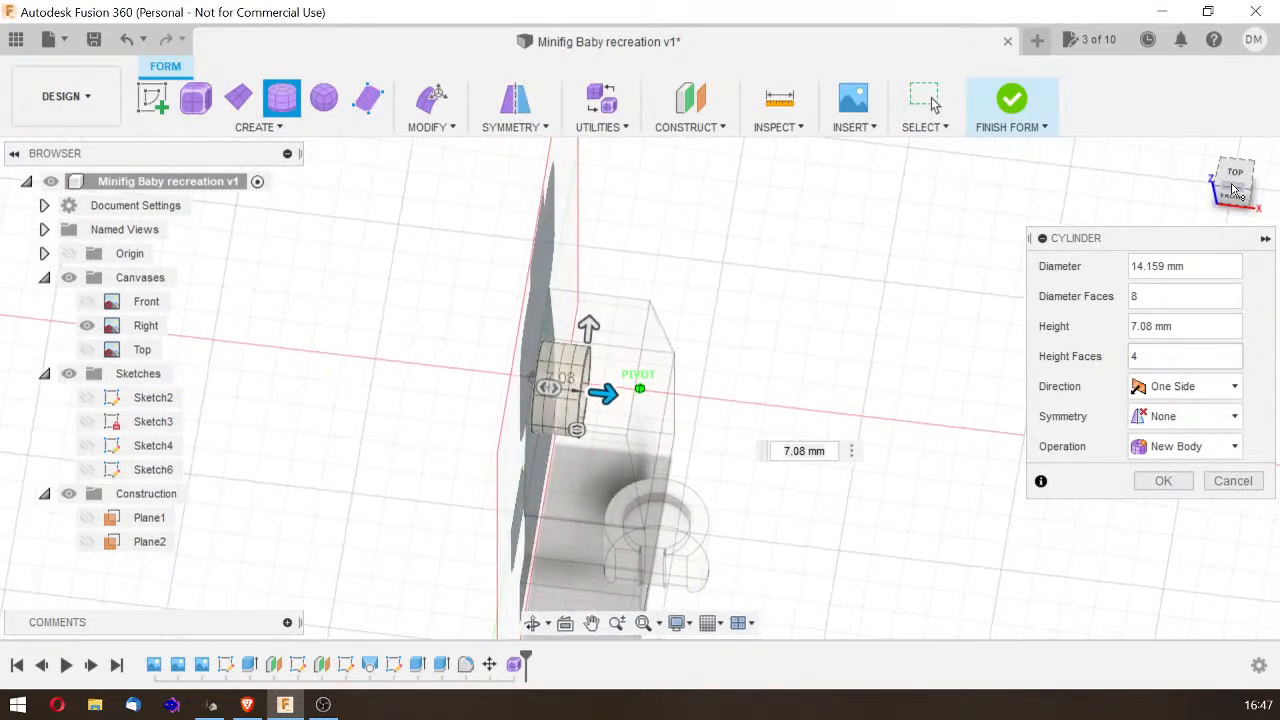
left_click_drag(603, 392, 686, 405)
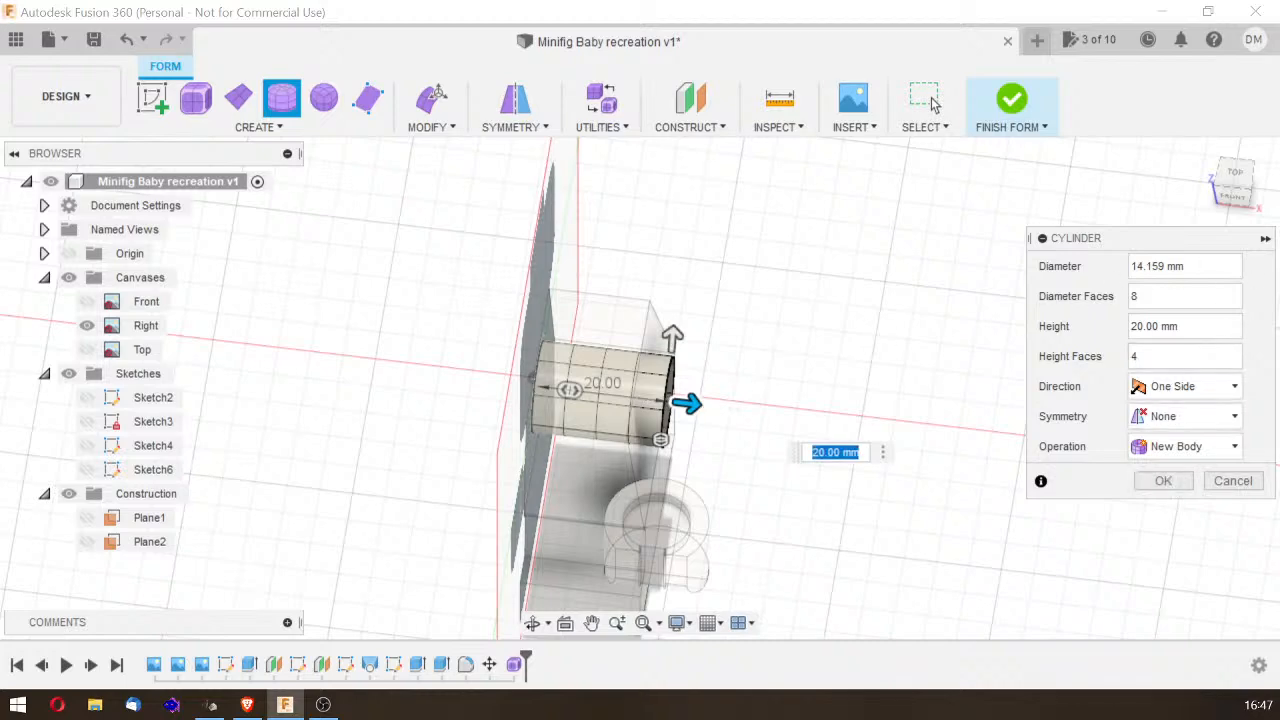
left_click_drag(1242, 184, 1188, 169)
mouse_move(700, 410)
middle_mouse_down("shift")
mouse_move(565, 372)
mouse_move(640, 440)
mouse_move(735, 430)
mouse_move(775, 365)
mouse_move(728, 372)
mouse_move(682, 408)
mouse_move(560, 406)
middle_mouse_up("shift")
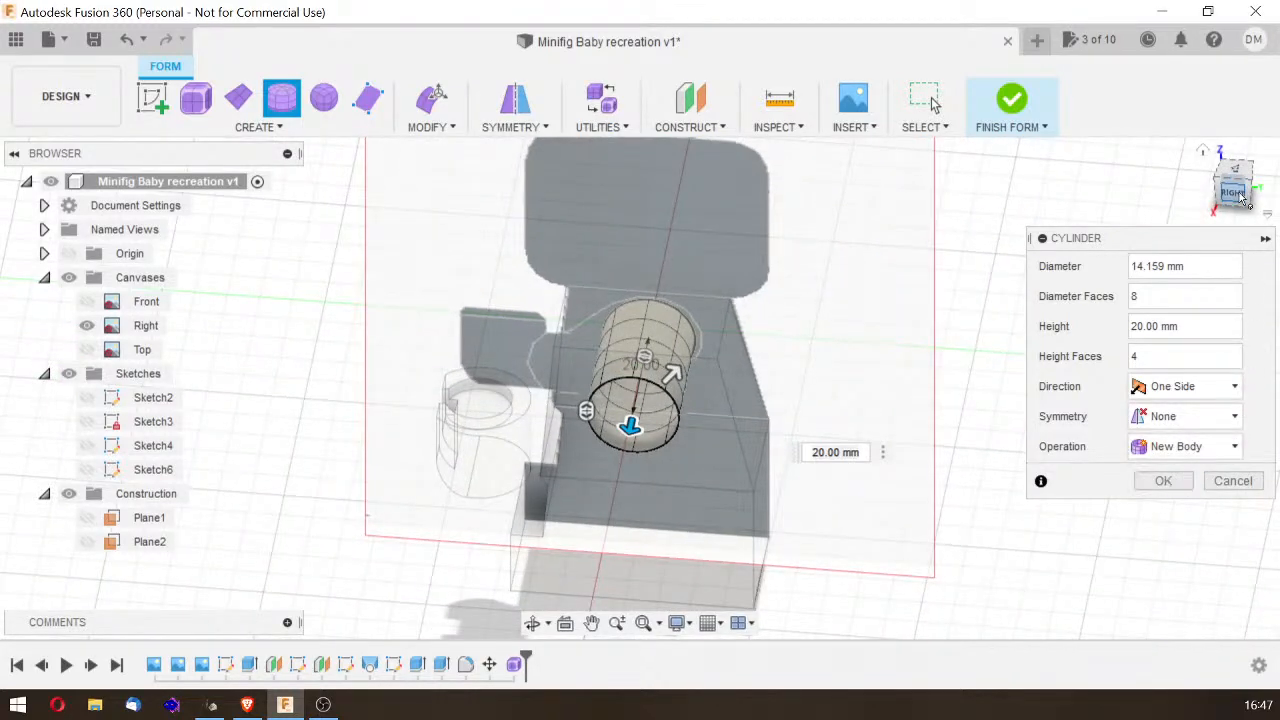
left_click_drag(1235, 197, 1279, 215)
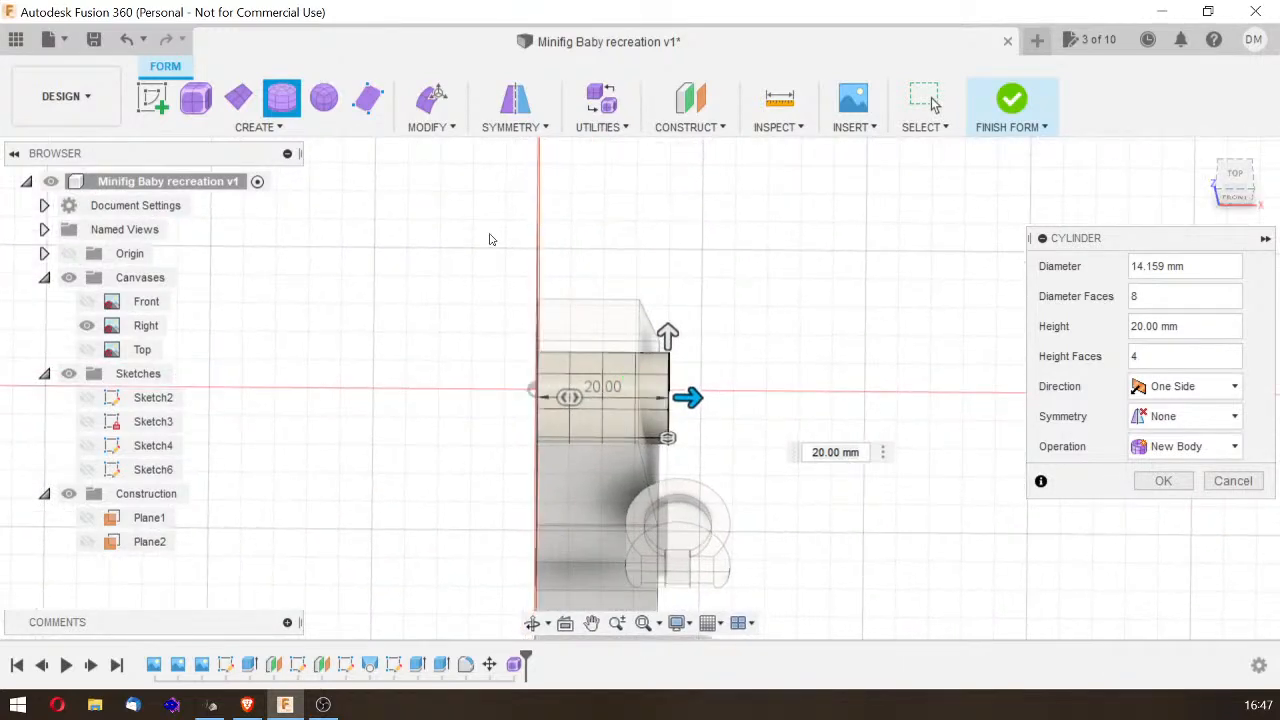
left_click_drag(695, 398, 786, 398)
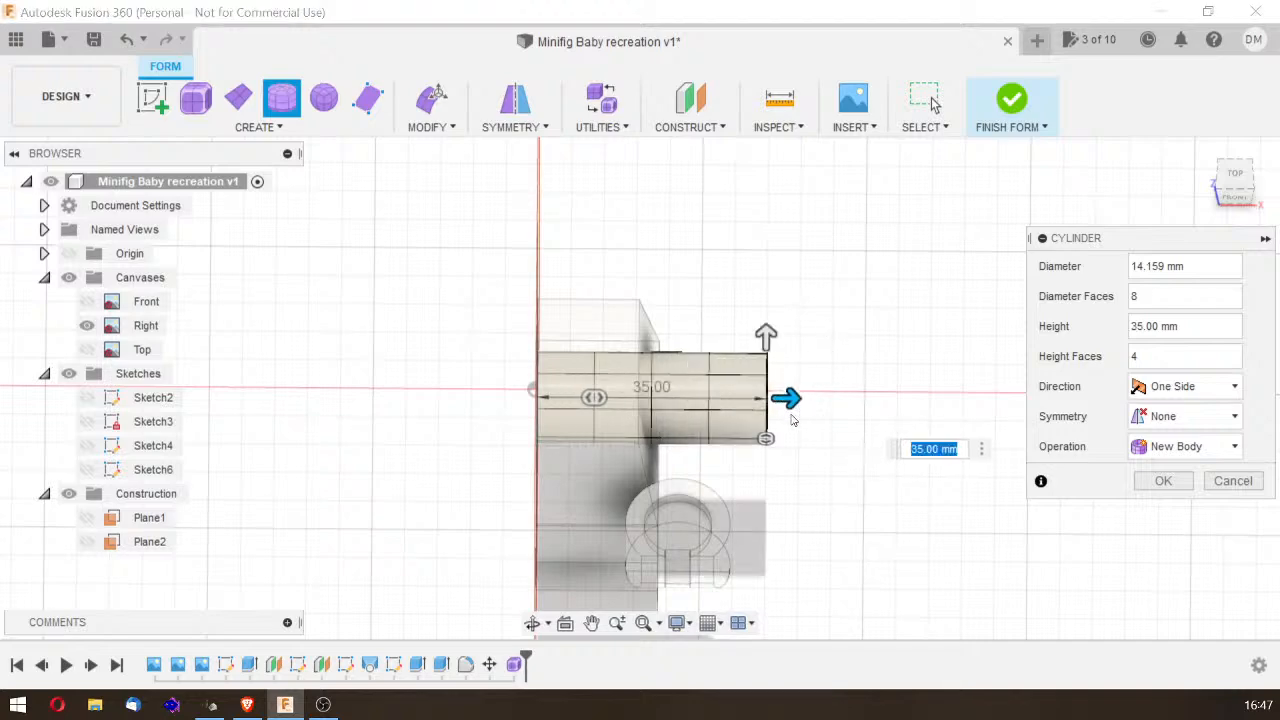
left_click(1248, 198)
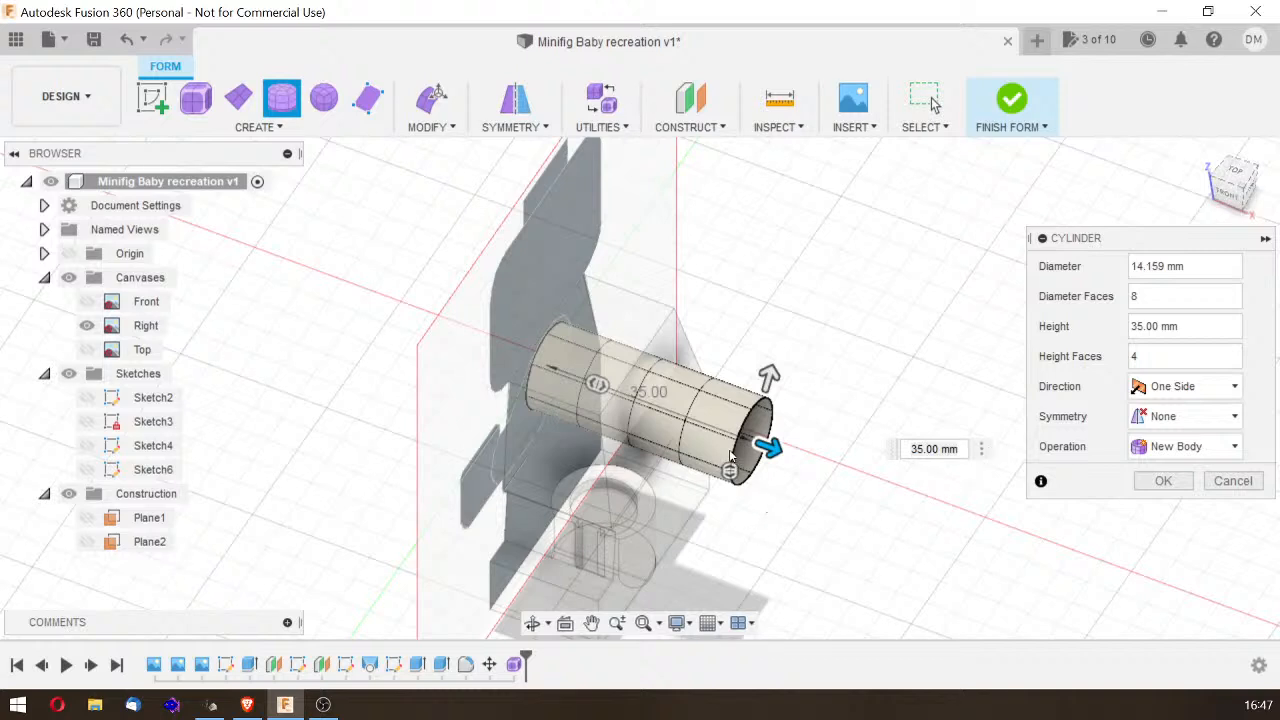
key("Tab")
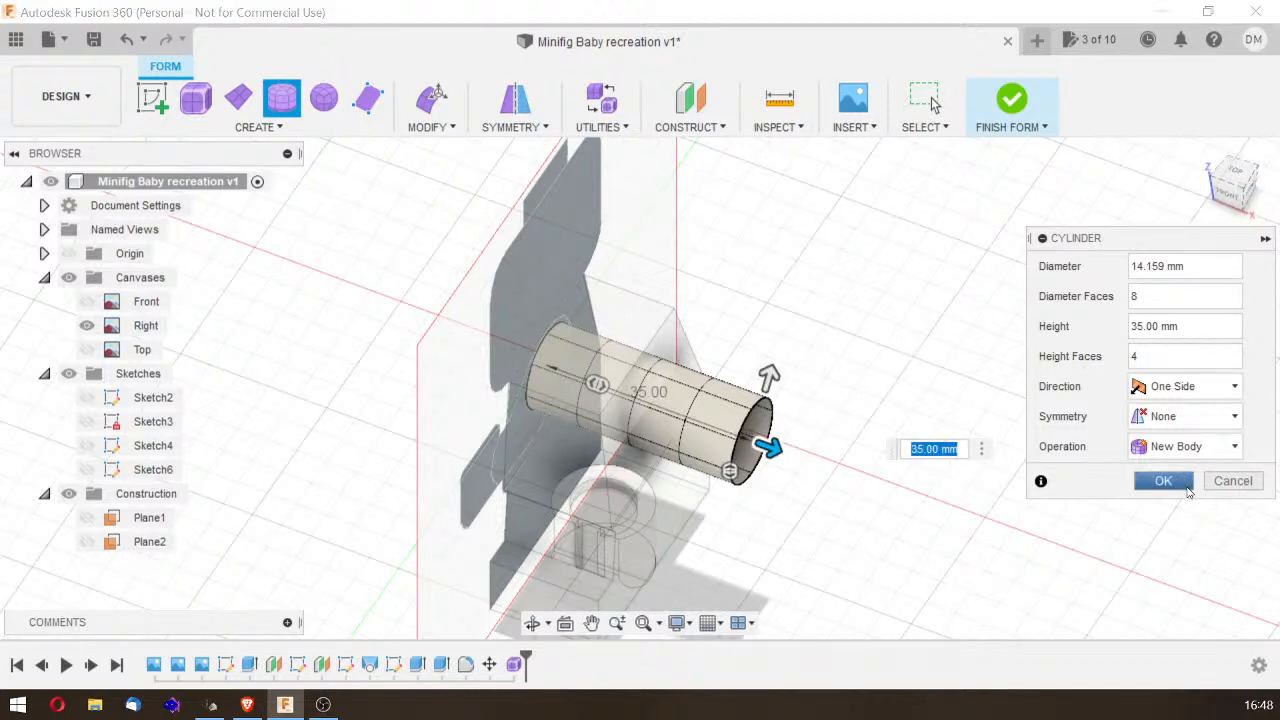
left_click(1163, 481)
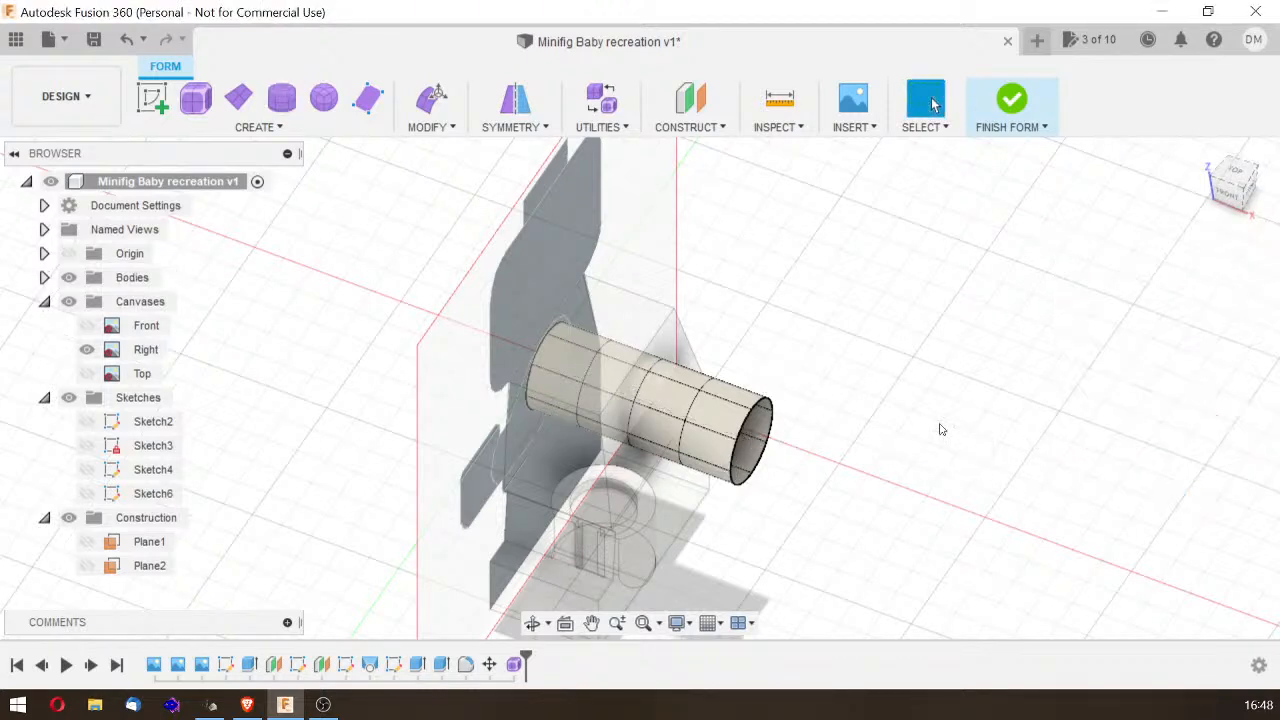
Step: Rotate the edge loop next to the cylinder's open end by -35° and the open end's edge loop by -40°
double_click(681, 445)
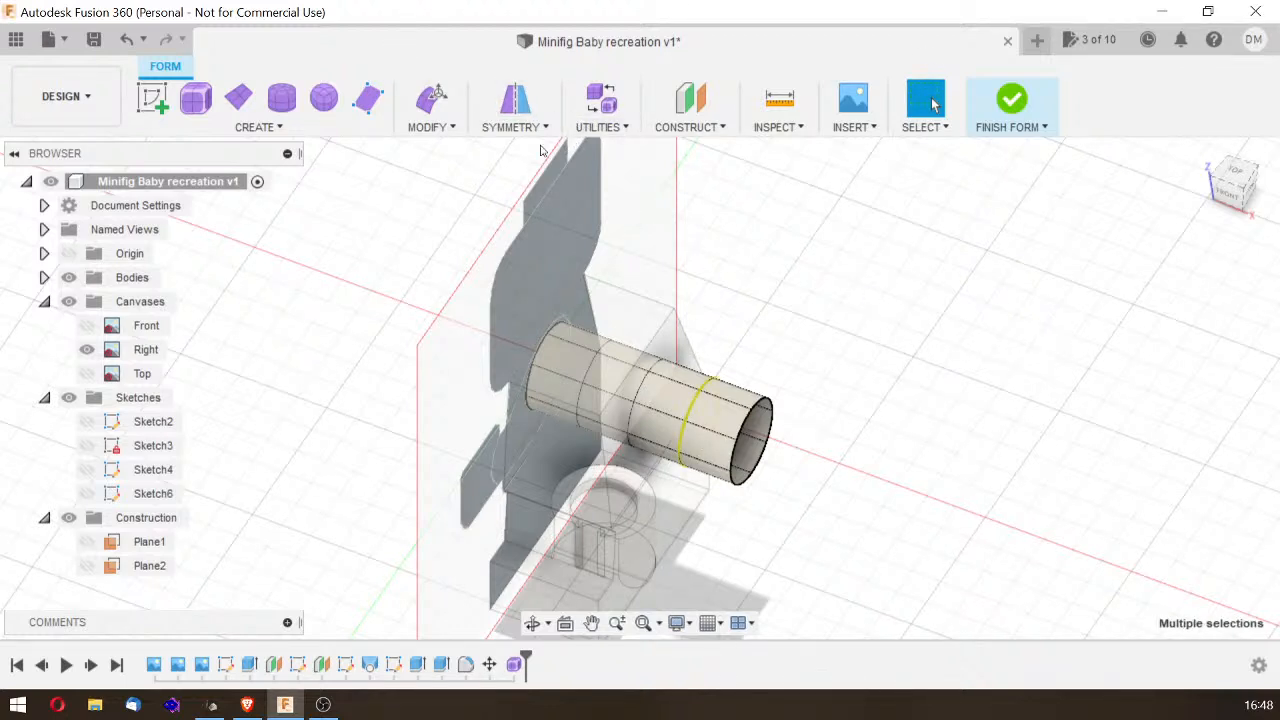
left_click(431, 97)
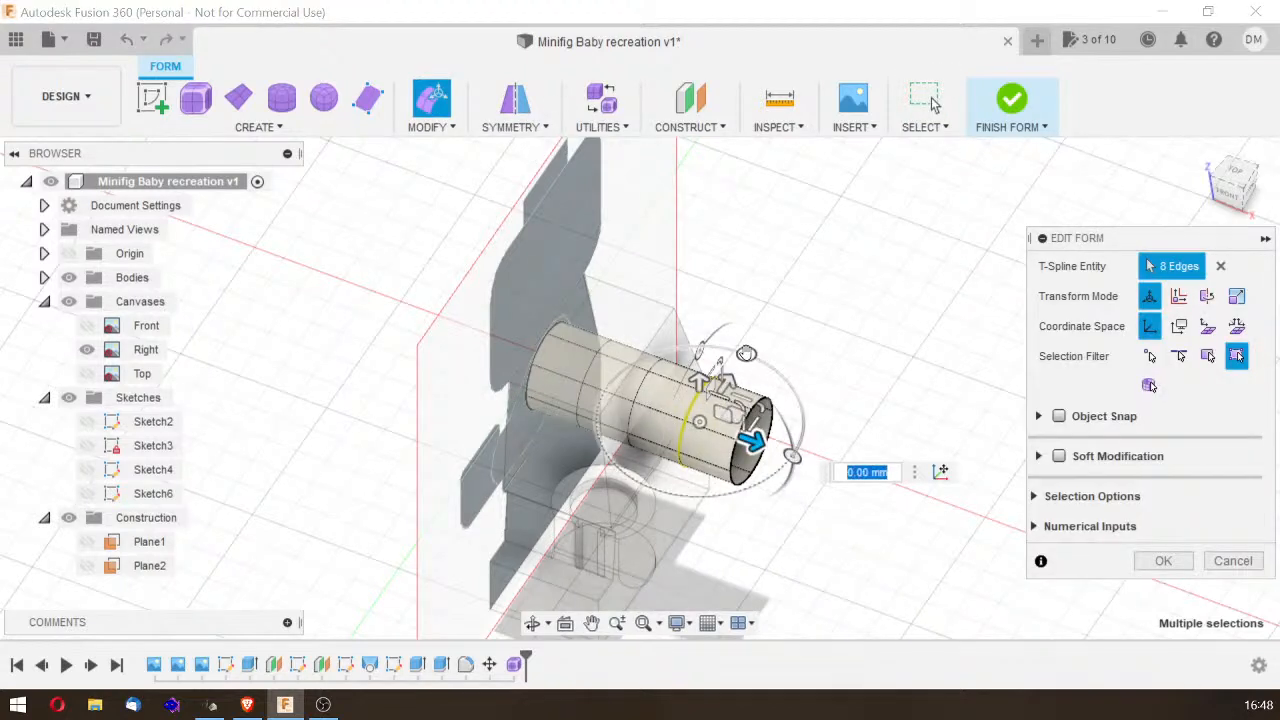
left_click_drag(757, 368, 758, 405)
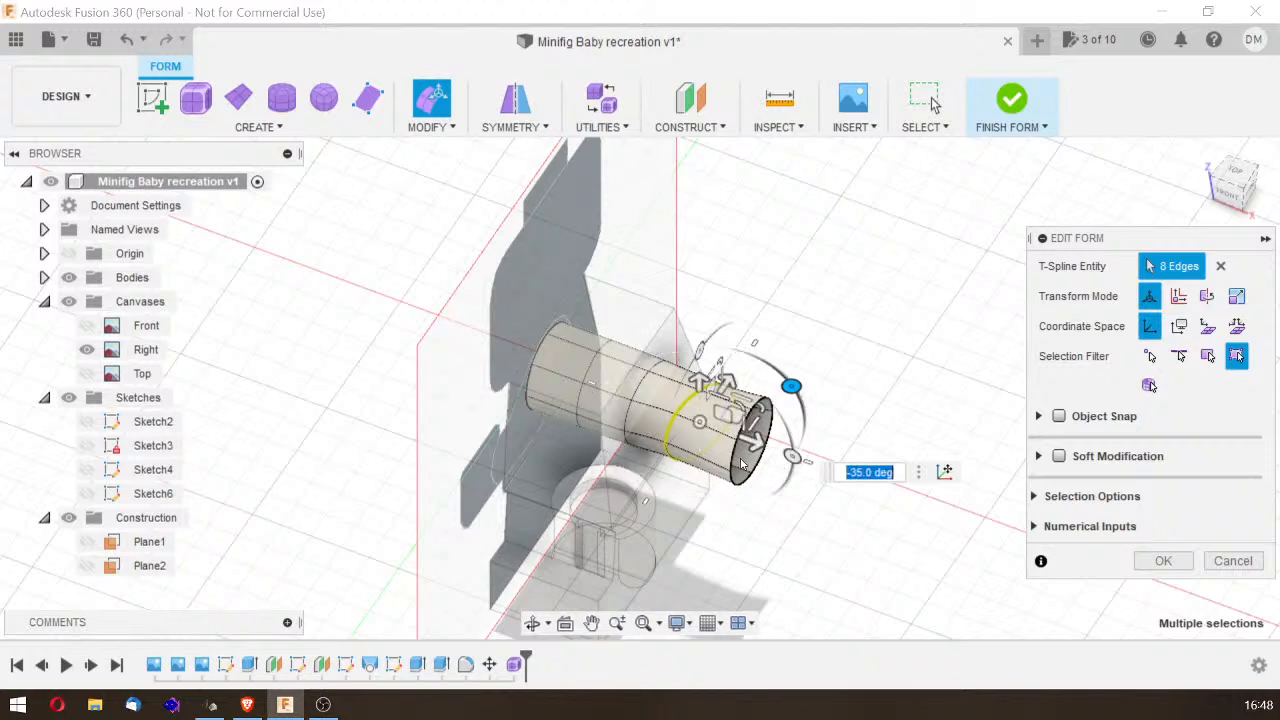
left_click_drag(800, 378, 774, 430)
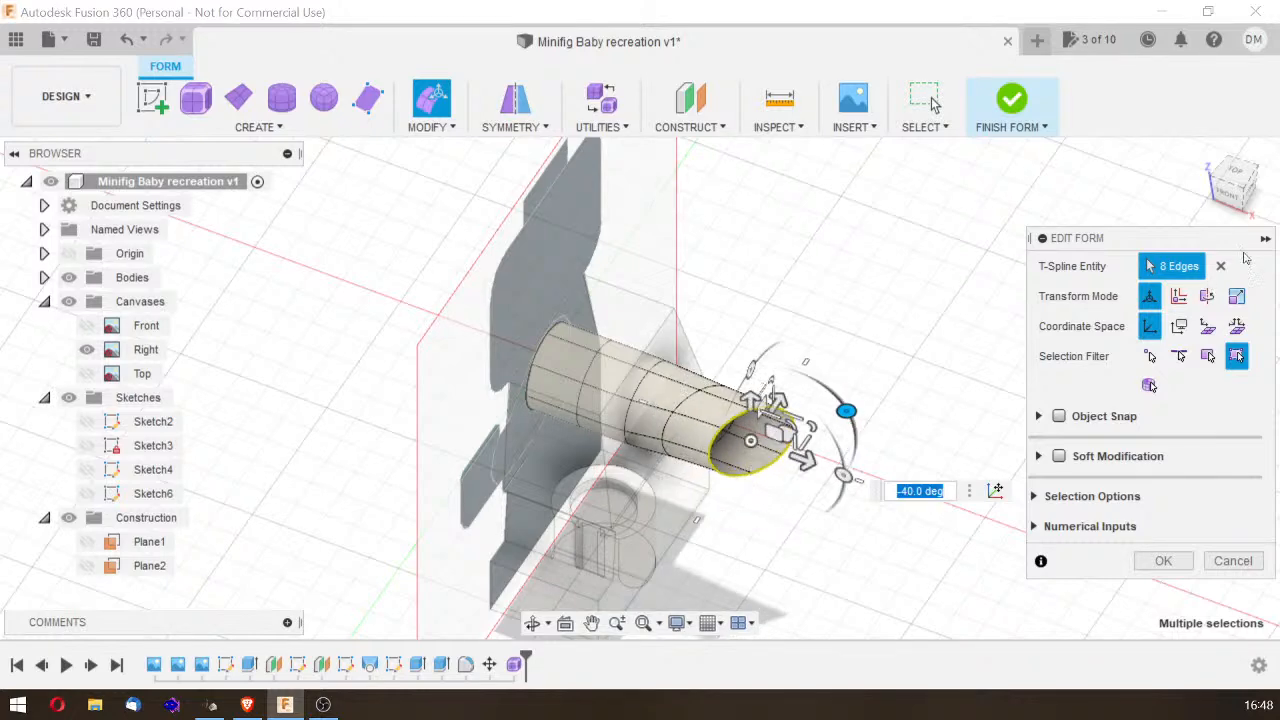
Step: Shift the cylinder's outer end loop 5 mm downward and 5 mm toward the hand in the right view
left_click(1249, 197)
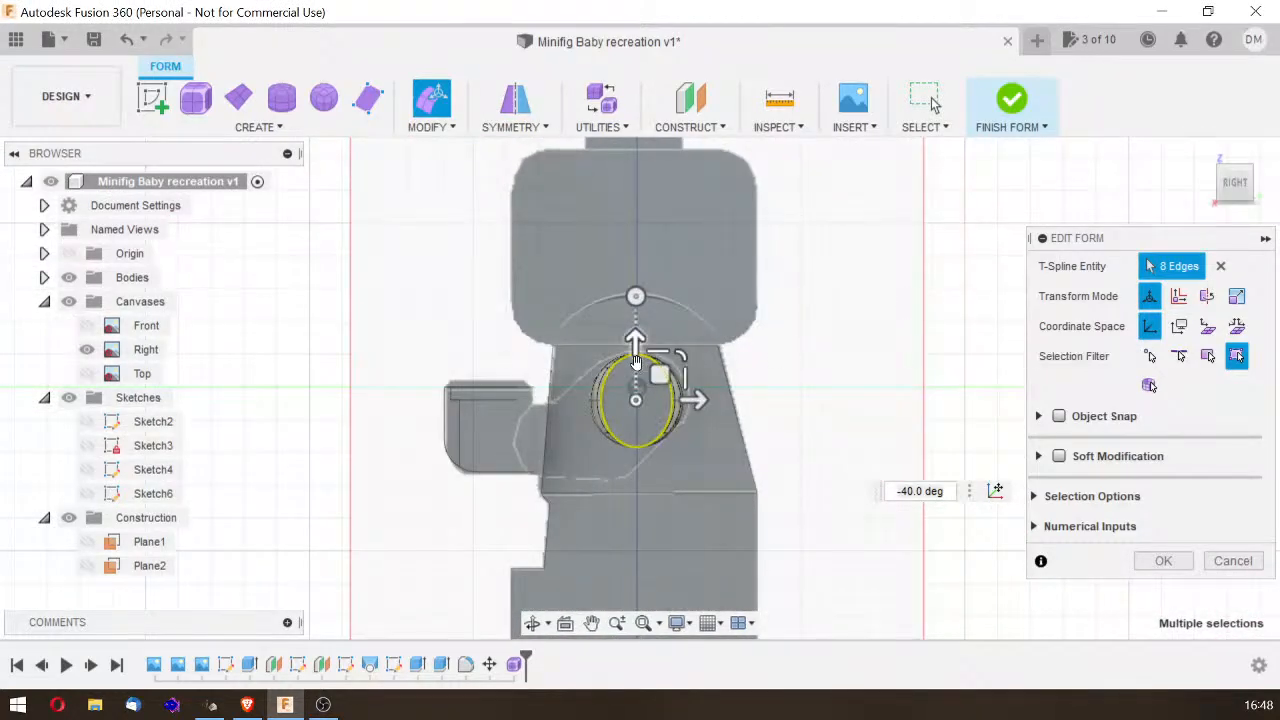
left_click_drag(635, 343, 634, 372)
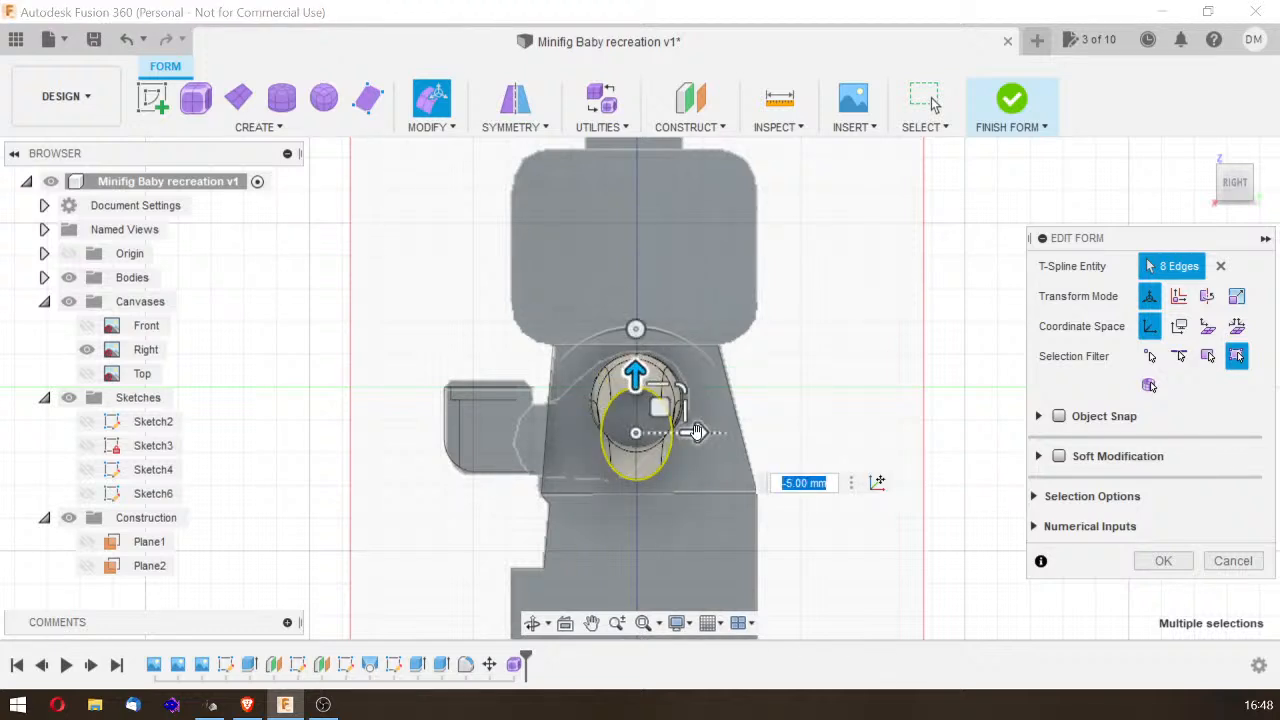
left_click_drag(698, 433, 666, 432)
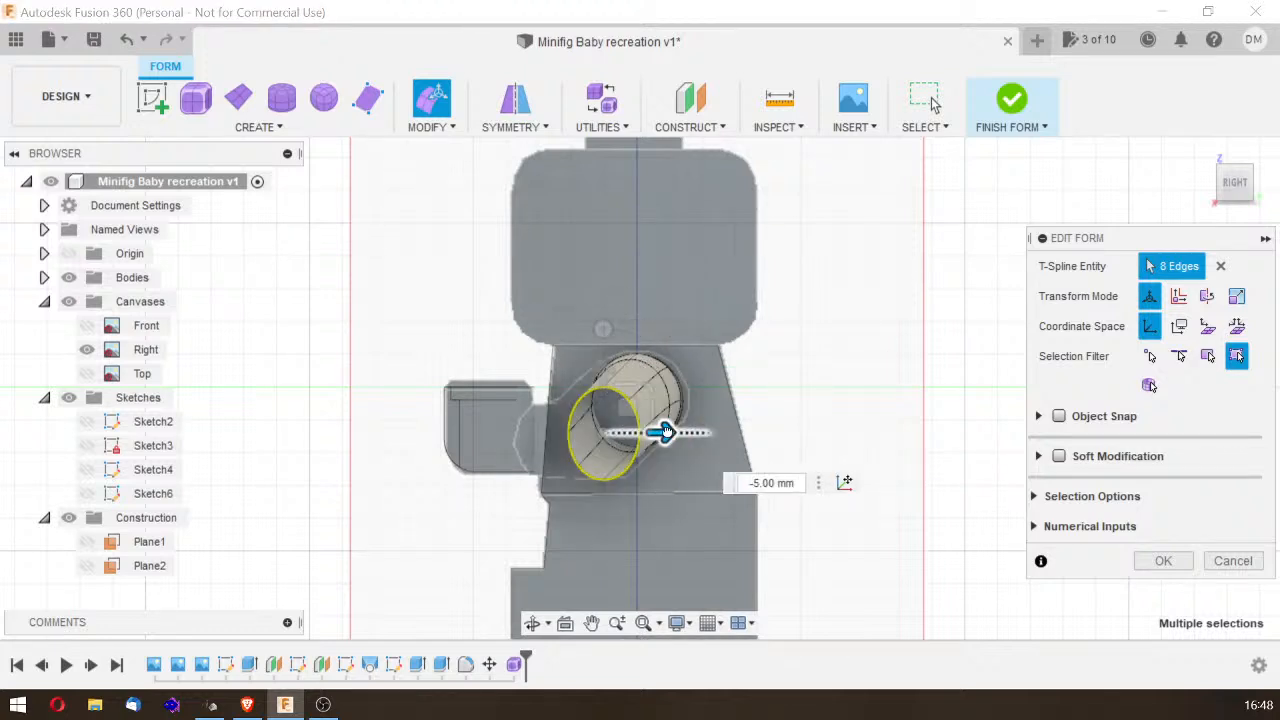
Step: Move the edge loop beside the torso's side and the arm's open end loop 5 mm inward each, toward the right-view canvas
left_click(1230, 190)
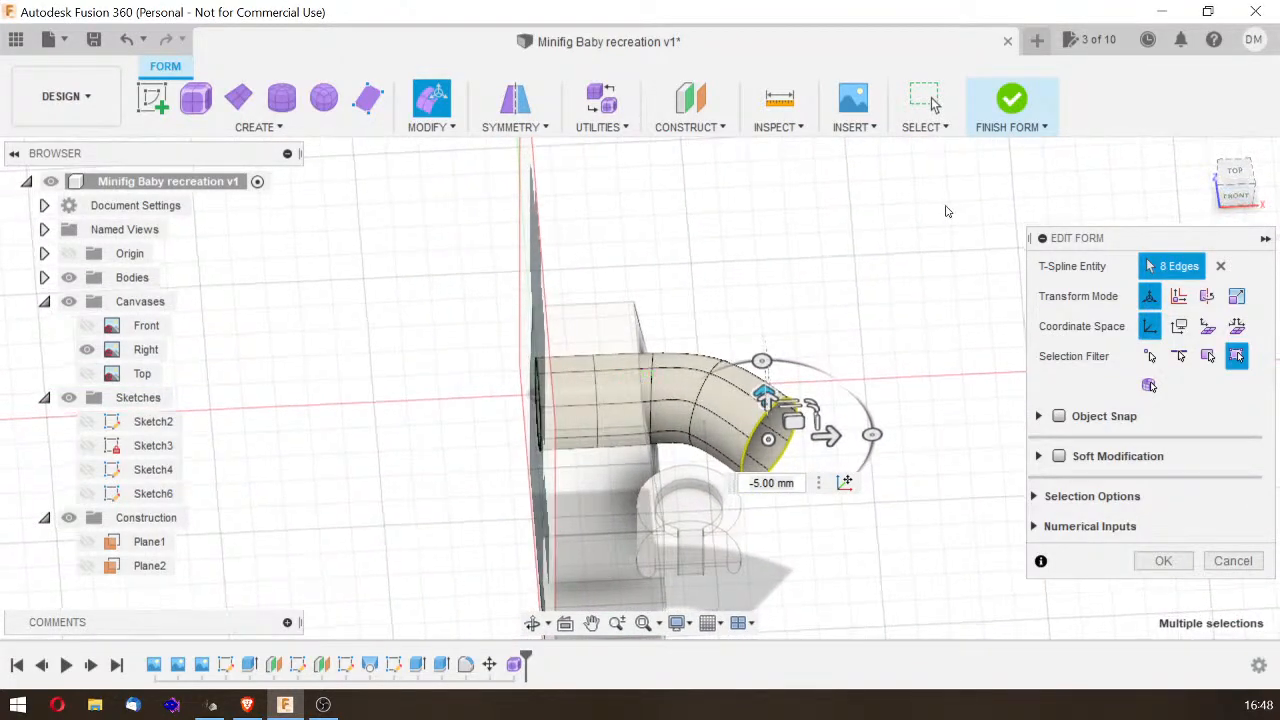
double_click(650, 383)
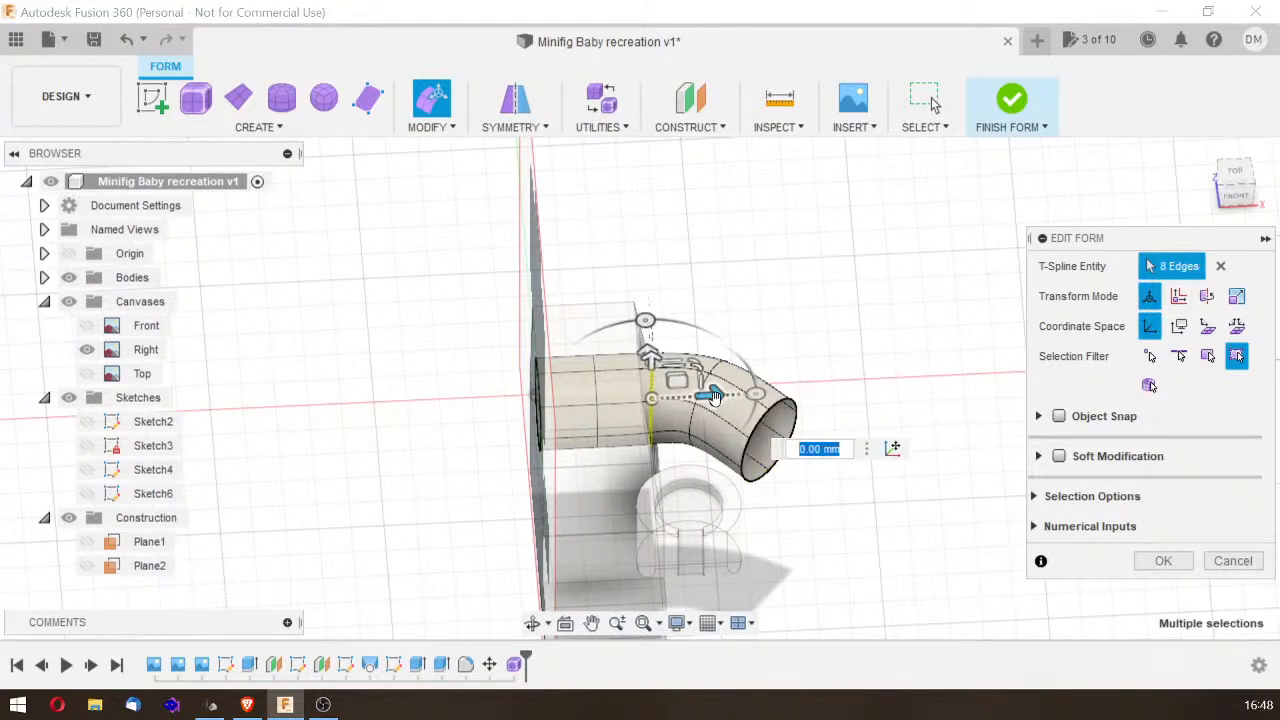
left_click_drag(714, 398, 697, 395)
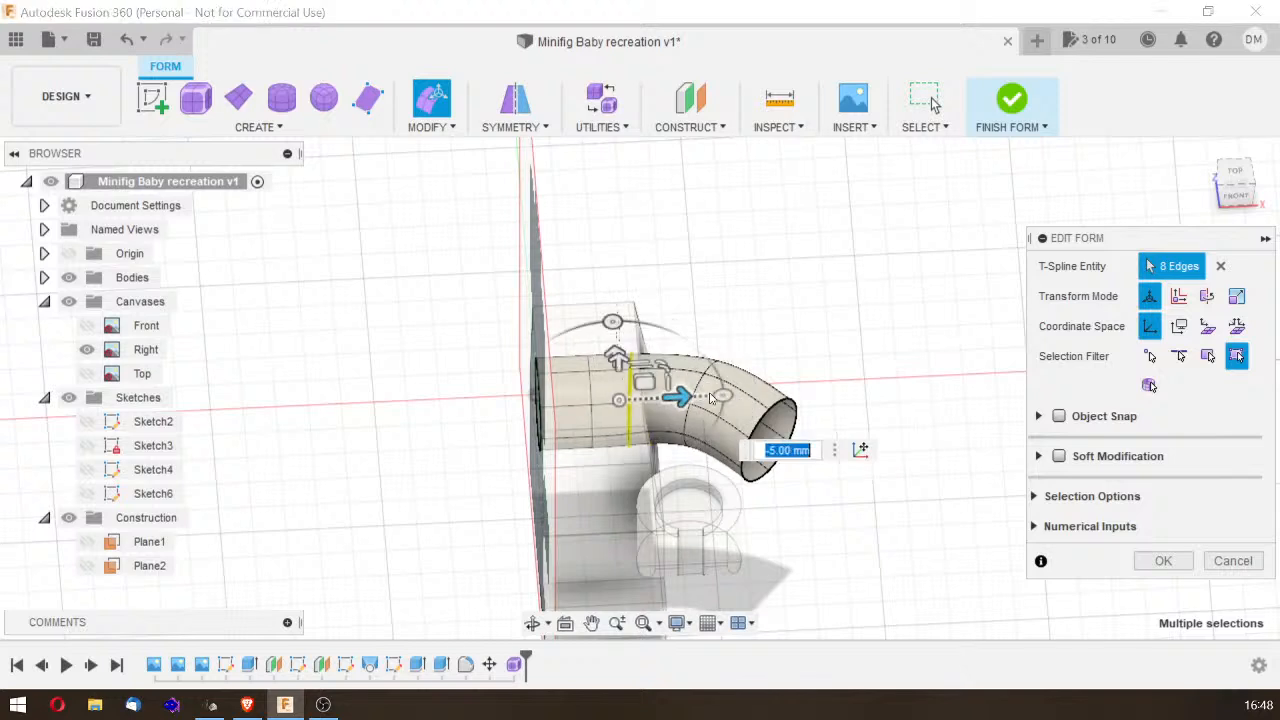
double_click(762, 432)
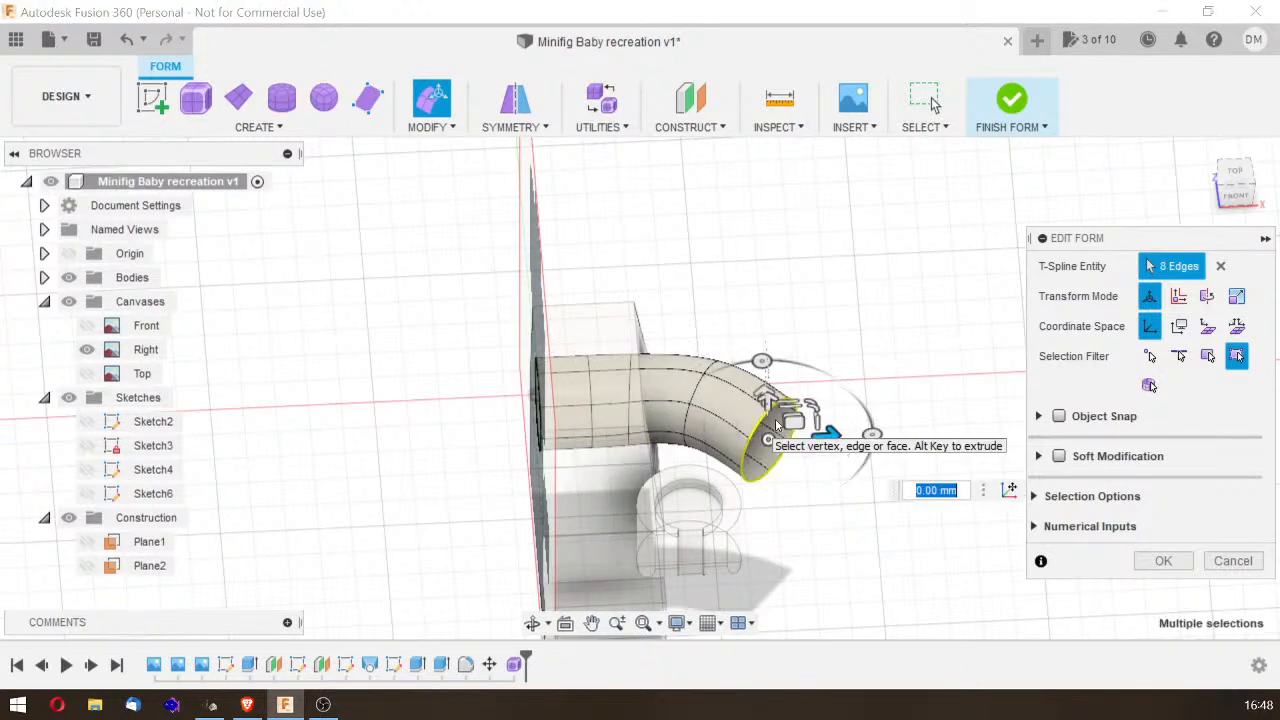
left_click_drag(826, 436, 800, 438)
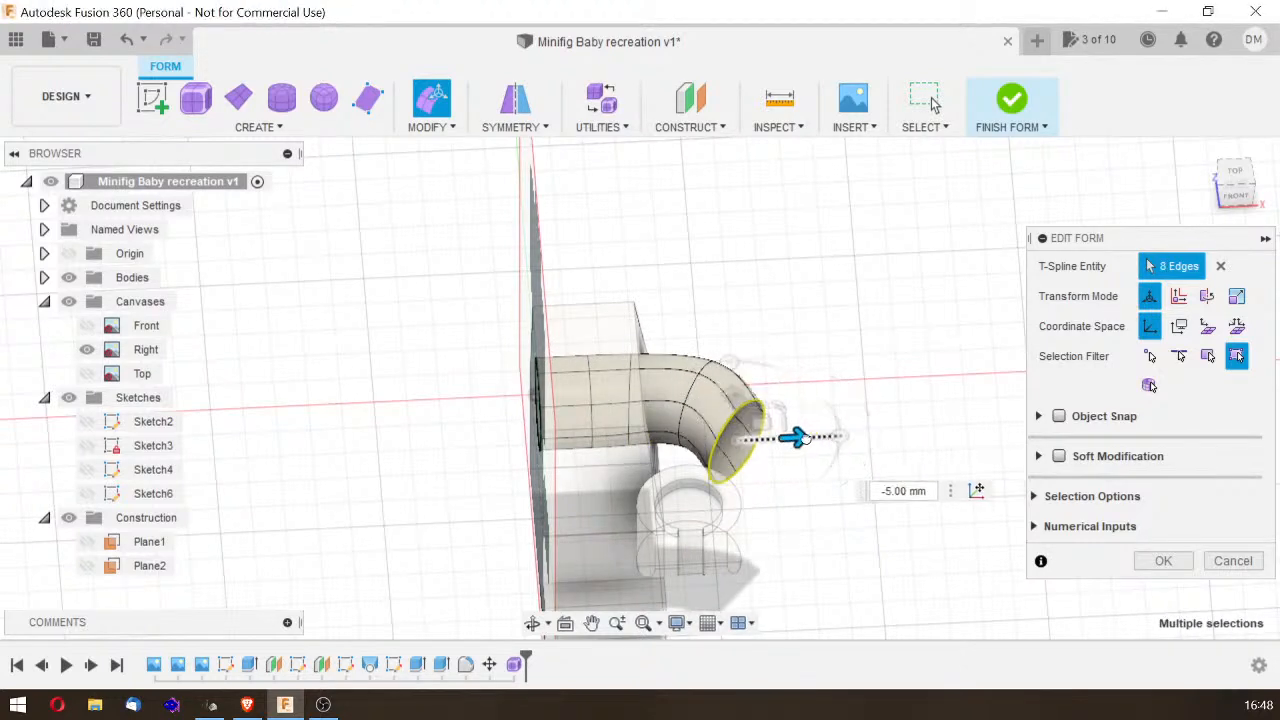
Step: Move the edge loop at the bend 5 mm inward, then shift the open end loop farther inward and rotate it 5°
double_click(679, 432)
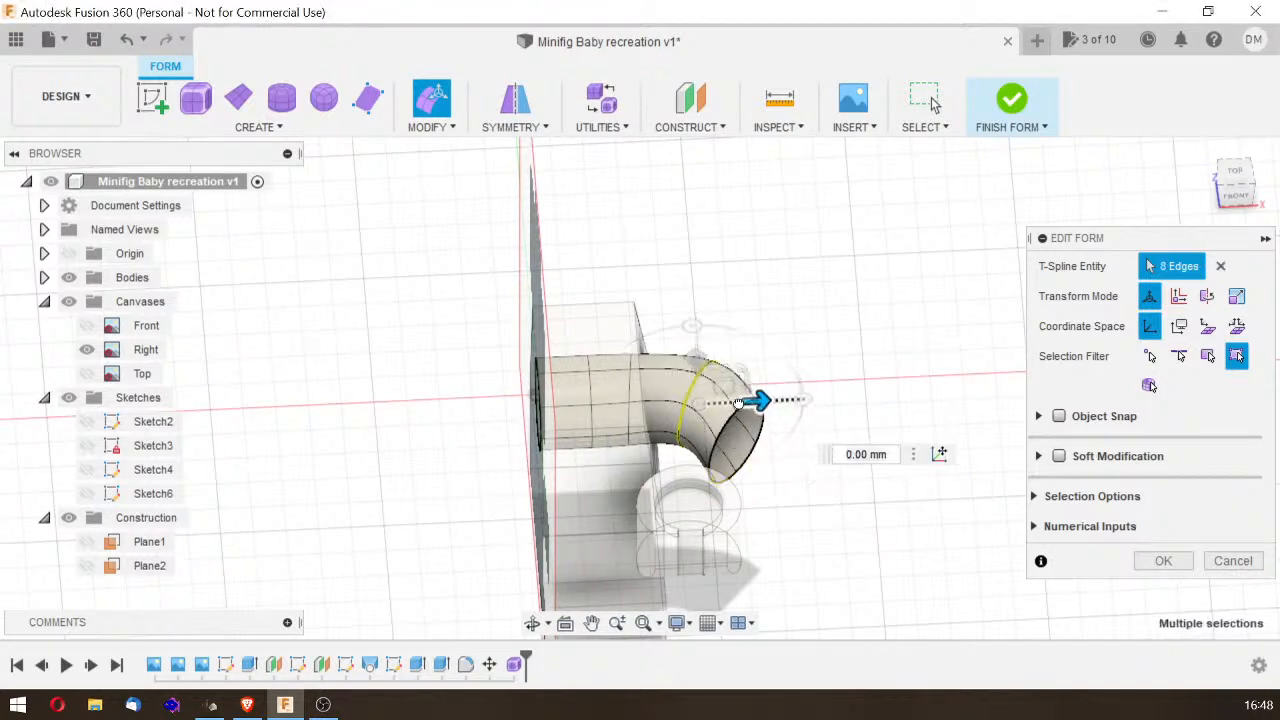
left_click_drag(760, 400, 731, 401)
mouse_move(1238, 195)
left_mouse_down()
mouse_move(1182, 192)
mouse_move(1098, 152)
mouse_move(1136, 274)
mouse_move(1108, 170)
left_mouse_up()
mouse_move(631, 383)
middle_mouse_down("shift")
mouse_move(628, 363)
mouse_move(625, 422)
mouse_move(640, 387)
mouse_move(610, 371)
mouse_move(623, 372)
middle_mouse_up("shift")
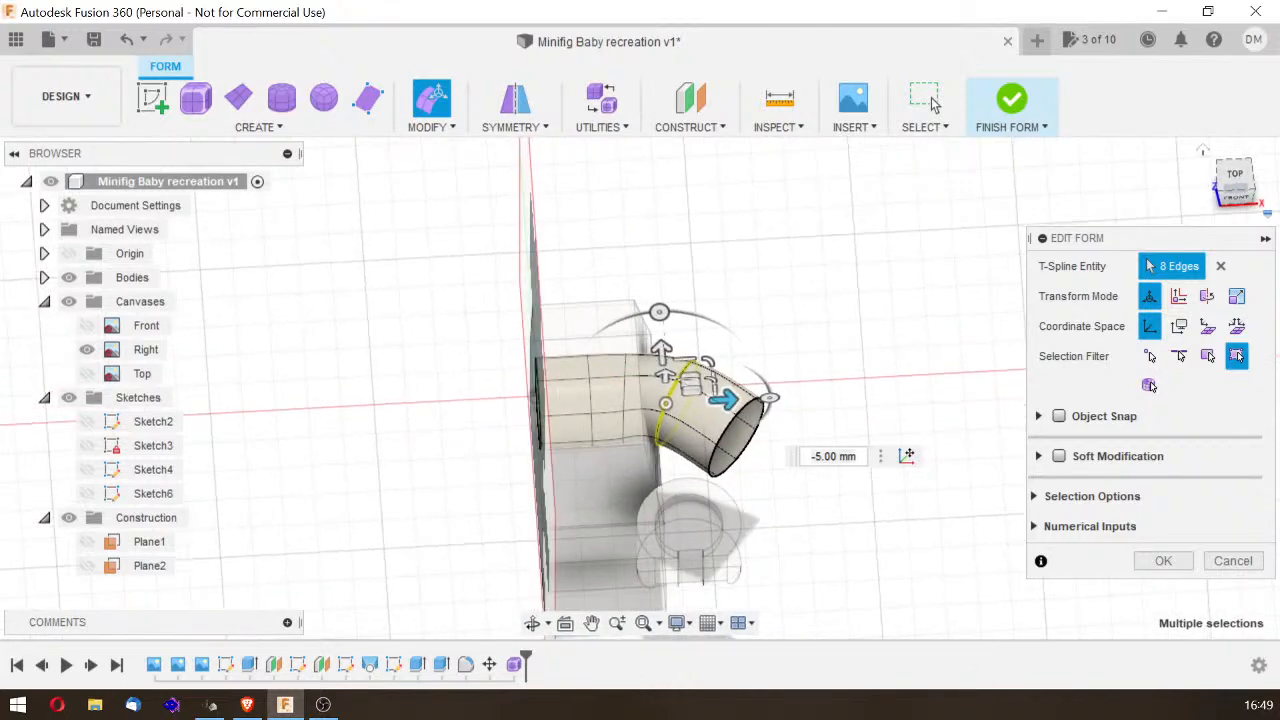
double_click(712, 459)
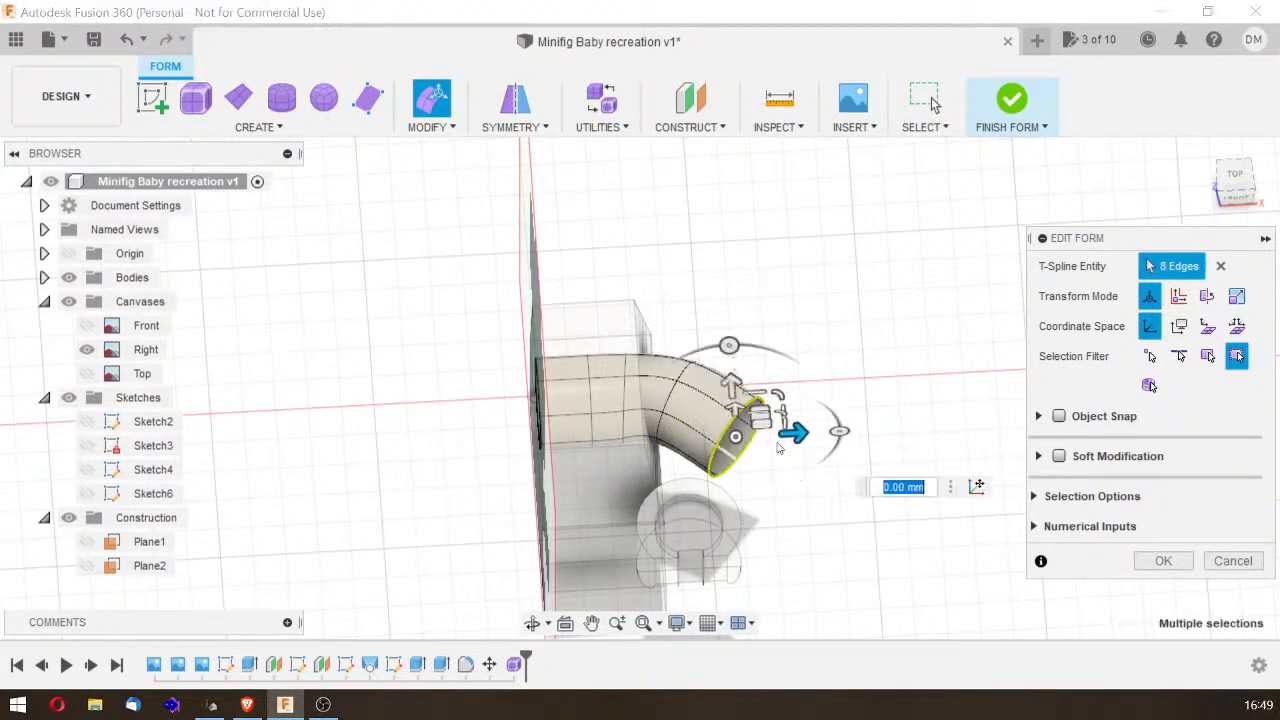
mouse_move(801, 431)
left_mouse_down()
mouse_move(757, 426)
mouse_move(807, 437)
mouse_move(792, 440)
left_mouse_up()
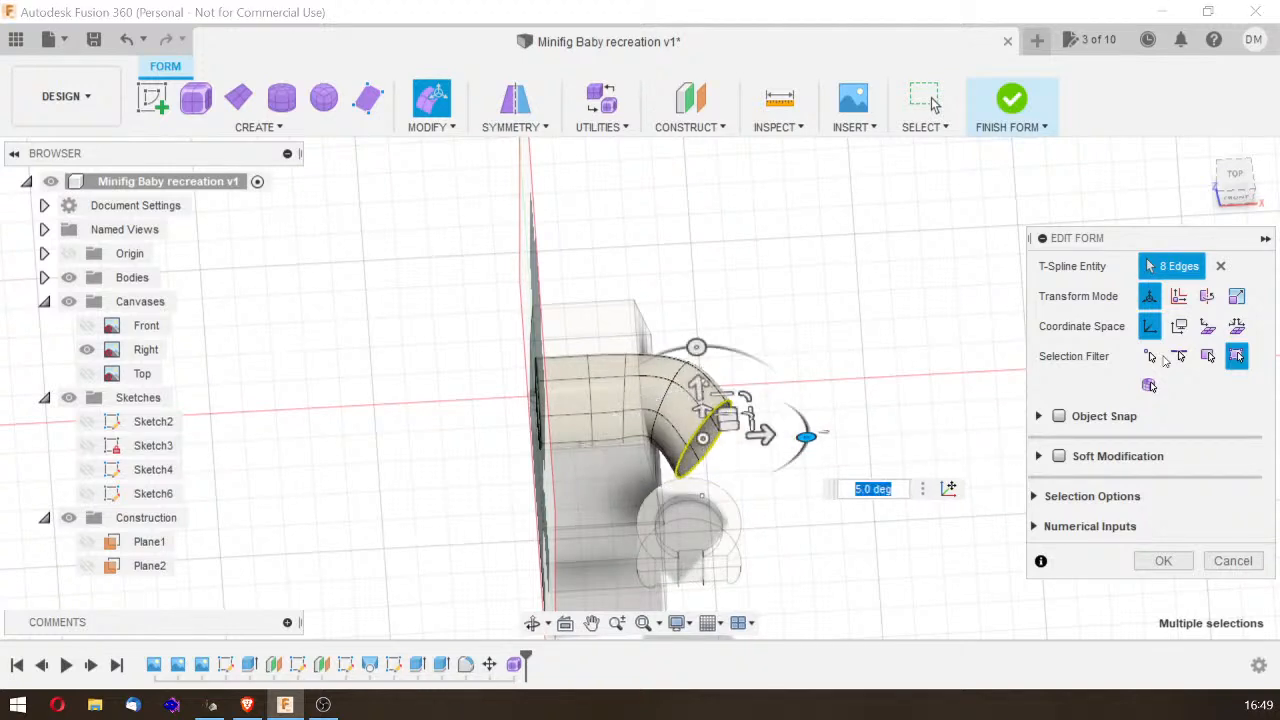
Step: Narrow the arm's open end loop with a scale factor of 0.902
left_click(1243, 200)
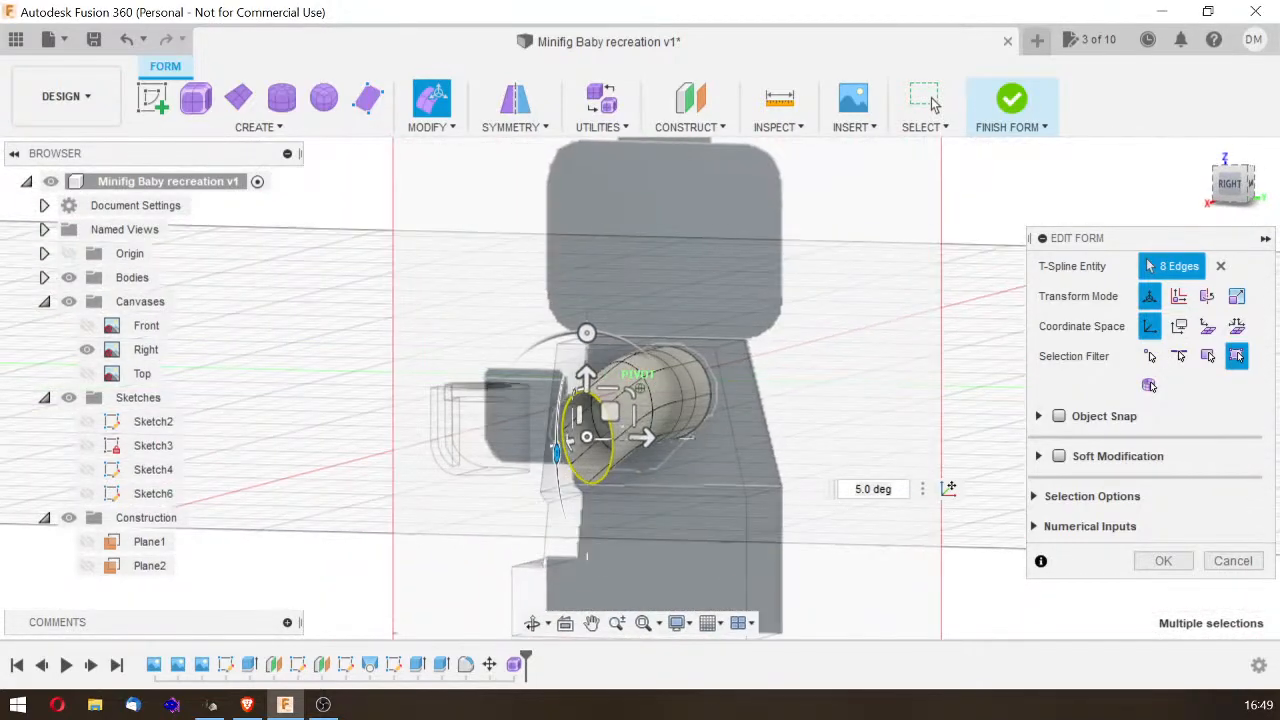
mouse_move(640, 388)
middle_mouse_down("shift")
mouse_move(750, 408)
mouse_move(855, 405)
mouse_move(808, 420)
mouse_move(885, 475)
mouse_move(722, 437)
middle_mouse_up("shift")
middle_click_drag(972, 150, 963, 186, "shift")
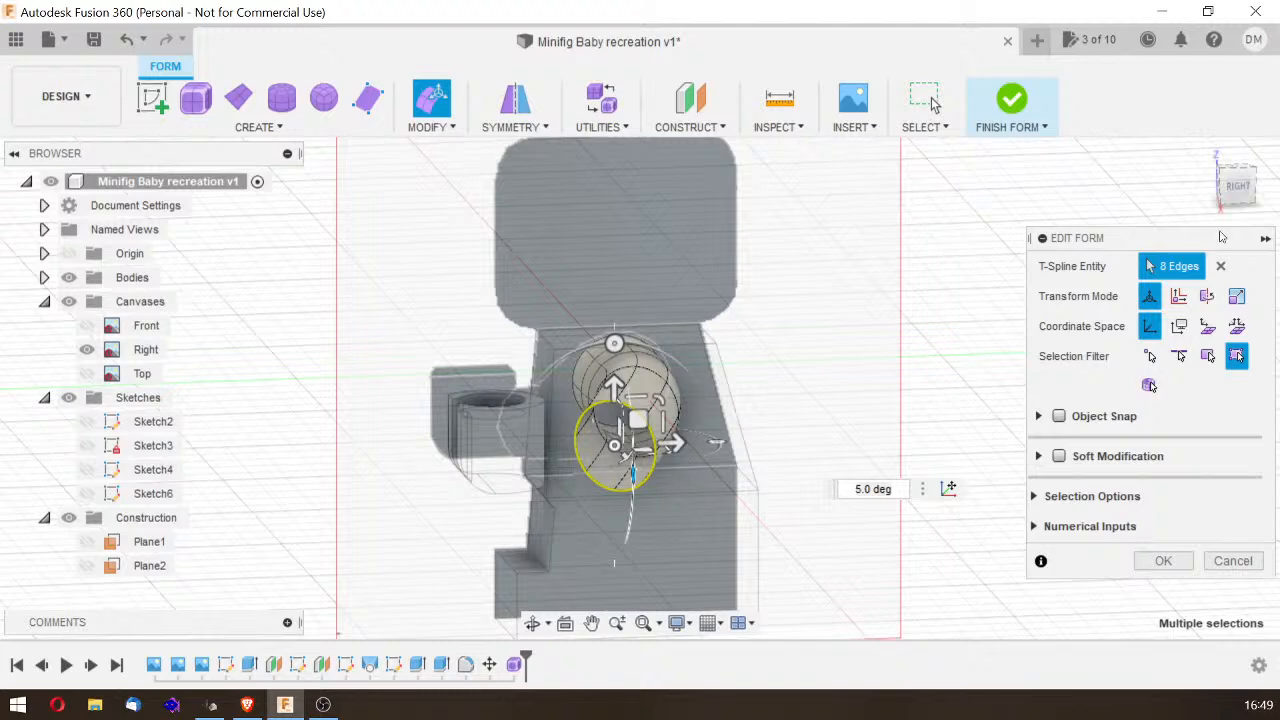
left_click_drag(1241, 188, 1270, 197)
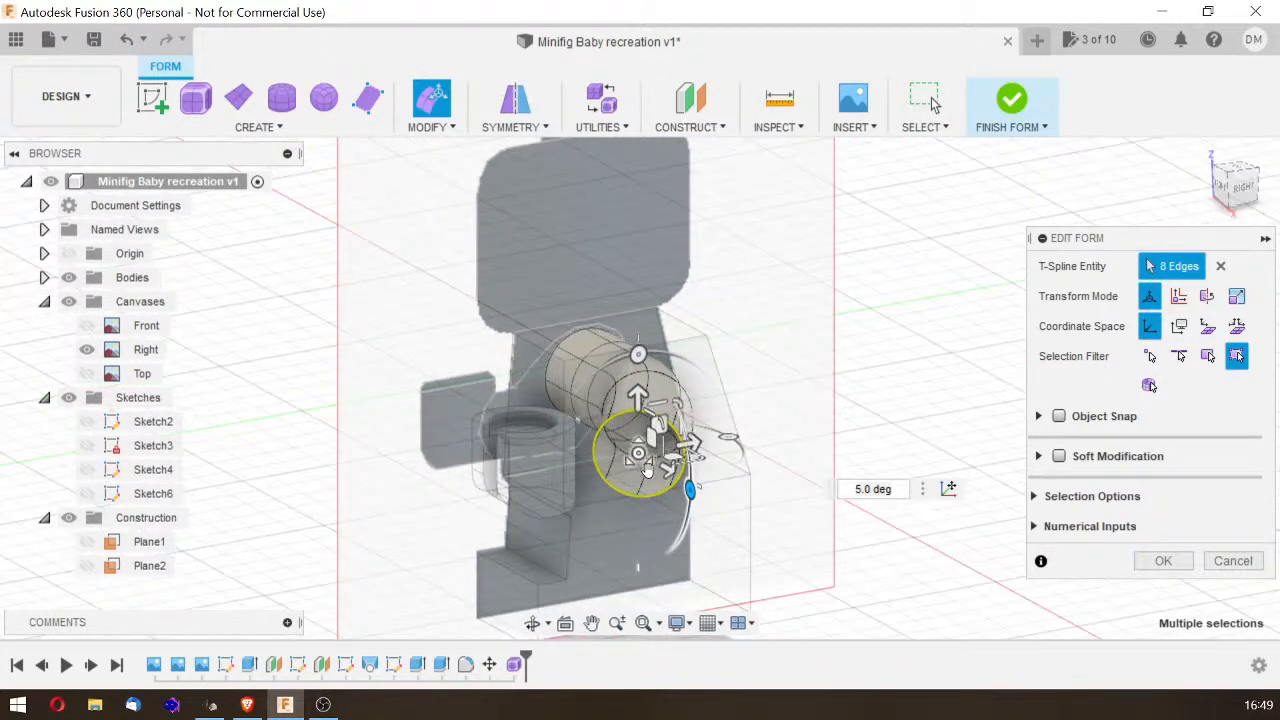
mouse_move(640, 455)
left_mouse_down()
mouse_move(633, 437)
mouse_move(637, 456)
left_mouse_up()
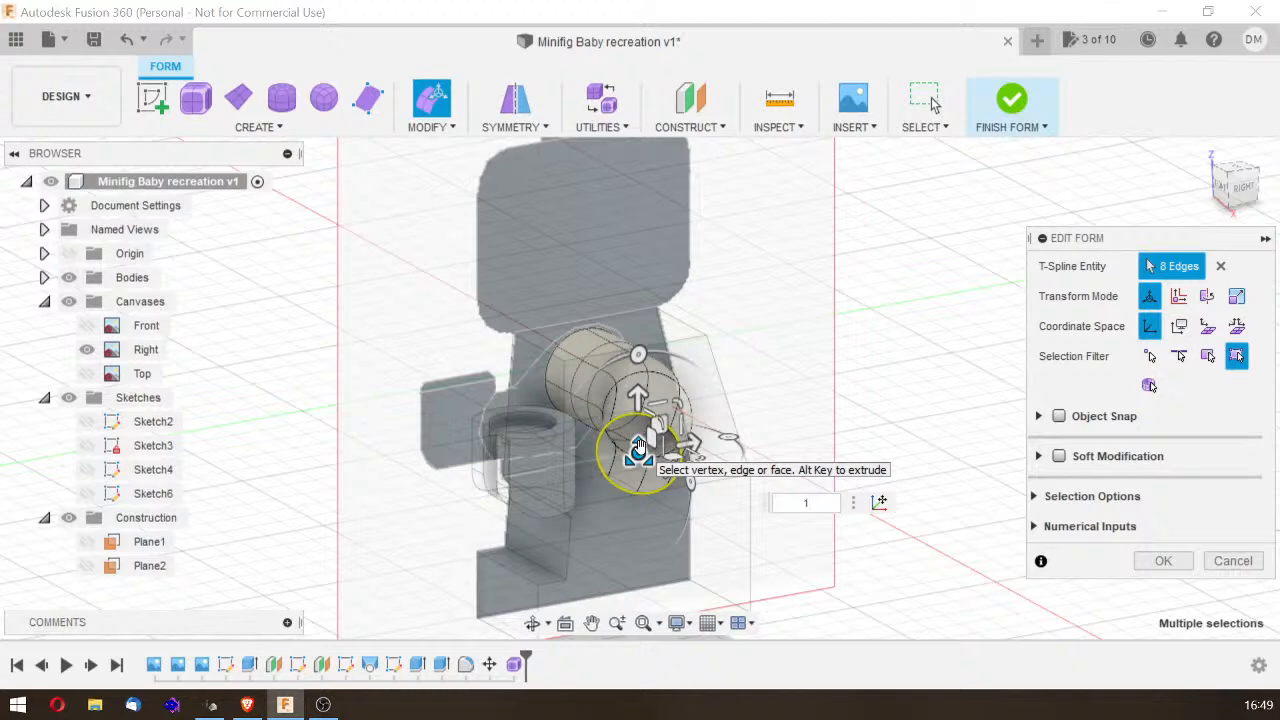
key("Escape")
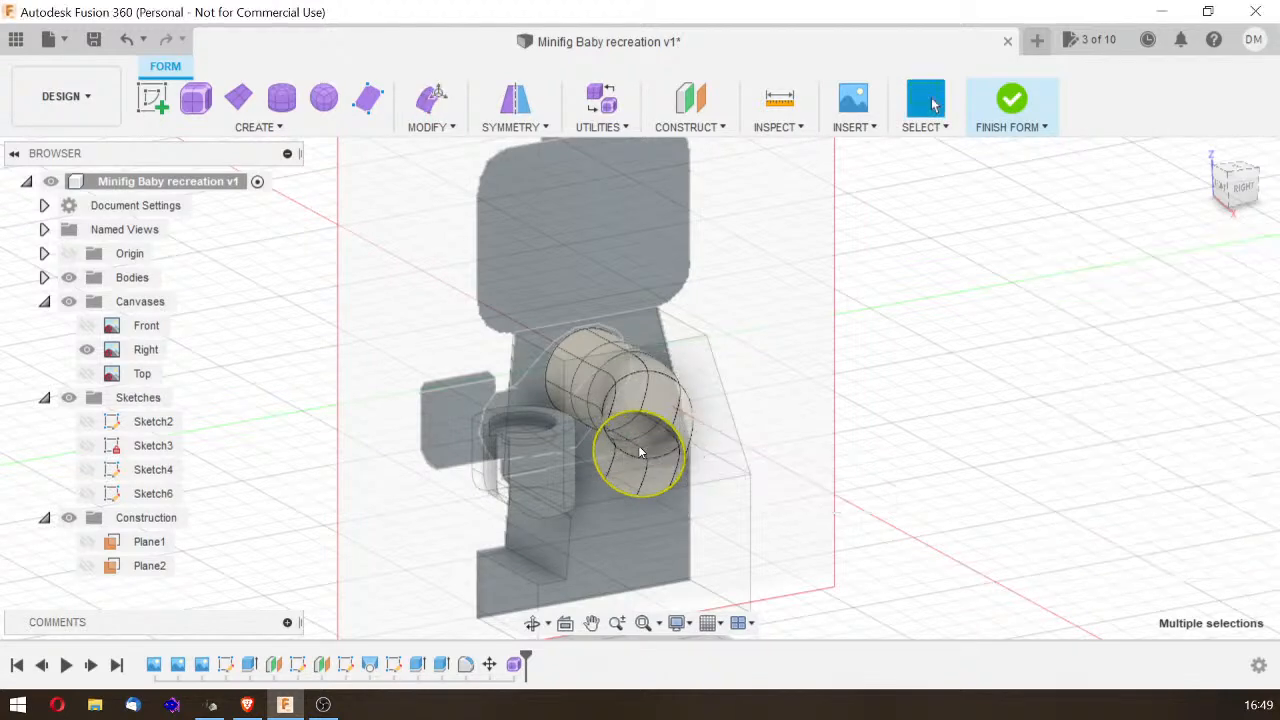
left_click(431, 97)
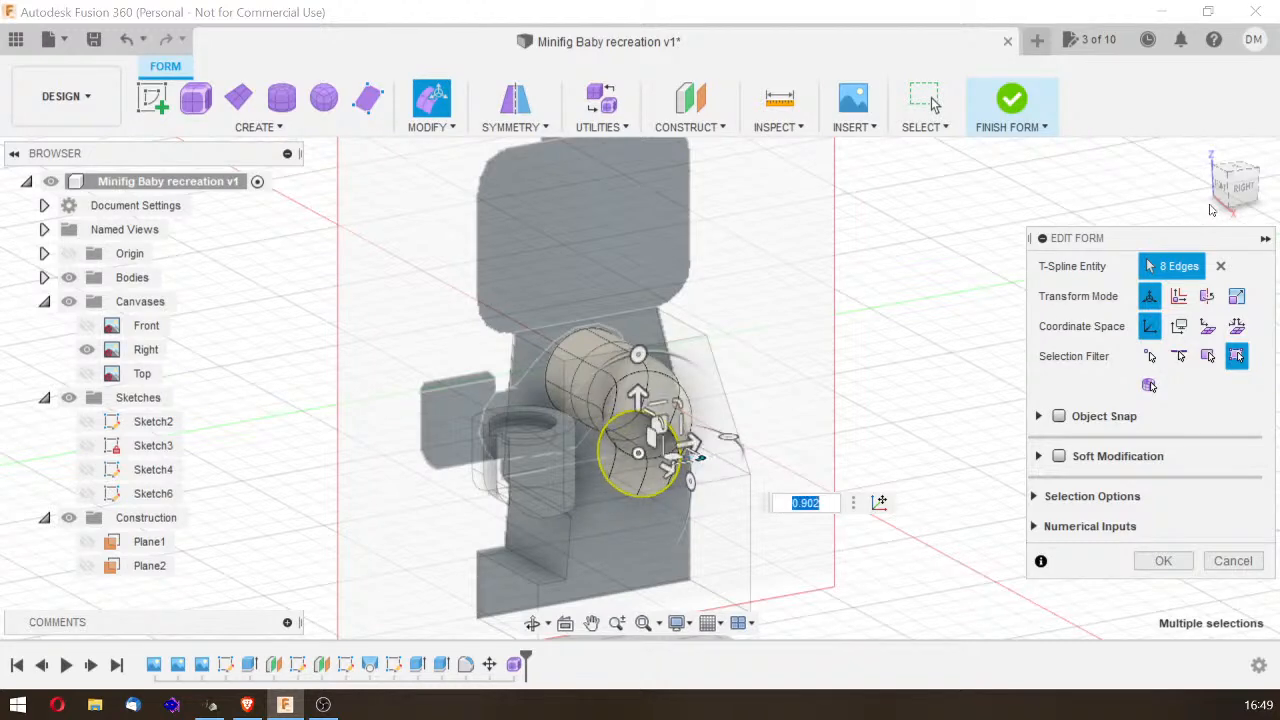
Step: Rotate the open end loop by -15° in the right view and raise it 2 mm
left_click(1238, 186)
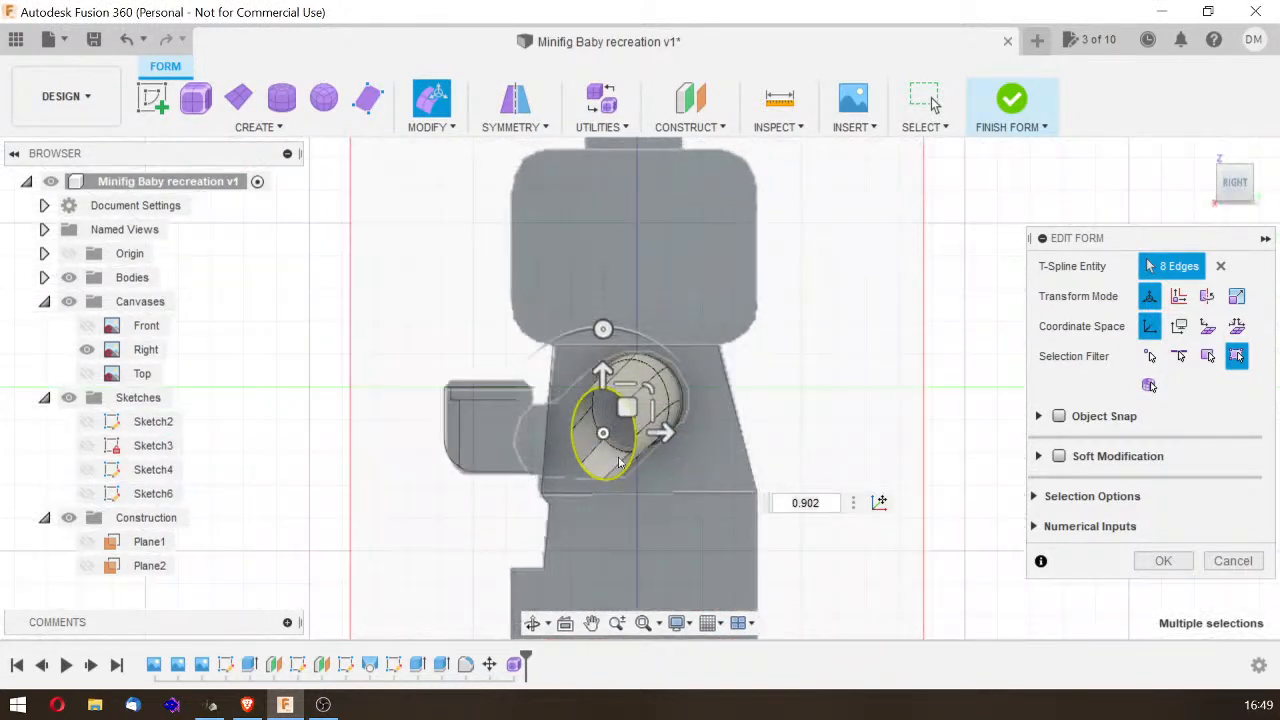
left_click_drag(602, 329, 629, 336)
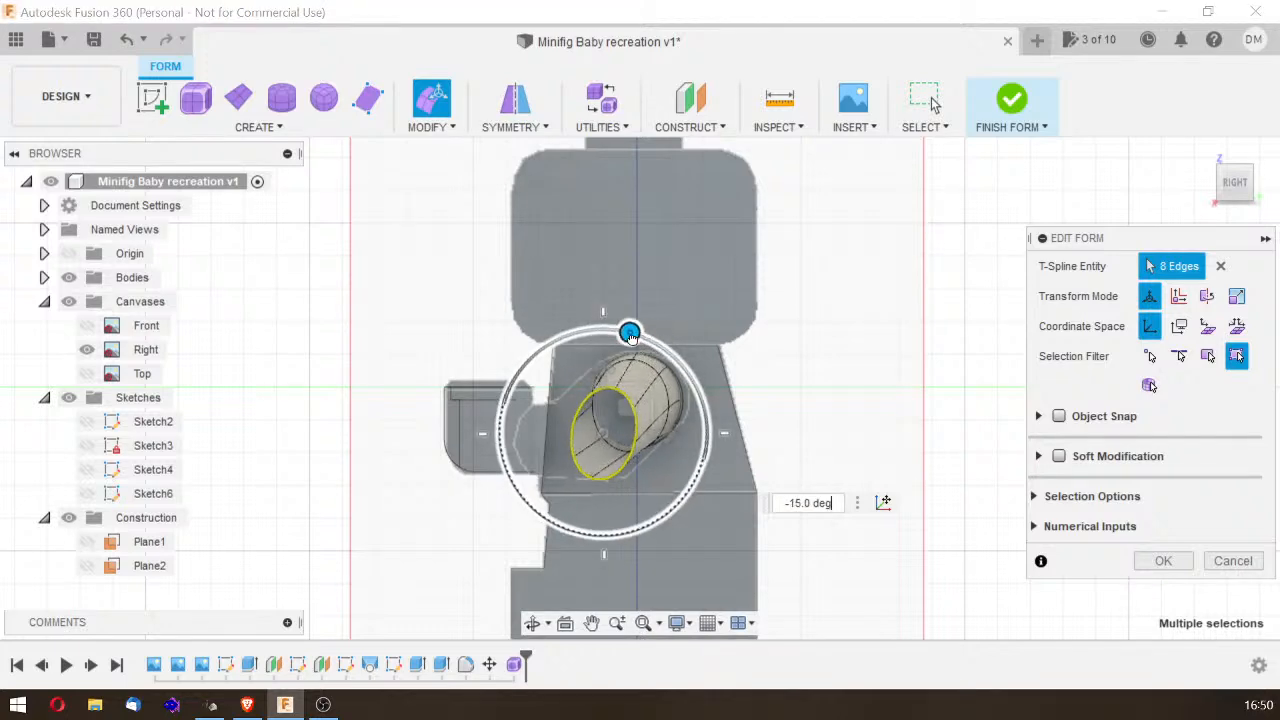
left_click_drag(1240, 189, 1268, 212)
middle_click_drag(640, 390, 560, 400, "shift")
left_click_drag(1243, 208, 1240, 189)
left_click_drag(622, 376, 624, 343)
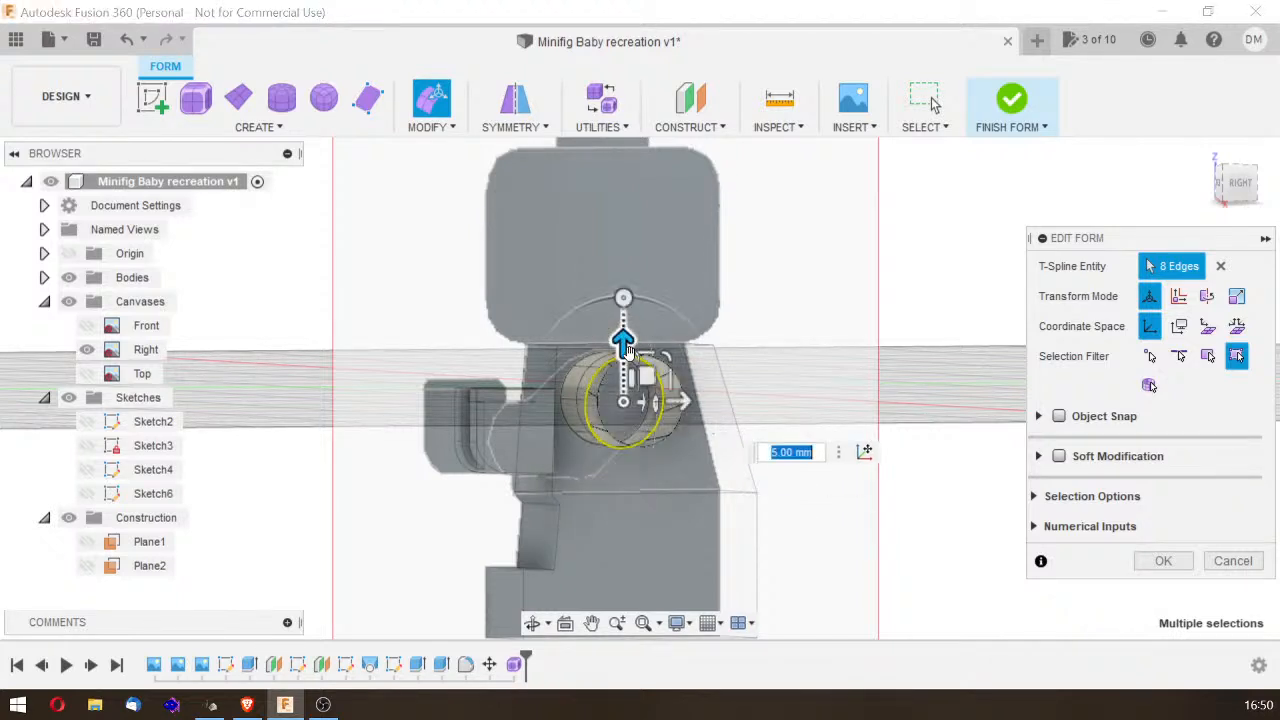
key("Return")
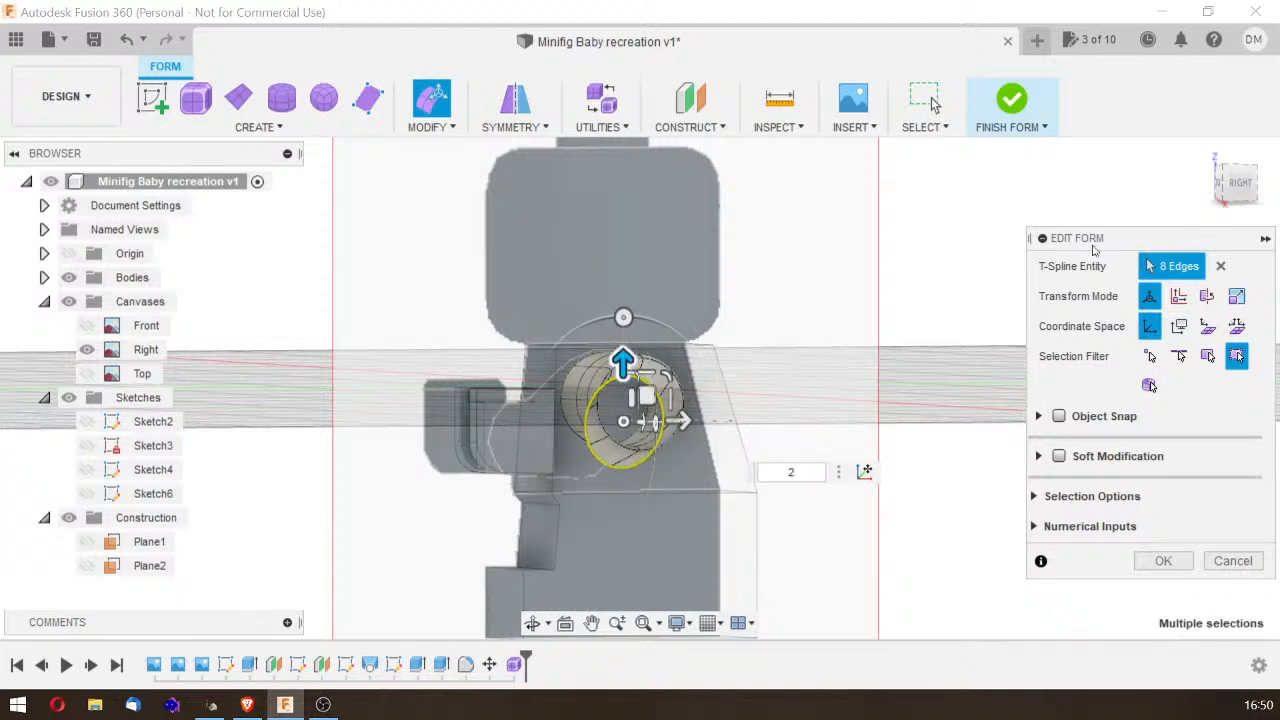
mouse_move(648, 390)
middle_mouse_down("shift")
mouse_move(704, 426)
mouse_move(752, 535)
mouse_move(654, 470)
mouse_move(354, 342)
mouse_move(362, 388)
mouse_move(372, 384)
middle_mouse_up("shift")
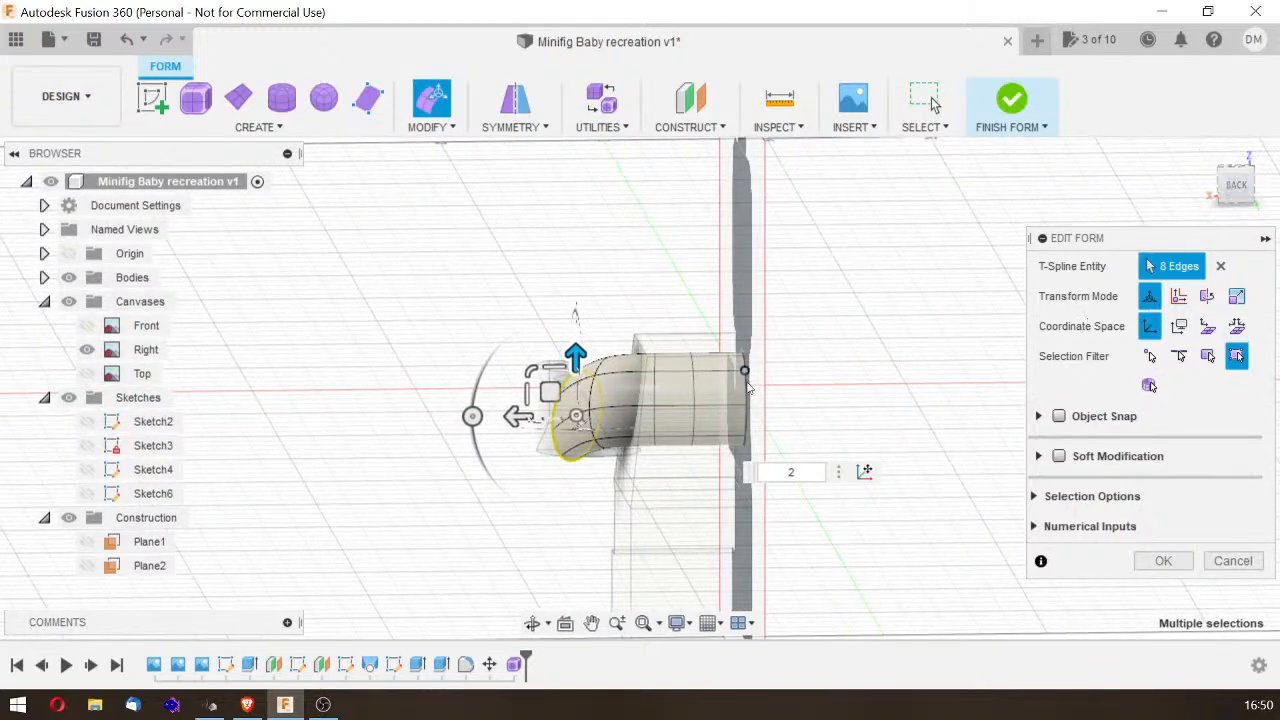
left_click_drag(1240, 195, 1270, 294)
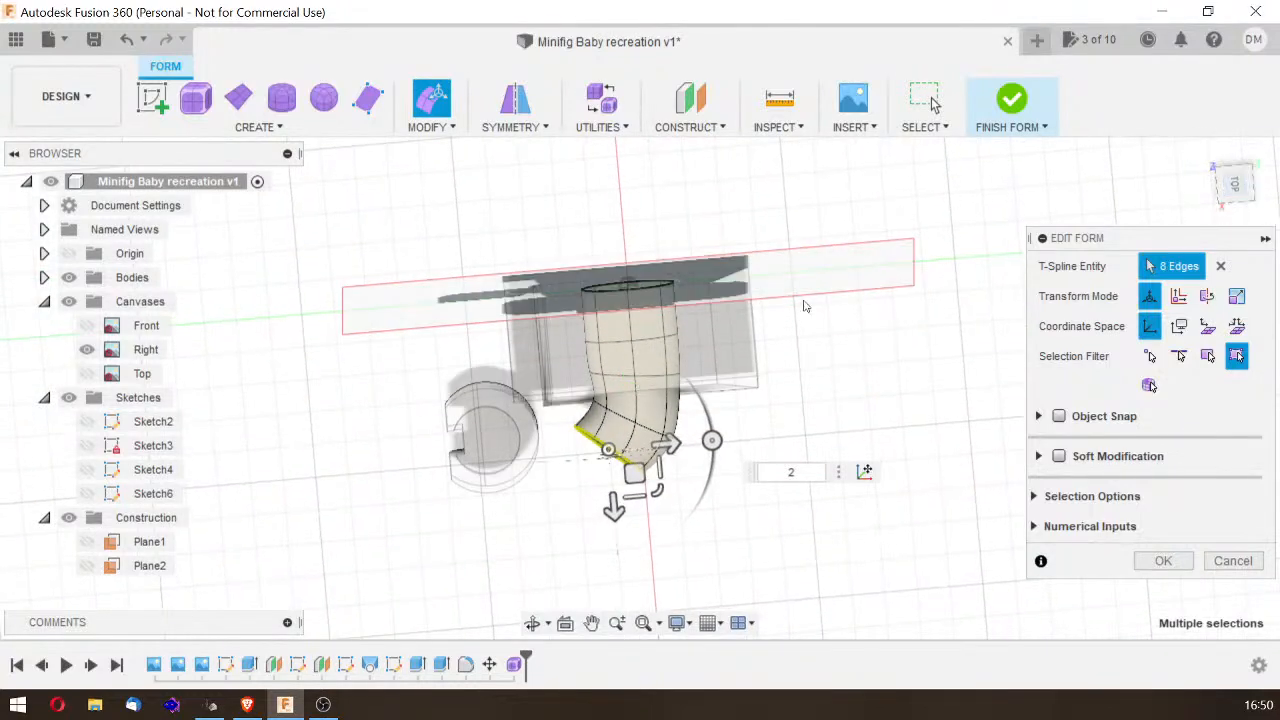
double_click(616, 413)
left_click_drag(740, 413, 736, 409)
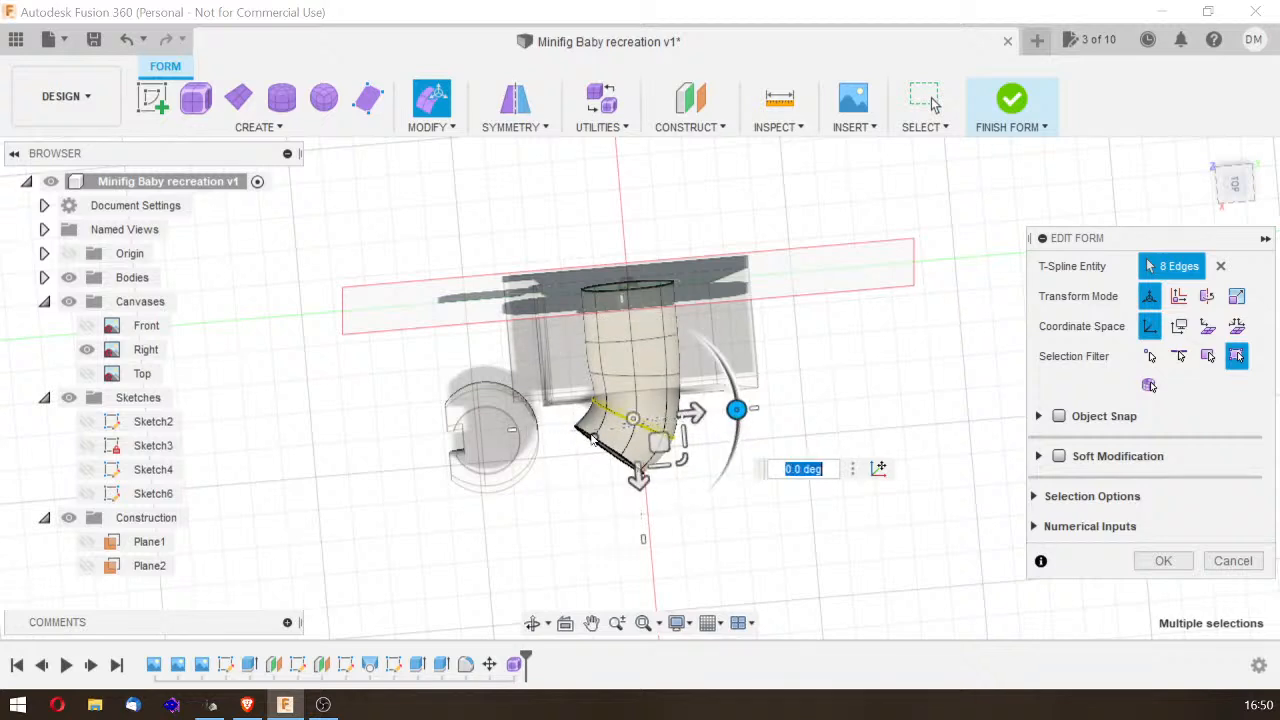
left_click(588, 431)
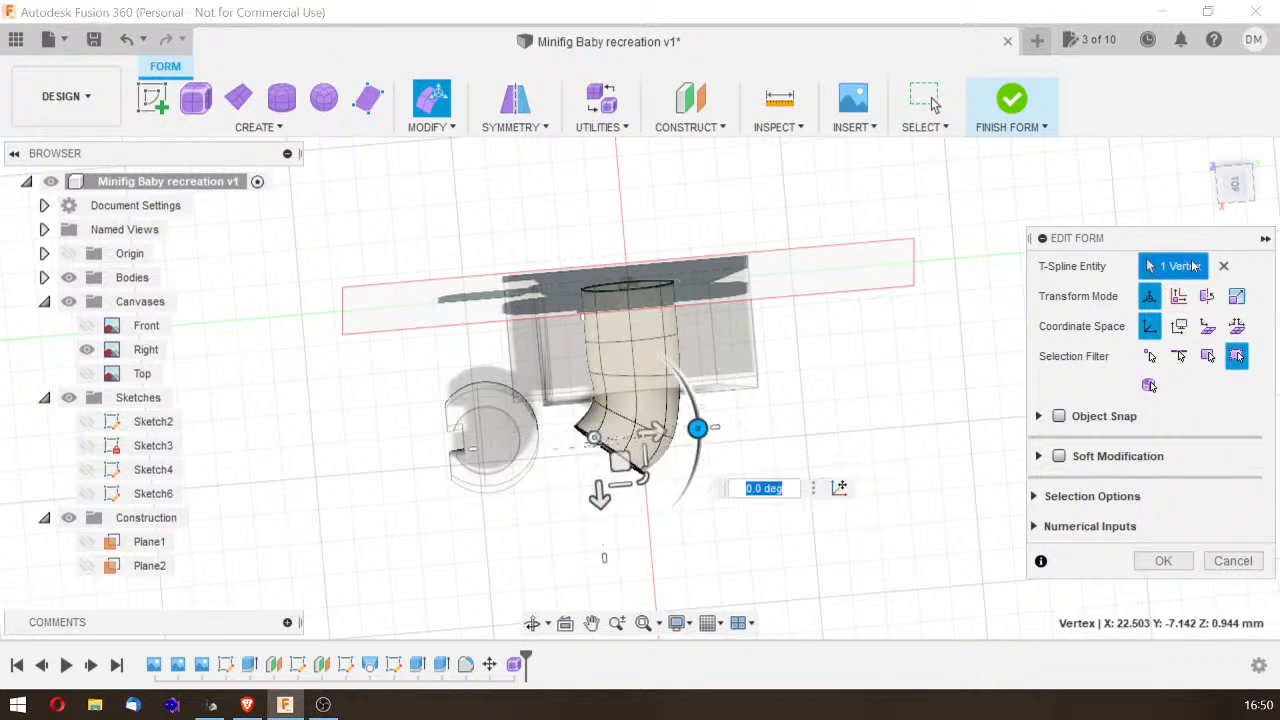
Step: Reselect the arm's open end loop and shift it upward and 5 mm toward the hand
left_click(1252, 162)
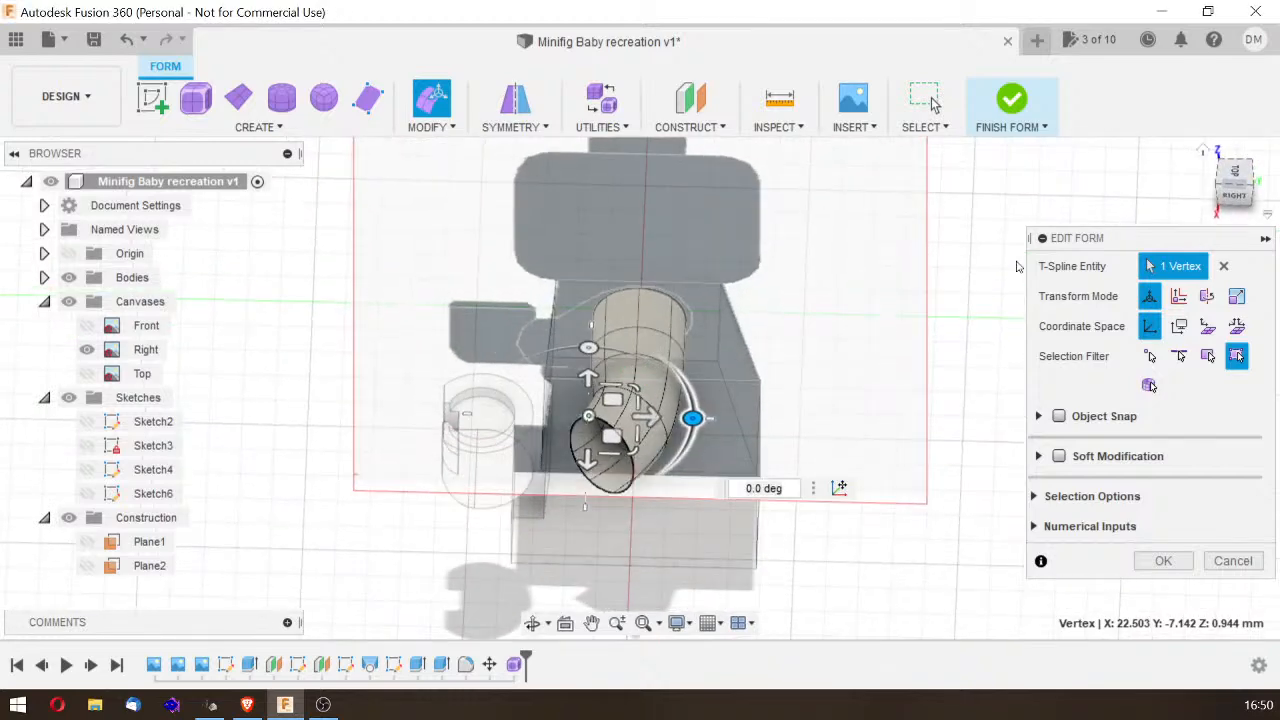
double_click(628, 477)
left_click_drag(600, 418, 600, 396)
left_click_drag(658, 437, 640, 433)
left_click_drag(1237, 181, 1235, 157)
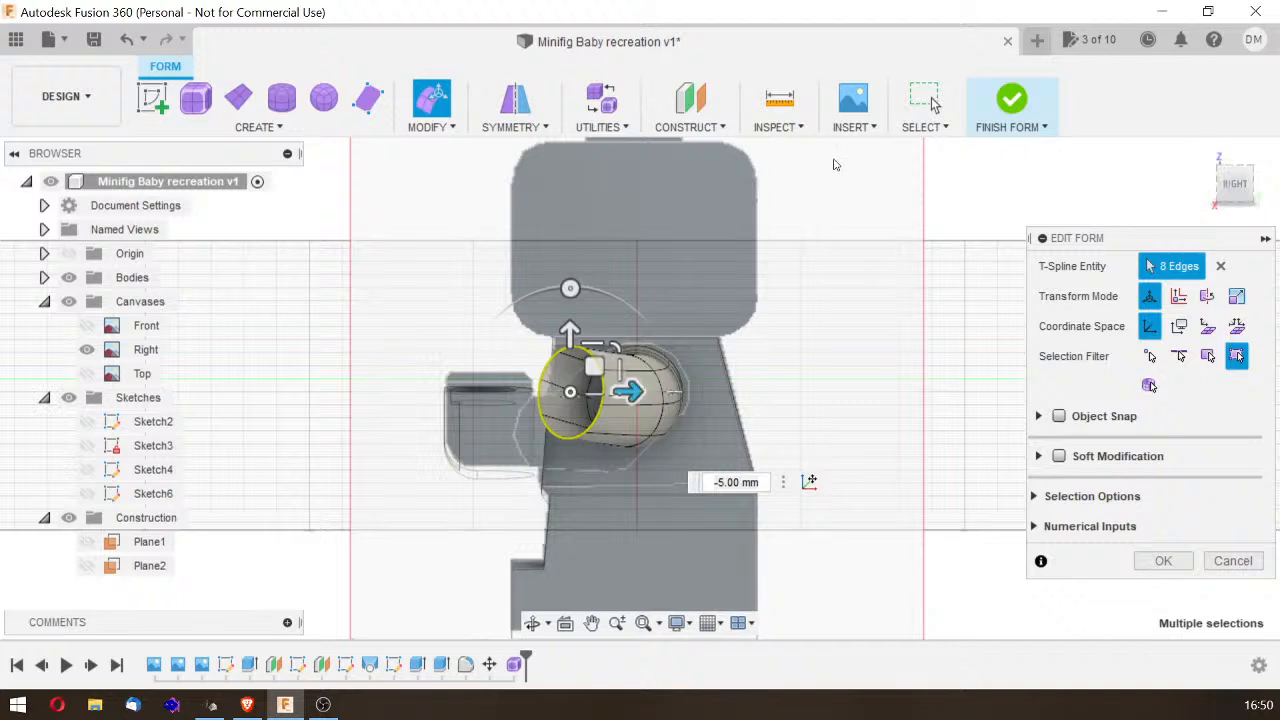
Step: Lower the open end loop onto the arm outline, scale it by 0.854 and shift it 2 mm away from the hand
left_click_drag(569, 334, 610, 380)
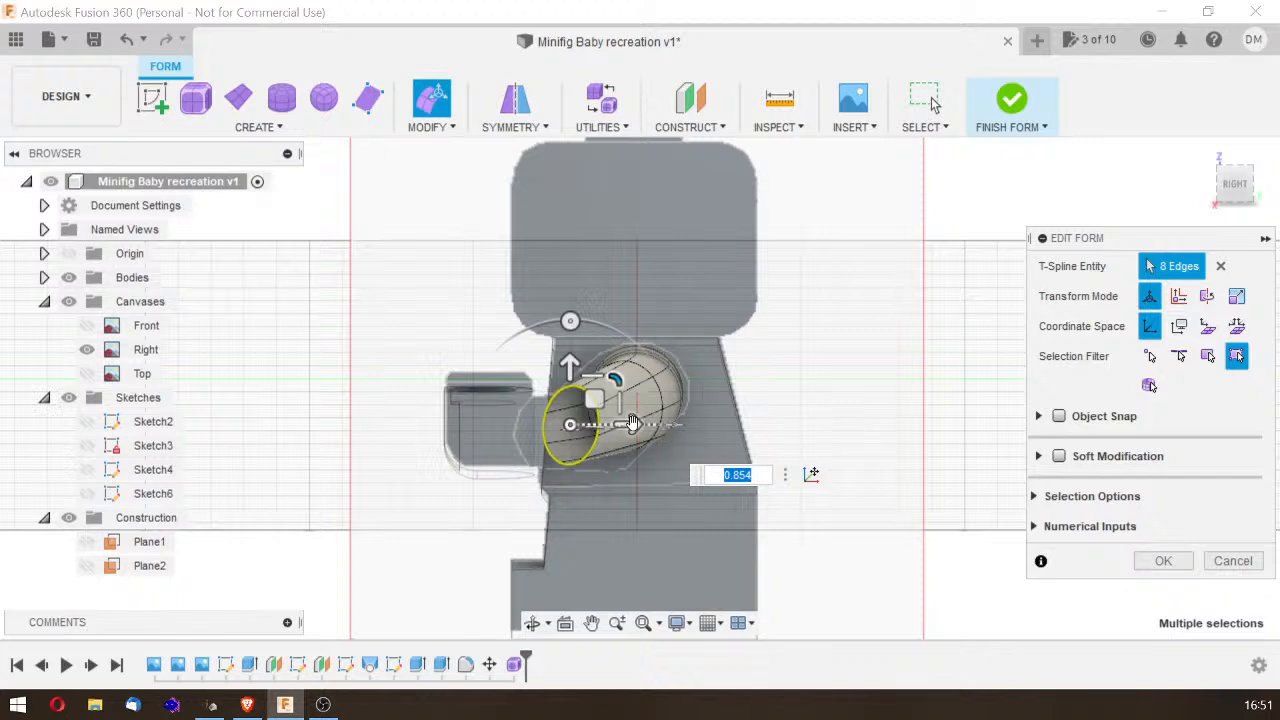
mouse_move(632, 427)
left_mouse_down()
mouse_move(657, 427)
mouse_move(638, 426)
left_mouse_up()
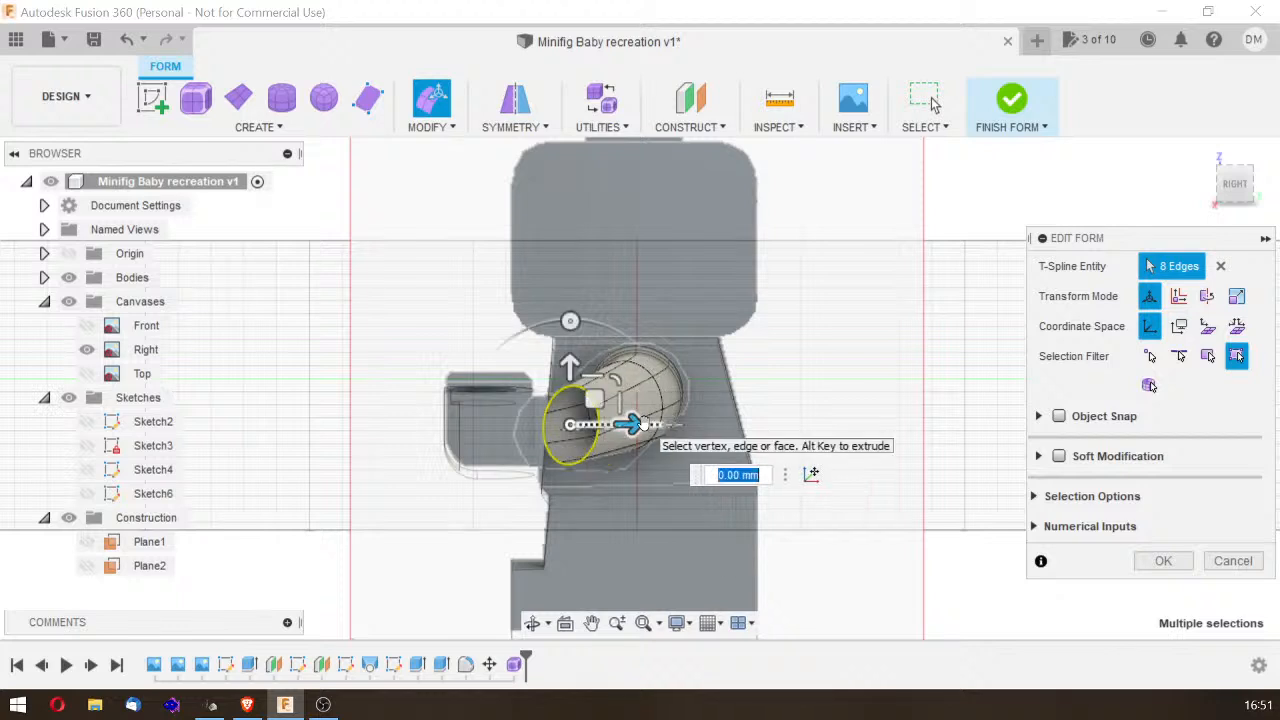
type("2")
key("Return")
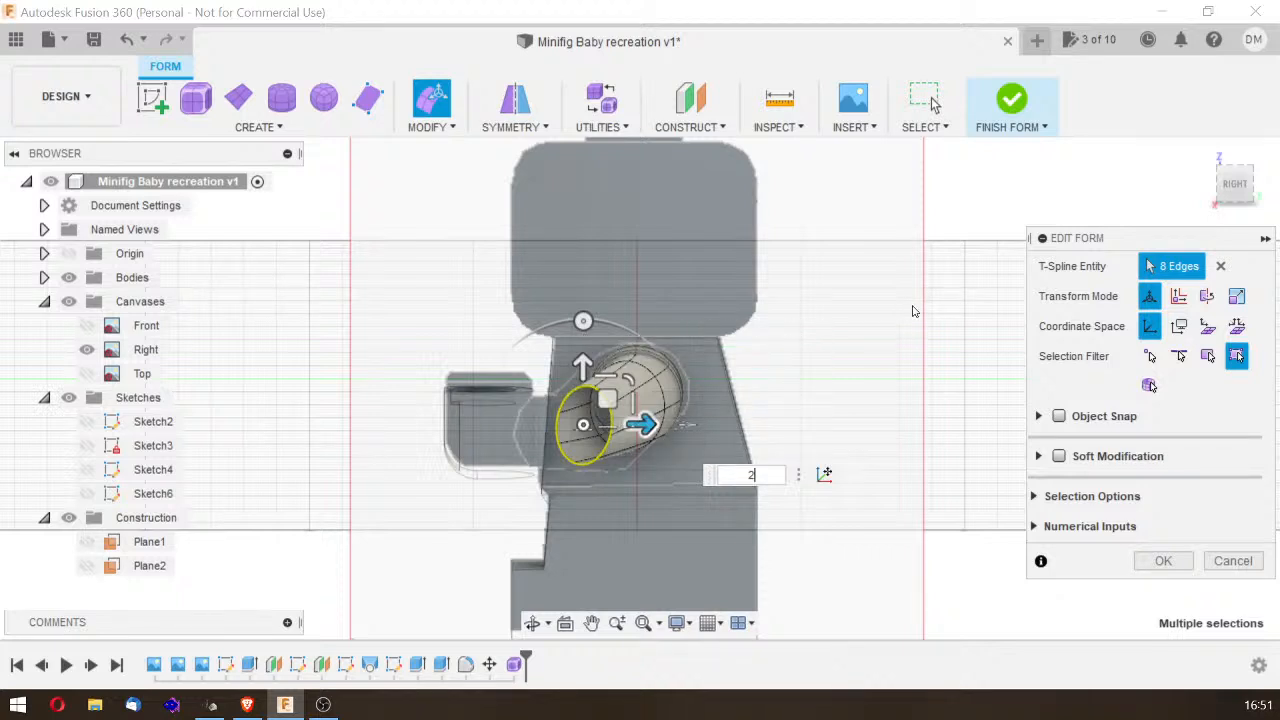
Step: Try to move the open end loop 5 mm inward toward the torso
left_click_drag(1247, 190, 1238, 231)
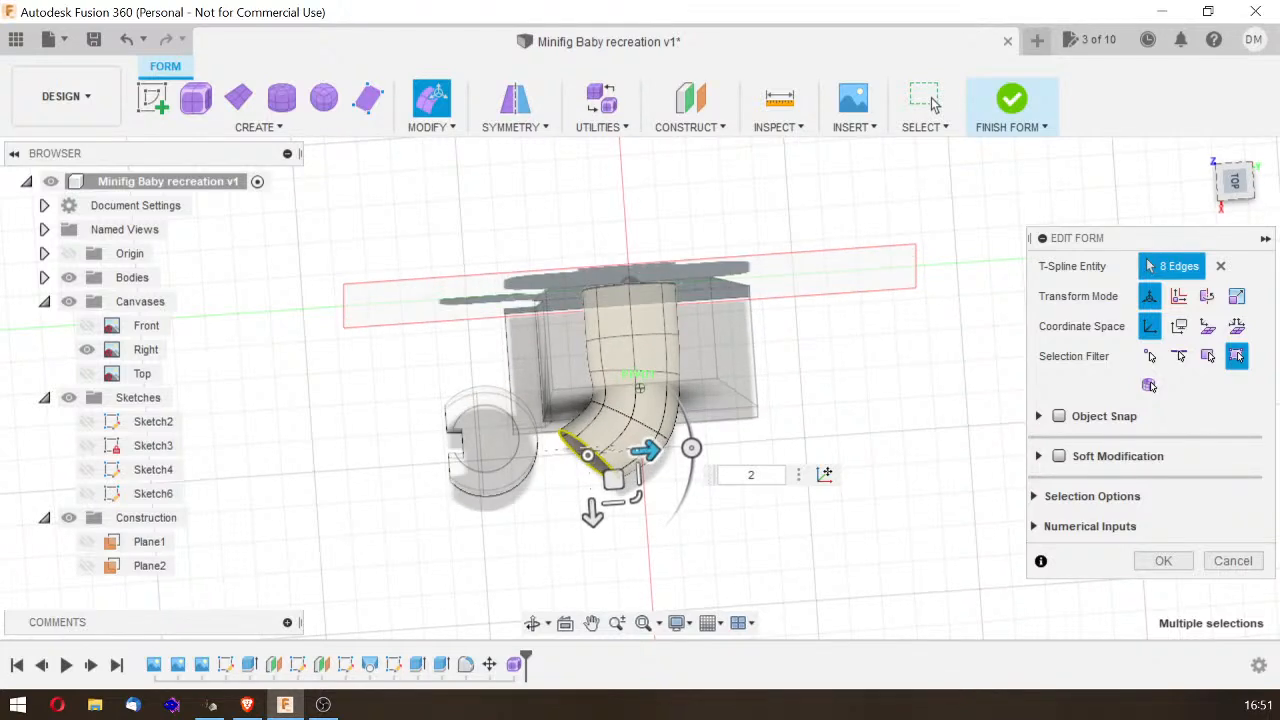
left_click_drag(1236, 182, 1237, 190)
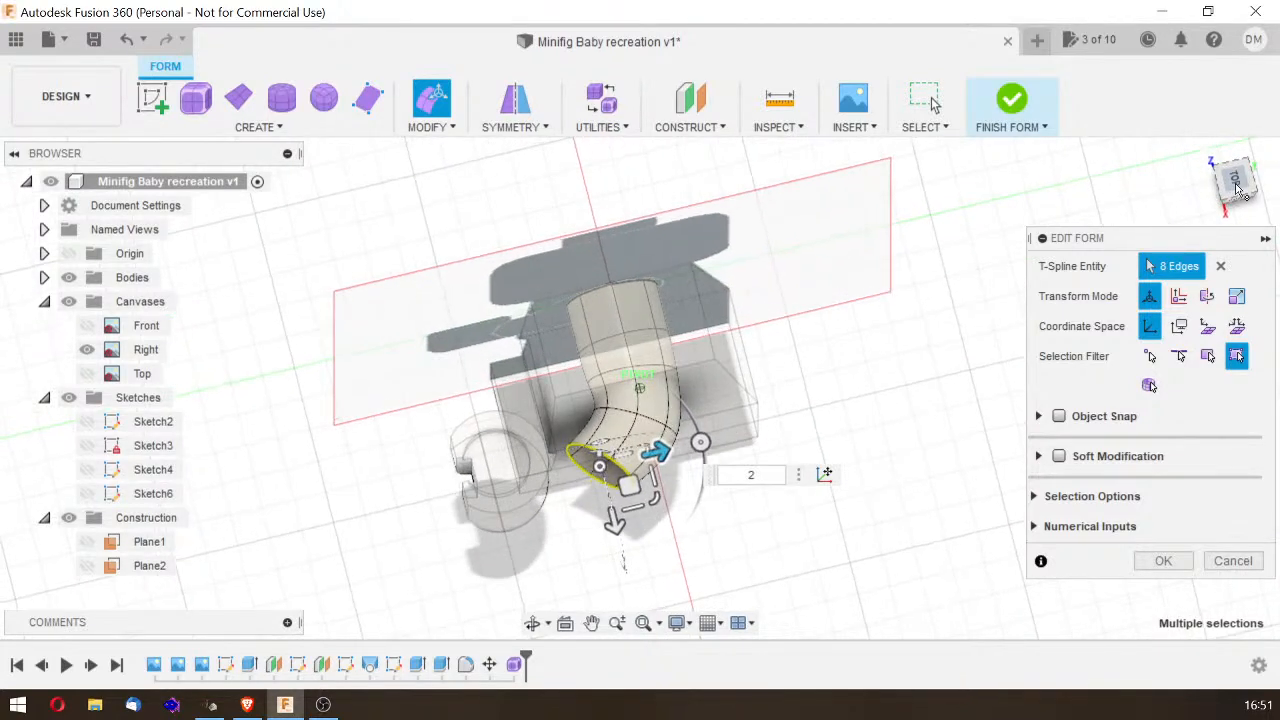
left_click(616, 522)
type("-5")
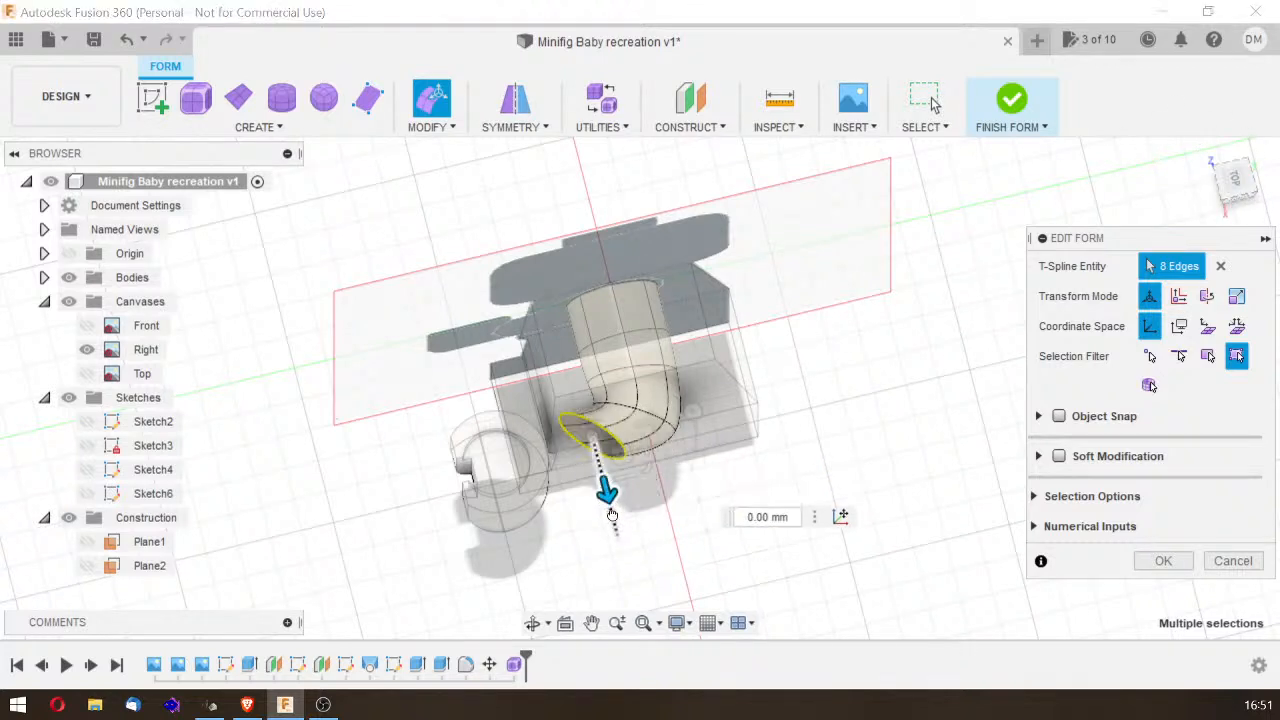
key("Return")
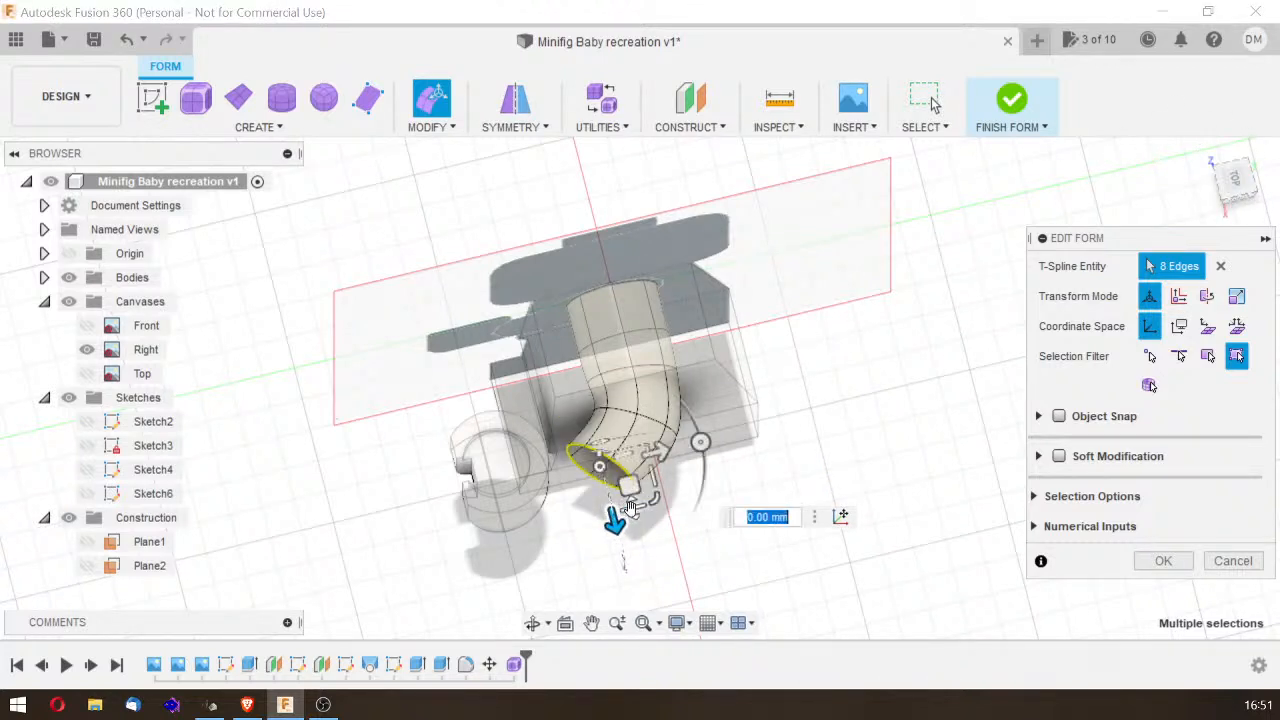
Step: Rotate the arm's open end loop by -15° and scale it by 0.956
left_click_drag(700, 441, 703, 469)
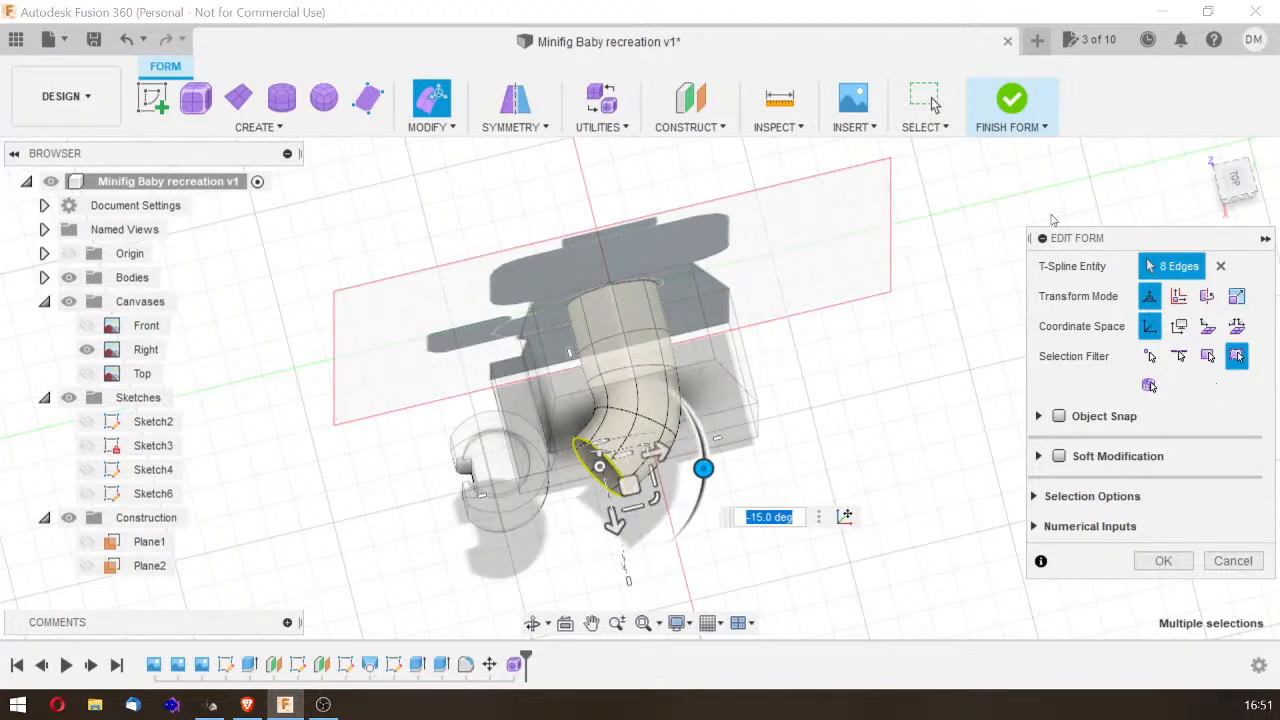
mouse_move(690, 570)
middle_mouse_down("shift")
mouse_move(795, 484)
mouse_move(818, 433)
middle_mouse_up("shift")
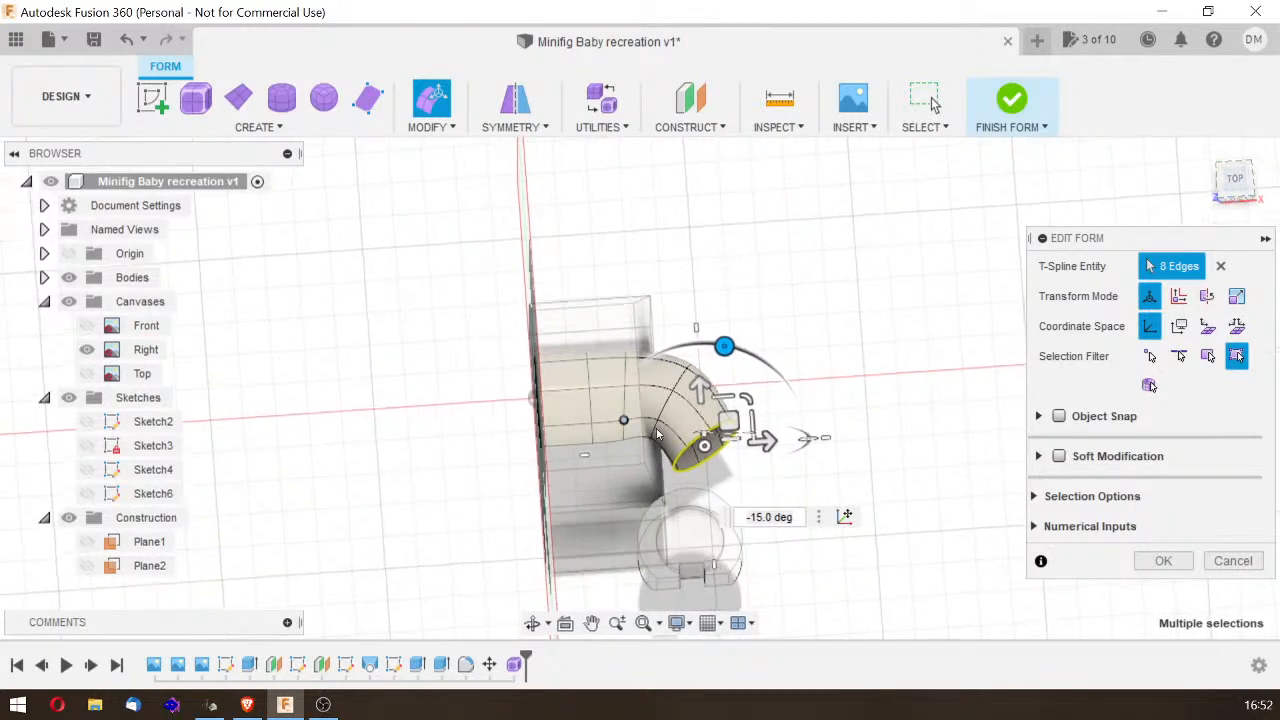
left_click(766, 440)
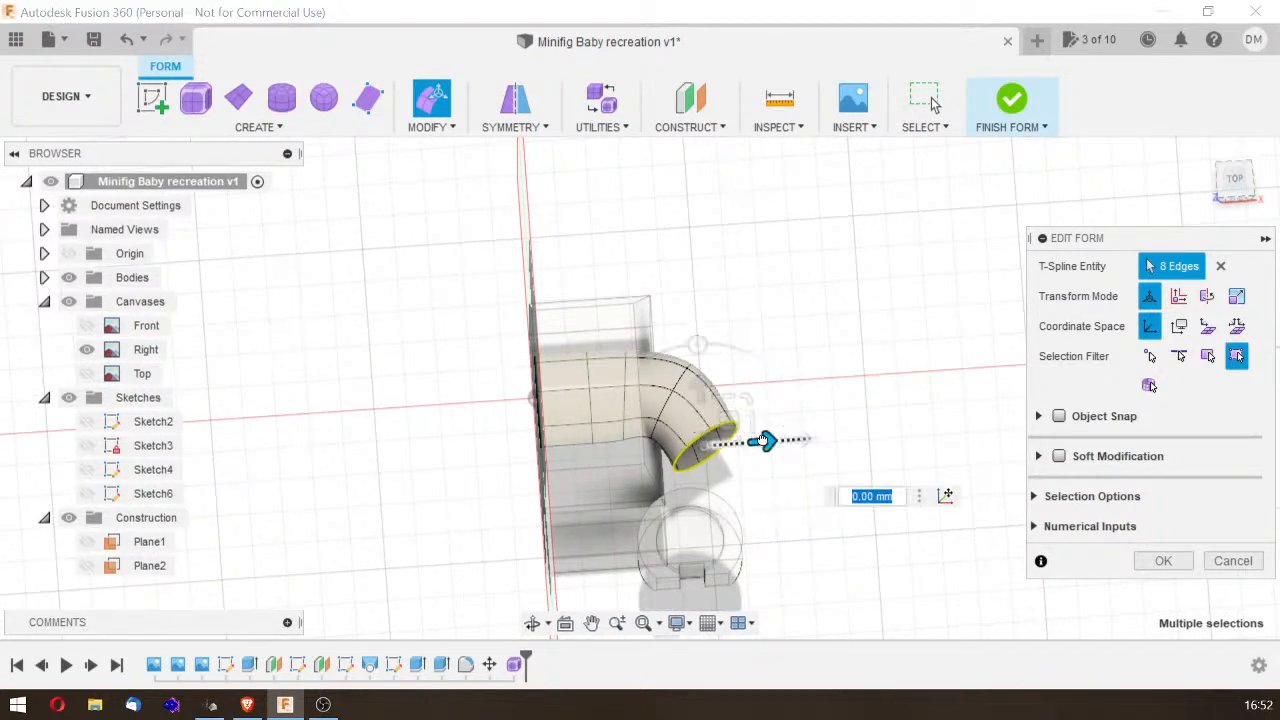
mouse_move(757, 440)
left_mouse_down()
mouse_move(723, 443)
mouse_move(756, 440)
left_mouse_up()
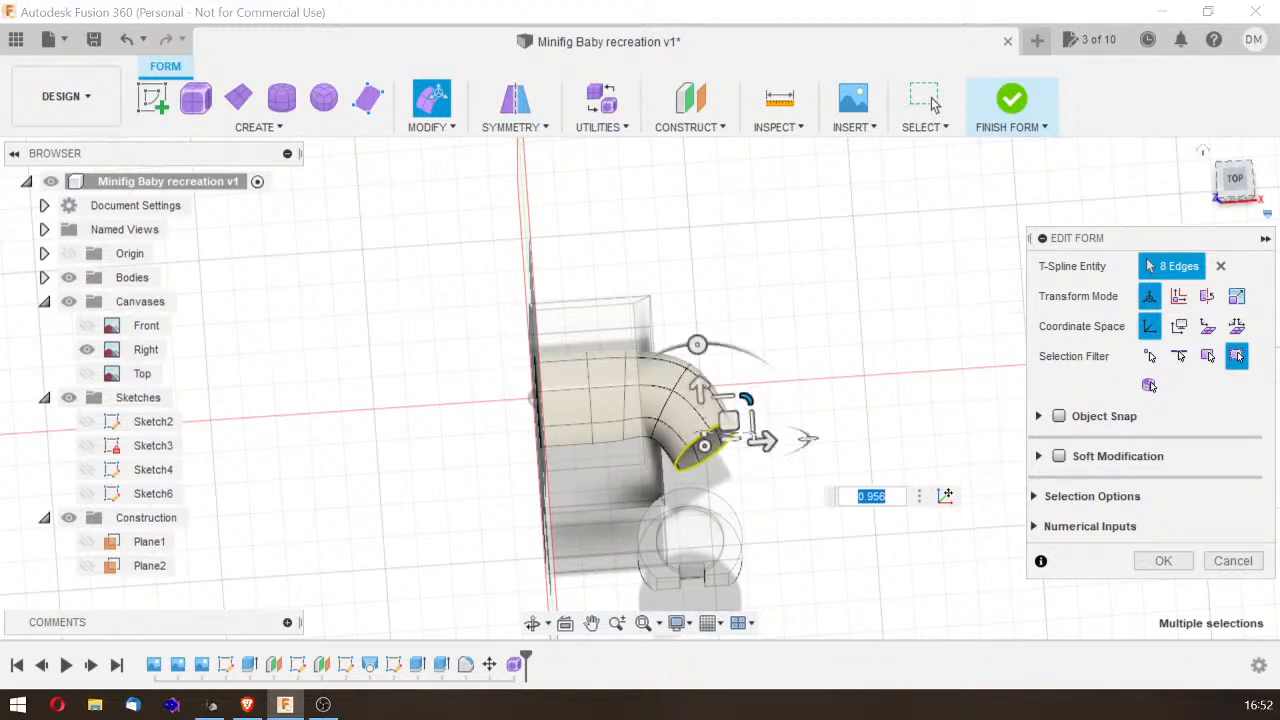
mouse_move(1237, 177)
left_mouse_down()
mouse_move(1214, 143)
mouse_move(1176, 134)
mouse_move(1163, 92)
mouse_move(1150, 96)
mouse_move(1066, 28)
mouse_move(1158, 172)
mouse_move(1196, 186)
mouse_move(1213, 225)
mouse_move(1192, 180)
mouse_move(1214, 218)
left_mouse_up()
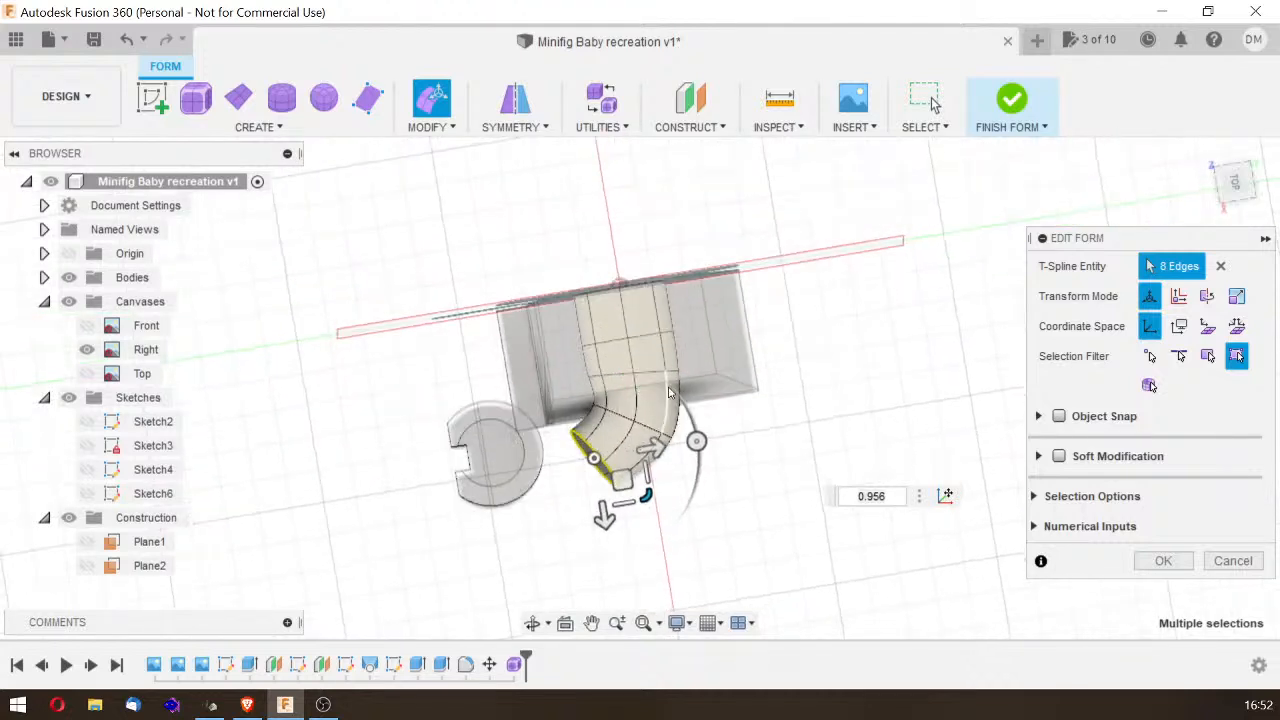
left_click_drag(597, 458, 598, 449)
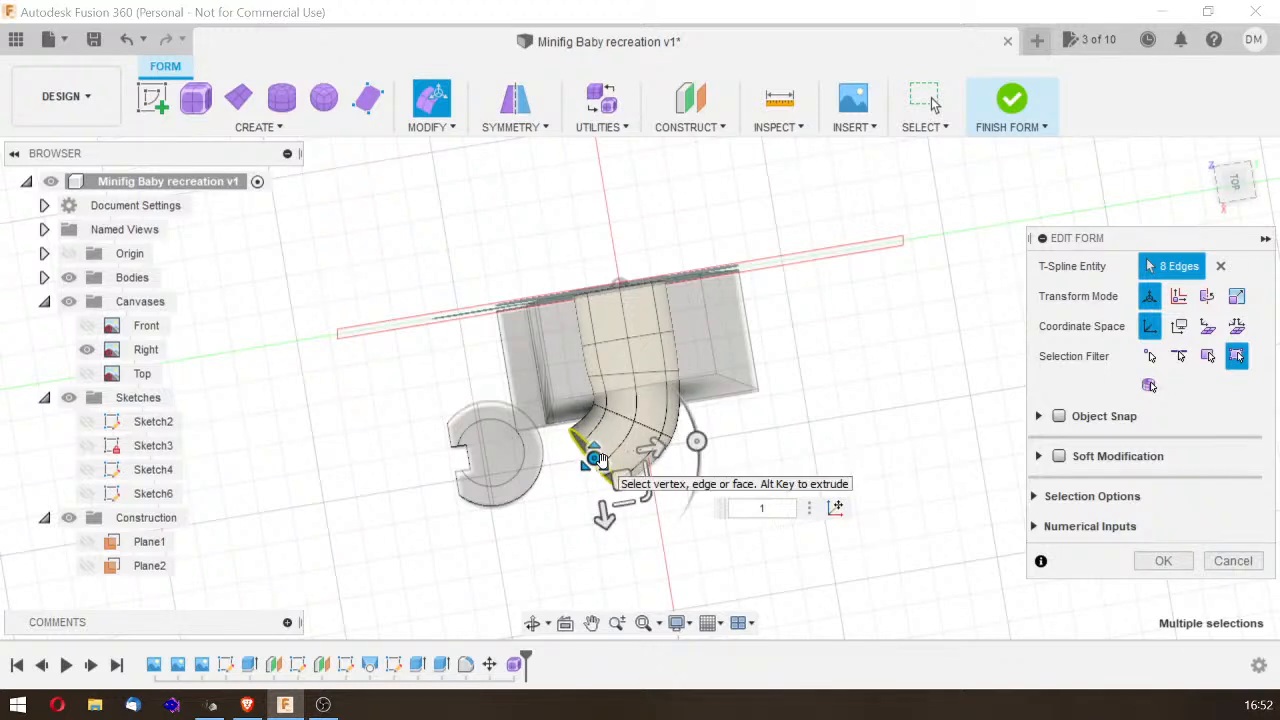
key("Escape")
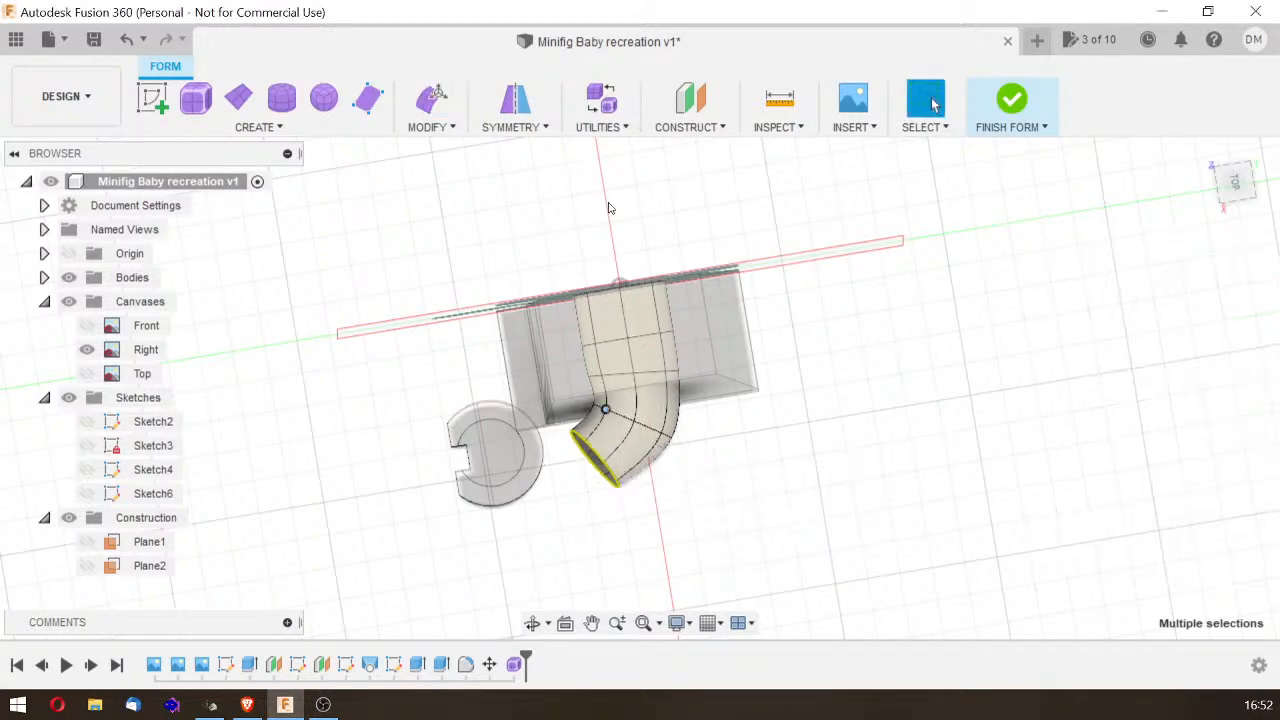
Step: Shift the open end loop about -1.6 mm and 0.6 mm within the horizontal plane and rotate it by -30°
left_click(431, 97)
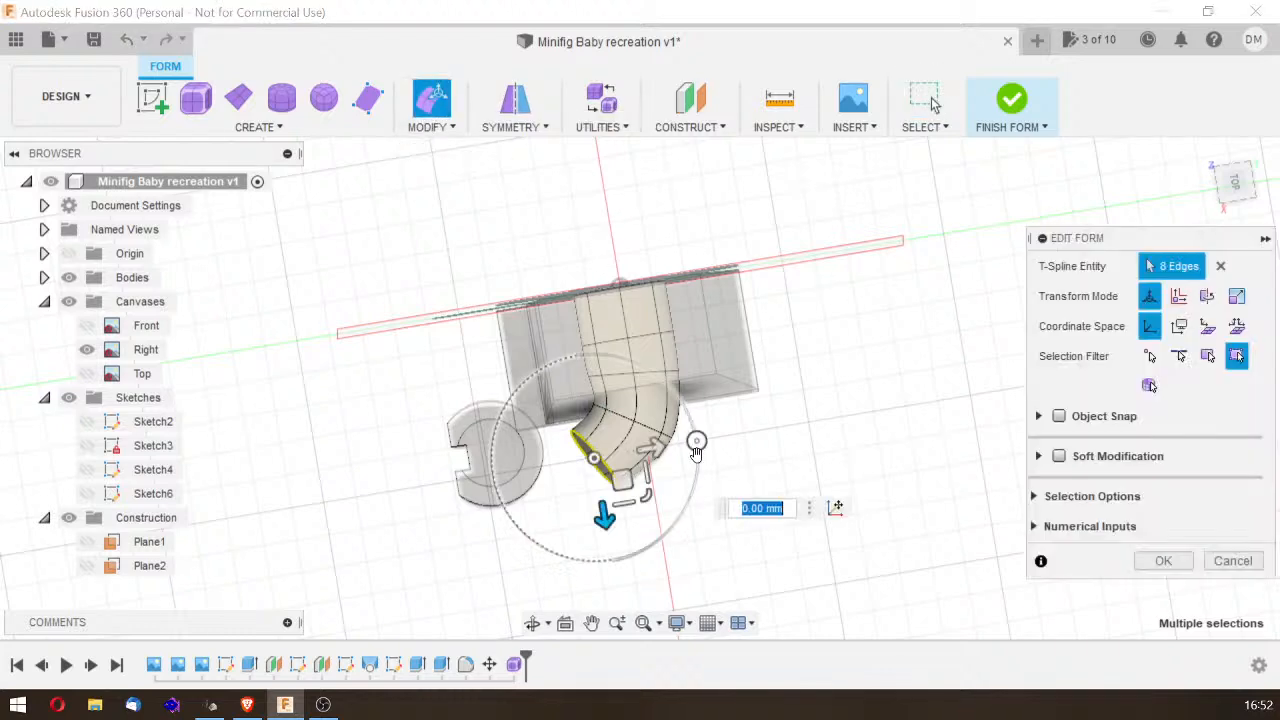
mouse_move(620, 484)
left_mouse_down()
mouse_move(615, 521)
mouse_move(622, 472)
left_mouse_up()
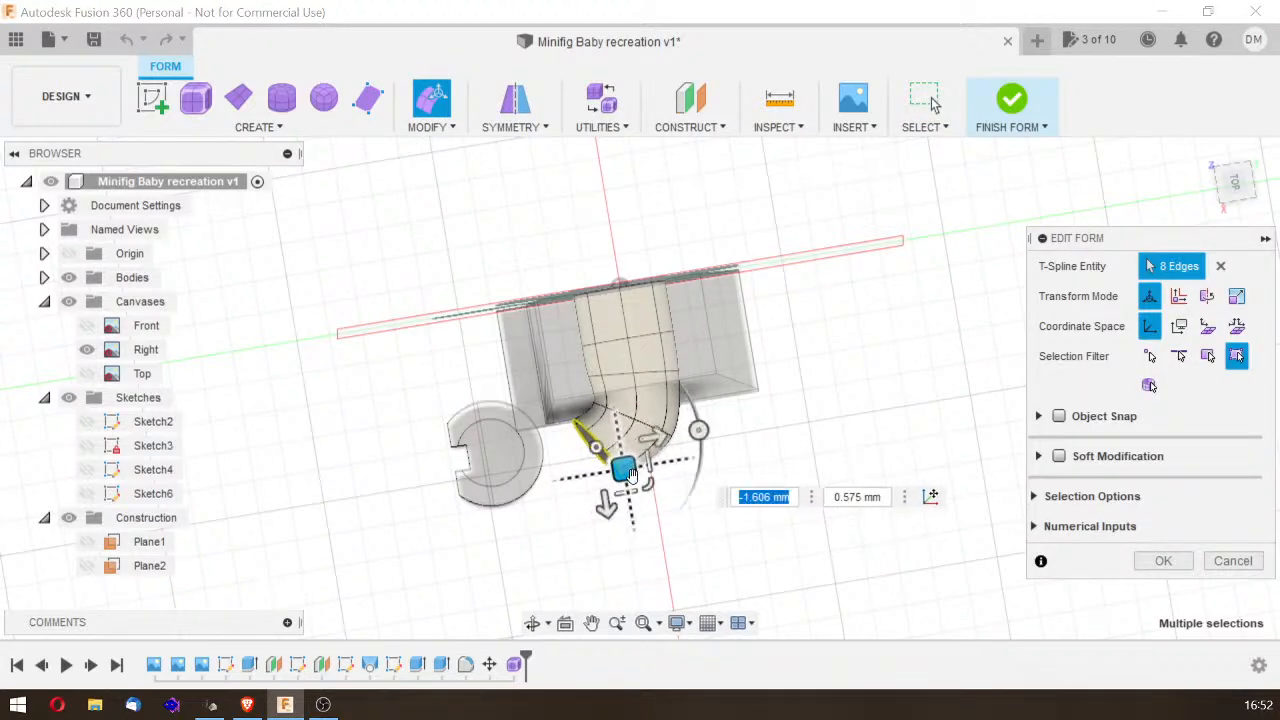
left_click(698, 432)
left_click_drag(699, 441, 626, 461)
Step: Rotate the open end loop by 10° in the right view and clear the edge selection
left_click(1250, 196)
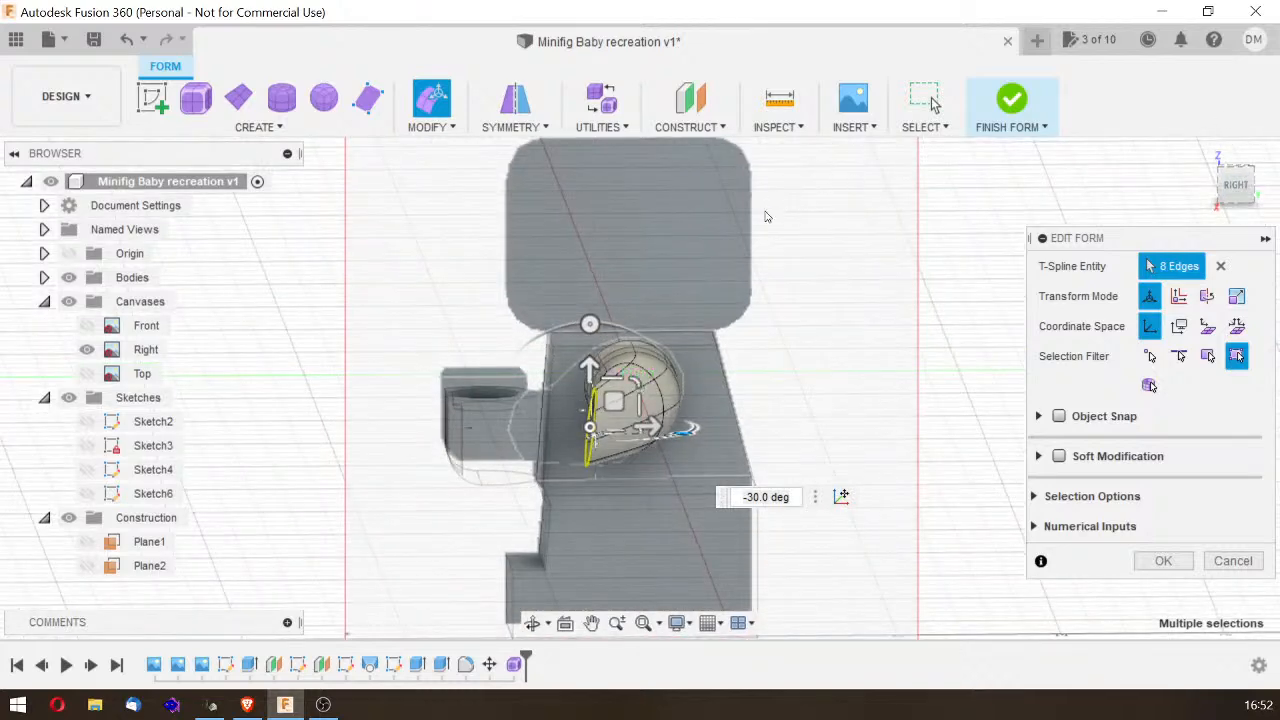
left_click_drag(590, 322, 571, 325)
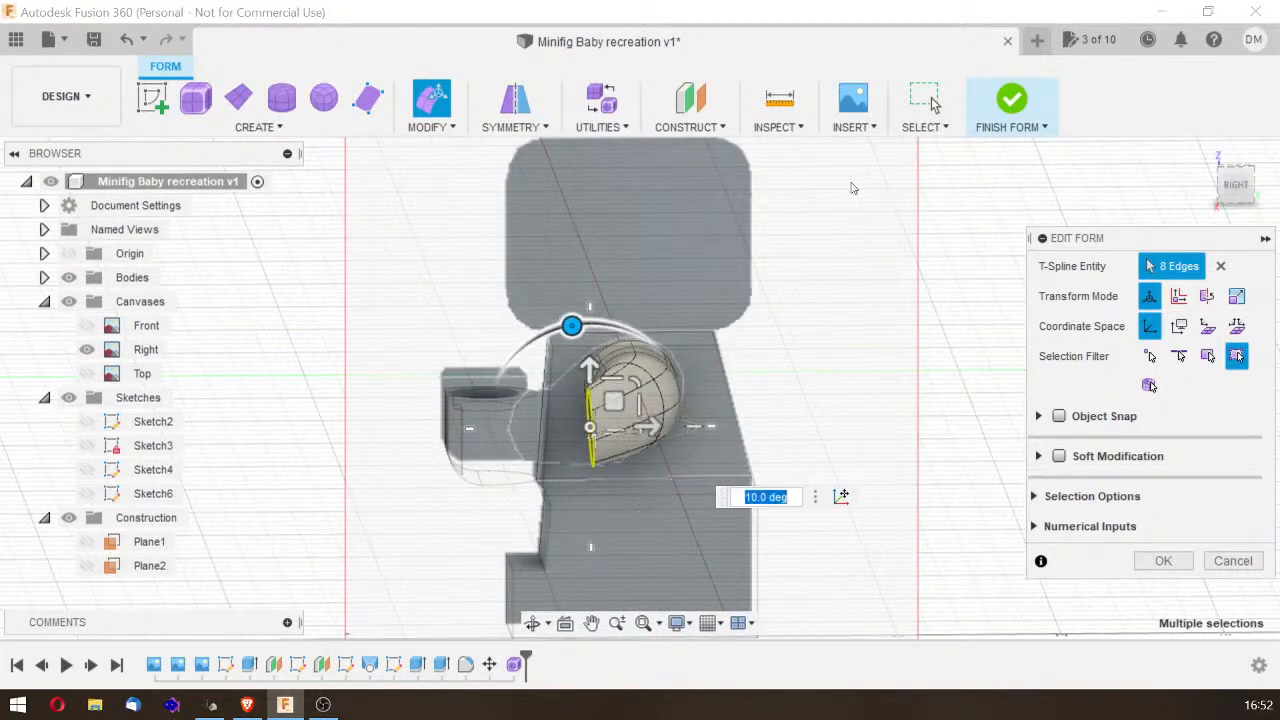
mouse_move(1237, 192)
left_mouse_down()
mouse_move(1167, 232)
mouse_move(1234, 215)
mouse_move(1195, 184)
mouse_move(1193, 158)
mouse_move(1216, 208)
mouse_move(1232, 188)
mouse_move(1212, 195)
left_mouse_up()
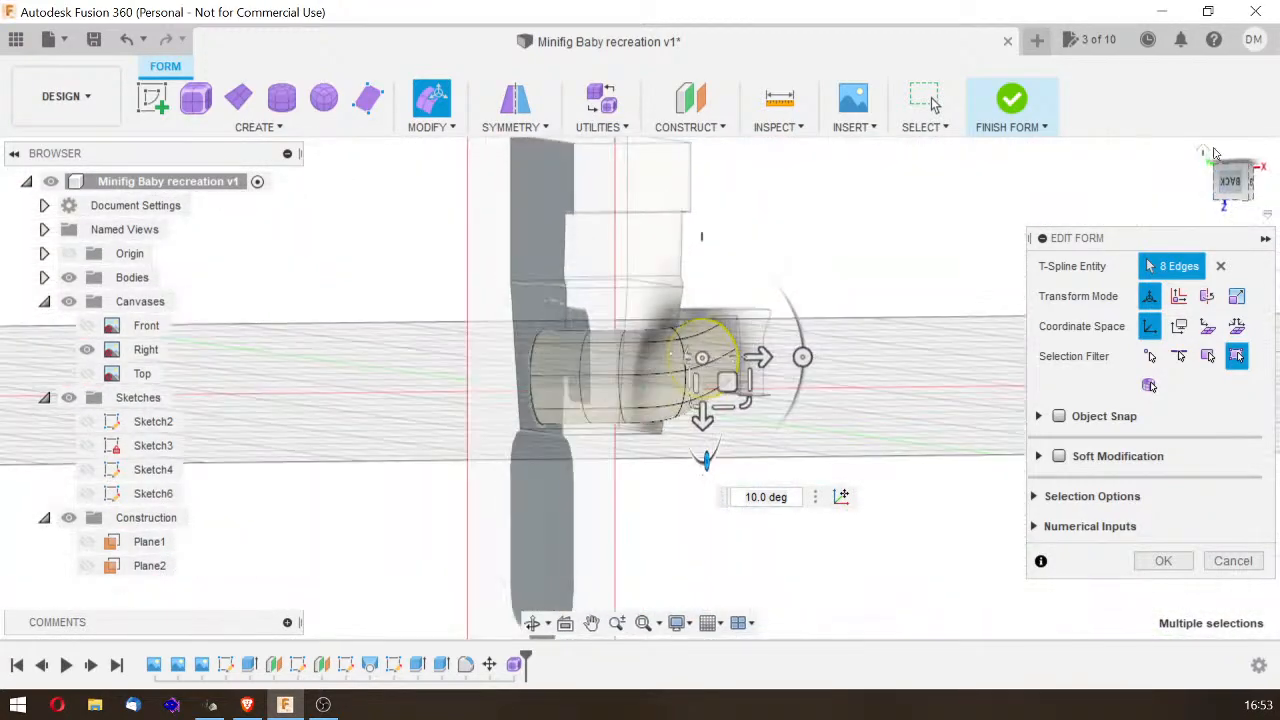
left_click(1205, 152)
left_click(1226, 195)
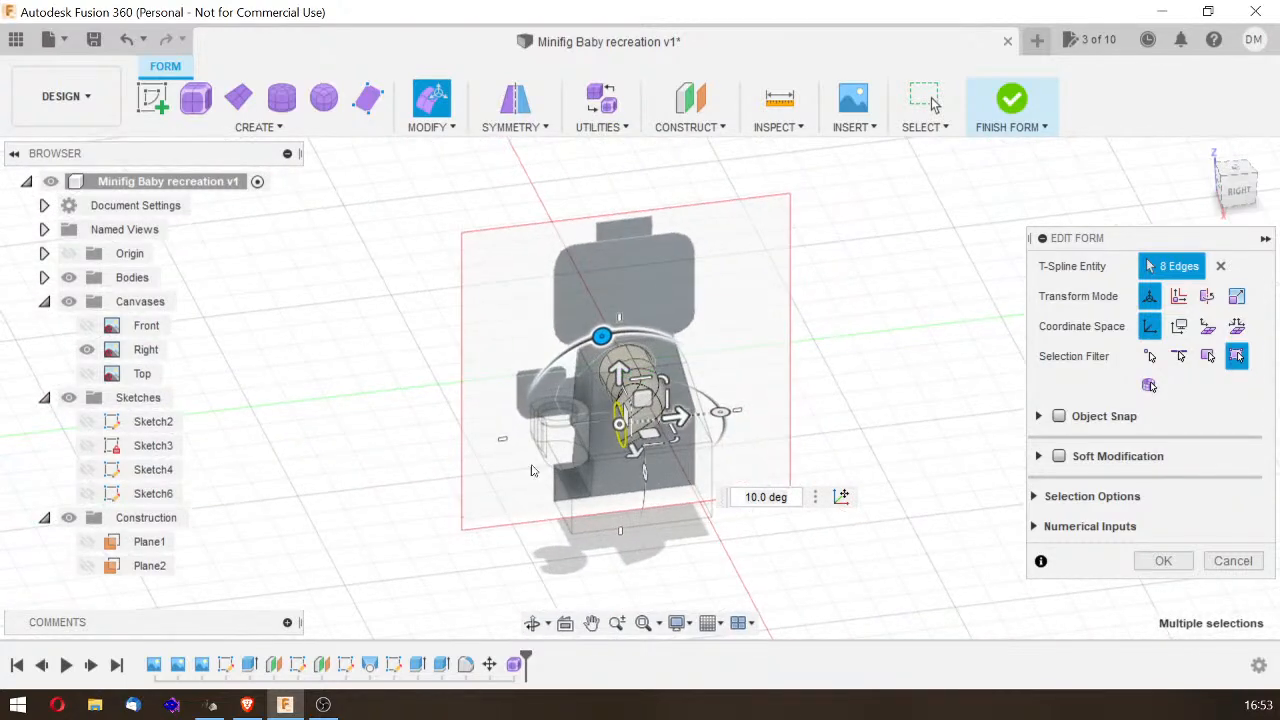
scroll(585, 505, "up", 5)
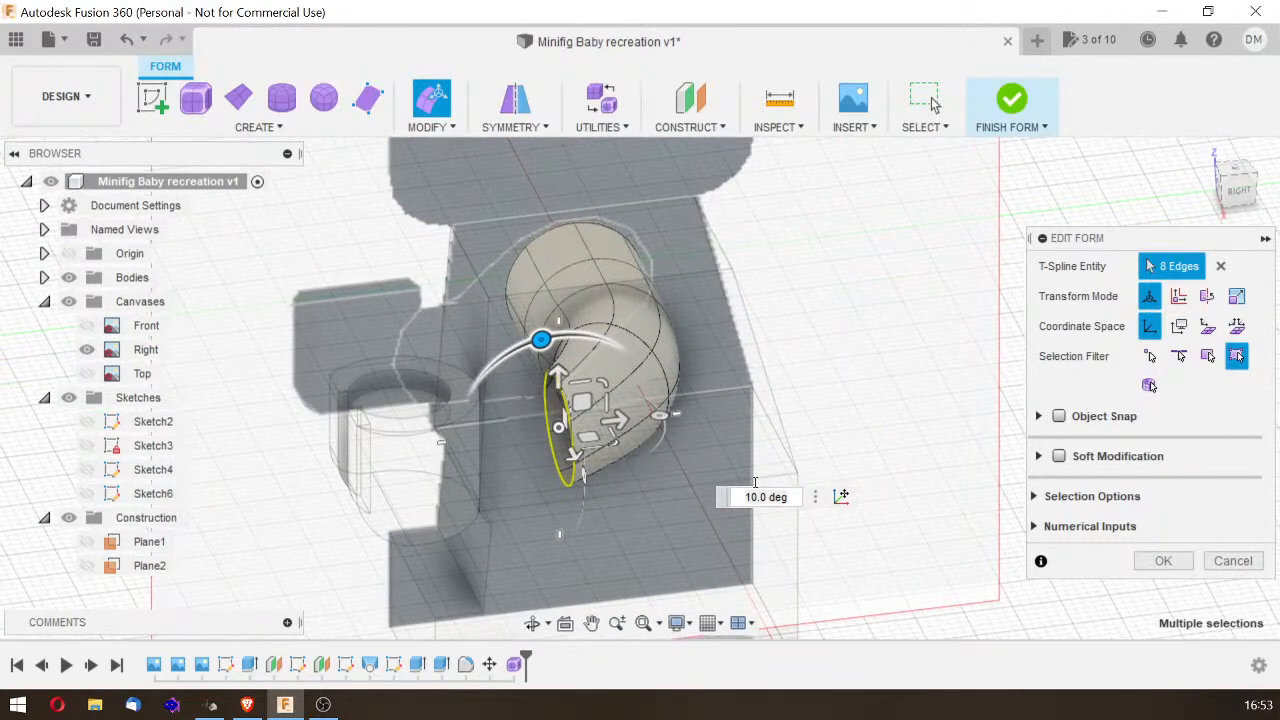
left_click(857, 357)
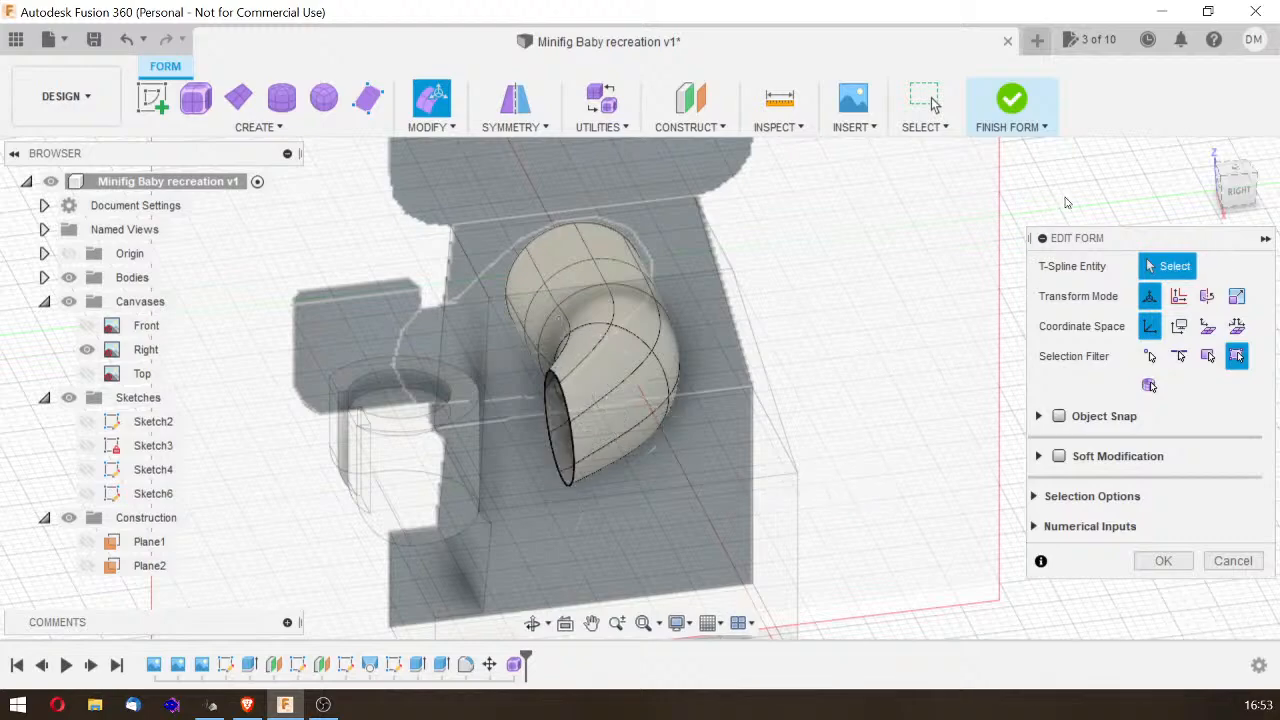
mouse_move(1219, 191)
left_mouse_down()
mouse_move(1208, 186)
mouse_move(1212, 222)
mouse_move(1218, 190)
left_mouse_up()
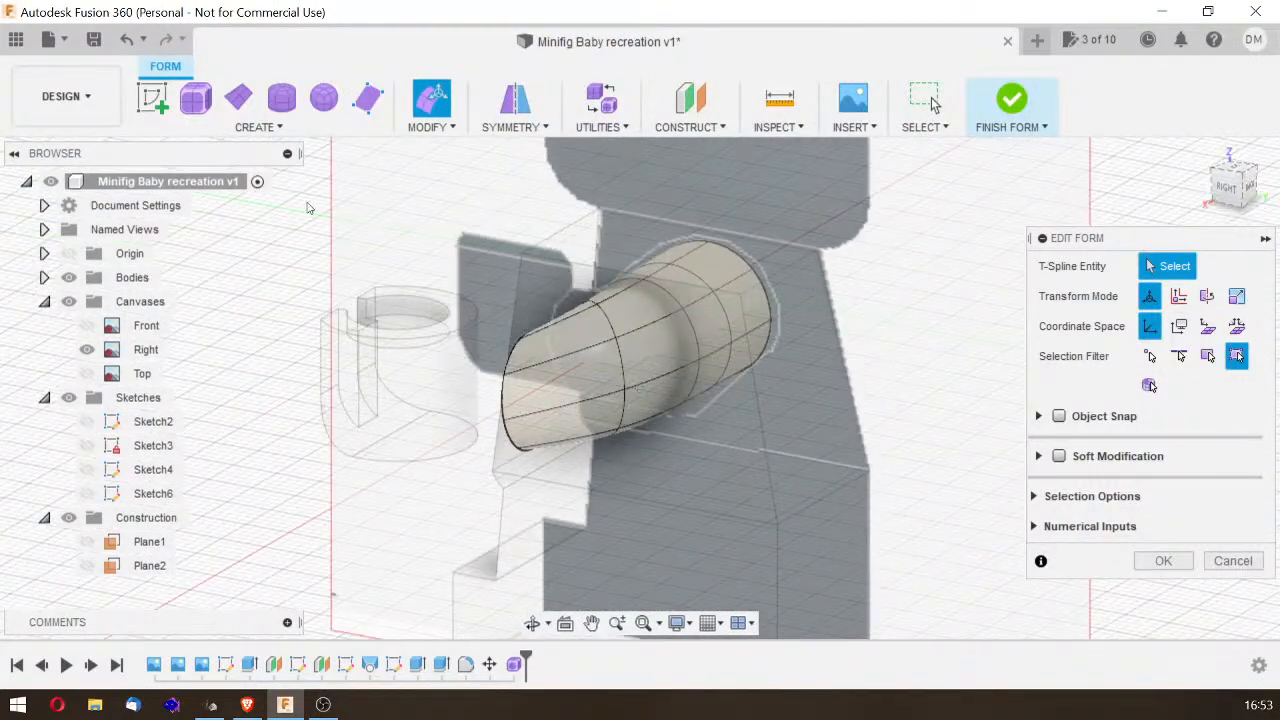
left_click(285, 100)
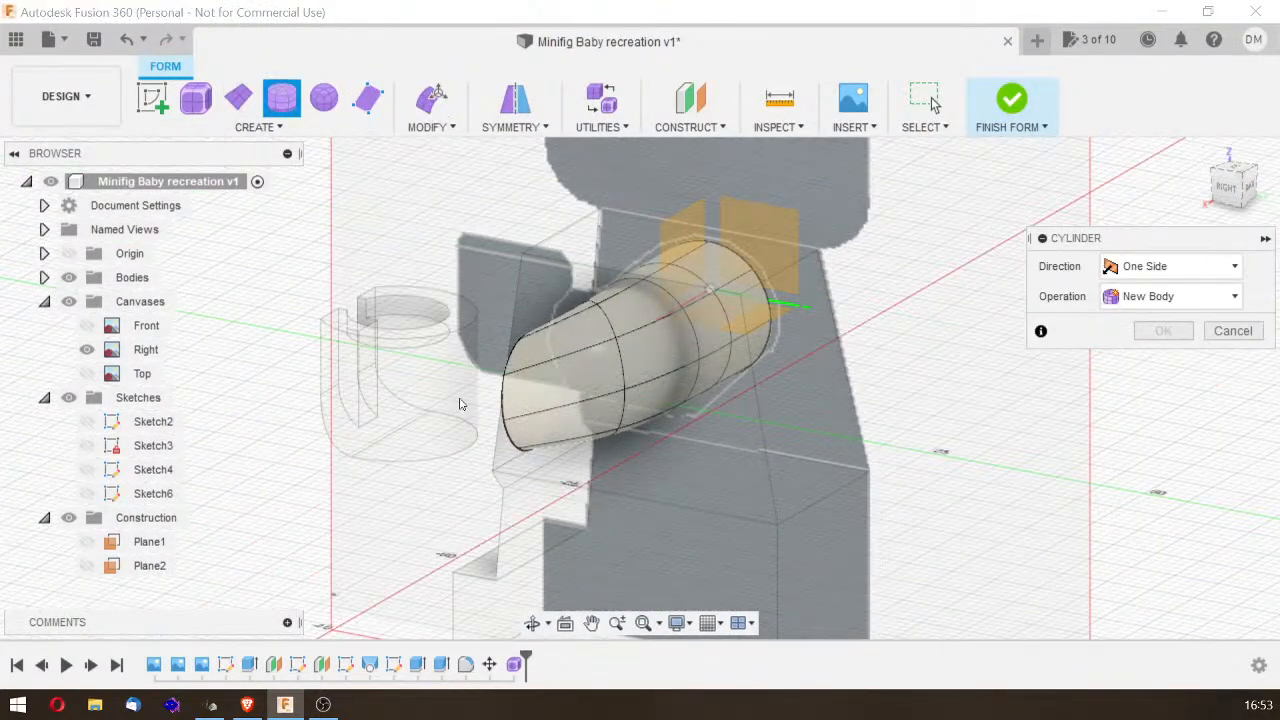
left_click(686, 243)
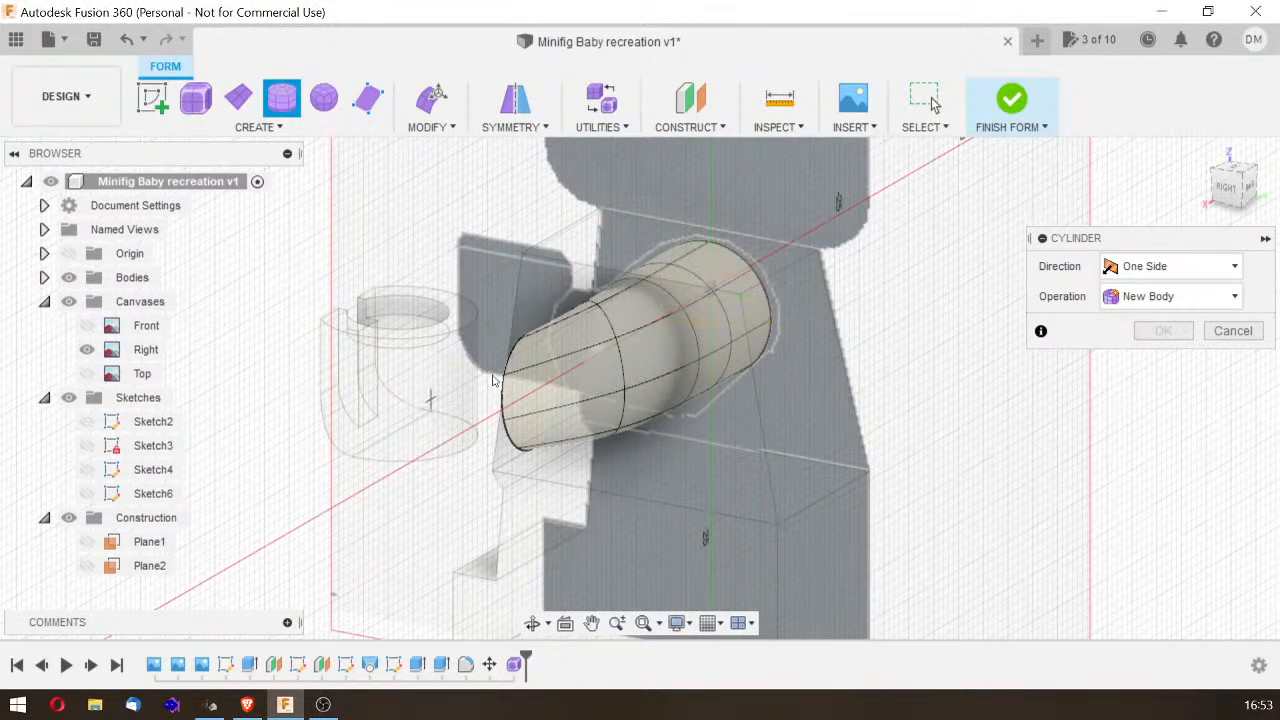
left_click_drag(1236, 178, 1193, 200)
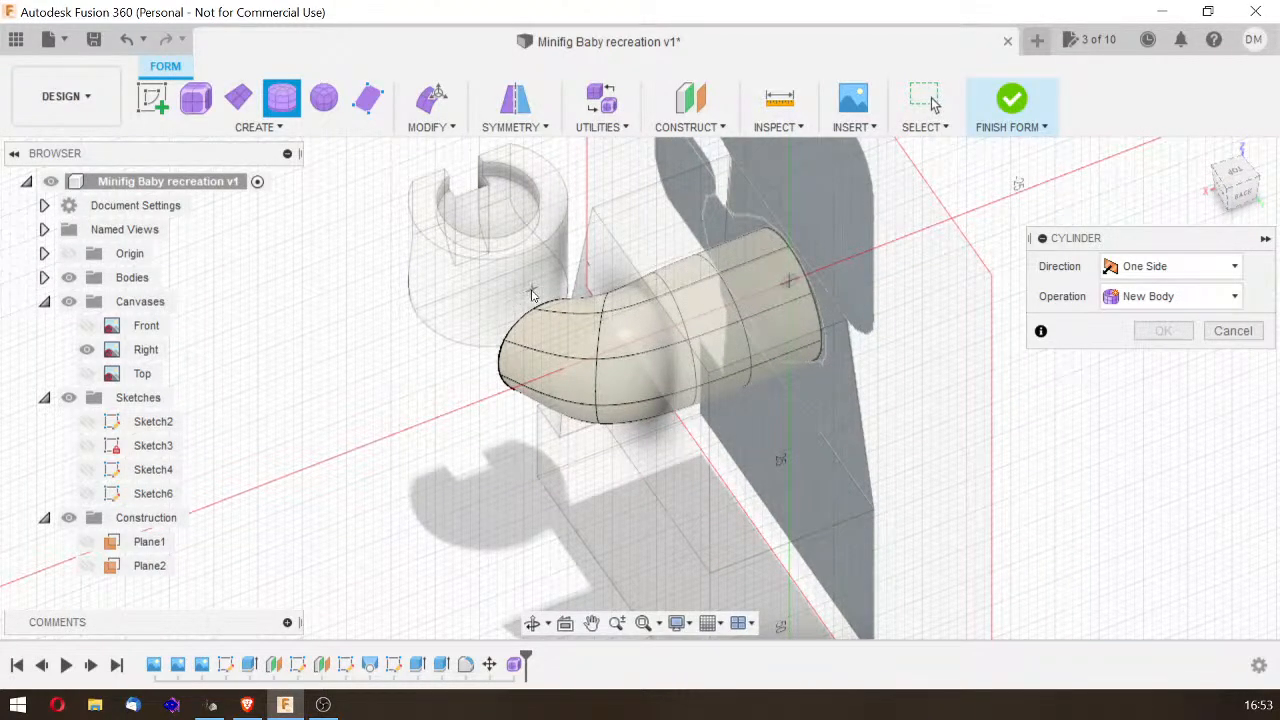
left_click(532, 293)
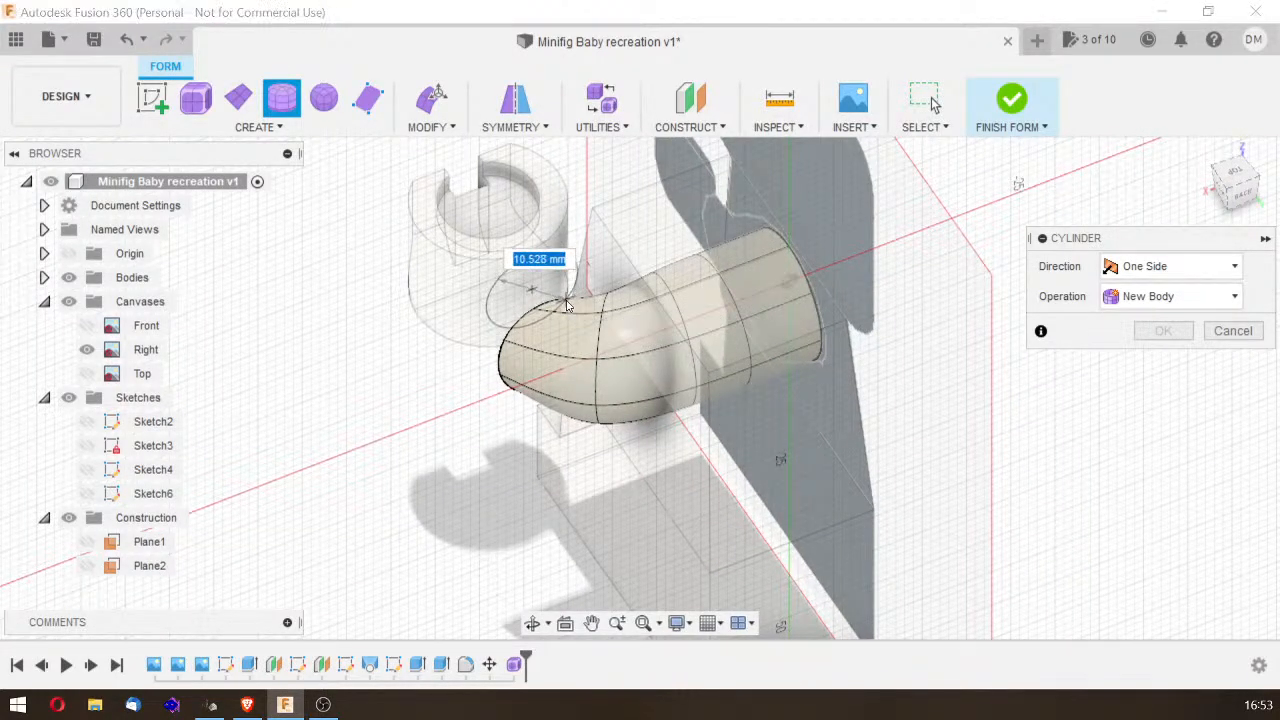
left_click(572, 318)
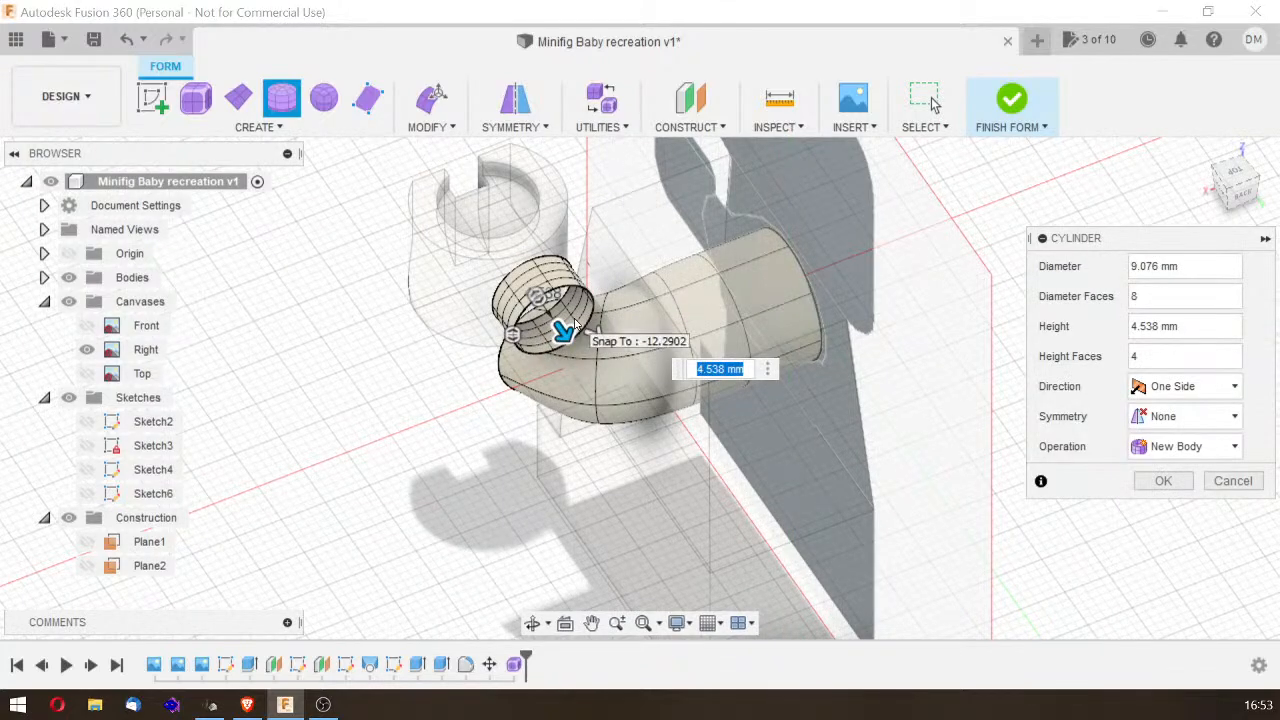
left_click(574, 320)
left_click(1242, 188)
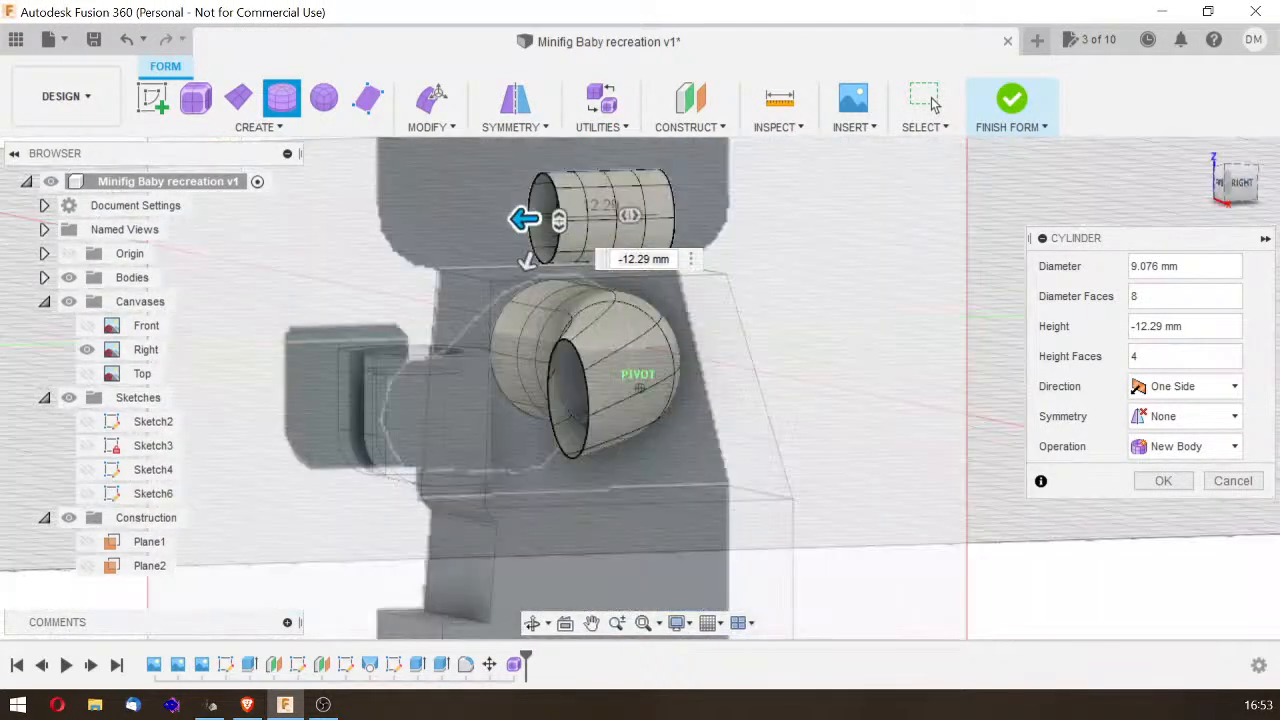
mouse_move(1240, 176)
left_mouse_down()
mouse_move(1254, 192)
mouse_move(1236, 191)
left_mouse_up()
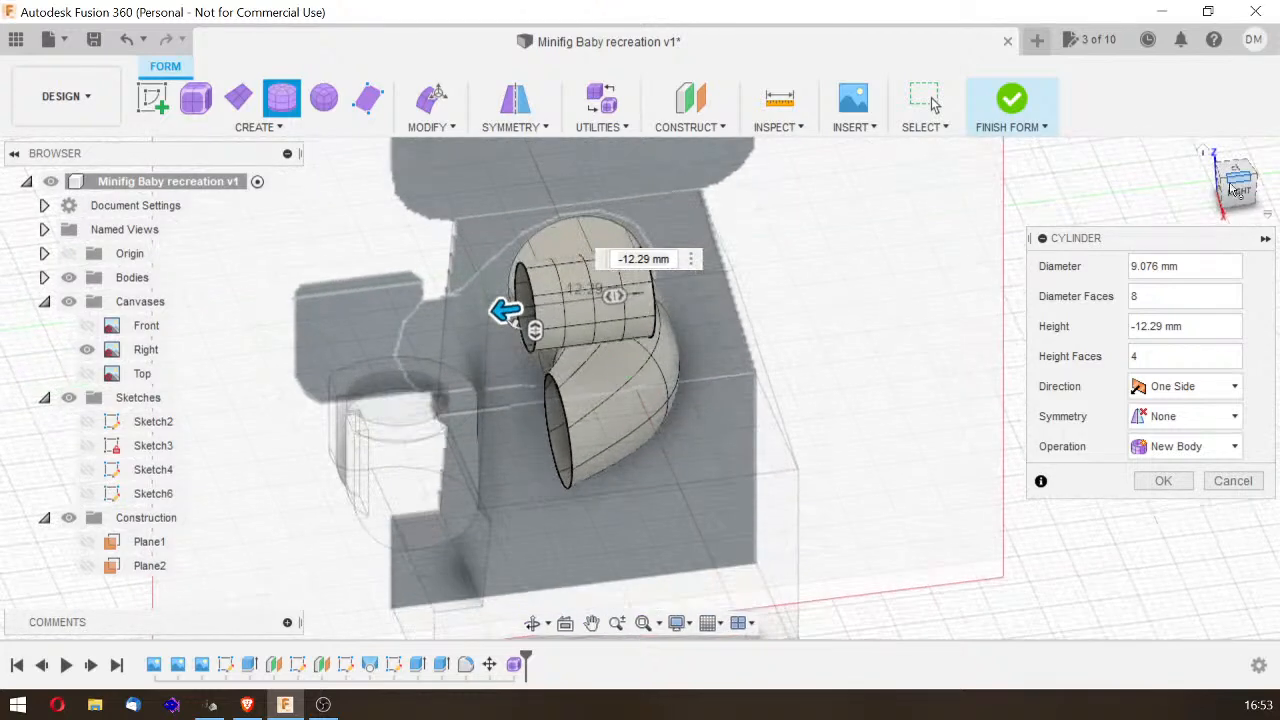
left_click(1220, 482)
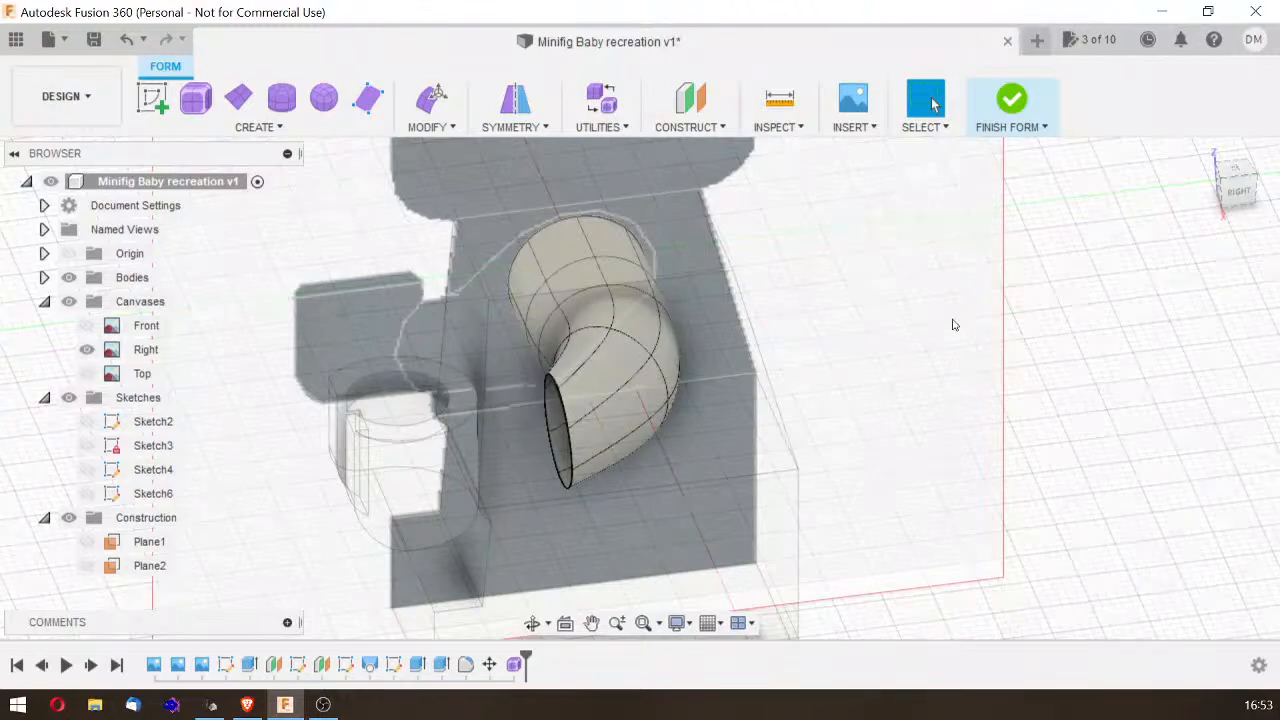
mouse_move(1240, 205)
left_mouse_down()
mouse_move(1204, 207)
mouse_move(1190, 260)
mouse_move(1203, 262)
mouse_move(1274, 240)
mouse_move(1235, 206)
mouse_move(1180, 210)
left_mouse_up()
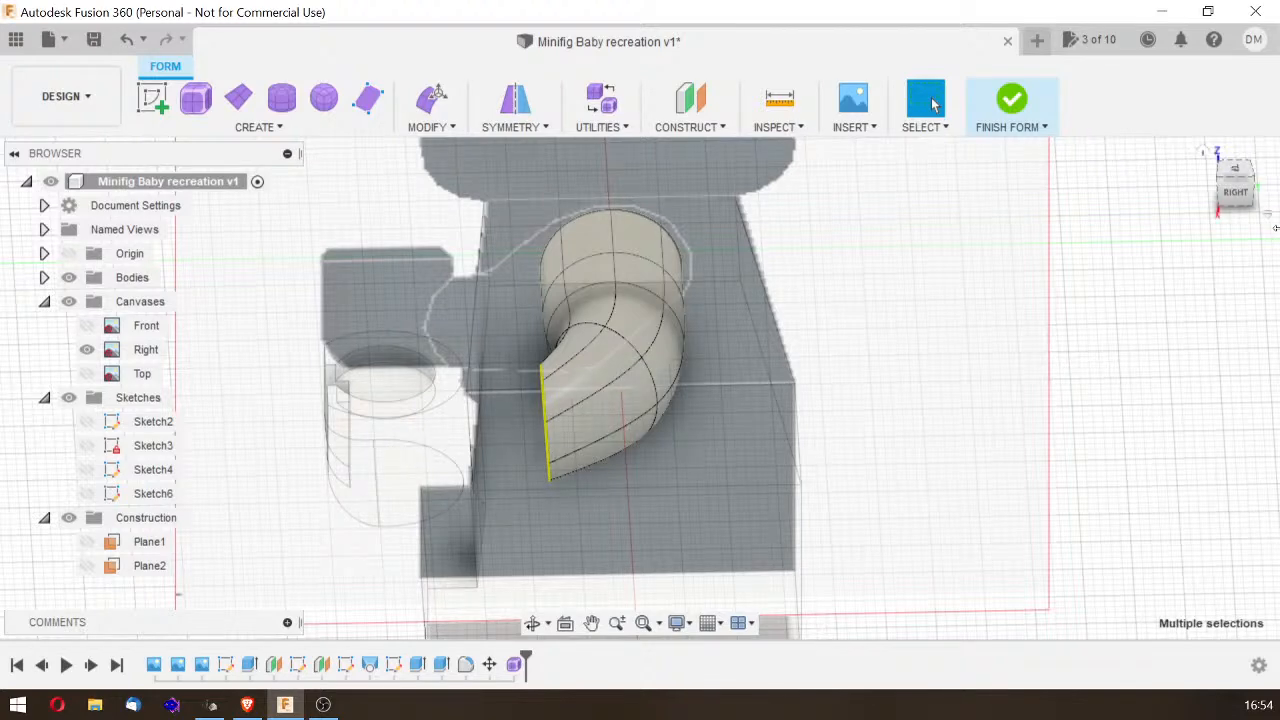
left_click_drag(1241, 192, 1268, 188)
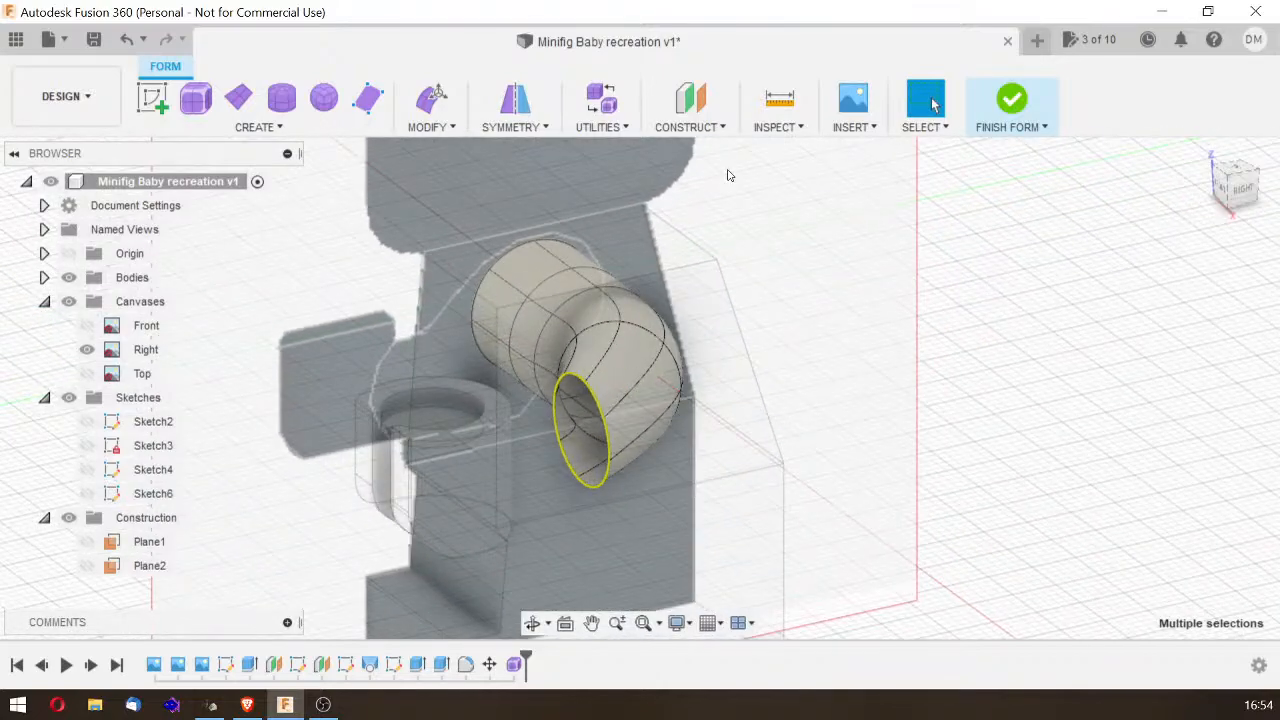
left_click(622, 128)
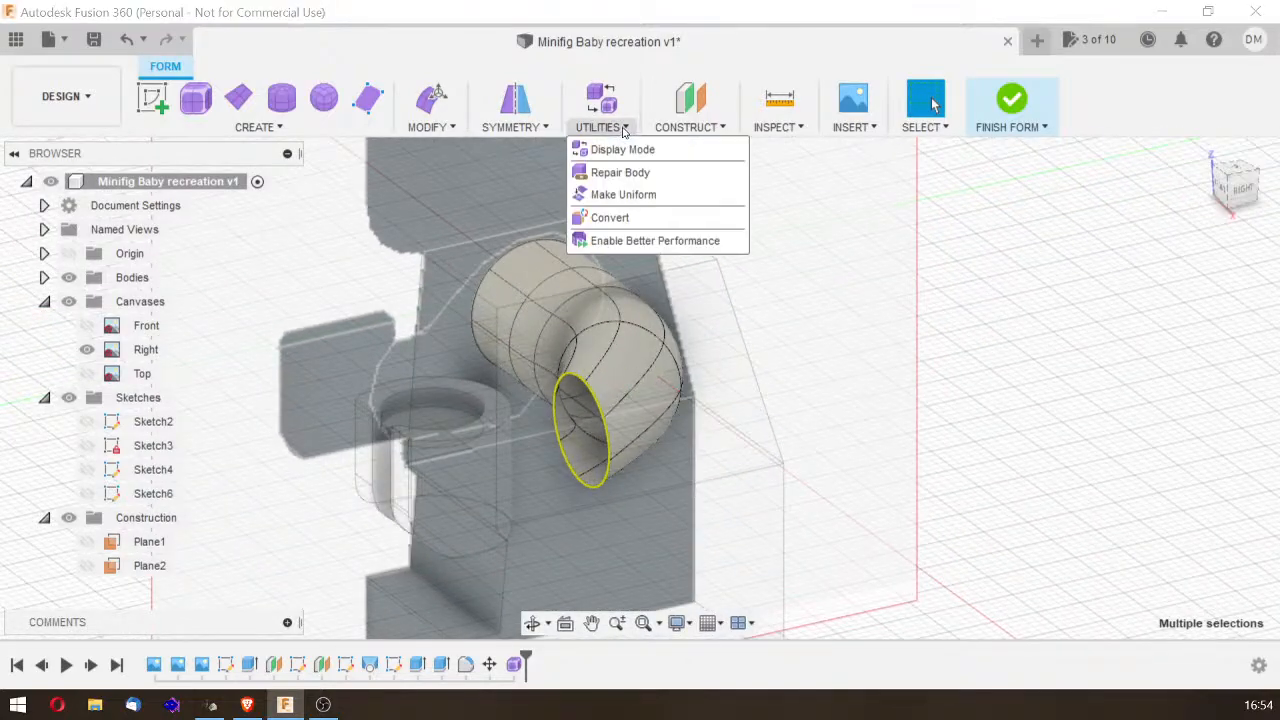
left_click(367, 132)
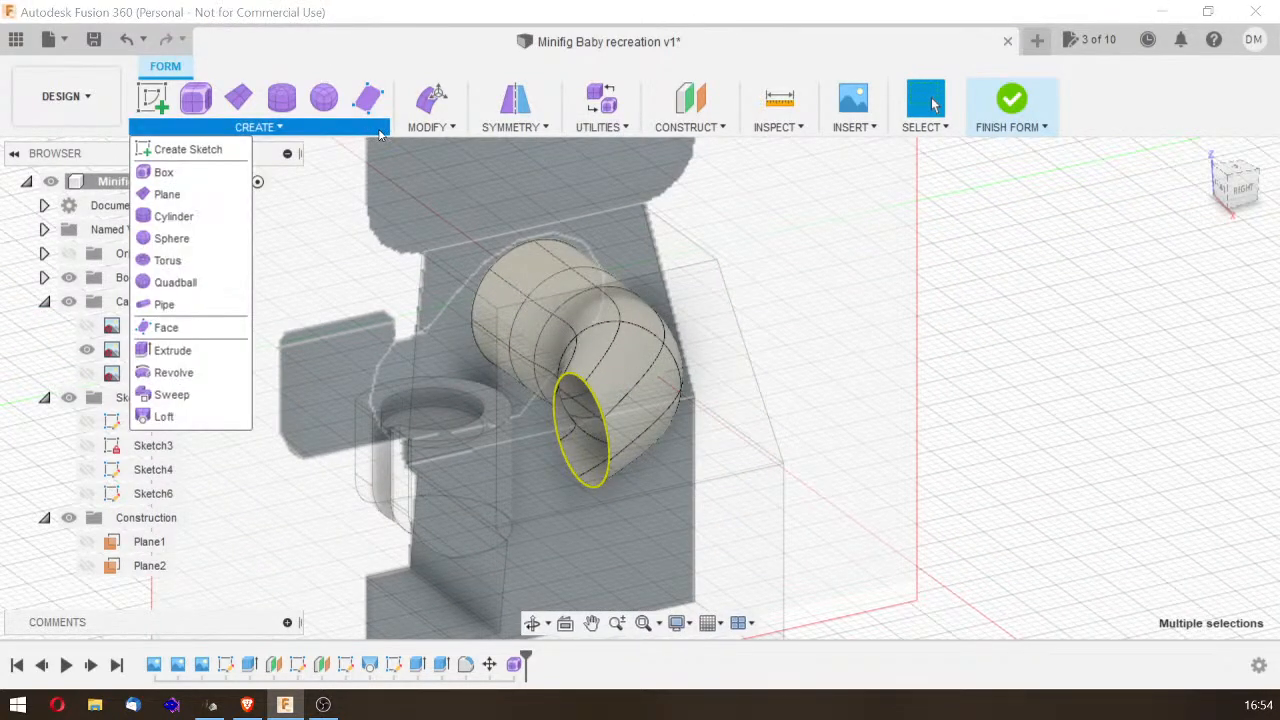
left_click(272, 347)
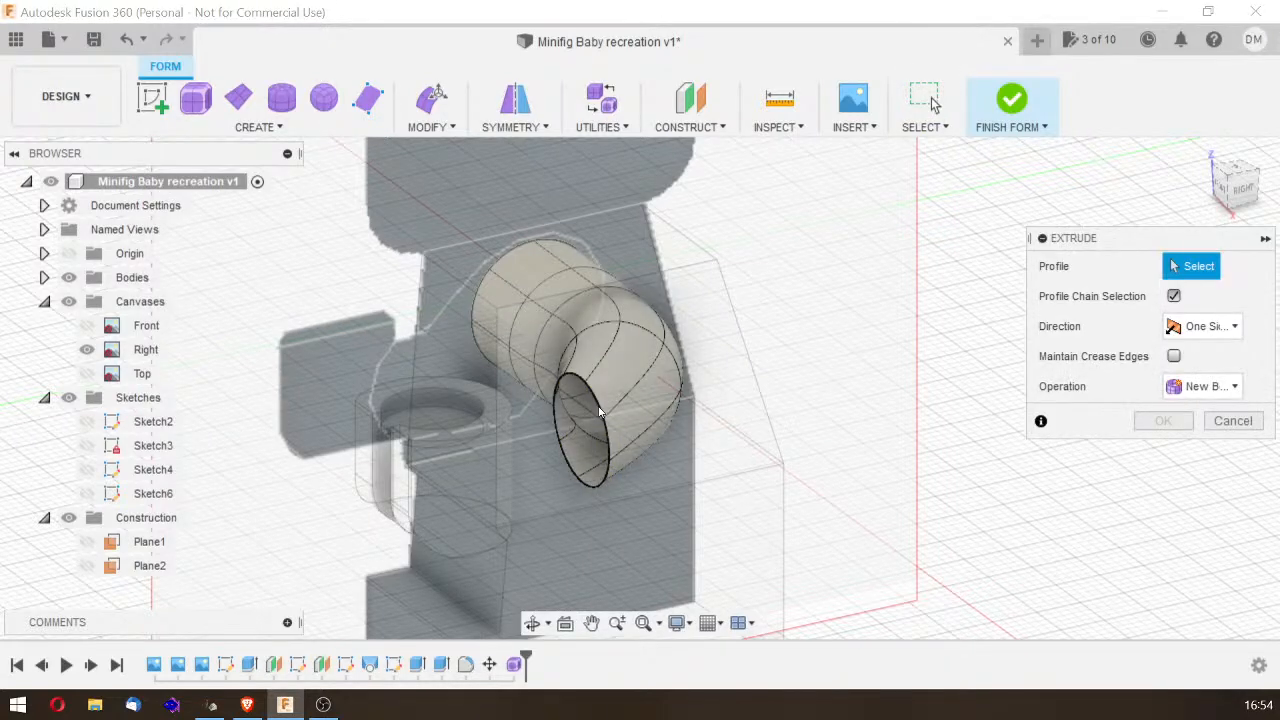
left_click(609, 462)
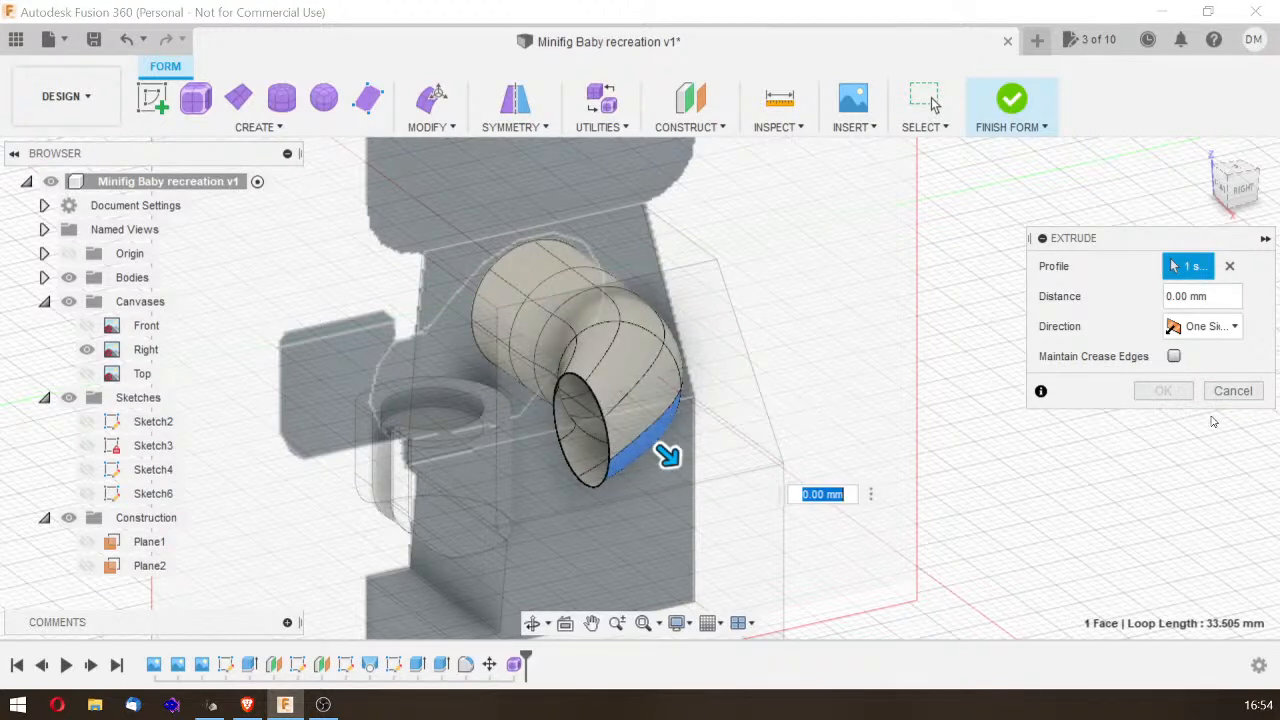
left_click(1230, 391)
left_click(280, 127)
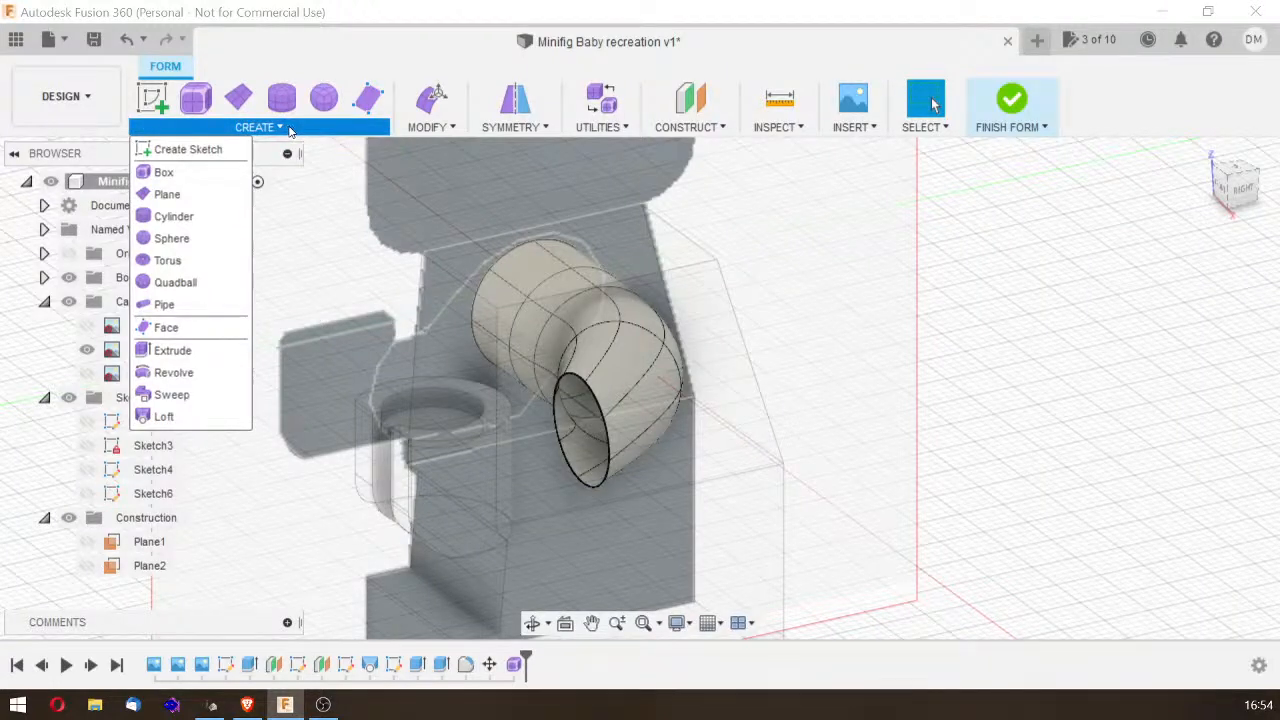
Step: Reselect the arm's open end loop and move it -12 mm toward the hand
left_click(597, 405)
double_click(597, 405)
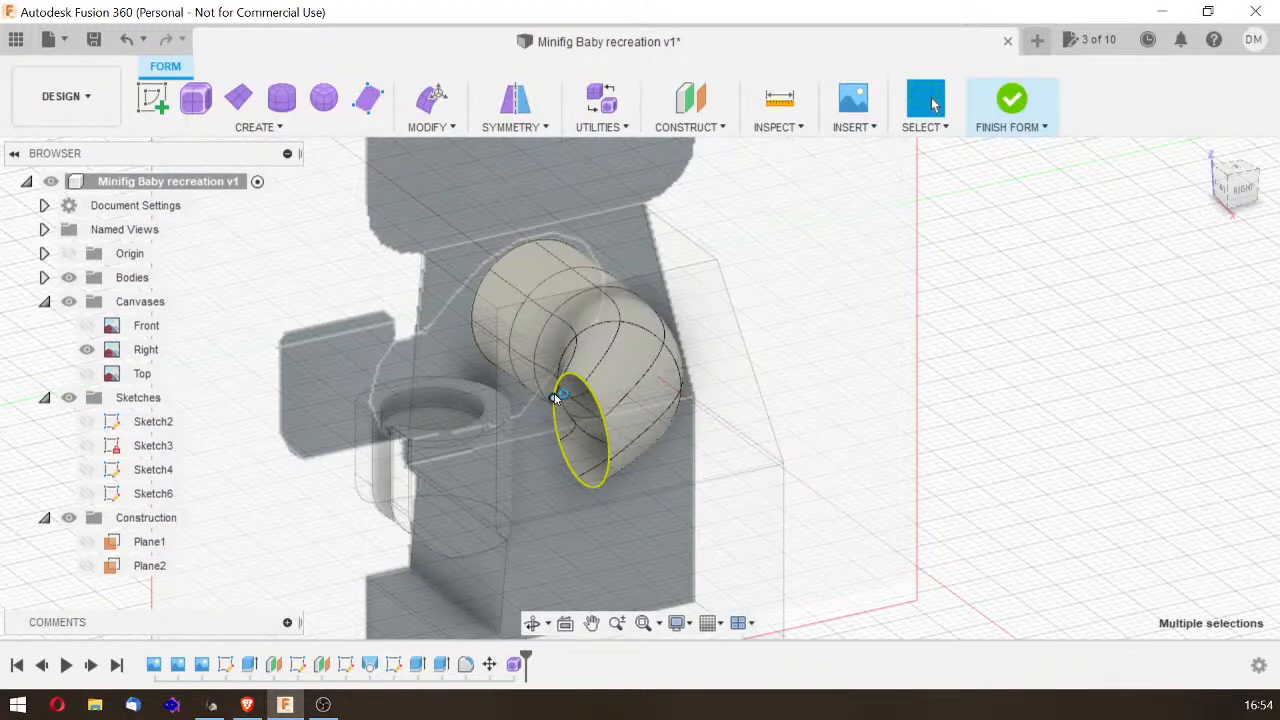
left_click_drag(1245, 192, 1222, 232)
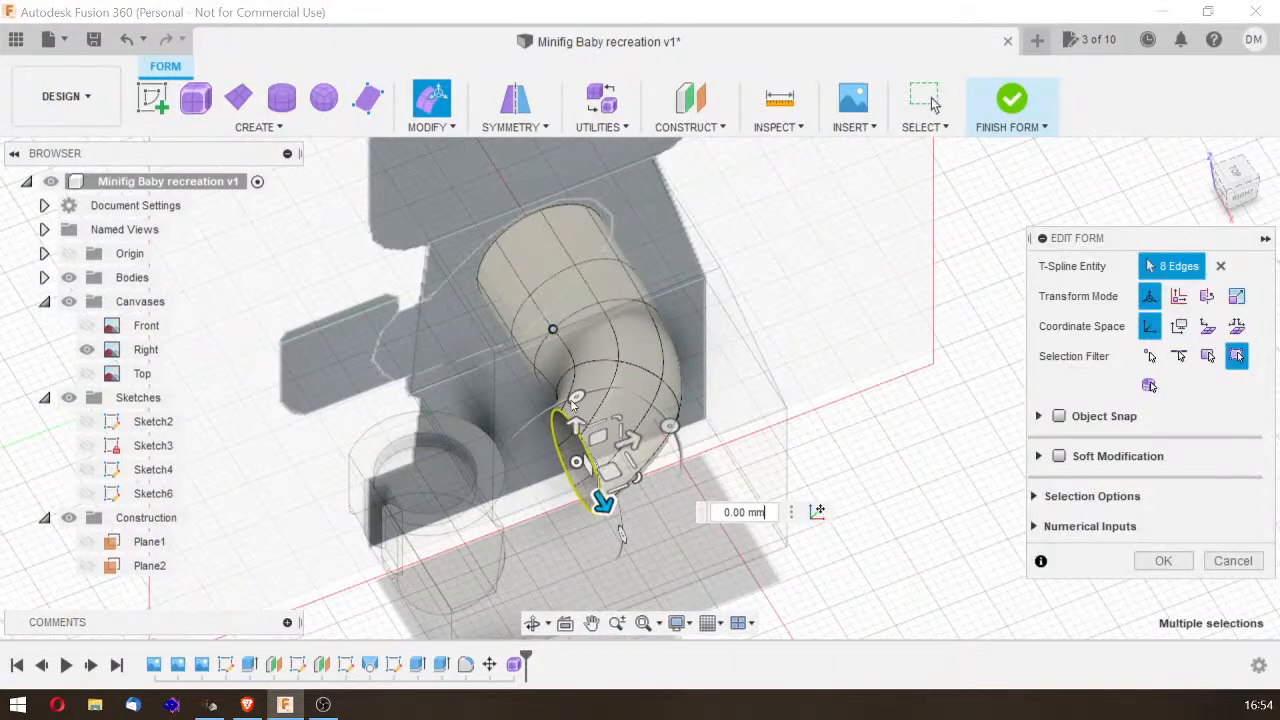
left_click_drag(622, 443, 509, 468)
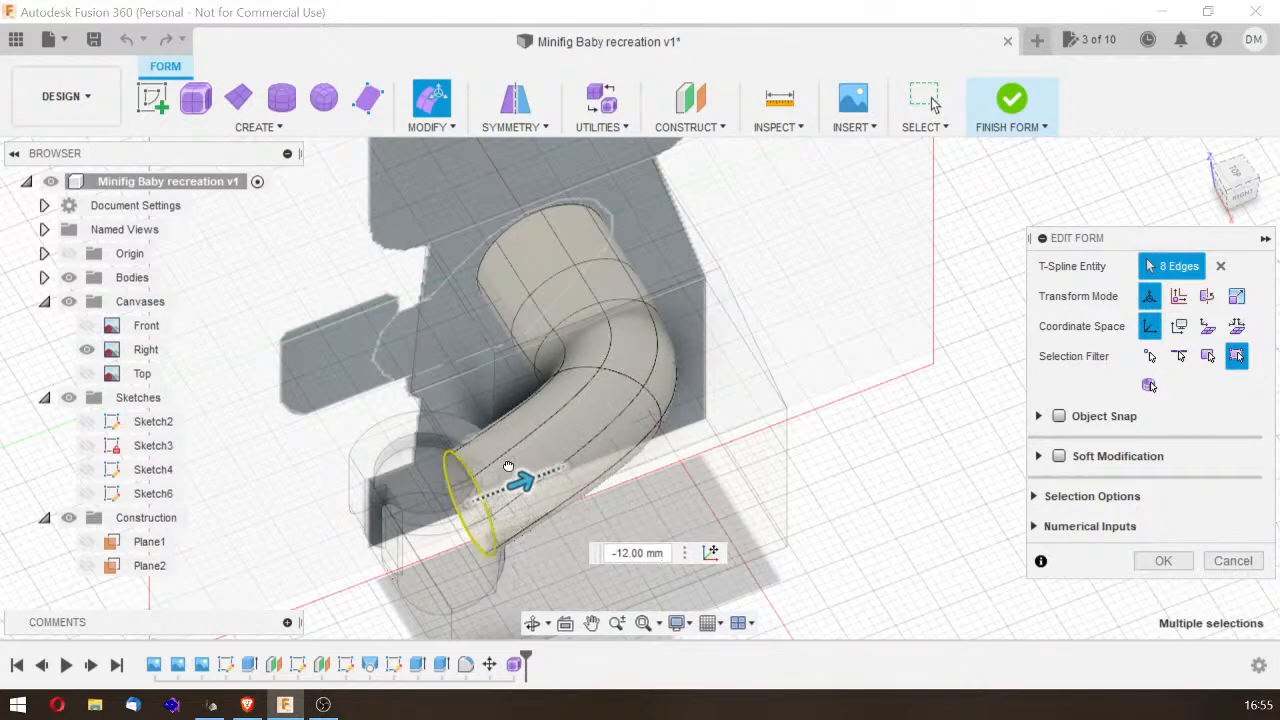
left_click(1230, 174)
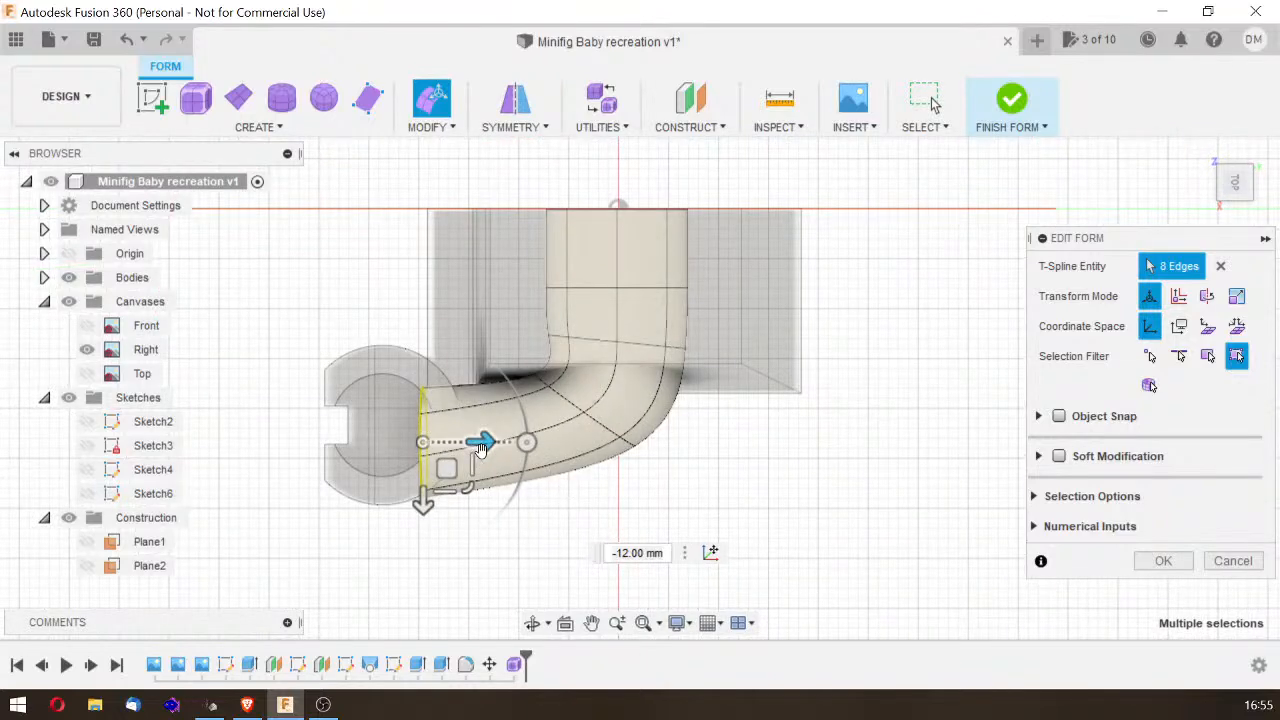
Step: Pull the arm's open end loop back toward the elbow and scale it by 0.96
left_click_drag(481, 447, 497, 449)
left_click_drag(443, 503, 480, 471)
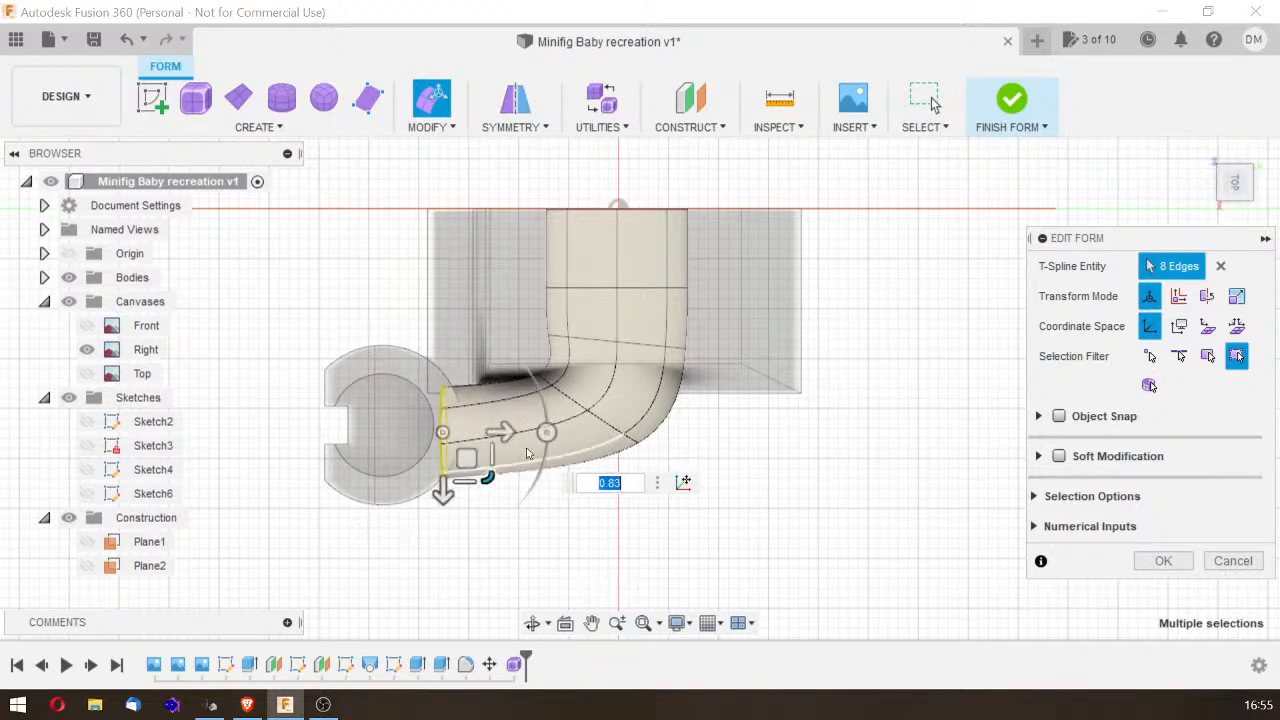
left_click_drag(443, 432, 441, 433)
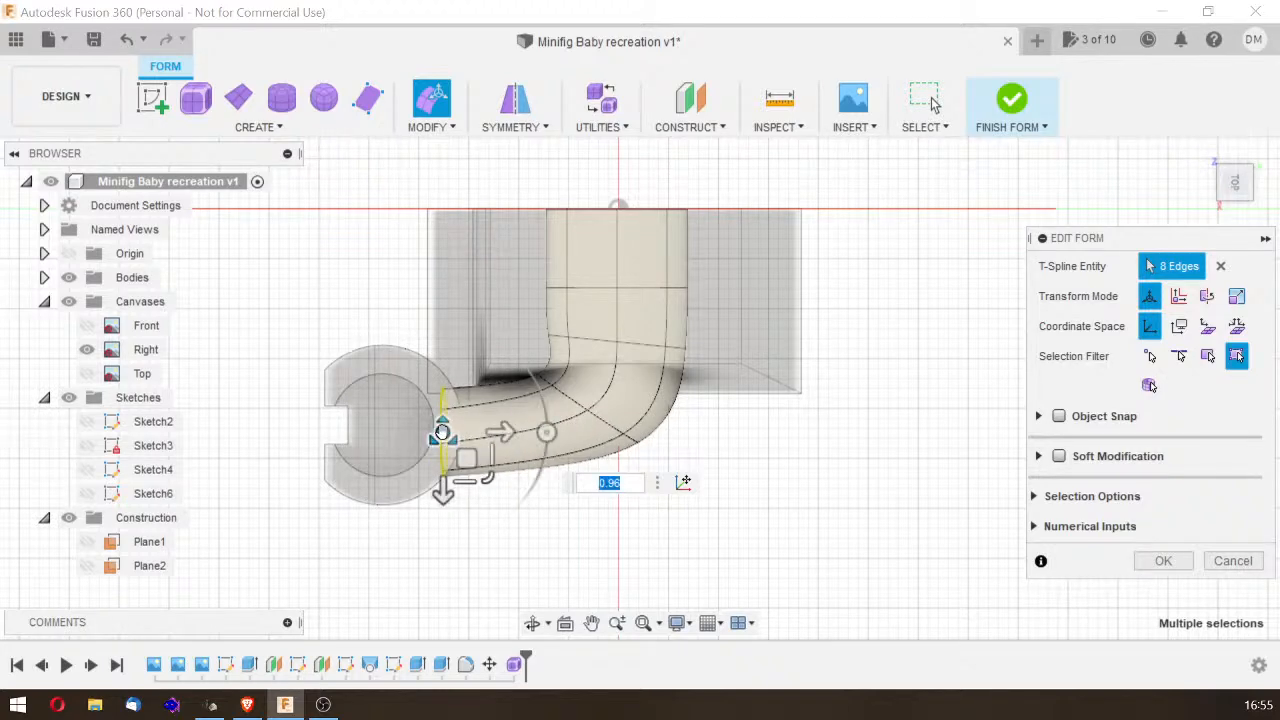
left_click(638, 447)
left_click_drag(638, 443, 563, 481)
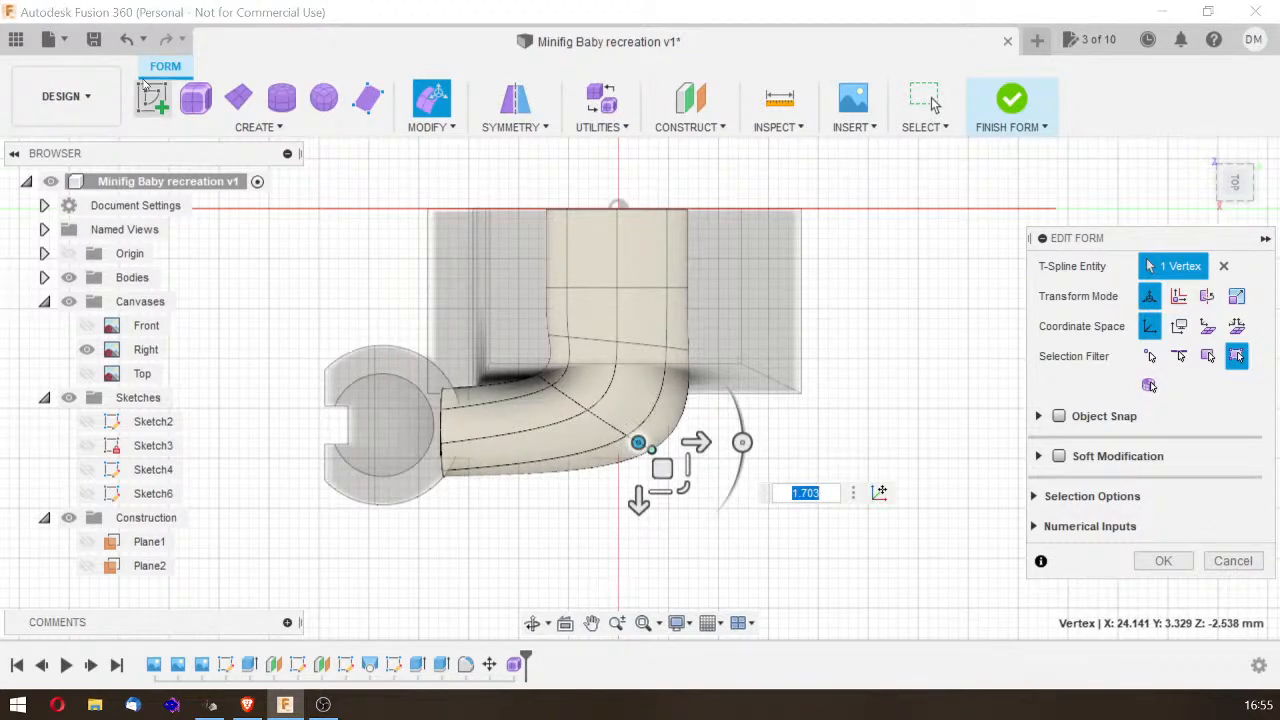
left_click(126, 39)
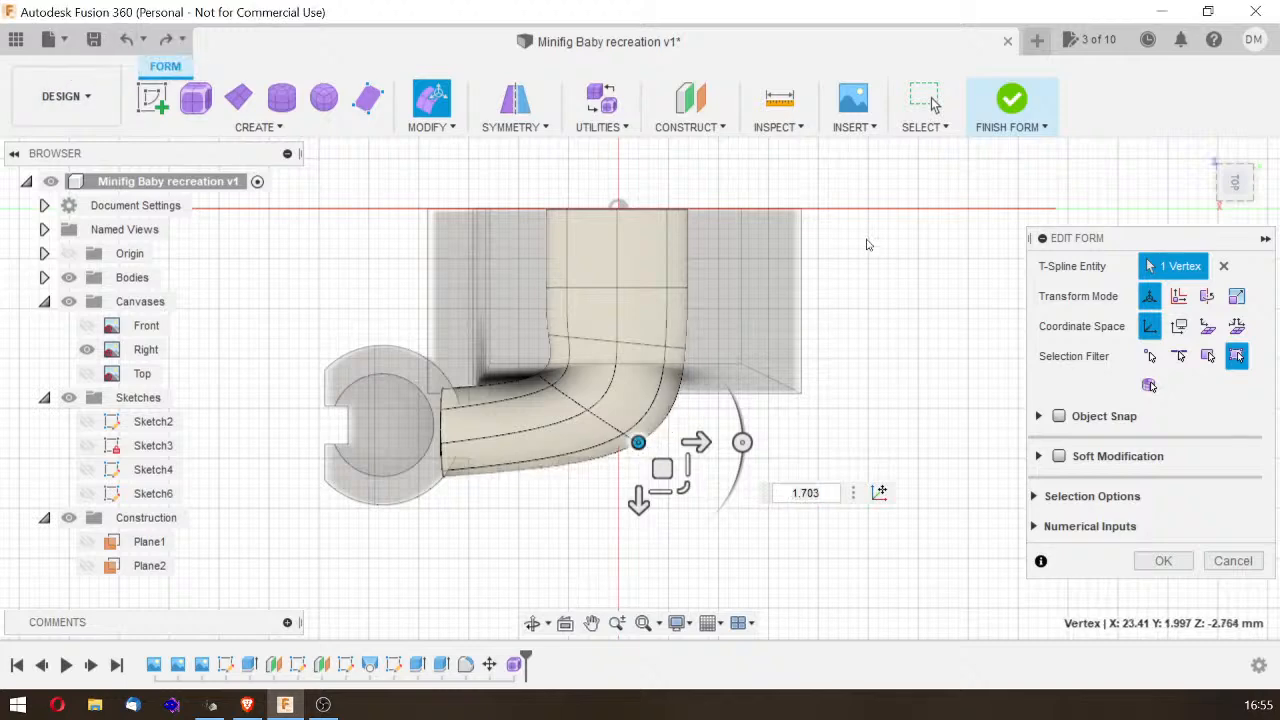
Step: Shift the diagonal loop at the bend by 2.002 mm and -5.005 mm and the next loop toward the shoulder by 6.807 mm and 1.201 mm
left_click(605, 420)
double_click(605, 420)
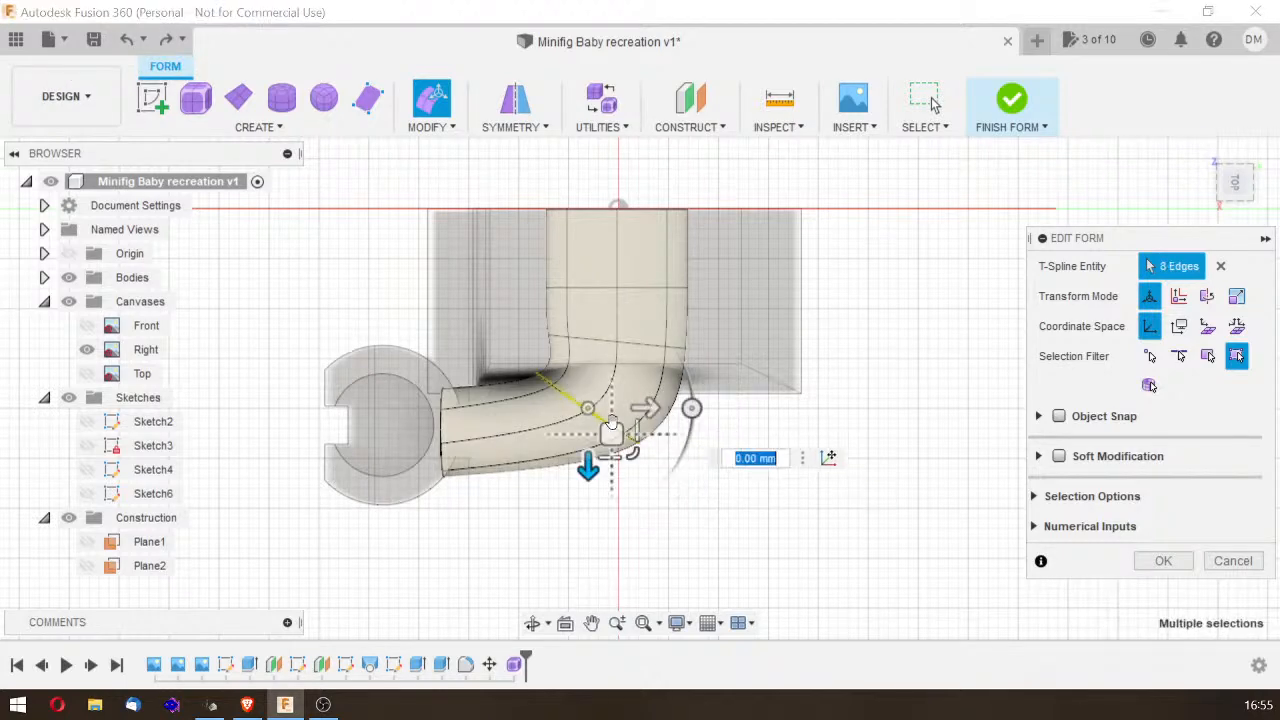
left_click_drag(614, 435, 563, 457)
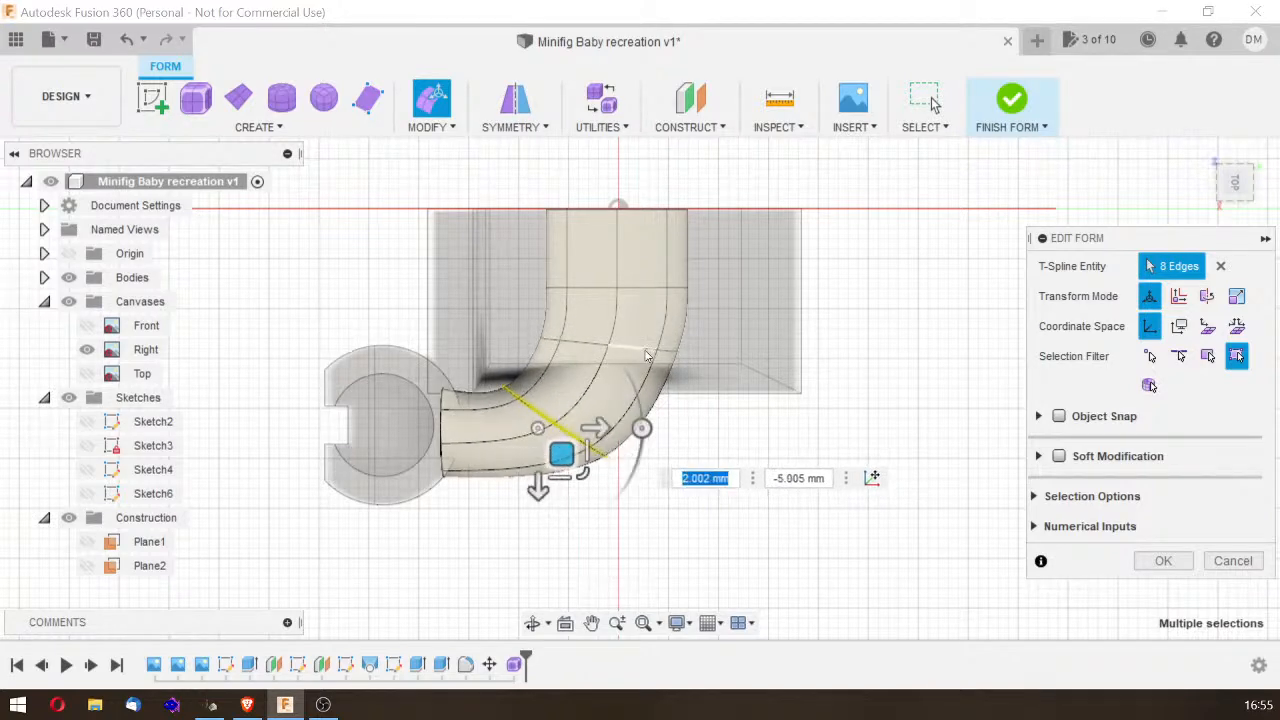
double_click(625, 347)
left_click_drag(608, 347, 645, 439)
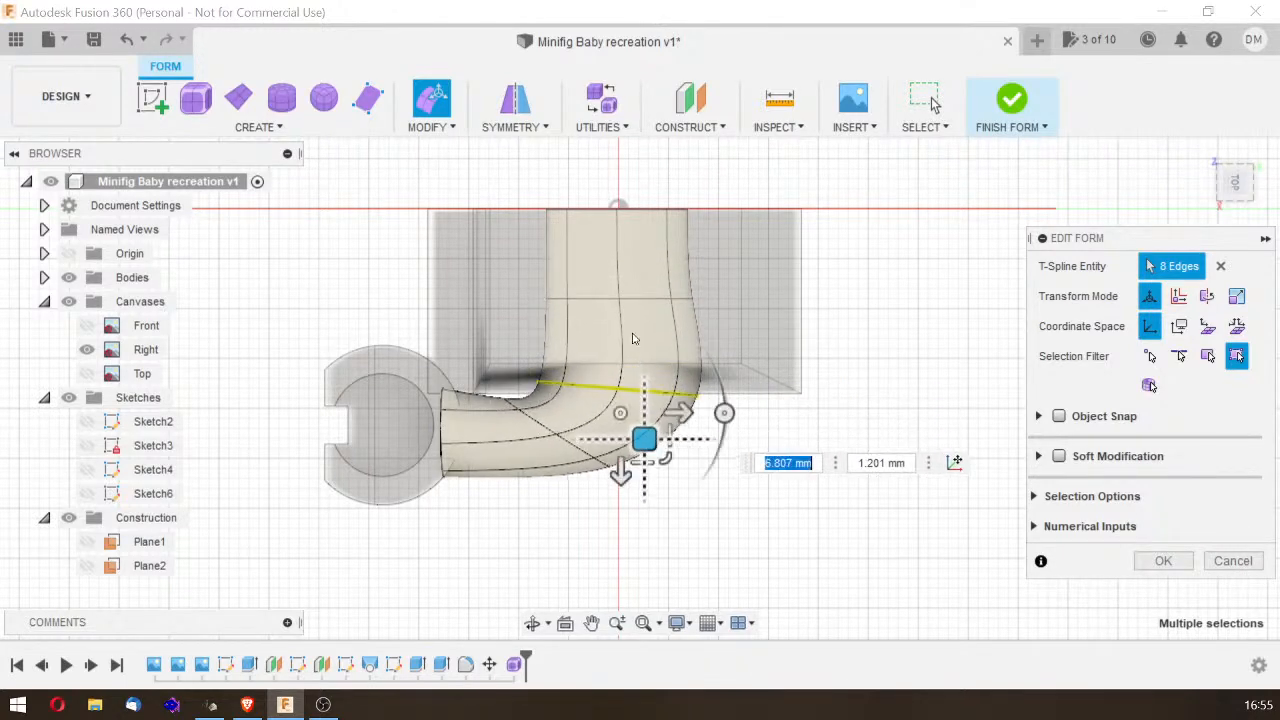
Step: Shift the upper arm's middle loop by 4.705 mm and 0.801 mm and the shoulder end loop by 8.609 mm and 0.601 mm
double_click(650, 298)
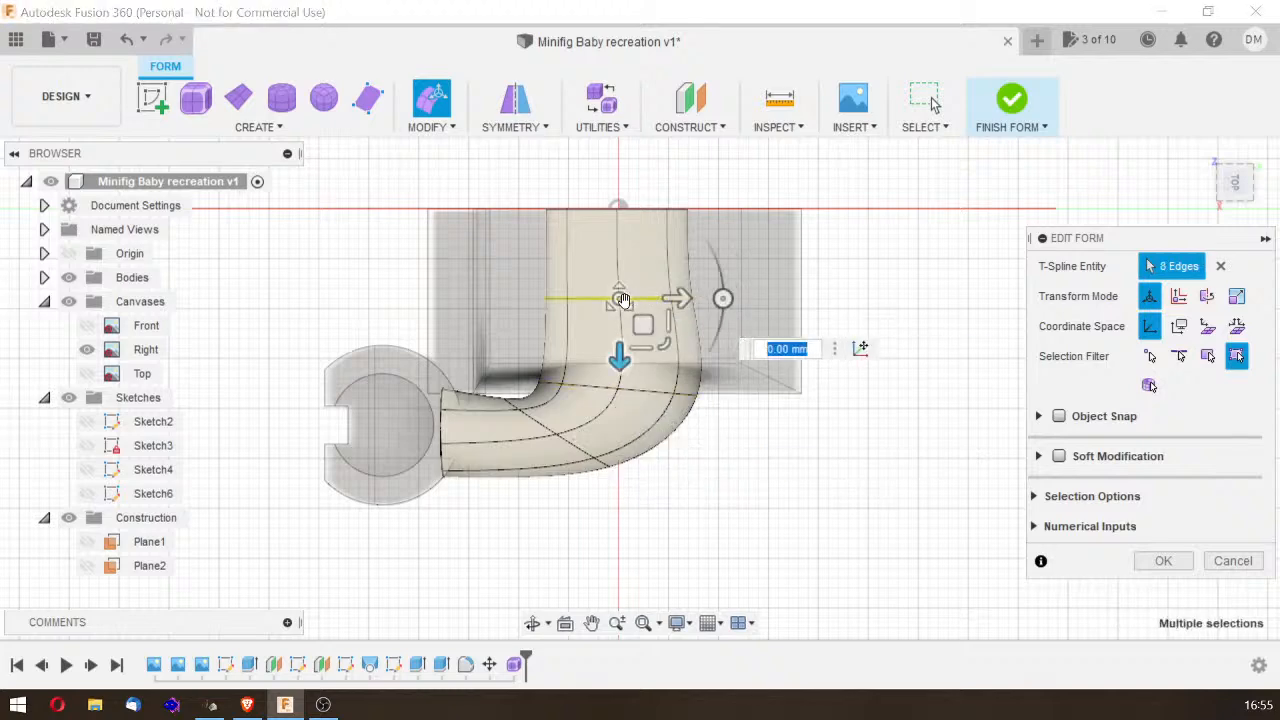
left_click_drag(625, 306, 650, 372)
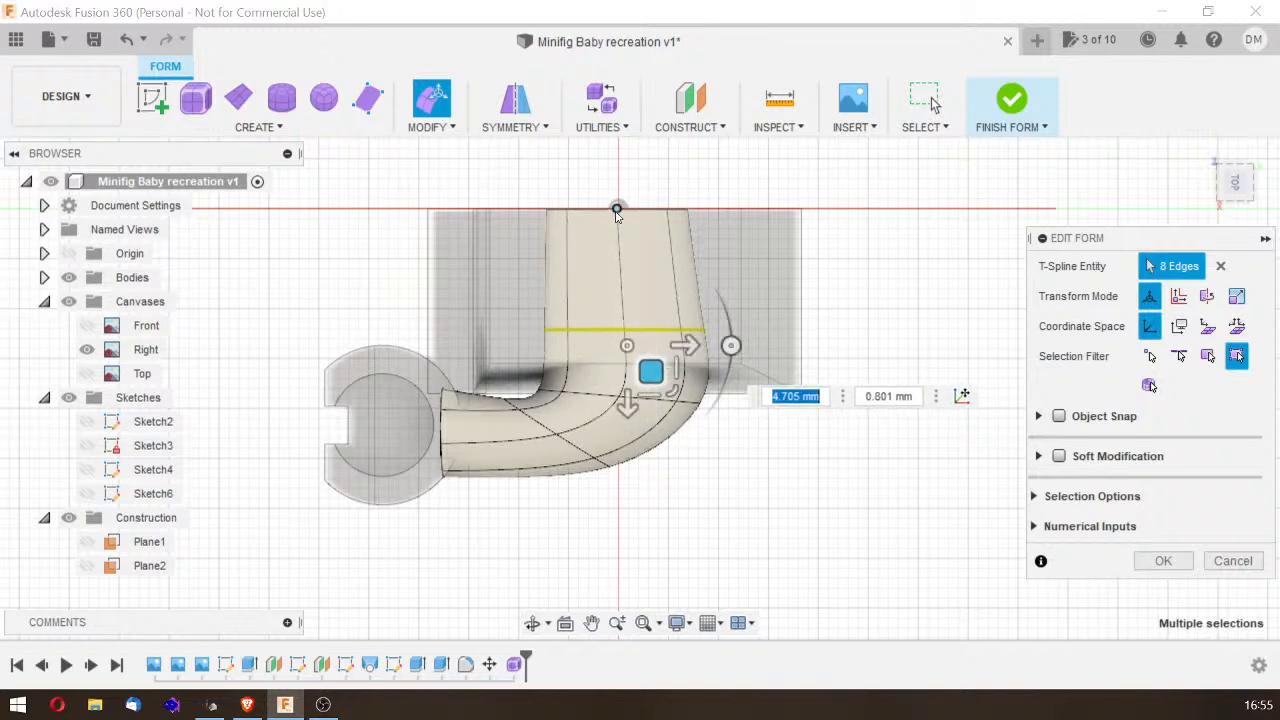
key("Escape")
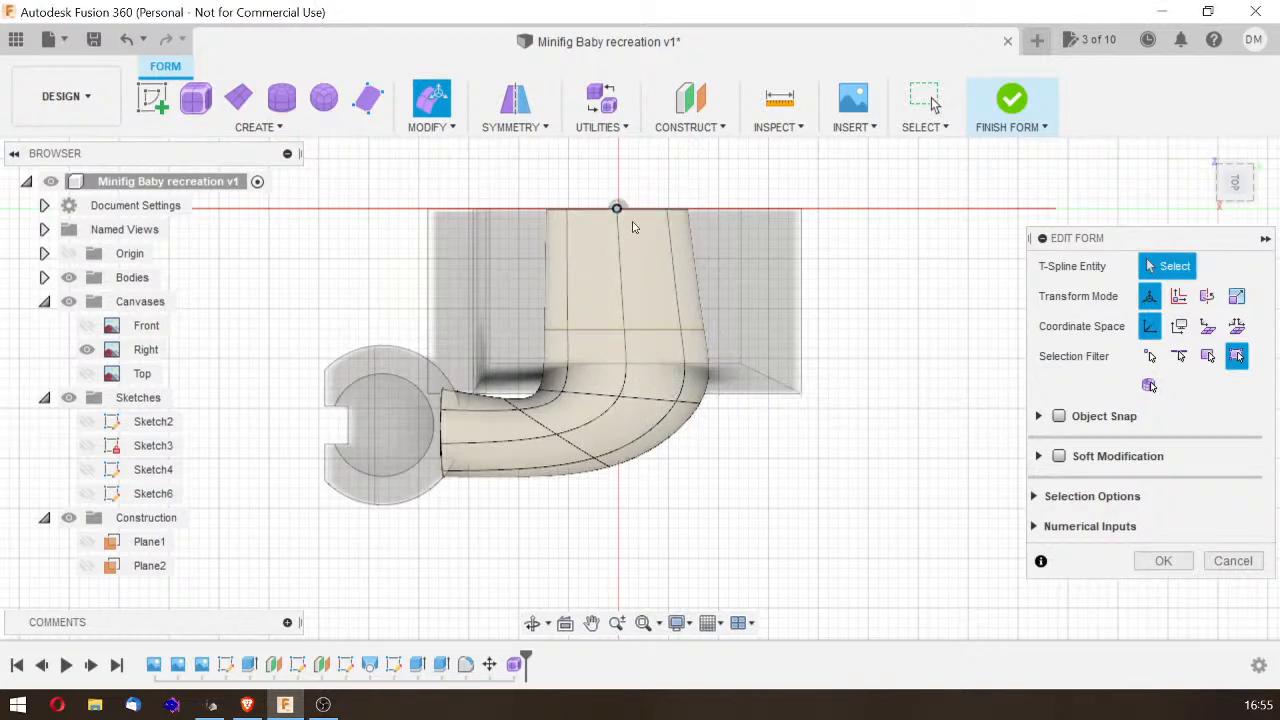
double_click(623, 210)
left_click_drag(640, 230, 646, 316)
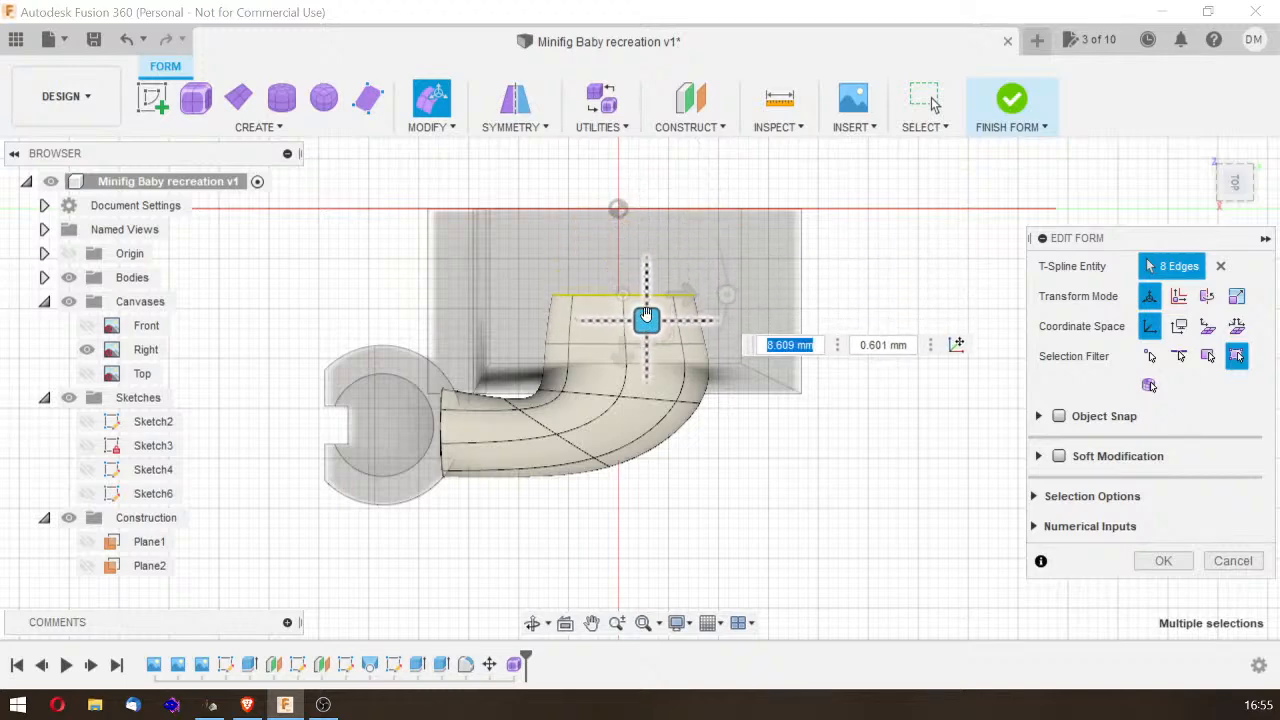
Step: Shift the elbow loop by 3.804 mm and -0.501 mm and the neighbouring forearm loop by -0.20 mm and -0.30 mm
double_click(665, 400)
left_click_drag(643, 423, 636, 462)
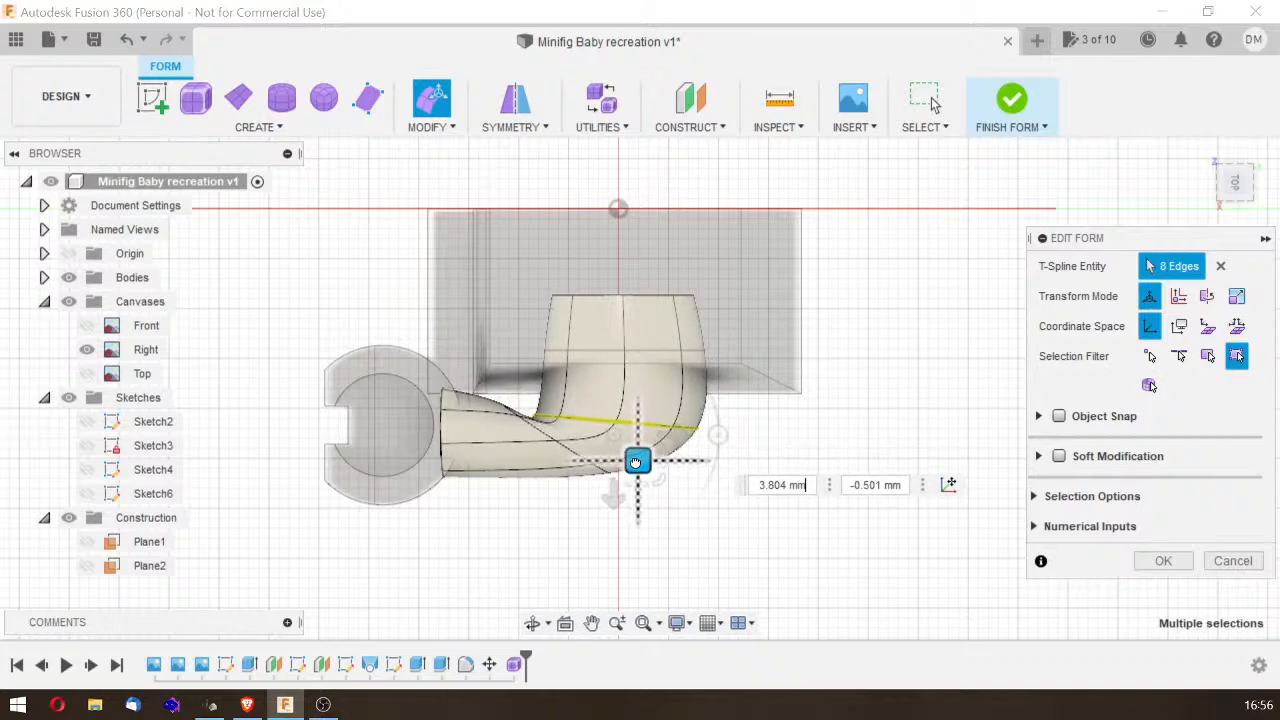
double_click(550, 428)
left_click_drag(568, 455, 580, 425)
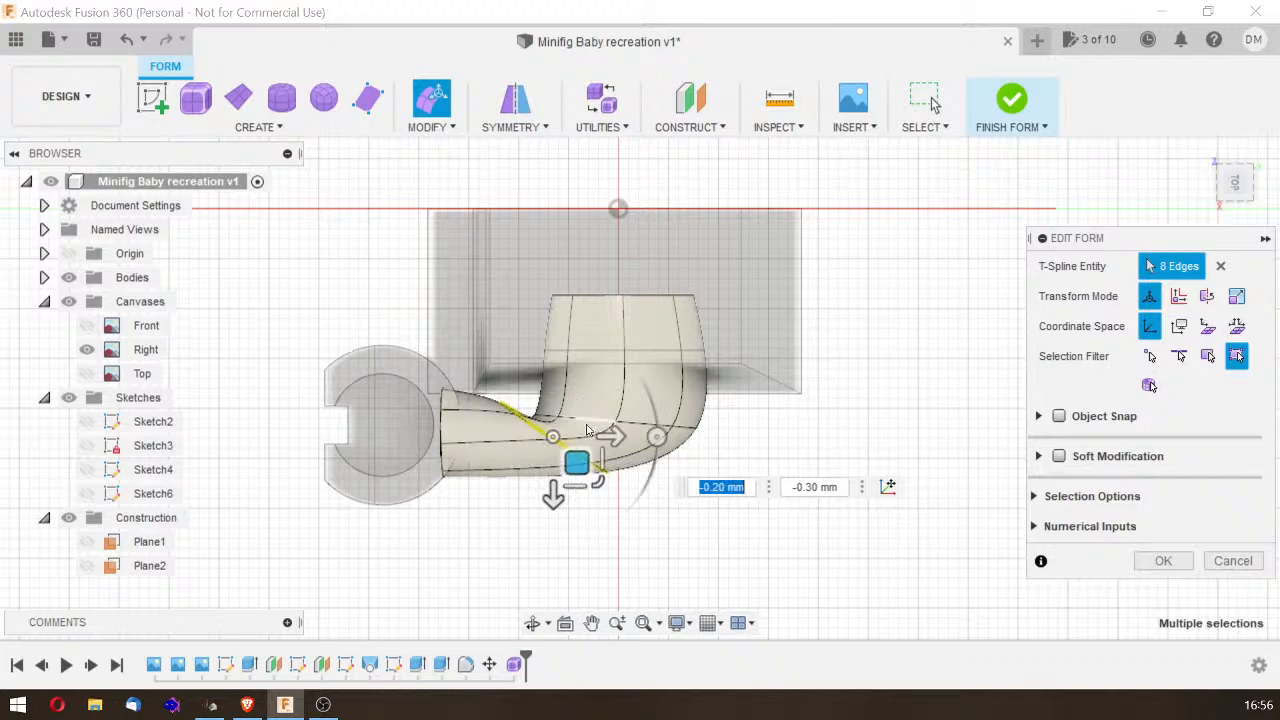
Step: Tilt the elbow loop diagonally across the bend, scaling it by 0.669, and rotate the forearm loop by -10°
left_click_drag(714, 423, 660, 466)
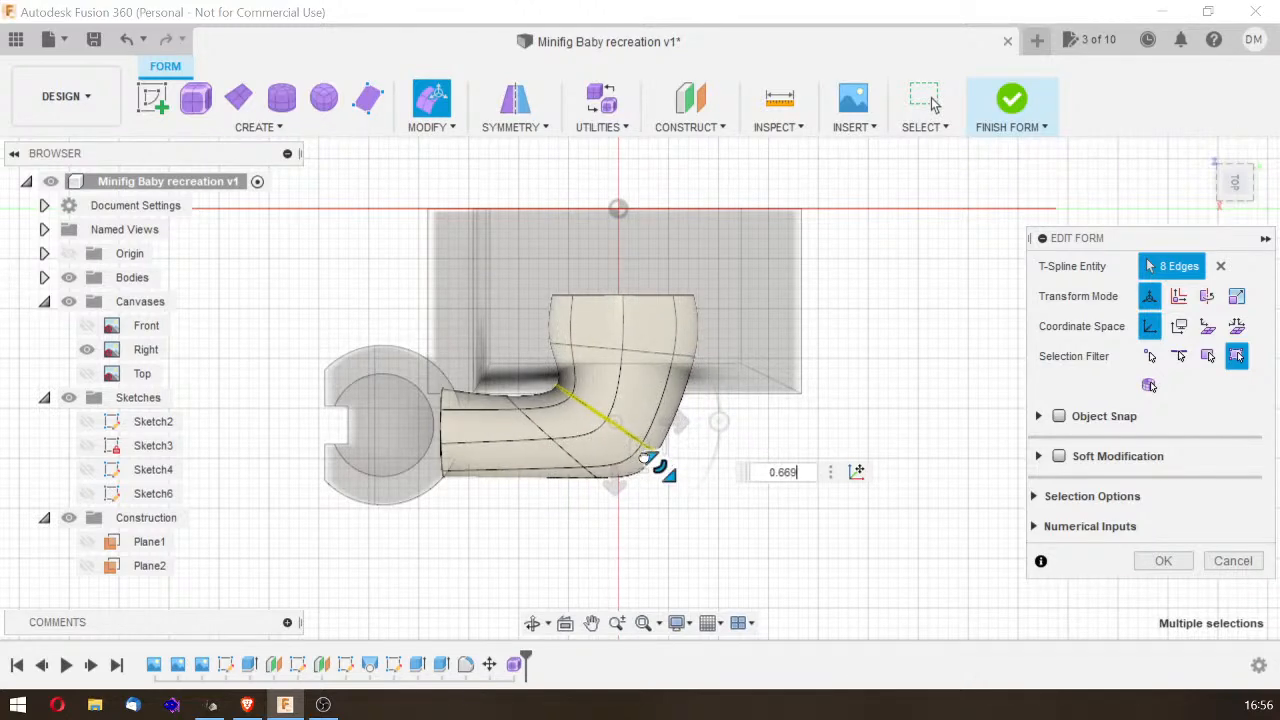
double_click(531, 421)
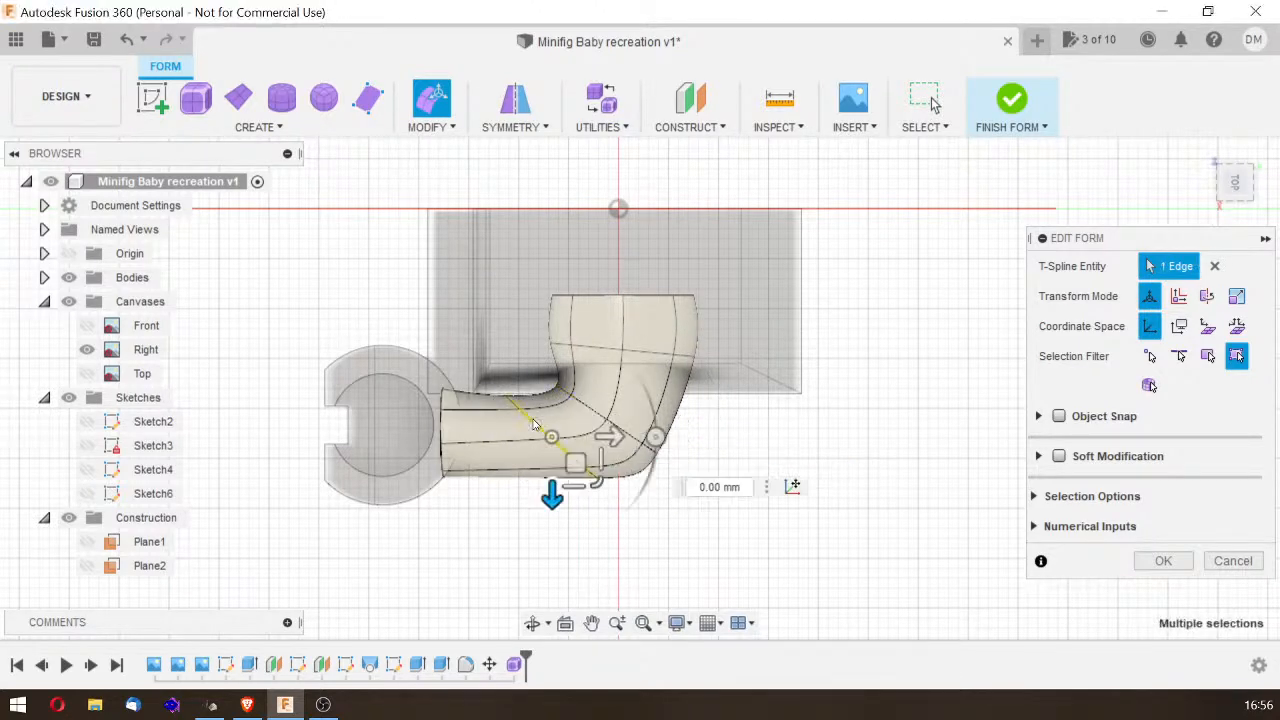
left_click_drag(651, 433, 651, 455)
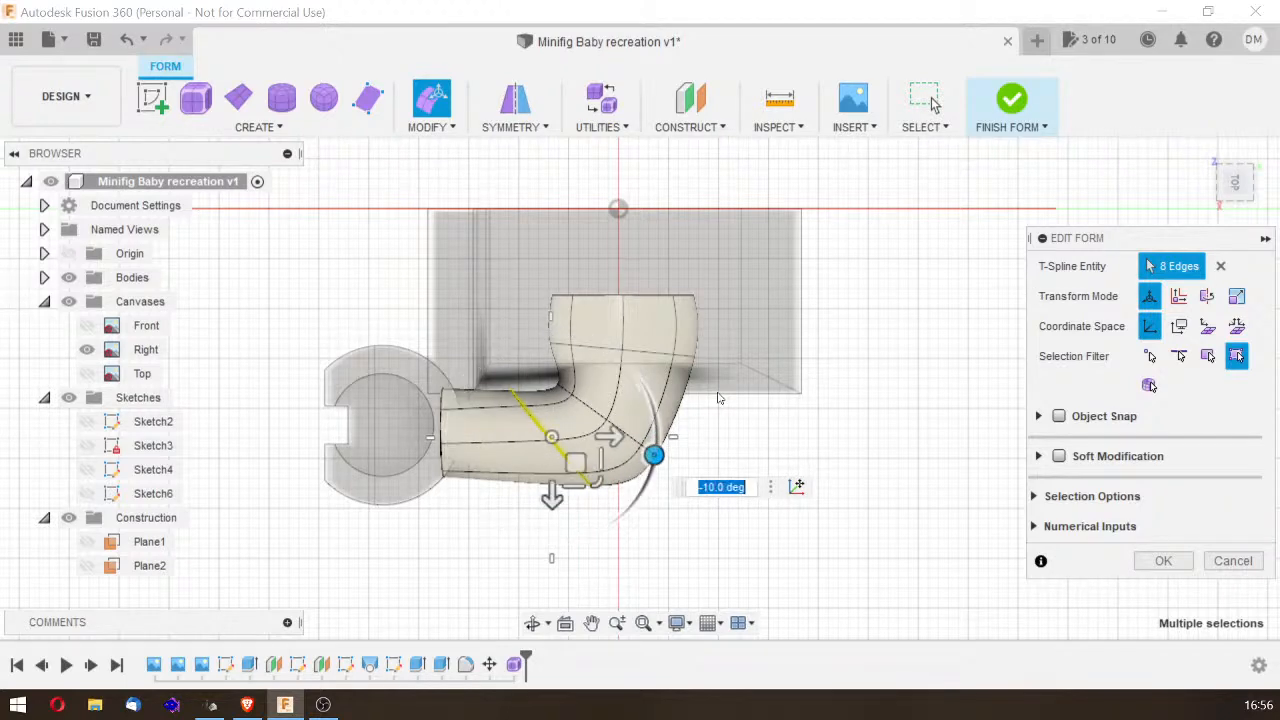
Step: Shift the elbow loop by -1.502 mm and 0.40 mm within the horizontal plane
left_click(592, 417)
double_click(592, 417)
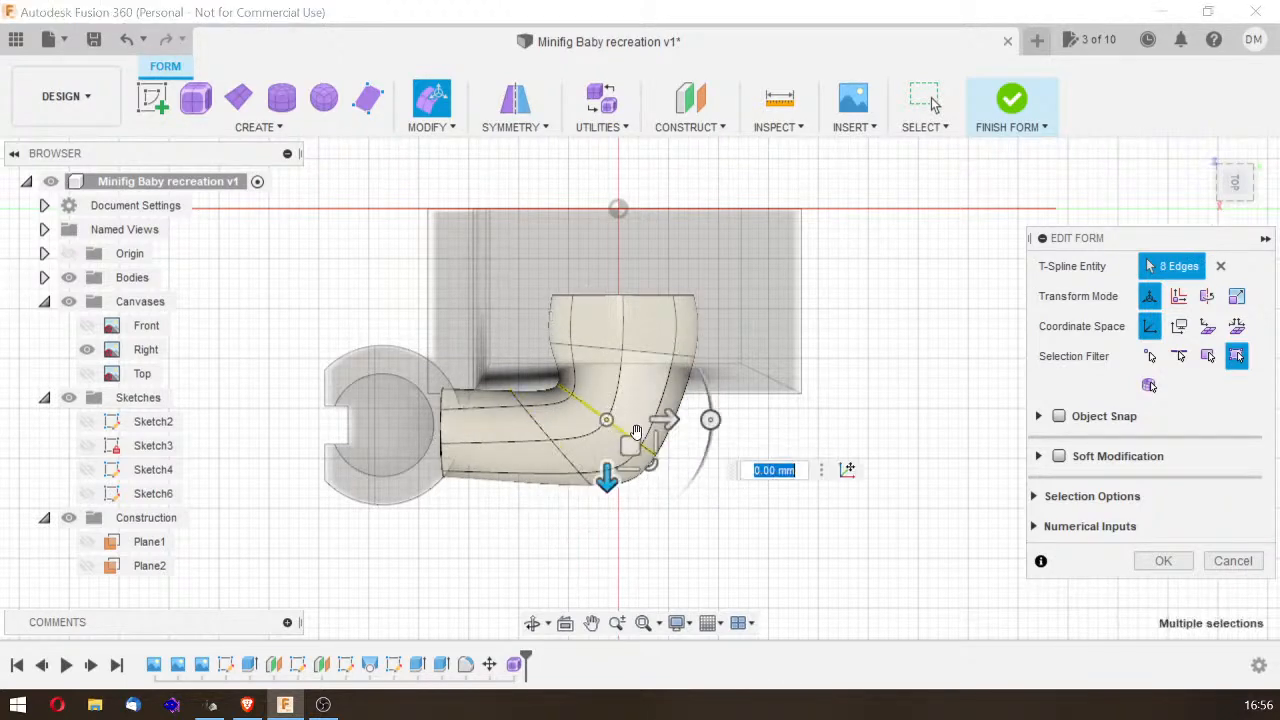
mouse_move(636, 444)
left_mouse_down()
mouse_move(627, 424)
mouse_move(641, 430)
left_mouse_up()
Step: In the right view, shift the forearm loop by -0.501 mm horizontally and -3.604 mm vertically
left_click_drag(1239, 185, 1242, 119)
left_click(1247, 194)
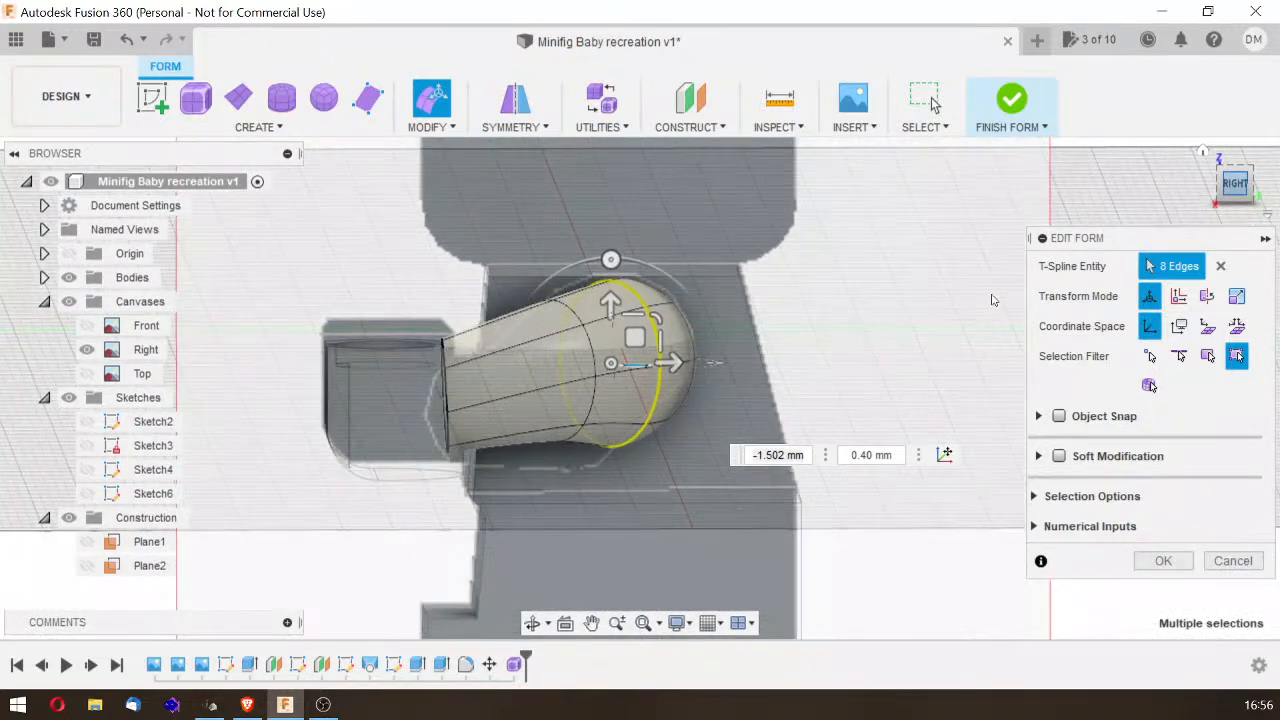
double_click(590, 397)
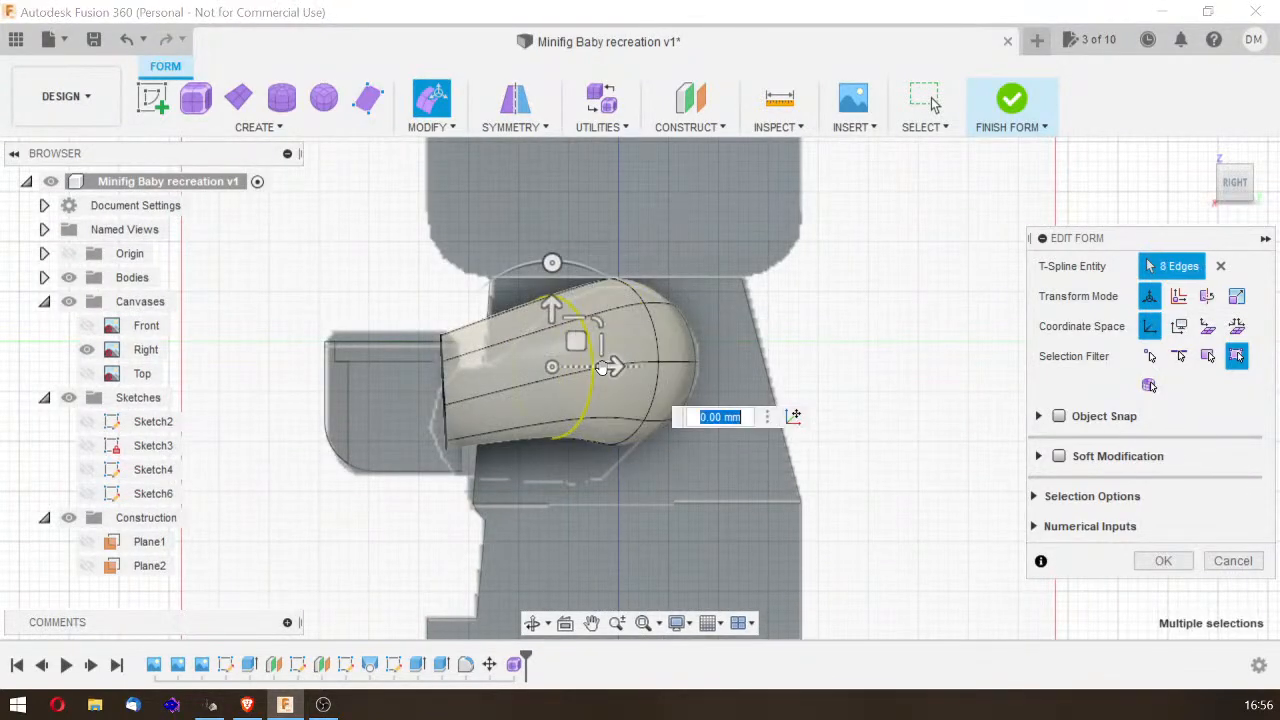
left_click_drag(573, 344, 568, 375)
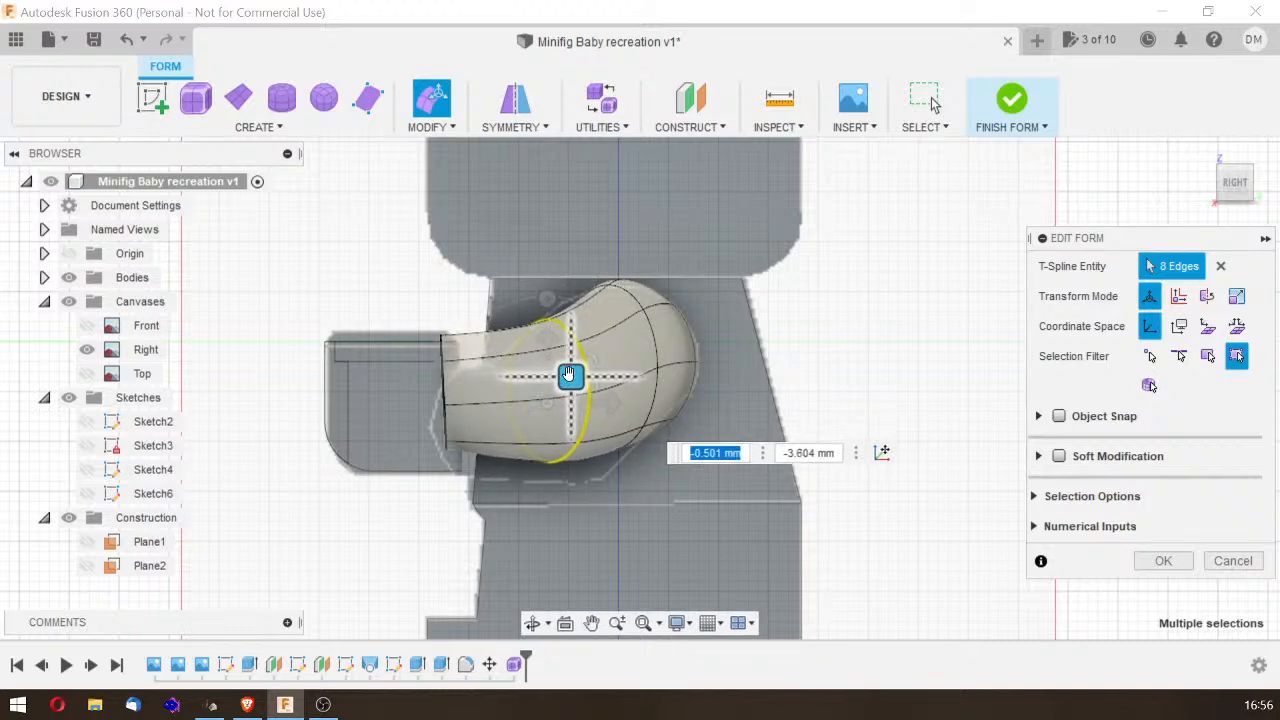
Step: Shift the hand-side end loop by -0.10 mm and -1.502 mm and the forearm loop by -2.503 mm and -1.802 mm
double_click(448, 385)
left_click_drag(465, 367, 466, 385)
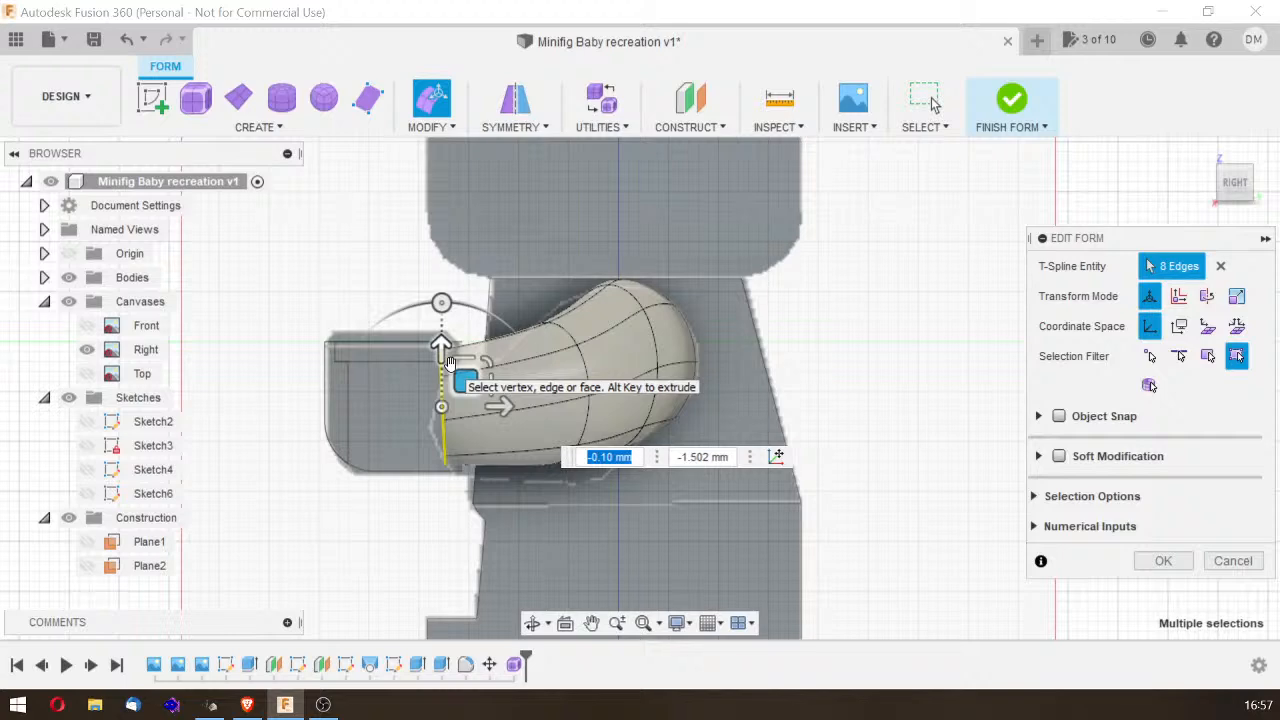
double_click(580, 368)
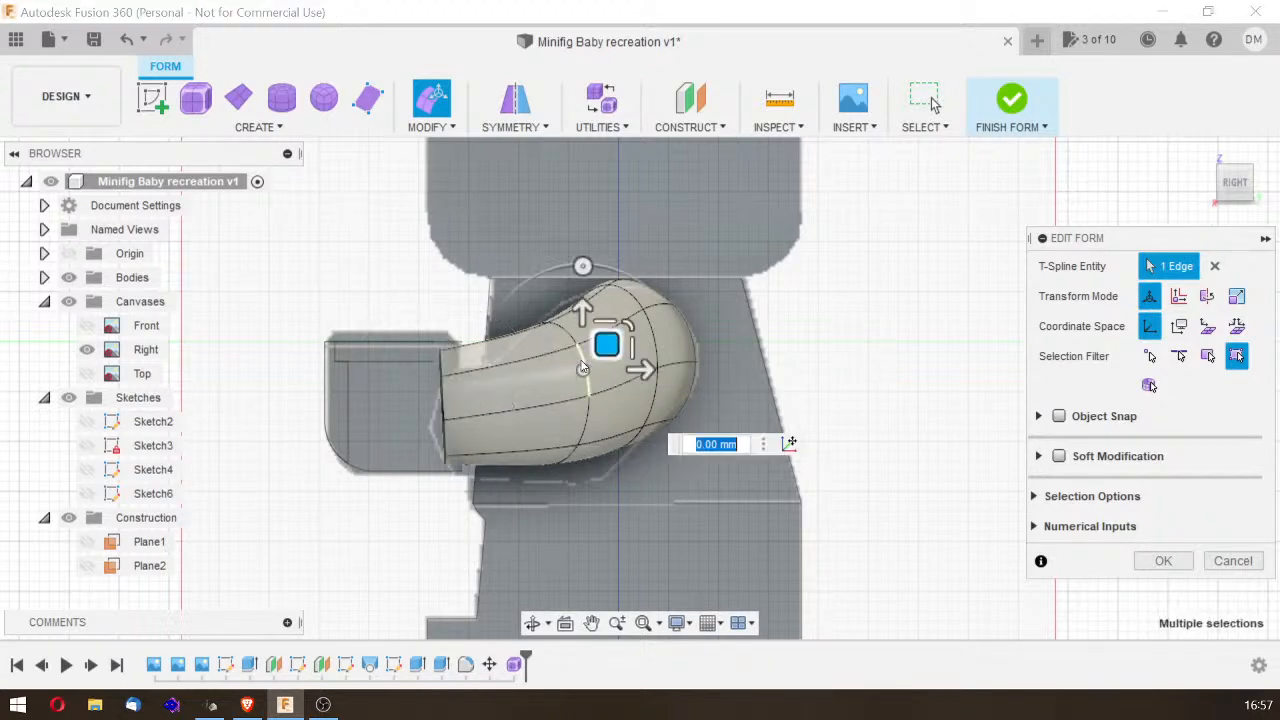
left_click_drag(580, 368, 551, 391)
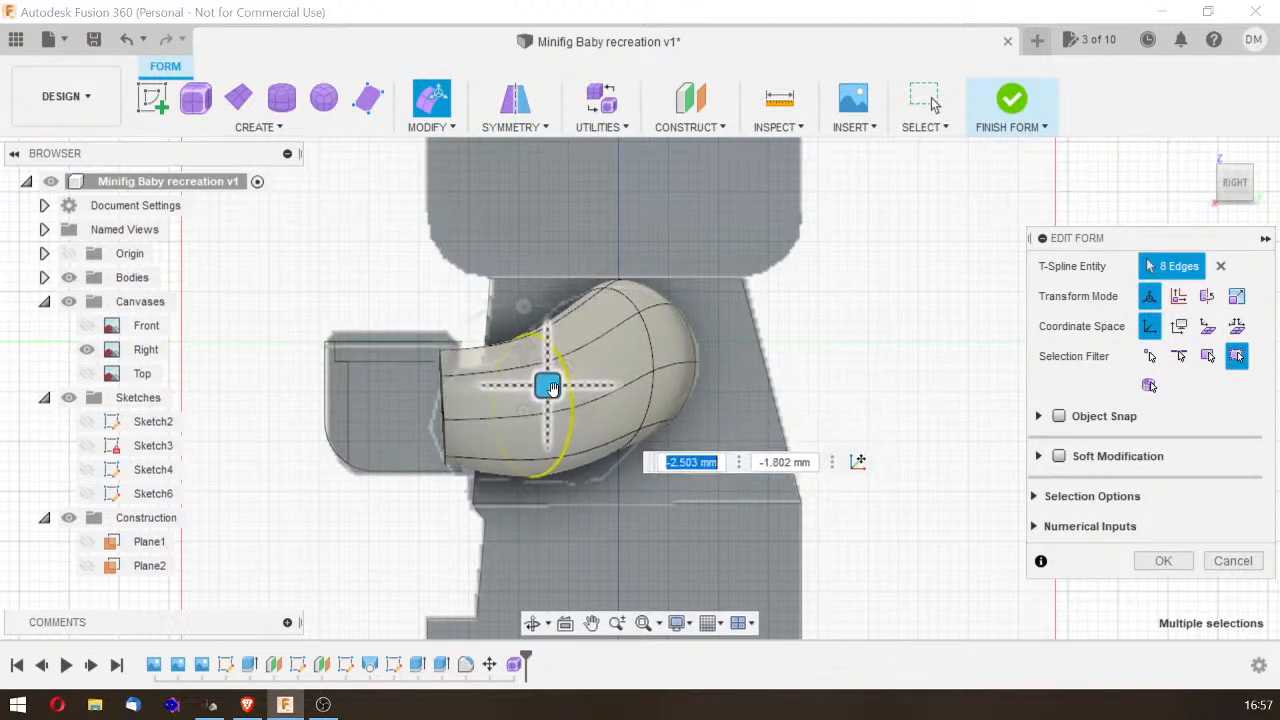
double_click(443, 403)
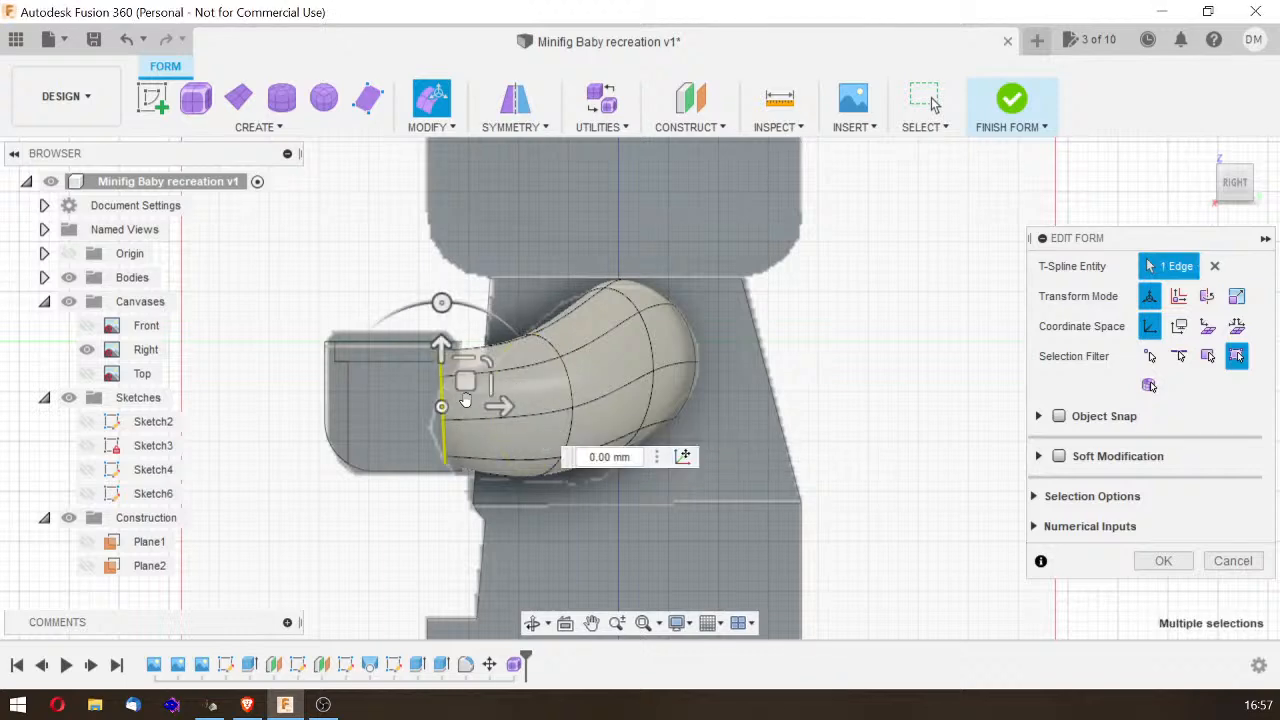
left_click_drag(442, 301, 452, 189)
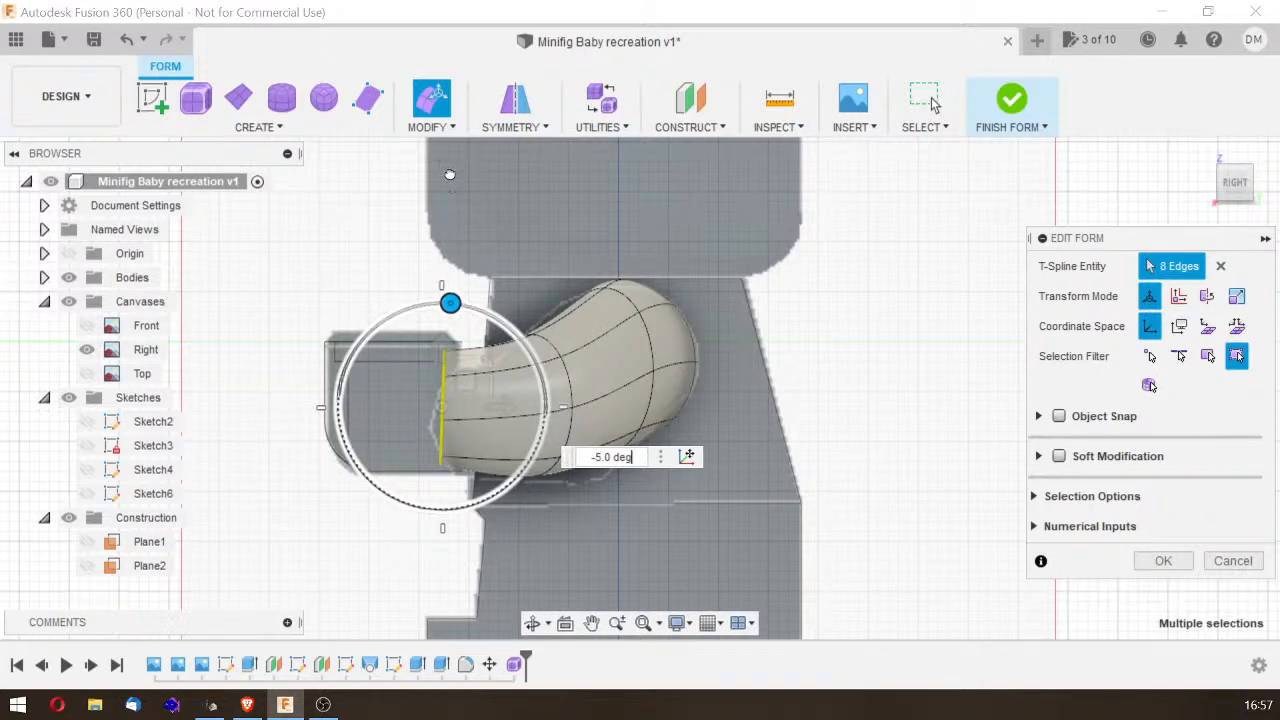
left_click_drag(448, 171, 447, 168)
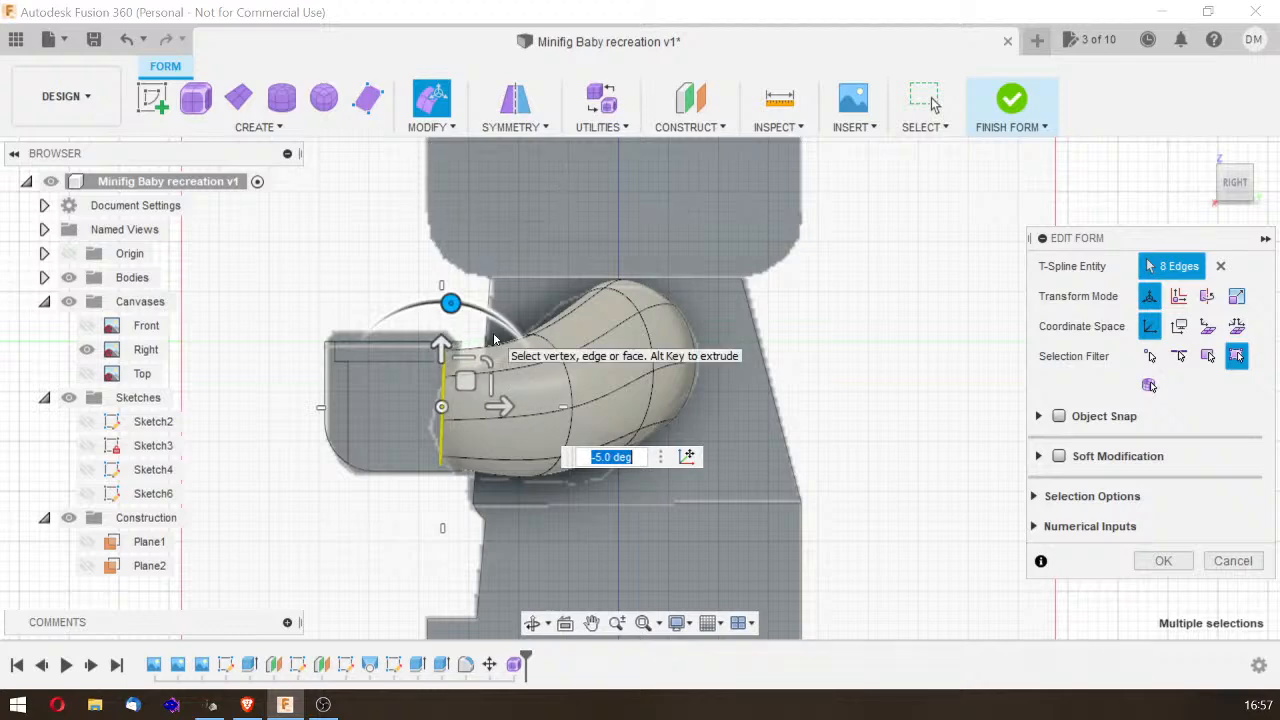
key("Escape")
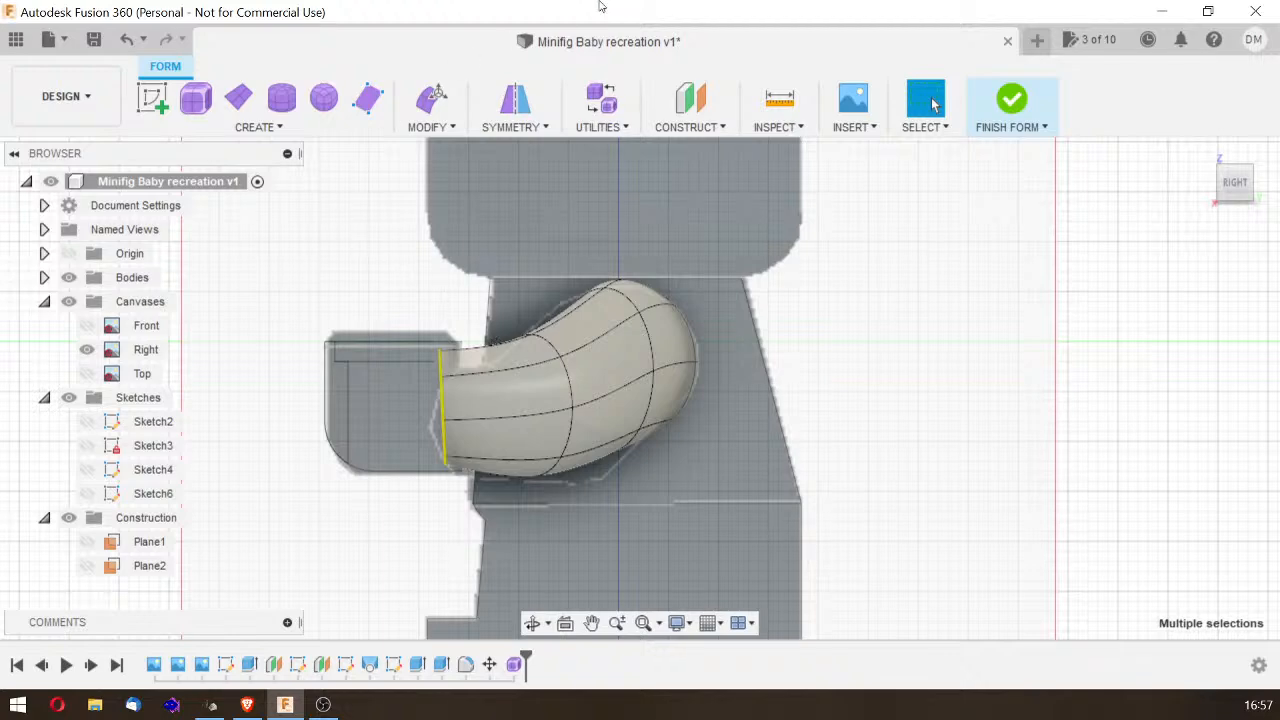
Step: Shift the elbow loop by -2.703 mm and -2.403 mm and scale the forearm loop by 0.892
double_click(652, 392)
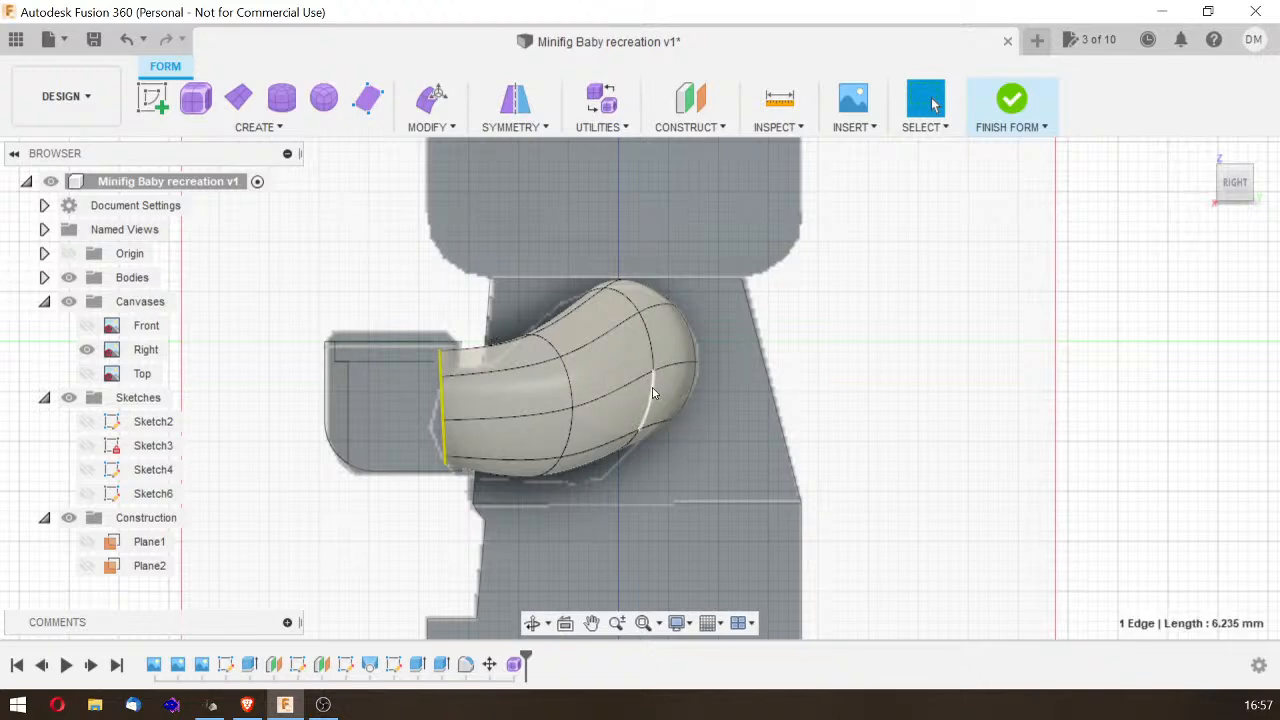
left_click(432, 97)
left_click_drag(626, 346, 598, 368)
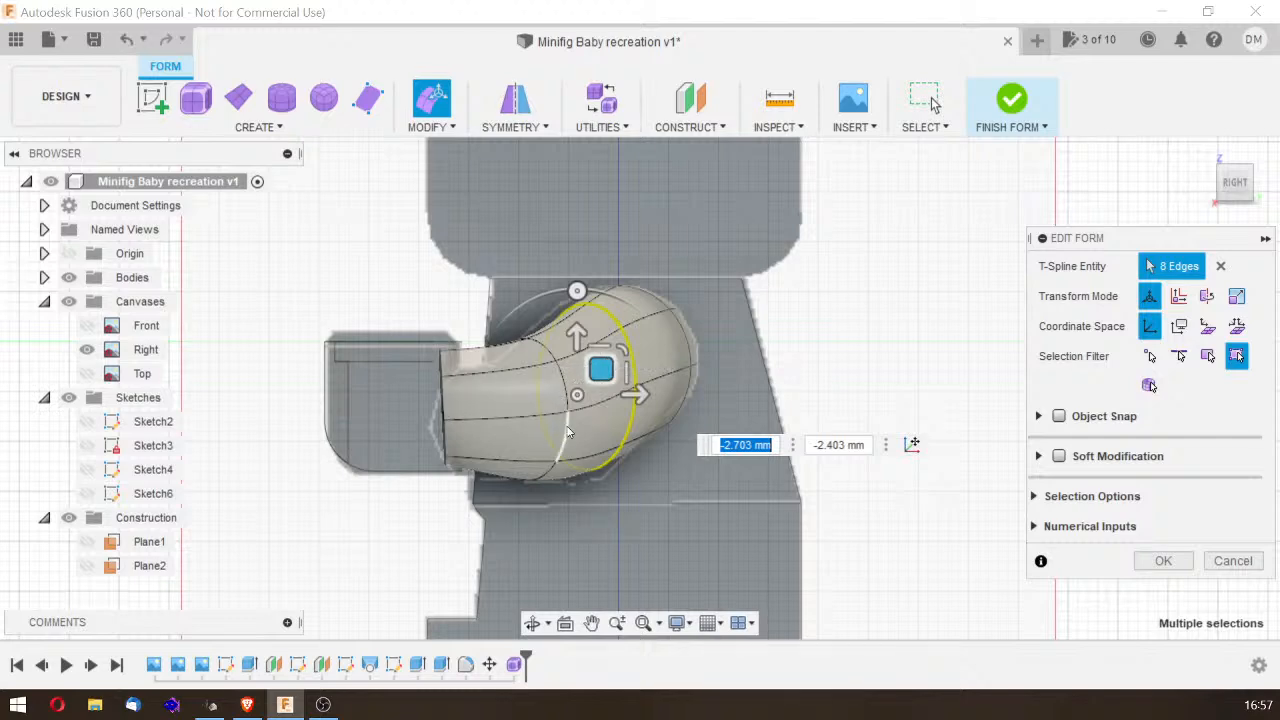
left_click(568, 432)
double_click(560, 420)
left_click_drag(552, 390, 557, 353)
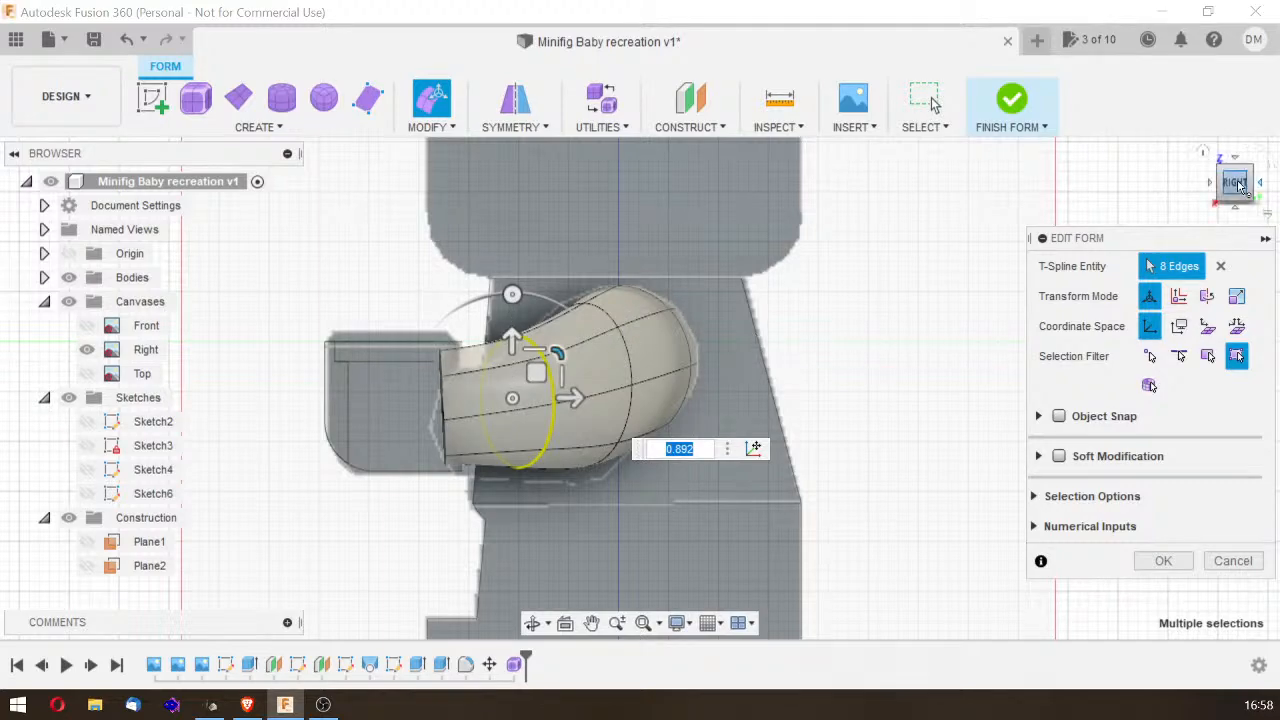
Step: In the top view, shift the hand-side end loop by -1.103 mm and 0.192 mm
left_click_drag(1240, 186, 700, 600)
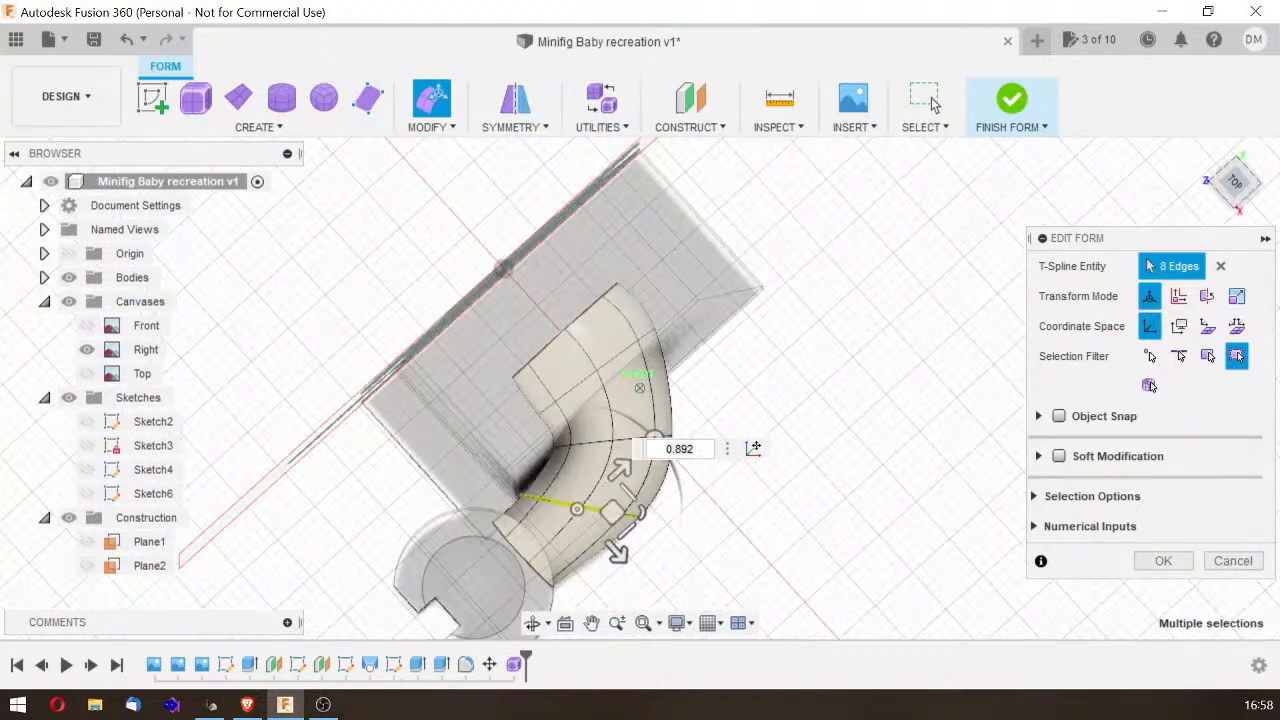
left_click_drag(660, 560, 672, 531)
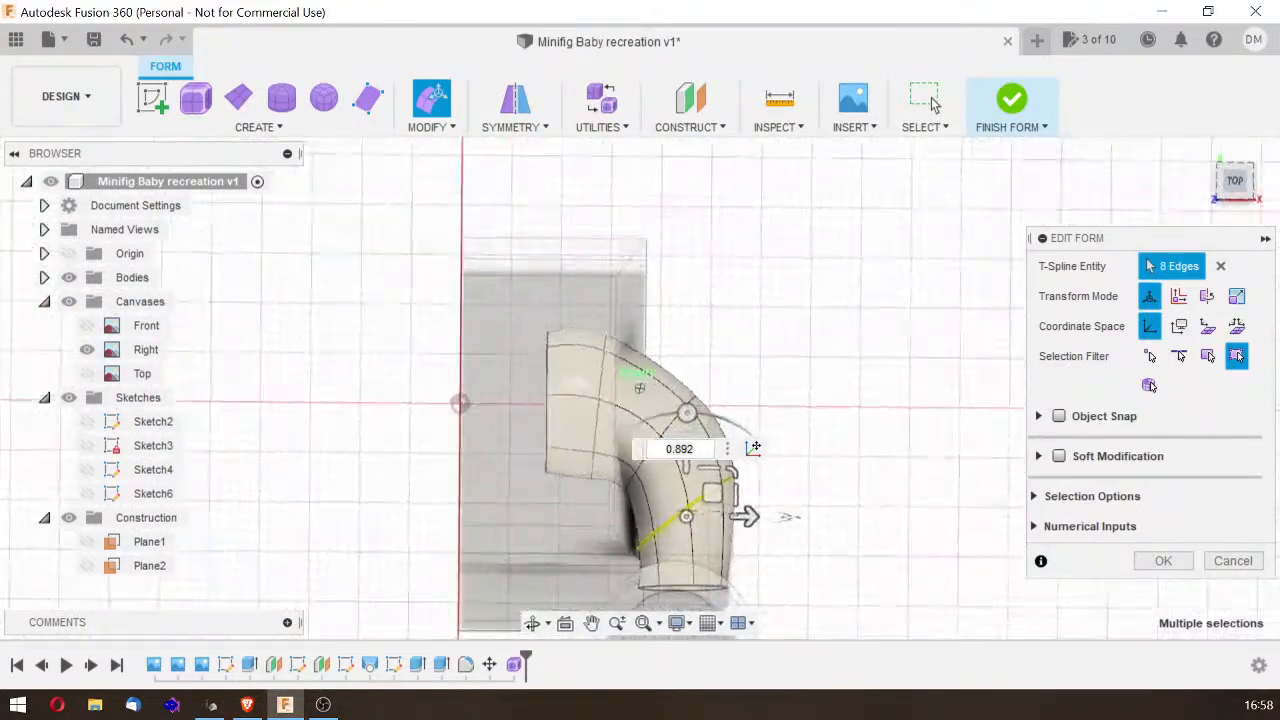
double_click(689, 587)
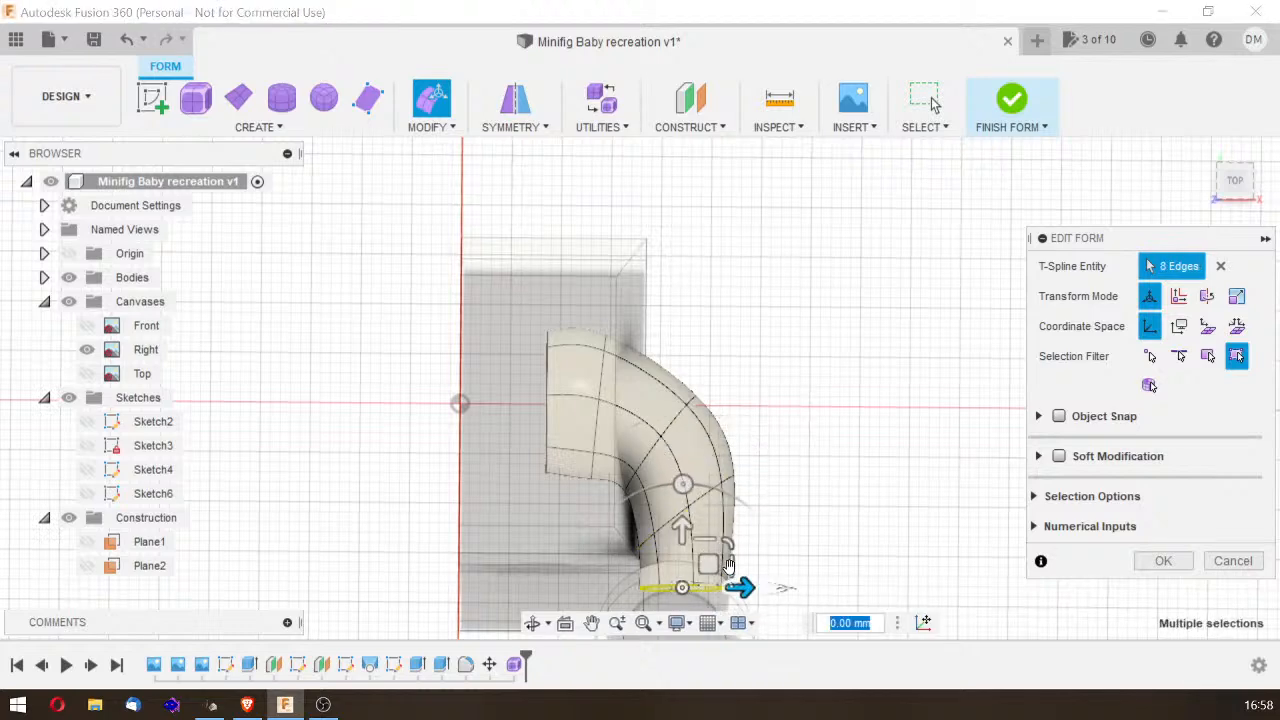
left_click_drag(728, 567, 697, 561)
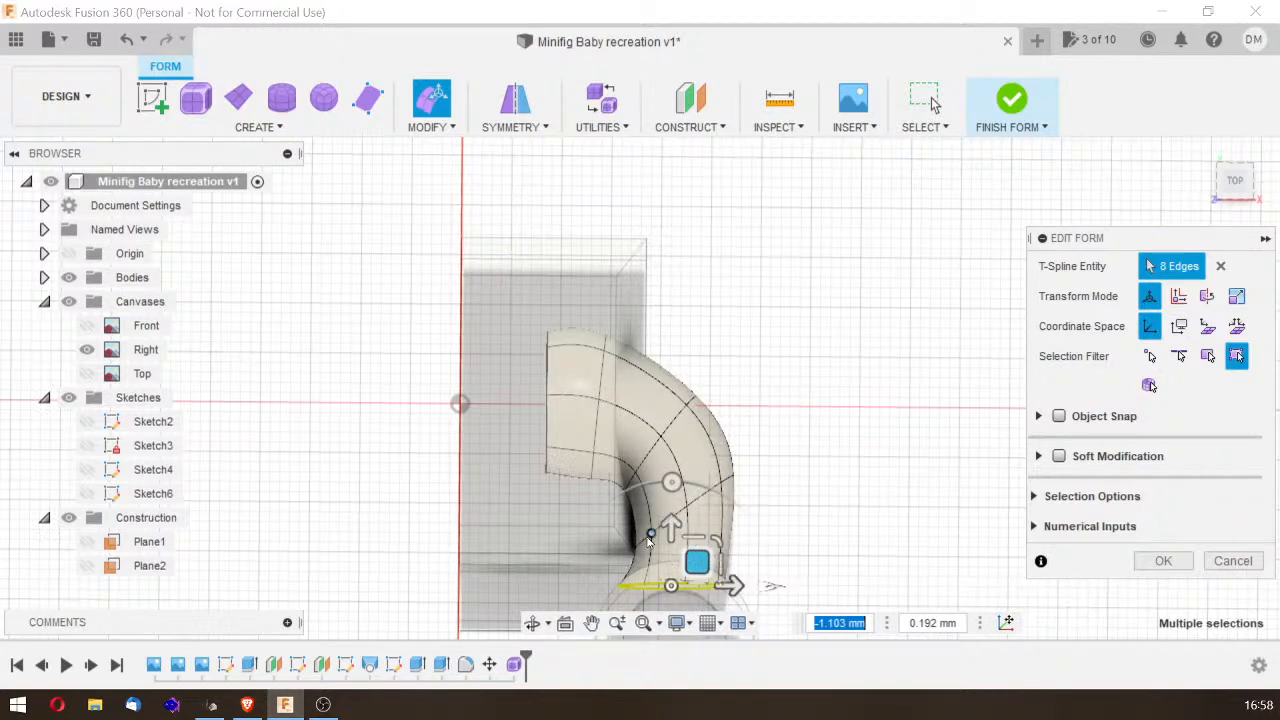
Step: Shift the inner forearm edge beside the forearm loop by -1.101 mm and -0.009 mm in the top view
left_click(637, 540)
left_click(873, 479)
left_click(644, 546)
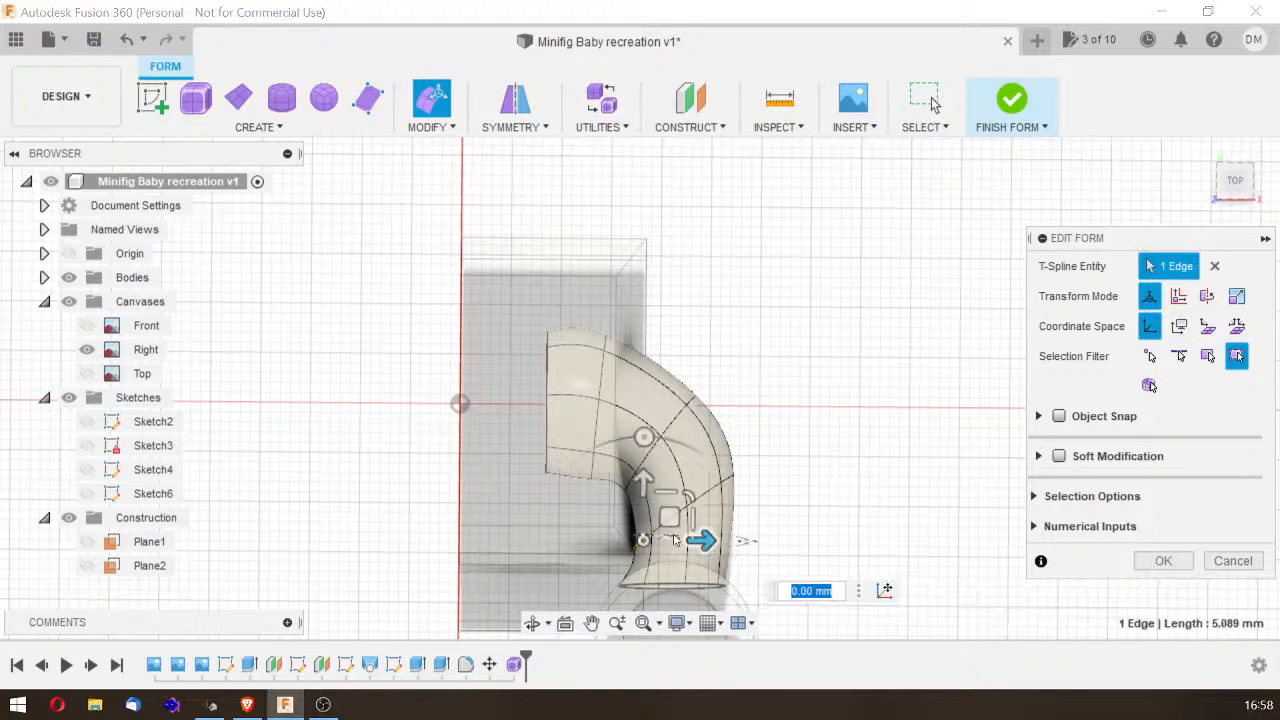
left_click_drag(672, 516, 660, 518)
Step: Scale the forearm loop by 1.185 and the elbow loop by 1.209, shifting the elbow loop by -1.284 mm and 0.233 mm
left_click_drag(1236, 178, 1271, 176)
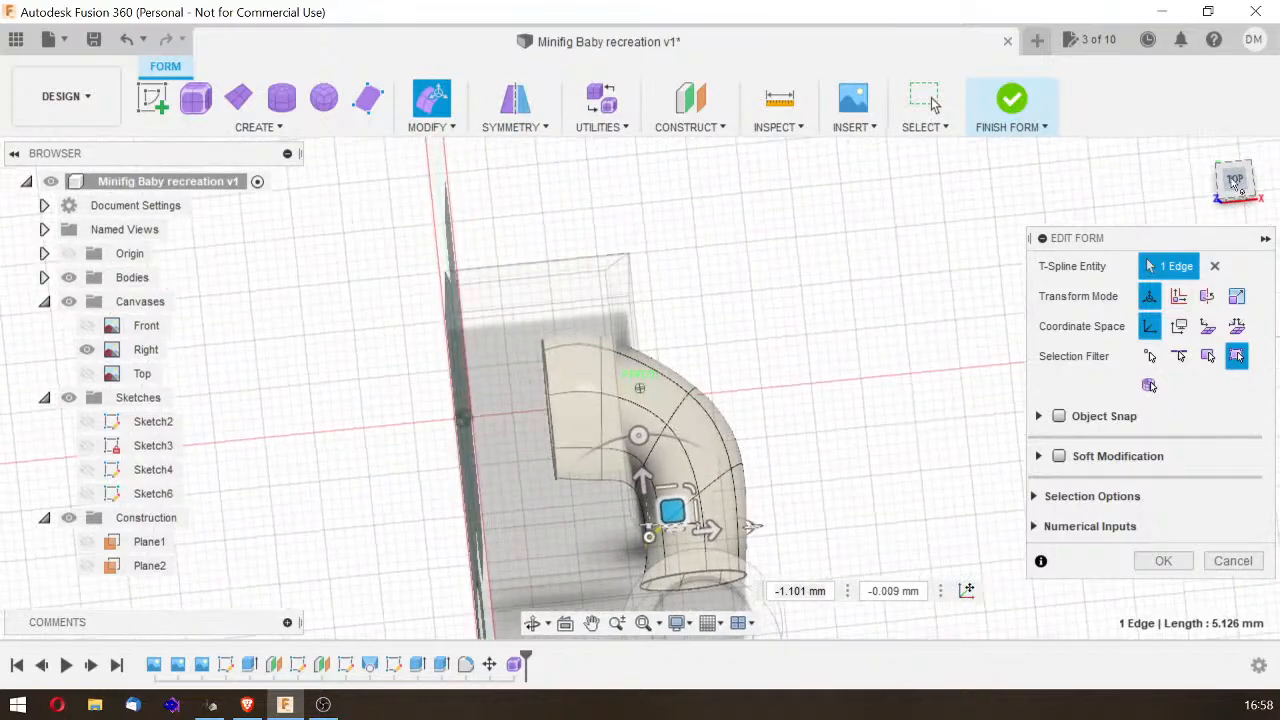
double_click(716, 480)
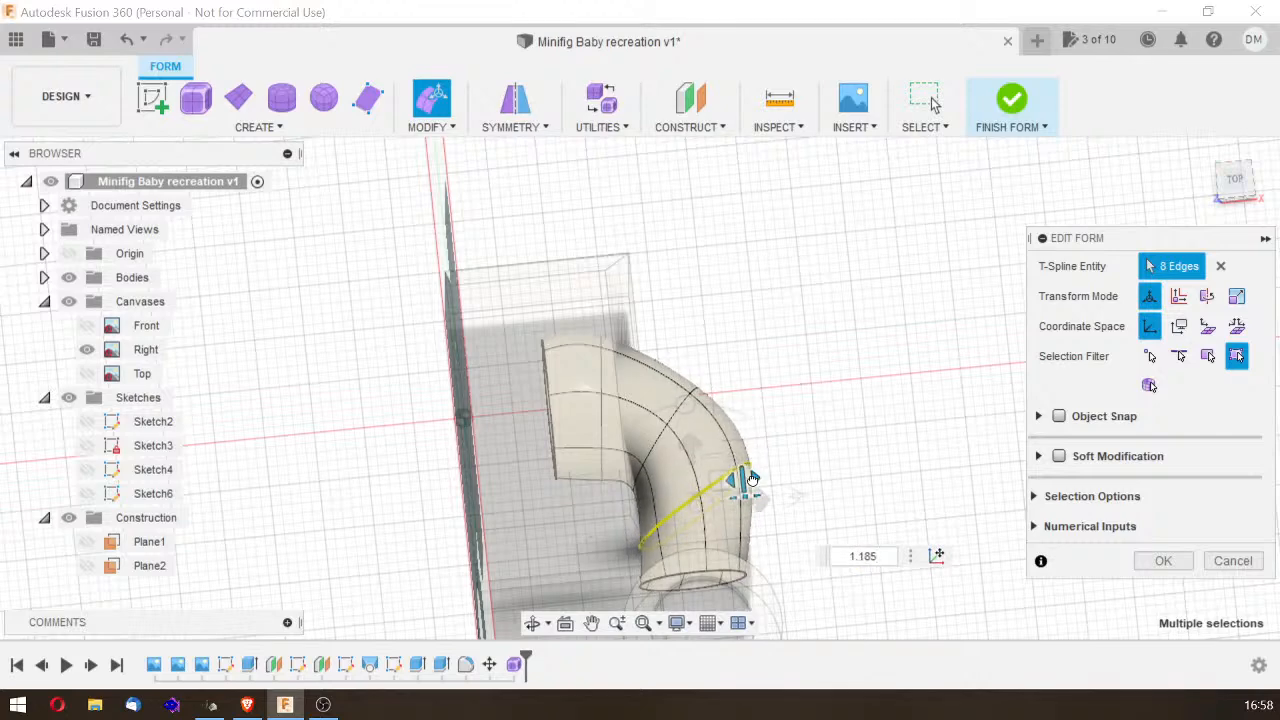
double_click(651, 461)
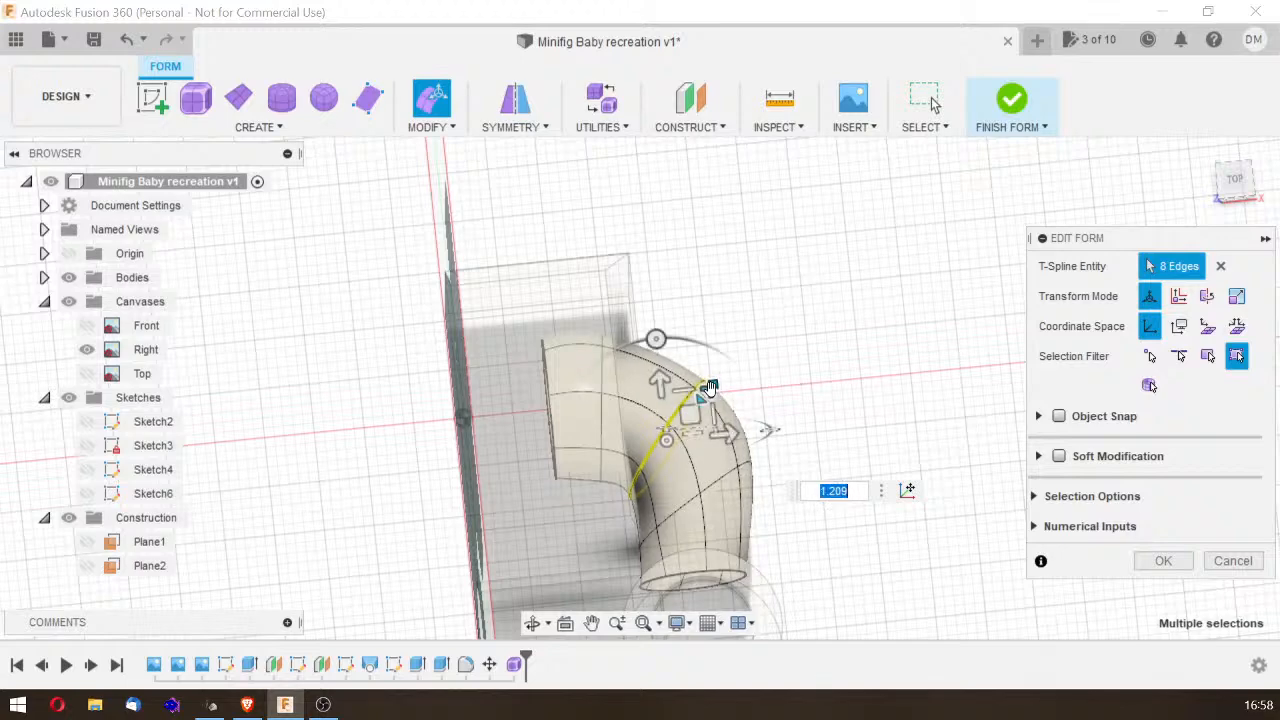
left_click_drag(709, 415, 676, 413)
Step: From below, shift the forearm loop's torso-side vertex by -2.853 mm and 0.868 mm
left_click_drag(1237, 181, 1196, 160)
middle_click_drag(632, 493, 580, 276, "shift")
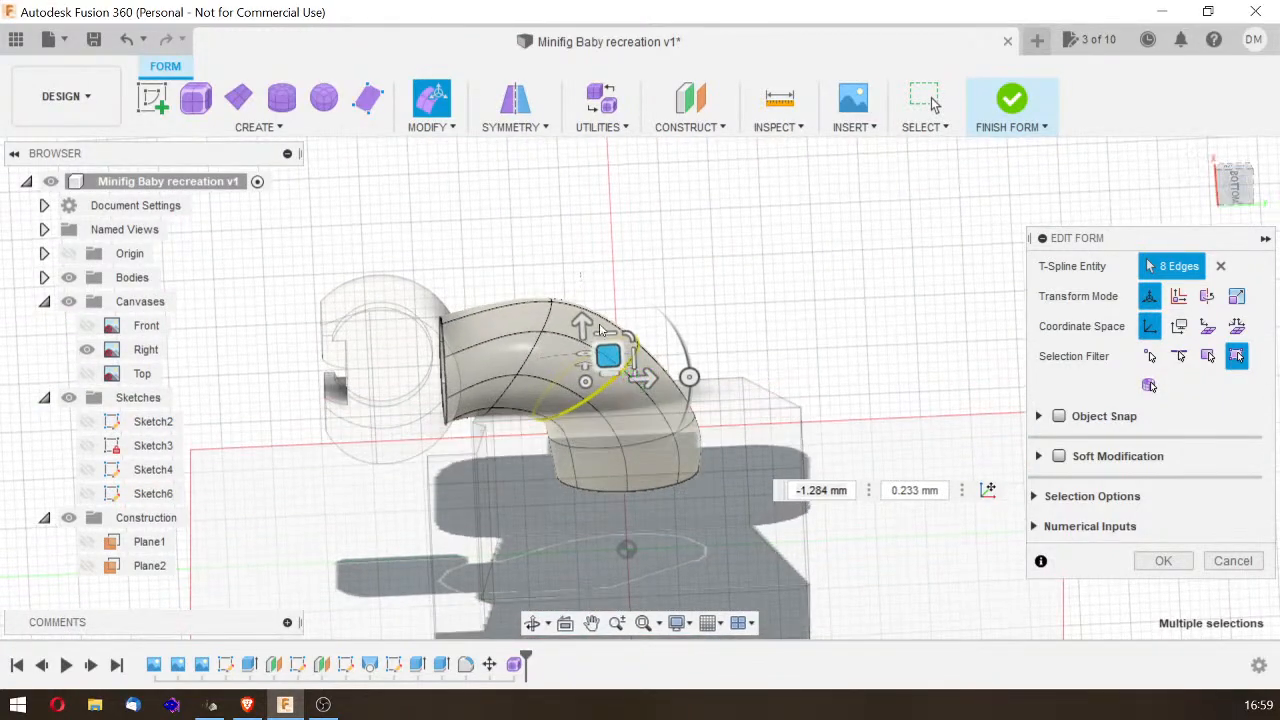
left_click(490, 411)
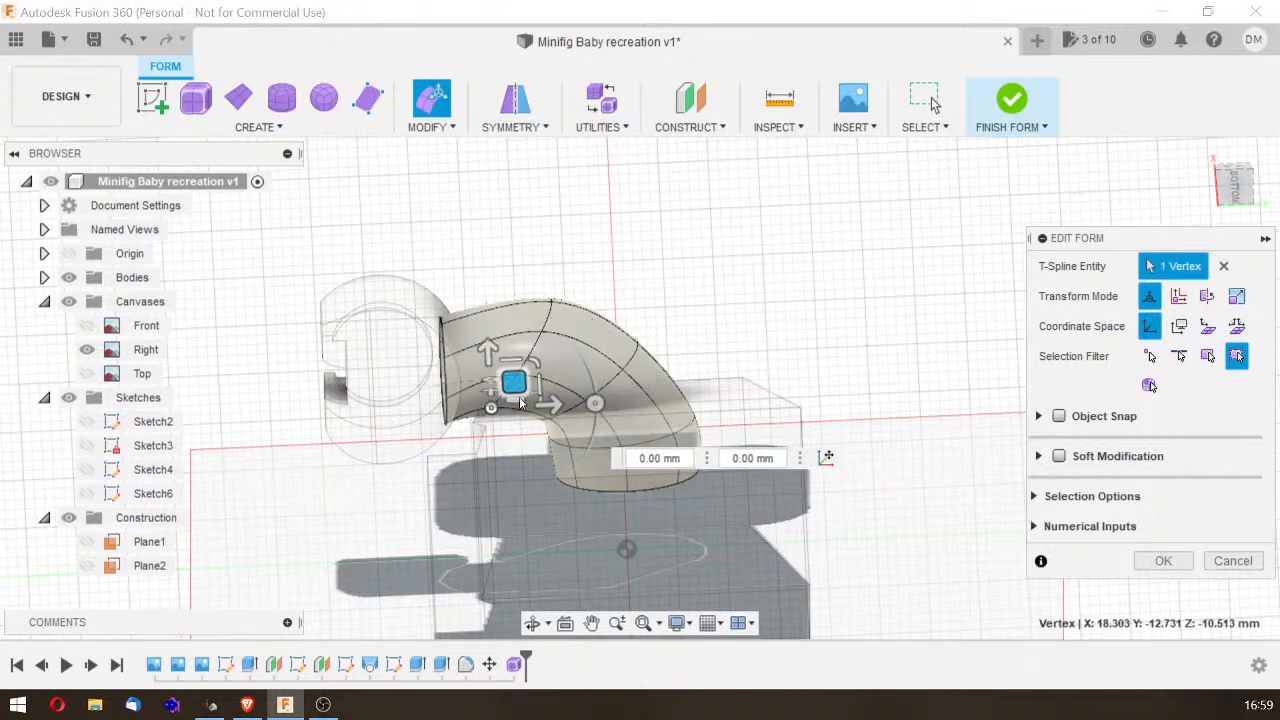
left_click_drag(513, 380, 523, 410)
Step: Shift the neighbouring vertex on the forearm's underside by -1.904 mm and -0.243 mm
left_click(1240, 210)
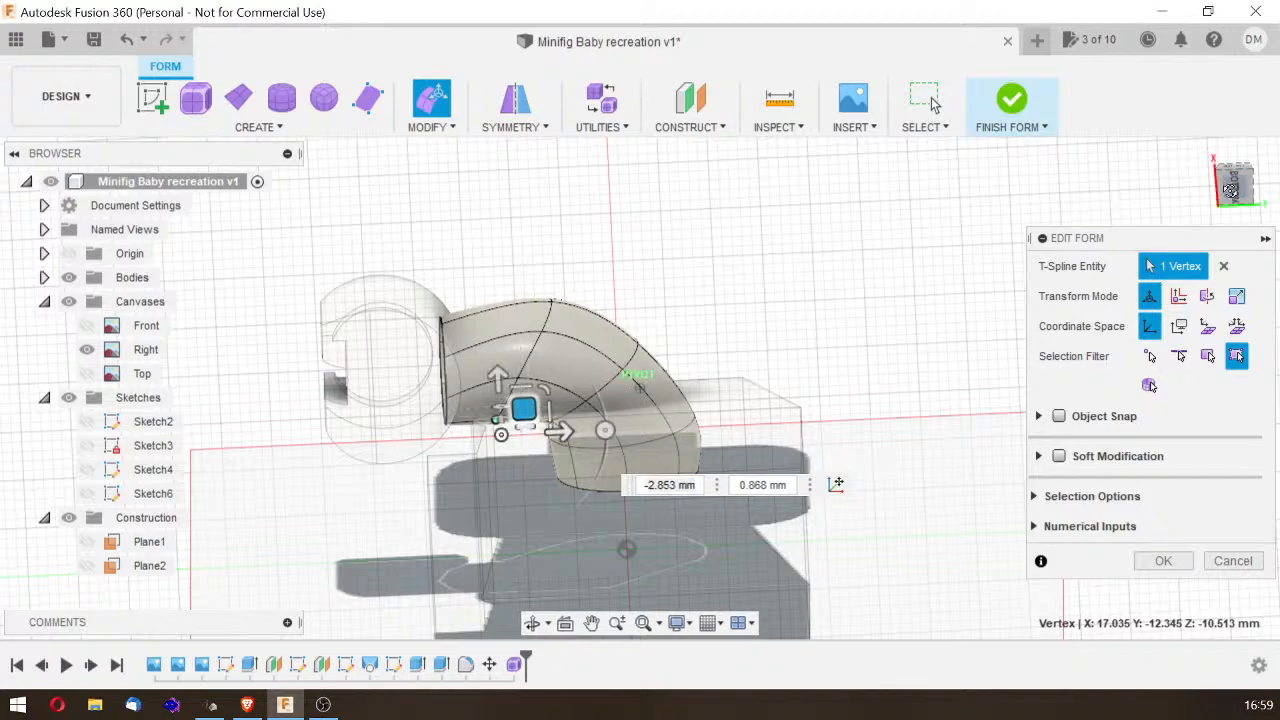
left_click_drag(1240, 213, 1212, 150)
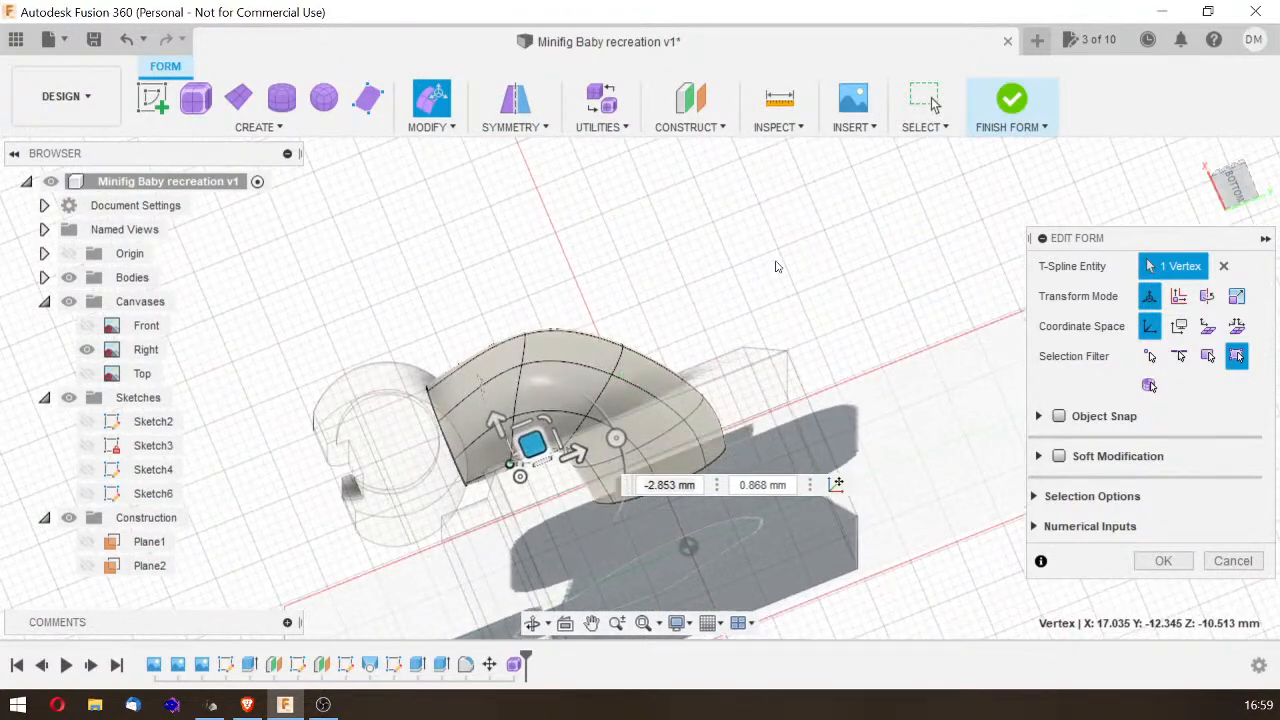
left_click(516, 414)
left_click(514, 418)
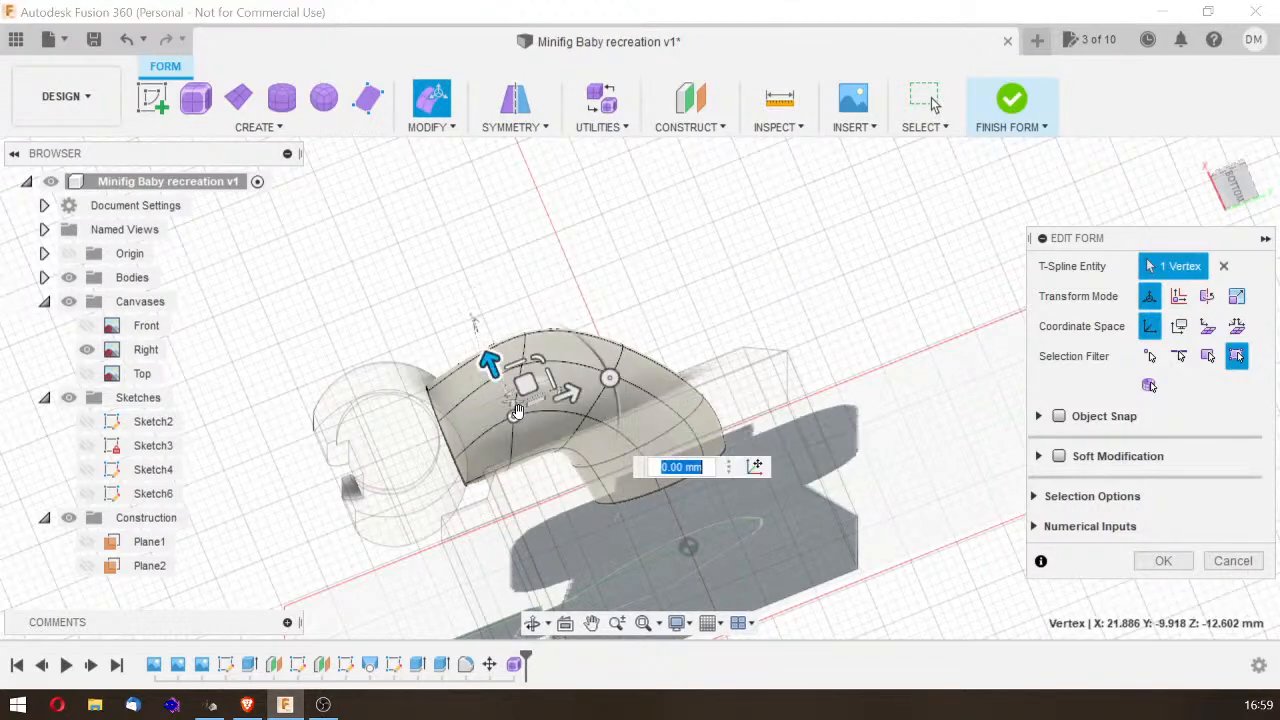
left_click_drag(527, 405, 535, 403)
Step: From above, shift the inner elbow vertex by -1.009 mm and -0.69 mm and the outer elbow edge by -2.159 mm and 2.522 mm
mouse_move(1236, 184)
left_mouse_down()
mouse_move(1237, 304)
mouse_move(1272, 312)
left_mouse_up()
mouse_move(625, 570)
middle_mouse_down("shift")
mouse_move(674, 576)
mouse_move(690, 550)
mouse_move(666, 571)
mouse_move(631, 574)
mouse_move(624, 400)
middle_mouse_up("shift")
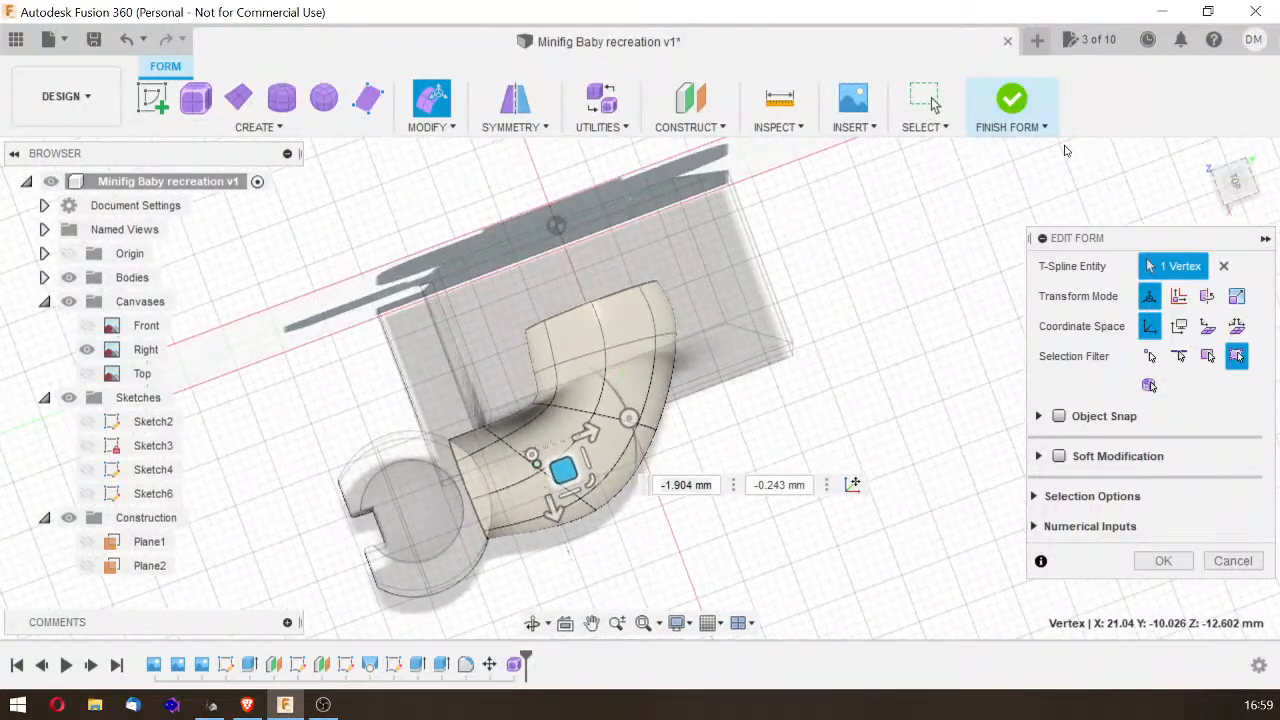
left_click(531, 408)
left_click_drag(560, 423, 541, 417)
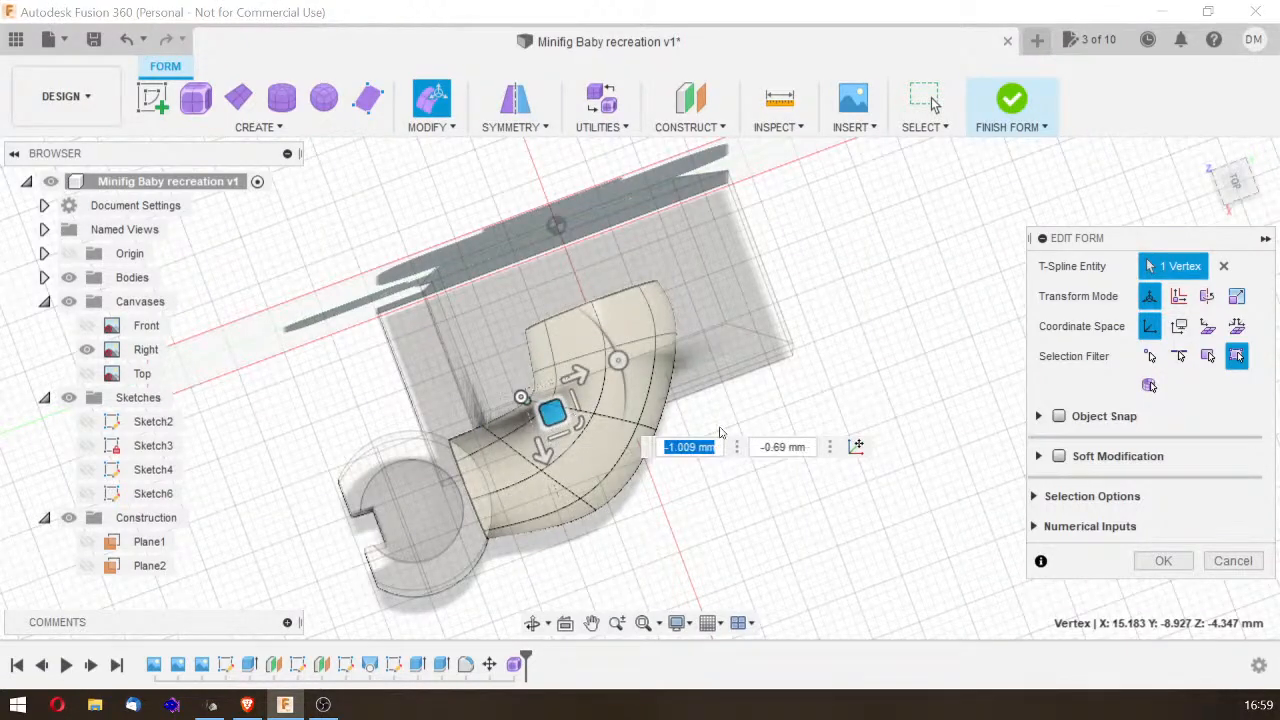
left_click(614, 496)
left_click_drag(655, 487, 671, 455)
Step: In the back view, shift the elbow loop's lower vertex horizontally by -3.00 mm
left_click_drag(1236, 183, 1220, 105)
mouse_move(760, 400)
middle_mouse_down("shift")
mouse_move(620, 415)
mouse_move(510, 395)
mouse_move(512, 420)
mouse_move(534, 438)
mouse_move(550, 432)
middle_mouse_up("shift")
middle_click_drag(950, 370, 957, 385, "shift")
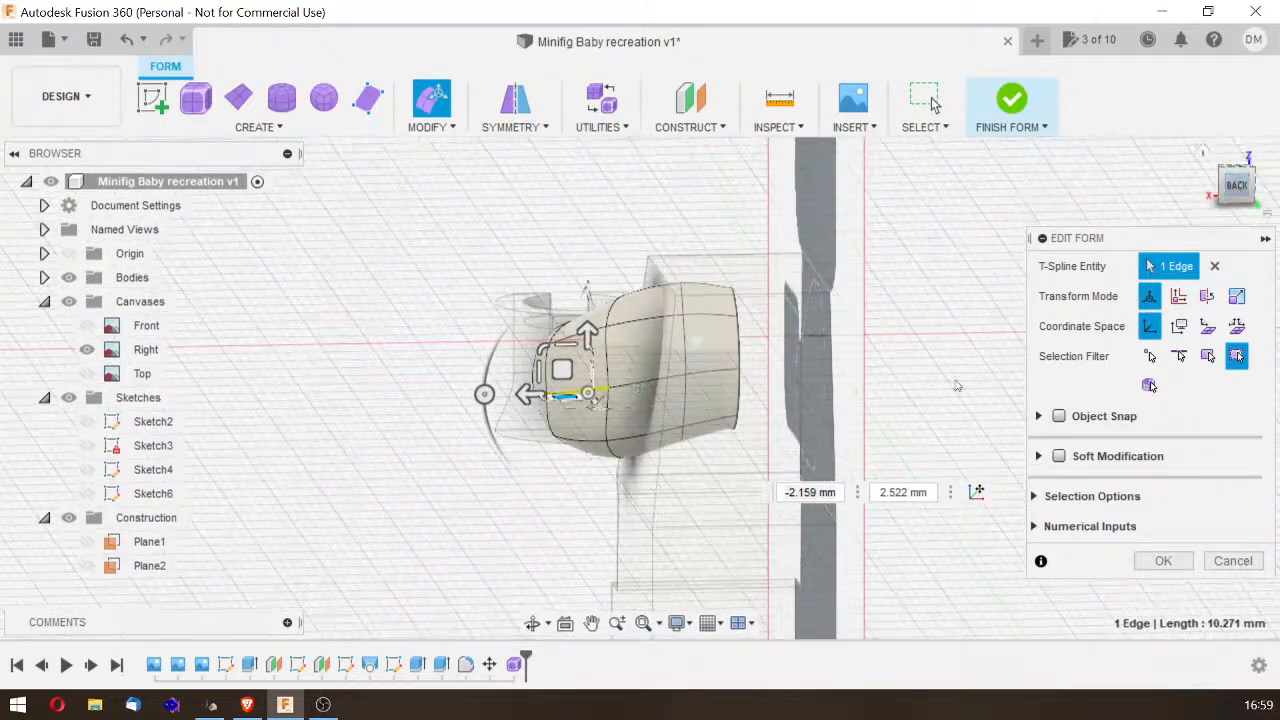
left_click(1238, 190)
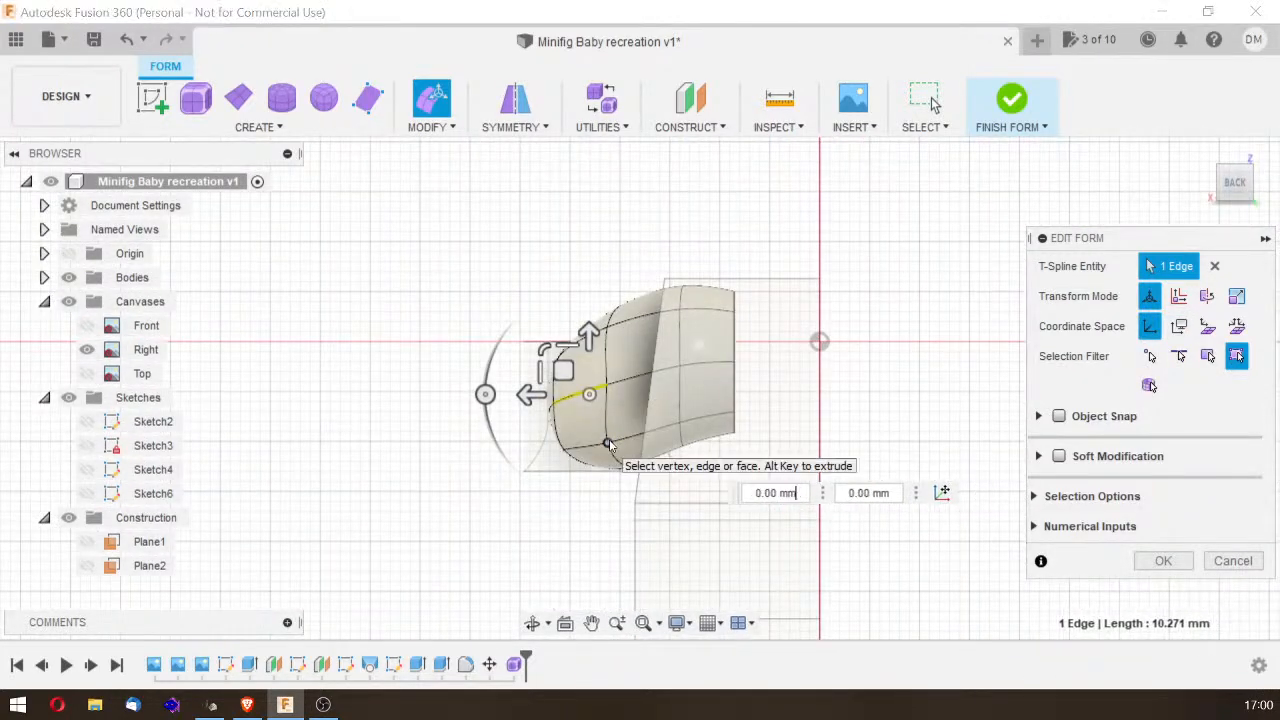
left_click(607, 443)
left_click_drag(543, 443, 578, 443)
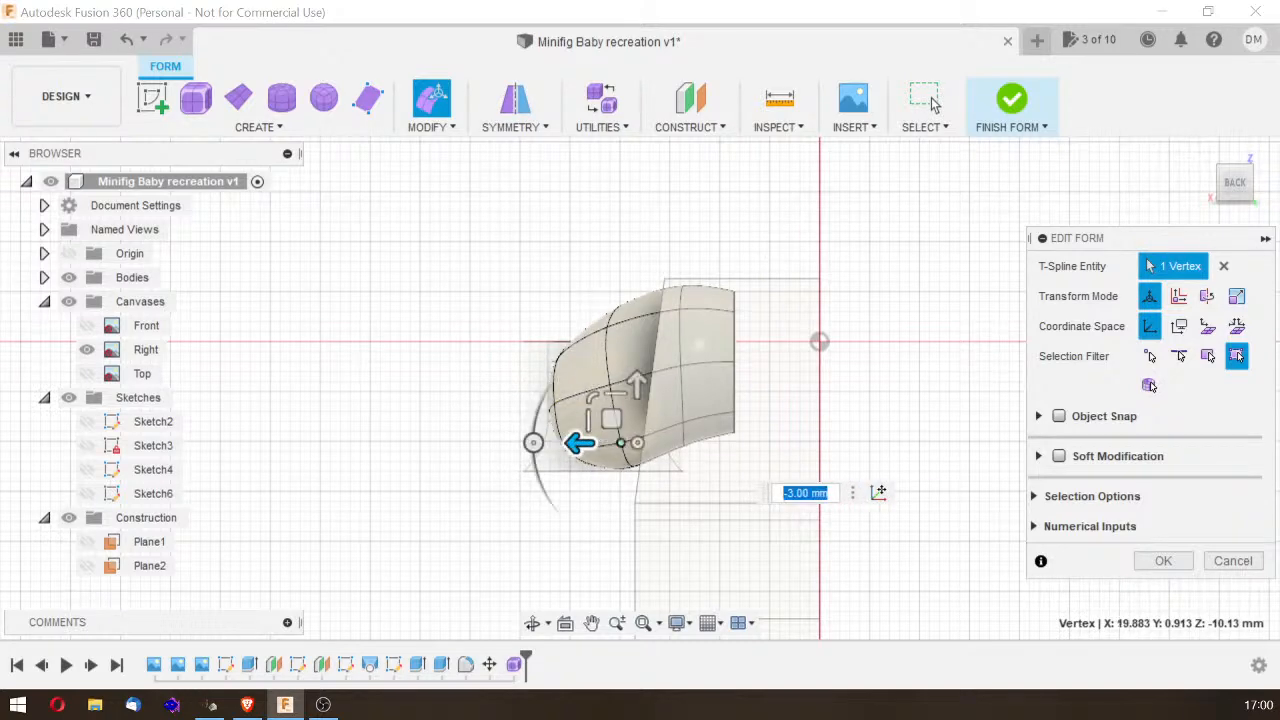
Step: Shift the inner elbow edge horizontally by -1.00 mm toward the torso
left_click(1236, 187)
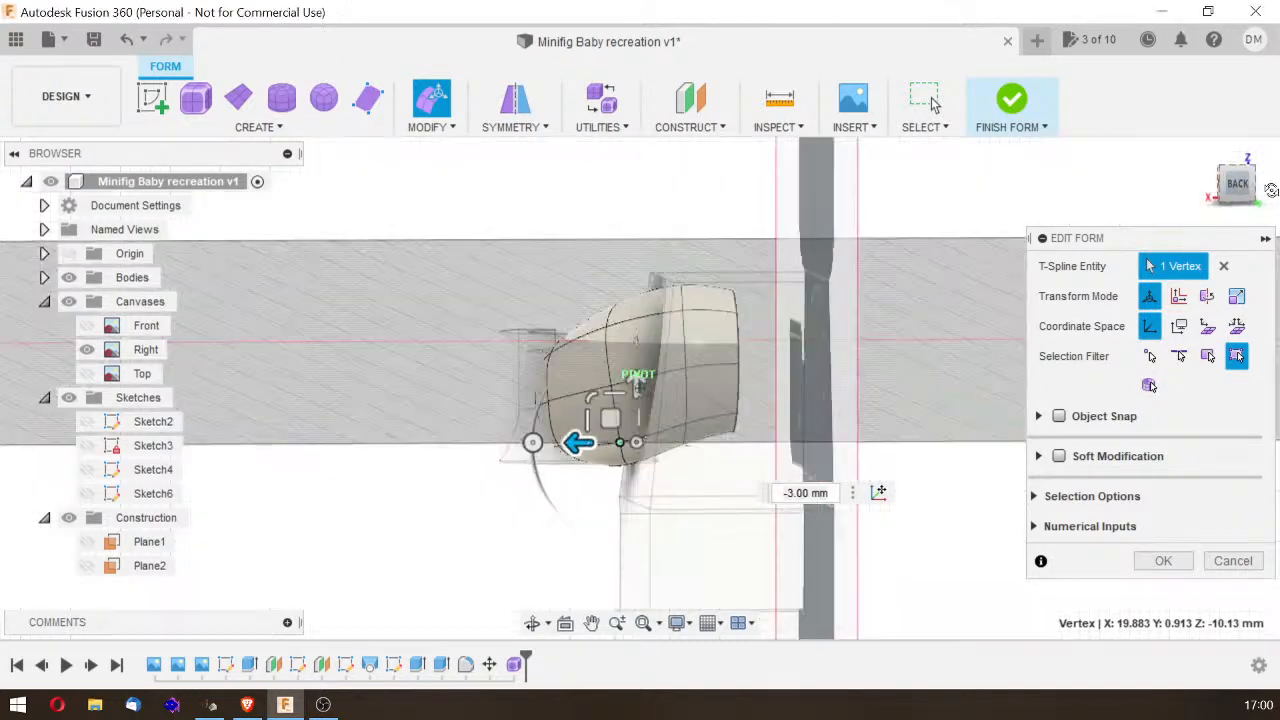
middle_click_drag(520, 346, 666, 410, "shift")
left_click(617, 458)
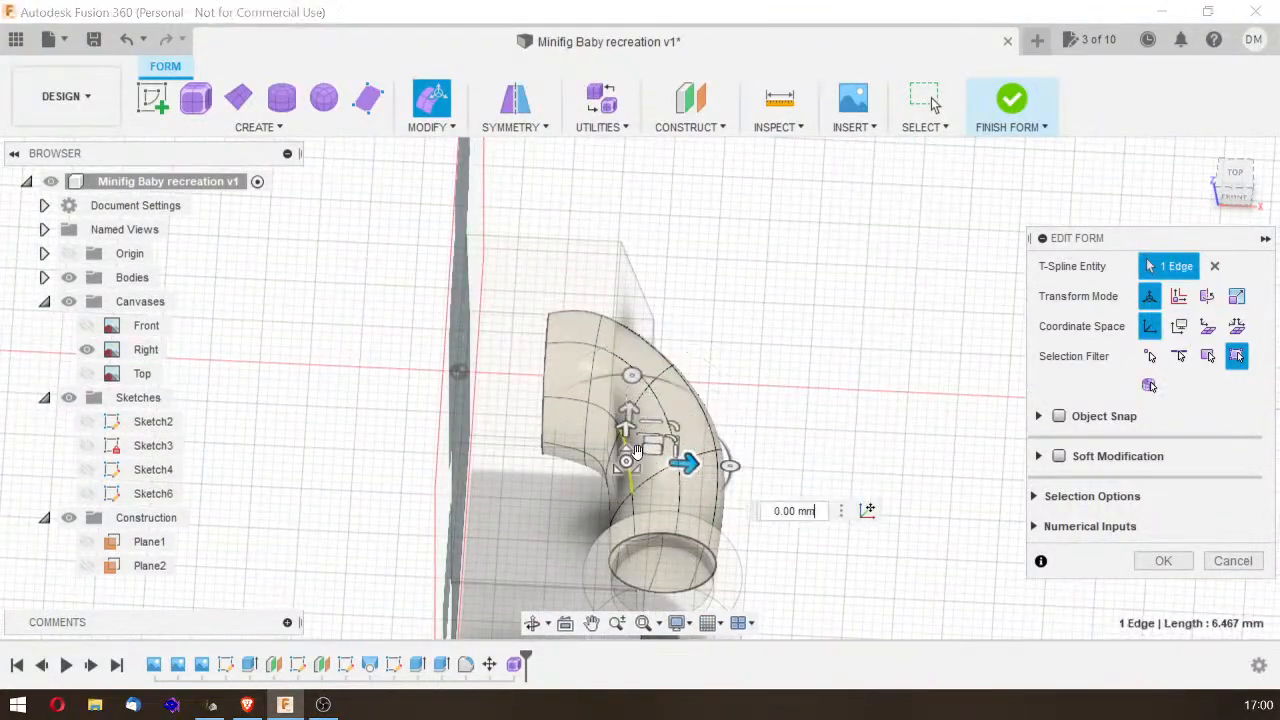
mouse_move(698, 457)
left_mouse_down()
mouse_move(663, 457)
mouse_move(676, 460)
left_mouse_up()
Step: Accept the arm's form edits and finish the form
left_click_drag(1236, 188, 1198, 162)
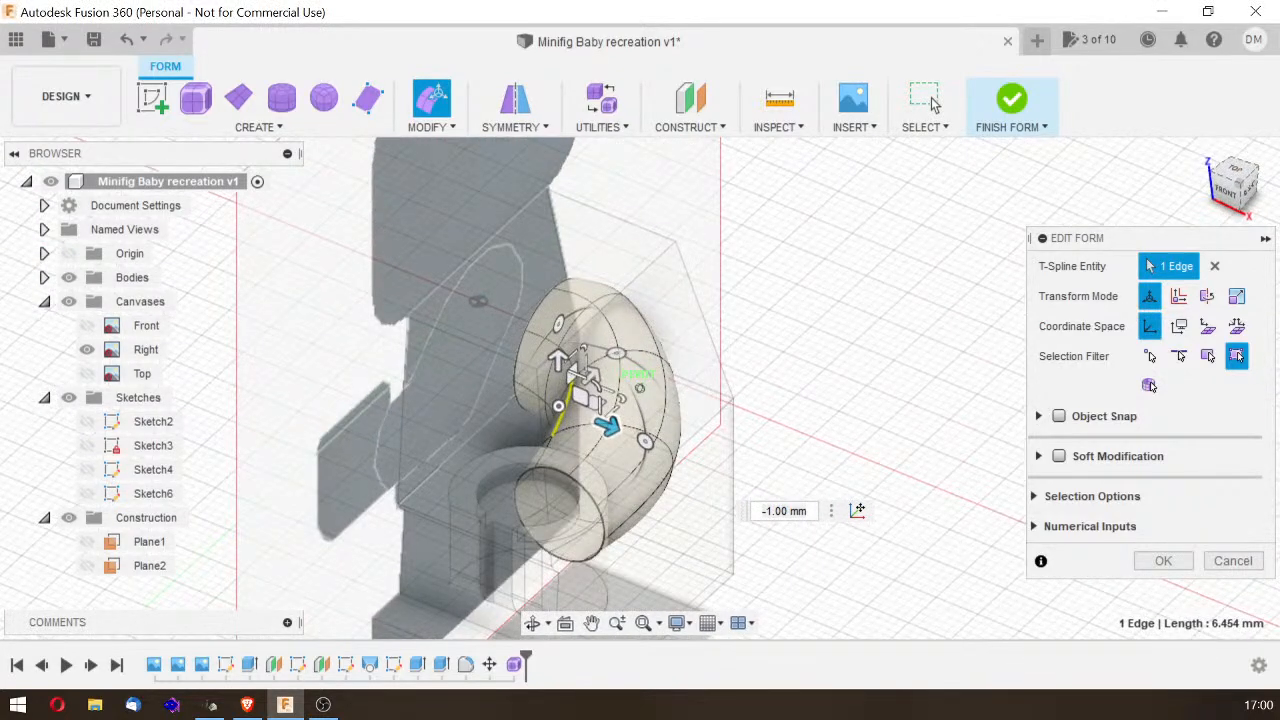
mouse_move(489, 298)
middle_mouse_down("shift")
mouse_move(360, 275)
mouse_move(338, 284)
mouse_move(345, 178)
mouse_move(344, 296)
mouse_move(384, 372)
middle_mouse_up("shift")
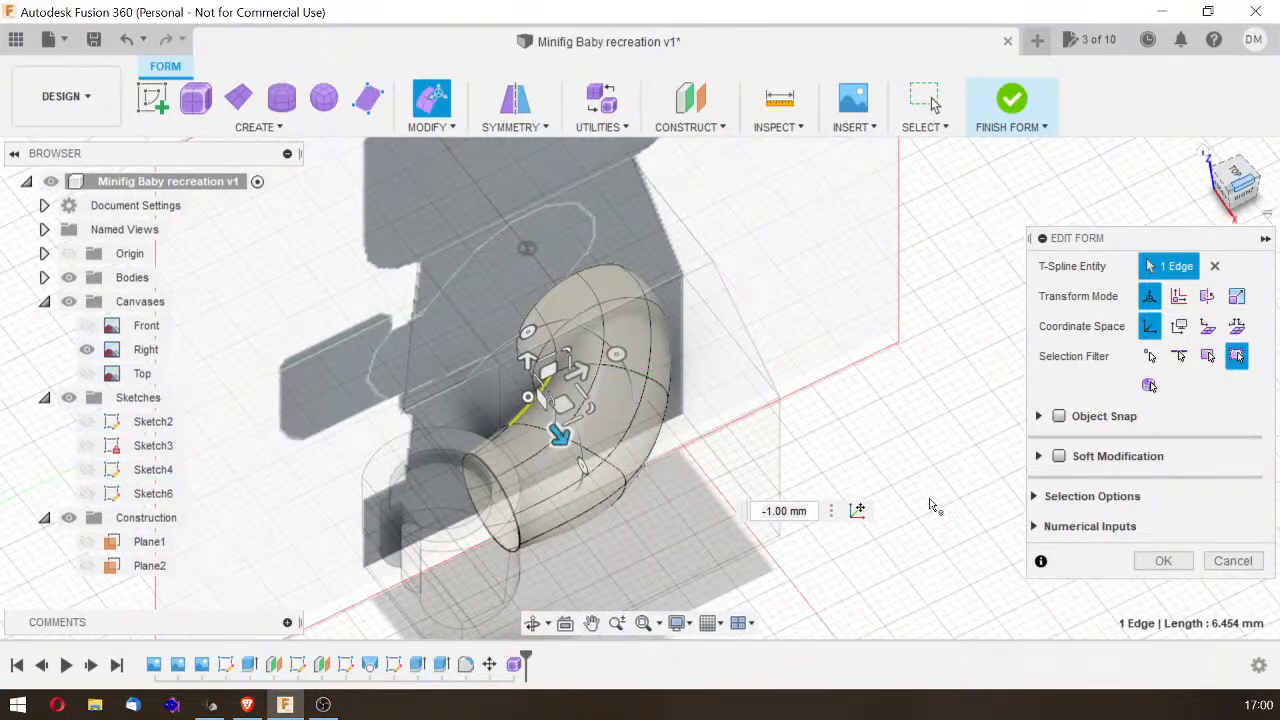
left_click(1160, 563)
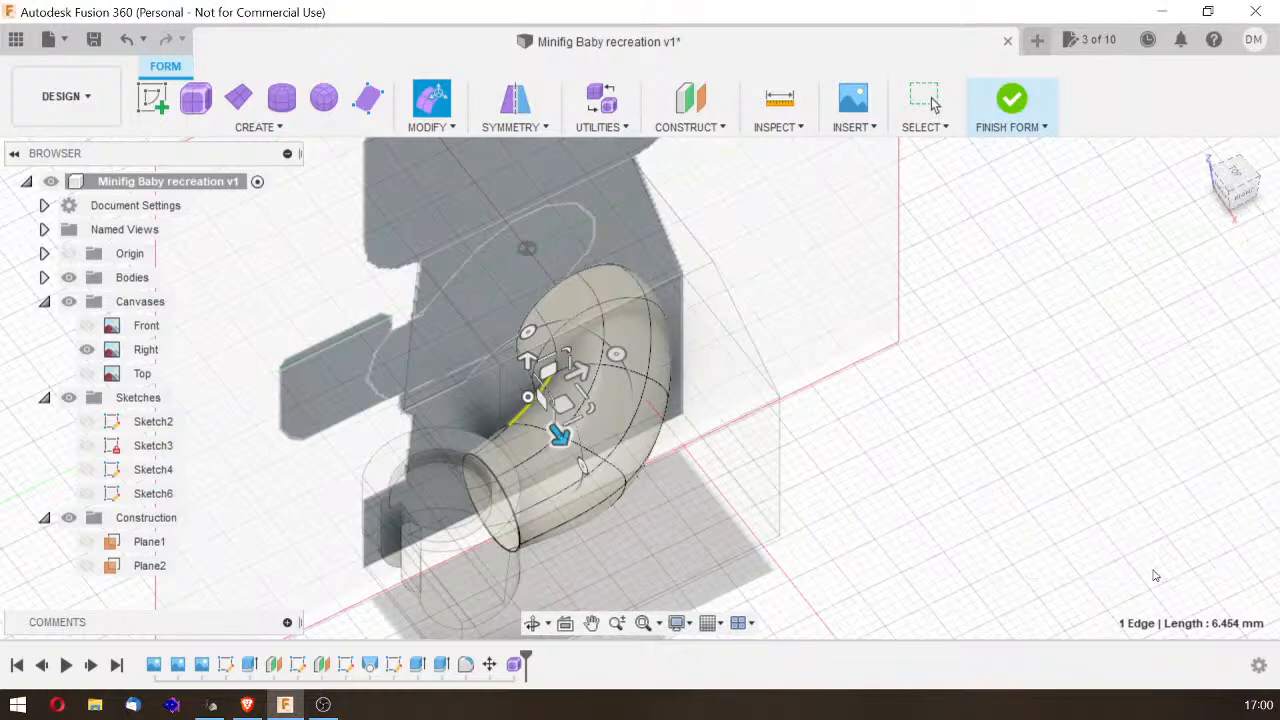
key("Escape")
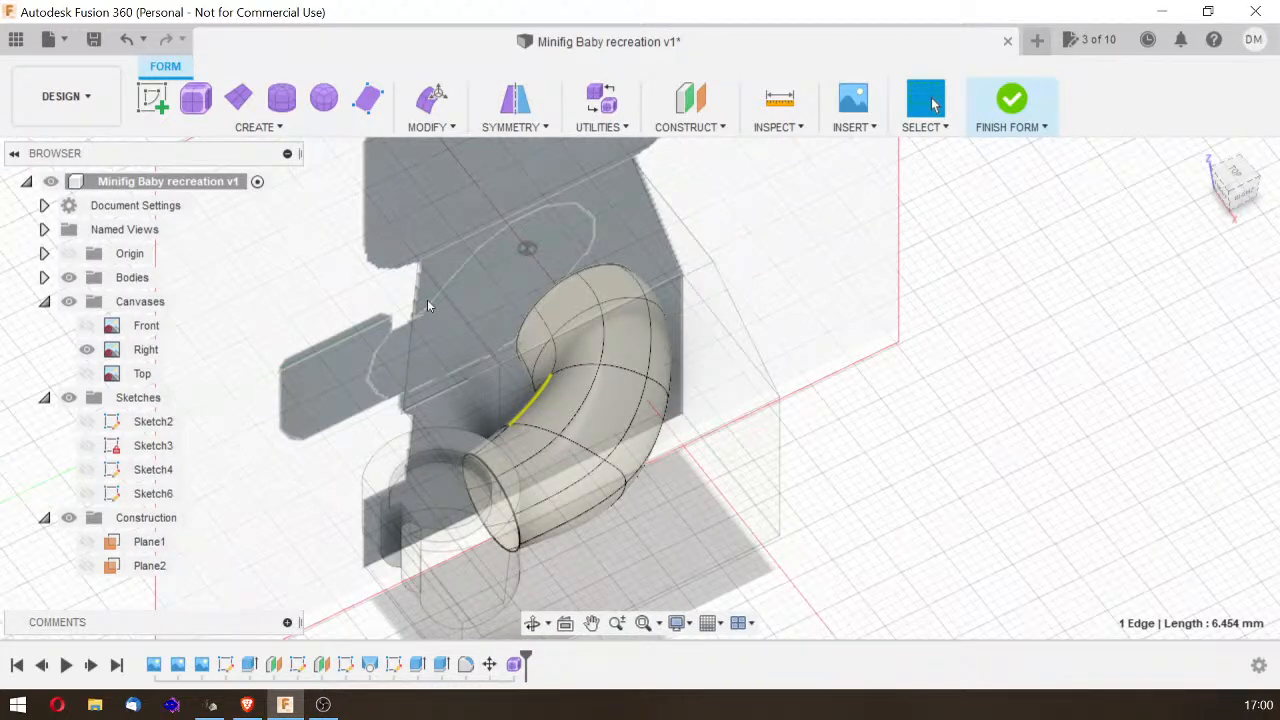
left_click(1012, 96)
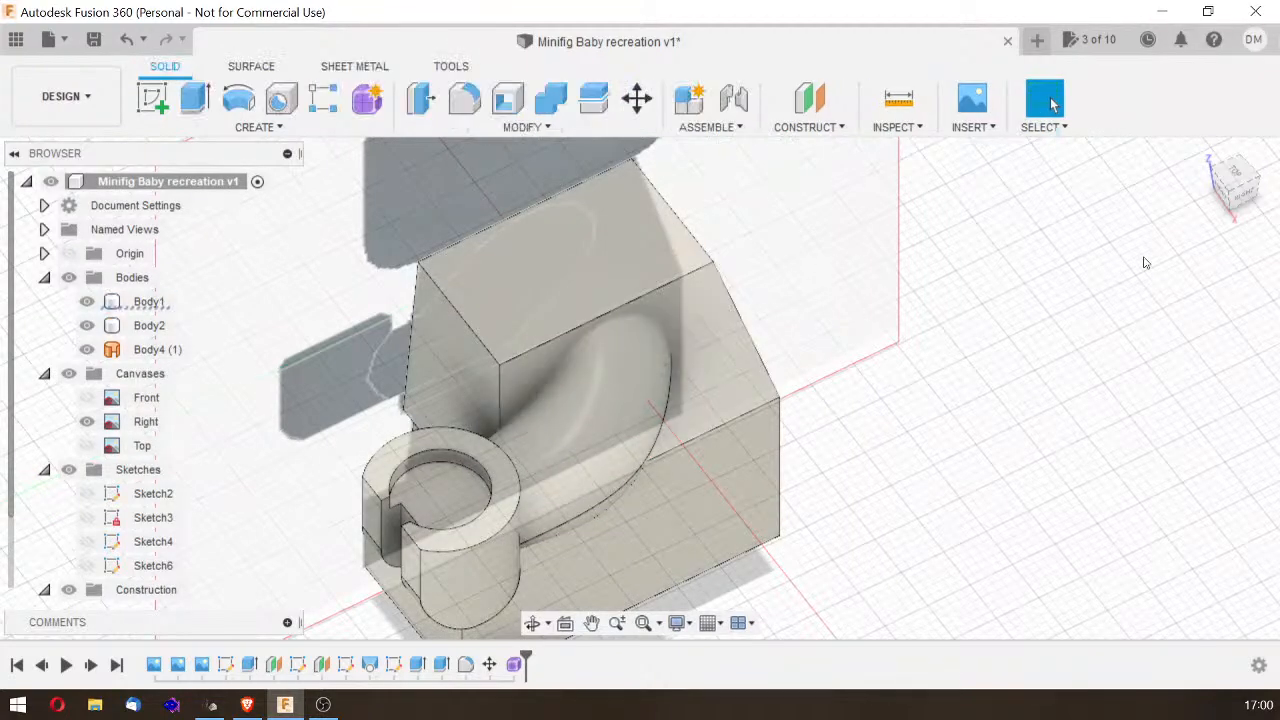
Step: Hide all reference canvases to leave only the bodies in view
left_click(1257, 204)
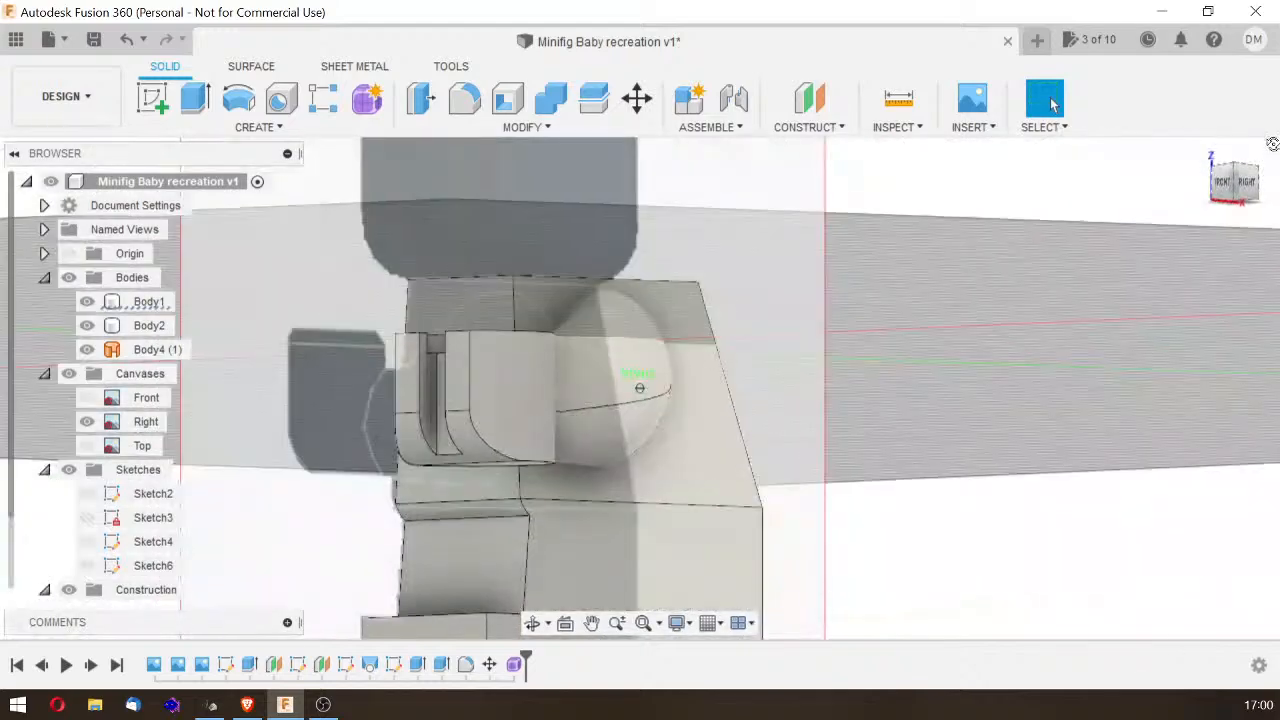
left_click(1221, 160)
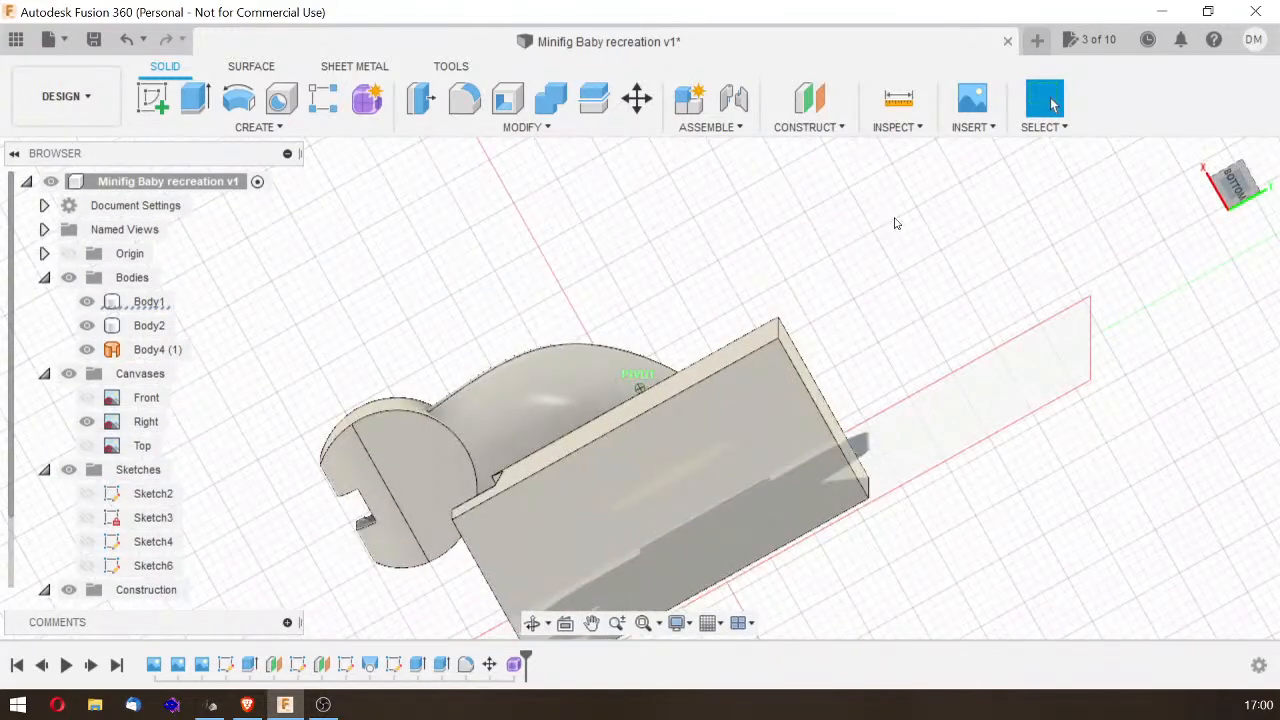
left_click(1204, 152)
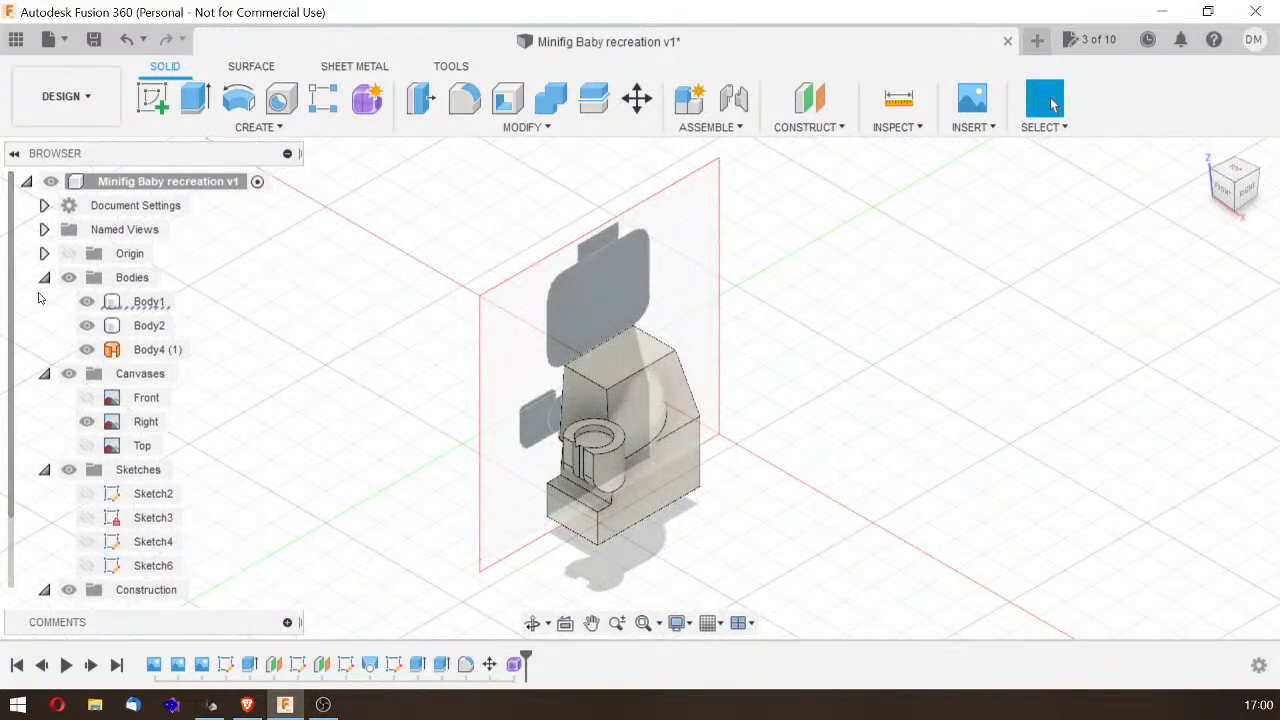
left_click(69, 375)
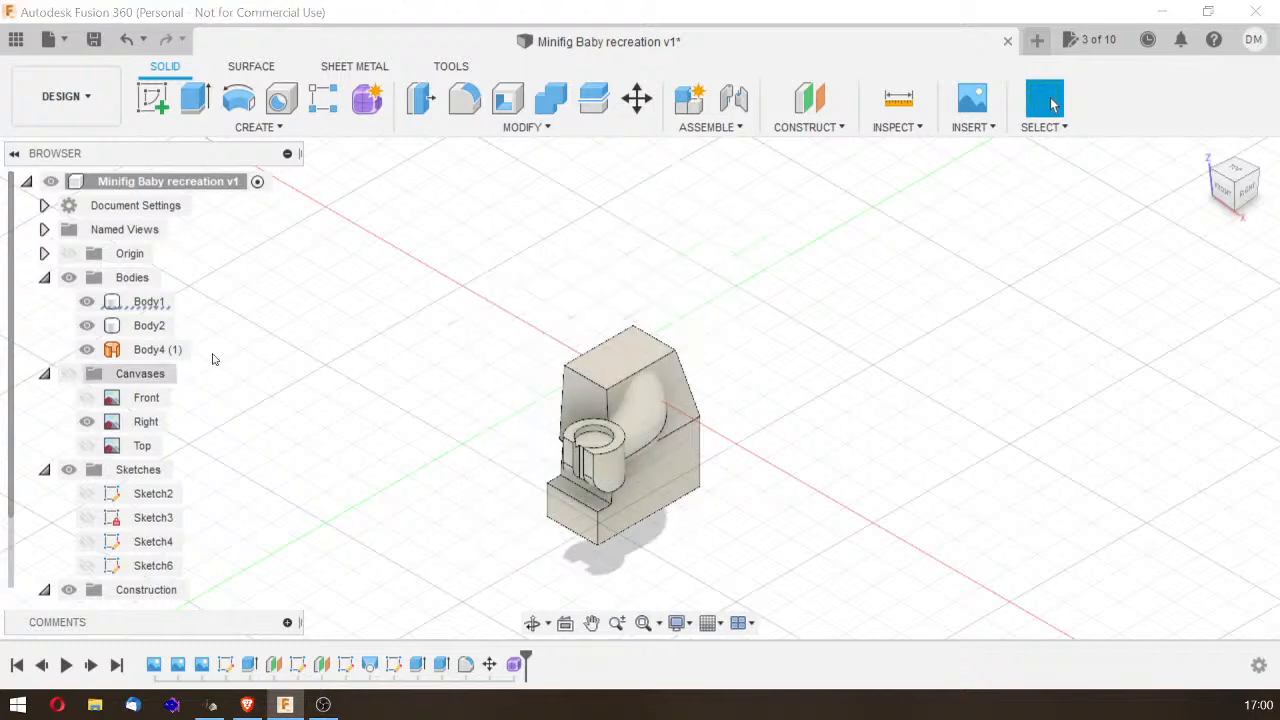
Step: Examine the junction between the arm's end and the hand from the left side and above
left_click(1223, 192)
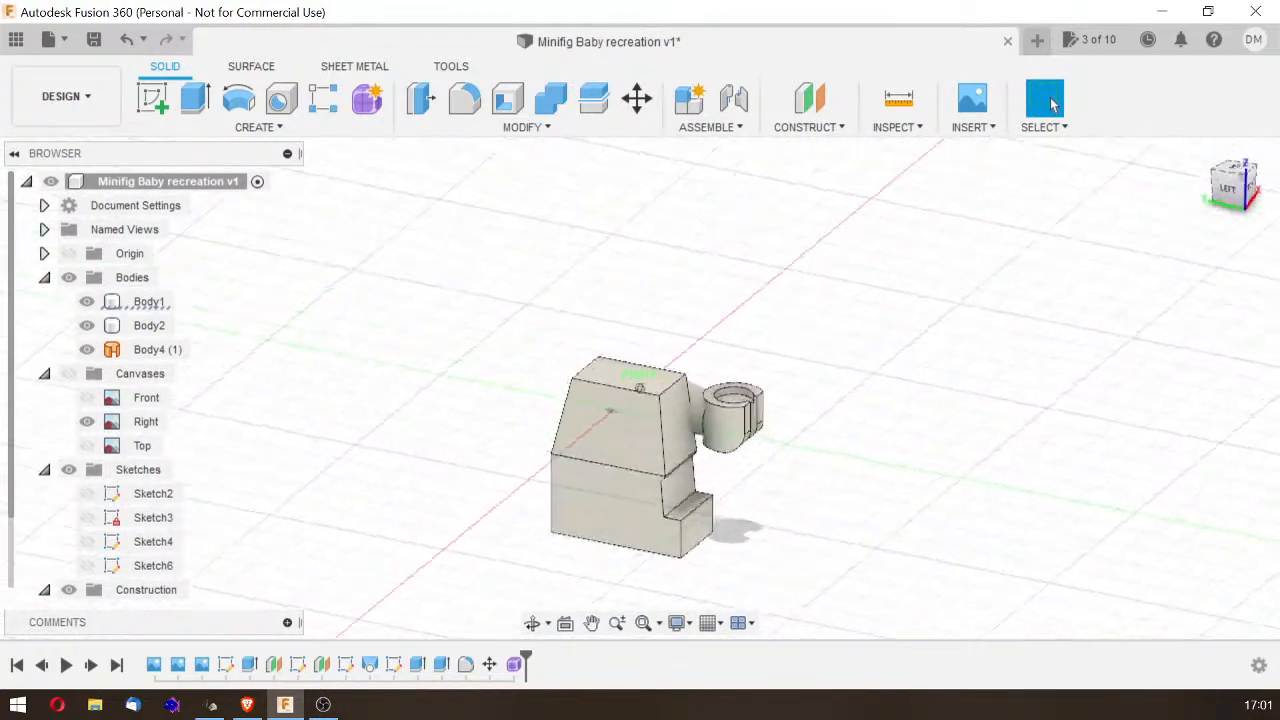
left_click(725, 438)
scroll(723, 440, "up", 5)
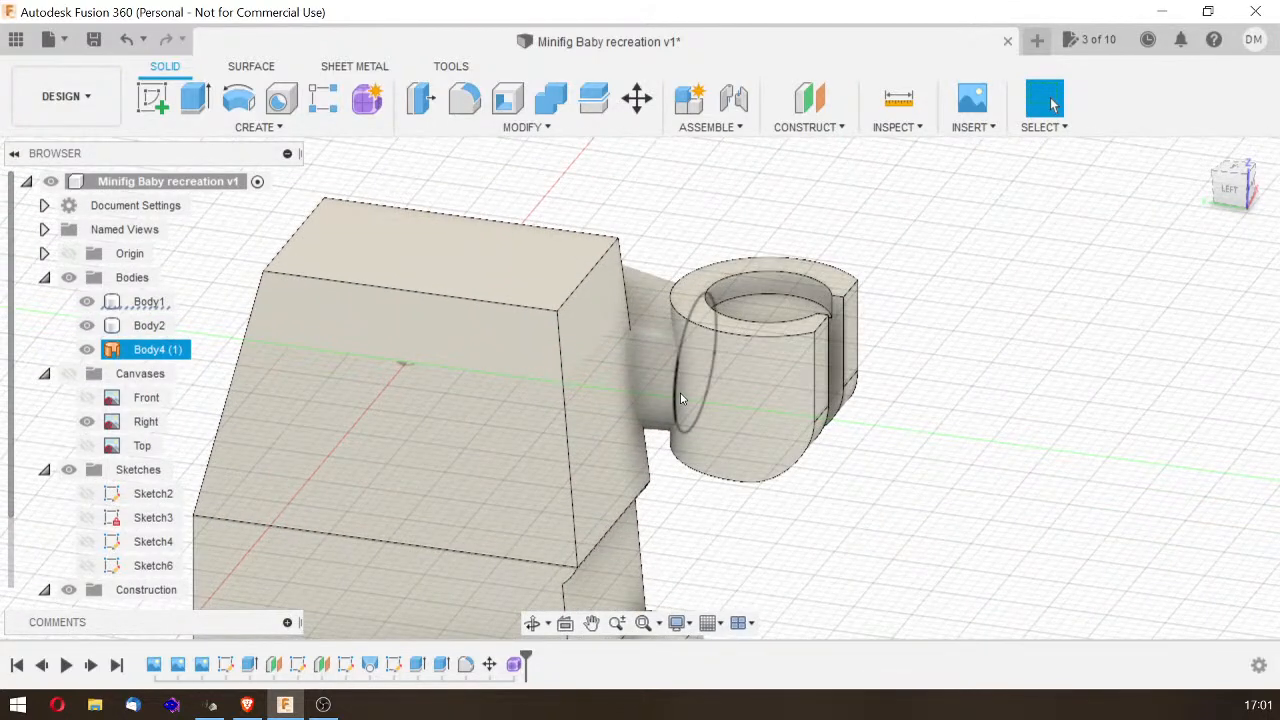
left_click(701, 432)
left_click(1063, 277)
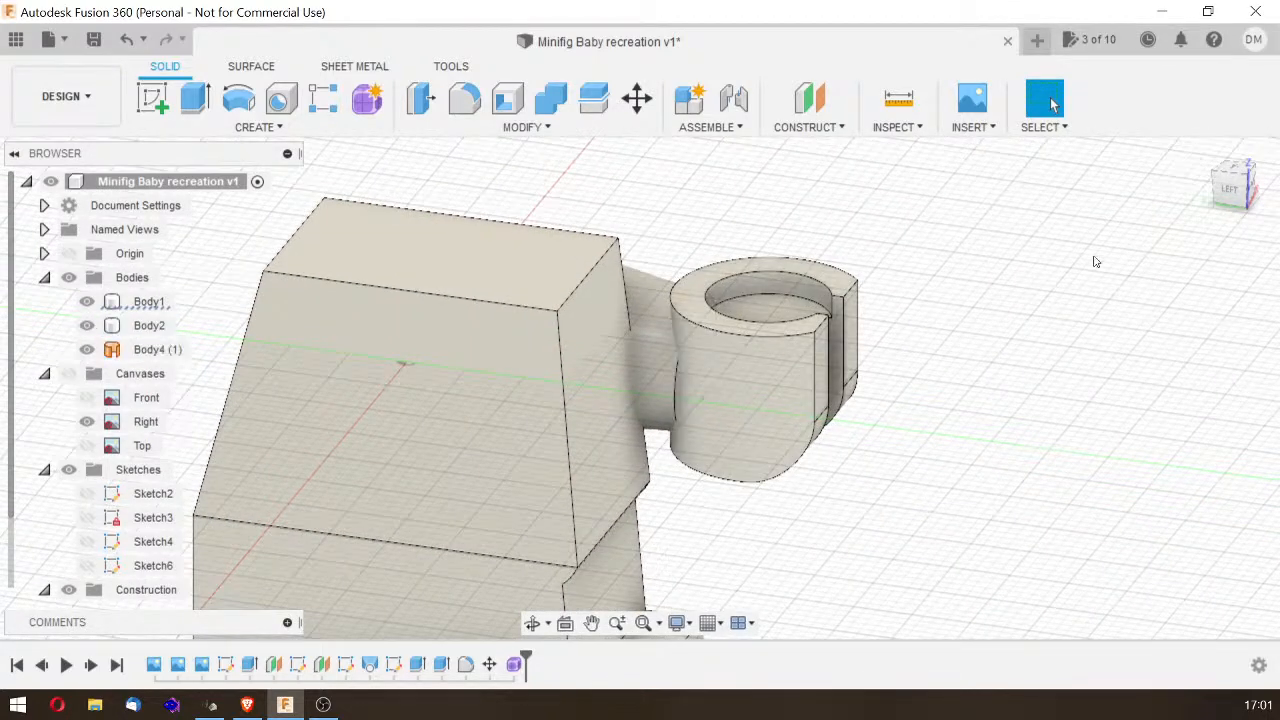
mouse_move(638, 388)
middle_mouse_down("shift")
mouse_move(675, 465)
mouse_move(381, 447)
mouse_move(378, 405)
middle_mouse_up("shift")
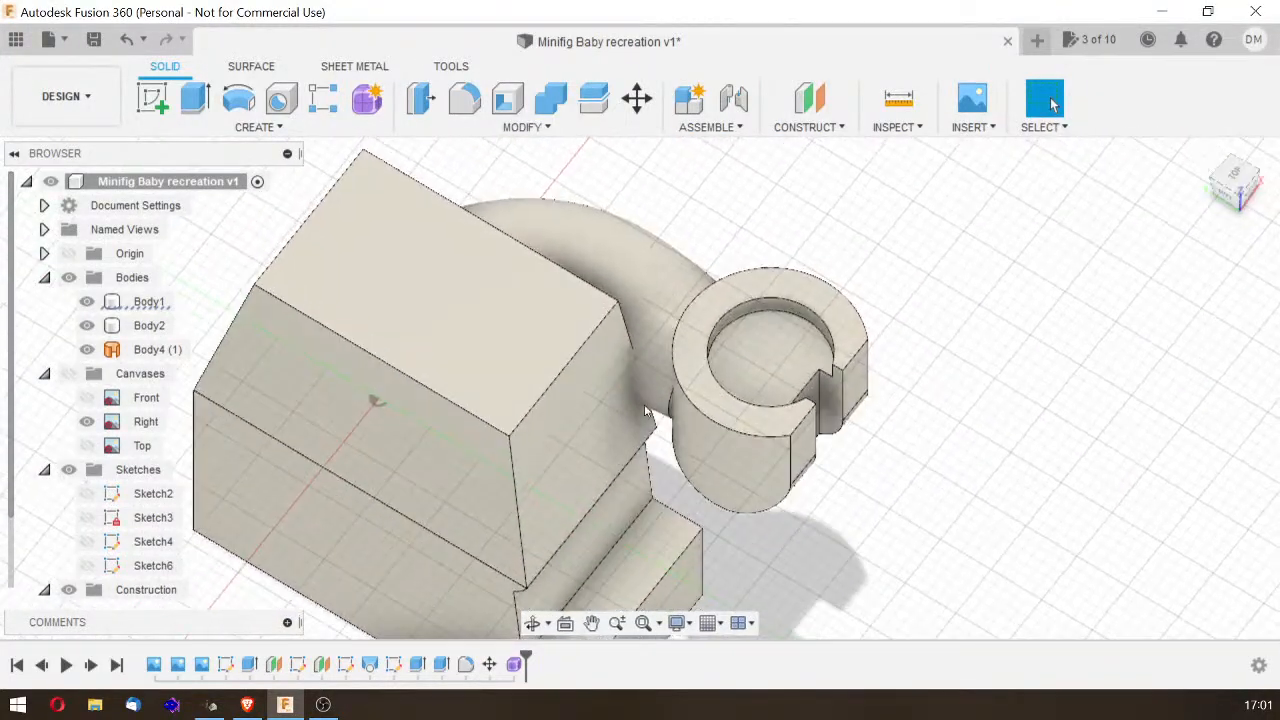
Step: Reopen the arm form for editing and shift the hand-side end loop by -0.789 mm and 0.28 mm
double_click(514, 665)
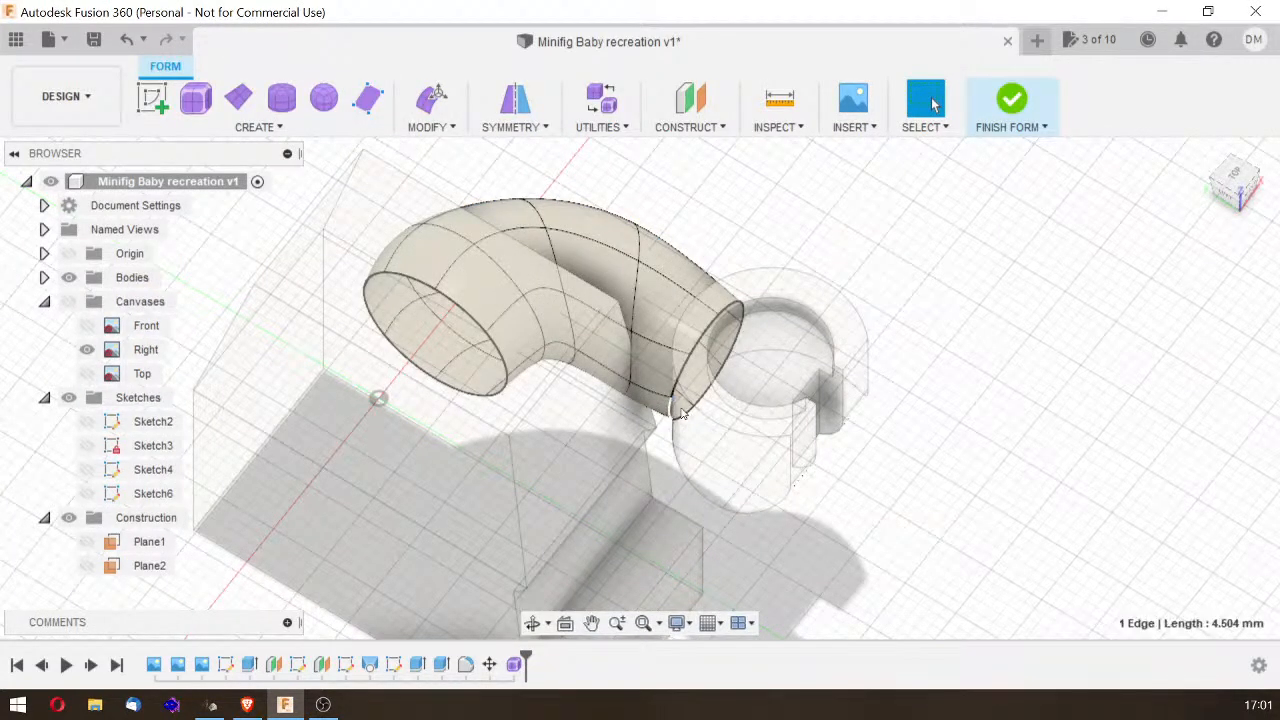
double_click(706, 335)
left_click(431, 97)
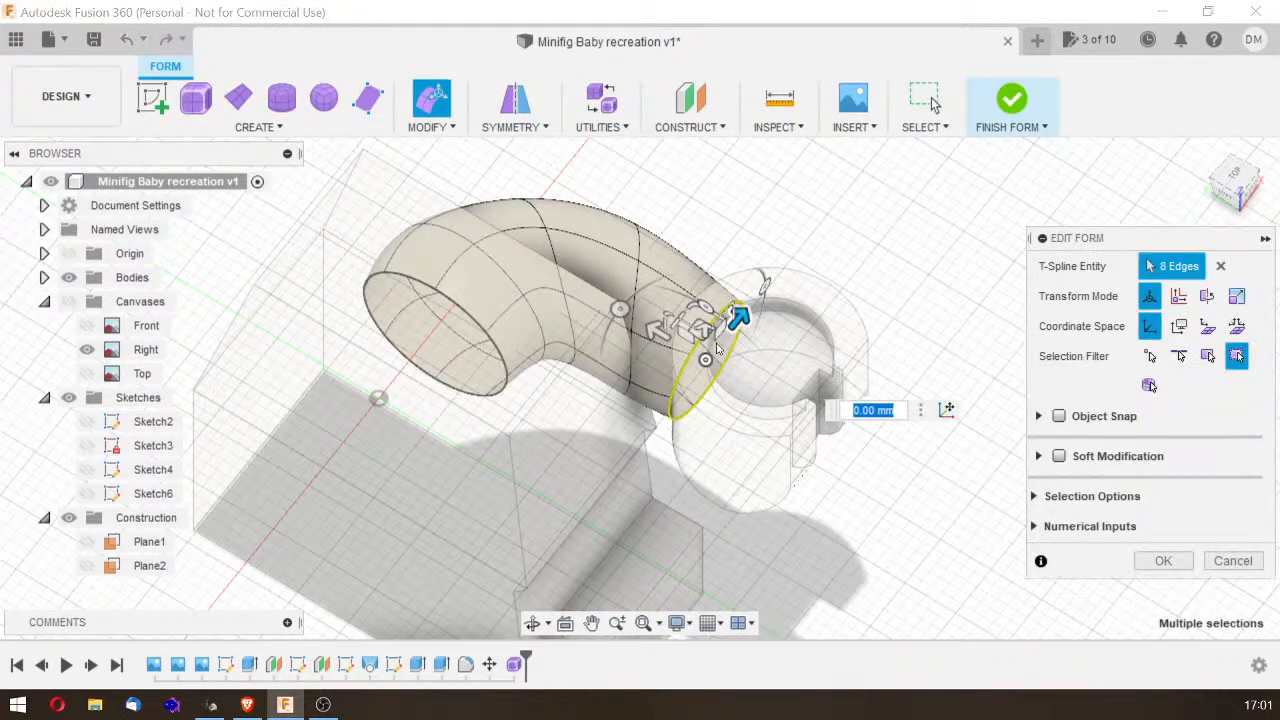
left_click_drag(681, 329, 690, 335)
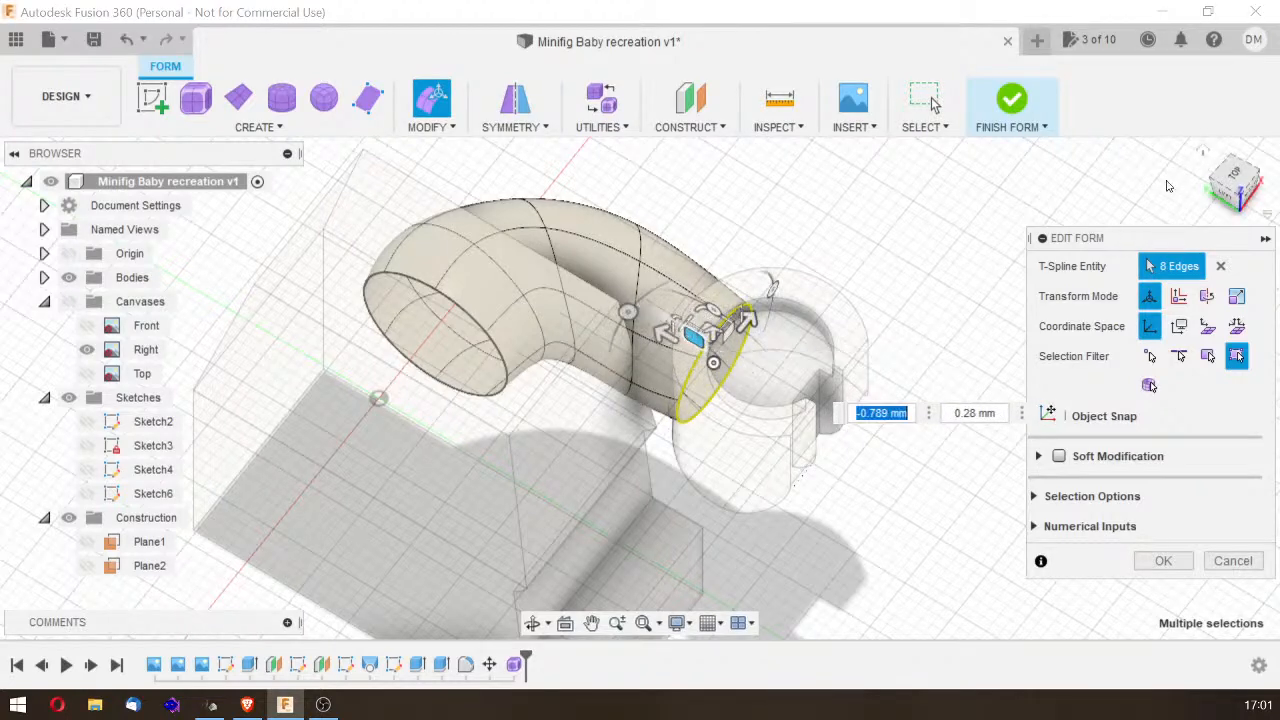
Step: In the top view, shift the hand-side end loop by 0.405 mm and 0.081 mm
middle_click_drag(819, 417, 724, 533, "shift")
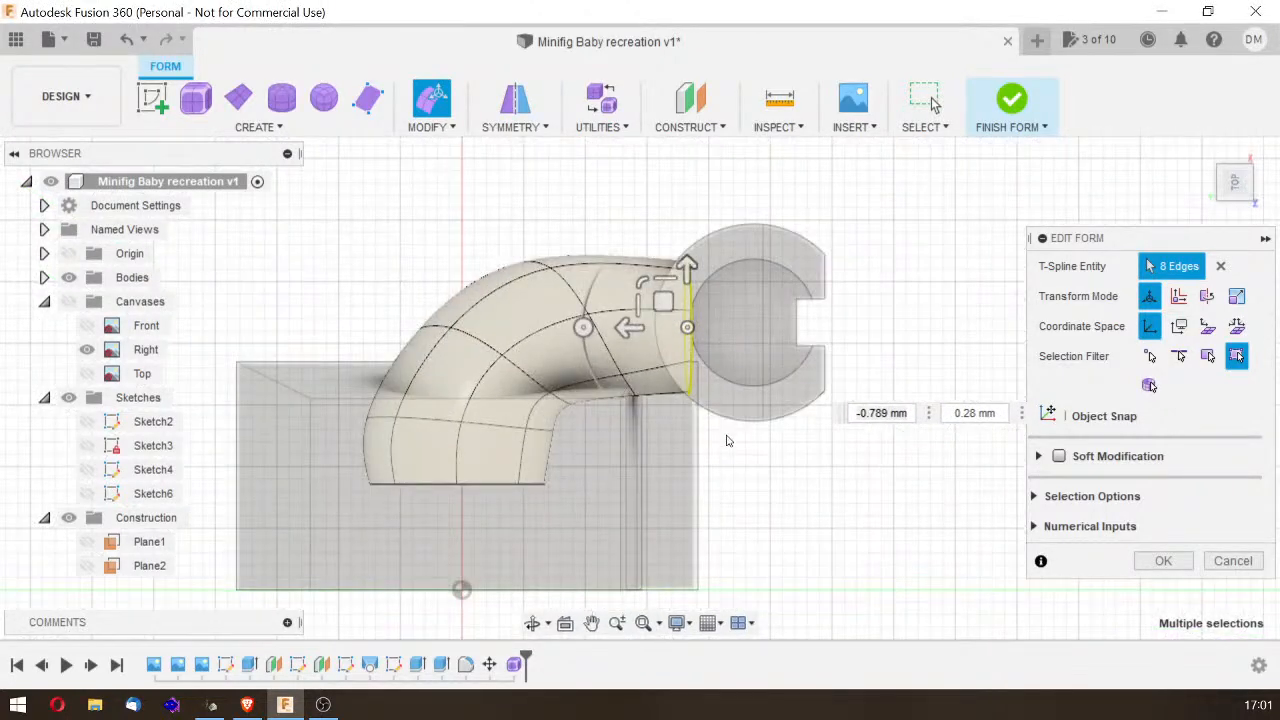
left_click_drag(688, 329, 669, 296)
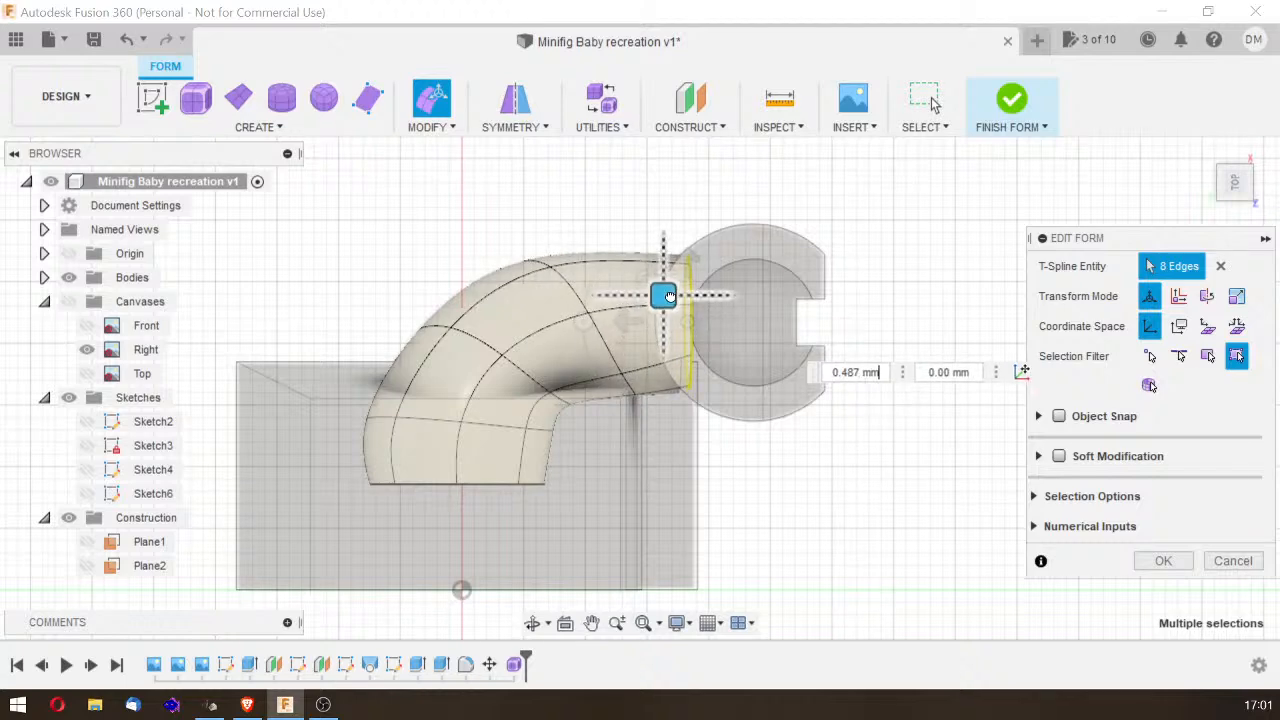
left_click_drag(669, 296, 663, 296)
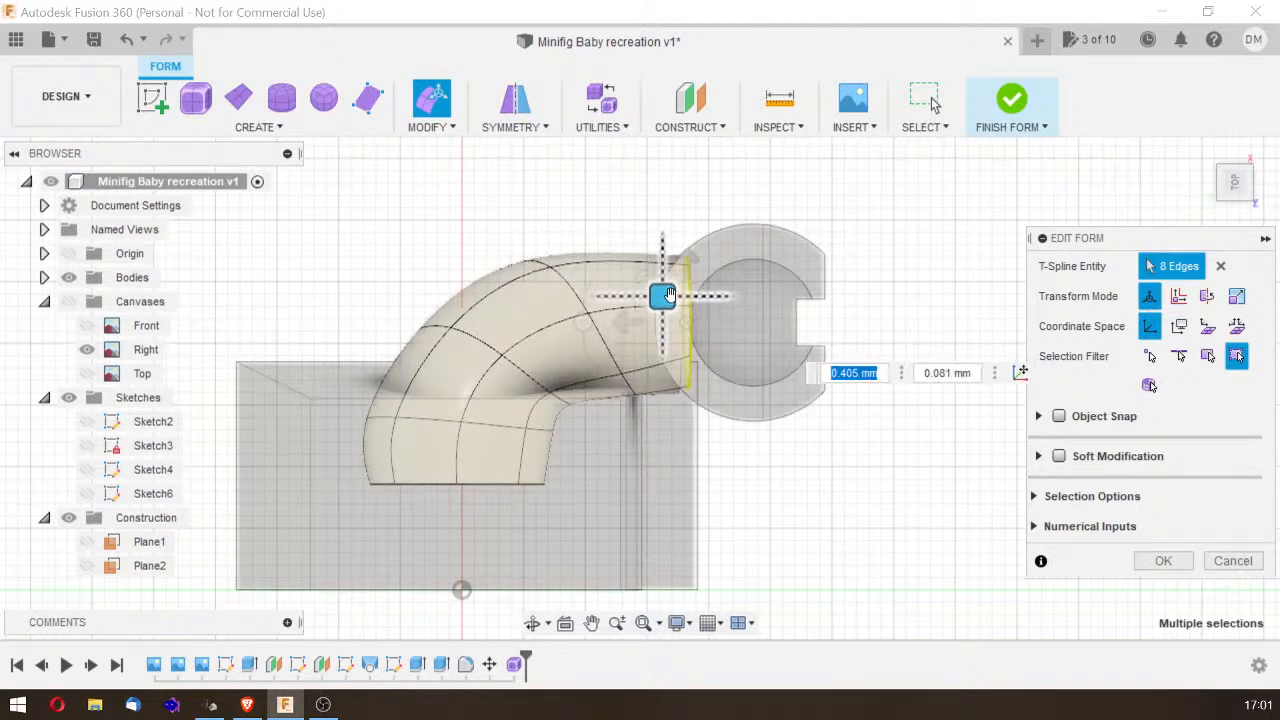
Step: Accept the end loop's edit, finish the form and inspect the arm-to-hand junction from the front
left_click(1152, 561)
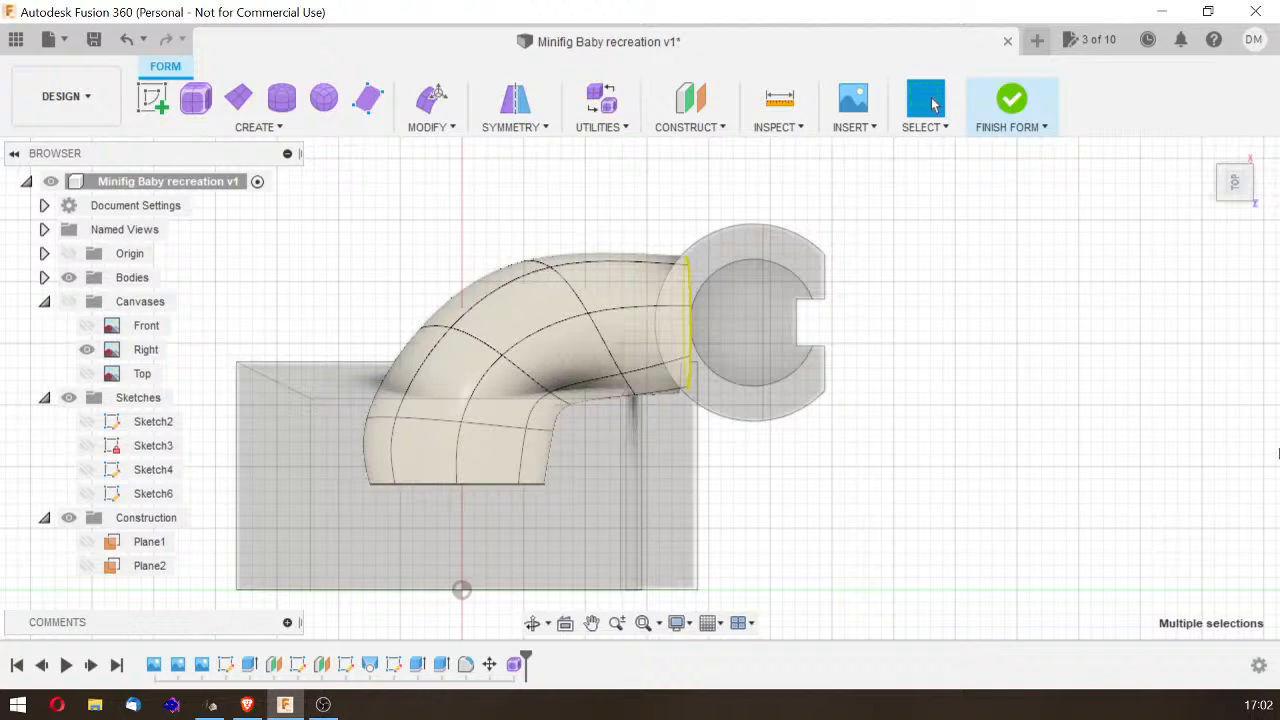
left_click(1194, 170)
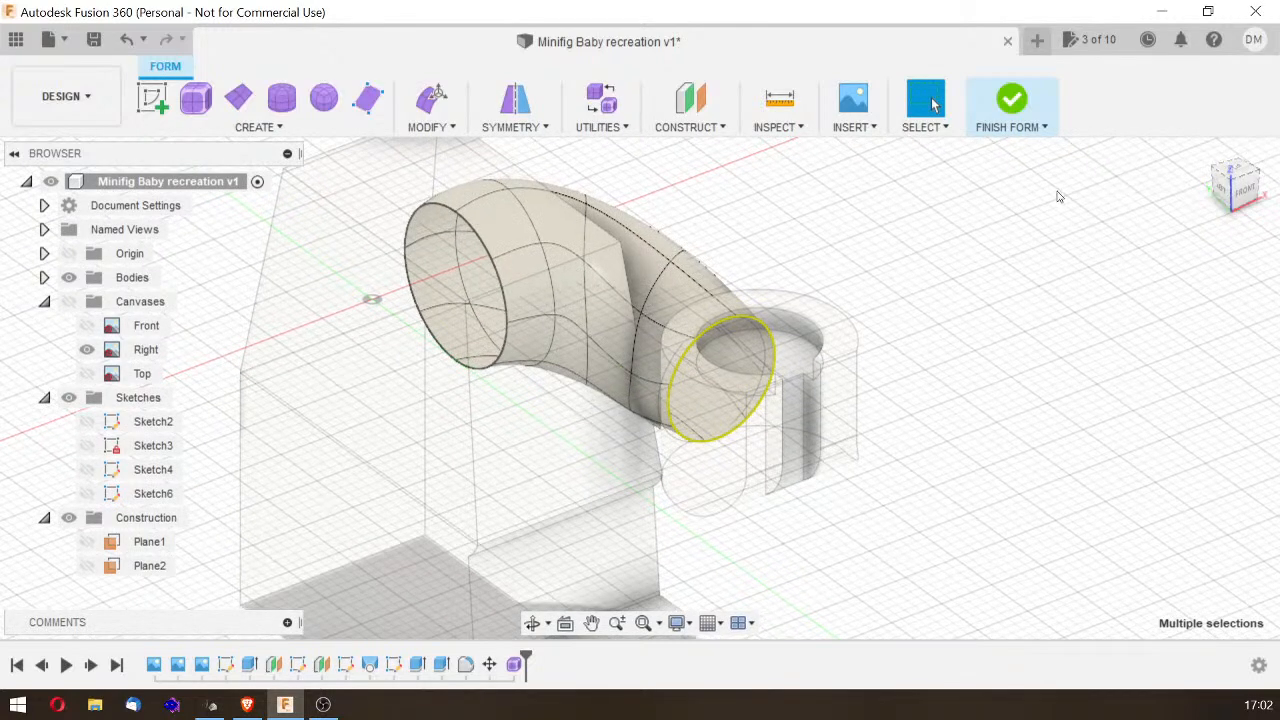
left_click(1012, 100)
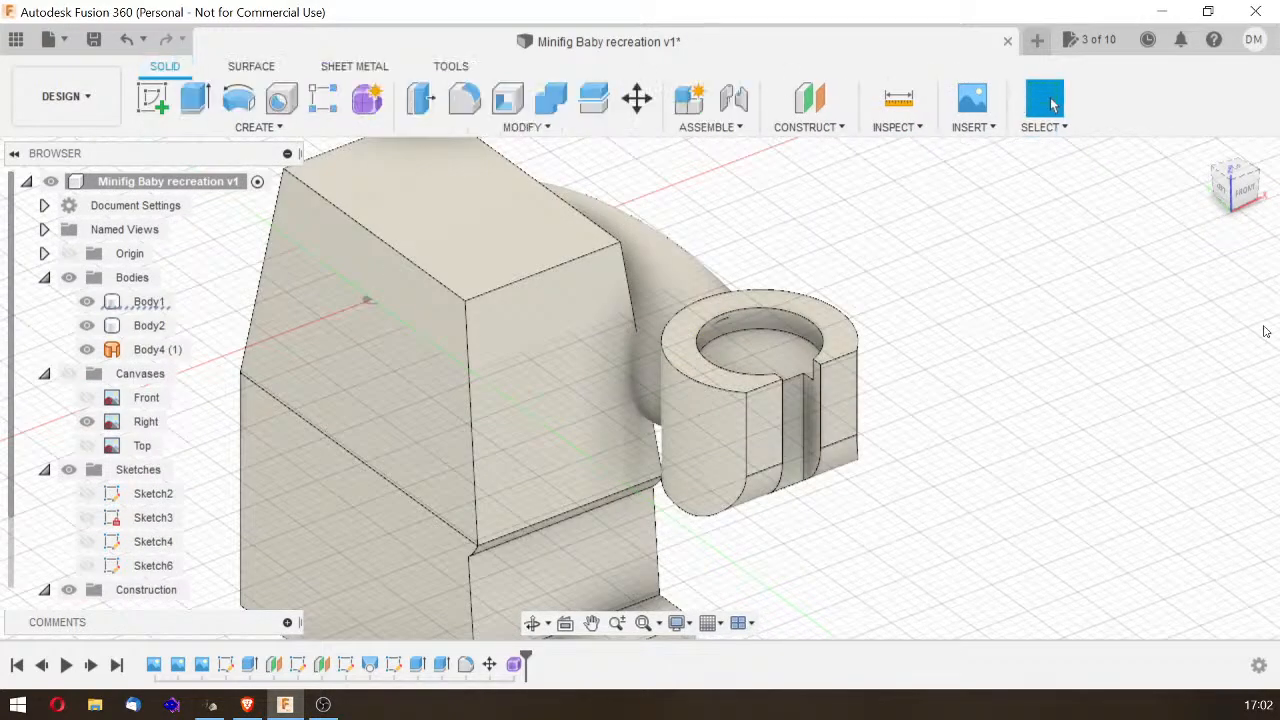
middle_click_drag(1232, 188, 1272, 187, "shift")
mouse_move(1272, 187)
left_mouse_down()
mouse_move(1226, 206)
mouse_move(1266, 188)
mouse_move(1226, 192)
mouse_move(1264, 188)
left_mouse_up()
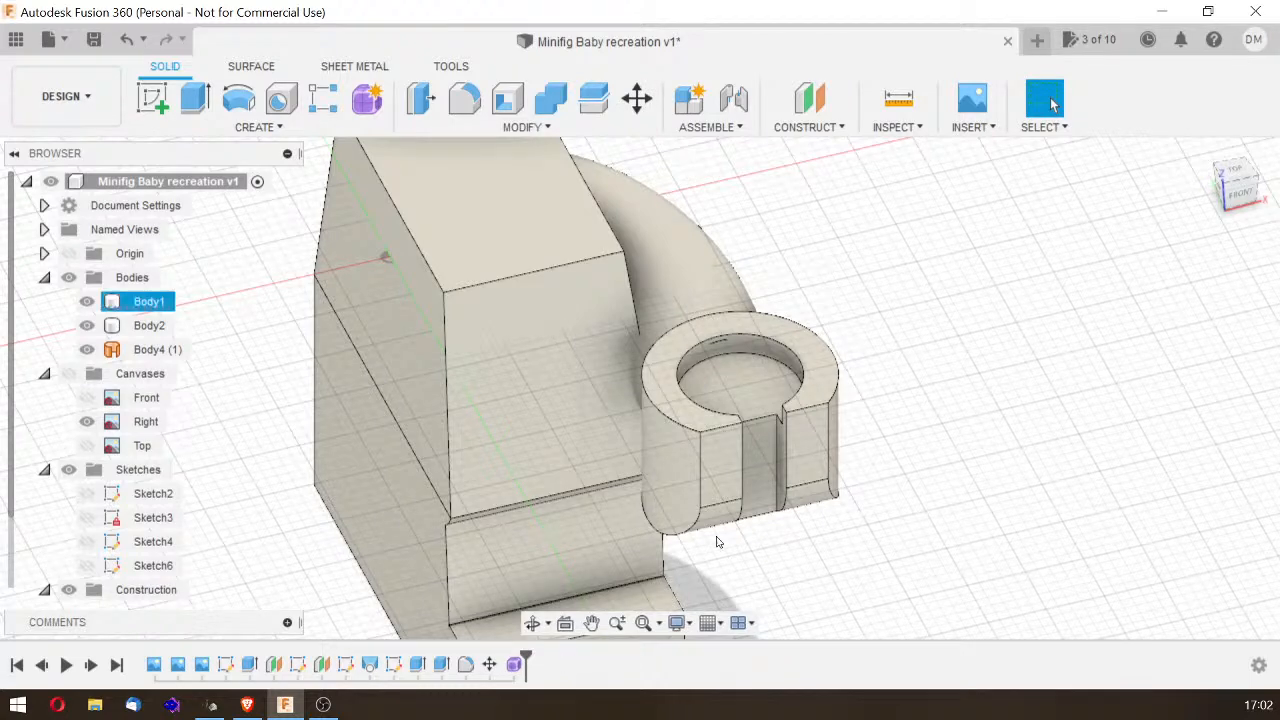
Step: Reopen the arm form for editing and examine its hand-side opening from the front, right and above
double_click(515, 665)
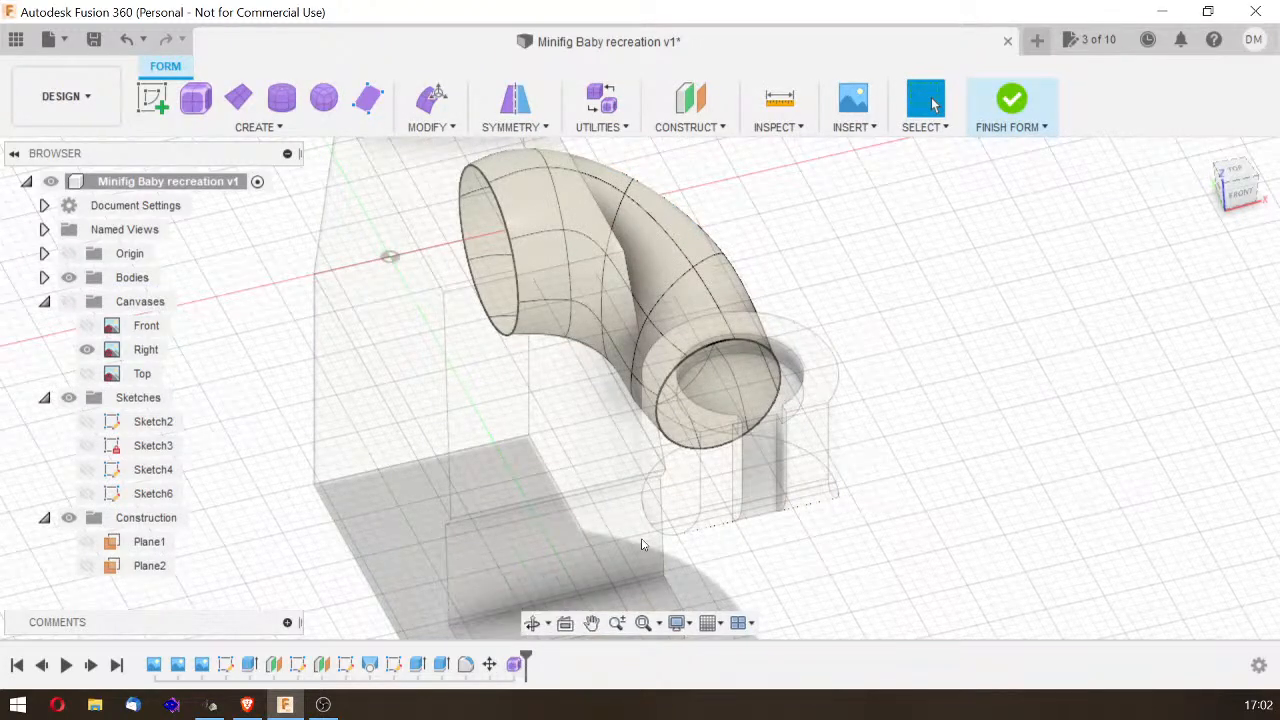
left_click(1240, 197)
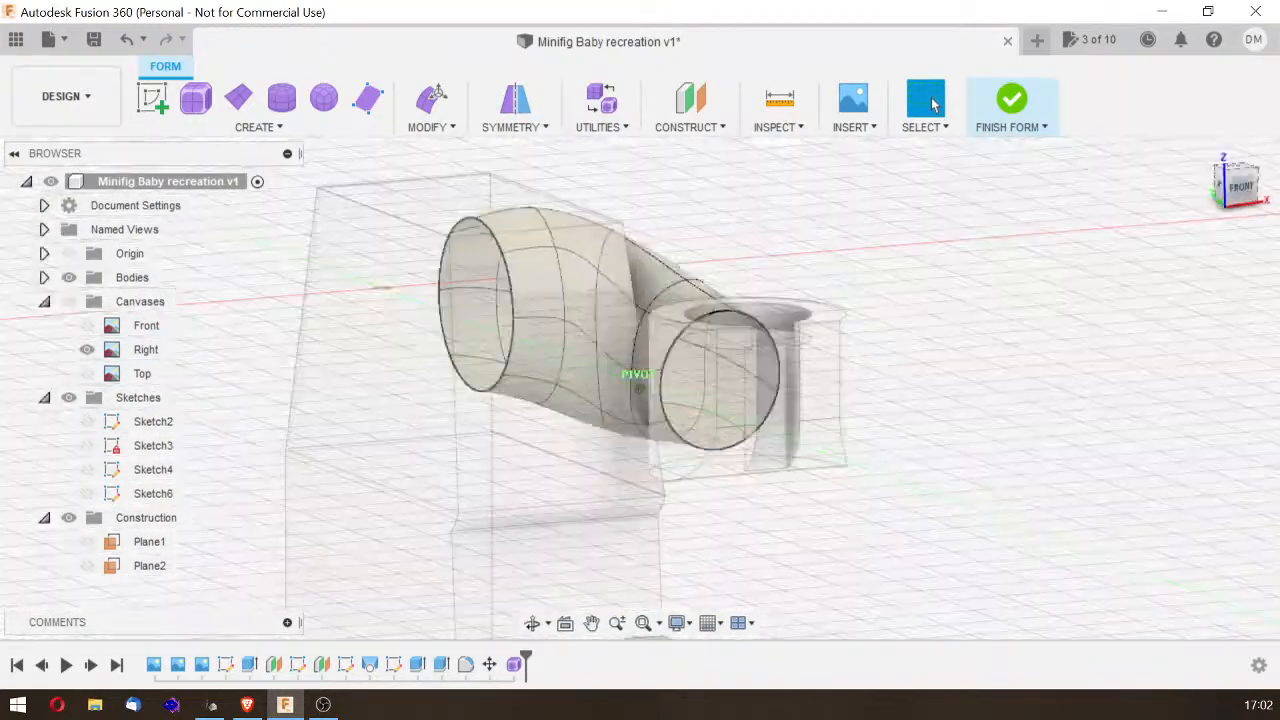
left_click_drag(1222, 76, 1215, 89)
left_click(1206, 155)
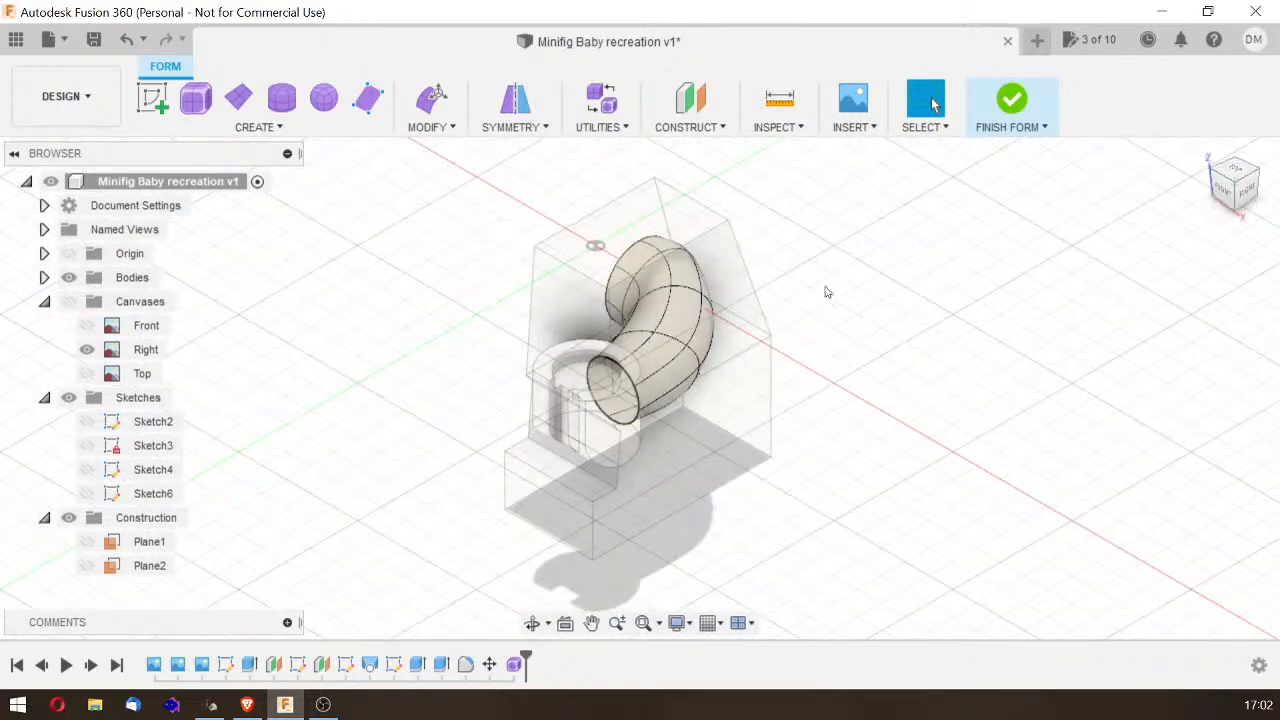
scroll(790, 382, "up", 3)
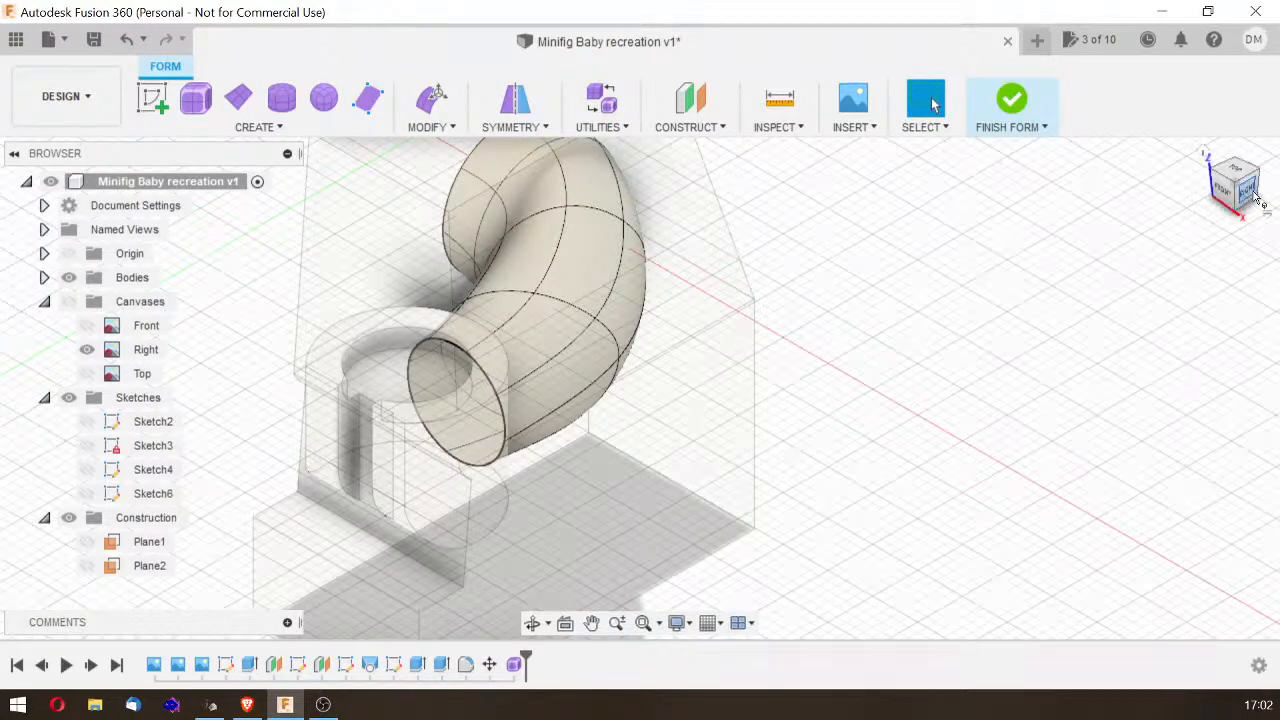
mouse_move(1256, 197)
left_mouse_down()
mouse_move(1232, 206)
mouse_move(1216, 236)
mouse_move(1232, 218)
left_mouse_up()
middle_click_drag(640, 388, 594, 385, "shift")
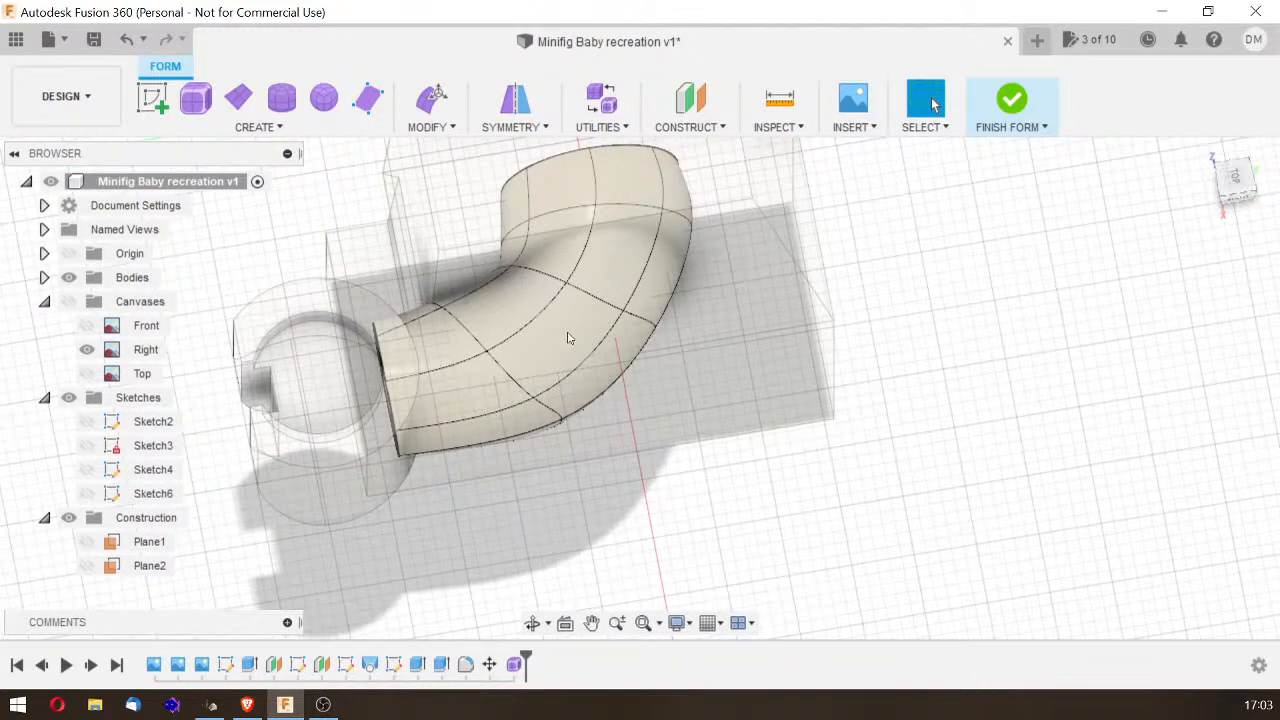
left_click_drag(1236, 182, 1272, 174)
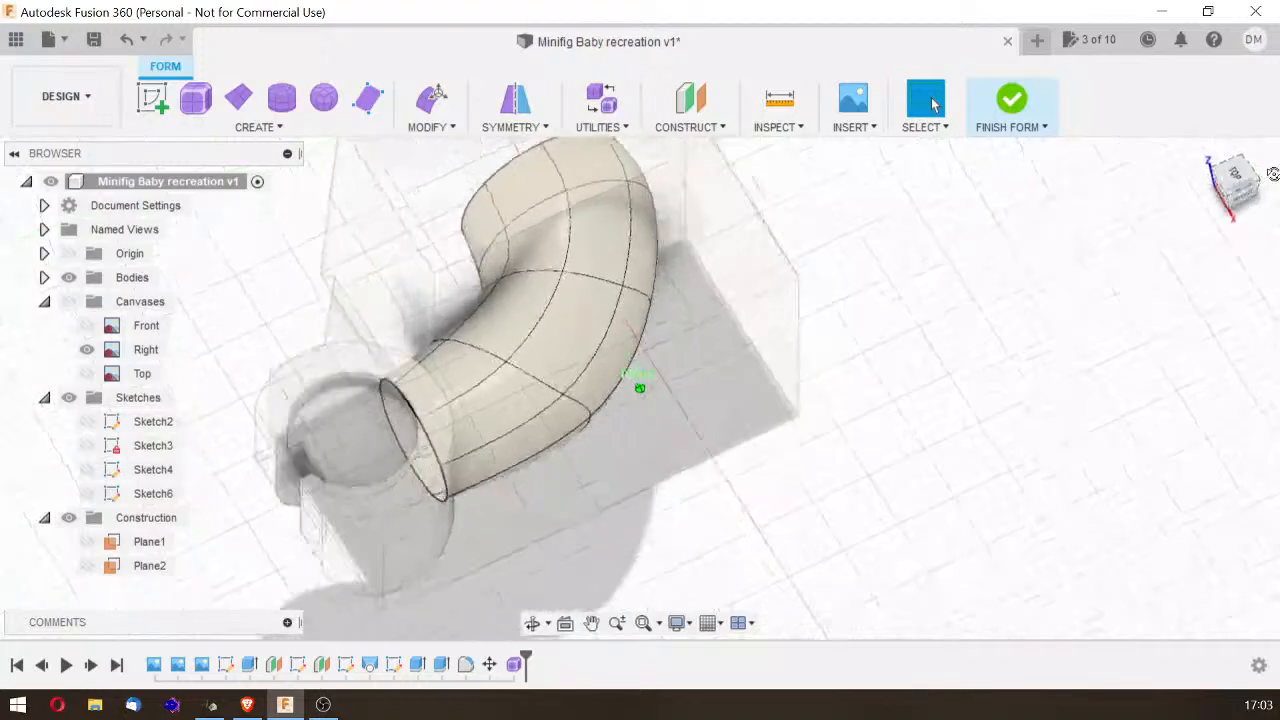
Step: Move the arm's hand-side end loop 0.5 mm away from the hand
double_click(432, 441)
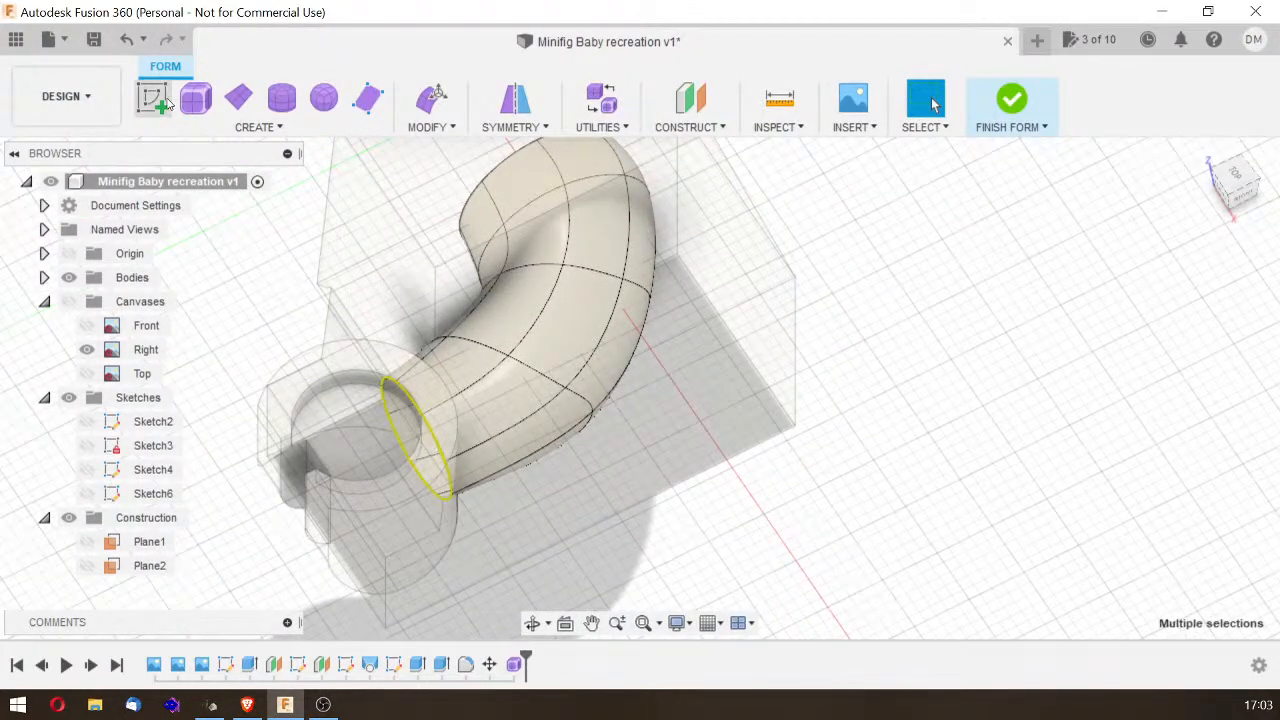
left_click(431, 98)
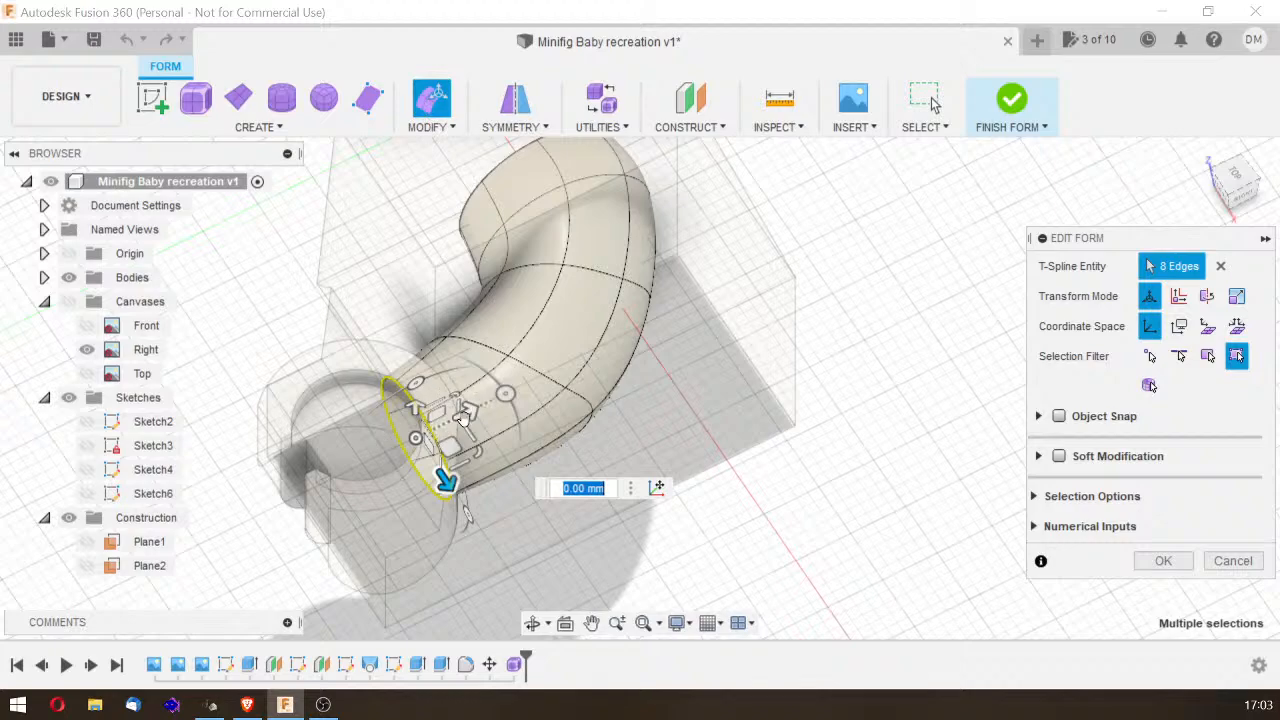
left_click_drag(468, 419, 472, 420)
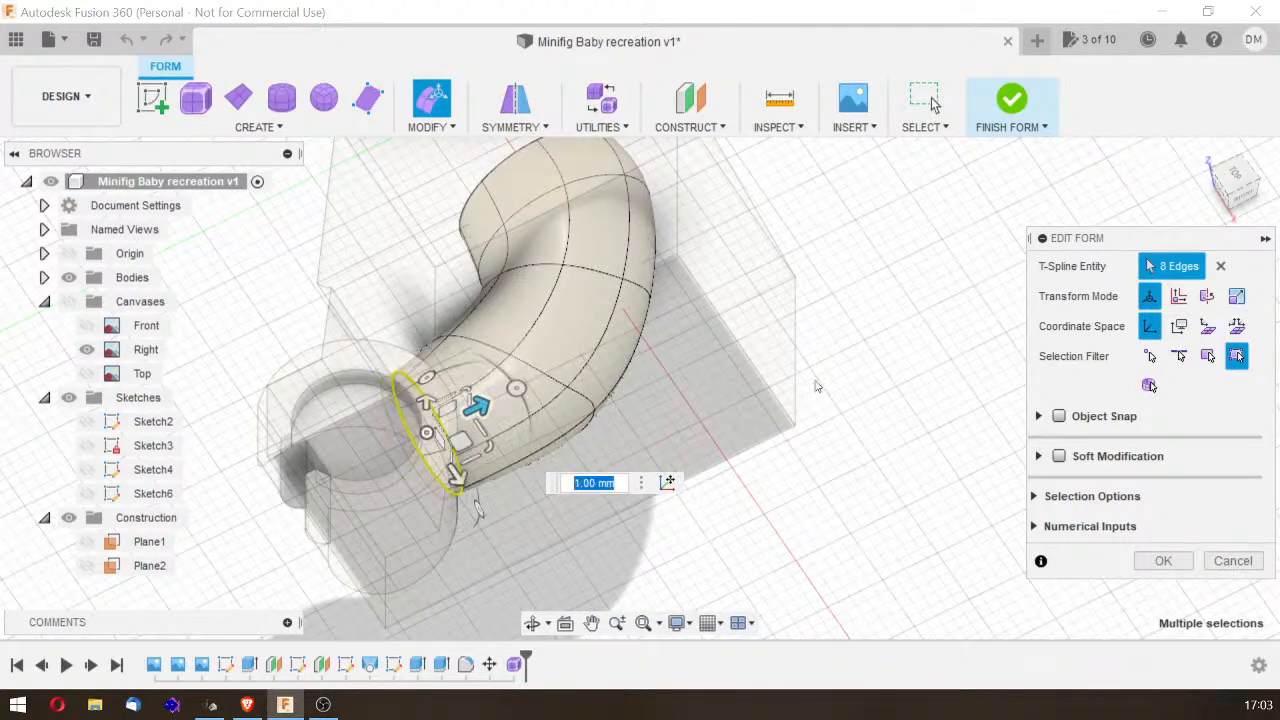
left_click(1241, 176)
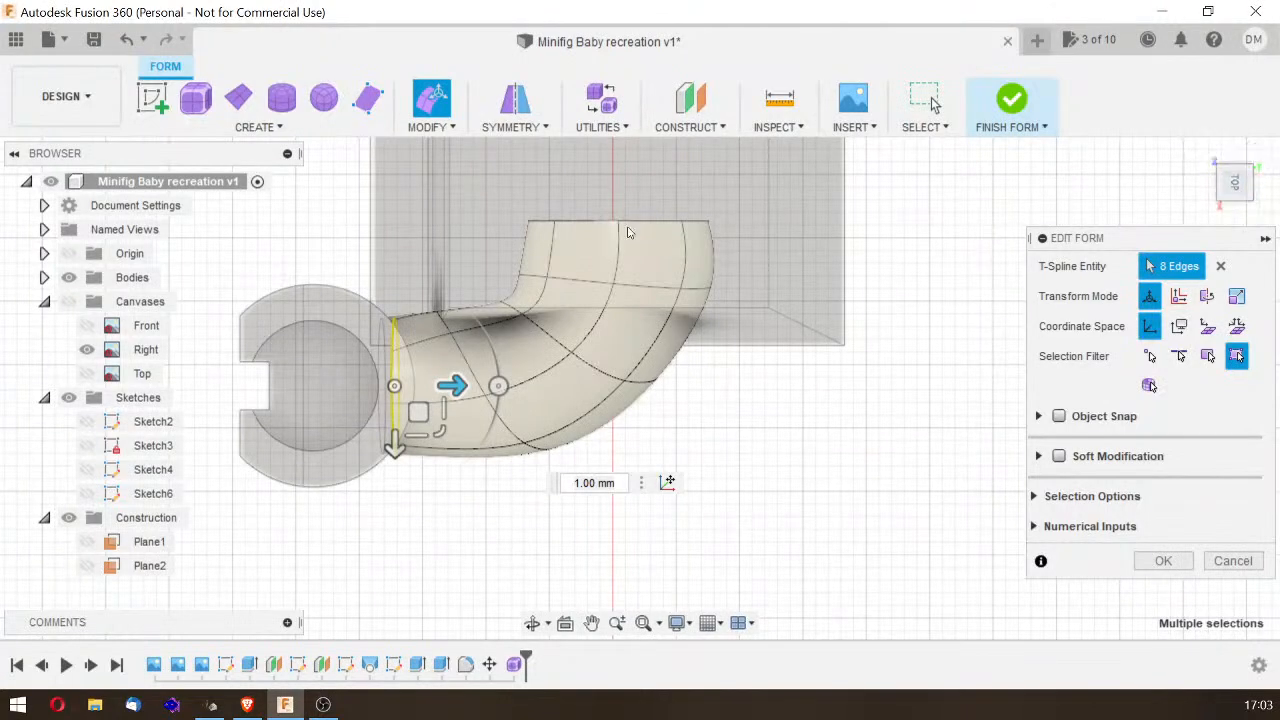
left_click_drag(452, 386, 441, 389)
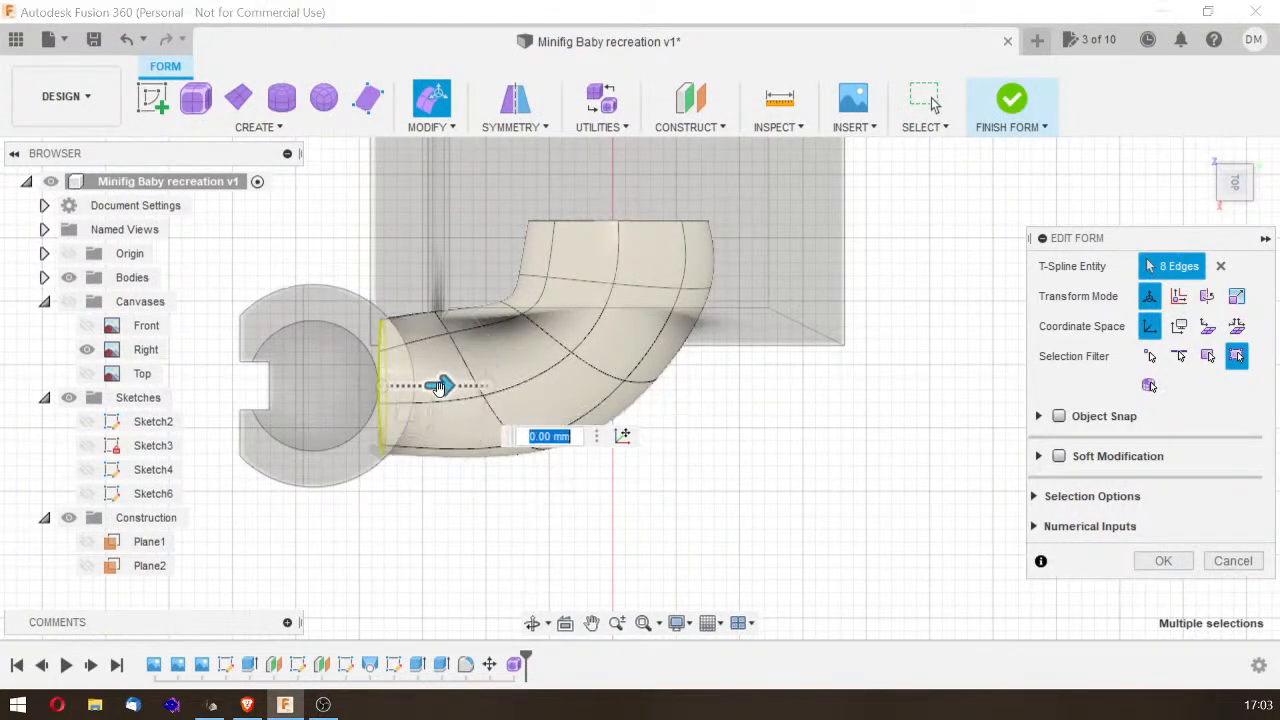
type(".5")
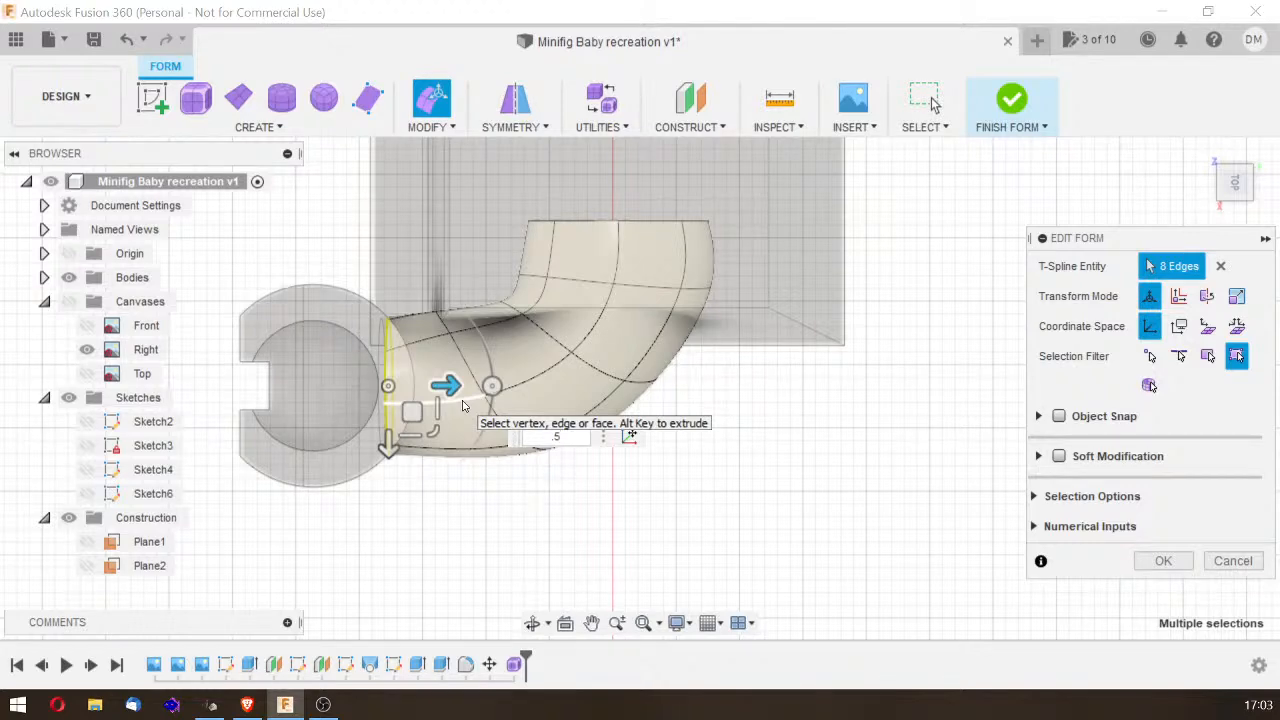
key("Escape")
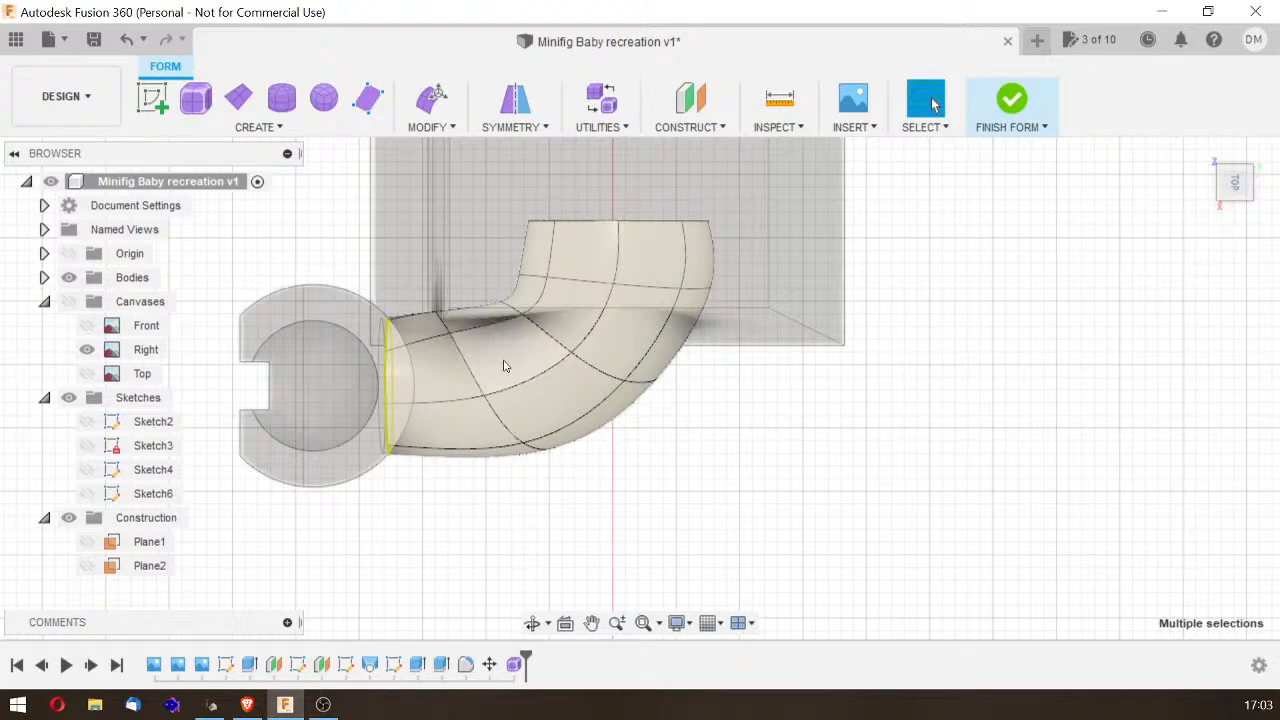
Step: In the top view, shift the hand-side end loop by -0.136 mm and -0.204 mm
scroll(437, 400, "up", 5)
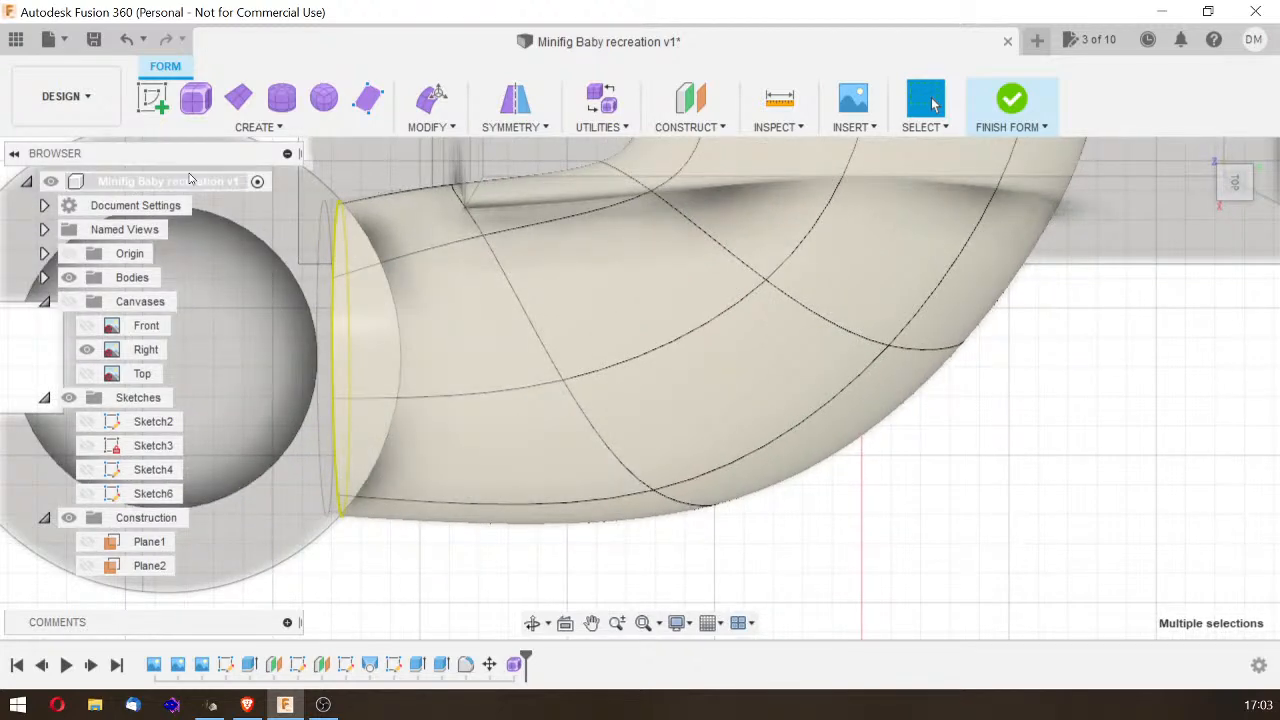
left_click(424, 97)
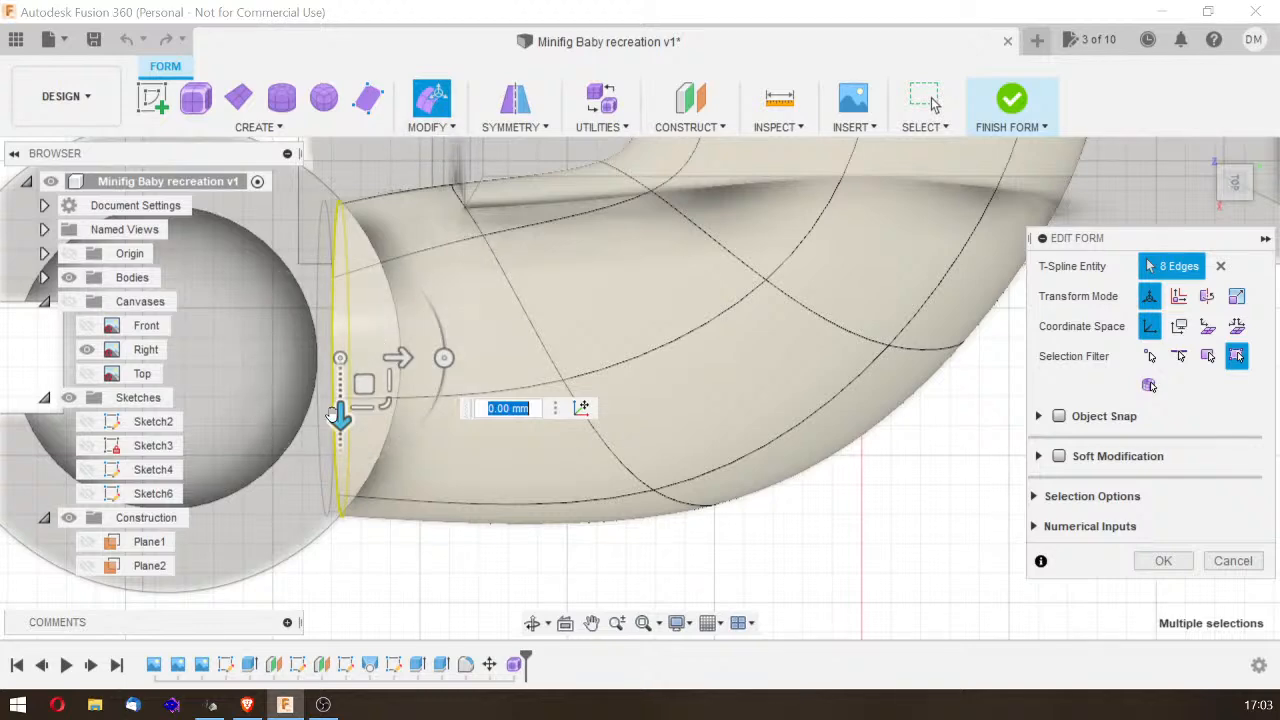
left_click_drag(362, 415, 362, 381)
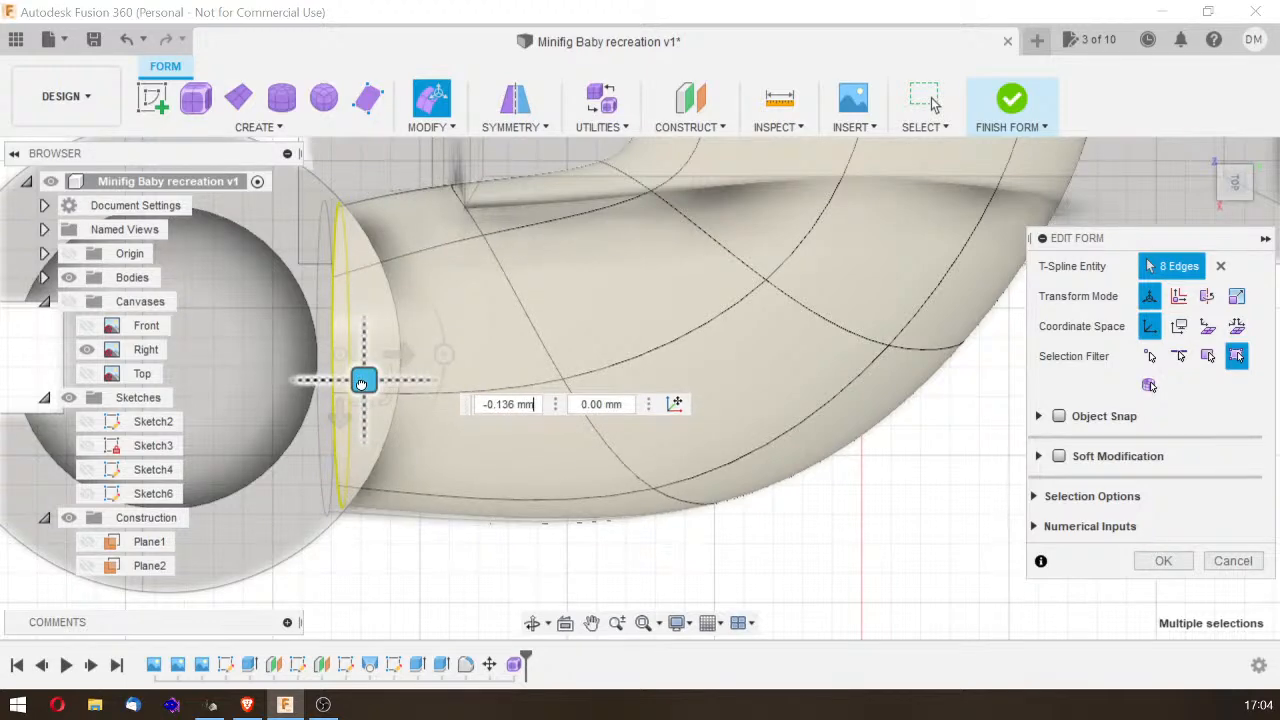
left_click_drag(362, 381, 358, 380)
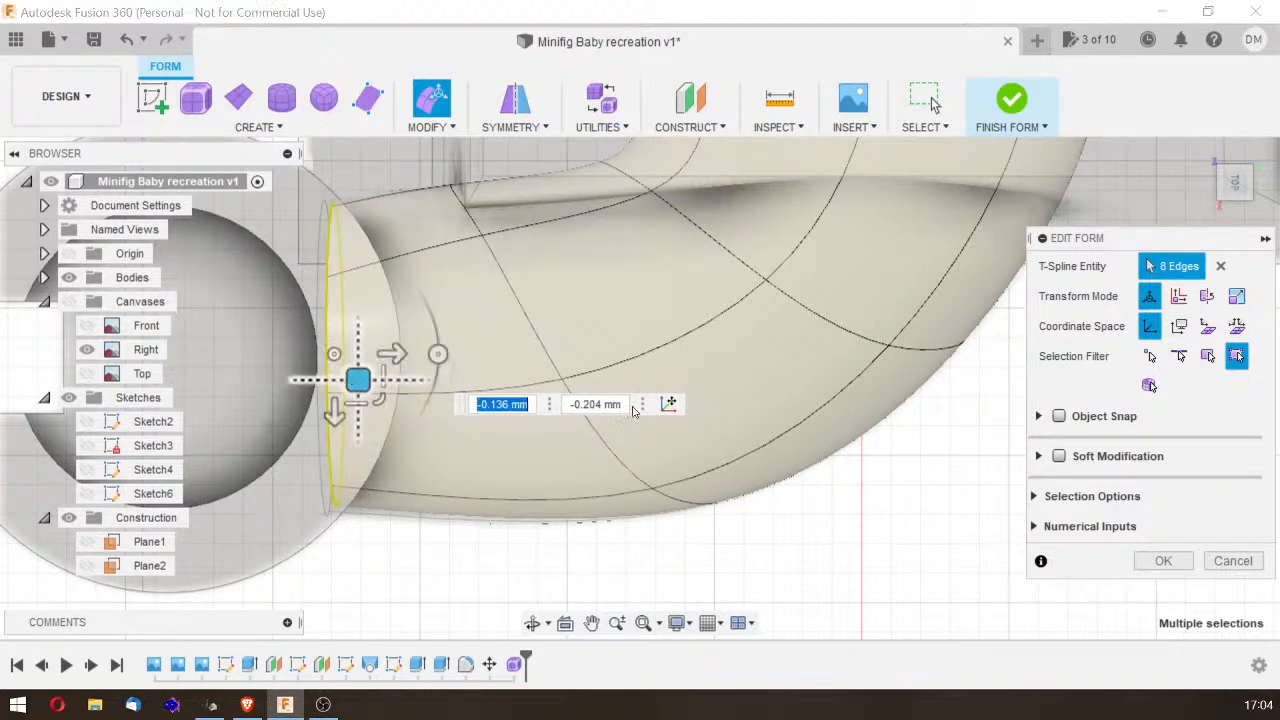
Step: Shift only the torso-side edge of the hand-side end loop by -0.272 mm and 0.068 mm
left_click(331, 208)
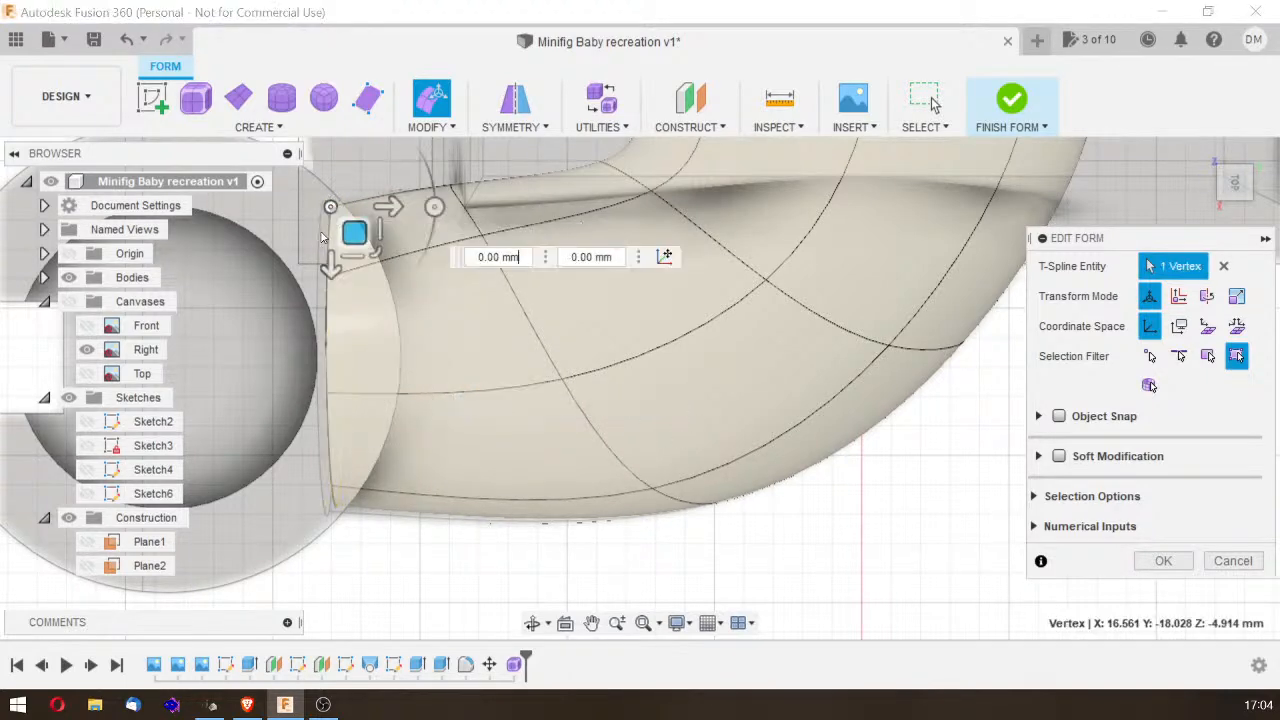
left_click(327, 236)
left_click_drag(349, 265, 351, 257)
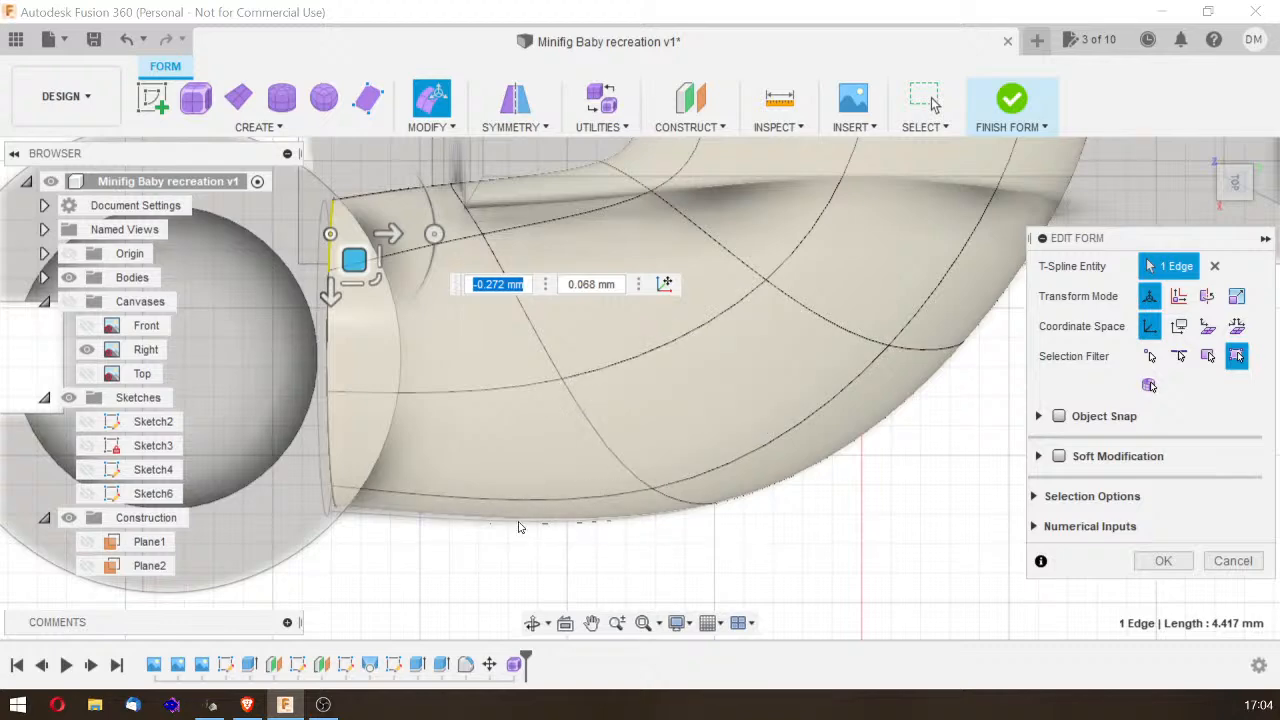
Step: Move the vertex on the outer side of the forearm's bend inward by -1.189 mm and -1.019 mm
mouse_move(1239, 183)
left_mouse_down()
mouse_move(1230, 166)
mouse_move(1234, 178)
left_mouse_up()
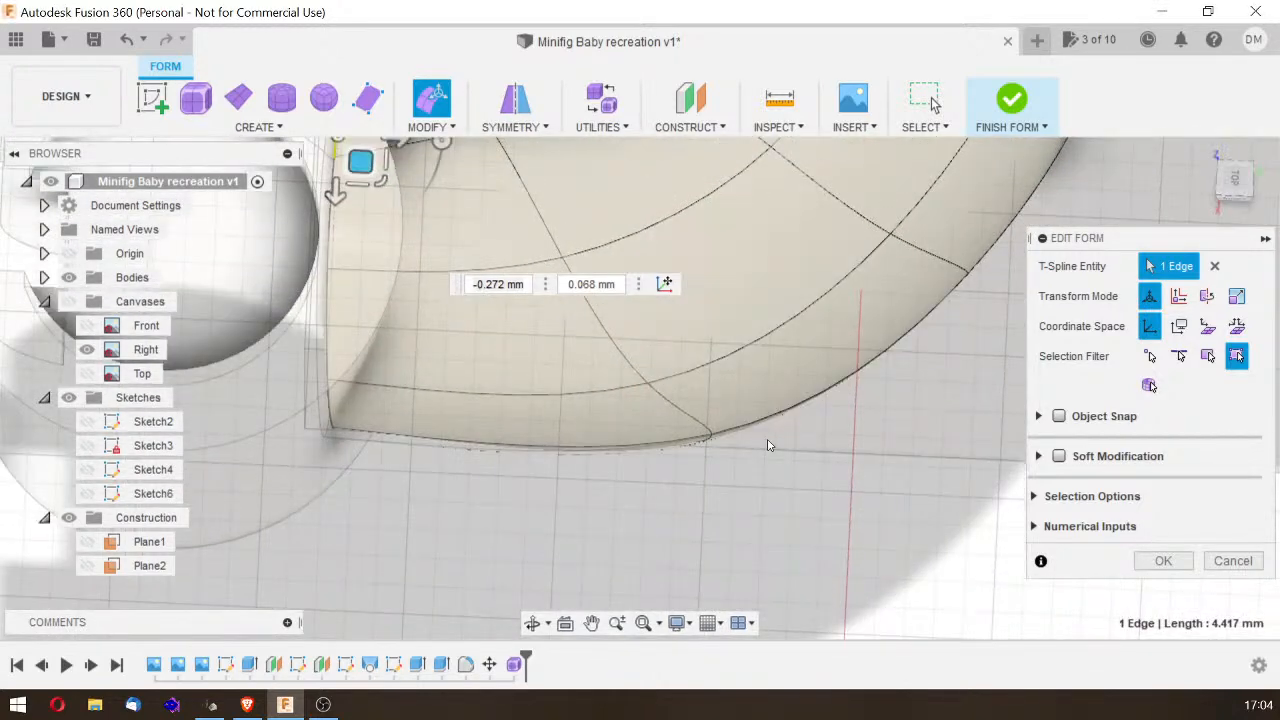
left_click(711, 445)
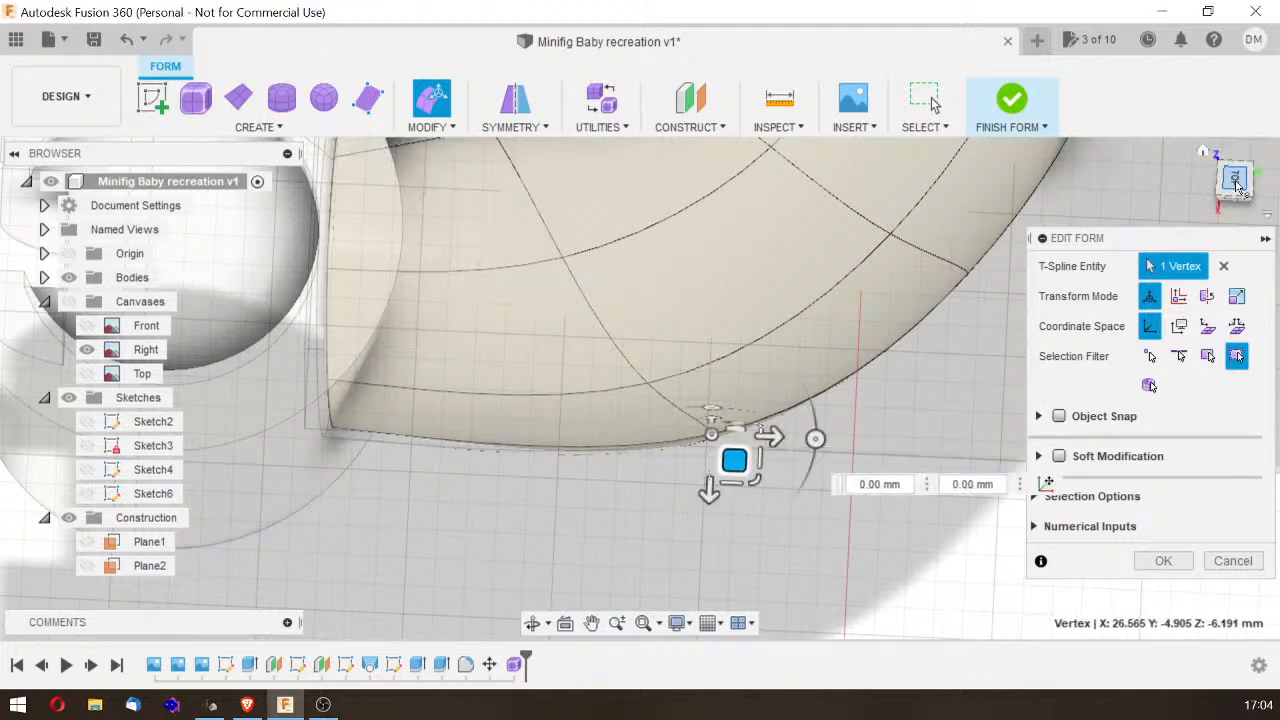
middle_click_drag(896, 500, 785, 558, "shift")
left_click_drag(742, 543, 710, 492)
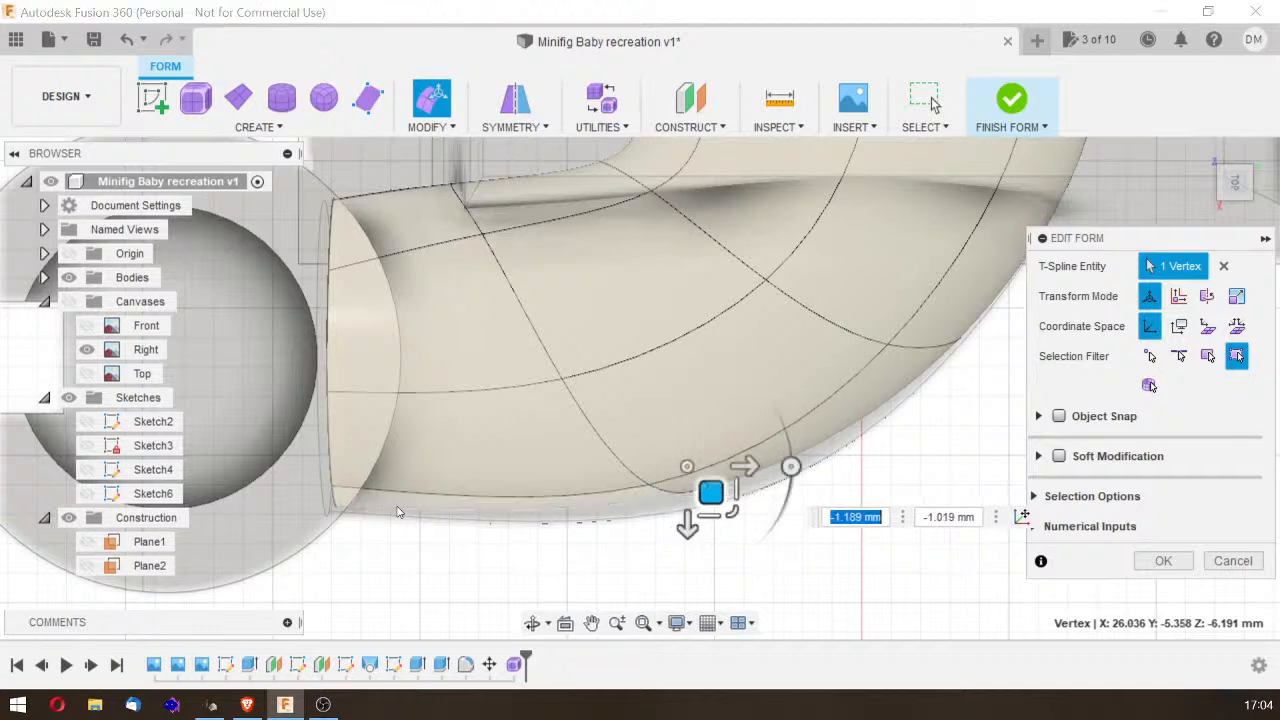
Step: Try shifting the forearm's outermost lengthwise edge near the hand by -0.034 mm and -0.272 mm
left_click(1242, 164)
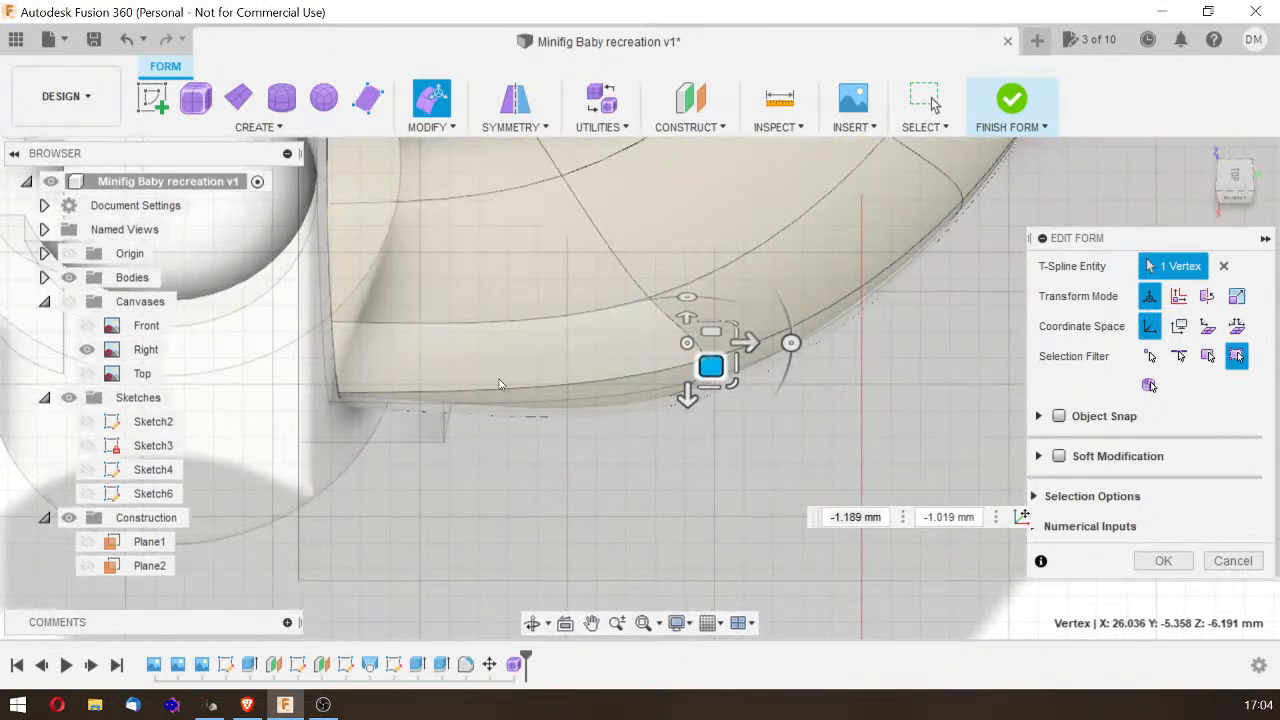
left_click(500, 383)
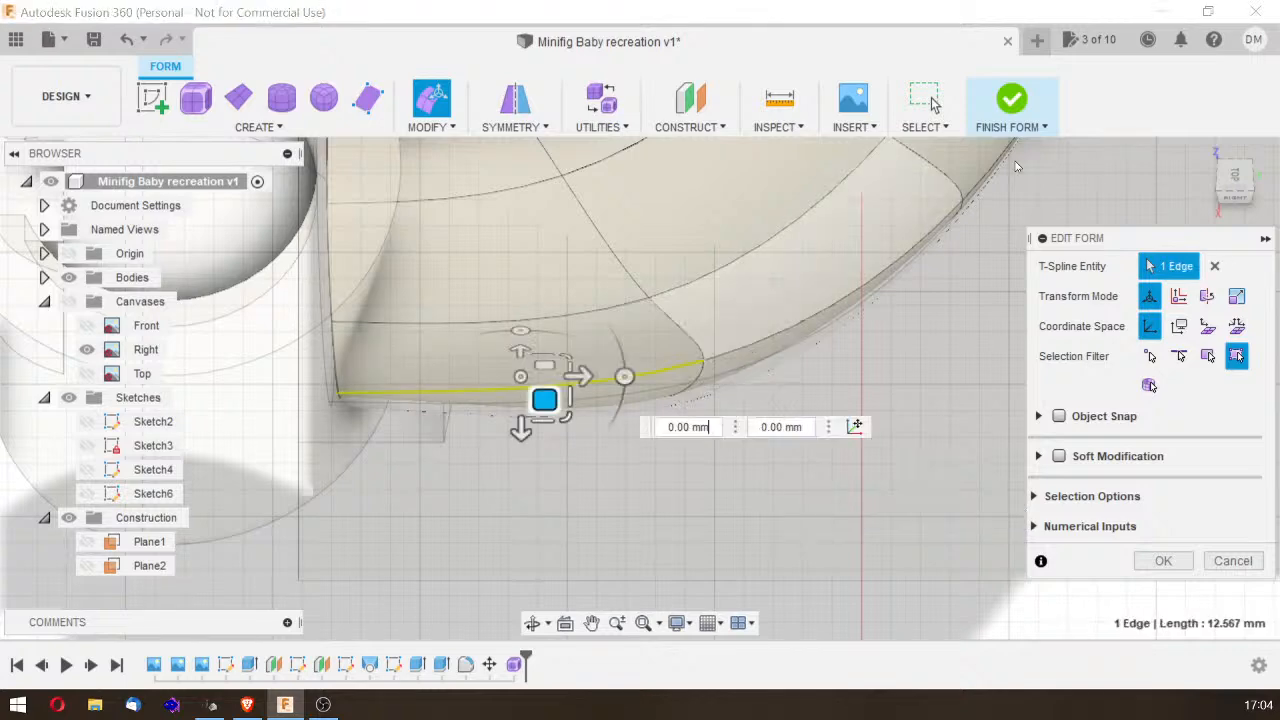
left_click(1237, 176)
mouse_move(540, 521)
left_mouse_down()
mouse_move(520, 514)
mouse_move(533, 519)
left_mouse_up()
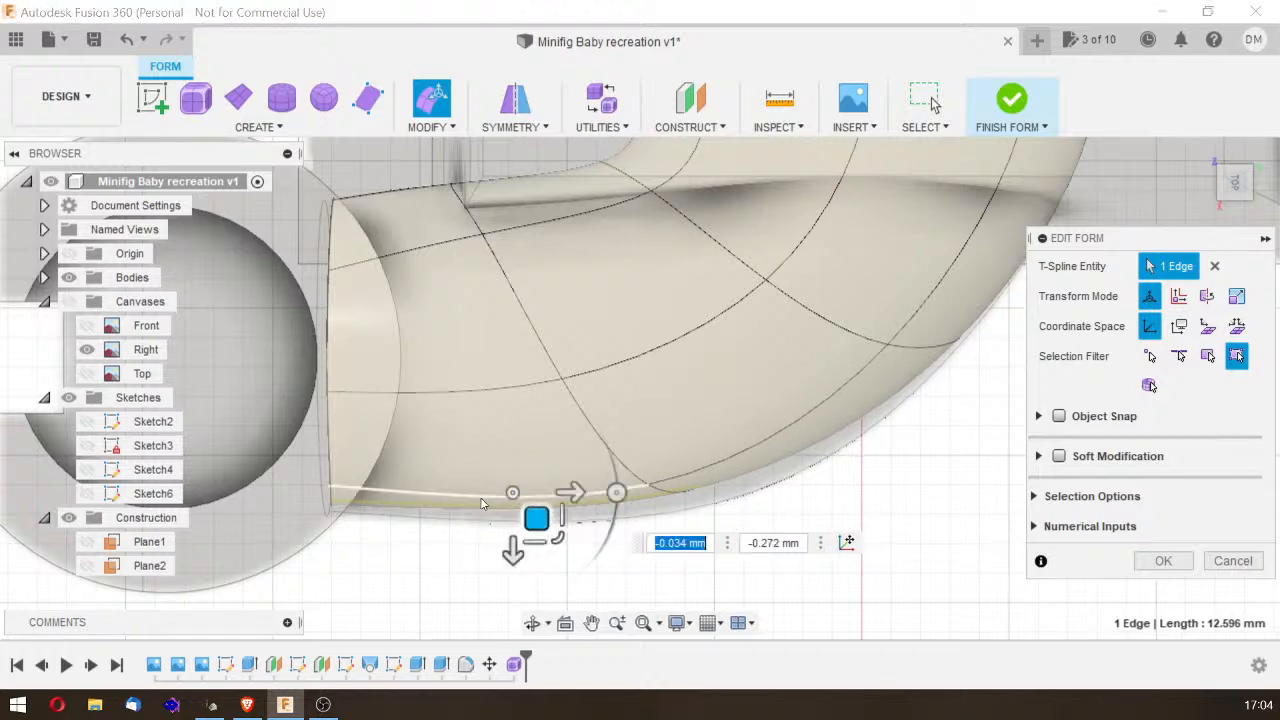
key("ctrl+z")
Step: Shift the neighbouring lengthwise forearm edge by -0.306 mm and -0.034 mm, then accept the edit and finish the form
left_click_drag(512, 511, 511, 500)
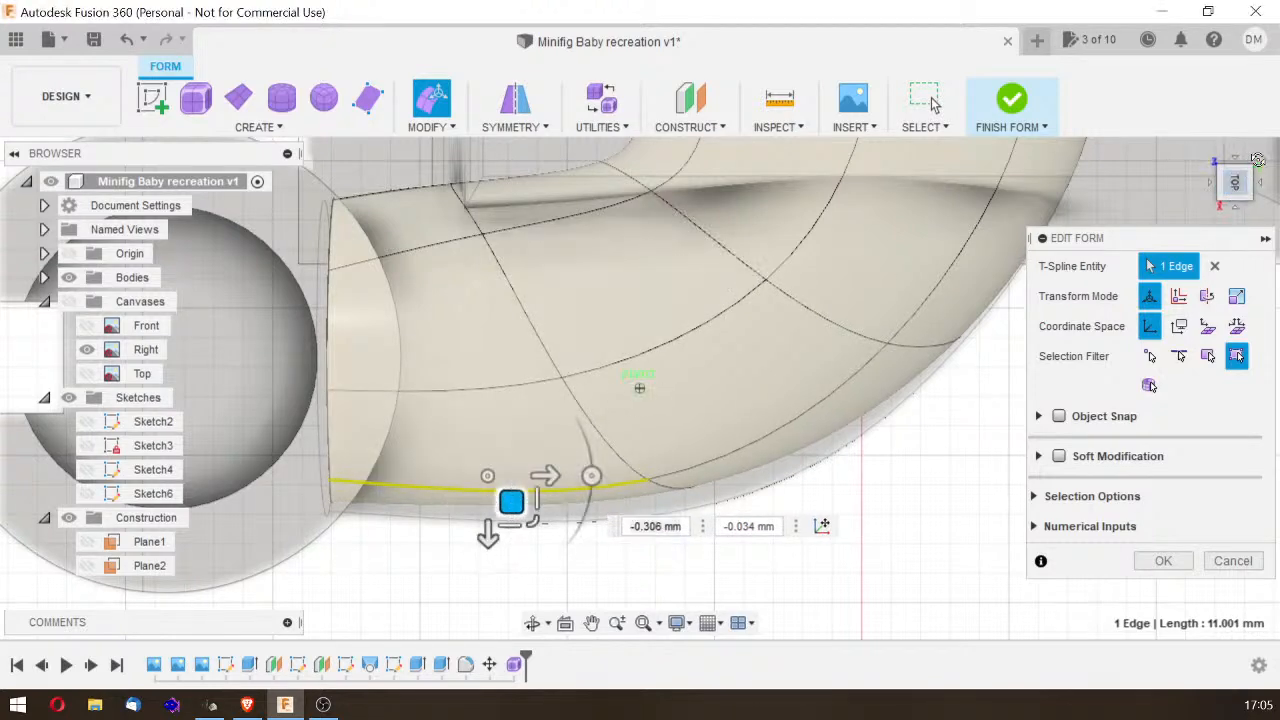
left_click(1236, 196)
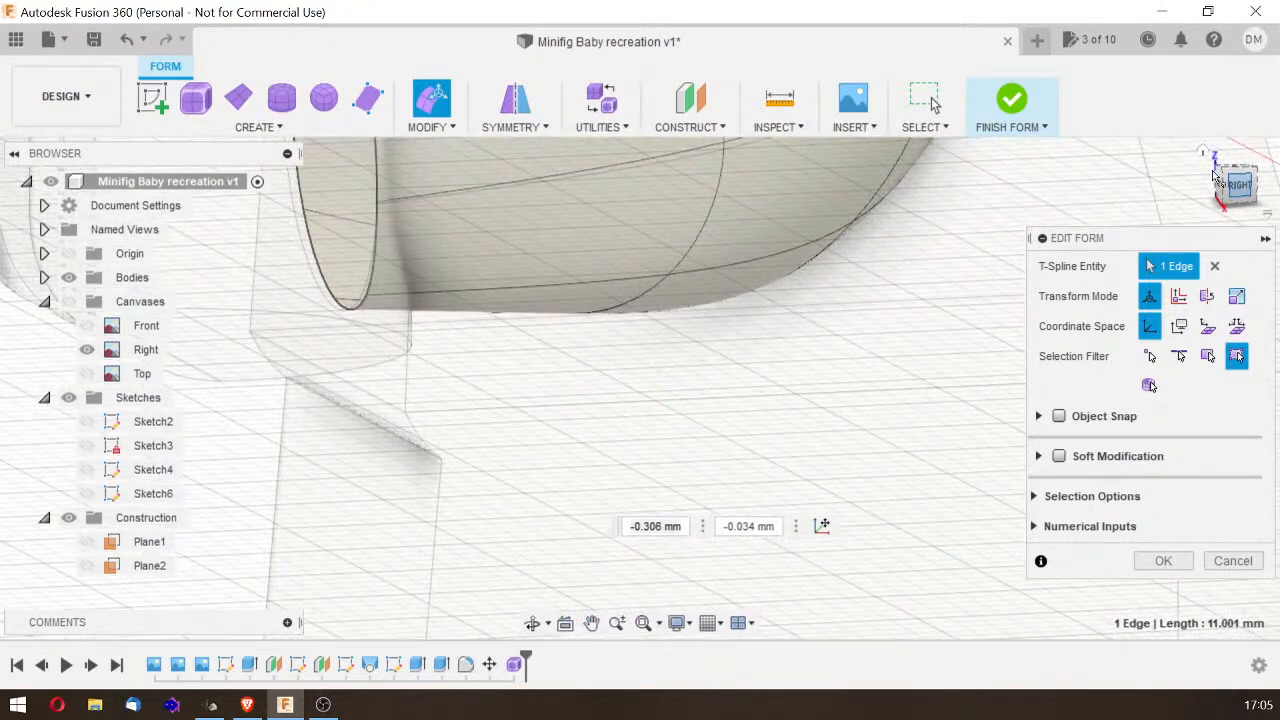
left_click(1206, 168)
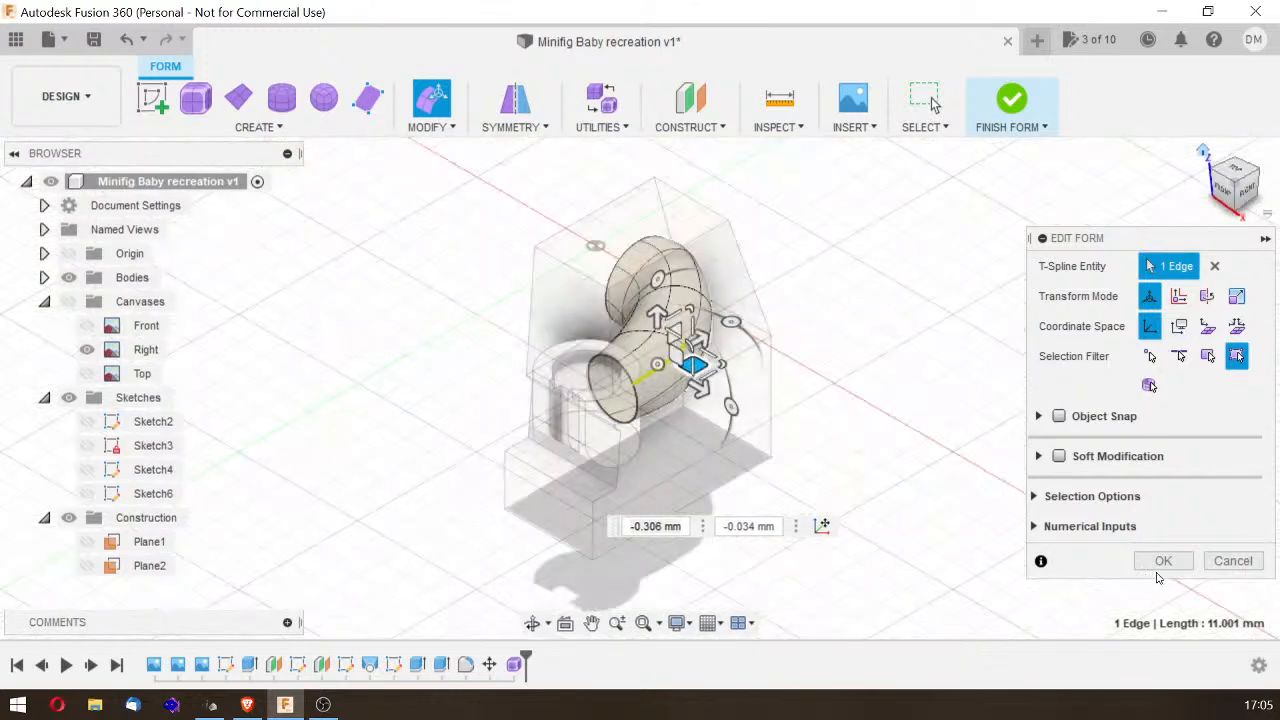
left_click(1163, 560)
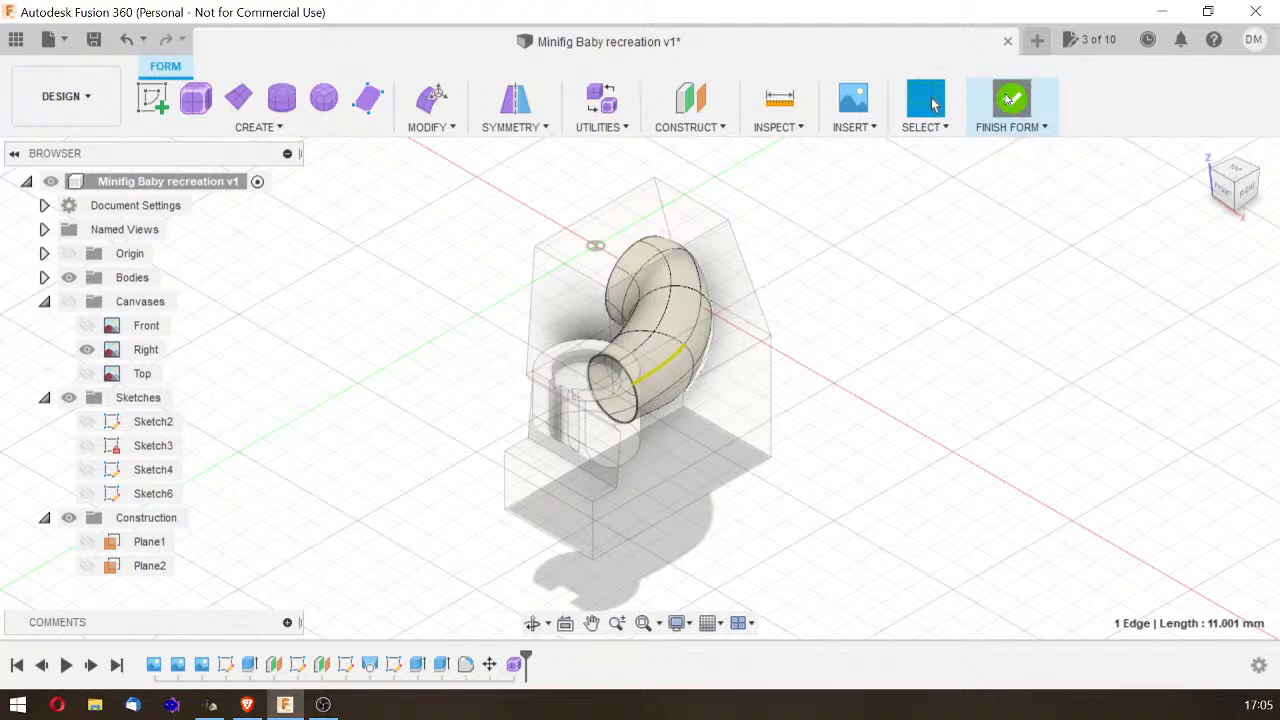
left_click(1010, 100)
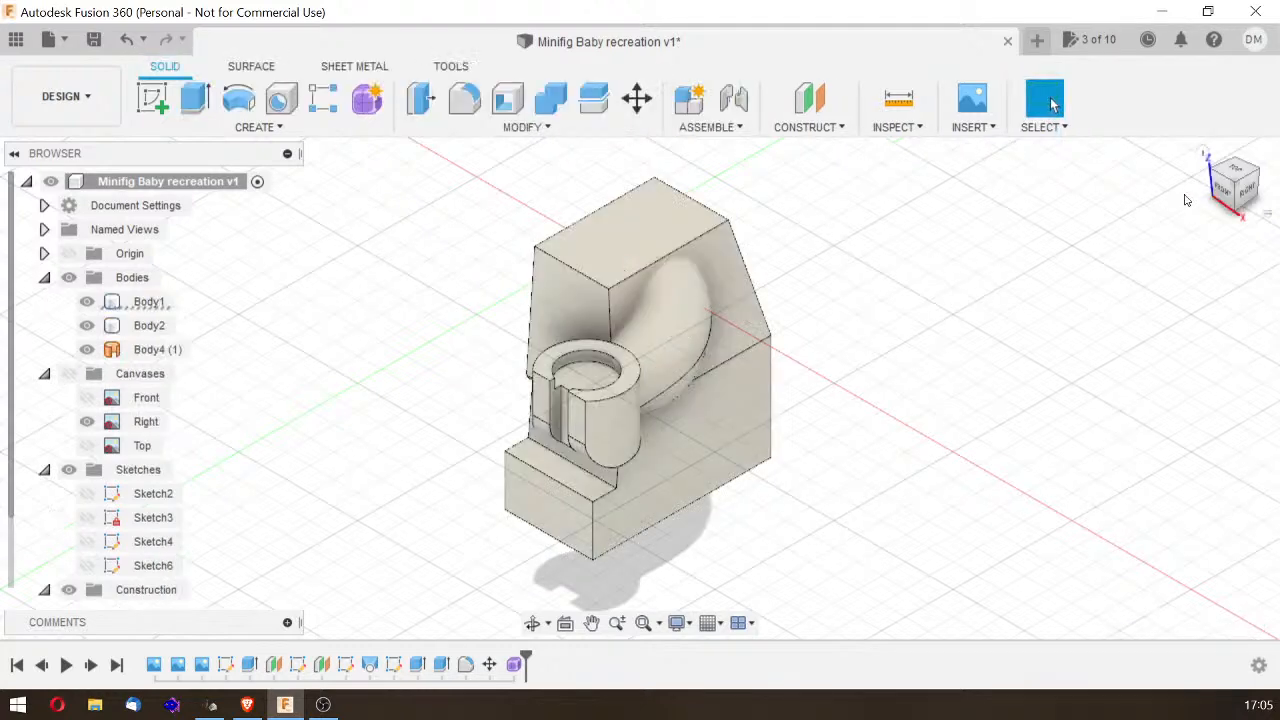
left_click_drag(1243, 186, 1274, 177)
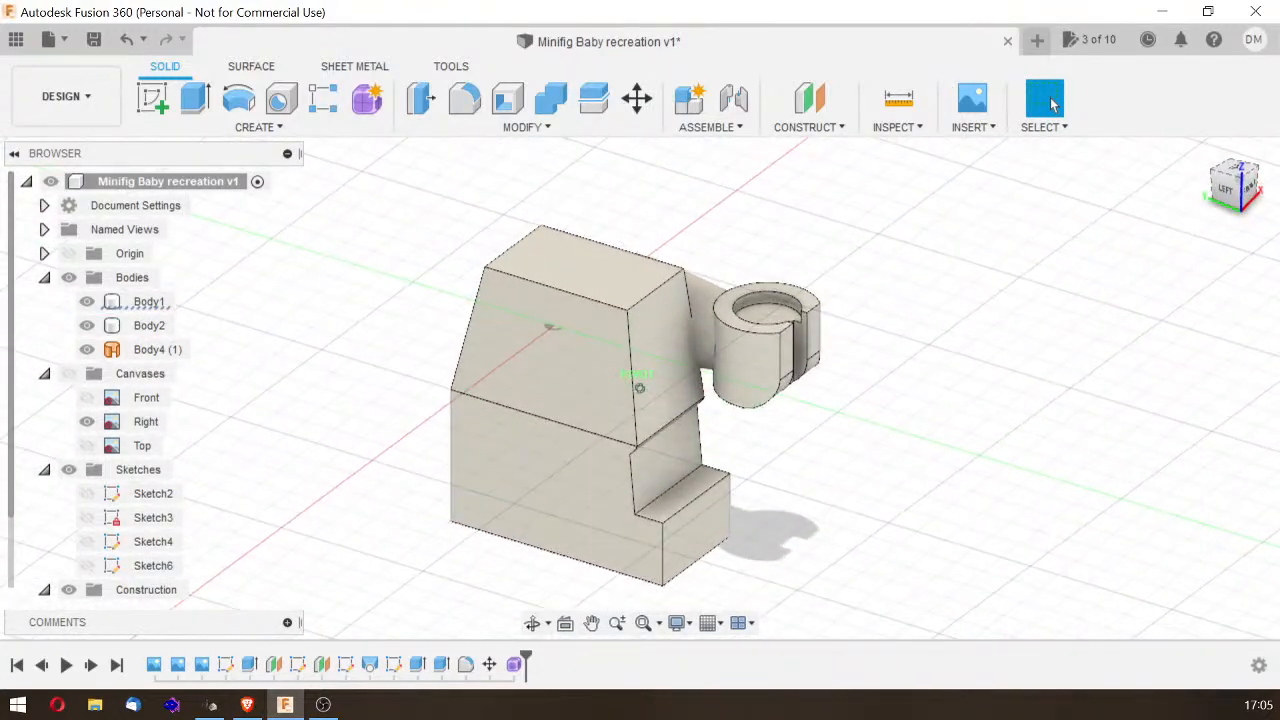
Step: Set a 1.5 mm fillet on the two short upper edges flanking the hand's grip opening
left_click_drag(1170, 190, 1131, 194)
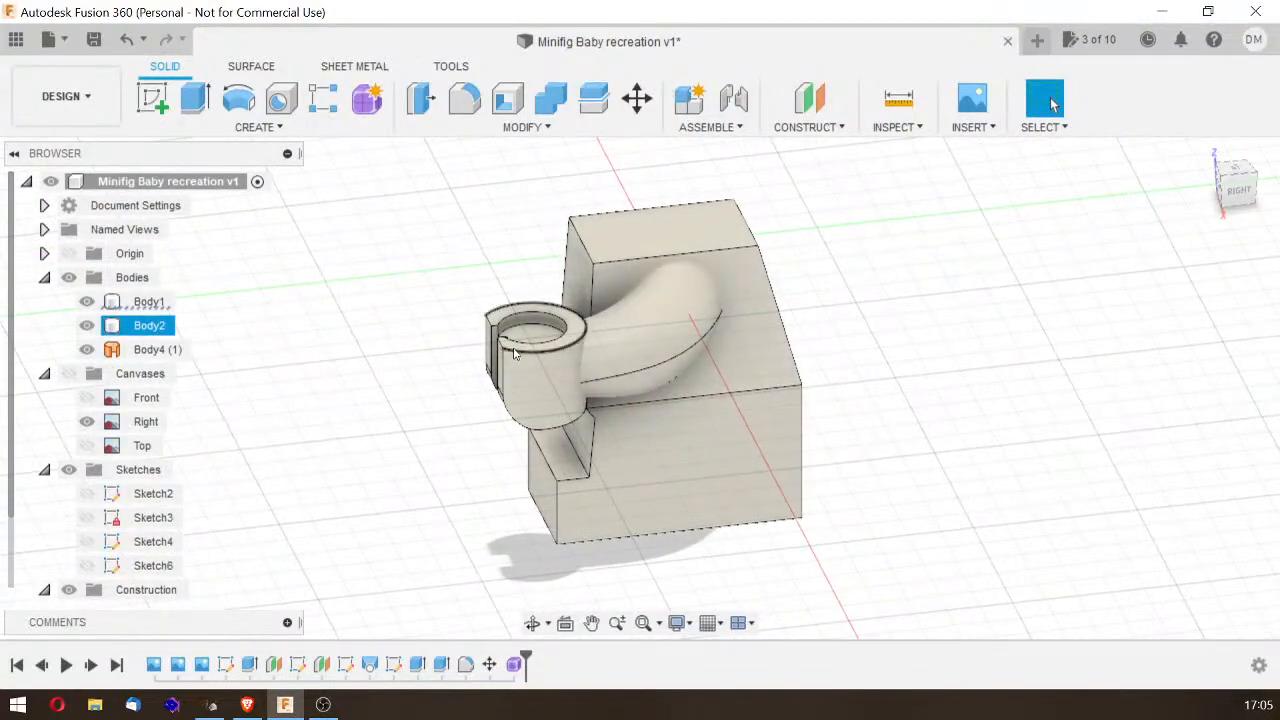
left_click_drag(1221, 200, 1125, 178)
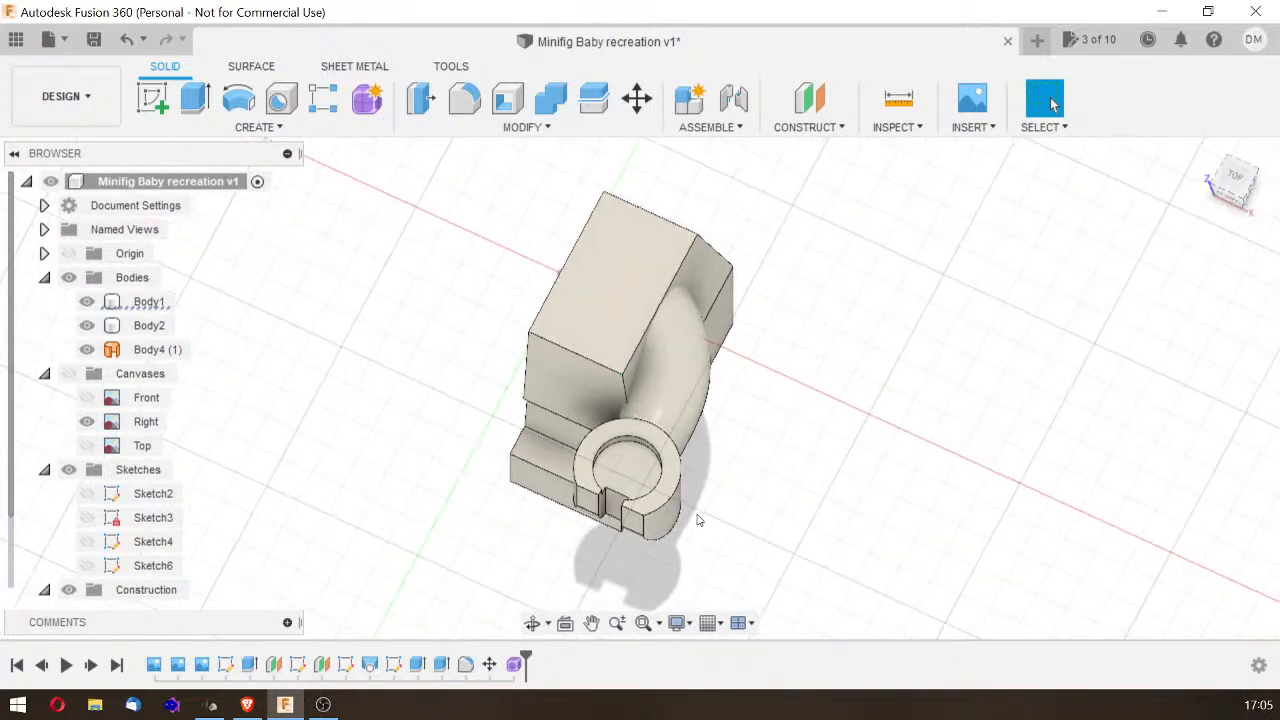
left_click(665, 505)
scroll(600, 468, "up", 5)
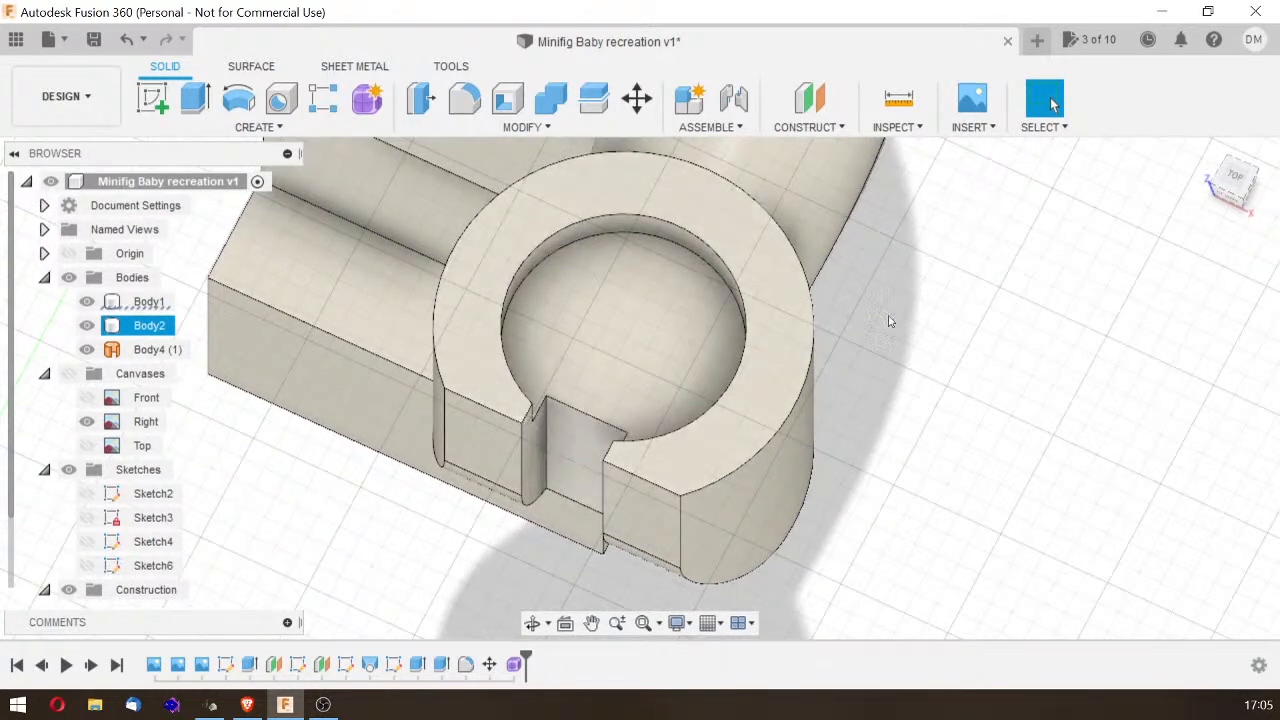
left_click_drag(1236, 192, 1238, 176)
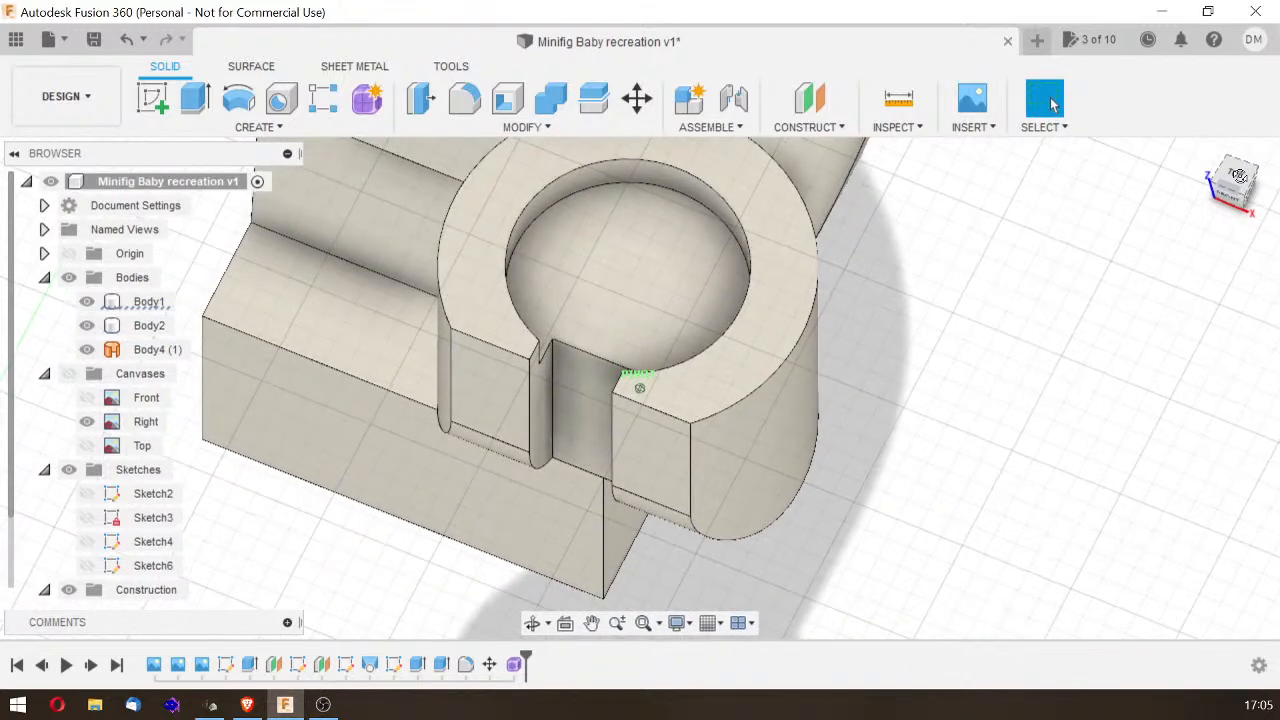
left_click(464, 98)
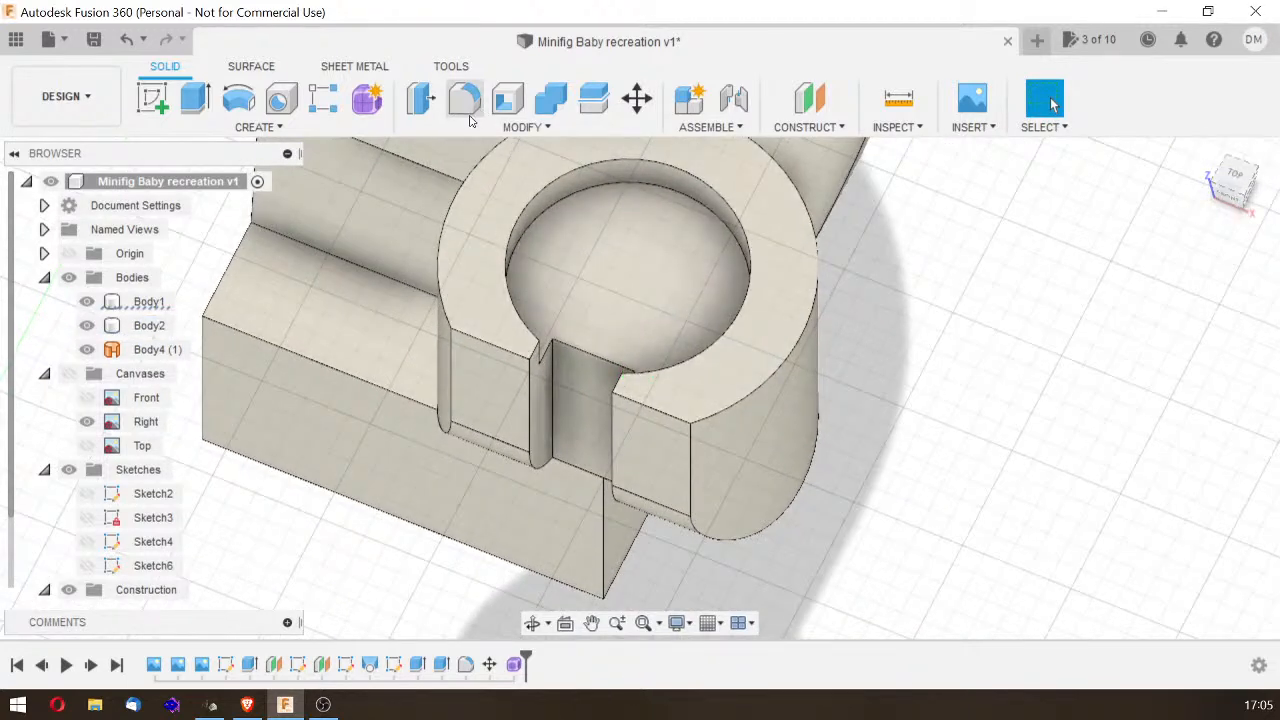
left_click(553, 372)
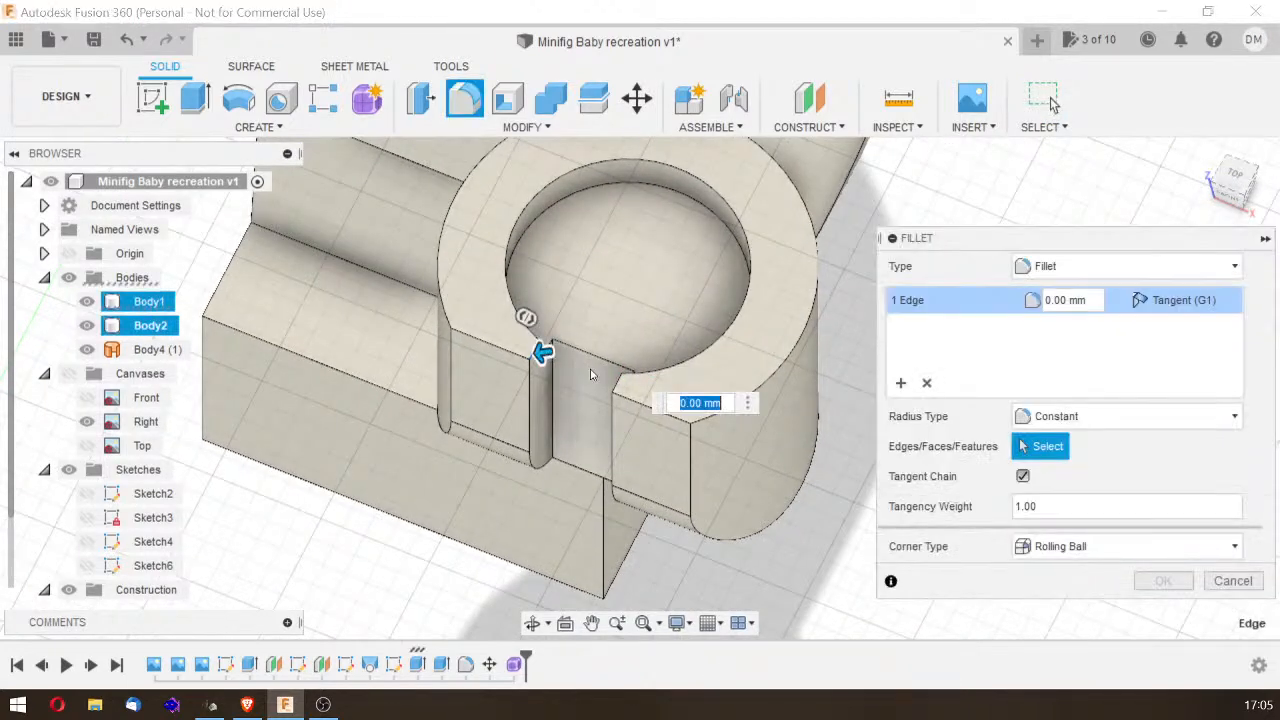
left_click(606, 373)
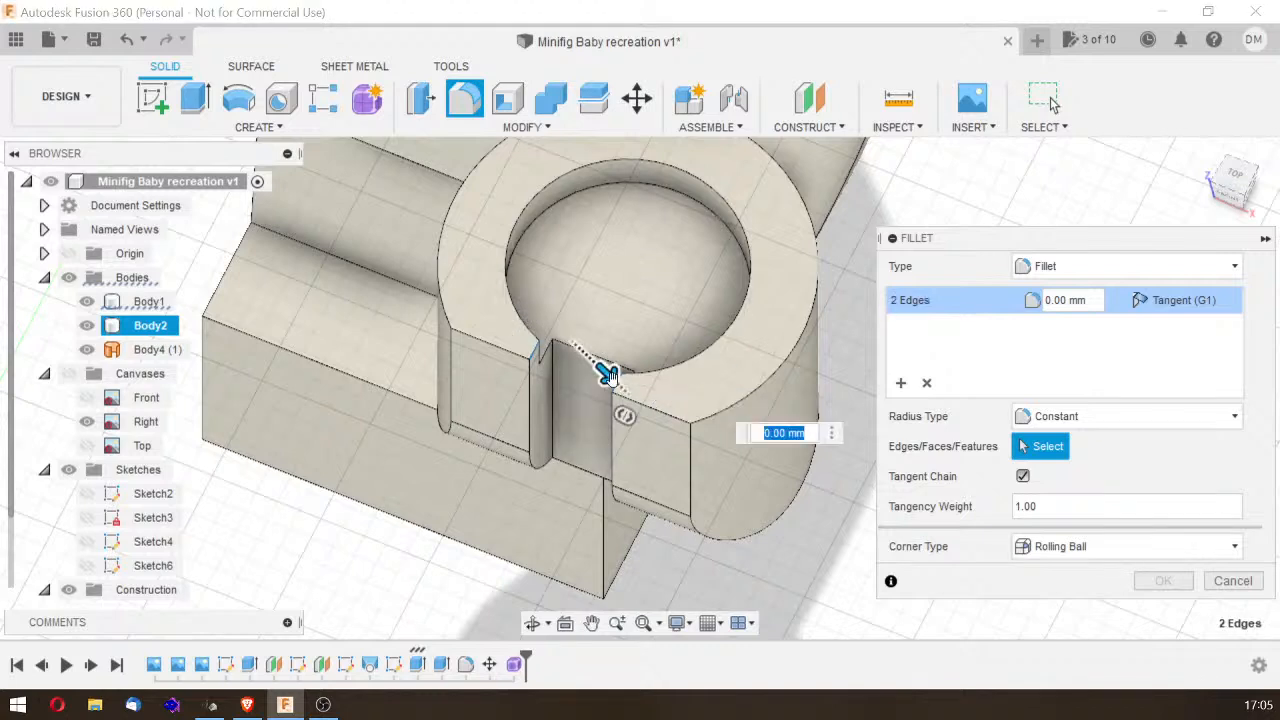
left_click_drag(607, 373, 616, 381)
mouse_move(1236, 183)
left_mouse_down()
mouse_move(1244, 168)
mouse_move(1271, 168)
mouse_move(1228, 188)
left_mouse_up()
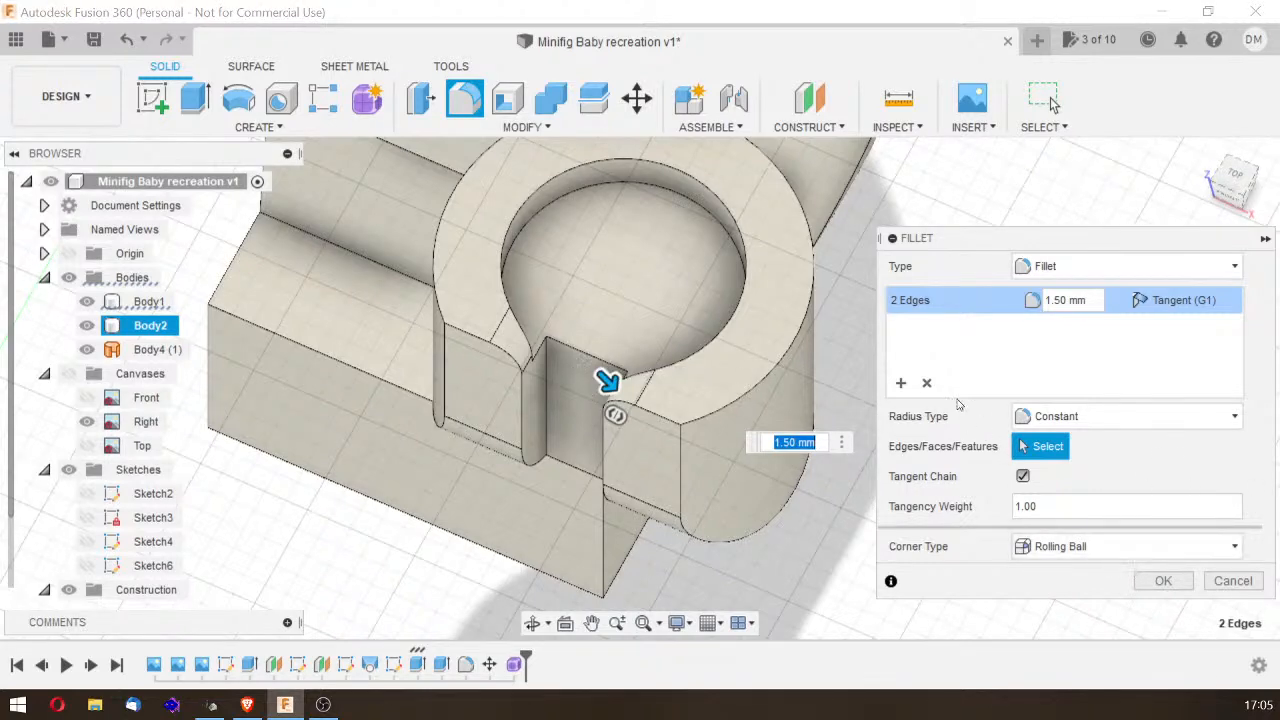
Step: Add a second fillet set of 0.5 mm on the three recessed edges at the hand's grip opening and accept the fillet
left_click(900, 383)
left_click(577, 349)
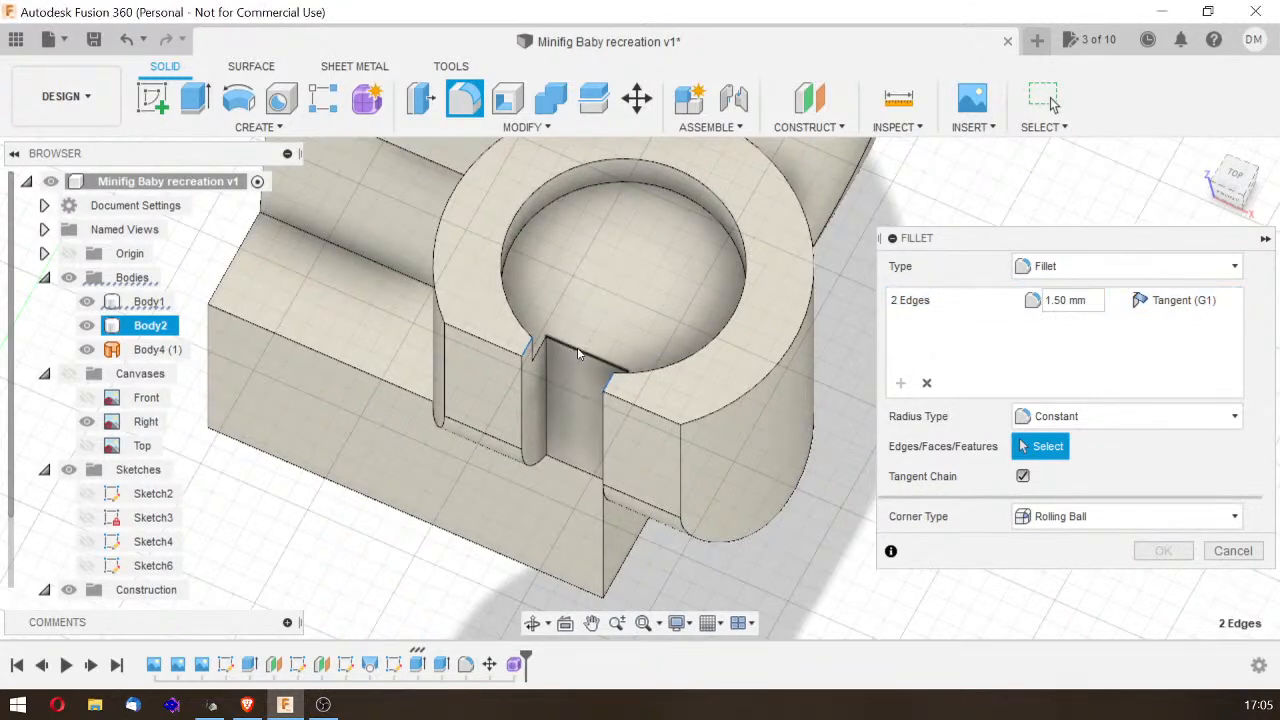
left_click(538, 349)
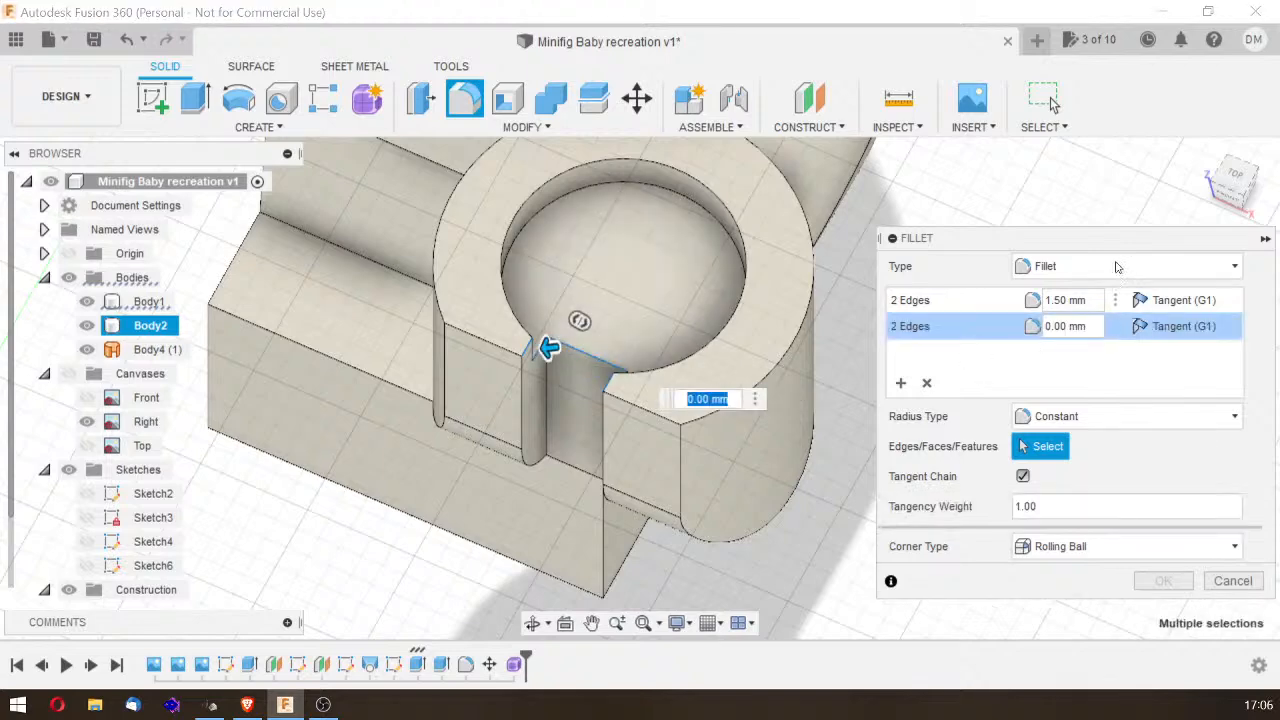
left_click_drag(1222, 192, 884, 224)
left_click(842, 328)
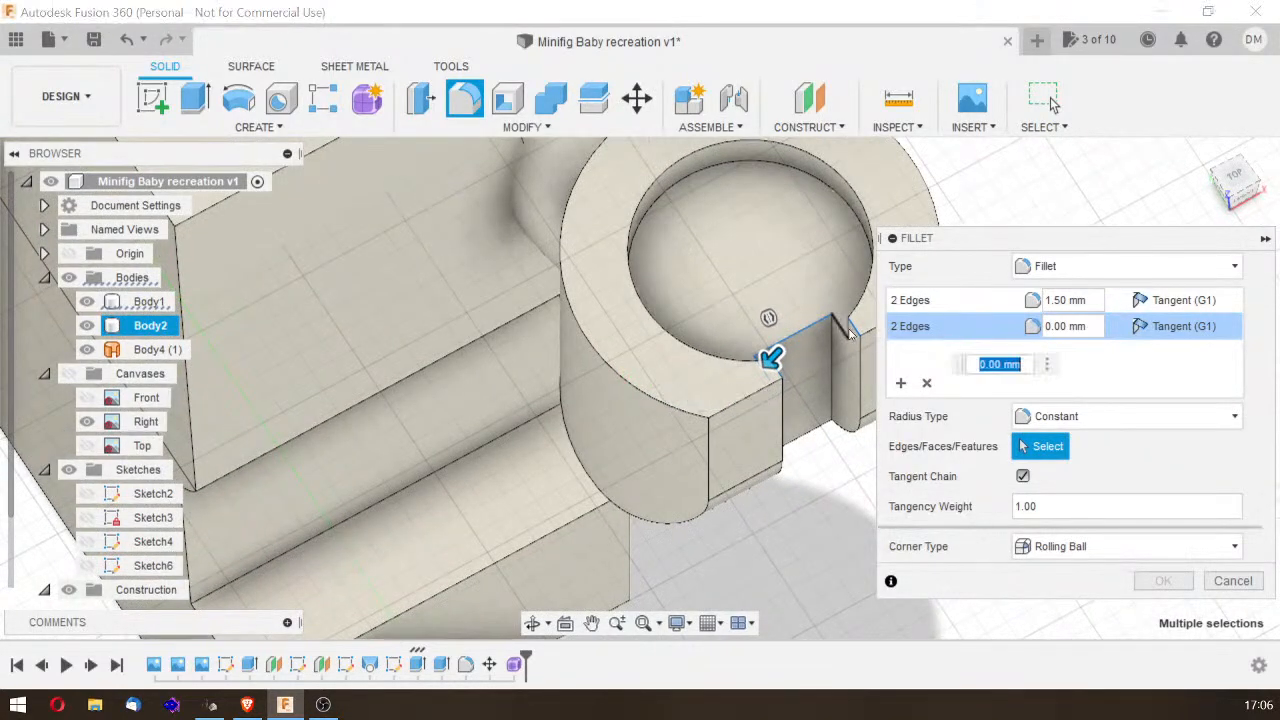
left_click_drag(824, 312, 830, 315)
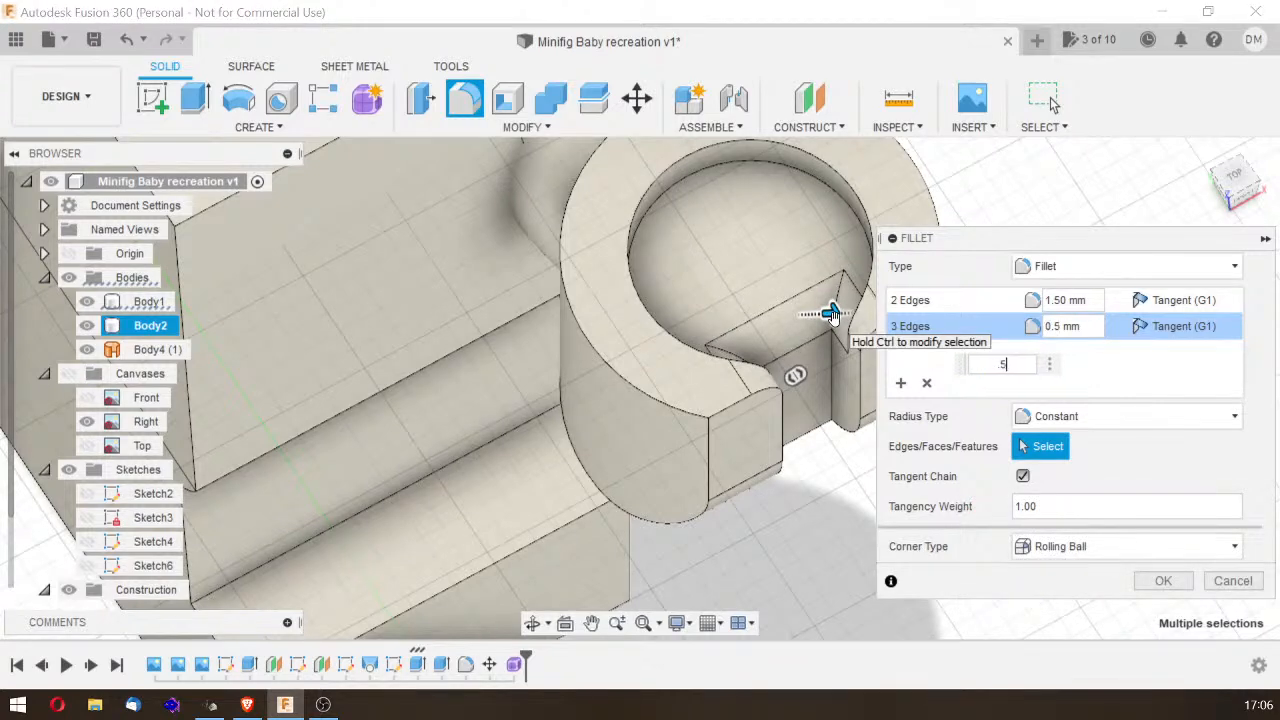
key("Return")
key("Return")
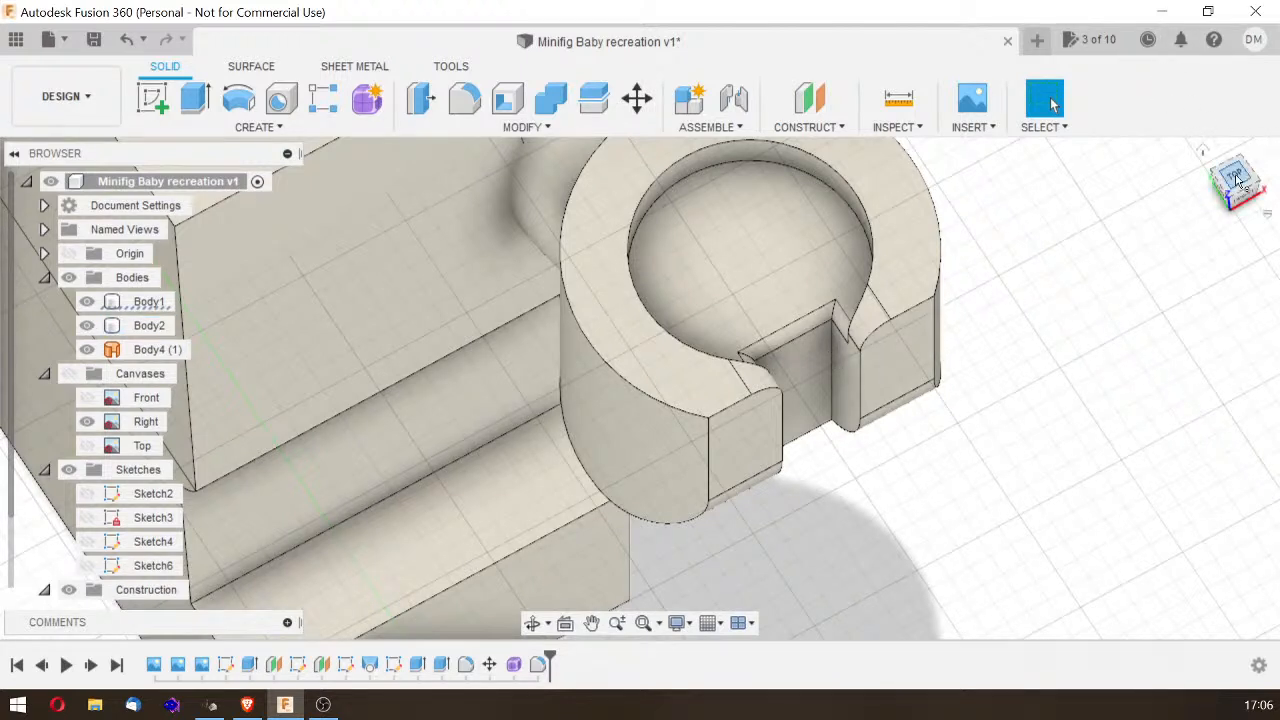
Step: Examine the filleted hand, the arm and the half torso from several angles
mouse_move(1227, 162)
left_mouse_down()
mouse_move(1219, 147)
mouse_move(1162, 162)
mouse_move(1149, 149)
mouse_move(1163, 169)
mouse_move(1184, 155)
left_mouse_up()
scroll(1132, 205, "up", 3)
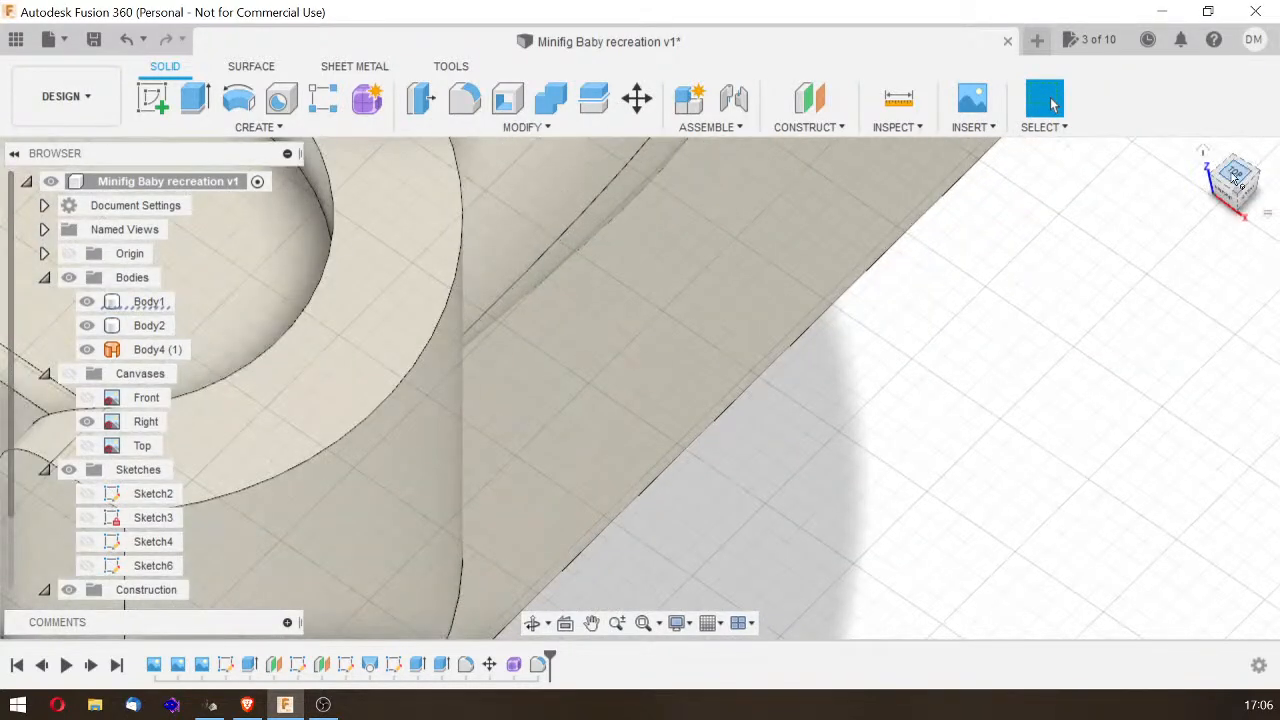
left_click(1204, 154)
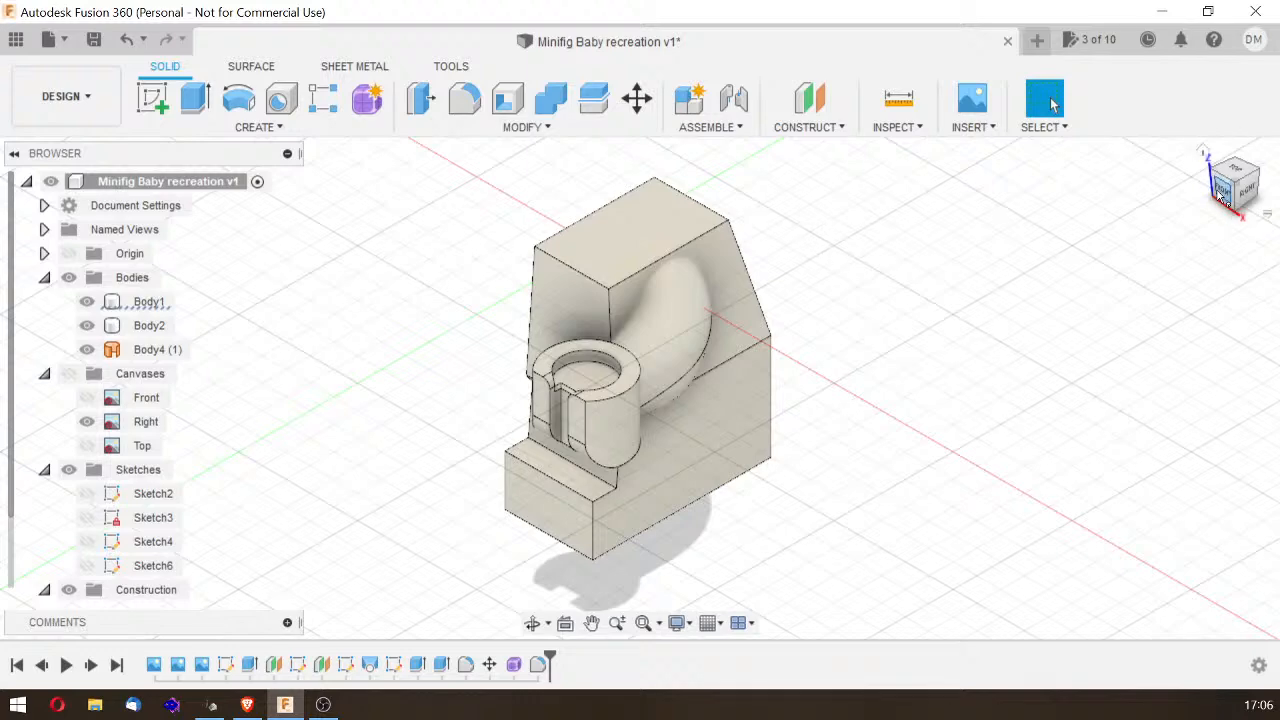
left_click_drag(1225, 197, 1279, 189)
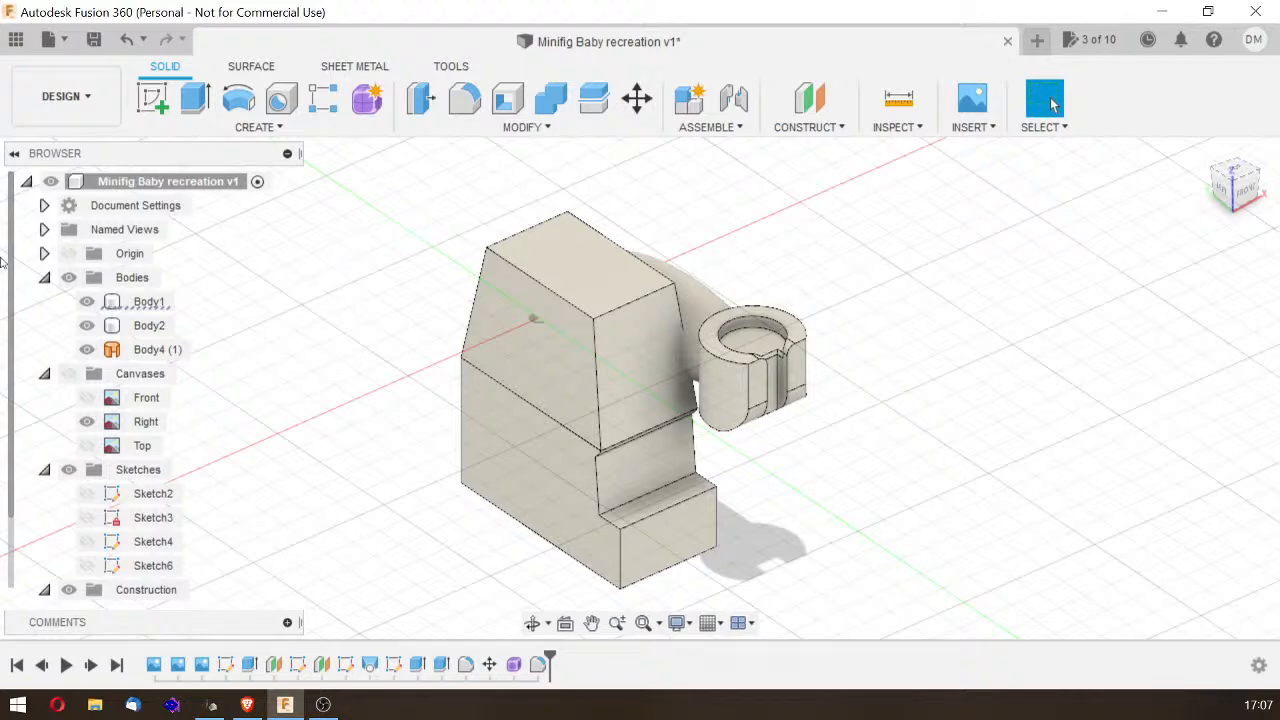
left_click(356, 132)
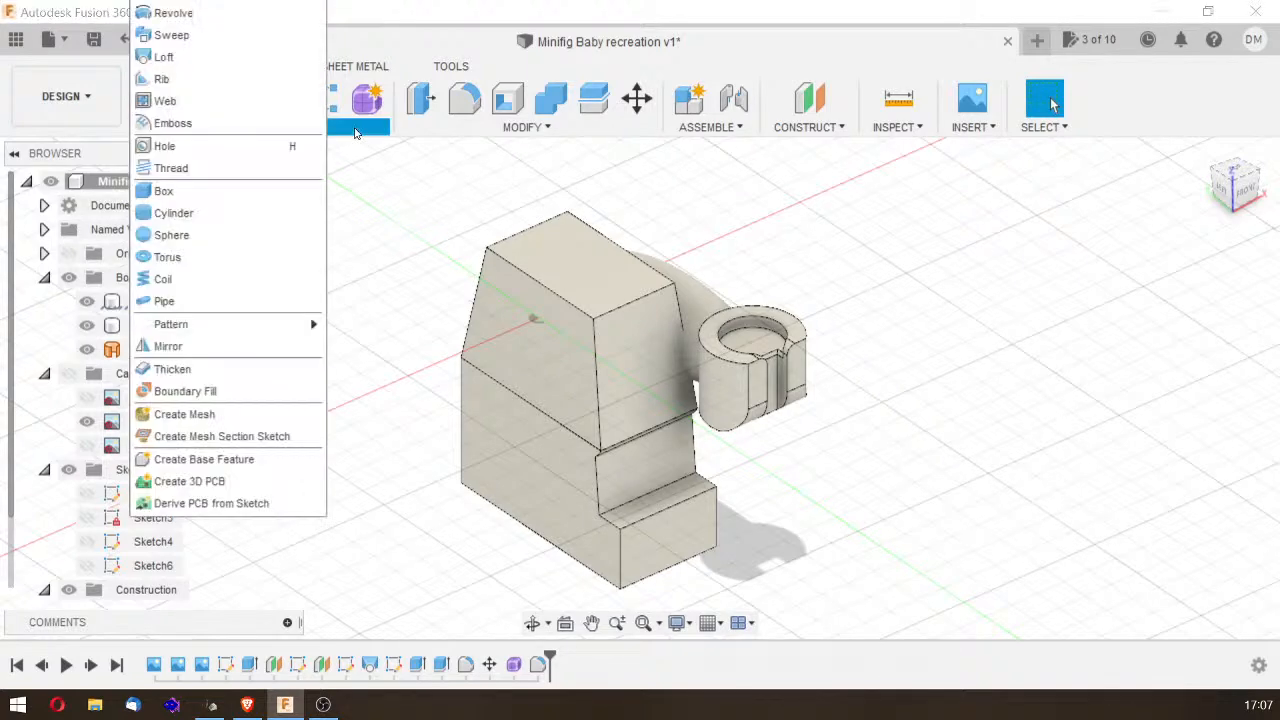
left_click(356, 132)
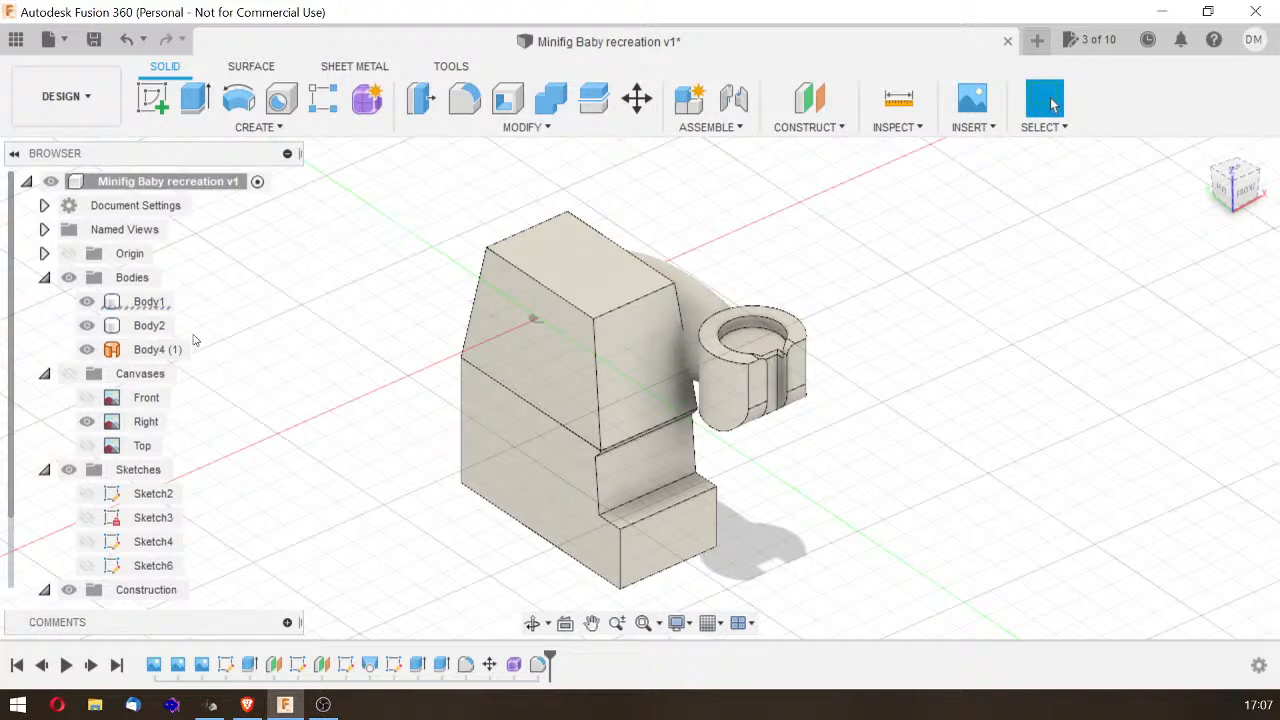
left_click(148, 301)
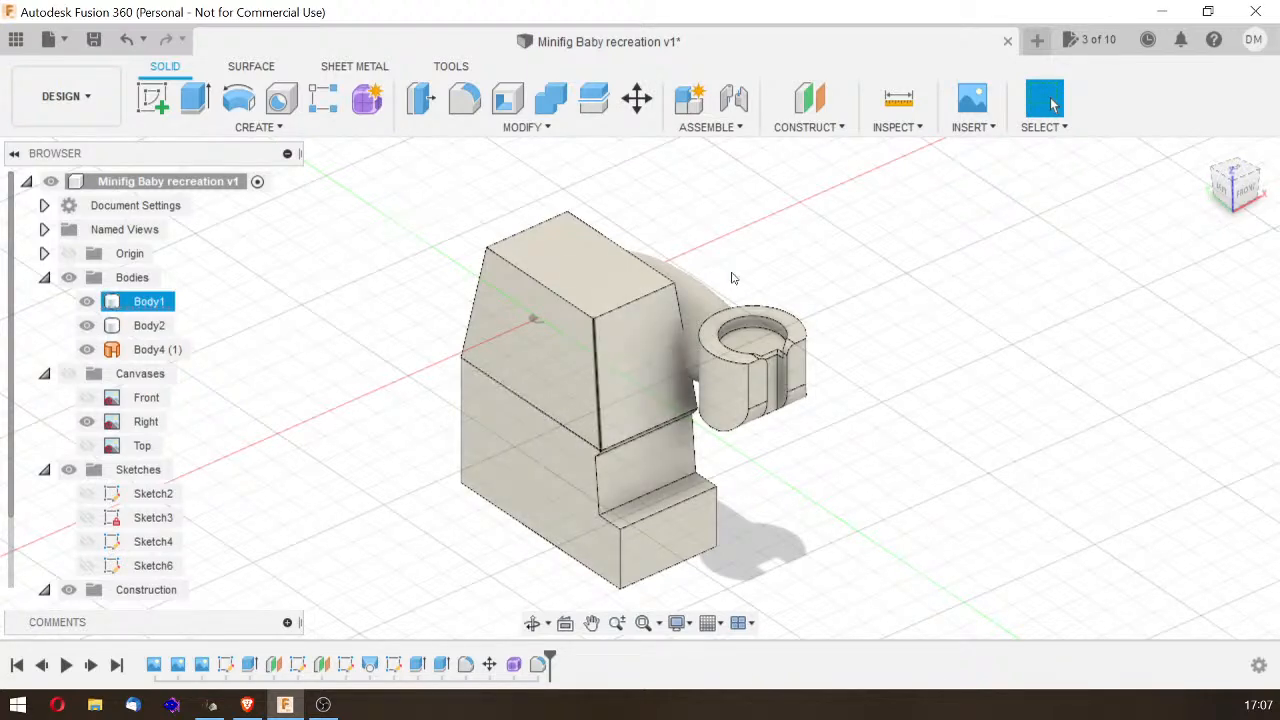
left_click(709, 300)
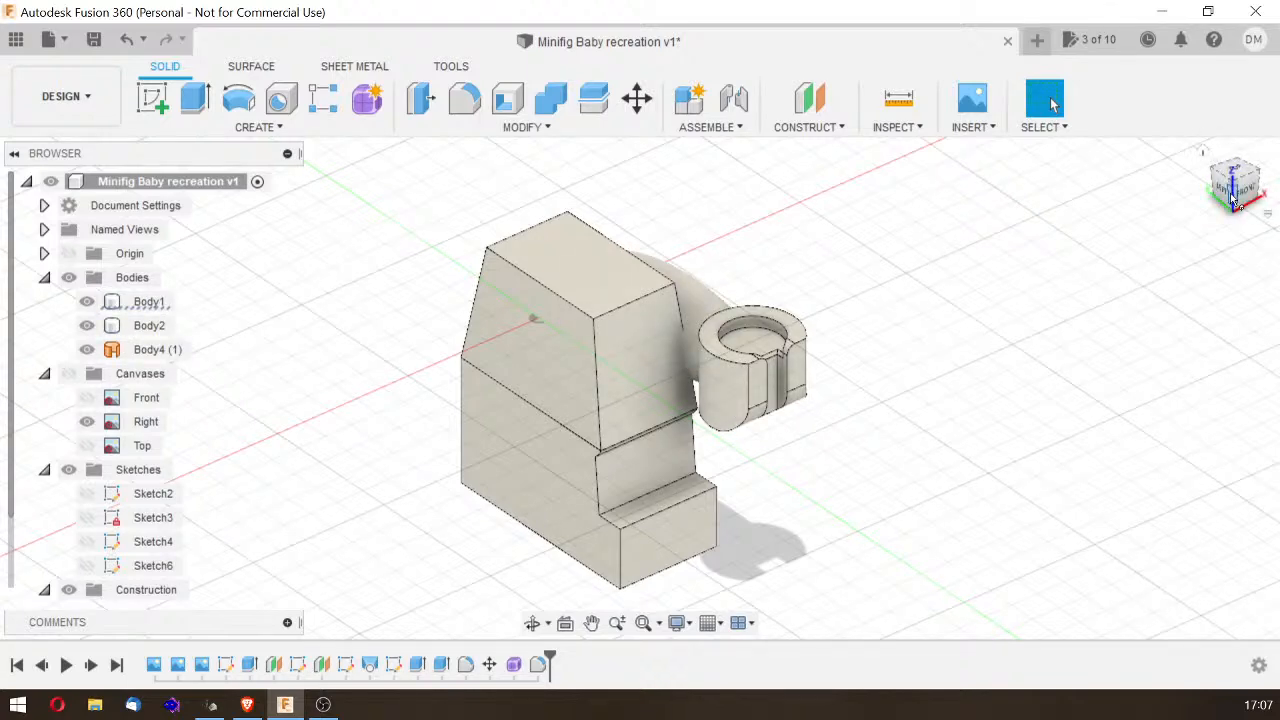
left_click_drag(1240, 192, 1066, 201)
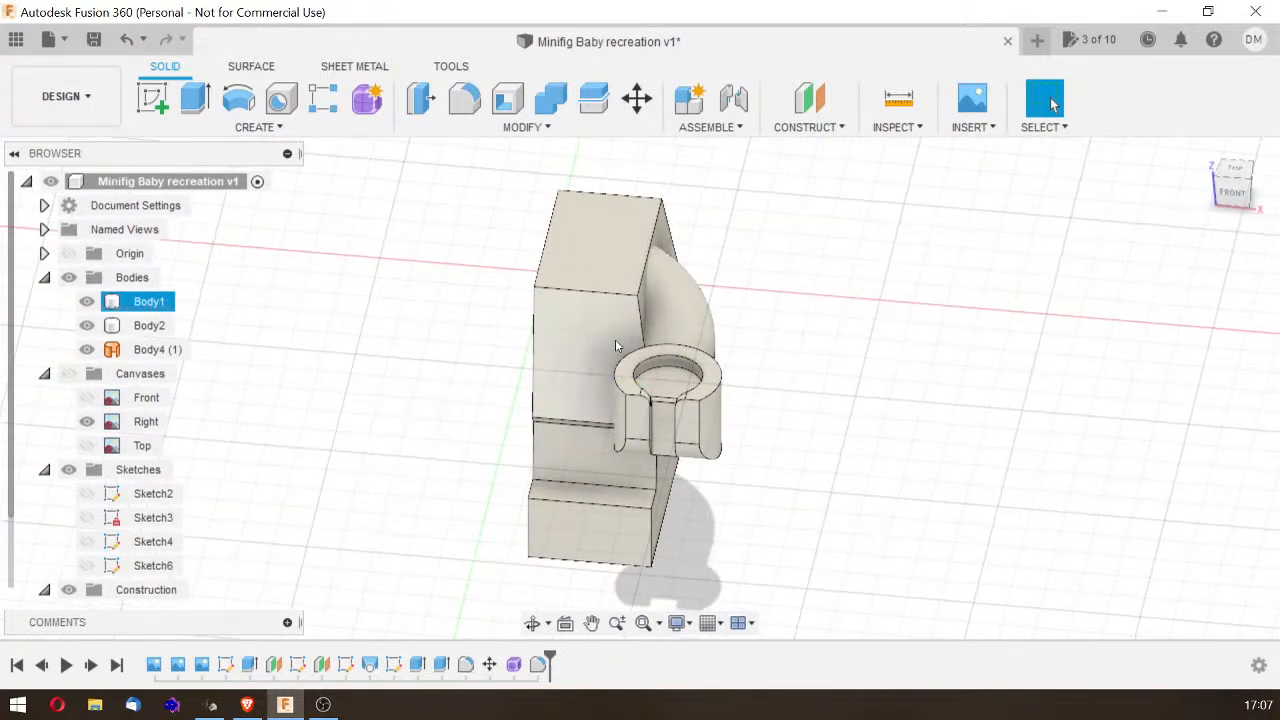
left_click(670, 378)
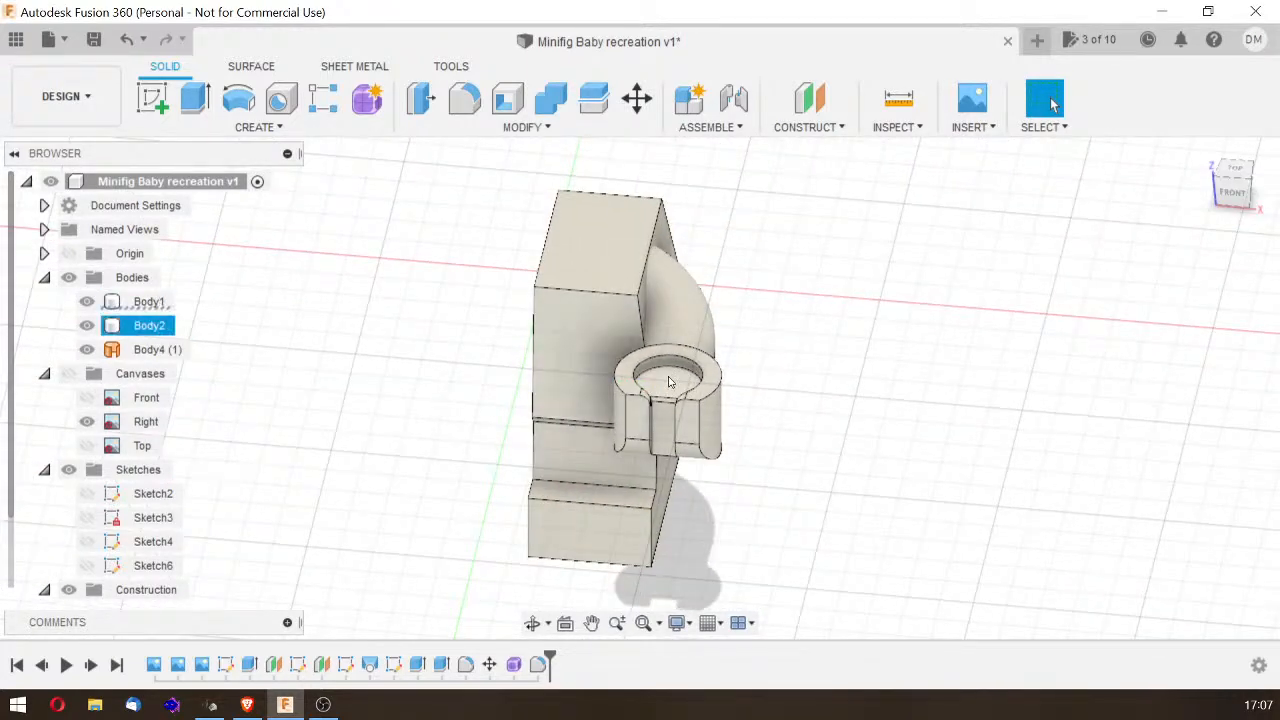
left_click(571, 409)
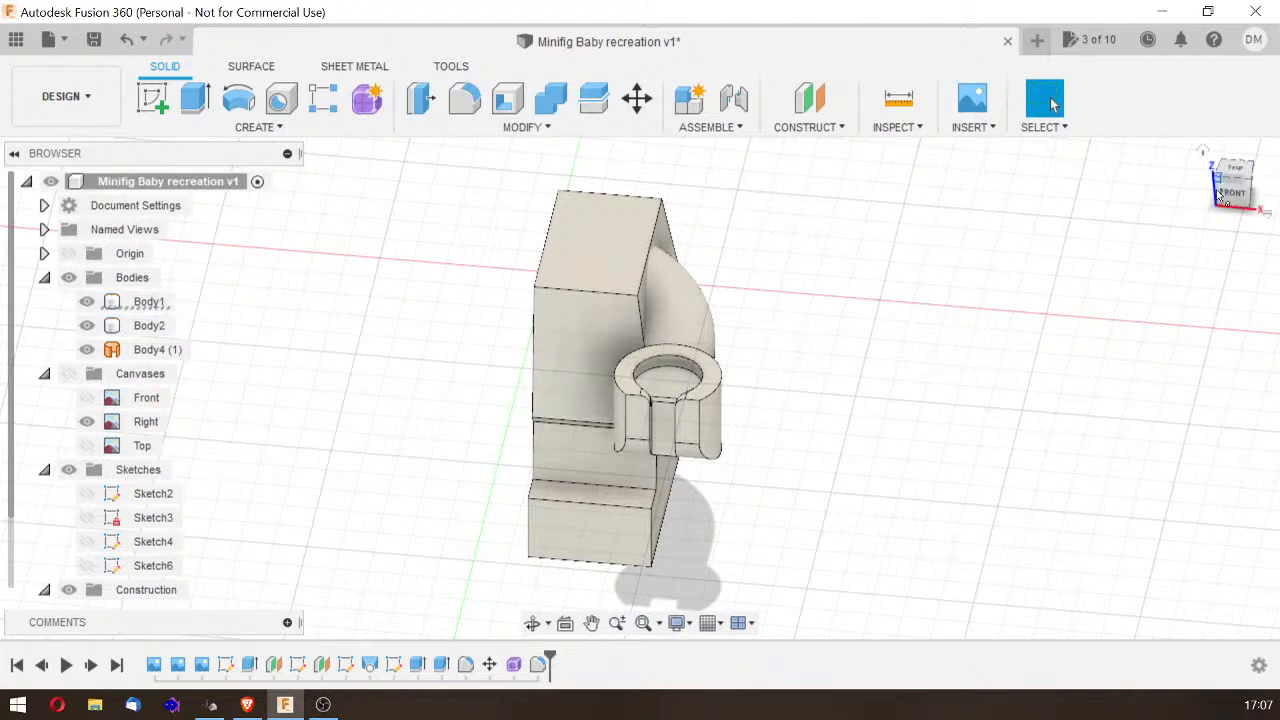
left_click_drag(1236, 197, 1278, 186)
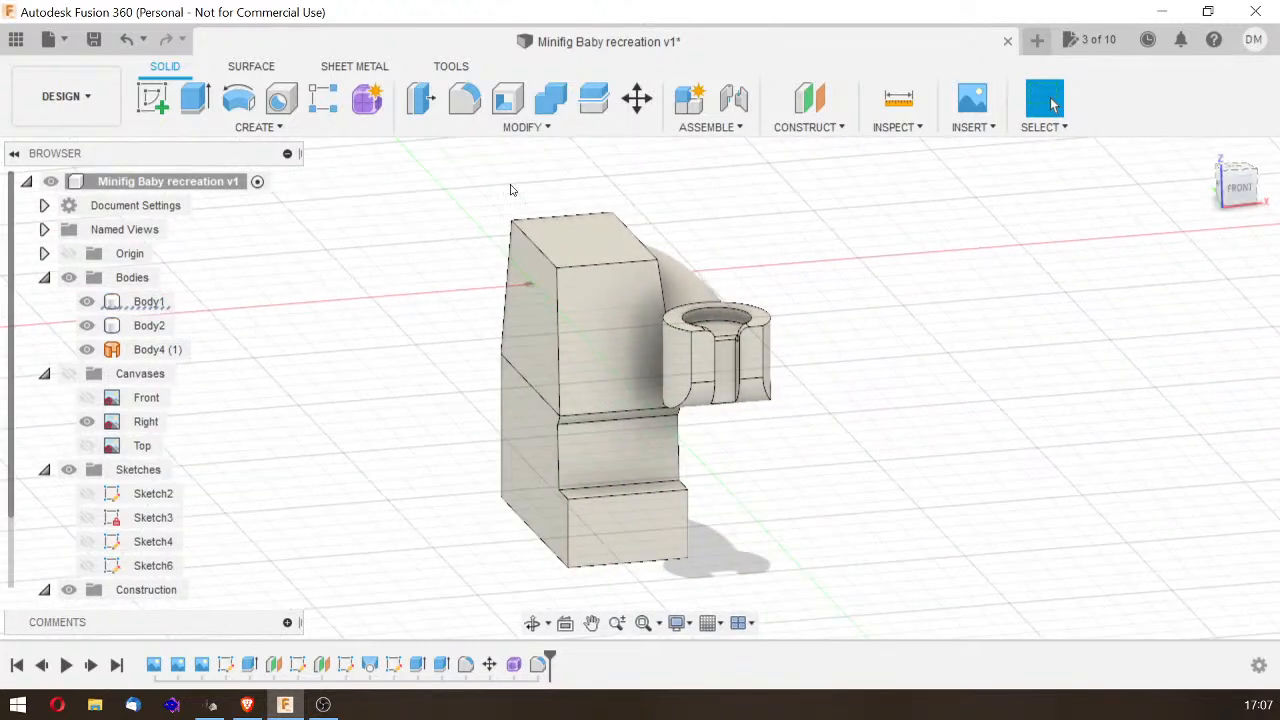
Step: Mirror the torso, arm and hand bodies across the vertical centre plane with the Join operation and a 0.10 mm tolerance
left_click(290, 127)
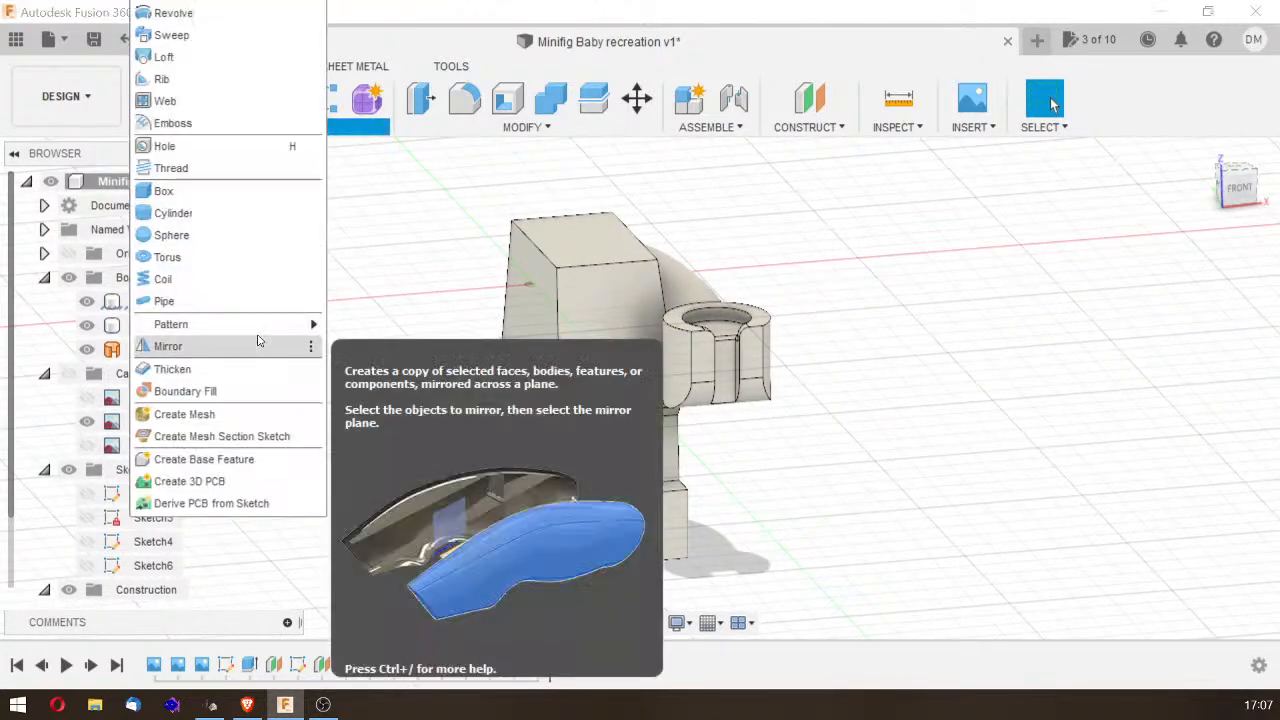
left_click(256, 346)
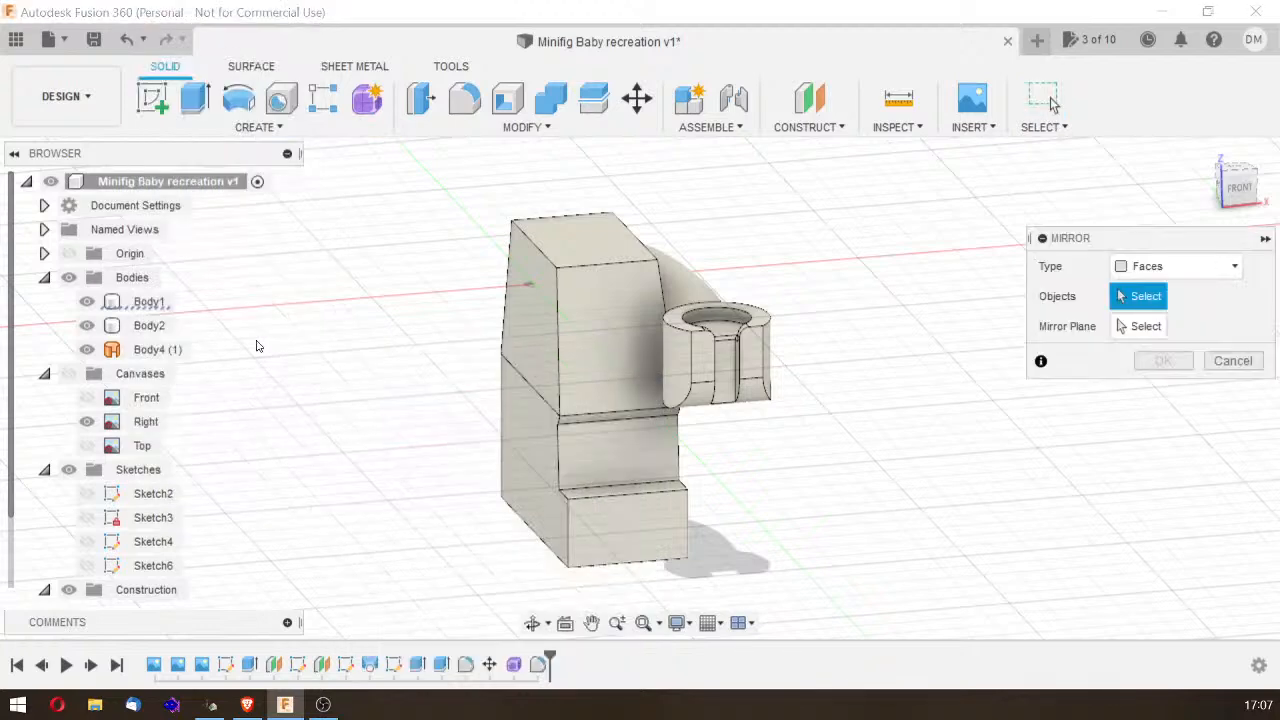
left_click(1174, 264)
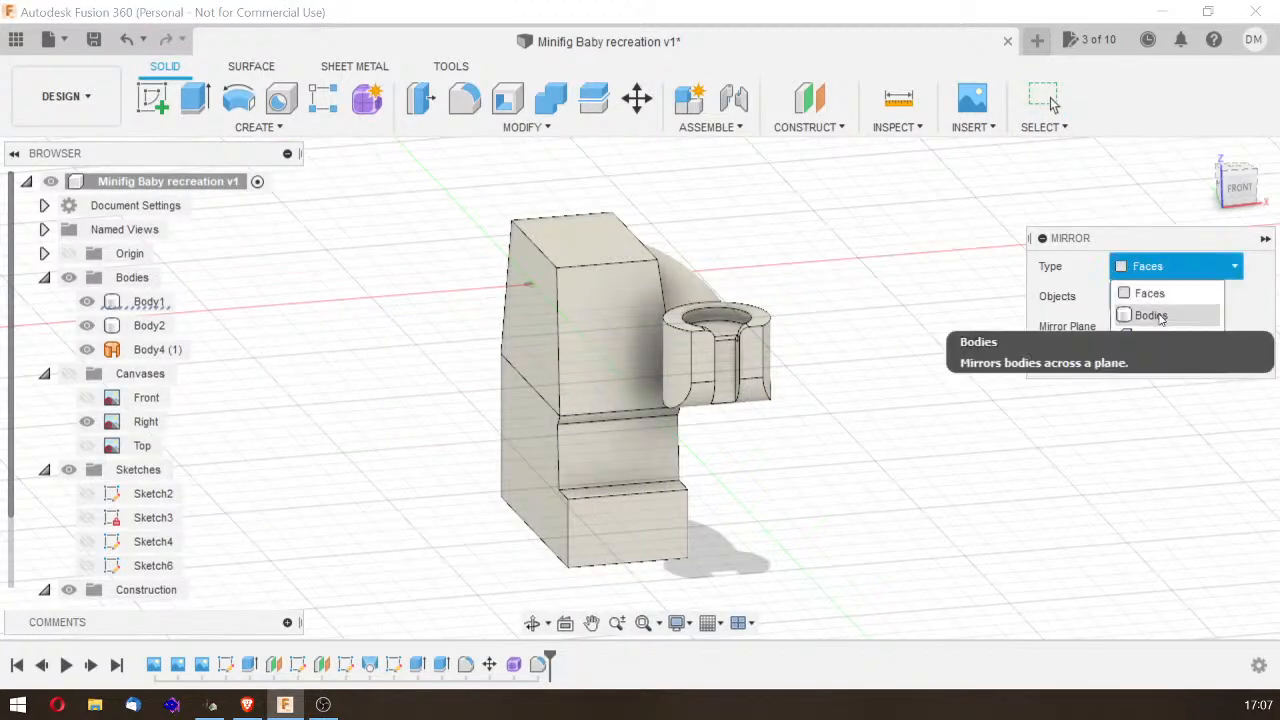
left_click(1160, 318)
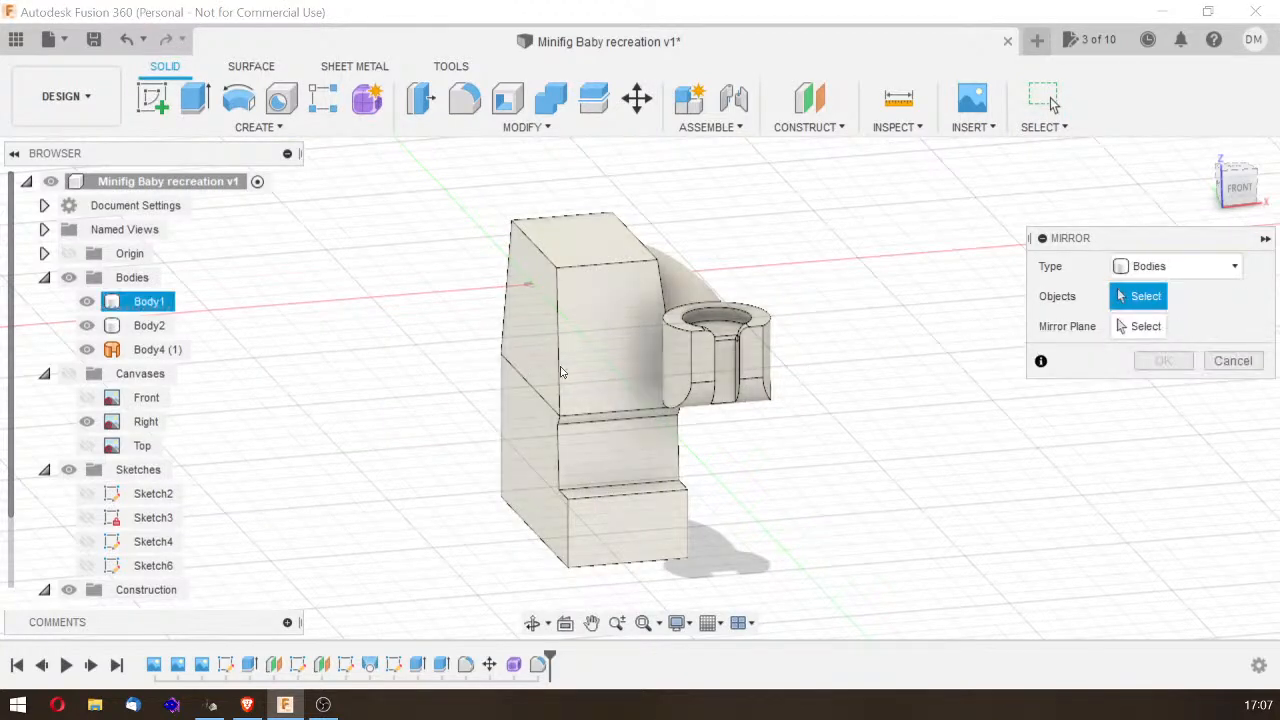
left_click(608, 362)
left_click(705, 295)
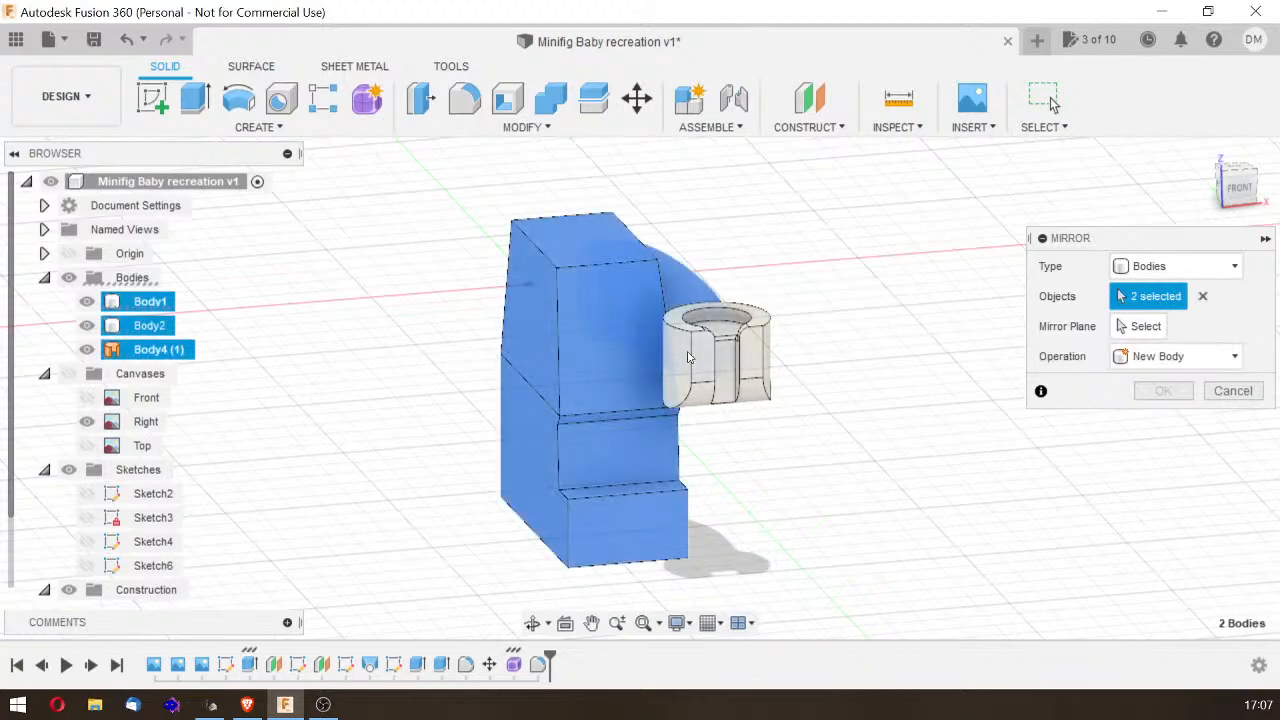
left_click(690, 360)
left_click(1141, 326)
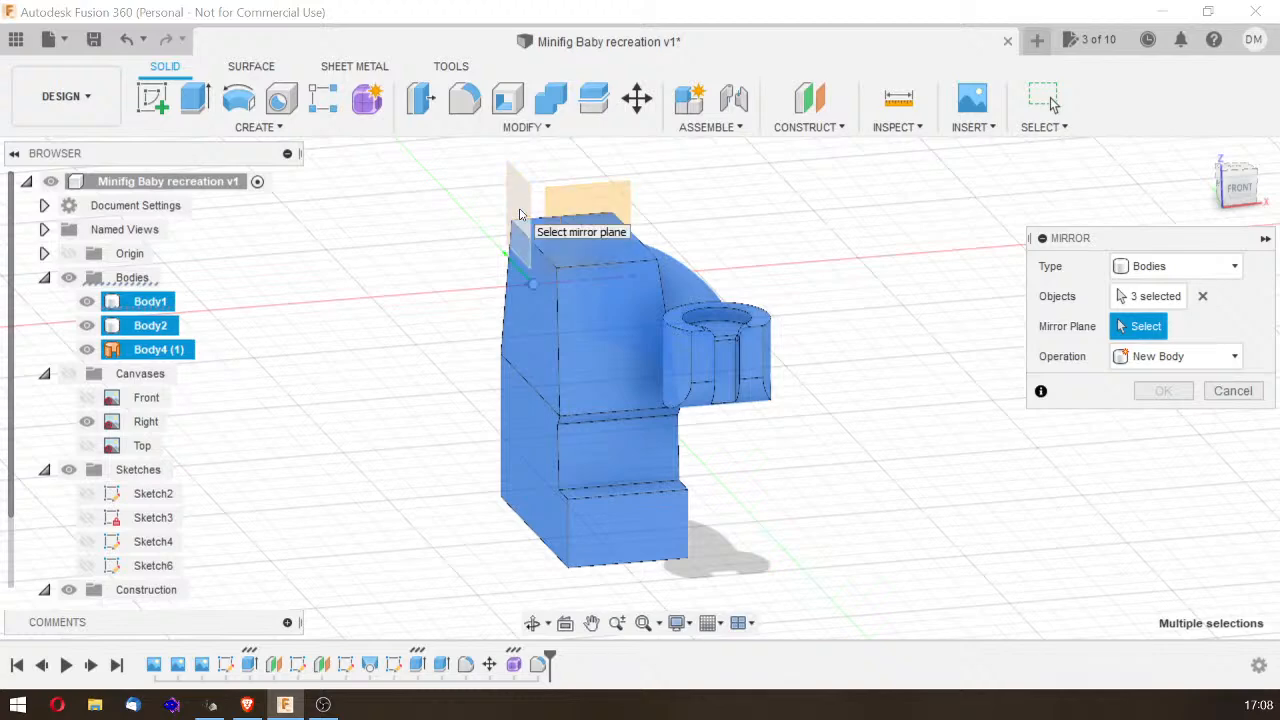
left_click(519, 213)
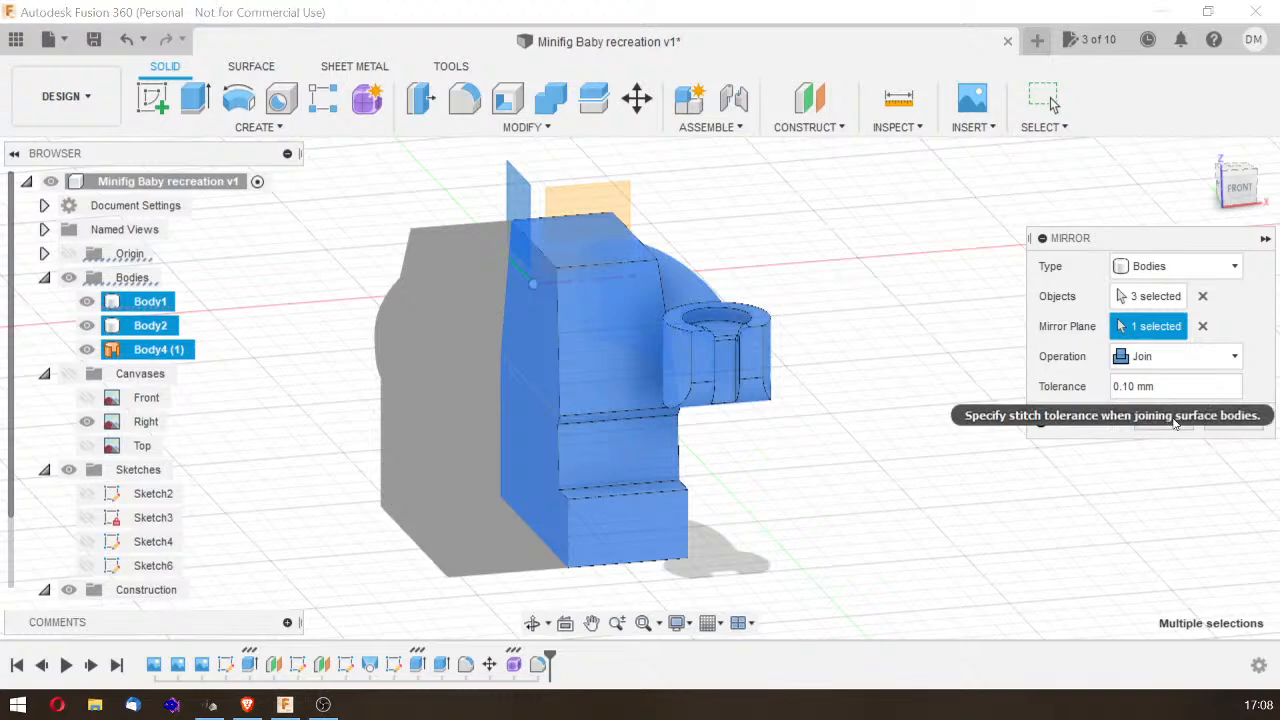
left_click(1175, 433)
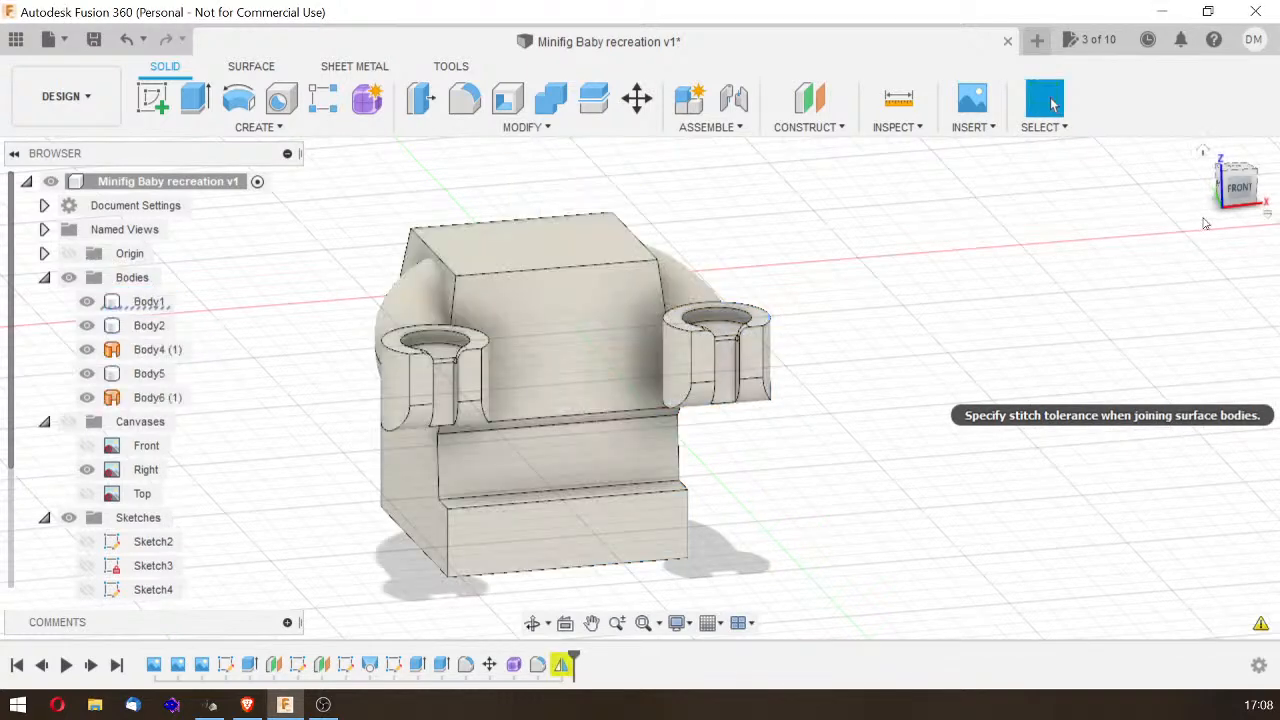
Step: Open the warning for the mirror feature and expand its Compute Failed details
mouse_move(1245, 195)
left_mouse_down()
mouse_move(1198, 166)
mouse_move(1222, 166)
mouse_move(1190, 280)
mouse_move(1165, 305)
mouse_move(1115, 312)
left_mouse_up()
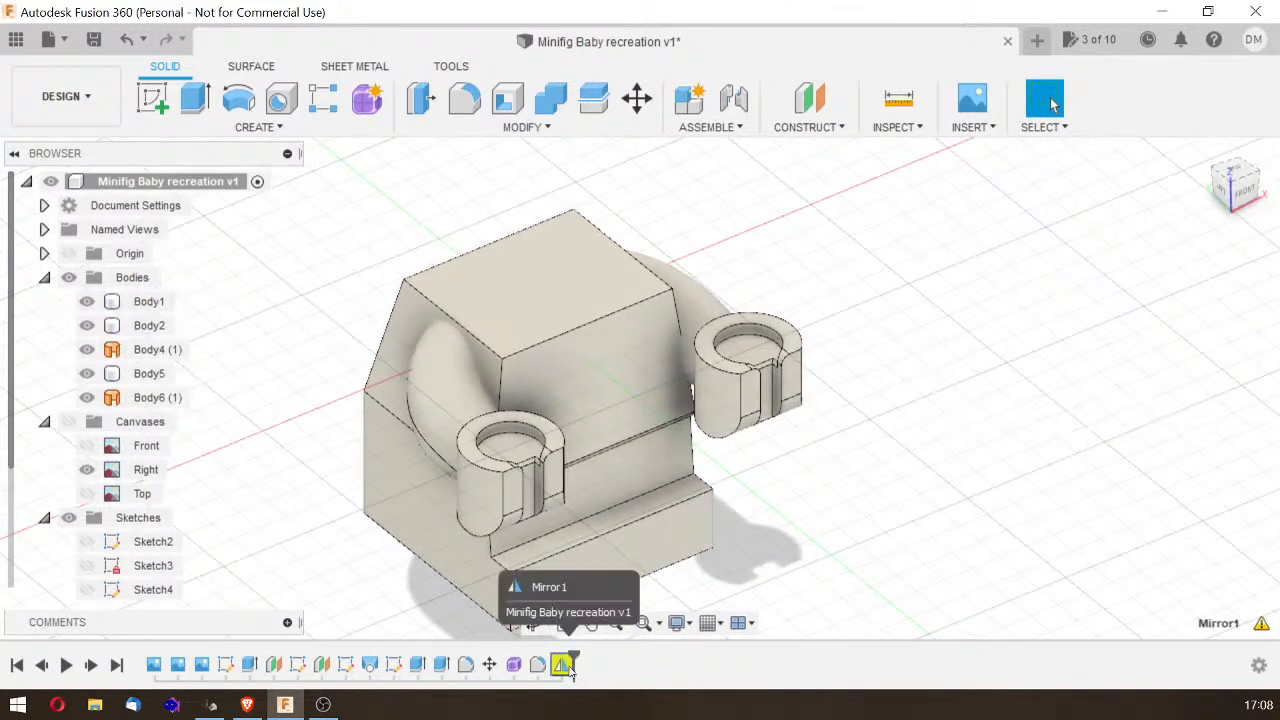
left_click(1261, 623)
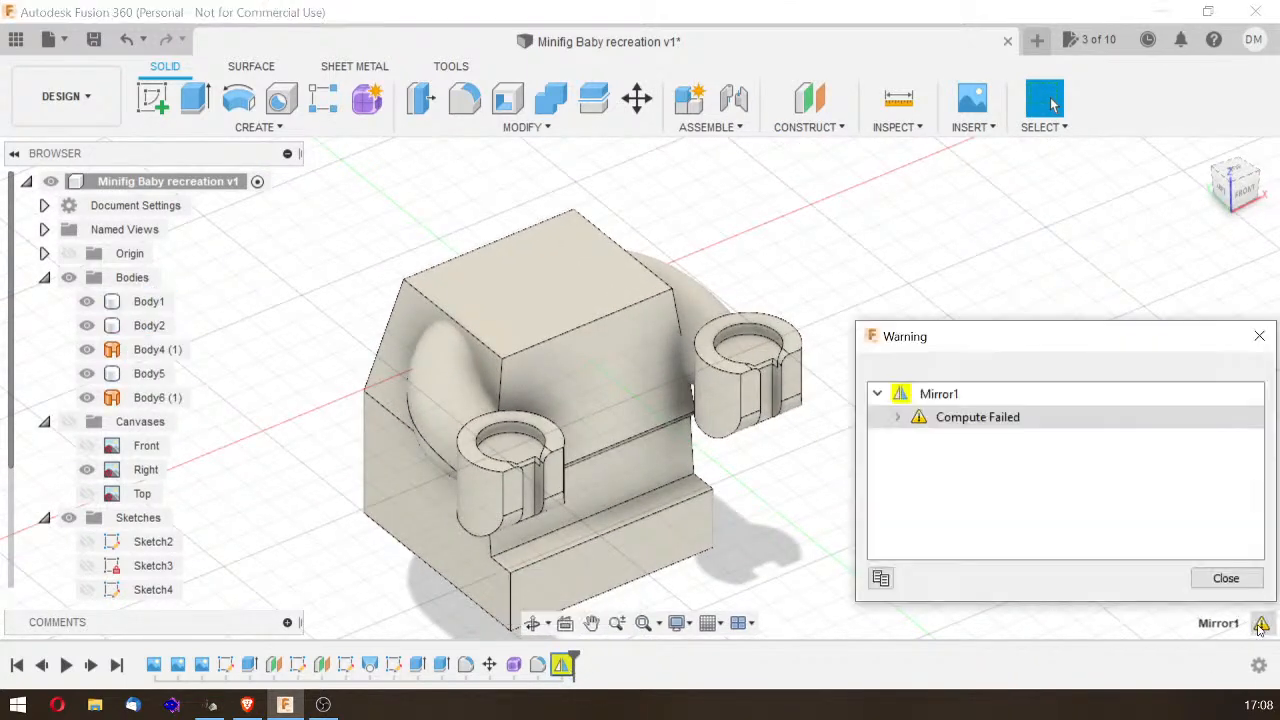
left_click(897, 418)
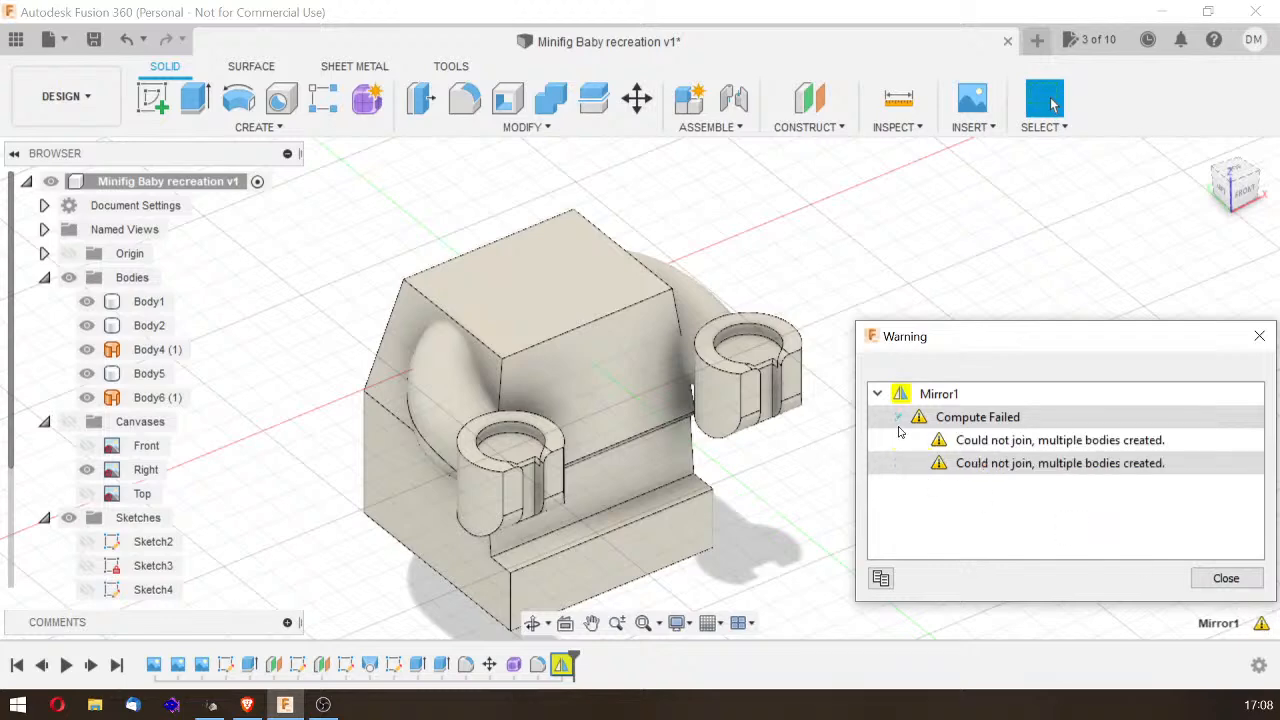
Step: Close the mirror warning and examine the mirrored figure from several angles
left_click(1226, 578)
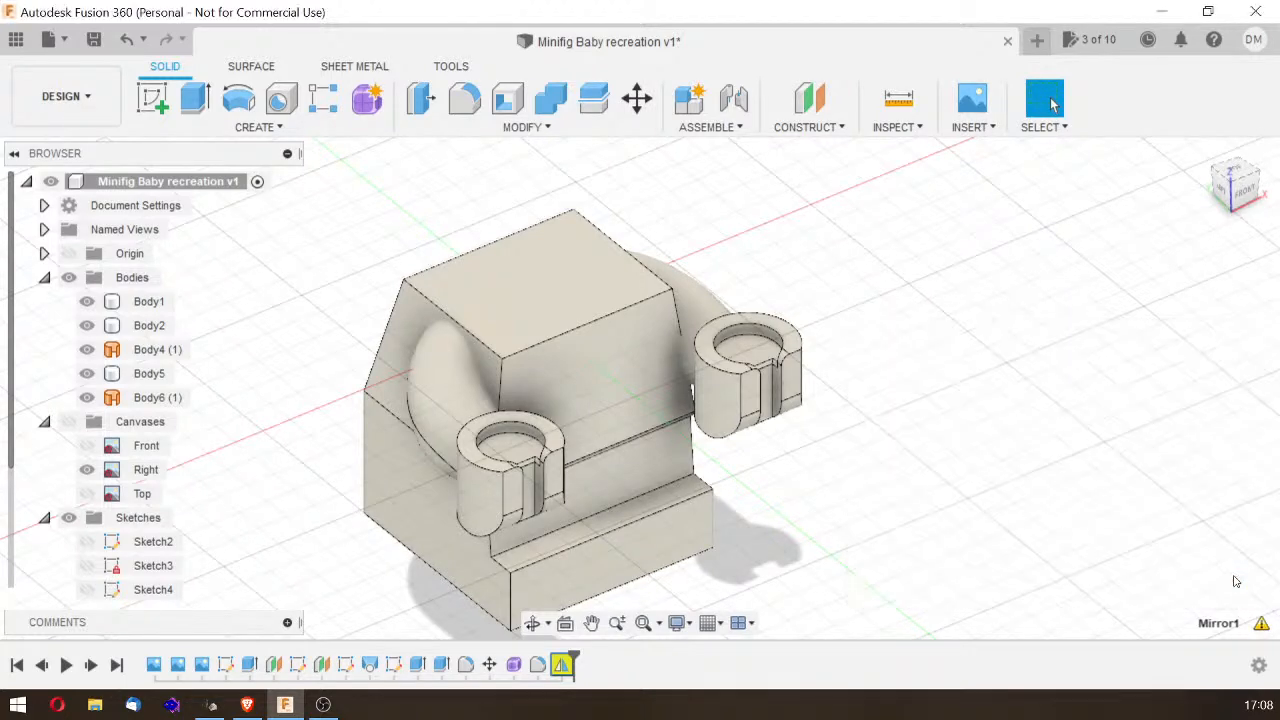
left_click(1226, 184)
middle_click_drag(1052, 104, 1052, 104, "shift")
left_click(1206, 153)
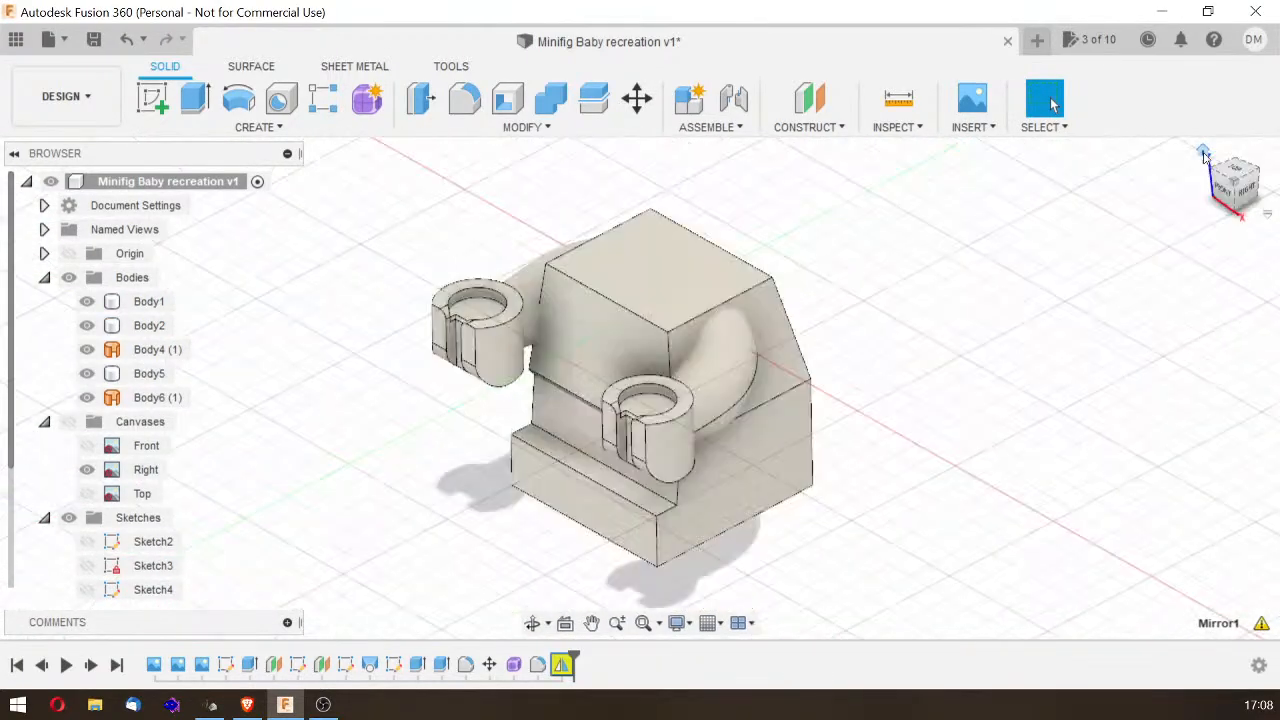
middle_click_drag(1052, 104, 1052, 104, "shift")
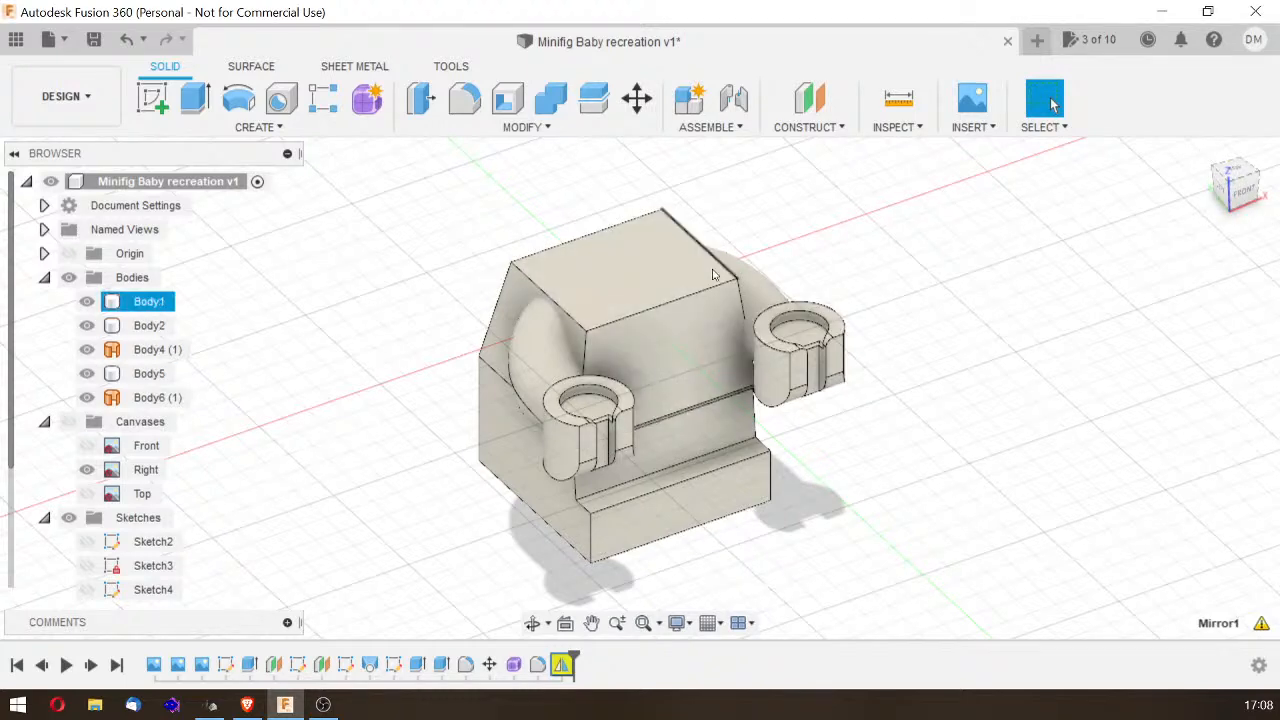
mouse_move(1240, 195)
left_mouse_down()
mouse_move(1226, 186)
mouse_move(1260, 180)
left_mouse_up()
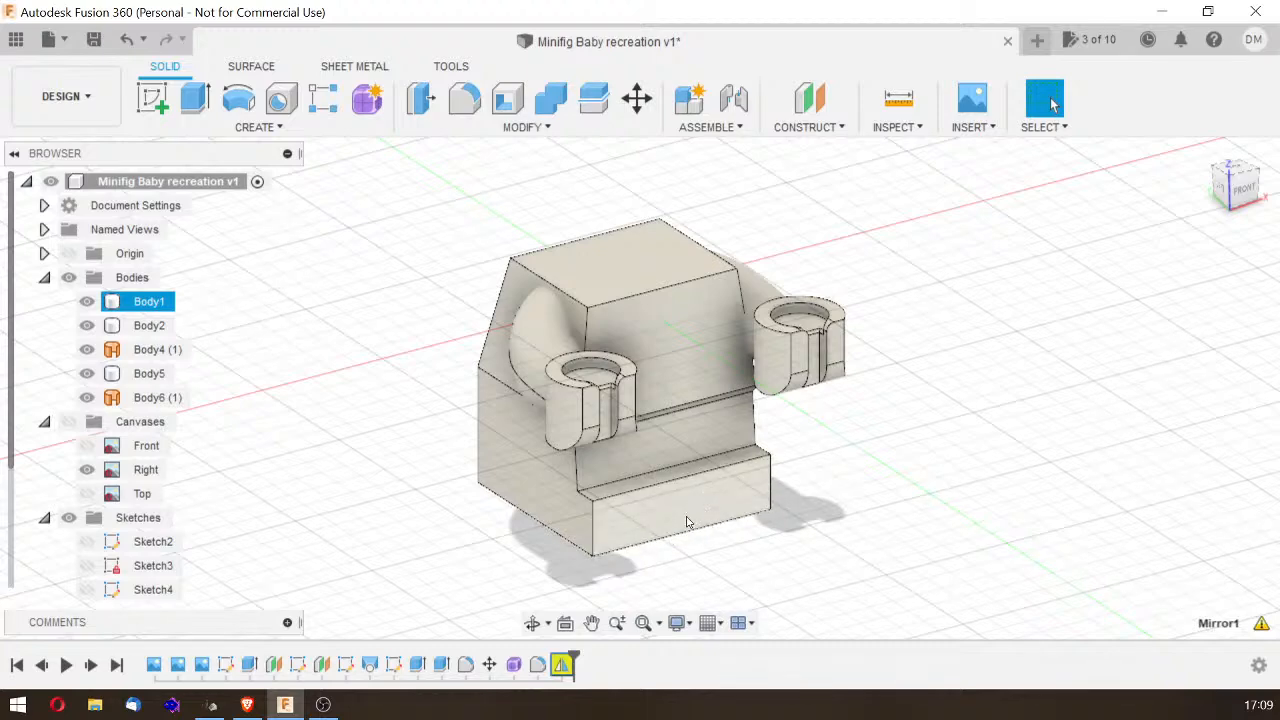
mouse_move(1247, 193)
left_mouse_down()
mouse_move(1262, 196)
mouse_move(1250, 262)
mouse_move(1238, 180)
mouse_move(1234, 238)
mouse_move(1248, 246)
mouse_move(1250, 192)
left_mouse_up()
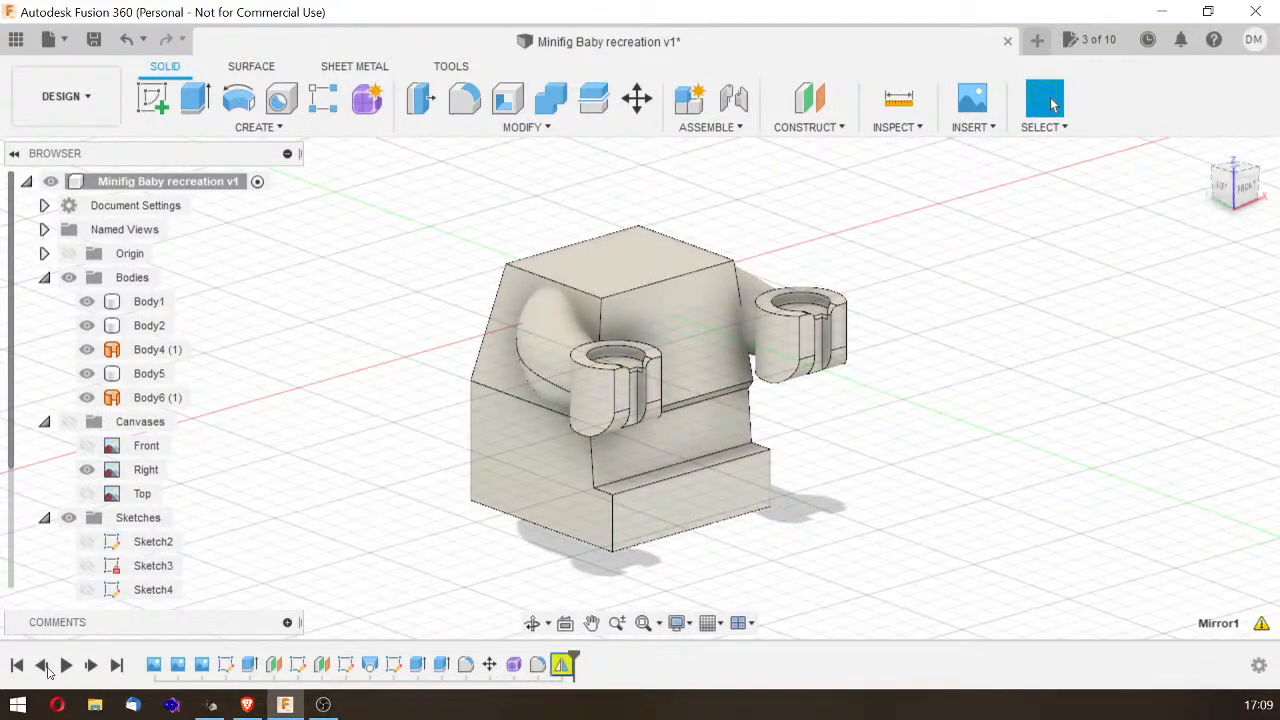
Step: Roll the timeline back to before the mirror feature and start a sketch on the underside of the half torso
left_click(46, 669)
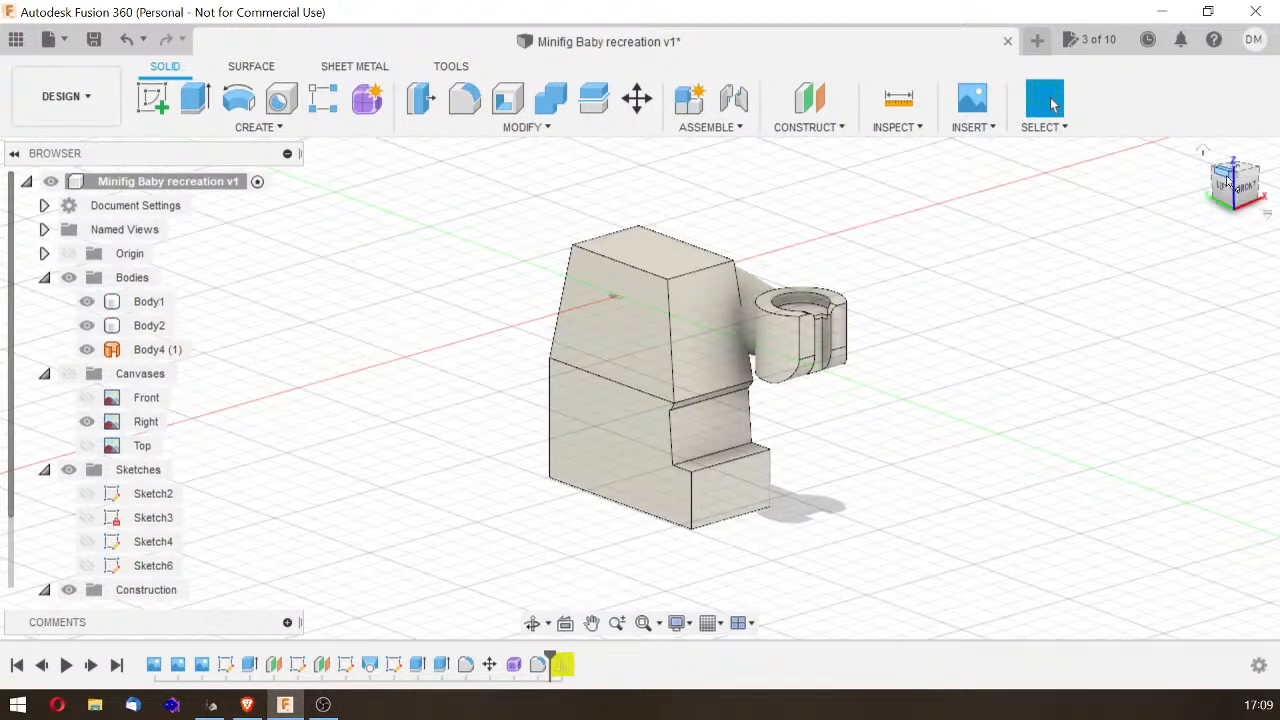
left_click_drag(1222, 181, 1232, 223)
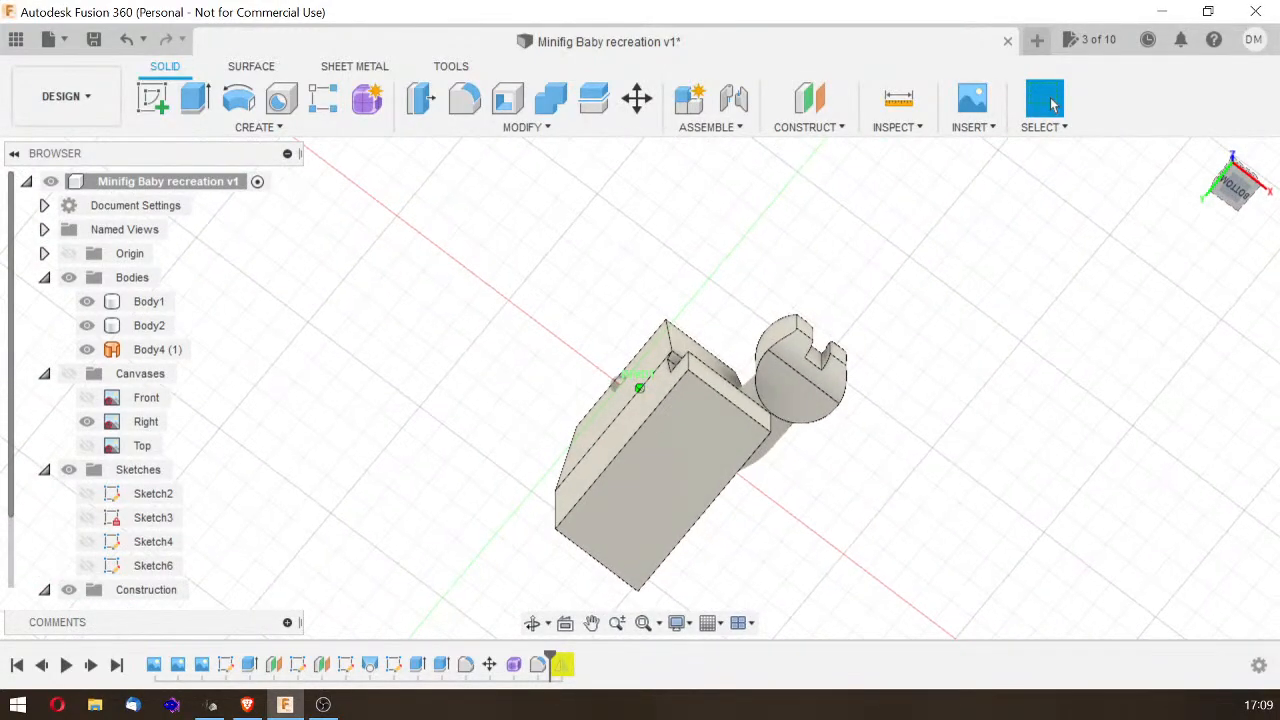
middle_click_drag(781, 489, 780, 484, "shift")
left_click(720, 466)
left_click(528, 294)
left_click(152, 100)
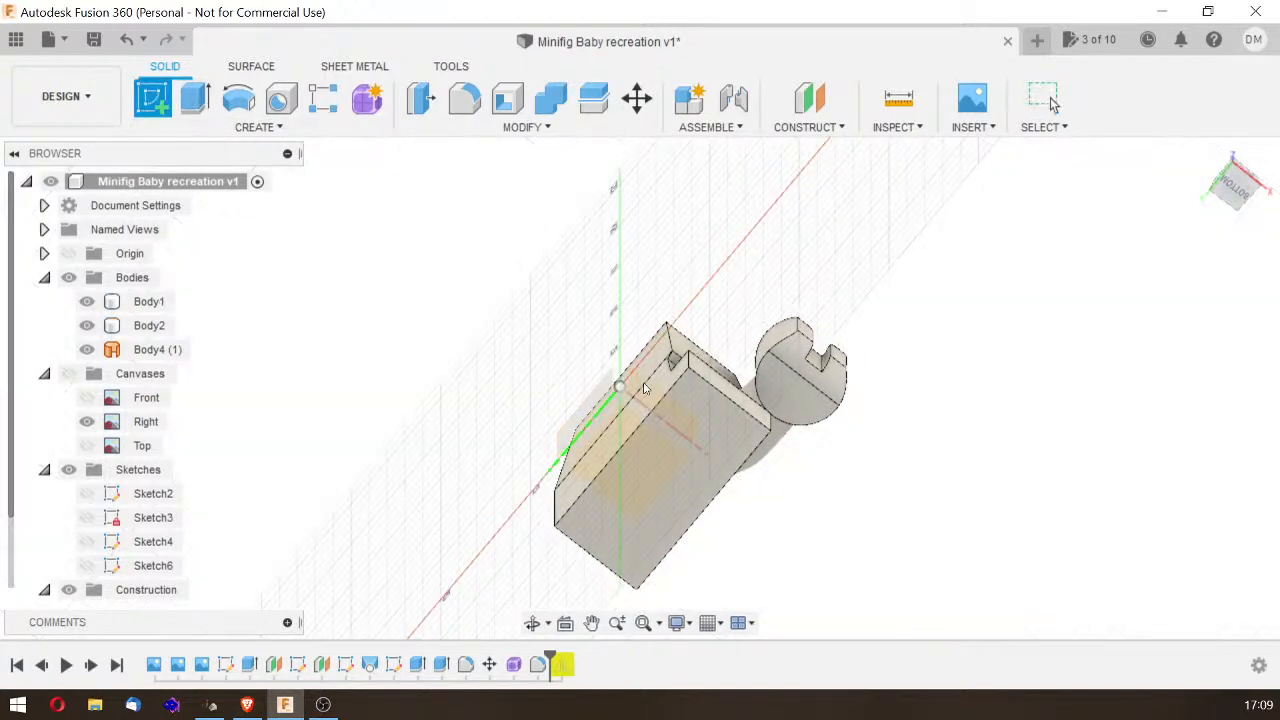
left_click(705, 404)
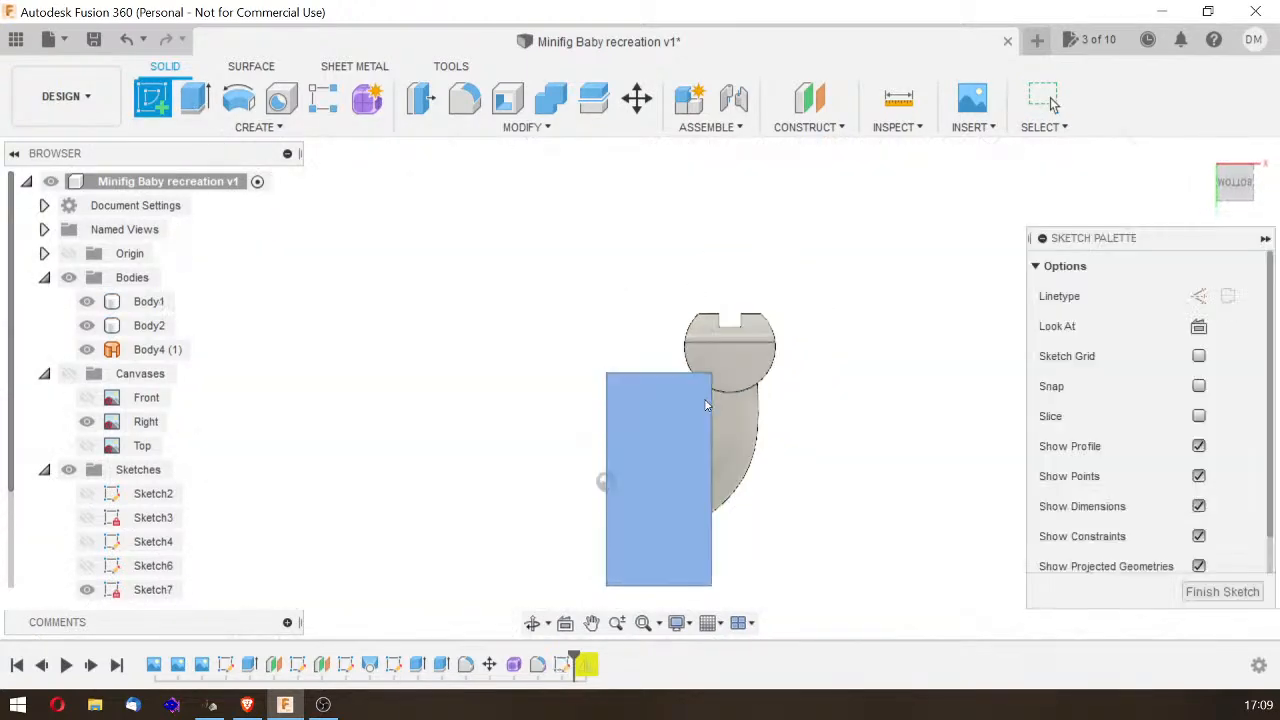
Step: Sketch a rectangle about 1.2 by 3.2 mm at the front corner of the underside, against the centre plane
left_click(195, 98)
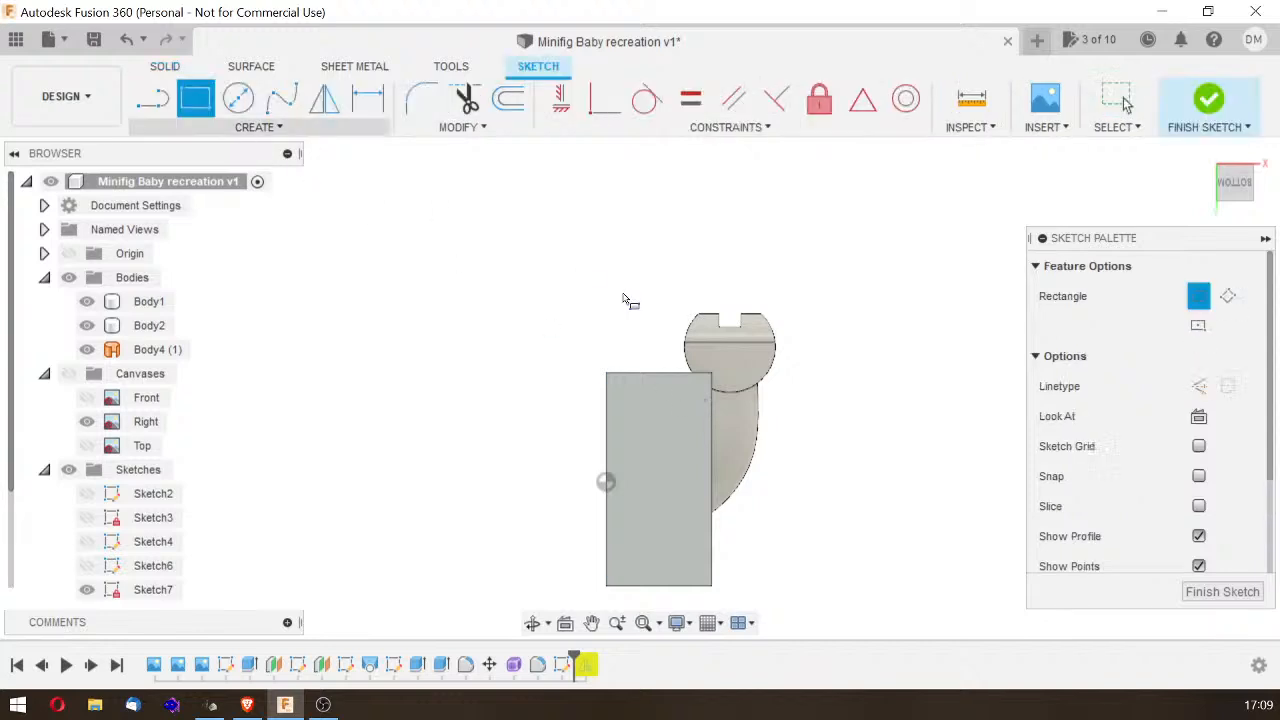
left_click(609, 389)
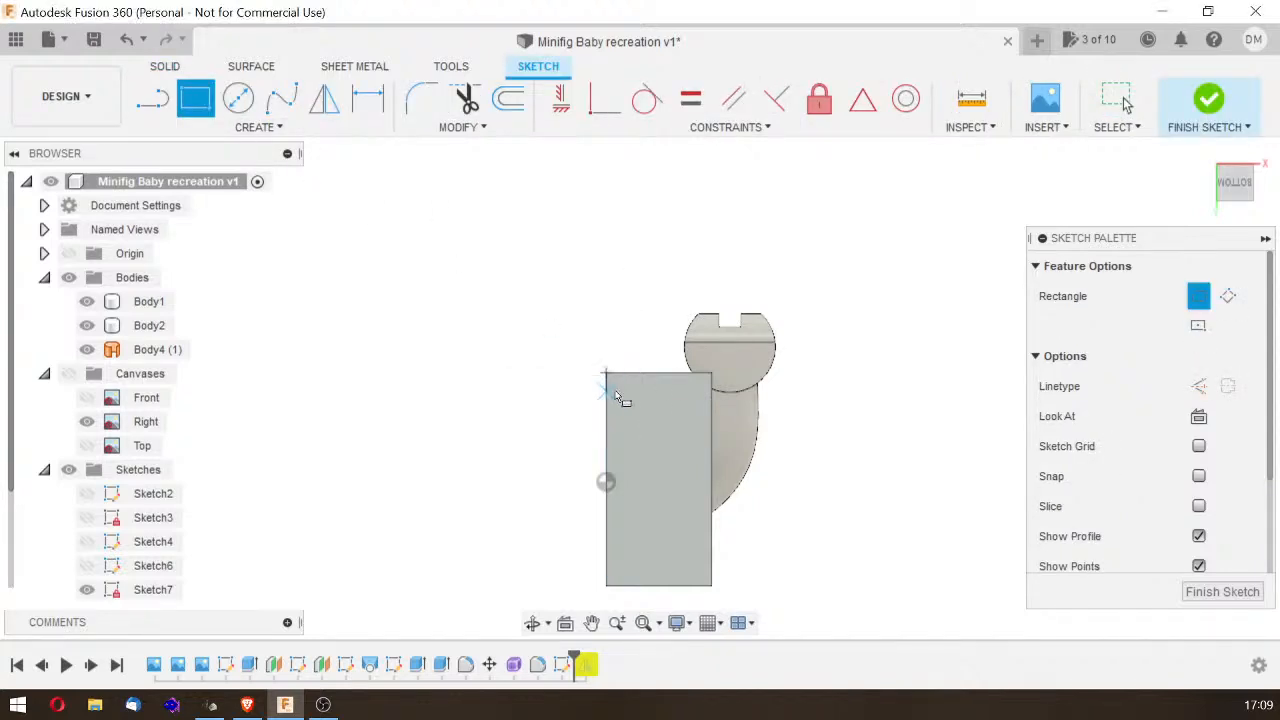
scroll(612, 390, "up", 5)
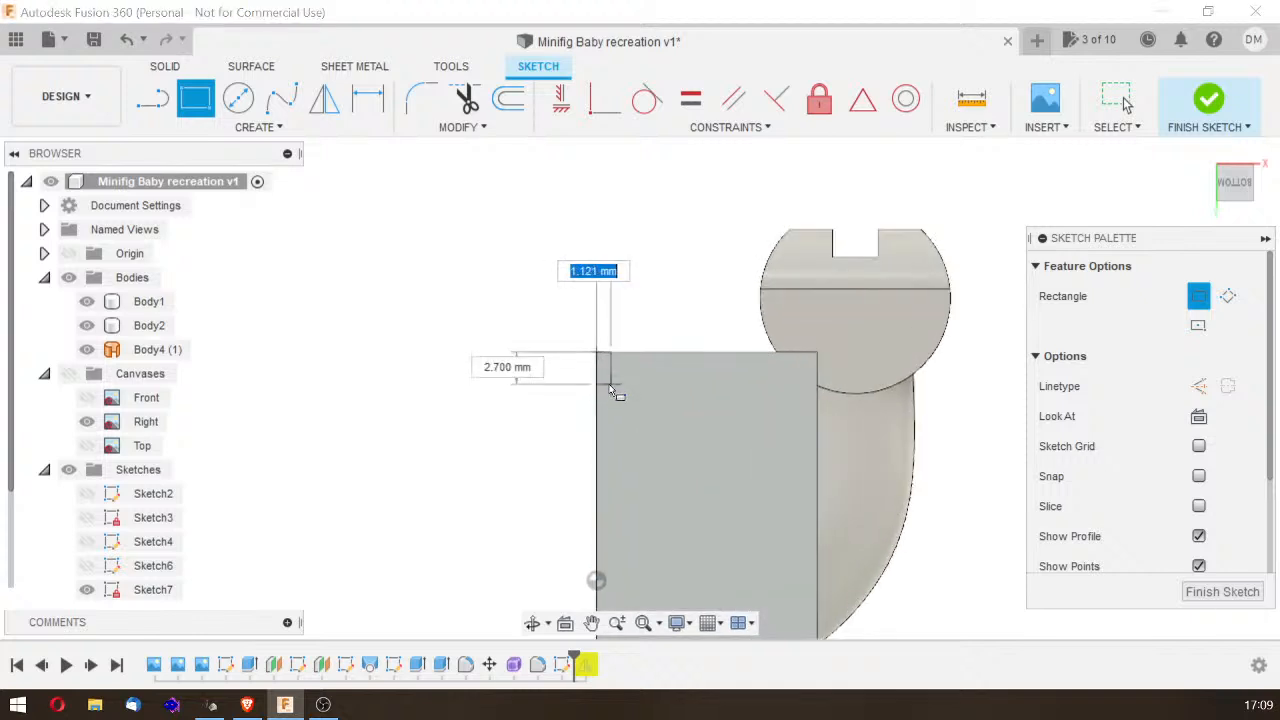
scroll(612, 392, "up", 1)
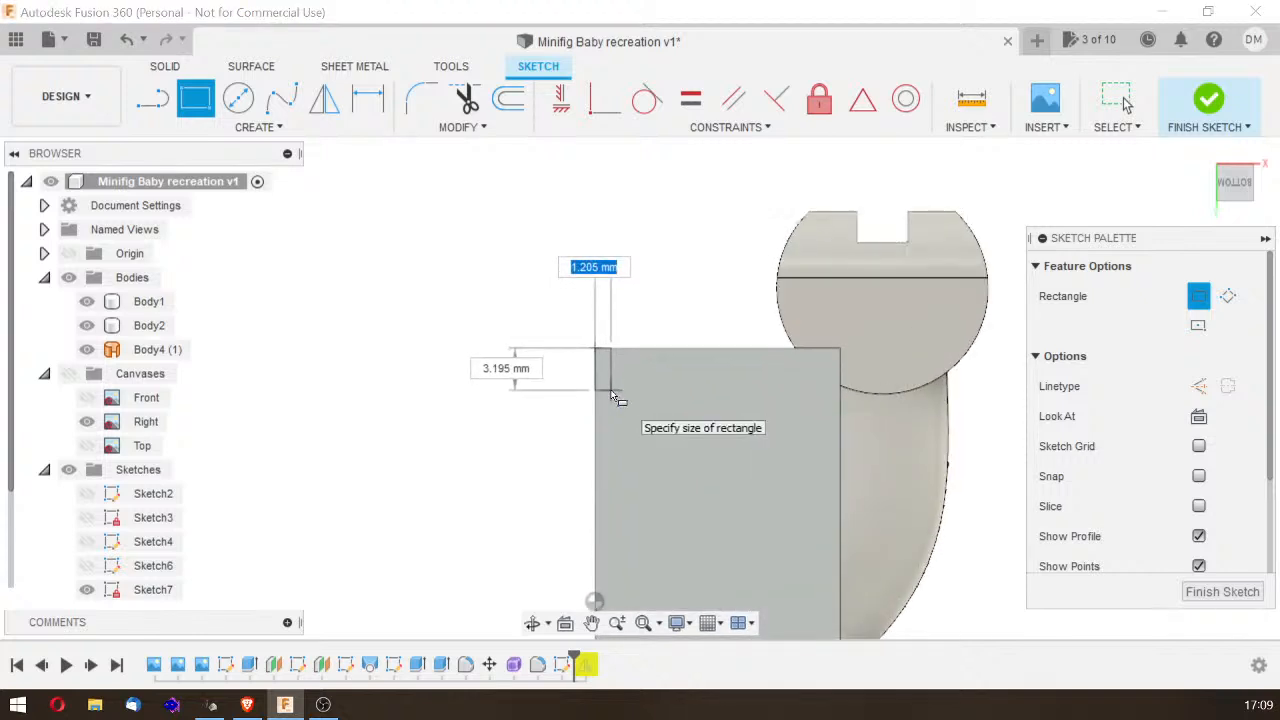
left_click(612, 392)
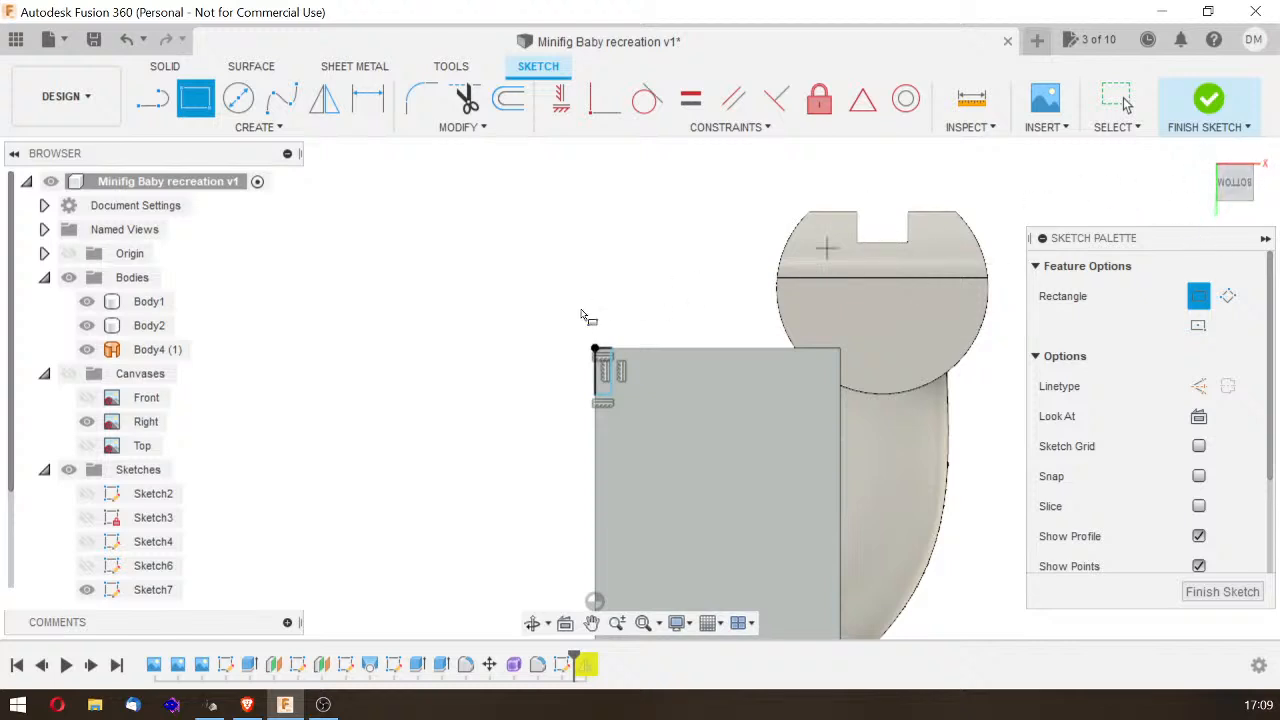
Step: Sketch a second rectangle about 1.2 by 1.7 mm at the rear corner against the centre plane and finish the sketch
middle_click_drag(972, 527, 990, 241)
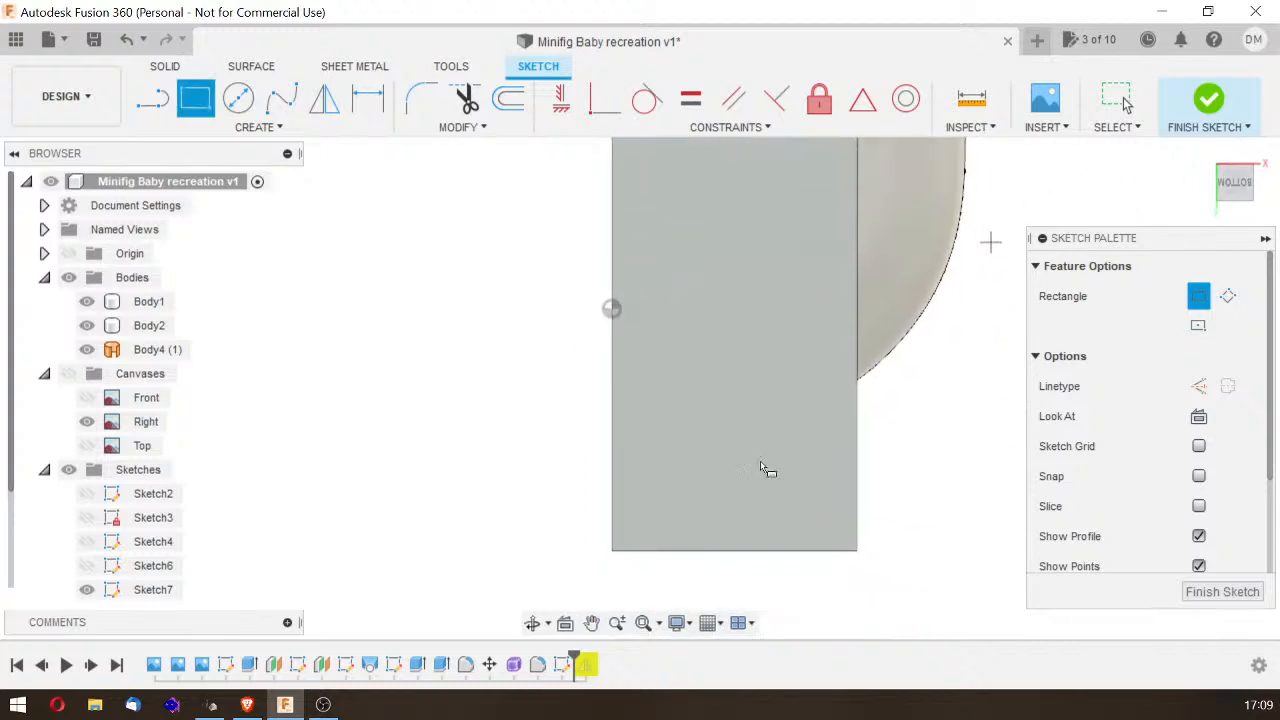
scroll(586, 510, "down", 3)
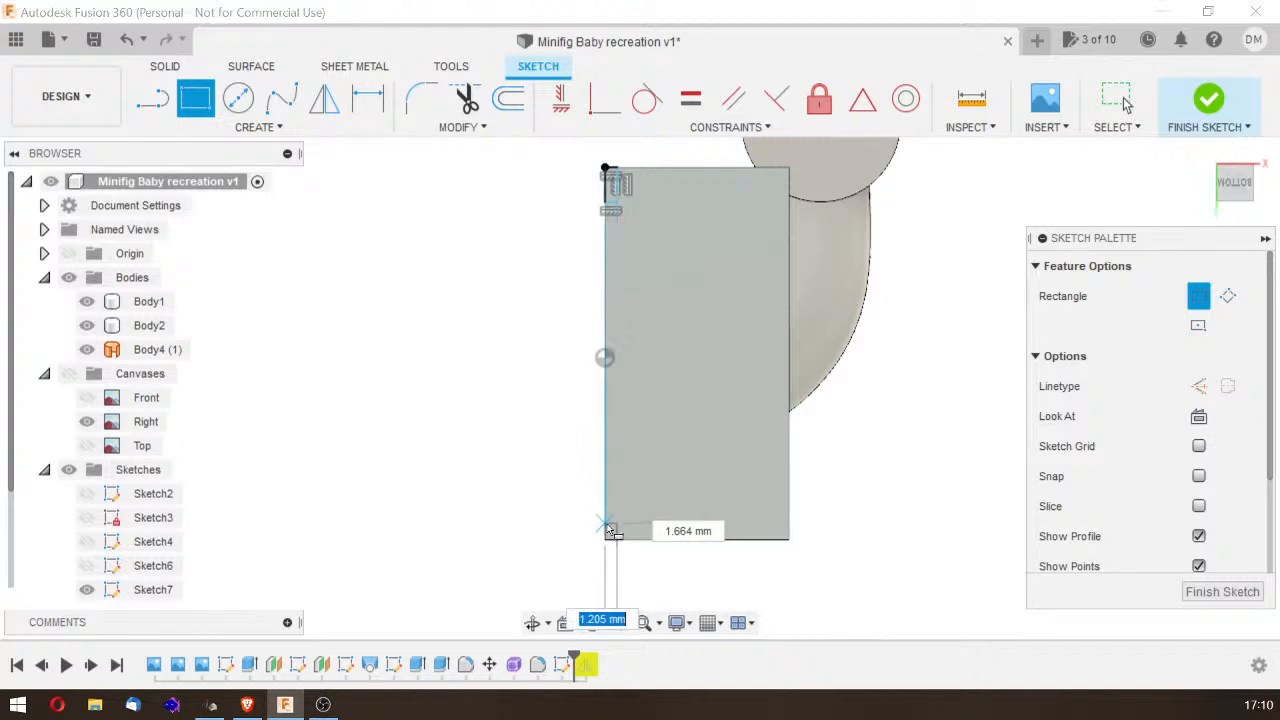
left_click(607, 527)
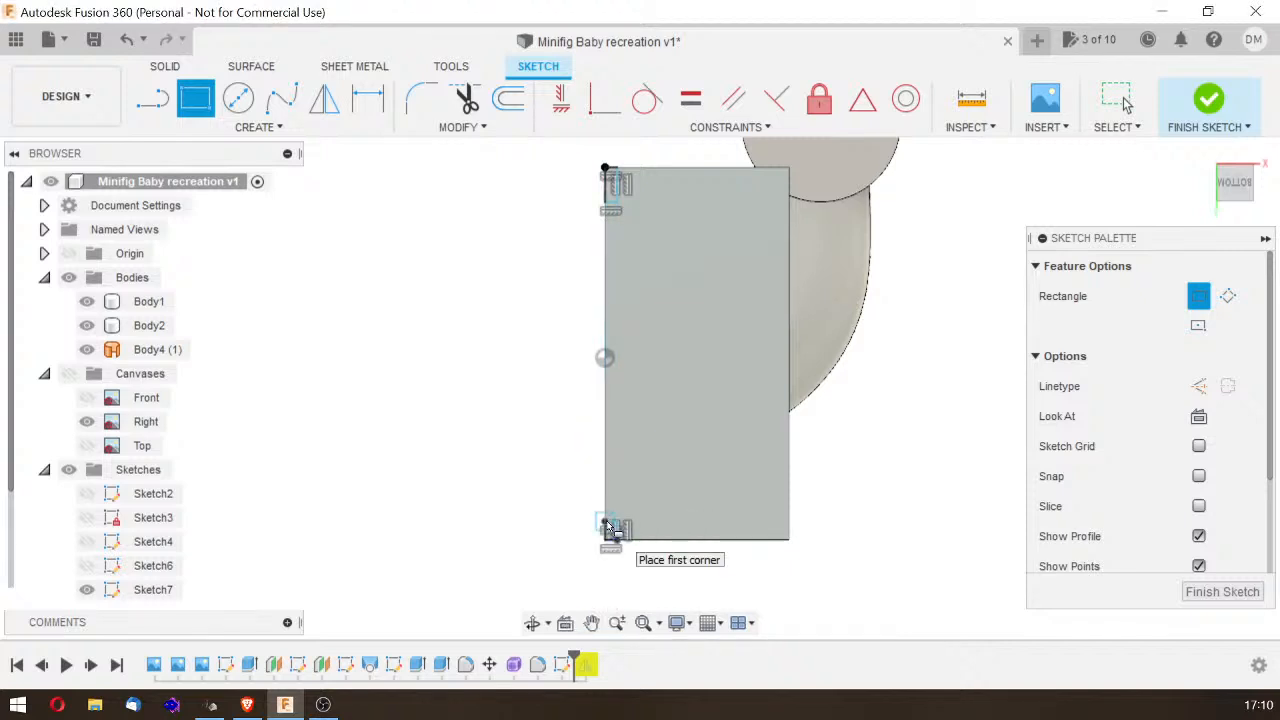
left_click(1220, 592)
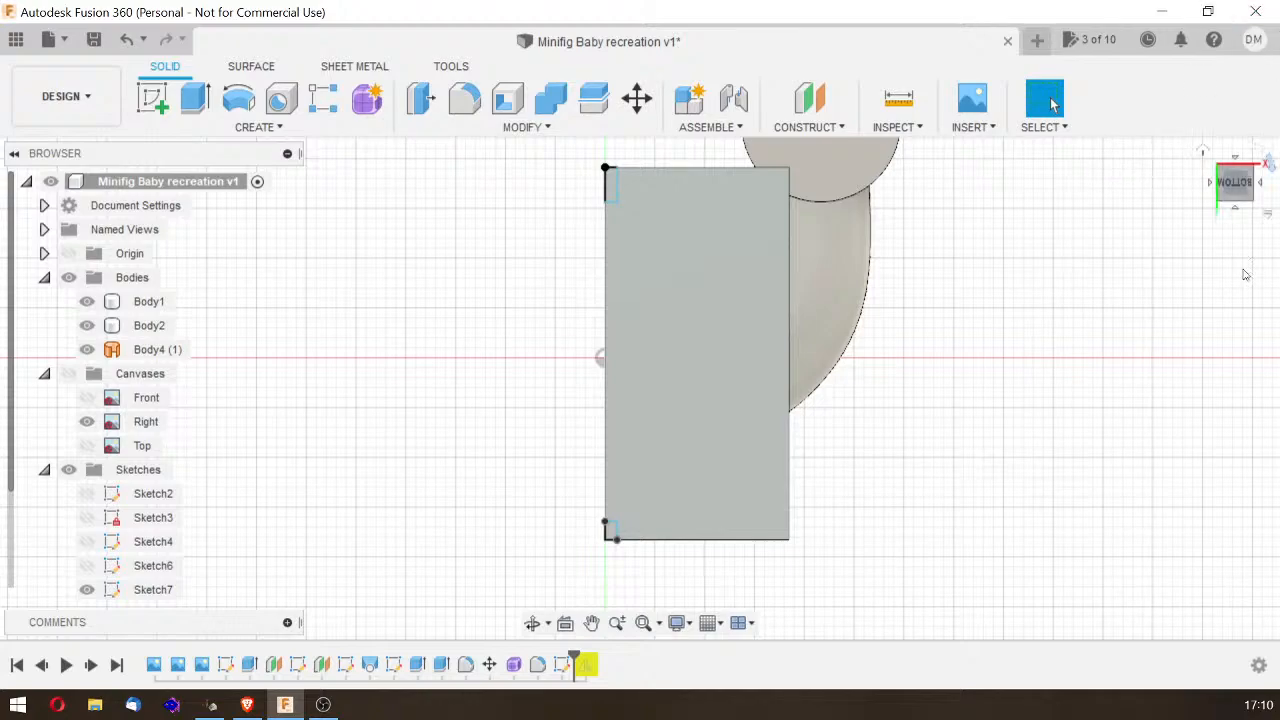
Step: Examine the two small corner rectangles on the torso's underside in relation to the cut side and the front recess
mouse_move(1231, 202)
left_mouse_down()
mouse_move(1220, 262)
mouse_move(1262, 330)
mouse_move(1278, 266)
mouse_move(1212, 306)
left_mouse_up()
mouse_move(1192, 208)
left_mouse_down()
mouse_move(1174, 210)
mouse_move(1222, 187)
mouse_move(1243, 138)
mouse_move(1267, 128)
mouse_move(1277, 141)
left_mouse_up()
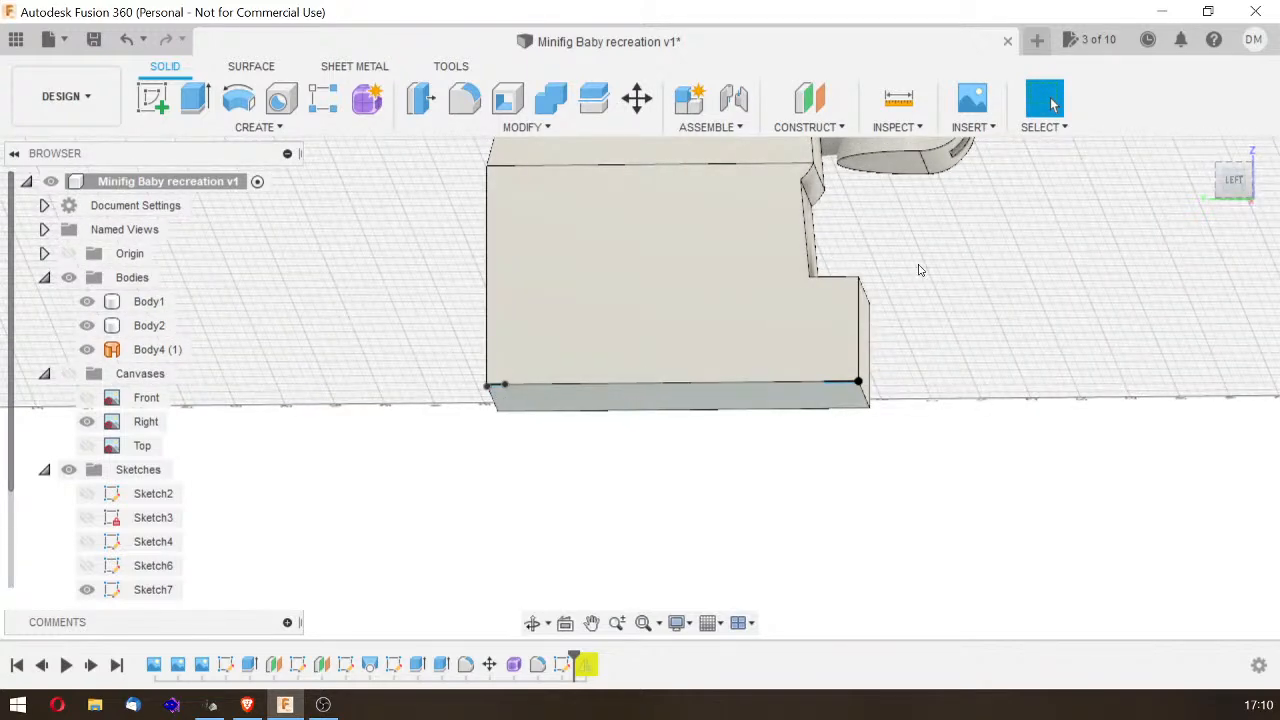
left_click(1238, 193)
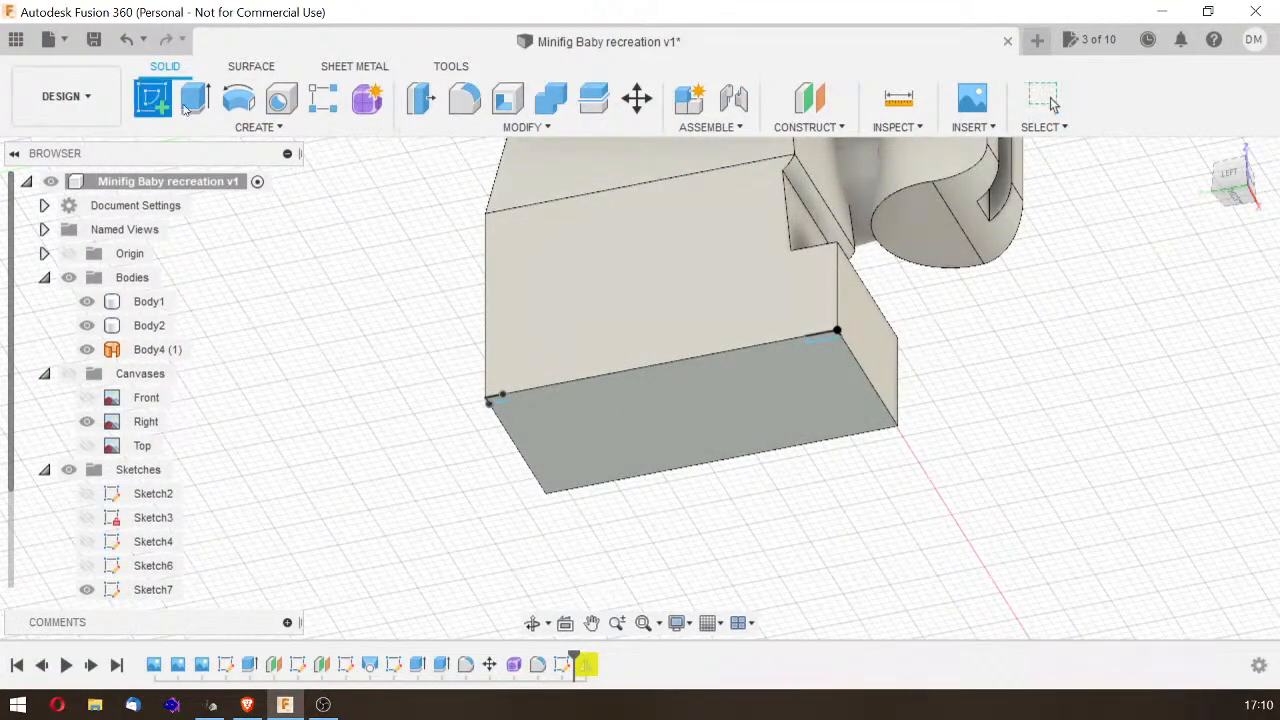
left_click(805, 340)
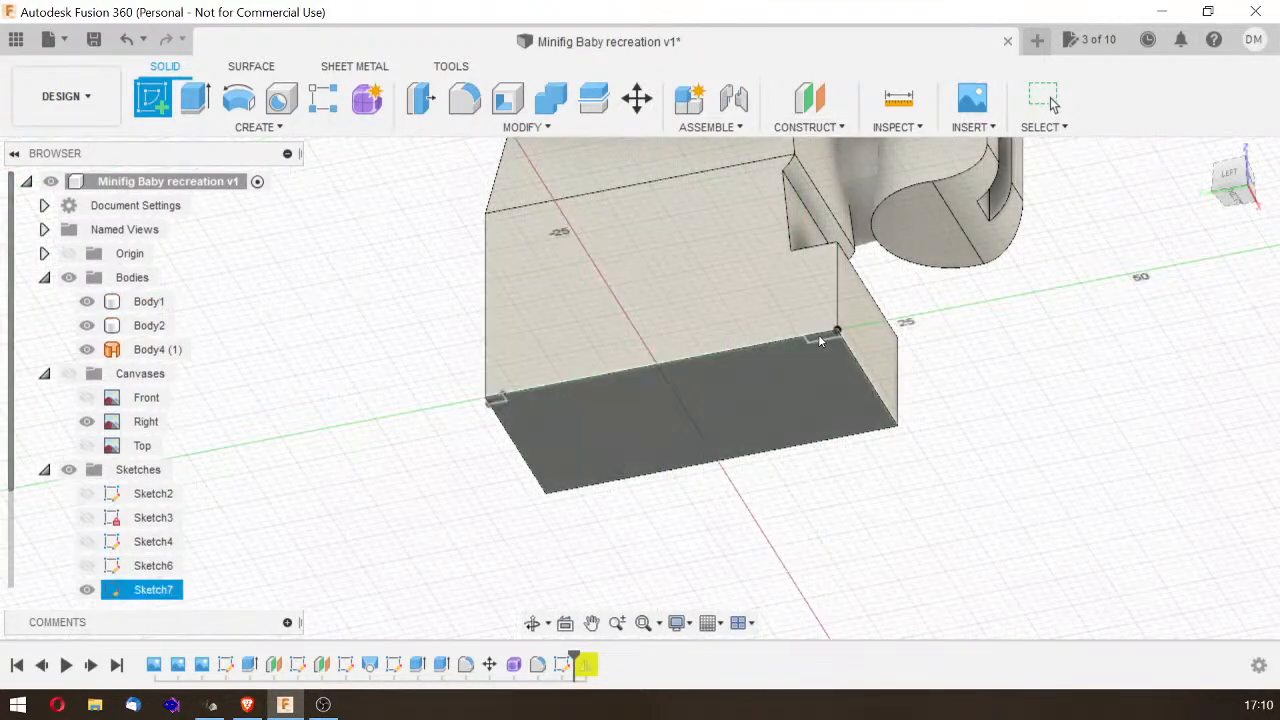
scroll(844, 356, "up", 2)
scroll(844, 356, "up", 2)
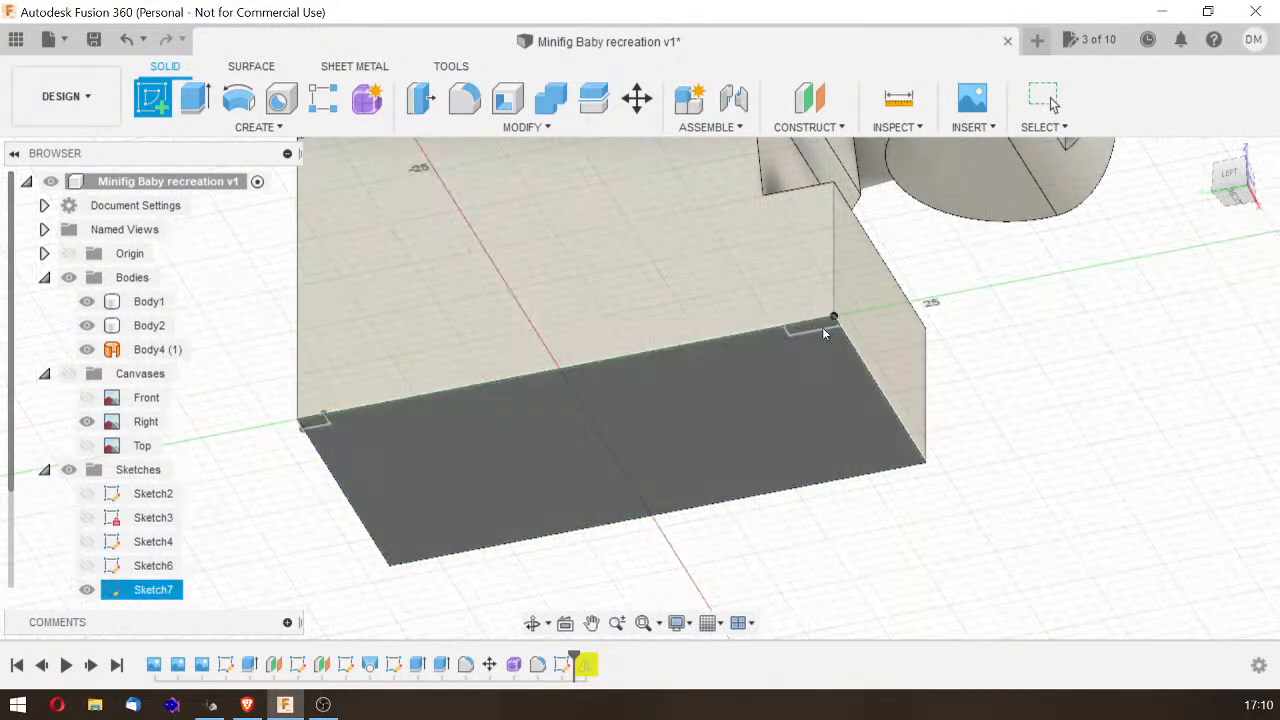
left_click_drag(1237, 188, 1241, 205)
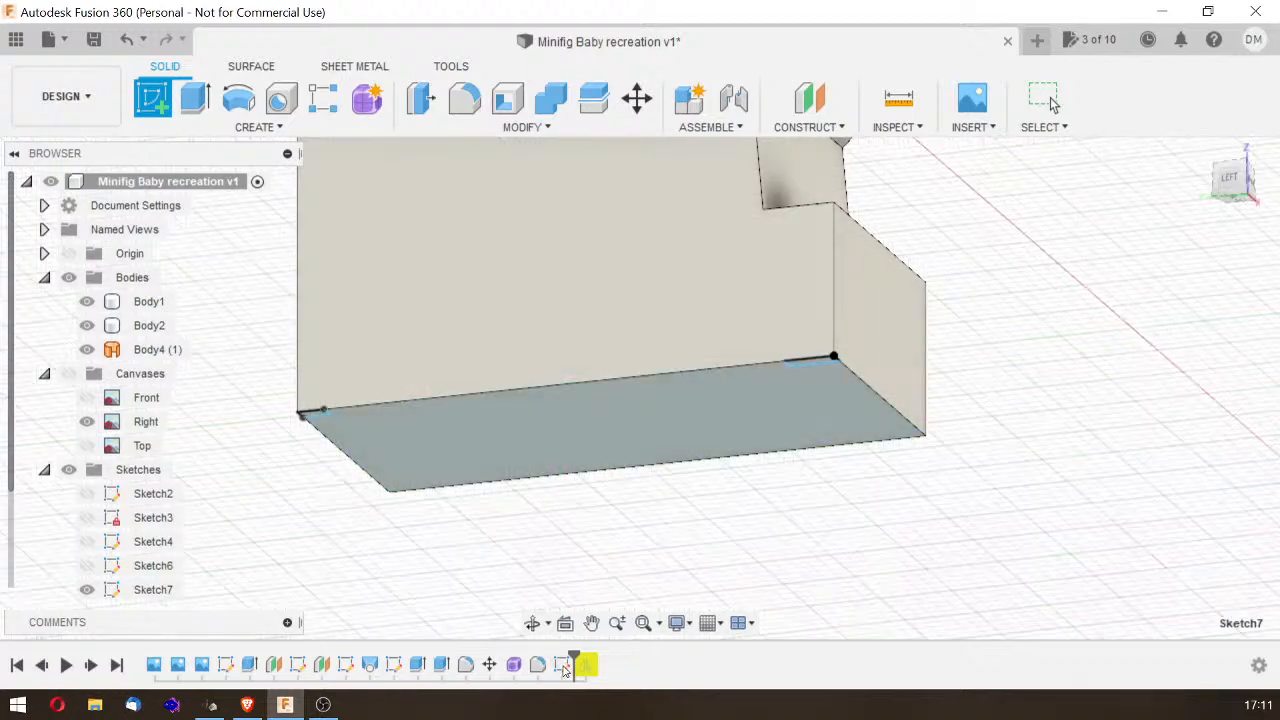
Step: Reopen the underside sketch and project the lower inner edge of the torso's front recess into it
double_click(563, 665)
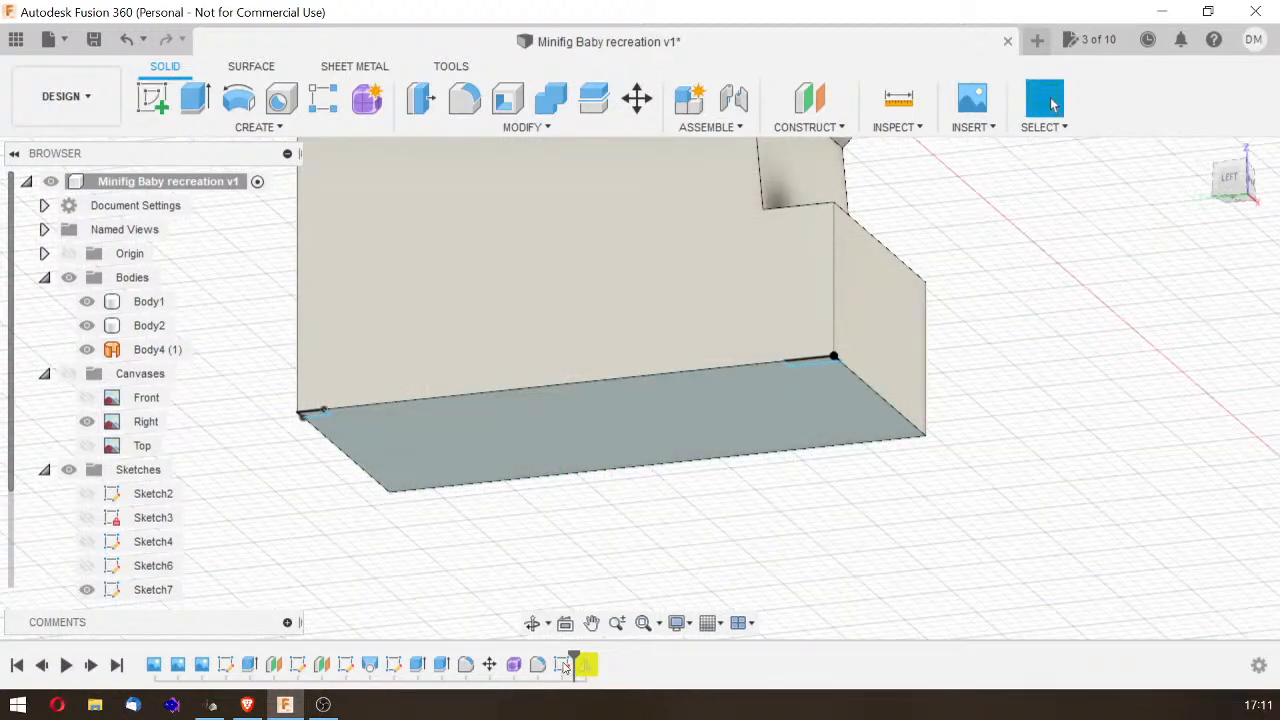
mouse_move(1243, 184)
left_mouse_down()
mouse_move(1190, 290)
mouse_move(789, 294)
left_mouse_up()
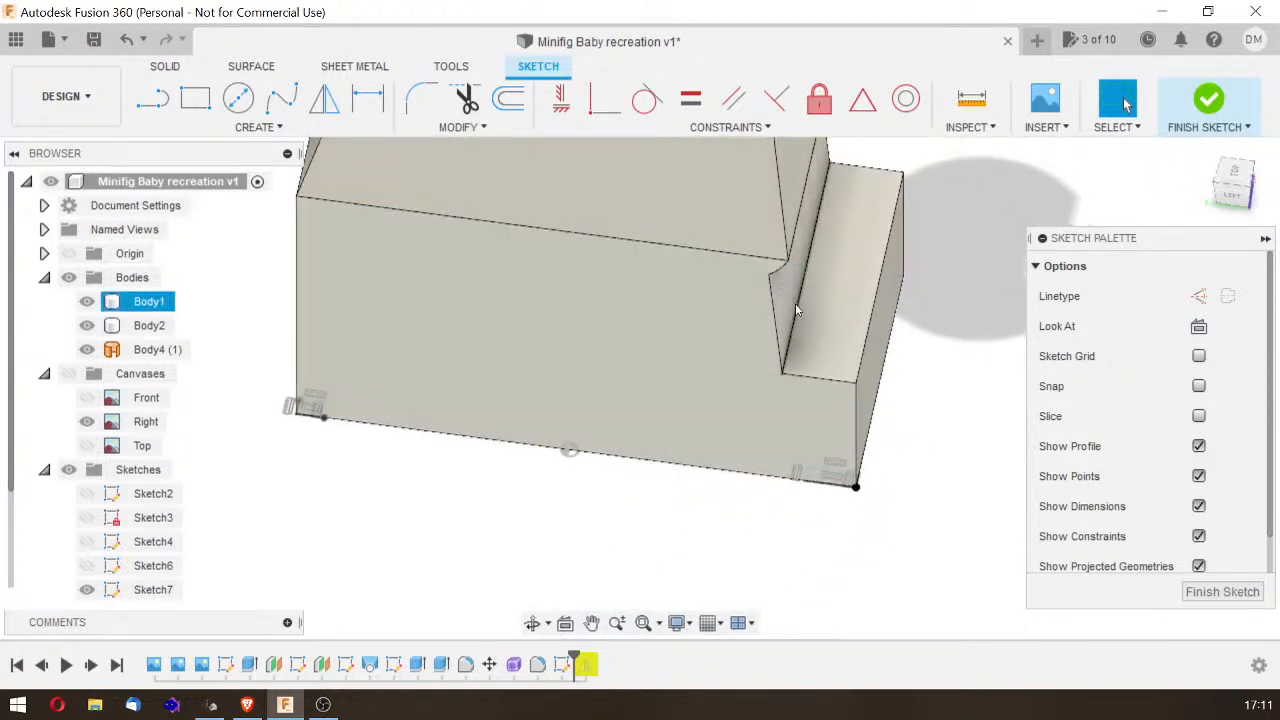
left_click(799, 309)
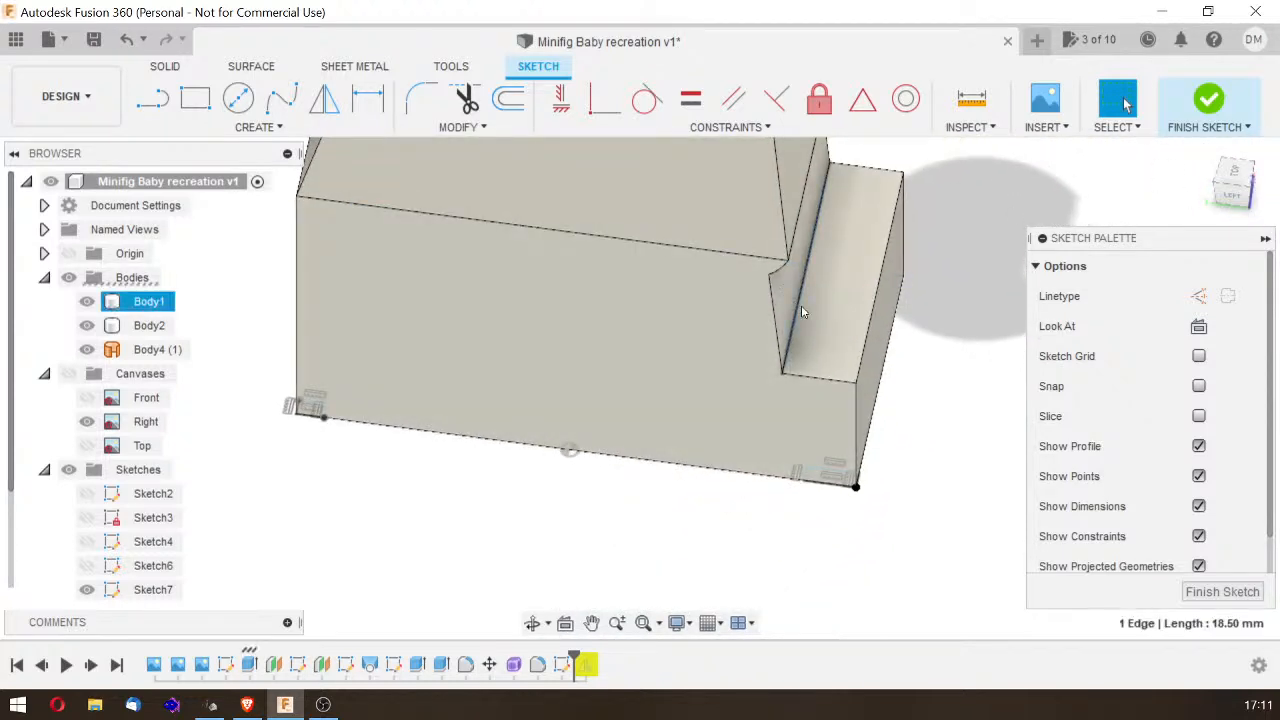
key("p")
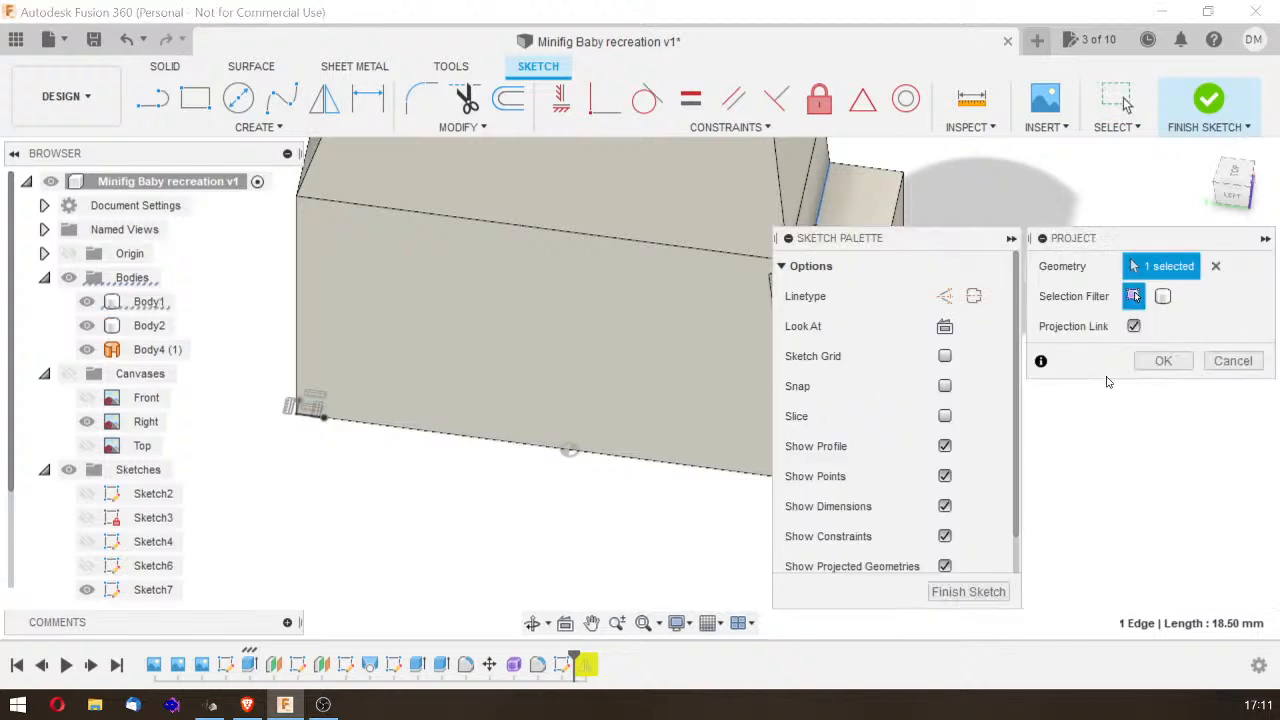
left_click(1170, 364)
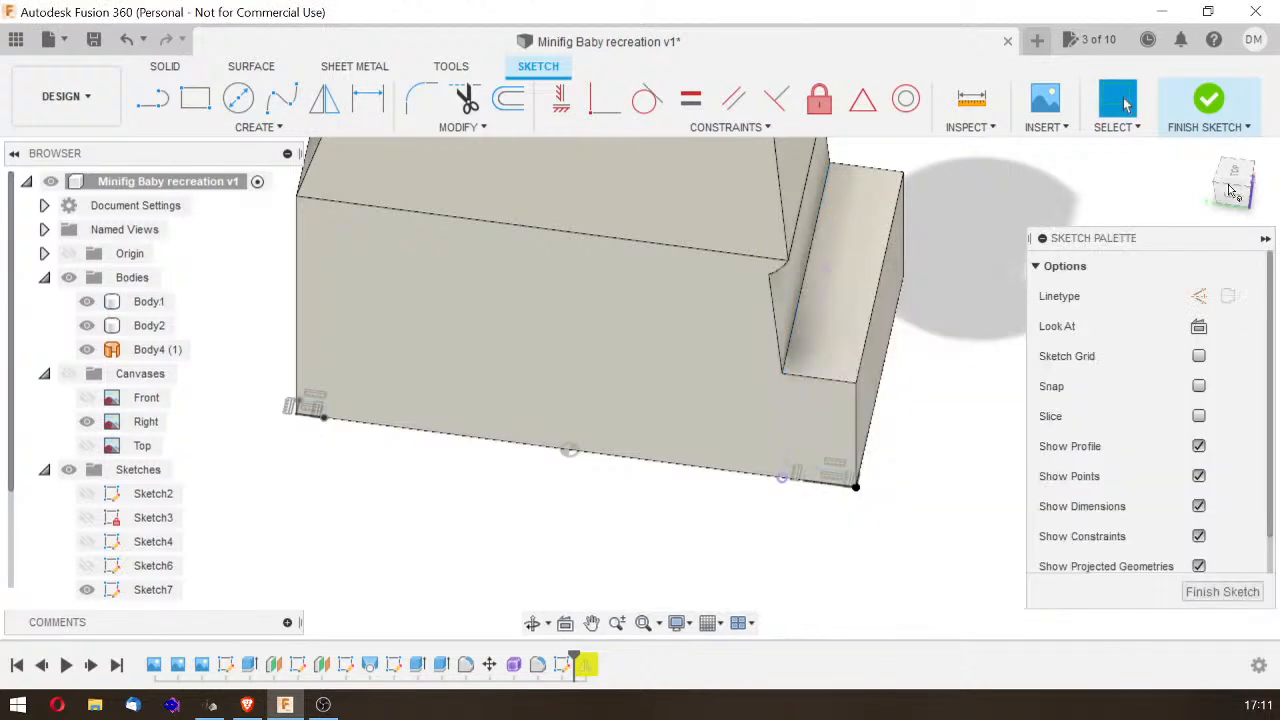
Step: Stretch the front rectangle's inner corner past the projected line, making the rectangle about 1.5 mm wide
mouse_move(1238, 202)
left_mouse_down()
mouse_move(1204, 120)
mouse_move(1204, 82)
left_mouse_up()
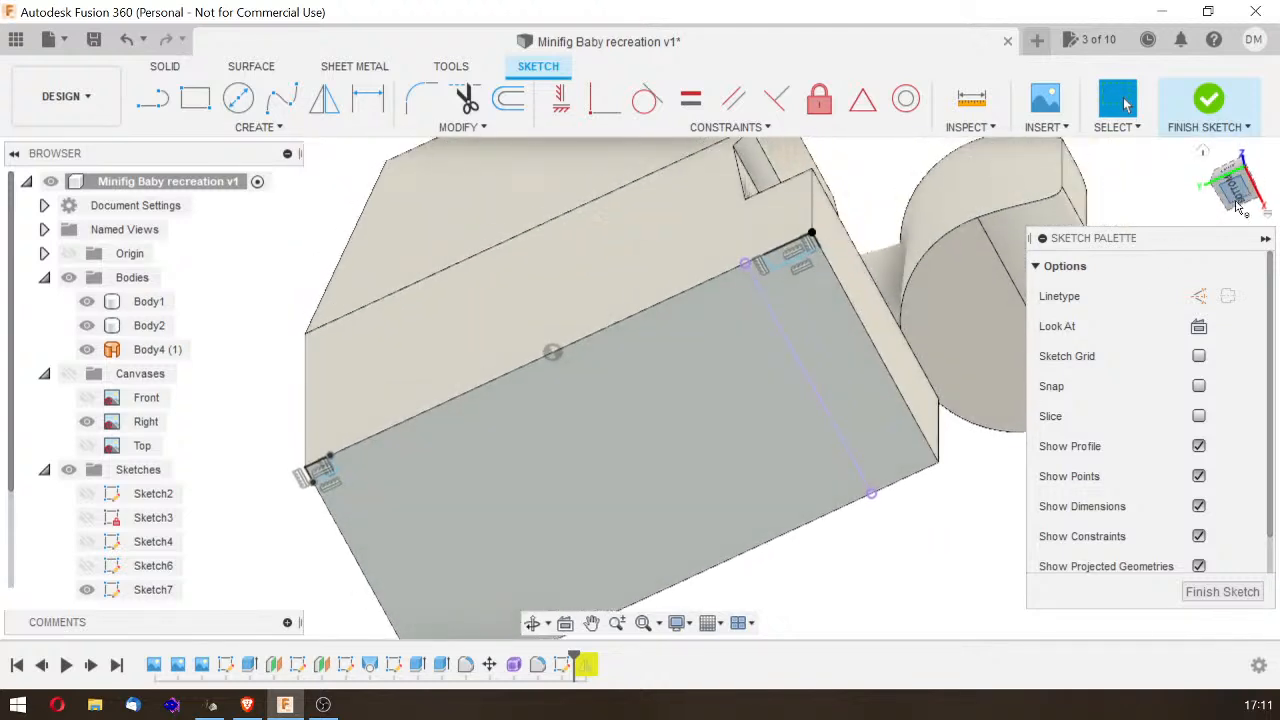
left_click(755, 284)
left_click_drag(752, 286, 740, 291)
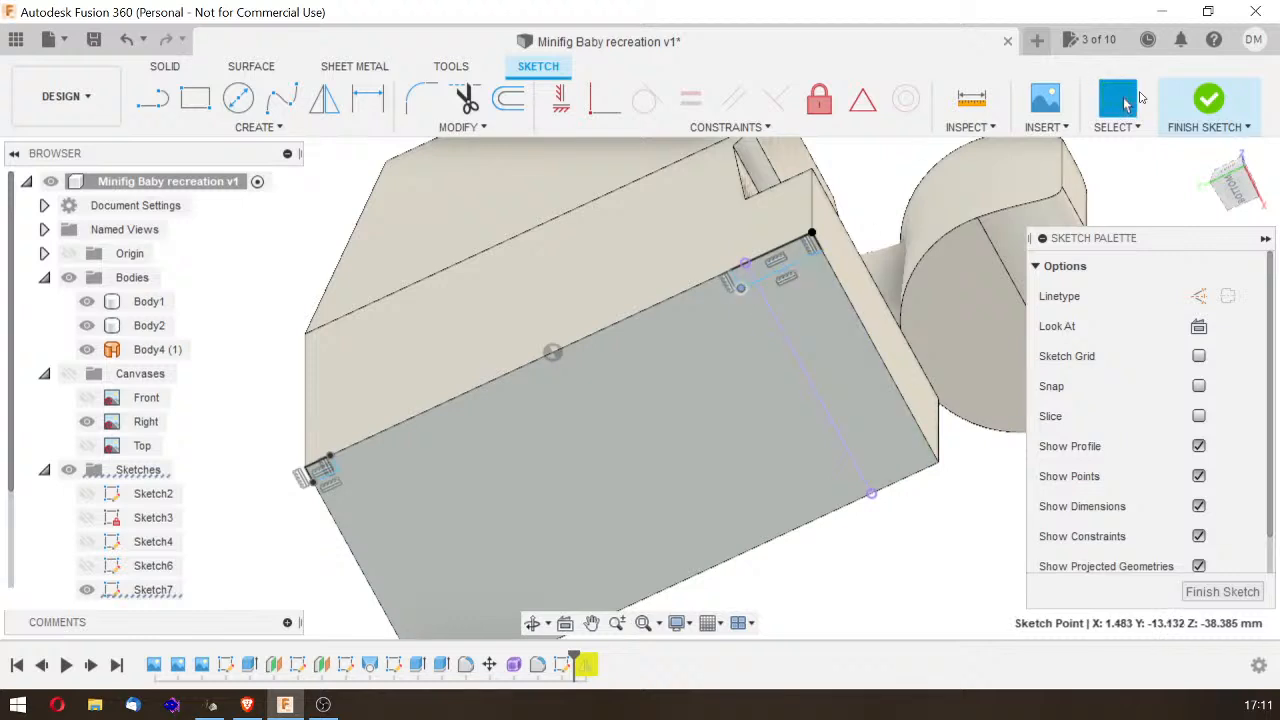
Step: Project the upper inner edge of the front recess into the underside sketch
middle_click_drag(1232, 190, 1125, 103, "shift")
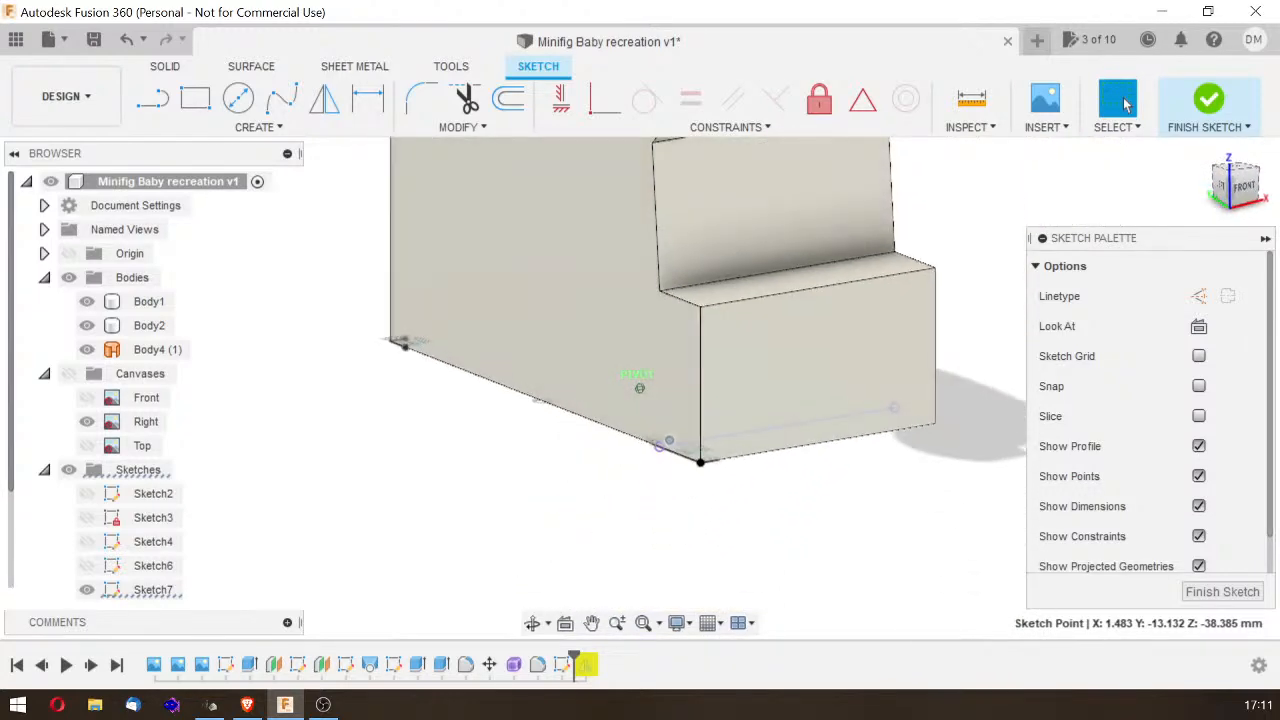
left_click(596, 163)
left_click(1241, 188)
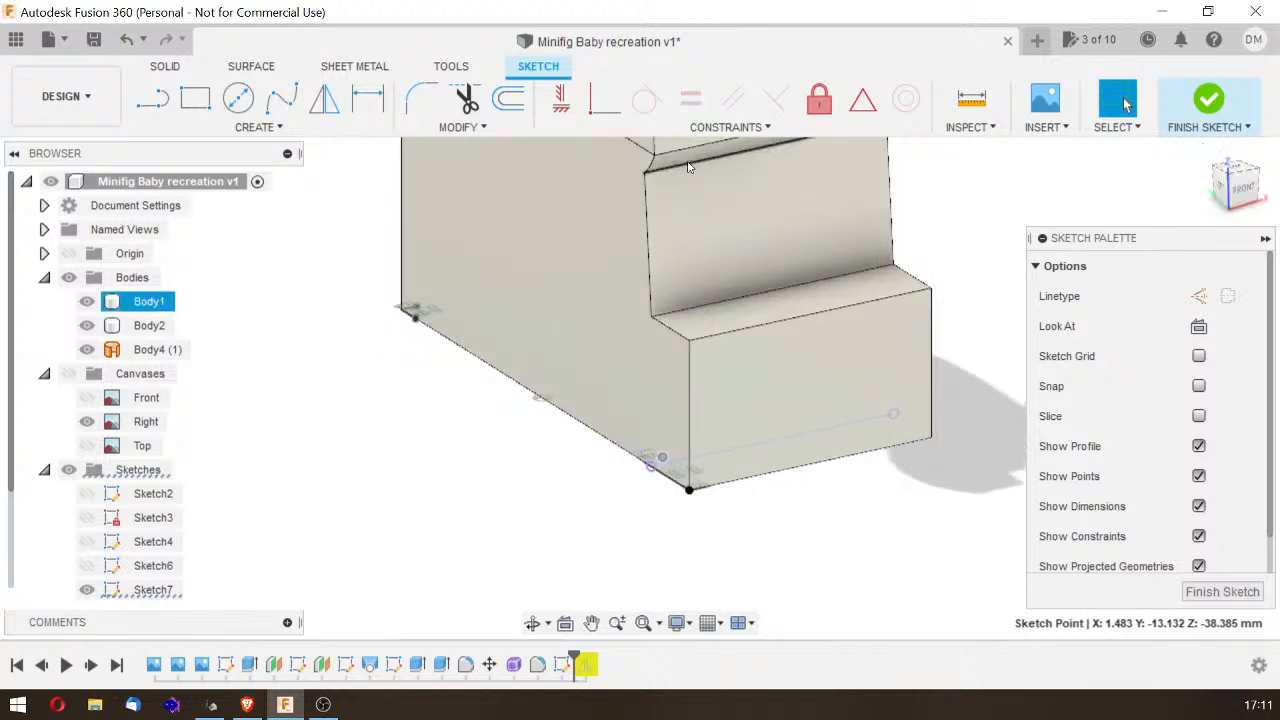
key("p")
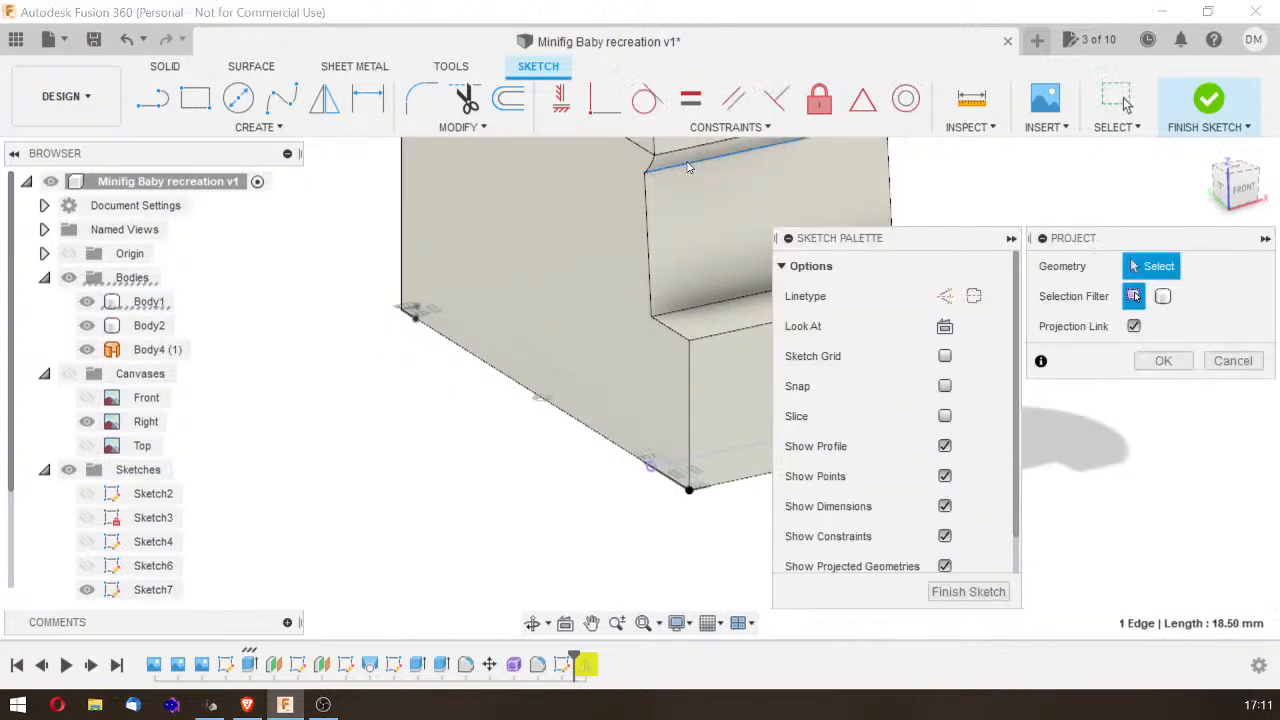
left_click(1163, 361)
Step: Adjust the front rectangle's inner corner to the rearmost projected line, making the rectangle about 1.7 mm wide
left_click_drag(1238, 188, 1228, 150)
middle_click_drag(925, 398, 923, 351, "shift")
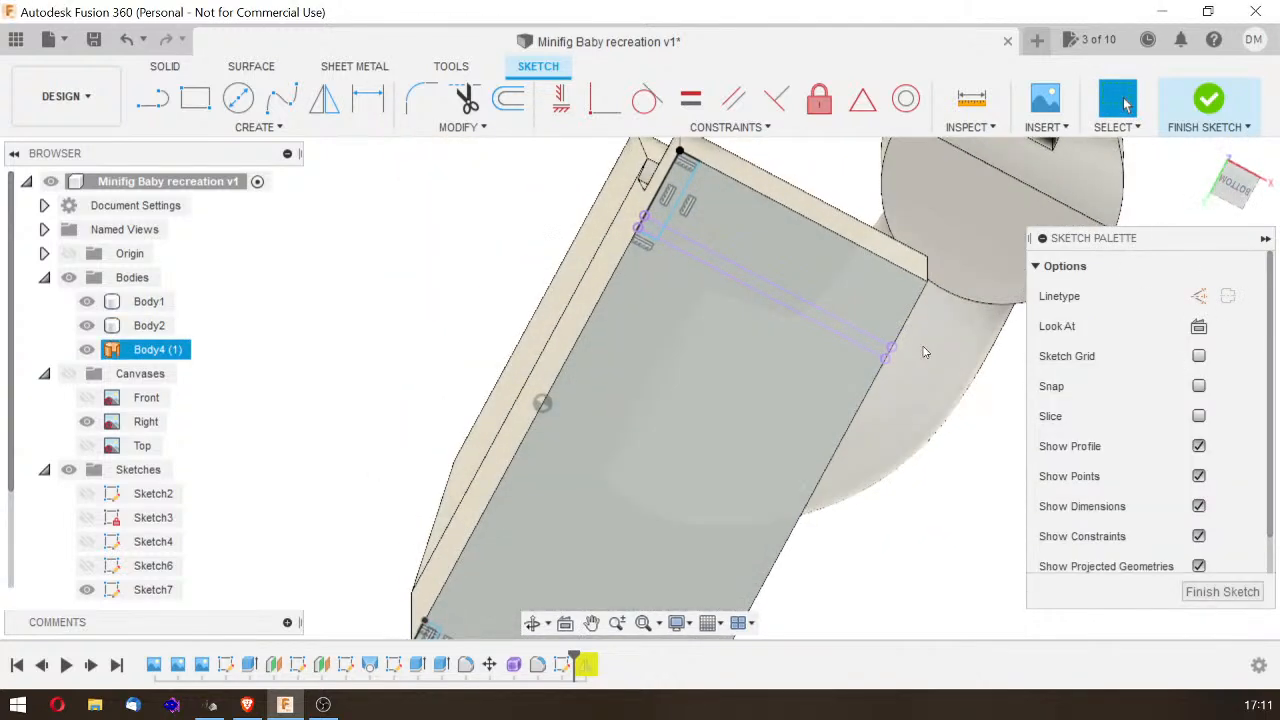
left_click(660, 242)
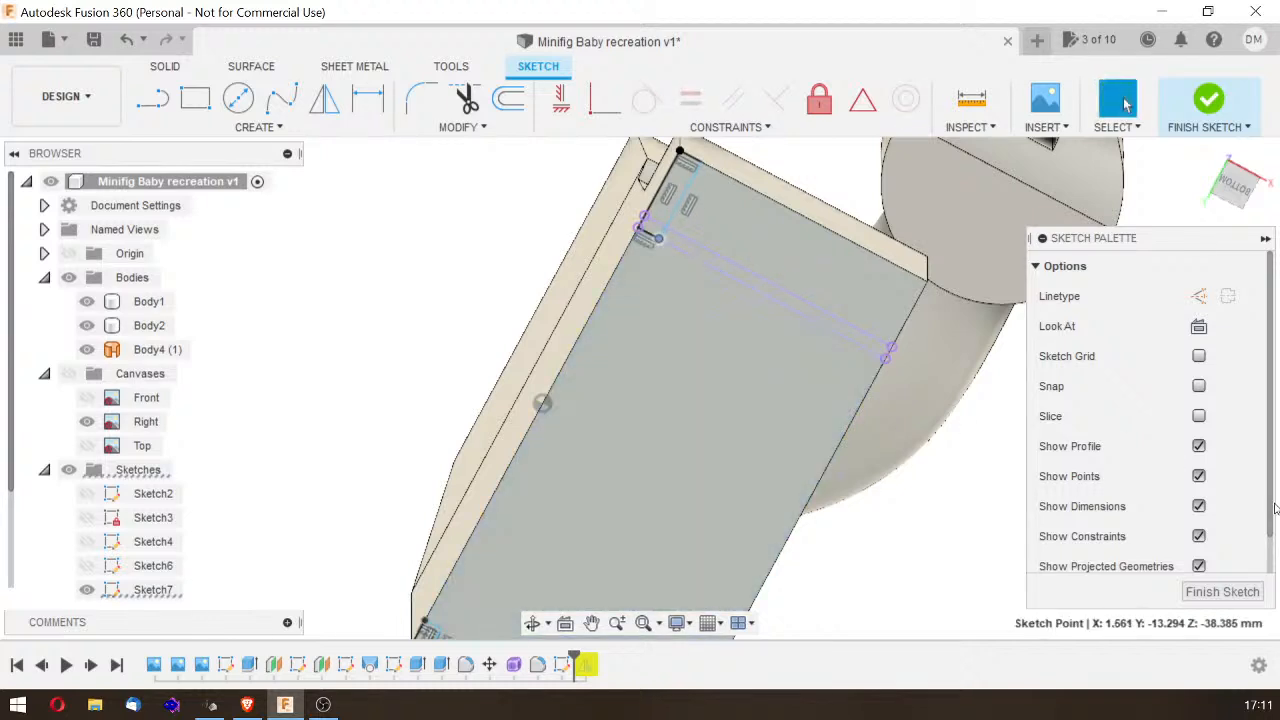
Step: Finish the underside sketch and begin an extruded cut of the two front corner profiles, about 12 mm up into the half torso
left_click(1222, 591)
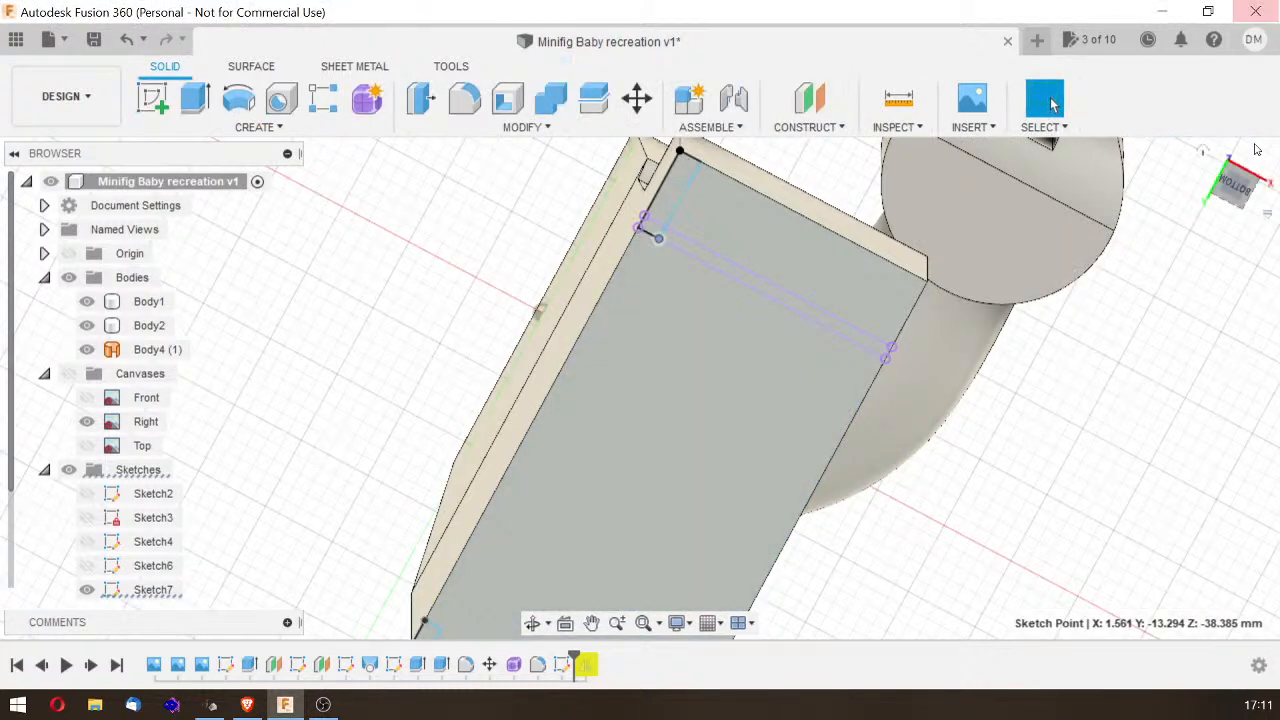
left_click(1239, 189)
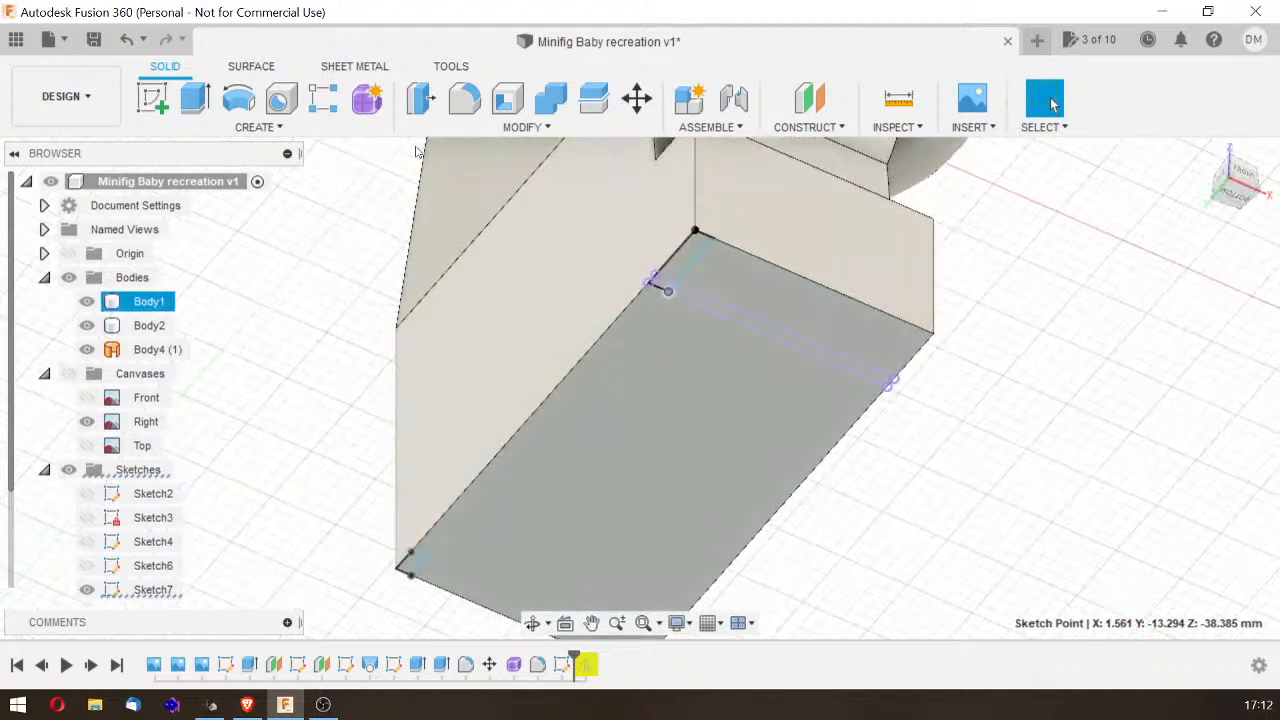
left_click(195, 97)
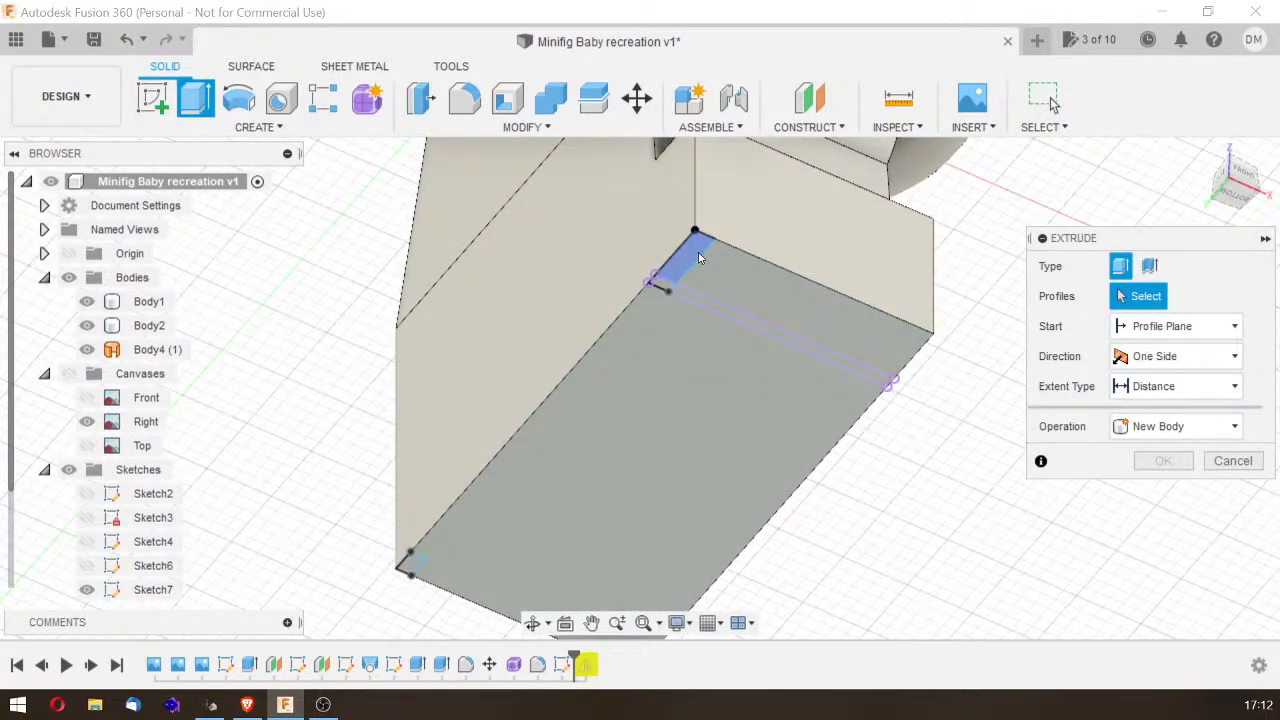
left_click(660, 287)
left_click(674, 269)
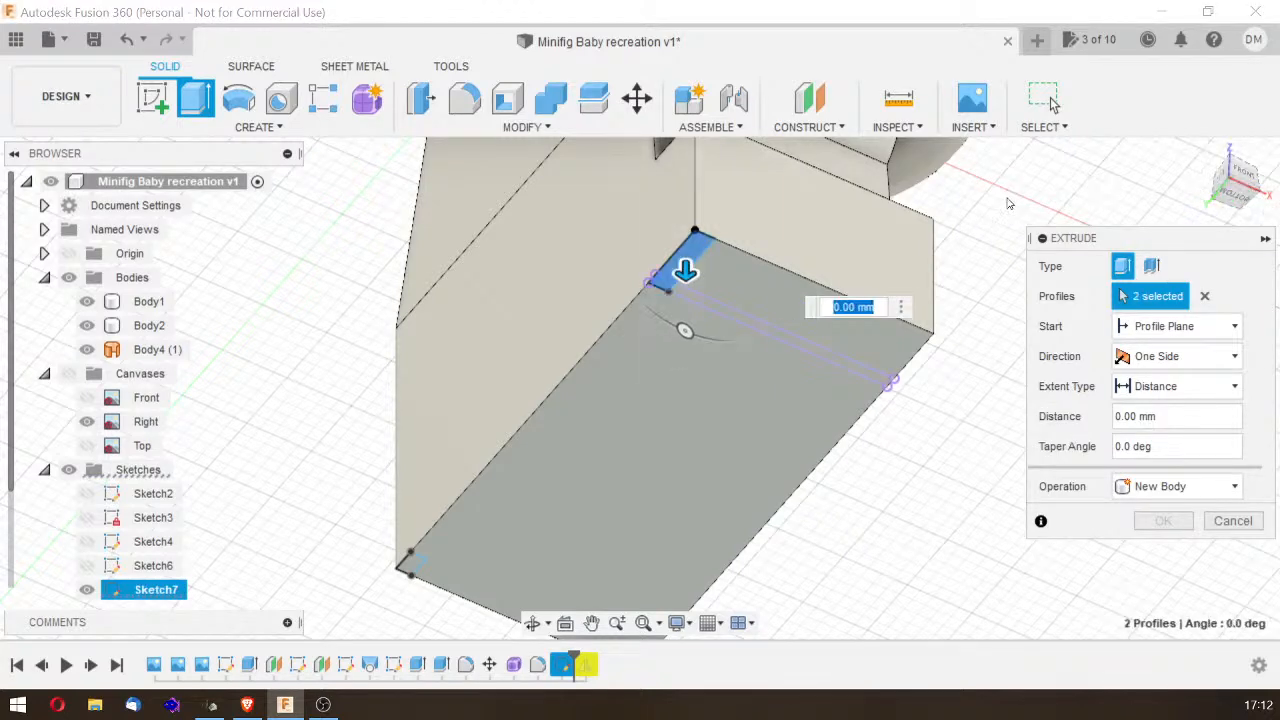
scroll(1010, 203, "up", 2)
scroll(1010, 203, "down", 2)
scroll(1010, 203, "down", 3)
middle_click_drag(1014, 214, 895, 352)
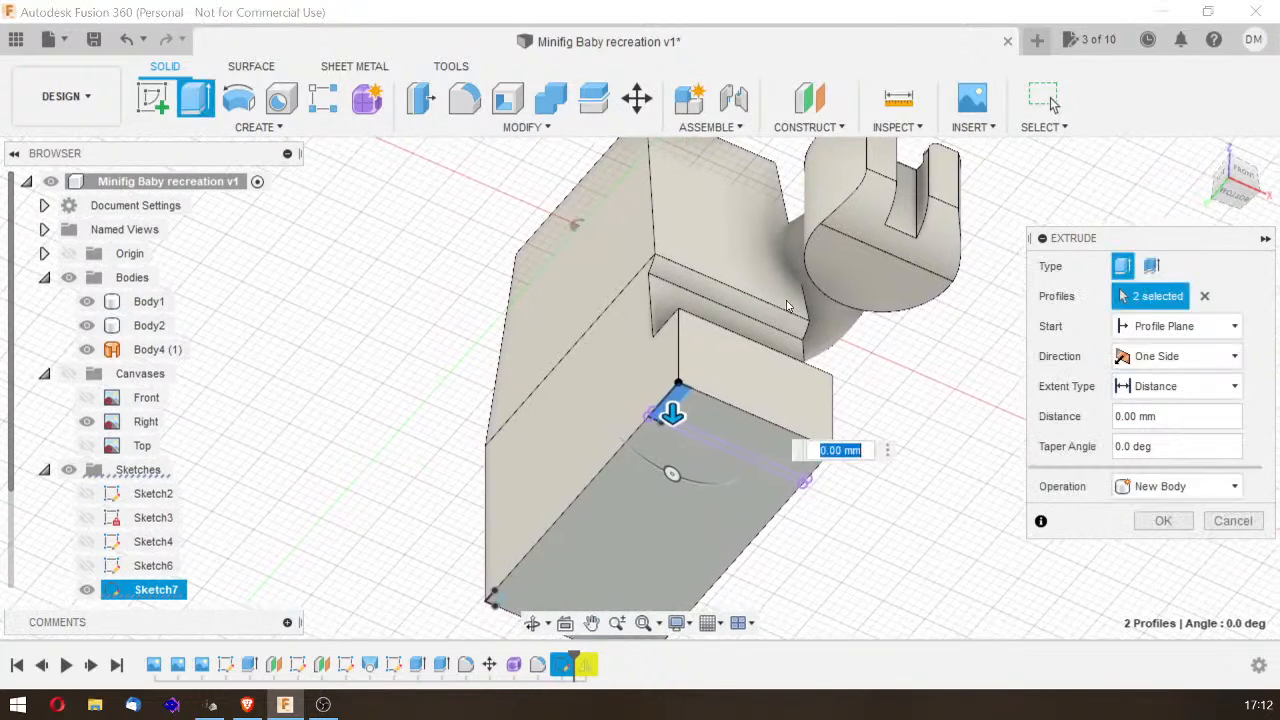
left_click_drag(672, 412, 656, 333)
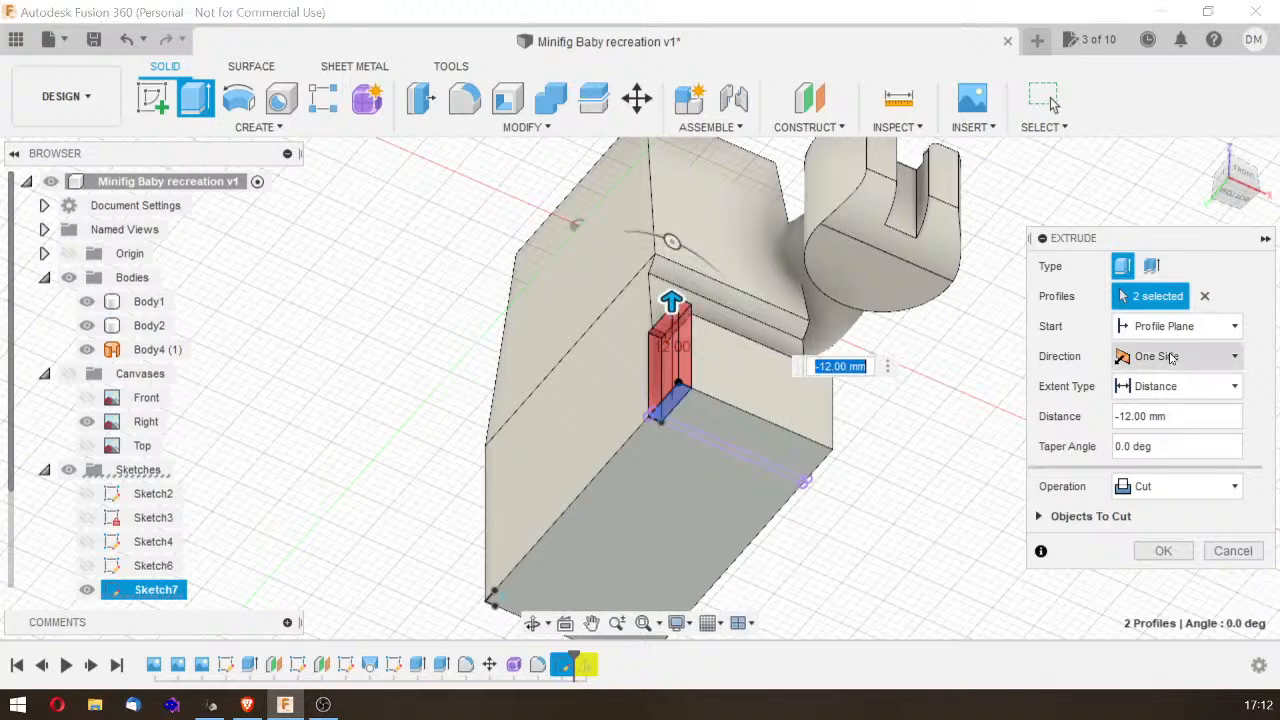
Step: Try to end the front corner cut at the torso body using the To Object extent
left_click(1175, 386)
left_click(1160, 434)
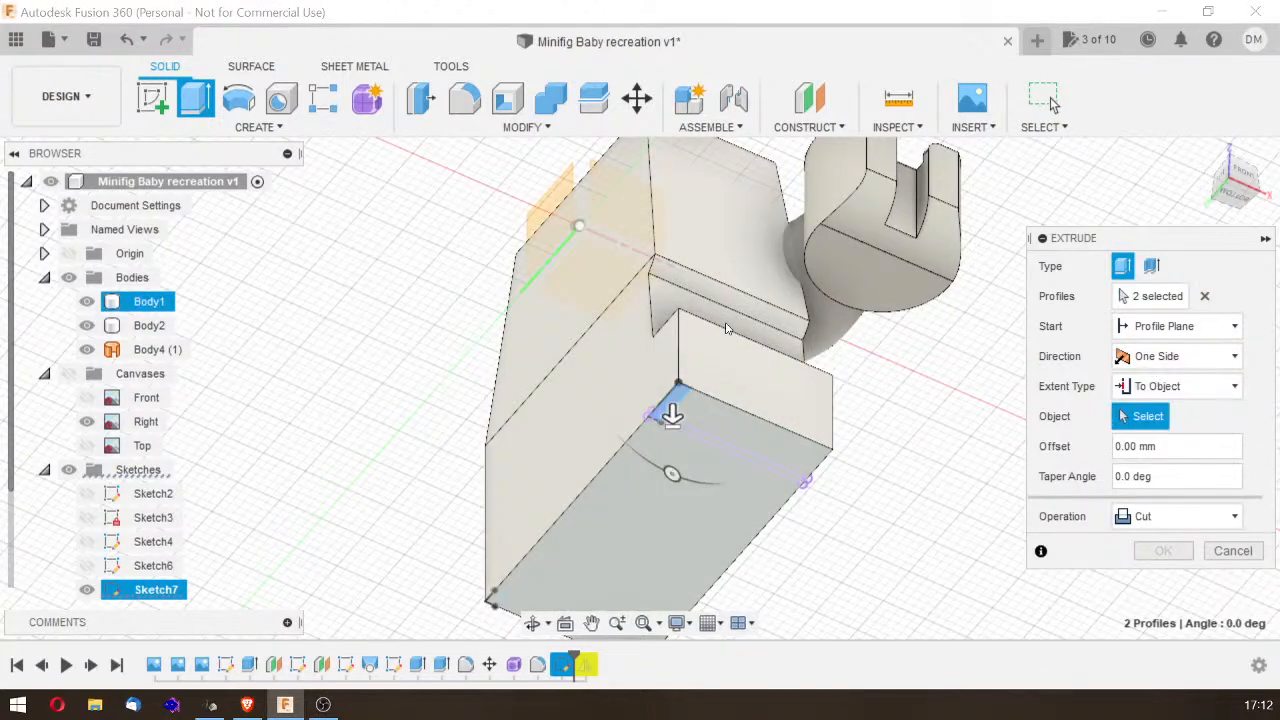
left_click(661, 284)
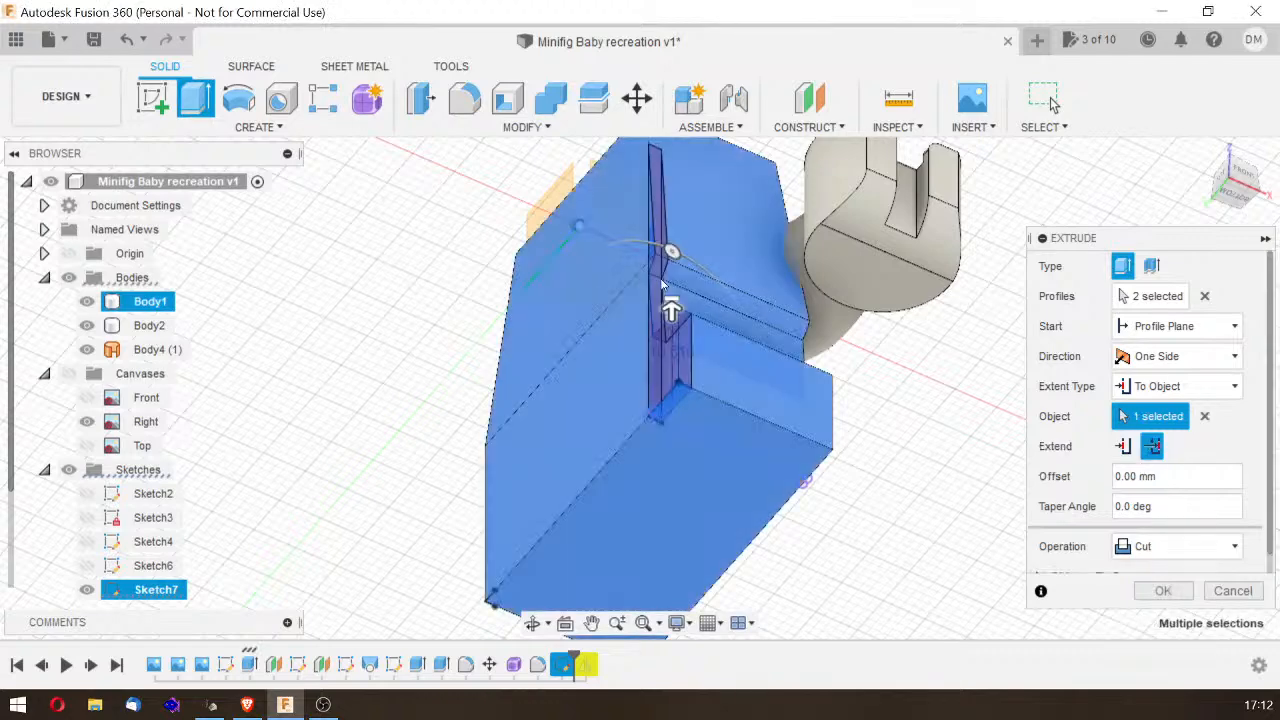
left_click(1204, 416)
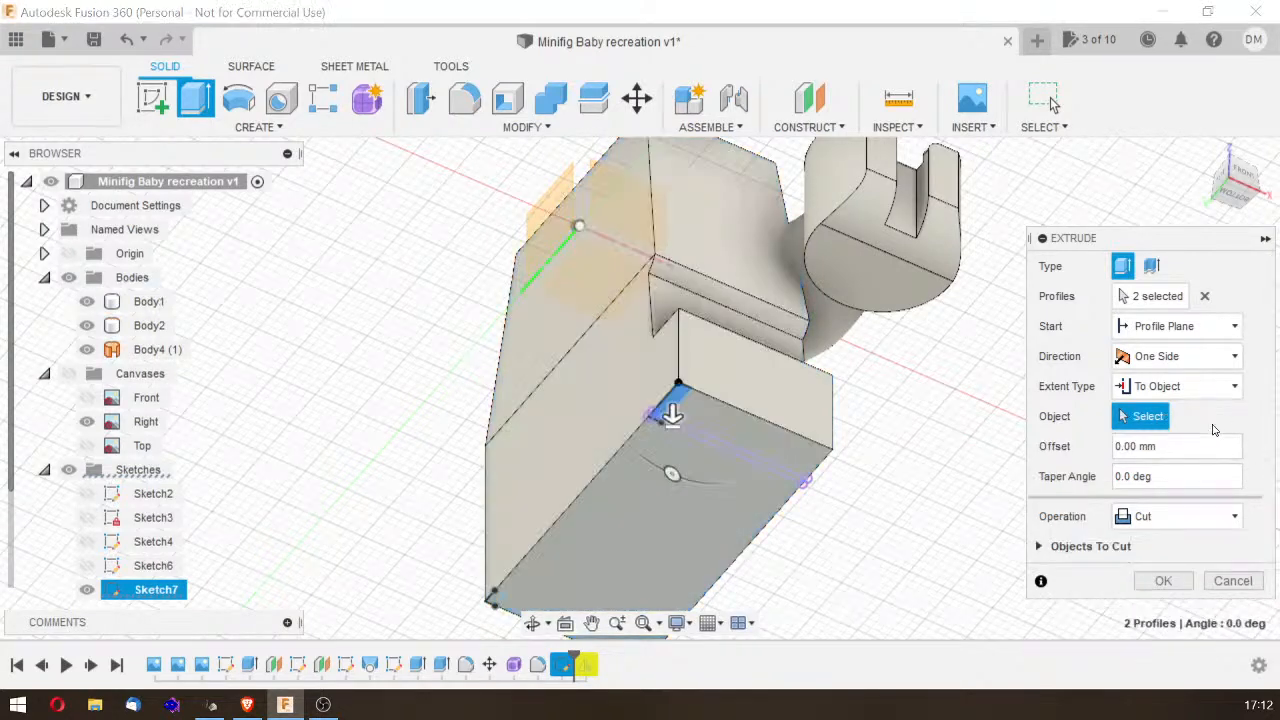
left_click(1208, 380)
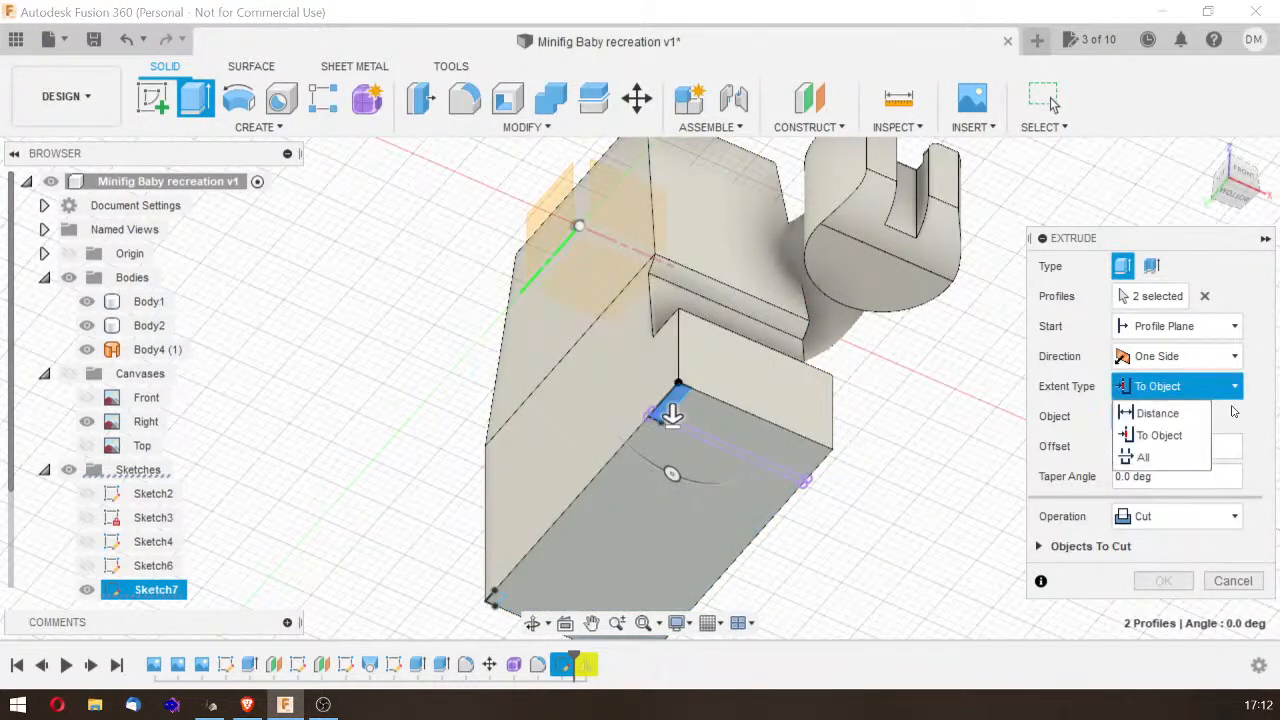
left_click(1211, 381)
Step: Extend the front corner cut by distance to about 21 mm, up to the ledge above the recess, and complete it
left_click_drag(671, 409, 649, 278)
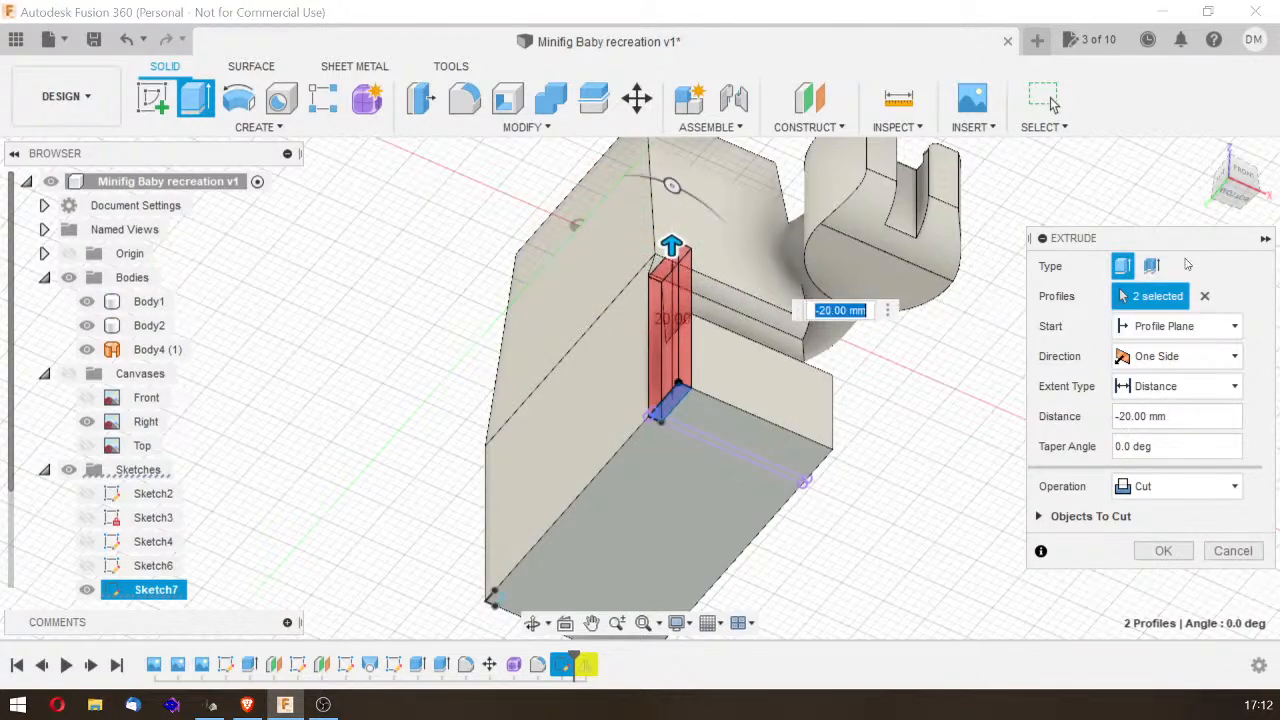
left_click(1246, 199)
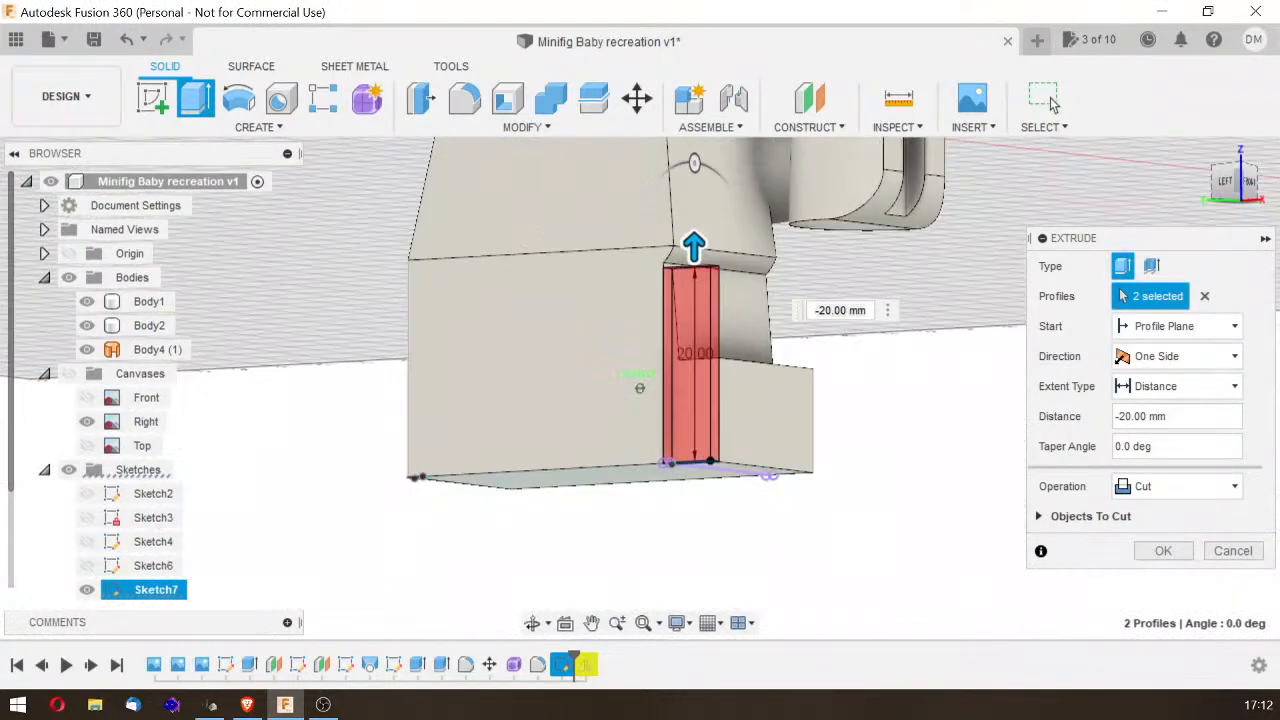
left_click_drag(698, 249, 699, 238)
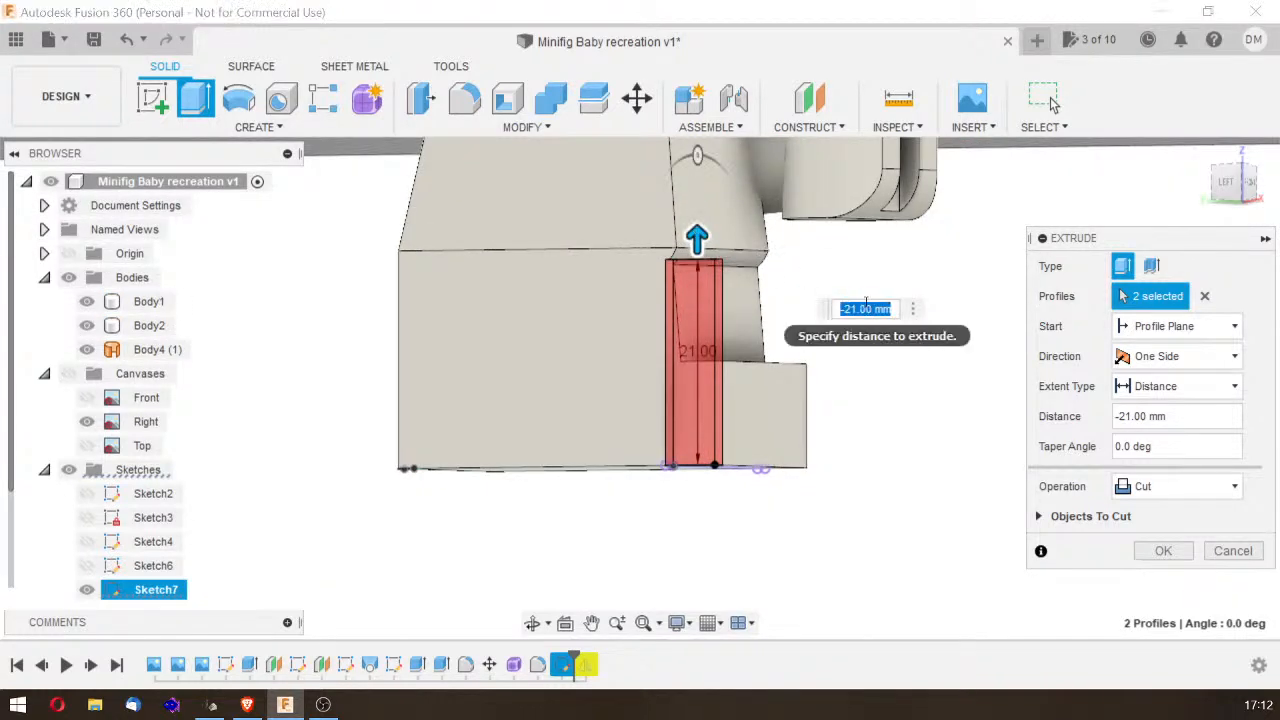
key("BackSpace")
key("Return")
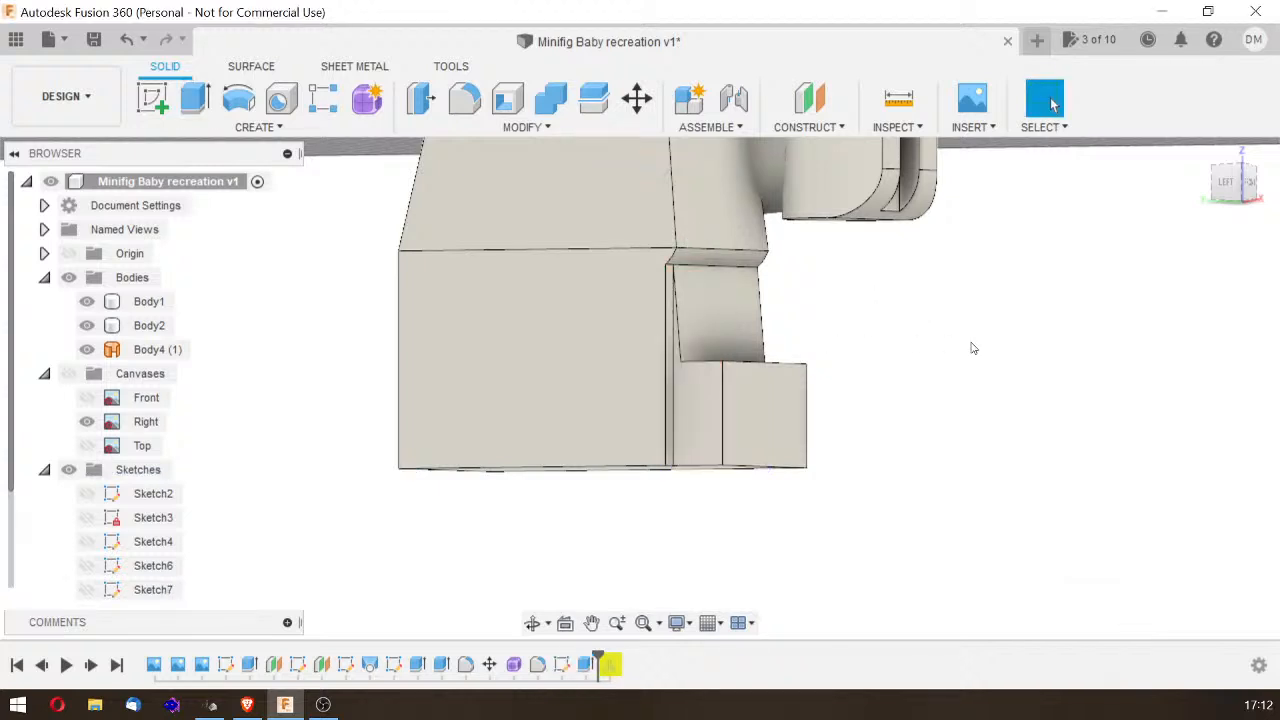
Step: Advance the timeline past the mirror feature and examine the front groove between the two legs
left_click_drag(1228, 196, 1217, 194)
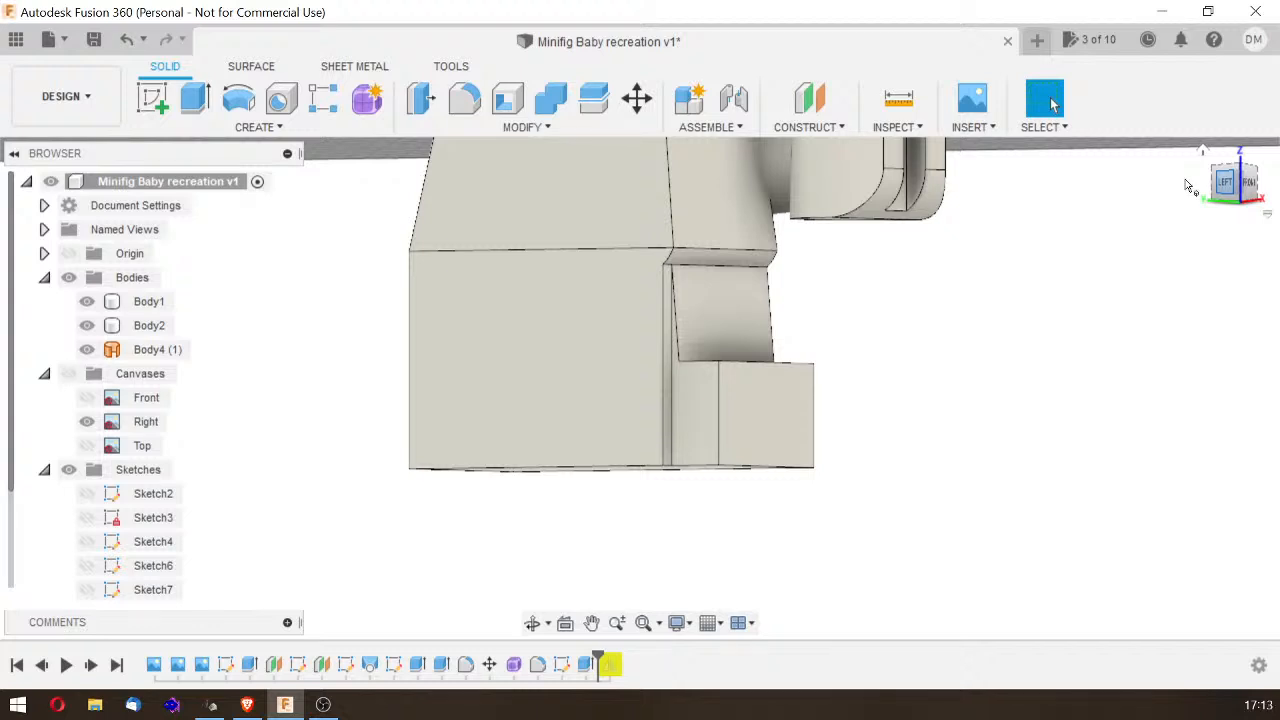
mouse_move(1230, 178)
left_mouse_down()
mouse_move(1260, 165)
mouse_move(1250, 179)
left_mouse_up()
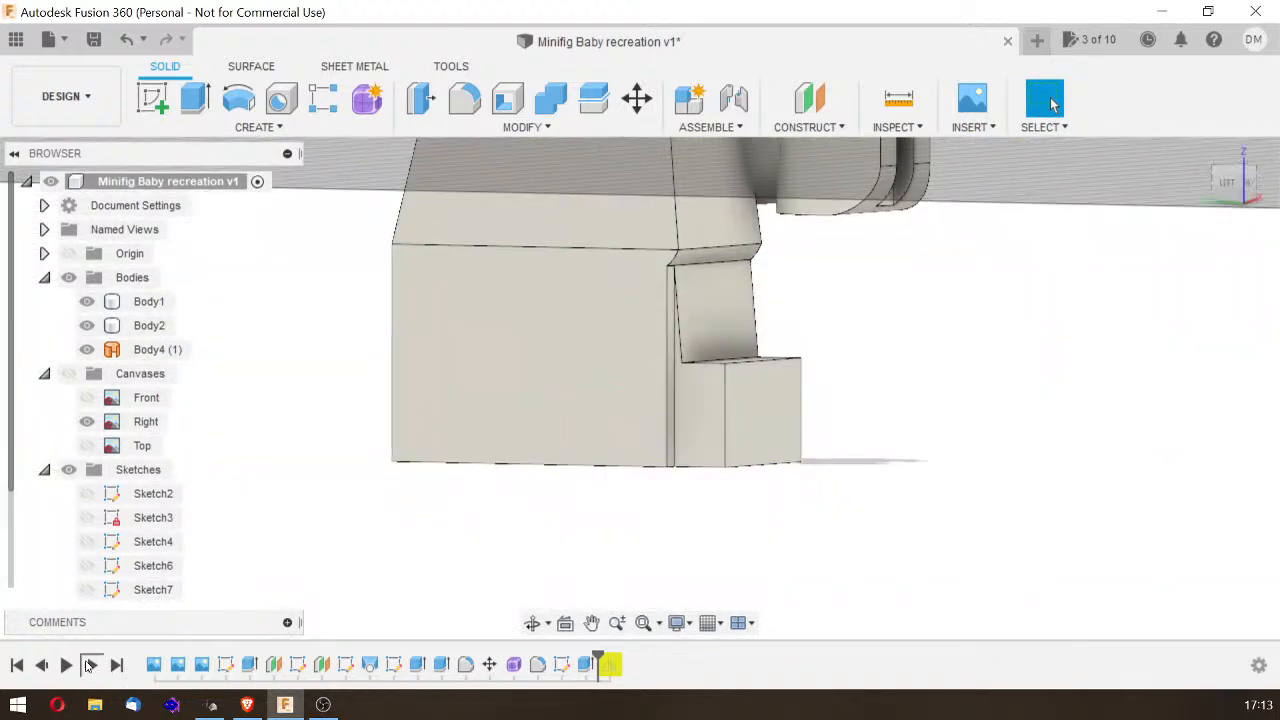
left_click(89, 665)
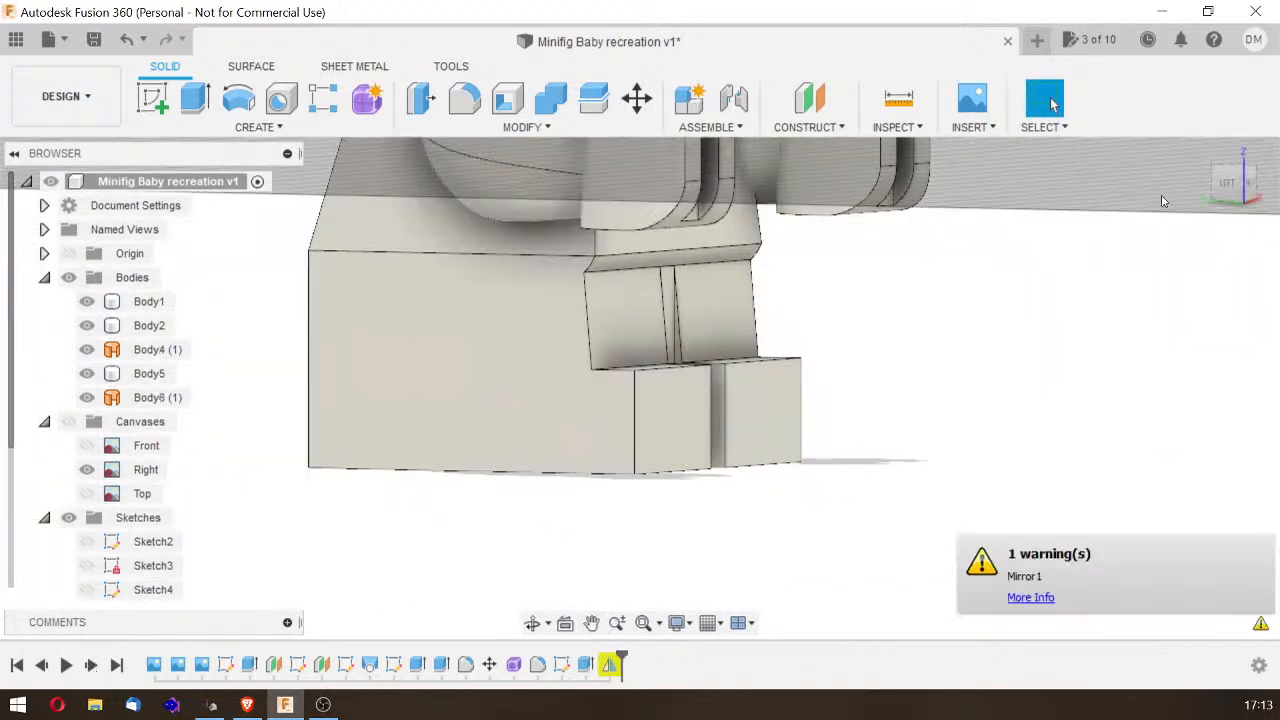
mouse_move(1230, 183)
left_mouse_down()
mouse_move(1187, 200)
mouse_move(1226, 189)
left_mouse_up()
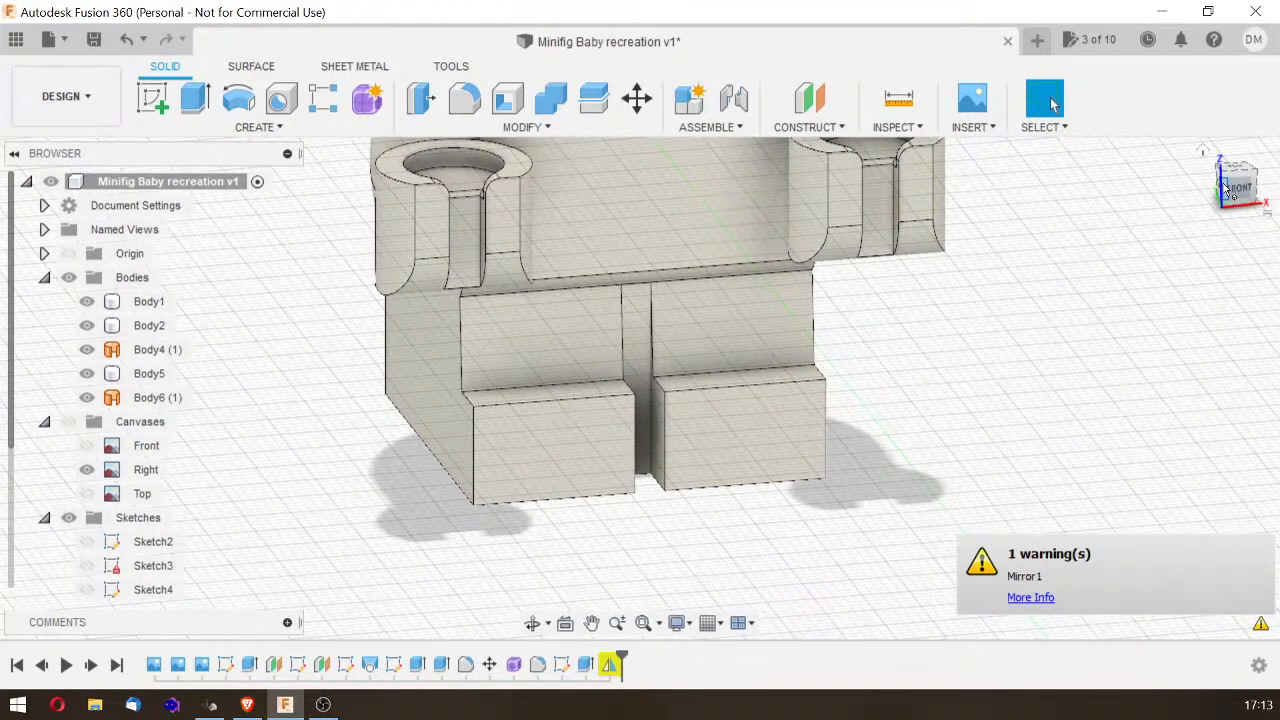
Step: Roll back before the mirror, cut the rear corner square of the underside sketch 22 mm upward, and roll forward past the mirror
left_click(42, 665)
middle_click_drag(640, 388, 543, 289, "shift")
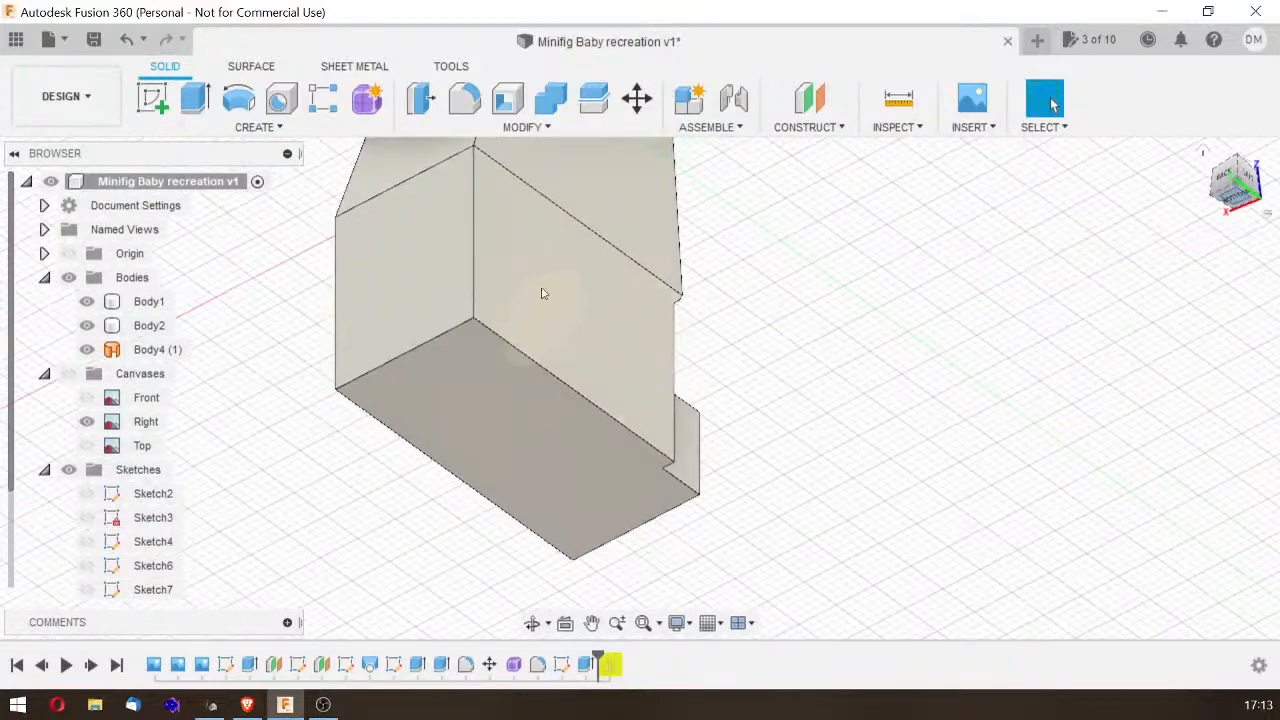
left_click(88, 590)
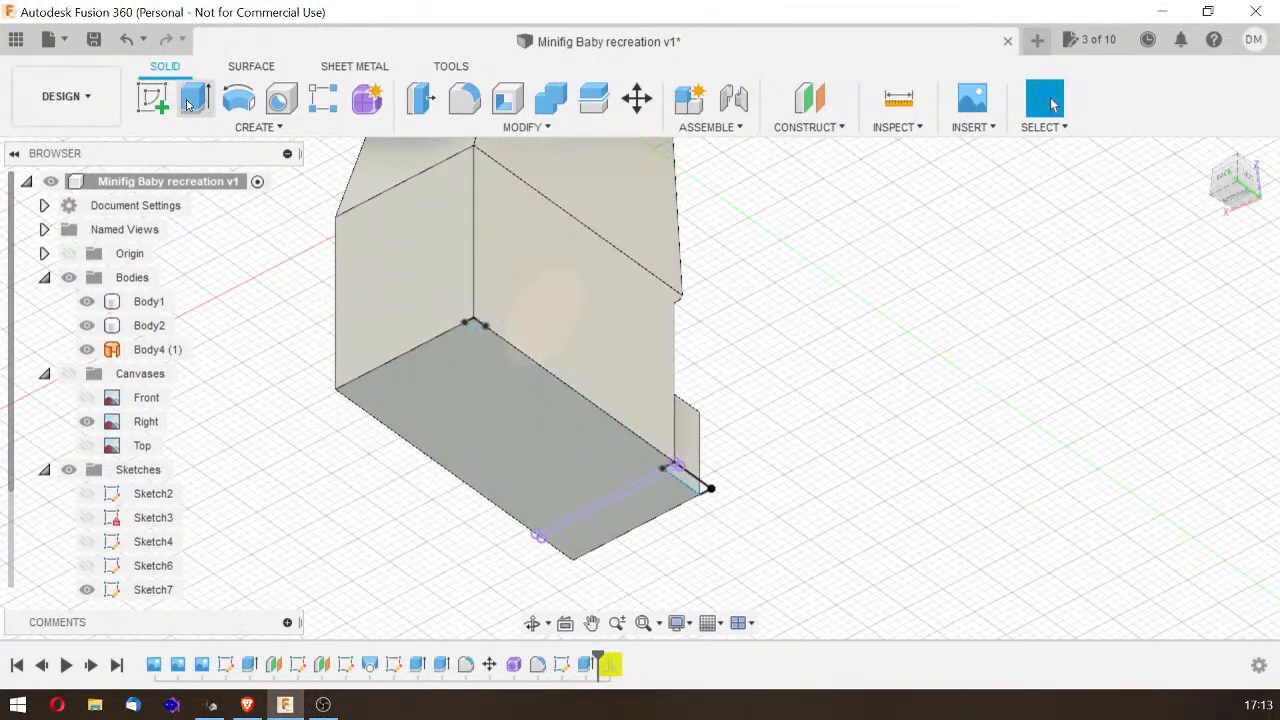
left_click(190, 100)
left_click(471, 321)
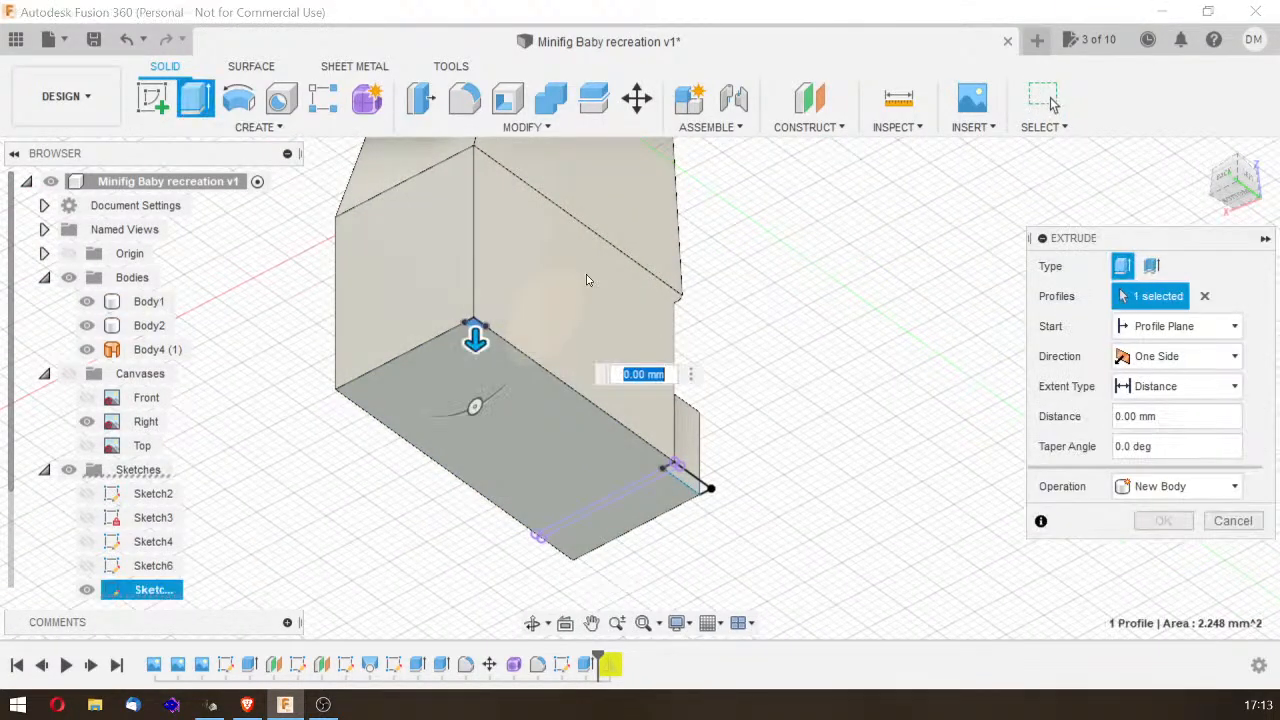
left_click_drag(475, 340, 468, 179)
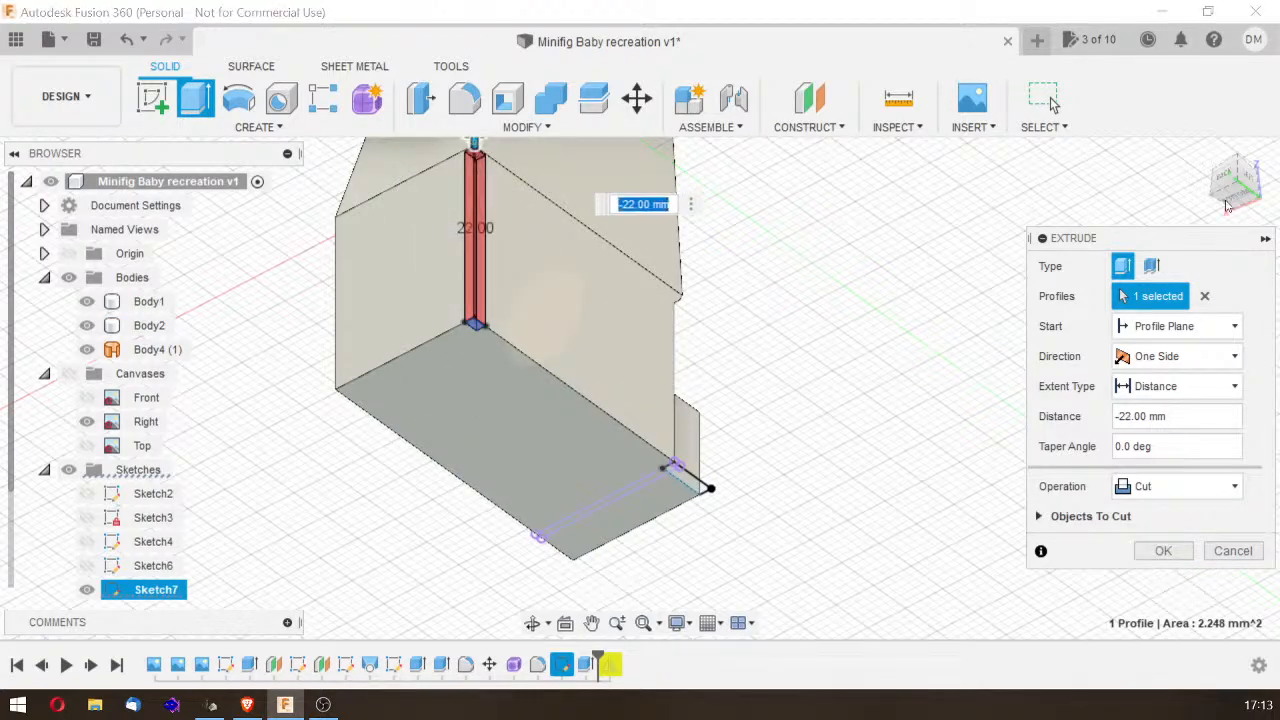
left_click_drag(1213, 205, 1230, 234)
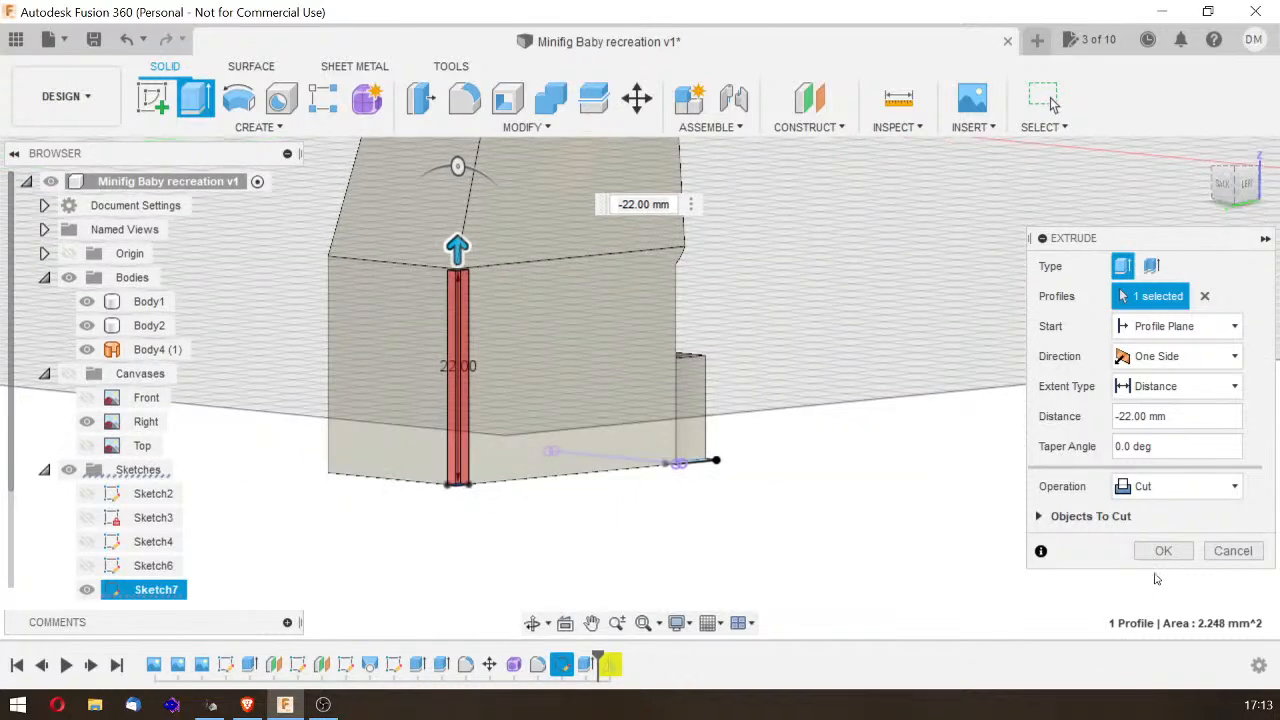
left_click(1180, 558)
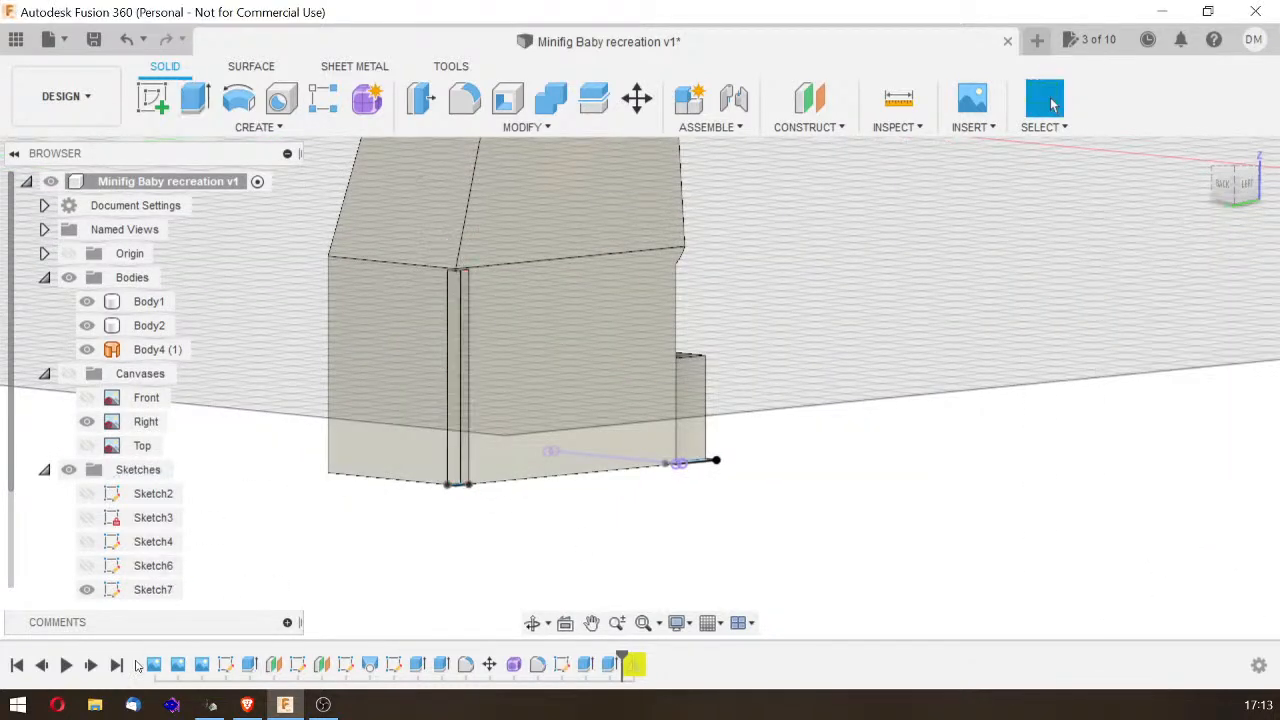
left_click(98, 666)
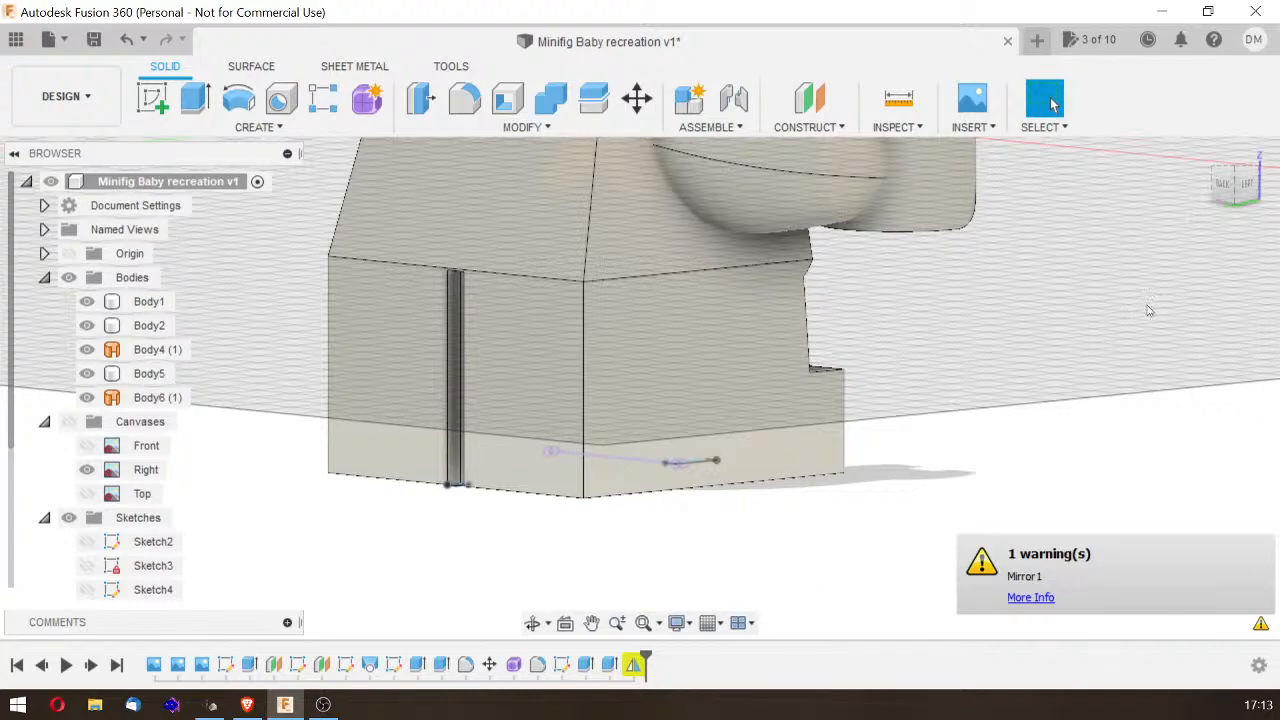
left_click_drag(1240, 212, 1203, 124)
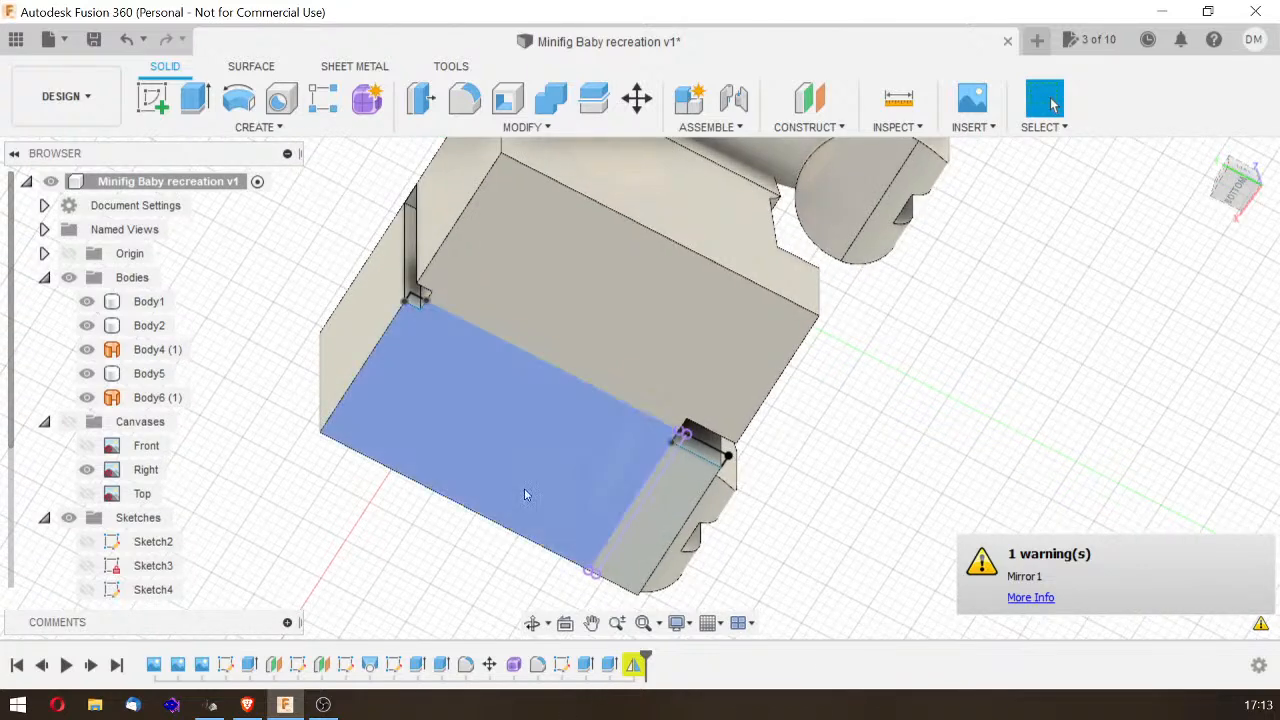
Step: Reopen the underside sketch, shrink the rear square to about 1.3 mm wide by its inner corner, and finish the sketch
double_click(562, 668)
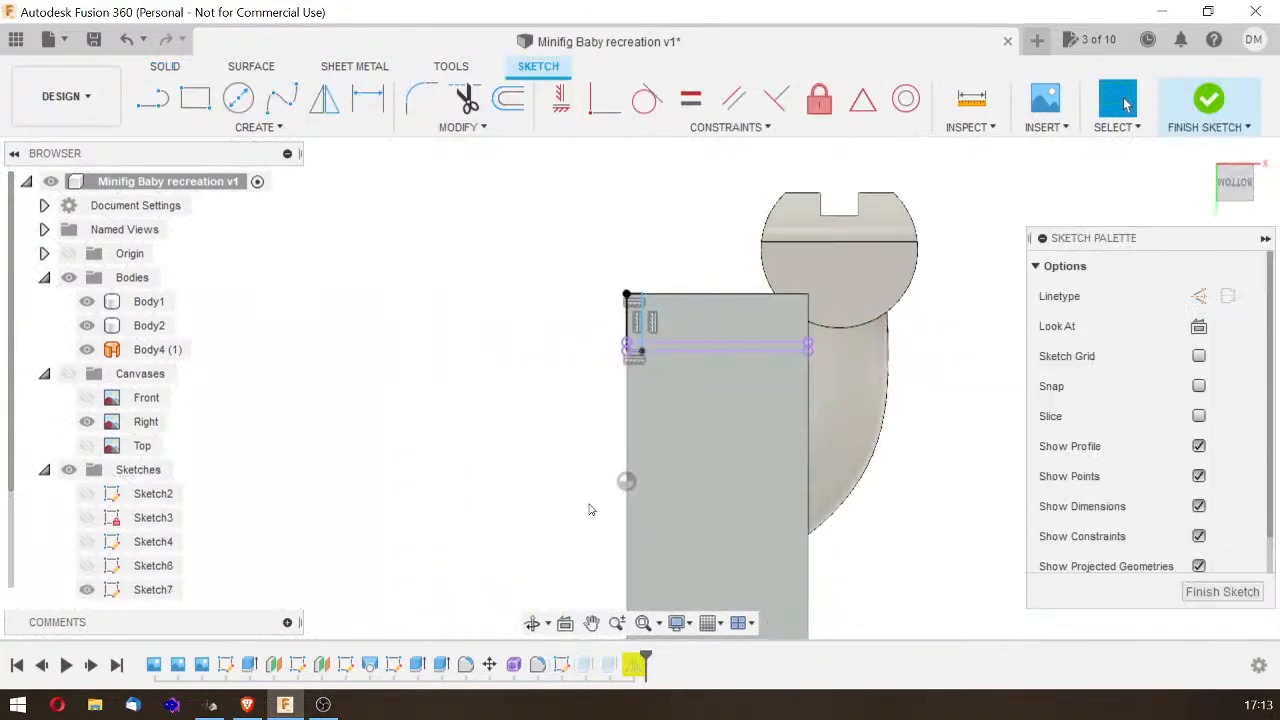
scroll(674, 340, "up", 5)
scroll(674, 341, "up", 1)
left_click(470, 283)
left_click_drag(470, 291, 475, 296)
scroll(547, 333, "down", 3)
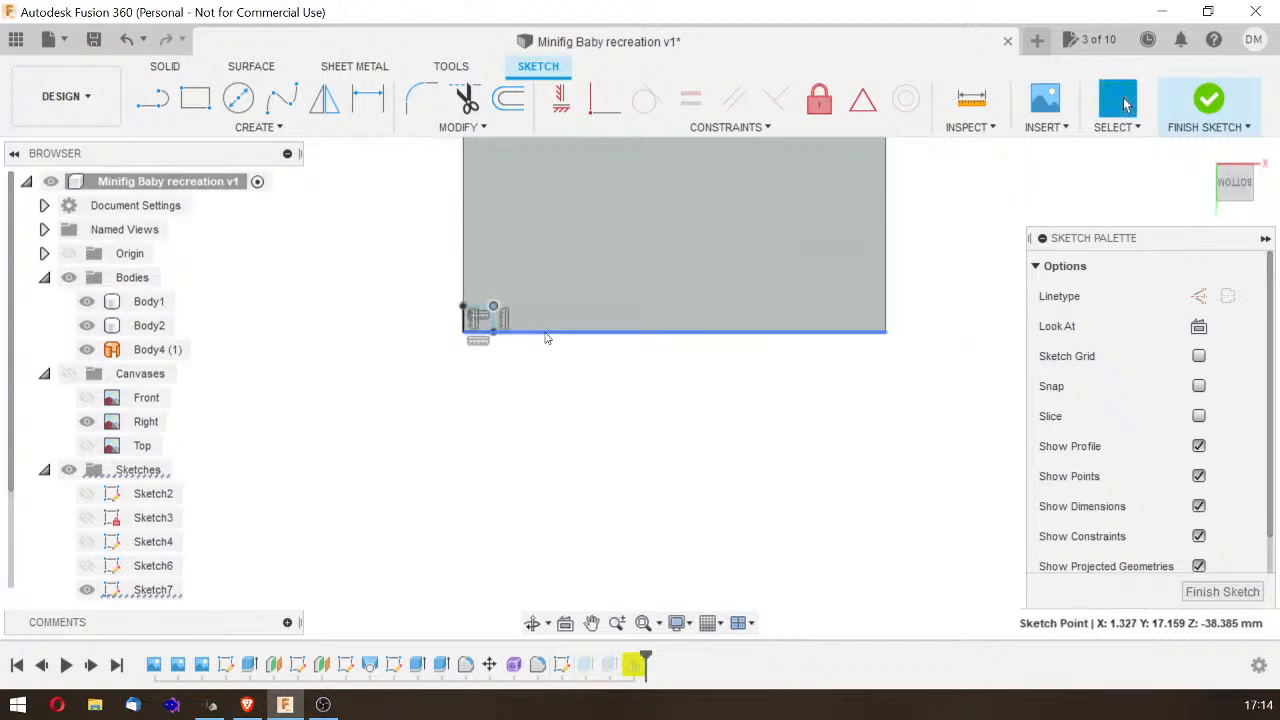
left_click(1200, 591)
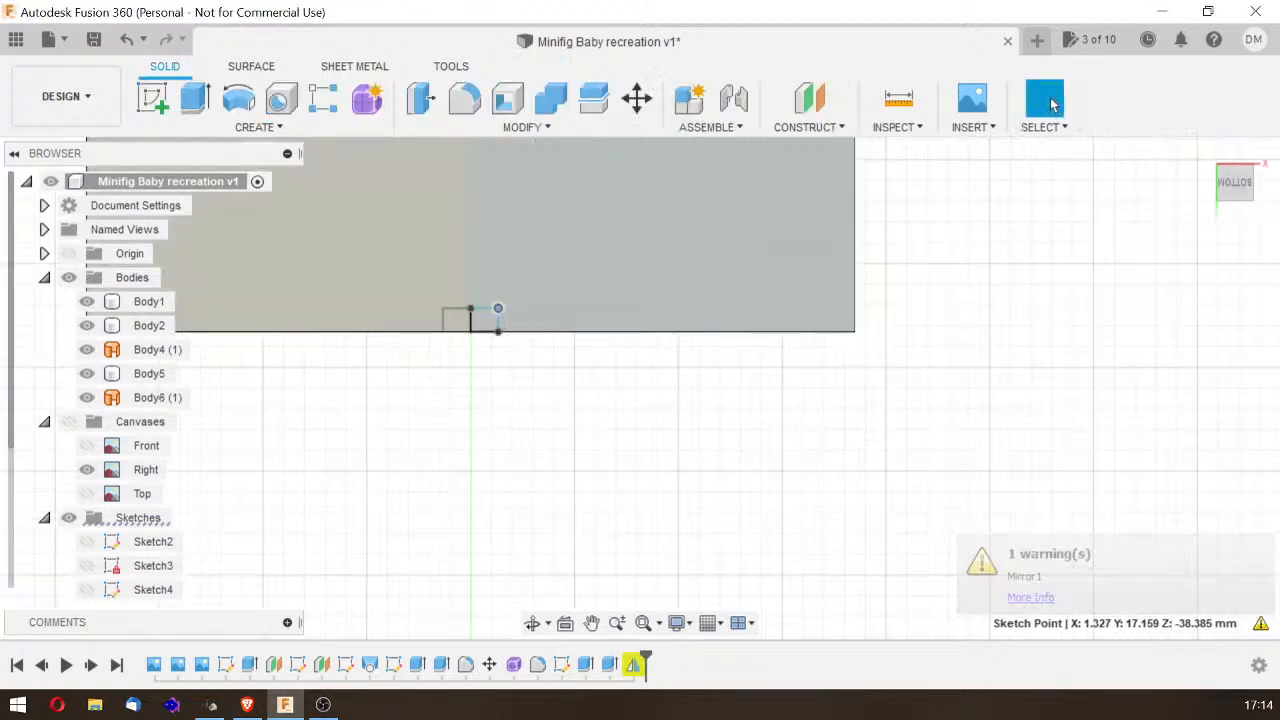
scroll(1075, 309, "down", 3)
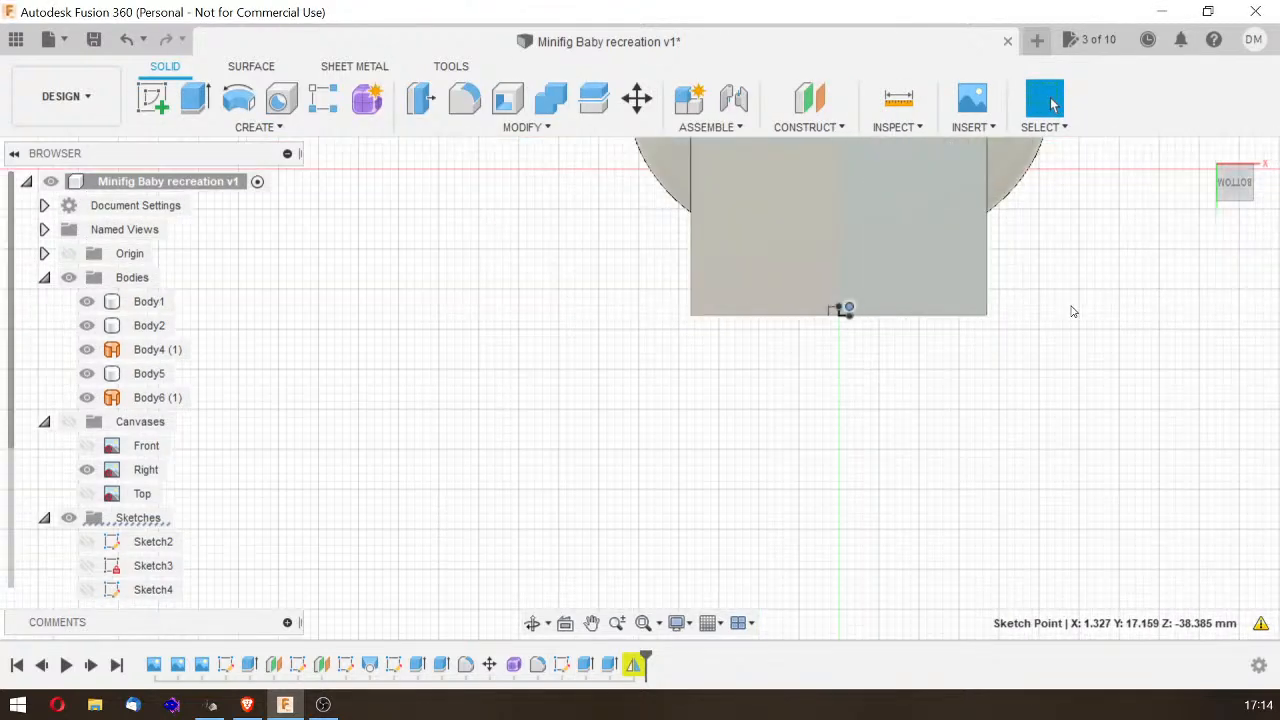
mouse_move(1238, 187)
left_mouse_down()
mouse_move(1234, 154)
mouse_move(1245, 258)
mouse_move(1234, 234)
mouse_move(1273, 214)
mouse_move(1279, 164)
left_mouse_up()
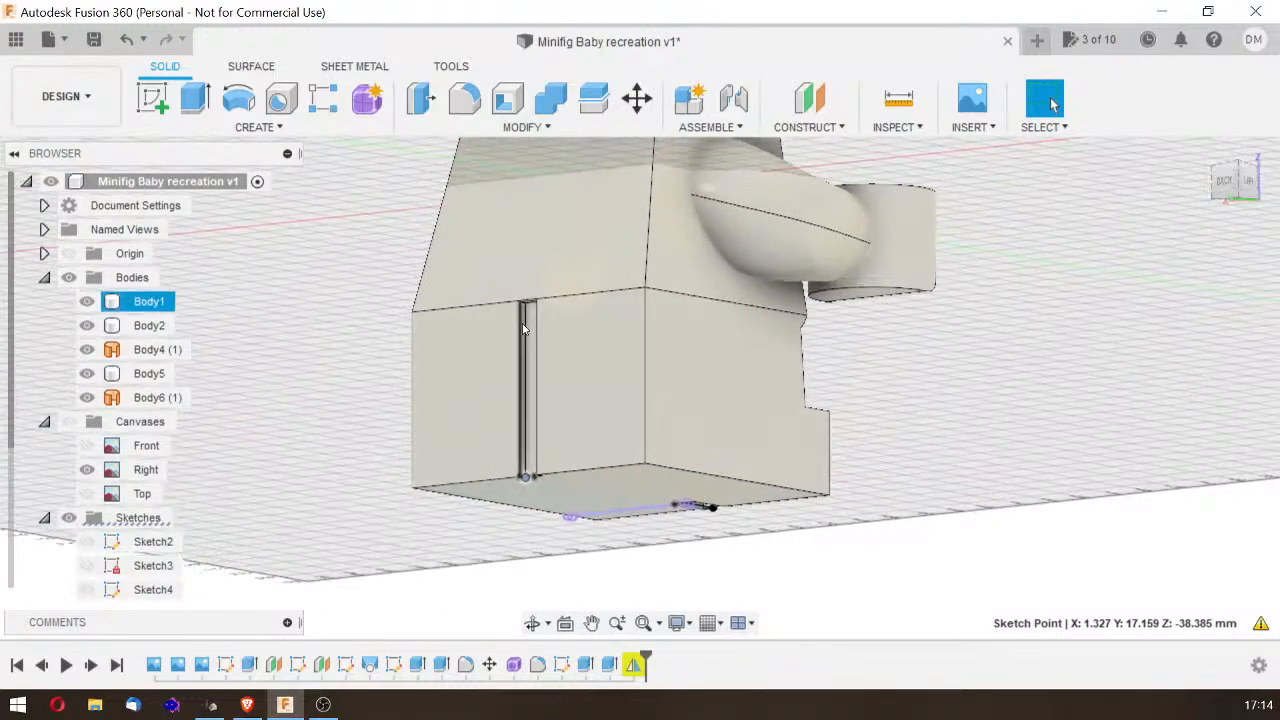
left_click(529, 476)
left_click(1014, 312)
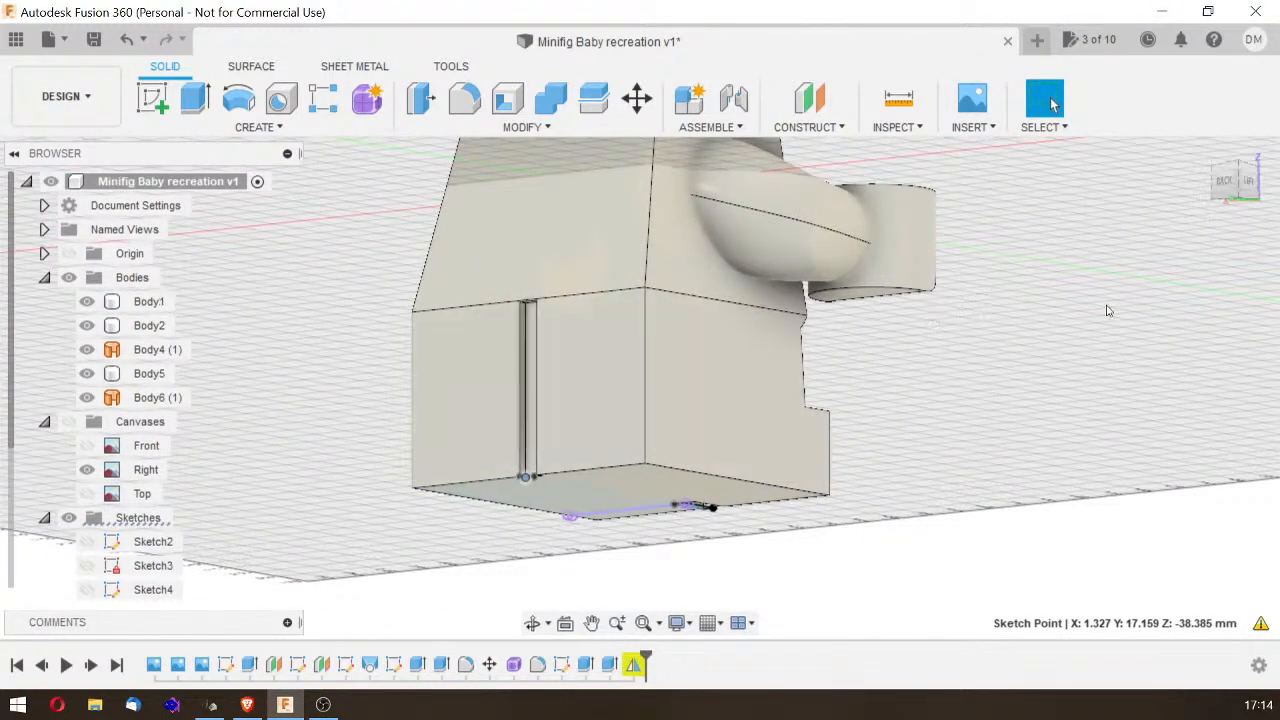
mouse_move(1238, 196)
left_mouse_down()
mouse_move(1142, 206)
mouse_move(1116, 238)
left_mouse_up()
left_click(1237, 195)
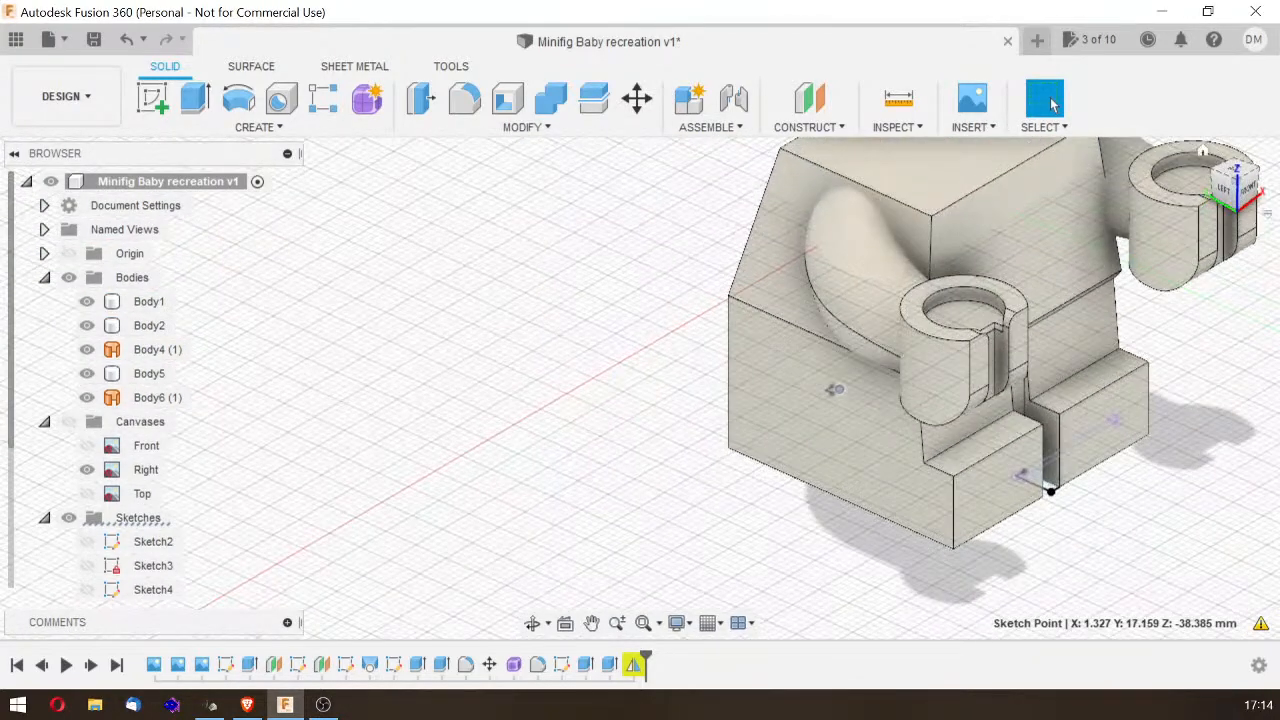
Step: Sketch a circle about 11.5 mm in diameter centred on the torso's top face and finish the sketch
left_click(1203, 151)
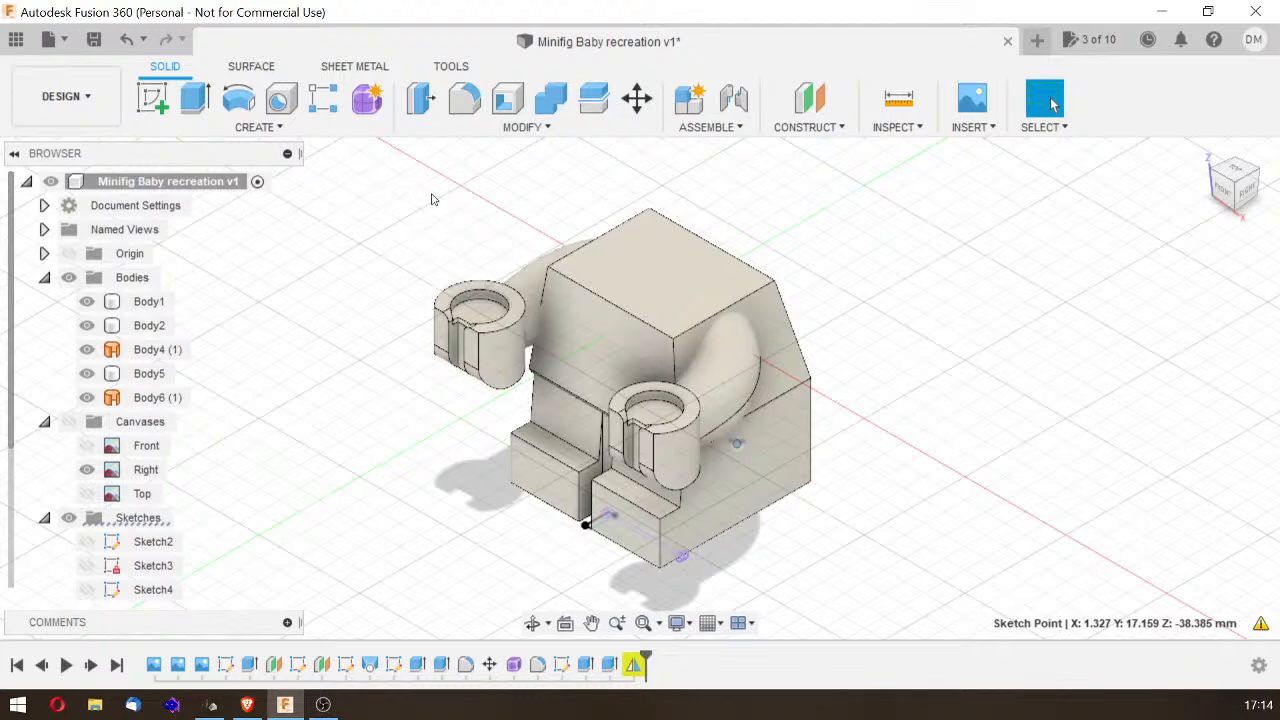
left_click(624, 236)
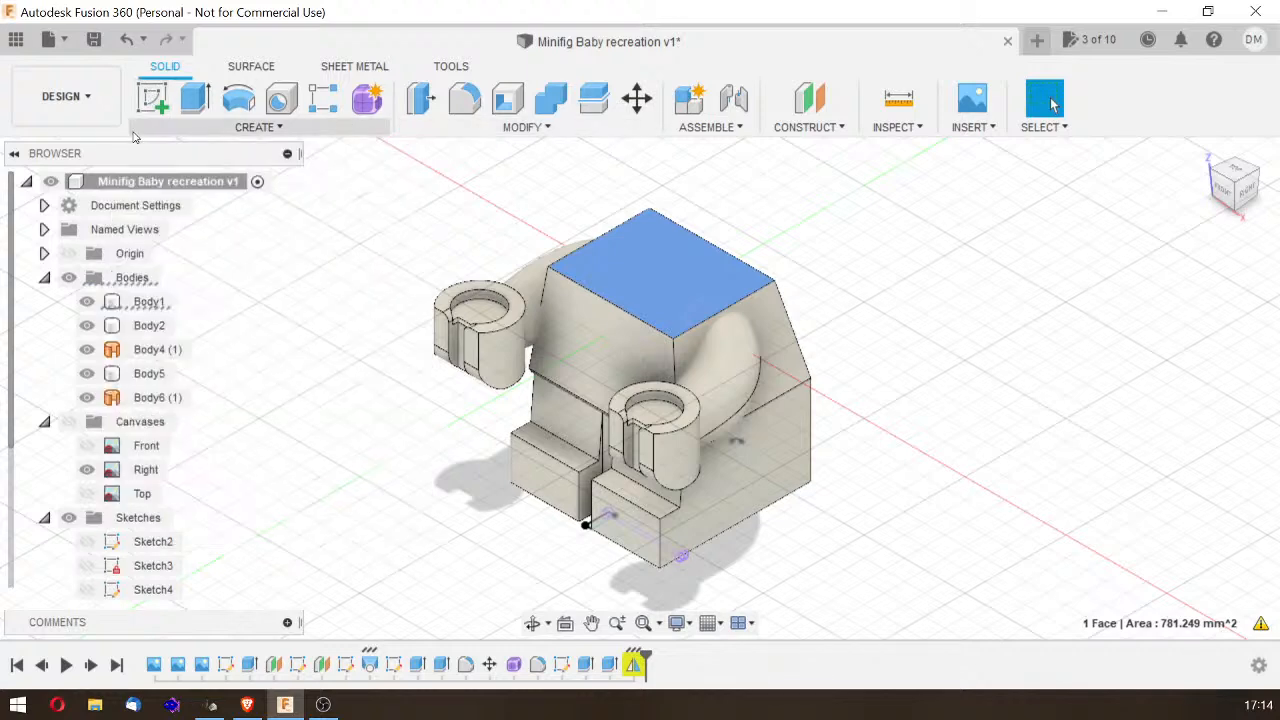
left_click(153, 108)
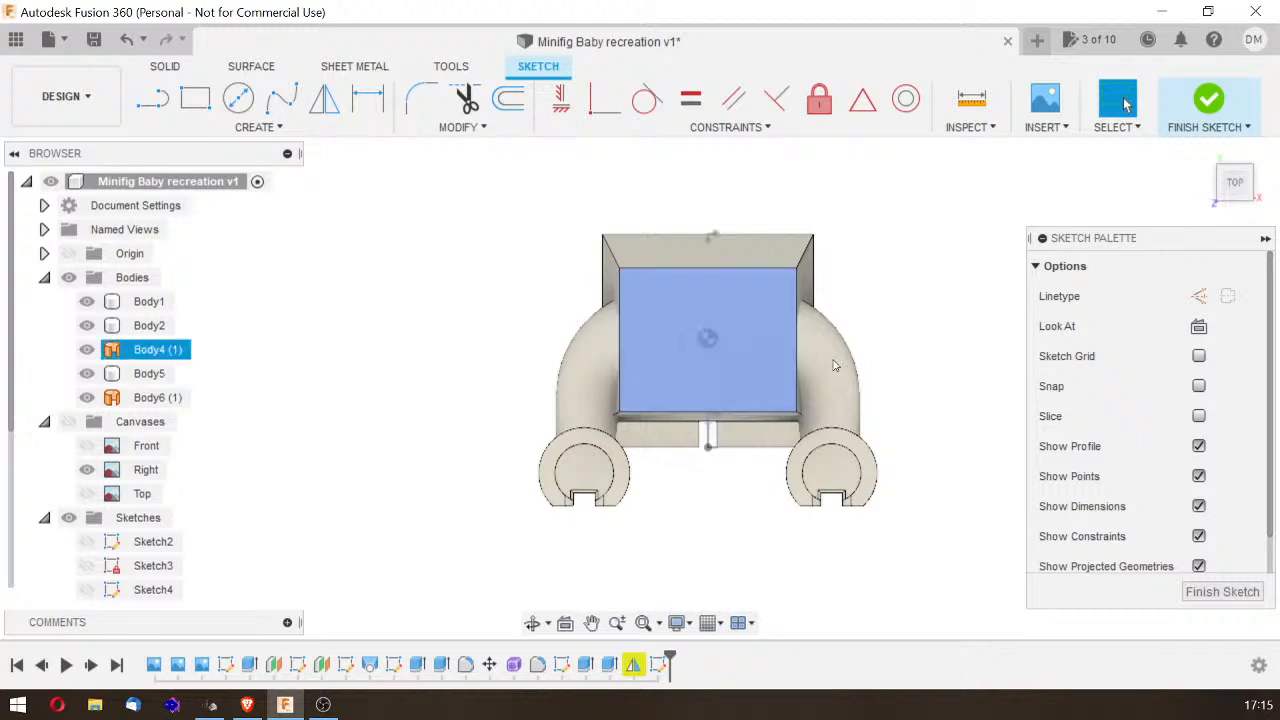
left_click(240, 97)
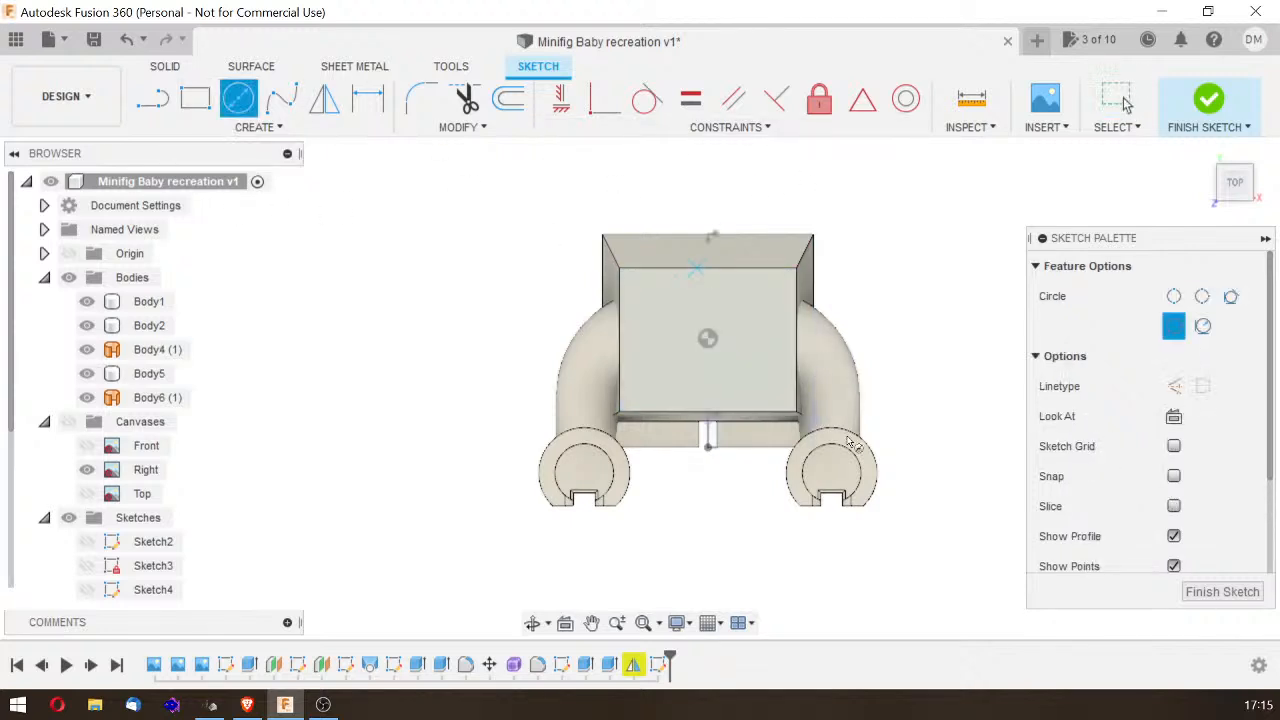
left_click(708, 338)
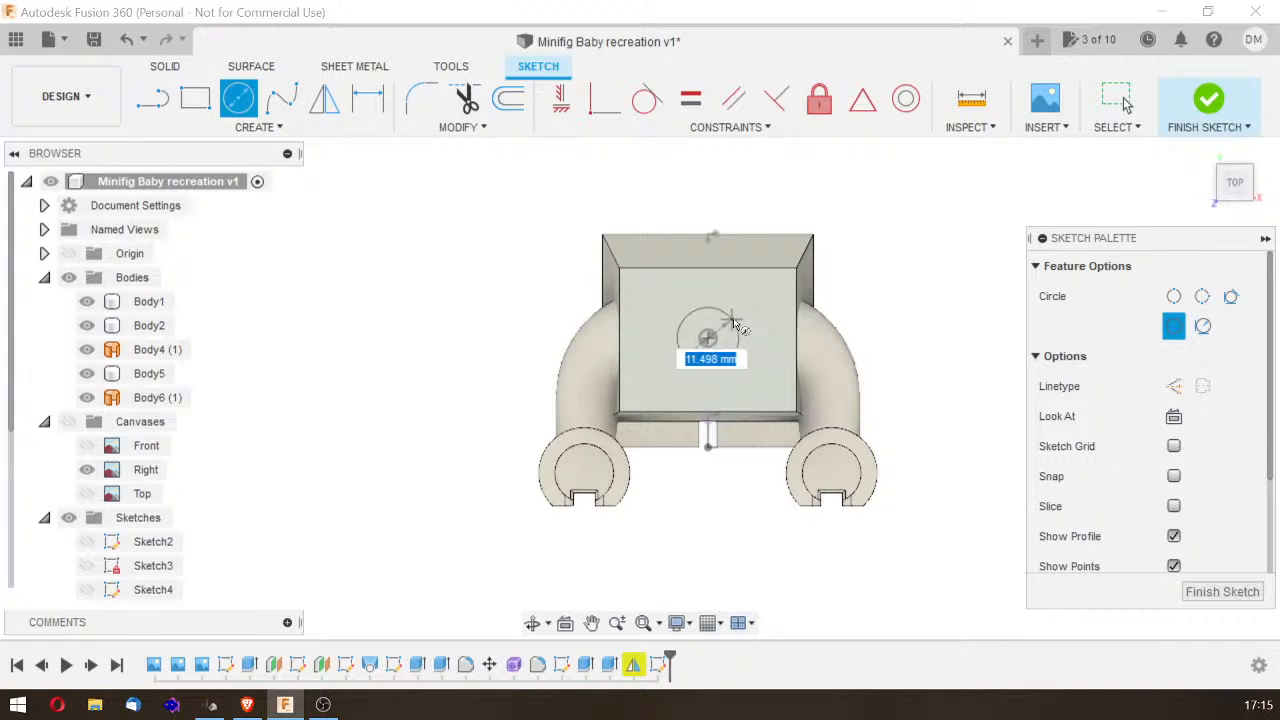
left_click(735, 325)
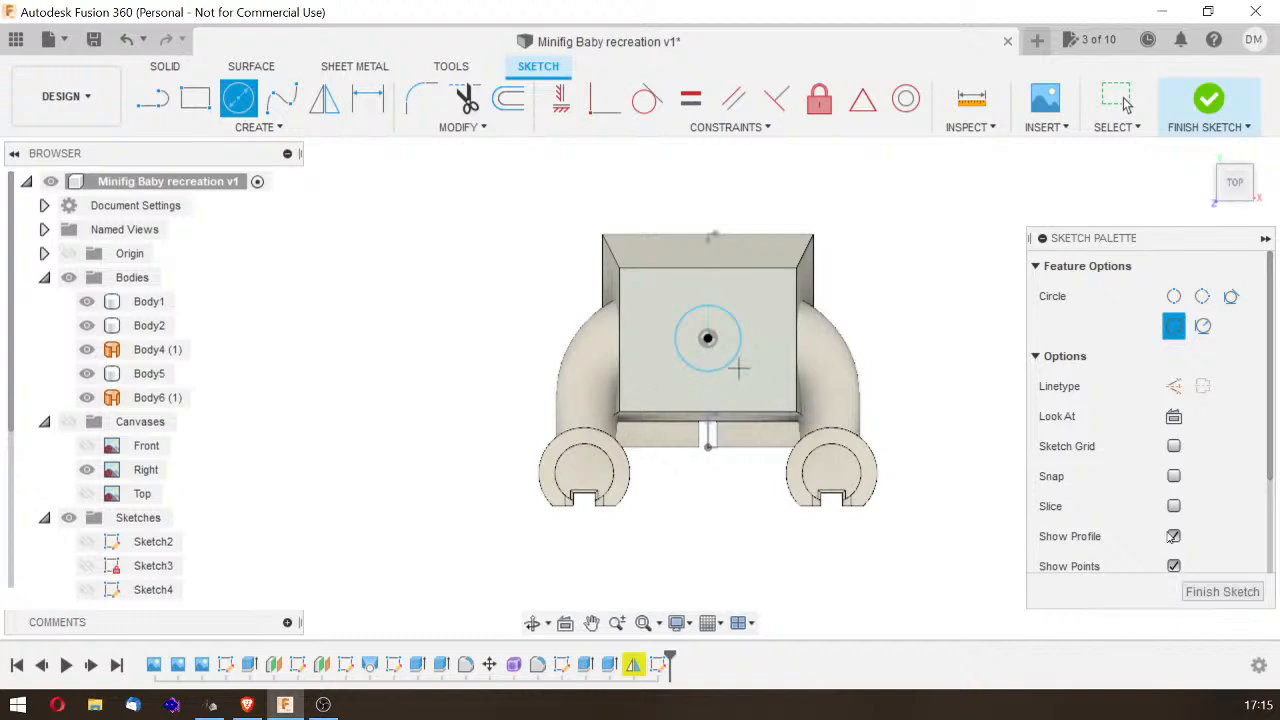
left_click(1214, 590)
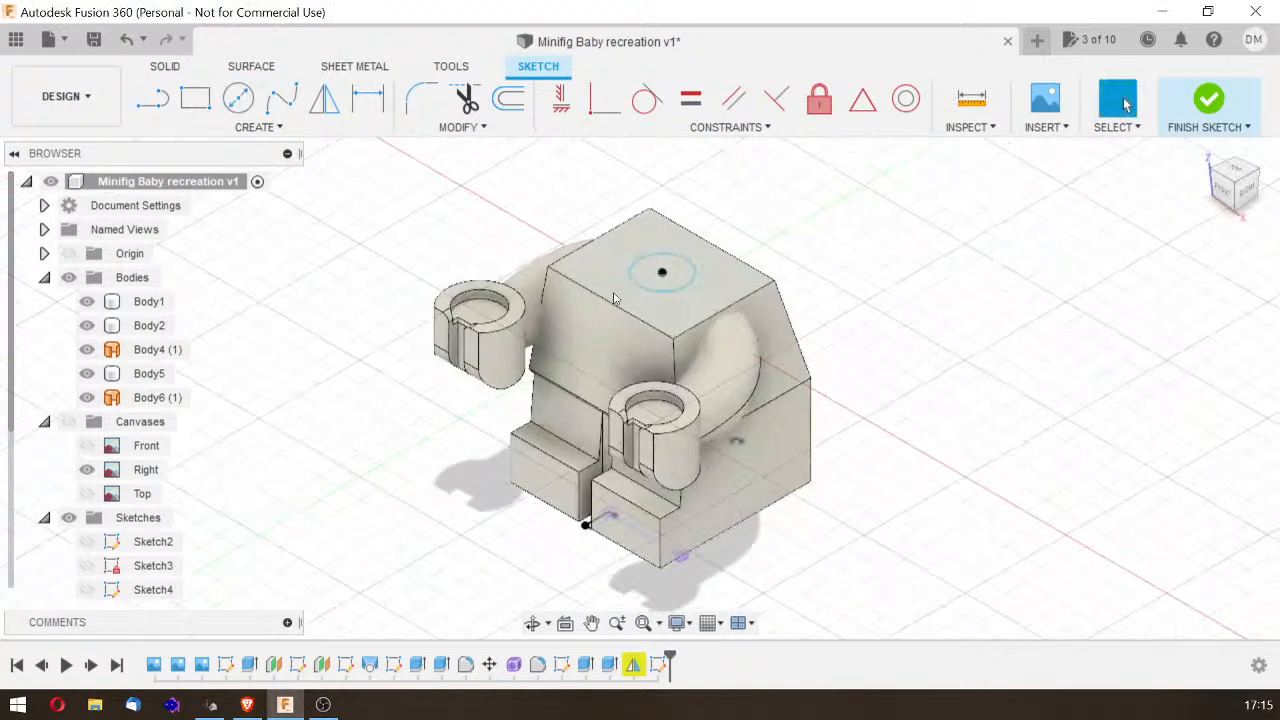
Step: Extrude the circle on the torso's top 15 mm upward as a neck, joined to the body
key("e")
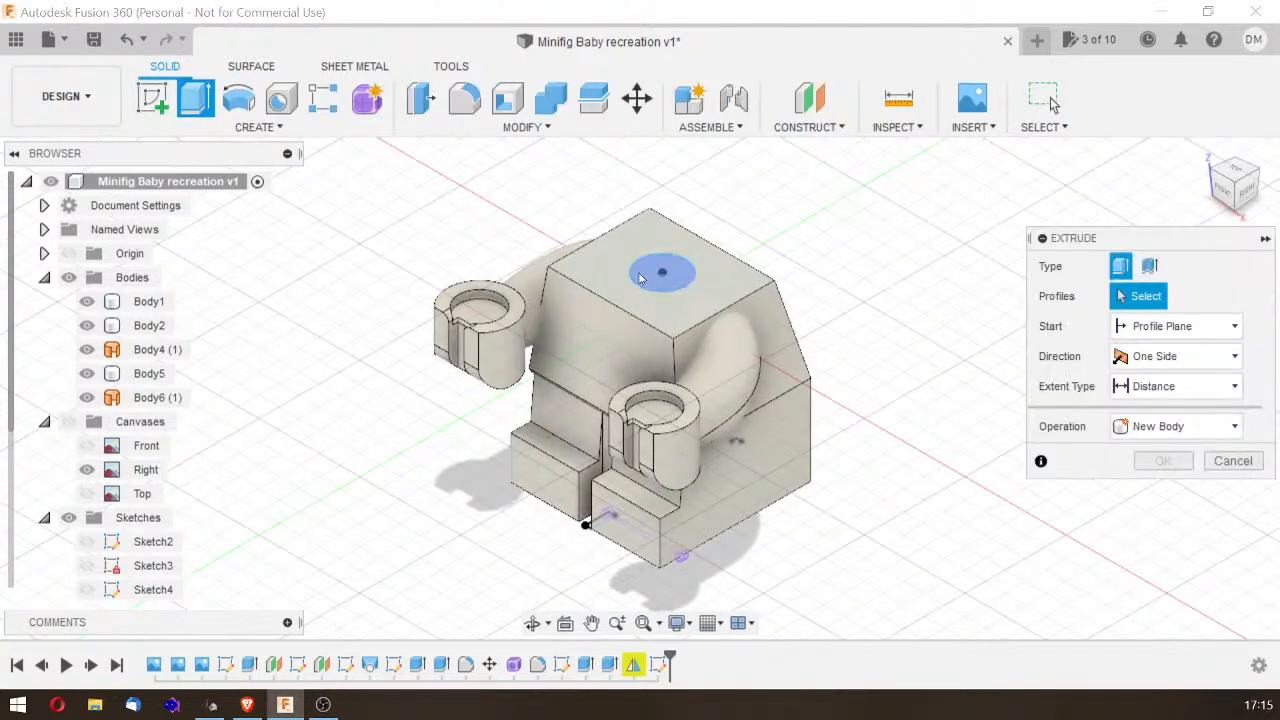
left_click(660, 265)
left_click_drag(663, 251, 650, 188)
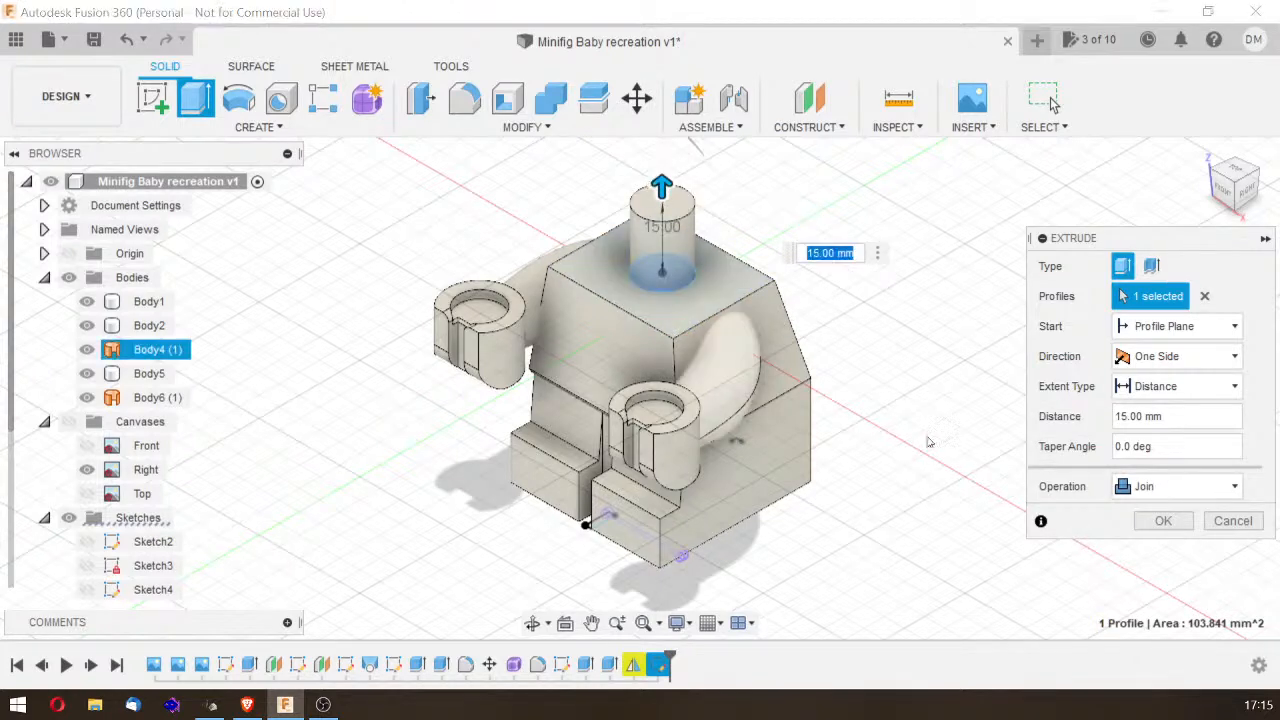
left_click(1163, 520)
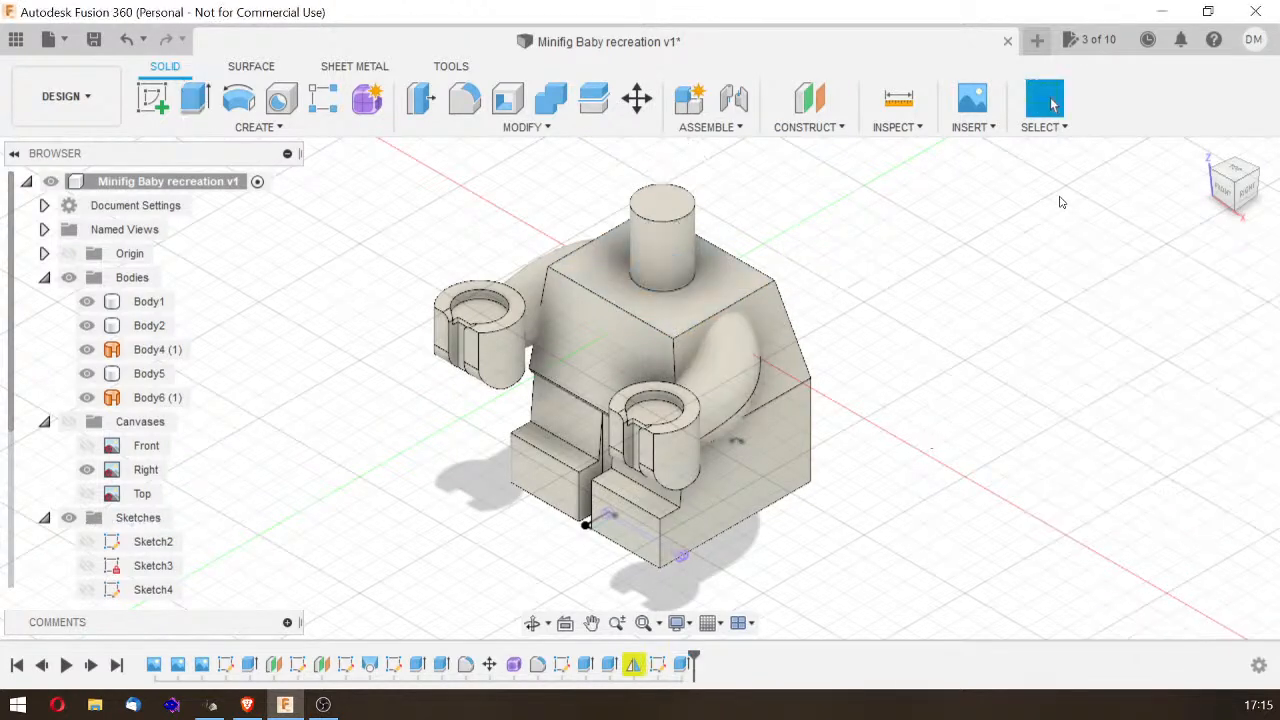
Step: Save a new version of the design with the description "Crude baby body"
mouse_move(1230, 181)
left_mouse_down()
mouse_move(1155, 118)
mouse_move(1160, 95)
mouse_move(1162, 150)
mouse_move(1208, 161)
mouse_move(1233, 190)
left_mouse_up()
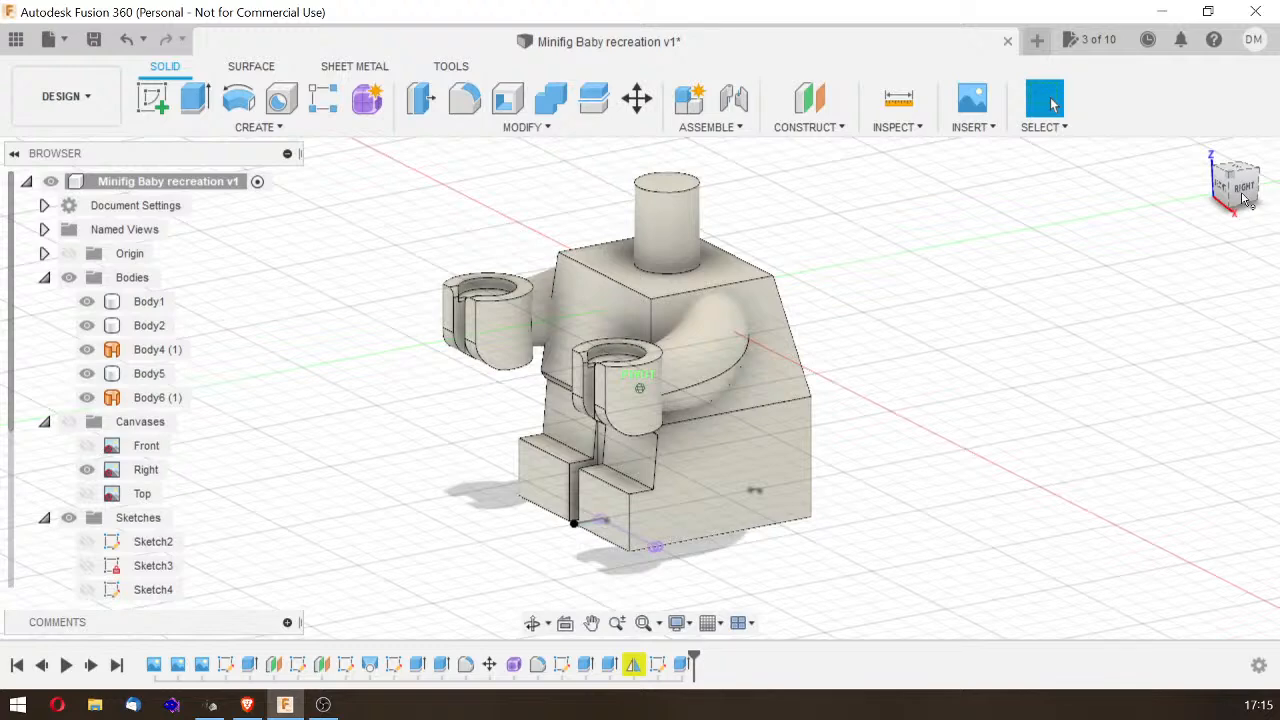
left_click(92, 42)
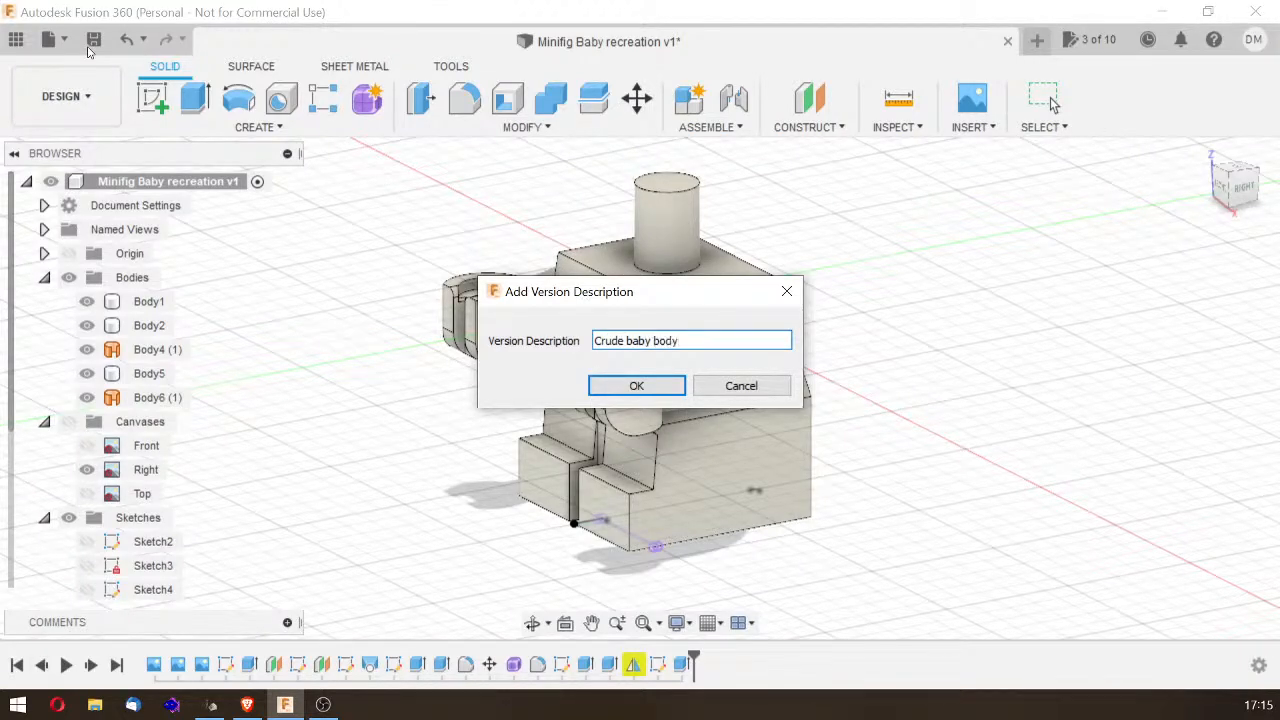
key("Return")
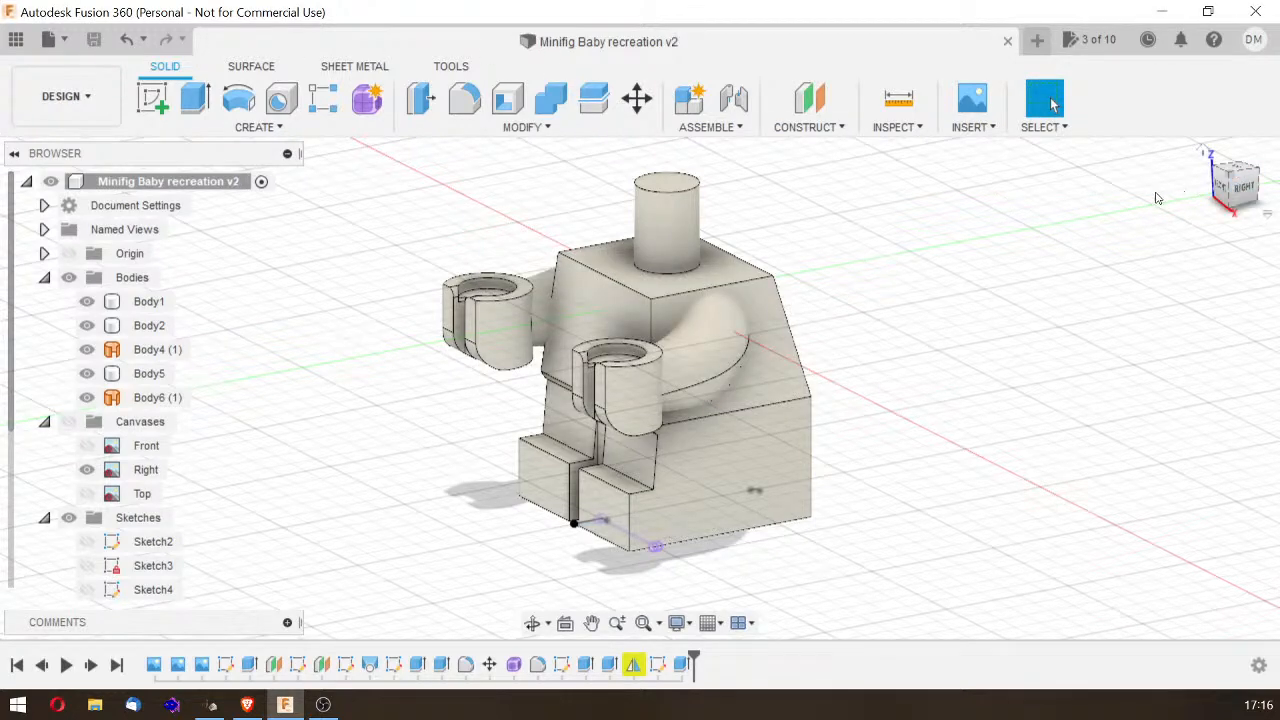
Step: Show the Canvases folder with the Right reference image and view the whole figure from the right side
left_click(1245, 194)
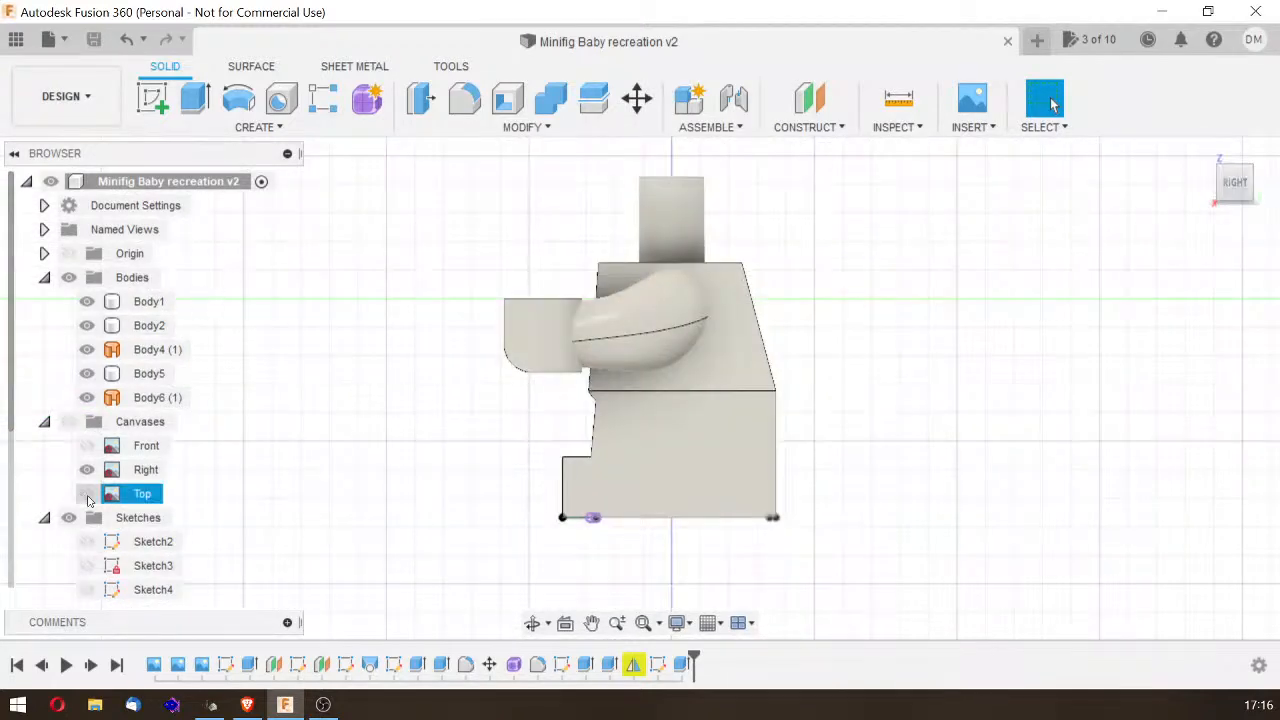
left_click(88, 455)
left_click(87, 446)
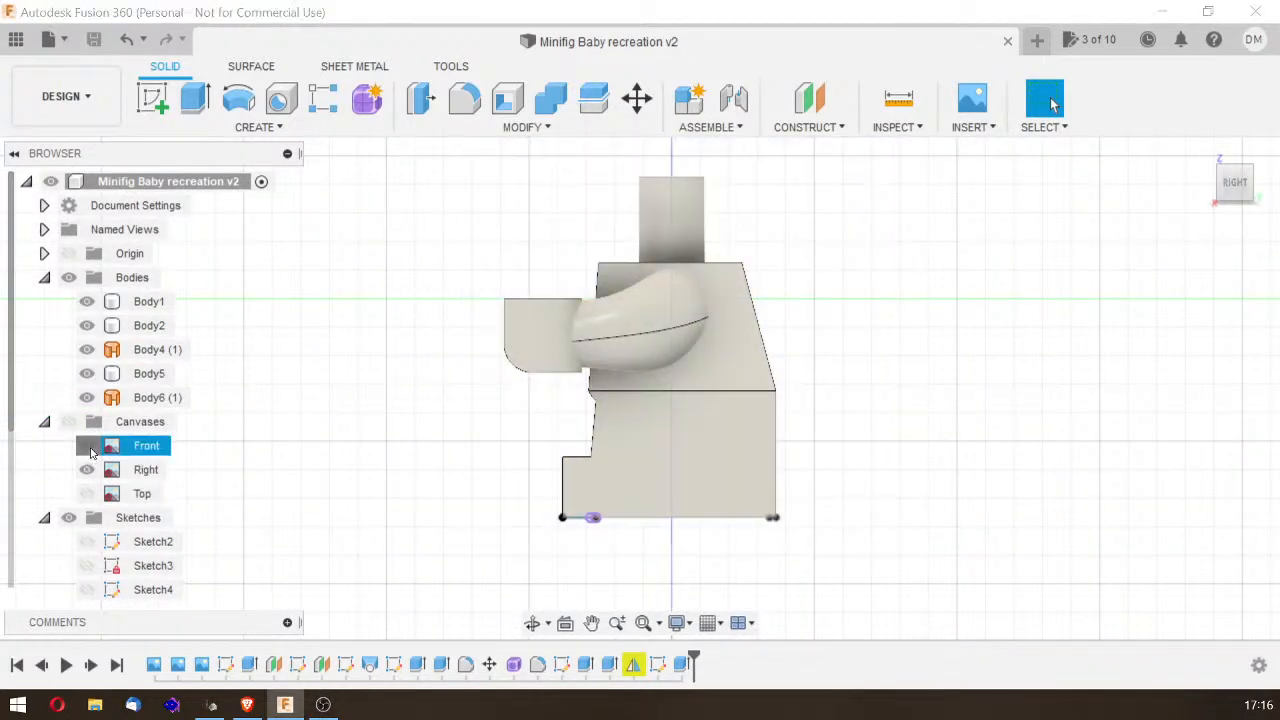
left_click(69, 422)
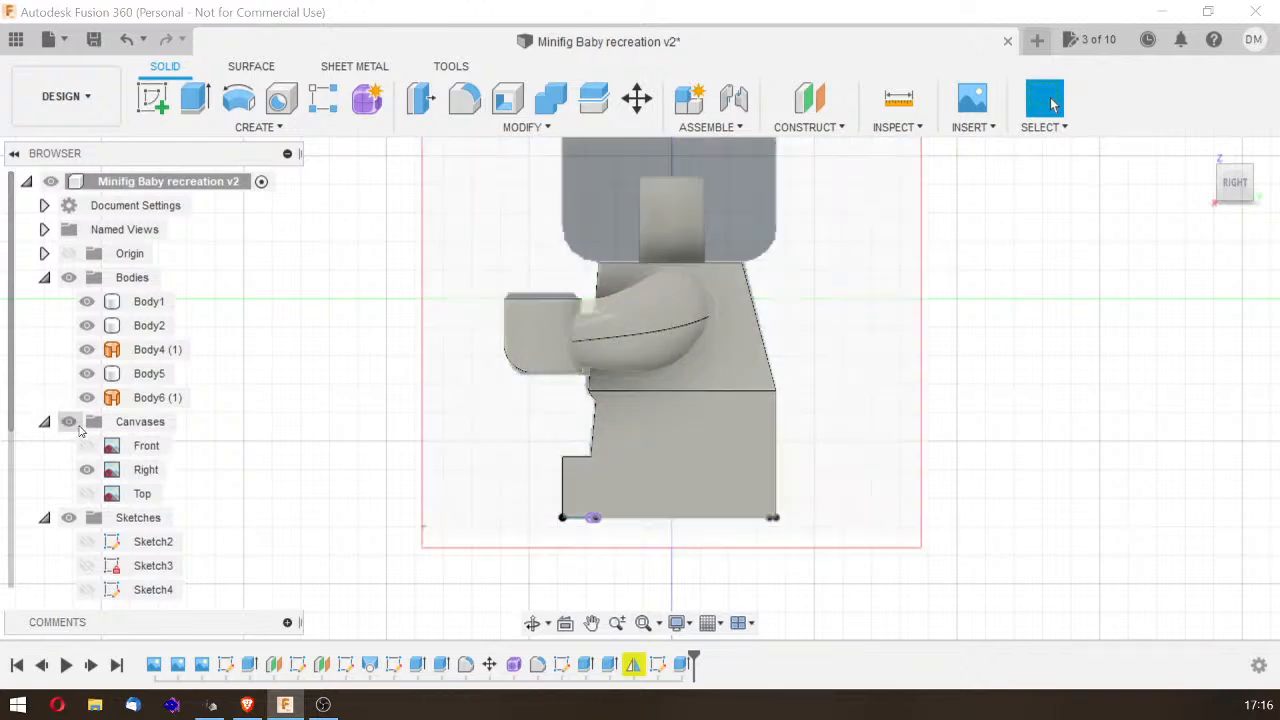
scroll(802, 311, "up", 3)
scroll(802, 311, "down", 6)
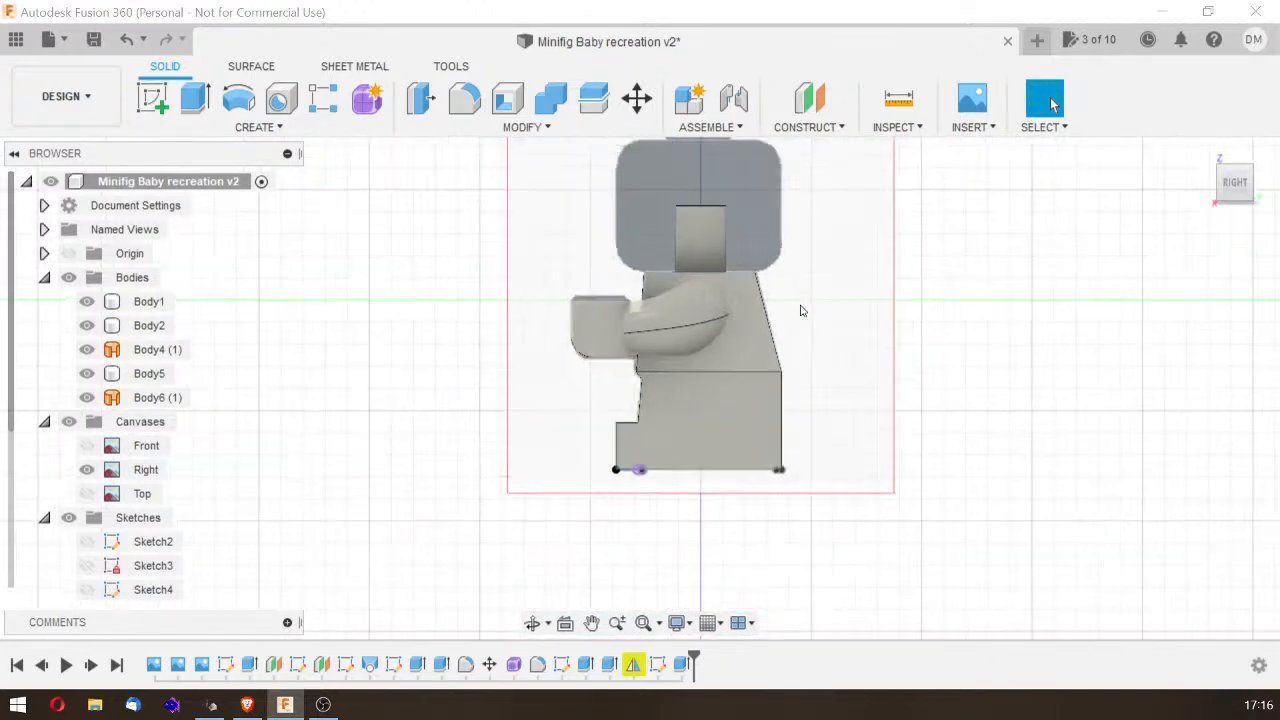
Step: Create an offset construction plane at 0 mm distance from the torso's top face
left_click_drag(1236, 184, 1244, 198)
left_click(1236, 188)
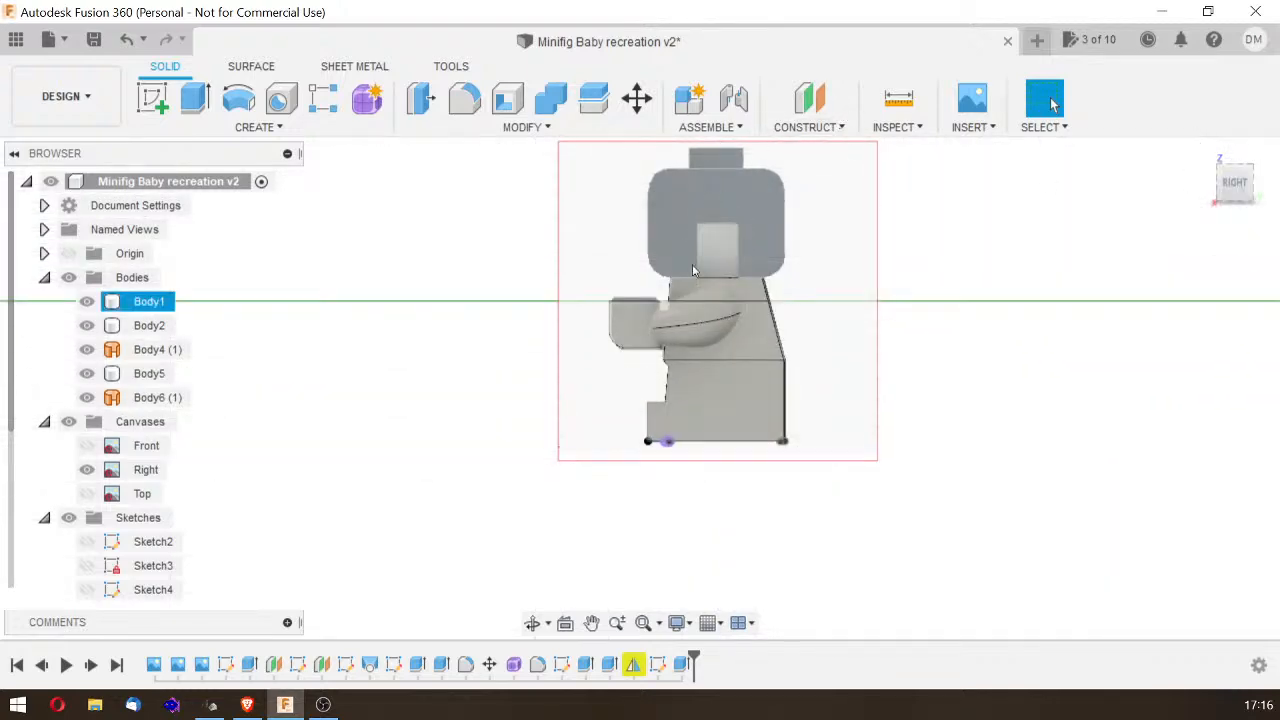
left_click(822, 108)
left_click_drag(1235, 187, 1270, 240)
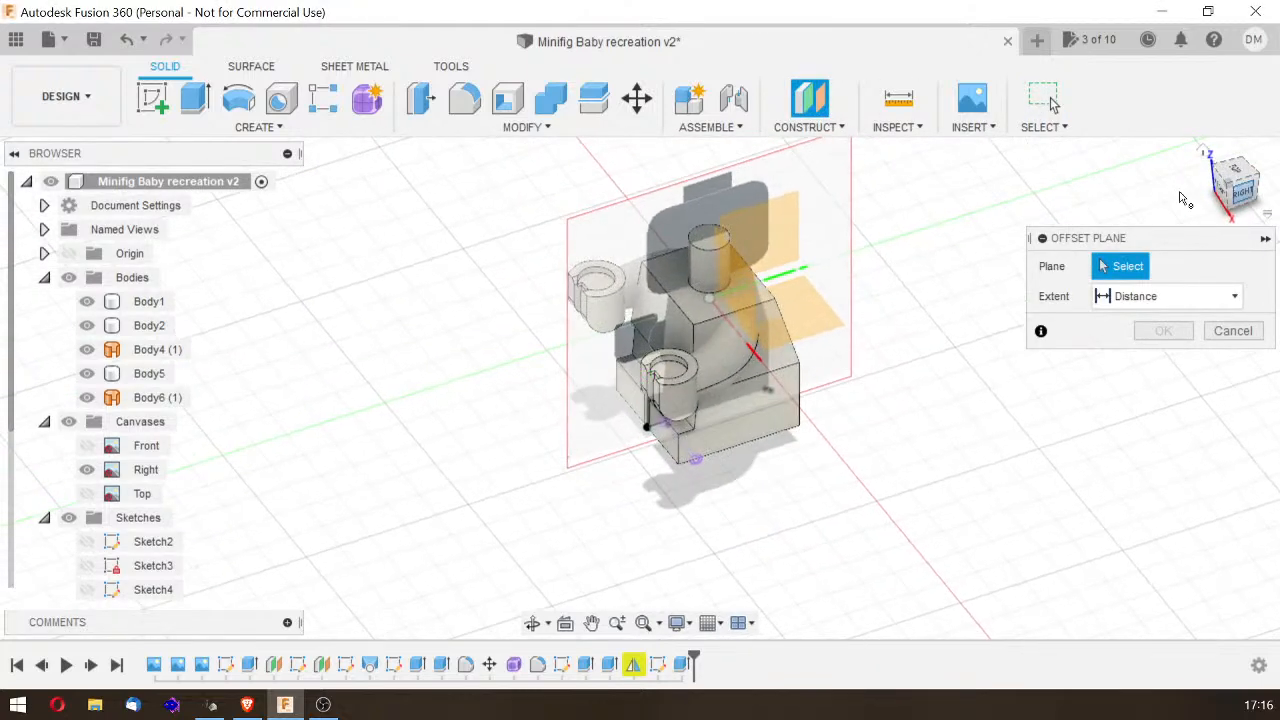
left_click(700, 302)
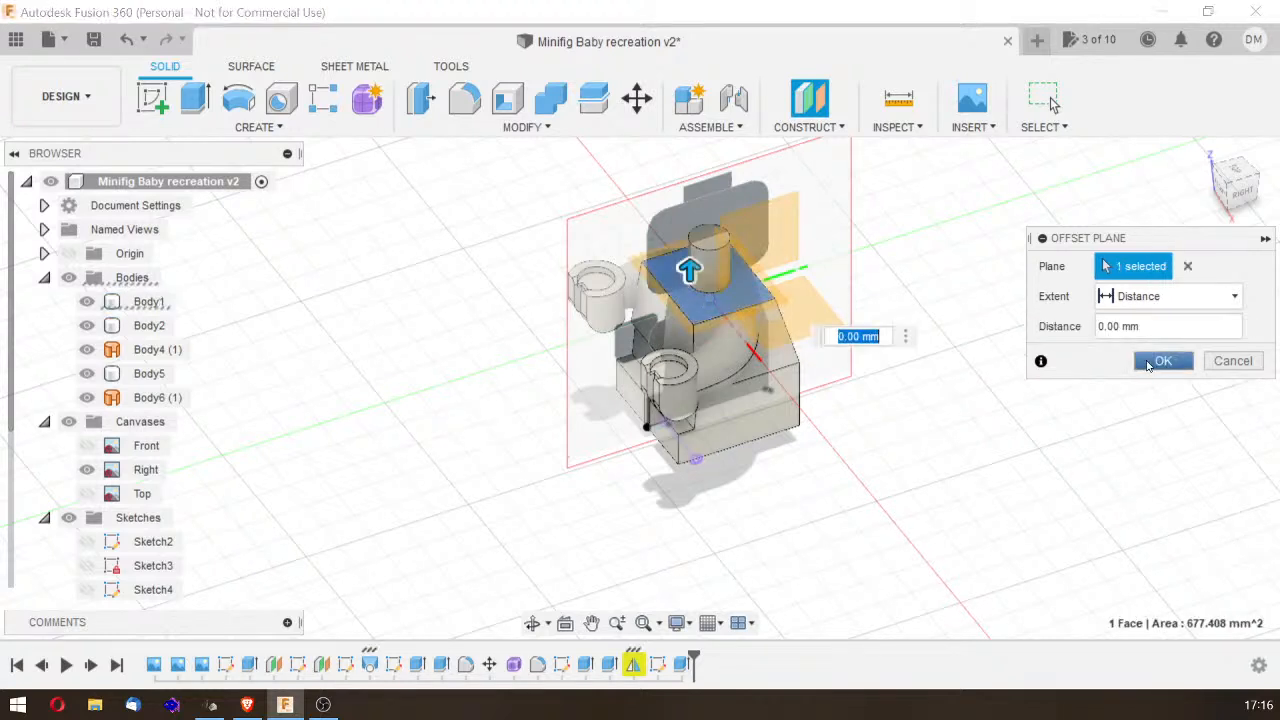
left_click(1160, 362)
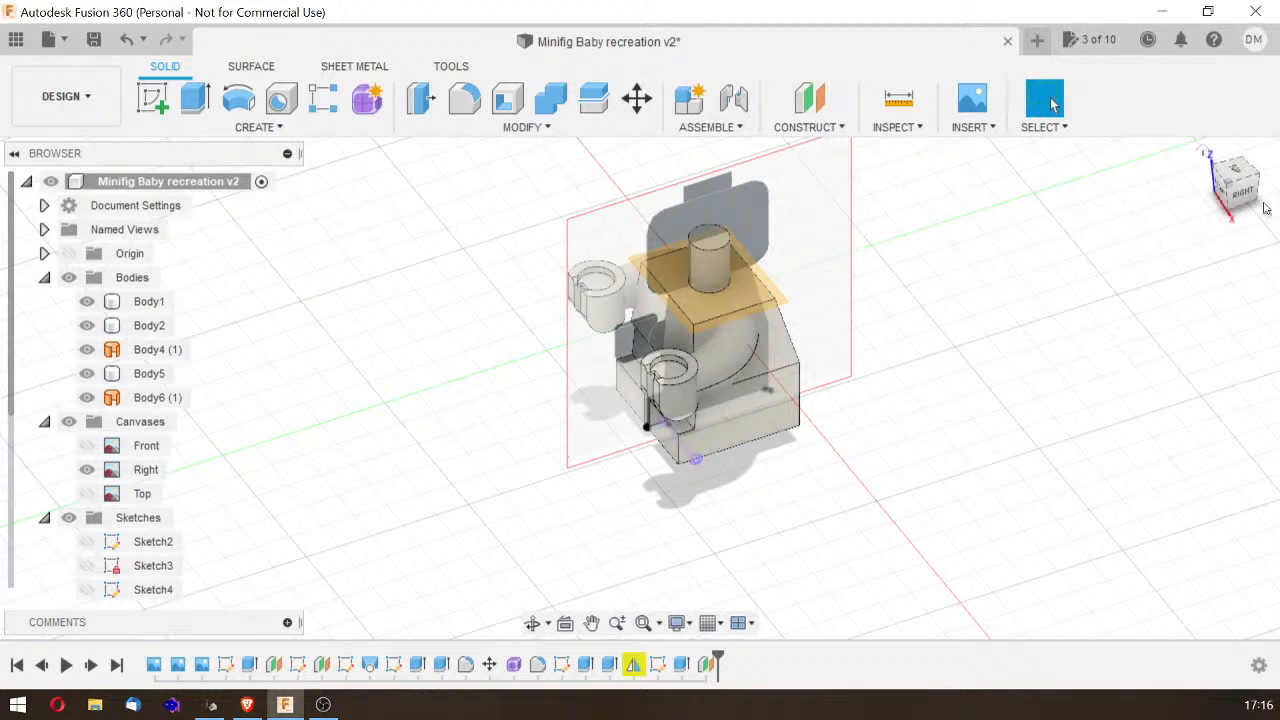
Step: Start a sketch on the new plane and draw a circle about 43.7 mm in diameter centred on the neck
left_click(158, 101)
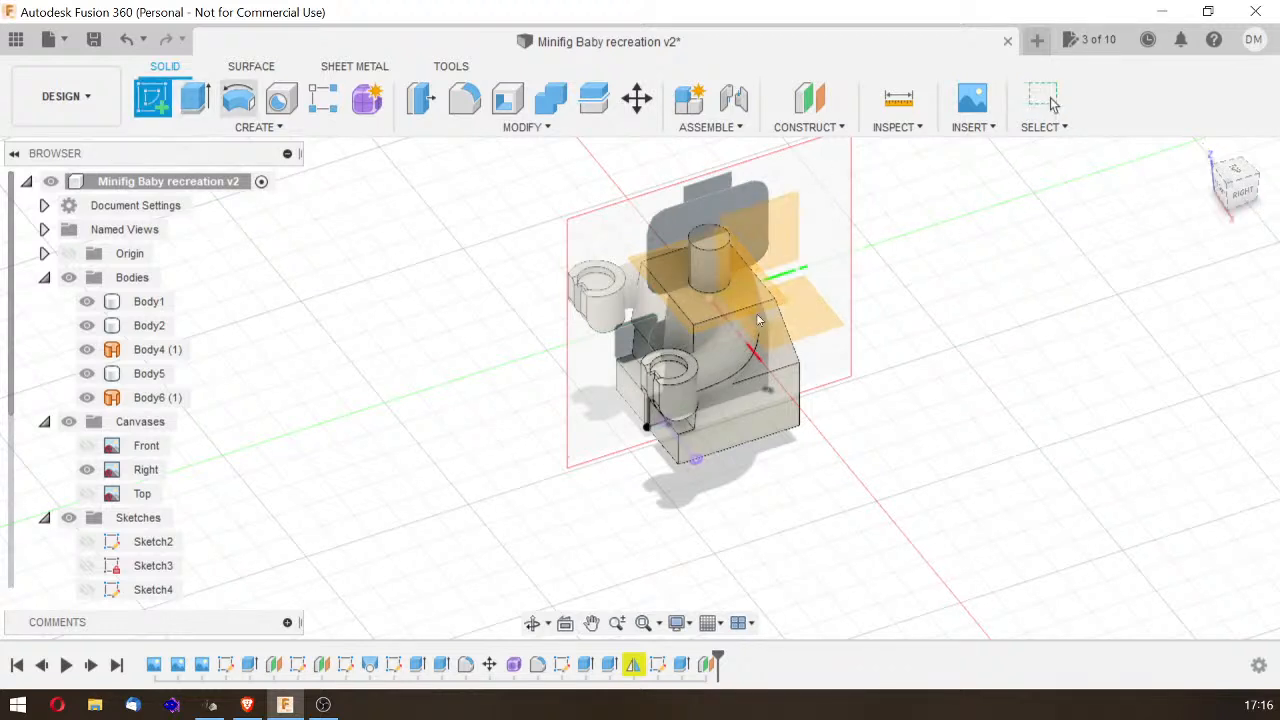
left_click(716, 316)
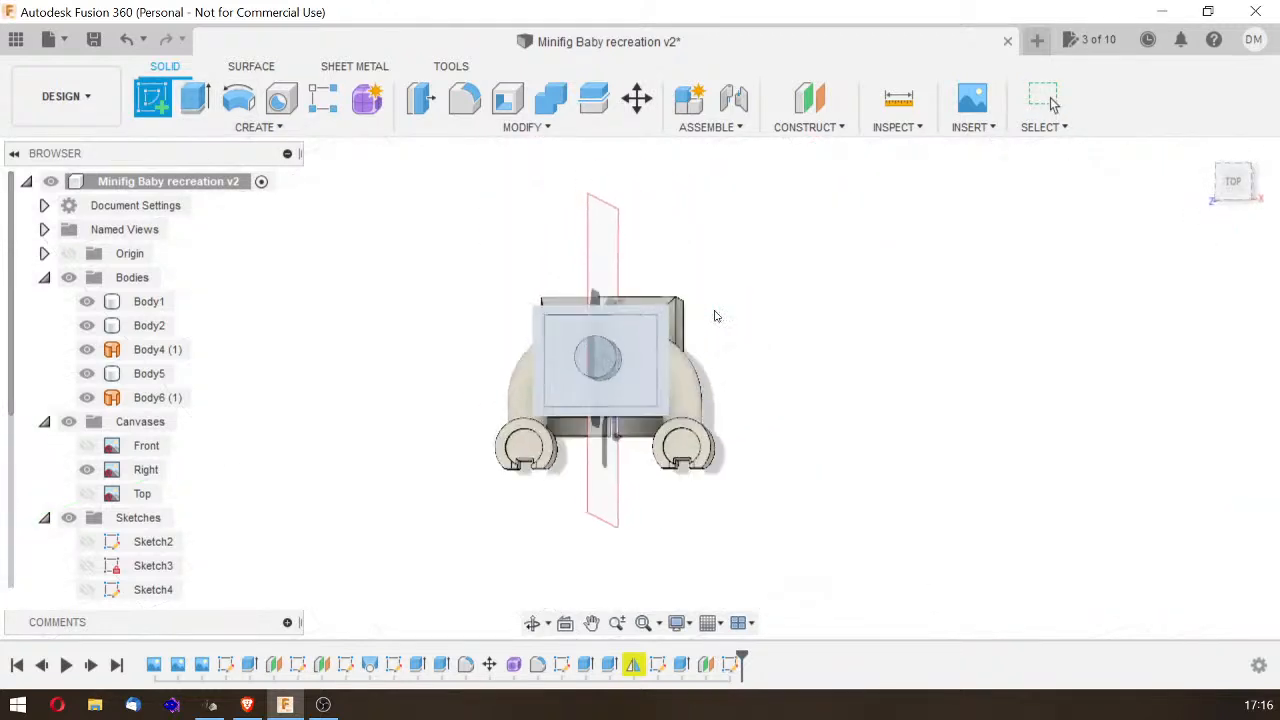
left_click(238, 95)
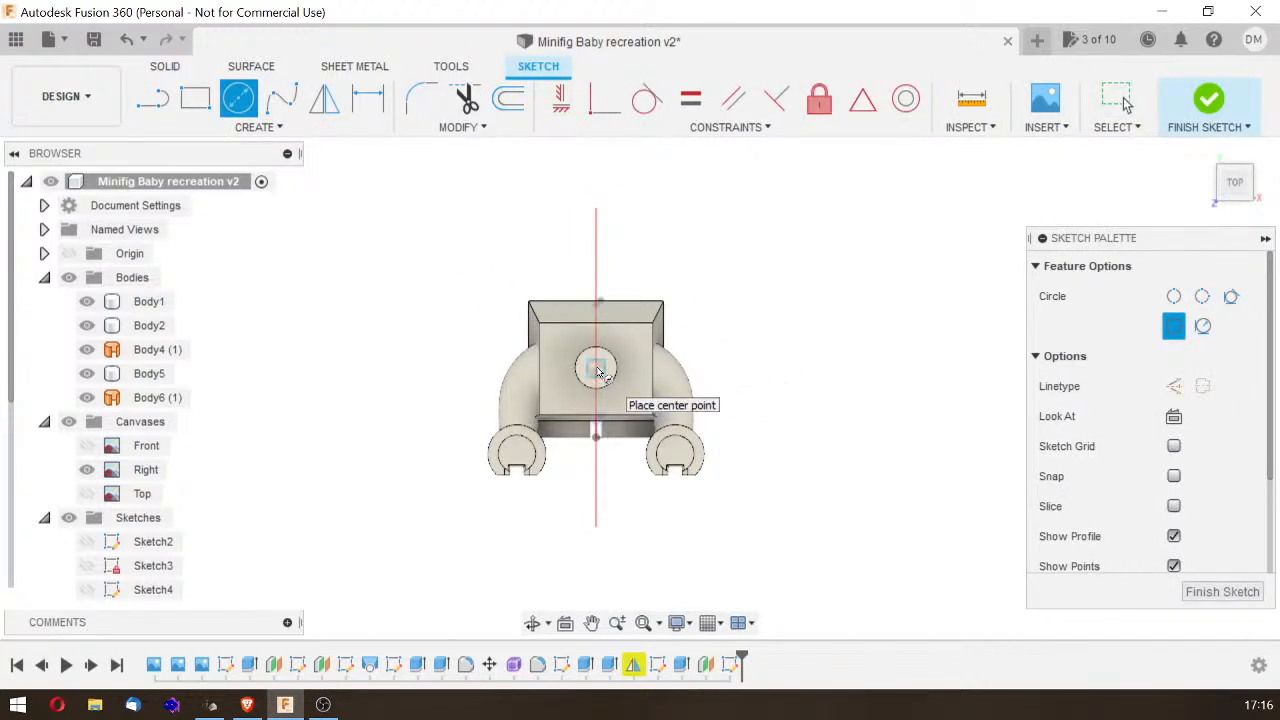
left_click(605, 369)
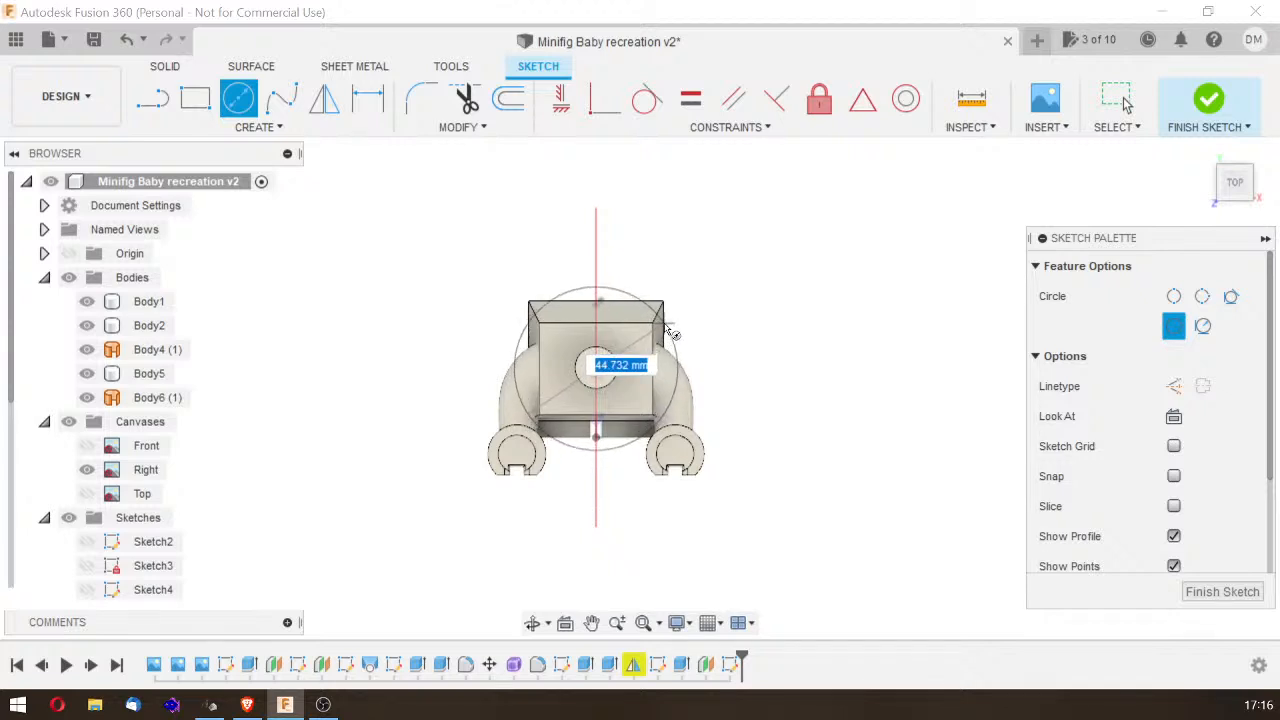
left_click(667, 330)
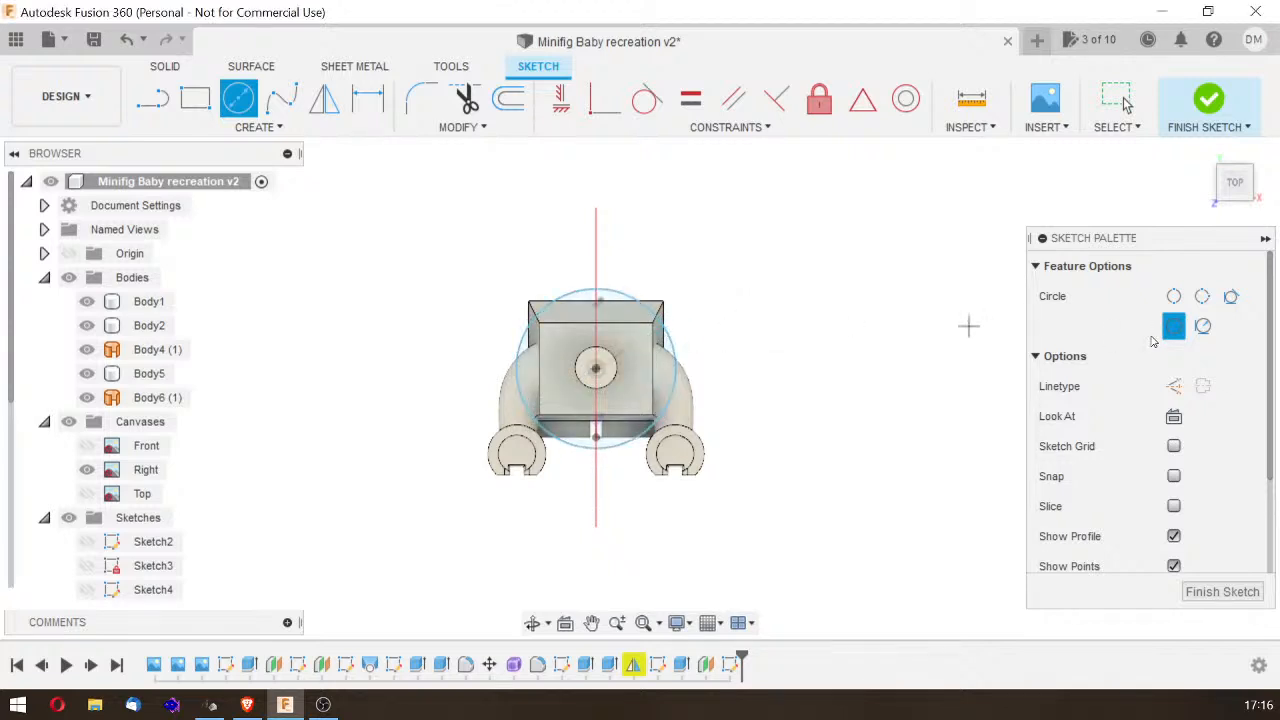
Step: Dimension the diameter of the circle around the neck and set it to 40 mm
left_click(1220, 182)
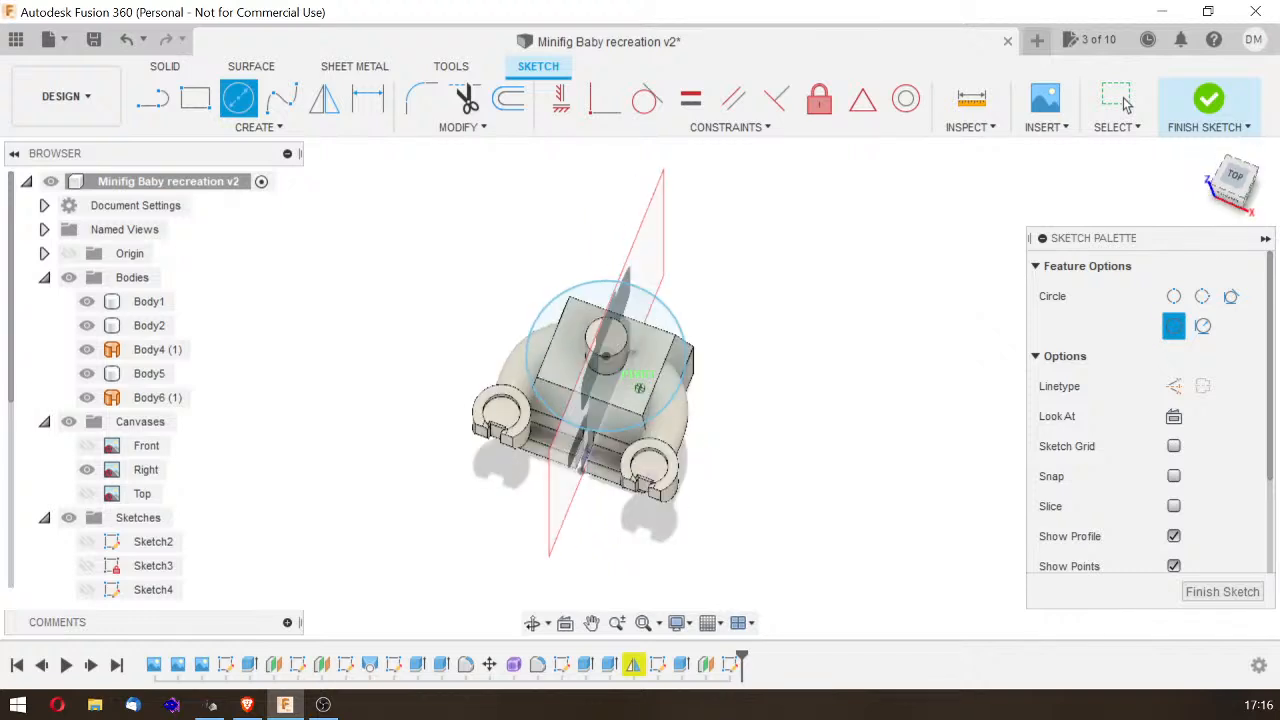
left_click_drag(1223, 183, 1238, 193)
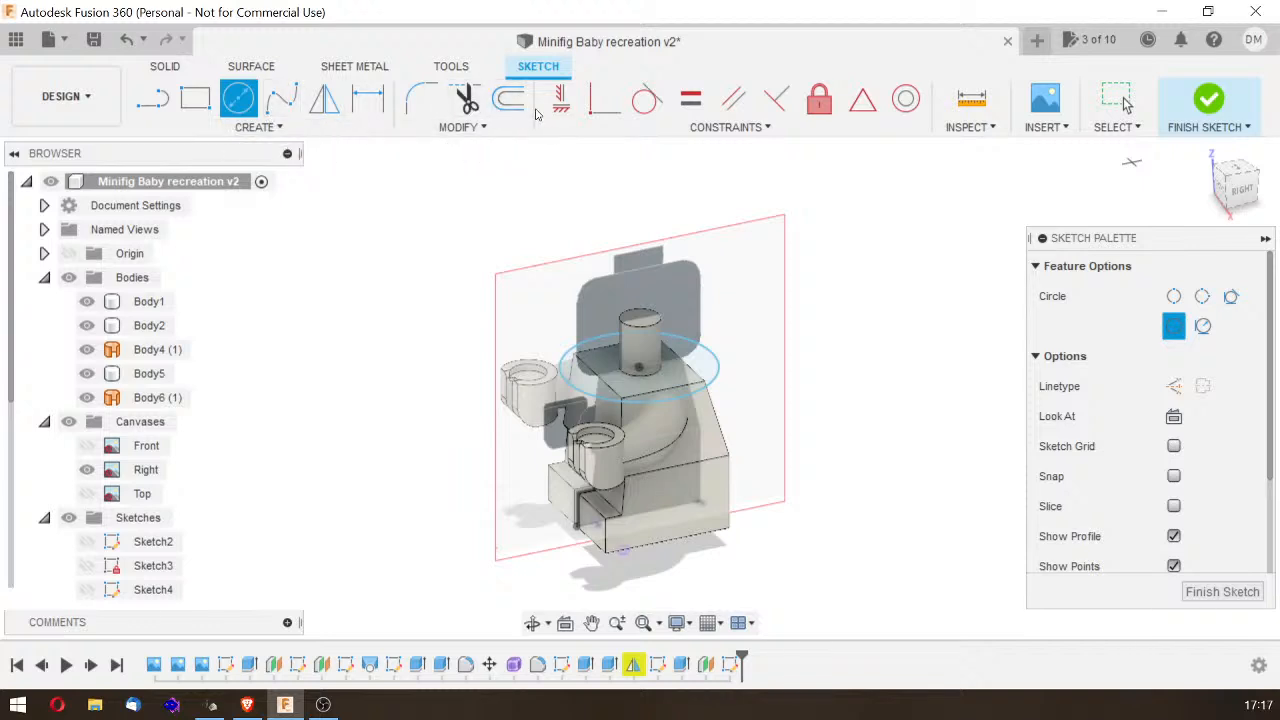
left_click(368, 98)
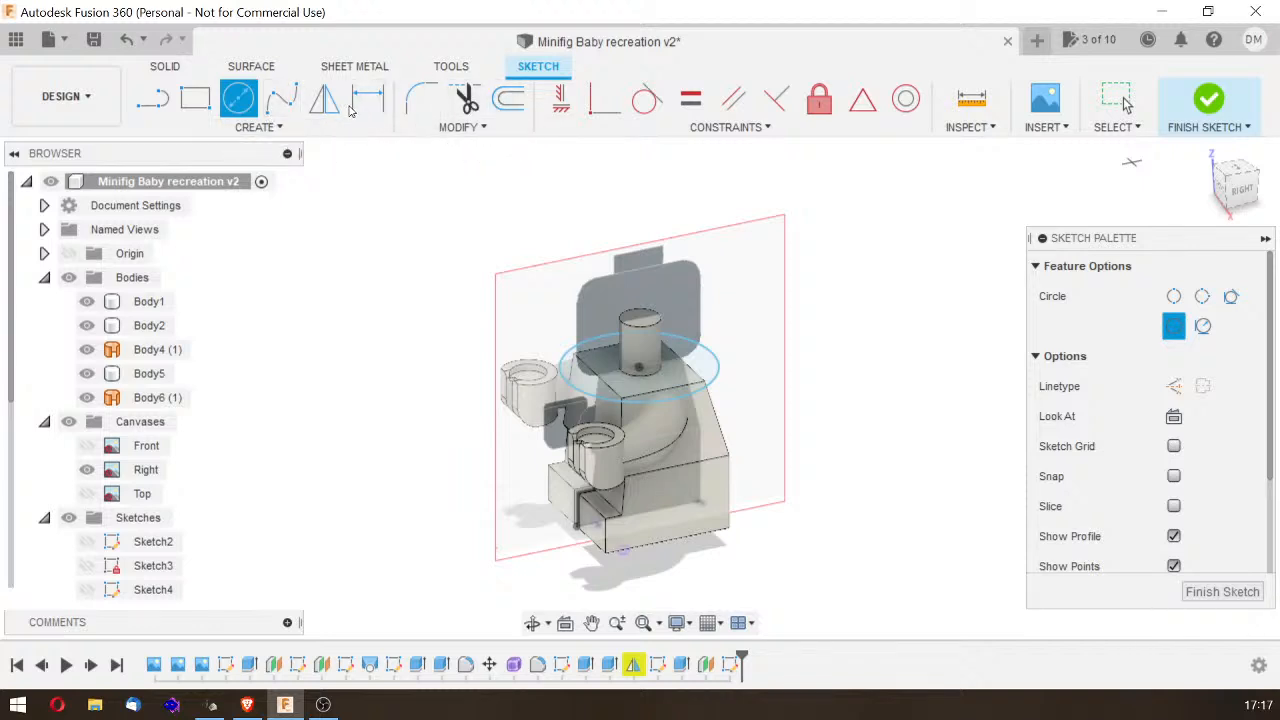
left_click(710, 390)
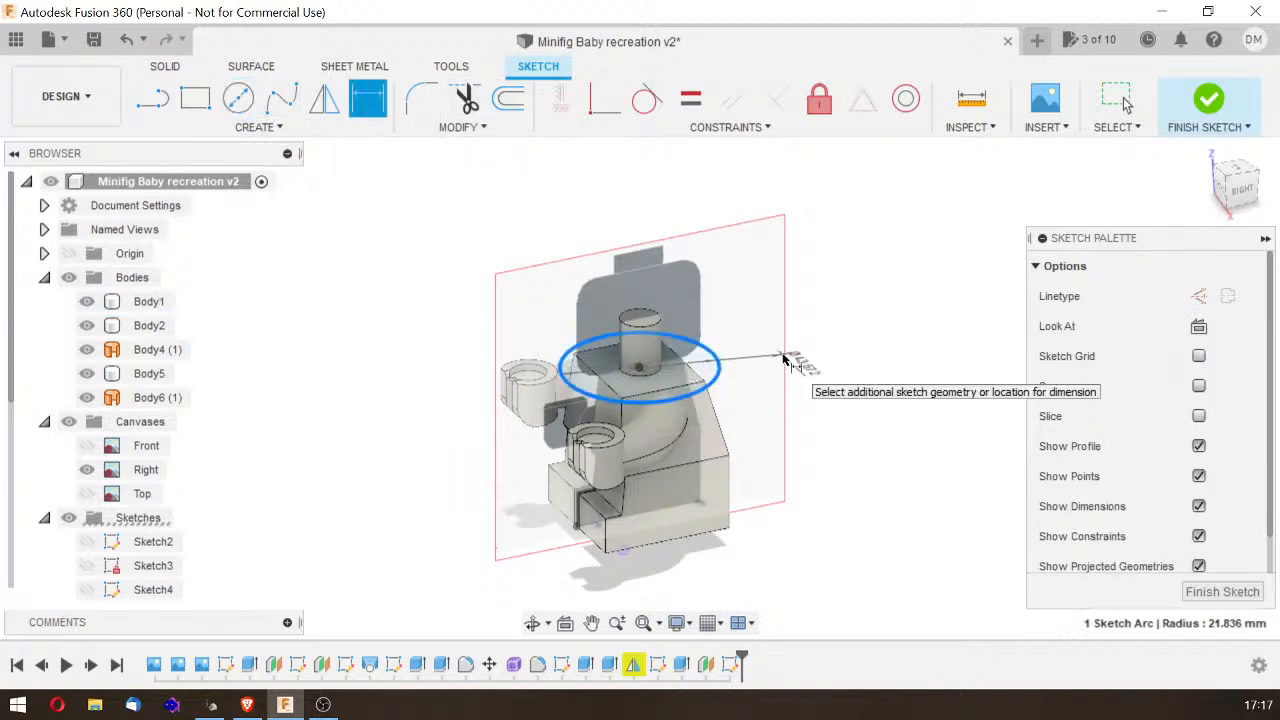
left_click(789, 366)
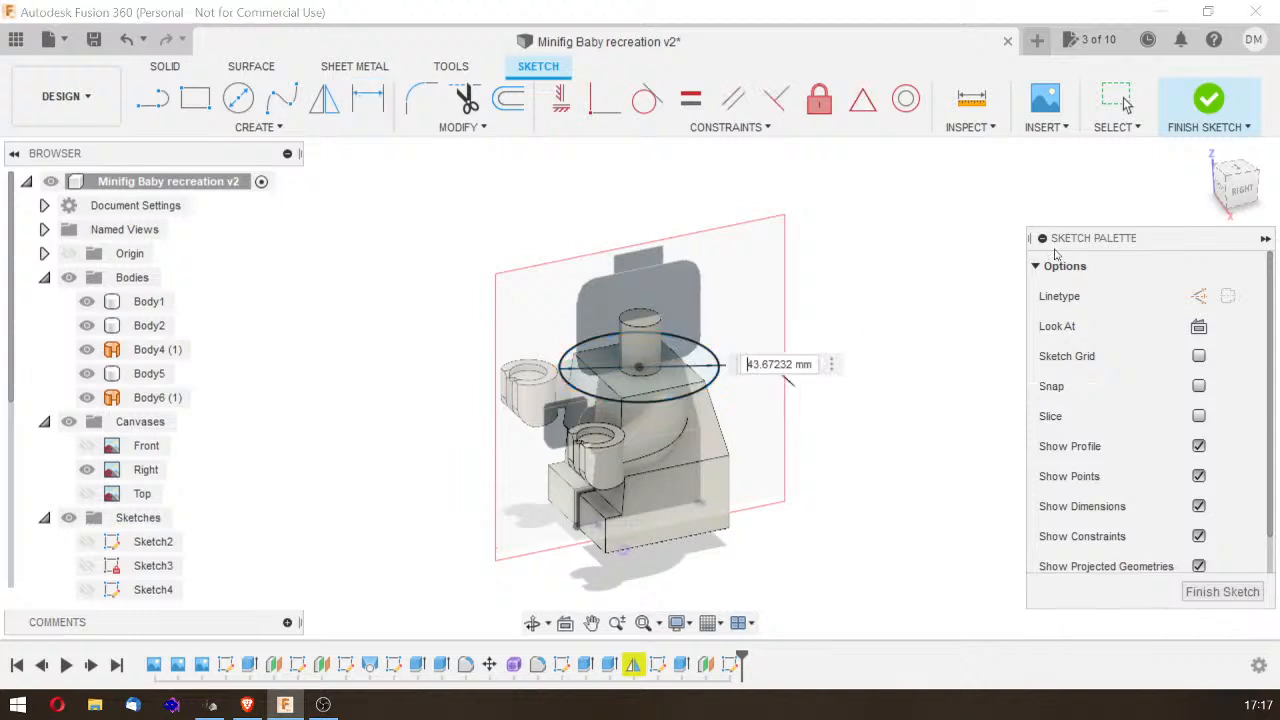
left_click(1245, 193)
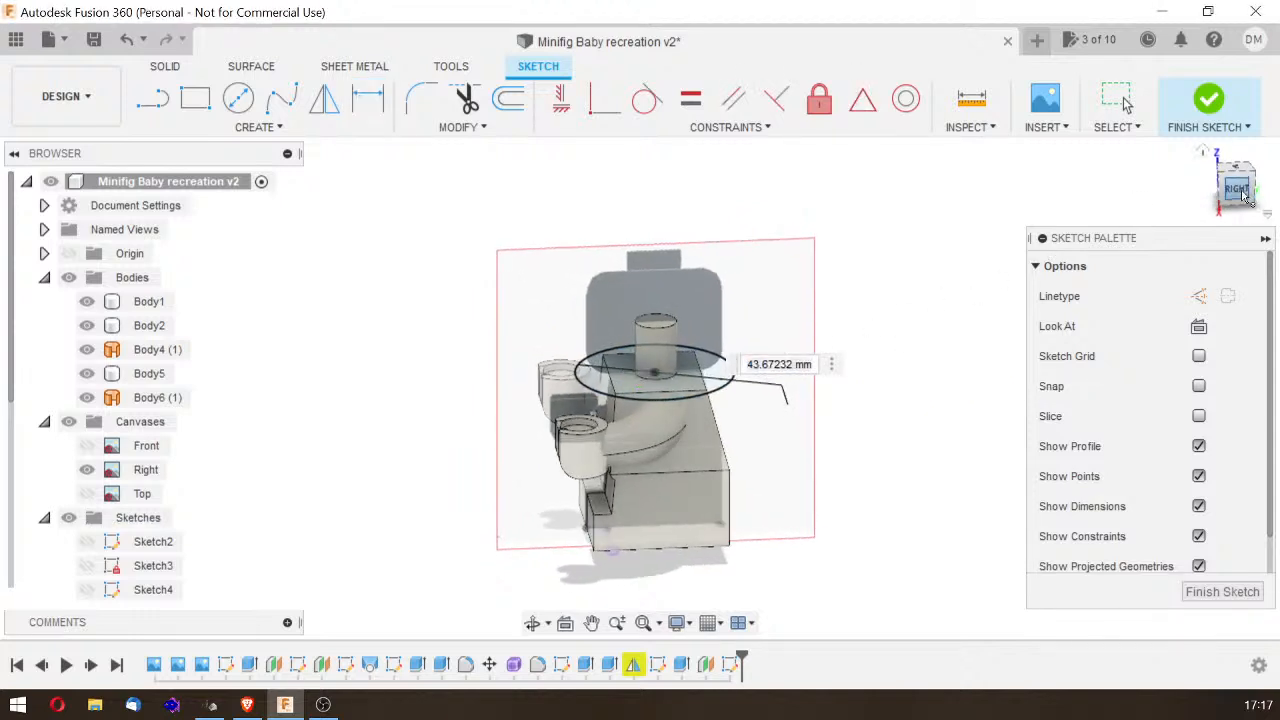
left_click(776, 366)
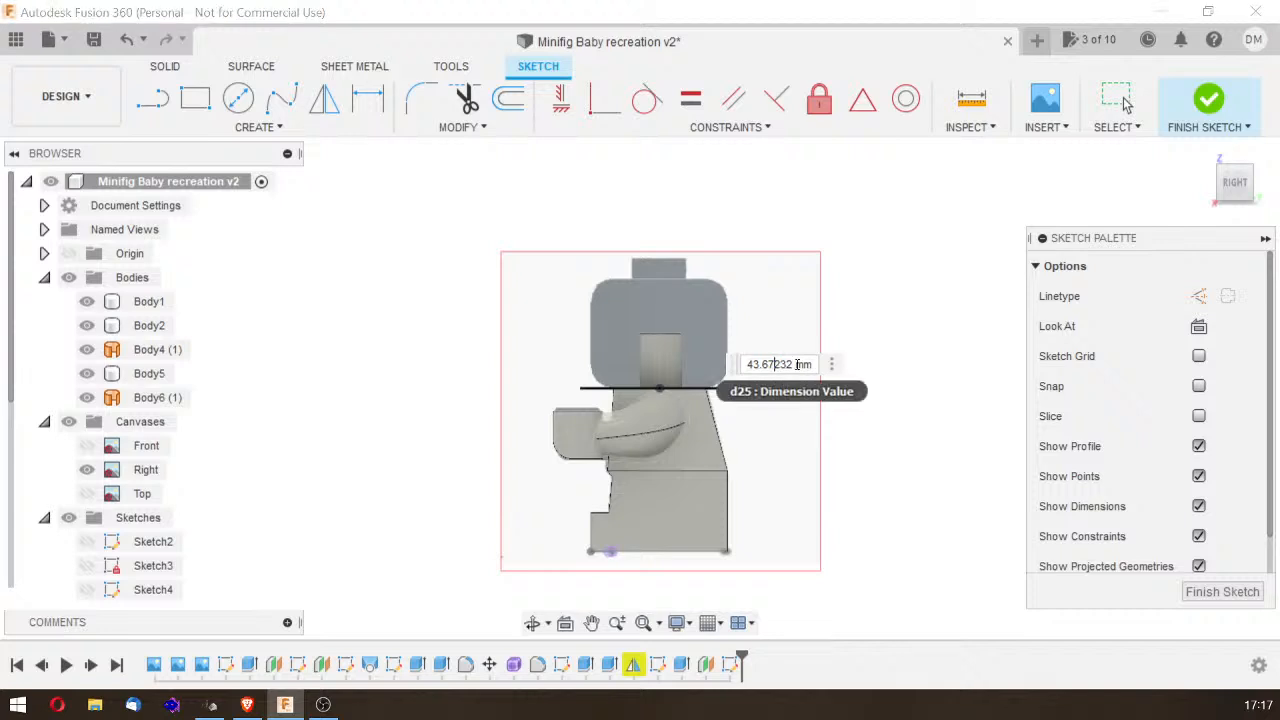
left_click_drag(778, 364, 762, 364)
type("40")
key("Return")
Step: Change the diameter dimension of the circle around the neck to 6 mm
key("d")
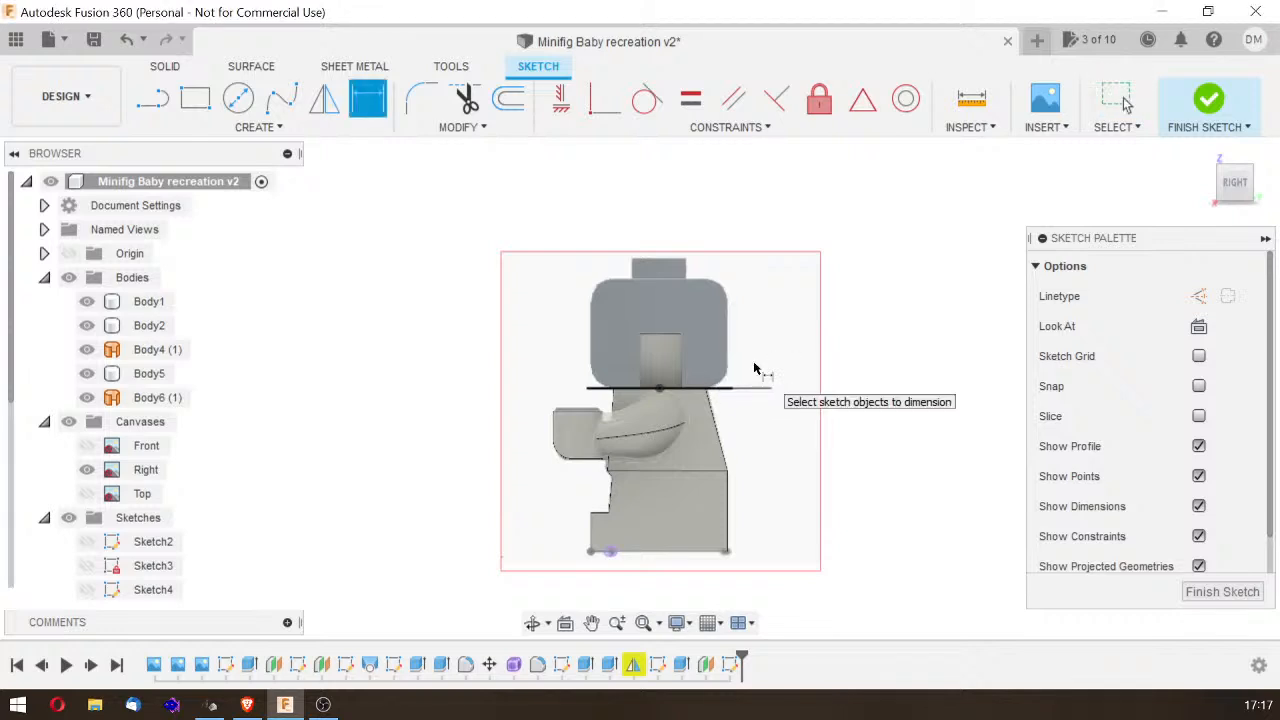
left_click(745, 389)
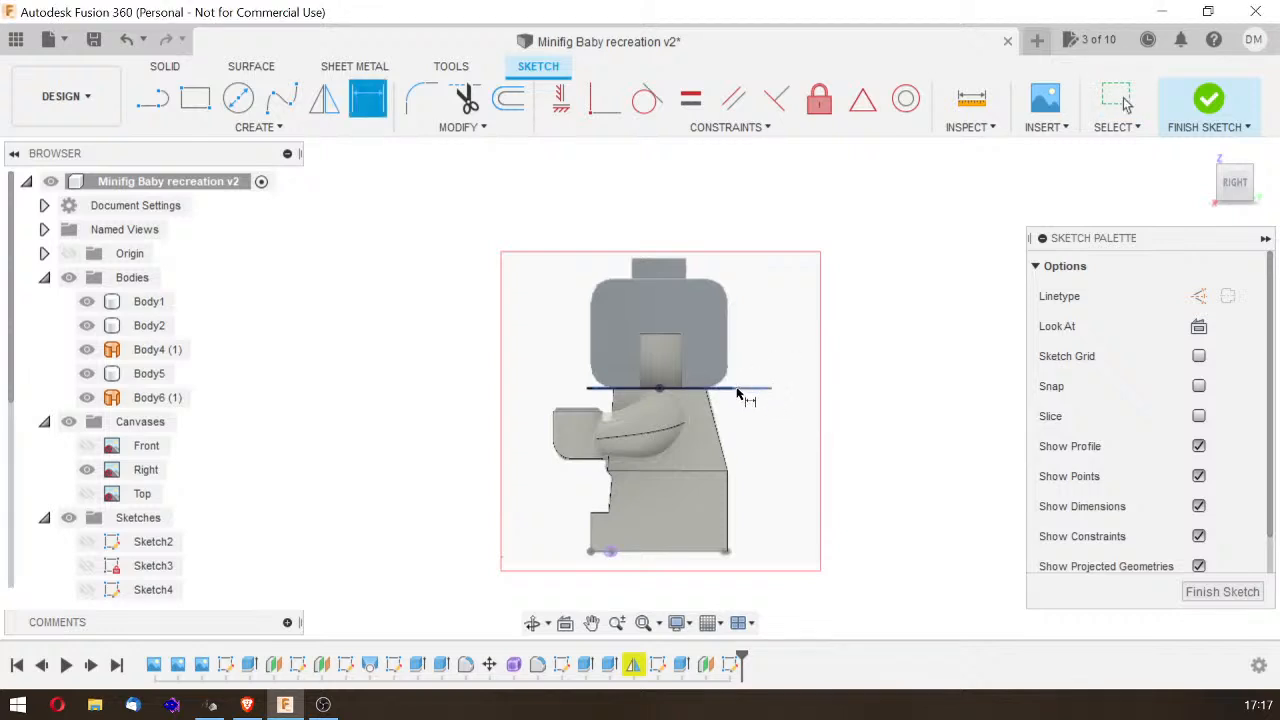
left_click(736, 392)
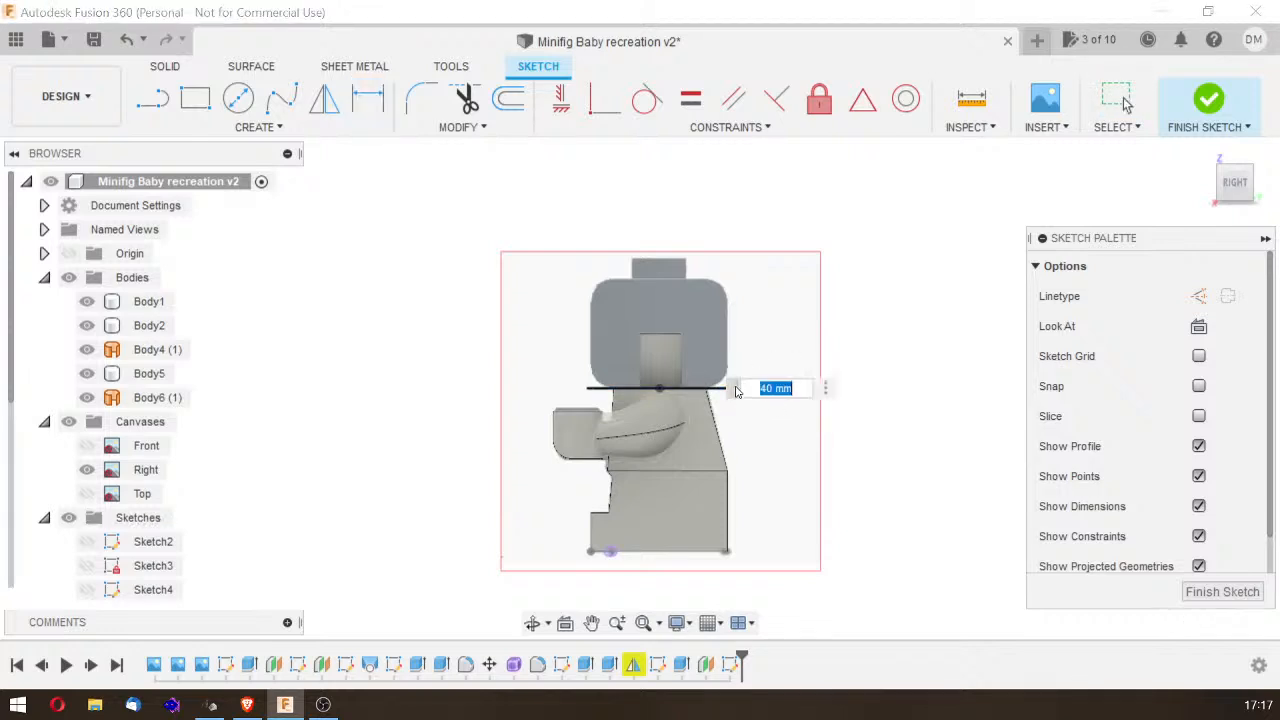
type("4")
key("Return")
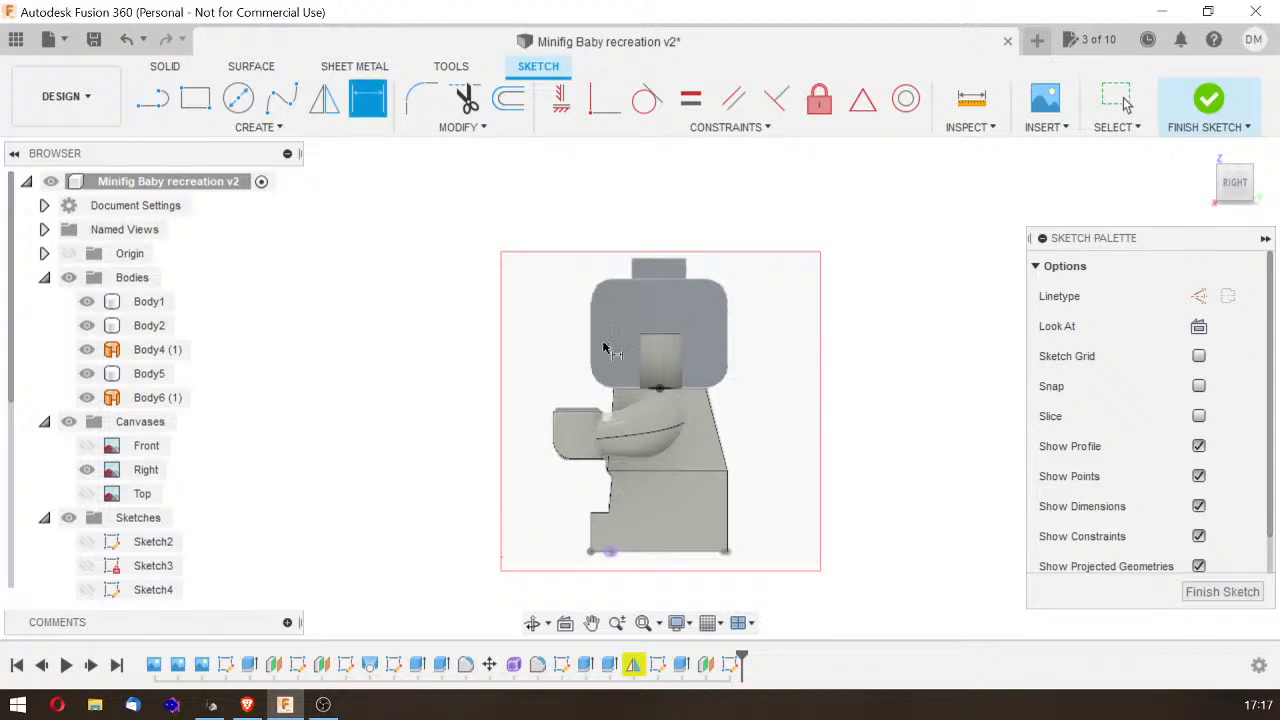
Step: Change the circle's diameter dimension to 36 mm
left_click(662, 388)
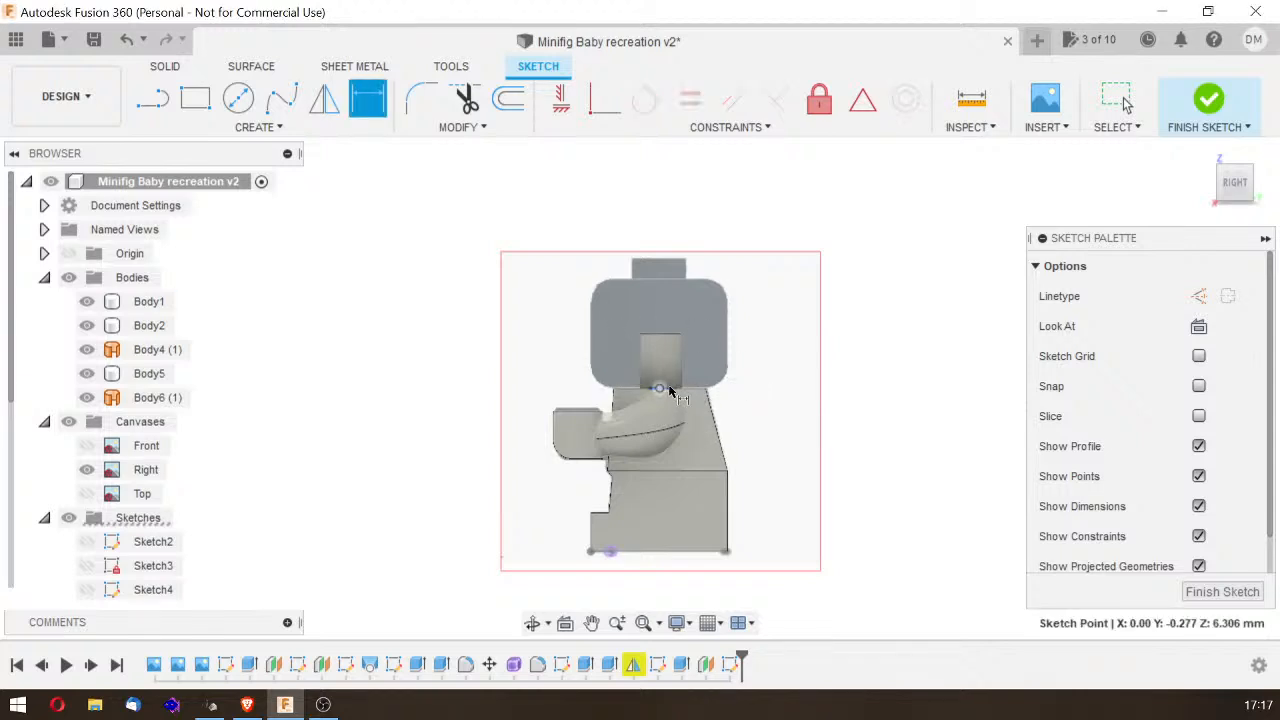
left_click(664, 389)
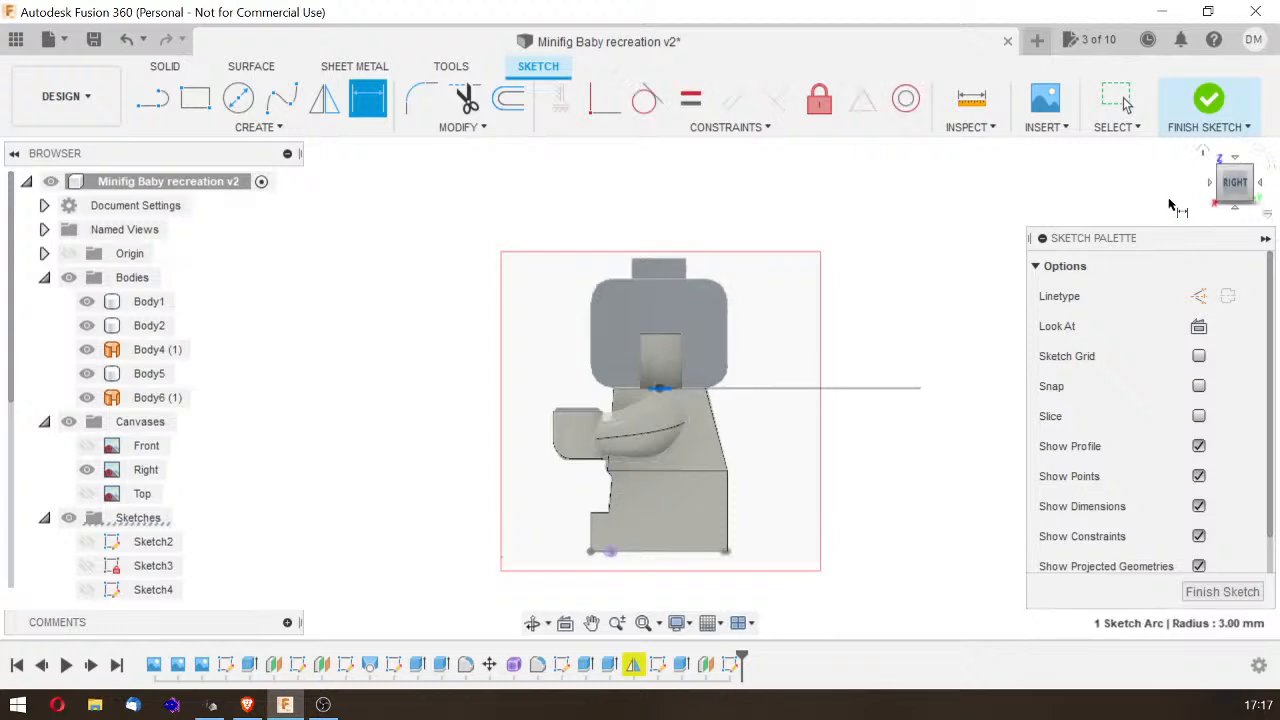
left_click(1231, 184)
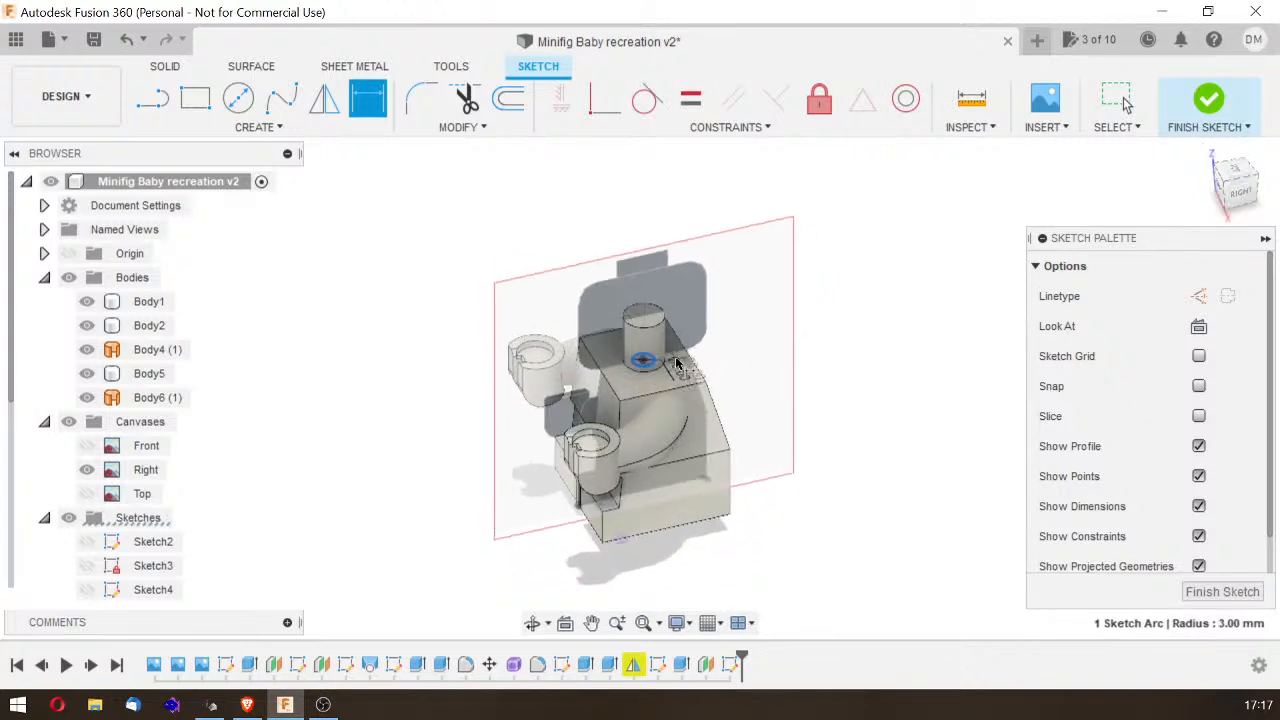
key("Escape")
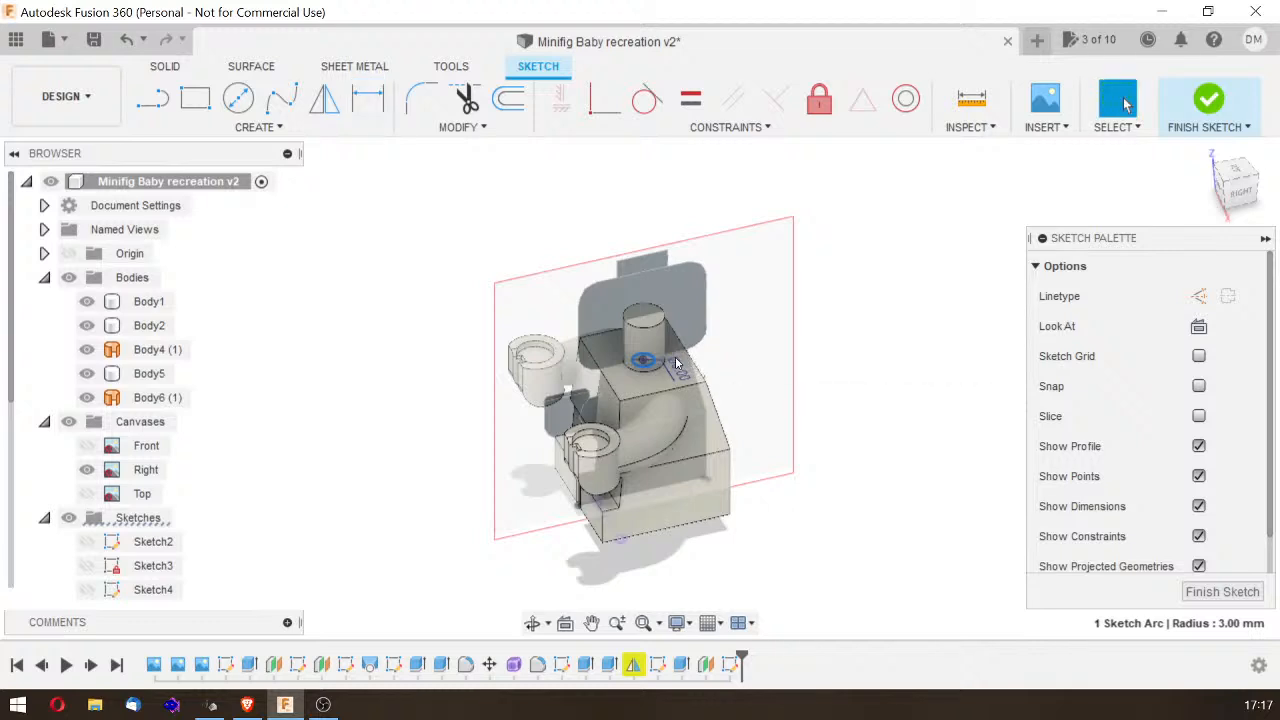
key("d")
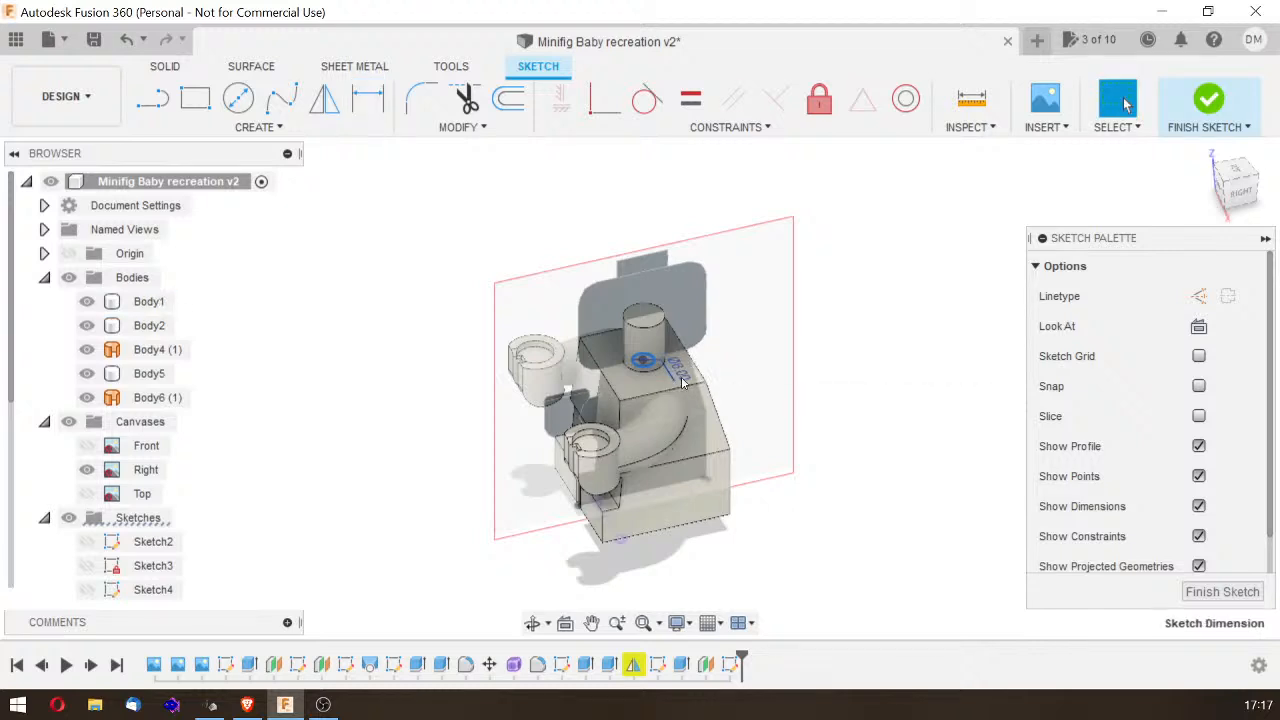
left_click(677, 366)
left_click(681, 383)
key("Escape")
key("Escape")
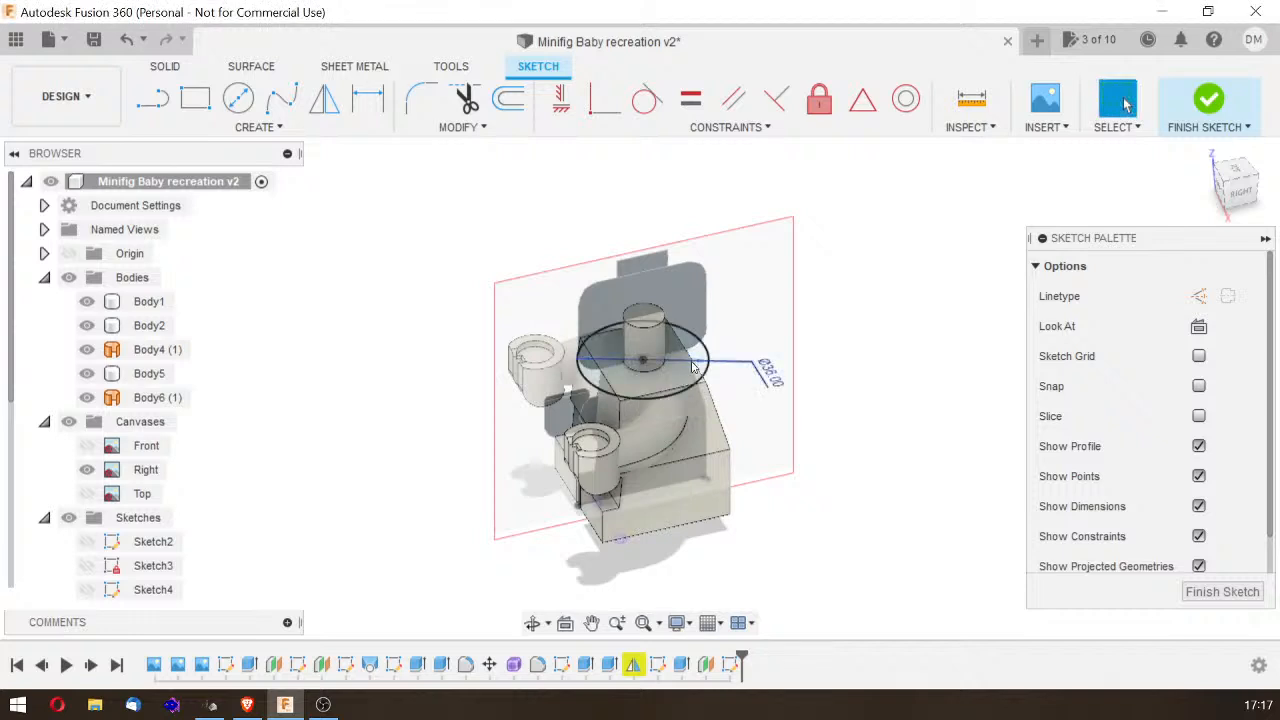
Step: Set the circle's diameter to 38 mm to match the head in the Right canvas, and finish the sketch
left_click(1243, 200)
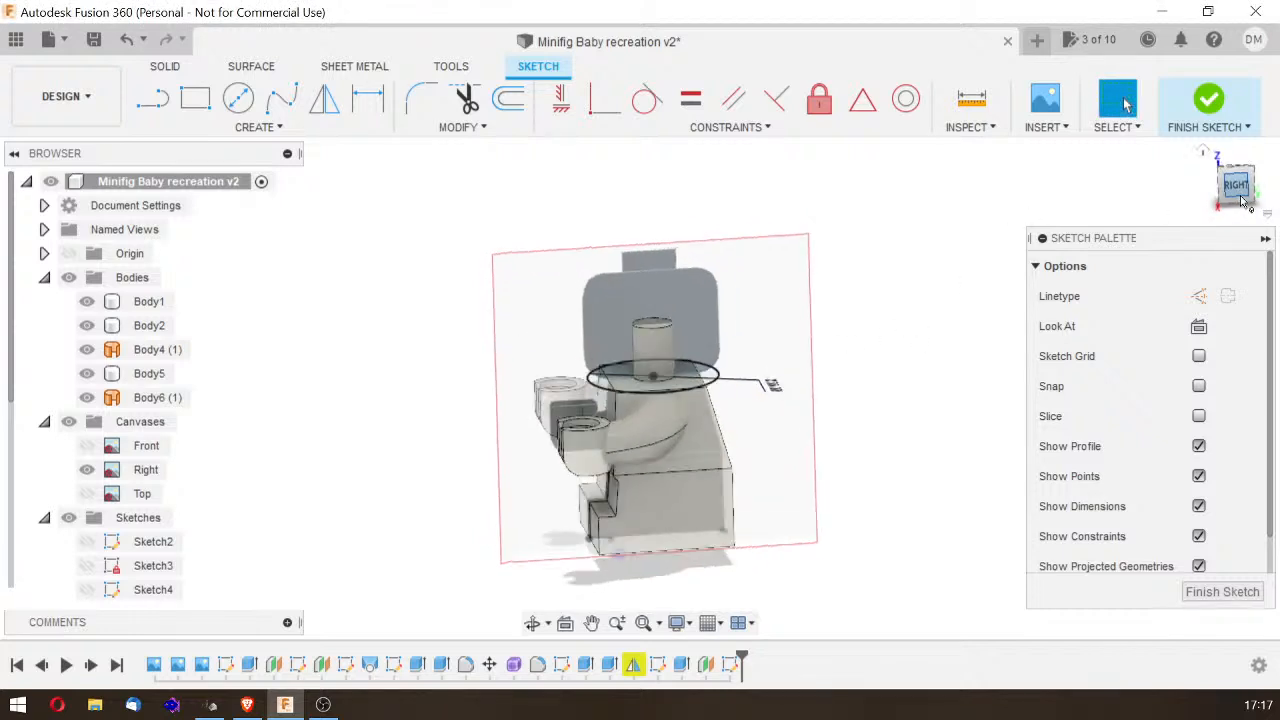
left_click(1220, 175)
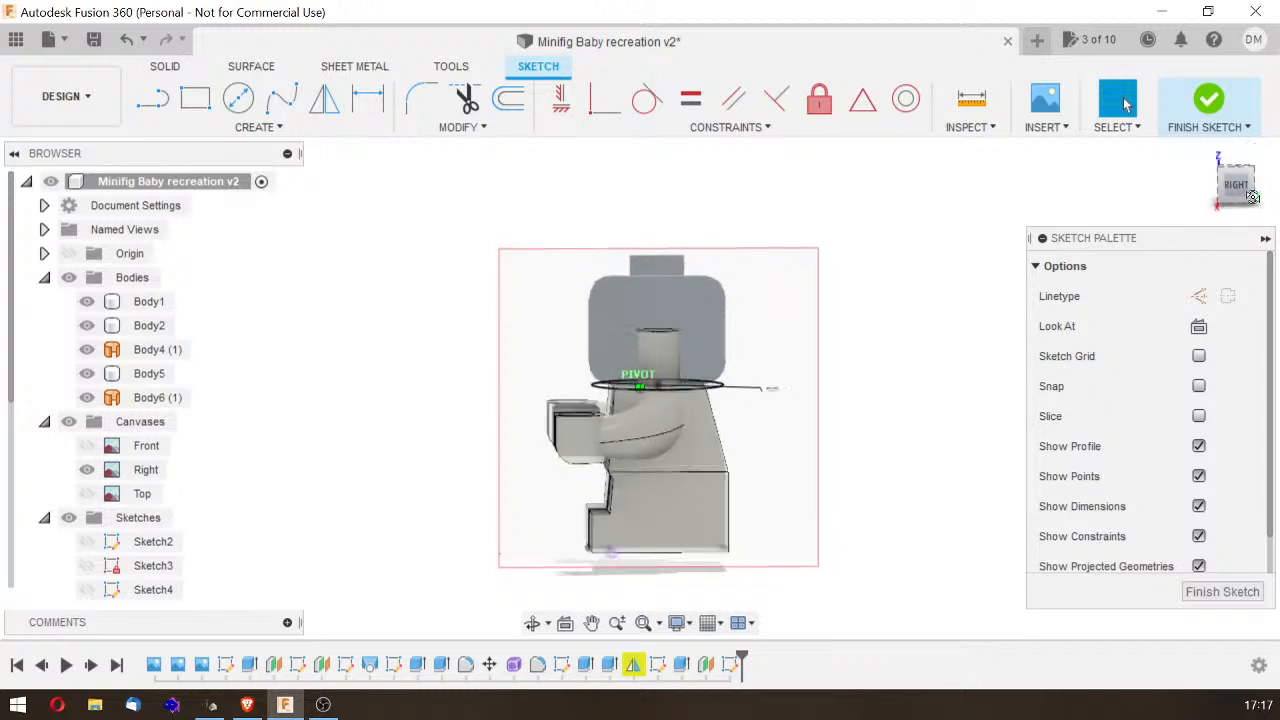
double_click(771, 390)
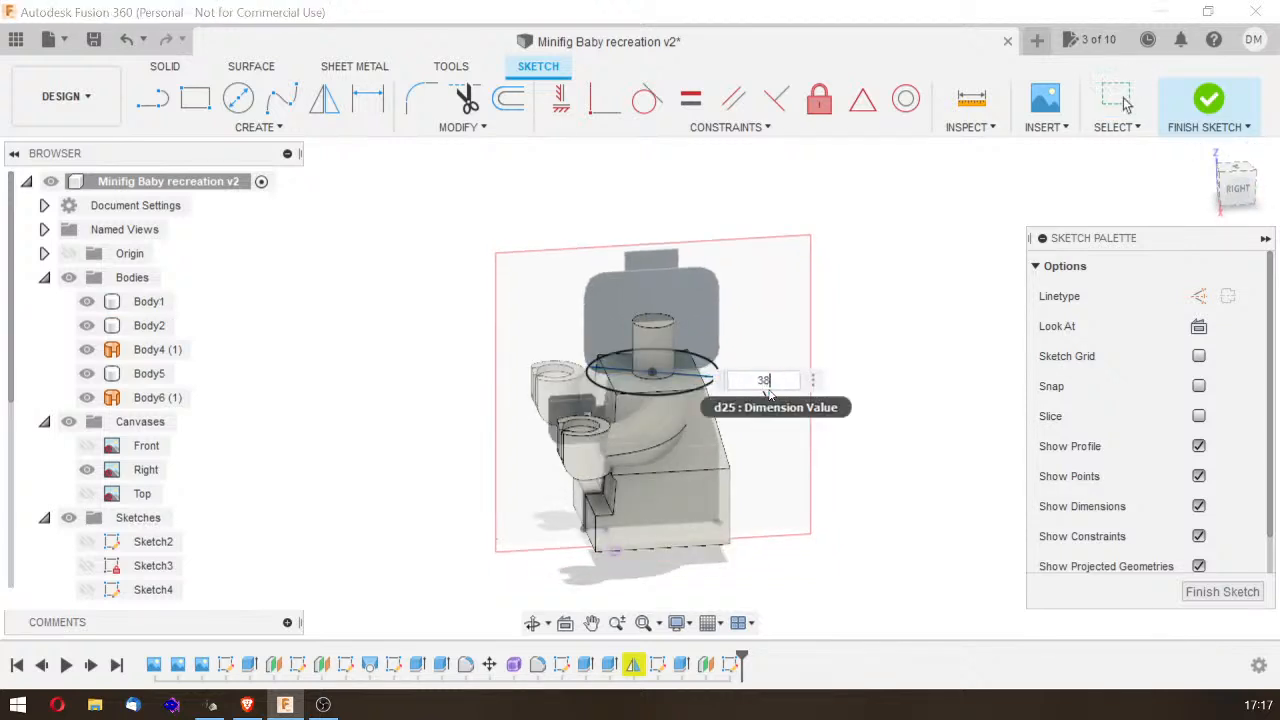
key("Return")
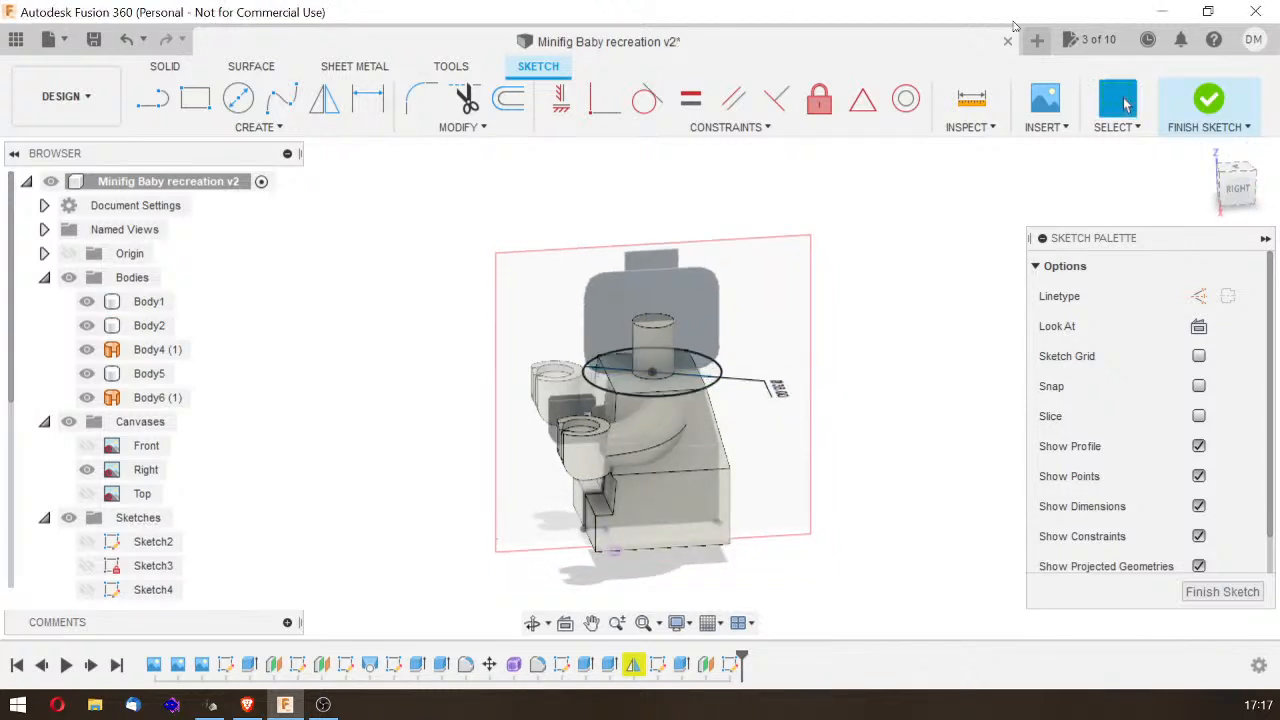
left_click(1238, 190)
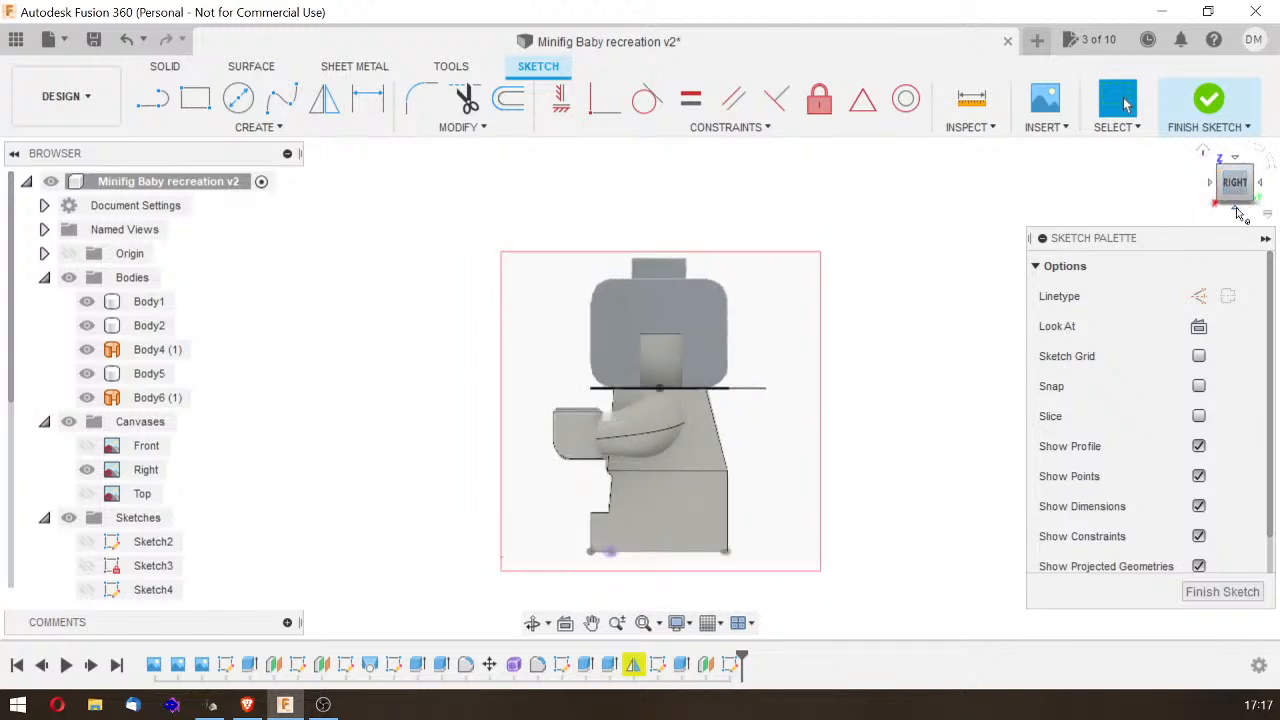
left_click(1228, 590)
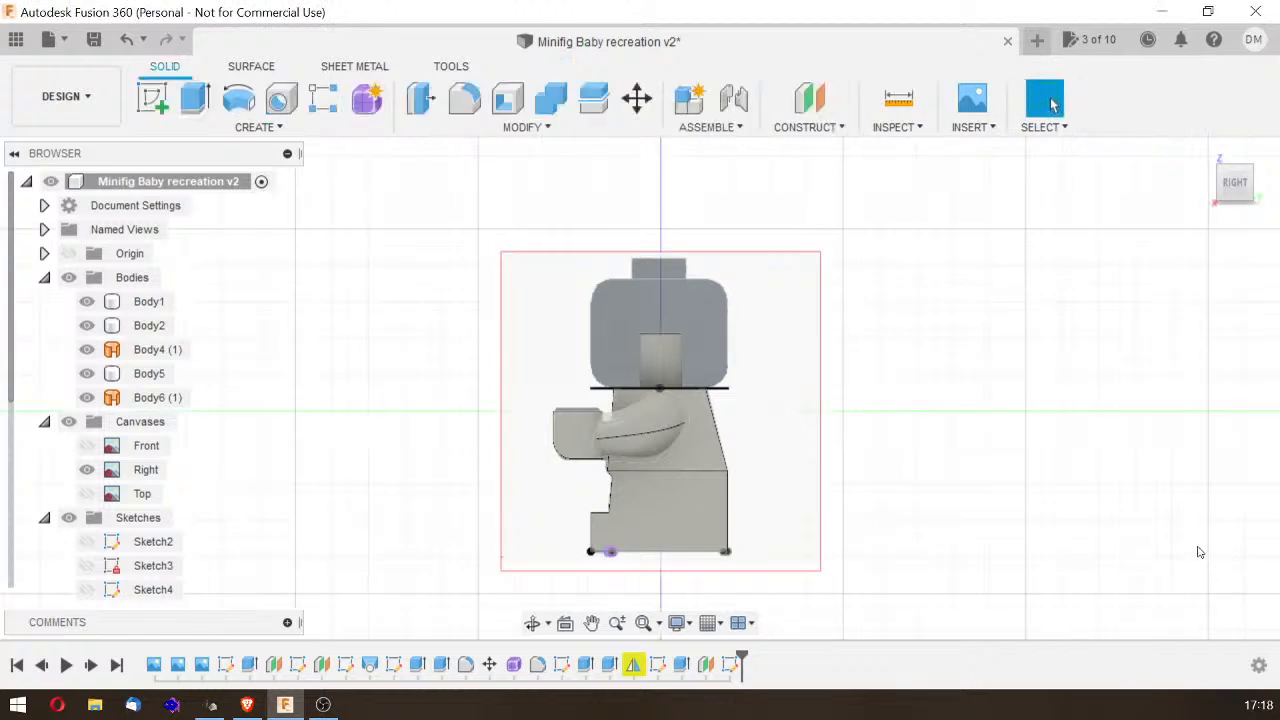
Step: Extrude the 38 mm circle 30 mm upward as a new body for the head
left_click_drag(1233, 195, 1241, 213)
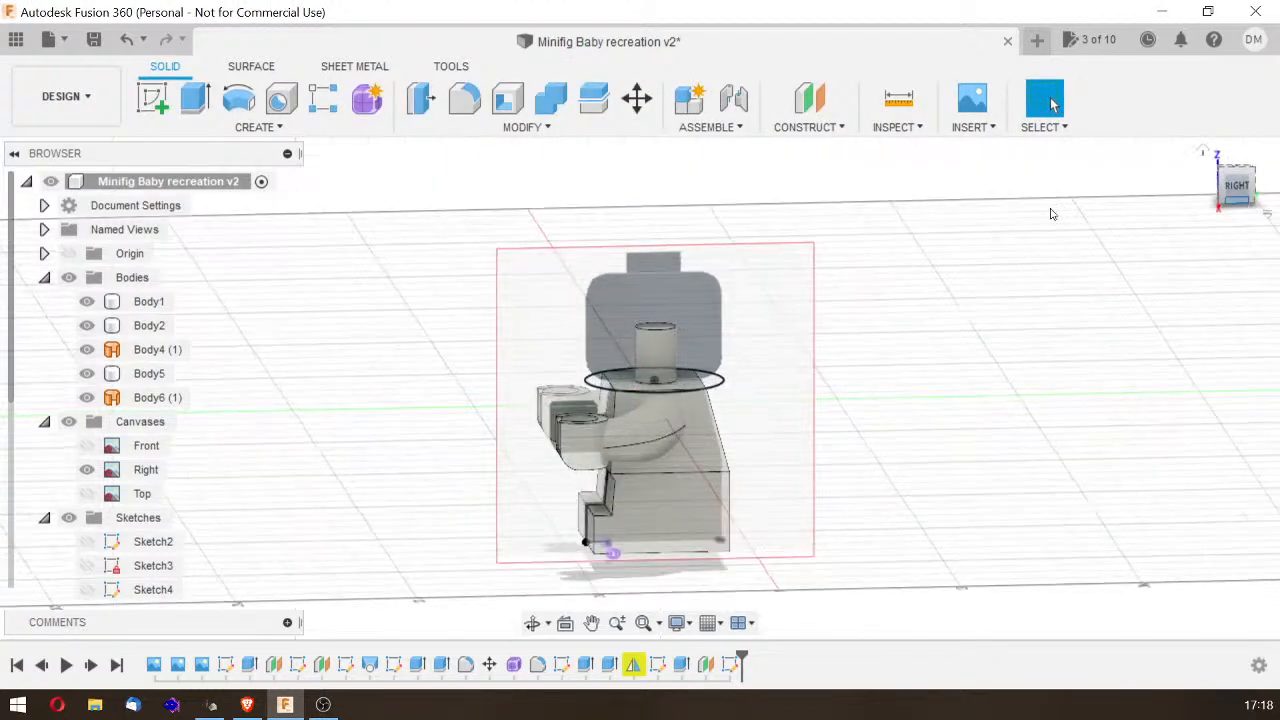
left_click(196, 97)
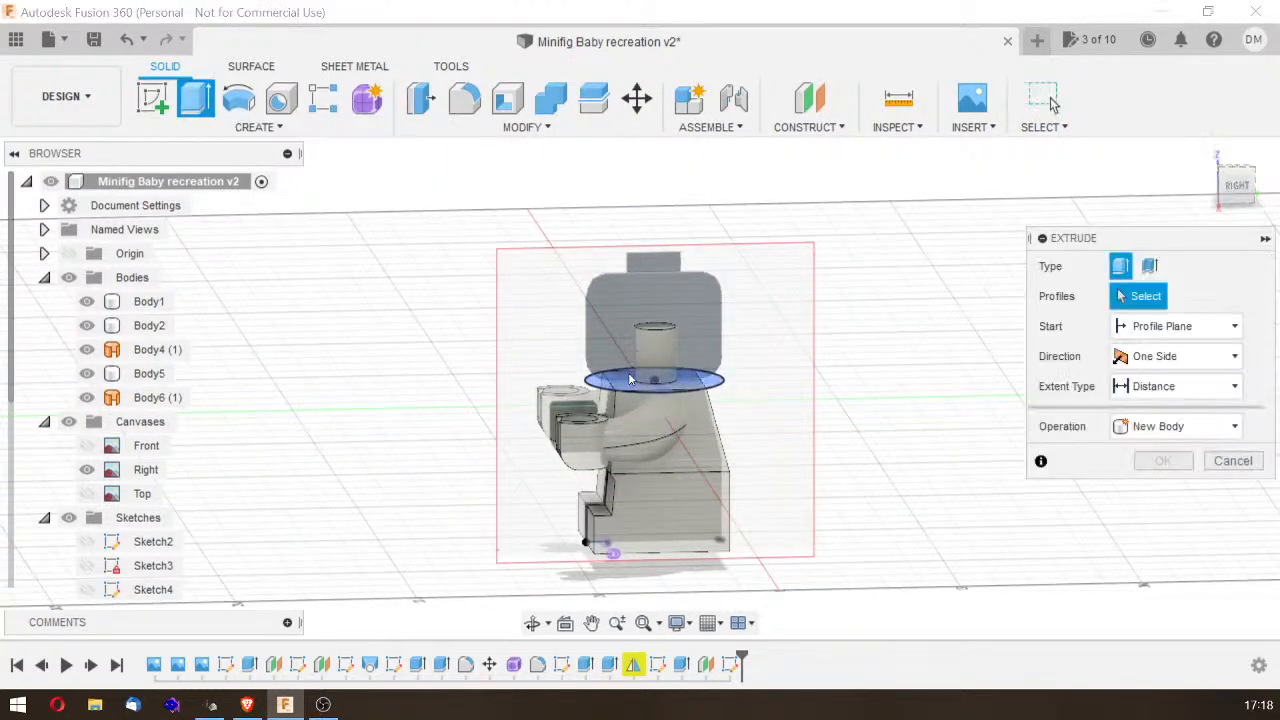
left_click(627, 384)
left_click_drag(654, 362, 655, 280)
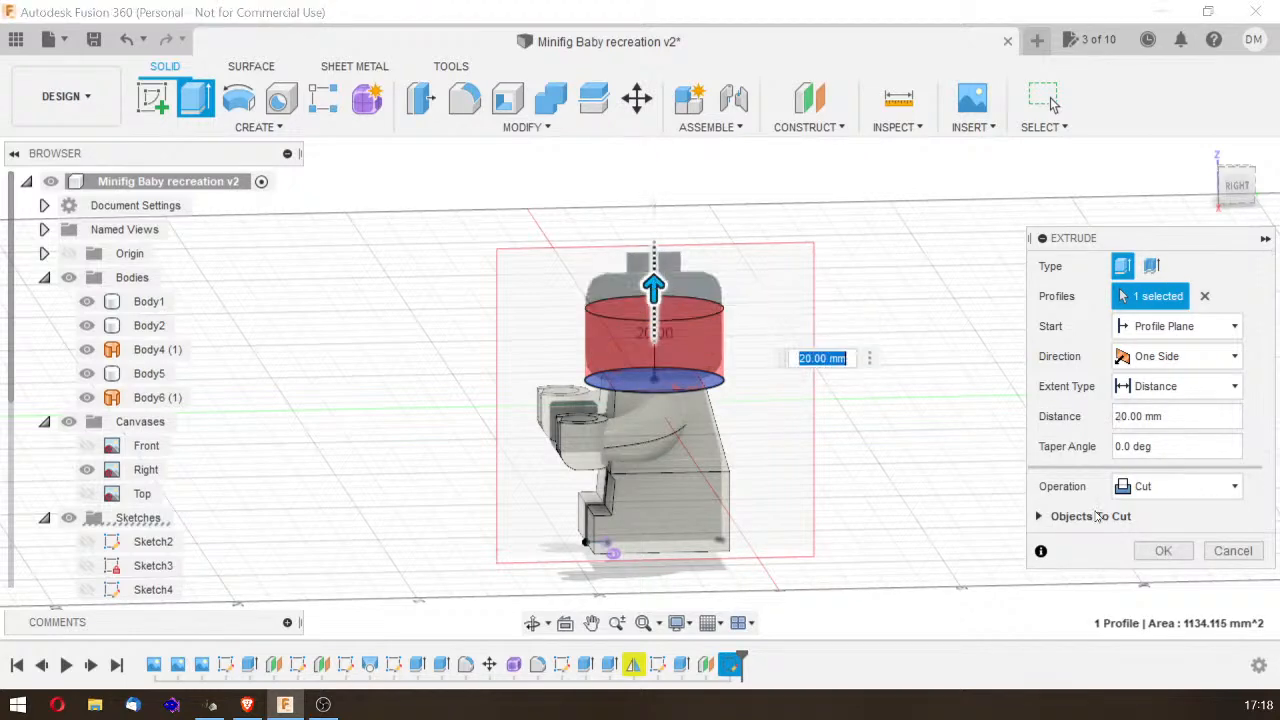
left_click(1178, 486)
left_click(1165, 578)
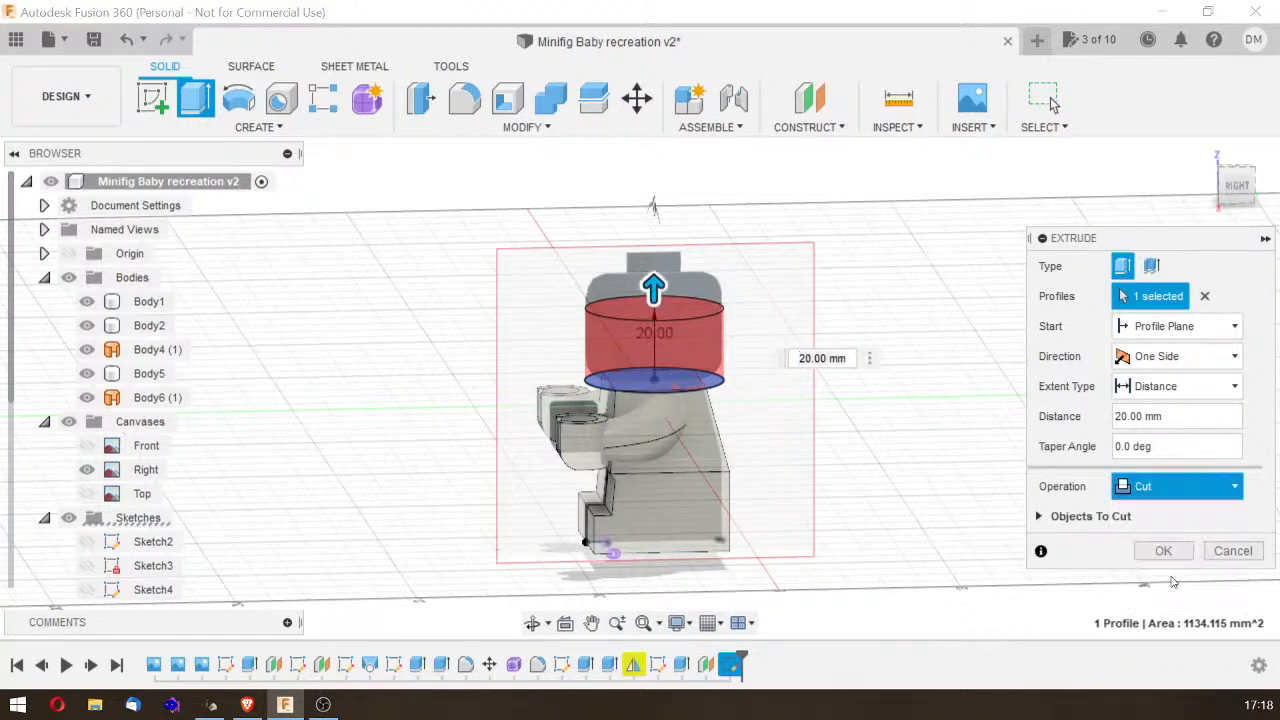
left_click(1233, 182)
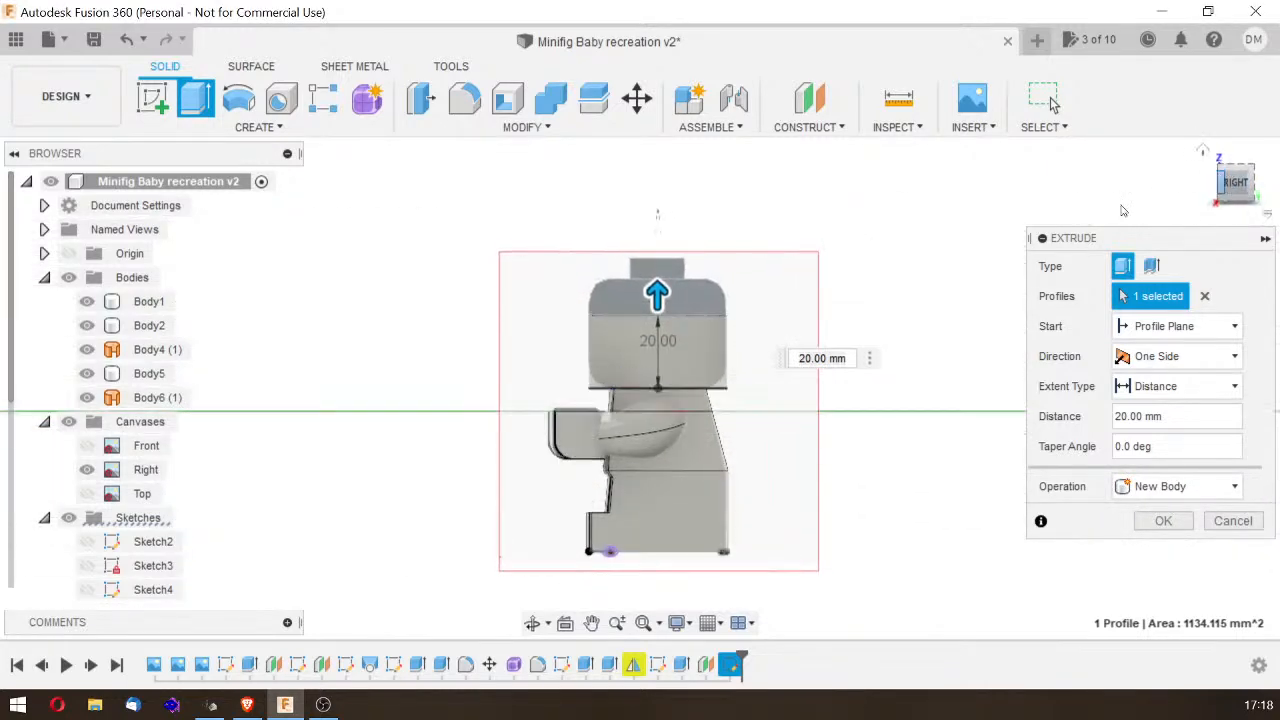
left_click(1247, 183)
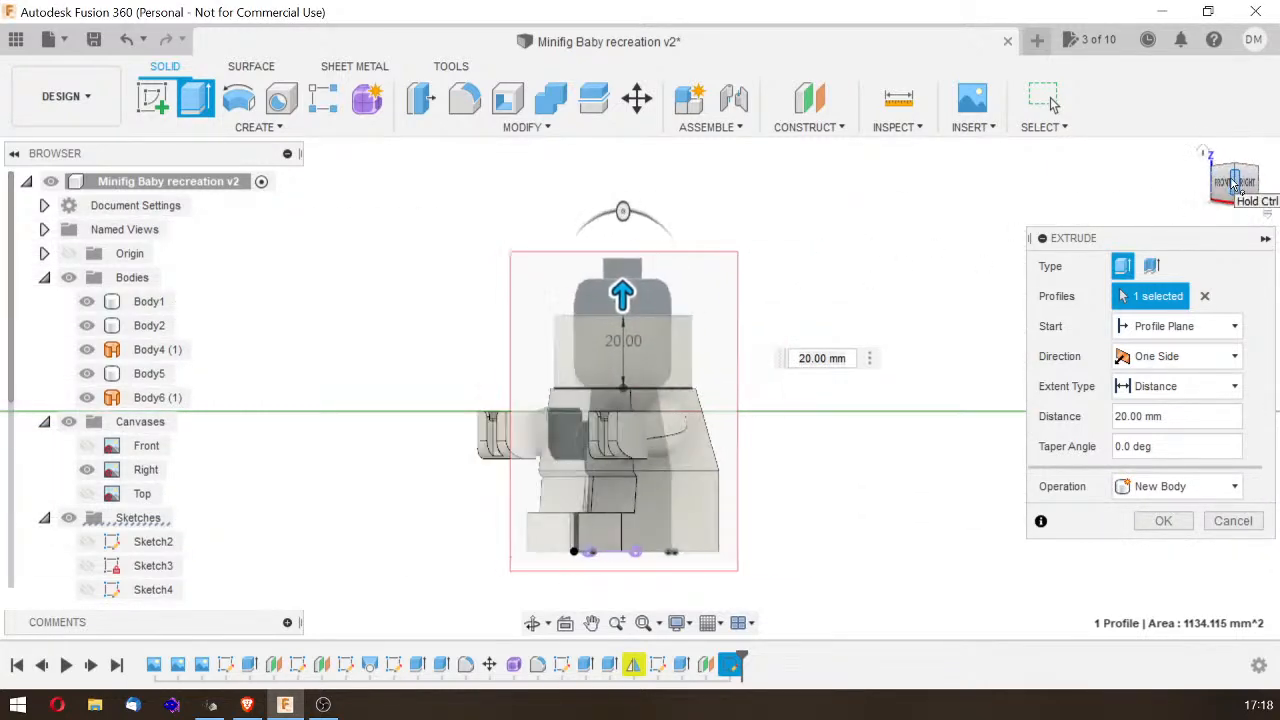
left_click(1247, 183)
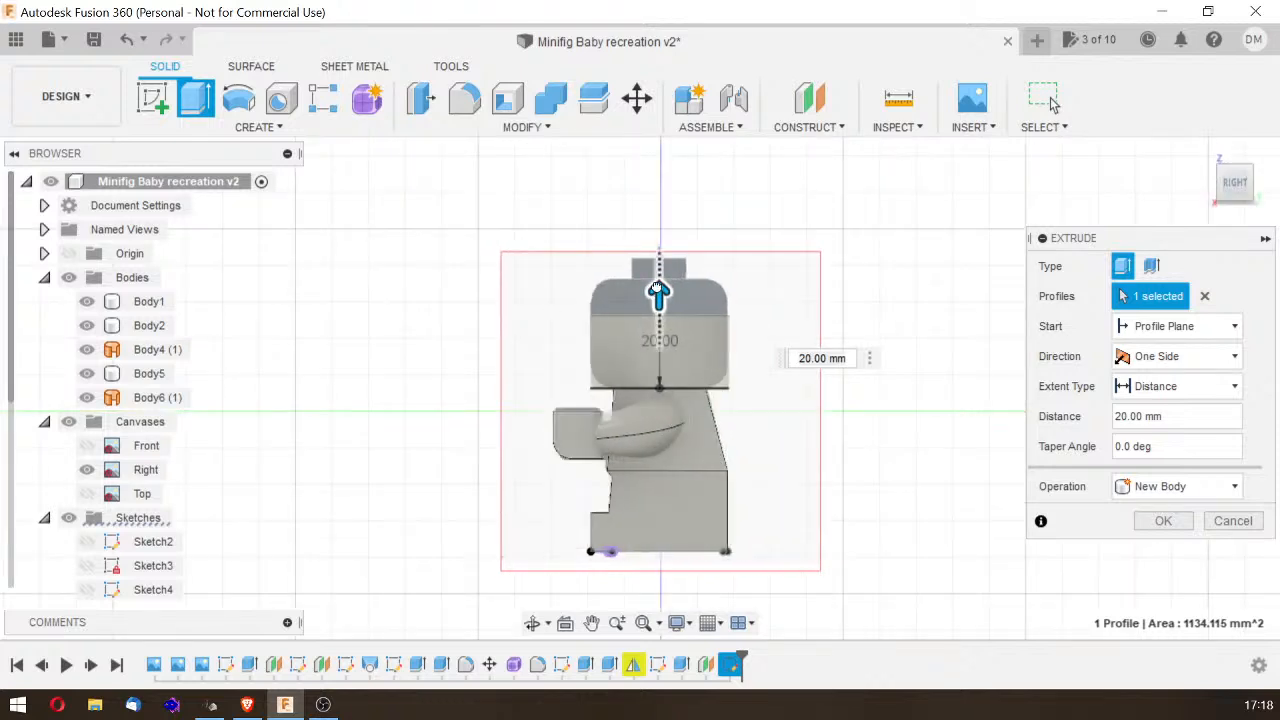
left_click_drag(656, 290, 658, 257)
key("Tab")
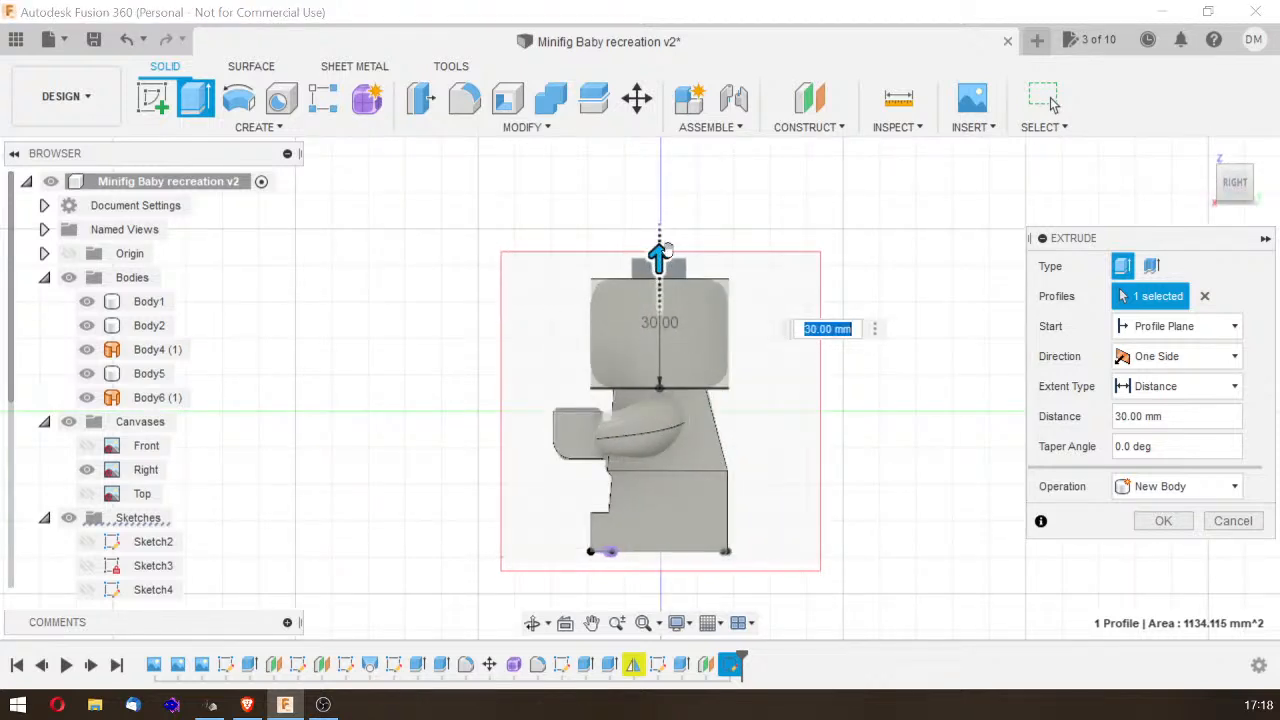
left_click(1152, 519)
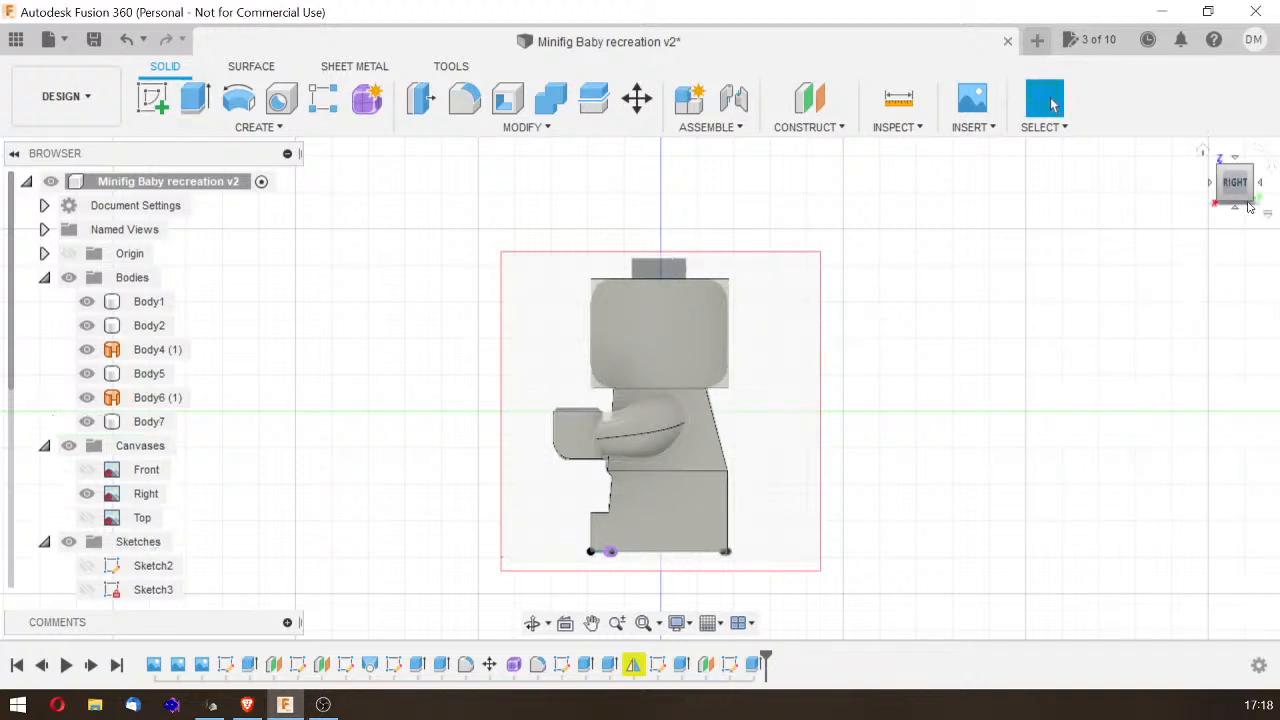
Step: Sketch a stud circle on the top face of the head, centred on the head, and finish the sketch
mouse_move(1237, 190)
left_mouse_down()
mouse_move(1263, 205)
mouse_move(1260, 258)
mouse_move(1271, 218)
left_mouse_up()
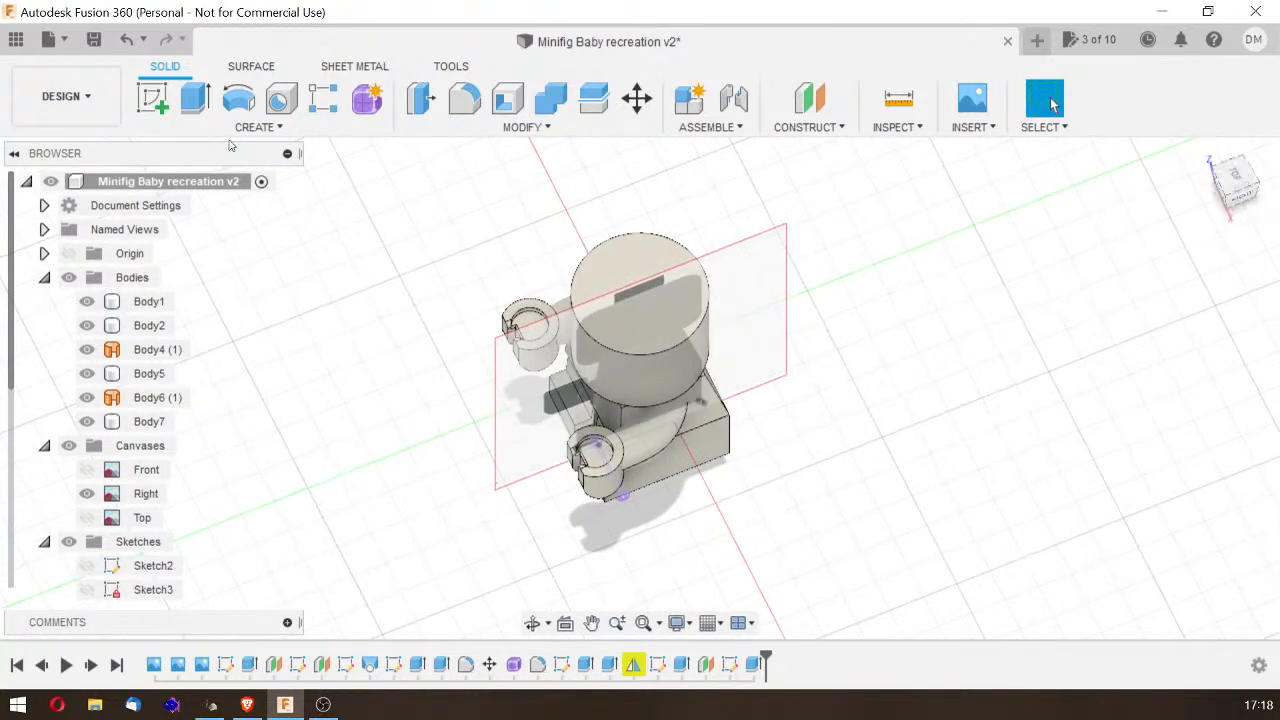
left_click(163, 102)
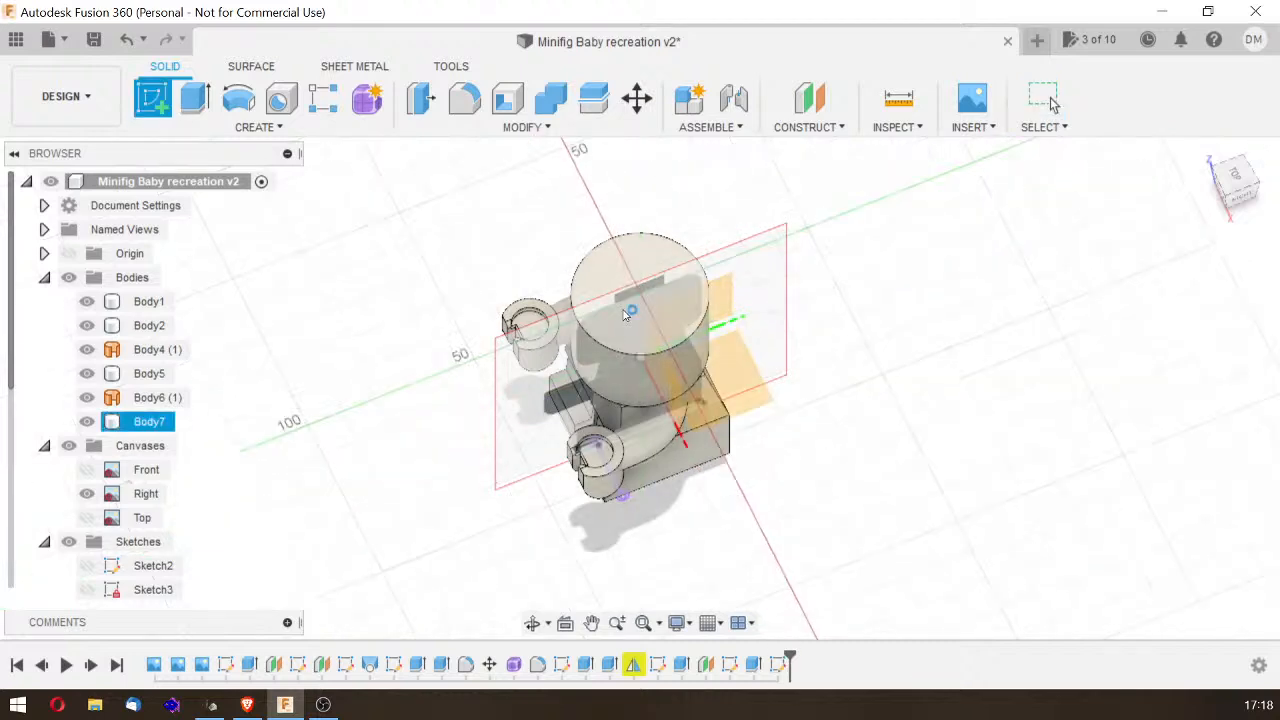
left_click(625, 315)
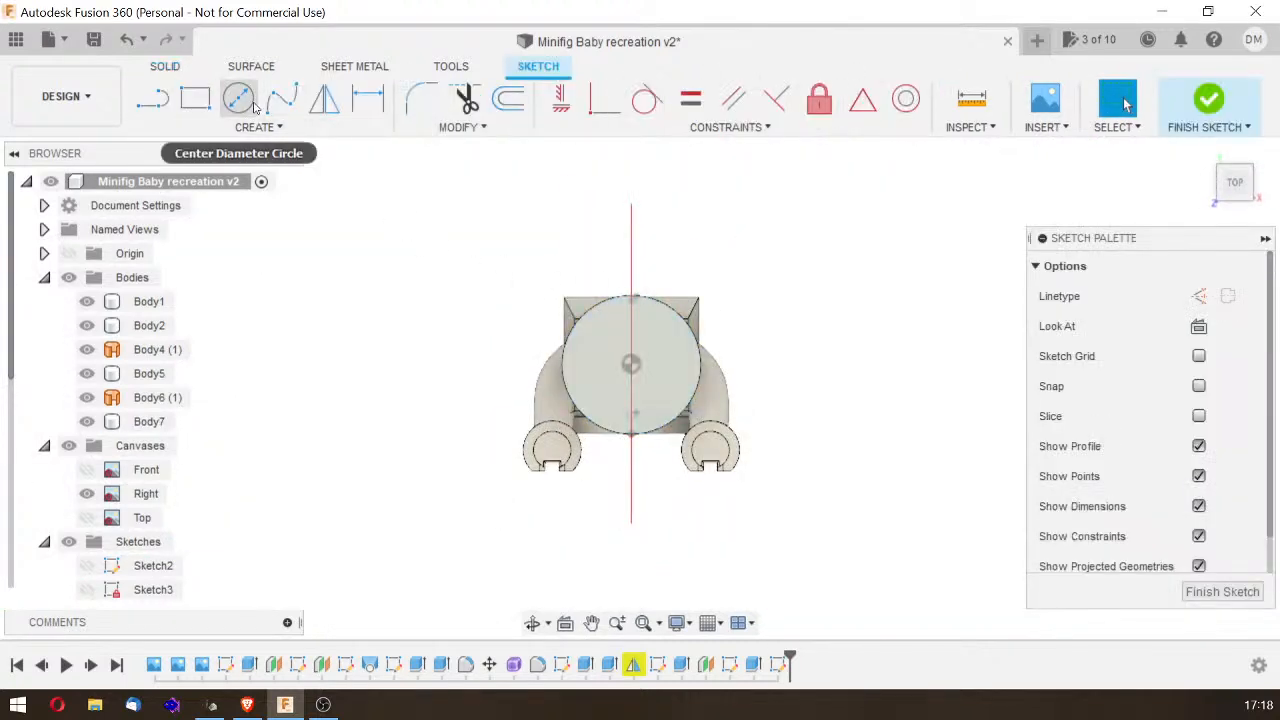
left_click(251, 106)
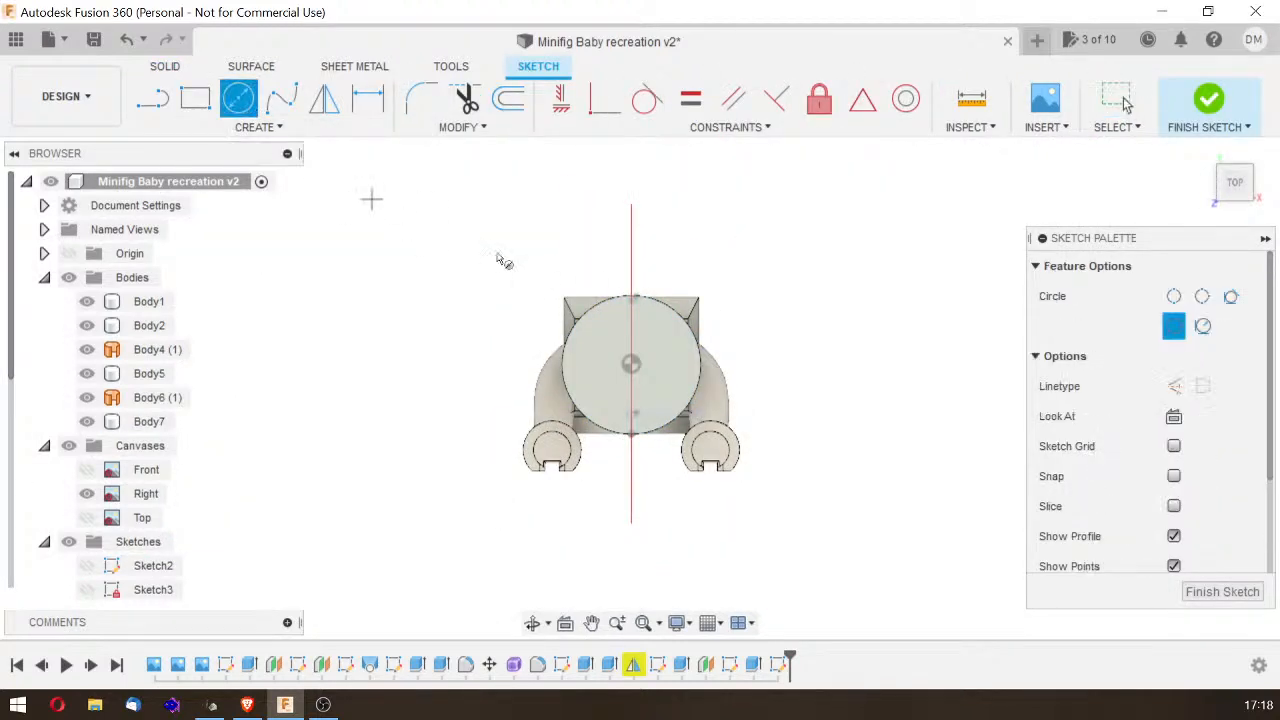
left_click(631, 365)
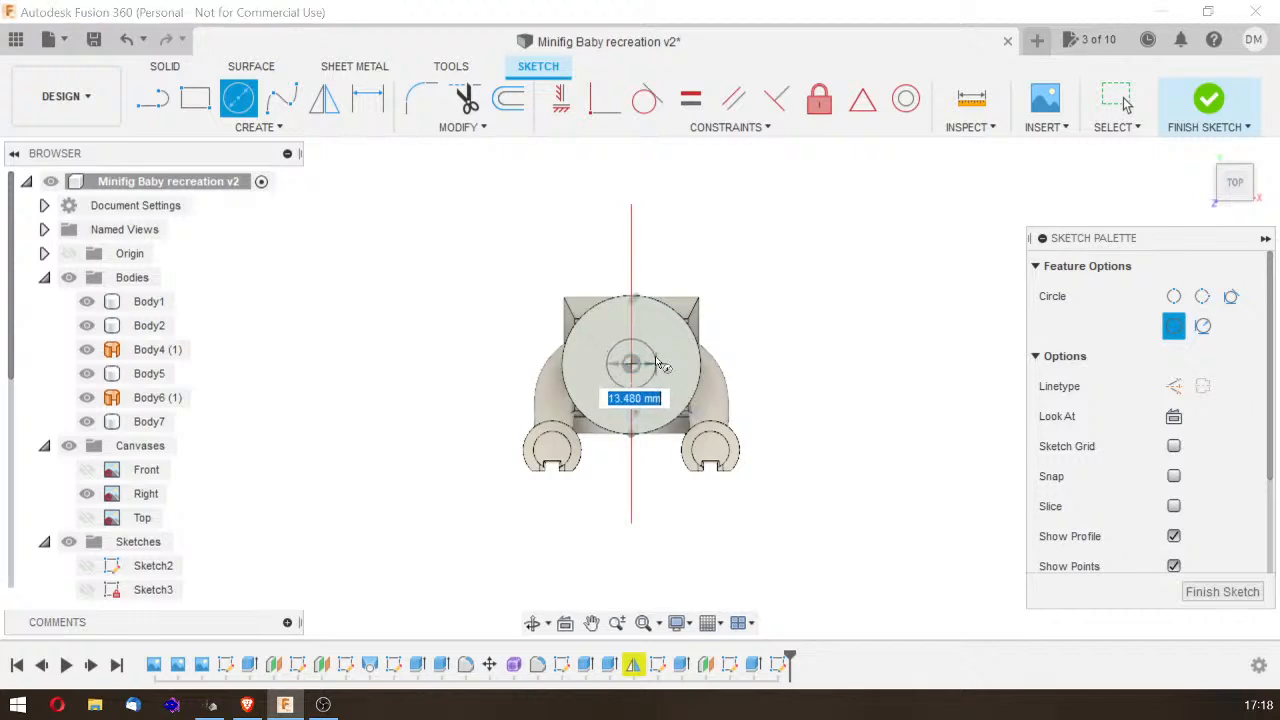
left_click(658, 356)
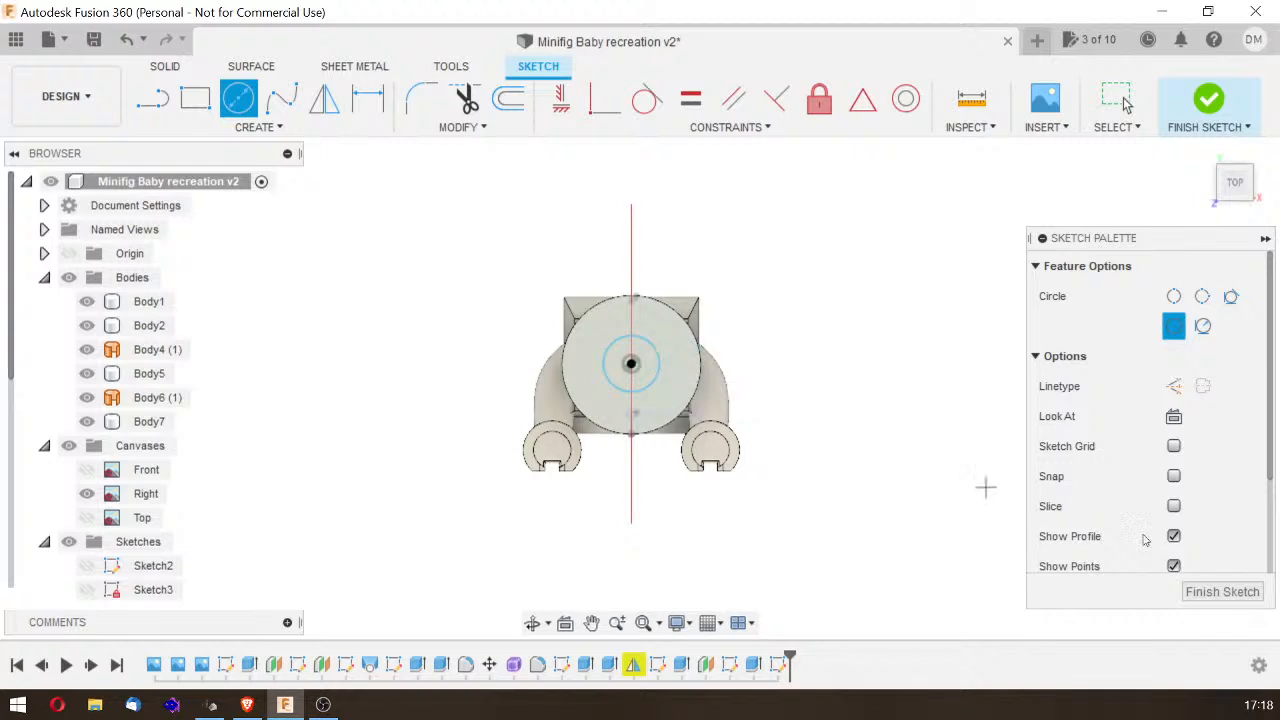
left_click(1243, 587)
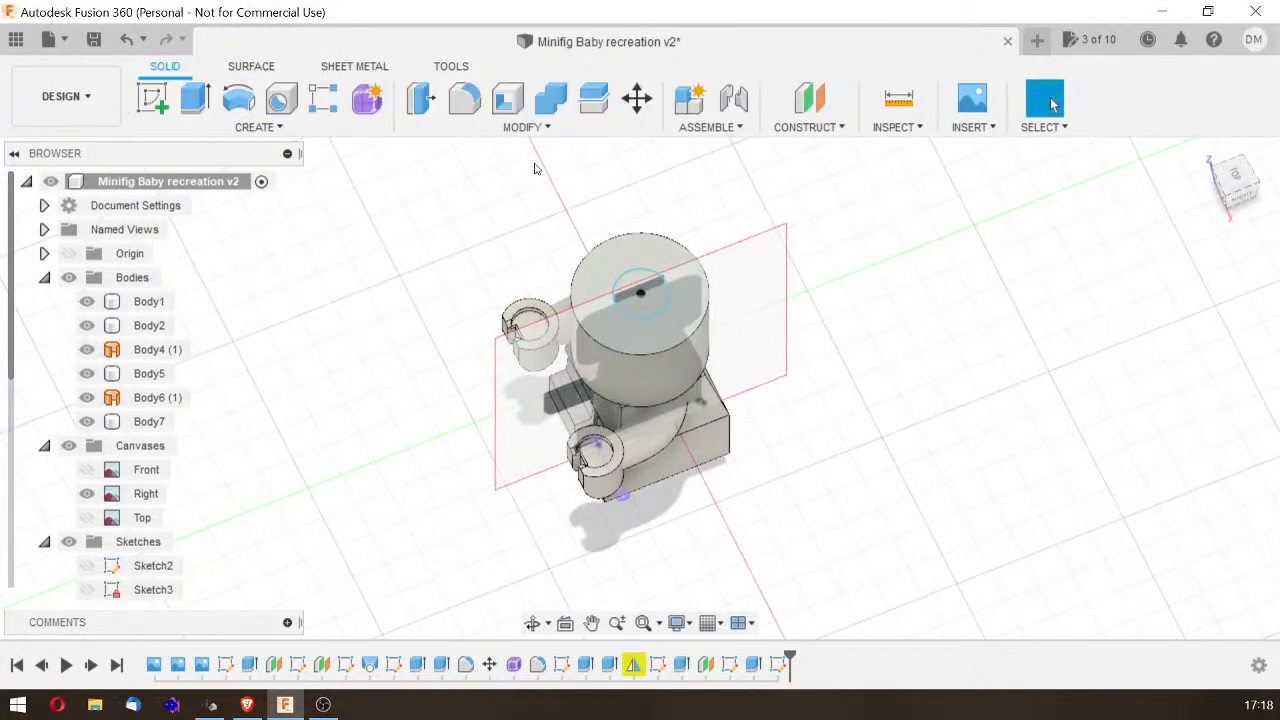
Step: Extrude the stud circle 5 mm upward from the head's top face, joined to the head body
left_click(195, 107)
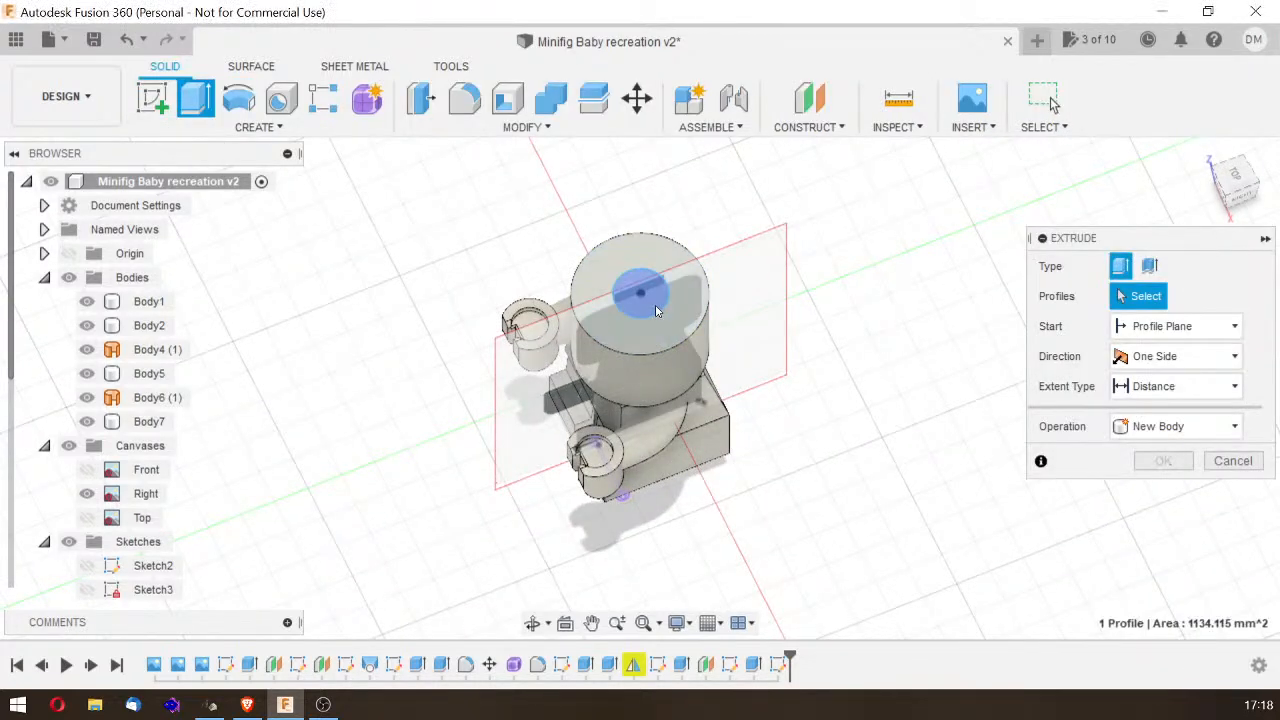
left_click(676, 304)
type("10")
key("Return")
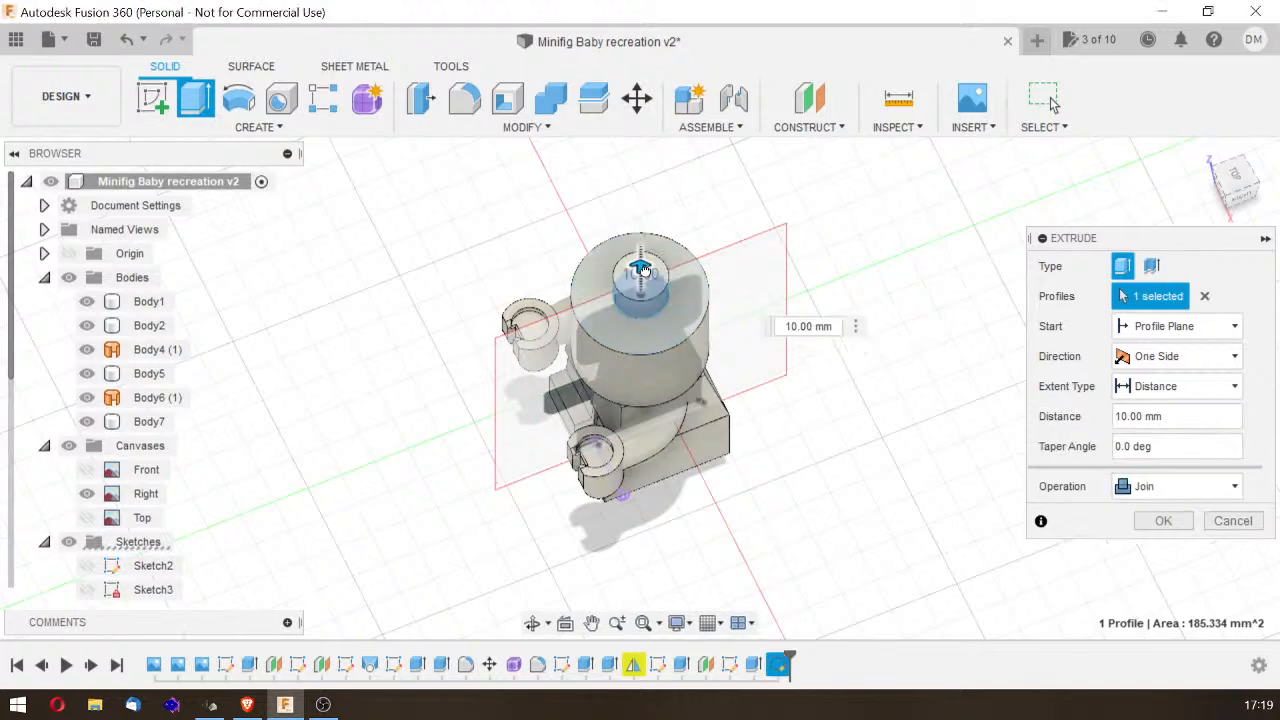
left_click(1244, 192)
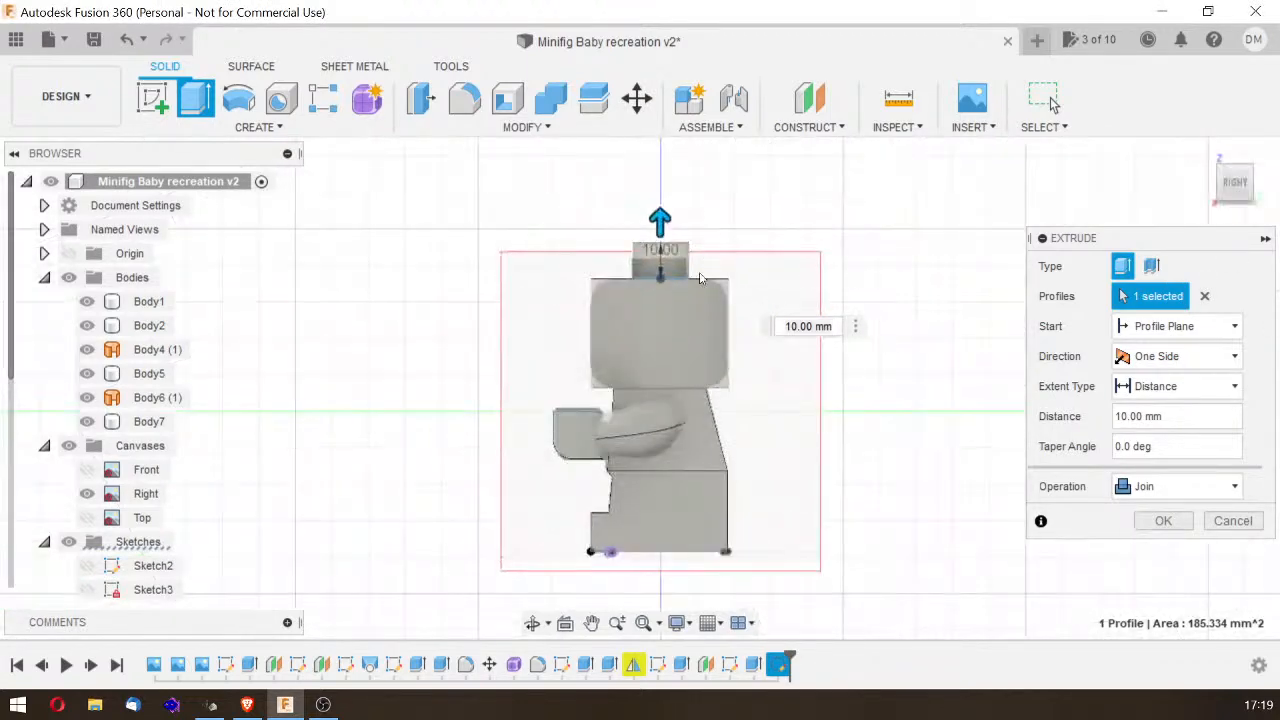
left_click(777, 322)
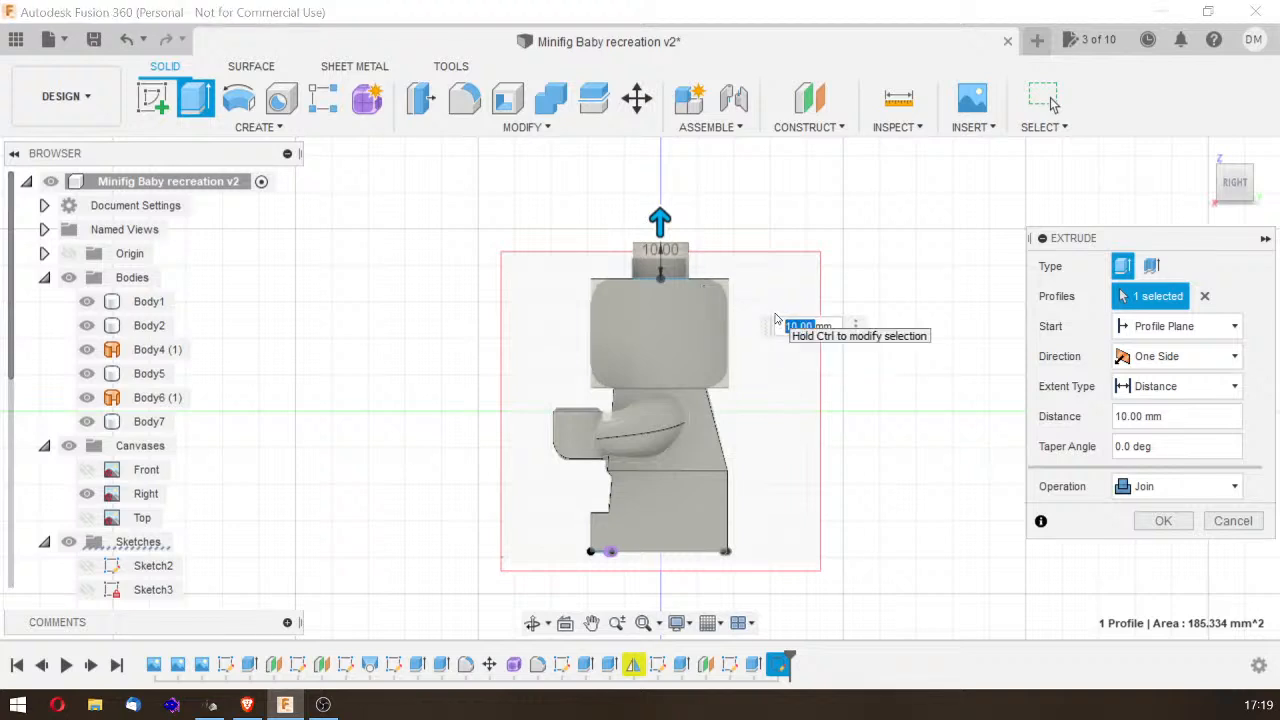
type("5mm")
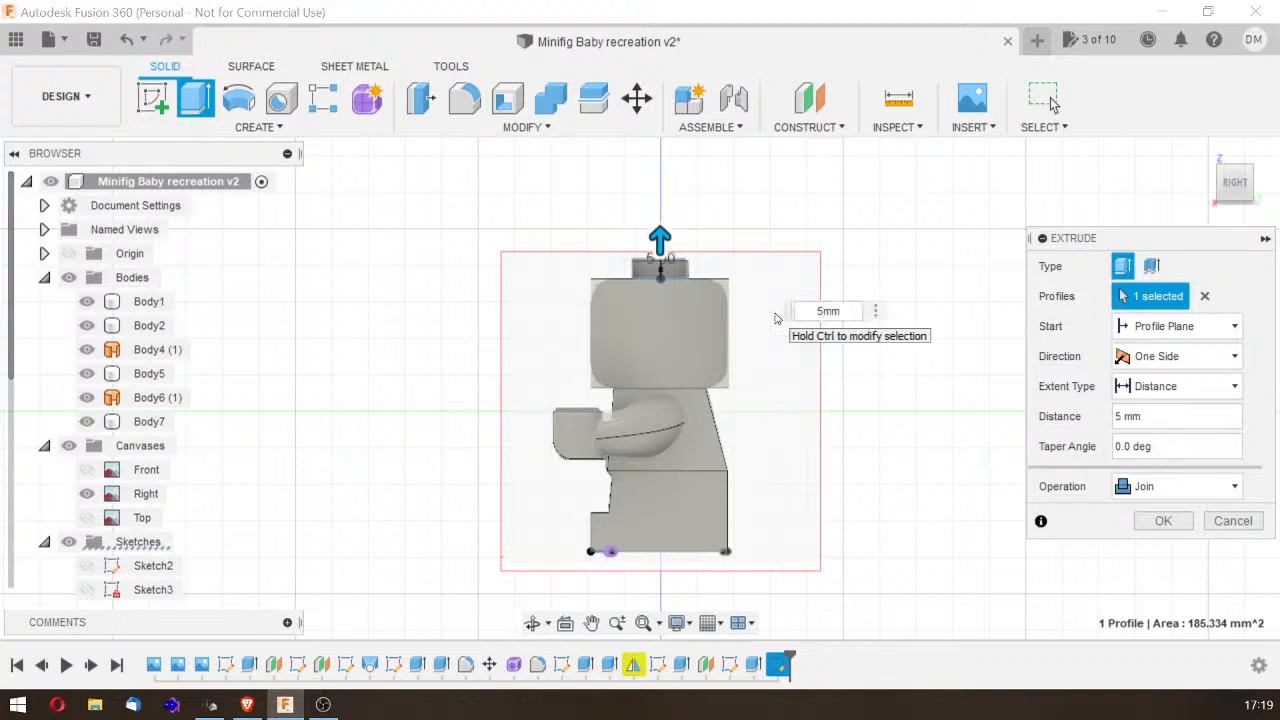
key("Return")
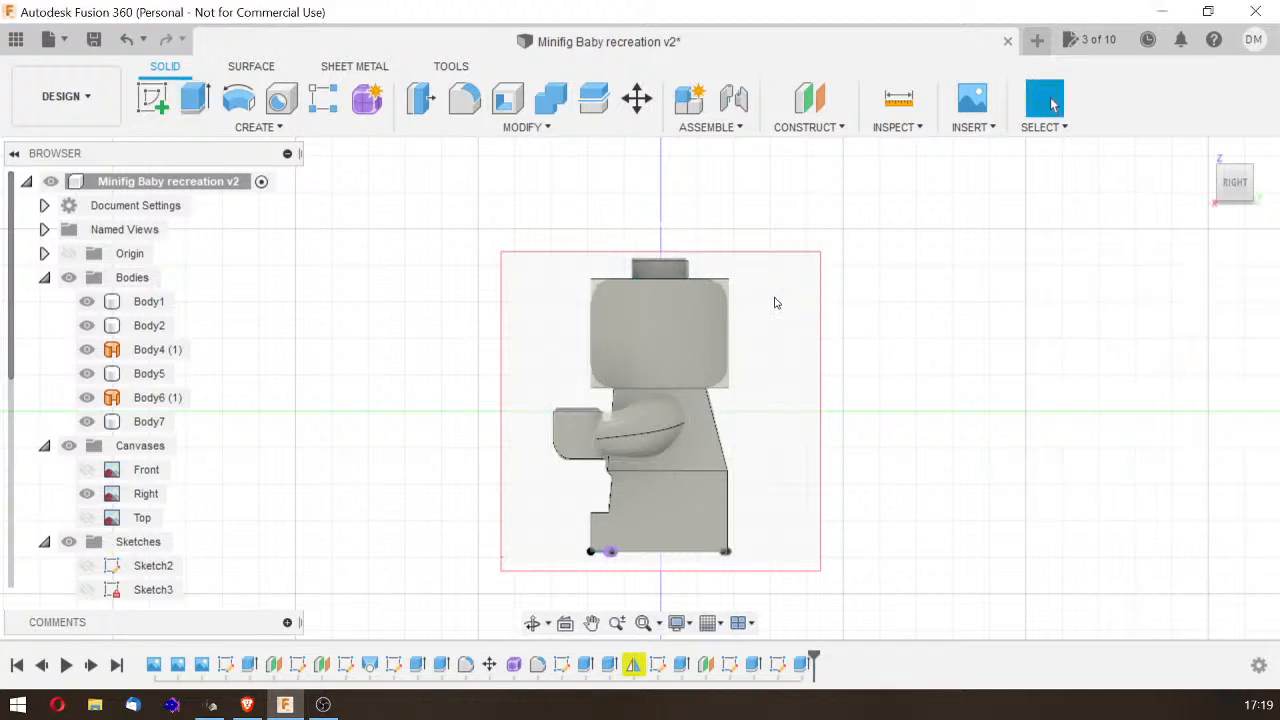
Step: Fillet the outer top and bottom edges of the head with a 5 mm radius each
key("f")
left_click(724, 280)
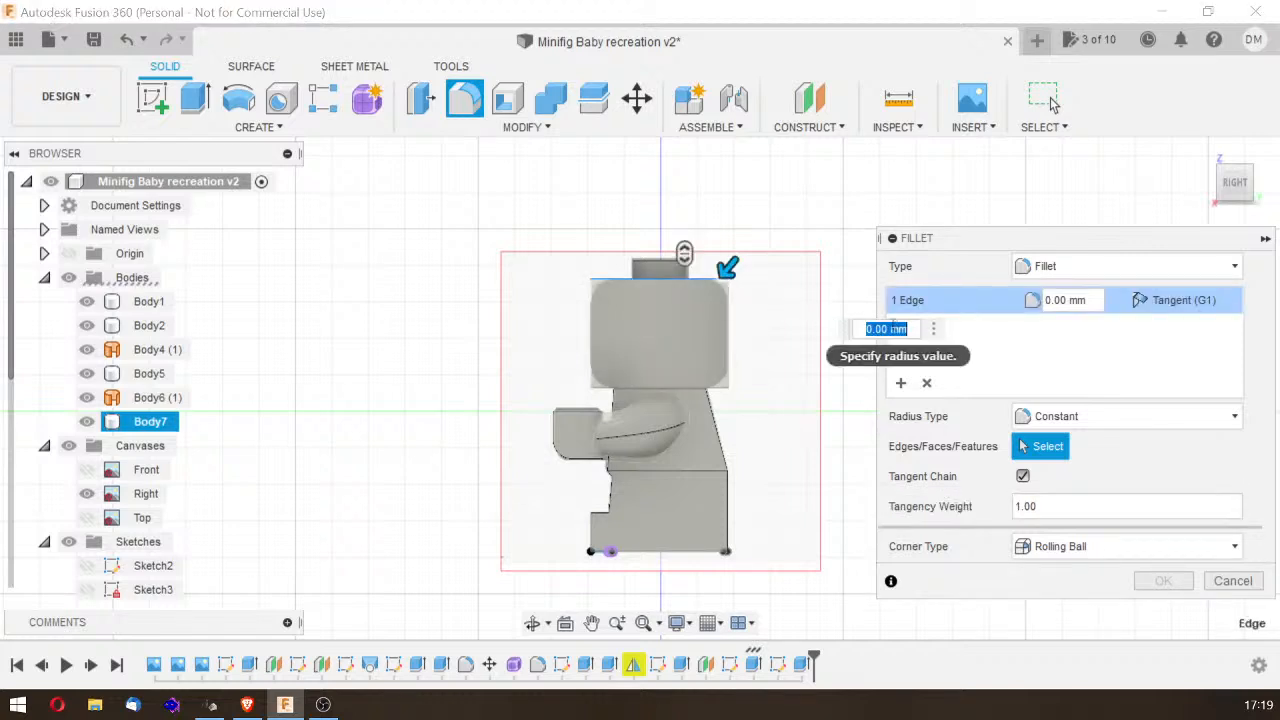
type("5")
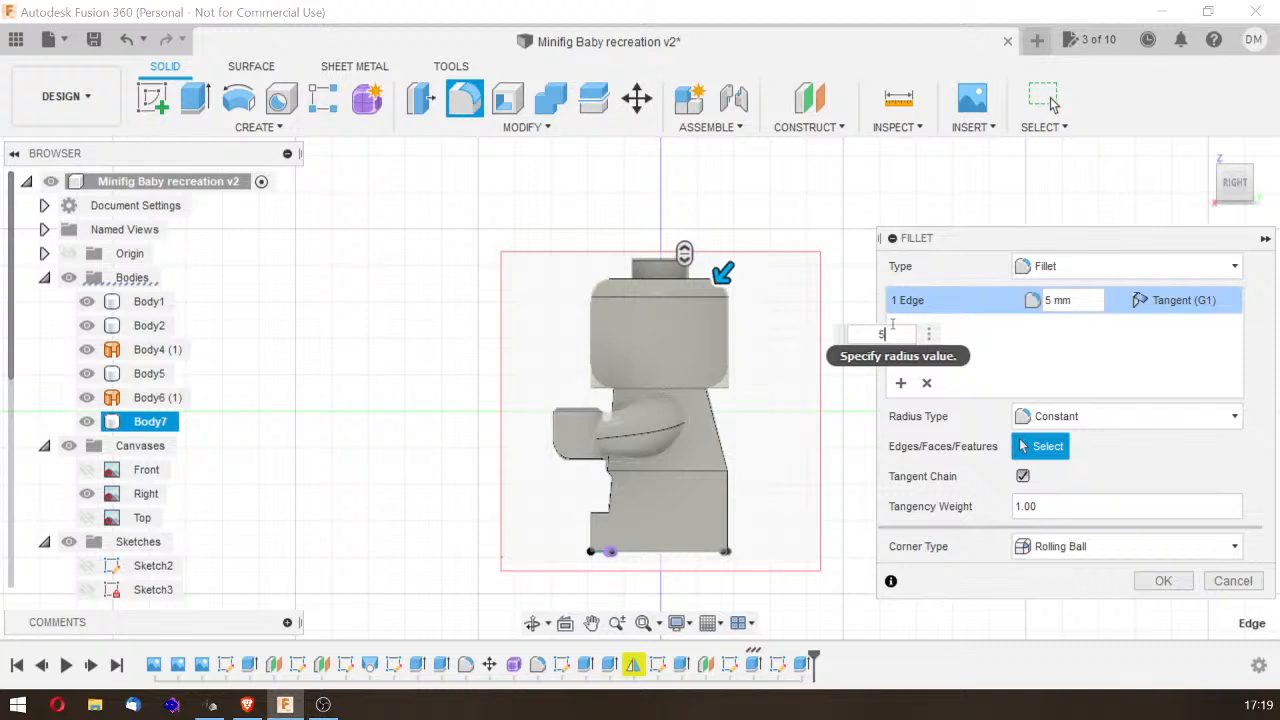
left_click(903, 385)
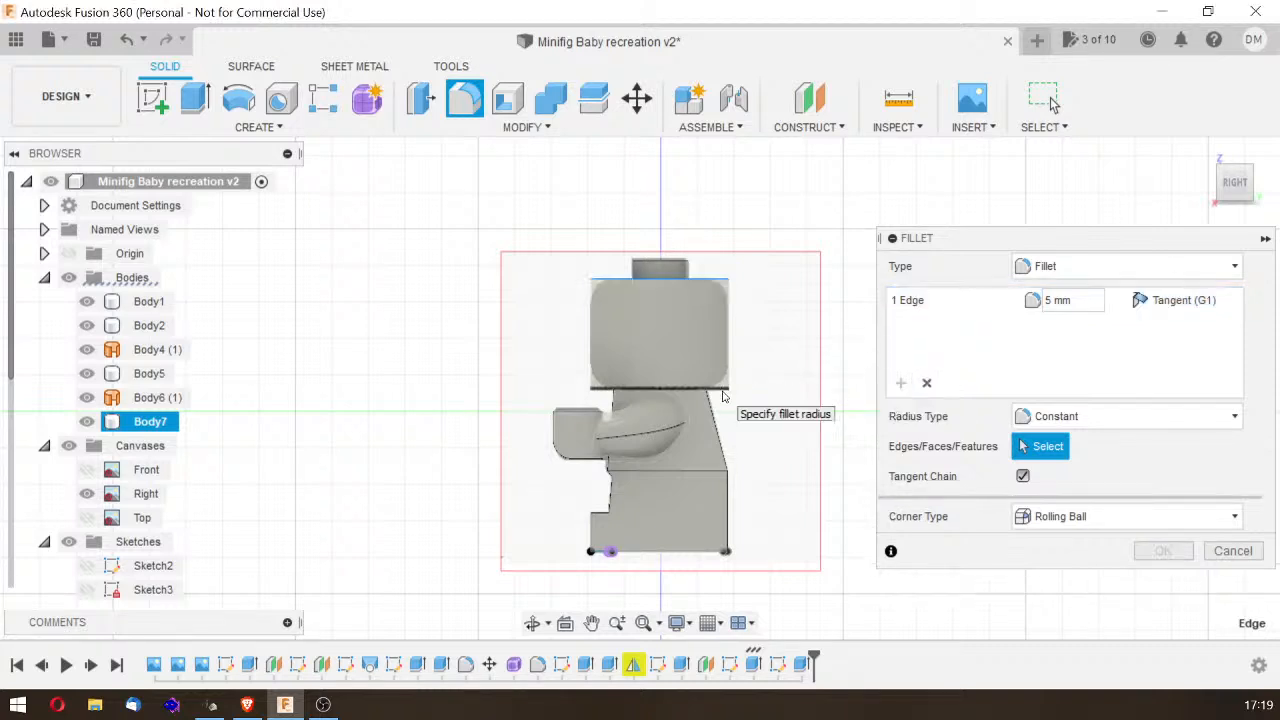
left_click(729, 390)
type("1")
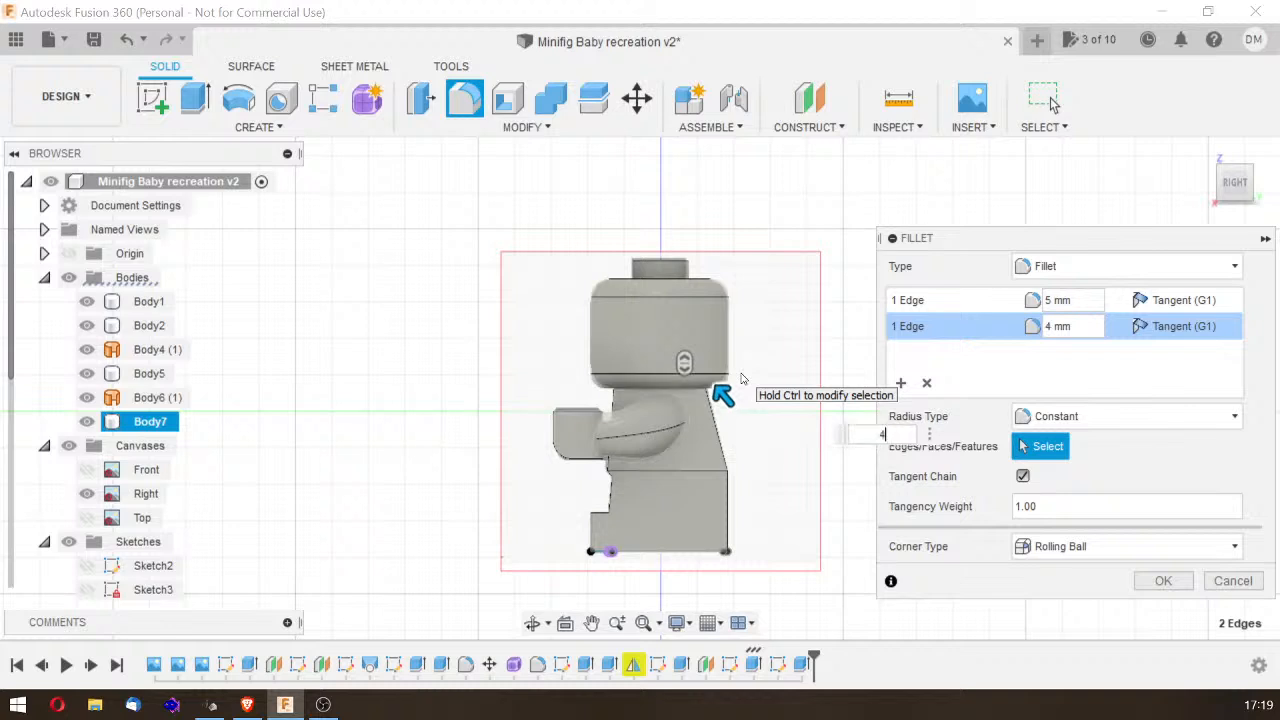
type("5")
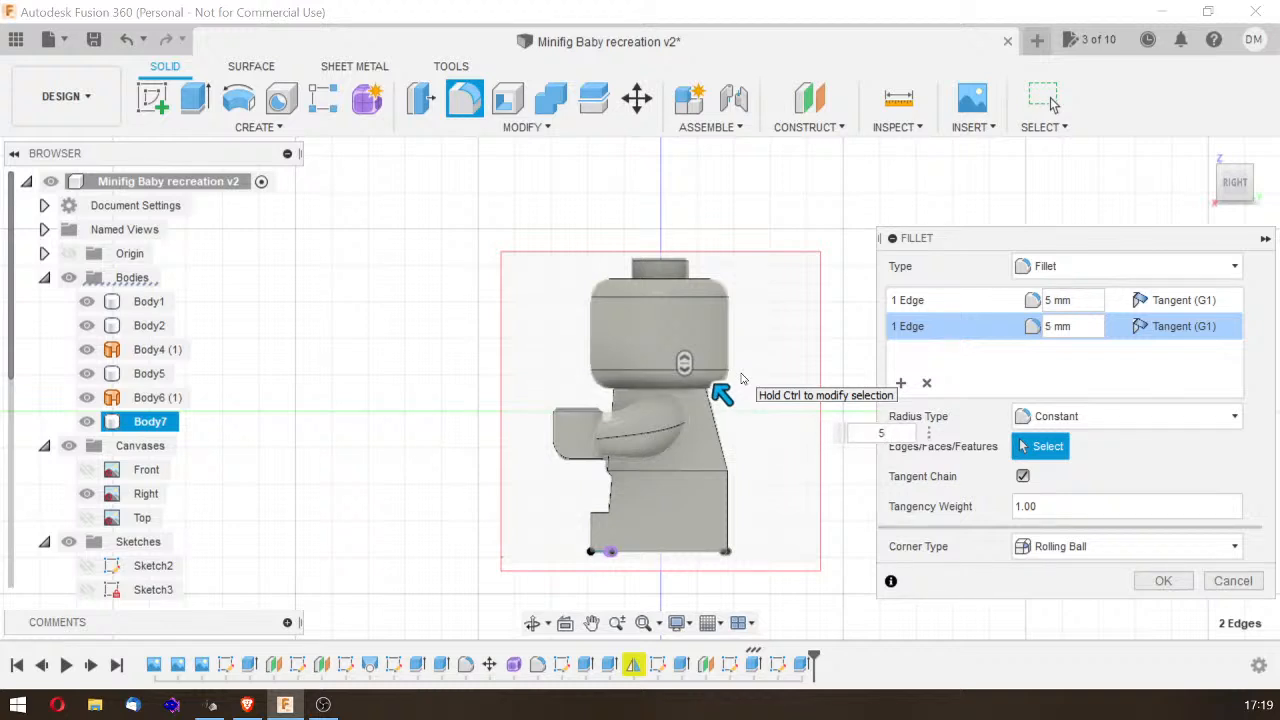
key("Return")
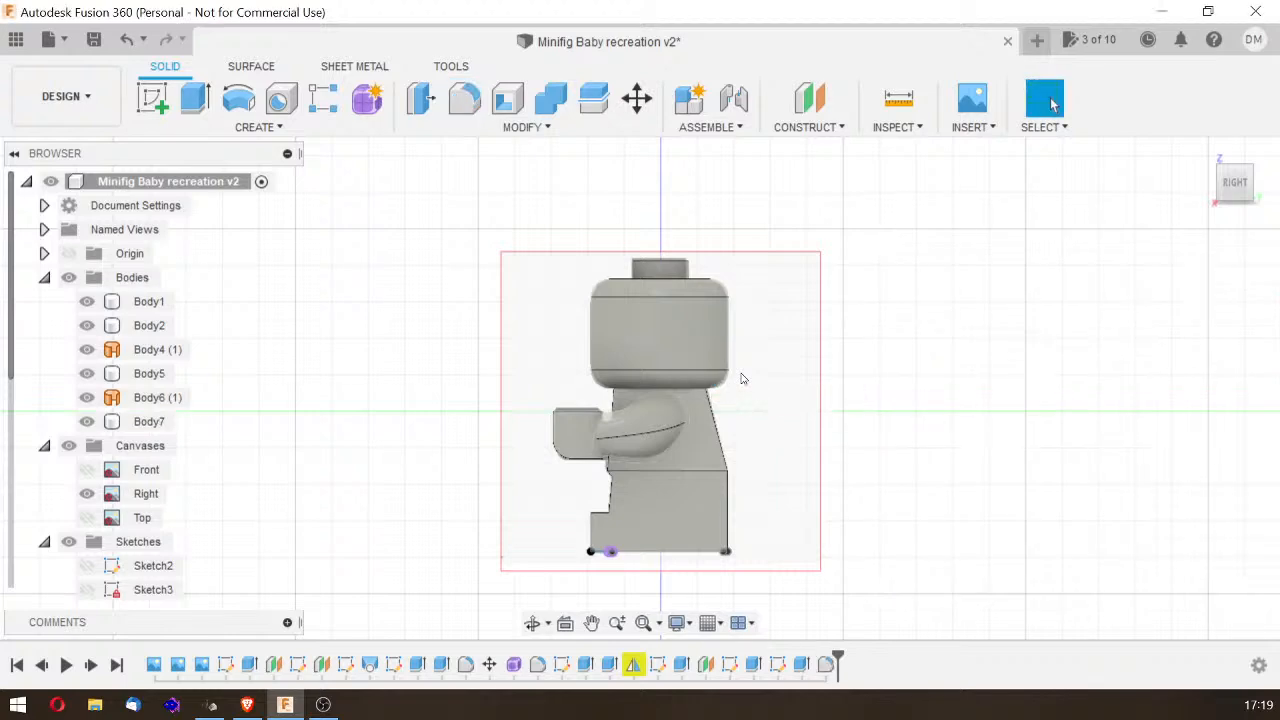
Step: Hide all reference canvases and view the minifigure at an angle from the front
left_click(1230, 186)
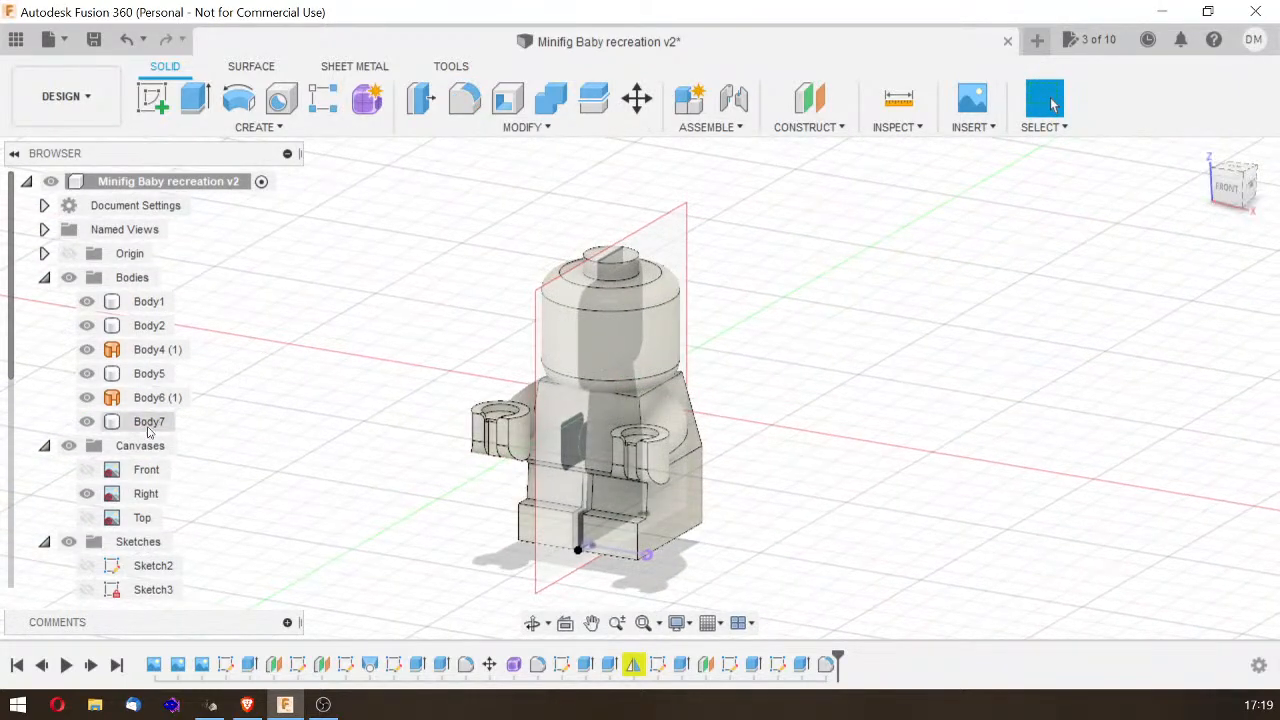
left_click(69, 446)
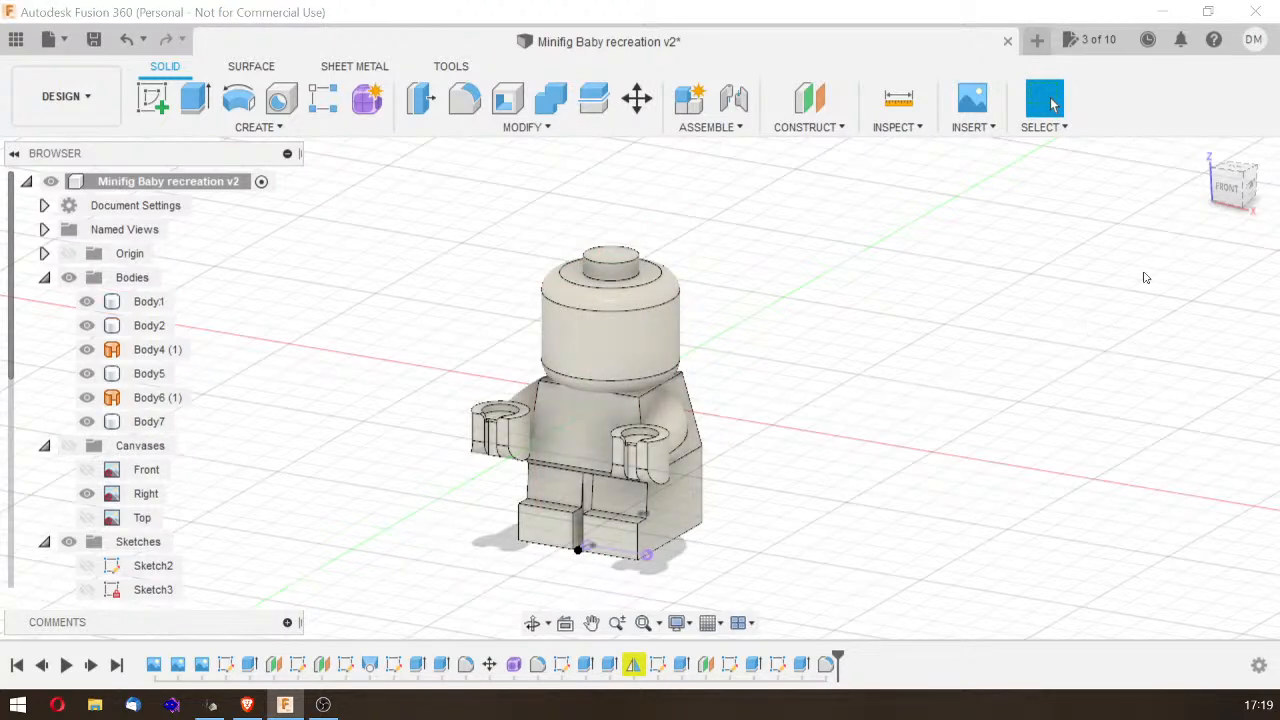
left_click(1238, 186)
mouse_move(1242, 186)
left_mouse_down()
mouse_move(1126, 217)
mouse_move(1166, 206)
left_mouse_up()
left_click(1240, 196)
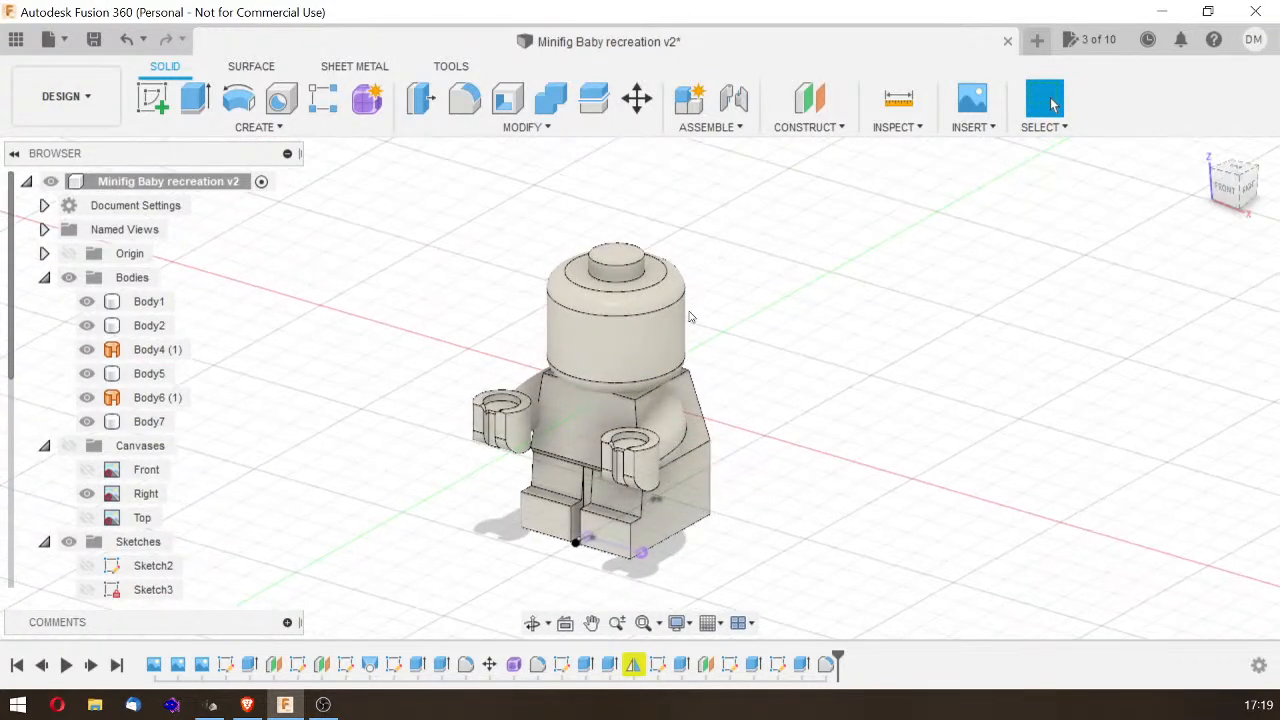
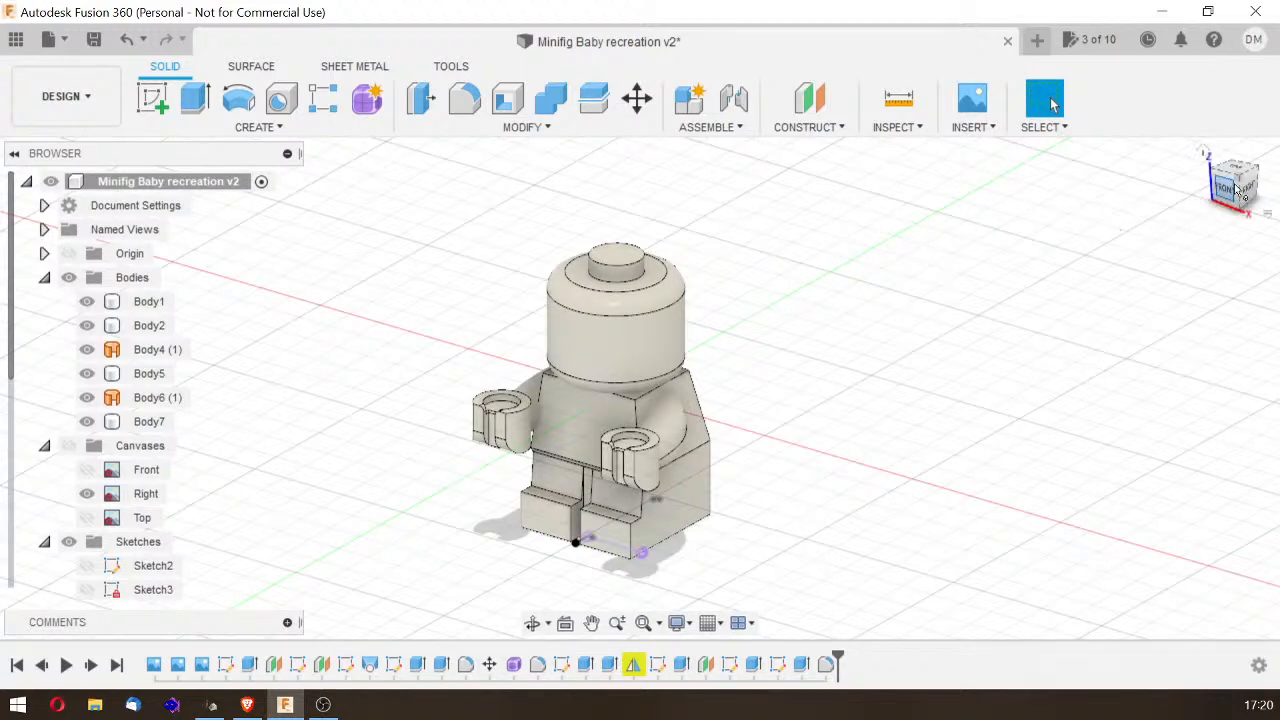
middle_click_drag(708, 312, 831, 308)
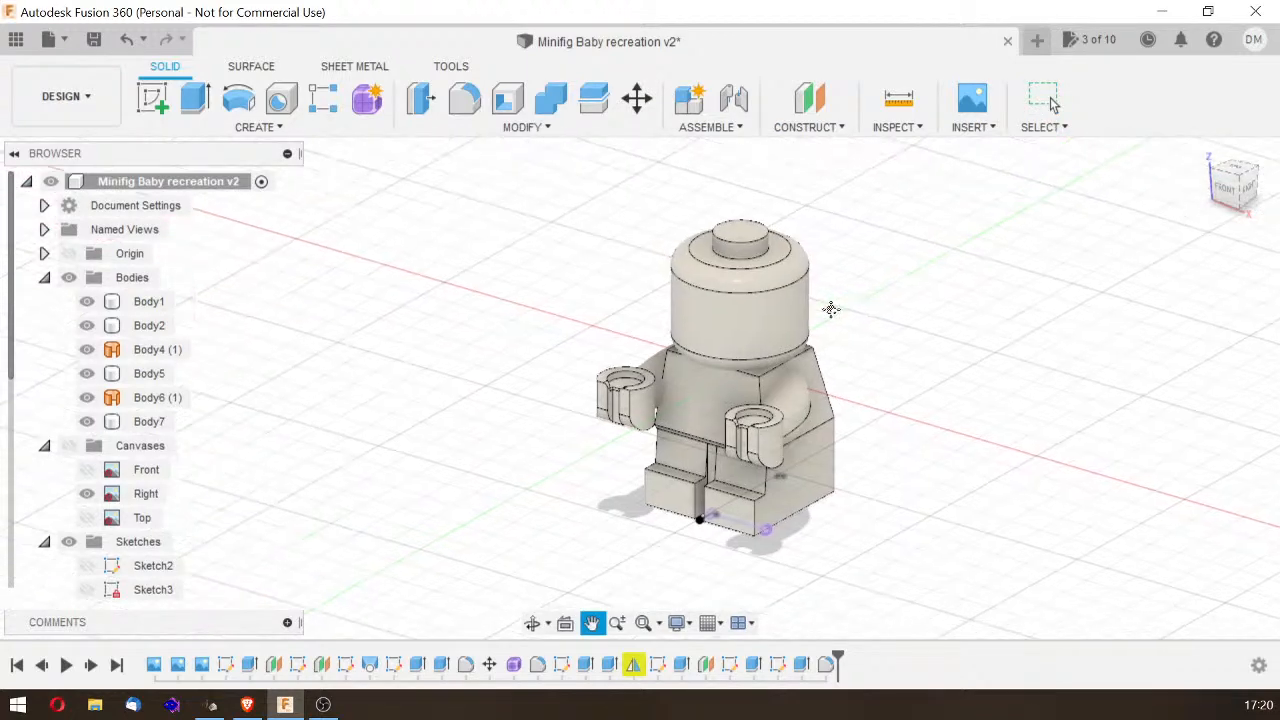
Step: Save the design with the version description "Crude baby head"
left_click(94, 40)
left_click_drag(664, 337, 603, 338)
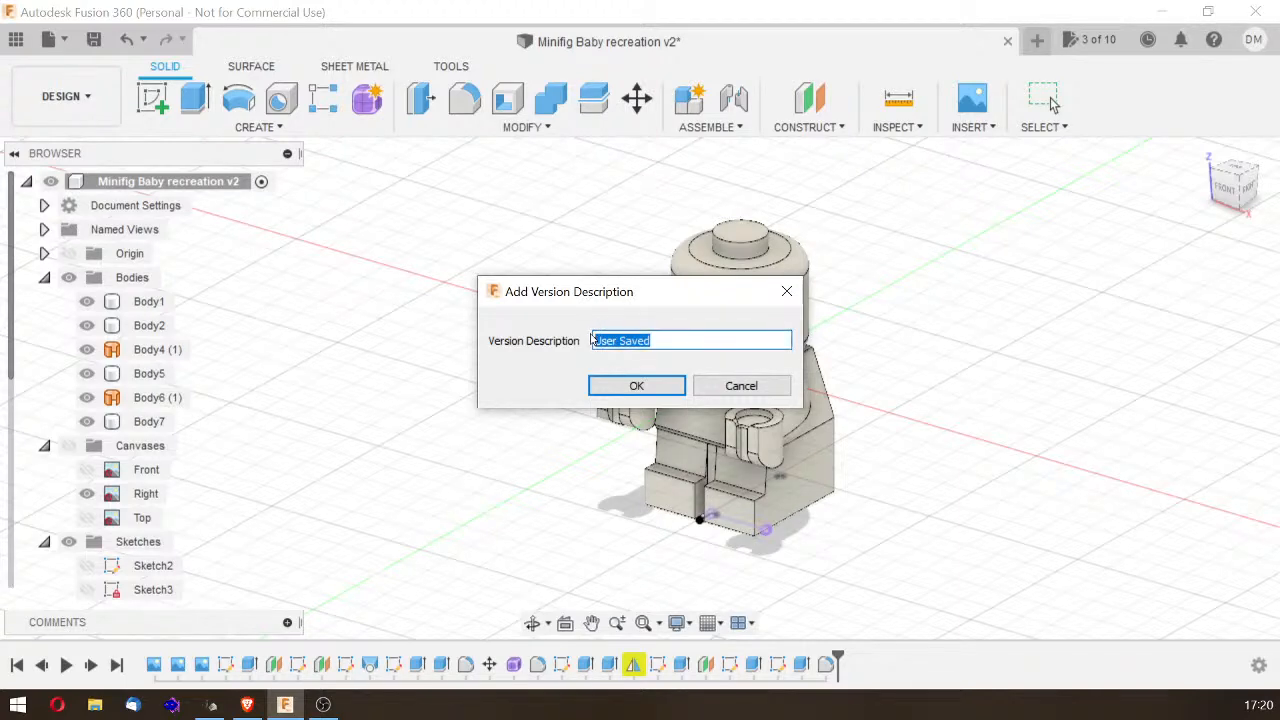
key("BackSpace")
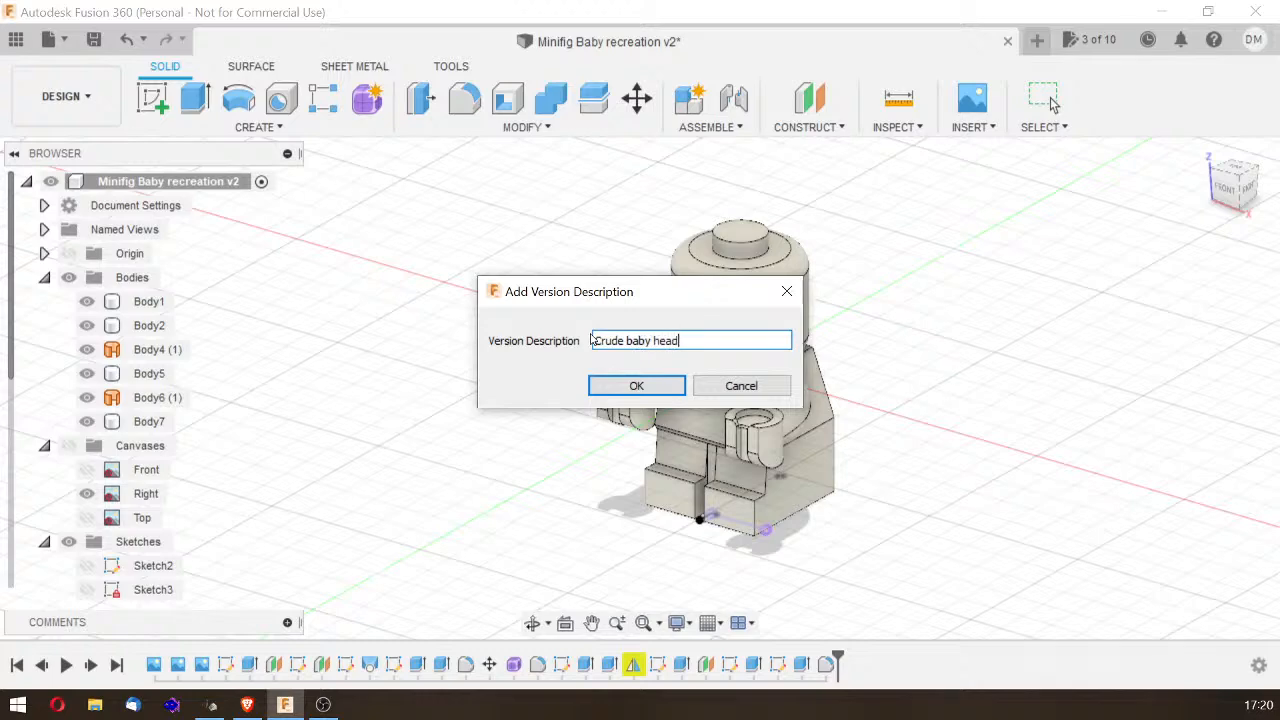
key("Return")
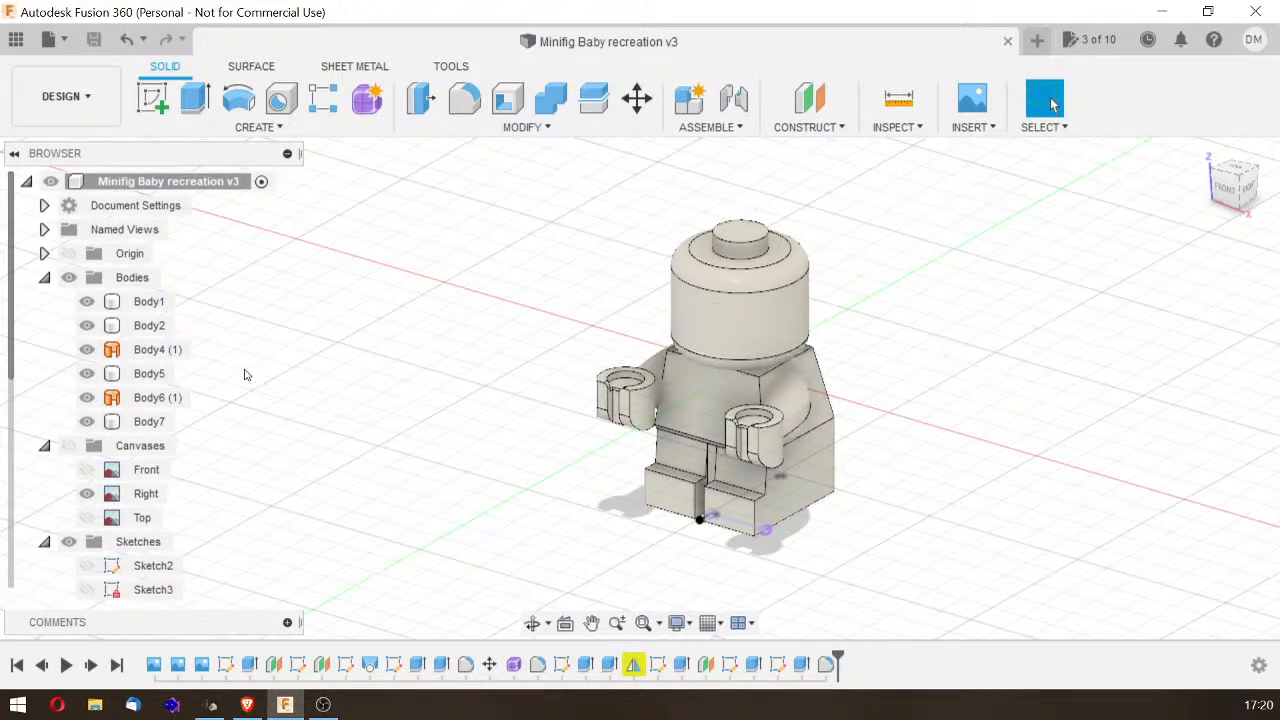
Step: Rename the head's body, Body7, as "Head"
left_click(150, 421)
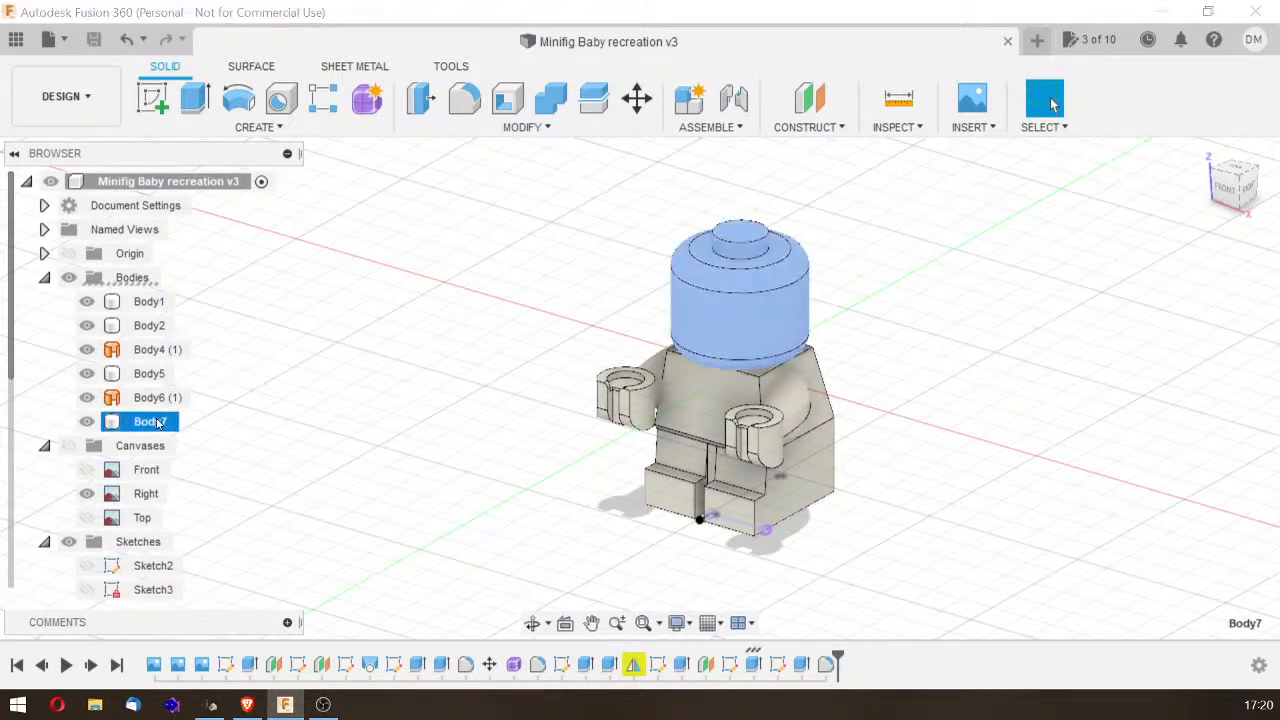
double_click(158, 421)
type("Head")
key("Return")
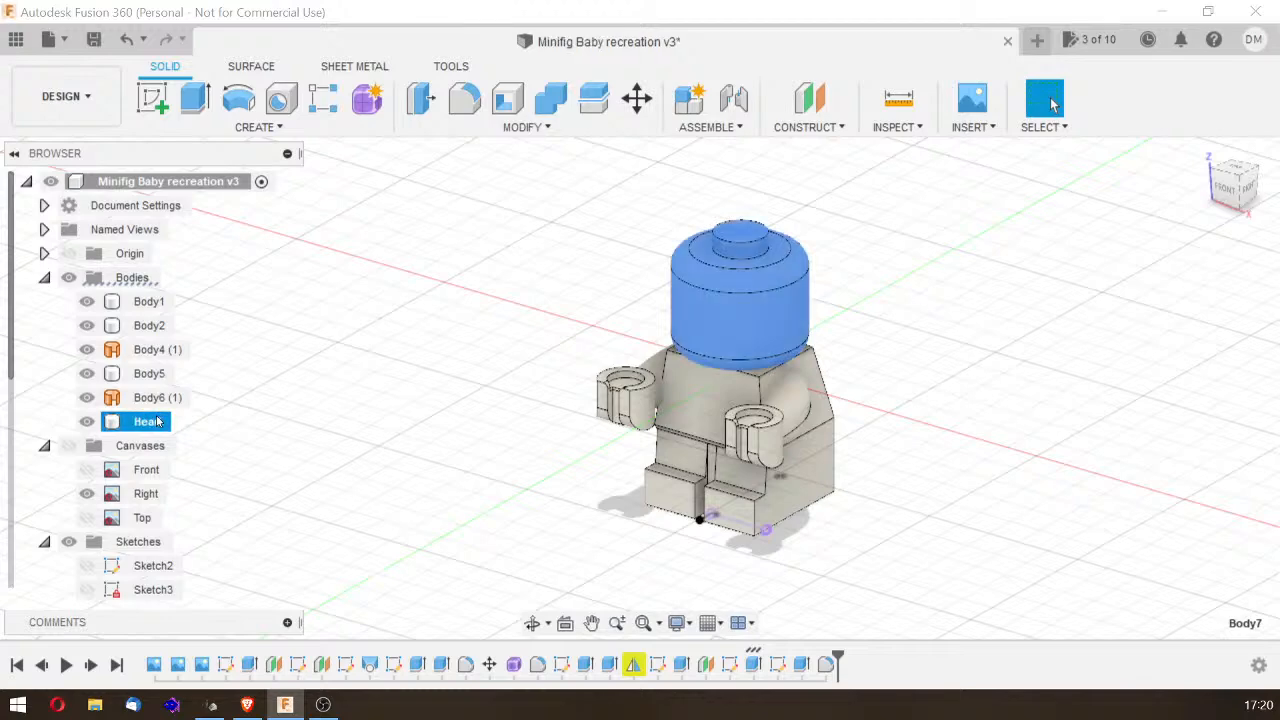
left_click(688, 413)
left_click(310, 360)
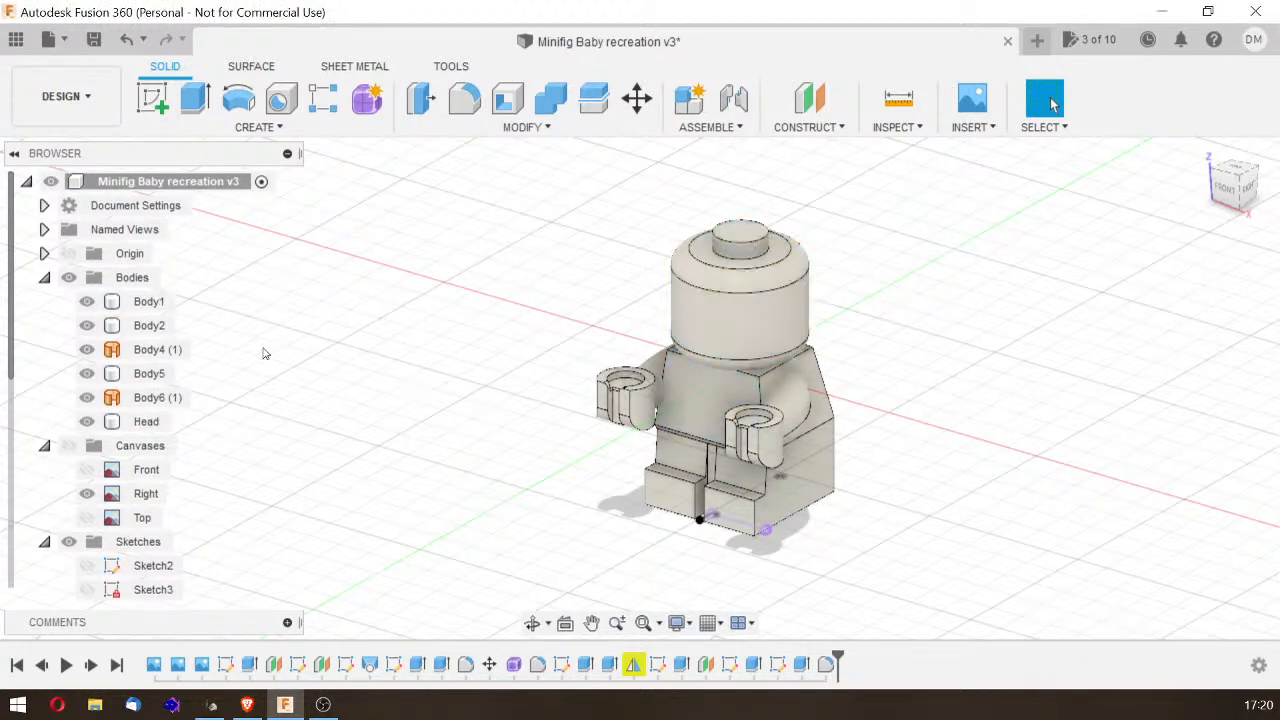
Step: Identify Body1 by toggling its visibility and rename it as "Body"
left_click(87, 303)
left_click(87, 305)
left_click(150, 301)
left_click(150, 301)
left_click(167, 301)
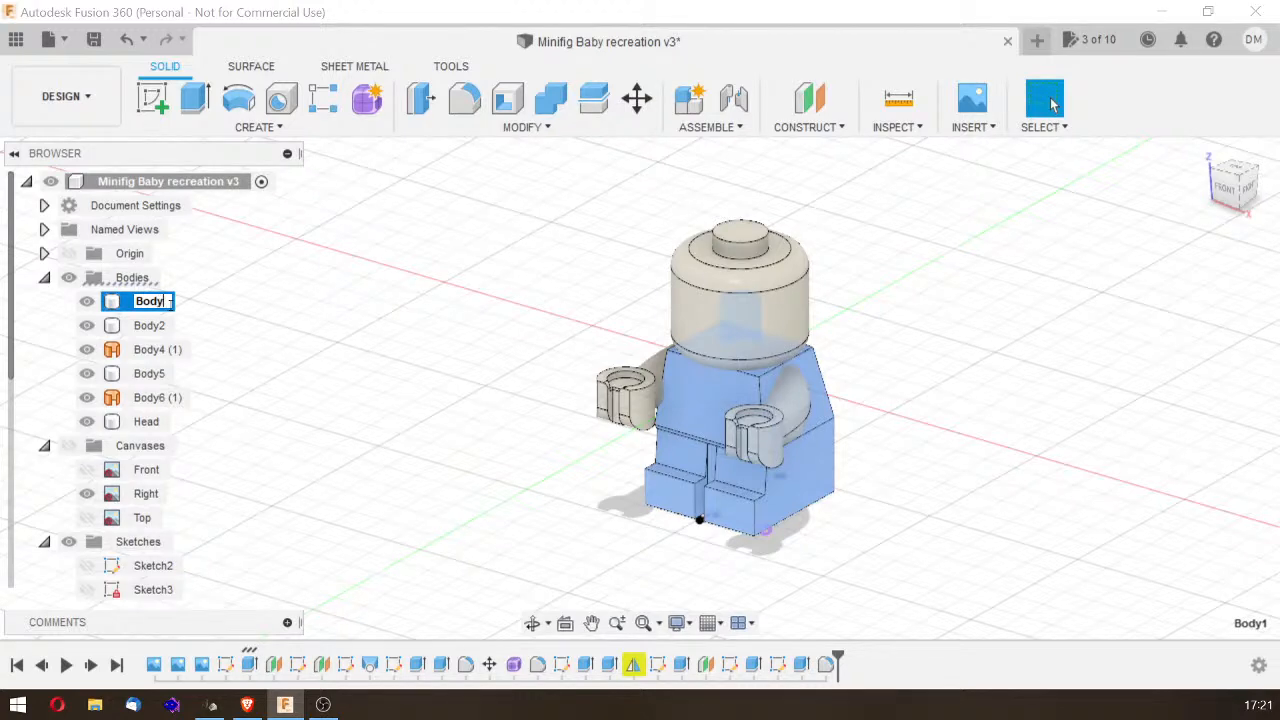
key("Return")
Step: Roll the design history back to just after Extrude5, before the mirror feature
left_click(723, 449, "ctrl")
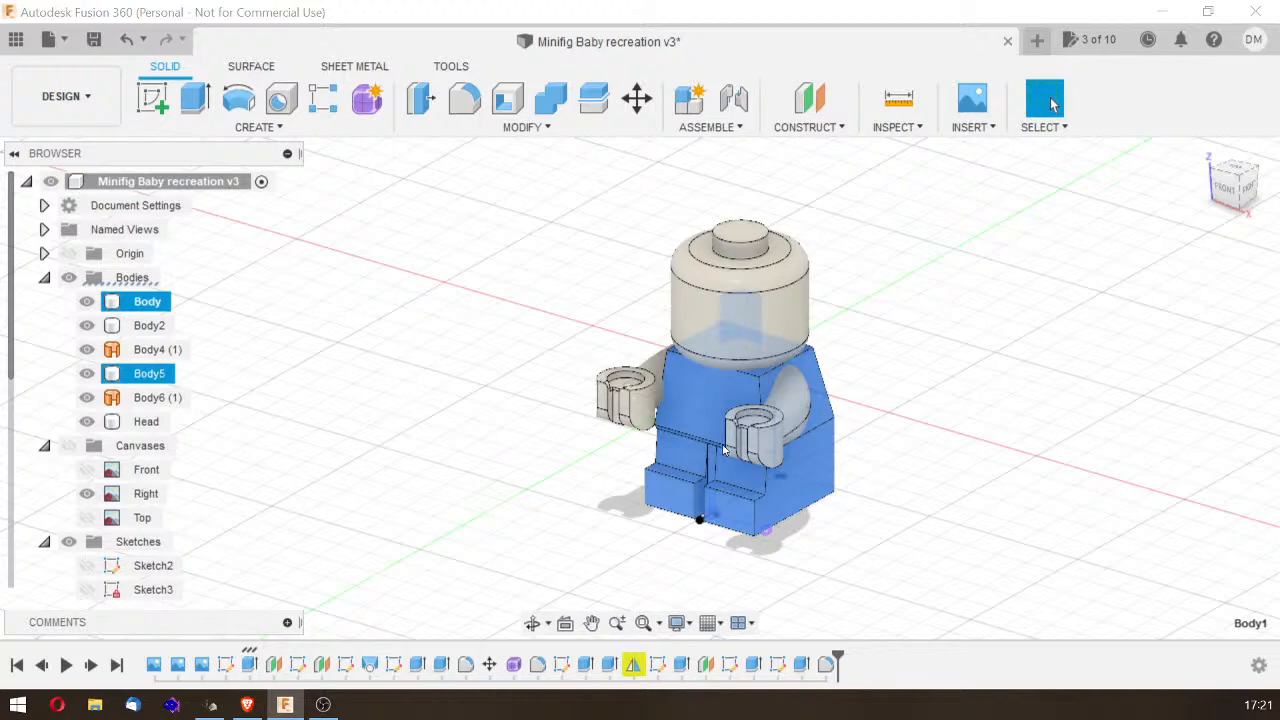
left_click(615, 668)
right_click(618, 668)
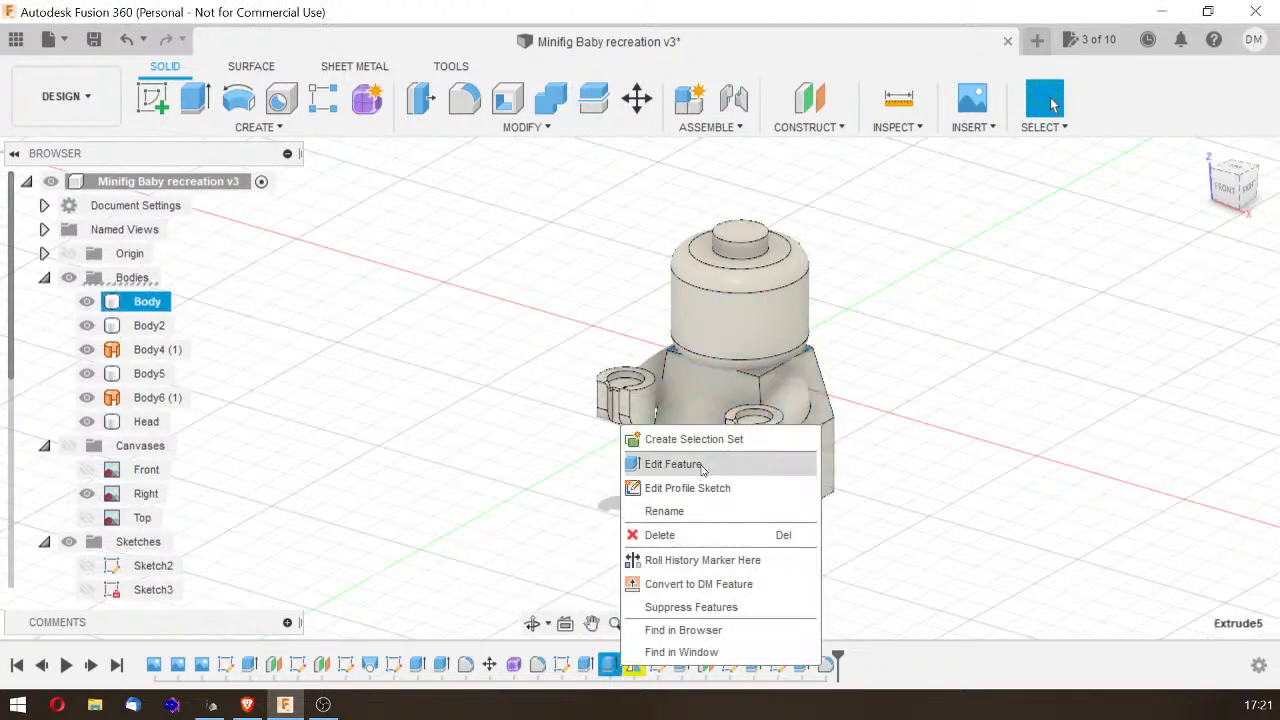
left_click(673, 561)
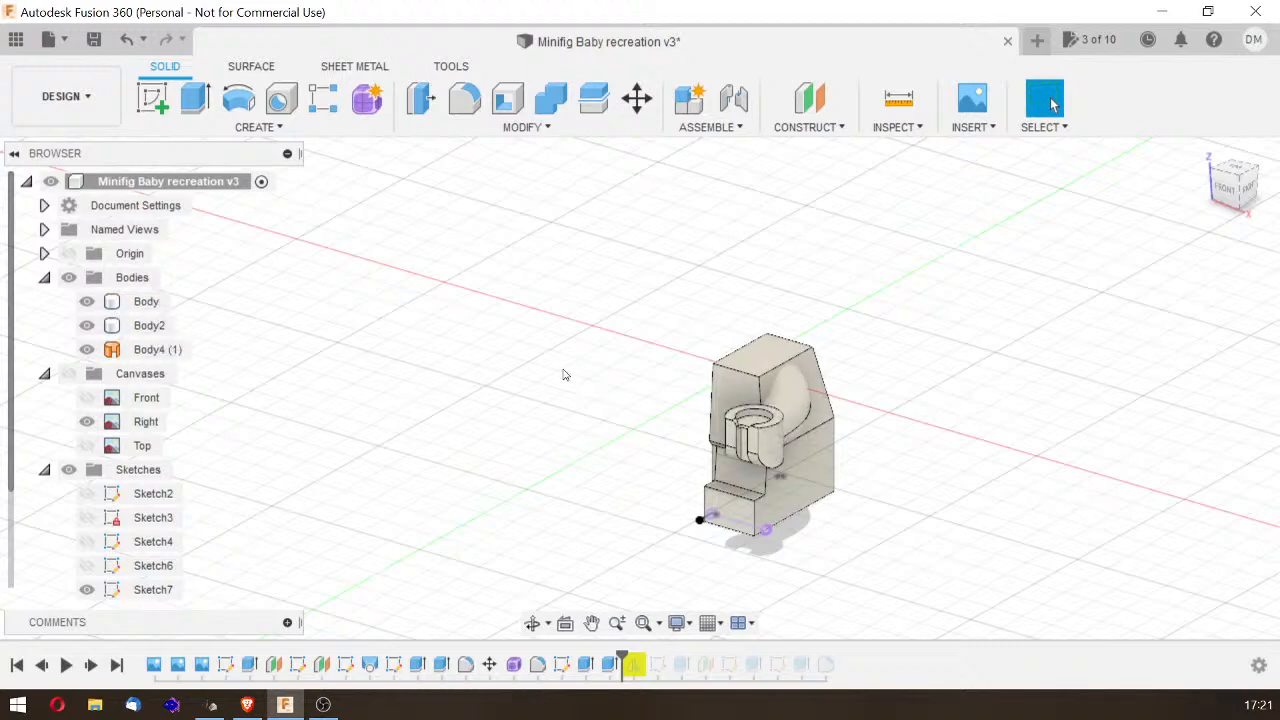
left_click(557, 94)
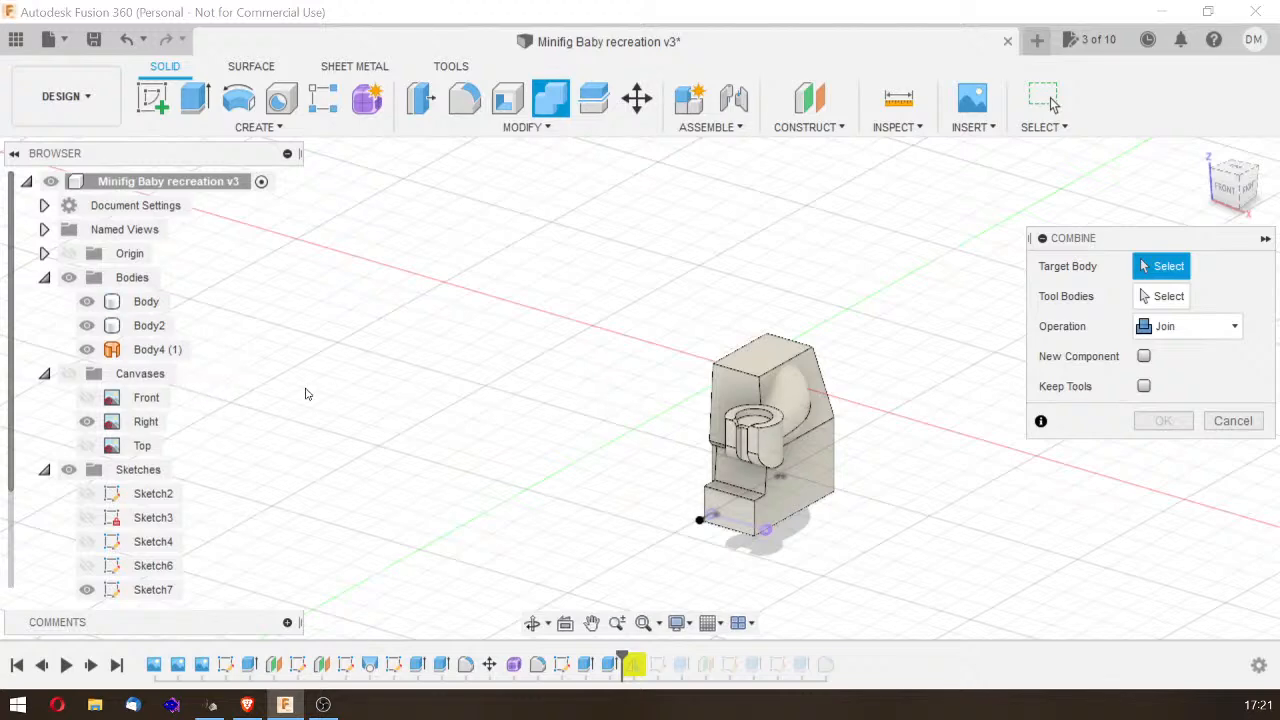
left_click(87, 302)
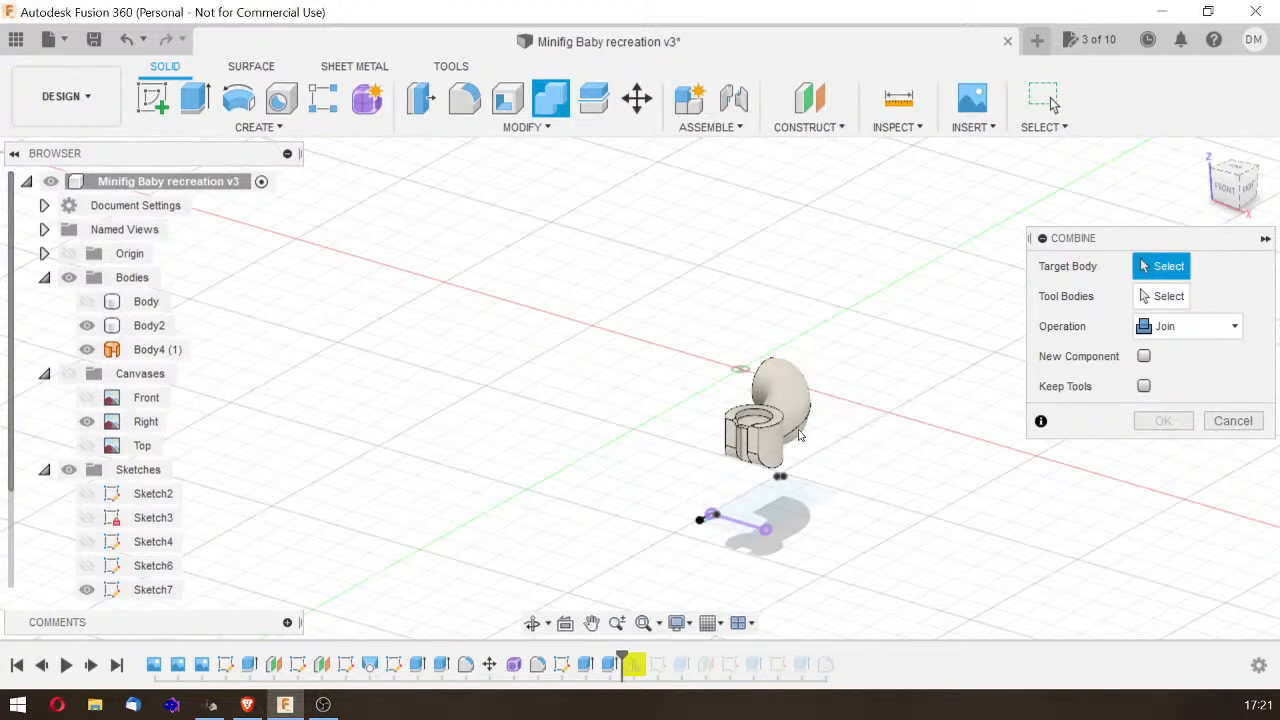
left_click(1233, 421)
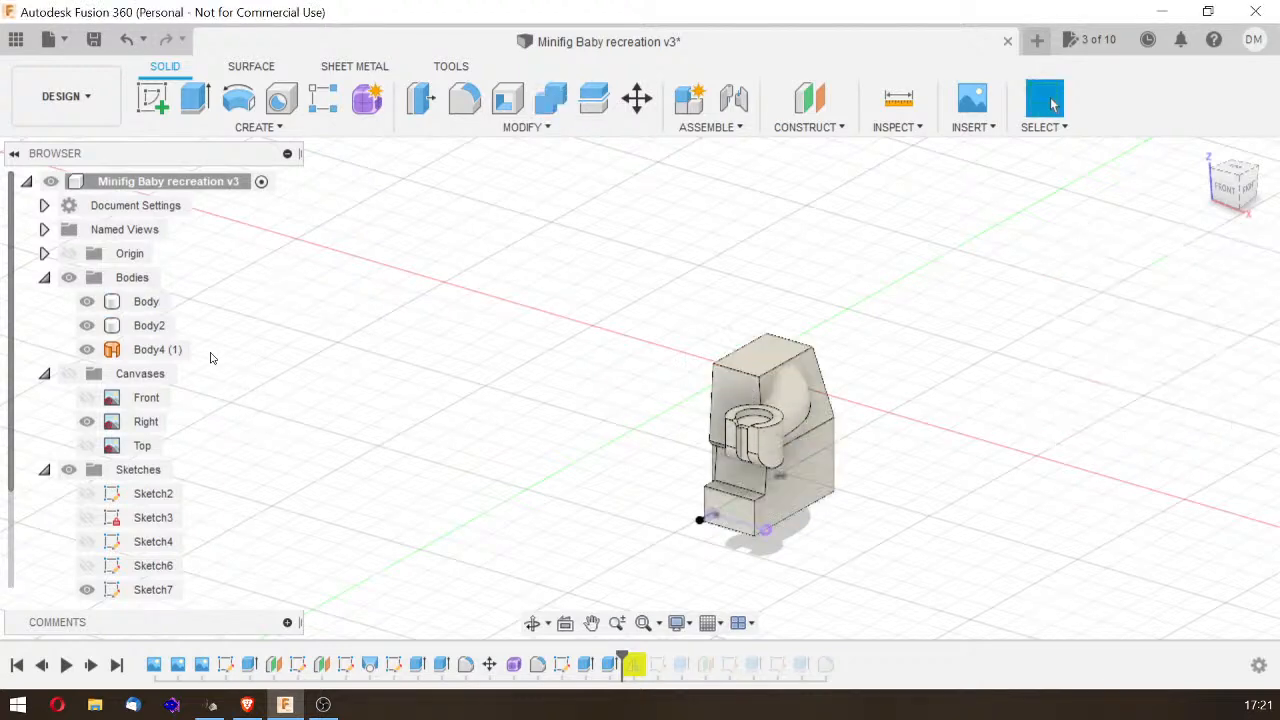
Step: Examine the commands available for the arm's surface body, Body4, for a way to make it solid
left_click(176, 350)
right_click(175, 350)
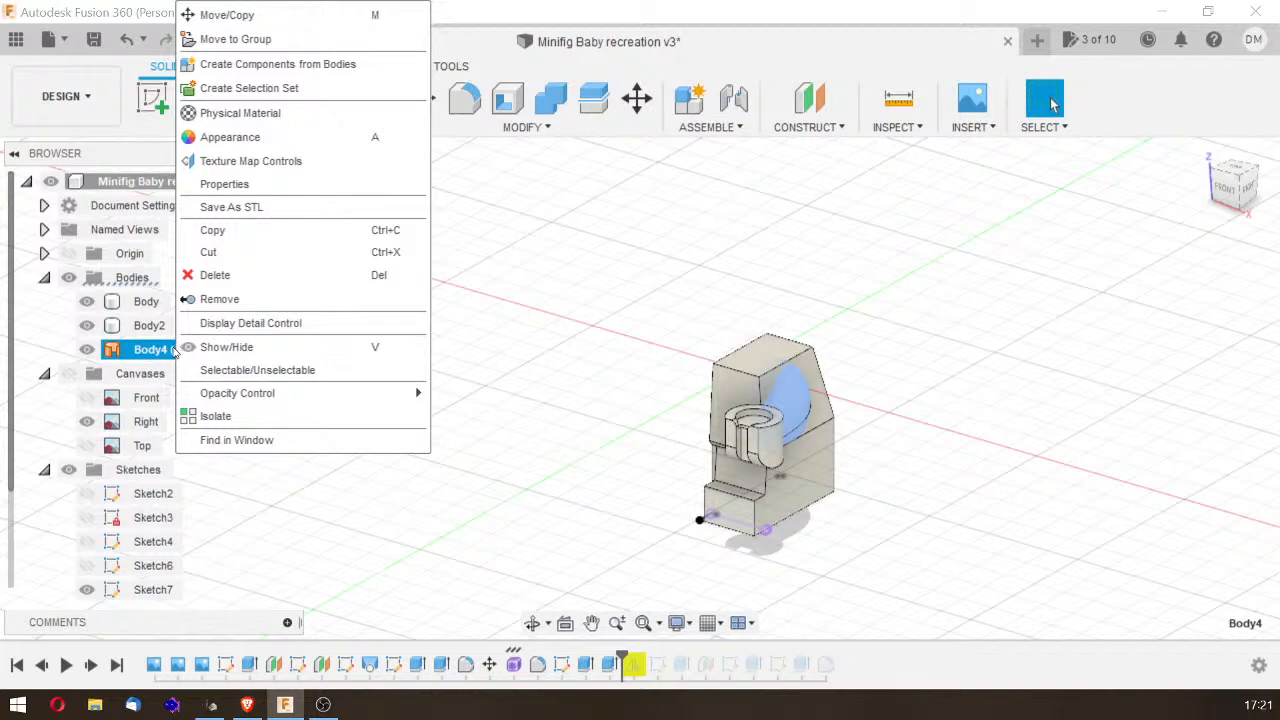
left_click(897, 355)
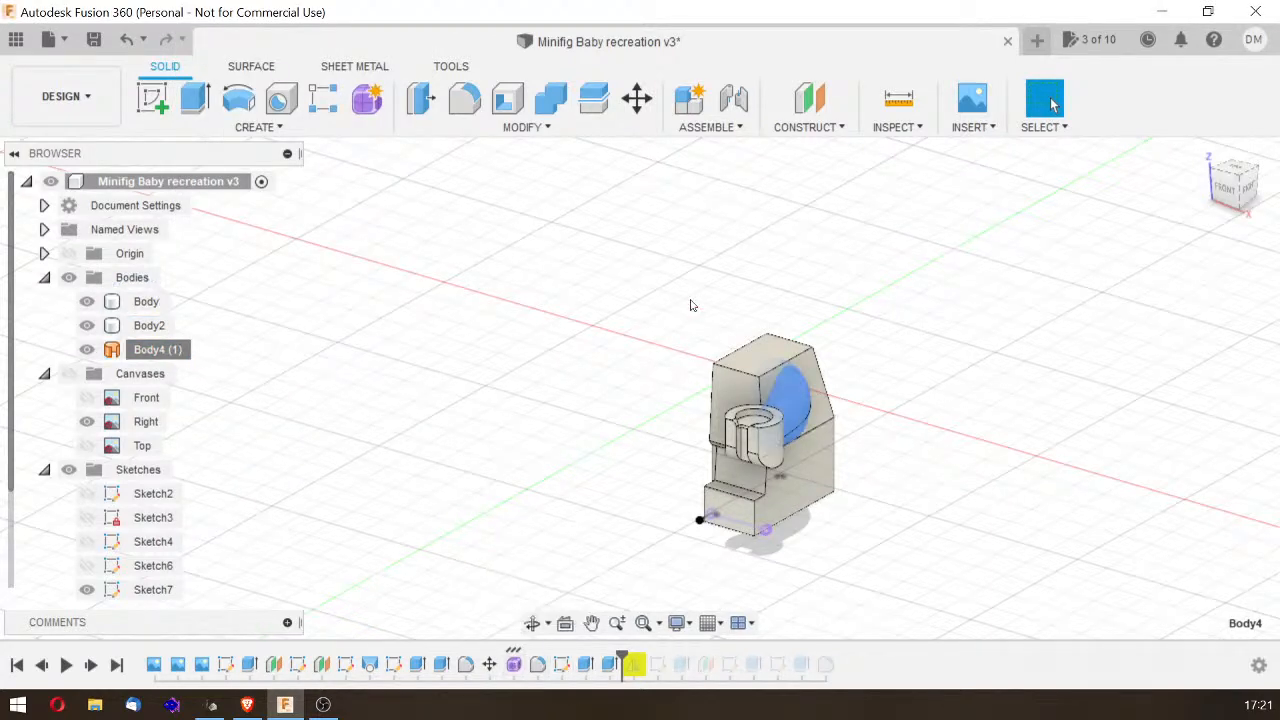
left_click(793, 405)
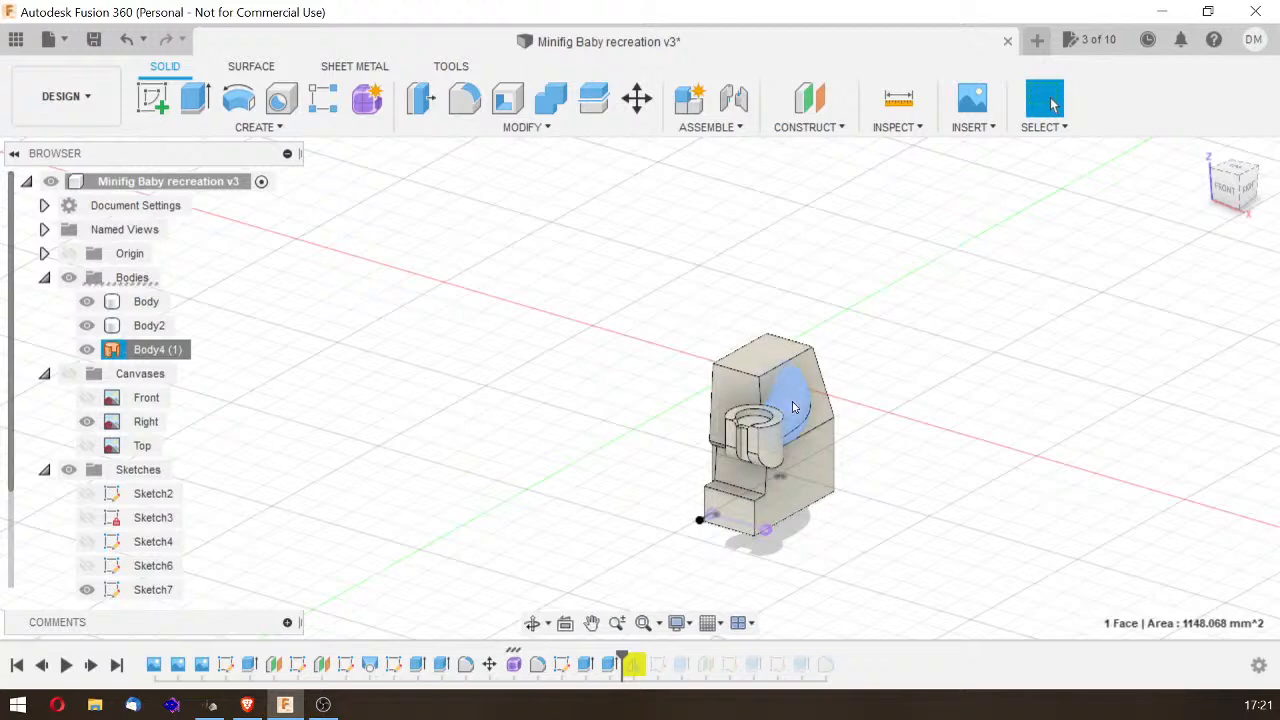
right_click(793, 405)
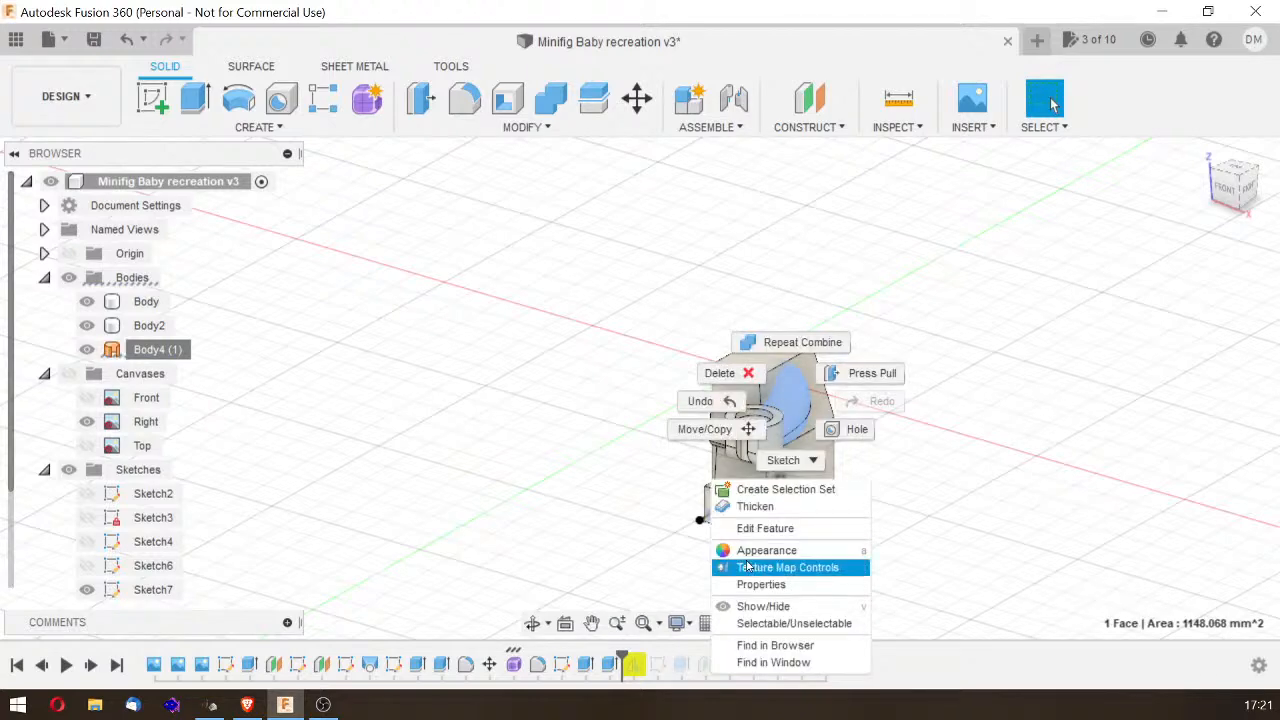
left_click(446, 354)
key("Escape")
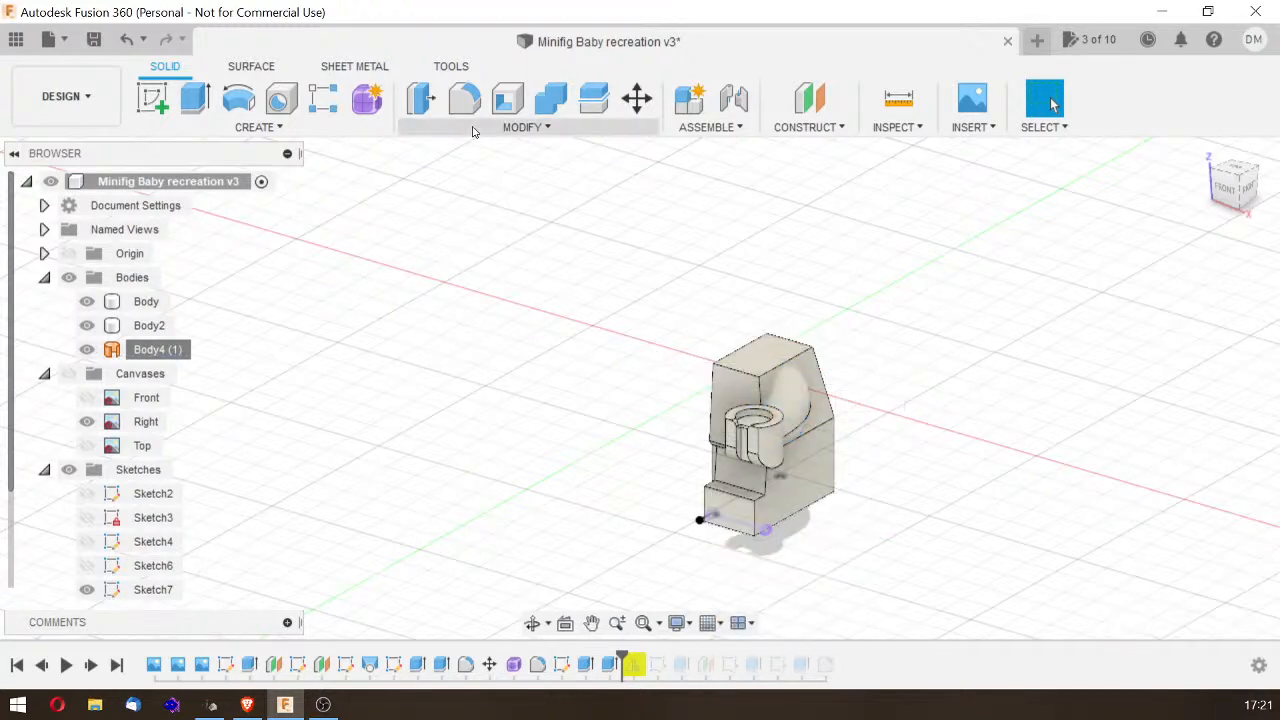
left_click(473, 128)
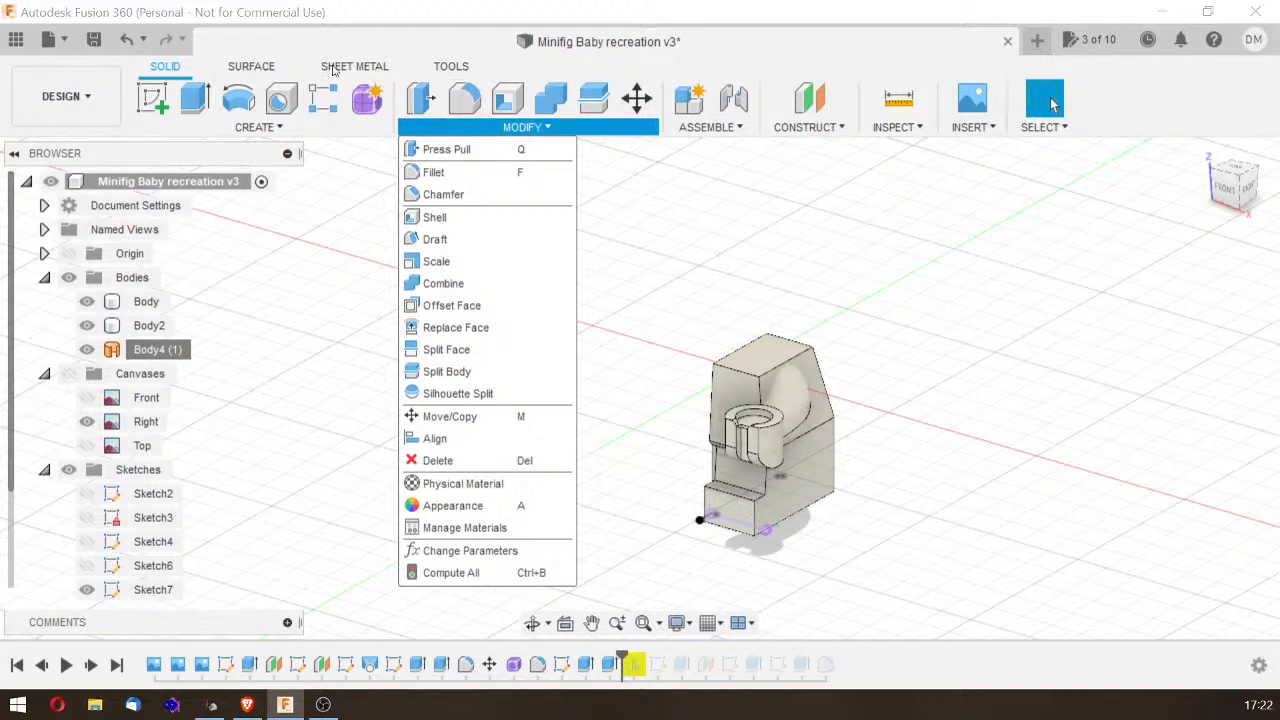
left_click(252, 66)
left_click(170, 67)
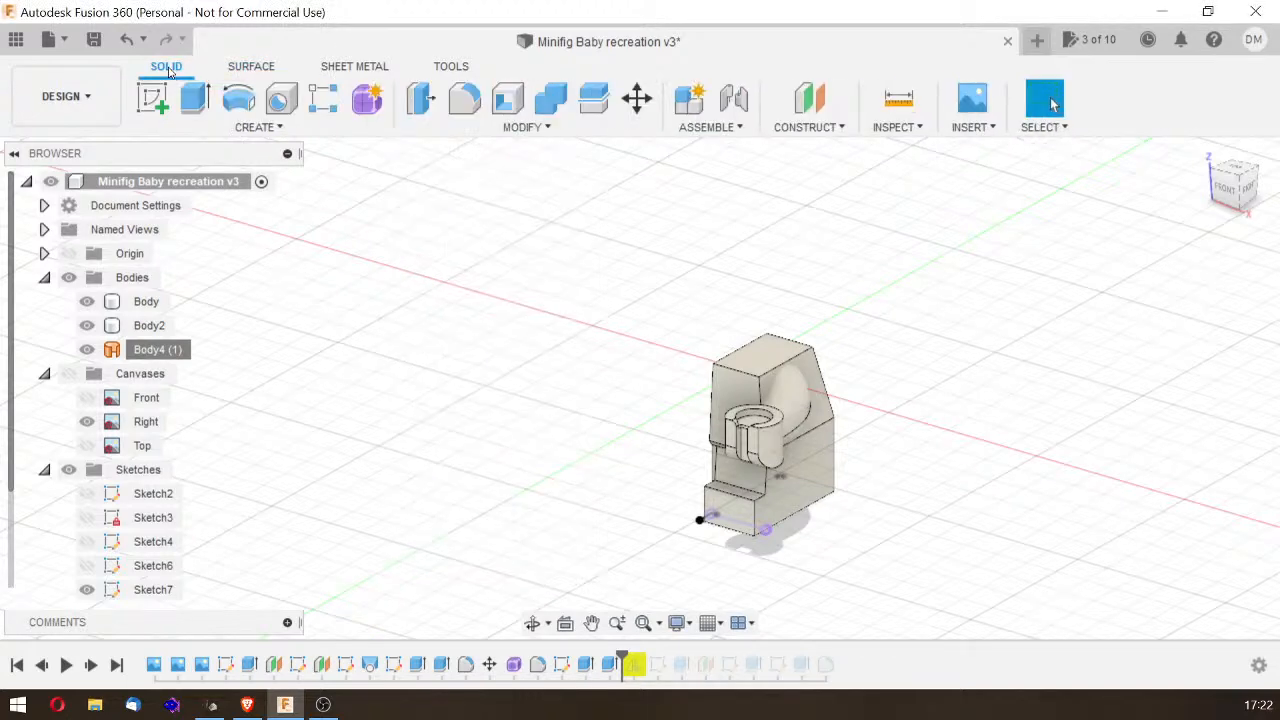
left_click(262, 127)
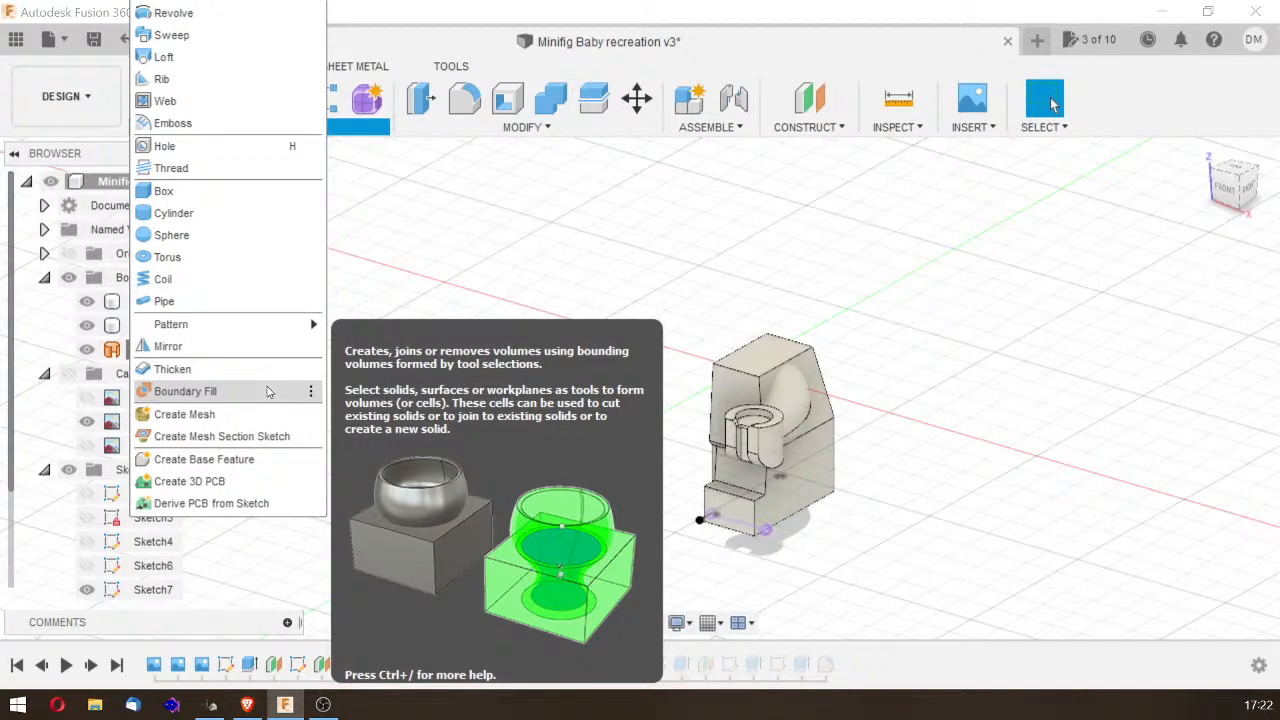
left_click(512, 258)
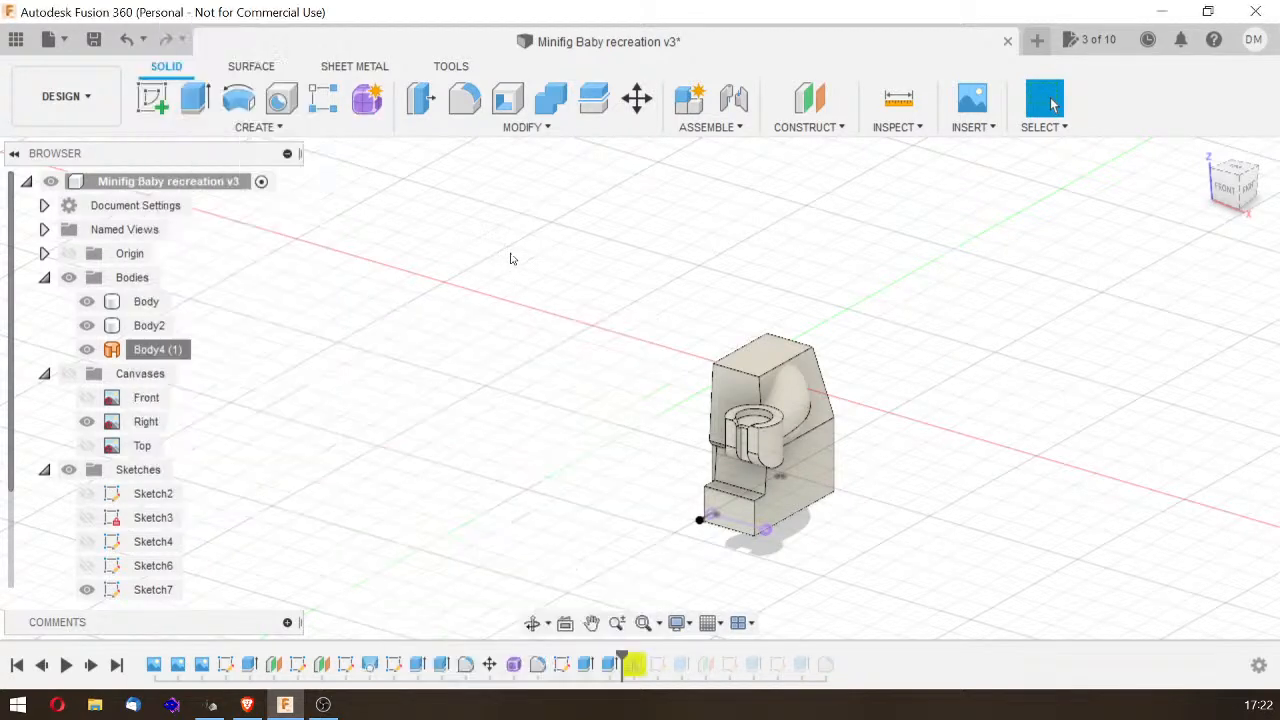
left_click(374, 139)
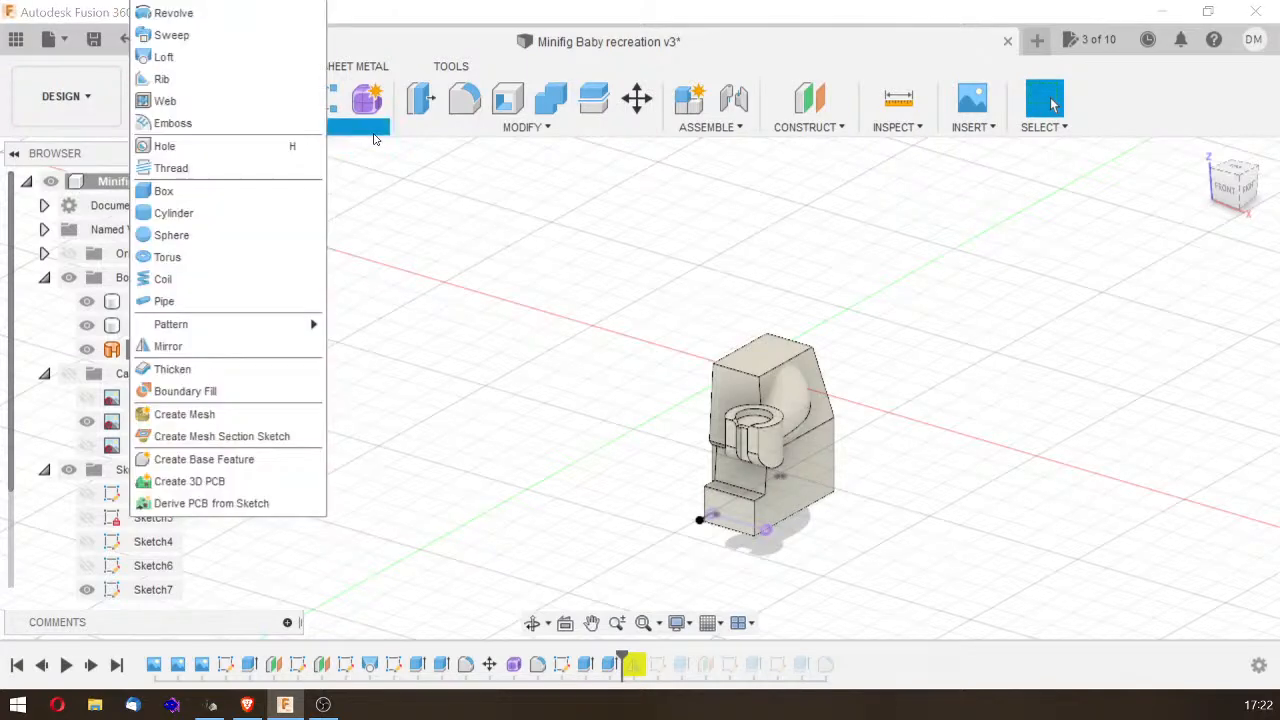
left_click(426, 311)
left_click(788, 410)
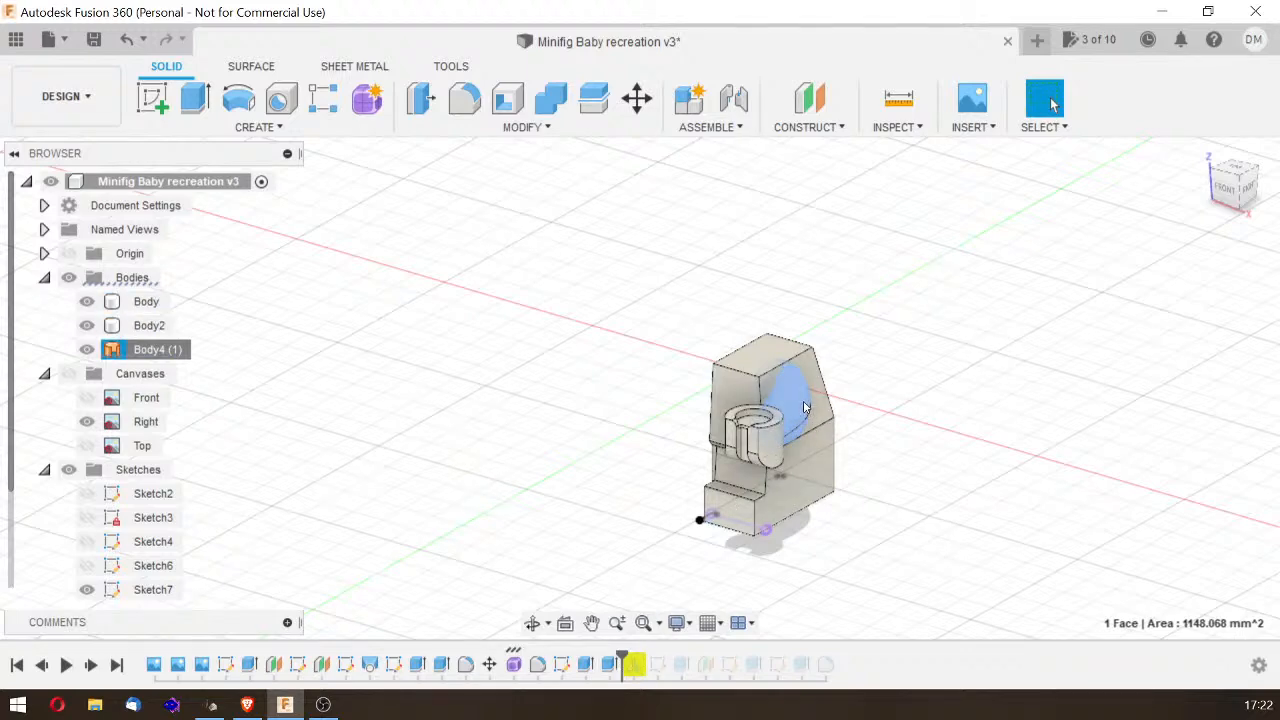
right_click(145, 350)
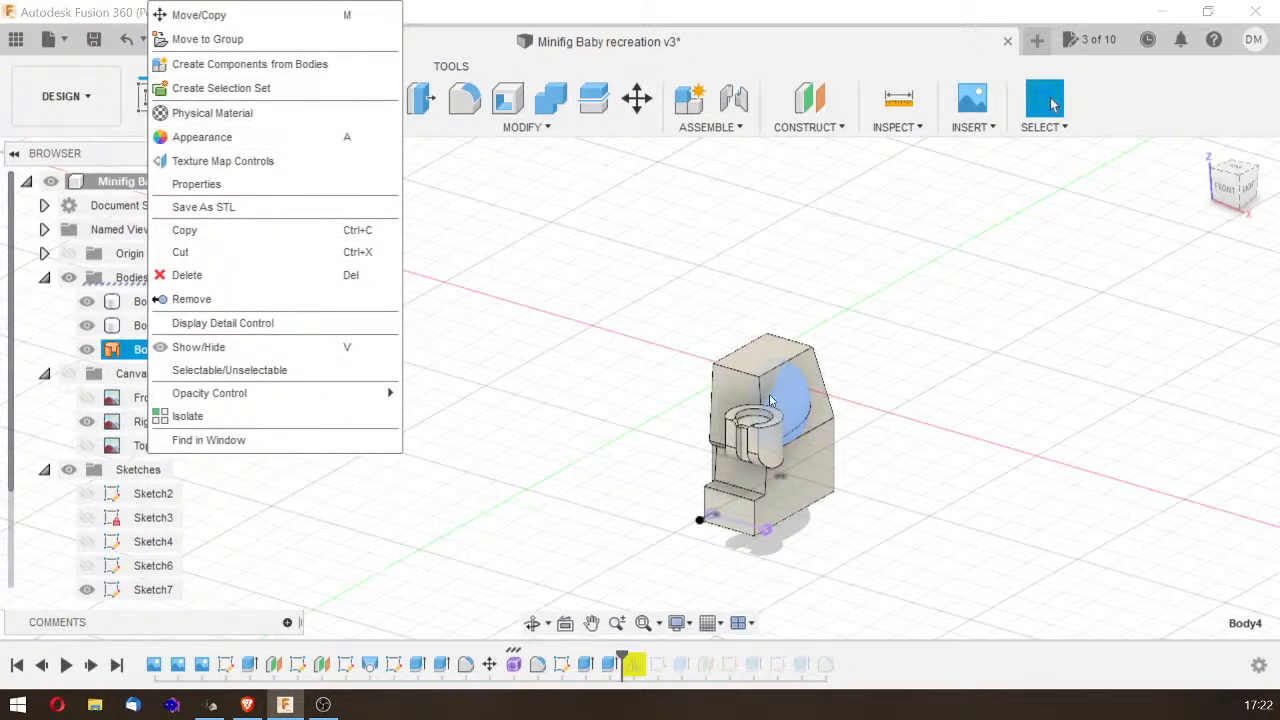
left_click(800, 400)
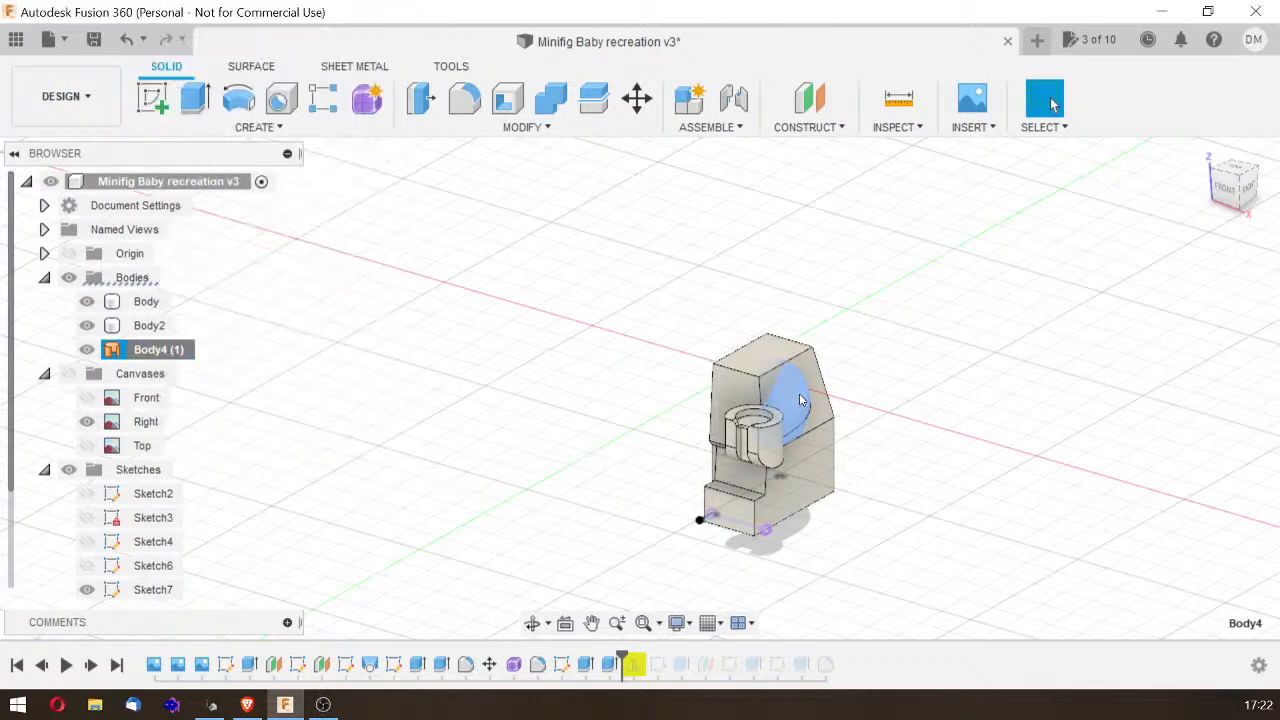
left_click(768, 422)
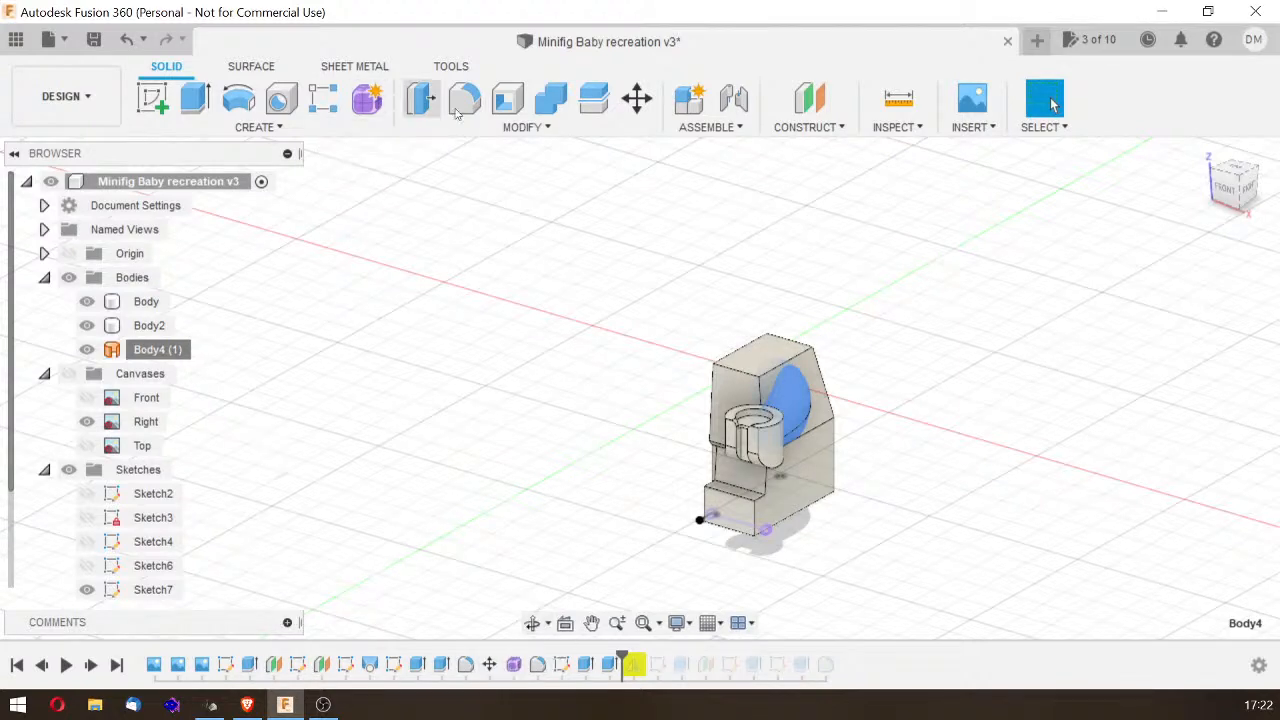
left_click(528, 127)
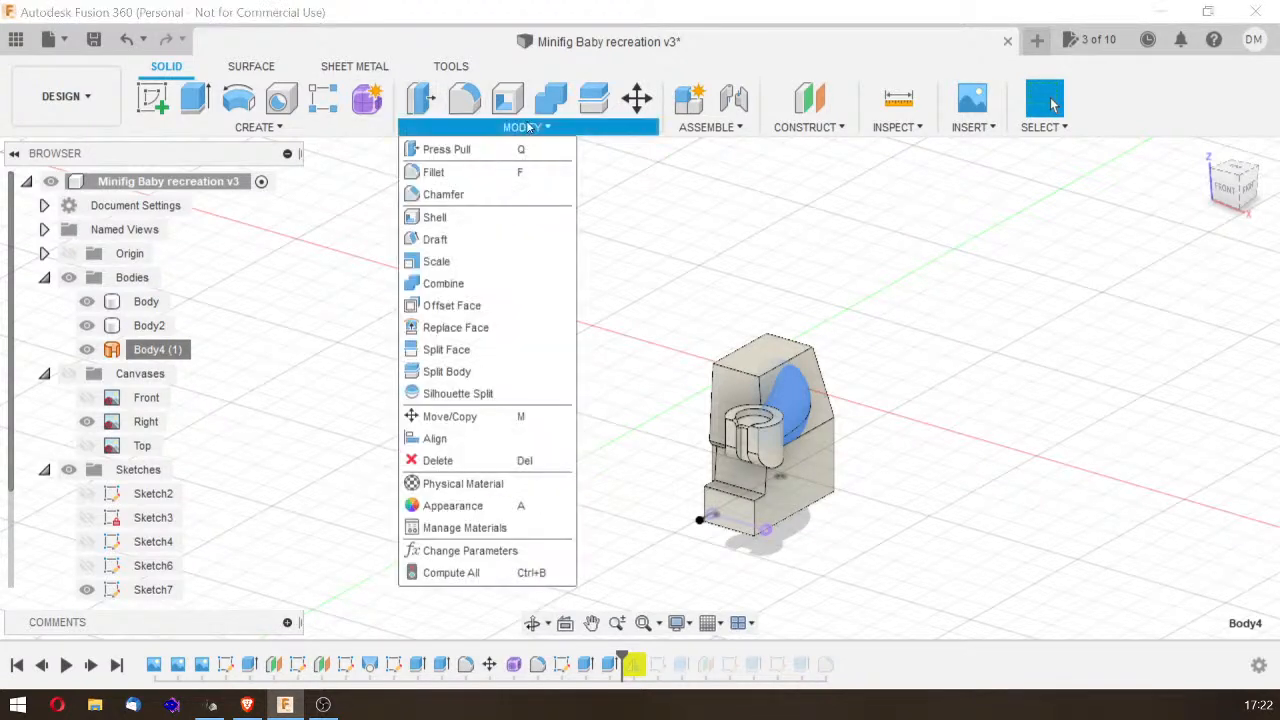
left_click(757, 243)
left_click(792, 390)
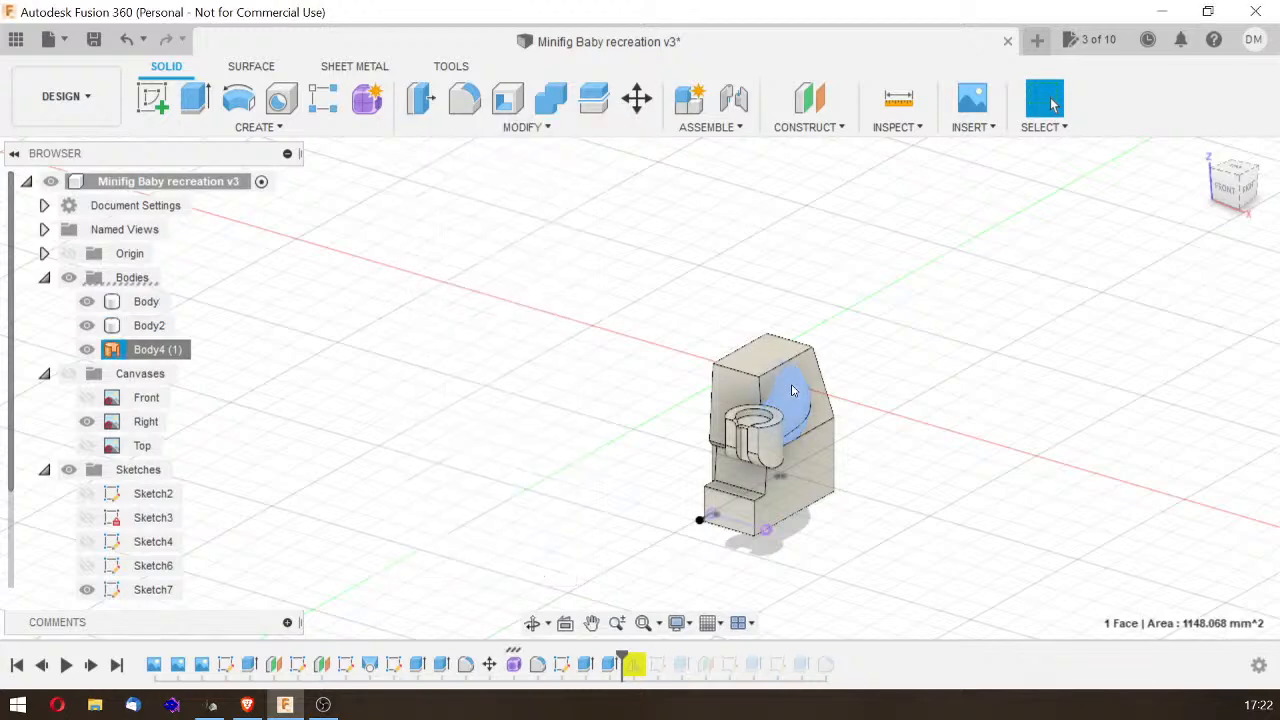
right_click(792, 390)
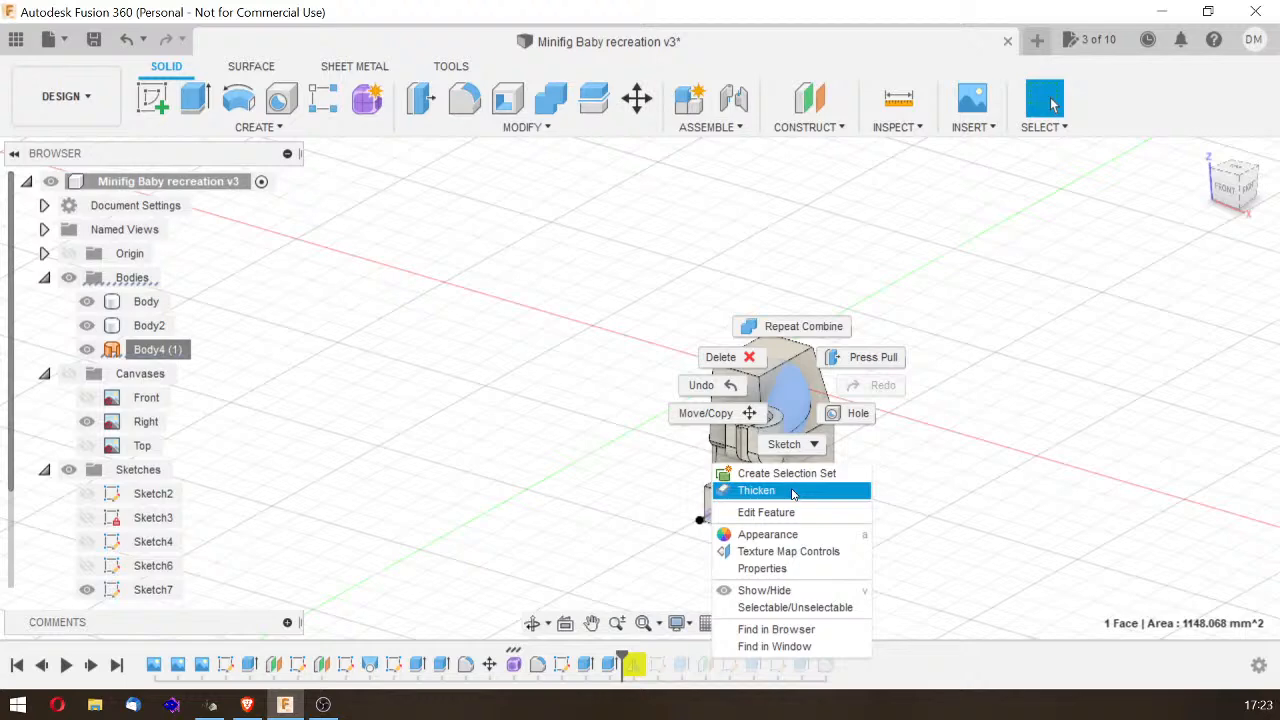
left_click(978, 426)
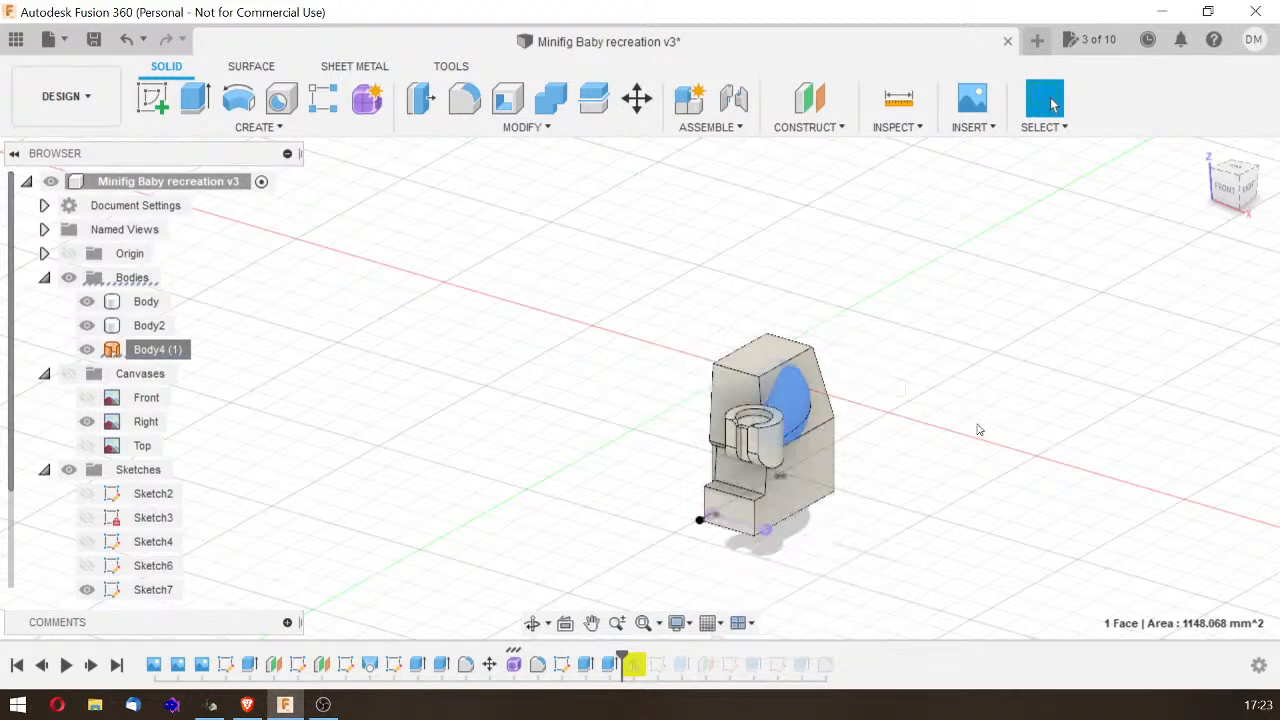
Step: Reopen the arm's form feature, Form2, for editing and zoom in on the open wrist end
double_click(515, 669)
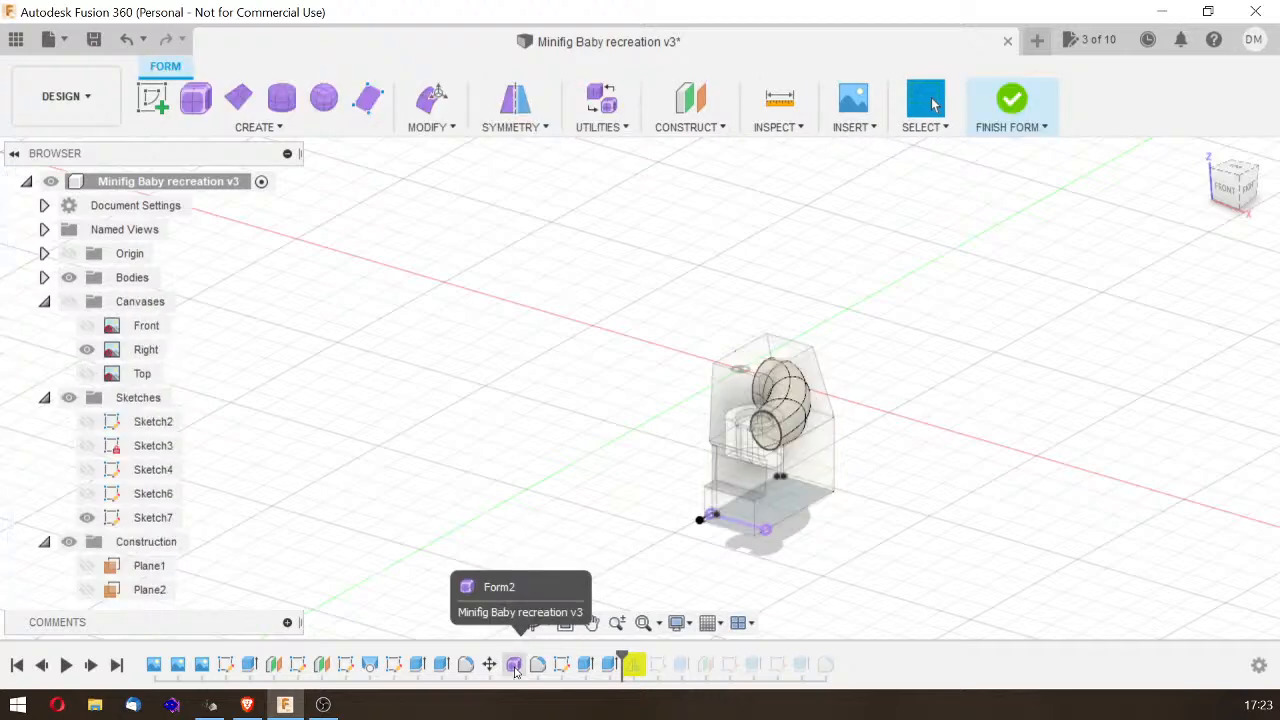
left_click_drag(1232, 195, 1248, 190)
scroll(852, 449, "up", 8)
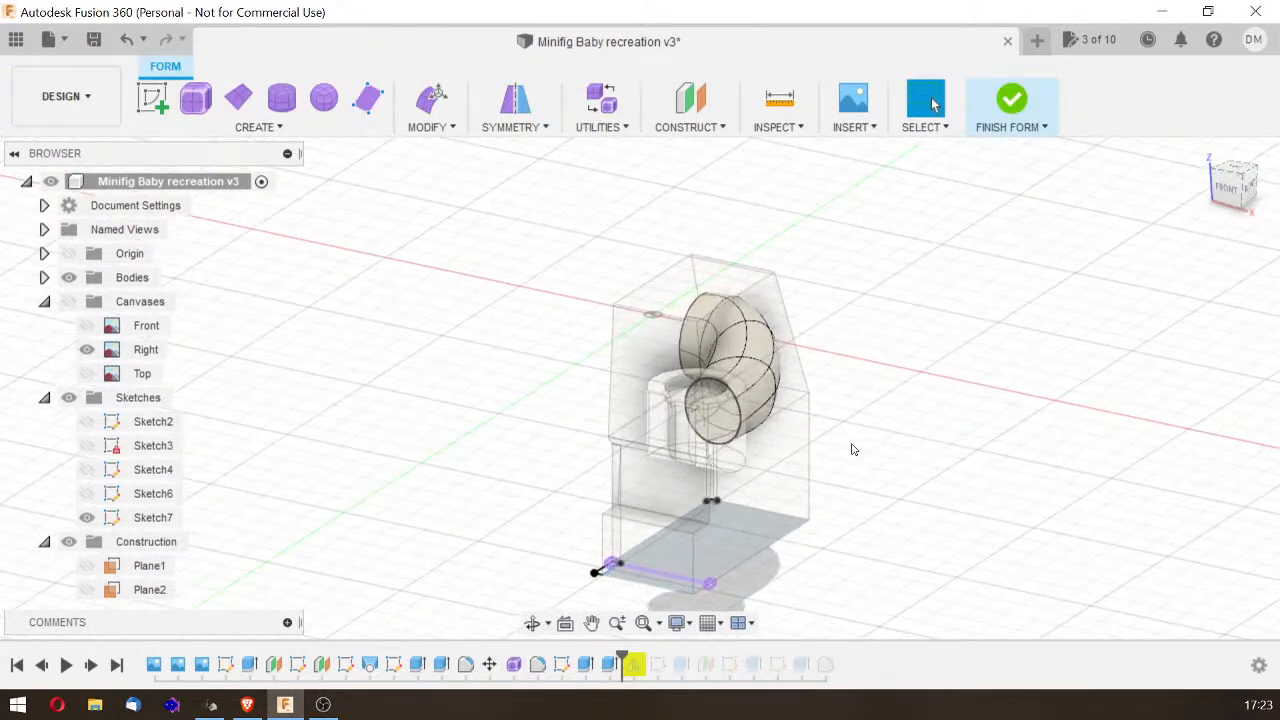
left_click(598, 127)
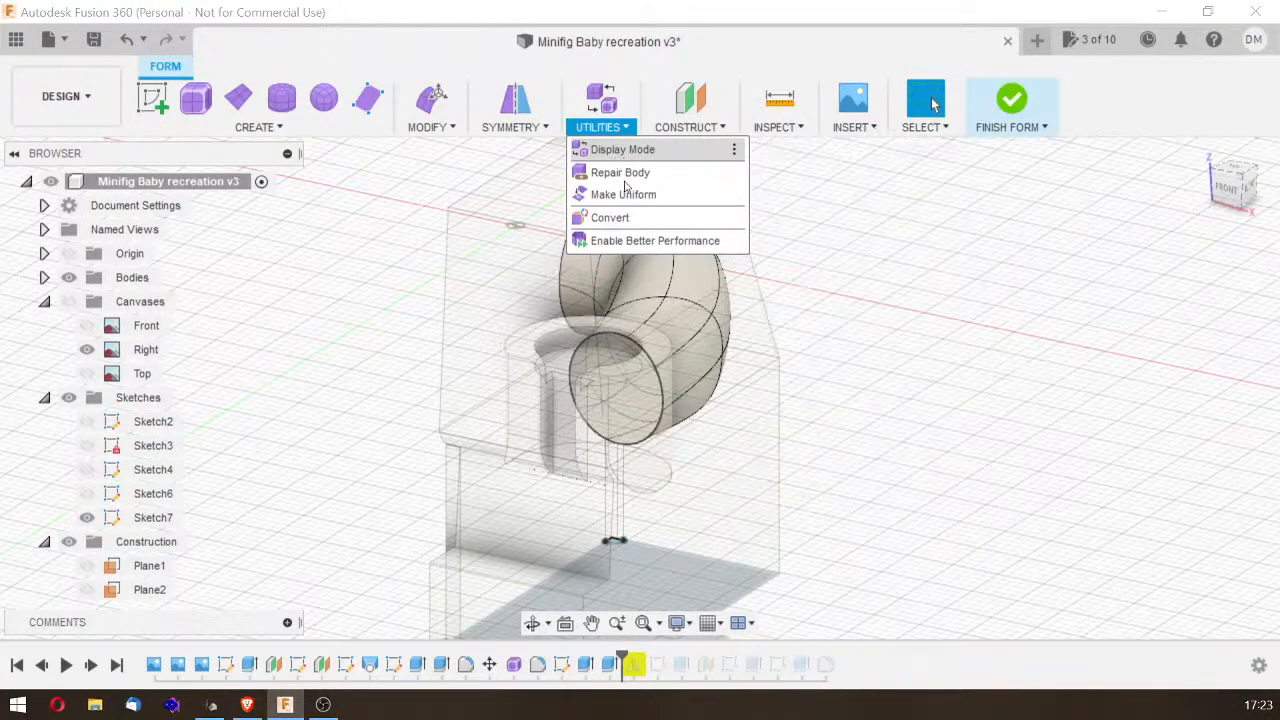
Step: Try Fill Hole on the arm's open wrist edge loop with the Reduced Star, Fill Star and Collapse modes
double_click(660, 378)
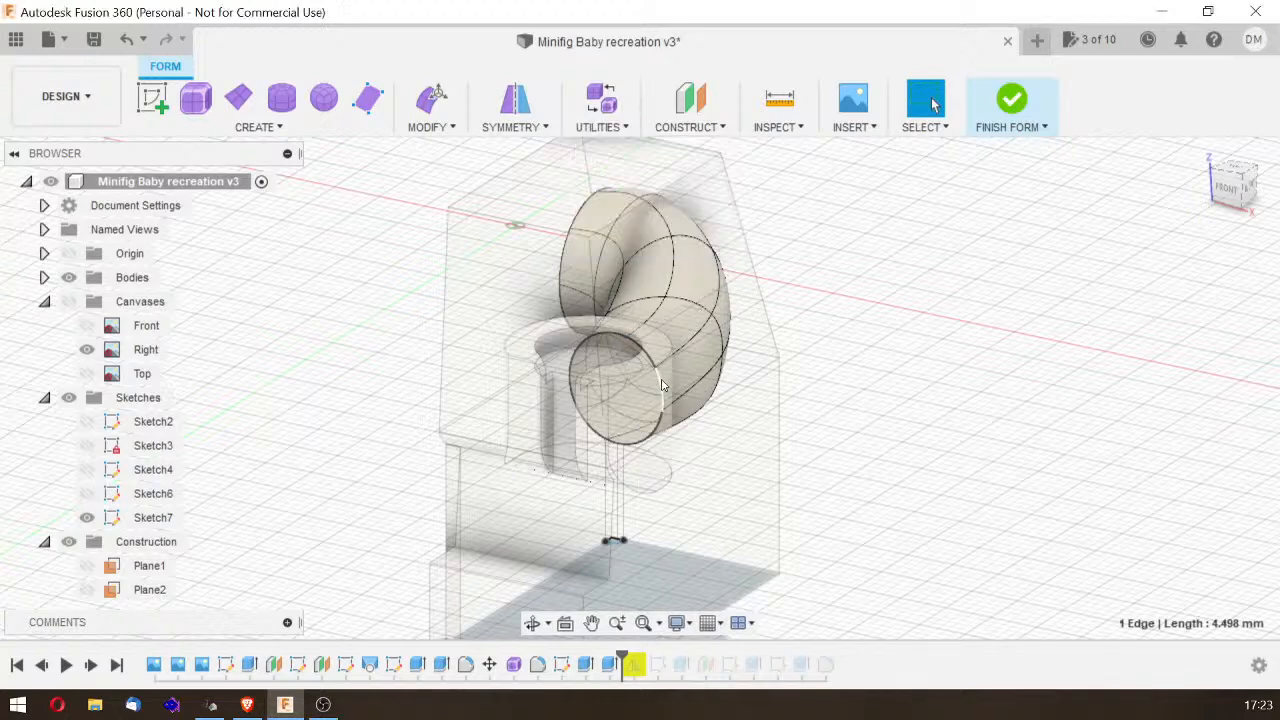
left_click(445, 127)
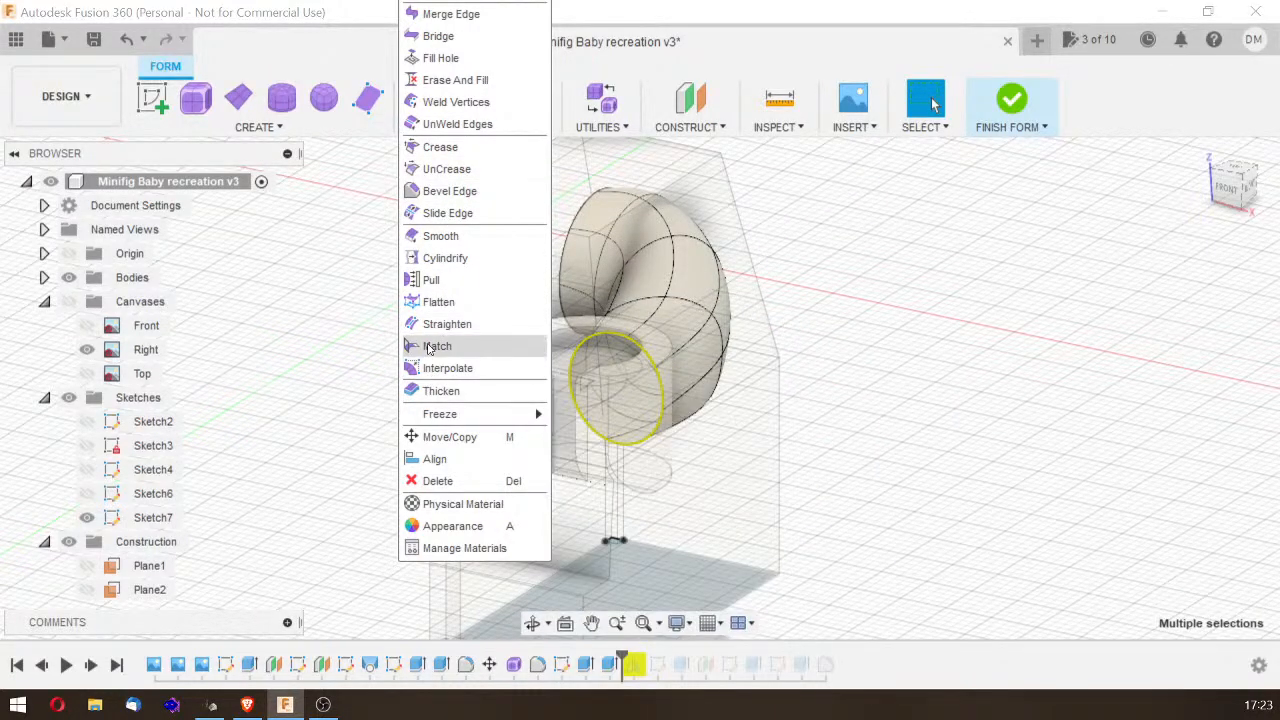
left_click(431, 60)
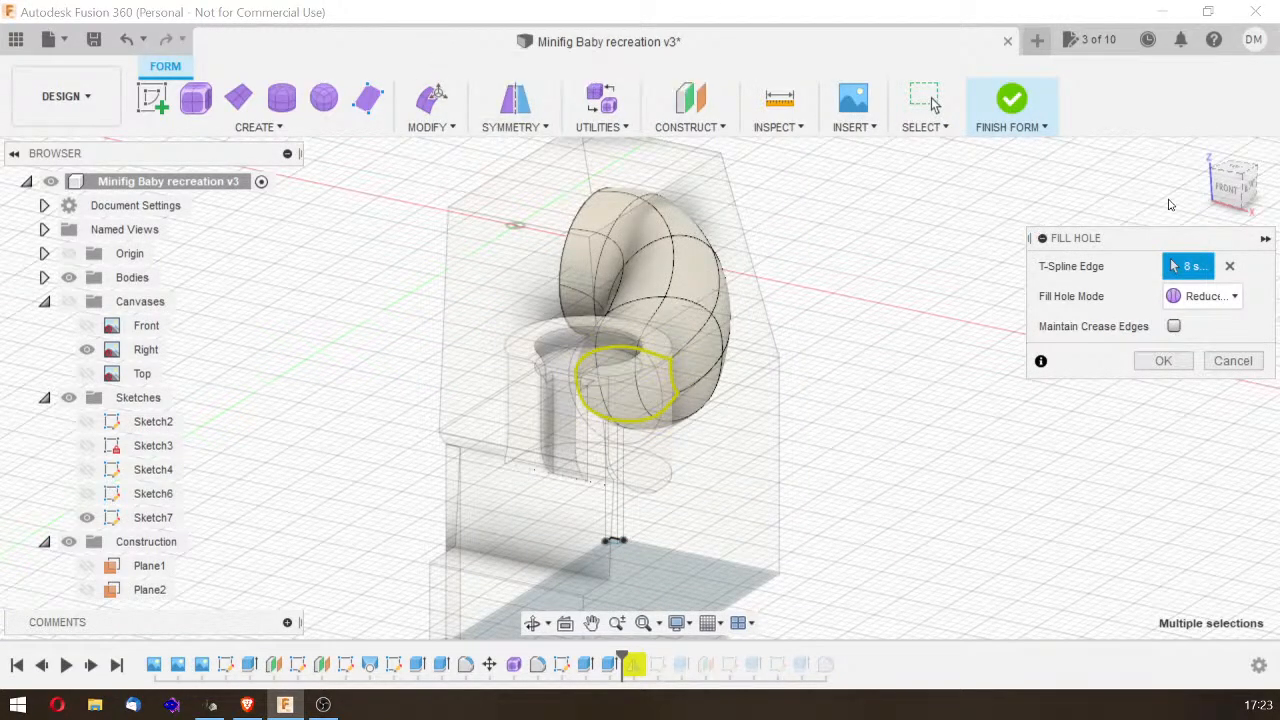
left_click_drag(1206, 194, 1150, 208)
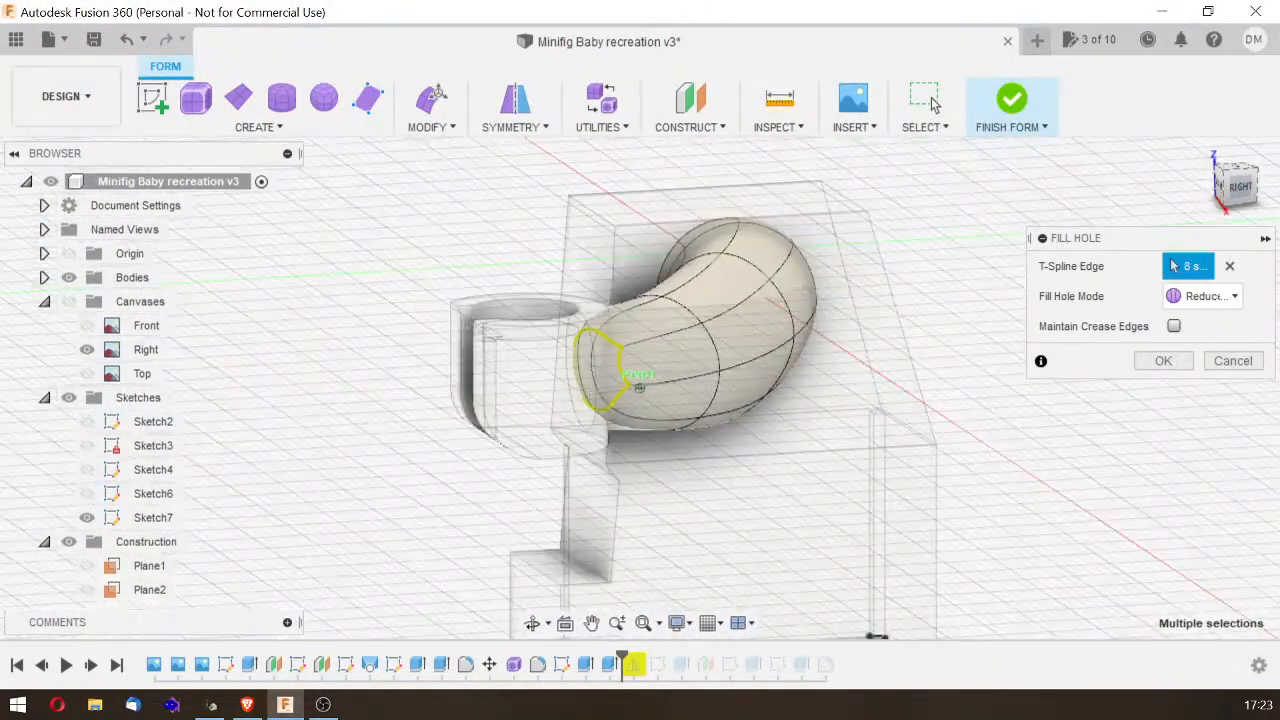
left_click(1208, 297)
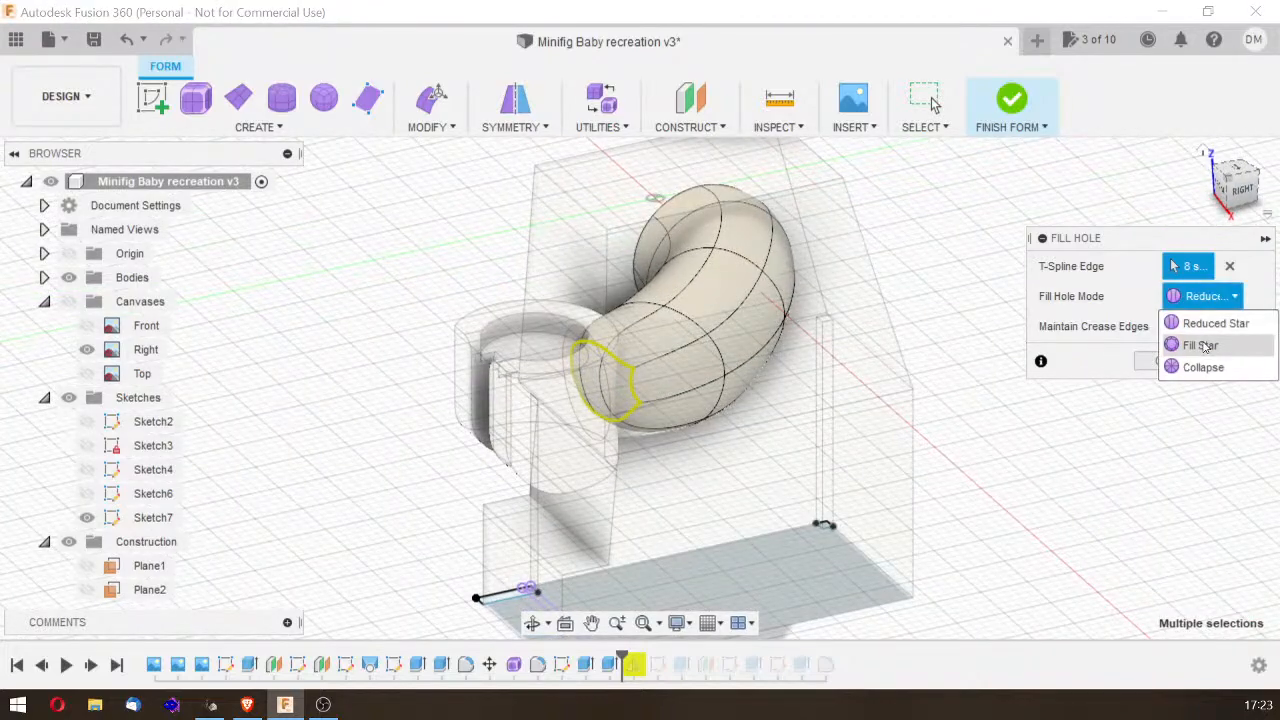
left_click(1200, 345)
left_click(1205, 296)
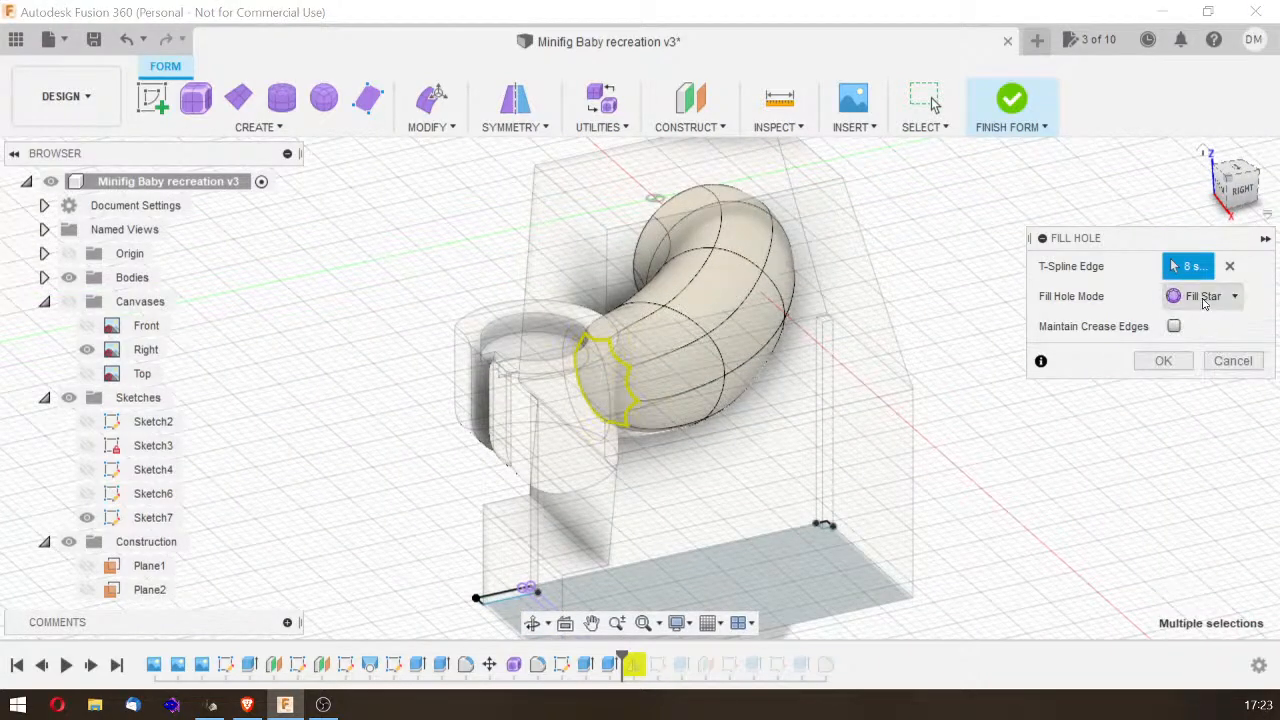
left_click(1200, 366)
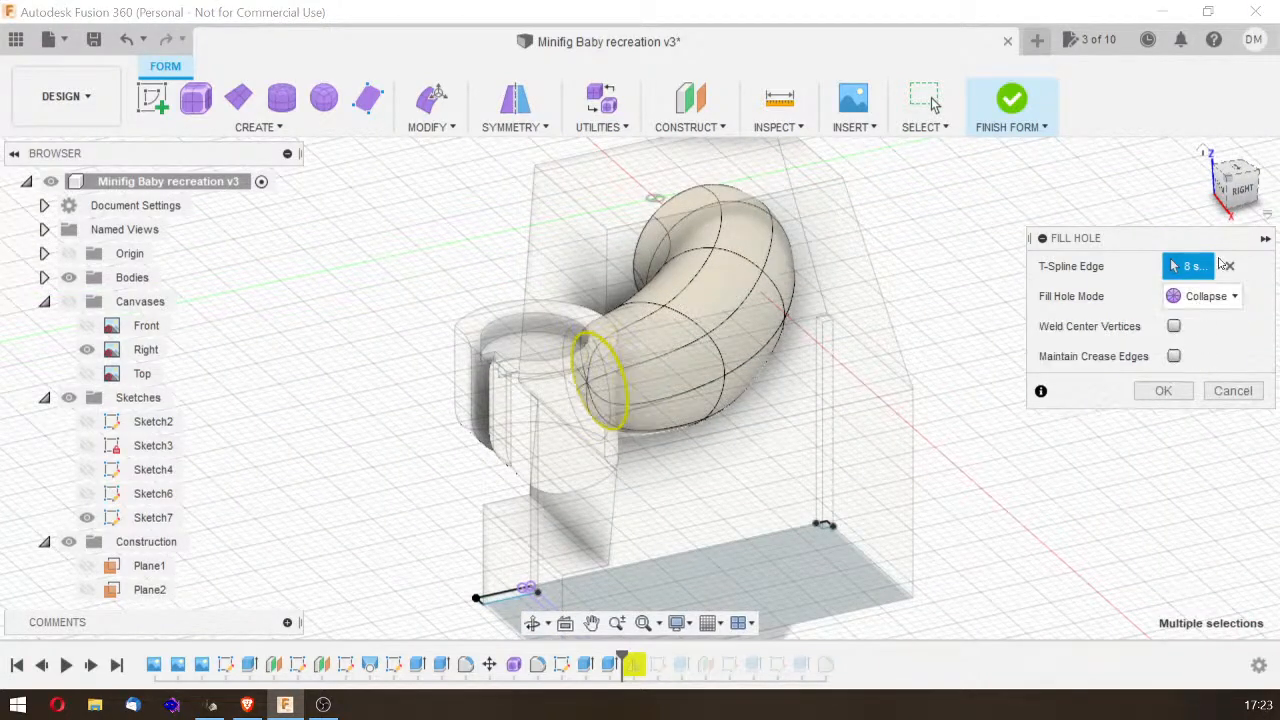
mouse_move(640, 388)
middle_mouse_down("shift")
mouse_move(680, 390)
mouse_move(645, 389)
mouse_move(660, 392)
middle_mouse_up("shift")
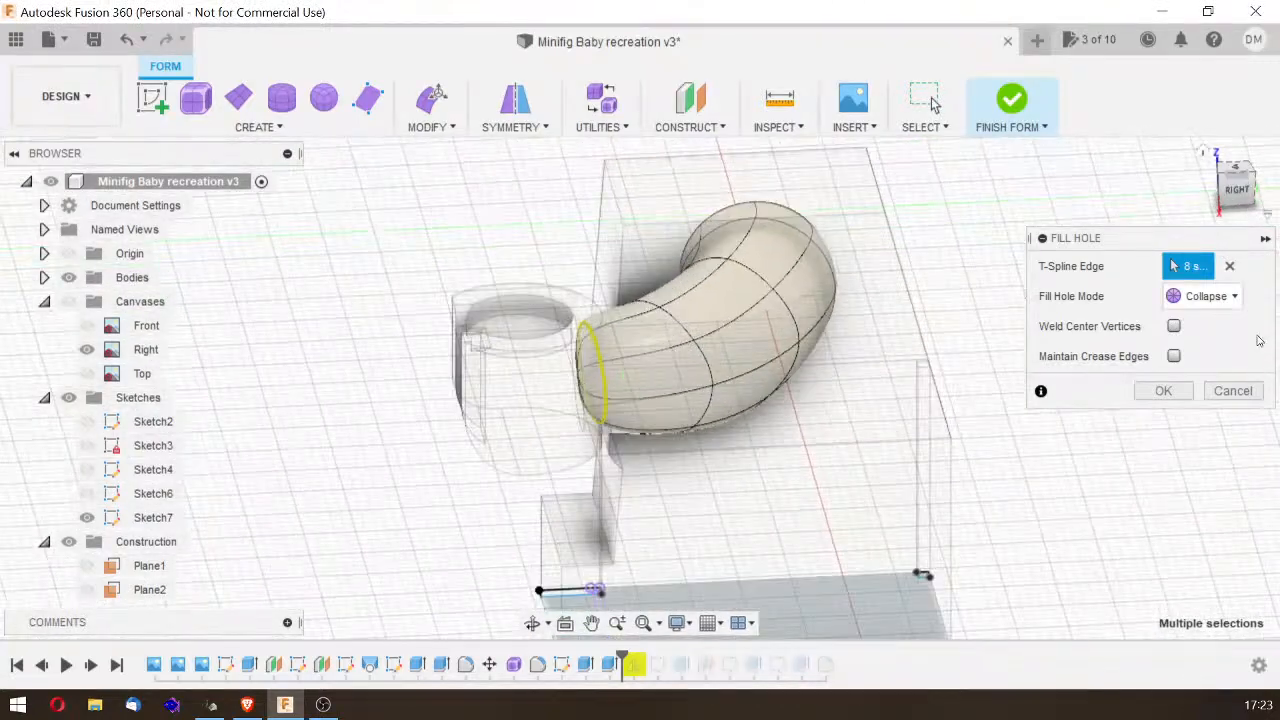
left_click(1231, 391)
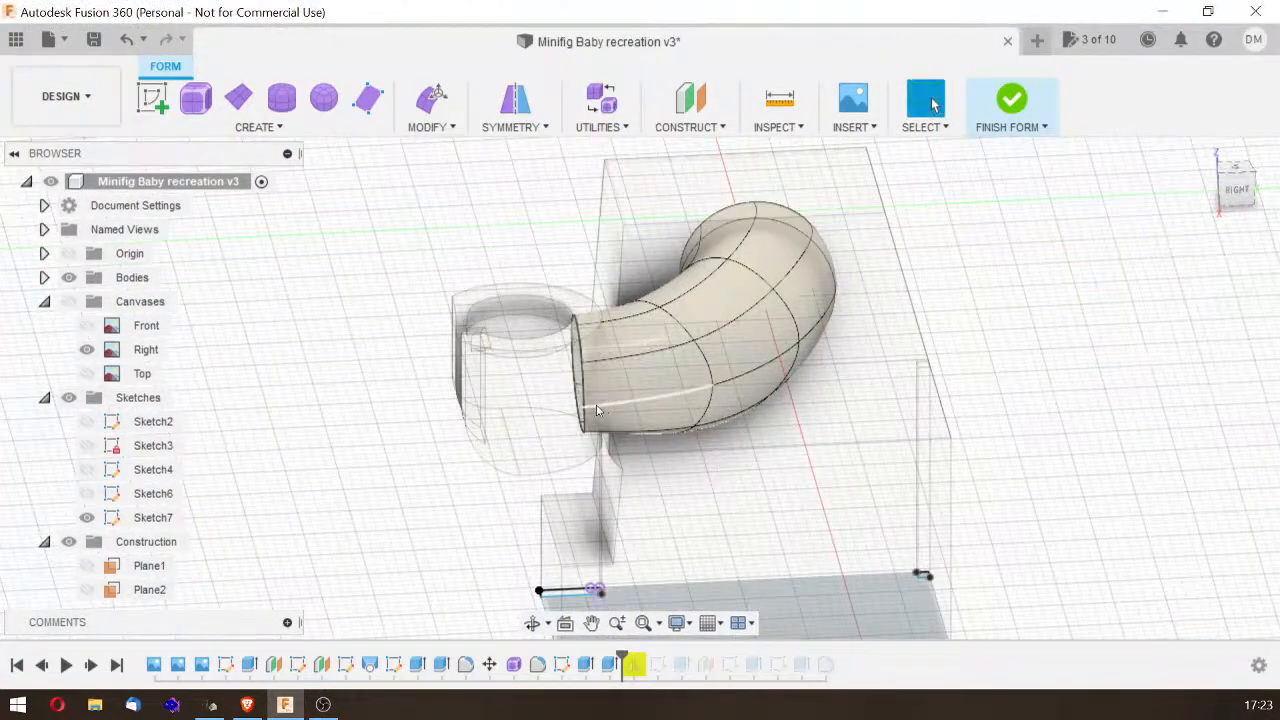
middle_click_drag(640, 388, 820, 398, "shift")
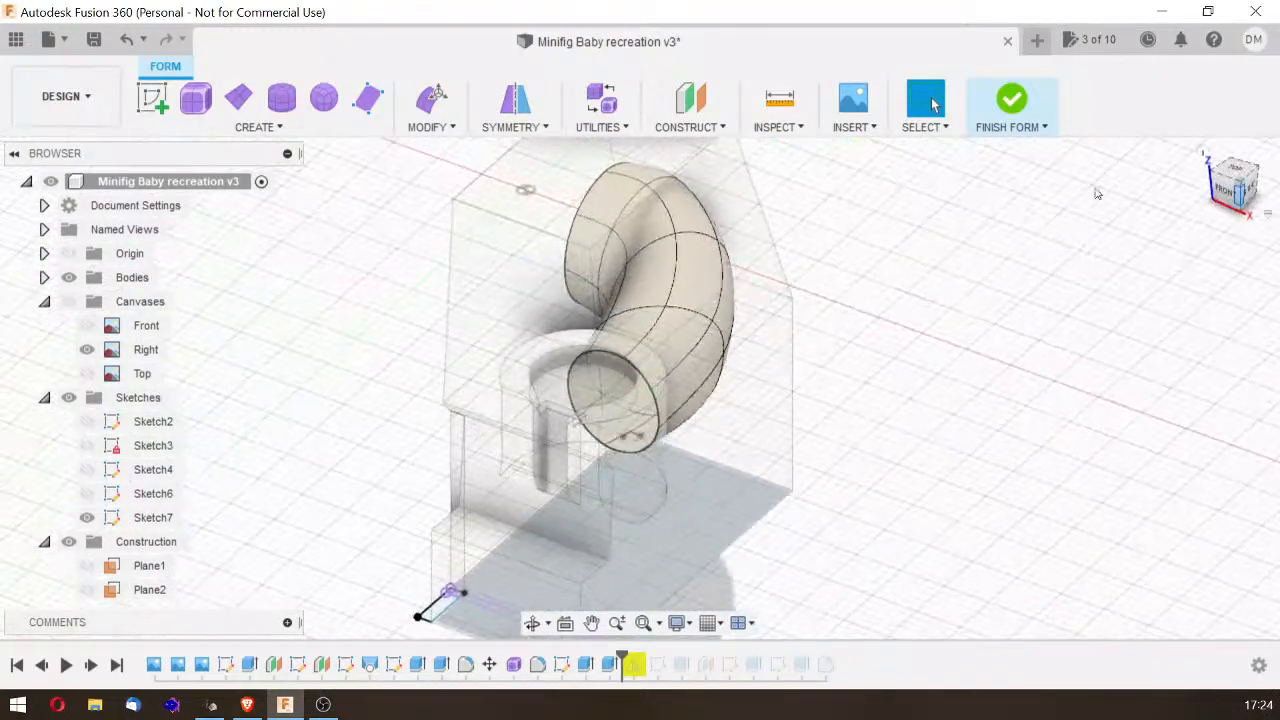
left_click(369, 100)
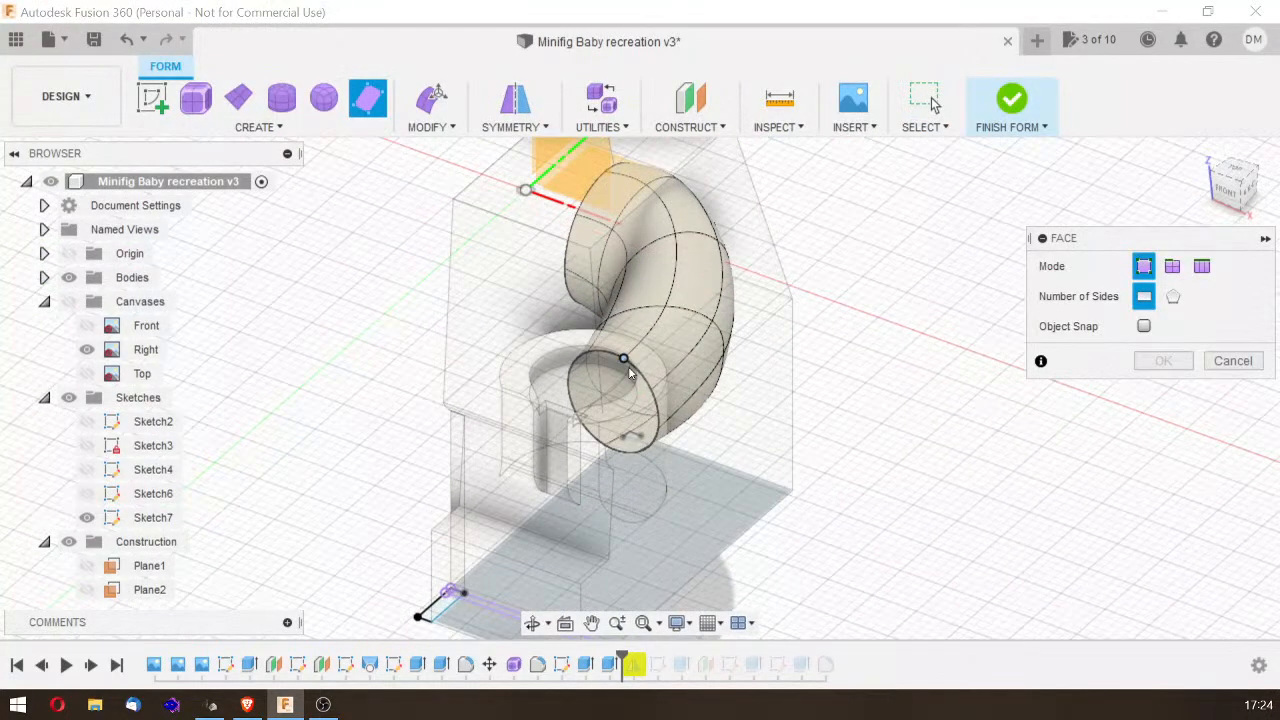
left_click(1232, 361)
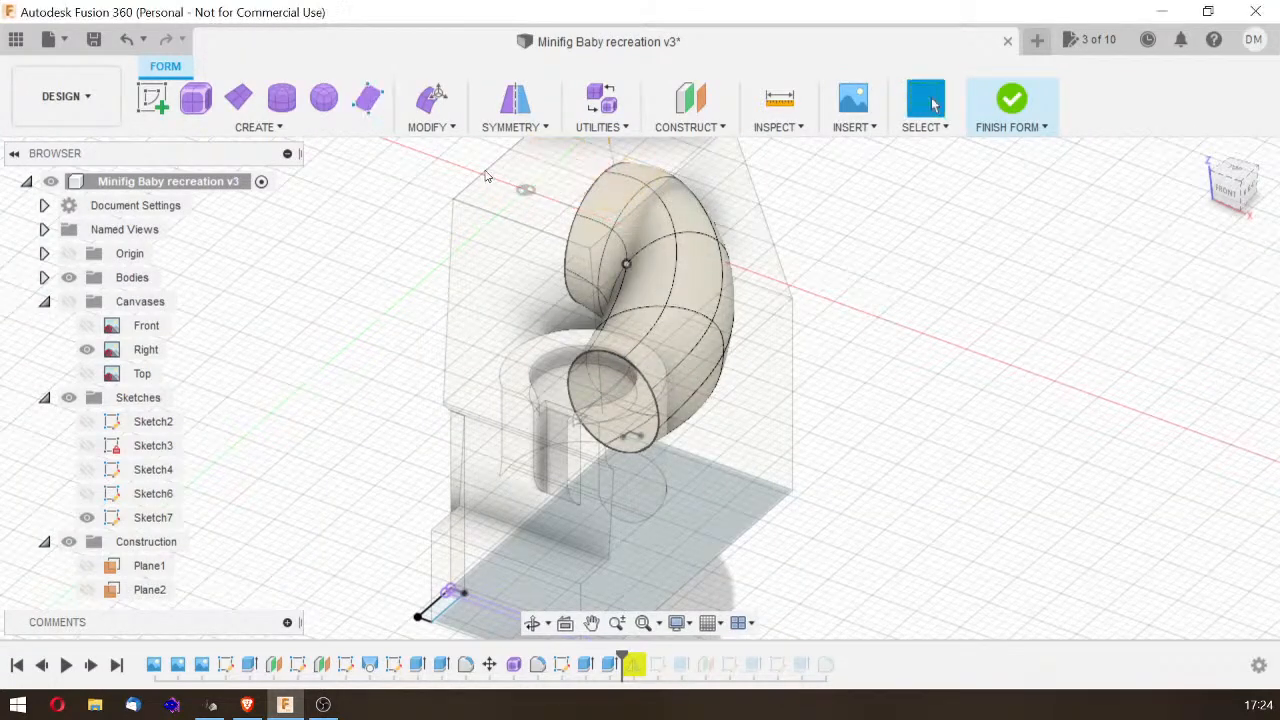
Step: Try to close the arm's wrist opening by welding two neighbouring rim vertices with Weld Vertices
left_click(436, 128)
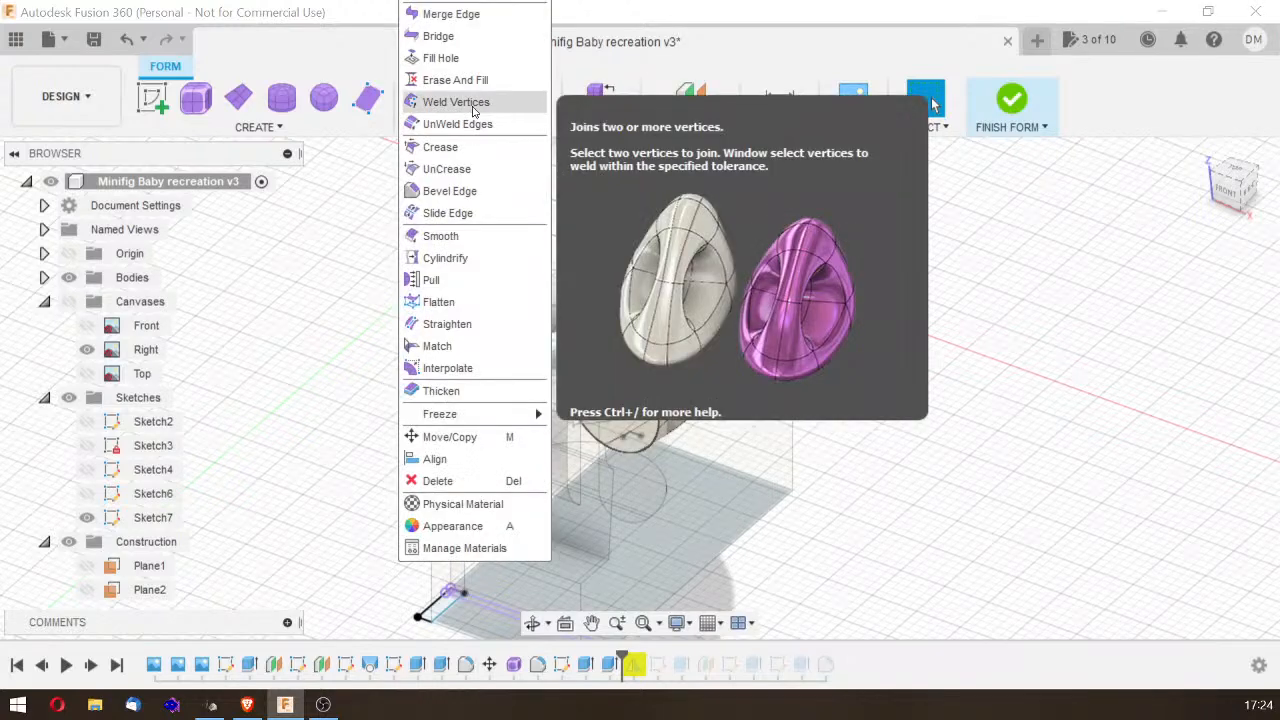
left_click(988, 245)
double_click(645, 378)
left_click(432, 127)
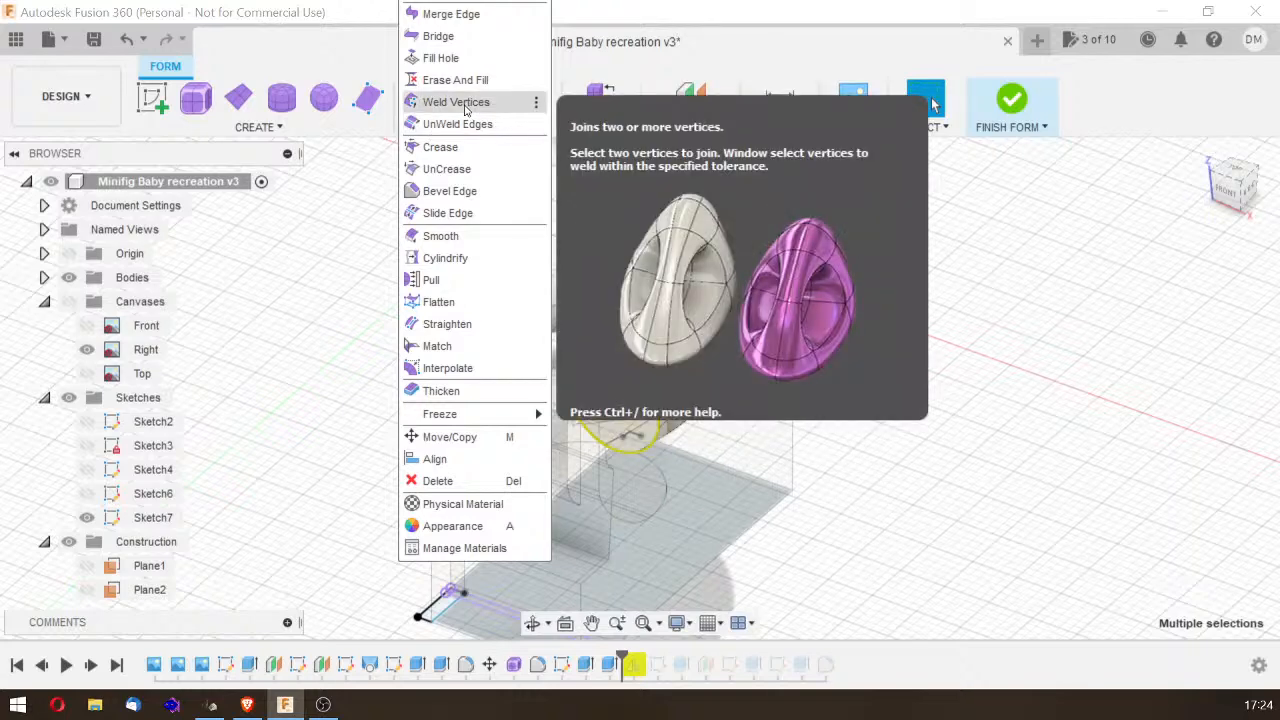
left_click(465, 108)
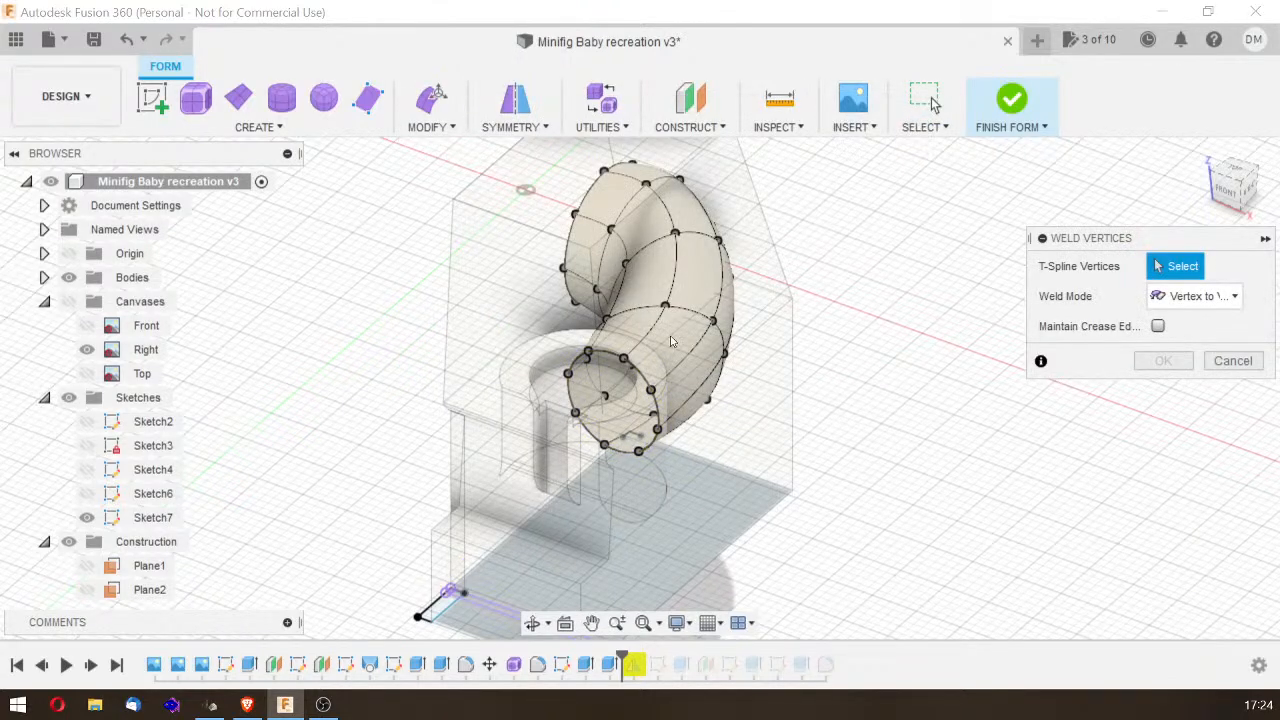
left_click(650, 390)
left_click(624, 360)
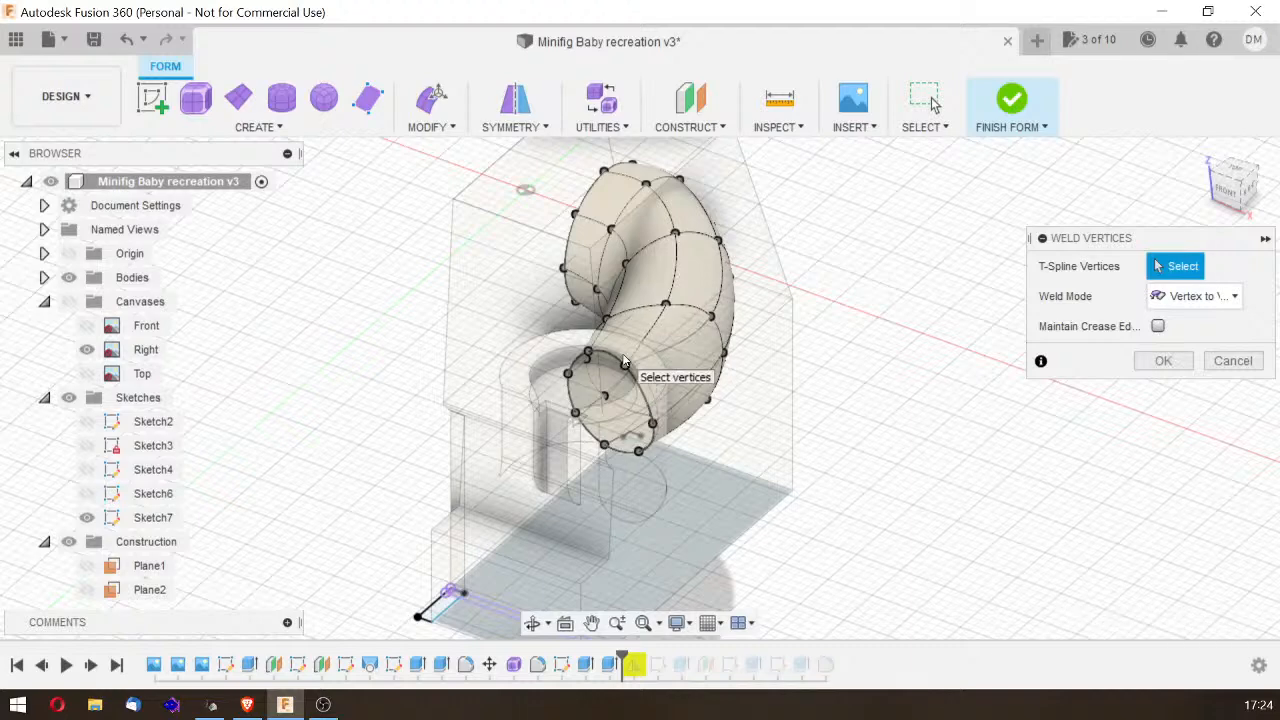
left_click(1236, 361)
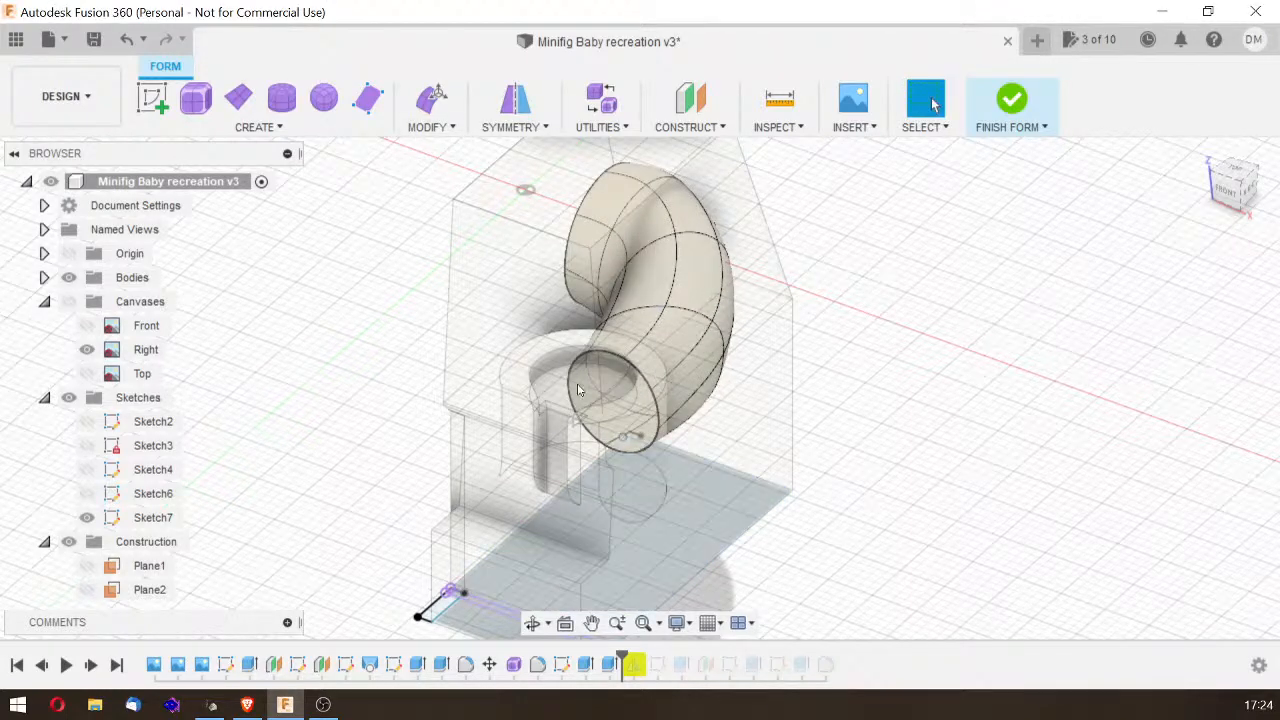
Step: Fill the arm's wrist opening with Fill Hole in Reduced Star mode, with Maintain Crease Edges enabled
left_click(430, 127)
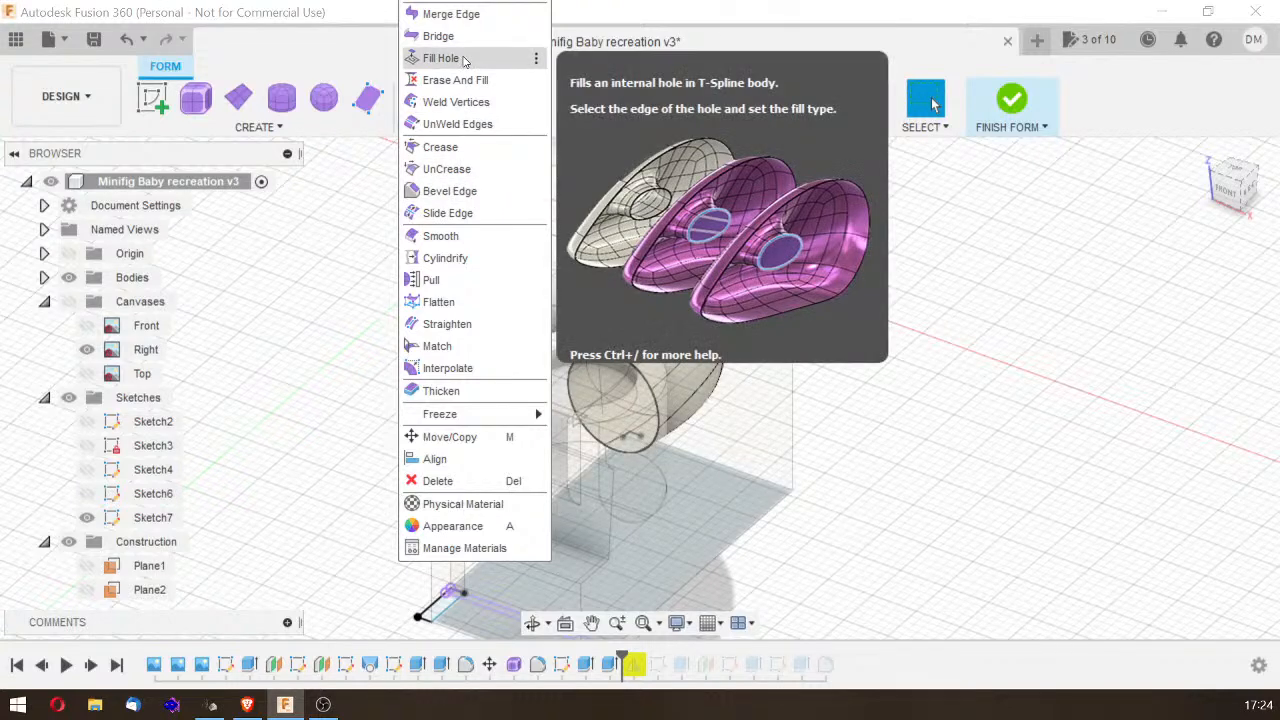
left_click(441, 58)
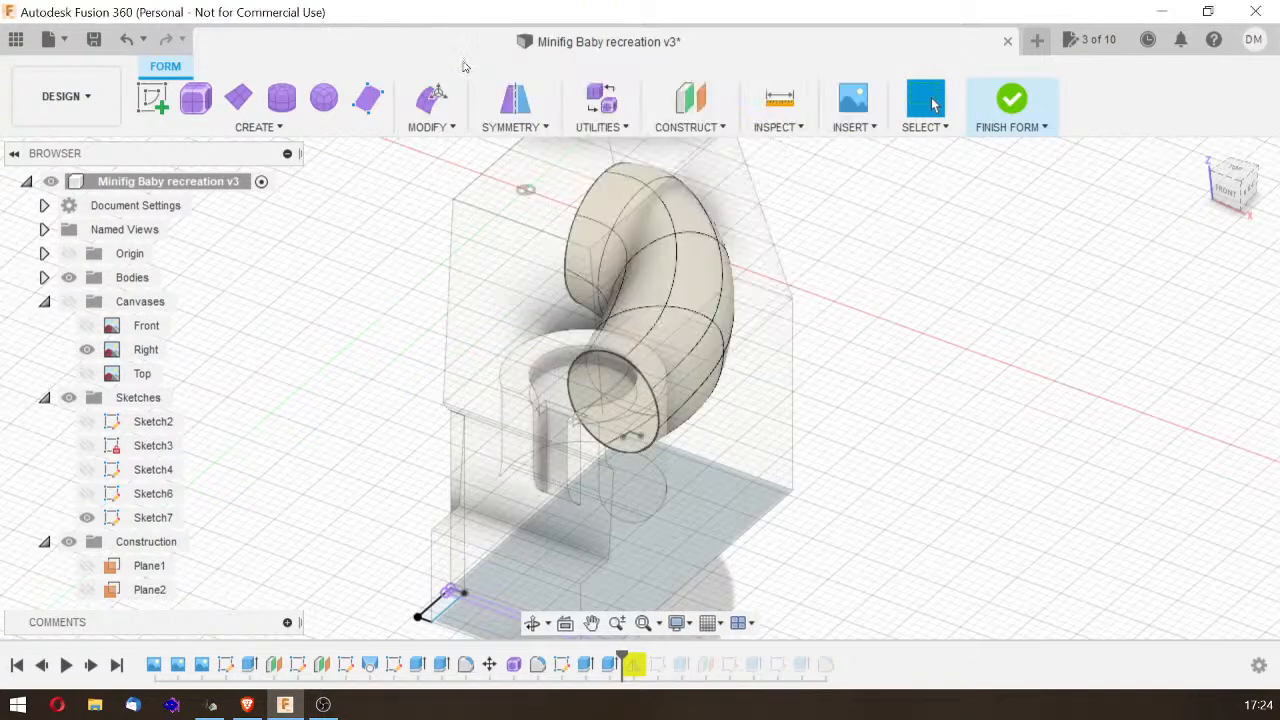
left_click(613, 361)
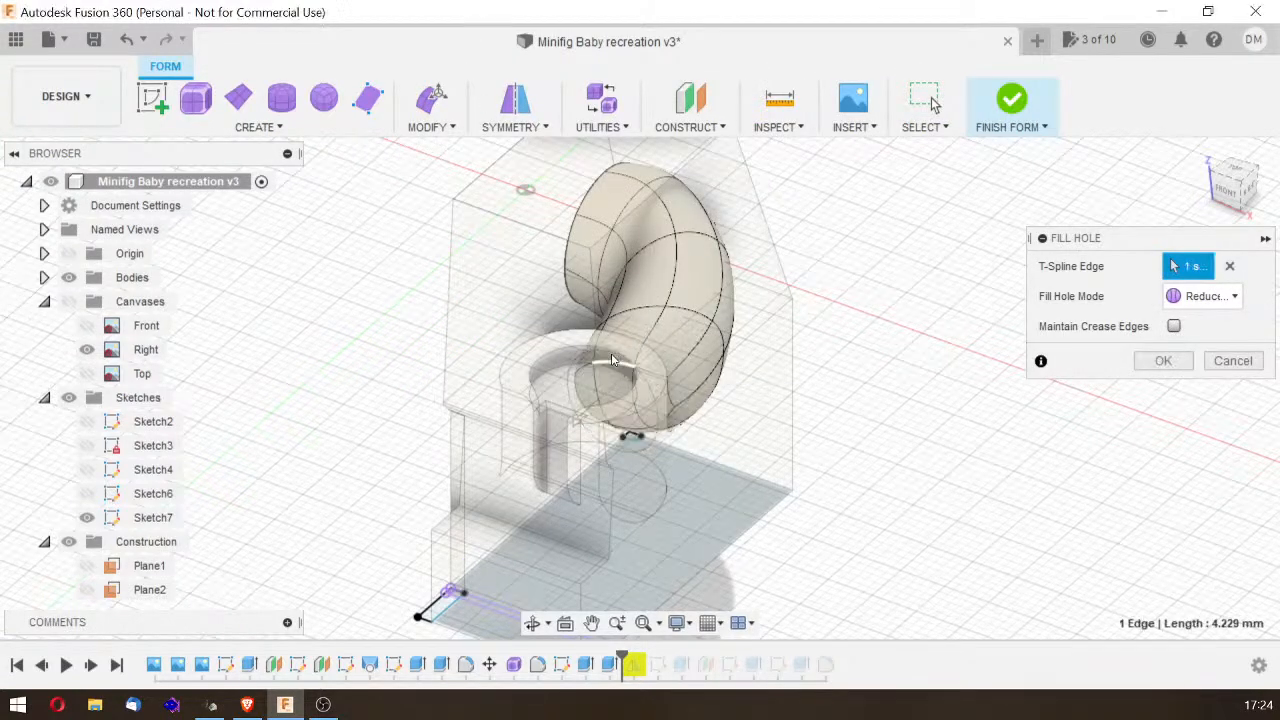
left_click(1174, 327)
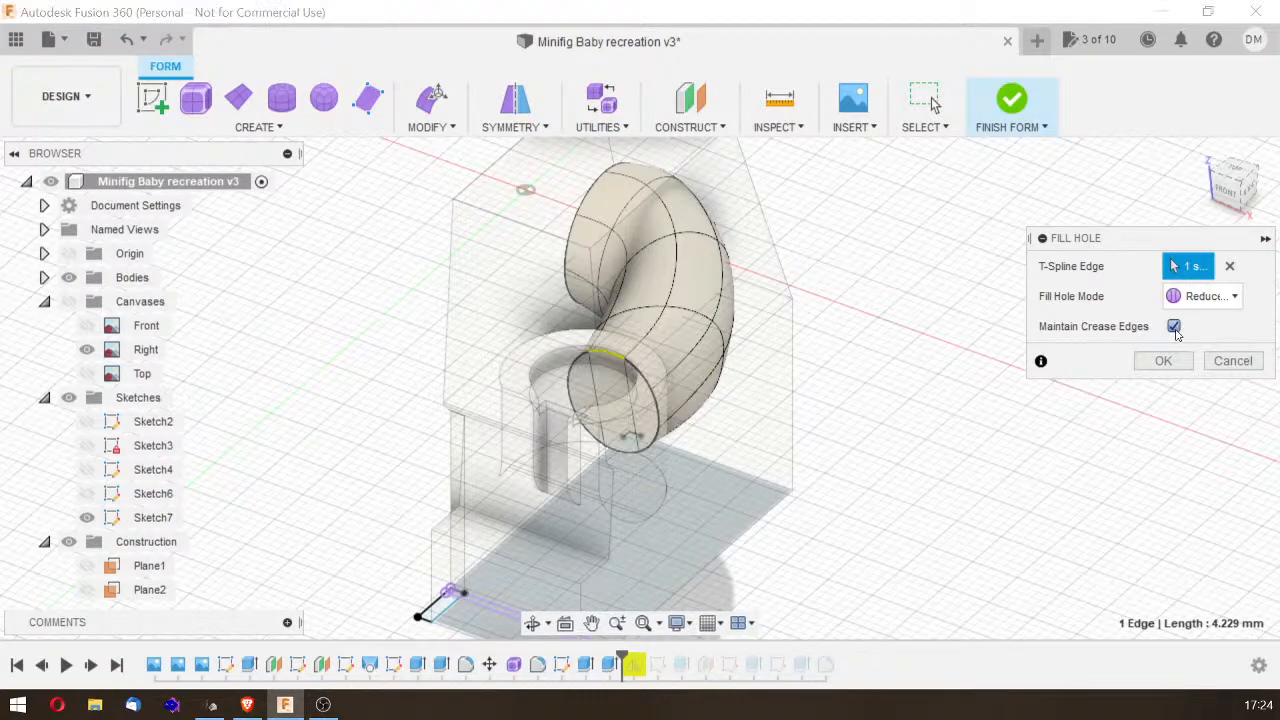
left_click(1248, 195)
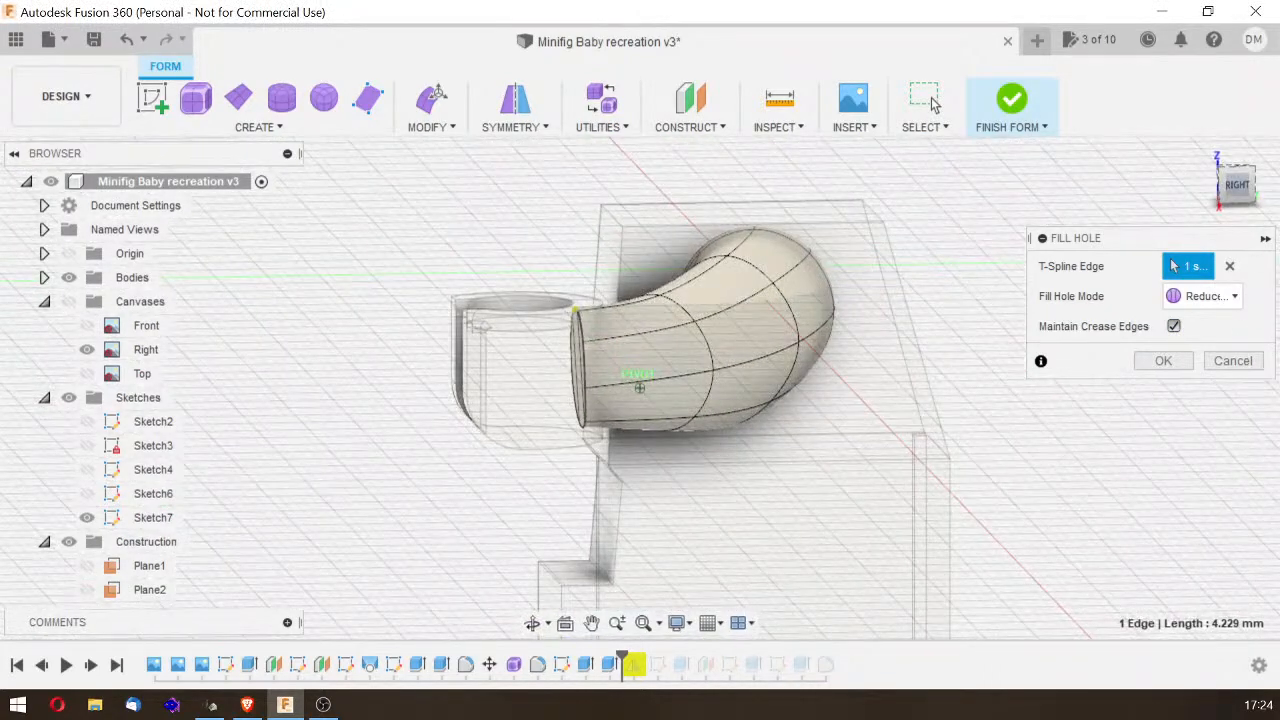
left_click(1176, 361)
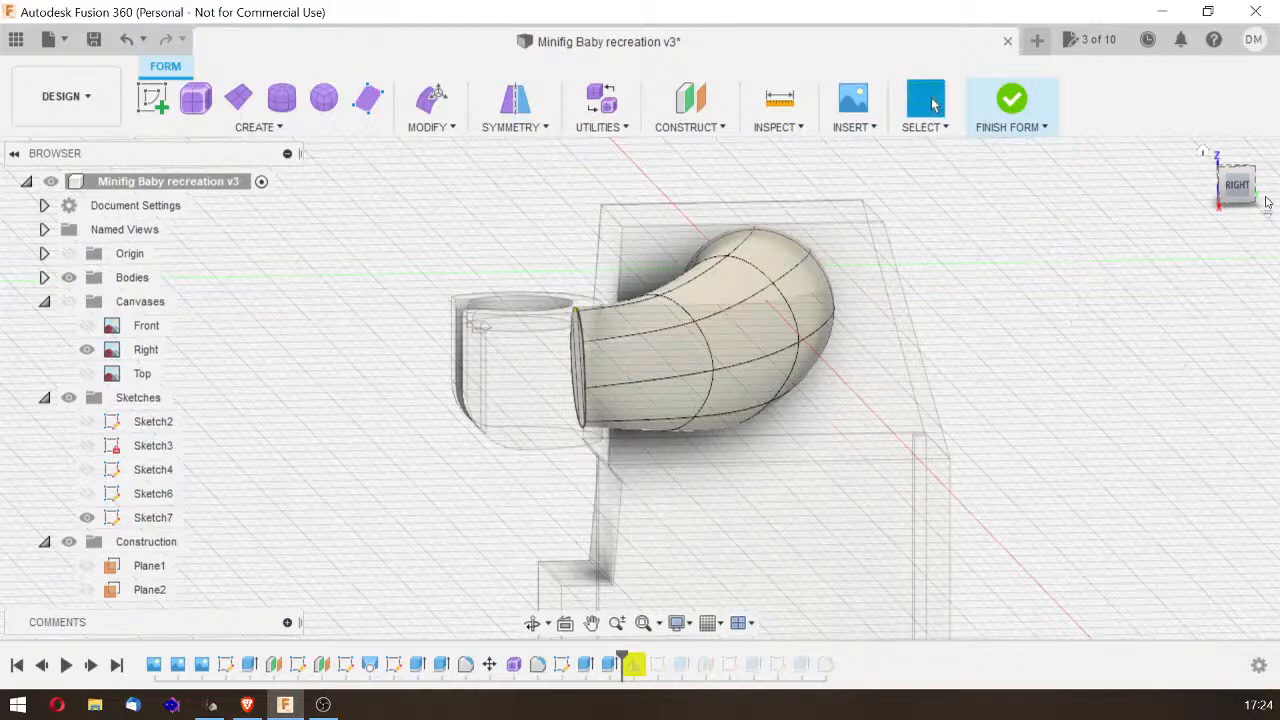
Step: Fill the arm's shoulder opening in Reduced Star mode with crease edges maintained, and finish the form
mouse_move(1250, 205)
left_mouse_down()
mouse_move(1222, 205)
mouse_move(1260, 187)
left_mouse_up()
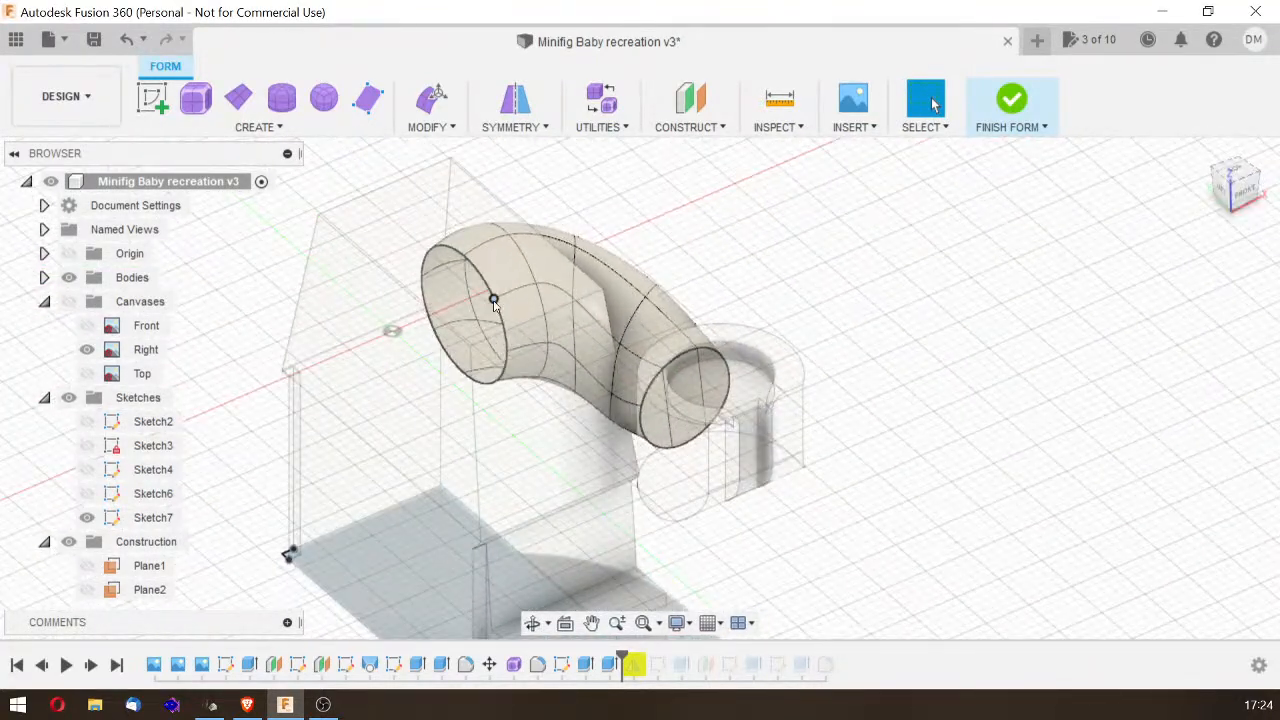
double_click(488, 288)
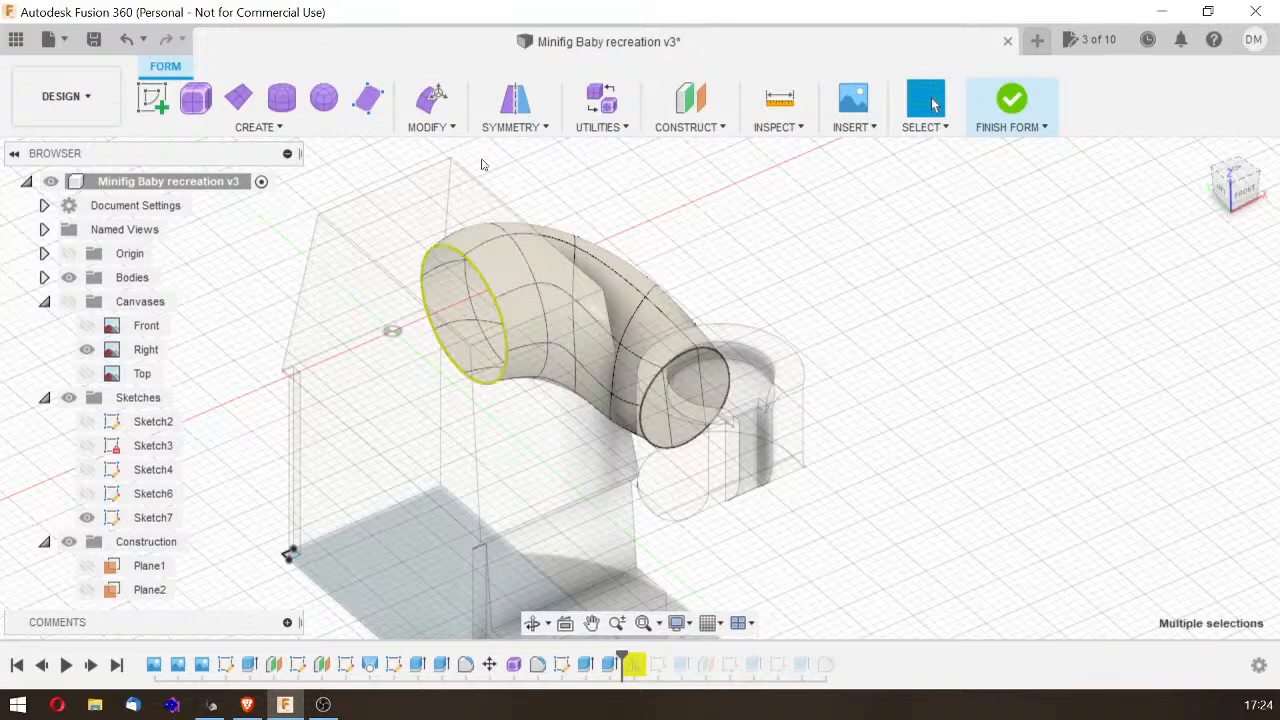
left_click(428, 127)
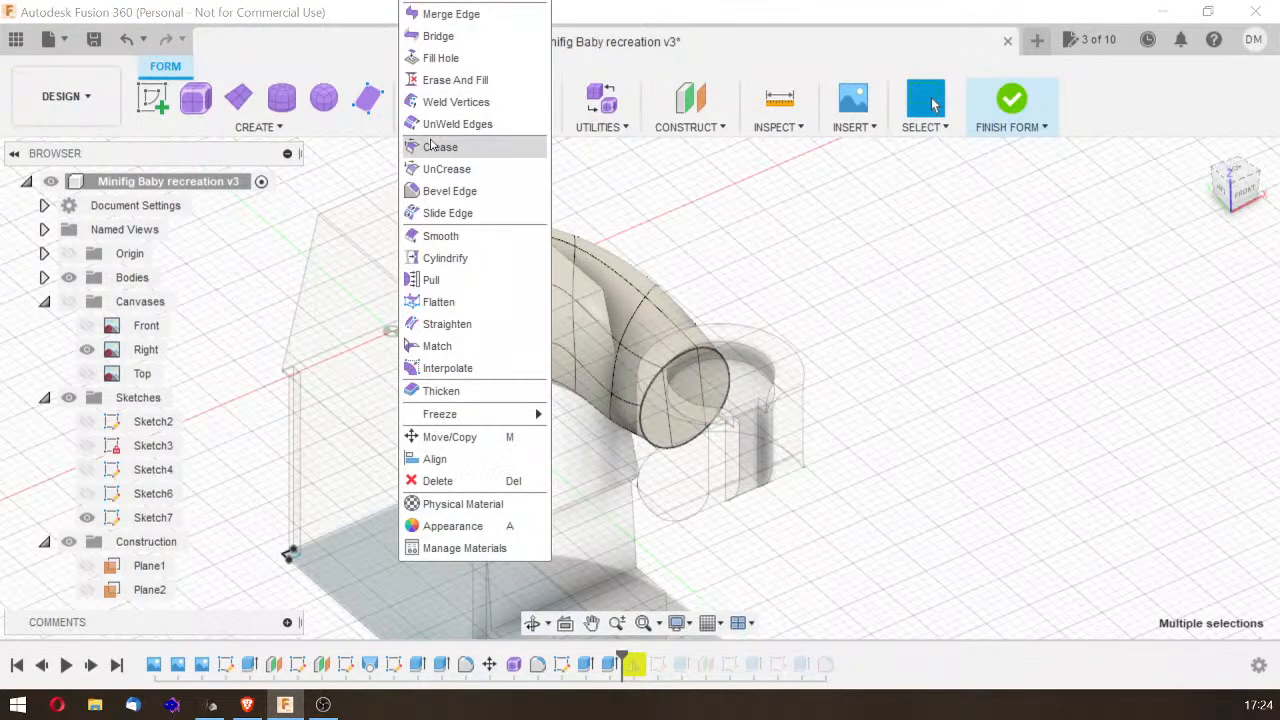
left_click(443, 54)
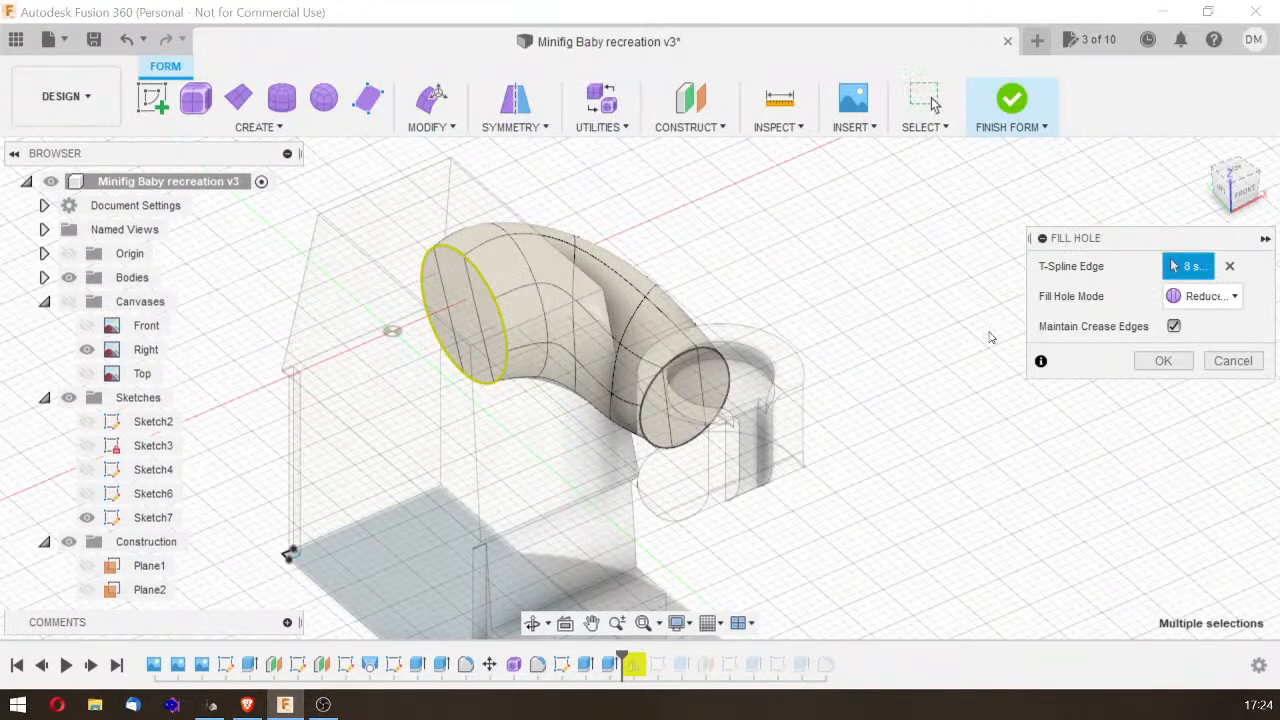
left_click(1160, 361)
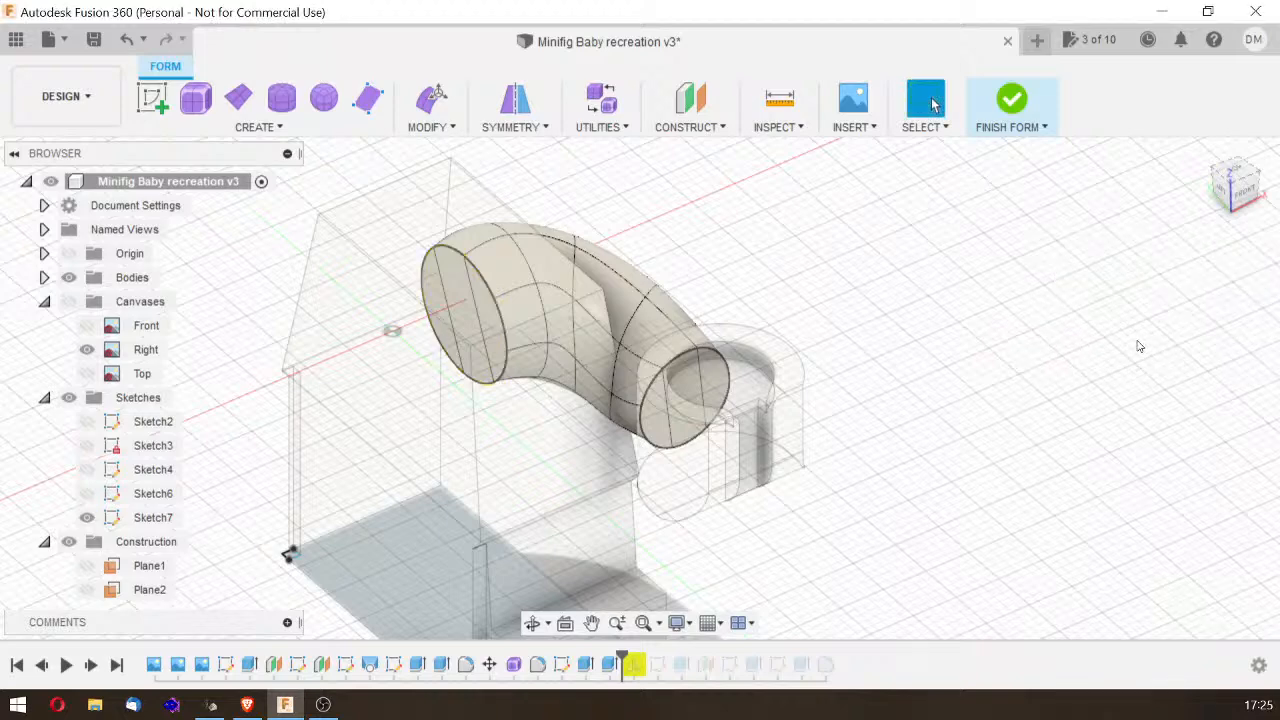
left_click(1011, 99)
Step: Combine the hand, Body2, with the arm, Body4, using the Join operation with New Component enabled
left_click_drag(1228, 190, 1160, 198)
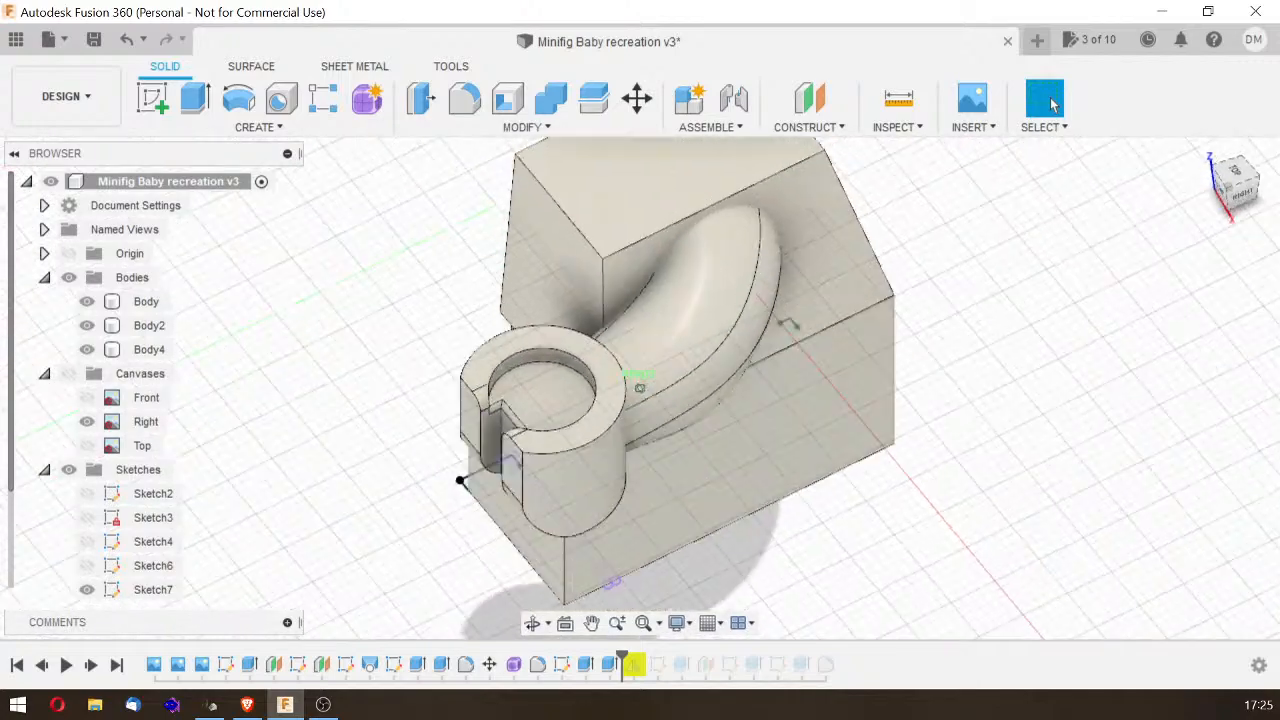
left_click(551, 97)
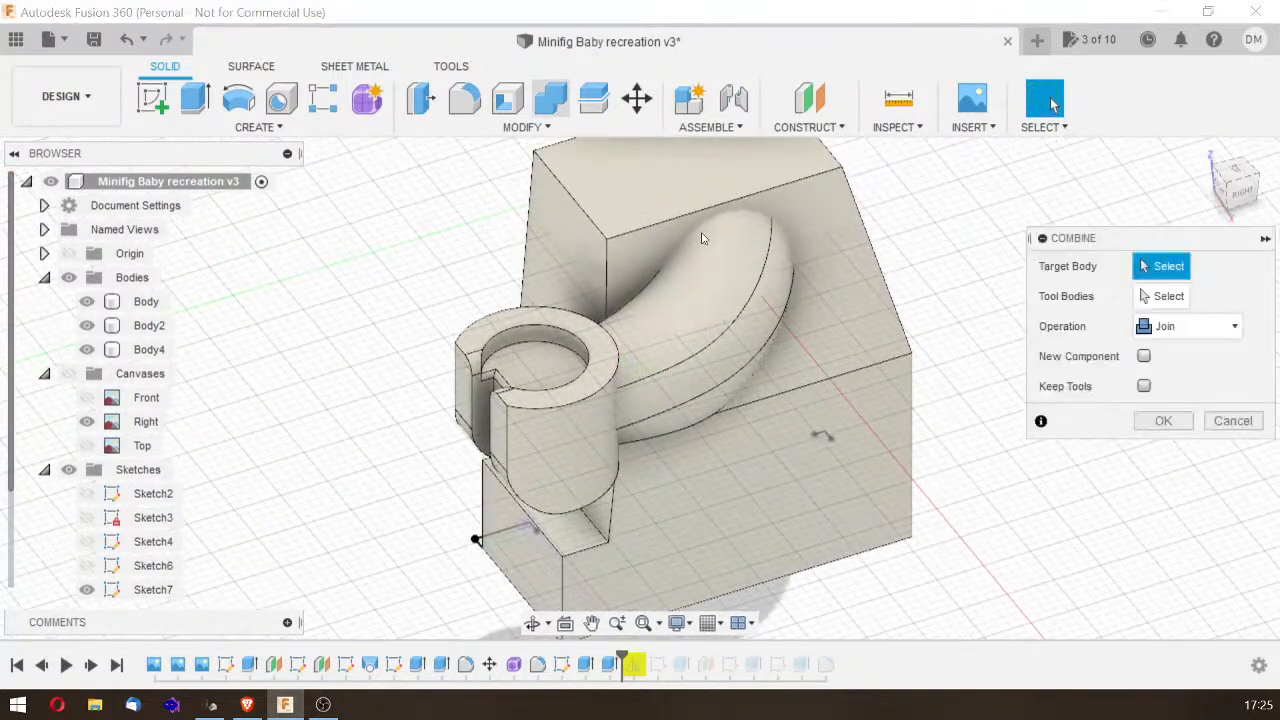
left_click(704, 300)
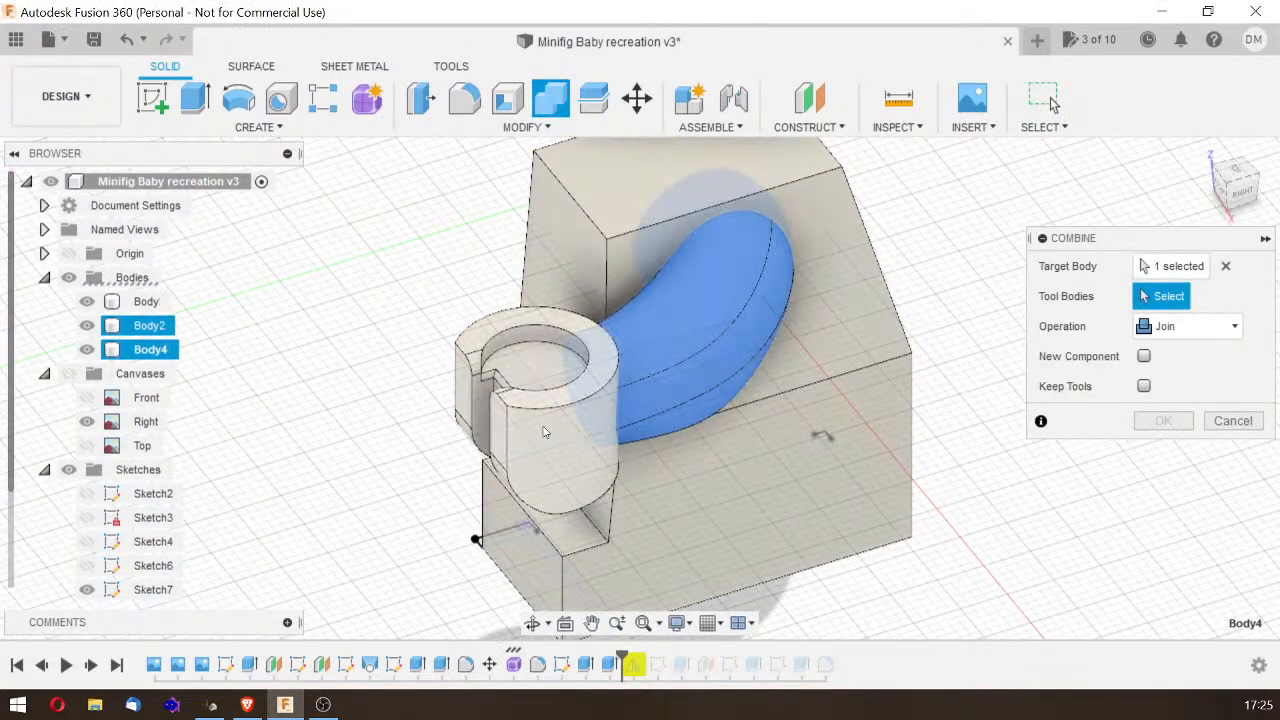
left_click(544, 432)
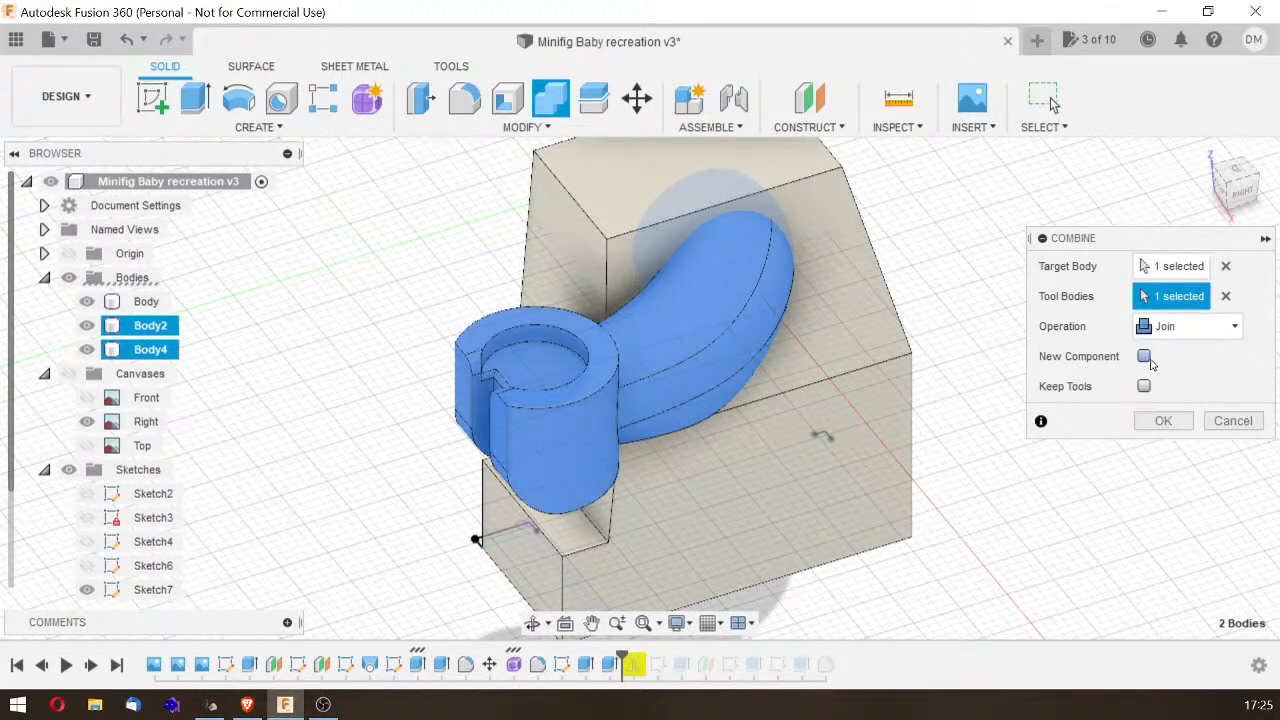
left_click(1145, 357)
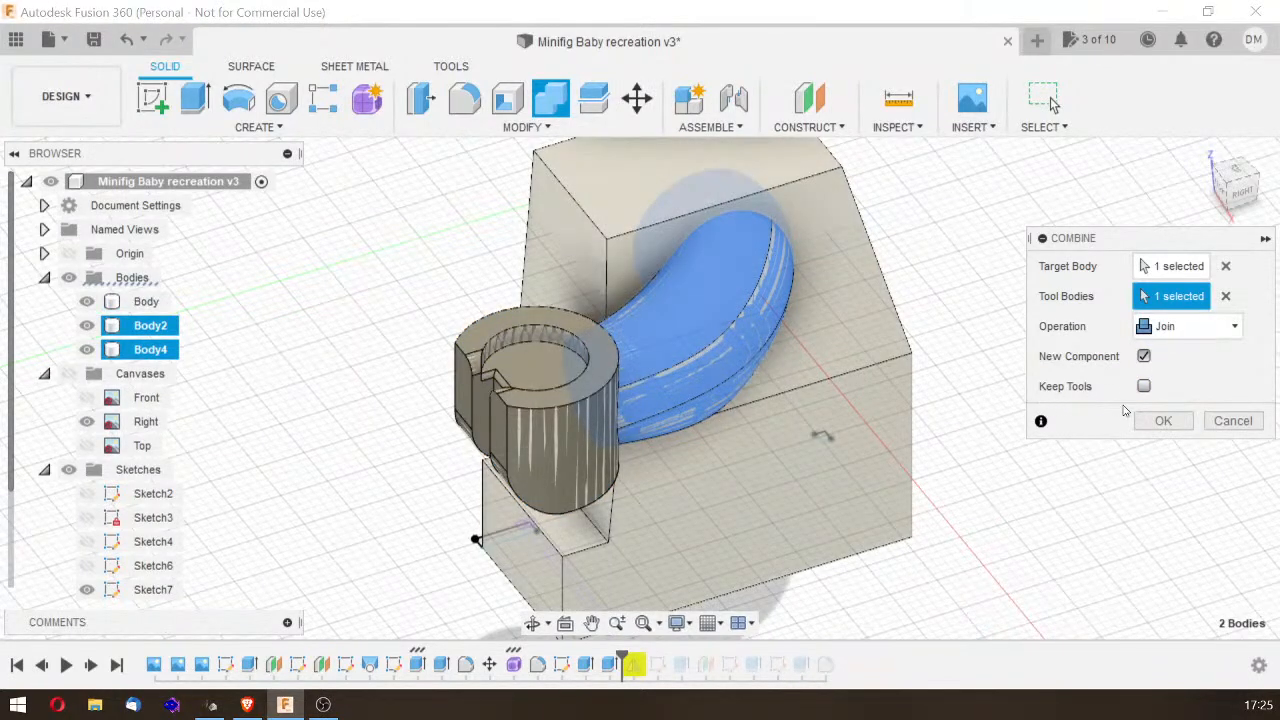
left_click(1160, 421)
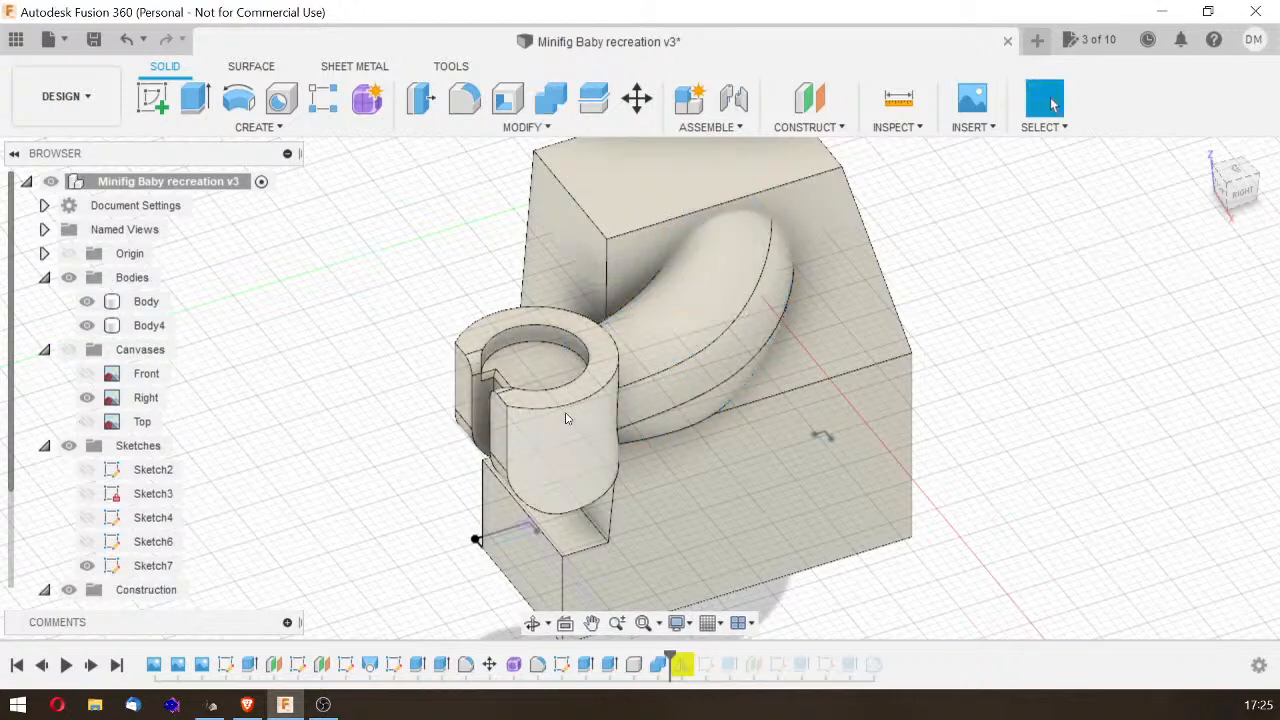
left_click(148, 325)
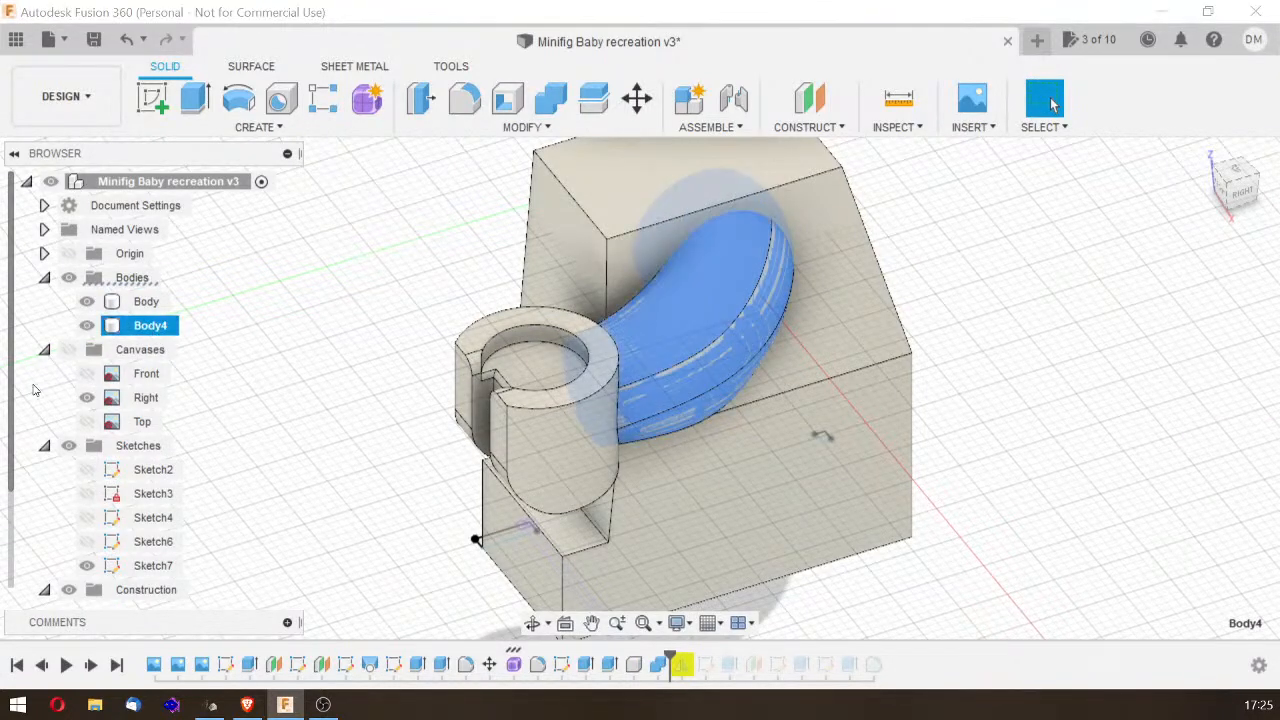
Step: Hide Body4, leaving the joined arm and hand component and the torso body shown
right_click(163, 327)
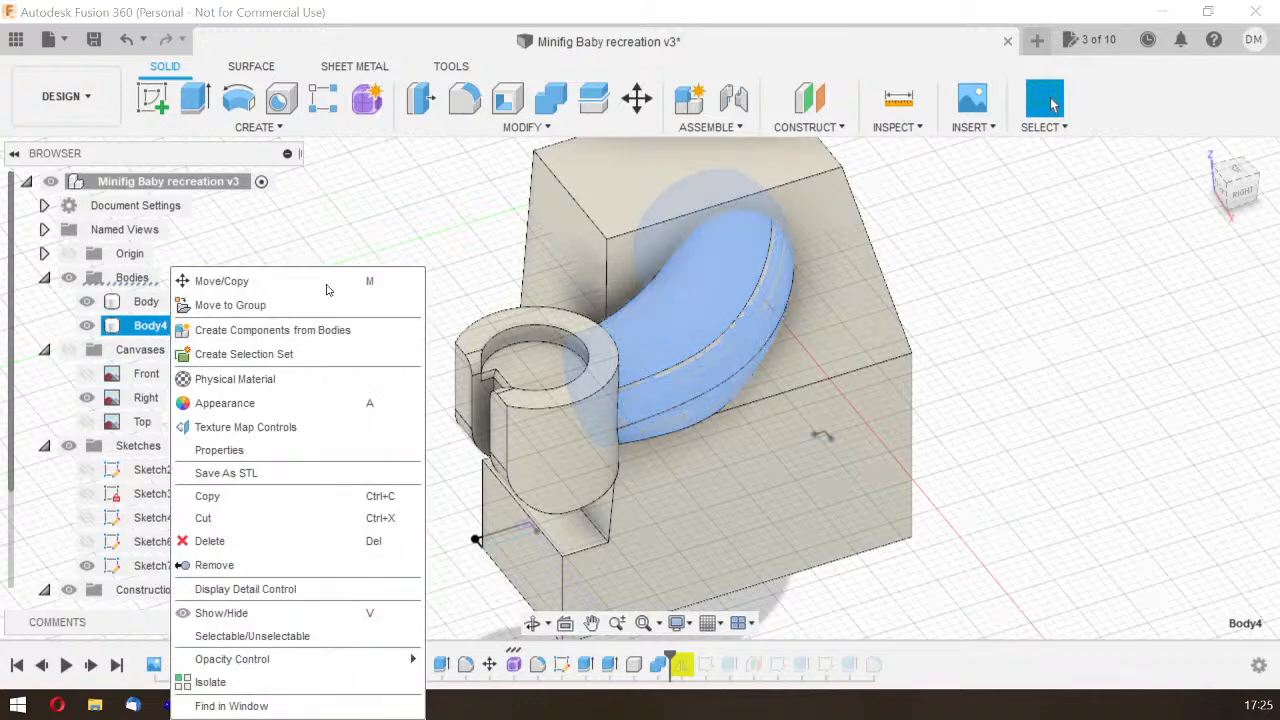
left_click(324, 270)
left_click(82, 333)
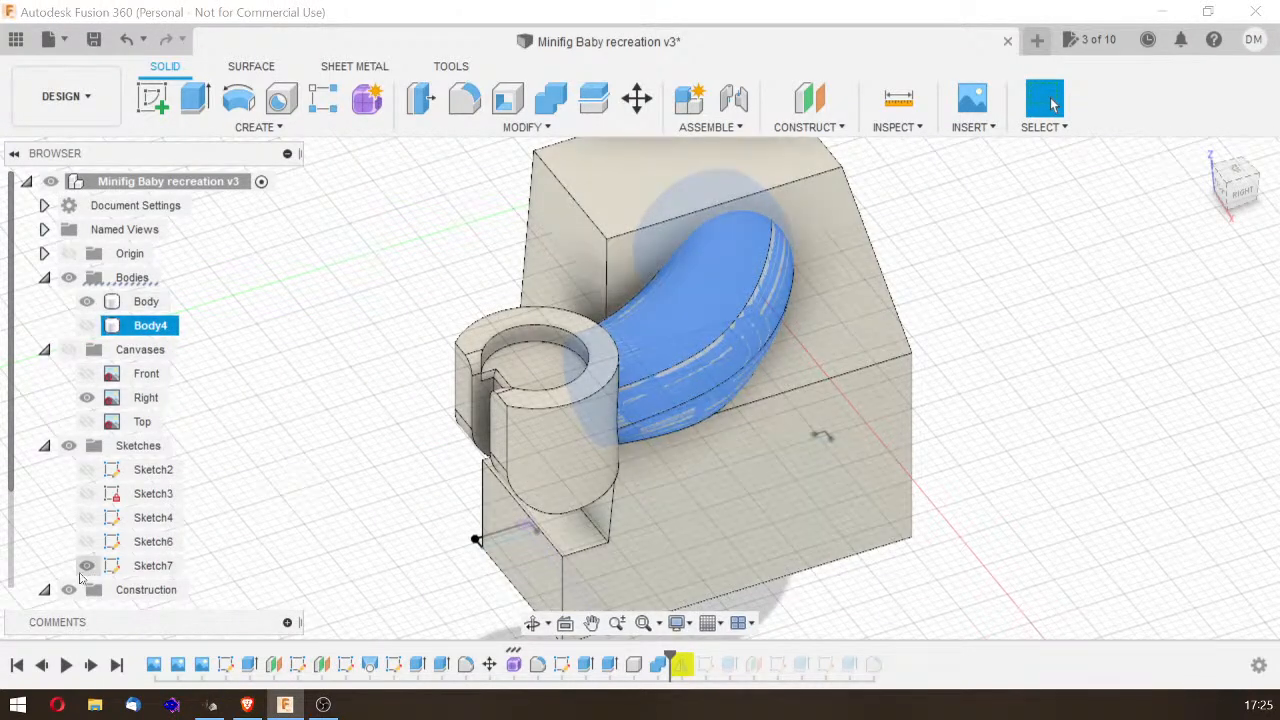
Step: Collapse the sketch list and rename the new arm-and-hand component as Arm L
left_click(44, 590)
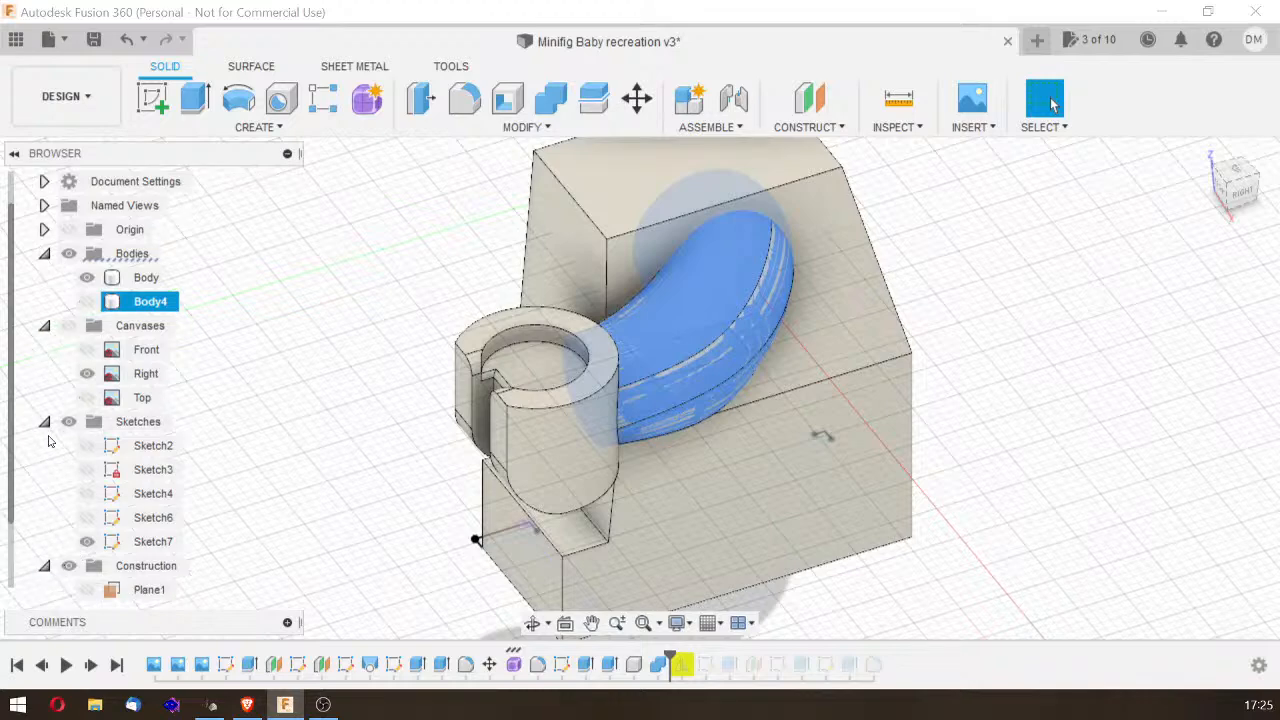
left_click(45, 423)
left_click(135, 542)
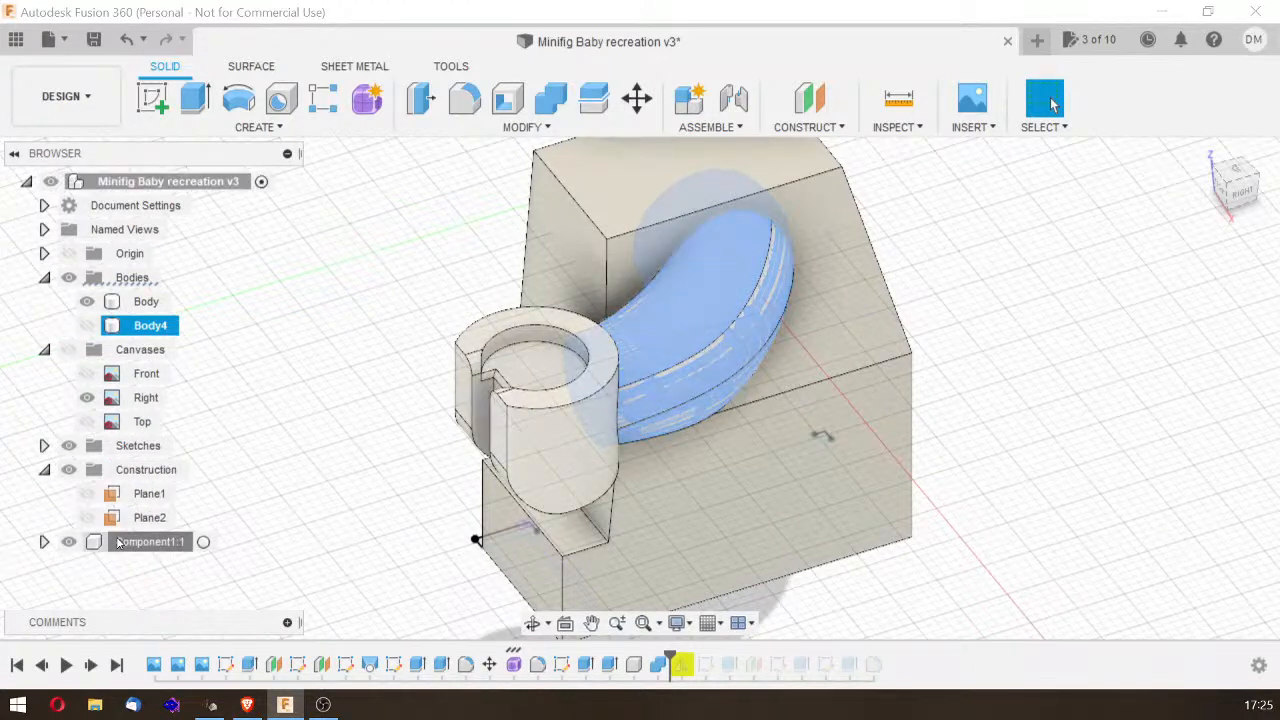
double_click(136, 542)
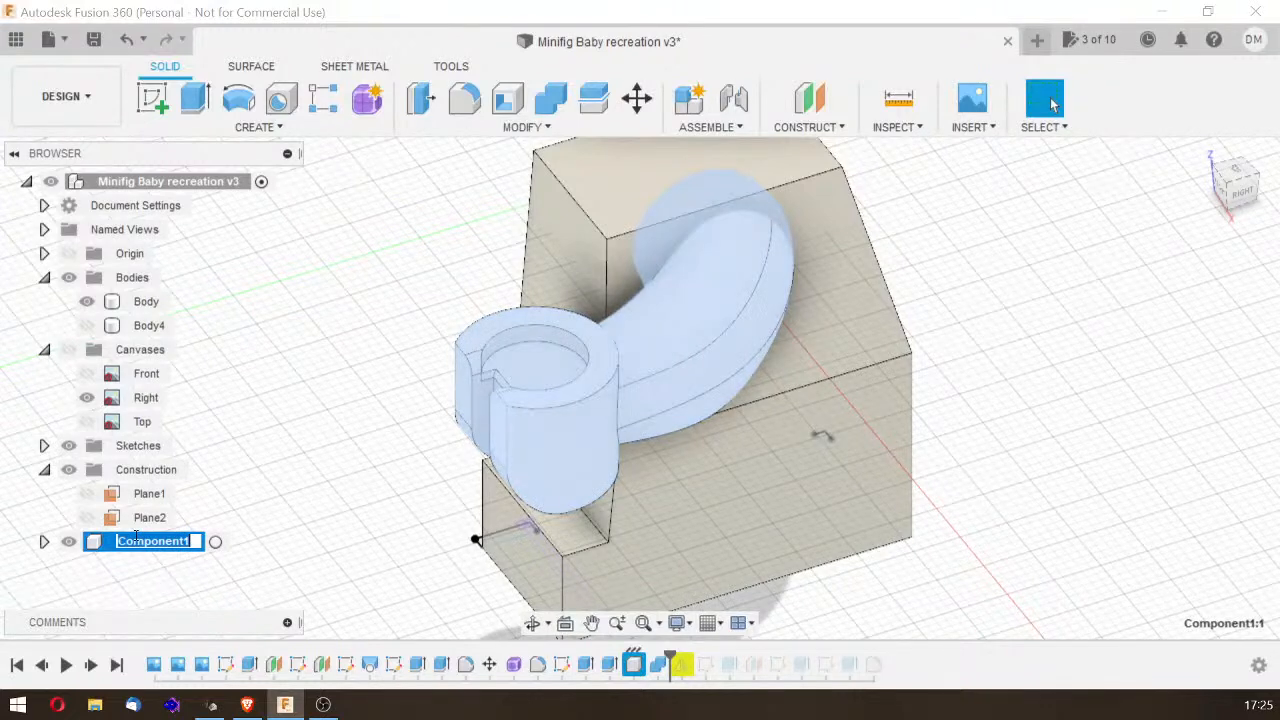
type("rm")
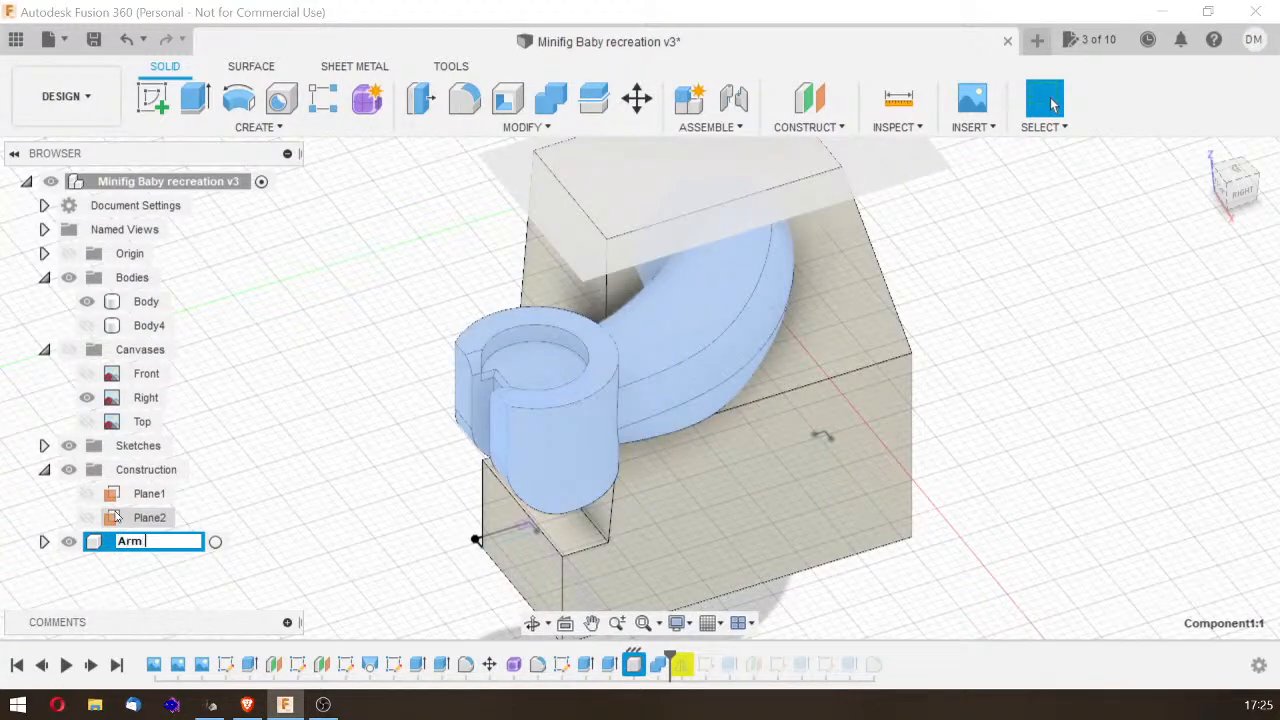
key("Return")
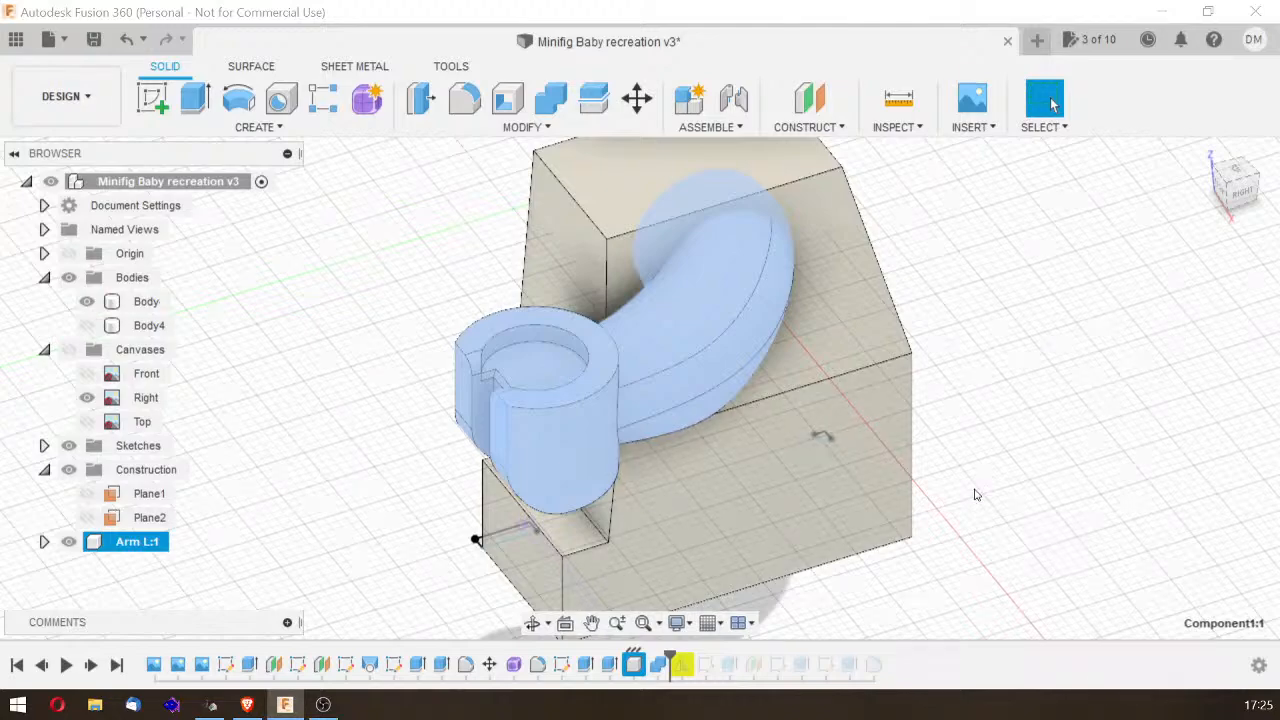
Step: Examine from several sides how the left arm sits against and inside the torso
scroll(985, 495, "up", 3)
scroll(990, 509, "down", 5)
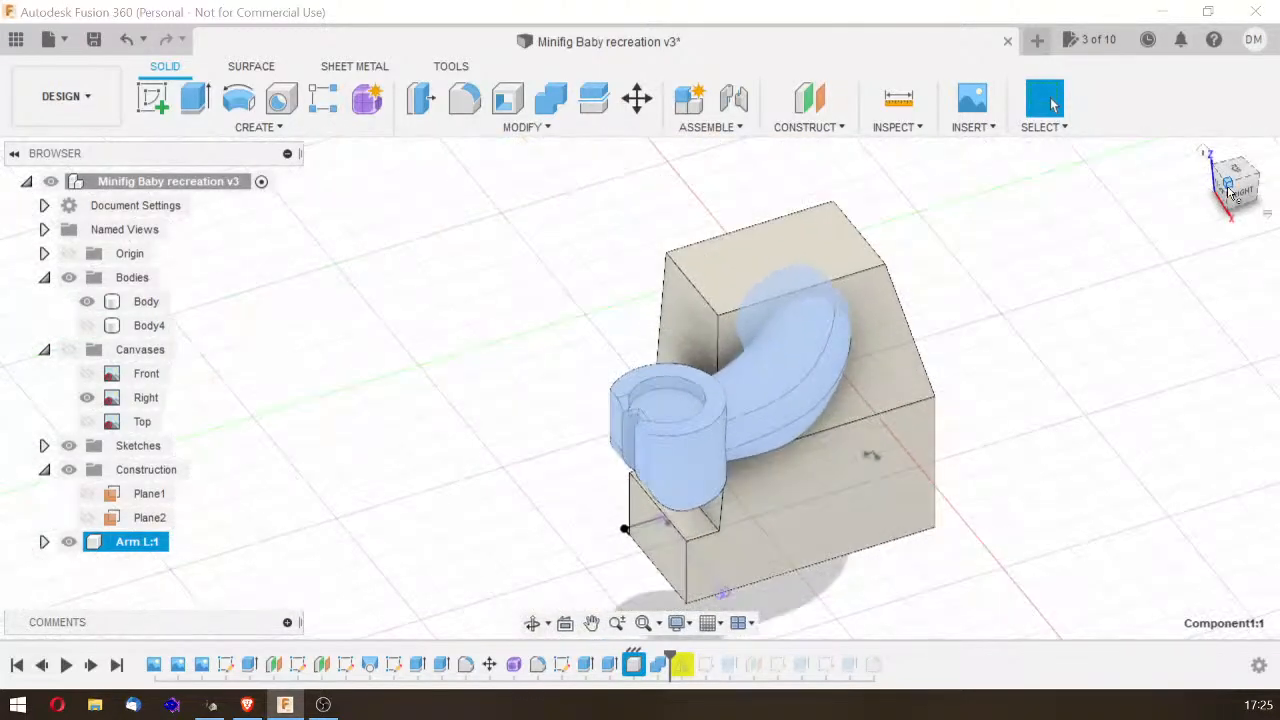
mouse_move(1254, 187)
left_mouse_down()
mouse_move(1246, 86)
mouse_move(1205, 155)
mouse_move(1210, 234)
mouse_move(1222, 160)
mouse_move(1238, 186)
mouse_move(1224, 196)
mouse_move(1234, 140)
left_mouse_up()
left_click_drag(1052, 104, 1052, 104)
middle_click_drag(1052, 104, 1052, 104, "shift")
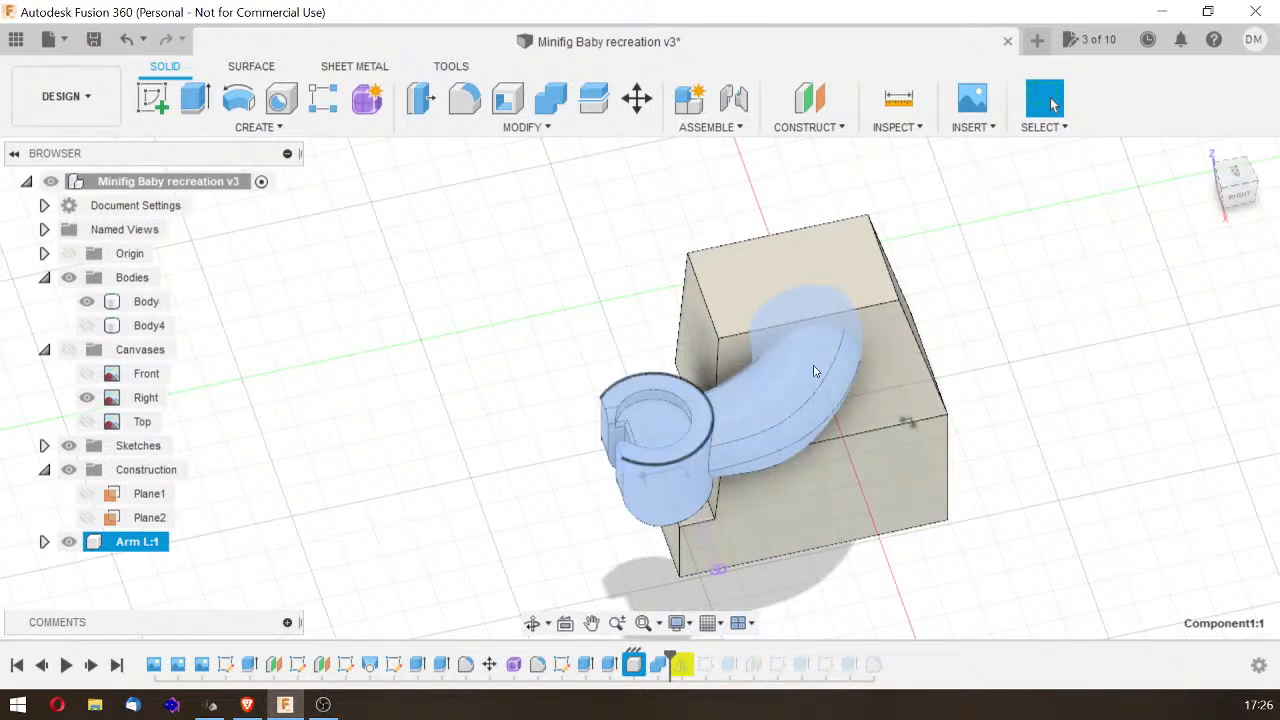
mouse_move(1232, 178)
left_mouse_down()
mouse_move(1275, 184)
mouse_move(1279, 173)
left_mouse_up()
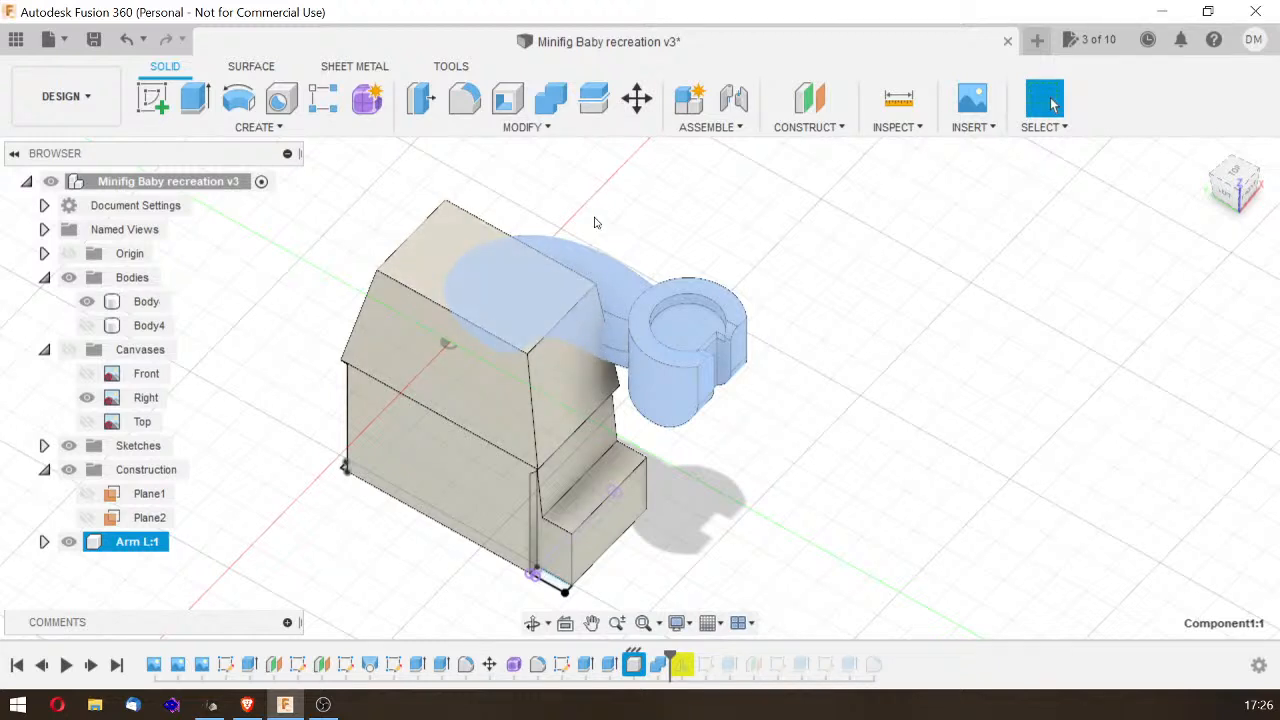
left_click_drag(1229, 191, 1192, 157)
left_click(846, 294)
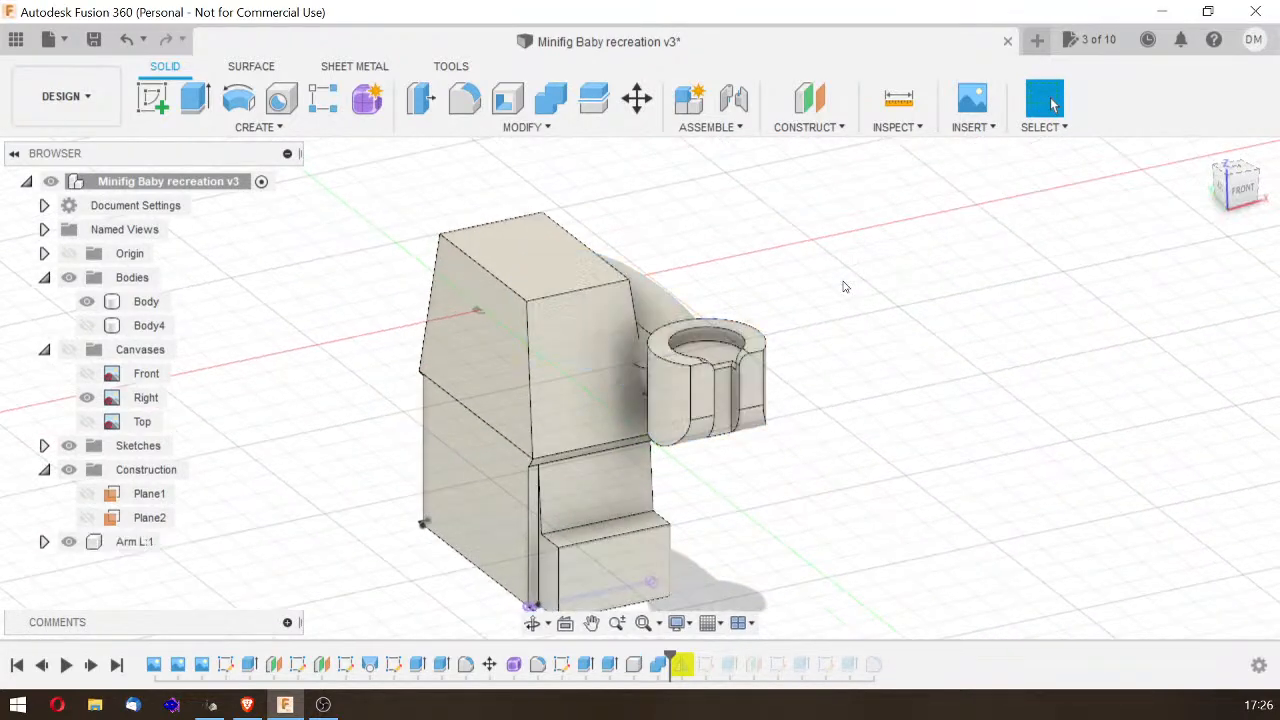
Step: Combine with the Cut operation, the arm as target and the torso as tool, with Keep Tools enabled and New Component disabled
left_click(549, 100)
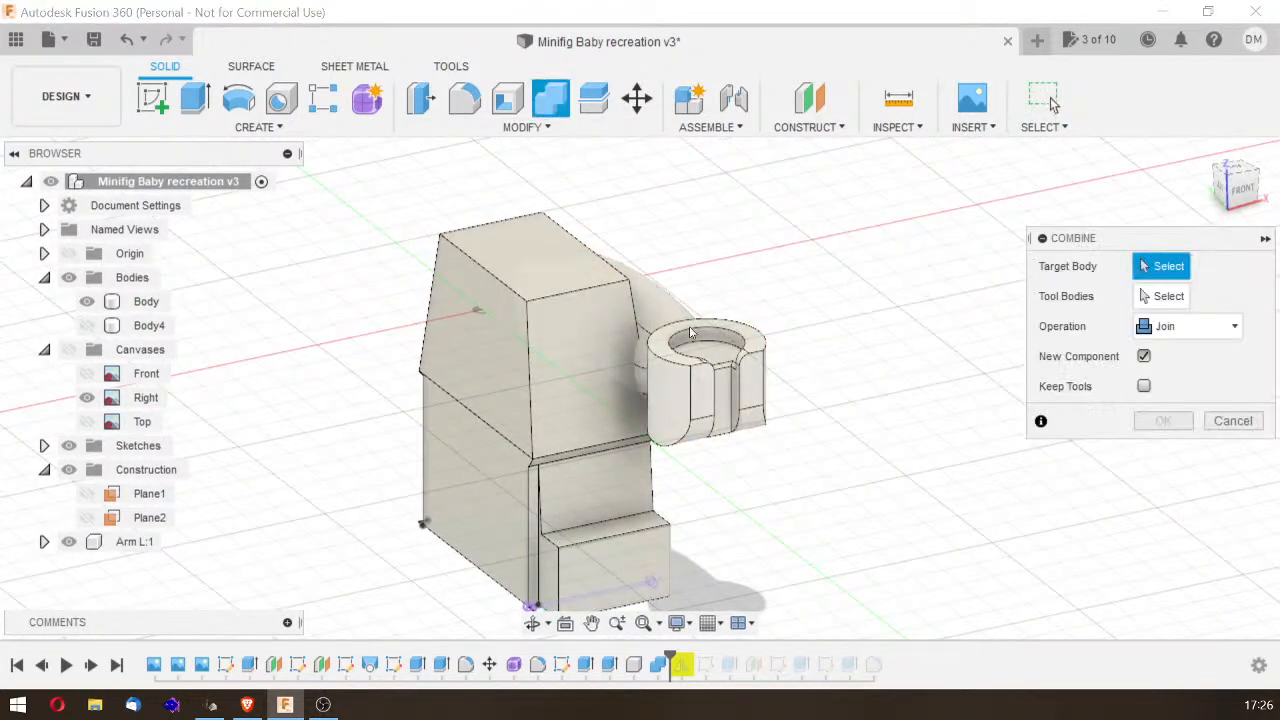
left_click(565, 293)
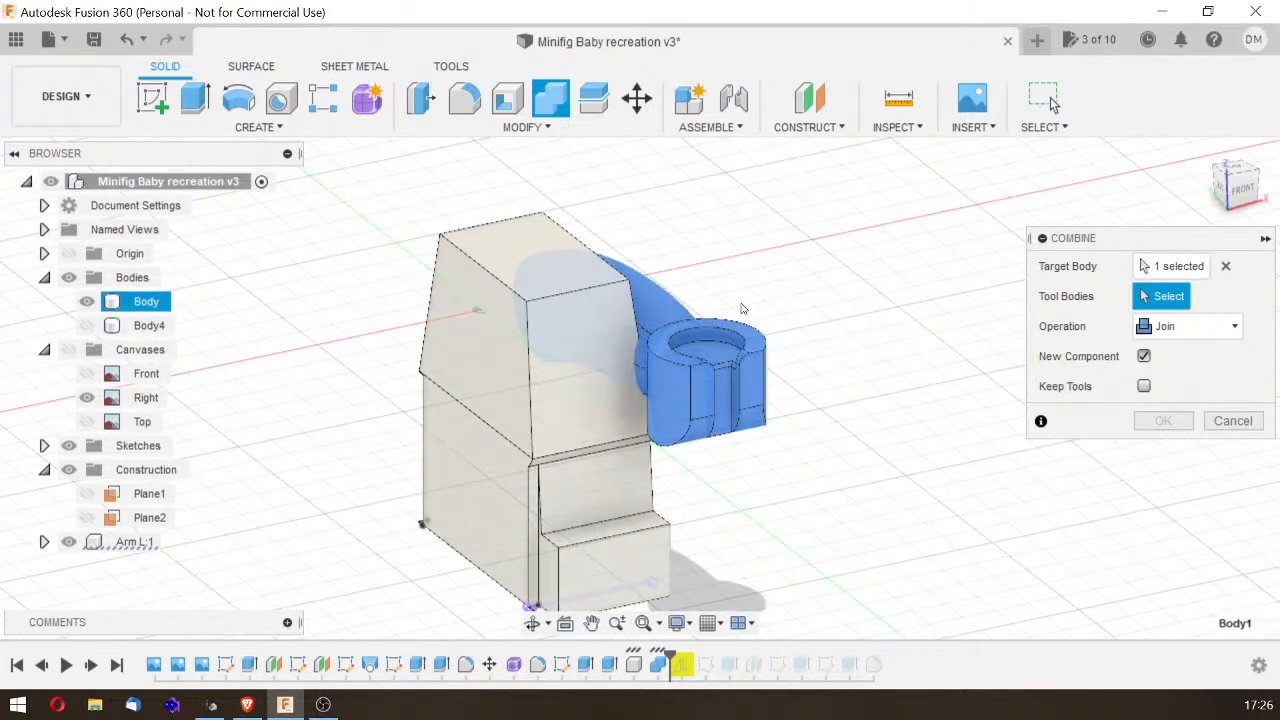
left_click(640, 320)
left_click(1137, 322)
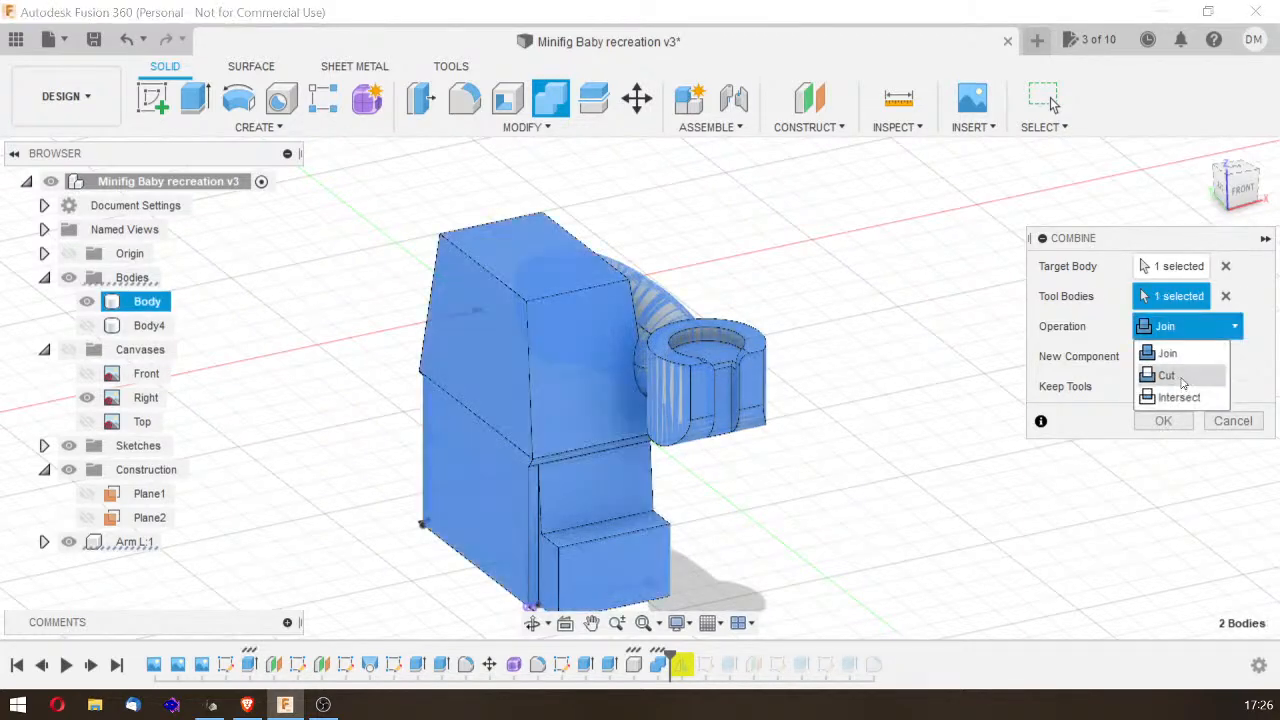
left_click(1167, 376)
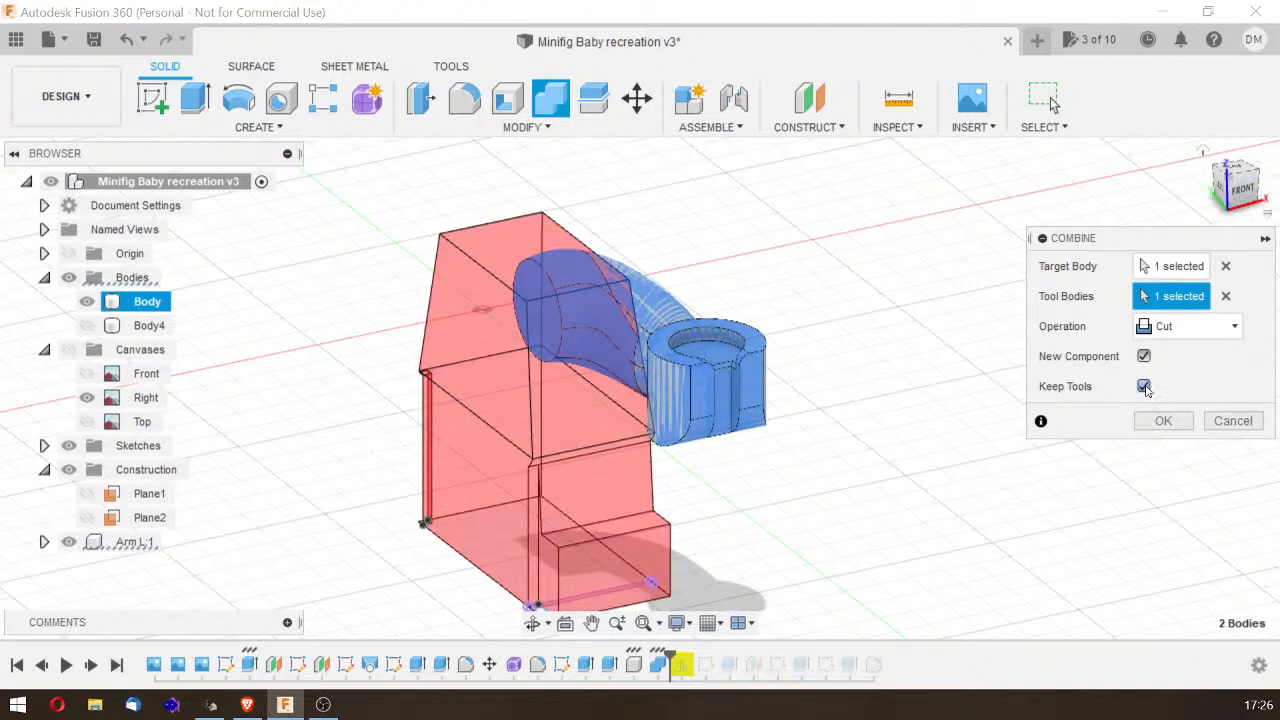
left_click(1143, 356)
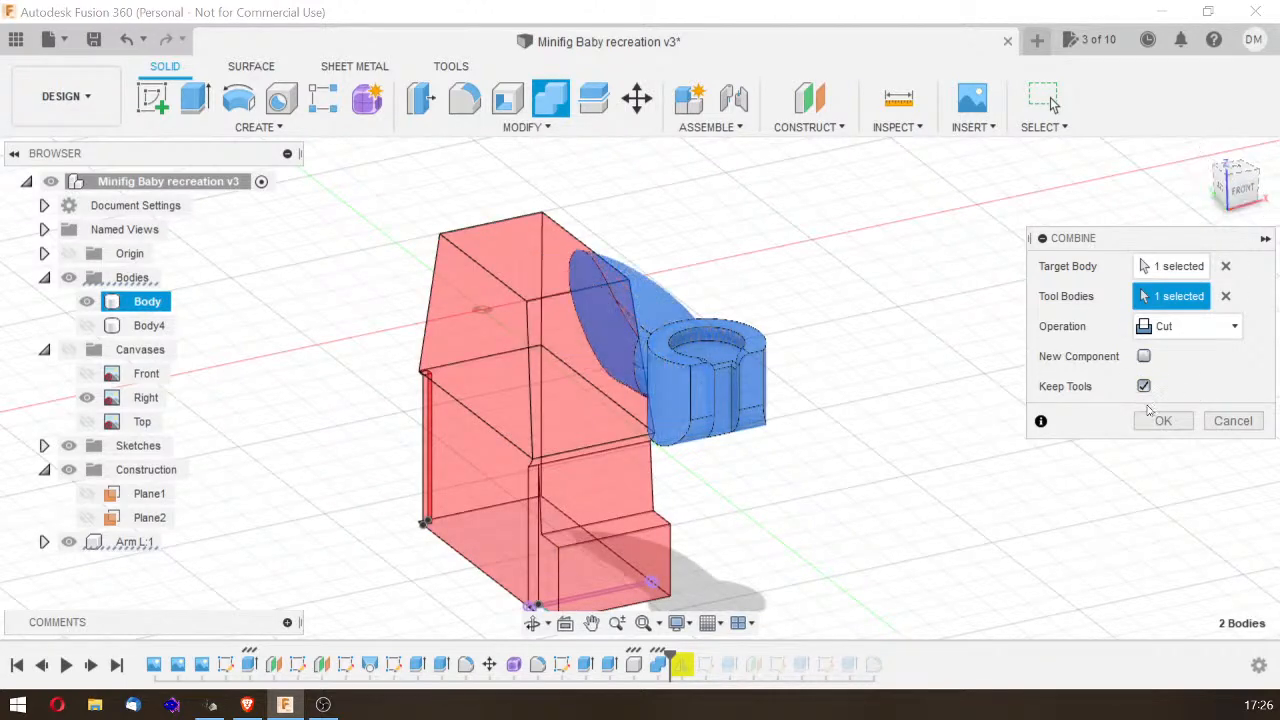
left_click(1163, 421)
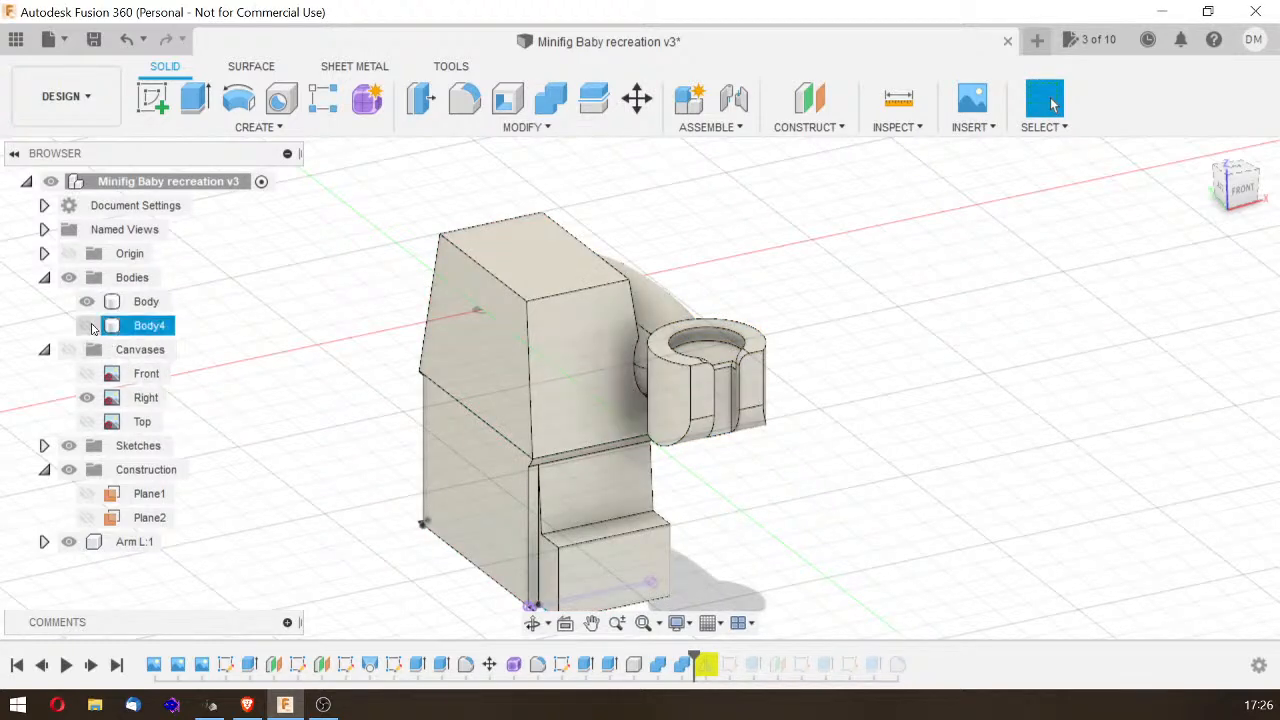
Step: Hide the torso, examine the trimmed arm's inner face from several sides, and show the torso again
left_click(87, 301)
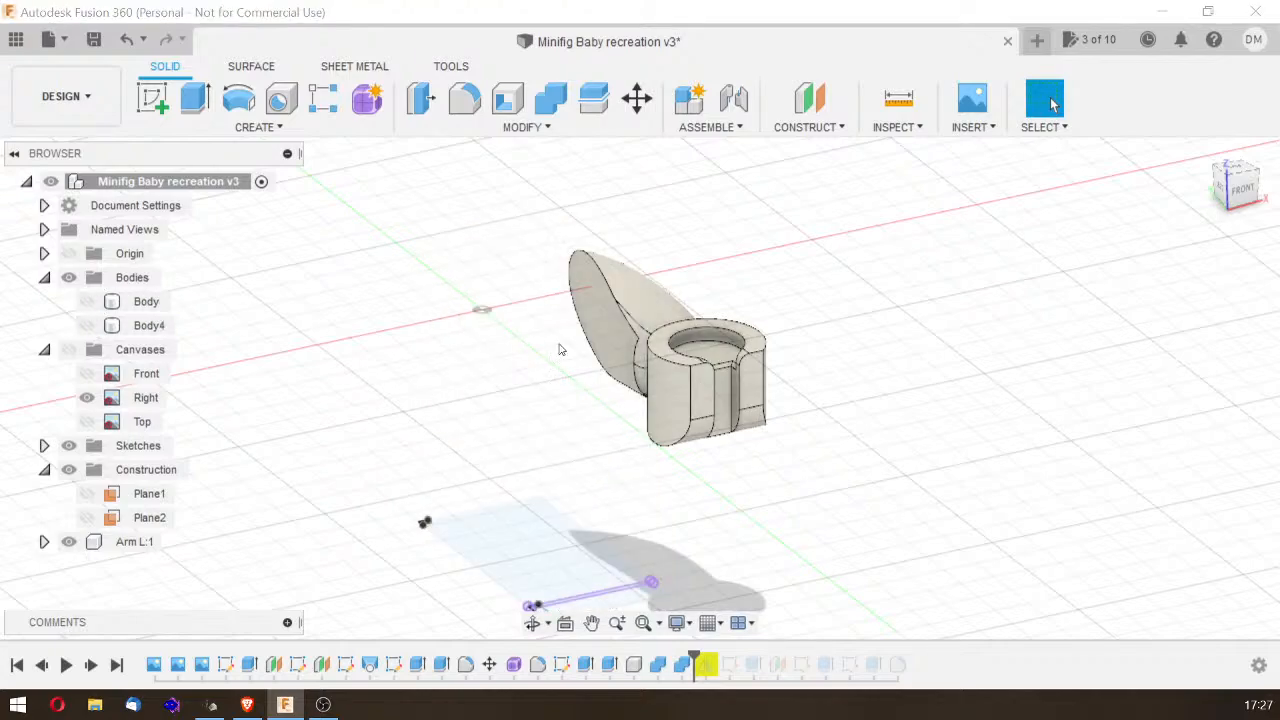
mouse_move(1228, 186)
left_mouse_down()
mouse_move(1243, 192)
mouse_move(1232, 330)
mouse_move(1236, 314)
mouse_move(1258, 348)
left_mouse_up()
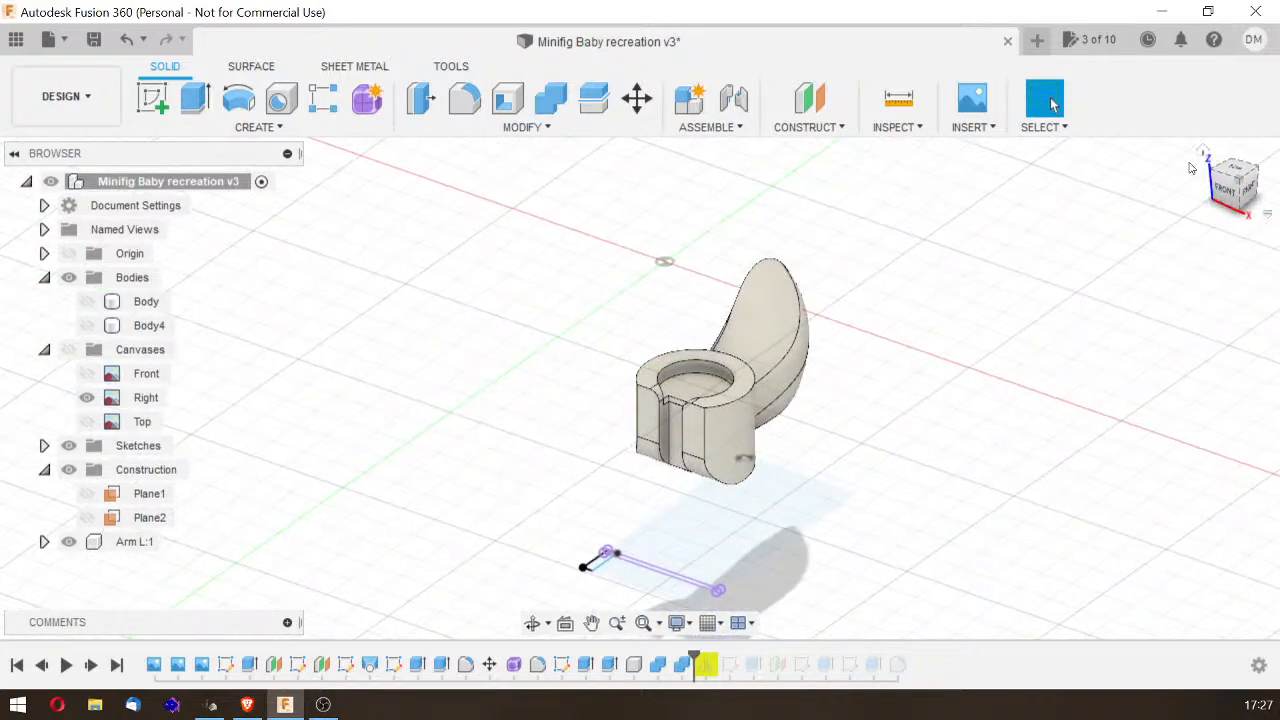
left_click(1217, 189)
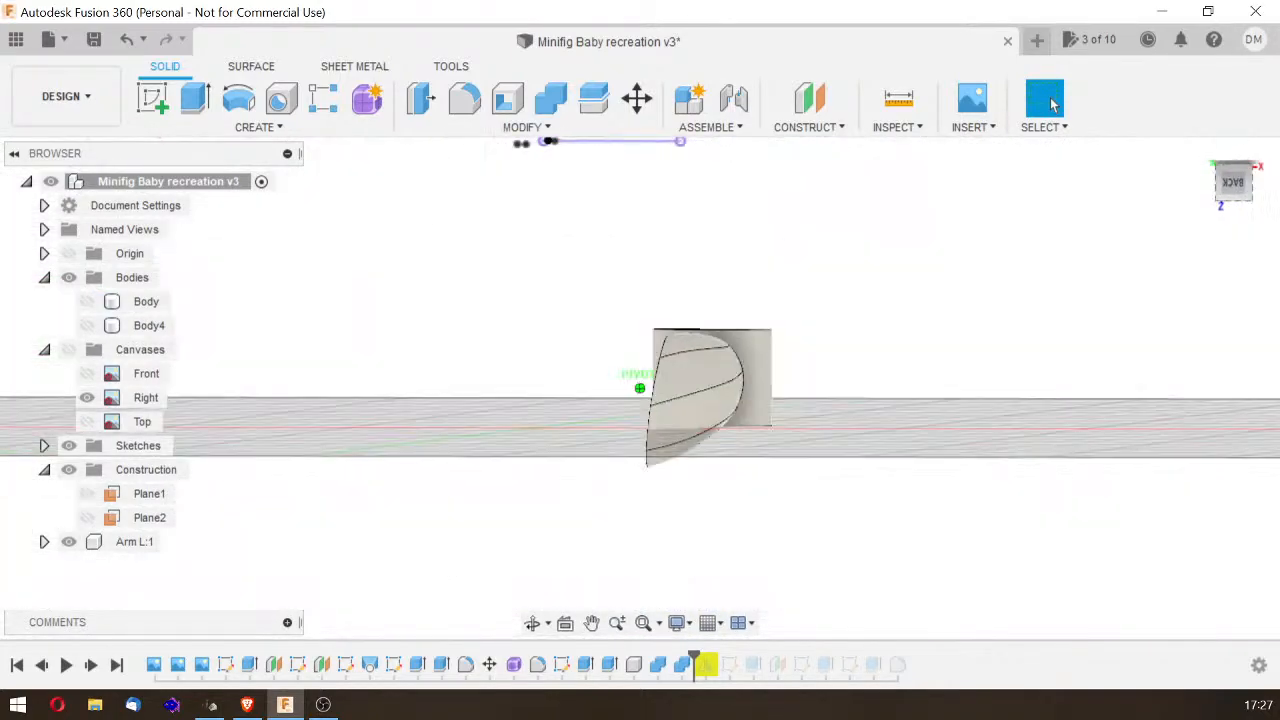
left_click(1204, 153)
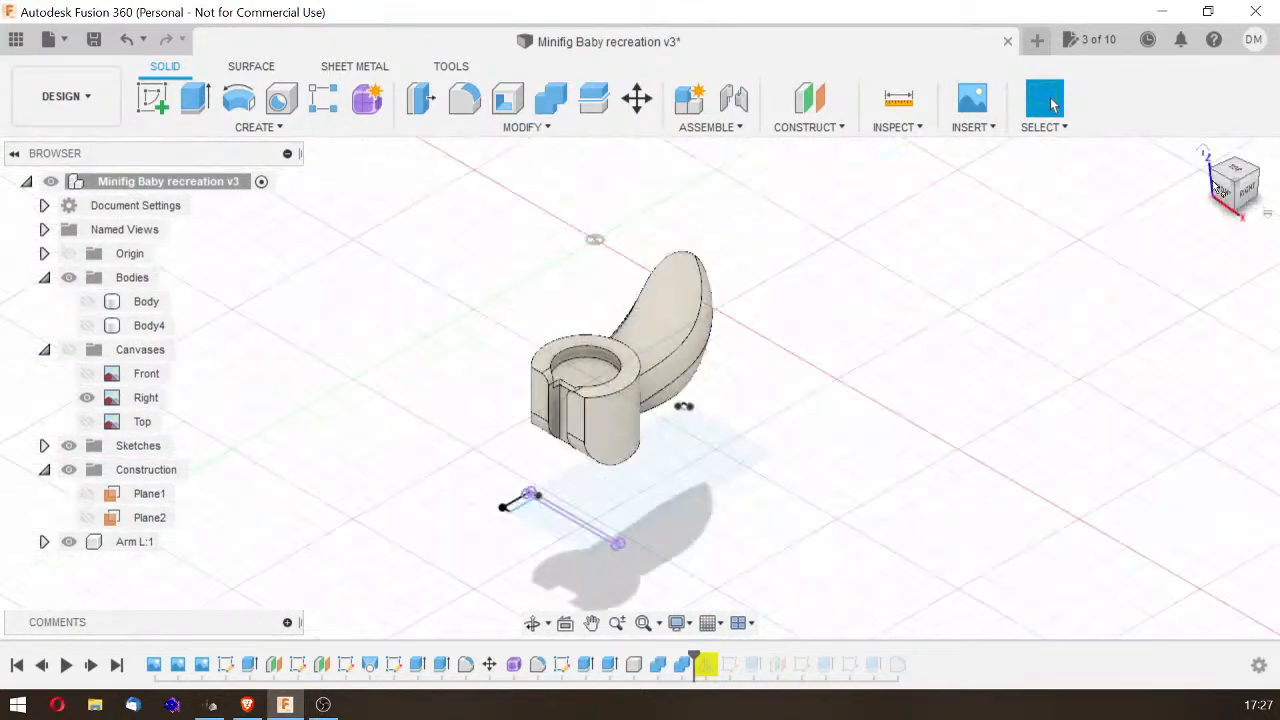
left_click(1233, 203)
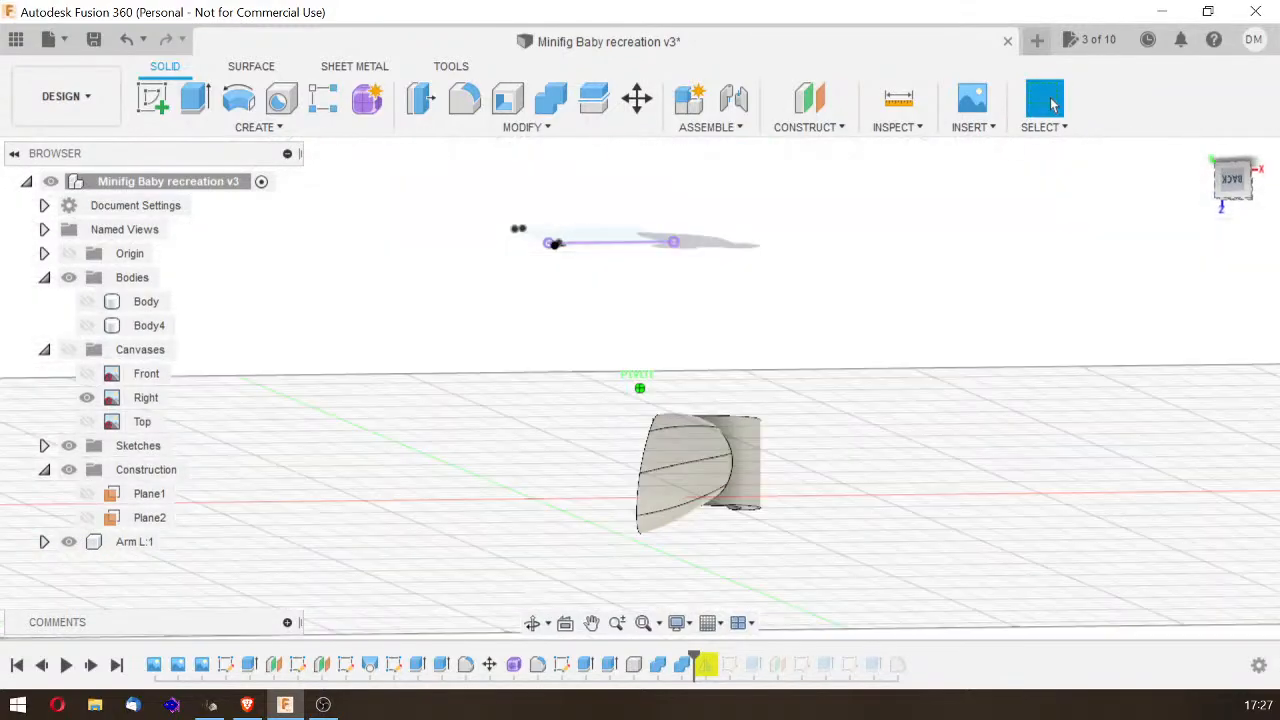
mouse_move(1234, 150)
left_mouse_down()
mouse_move(1199, 183)
mouse_move(1256, 209)
mouse_move(1245, 197)
mouse_move(1261, 194)
left_mouse_up()
middle_click_drag(528, 348, 528, 352, "shift")
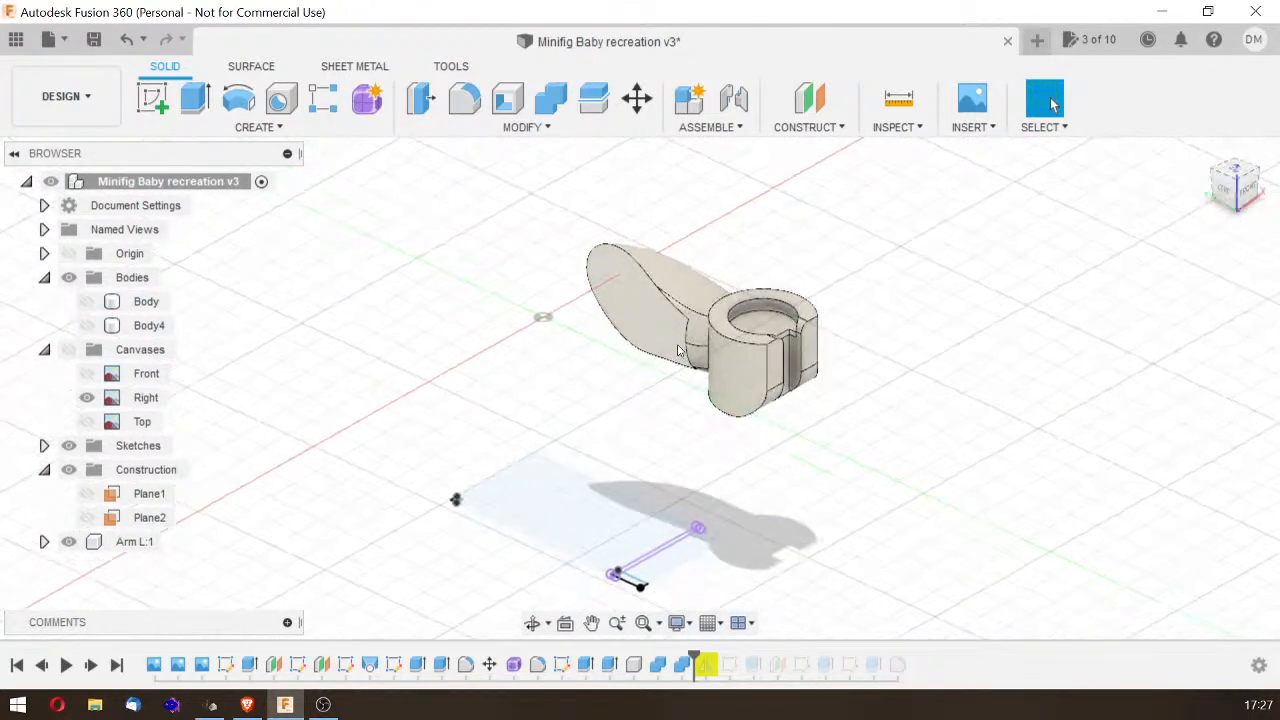
left_click_drag(1228, 192, 1250, 252)
mouse_move(540, 500)
middle_mouse_down("shift")
mouse_move(585, 410)
mouse_move(755, 270)
mouse_move(795, 255)
mouse_move(775, 290)
mouse_move(595, 375)
mouse_move(572, 318)
mouse_move(556, 315)
mouse_move(595, 335)
mouse_move(775, 350)
mouse_move(660, 352)
mouse_move(777, 347)
mouse_move(625, 470)
mouse_move(525, 597)
middle_mouse_up("shift")
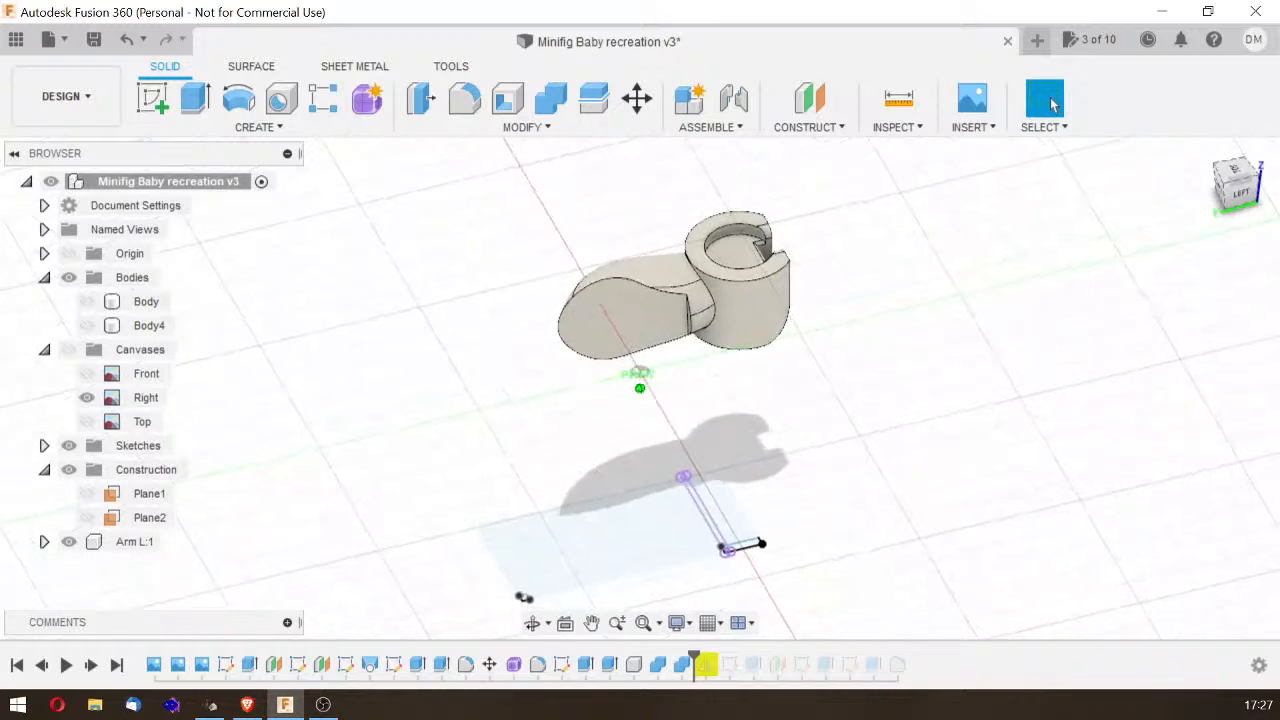
left_click(1215, 188)
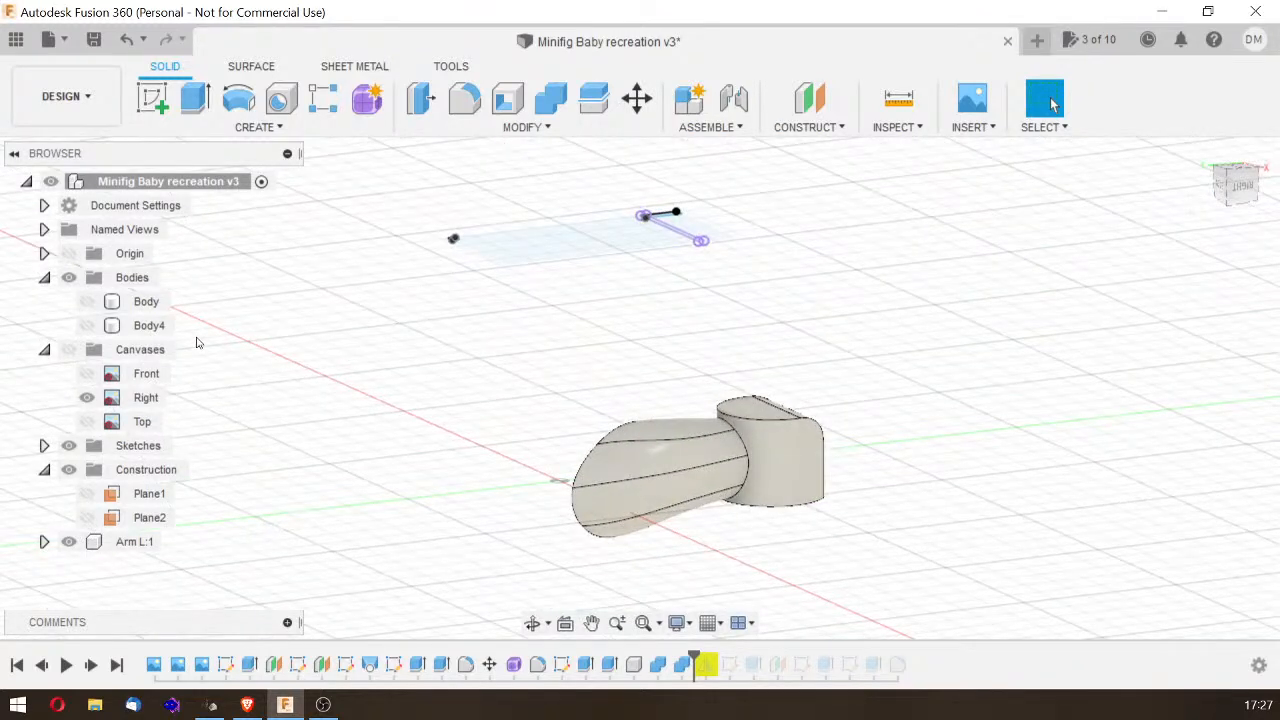
left_click(87, 301)
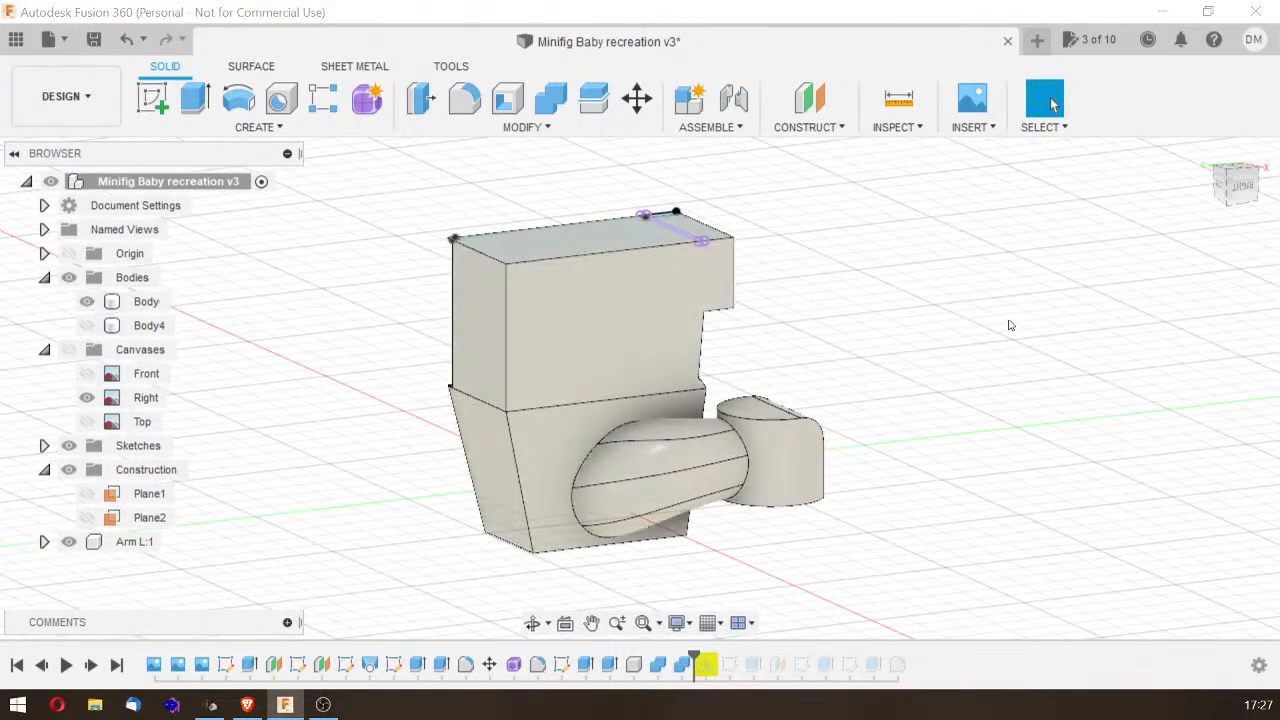
Step: Hide the torso to start a sketch on the YZ origin plane, and show the torso again inside the sketch
left_click(1204, 153)
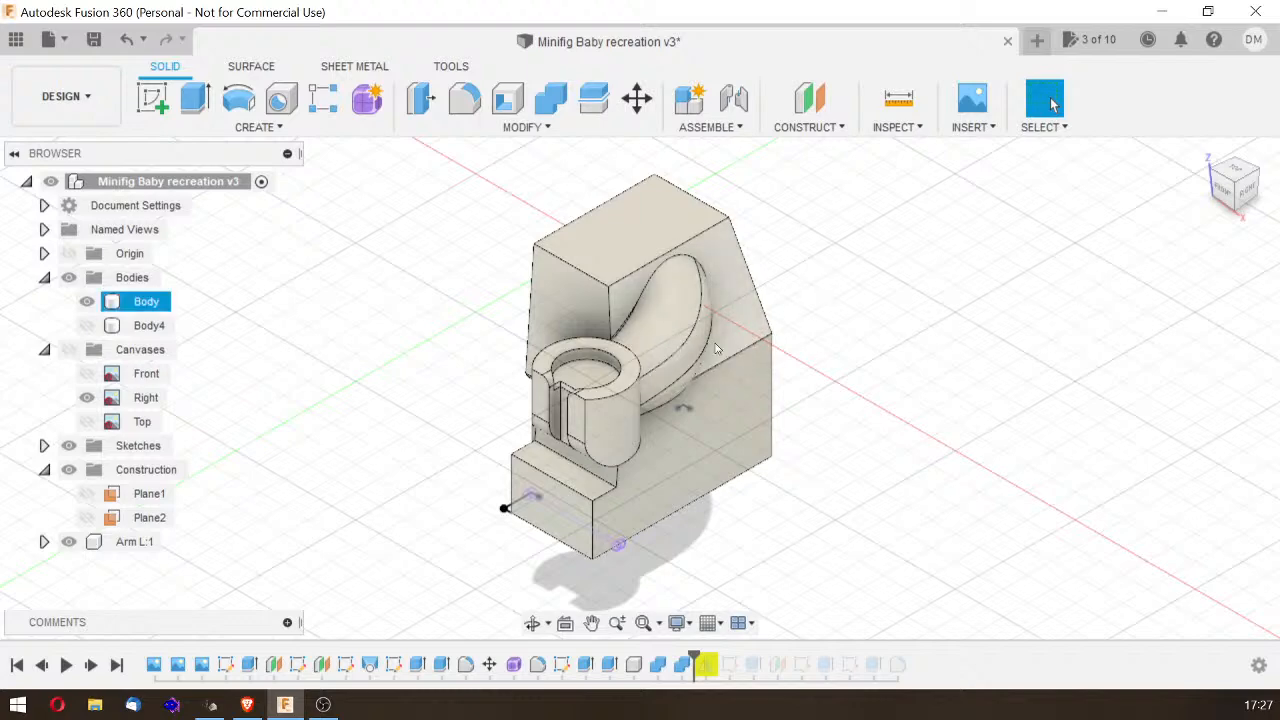
mouse_move(1238, 183)
left_mouse_down()
mouse_move(1249, 186)
mouse_move(1170, 192)
mouse_move(1240, 188)
left_mouse_up()
left_click(87, 301)
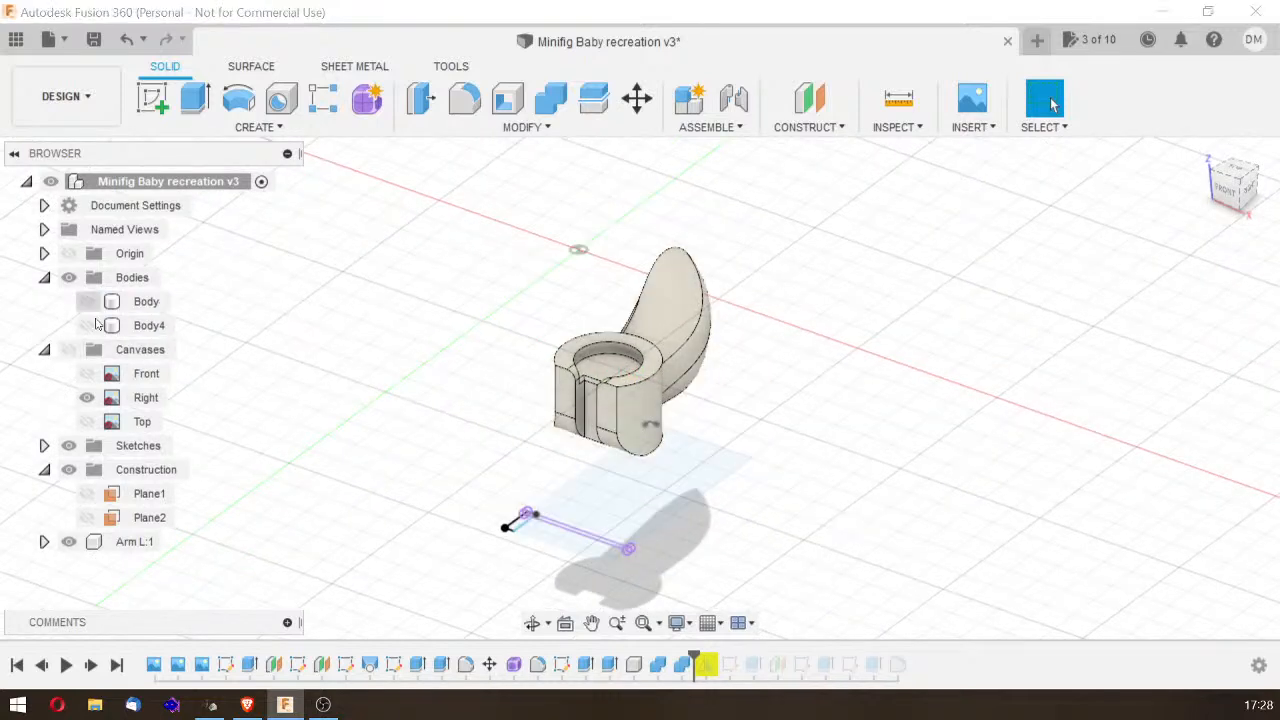
left_click(153, 97)
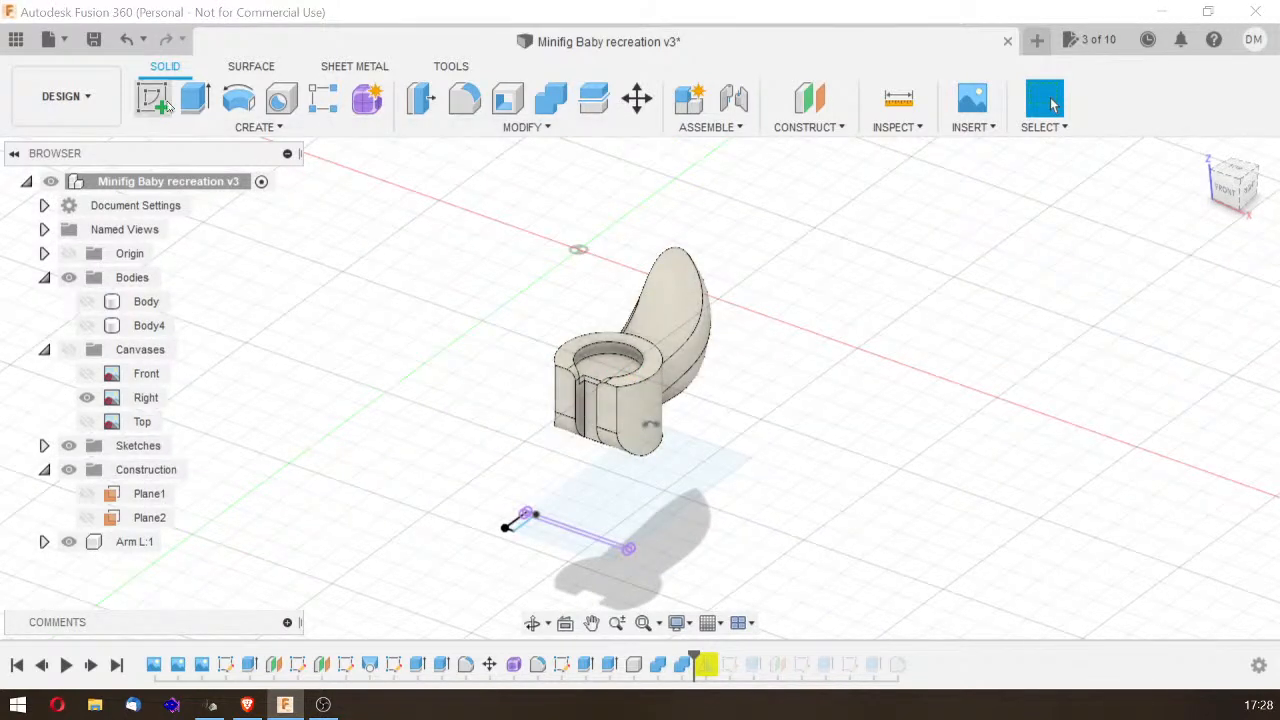
left_click(590, 206)
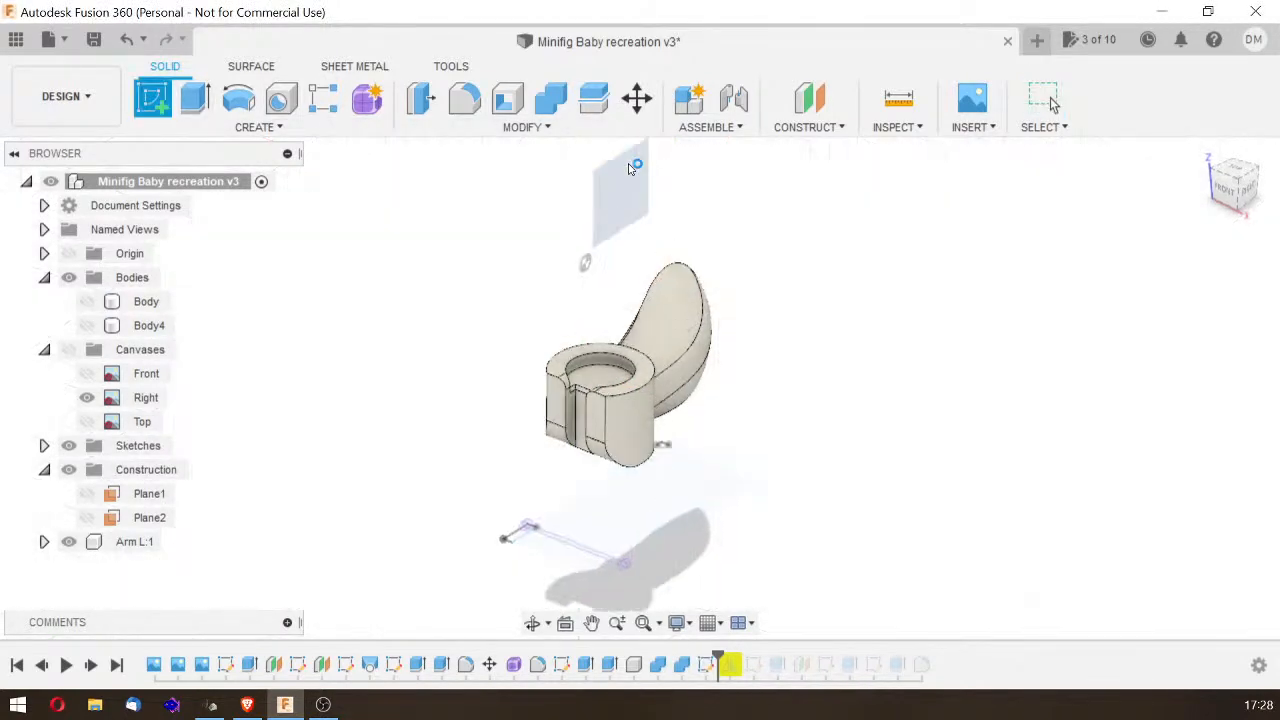
left_click(87, 301)
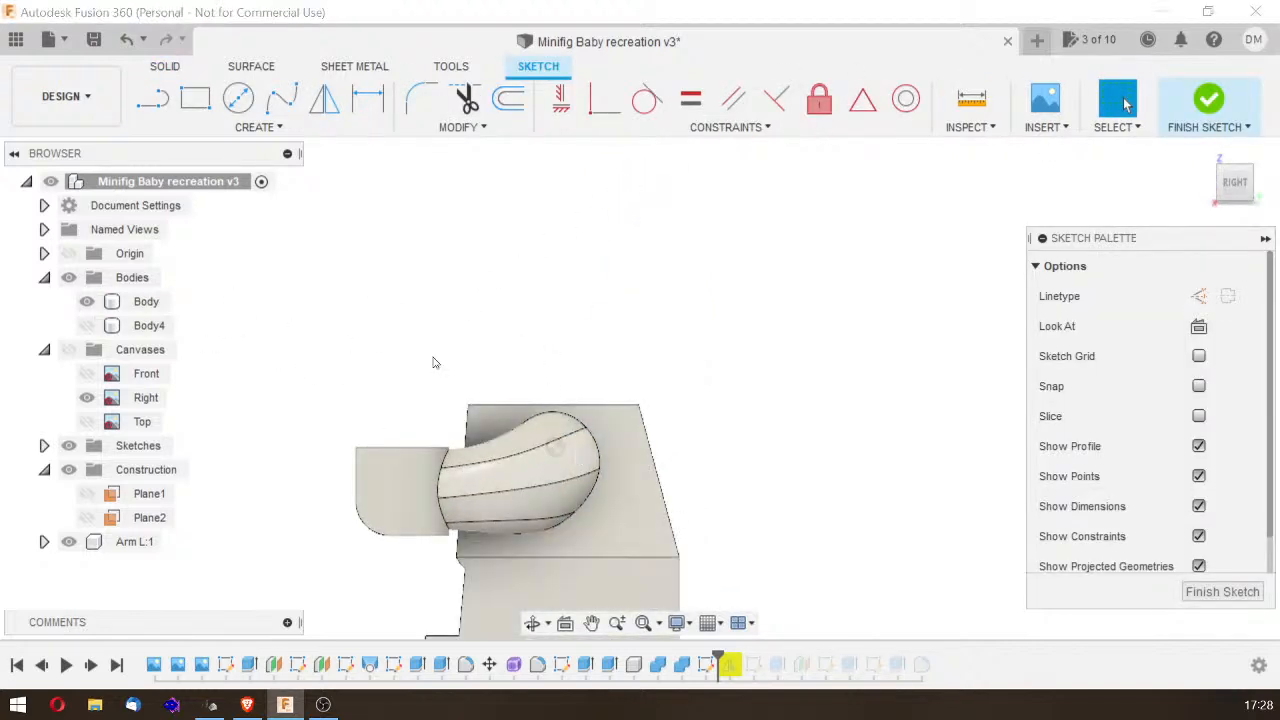
Step: Sketch a rectangle about 7.1 mm wide and 9.3 mm high over the arm's shoulder area, and view it from the left side
left_click(200, 103)
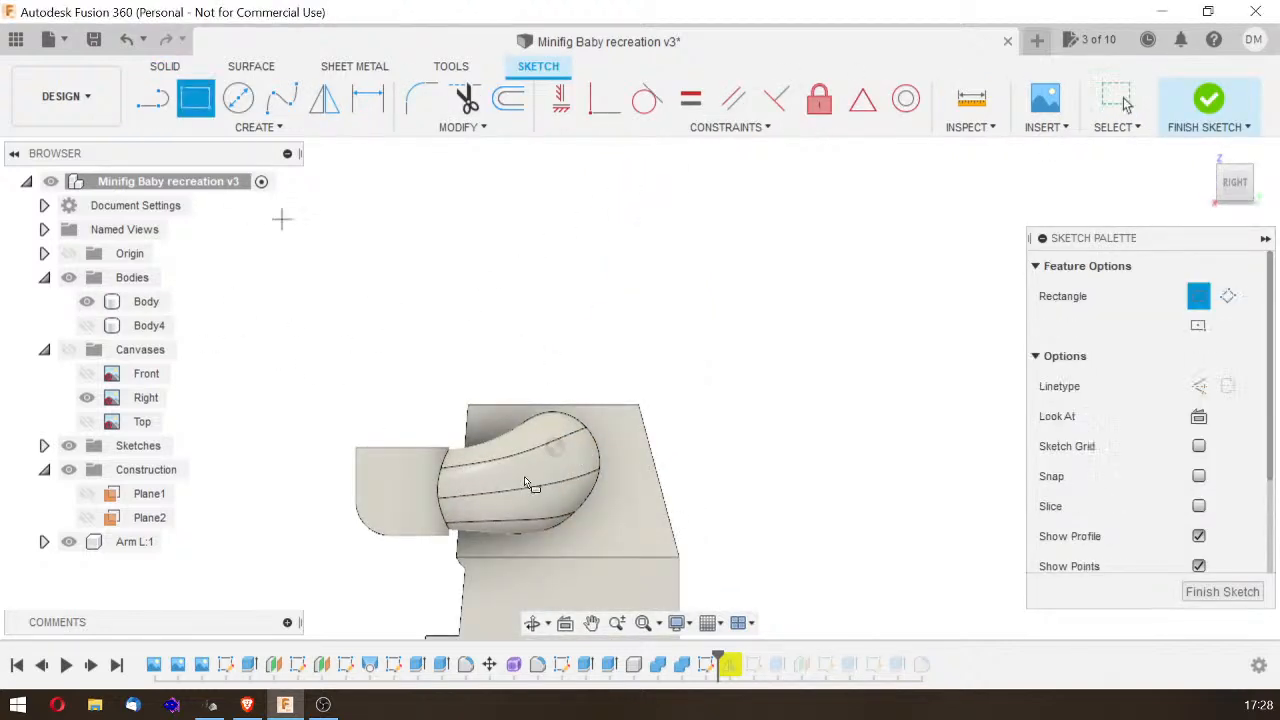
left_click(533, 428)
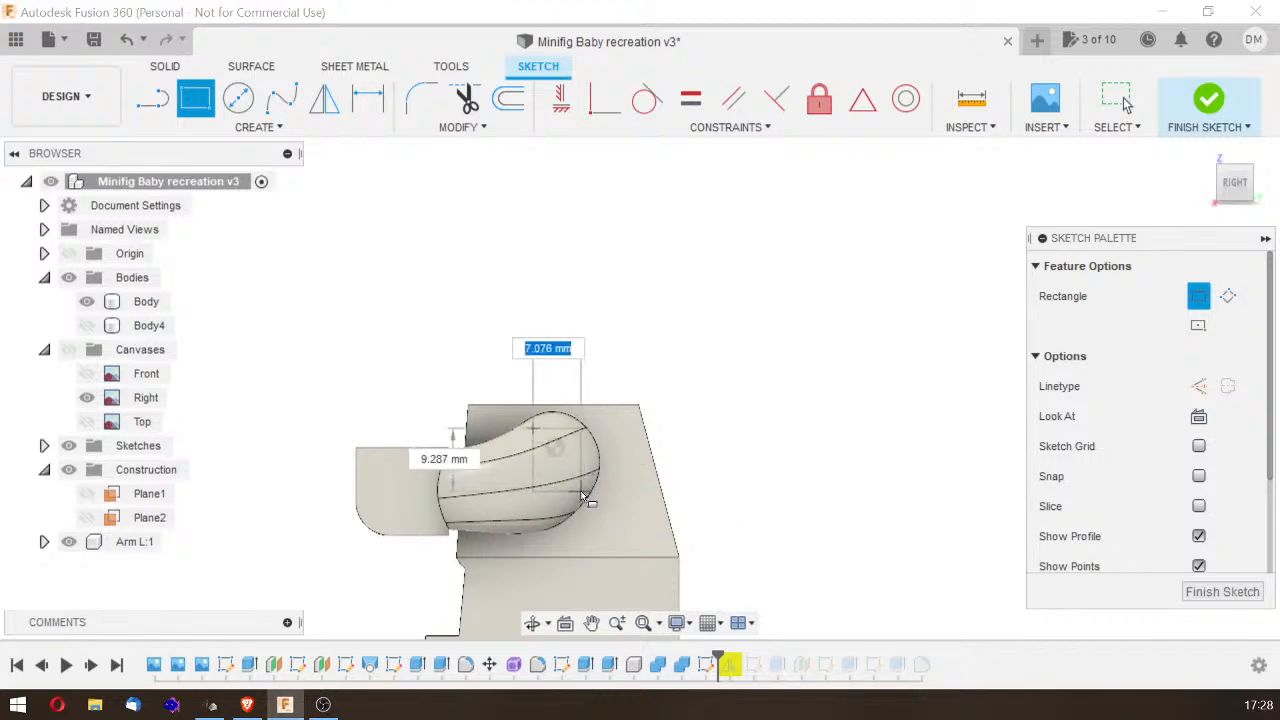
key("Escape")
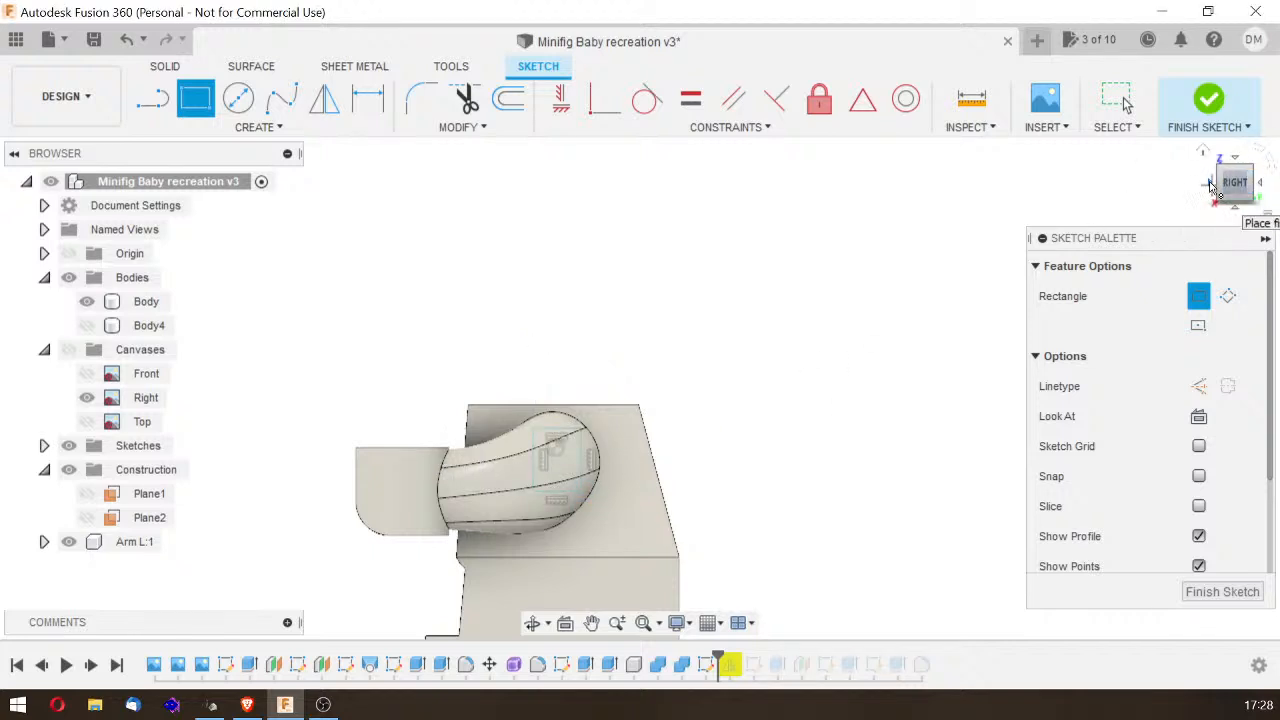
left_click(1211, 185)
left_click(1211, 185)
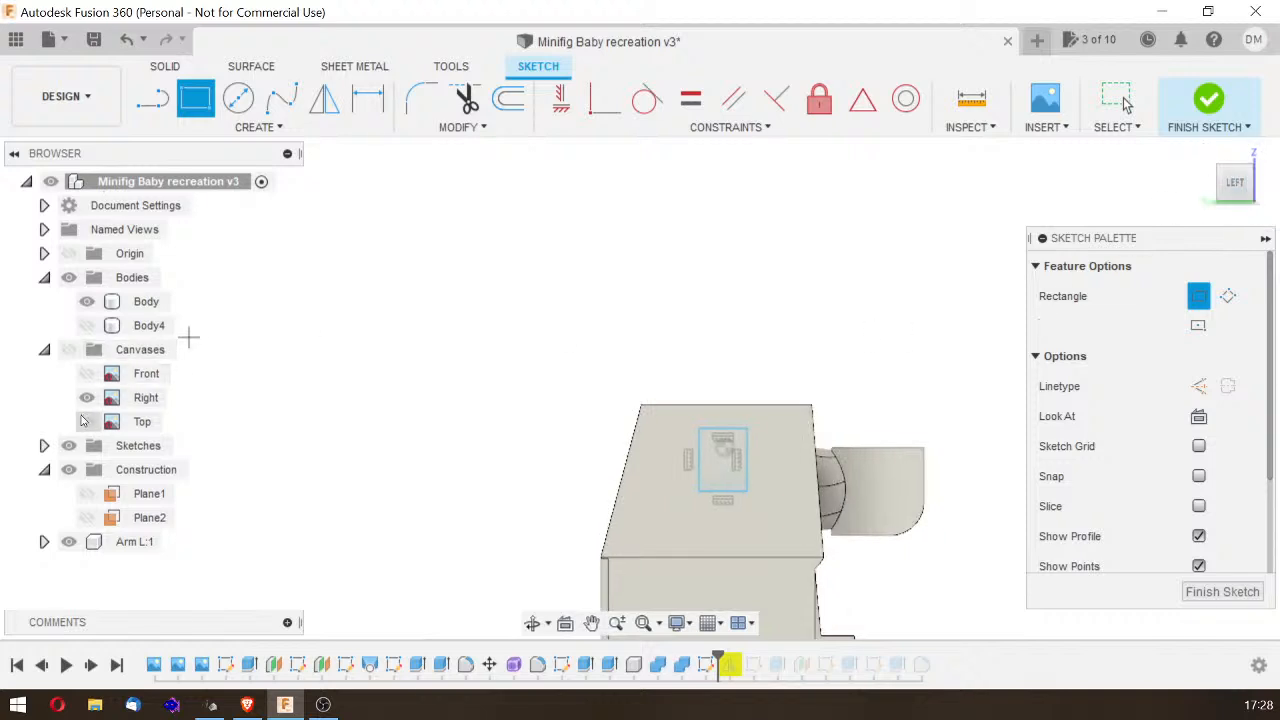
Step: Hide the torso, shift the whole rectangle slightly on the arm's shoulder area, and finish the sketch
left_click(89, 303)
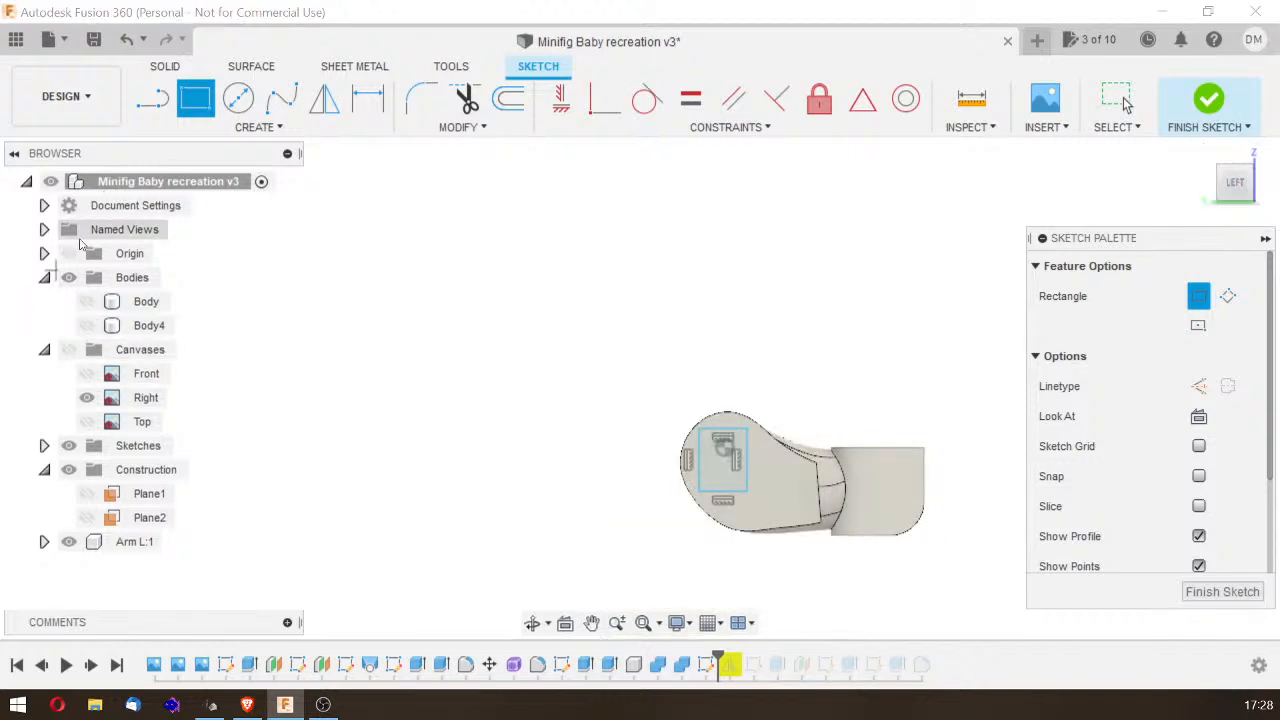
left_click(1123, 97)
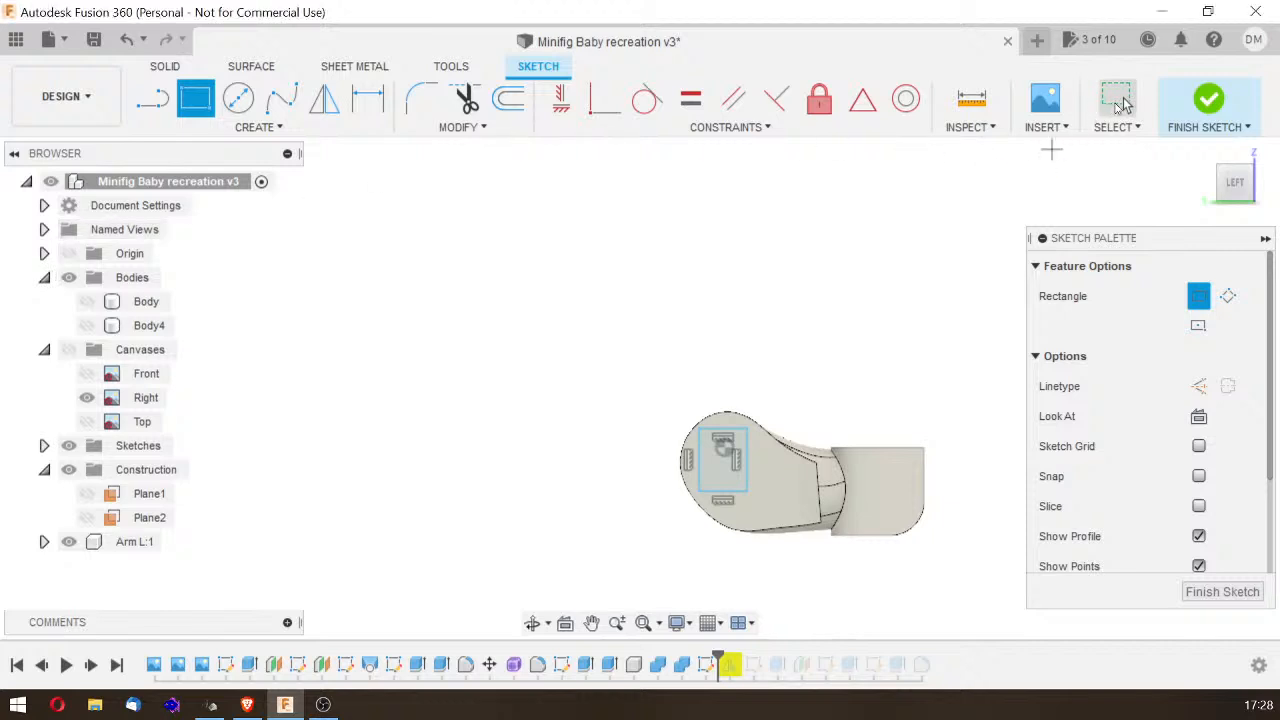
left_click(743, 483)
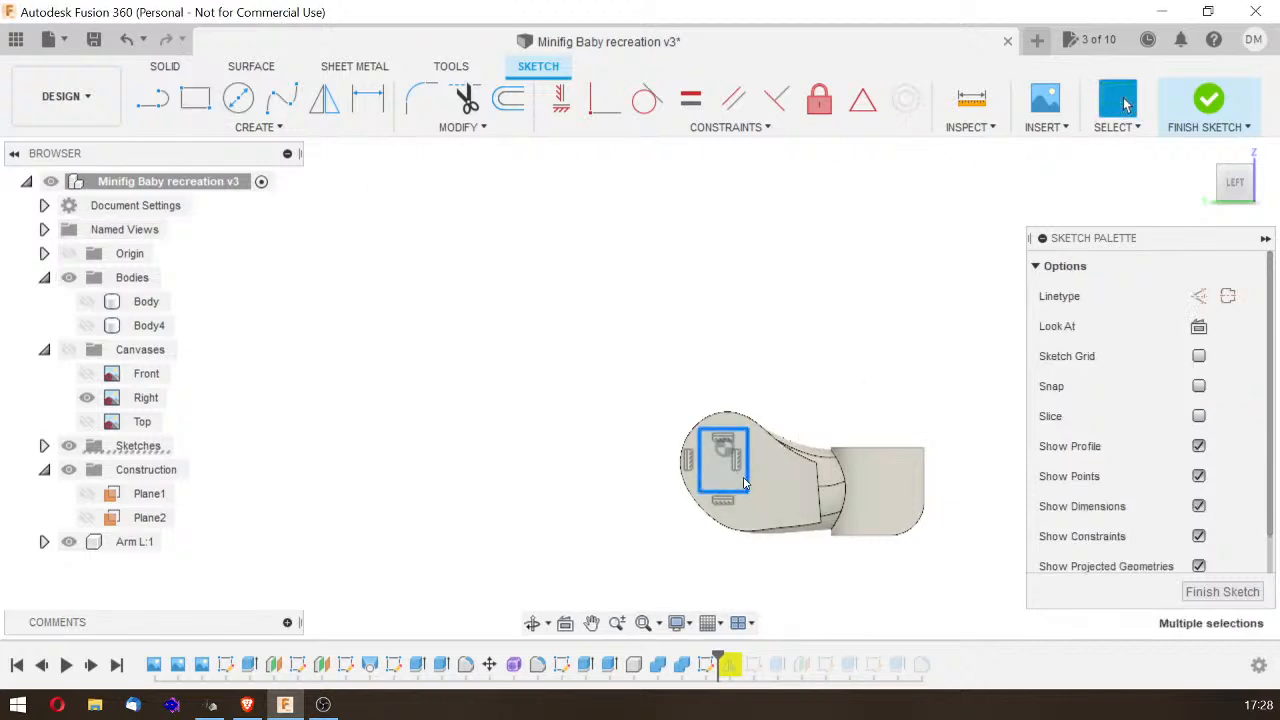
left_click_drag(745, 483, 753, 488)
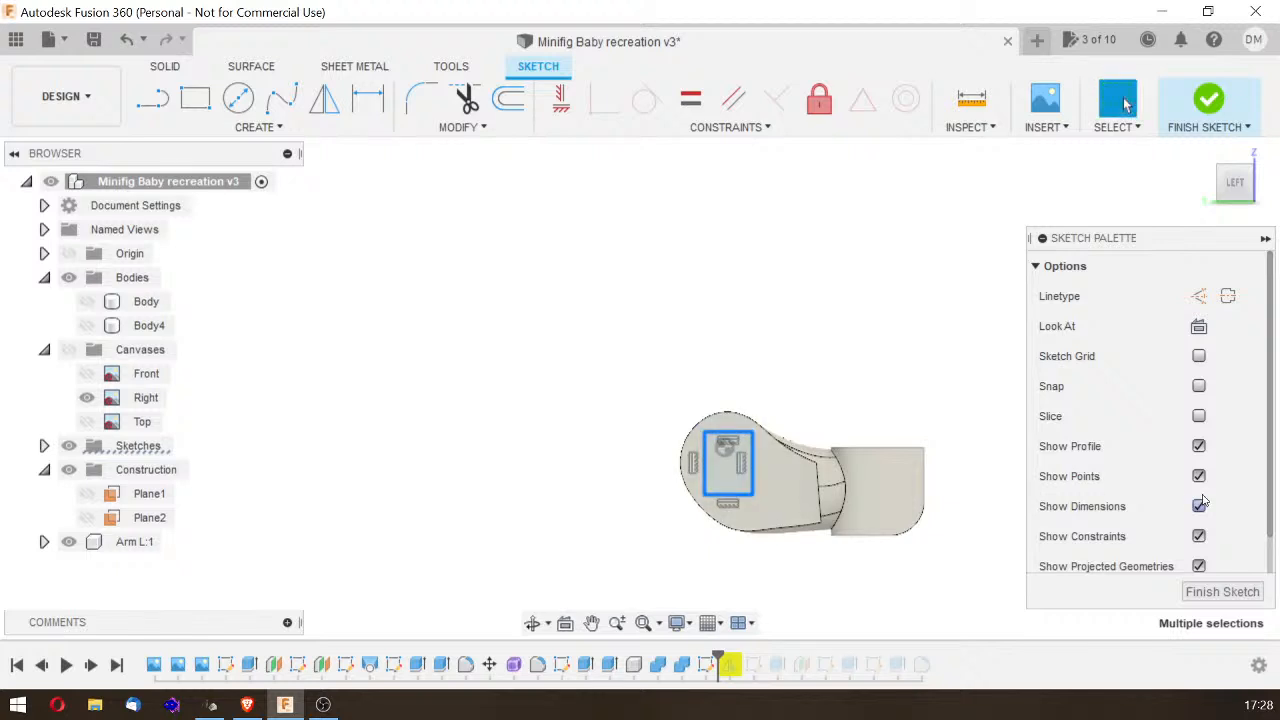
left_click(1207, 592)
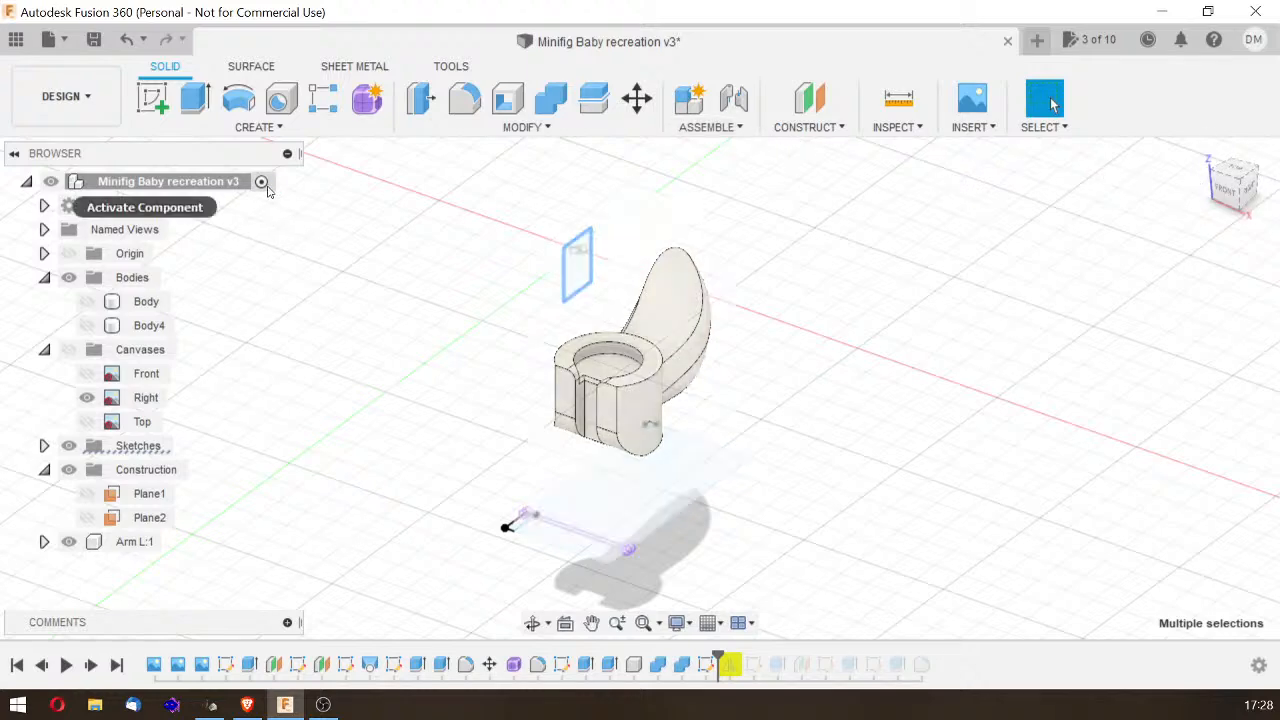
Step: Show the torso, check the rectangle's position against it from the back, and hide the torso again
left_click(87, 301)
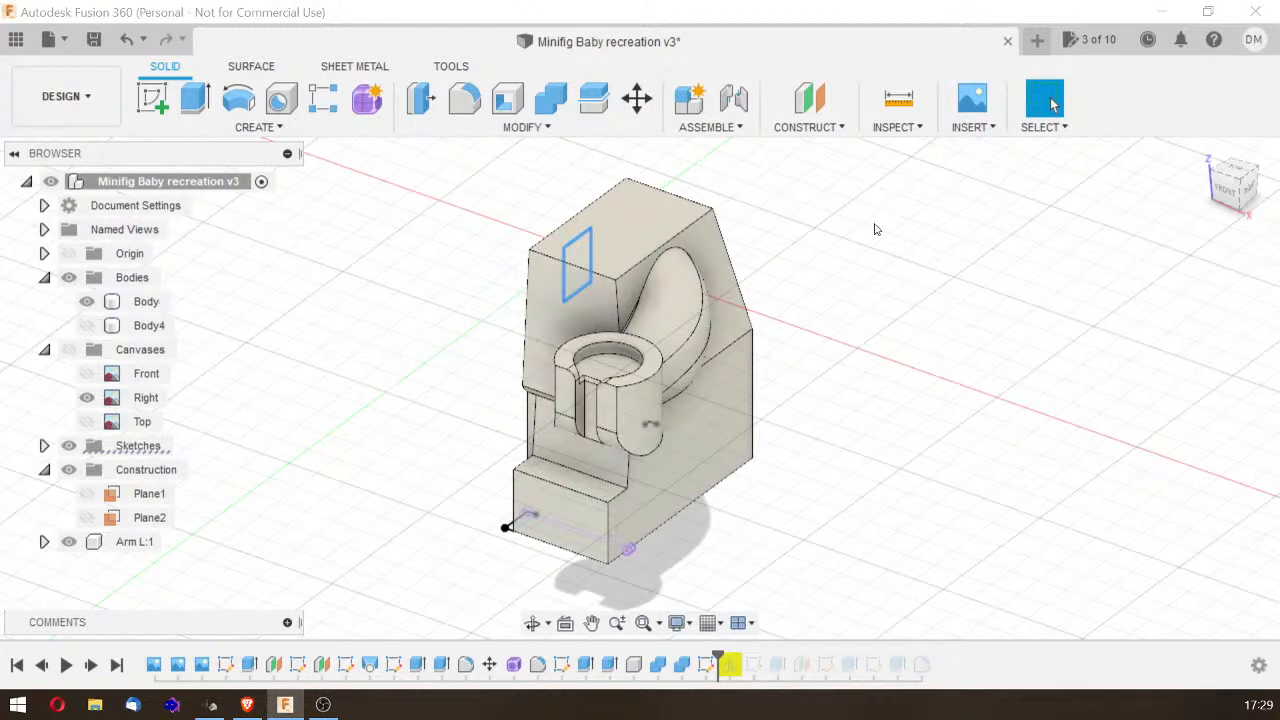
mouse_move(1228, 192)
left_mouse_down()
mouse_move(1172, 250)
mouse_move(1150, 310)
mouse_move(1175, 445)
mouse_move(1195, 460)
mouse_move(1132, 472)
left_mouse_up()
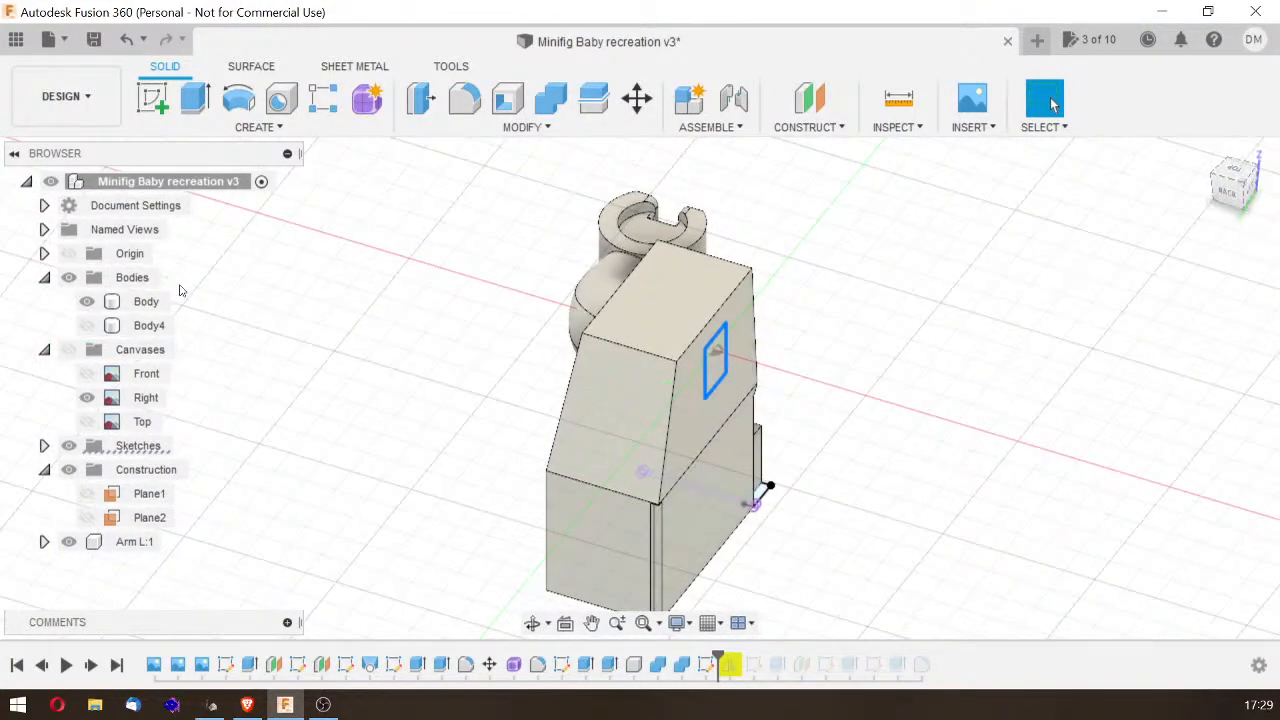
left_click(91, 330)
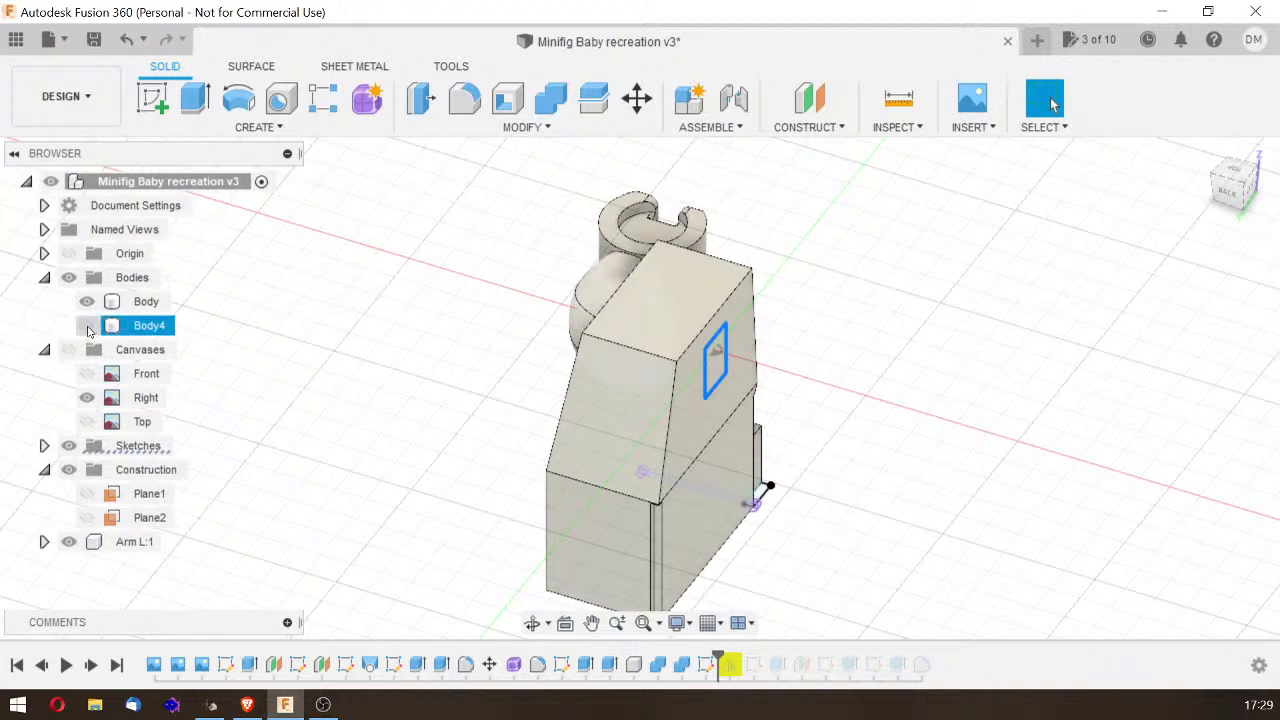
left_click(86, 303)
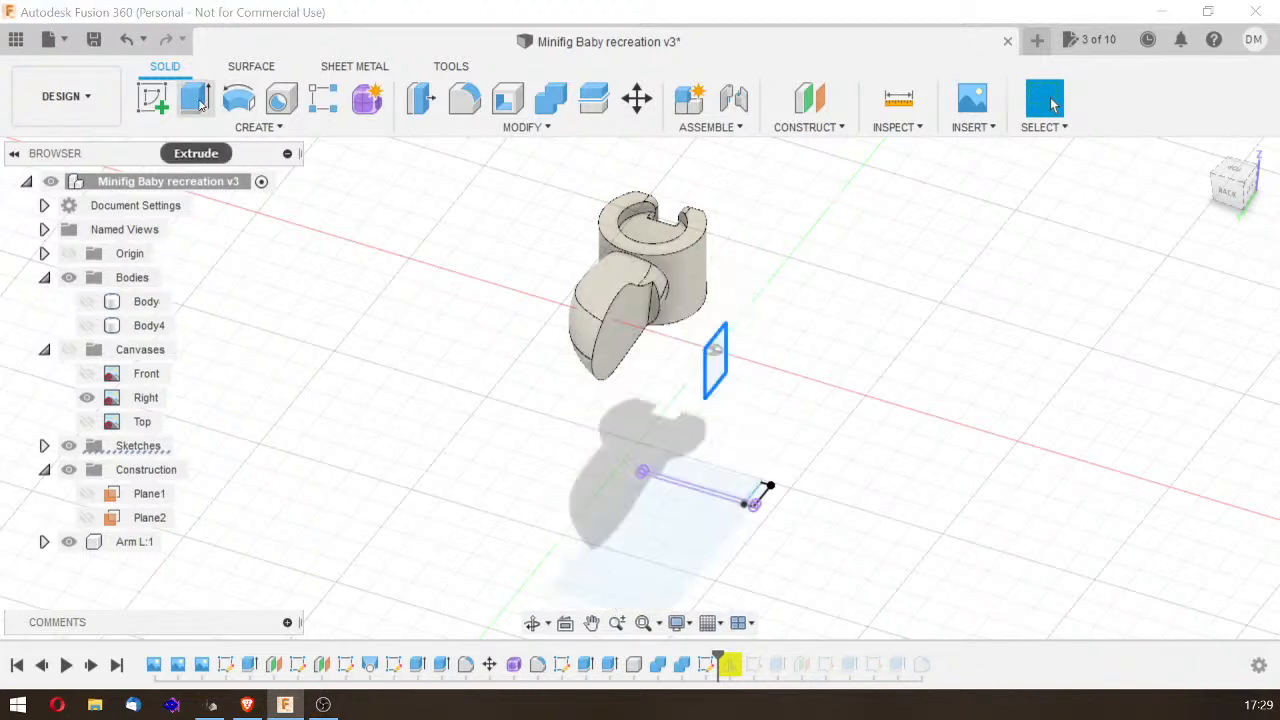
Step: Start extruding the rectangle profile about 16.7 mm toward the arm, using the Join operation
left_click(199, 104)
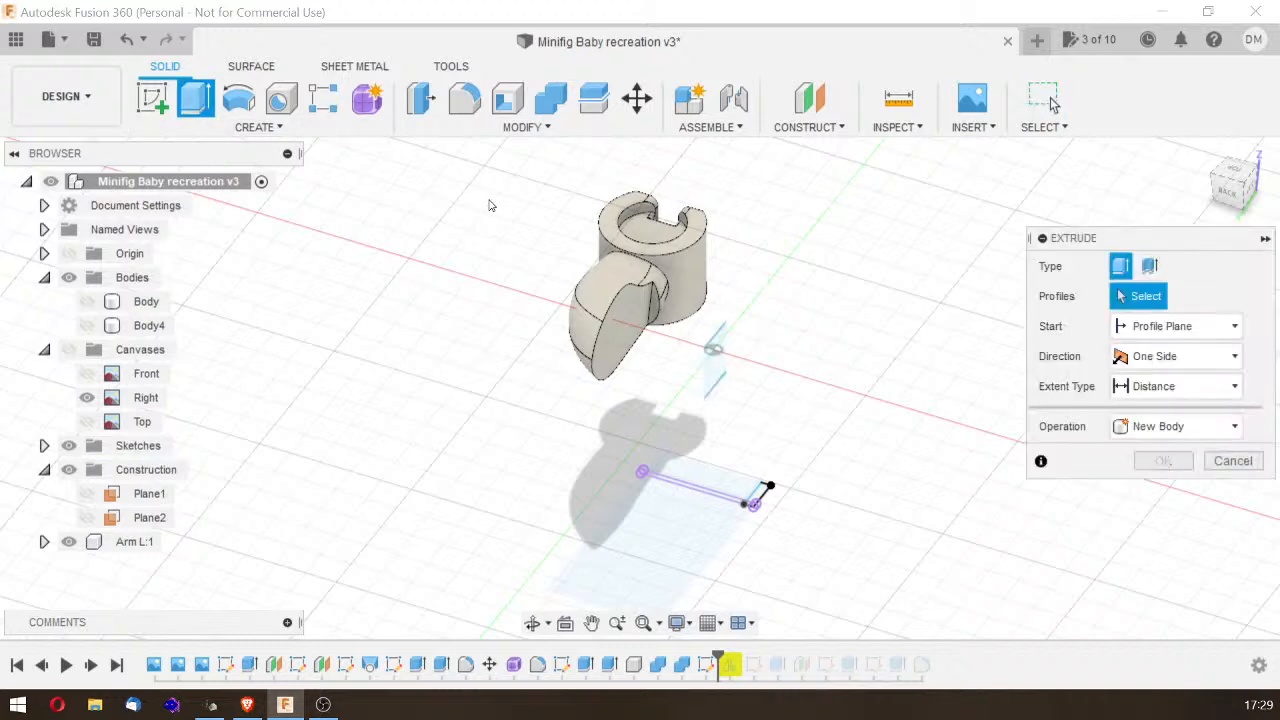
left_click(713, 372)
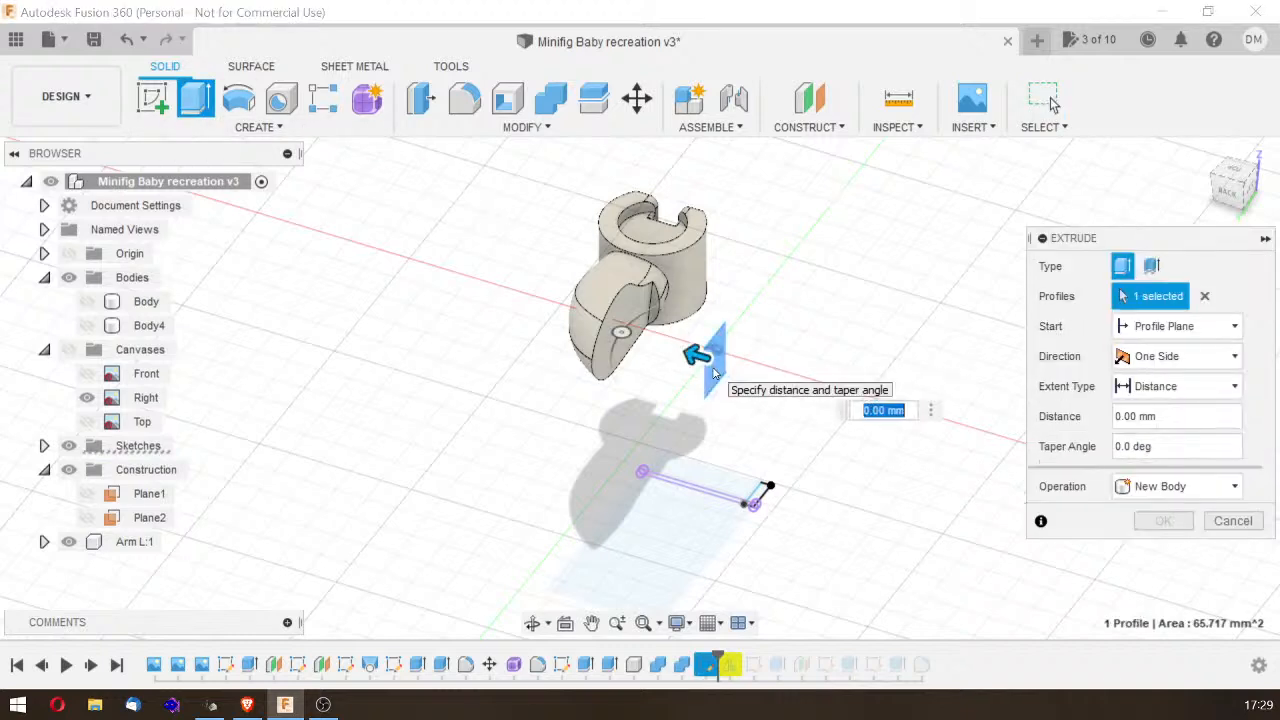
left_click(1176, 326)
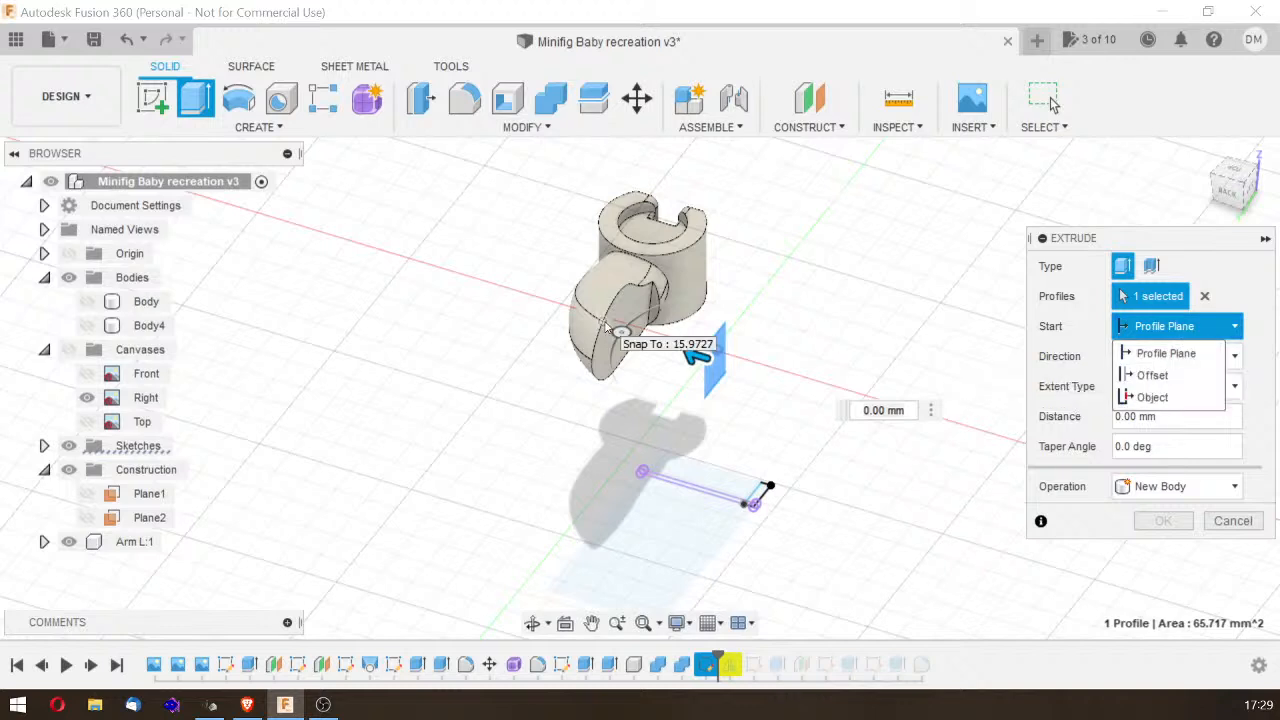
left_click(1170, 355)
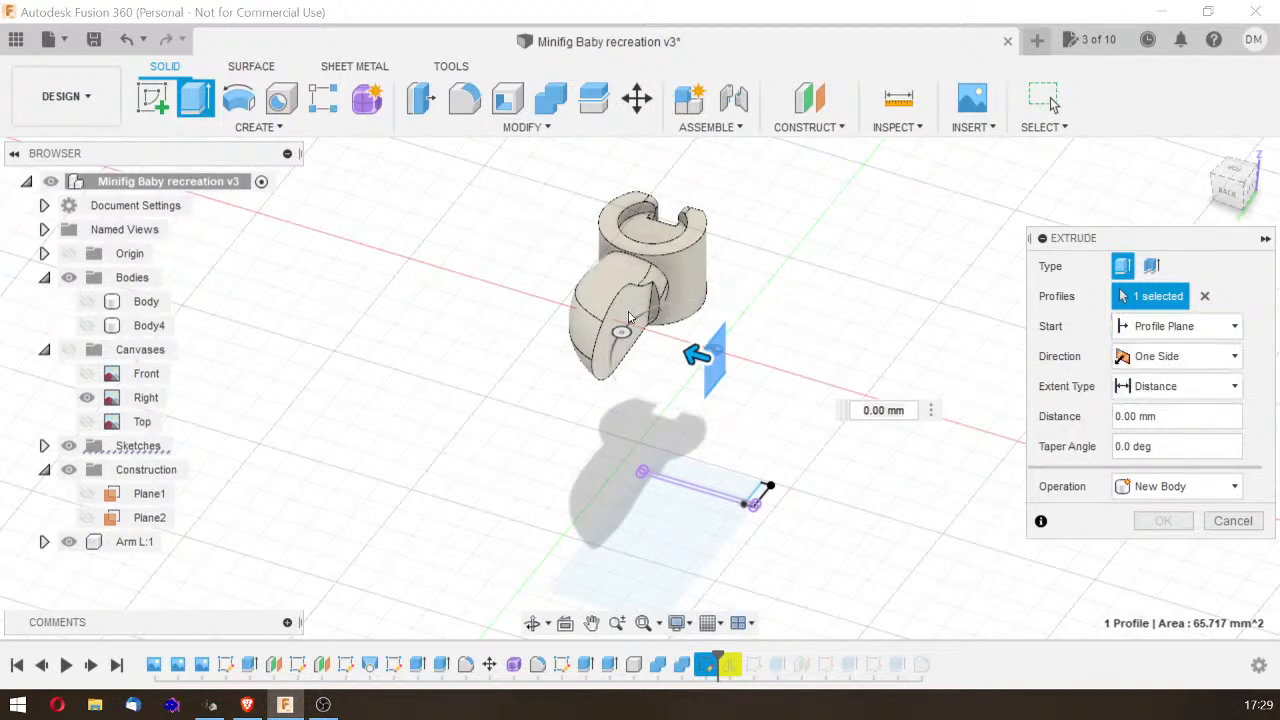
left_click_drag(697, 355, 630, 318)
left_click(1174, 494)
left_click(1166, 514)
Step: Try to start the extrusion from a face of the arm as the start object, and clear the object and profile selections
left_click(1160, 326)
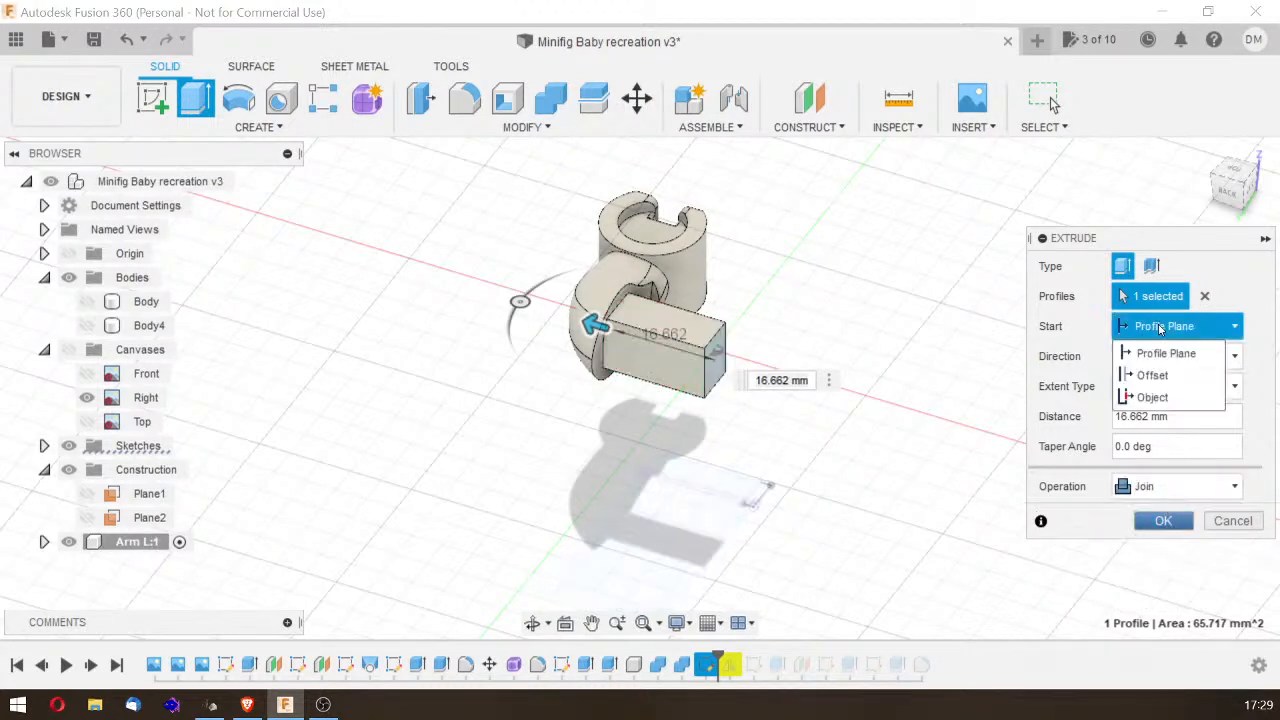
left_click(1155, 374)
left_click(1174, 328)
left_click(1150, 397)
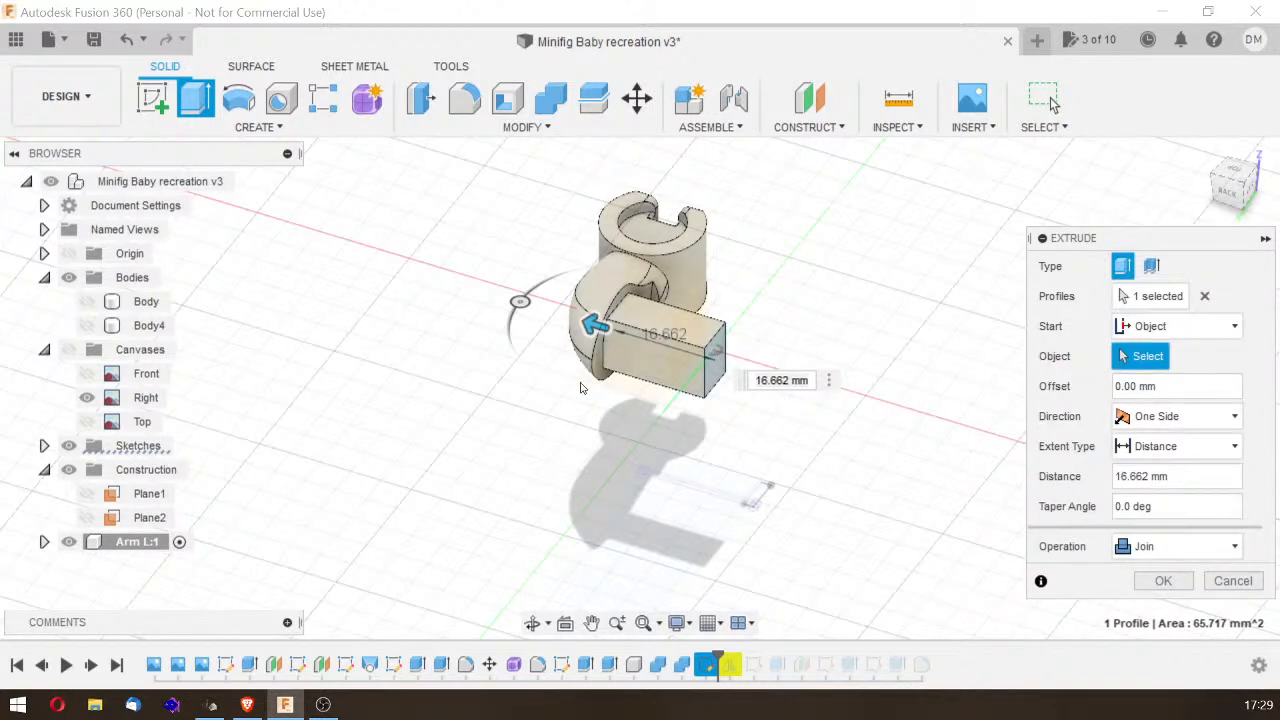
left_click(606, 357)
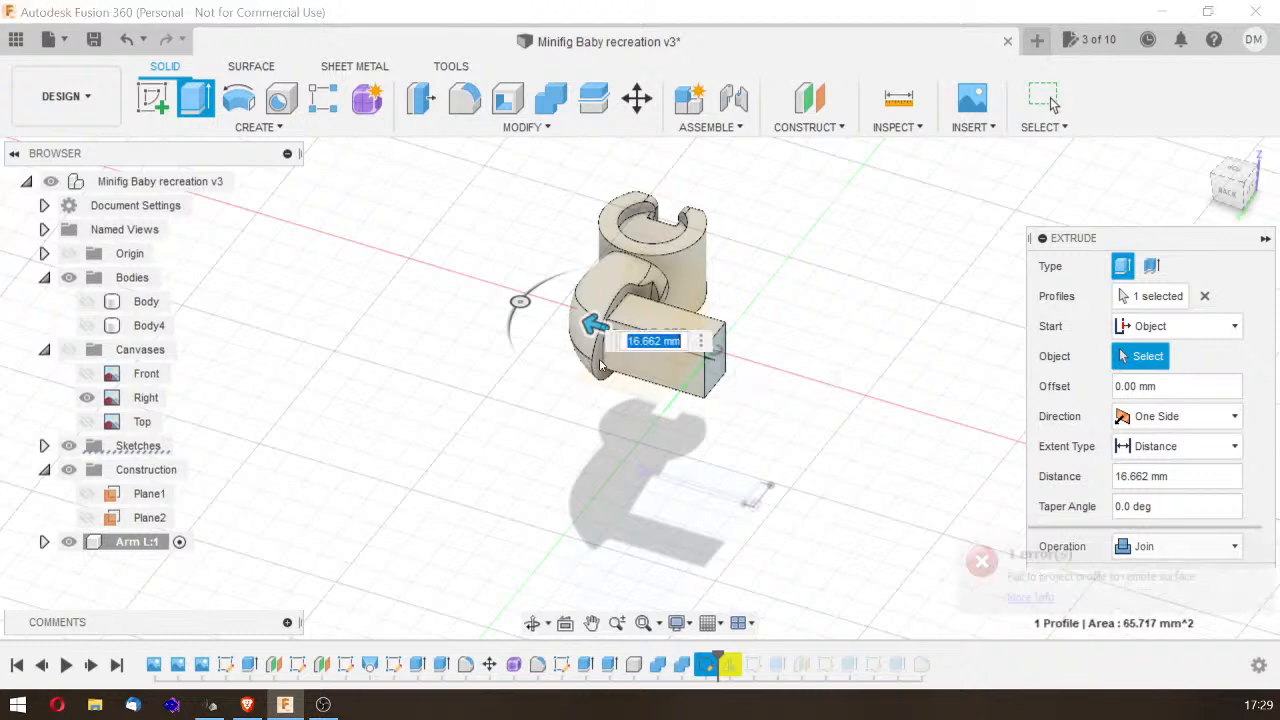
left_click_drag(458, 286, 731, 364)
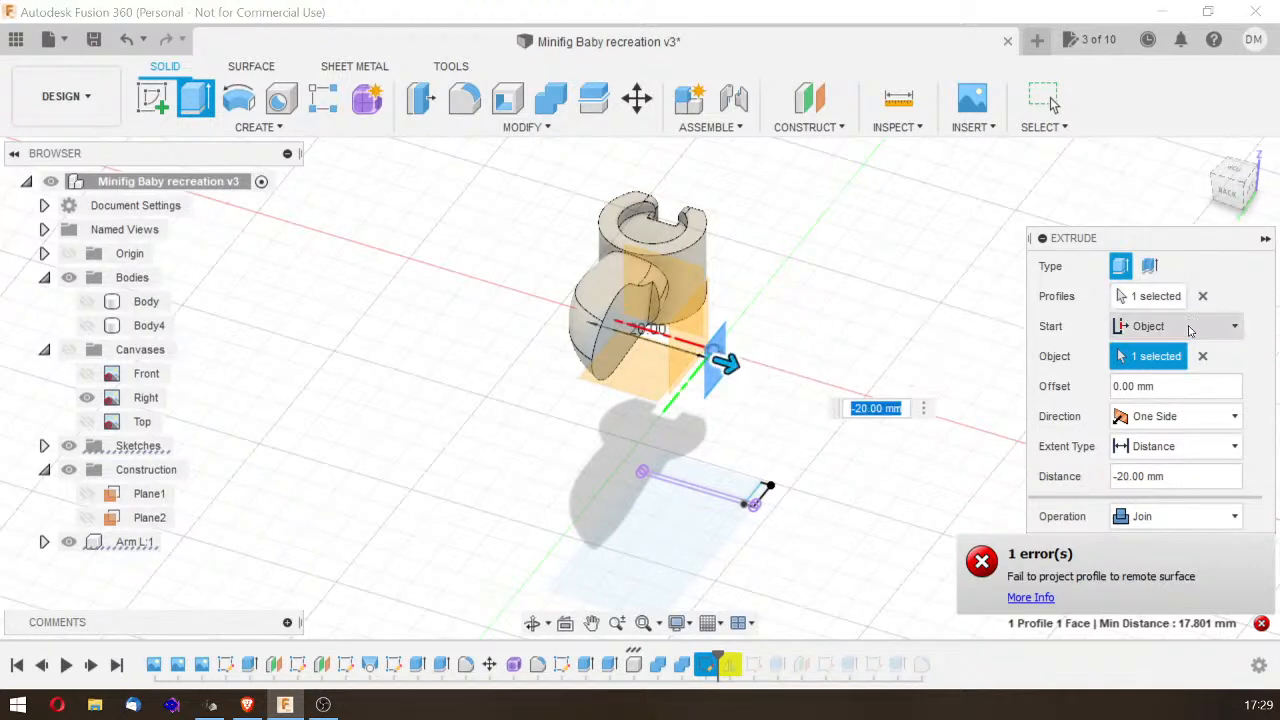
left_click(1202, 356)
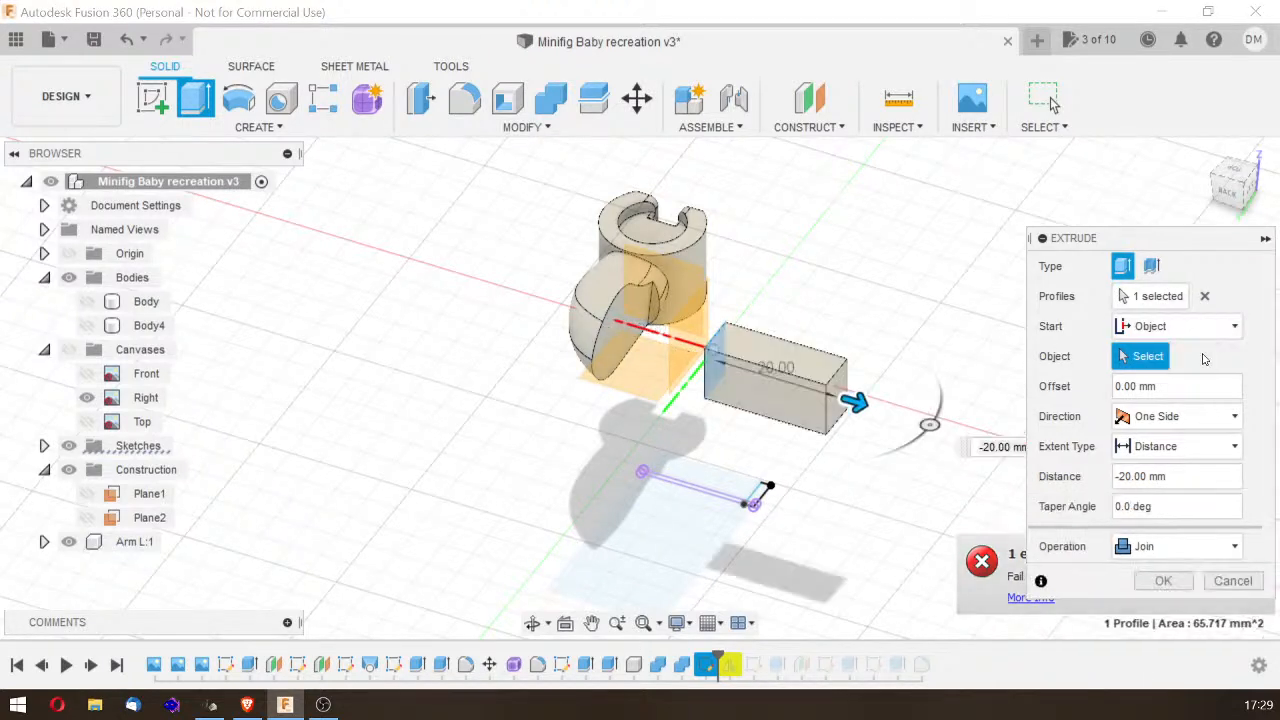
left_click(1204, 296)
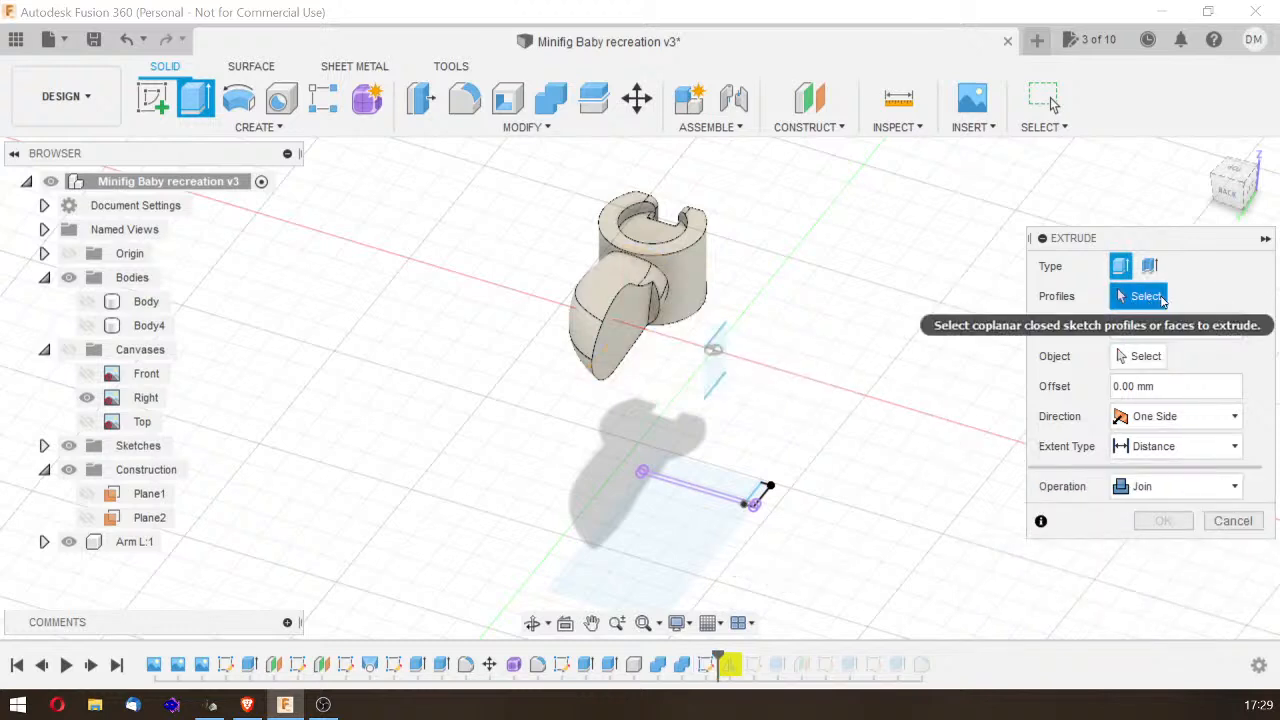
Step: Reselect the rectangle profile, extrude it 10 mm, and set the arm's flat inner shoulder face as the start object
left_click(726, 373)
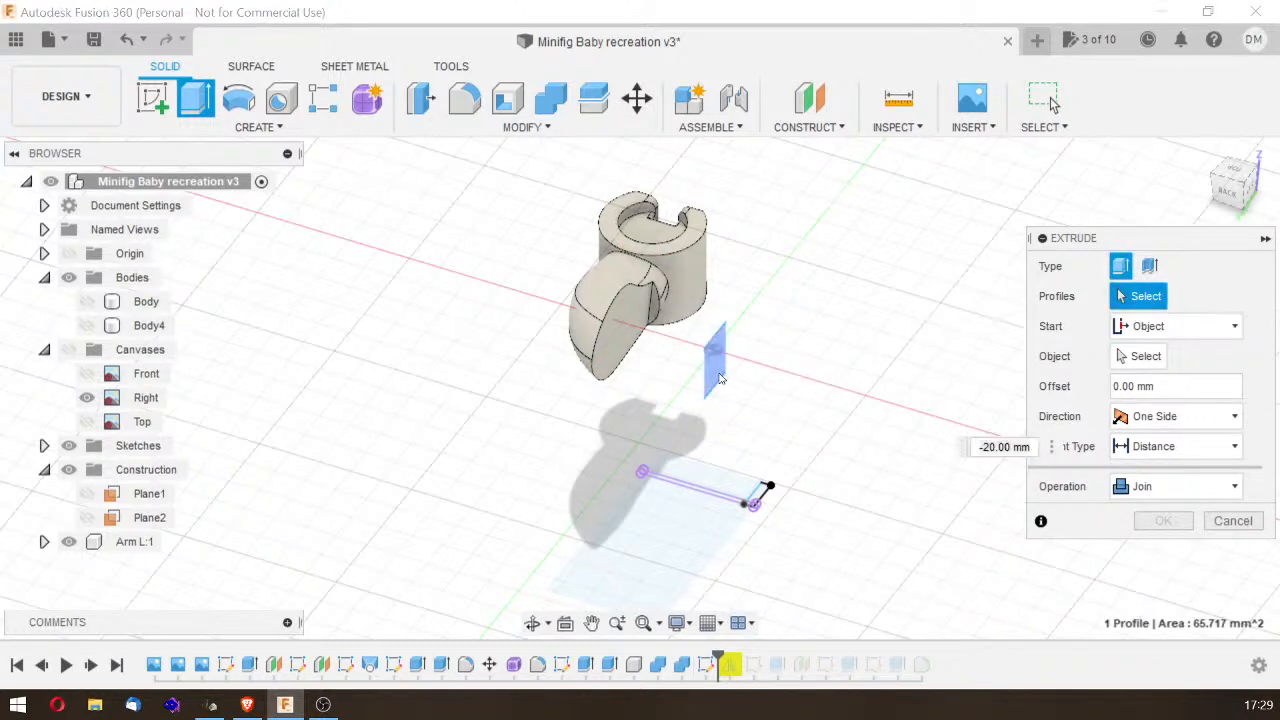
left_click(1145, 330)
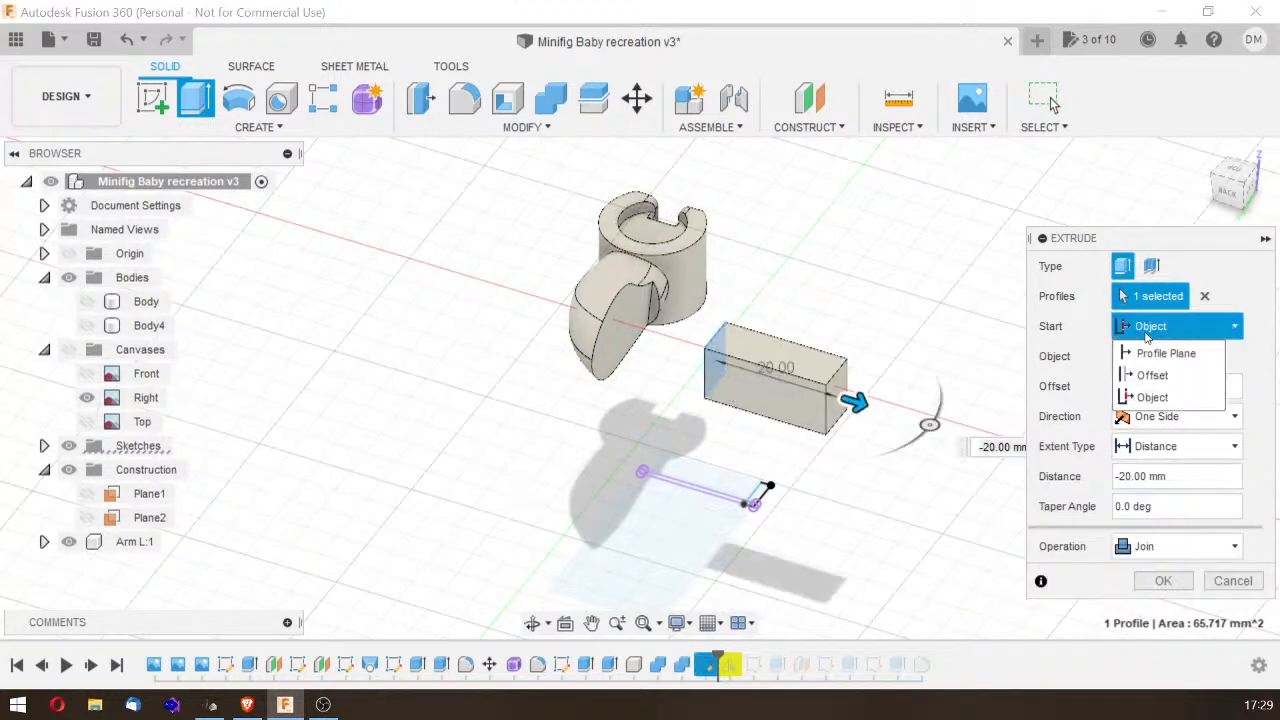
left_click(1145, 397)
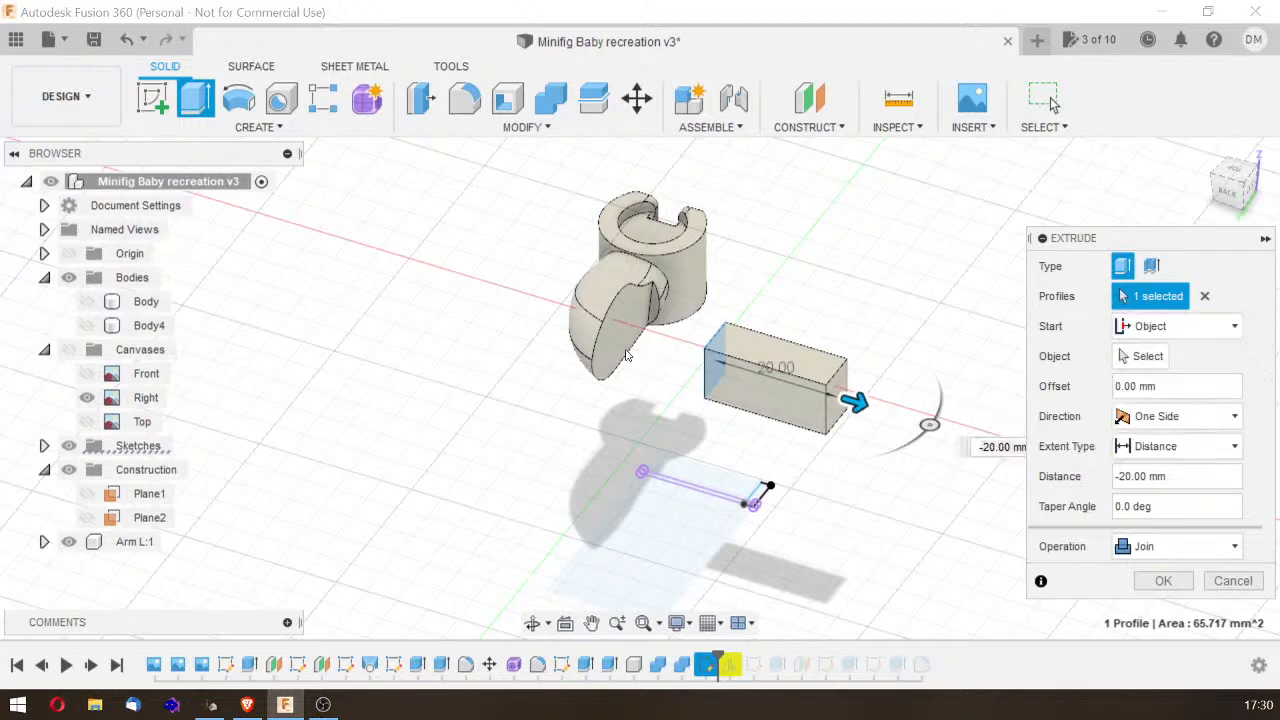
left_click(626, 345)
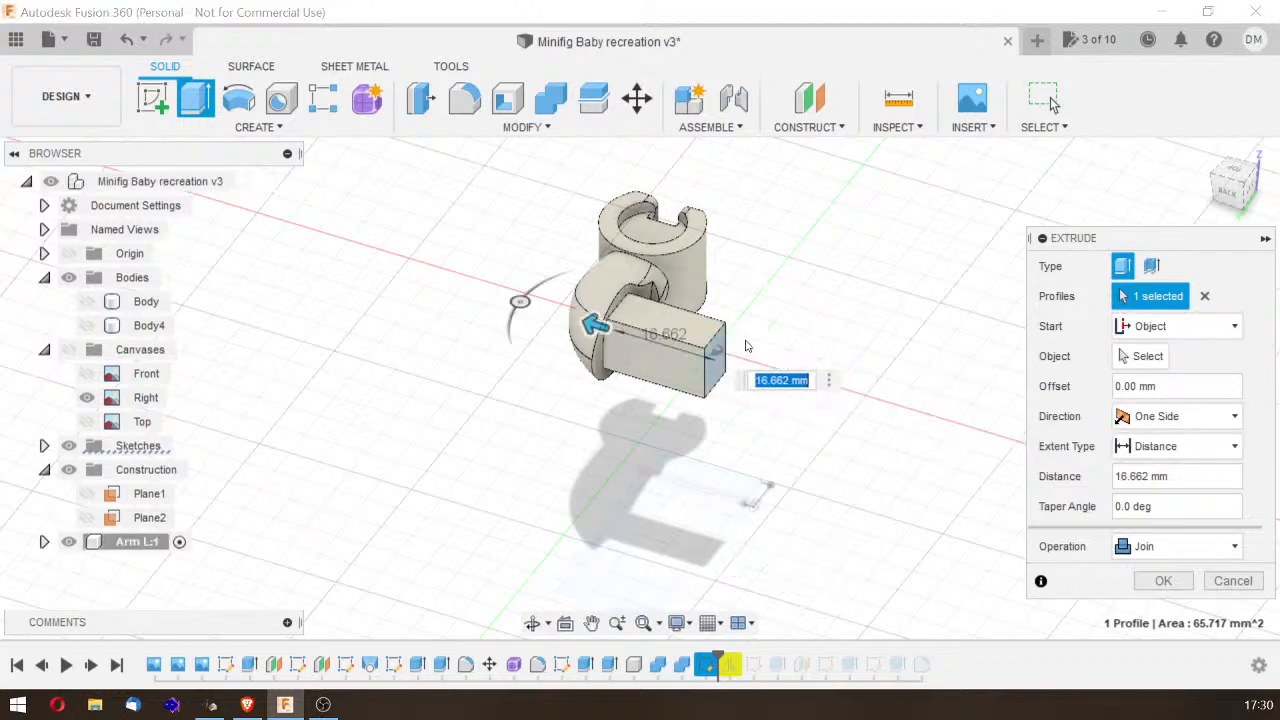
left_click_drag(596, 330, 641, 338)
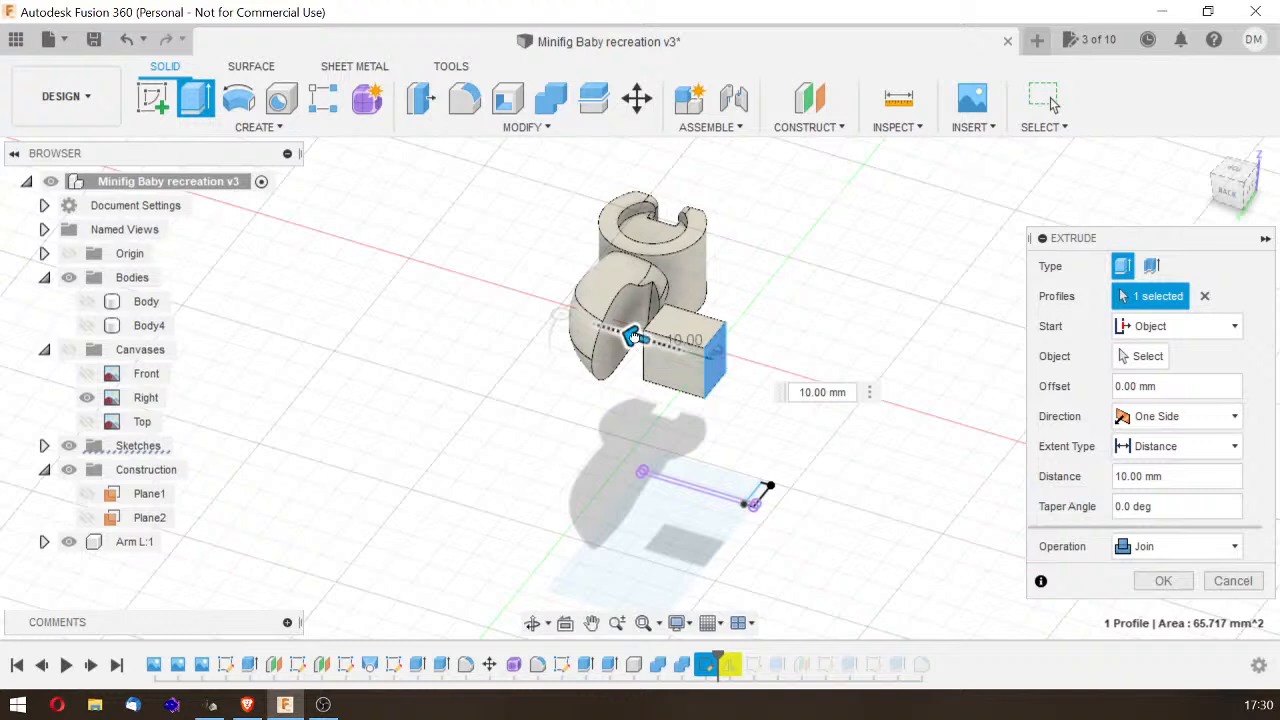
left_click(1158, 360)
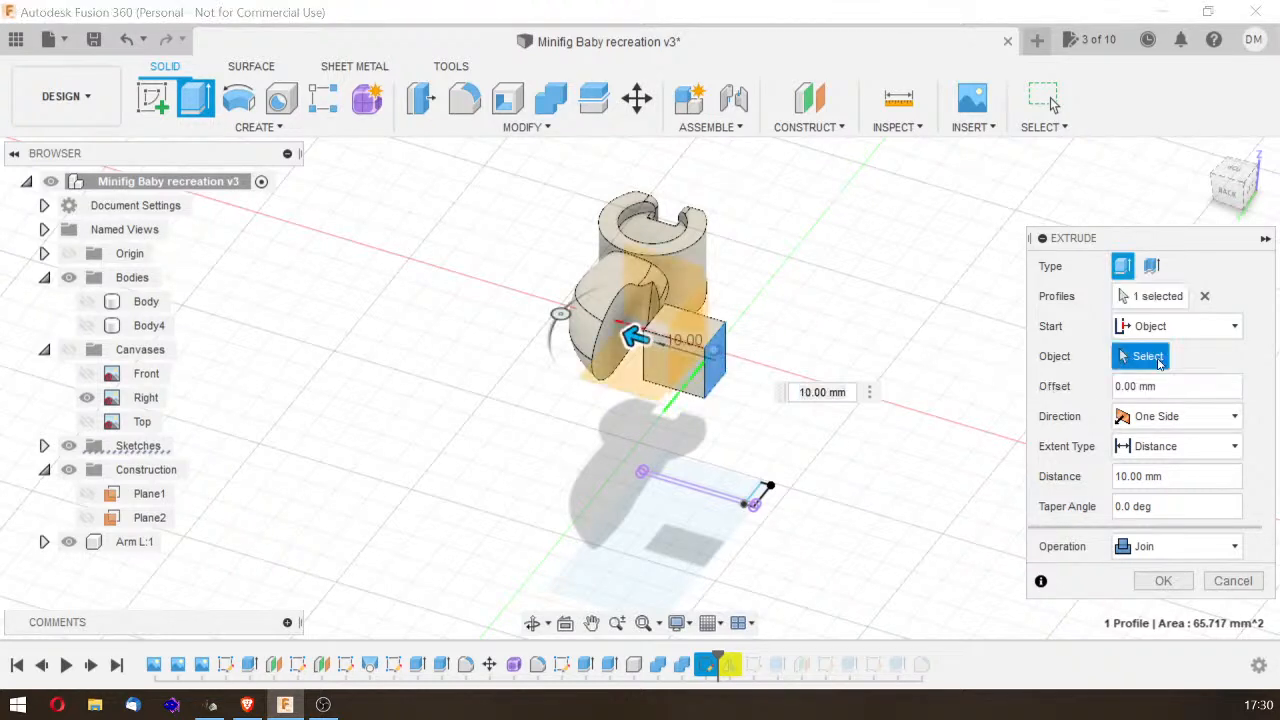
left_click(610, 334)
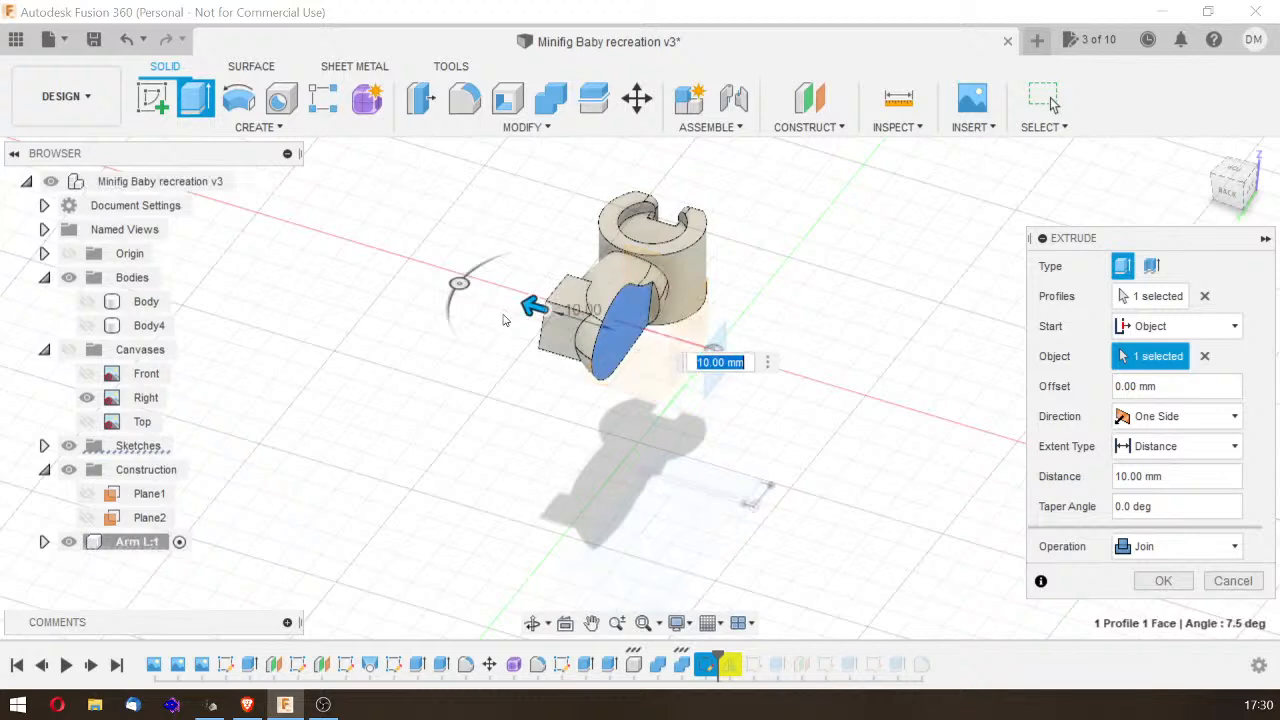
Step: Try extrusion distances of -10 mm and -5 mm, comparing the block with the torso from the back, and hide the torso
left_click_drag(530, 303, 648, 318)
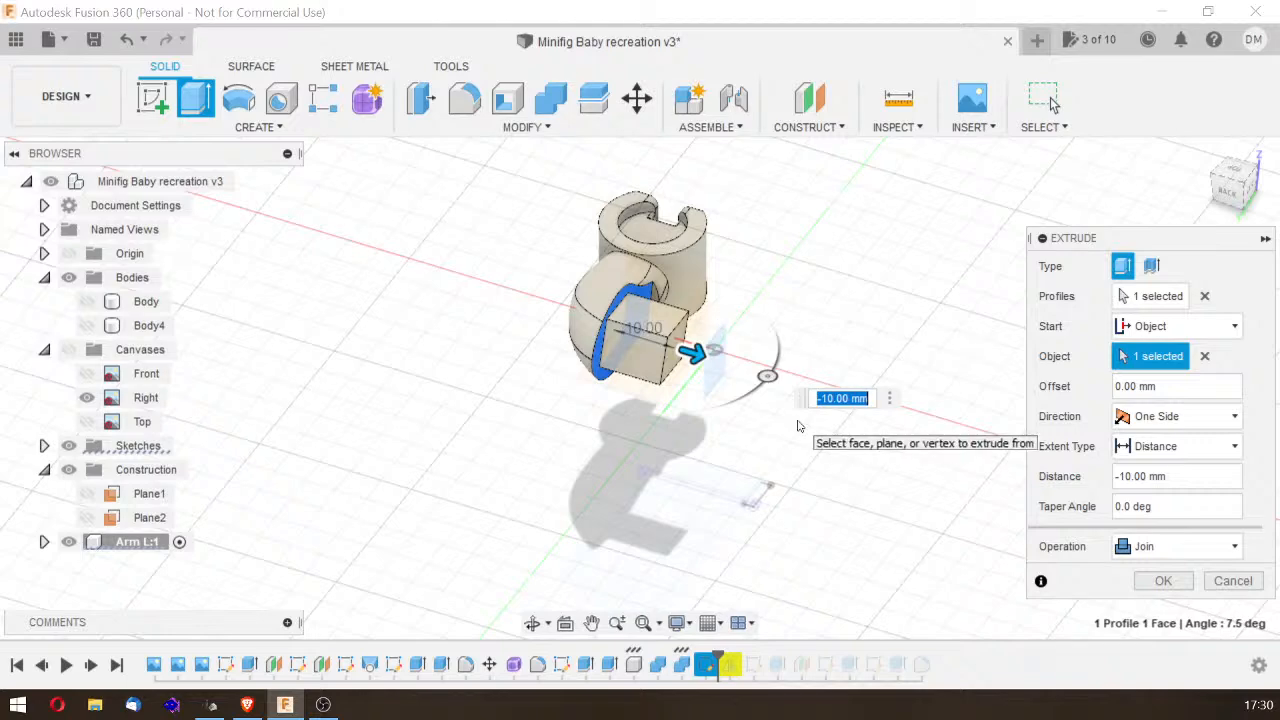
left_click(1231, 193)
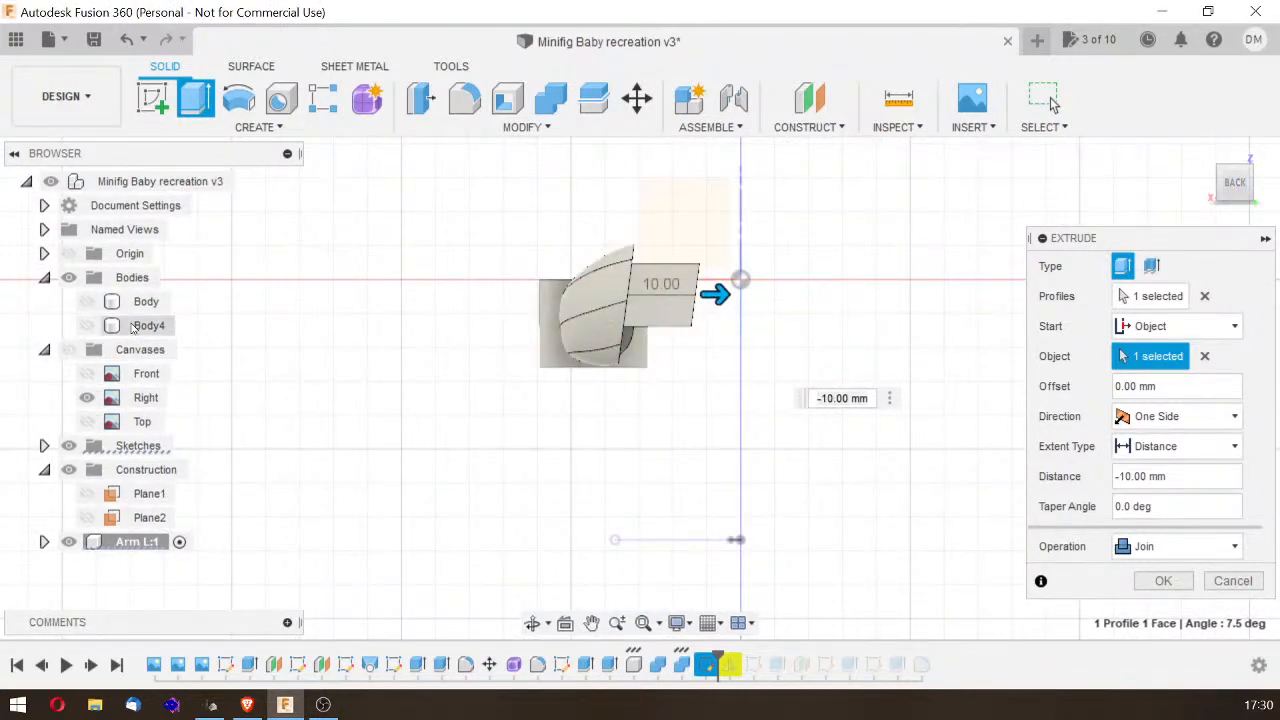
left_click(88, 302)
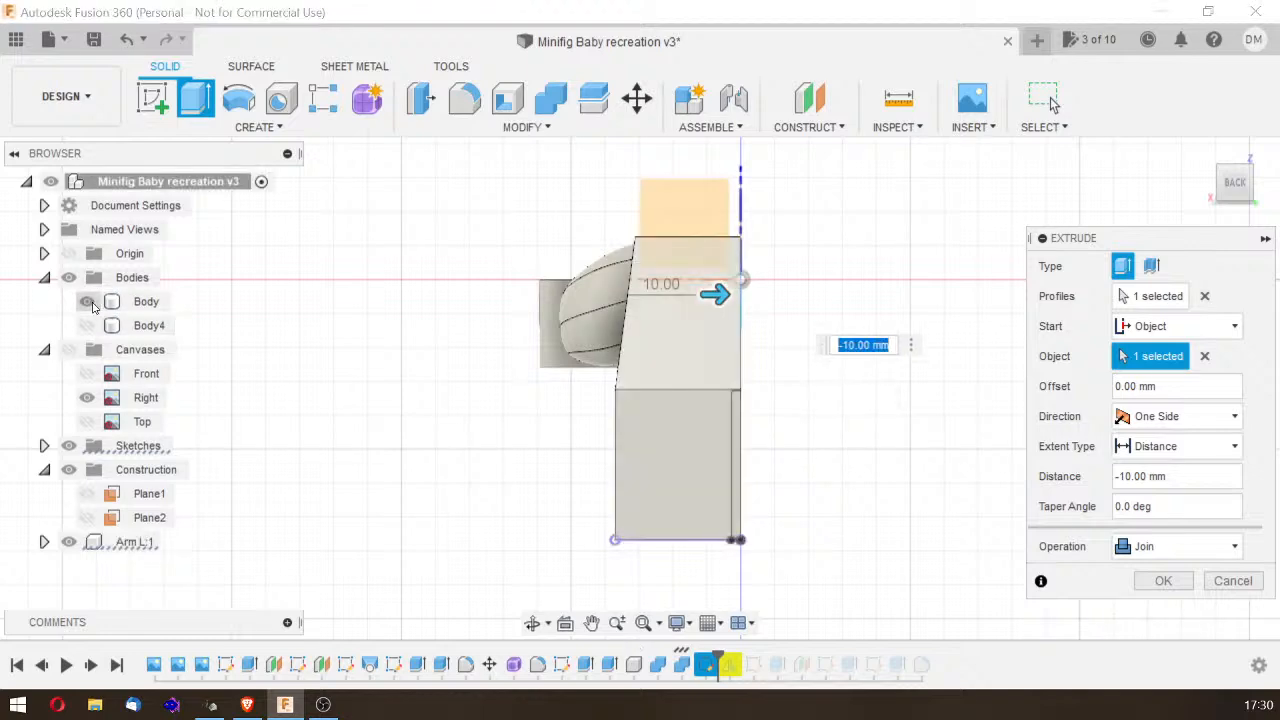
left_click_drag(716, 293, 686, 293)
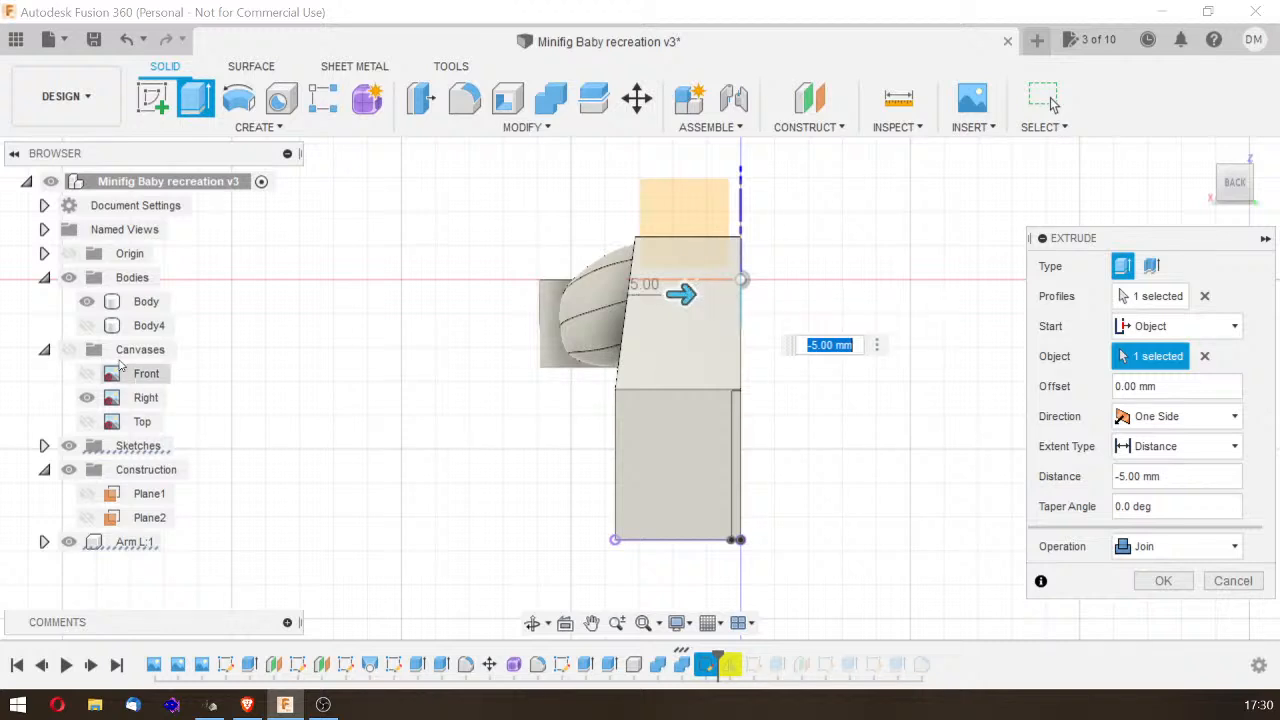
left_click(92, 302)
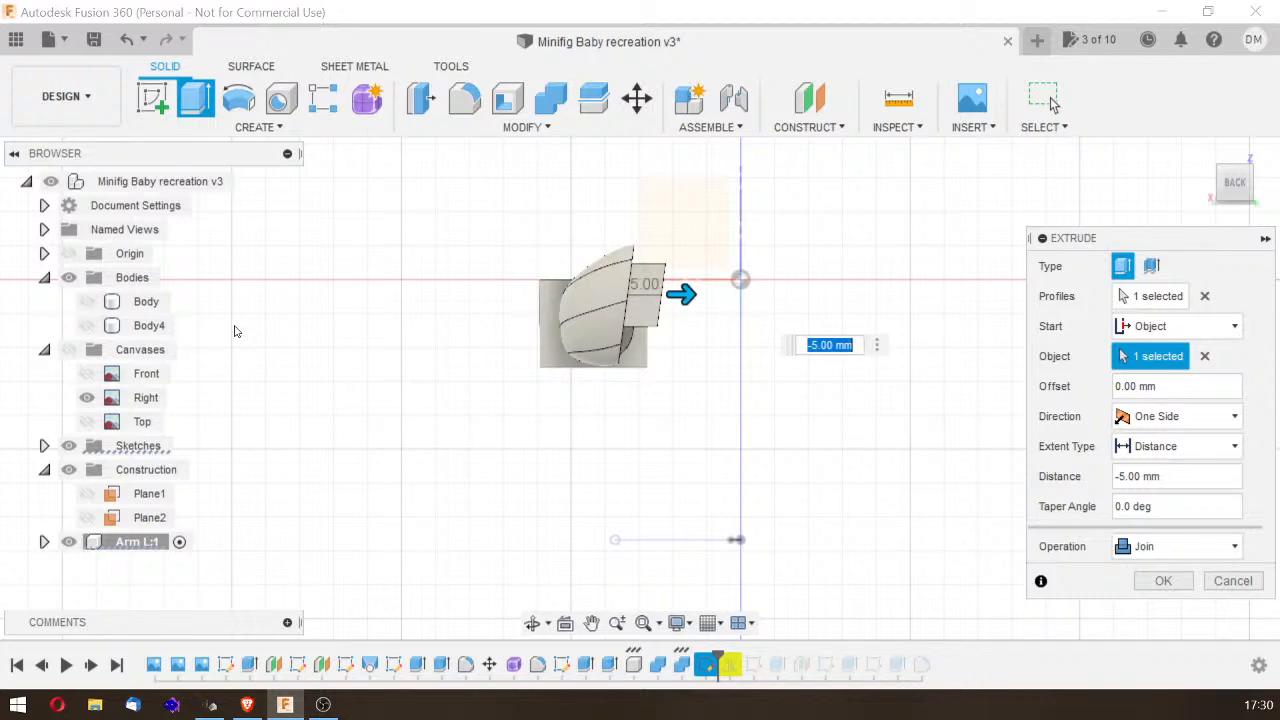
Step: Set the extrusion distance to -7.5 mm, complete the joined shoulder block, and view it from behind at an angle
type("-7")
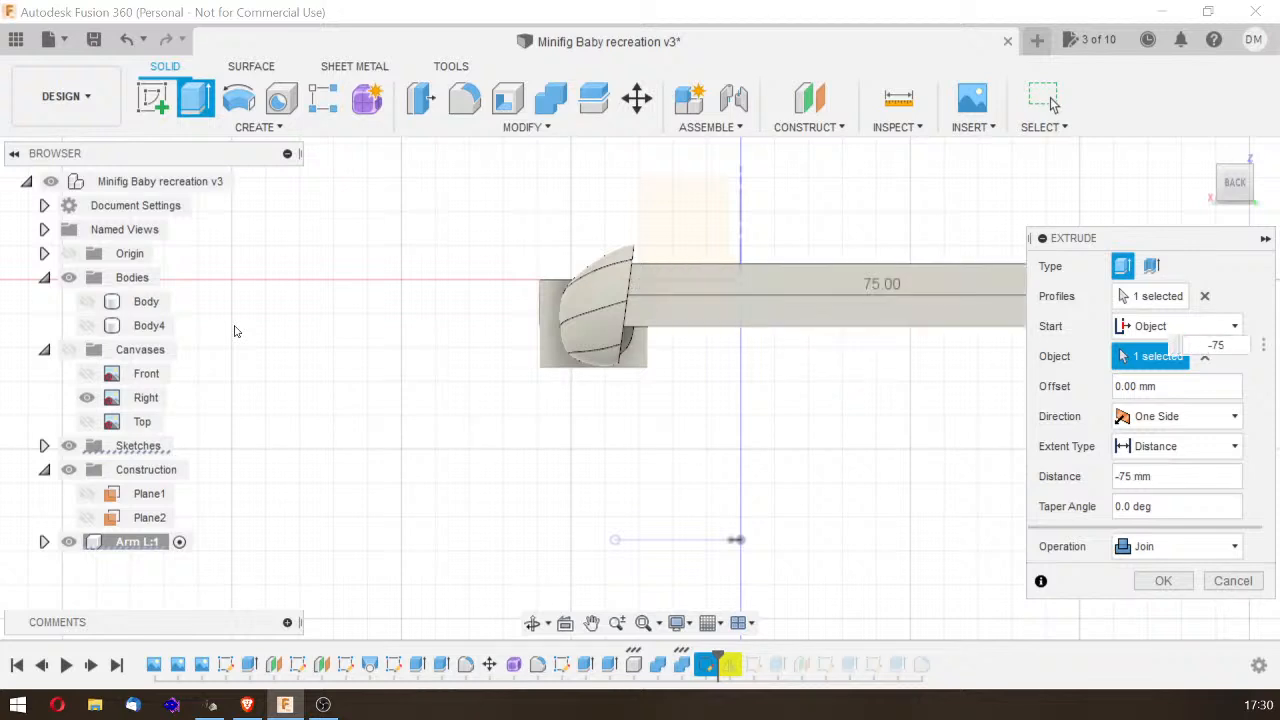
key("BackSpace")
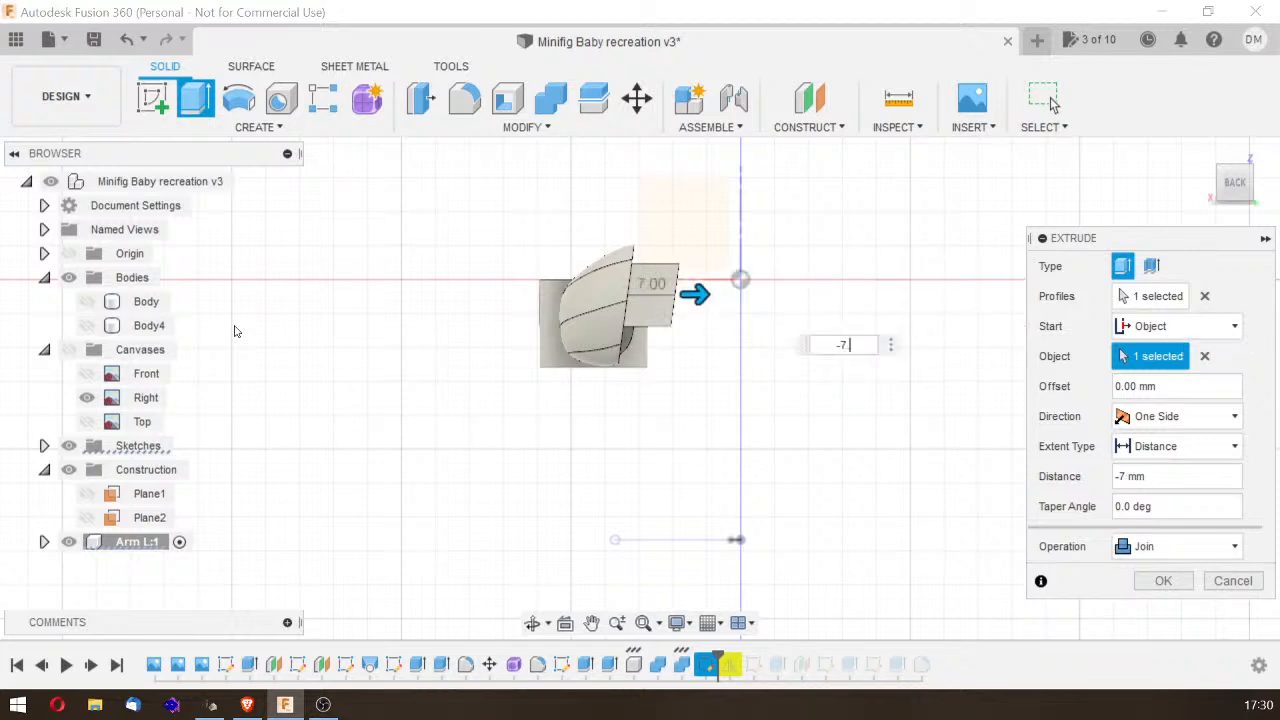
key("Return")
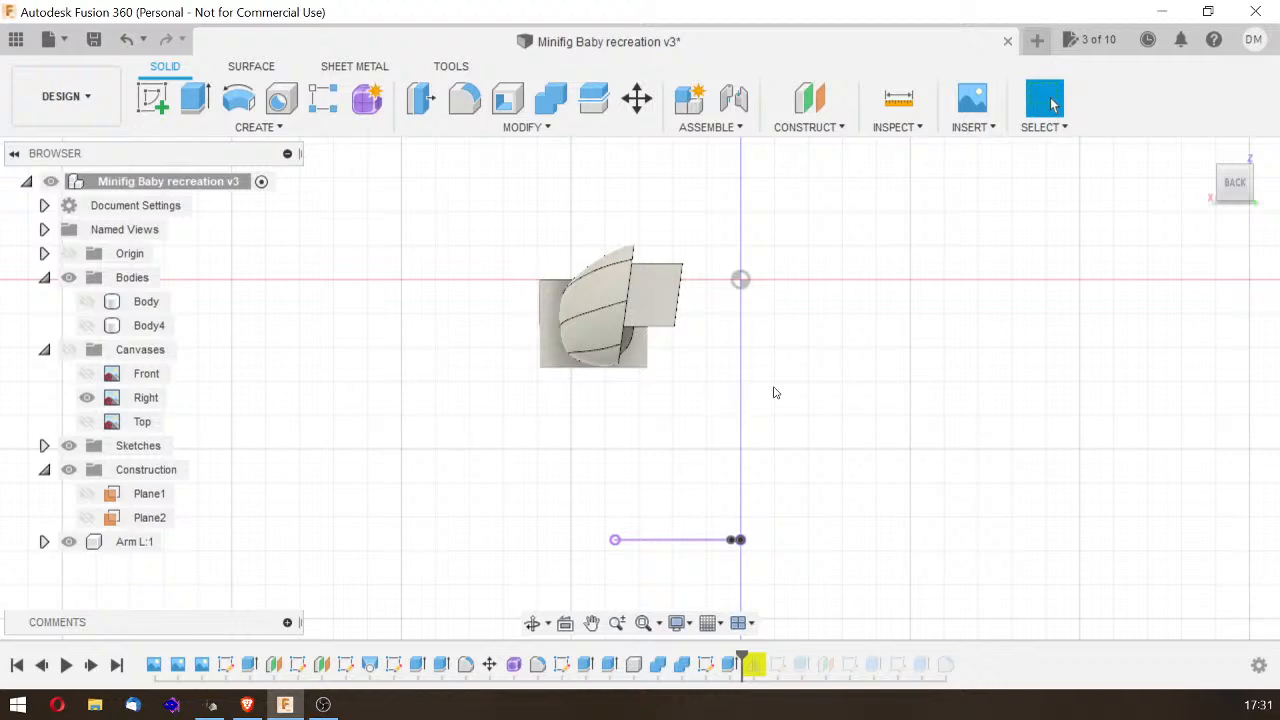
left_click_drag(1235, 183, 1218, 190)
middle_click_drag(1052, 104, 1052, 104, "shift")
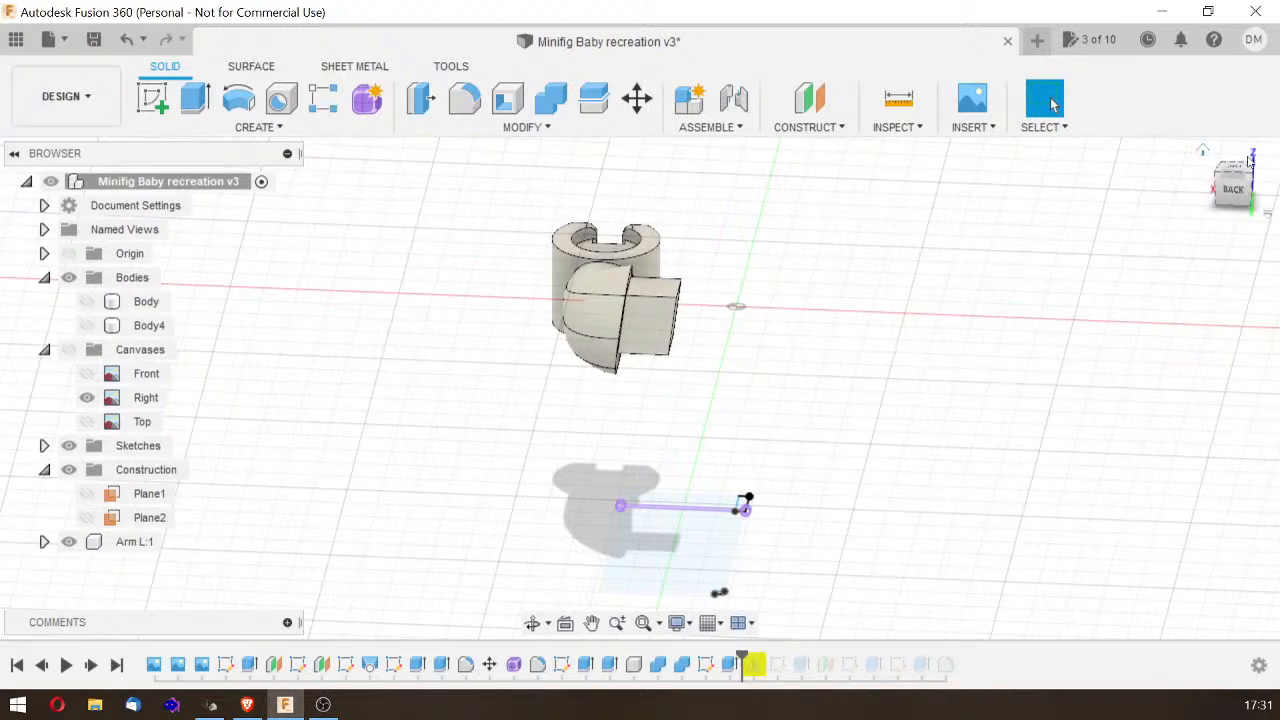
Step: Inspect the arm's new shoulder block from behind, then show the torso body to compare the two together
left_click_drag(1230, 183, 966, 229)
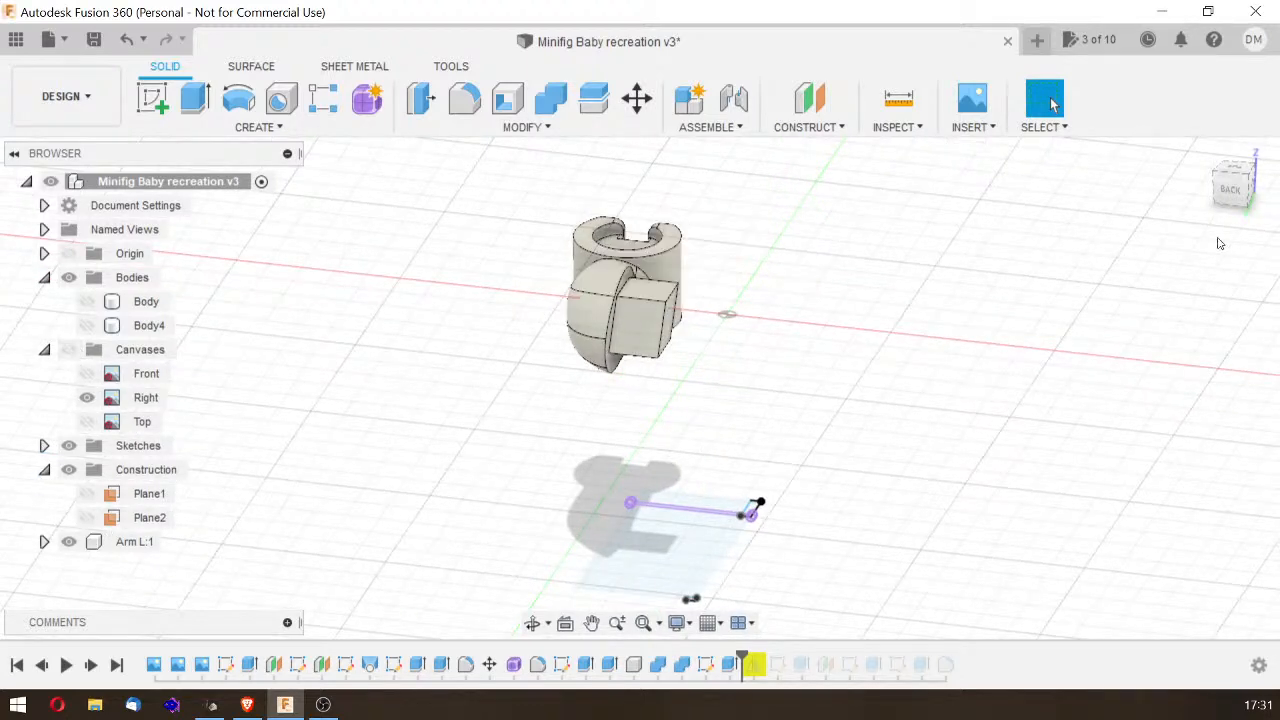
mouse_move(1243, 192)
left_mouse_down()
mouse_move(1150, 260)
mouse_move(956, 360)
left_mouse_up()
left_click(92, 303)
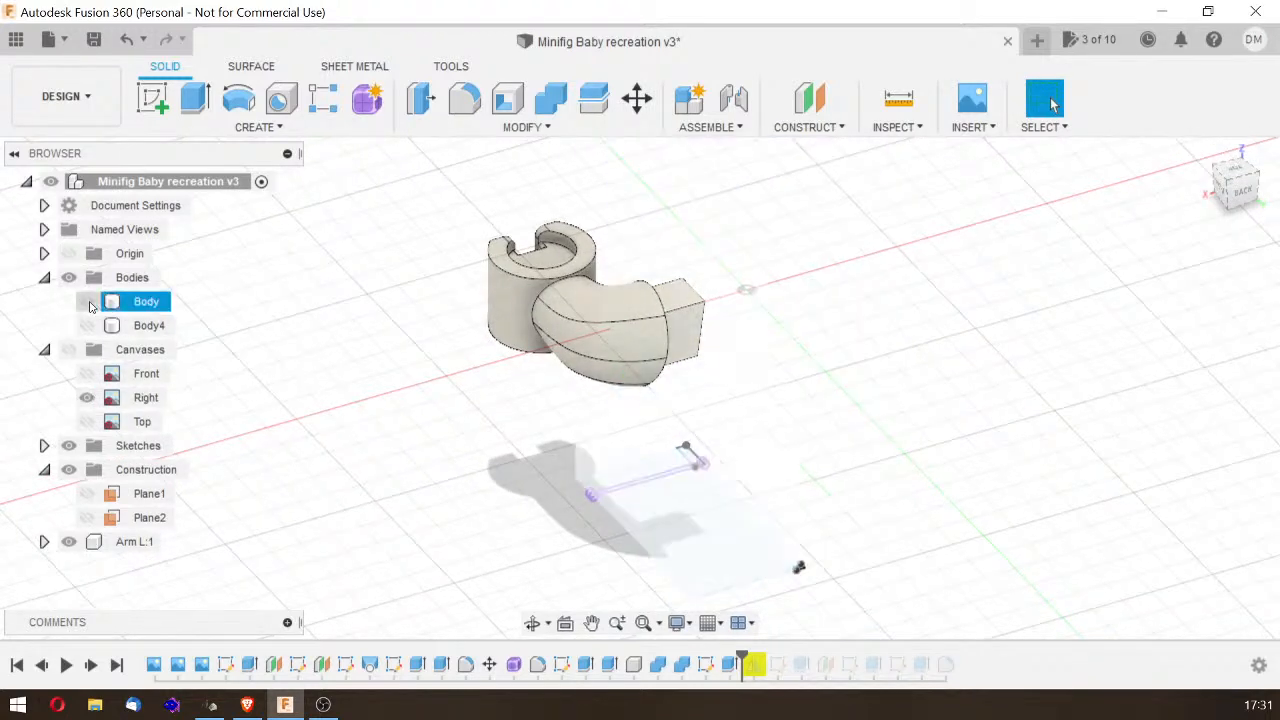
left_click(88, 302)
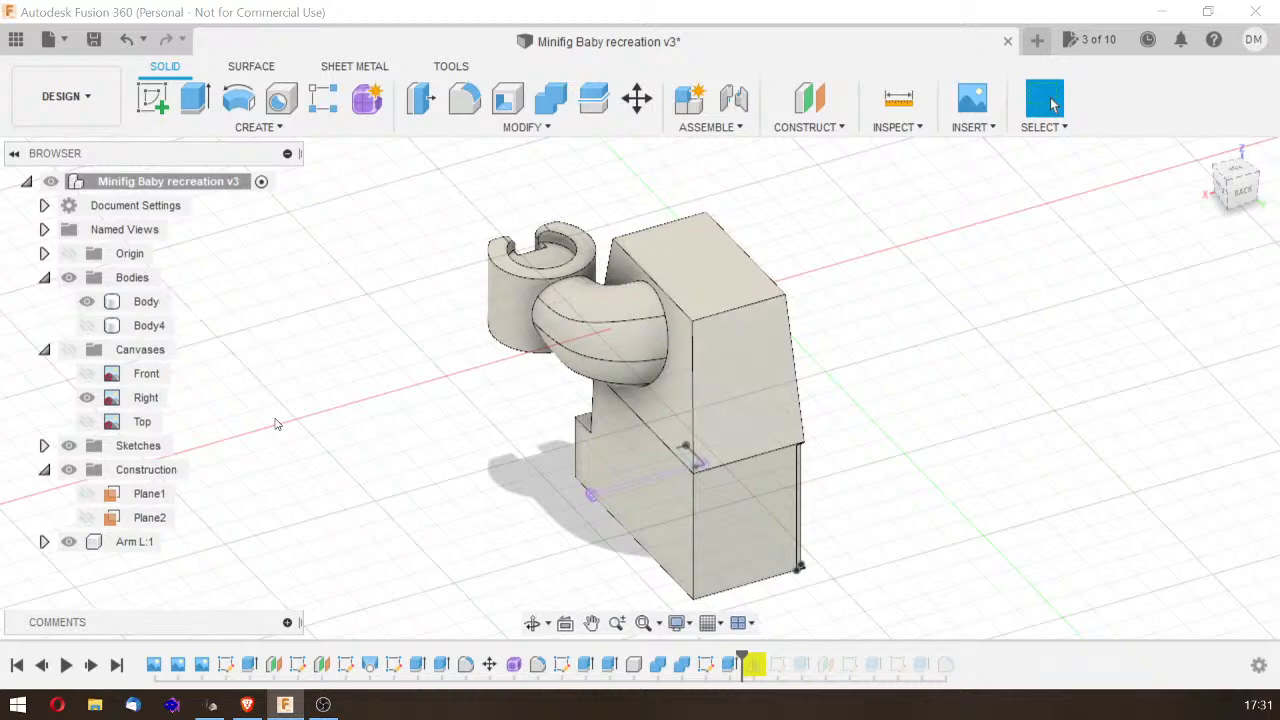
left_click(813, 392)
middle_click_drag(520, 252, 545, 248, "shift")
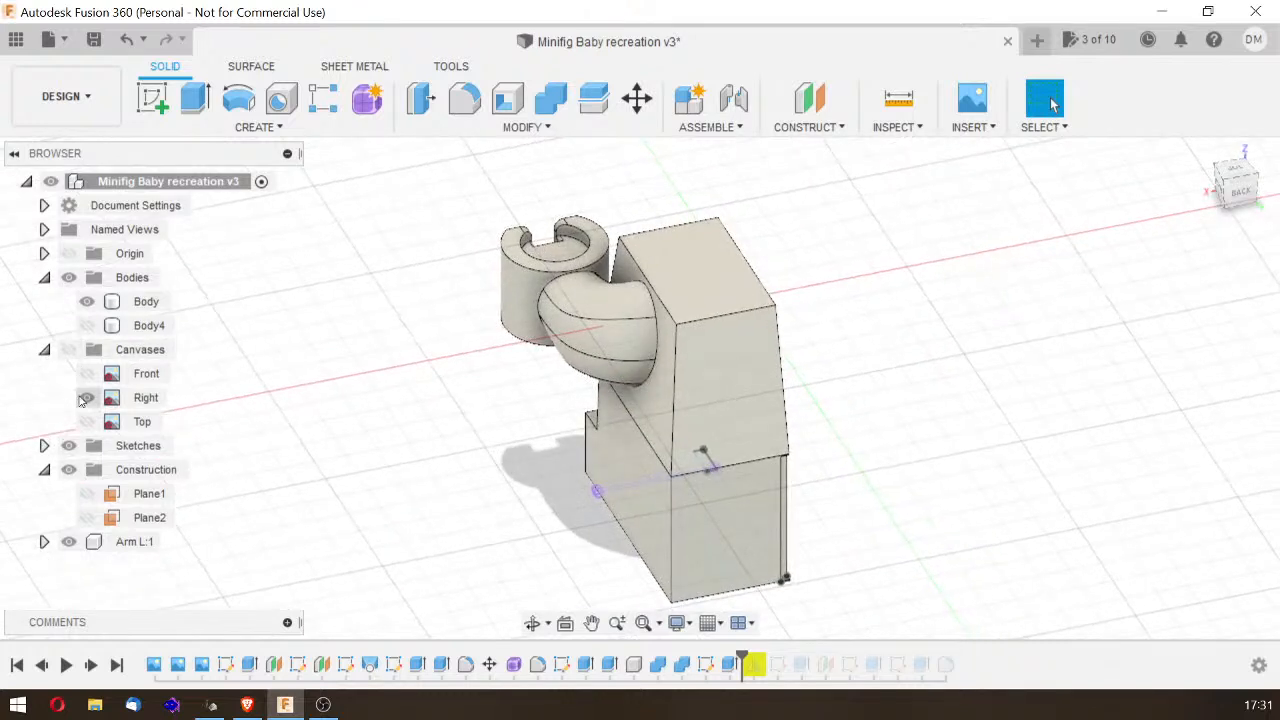
Step: Hide the left arm and display the shoulder block's rectangle sketch, Sketch11, alongside the torso
left_click(100, 300)
left_click(70, 544)
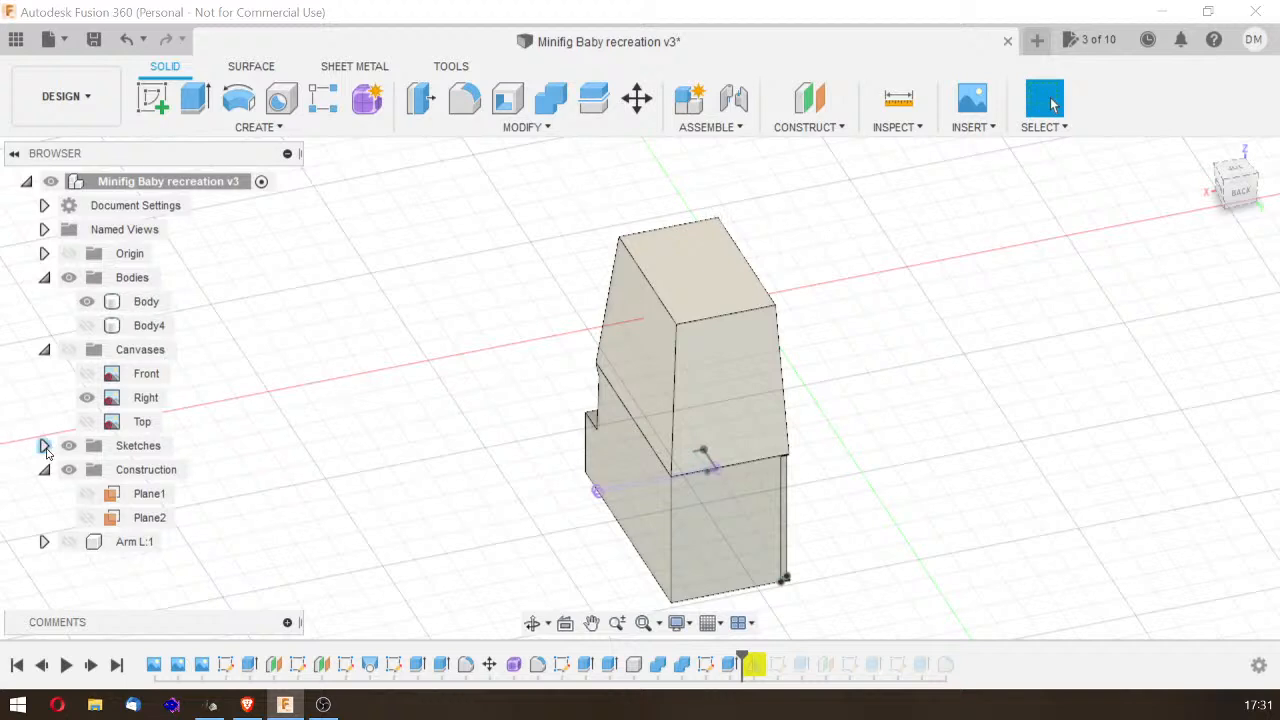
left_click(44, 445)
scroll(100, 470, "down", 1)
left_click(87, 541)
left_click_drag(1229, 178, 1077, 229)
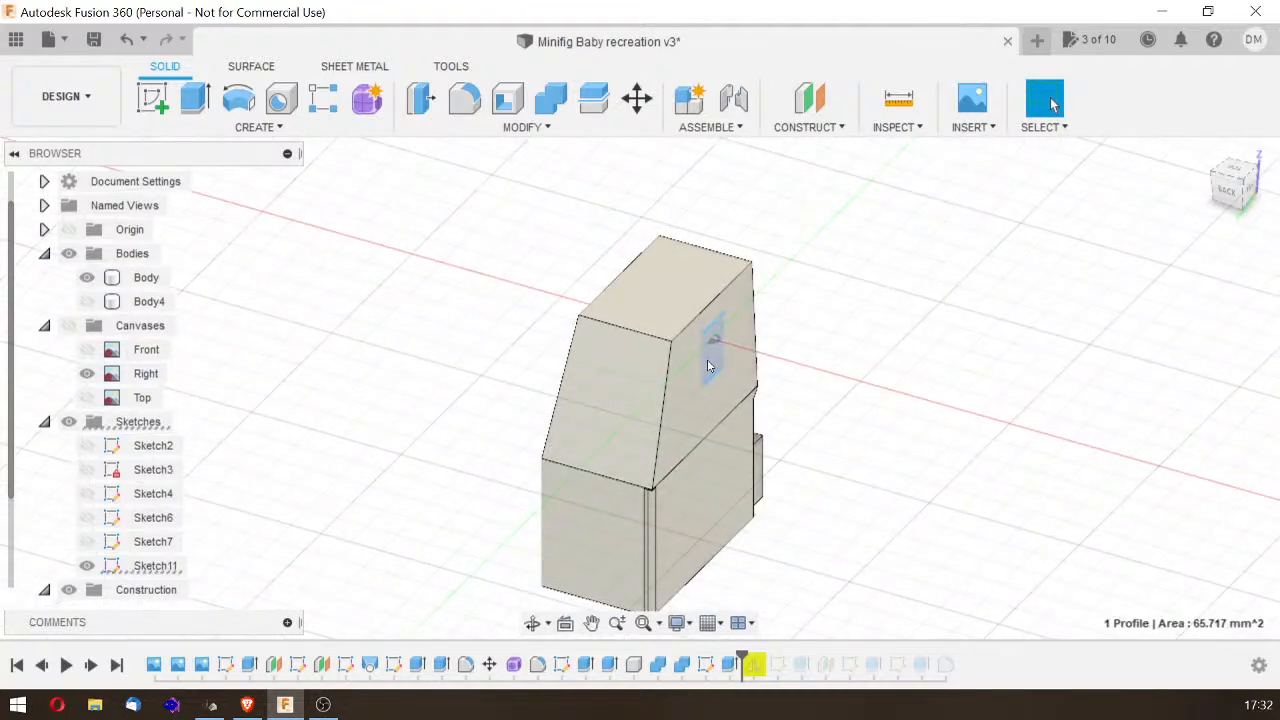
Step: Extrude the Sketch11 rectangle profile with the torso's slanted side face as the start object
left_click(709, 366)
left_click(195, 97)
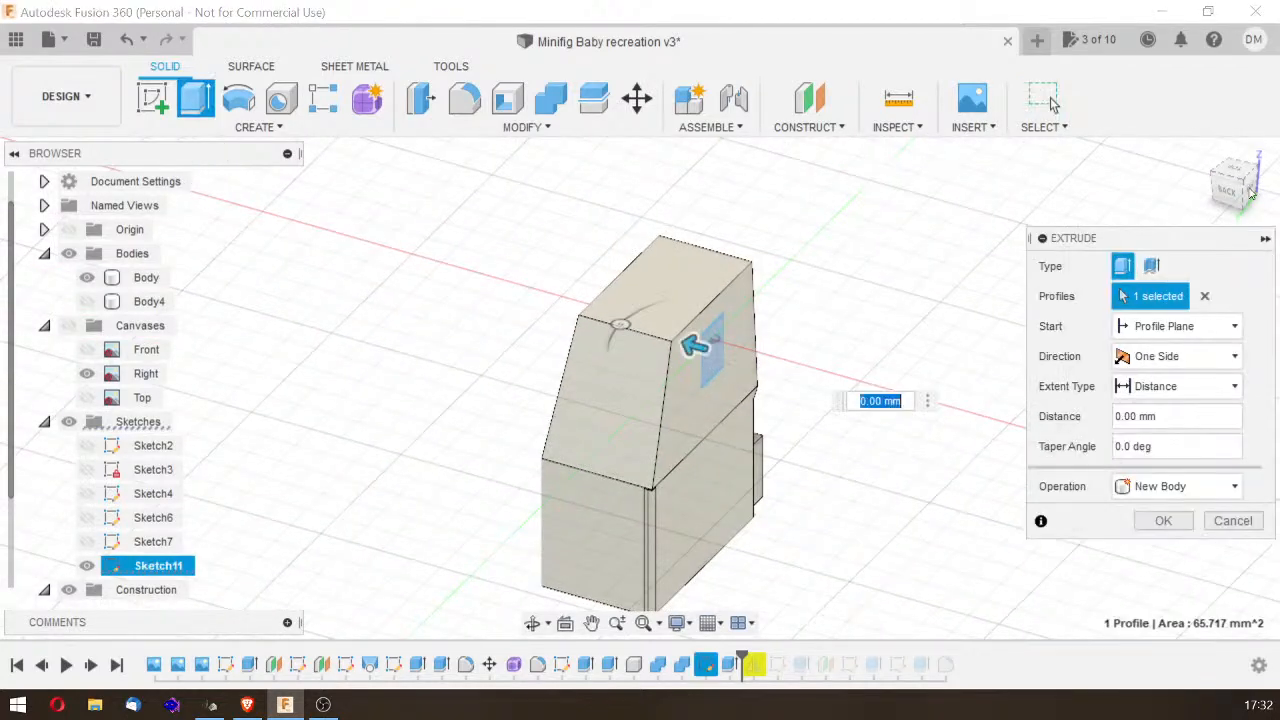
mouse_move(1235, 190)
left_mouse_down()
mouse_move(1268, 176)
mouse_move(1279, 195)
left_mouse_up()
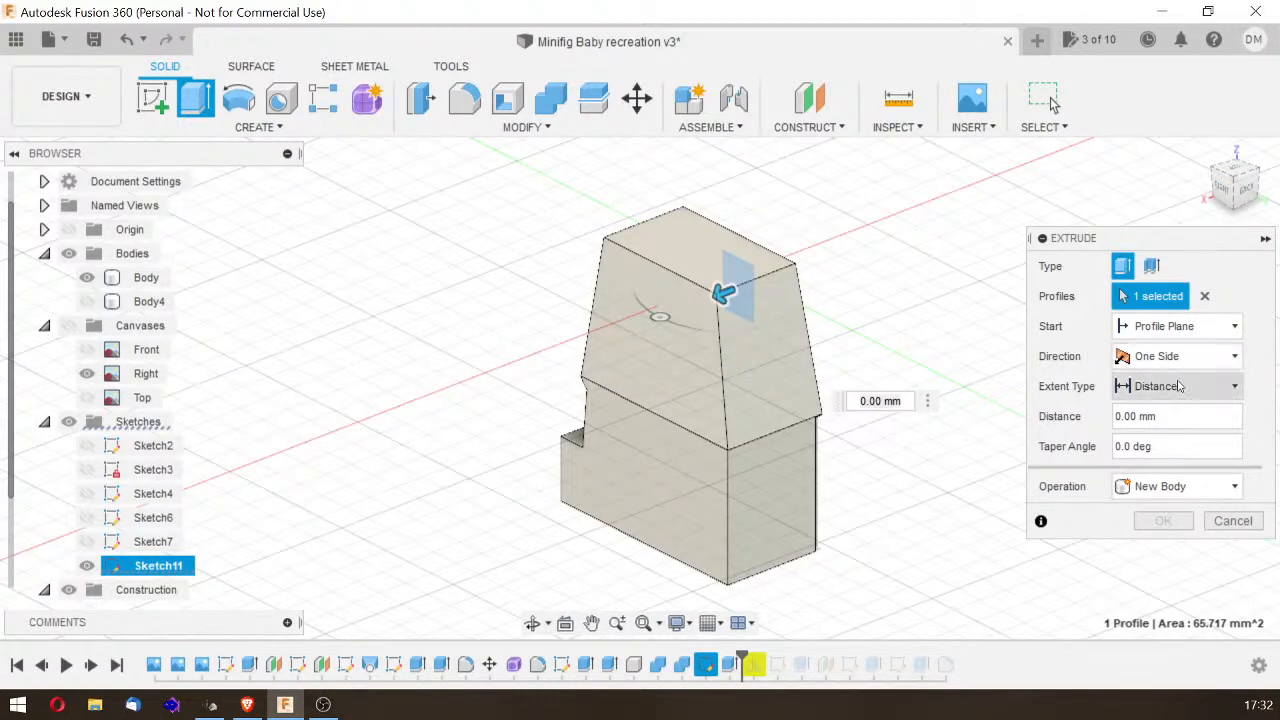
left_click(1168, 328)
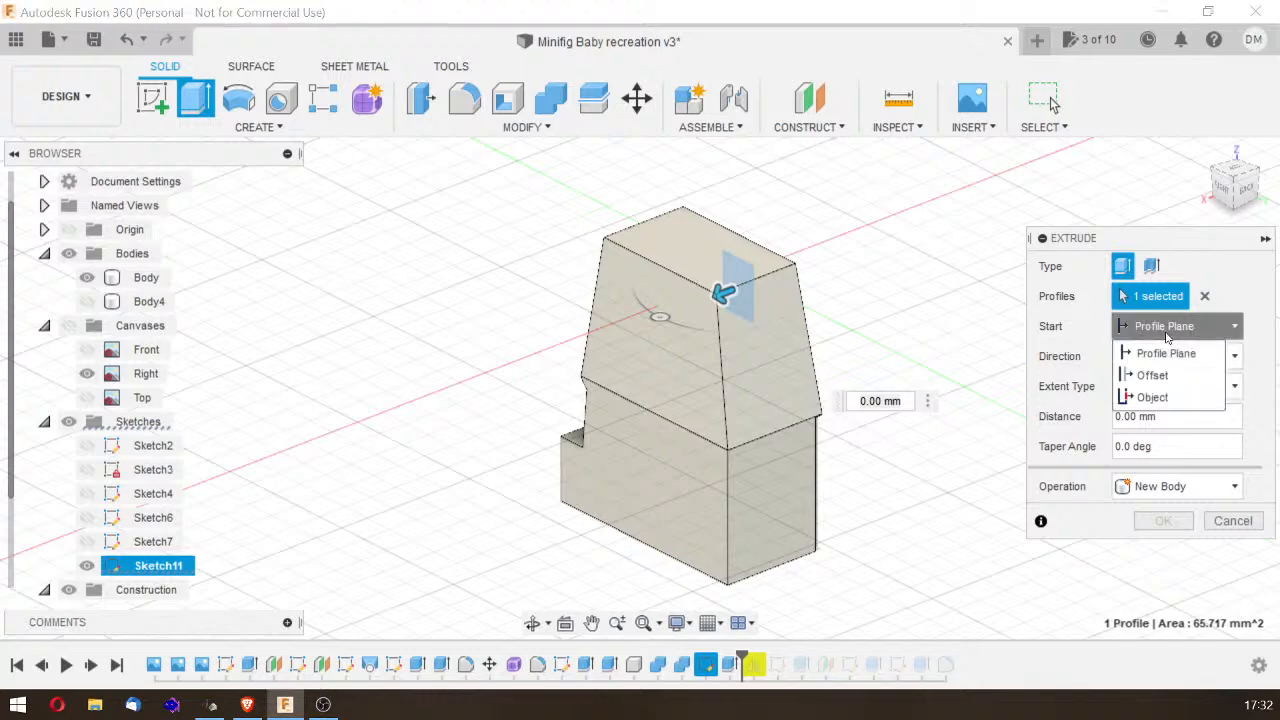
left_click(1165, 398)
left_click(697, 378)
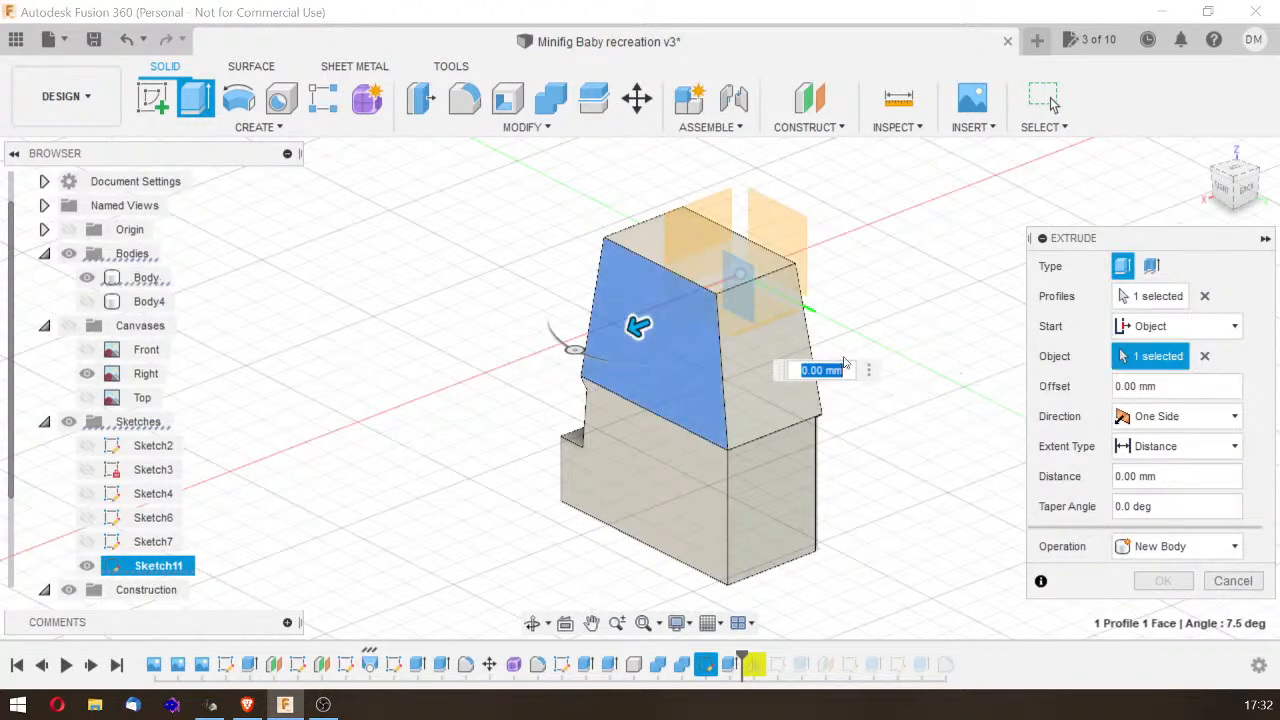
Step: Set the extrusion distance to -7.5 mm and complete it as a cut forming the shoulder socket in the torso
left_click_drag(638, 326, 708, 314)
left_click(1248, 196)
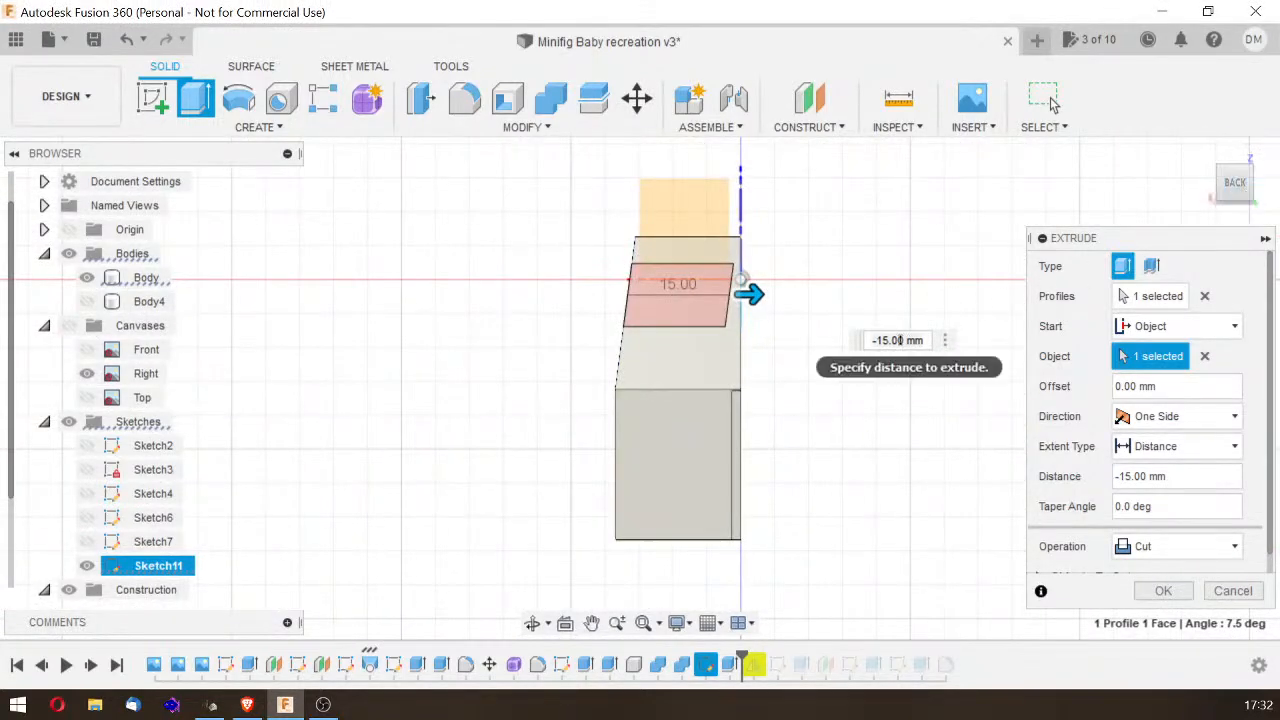
left_click_drag(925, 340, 874, 340)
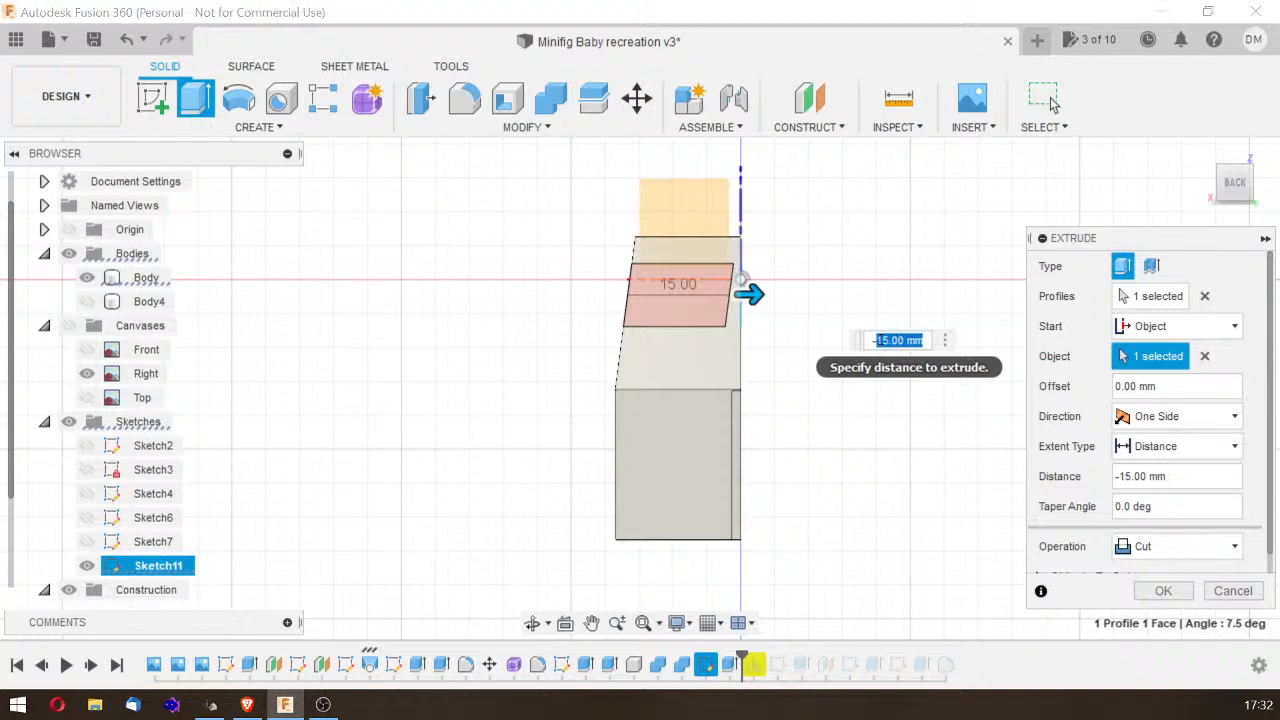
type("-4")
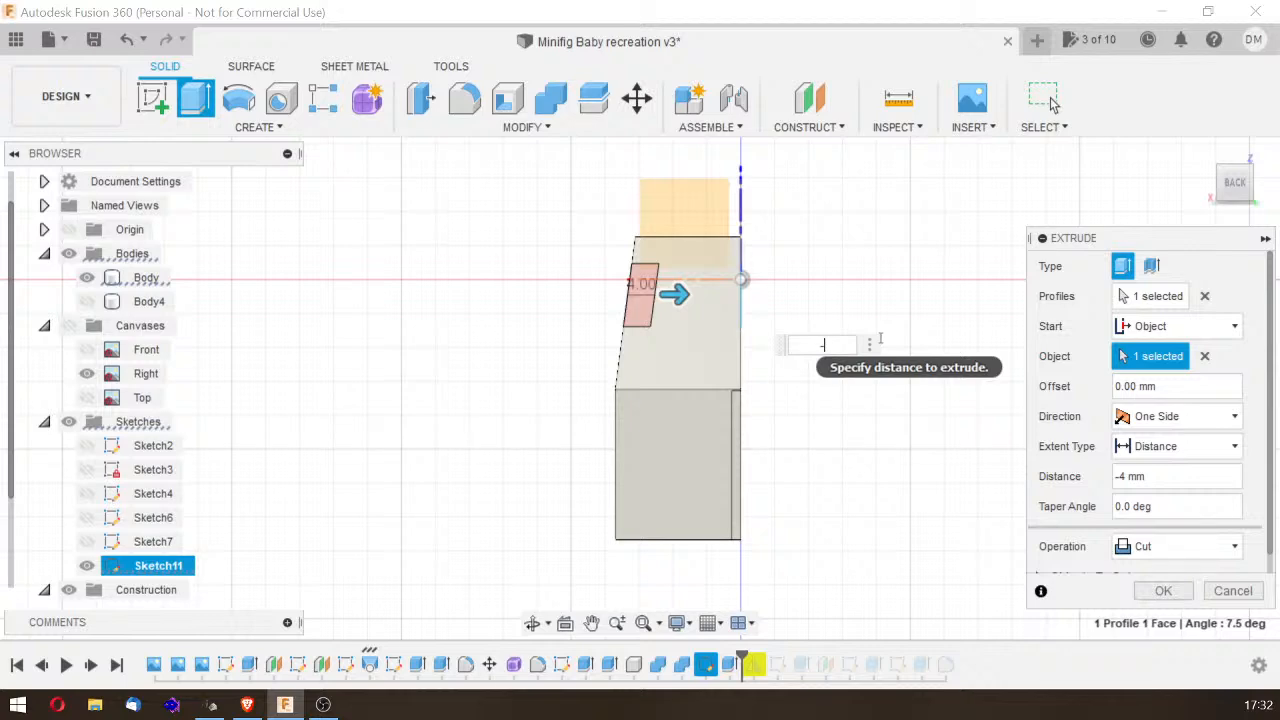
type(".5")
key("Return")
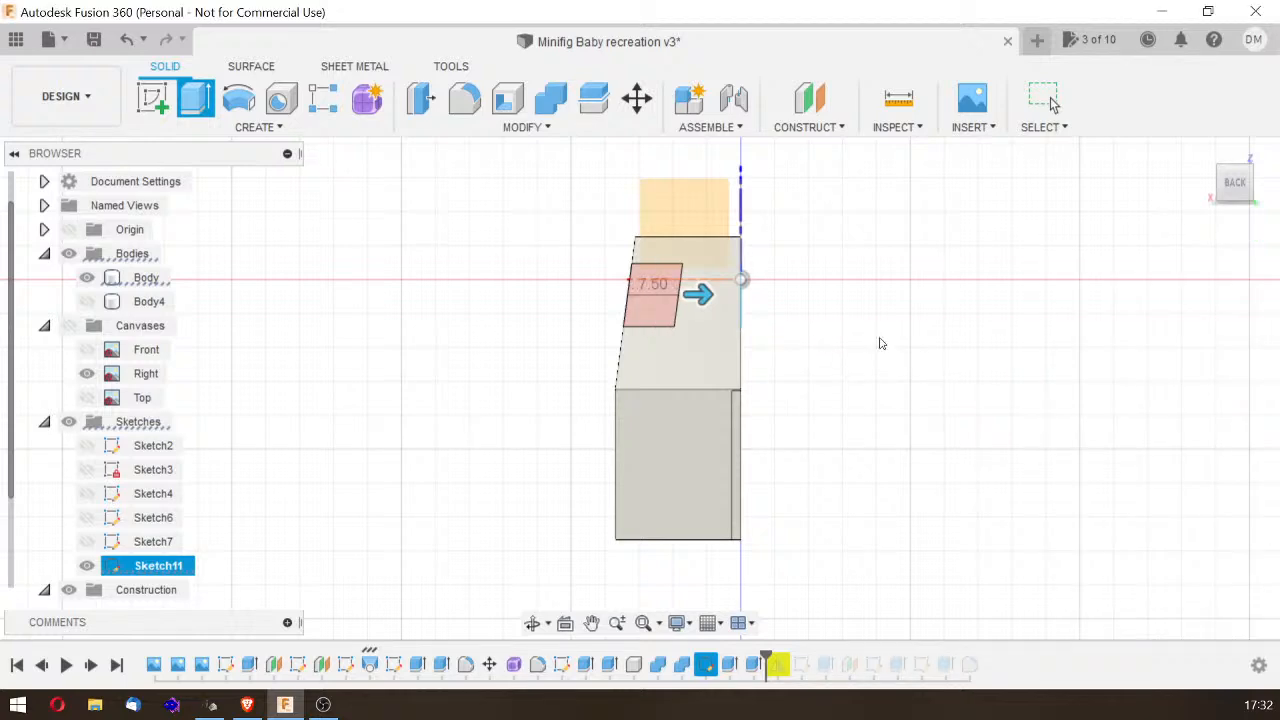
Step: View the torso socket at an angle and show the left arm again in place
left_click(1245, 188)
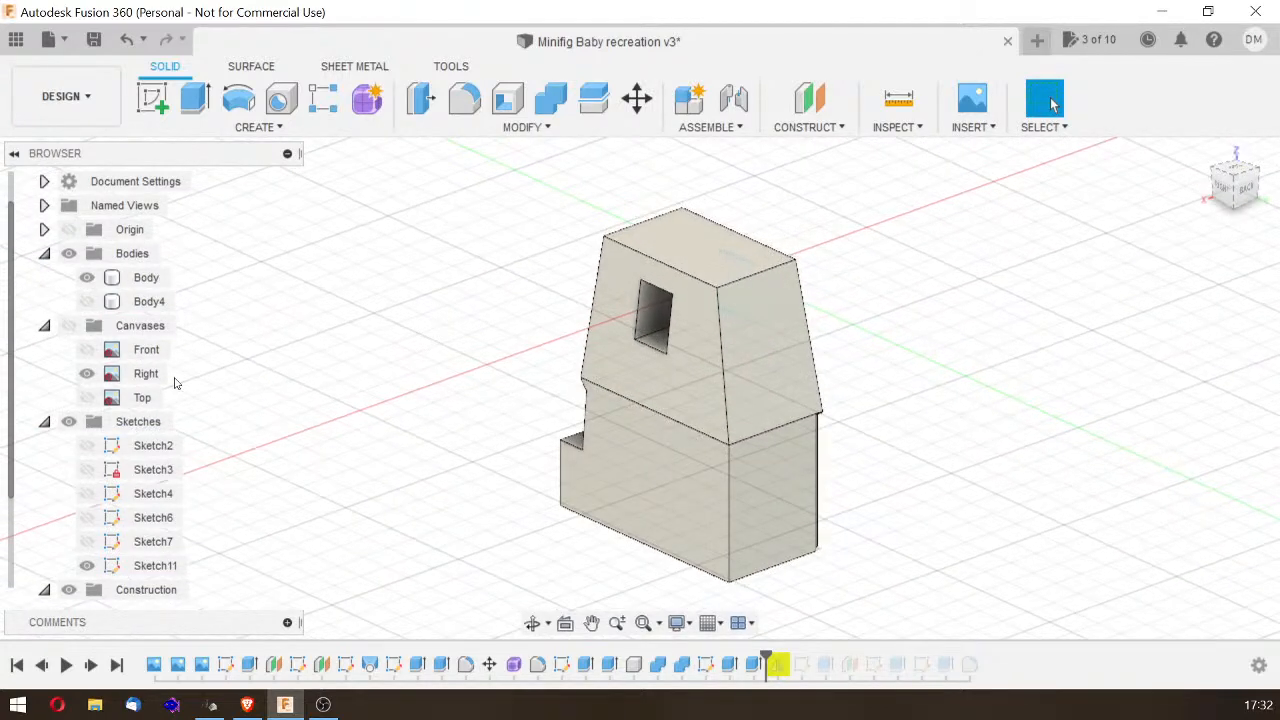
left_click(77, 590)
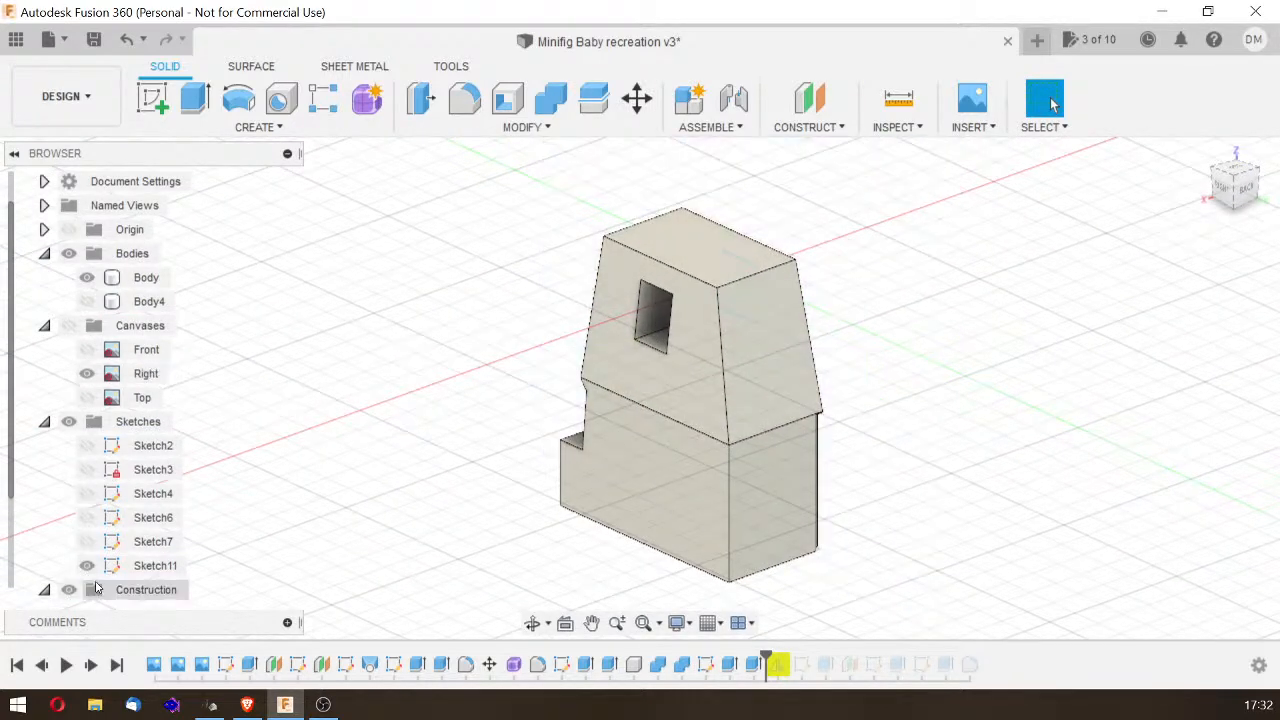
scroll(85, 590, "down", 3)
left_click(69, 590)
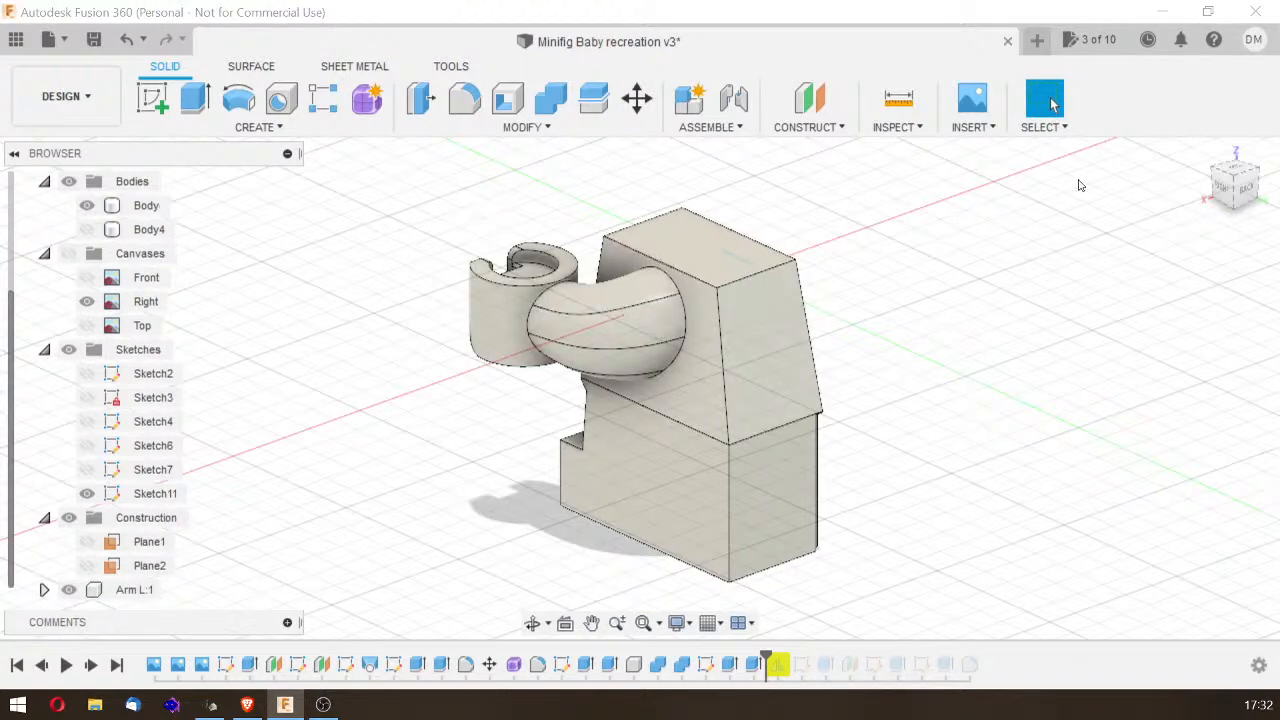
mouse_move(1246, 195)
left_mouse_down()
mouse_move(1205, 193)
mouse_move(1235, 192)
mouse_move(1222, 192)
left_mouse_up()
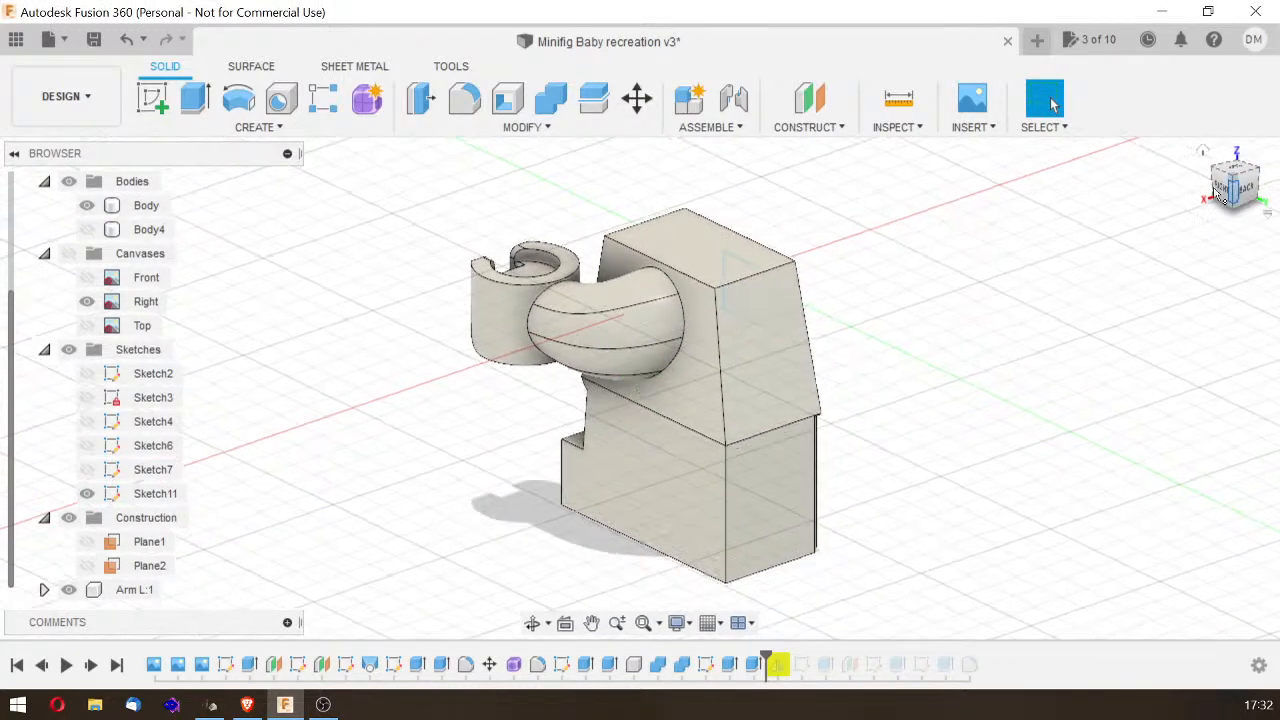
left_click(816, 127)
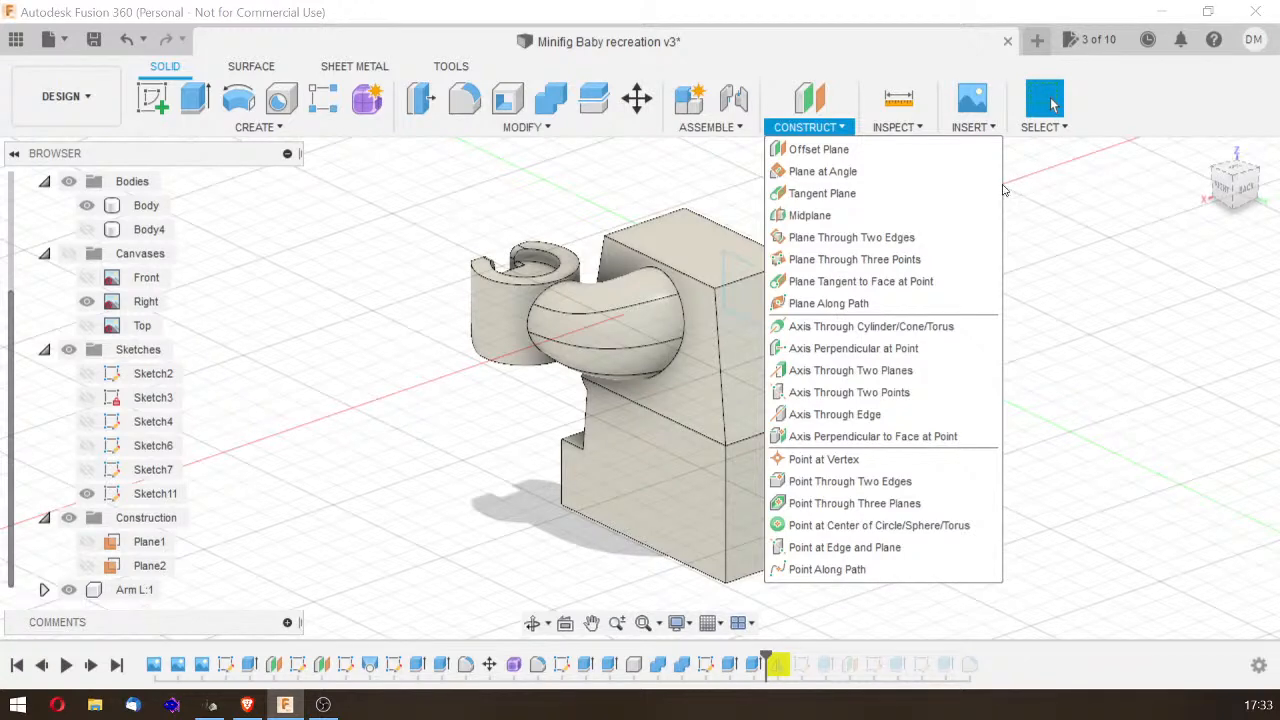
left_click(837, 133)
left_click(837, 133)
left_click(922, 130)
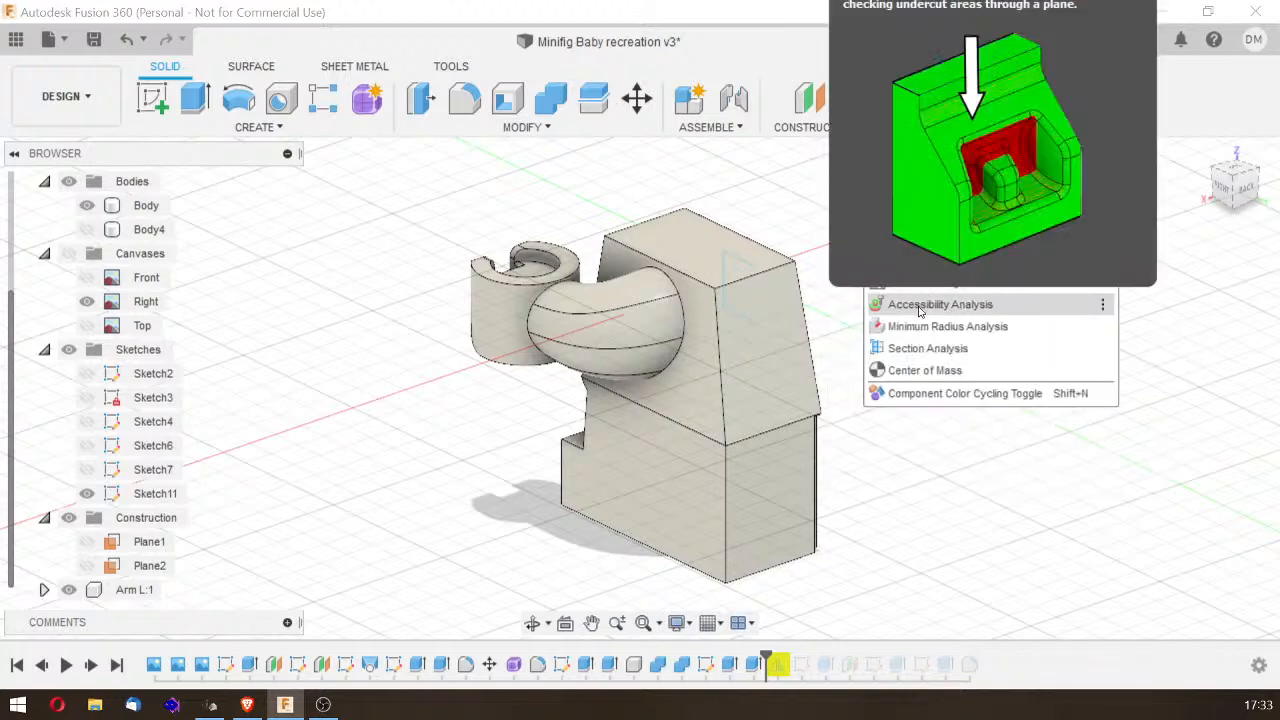
mouse_move(750, 127)
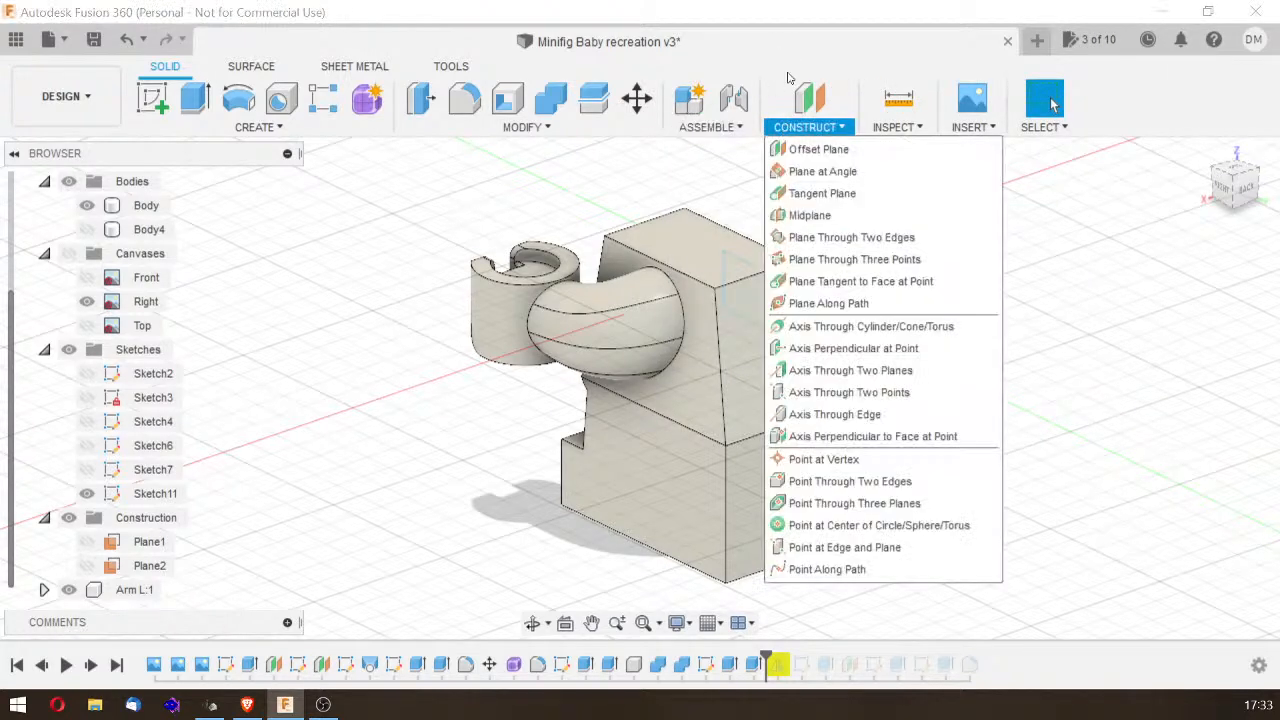
Step: Create a section analysis on the XZ plane through the torso and arm, and examine the shoulder block's fit in its socket
left_click(920, 128)
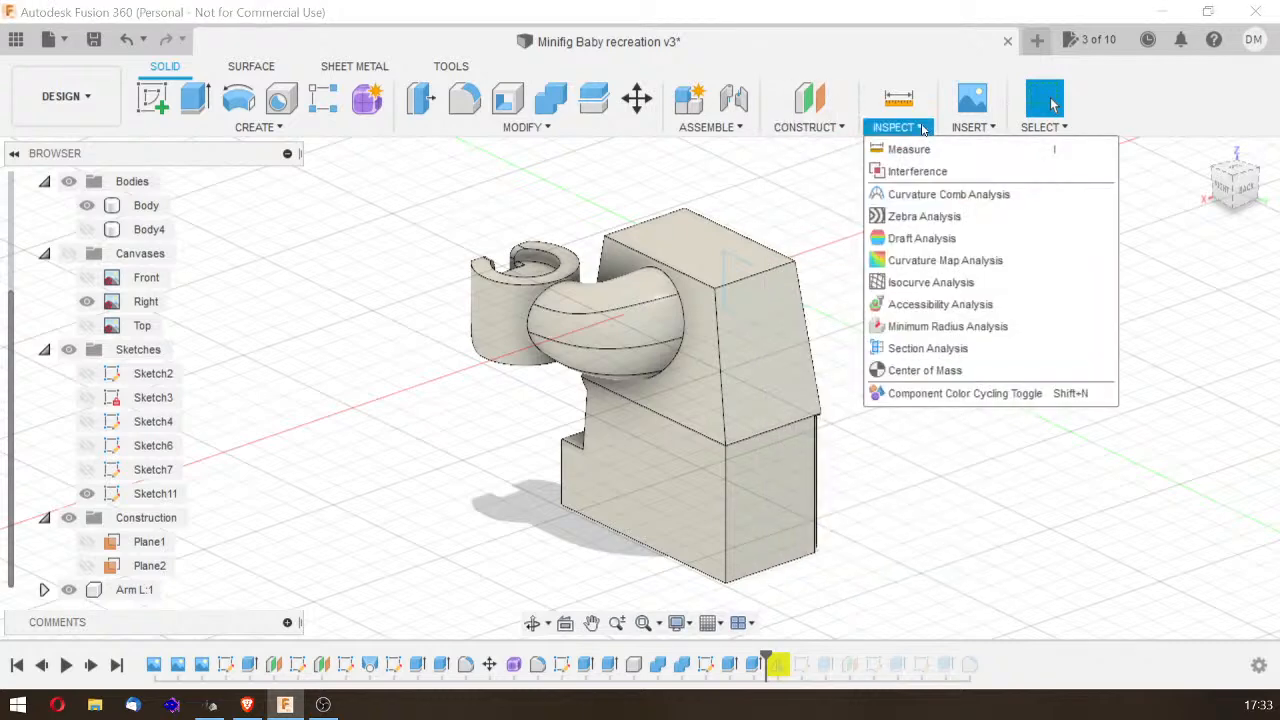
left_click(928, 348)
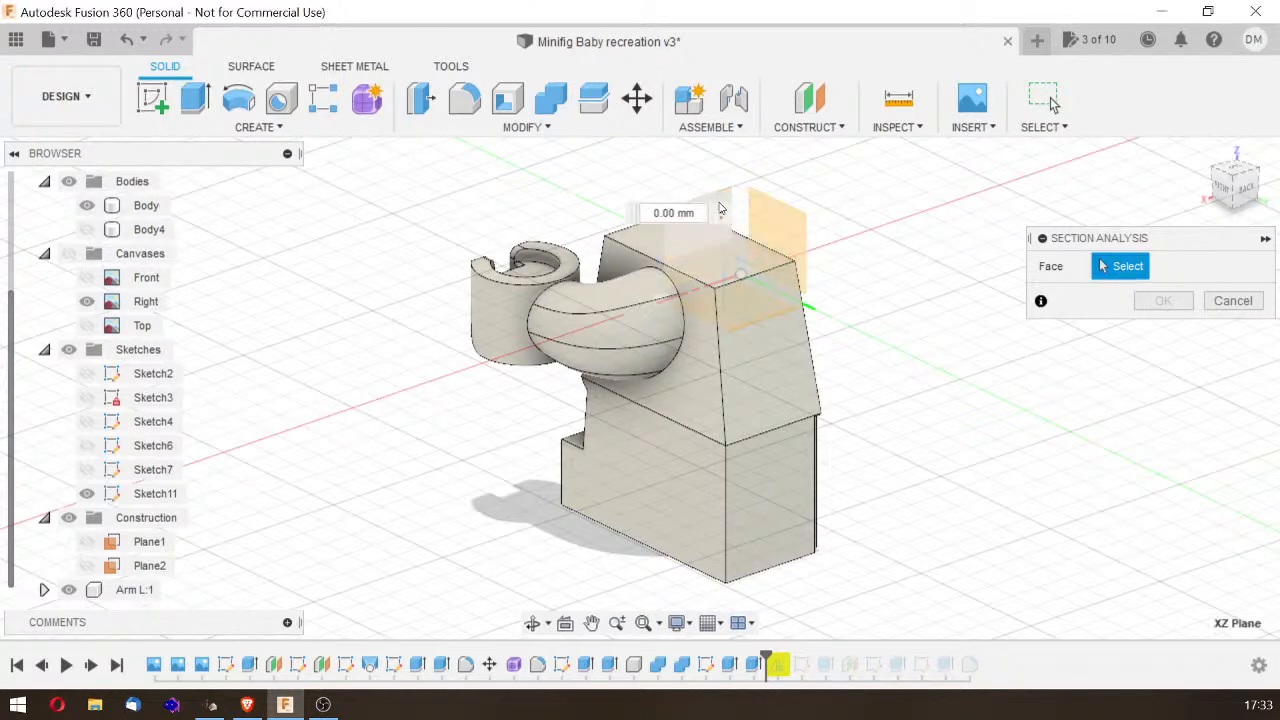
left_click(749, 208)
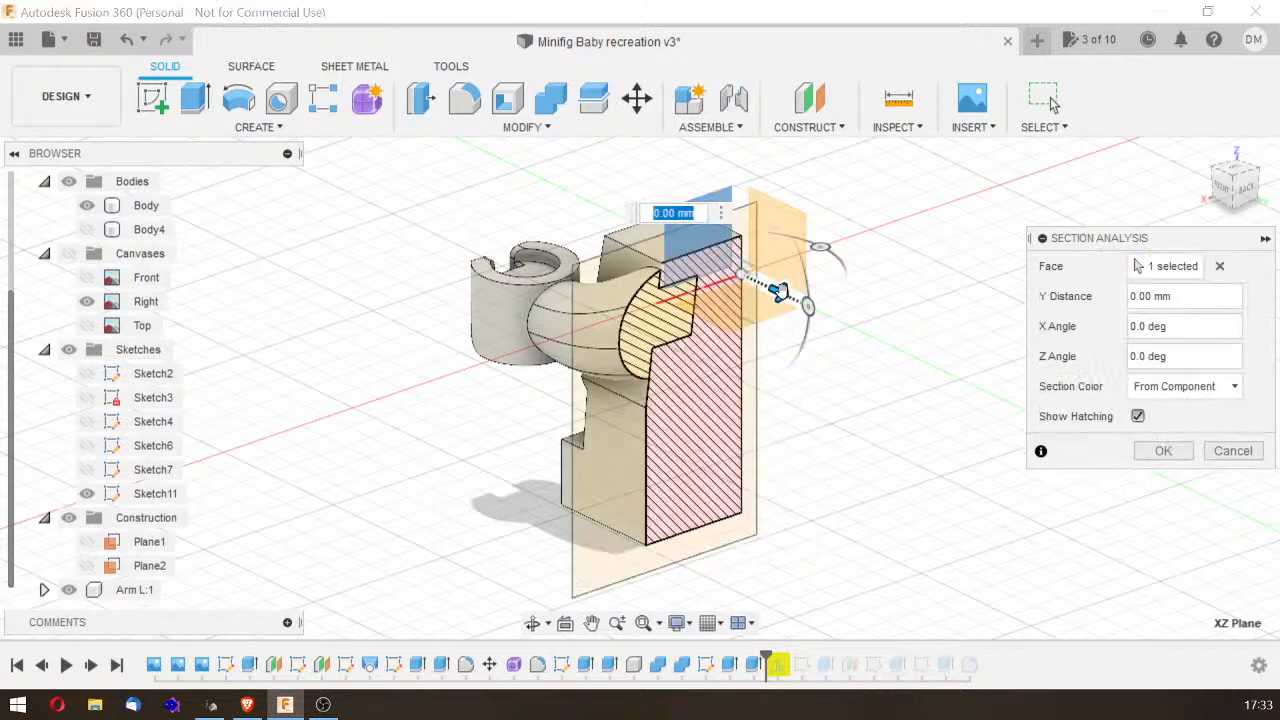
mouse_move(775, 290)
left_mouse_down()
mouse_move(756, 281)
mouse_move(777, 296)
left_mouse_up()
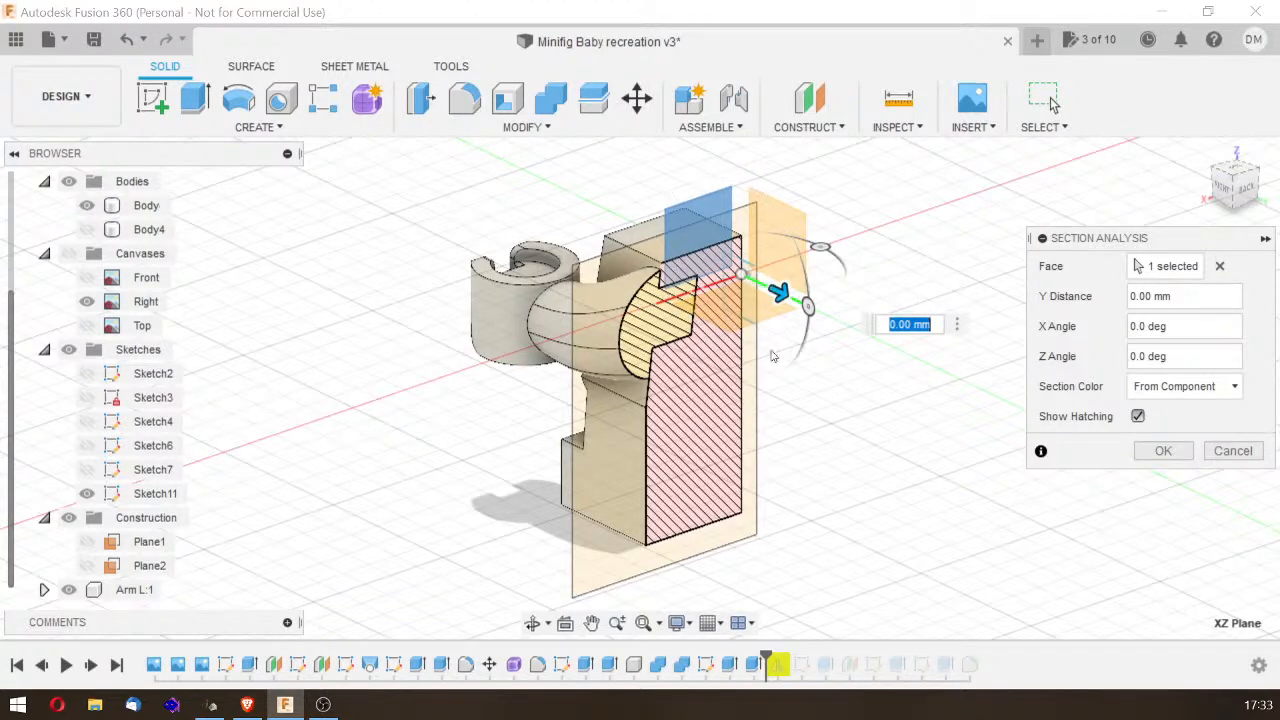
left_click(1186, 450)
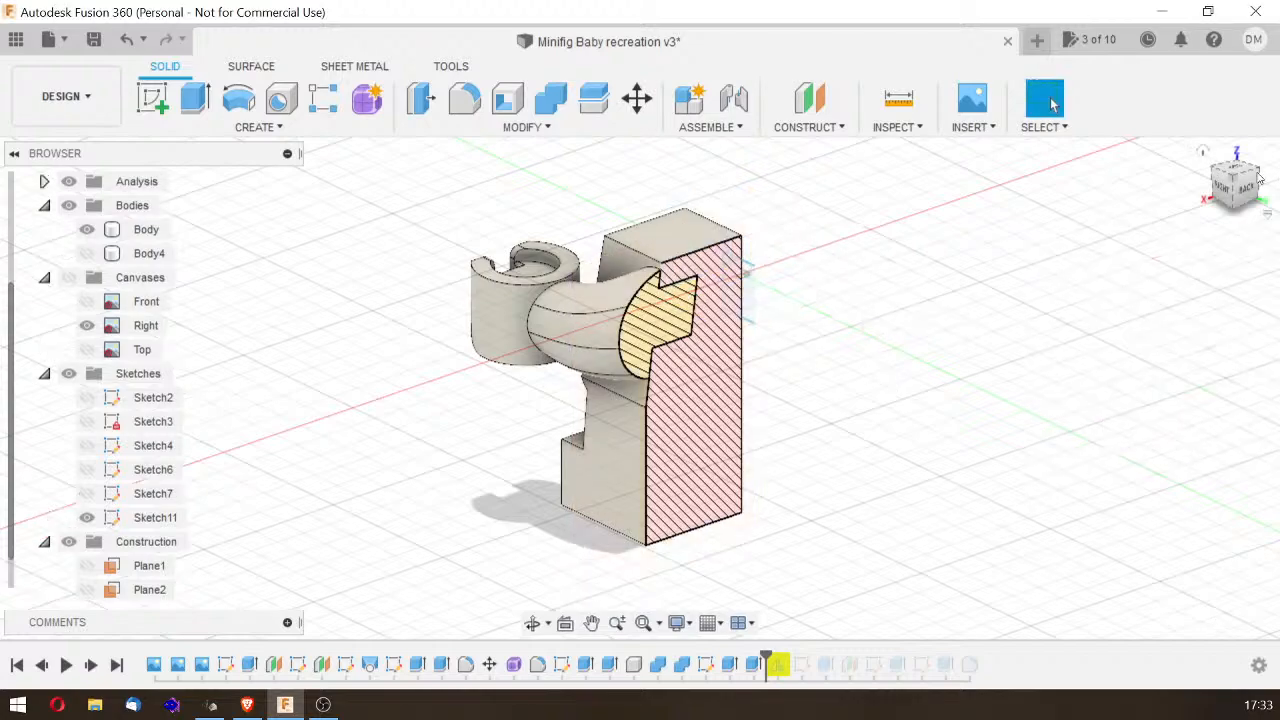
left_click(1217, 185)
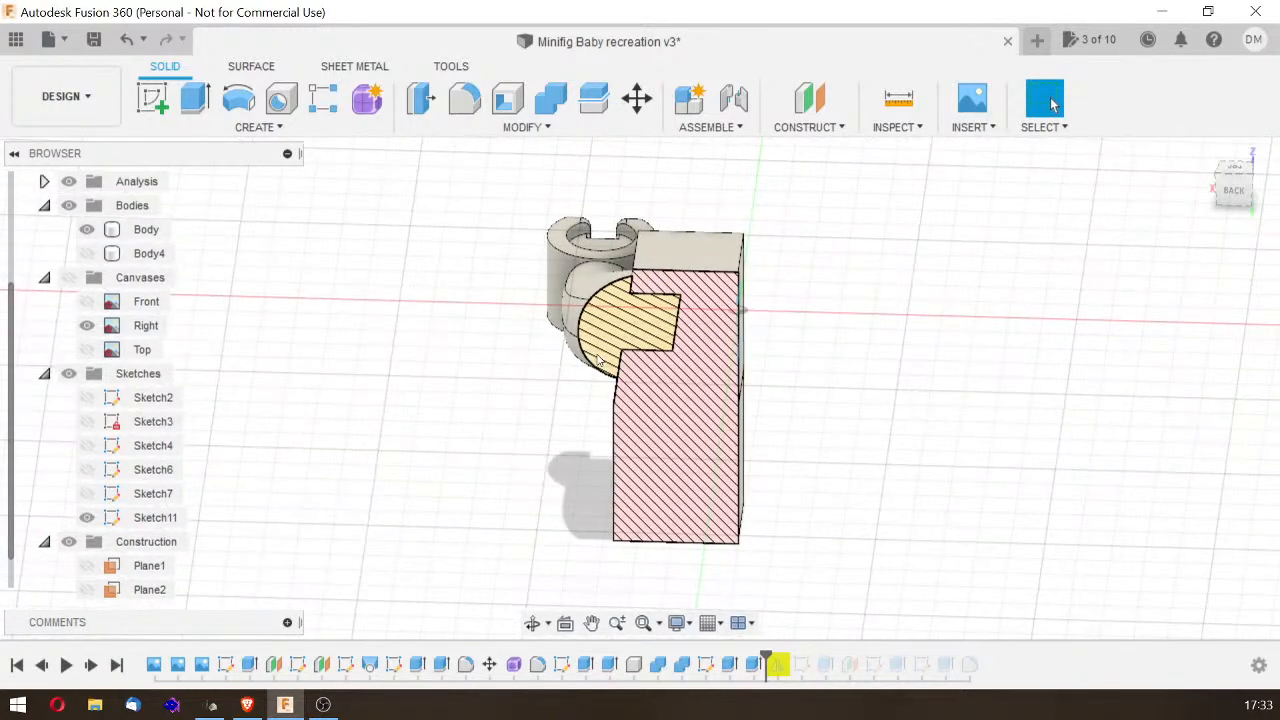
scroll(596, 363, "up", 5)
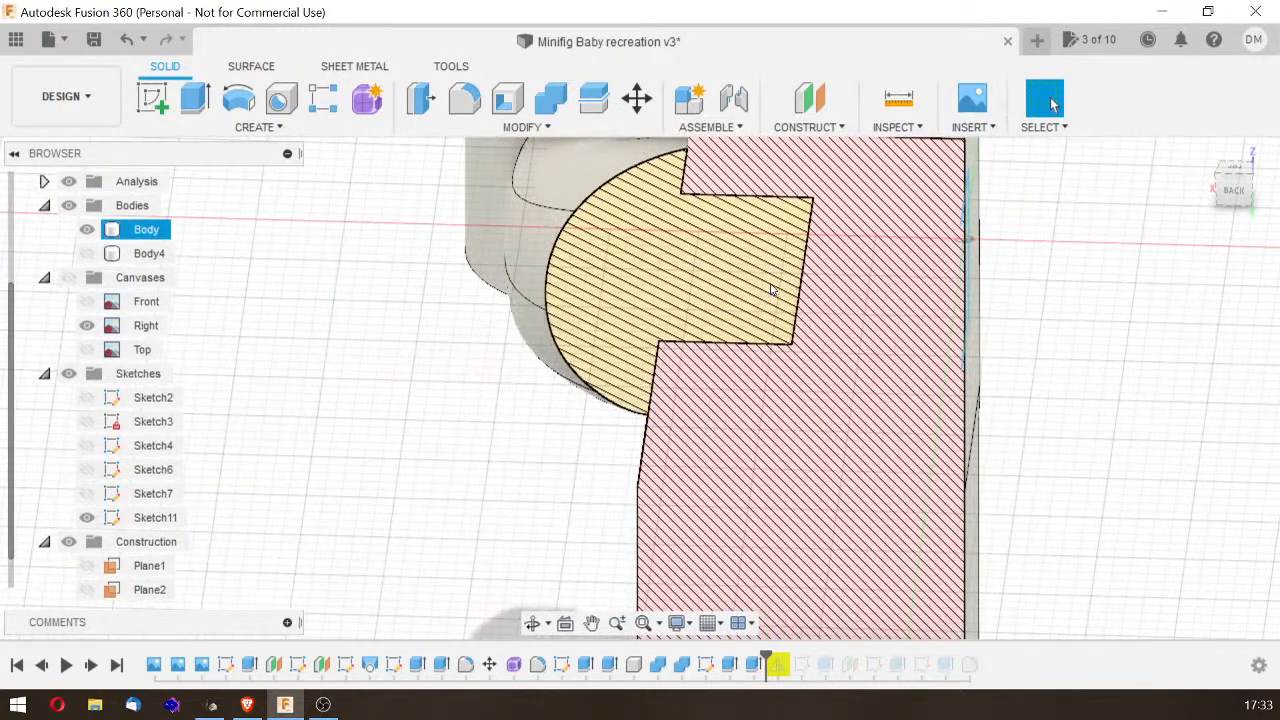
mouse_move(1247, 195)
left_mouse_down()
mouse_move(1249, 213)
mouse_move(1268, 207)
left_mouse_up()
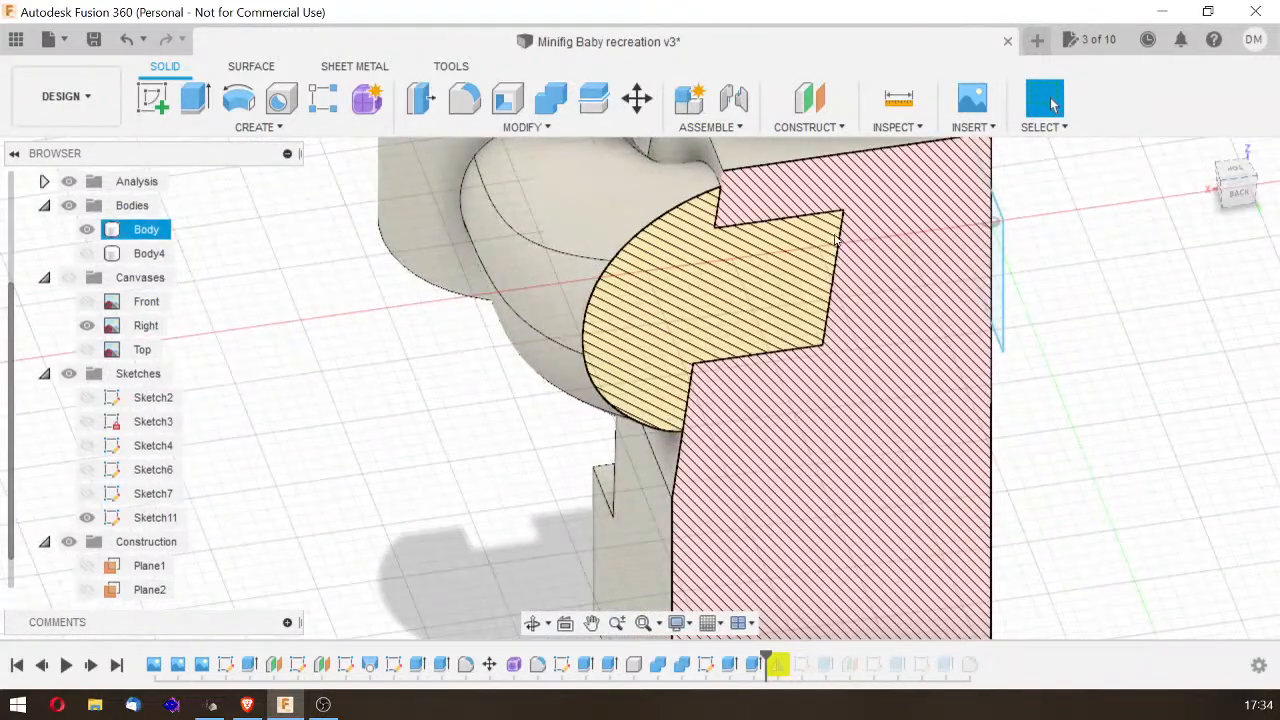
left_click(846, 216)
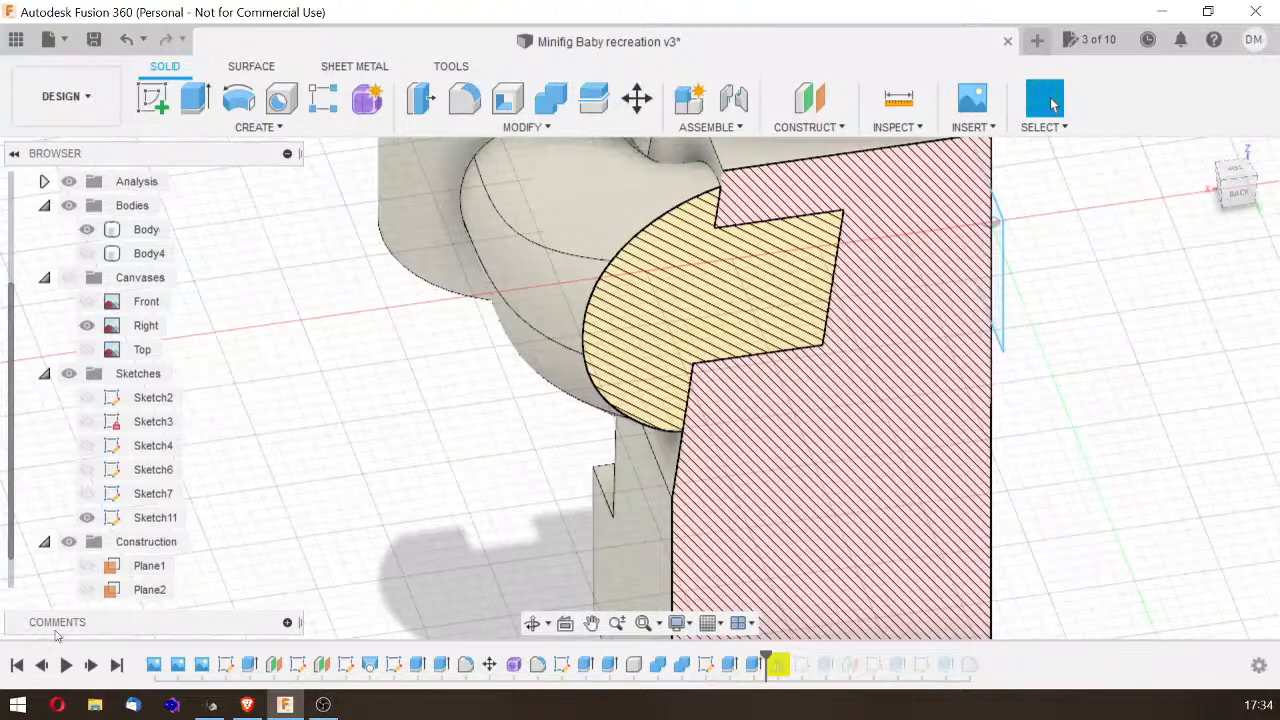
Step: Hide the left arm to expose the sectioned shoulder socket in the torso
left_click(94, 561)
scroll(93, 556, "down", 1)
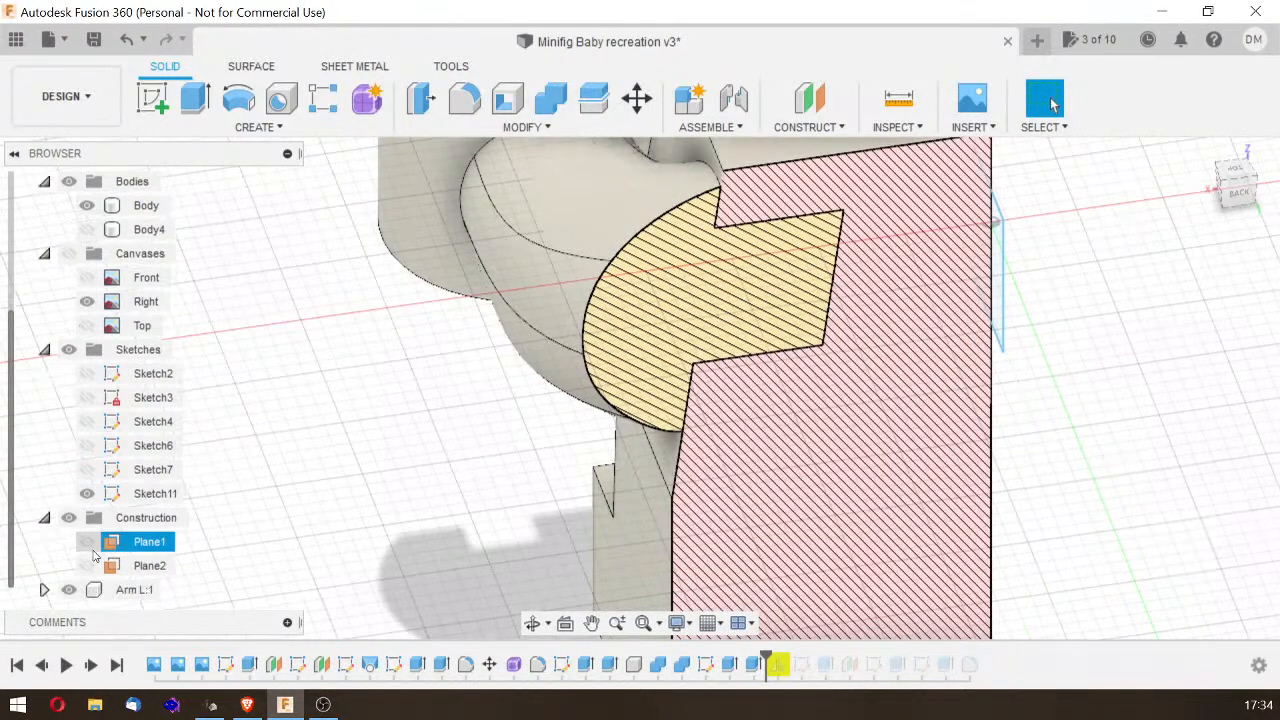
left_click(69, 590)
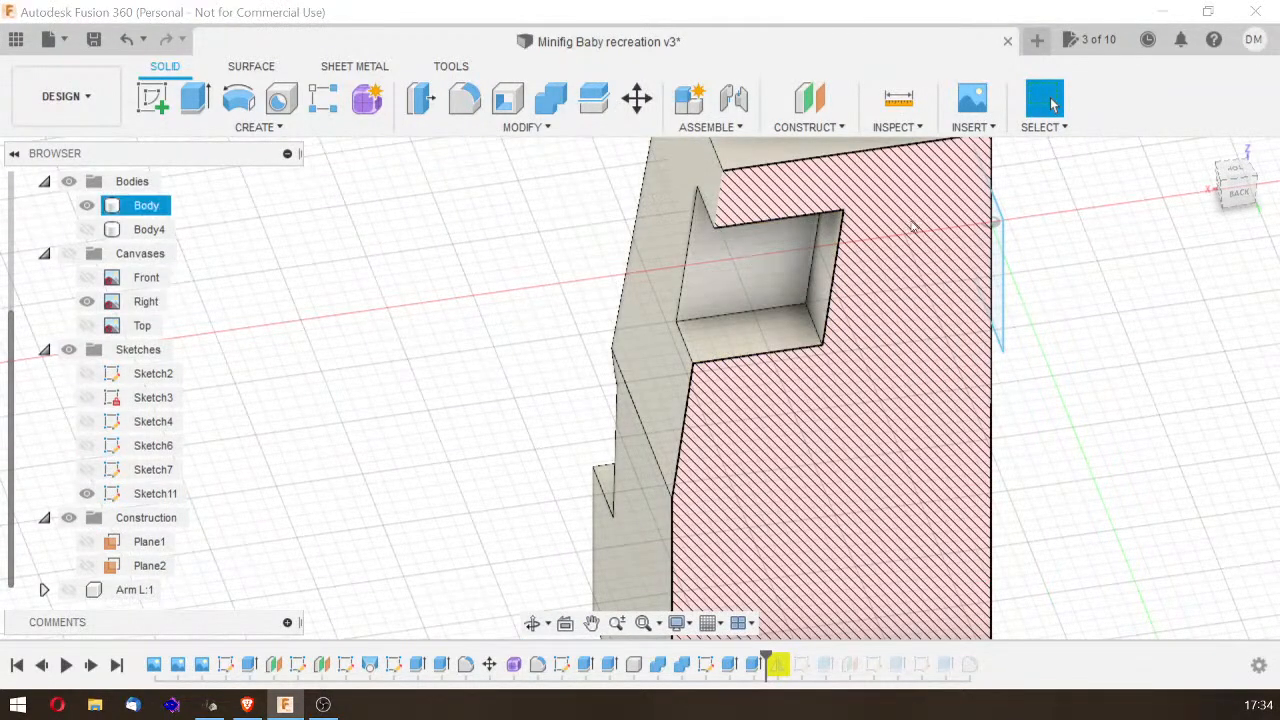
Step: Offset all five inner faces of the torso's shoulder socket by -0.3 mm, turning the section analysis off to reach the hidden face
left_click_drag(1239, 196, 1276, 197)
left_click(529, 128)
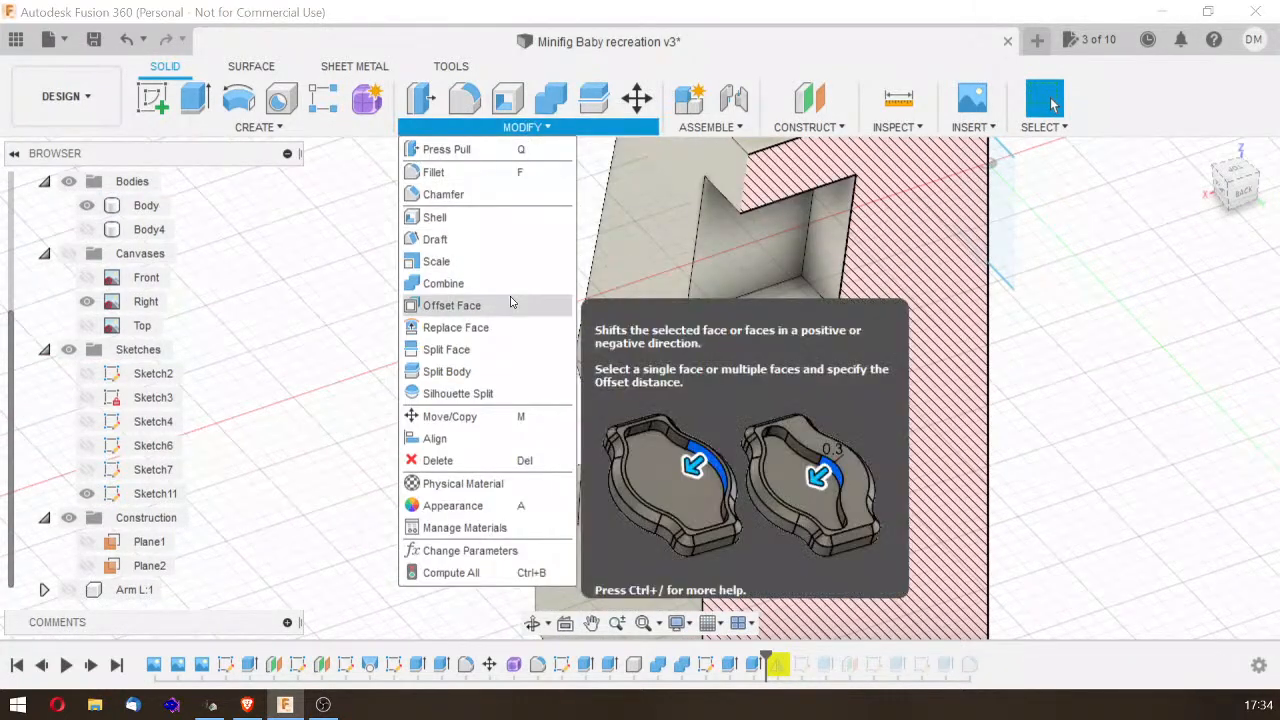
left_click(510, 304)
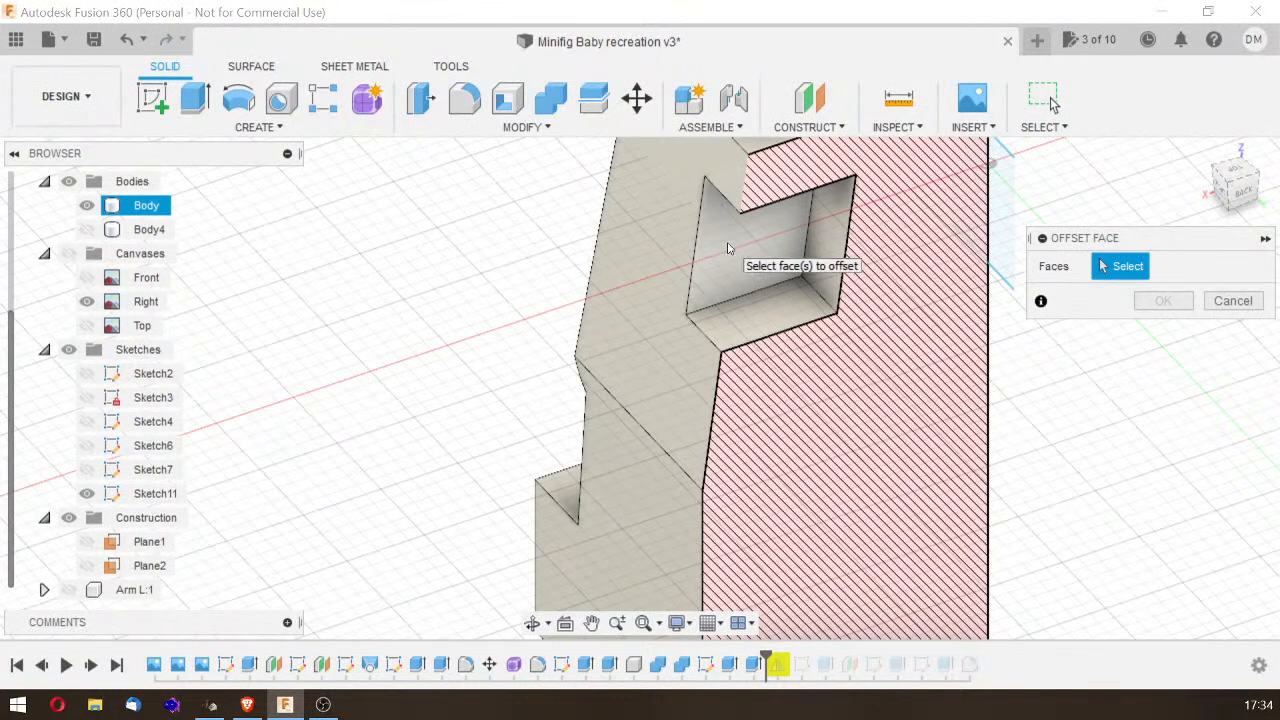
left_click(775, 248)
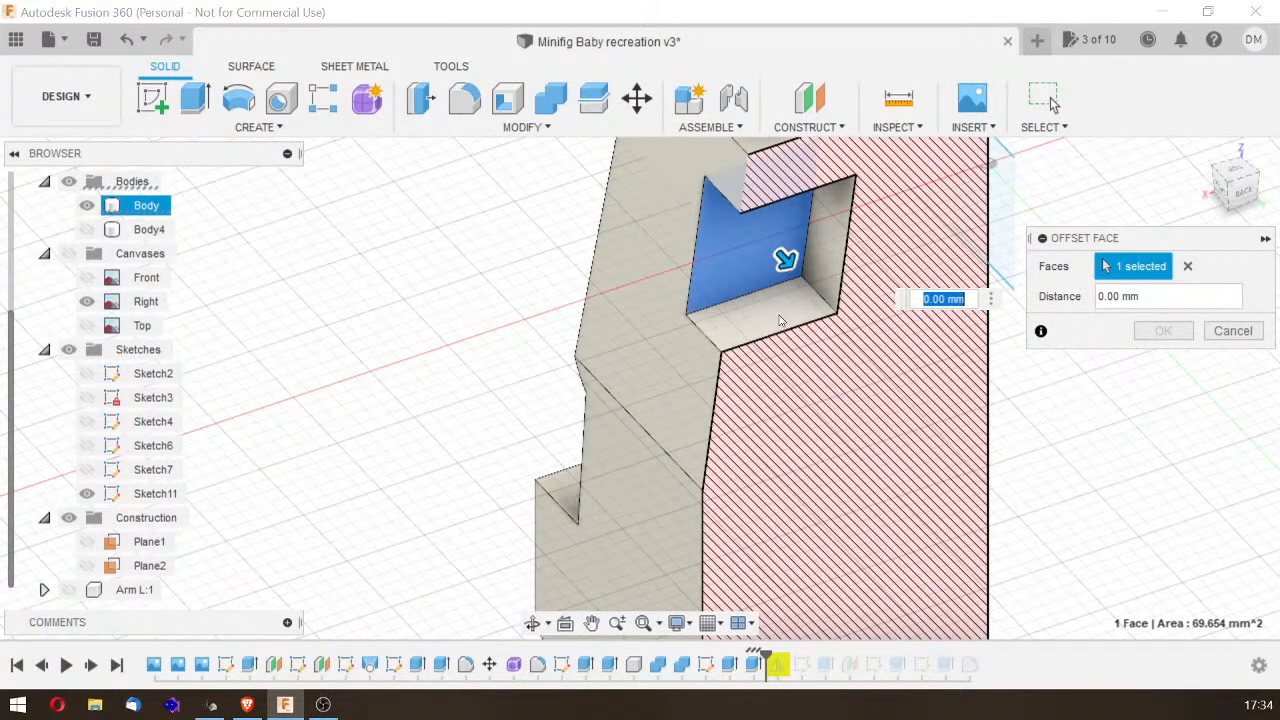
left_click(770, 308)
left_click(826, 238)
middle_click_drag(640, 386, 775, 215, "shift")
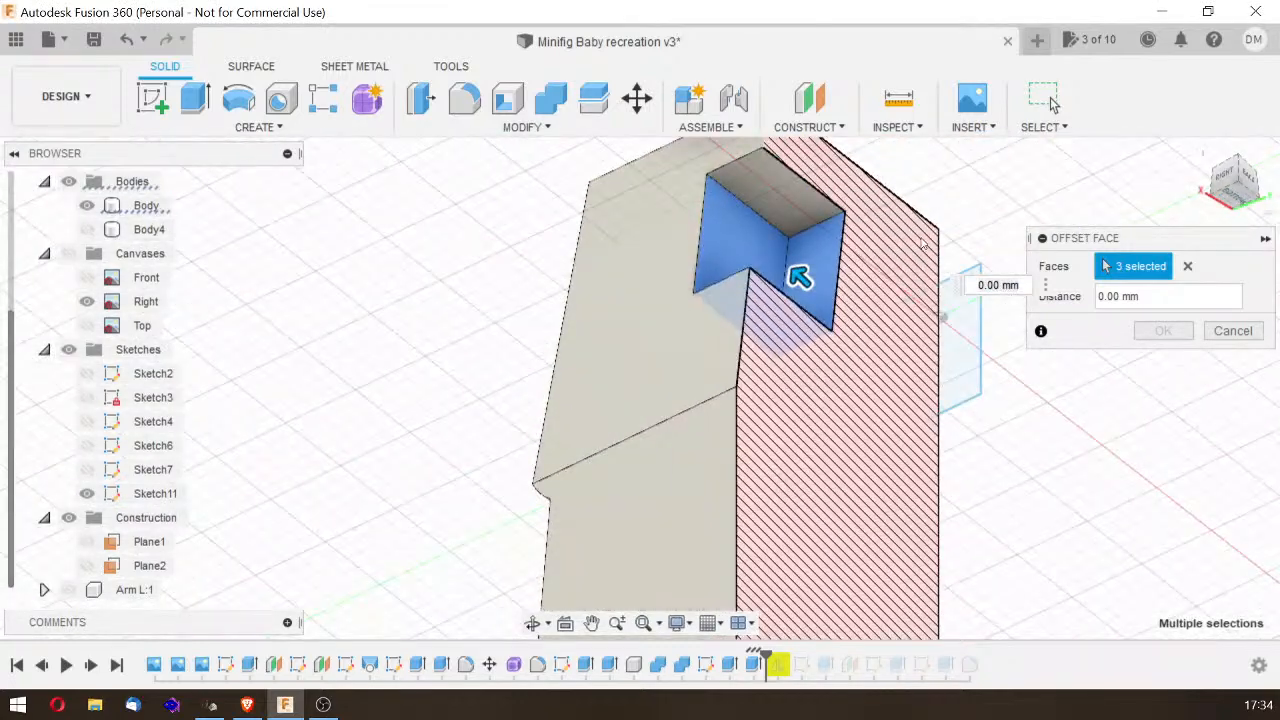
left_click(779, 205)
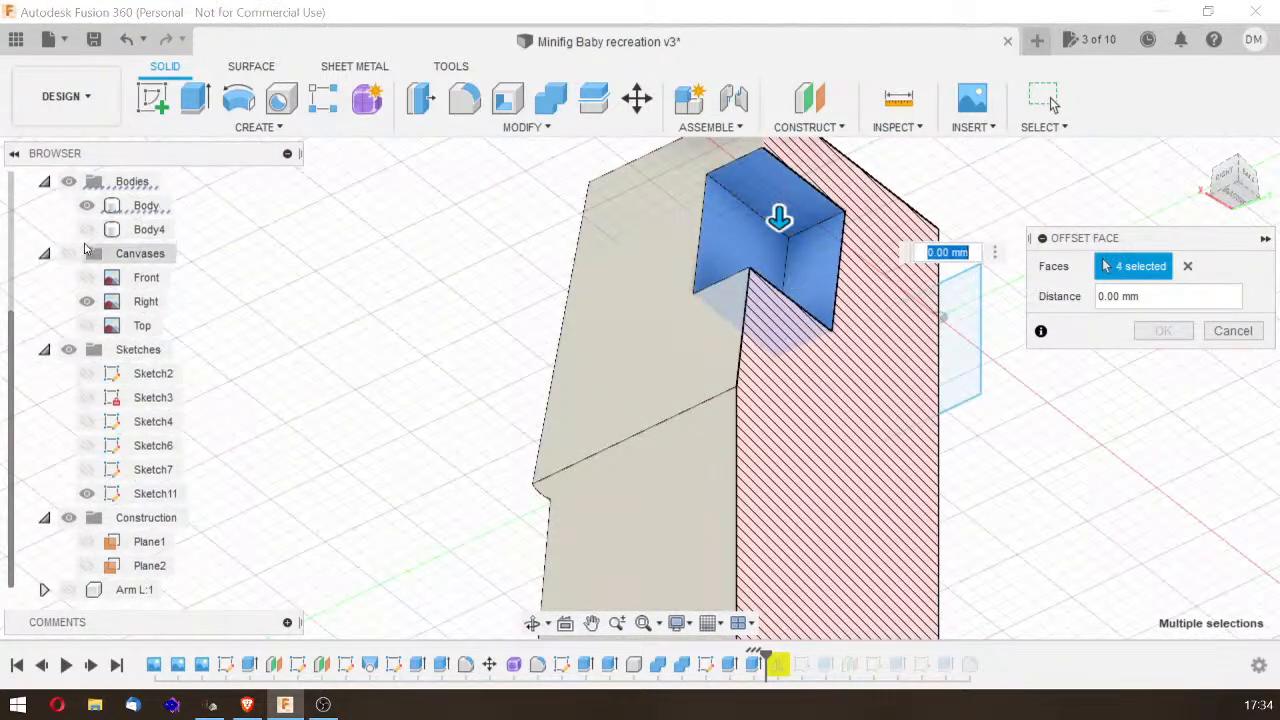
scroll(80, 253, "up", 5)
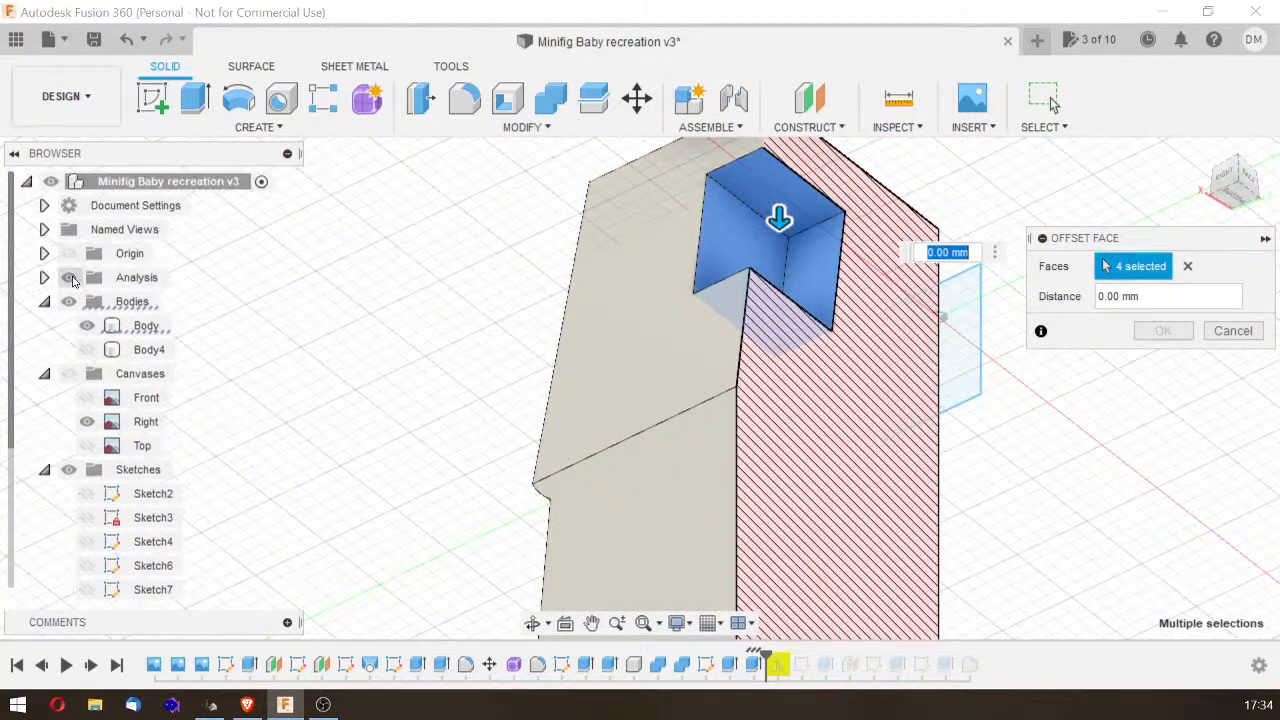
mouse_move(640, 387)
middle_mouse_down("shift")
mouse_move(686, 237)
mouse_move(760, 620)
mouse_move(514, 543)
mouse_move(491, 586)
mouse_move(497, 206)
mouse_move(516, 115)
mouse_move(700, 190)
middle_mouse_up("shift")
left_click(743, 197)
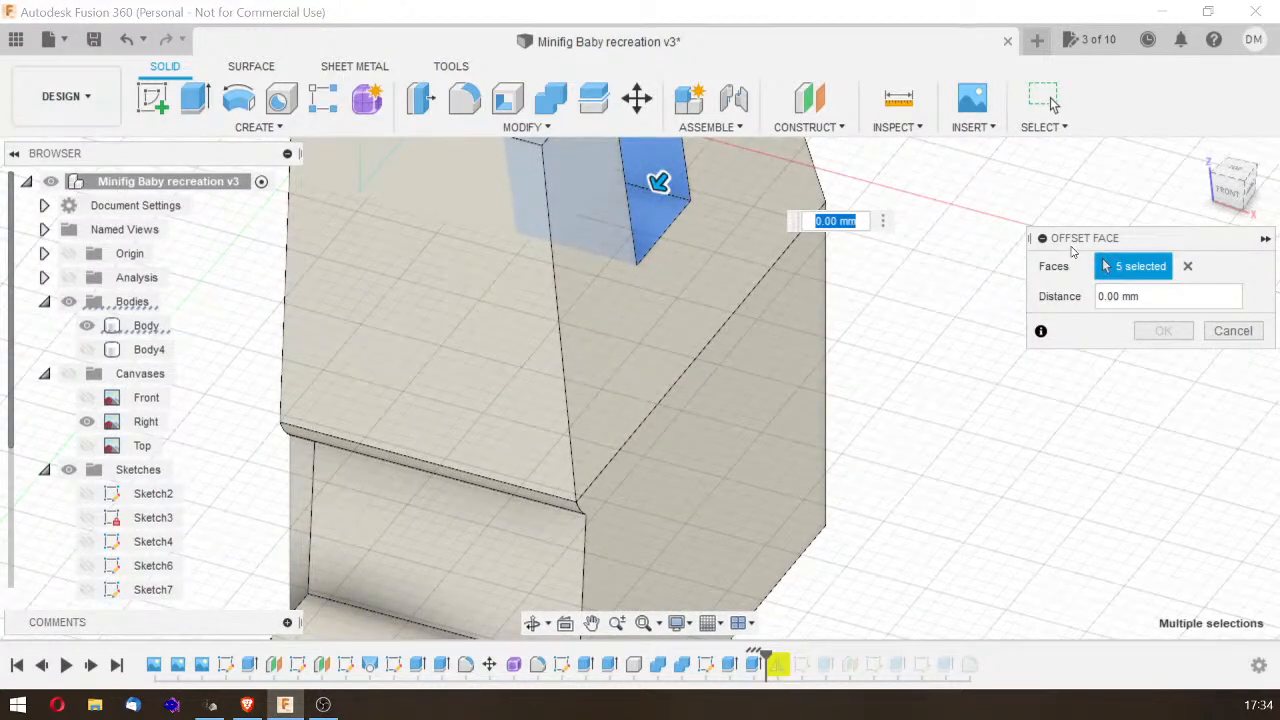
type("3")
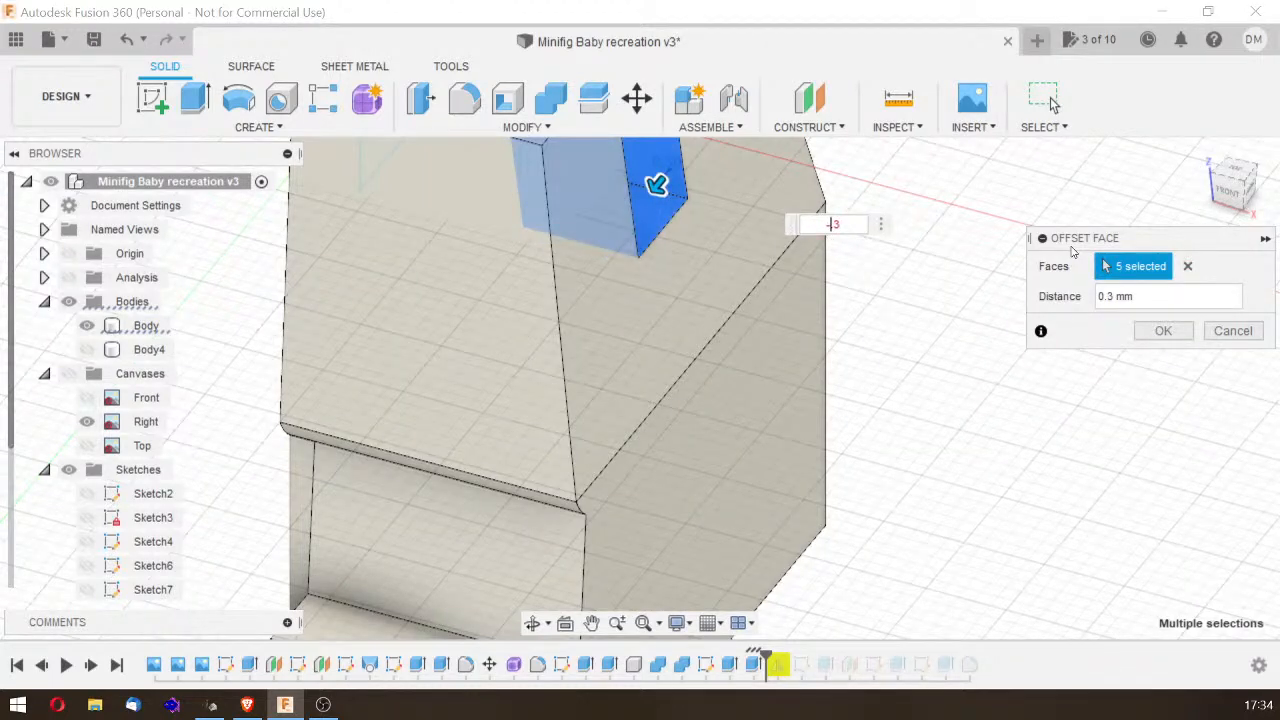
type("-")
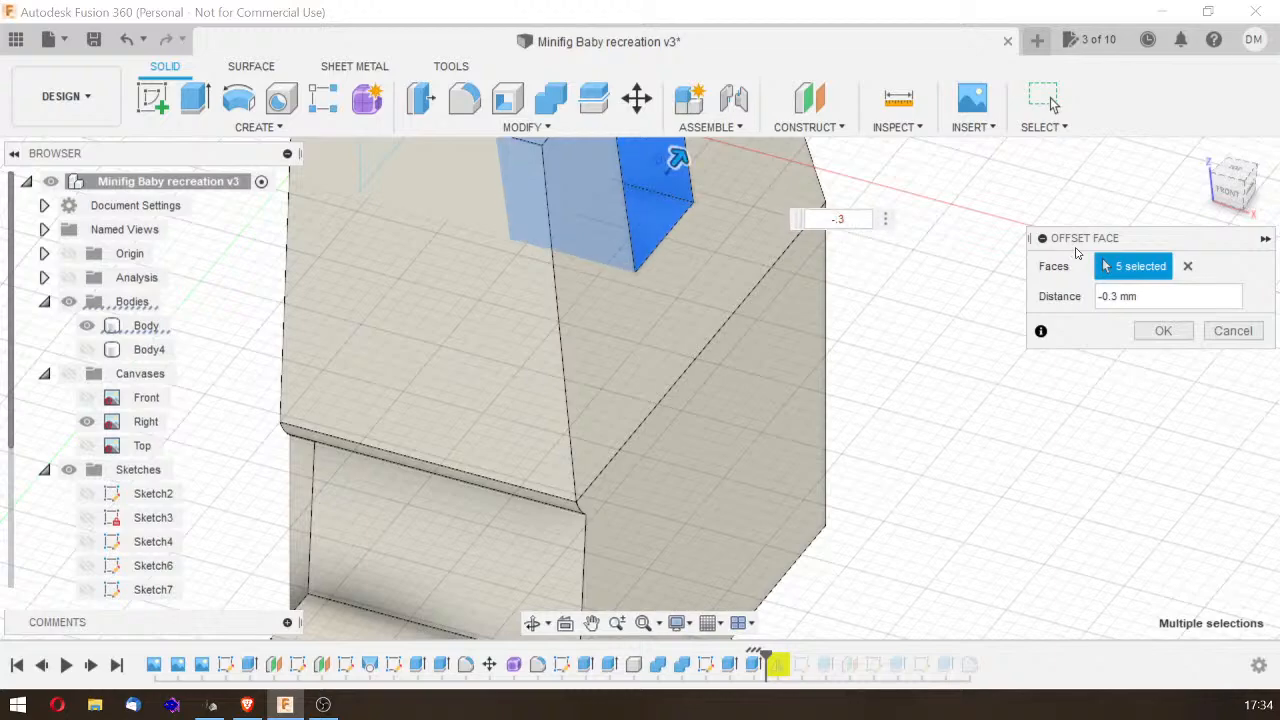
left_click(1165, 330)
Step: Turn the section analysis back on and show the left arm in the enlarged socket
left_click_drag(1214, 190, 978, 207)
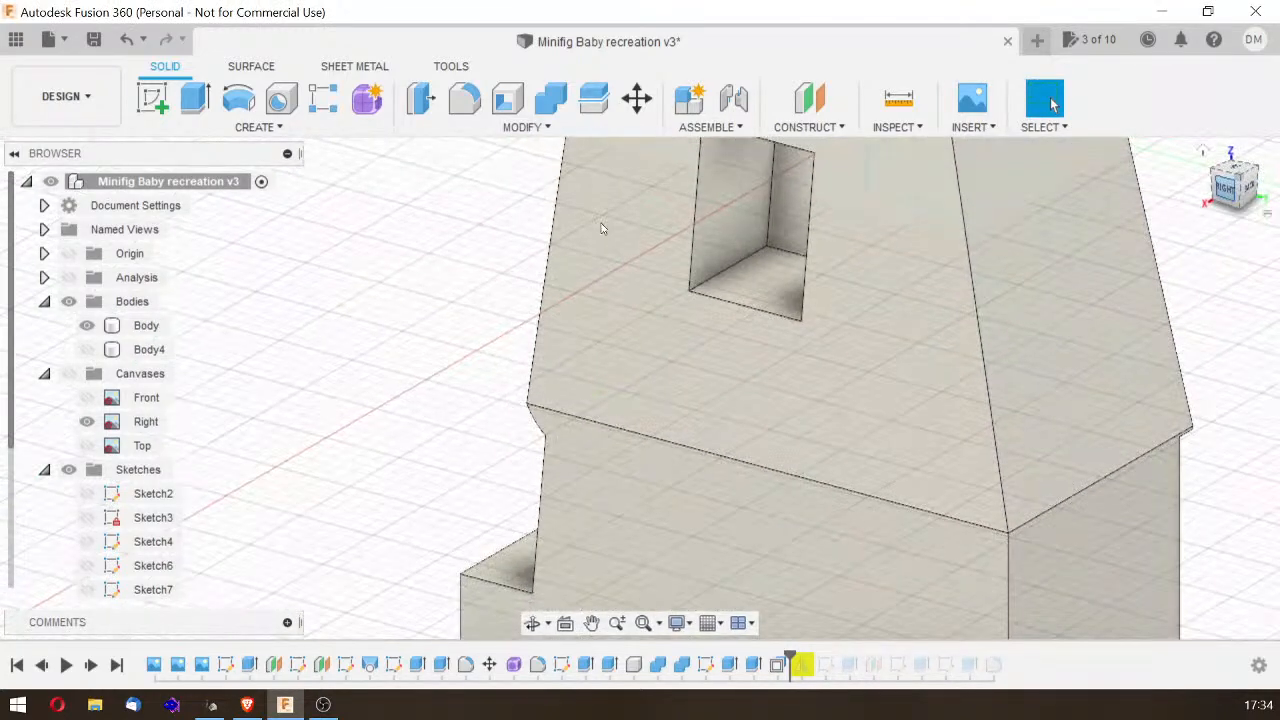
left_click(68, 277)
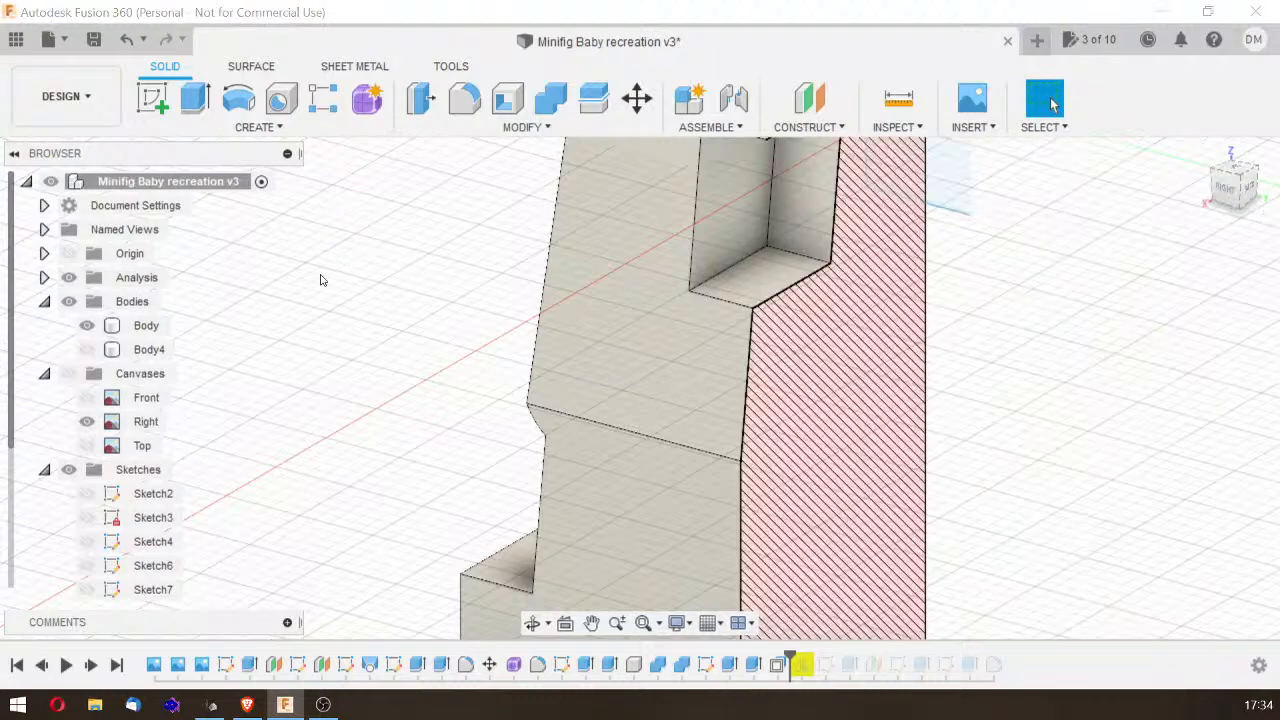
scroll(42, 520, "down", 3)
left_click(68, 589)
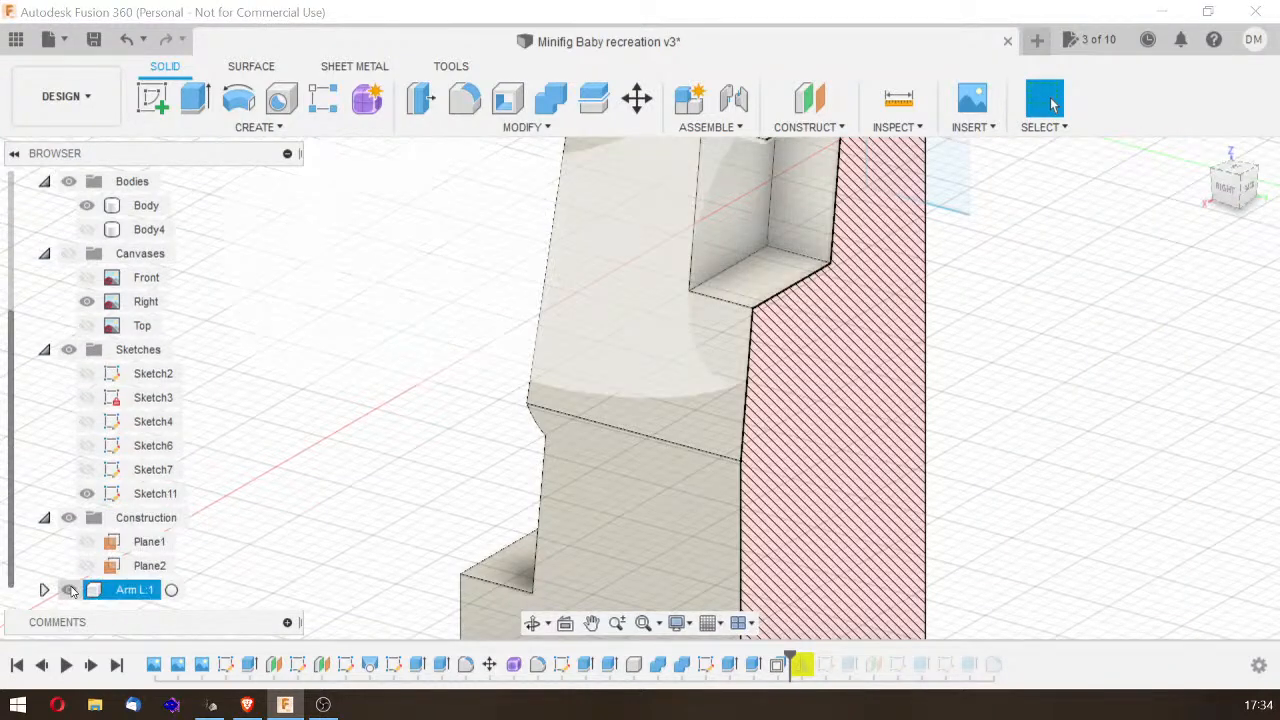
Step: Examine the sectioned clearance around the left arm's shoulder block inside the torso socket
left_click(1255, 205)
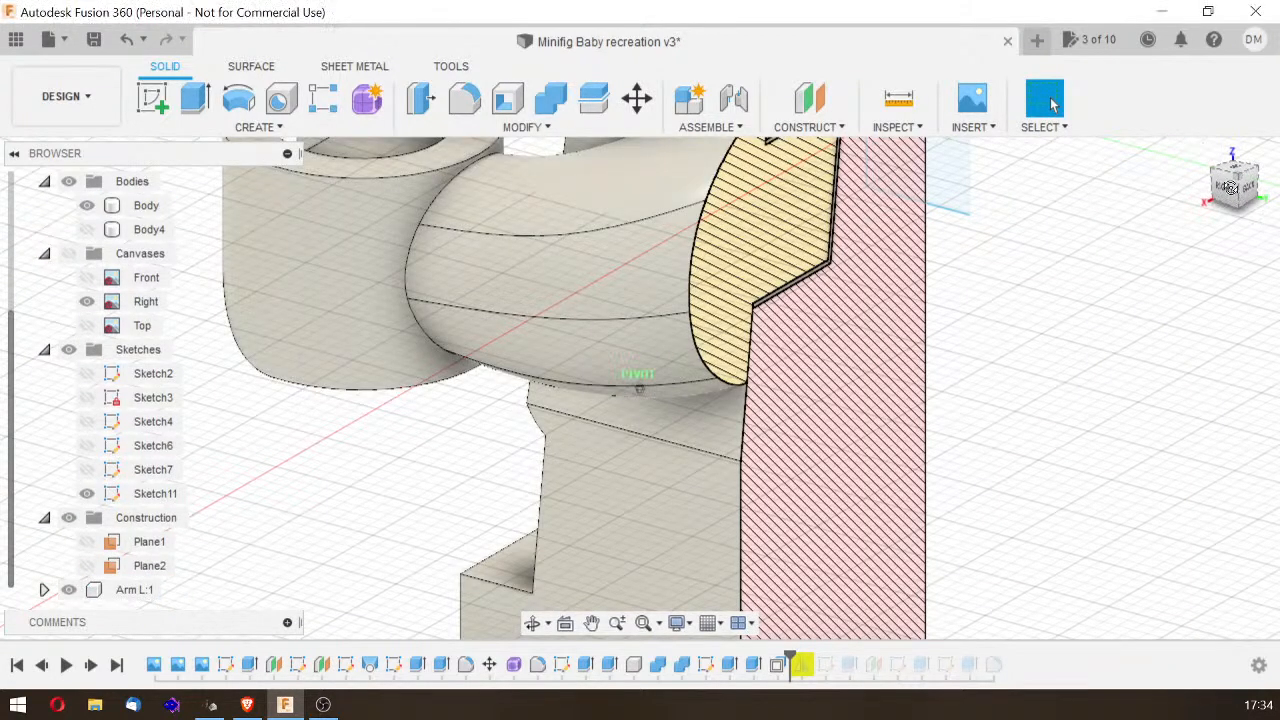
scroll(1198, 303, "up", 1)
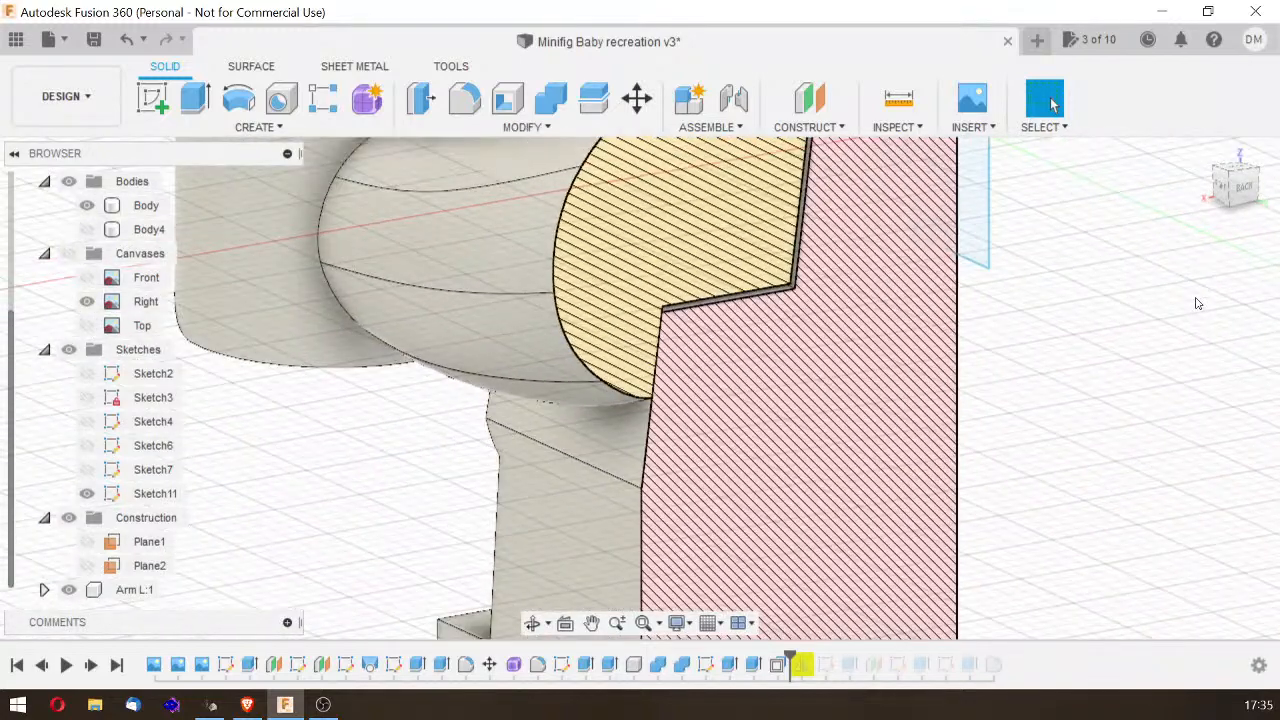
scroll(1040, 306, "up", 3)
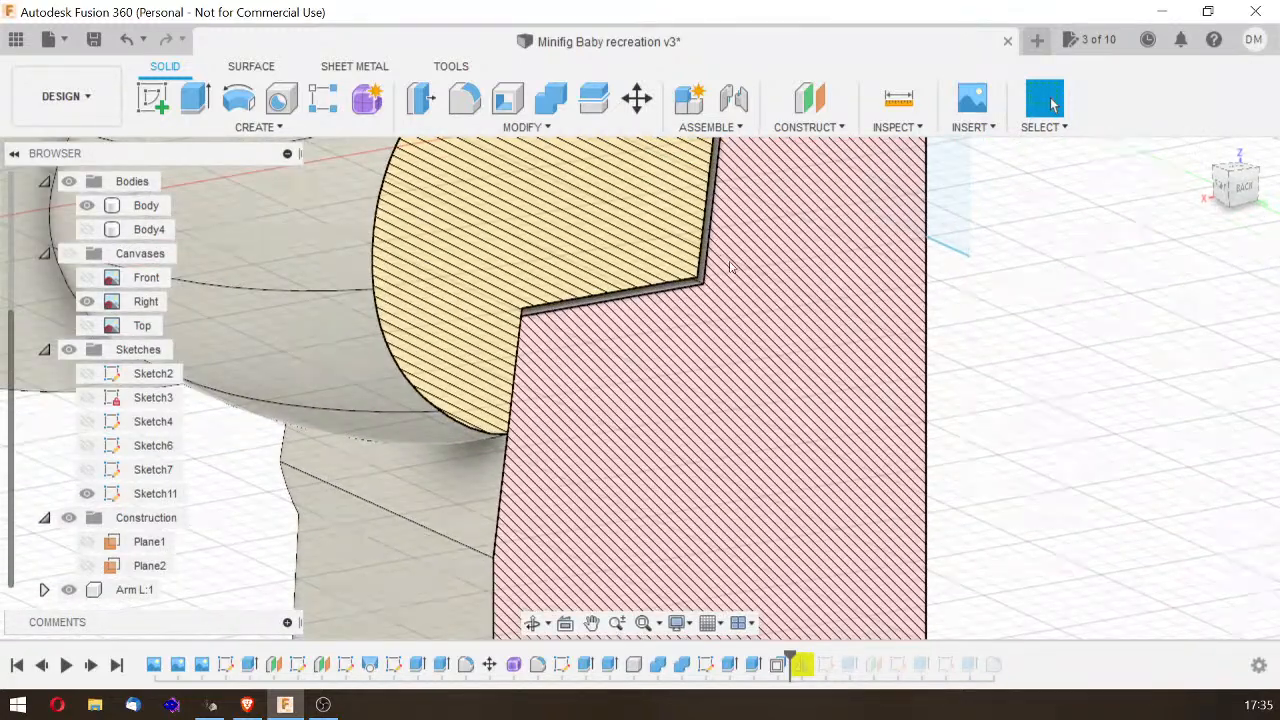
middle_click_drag(1025, 245, 1015, 445)
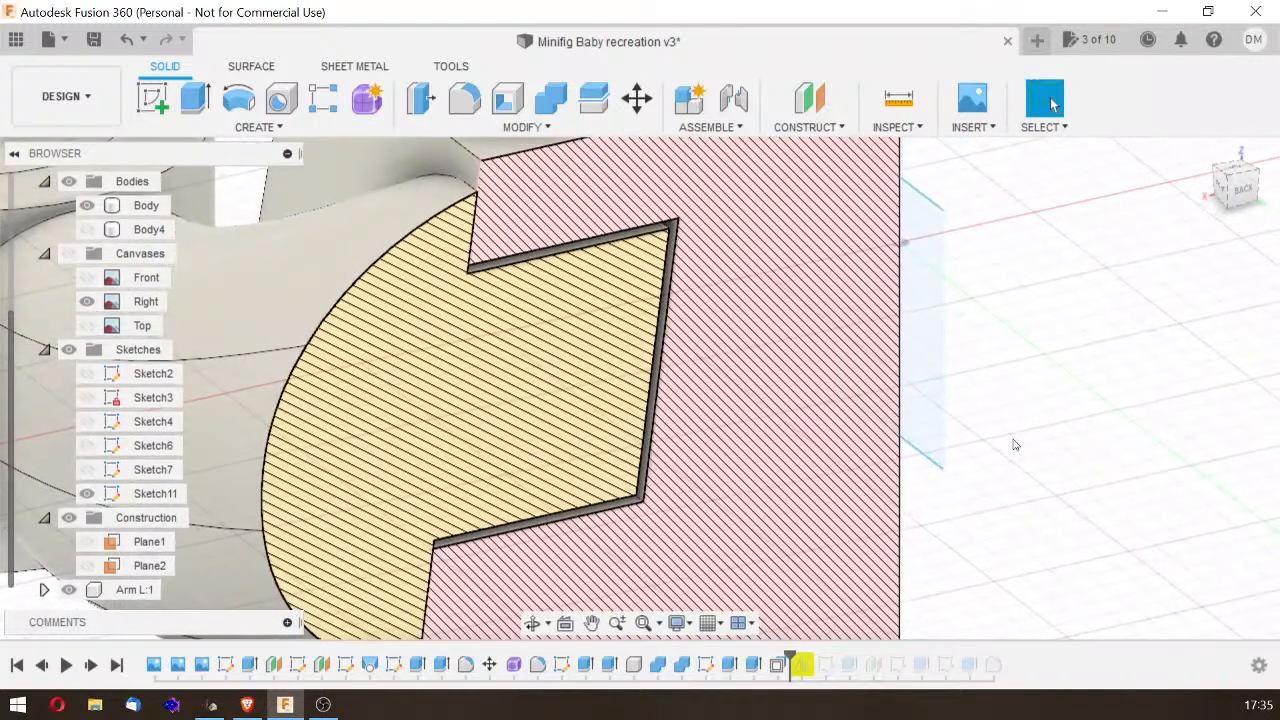
left_click(1240, 200)
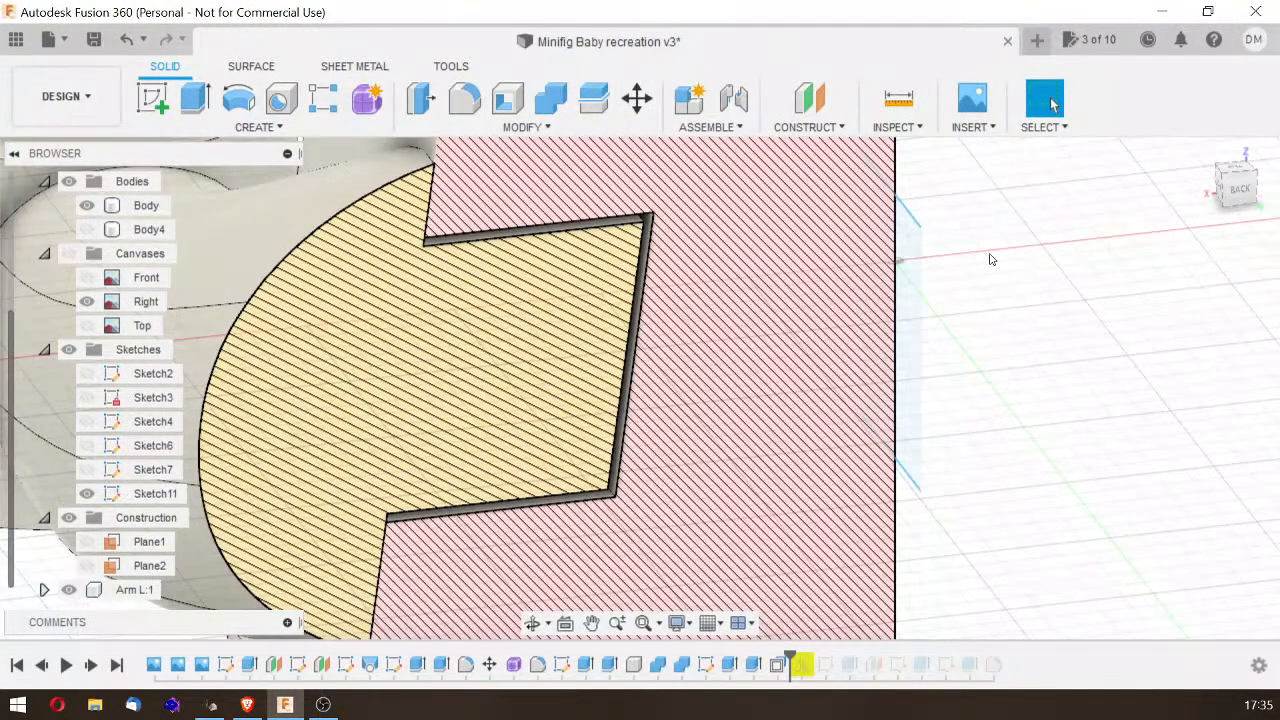
scroll(794, 314, "up", 3)
scroll(796, 318, "down", 2)
scroll(796, 318, "down", 3)
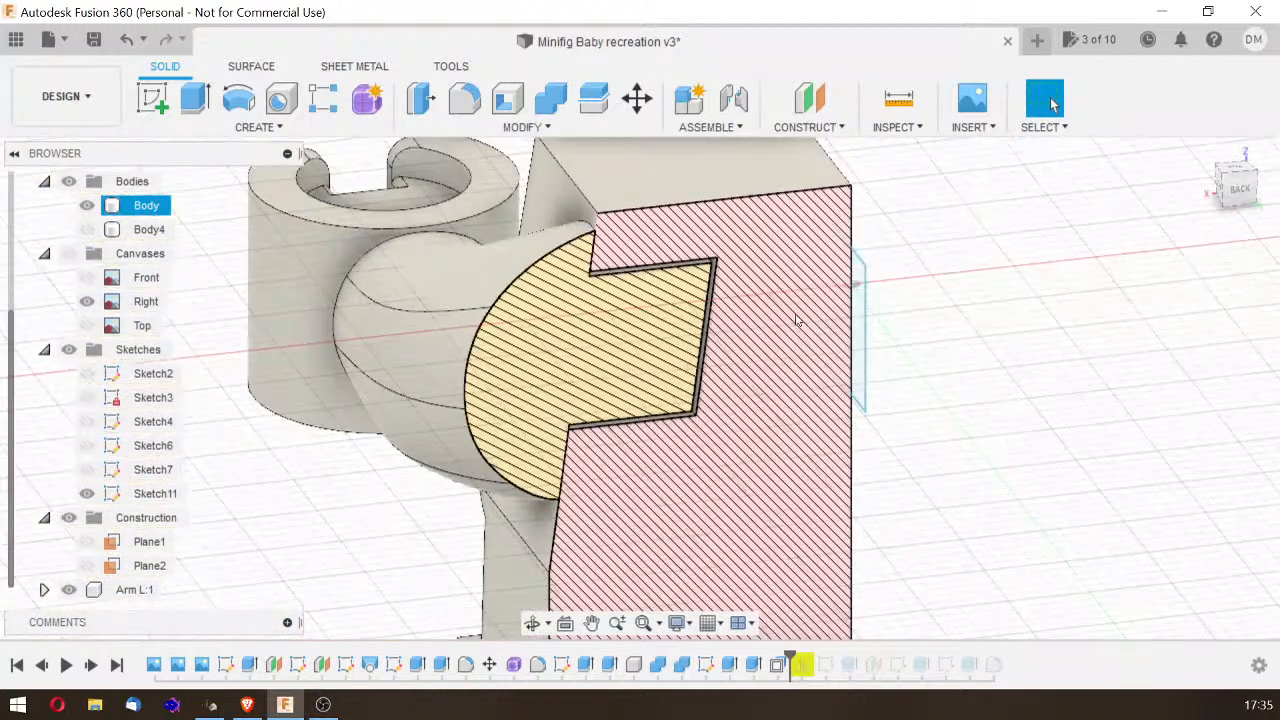
scroll(738, 289, "down", 1)
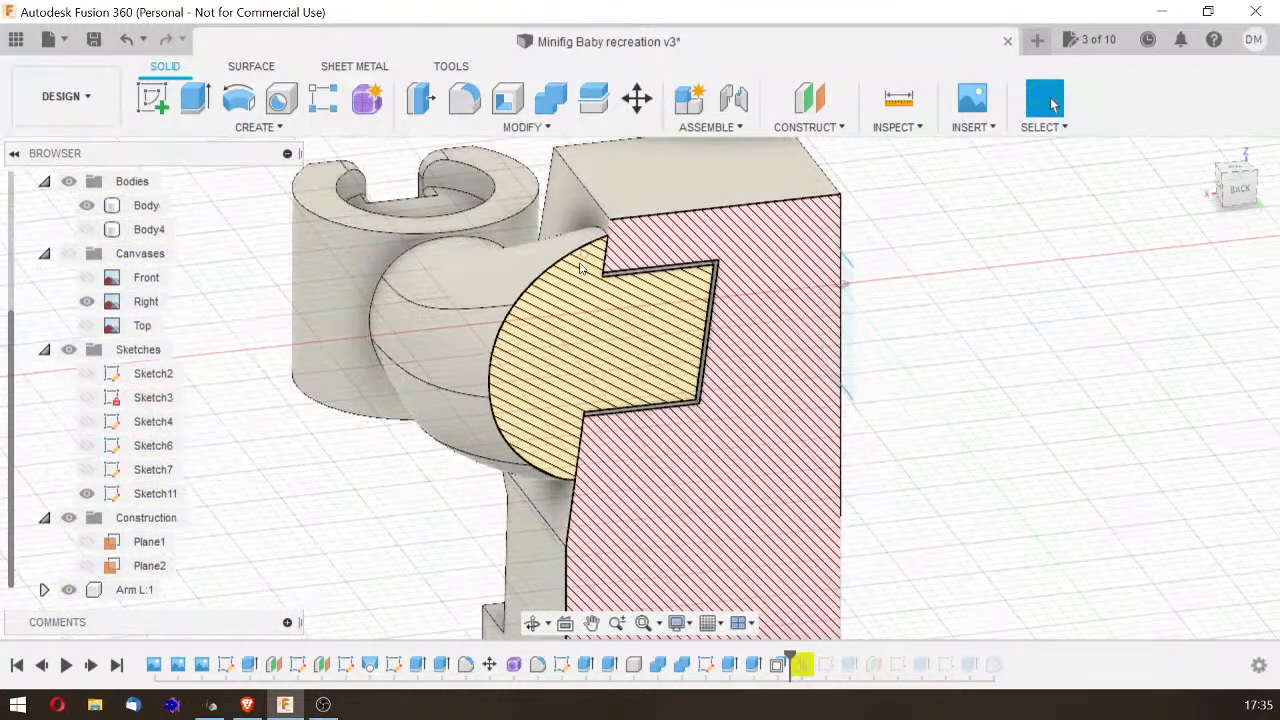
Step: Hide the torso and offset the left arm's two torso-facing faces around the shoulder block by -0.3 mm
left_click(87, 205)
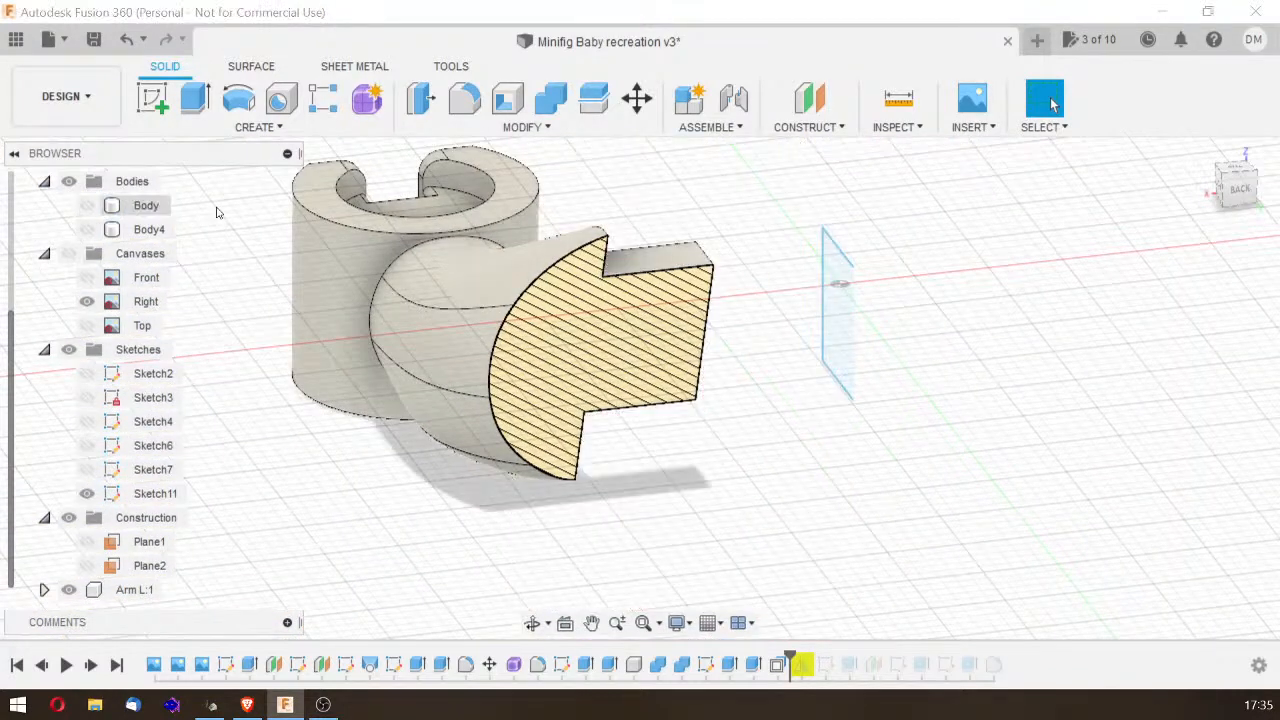
left_click_drag(1212, 192, 1240, 200)
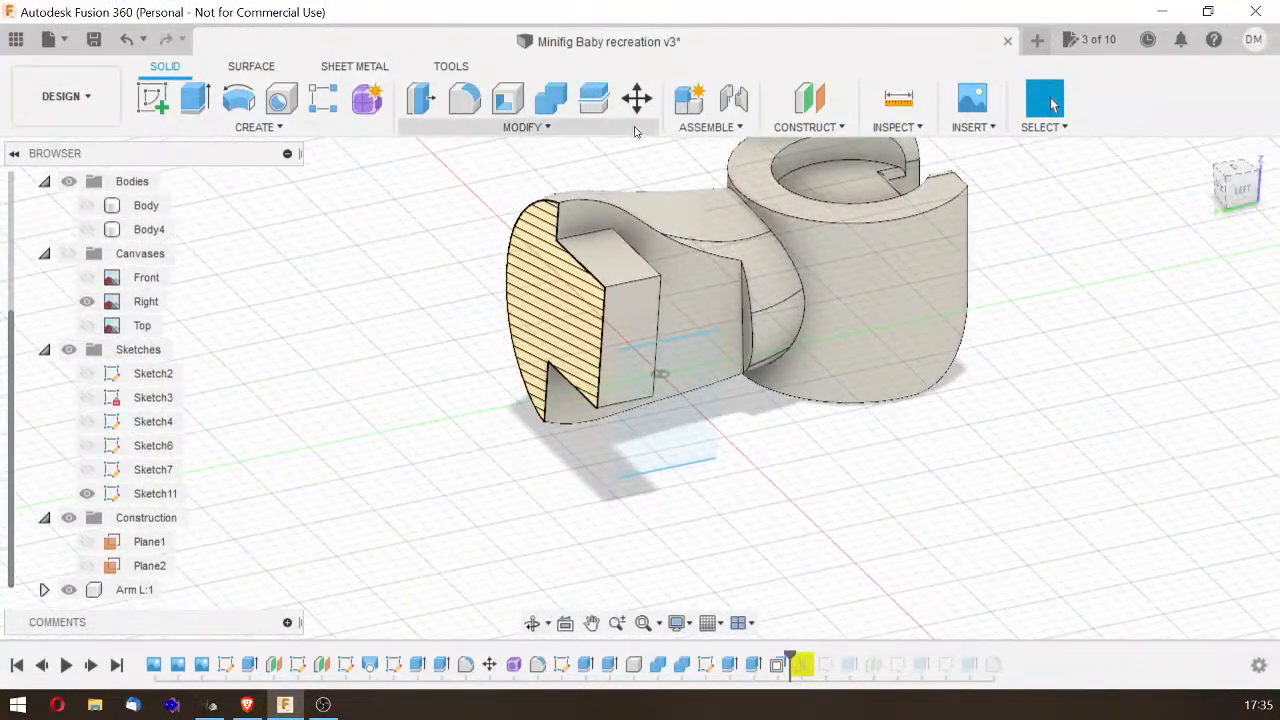
left_click(521, 127)
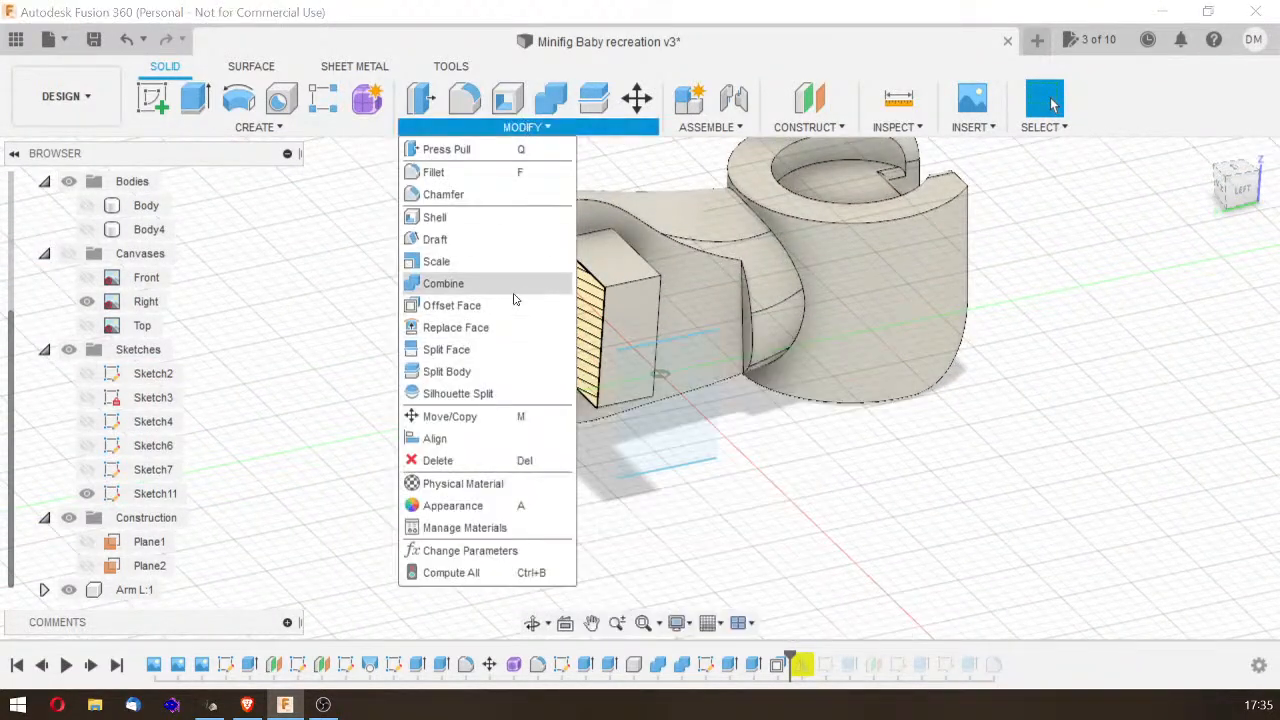
left_click(514, 304)
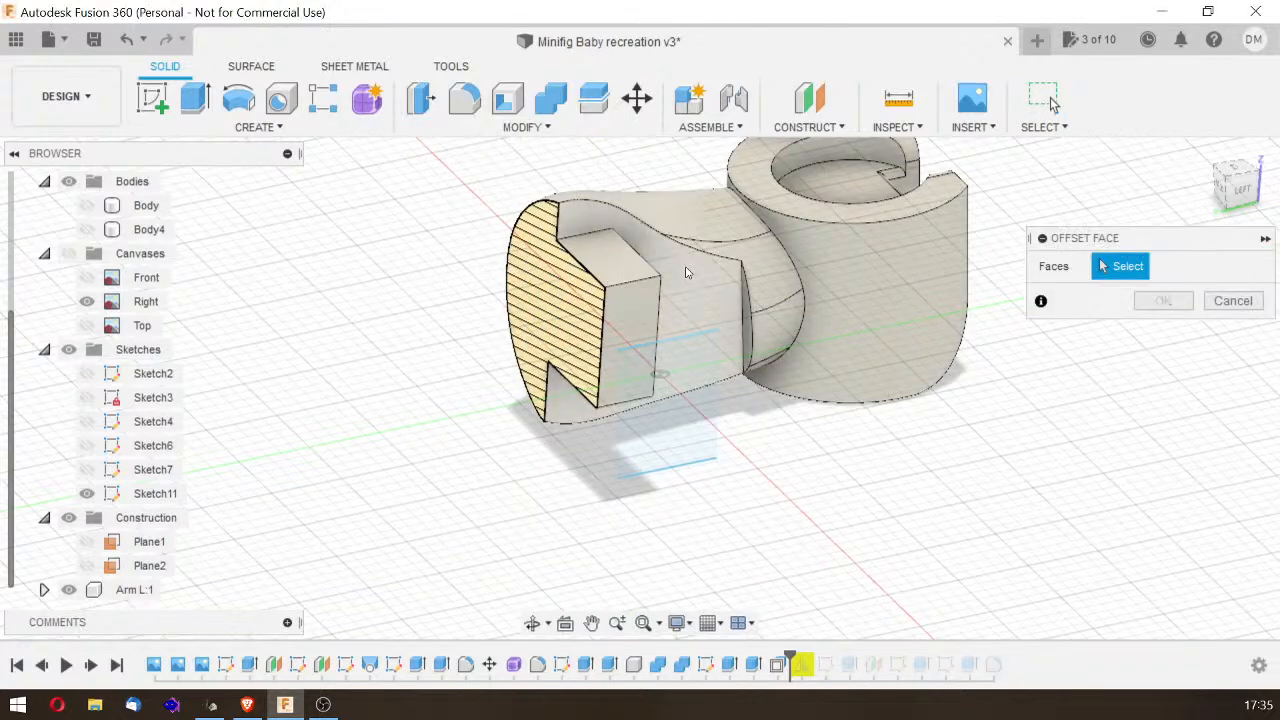
left_click(688, 274)
left_click(747, 302)
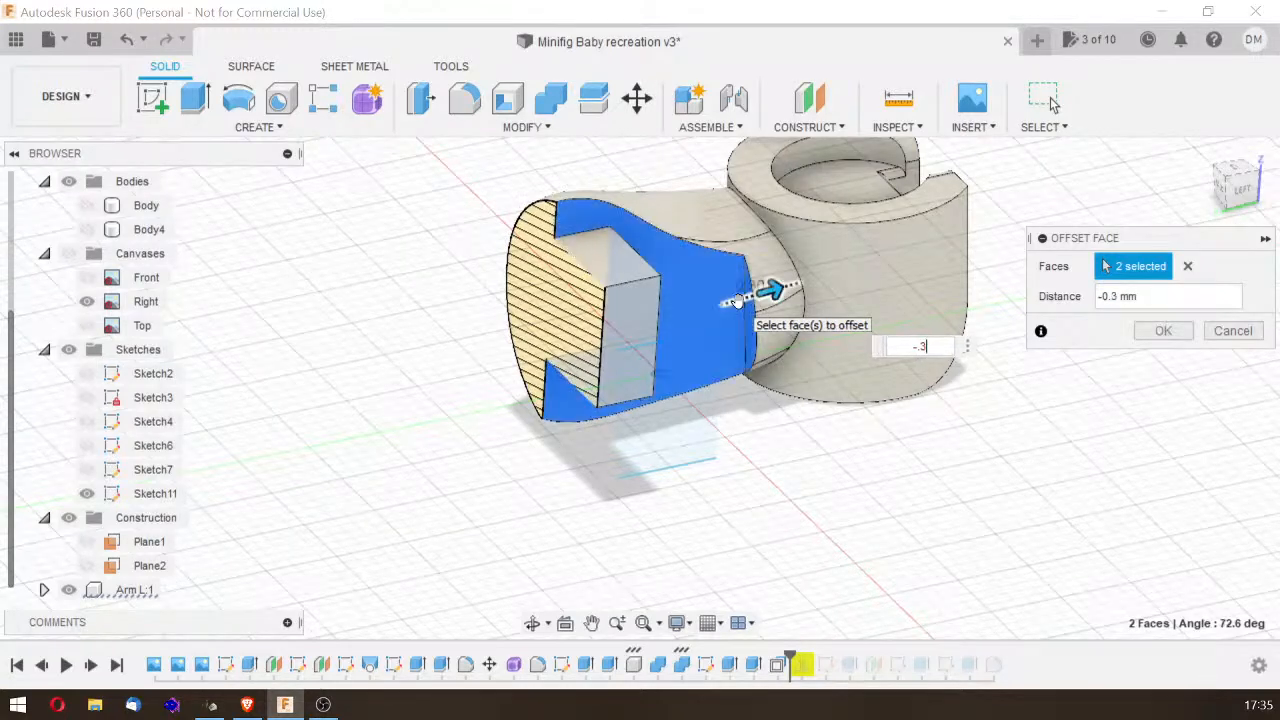
key("Return")
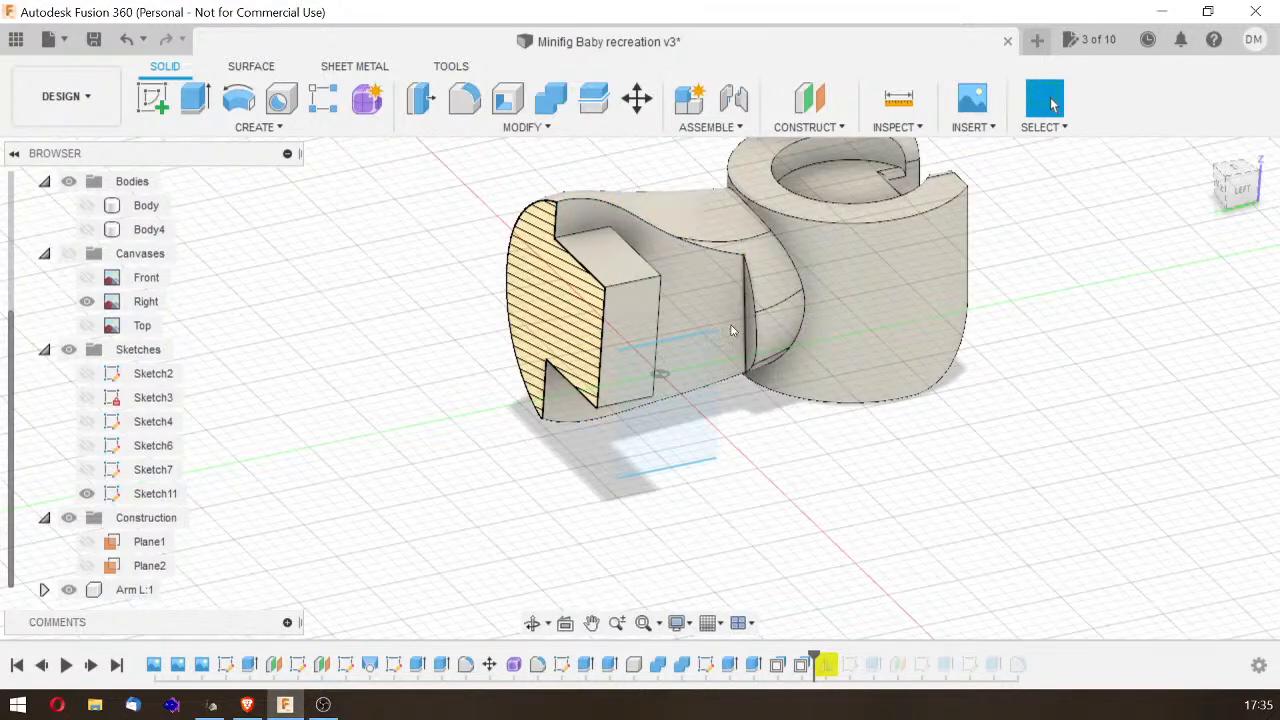
left_click(710, 360)
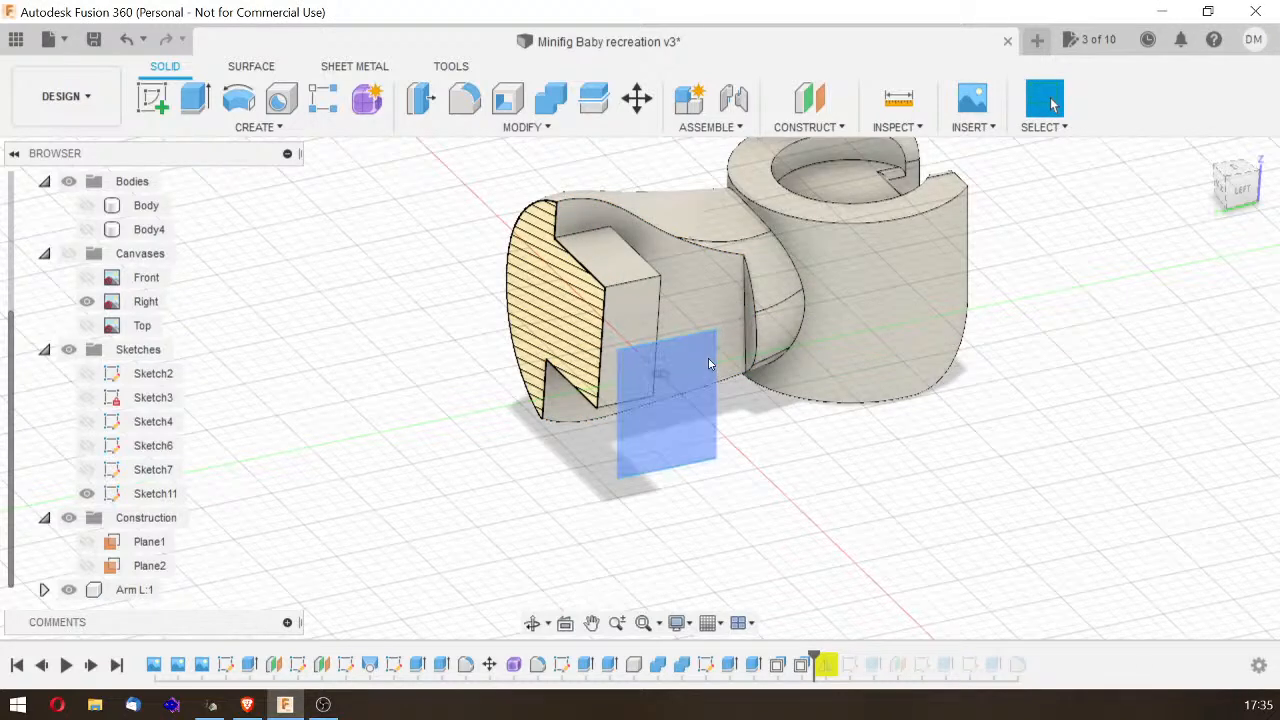
left_click(396, 529)
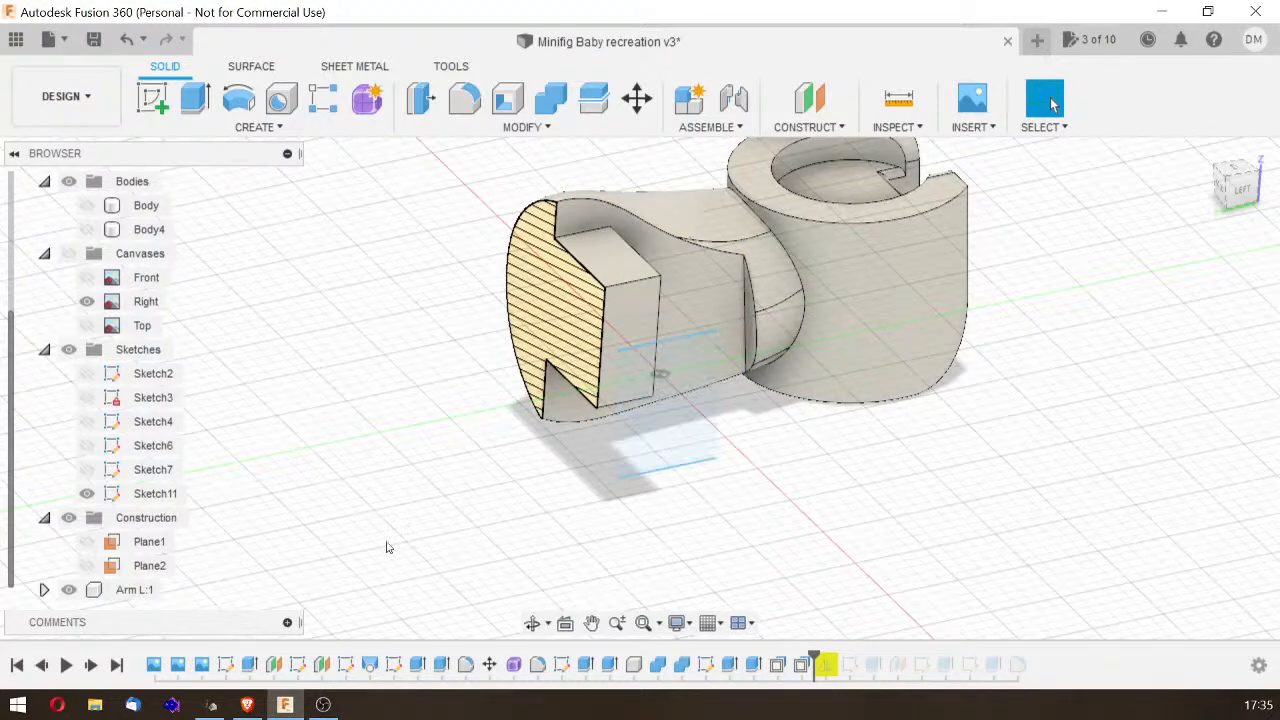
Step: Show the torso again and examine the gap between it and the left arm in section and from above
left_click(80, 281)
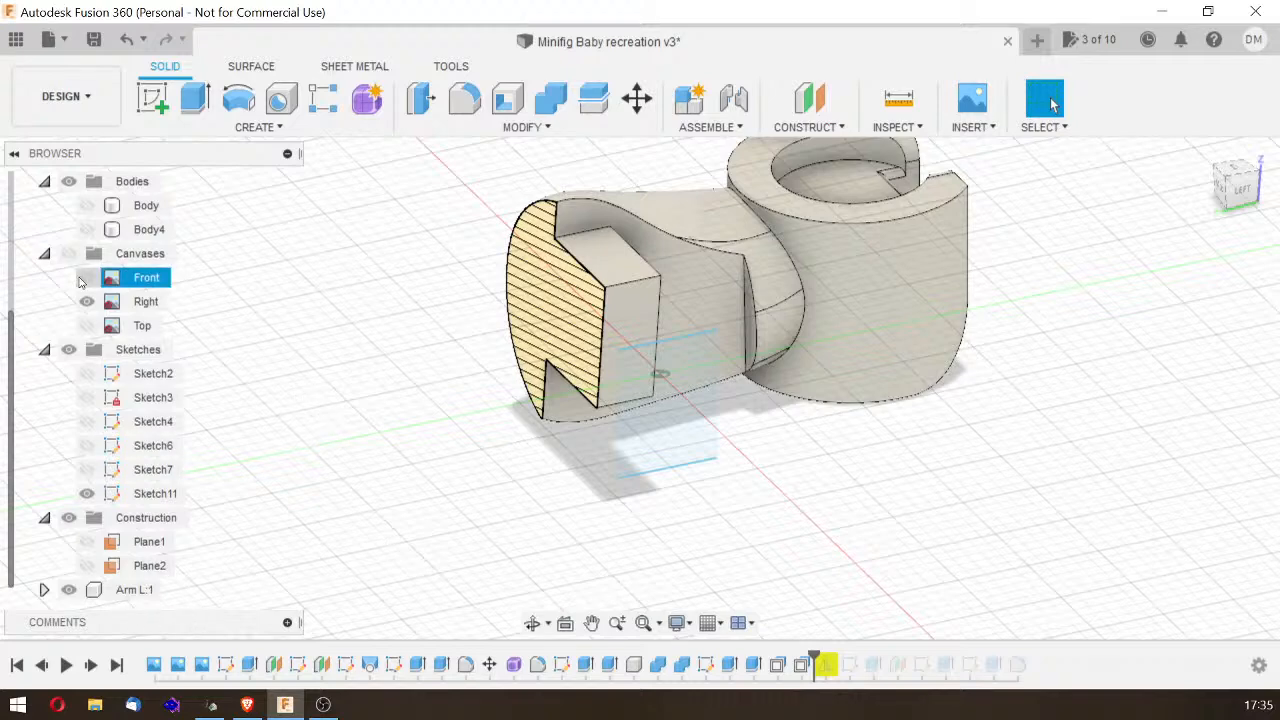
left_click(86, 206)
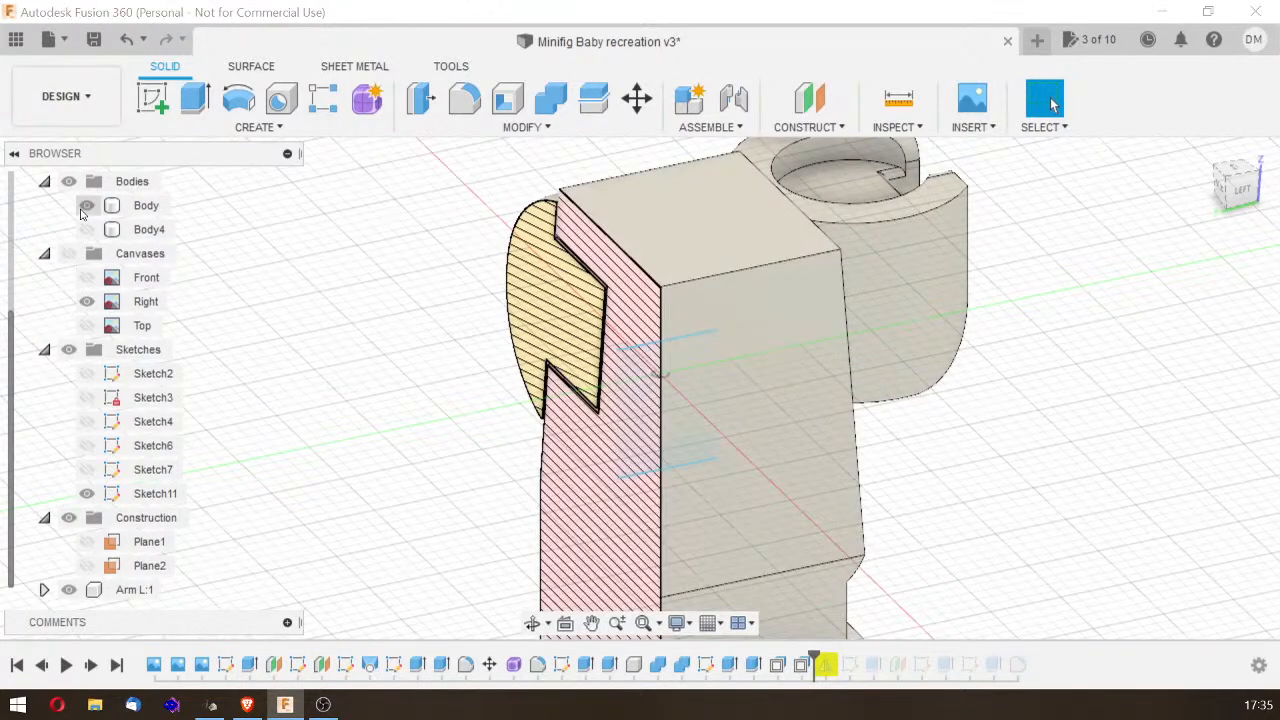
mouse_move(1238, 186)
left_mouse_down()
mouse_move(1256, 184)
mouse_move(1110, 330)
mouse_move(1118, 262)
mouse_move(1050, 220)
mouse_move(1045, 165)
left_mouse_up()
left_click_drag(1051, 104, 1190, 216)
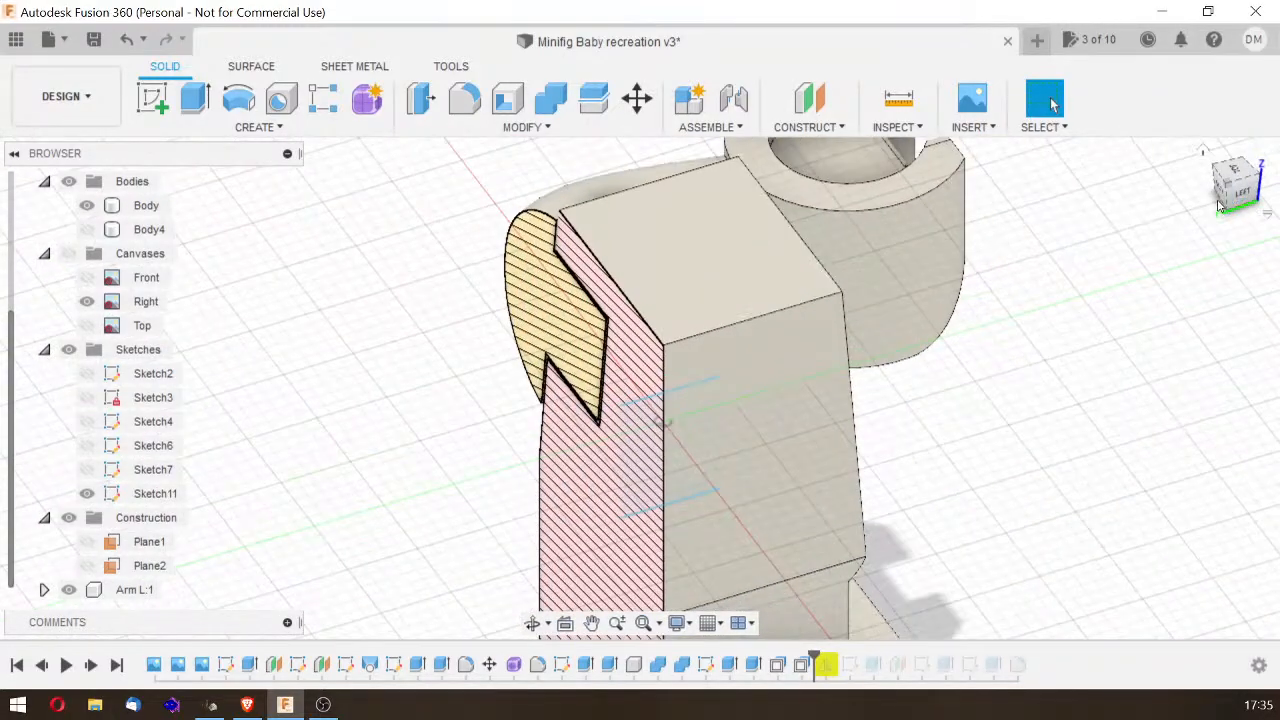
mouse_move(1265, 187)
left_mouse_down()
mouse_move(1232, 174)
mouse_move(1210, 262)
left_mouse_up()
mouse_move(1238, 200)
left_mouse_down()
mouse_move(1277, 175)
mouse_move(1254, 172)
mouse_move(1276, 168)
mouse_move(1235, 192)
left_mouse_up()
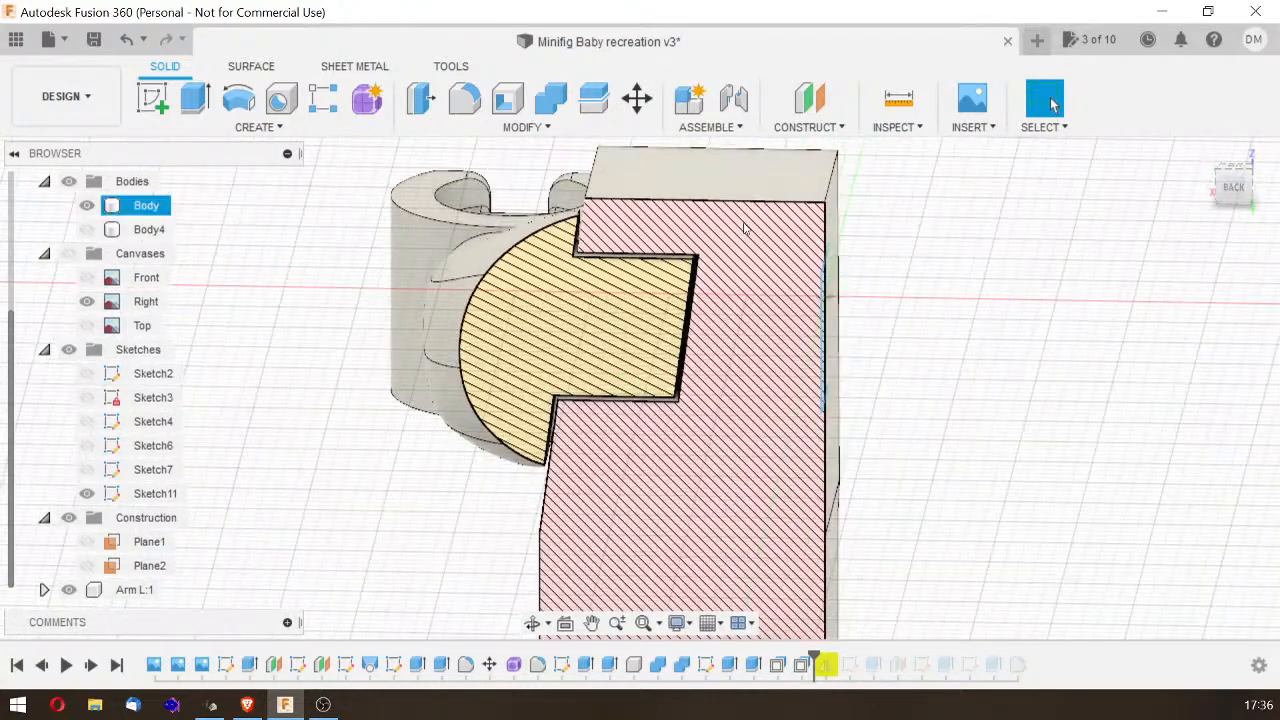
scroll(744, 229, "up", 5)
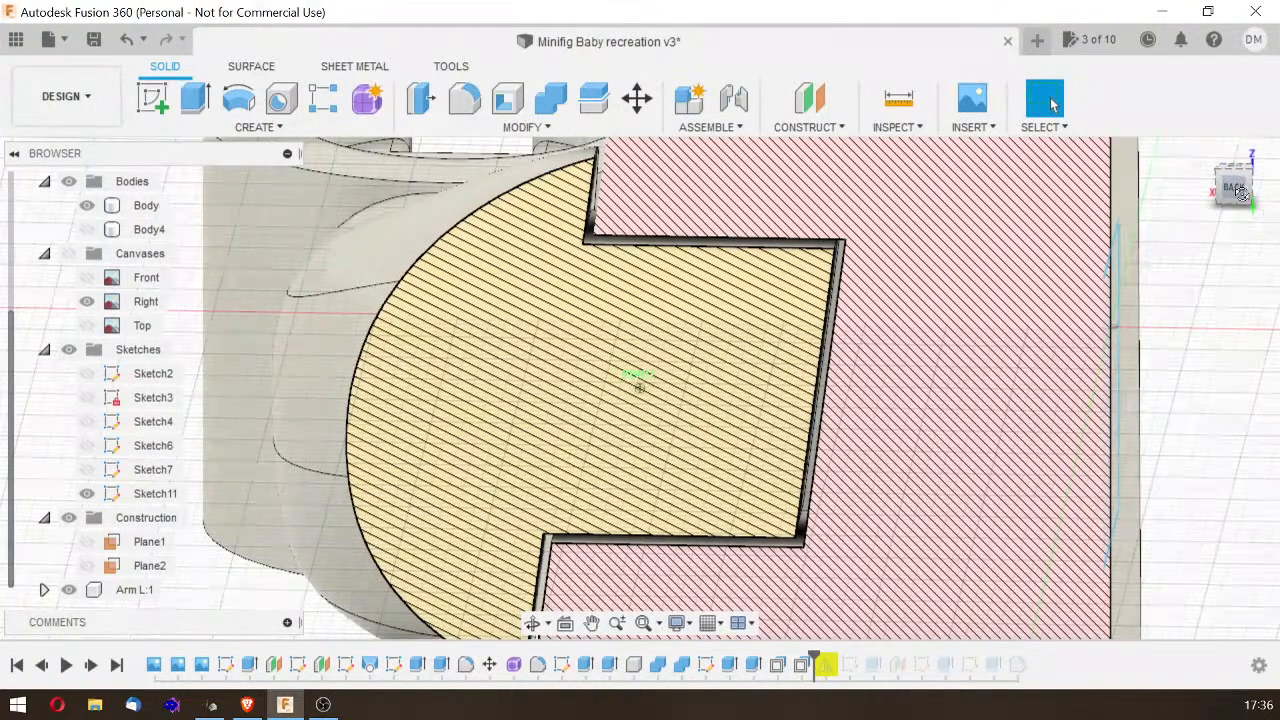
mouse_move(1239, 188)
left_mouse_down()
mouse_move(1239, 207)
mouse_move(1180, 203)
mouse_move(1169, 238)
left_mouse_up()
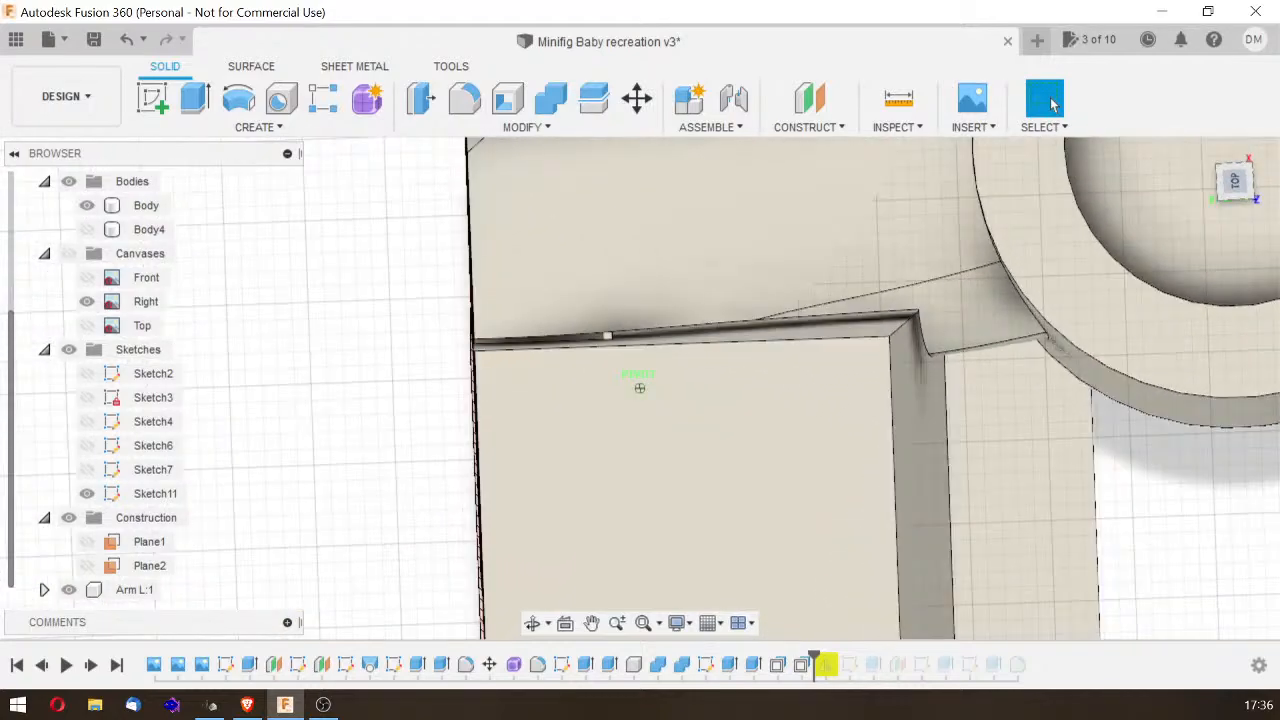
left_click_drag(1170, 238, 1174, 208)
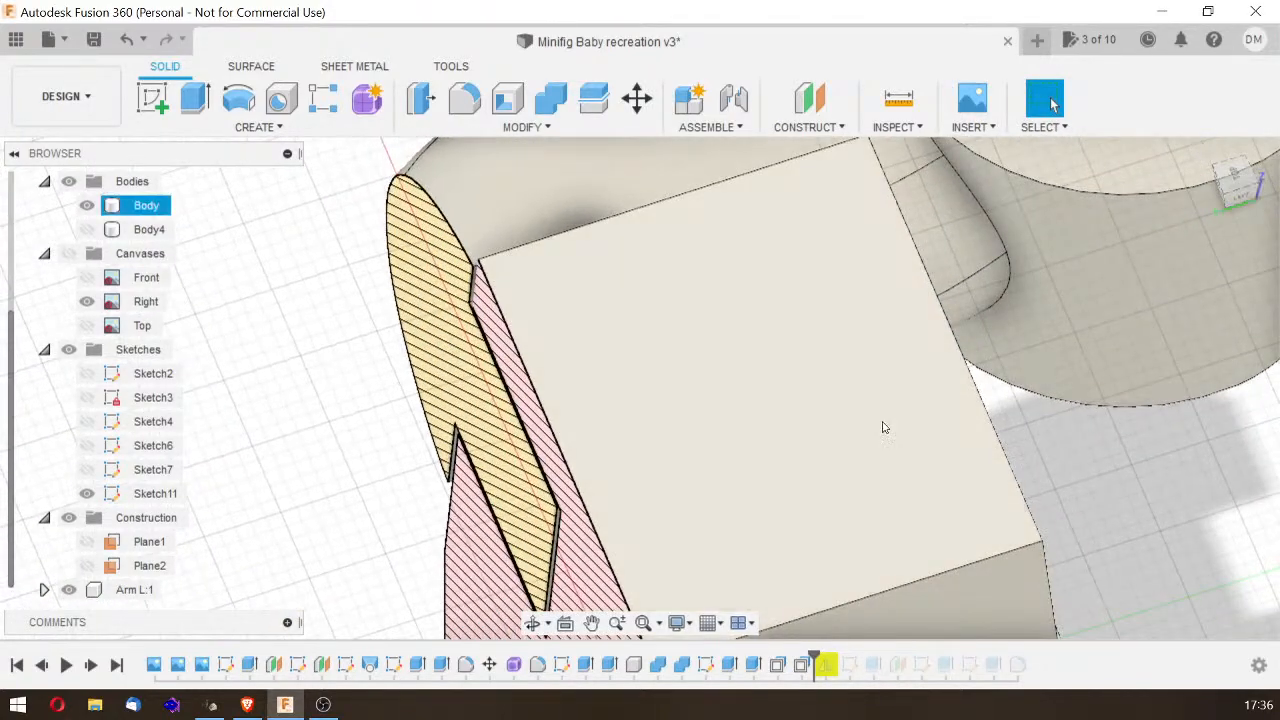
Step: Change the offset of the left arm's two torso-facing faces around the shoulder block to -0.2 mm
double_click(801, 665)
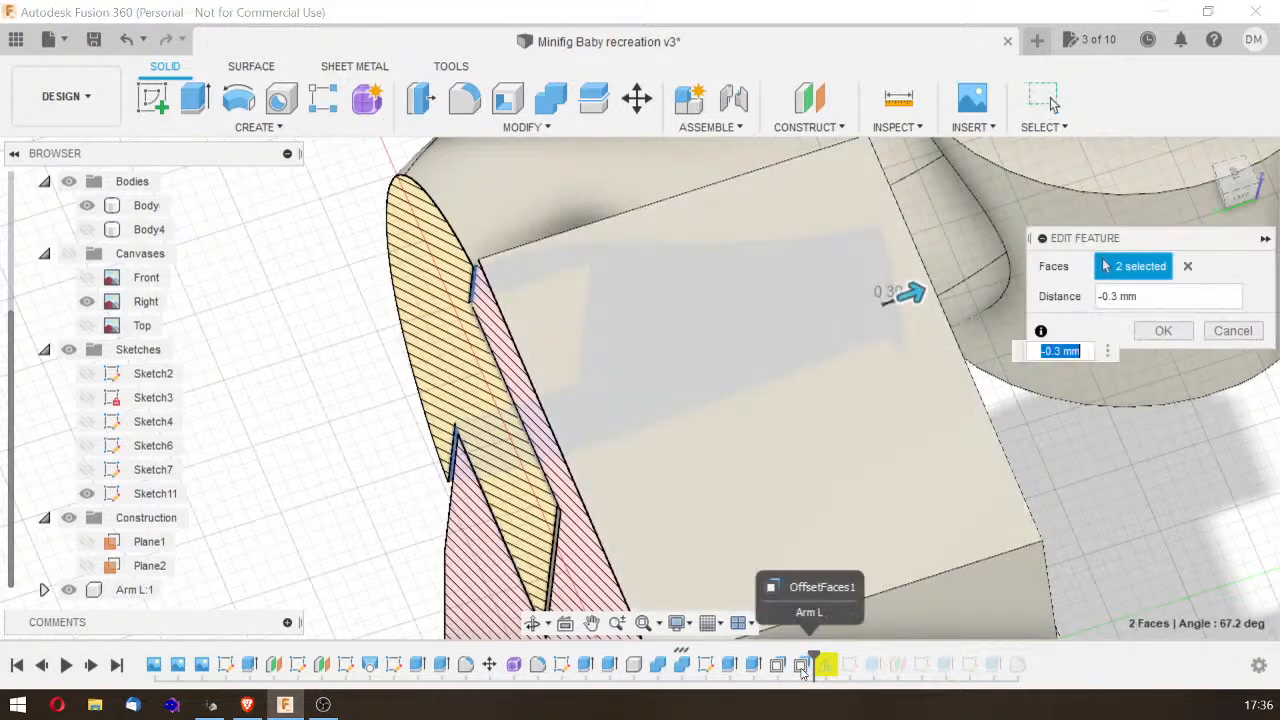
left_click(1049, 351)
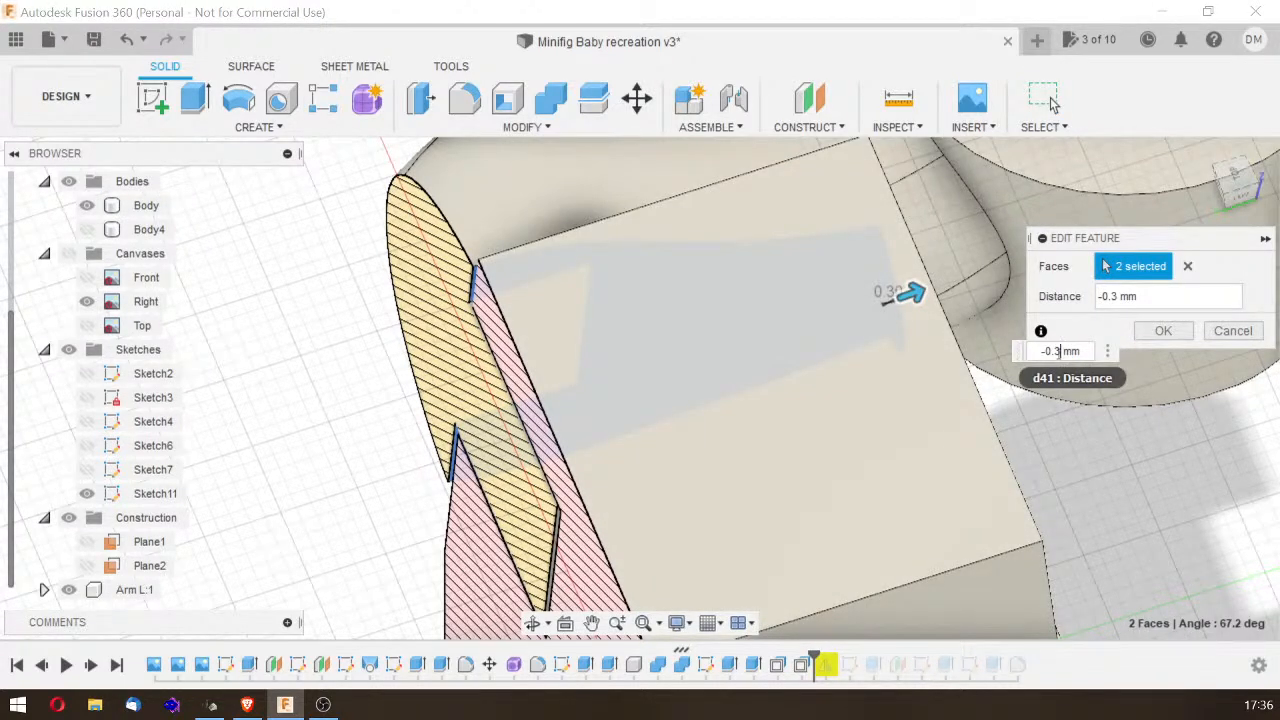
type("2")
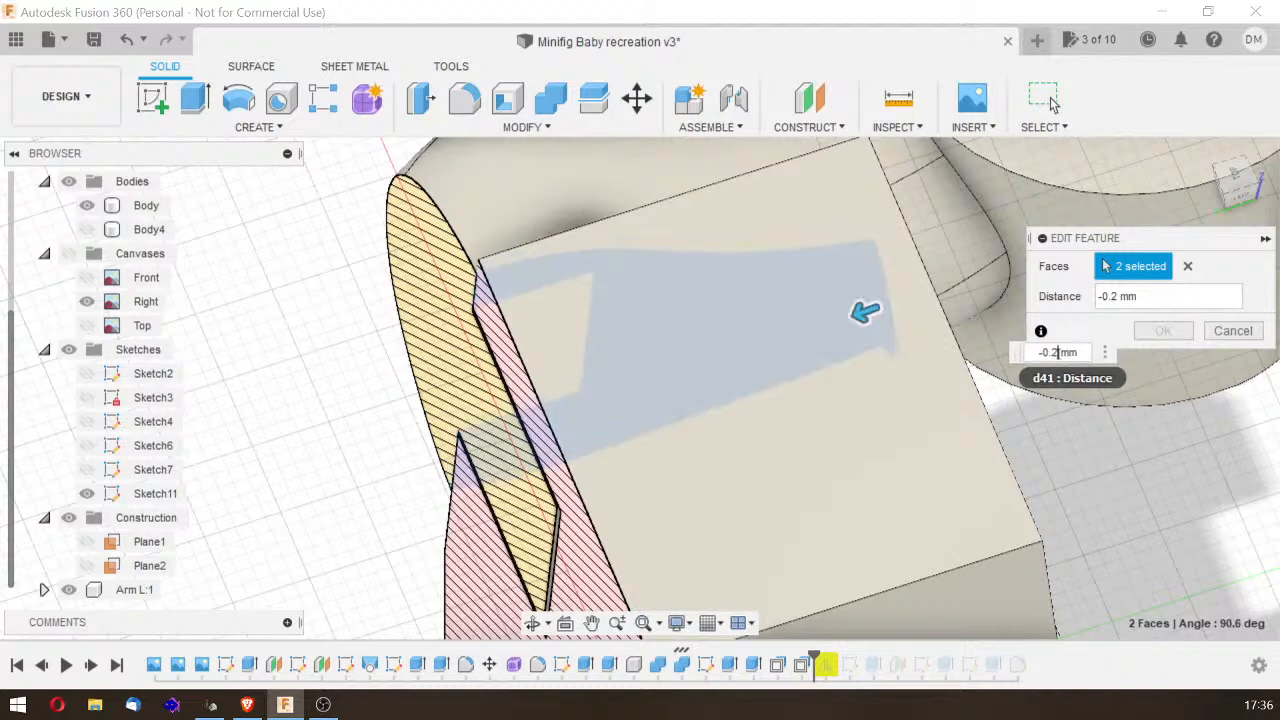
key("Return")
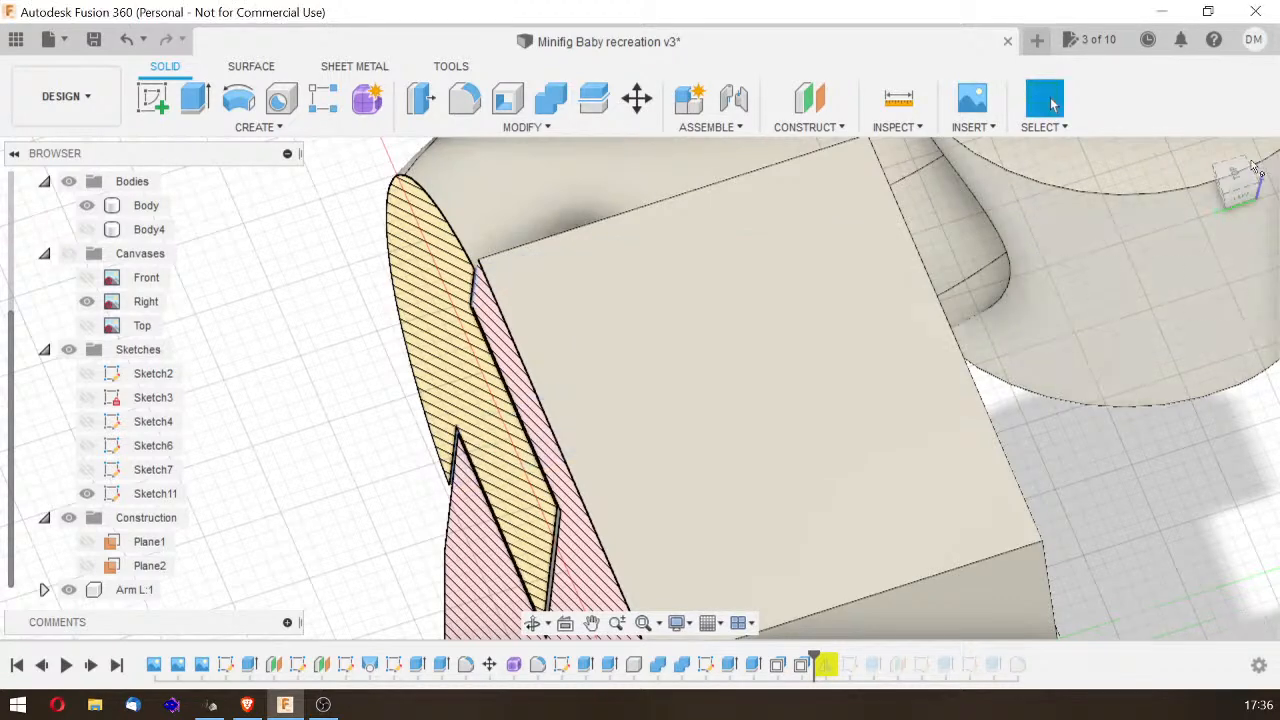
Step: Change the offset of the five torso socket faces around the left arm's shoulder block to -0.2 mm
left_click(1237, 190)
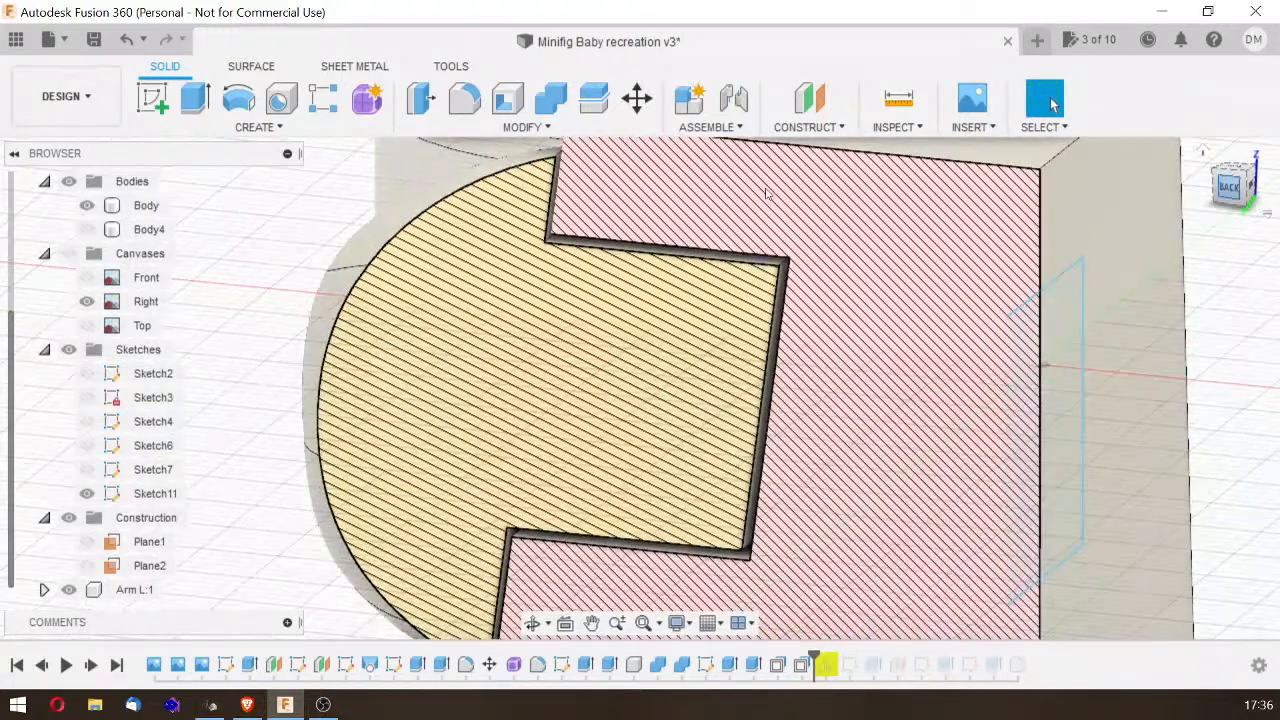
double_click(753, 664)
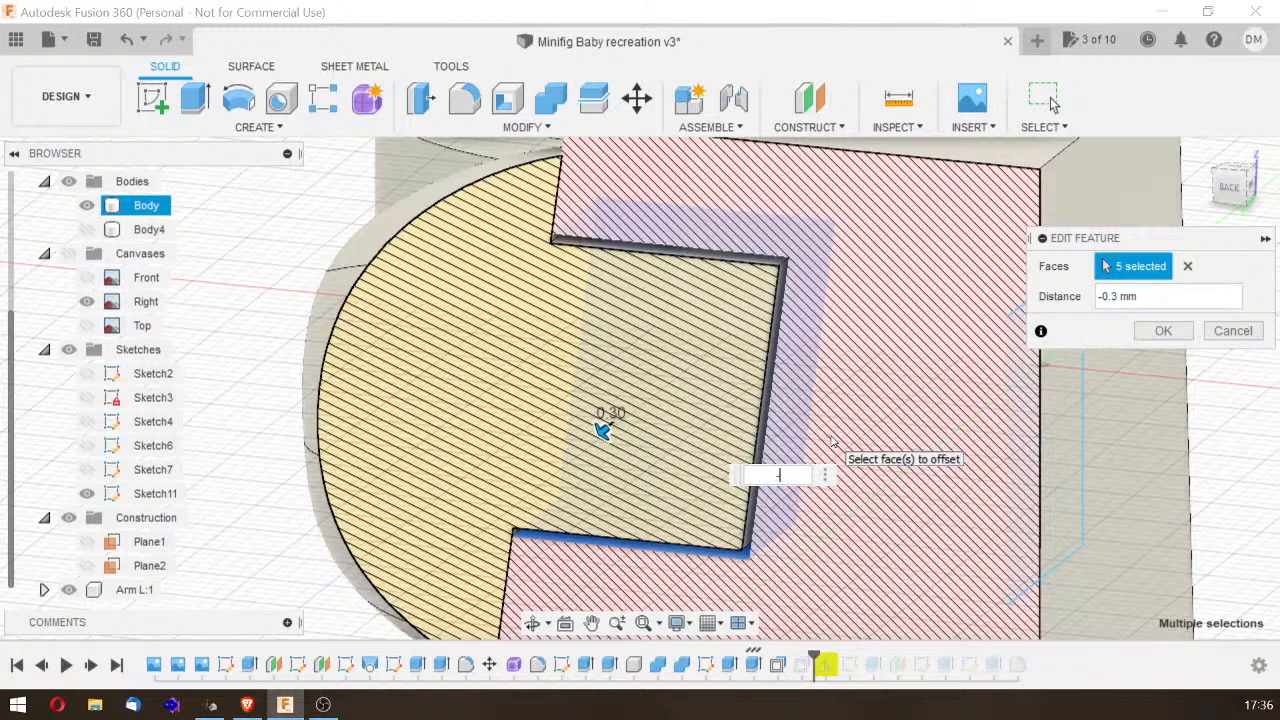
type("-.2")
key("Return")
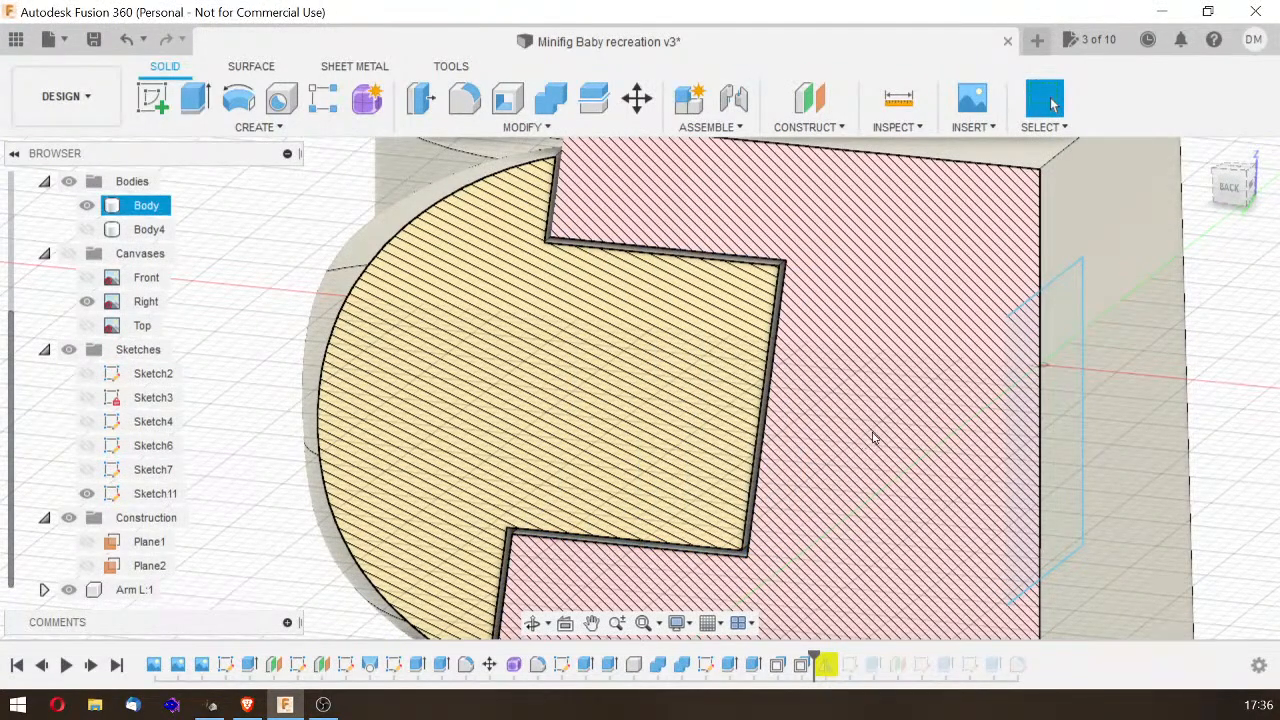
Step: Review the reduced socket clearance in section and turn off the section analysis
scroll(800, 410, "up", 1)
scroll(806, 389, "down", 5)
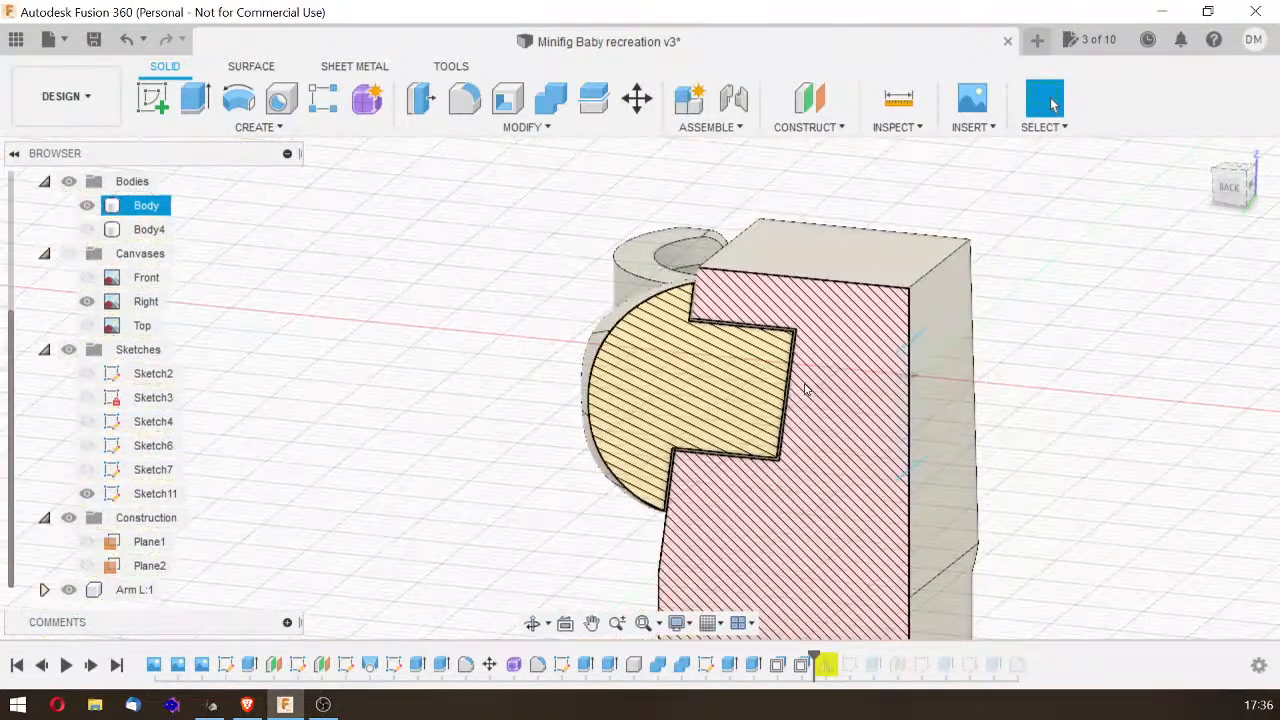
mouse_move(1229, 198)
left_mouse_down()
mouse_move(1250, 200)
mouse_move(1230, 290)
mouse_move(1190, 225)
mouse_move(1208, 190)
left_mouse_up()
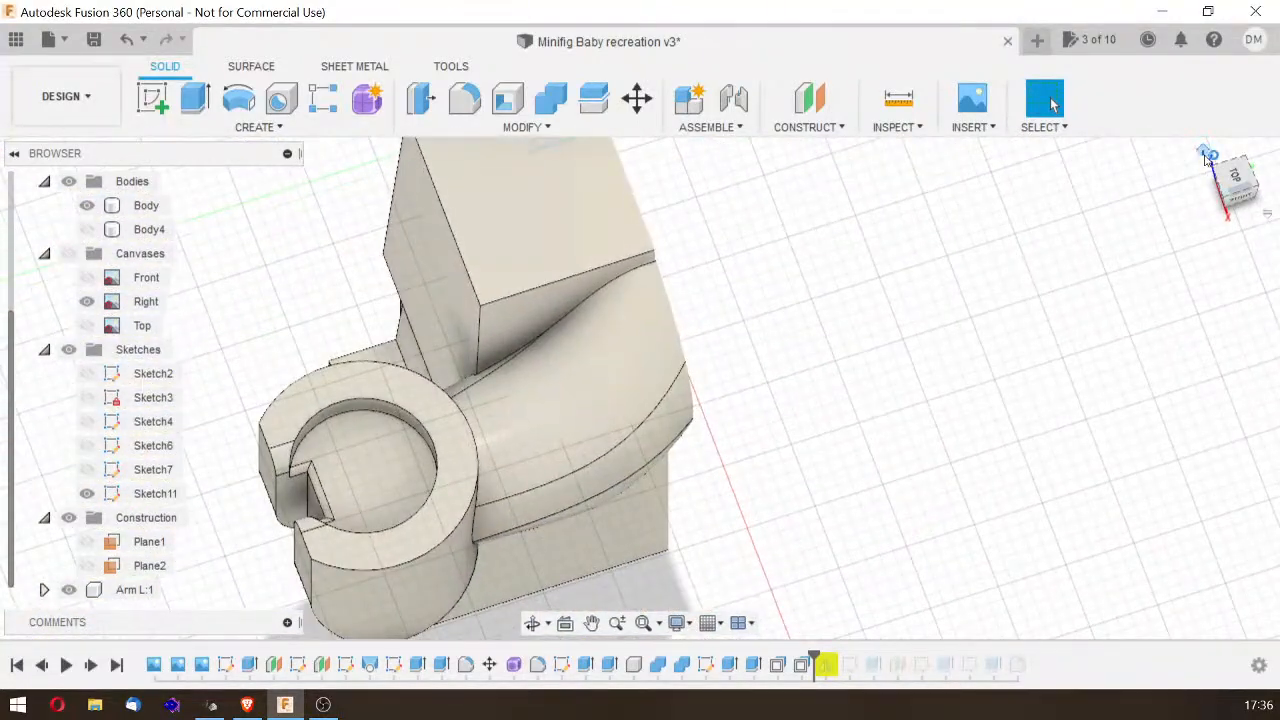
left_click(1208, 155)
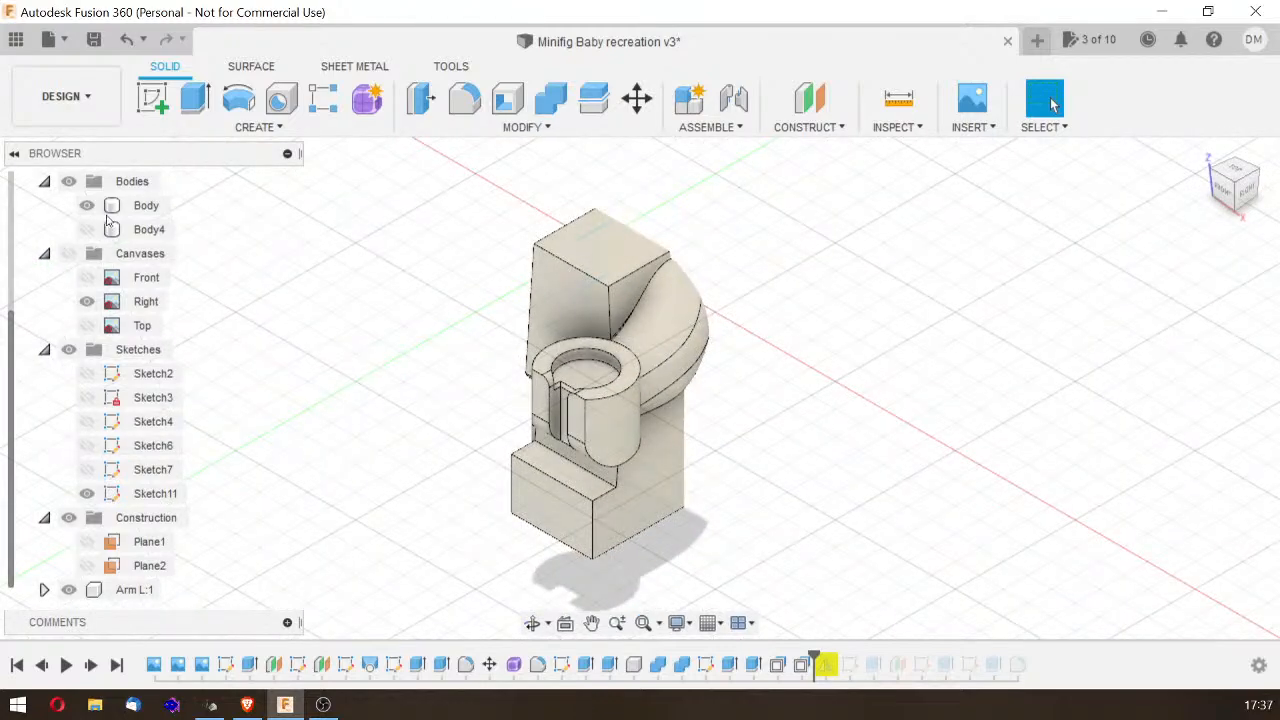
scroll(108, 230, "up", 3)
left_click(68, 253)
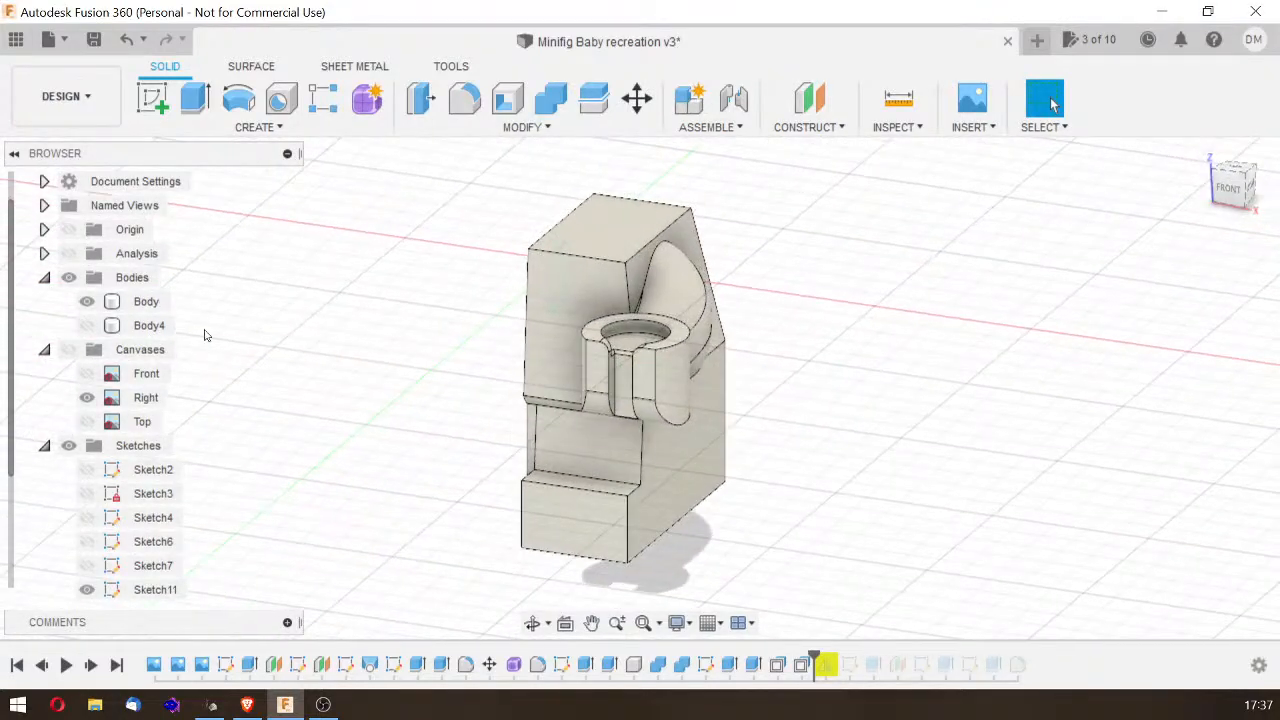
Step: Hide the torso to examine the left arm on its own, and show the torso again
left_click(87, 301)
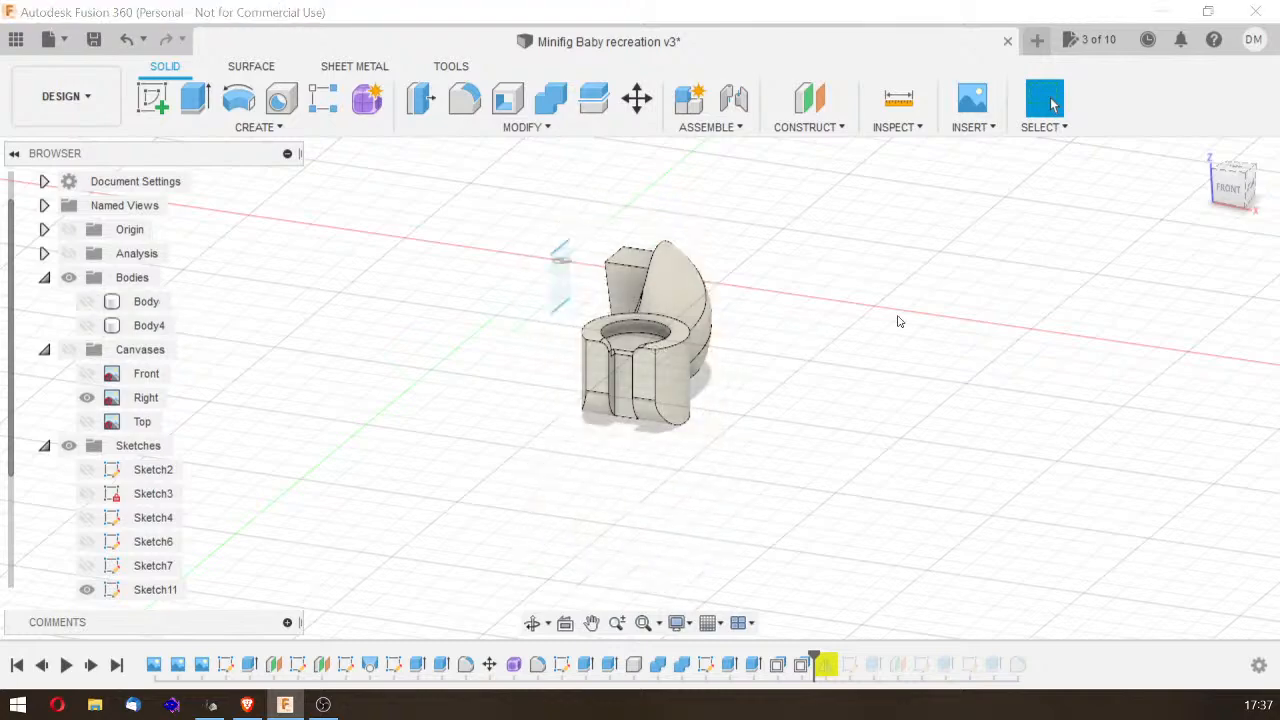
left_click_drag(1245, 195, 1053, 246)
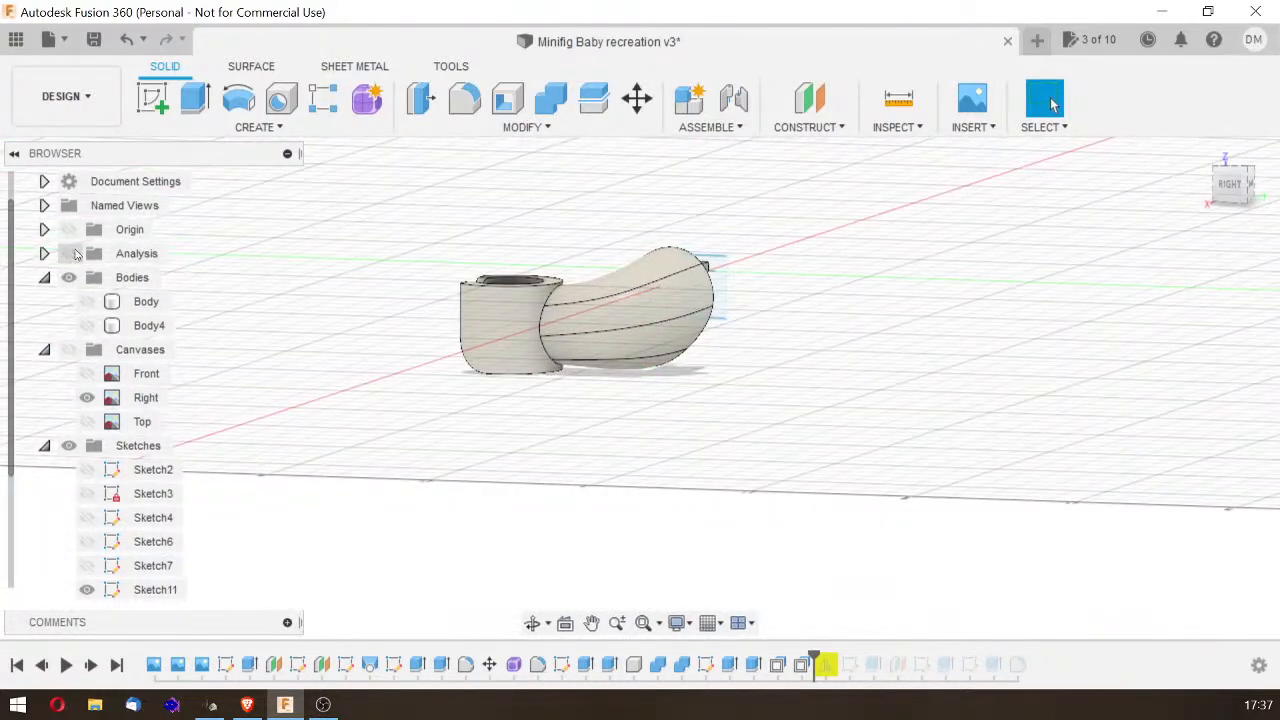
left_click(87, 301)
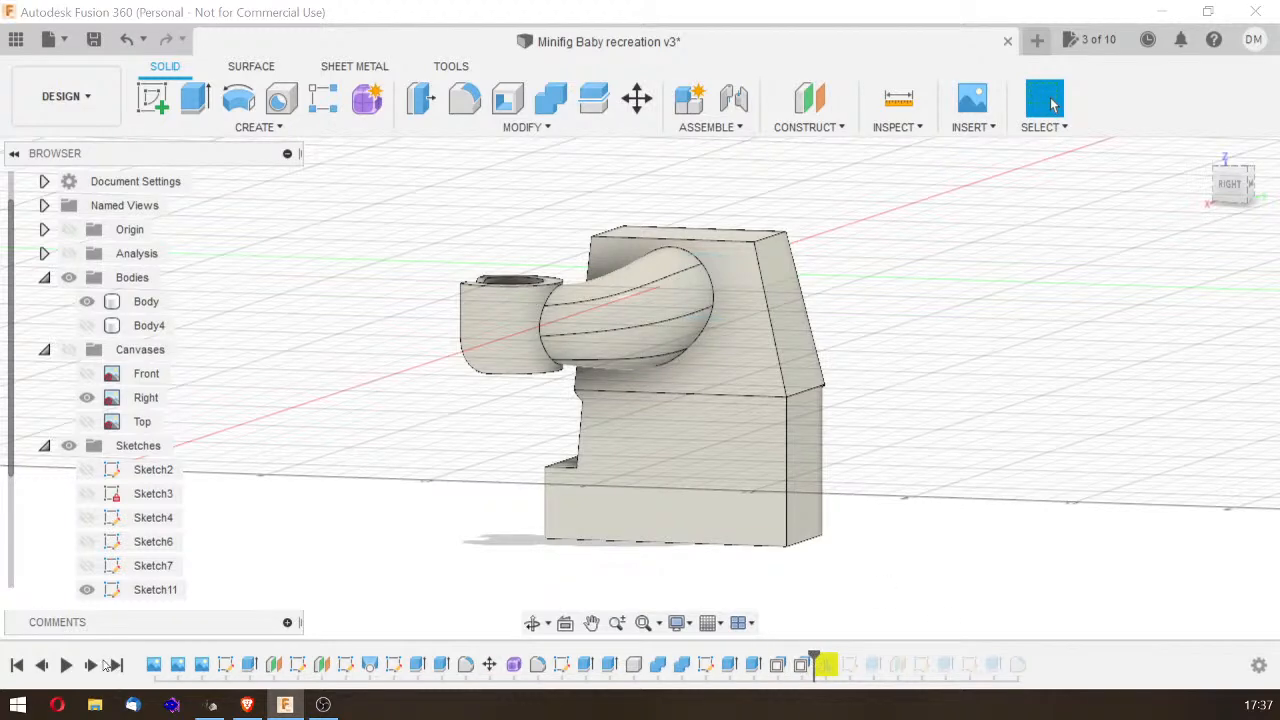
Step: Roll the timeline past the existing mirror feature and edit it to mirror only the torso body, keeping the Join operation
left_click(91, 665)
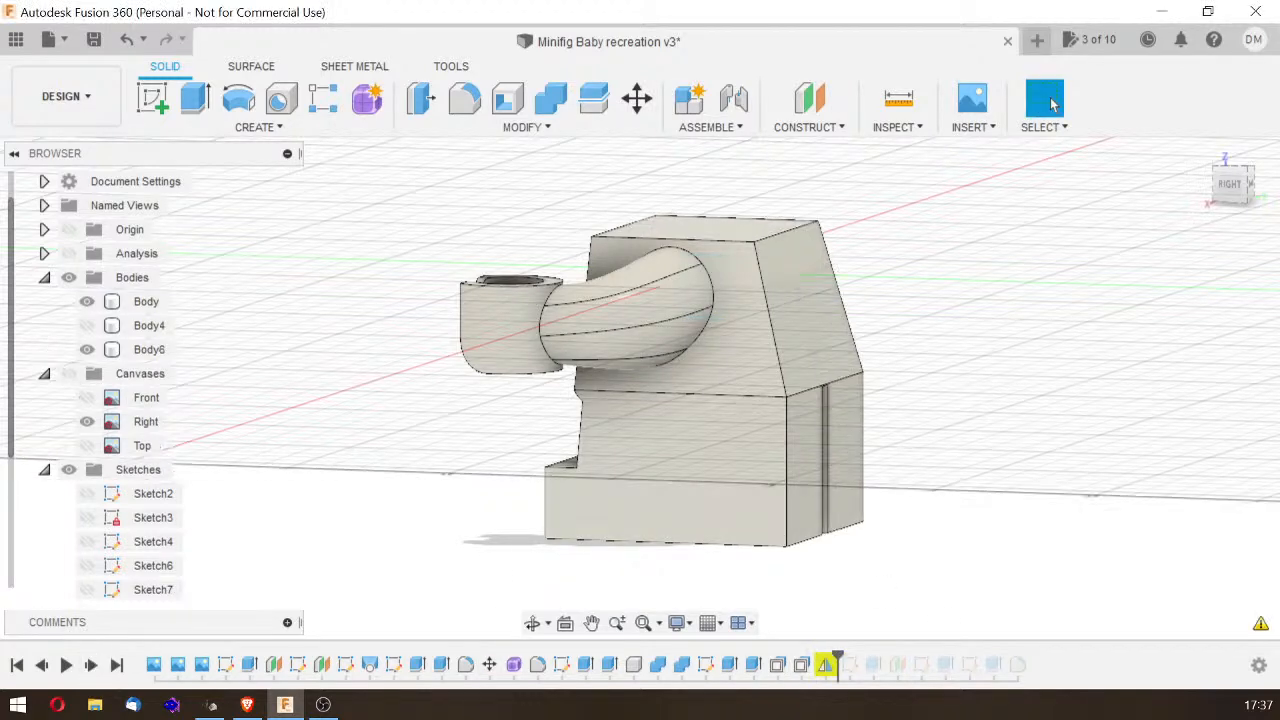
mouse_move(1219, 179)
left_mouse_down()
mouse_move(1180, 345)
mouse_move(1235, 330)
mouse_move(1184, 191)
left_mouse_up()
left_click(1203, 151)
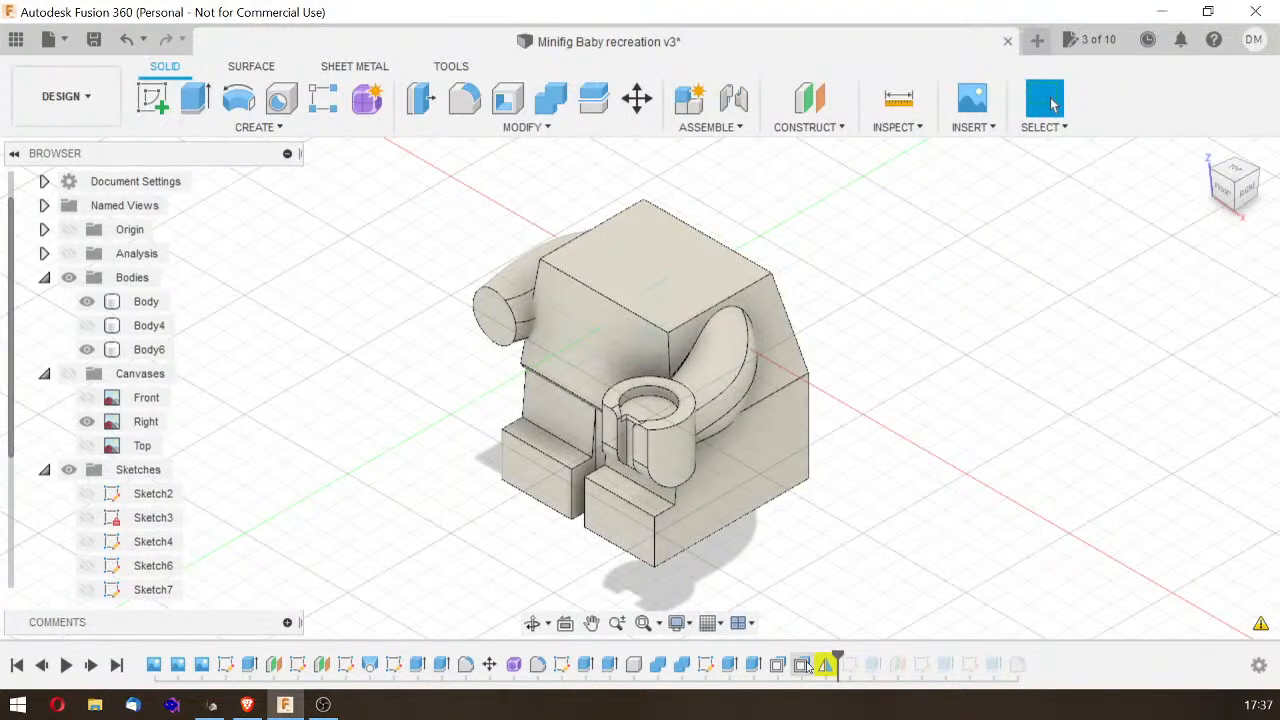
double_click(825, 665)
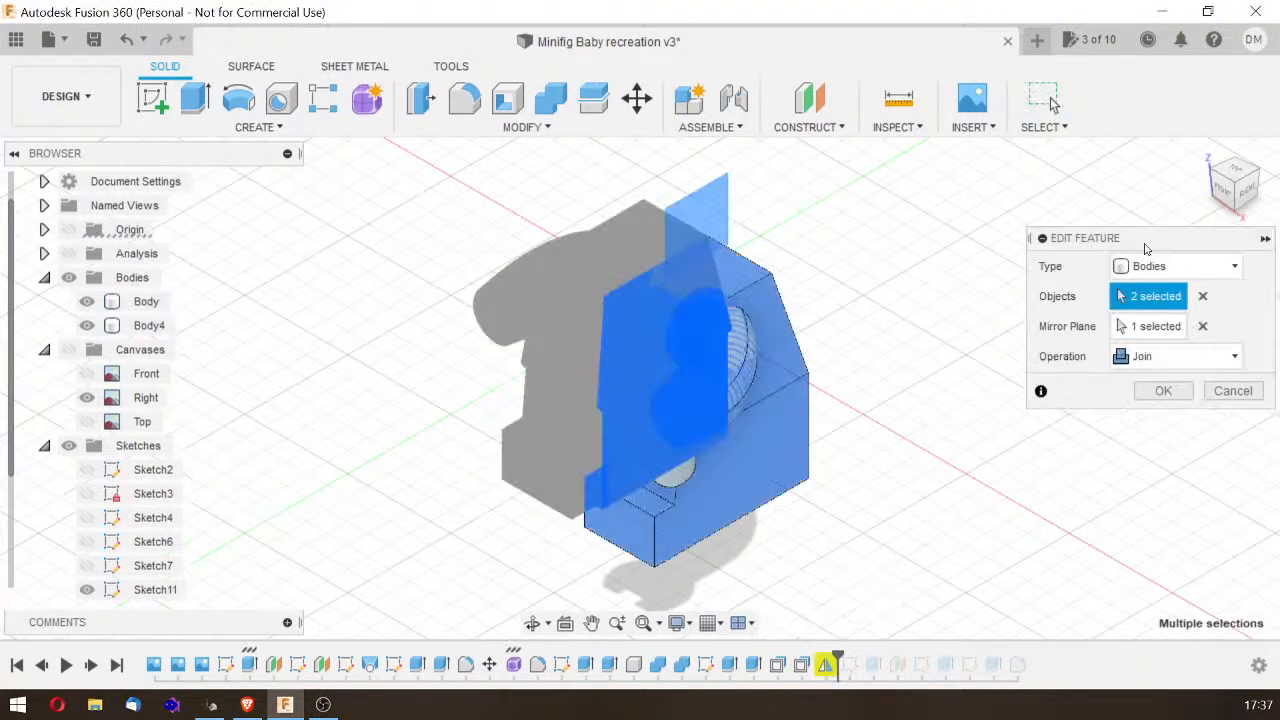
left_click(1202, 296)
left_click(147, 301)
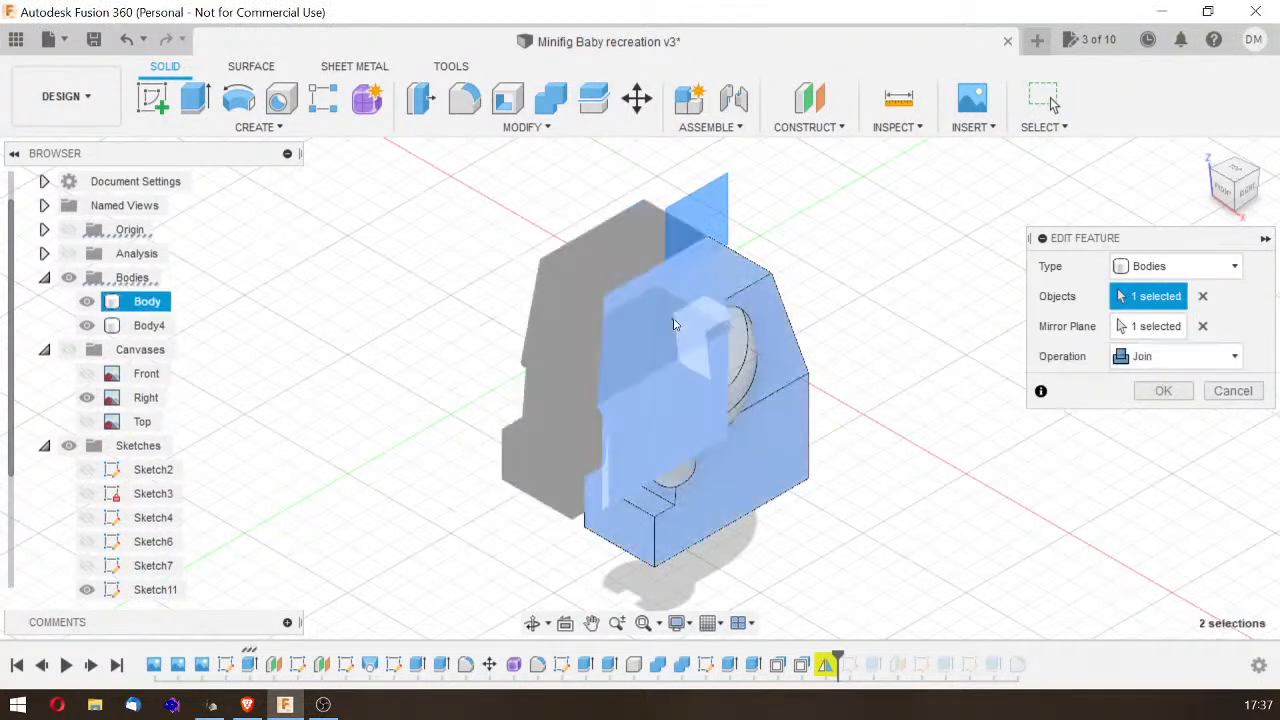
left_click(1160, 390)
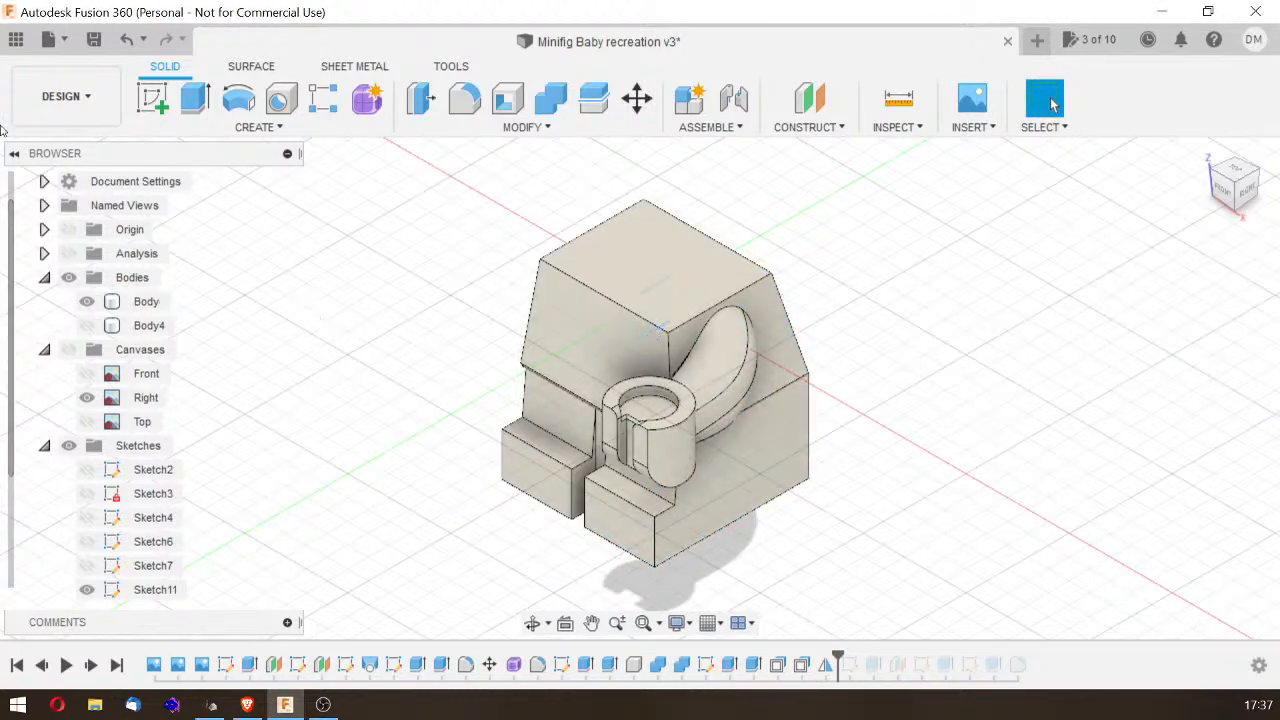
Step: Mirror the Arm L component across the vertical plane through the middle of the torso
left_click(284, 128)
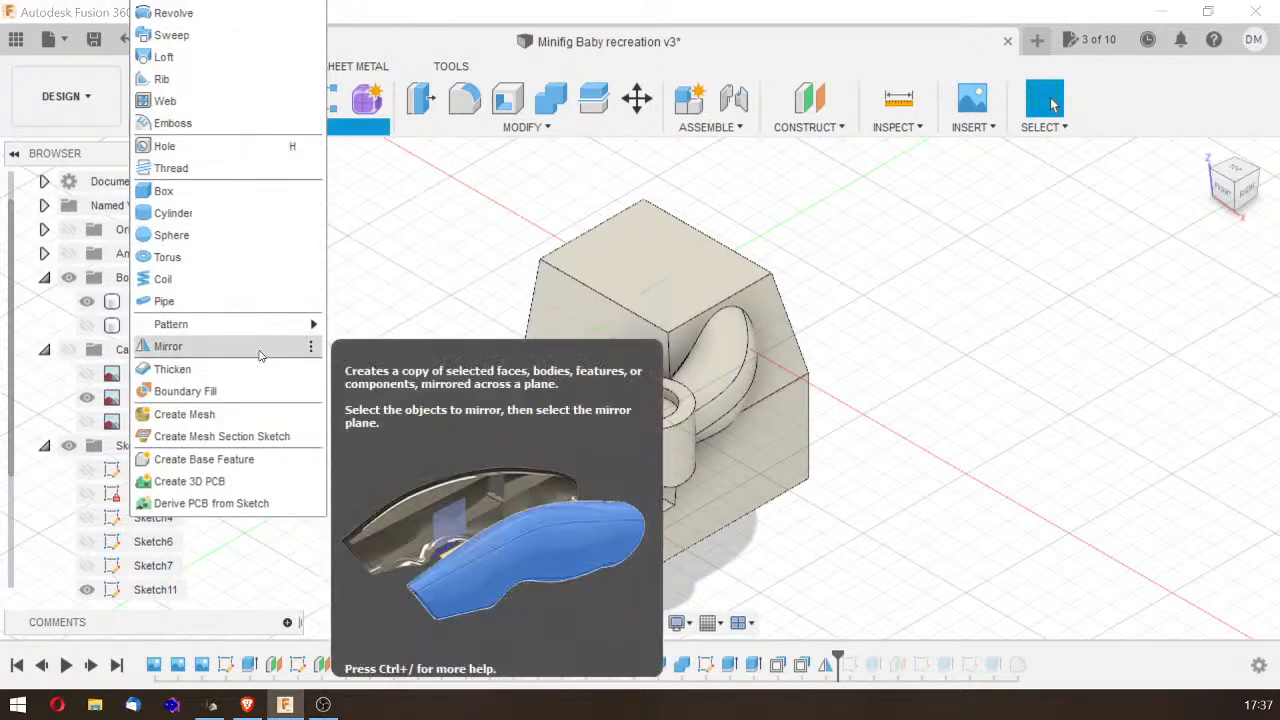
left_click(259, 347)
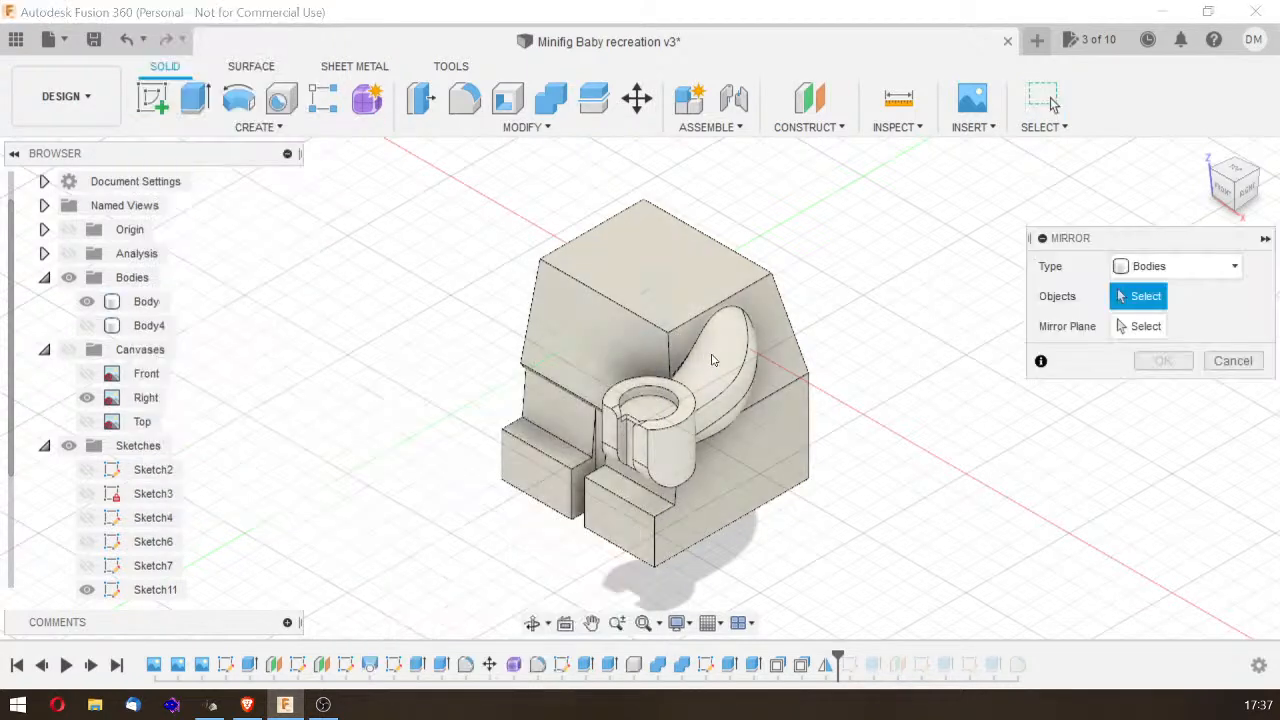
left_click(712, 362)
left_click(1175, 266)
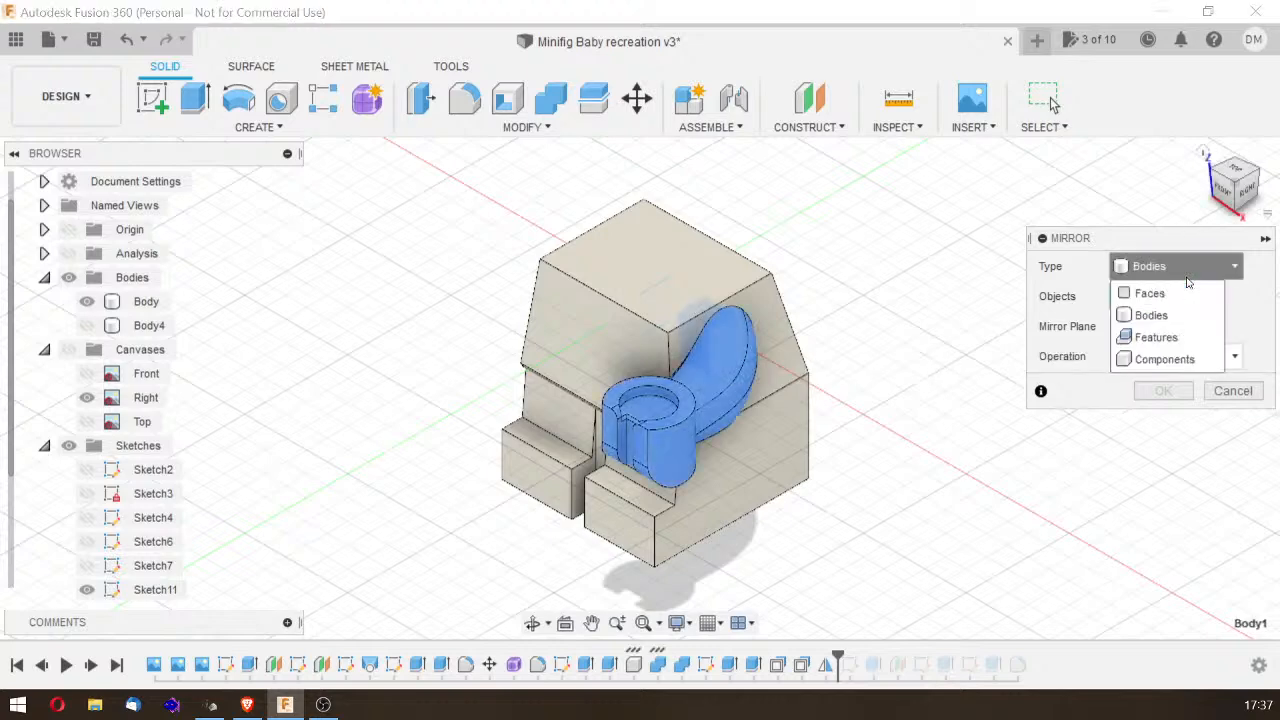
left_click(1158, 360)
left_click(732, 347)
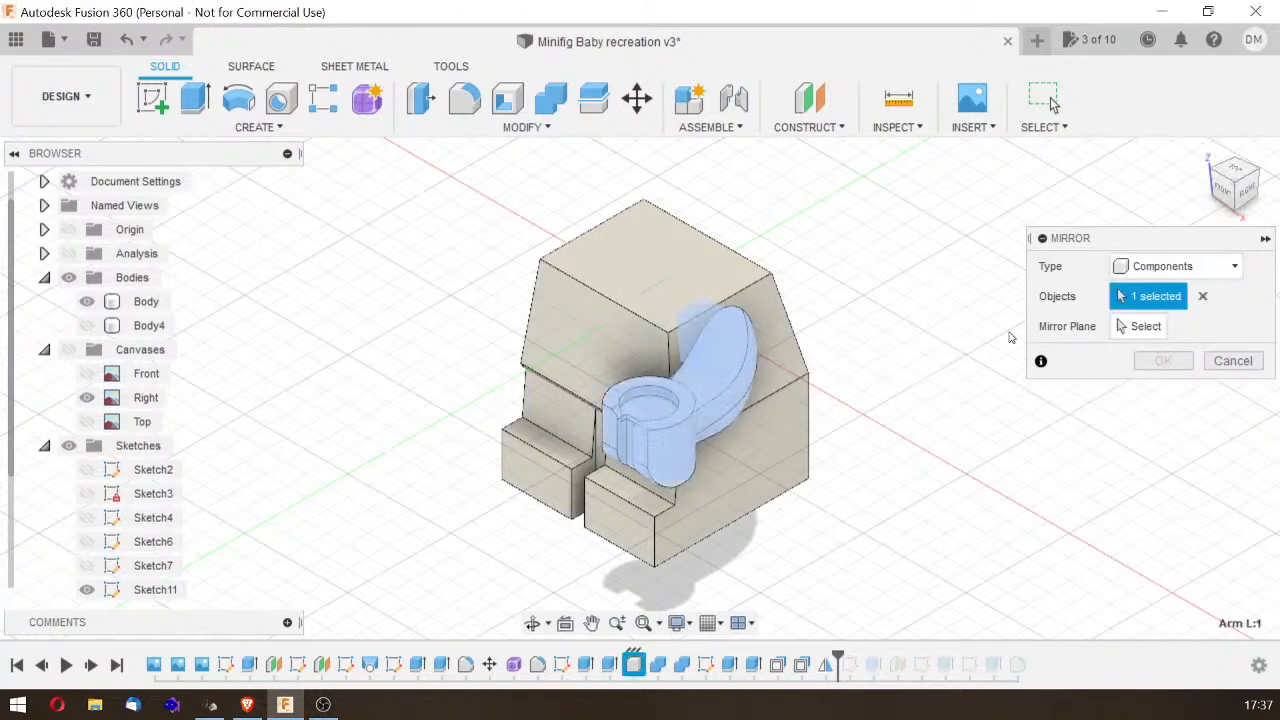
left_click(724, 210)
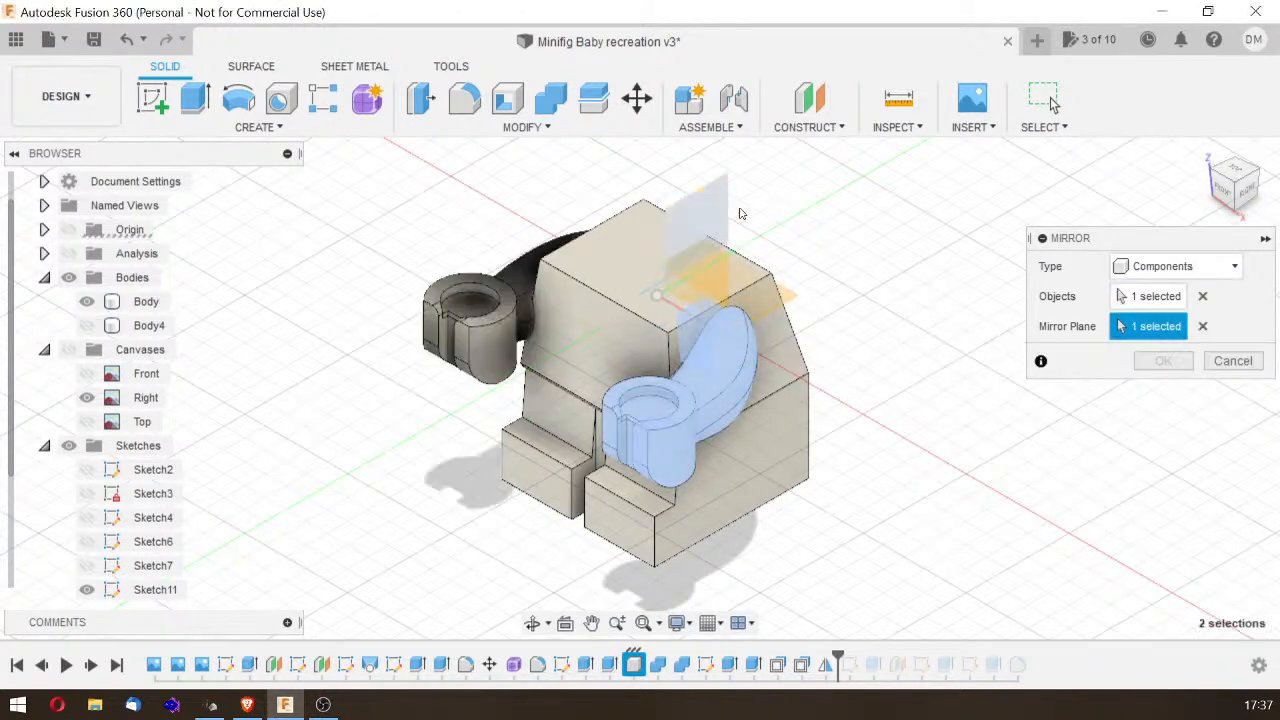
left_click(1157, 362)
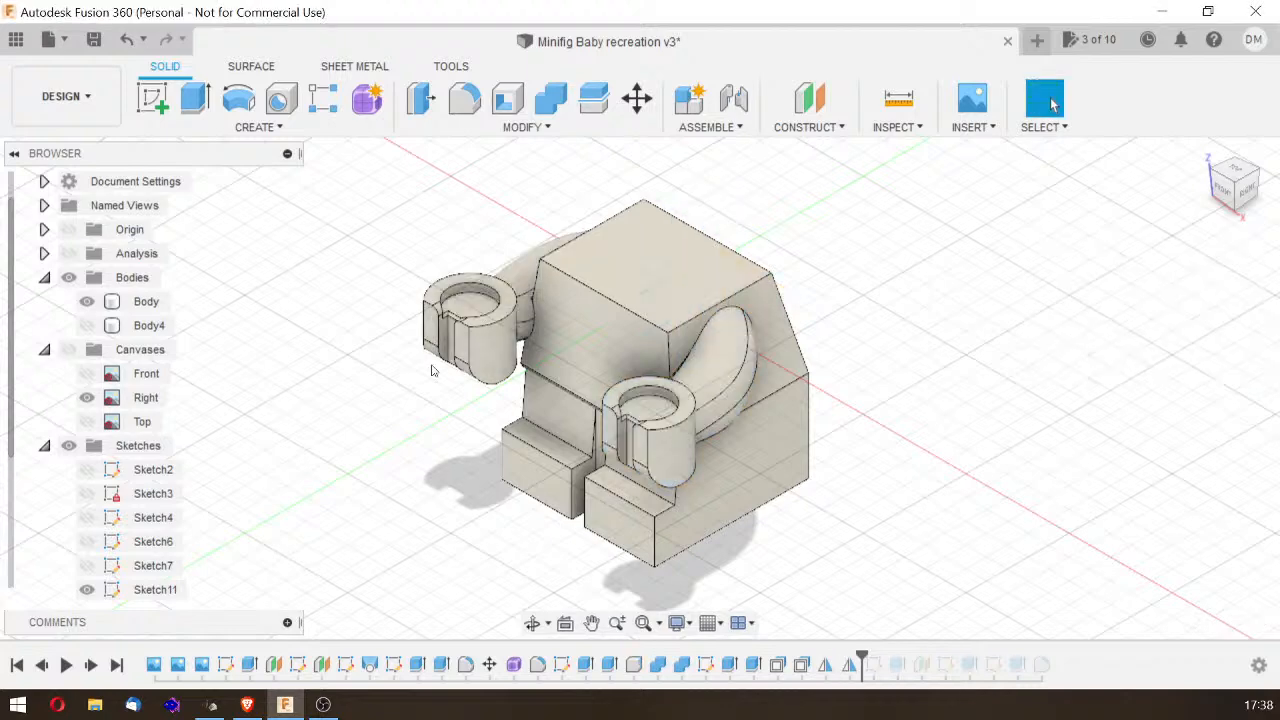
Step: Rename the mirrored arm component as Arm R
scroll(197, 427, "down", 5)
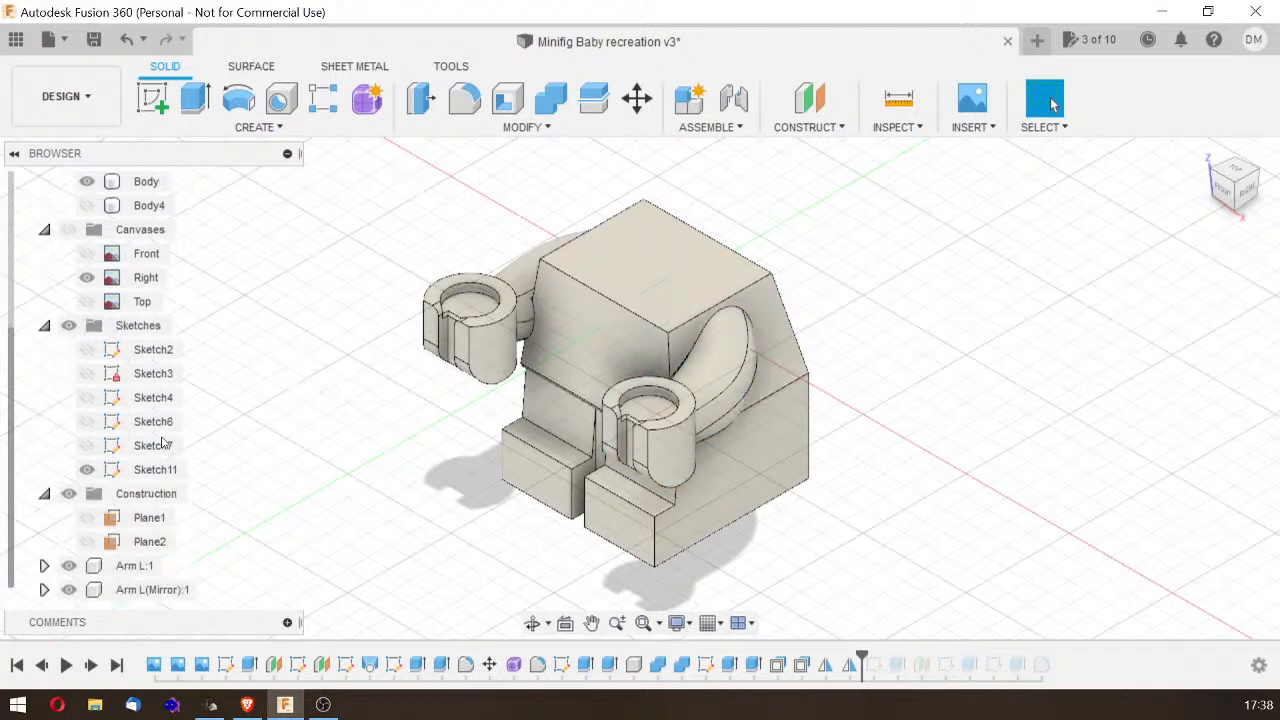
double_click(145, 590)
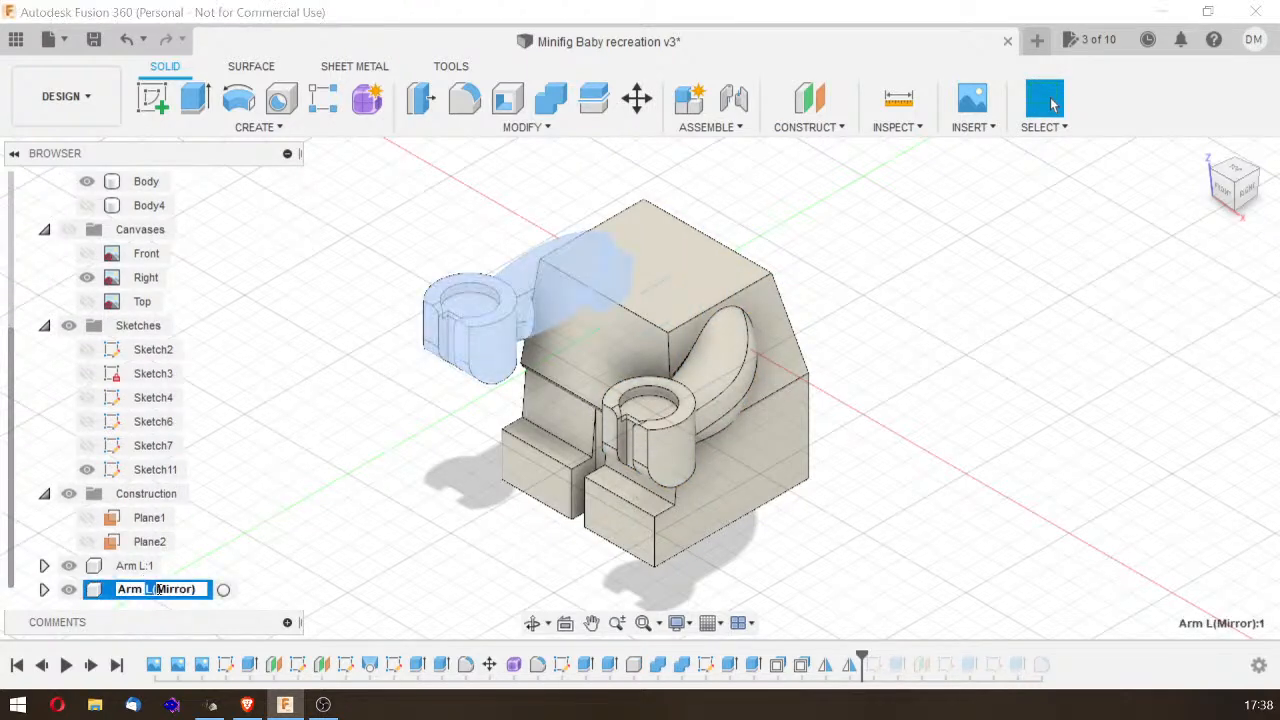
left_click_drag(150, 589, 323, 601)
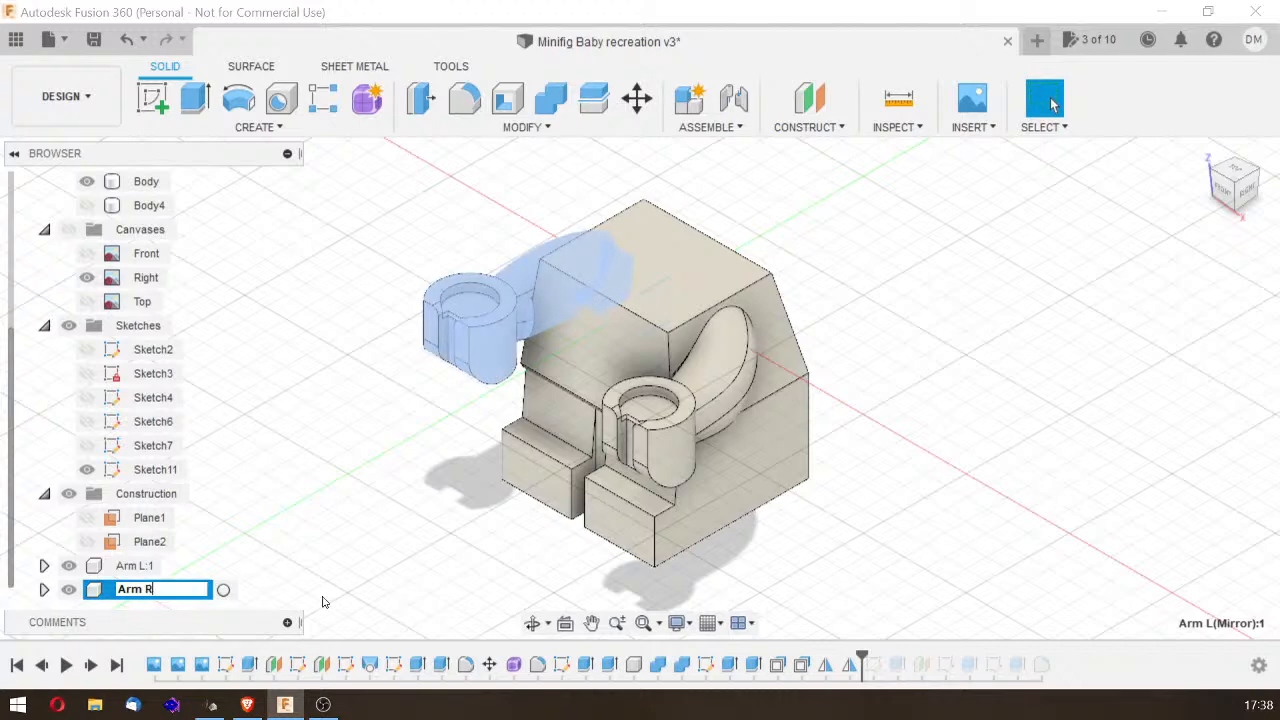
key("Return")
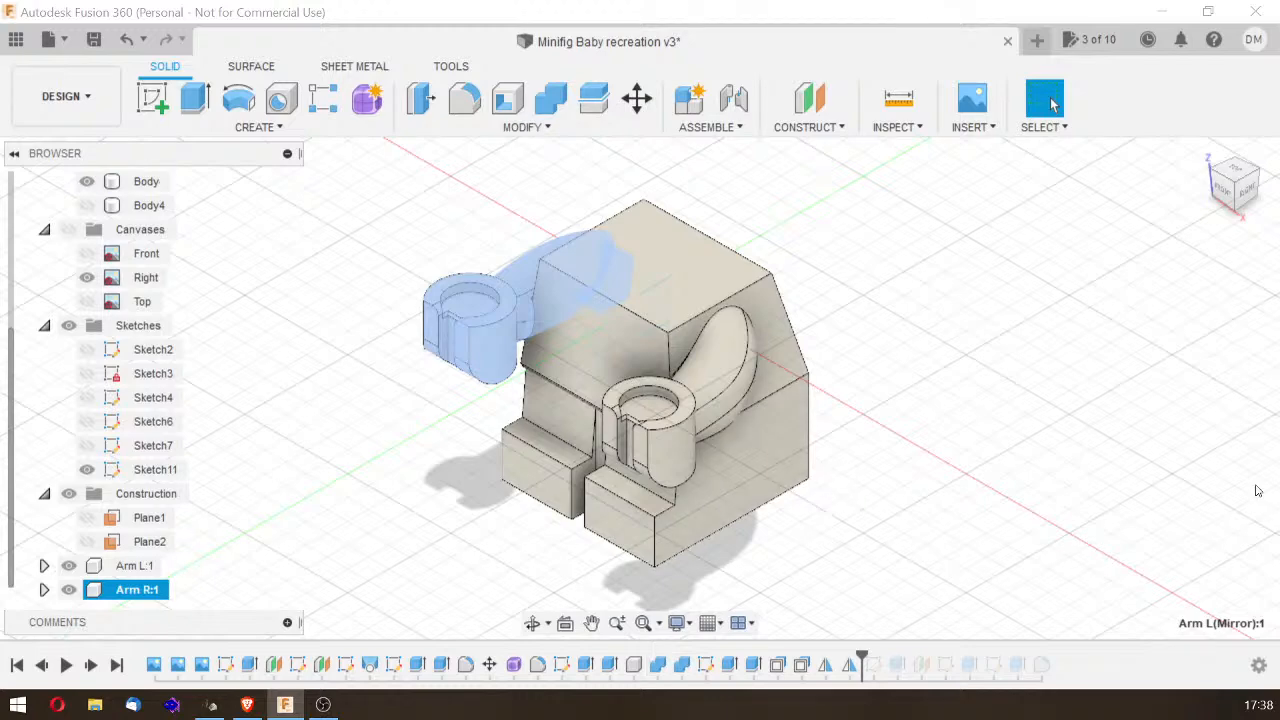
Step: Roll the timeline forward to its end and inspect both arms on the complete figure
left_click(116, 665)
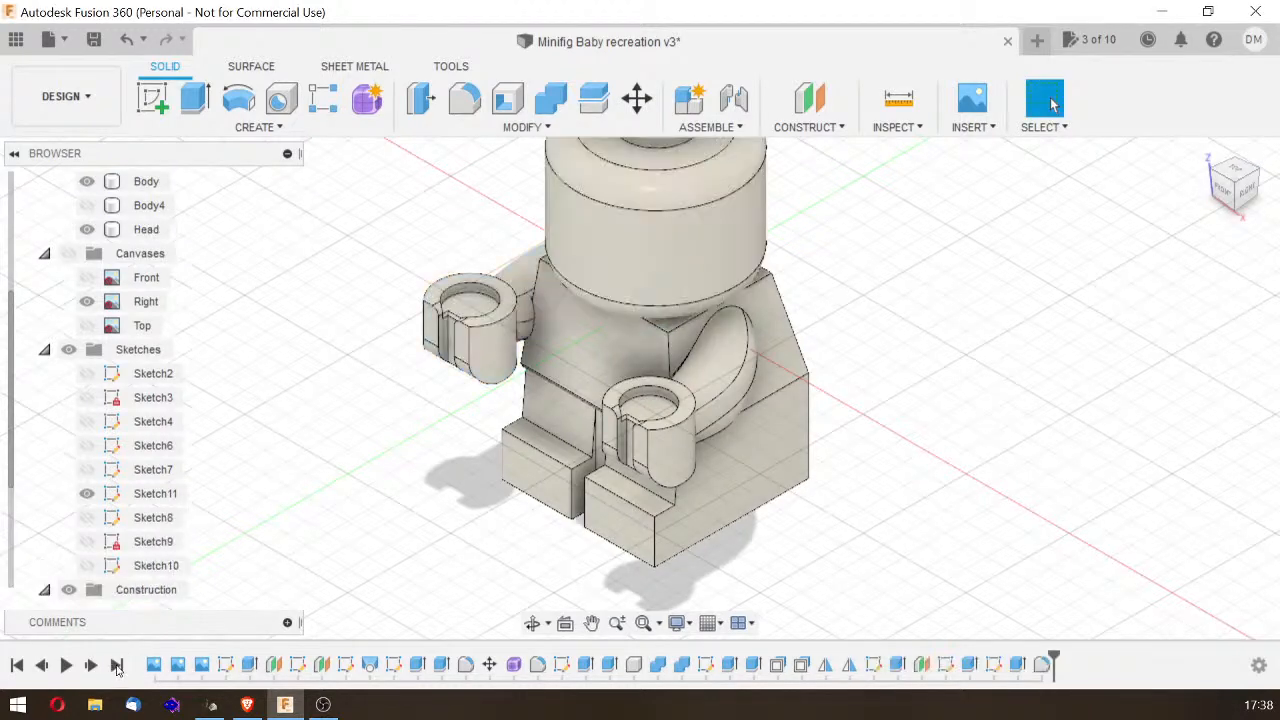
left_click(1240, 180)
scroll(966, 207, "up", 5)
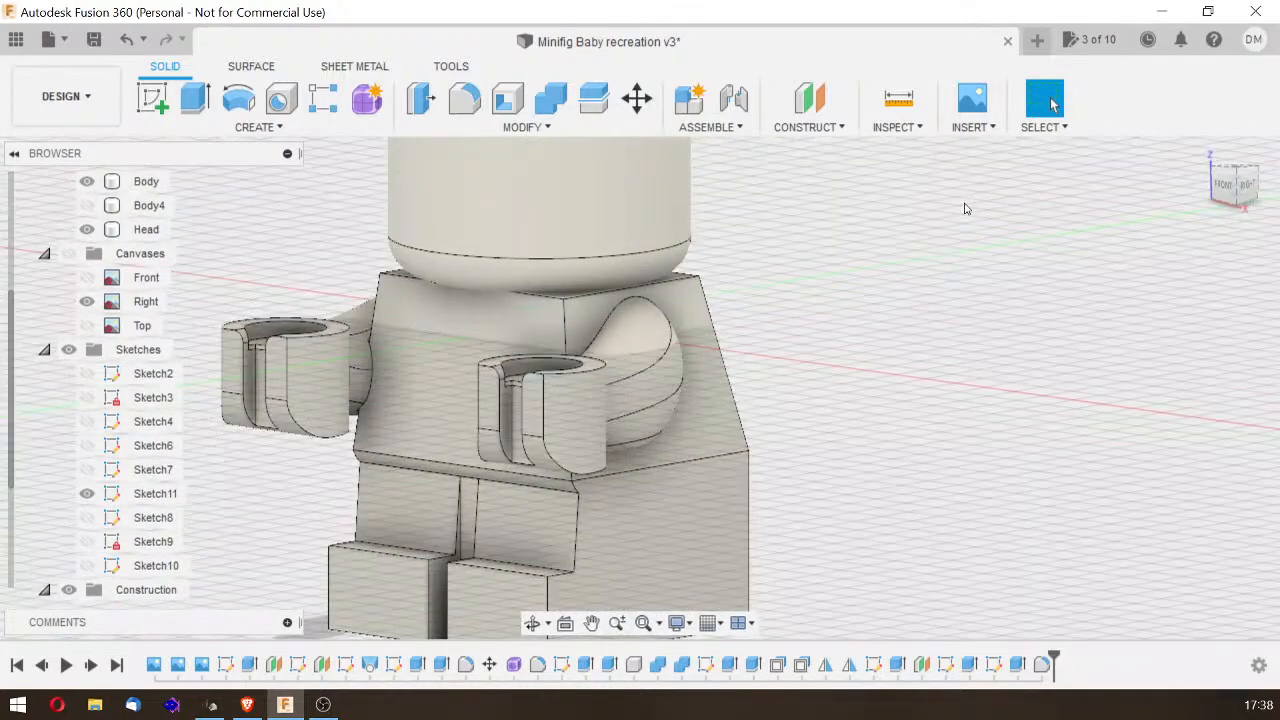
left_click(1245, 200)
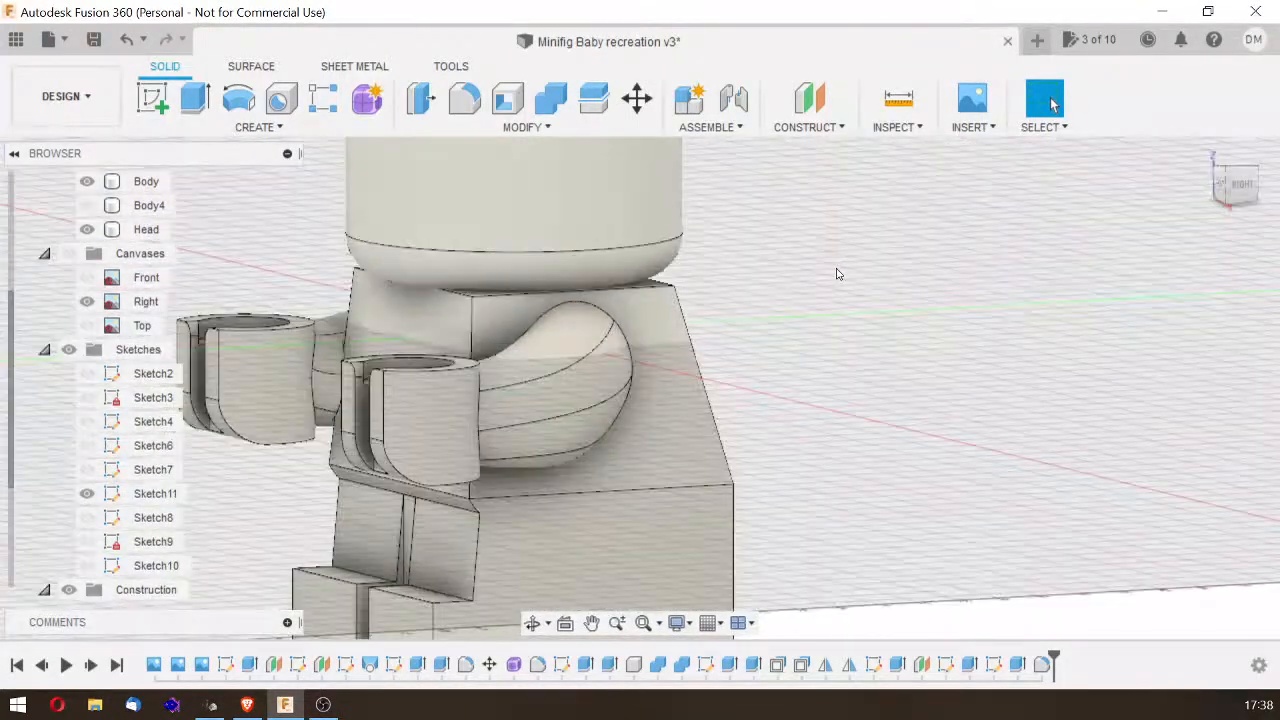
Step: Create a separate component from the Head body
middle_click_drag(837, 274, 981, 521)
key("Escape")
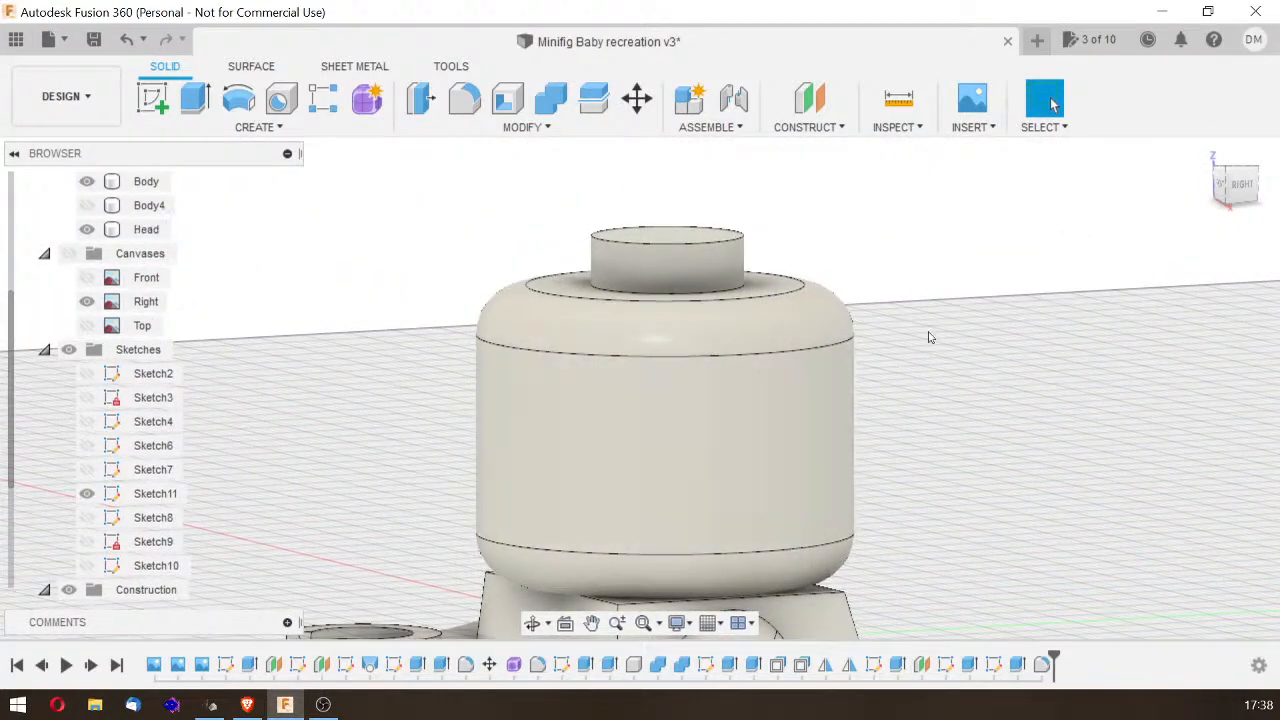
left_click_drag(1238, 178, 1241, 187)
left_click(1231, 177)
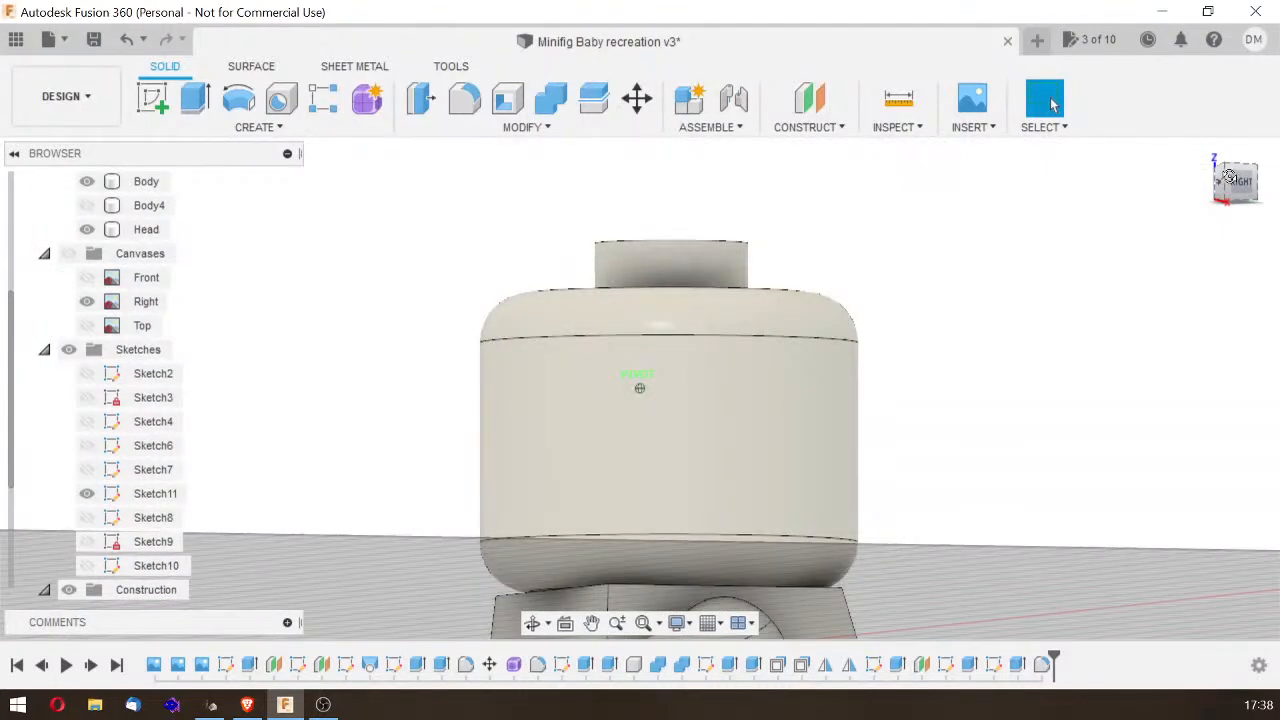
left_click(1229, 176)
left_click(620, 485)
left_click(138, 231)
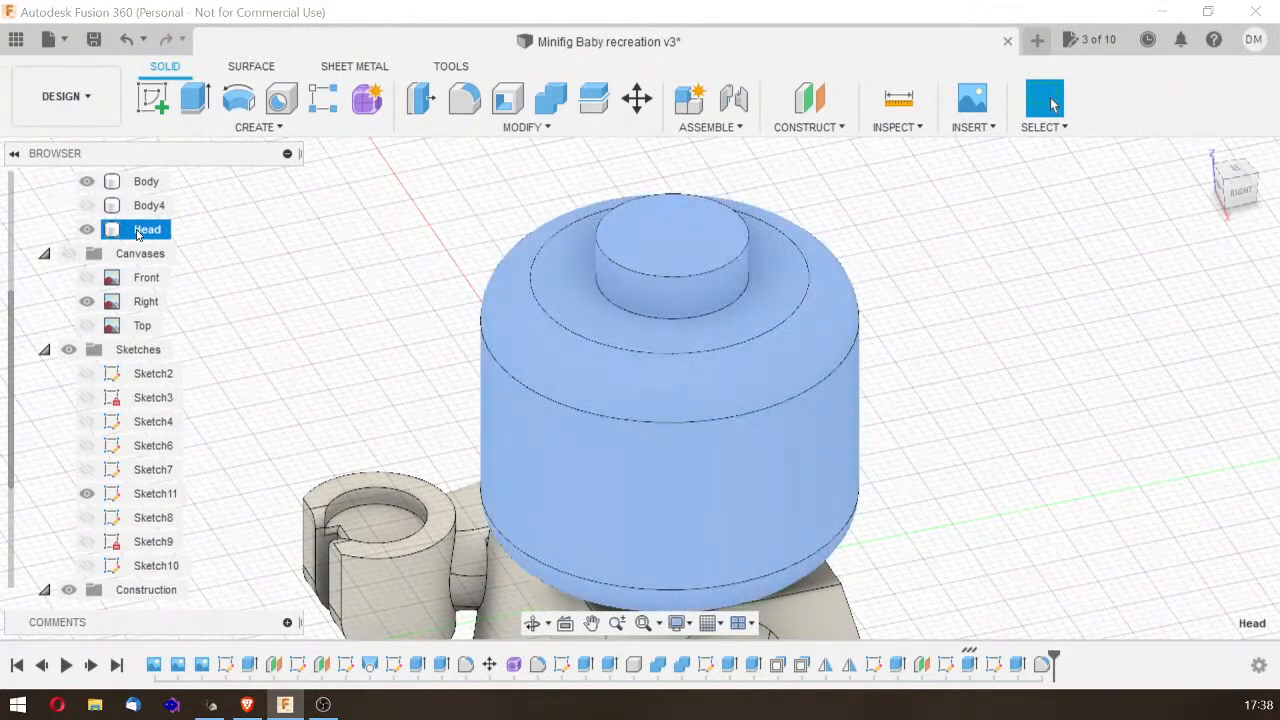
right_click(138, 232)
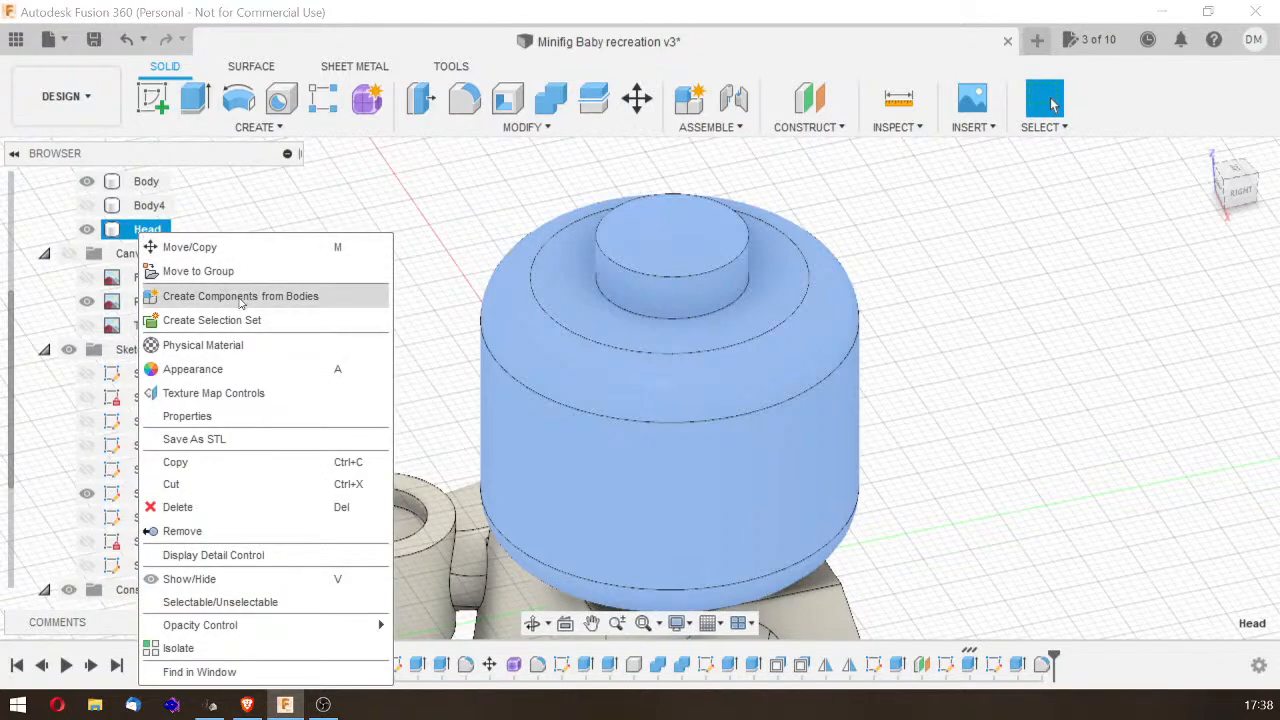
left_click(240, 297)
scroll(80, 524, "down", 1)
scroll(80, 524, "down", 2)
scroll(879, 432, "down", 5)
scroll(879, 432, "up", 2)
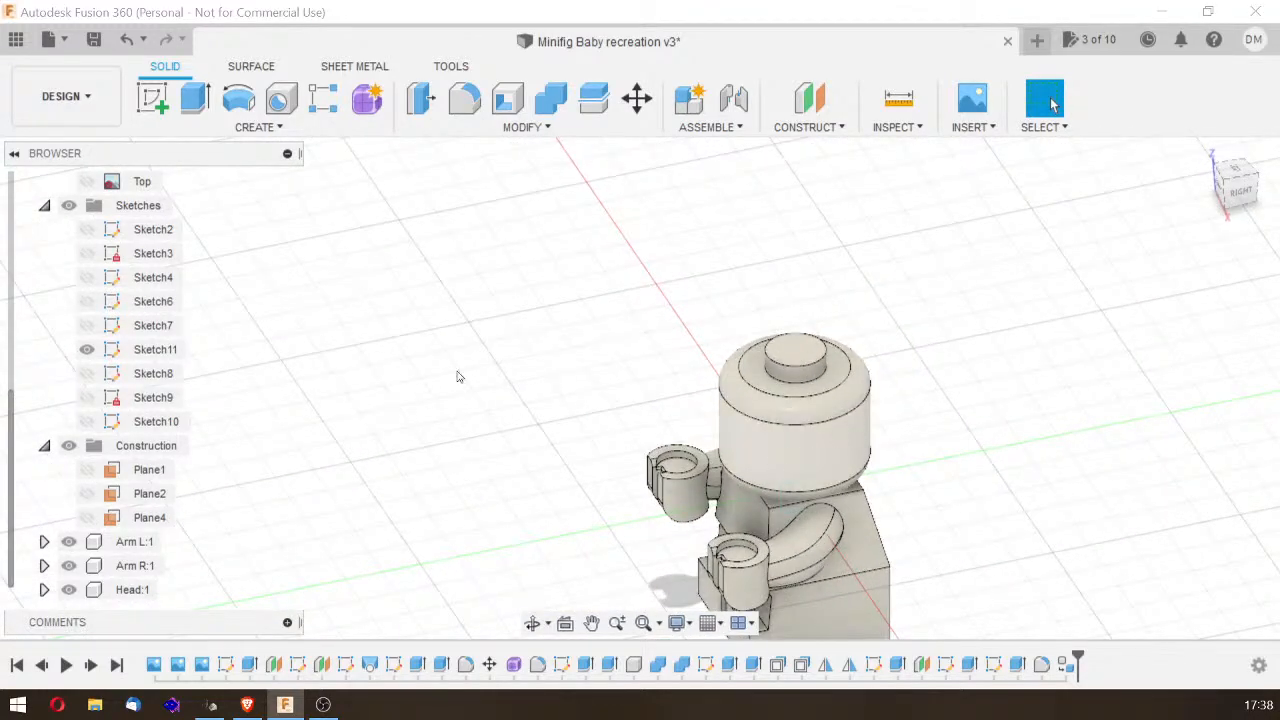
Step: Cut the torso body out of the head with Combine, using the head as target and keeping the tool body
left_click(69, 590)
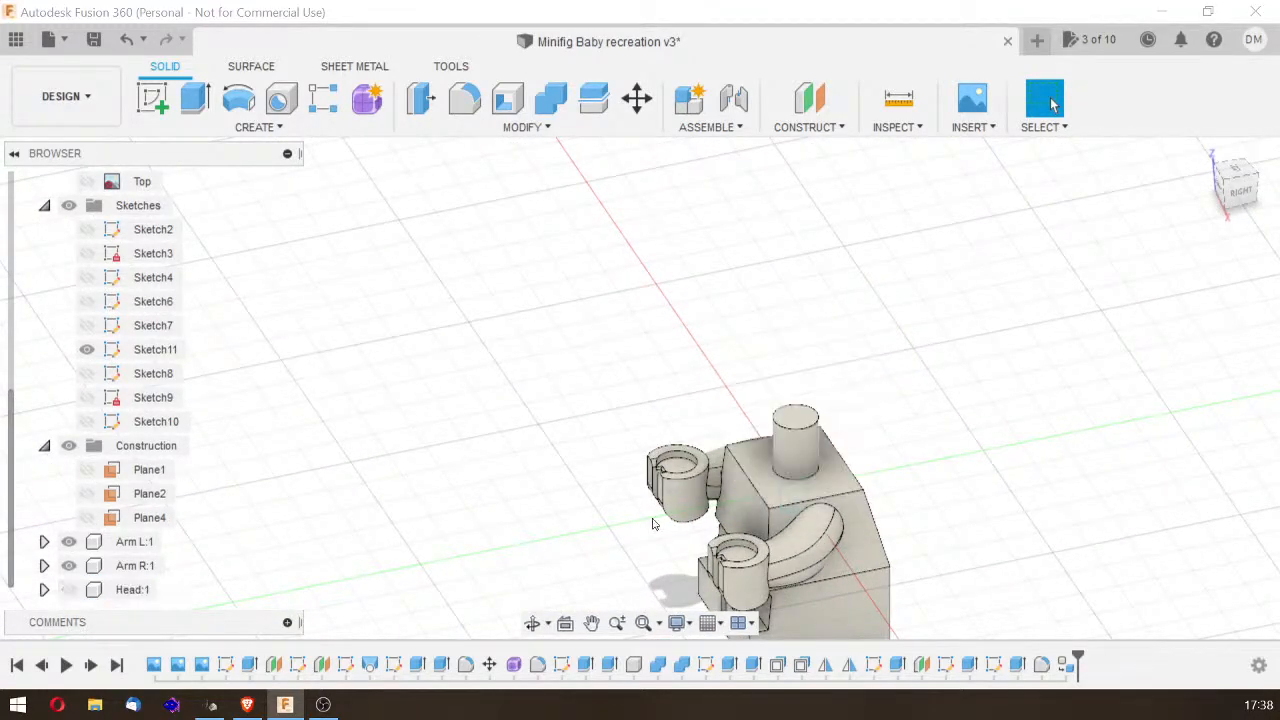
left_click(69, 590)
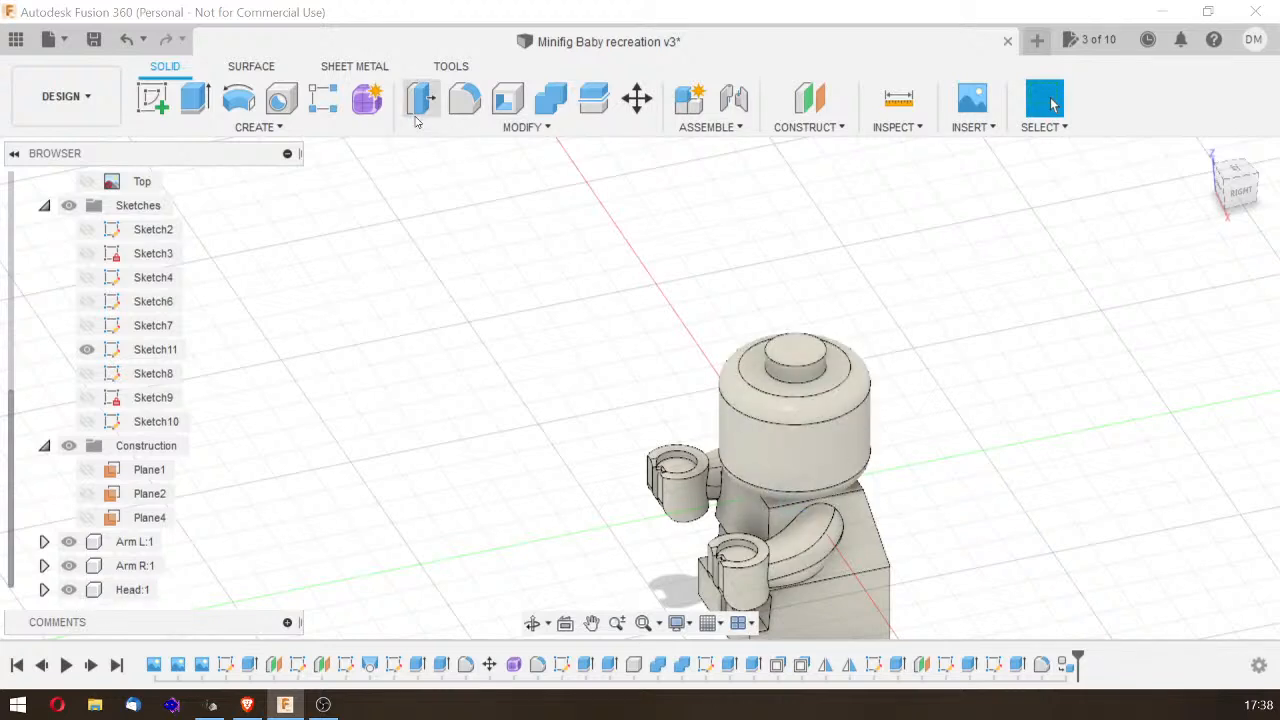
left_click(549, 100)
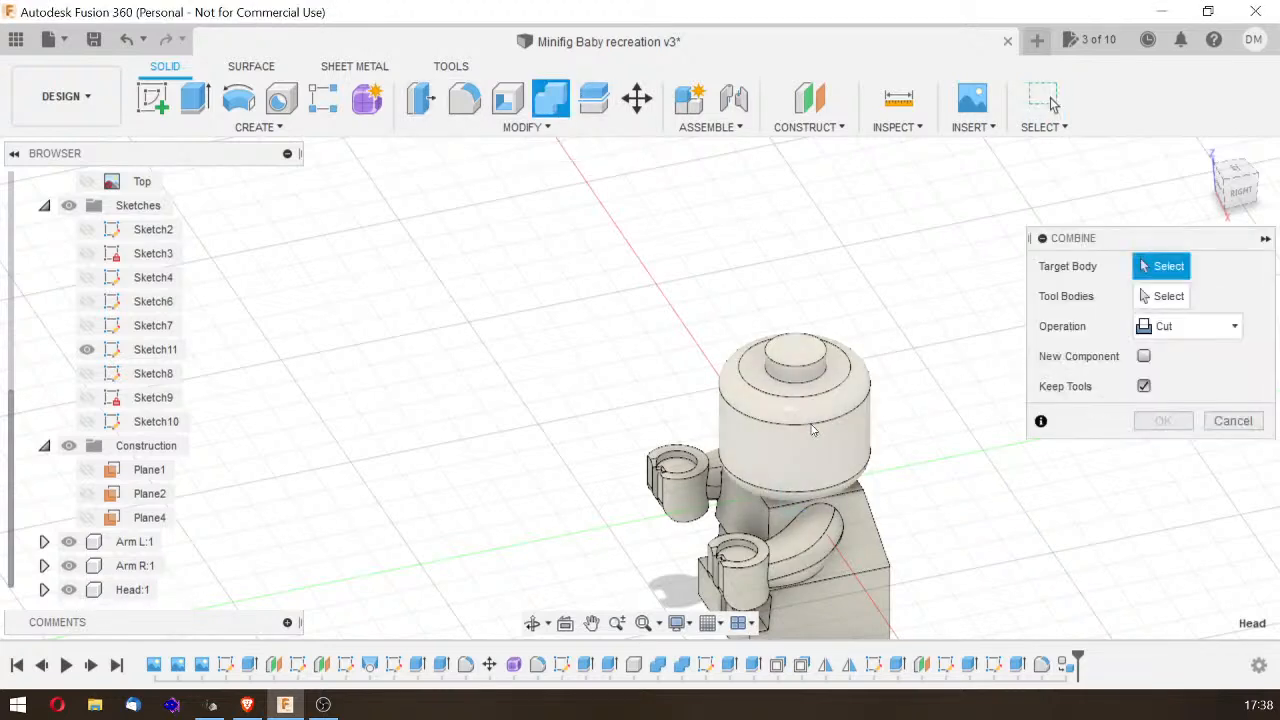
left_click(864, 494)
left_click(873, 541)
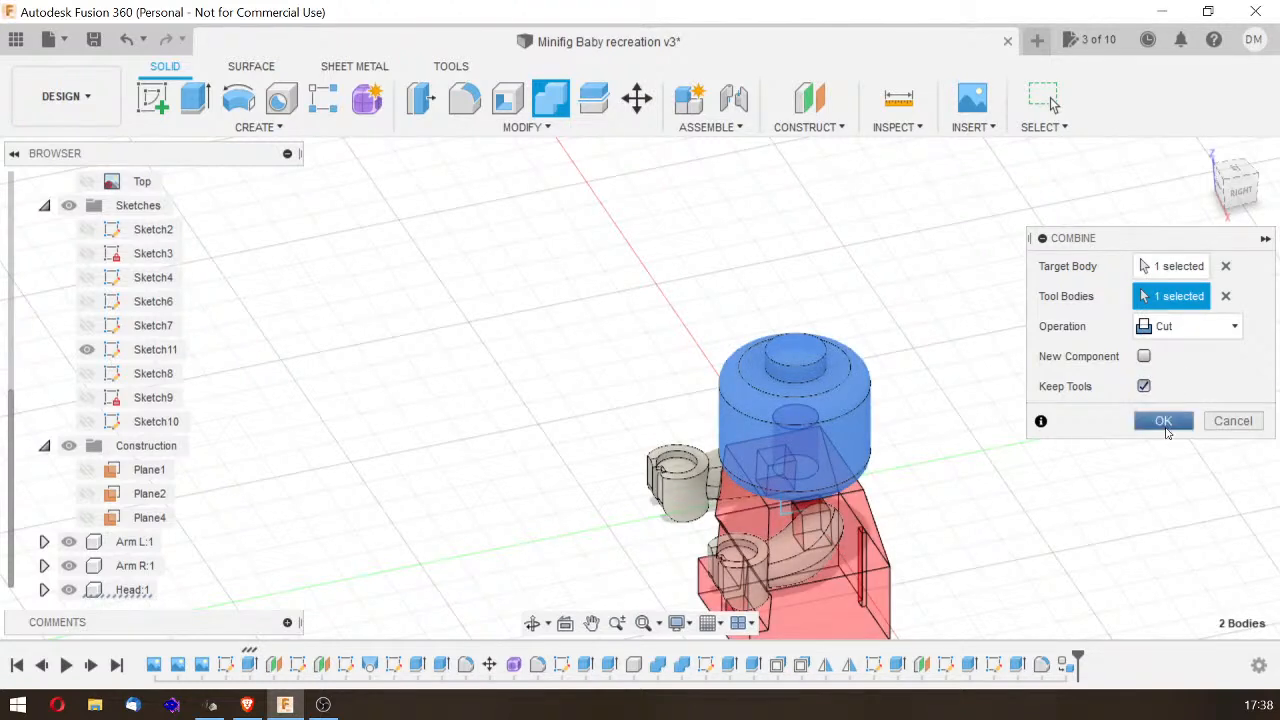
left_click(1164, 421)
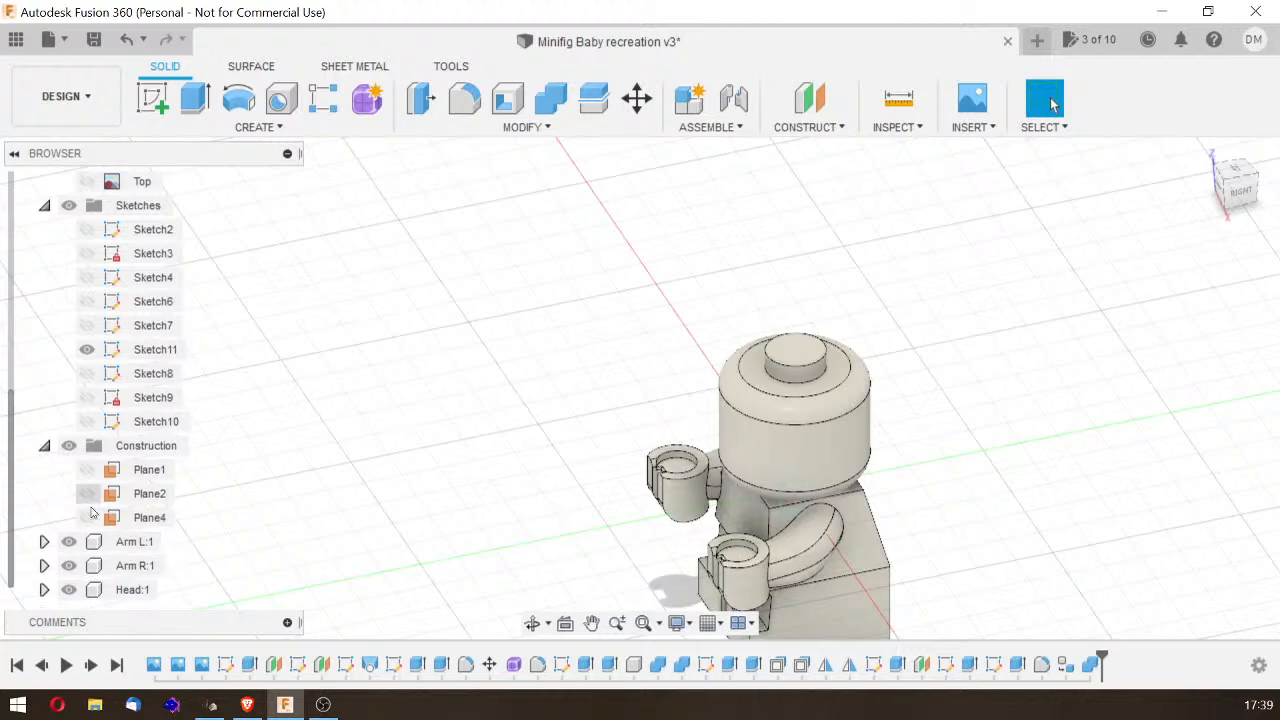
Step: Hide the torso body and offset the end face and side wall of the neck hole under the head by -0.2 mm
scroll(140, 470, "up", 5)
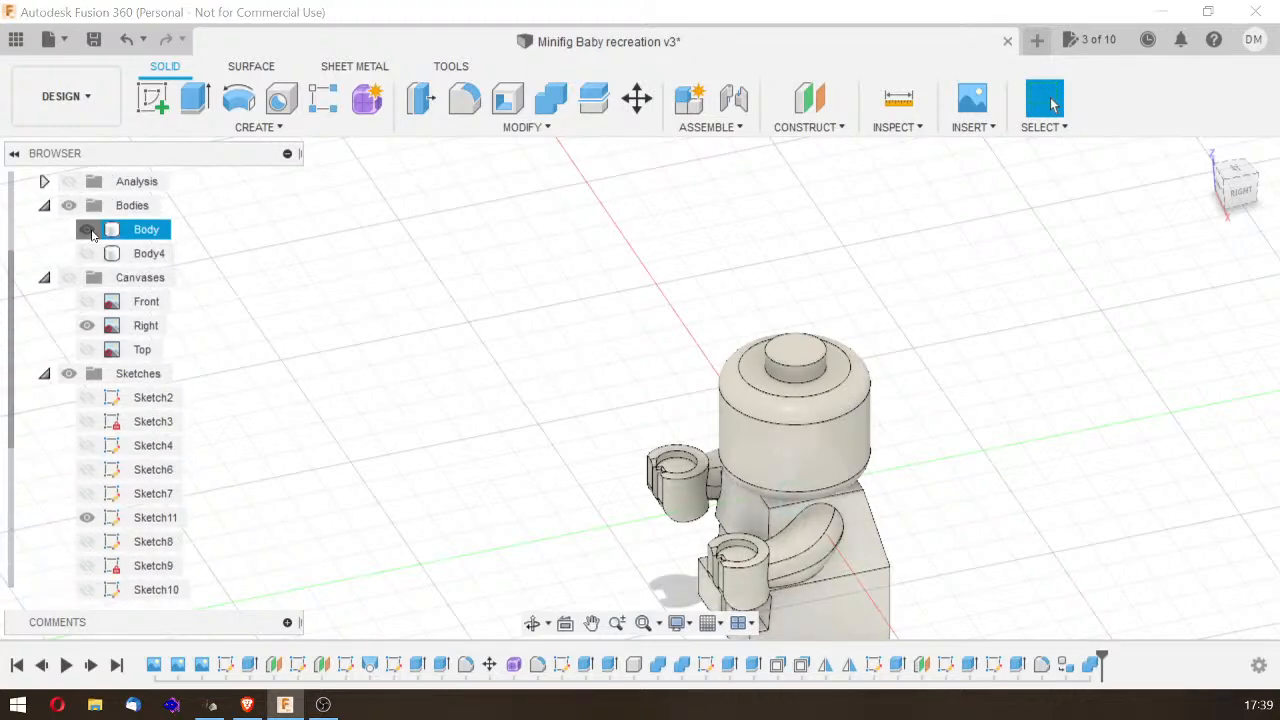
left_click(87, 229)
mouse_move(1250, 182)
left_mouse_down()
mouse_move(1236, 3)
mouse_move(1236, 48)
mouse_move(1265, 10)
left_mouse_up()
left_click(1224, 193)
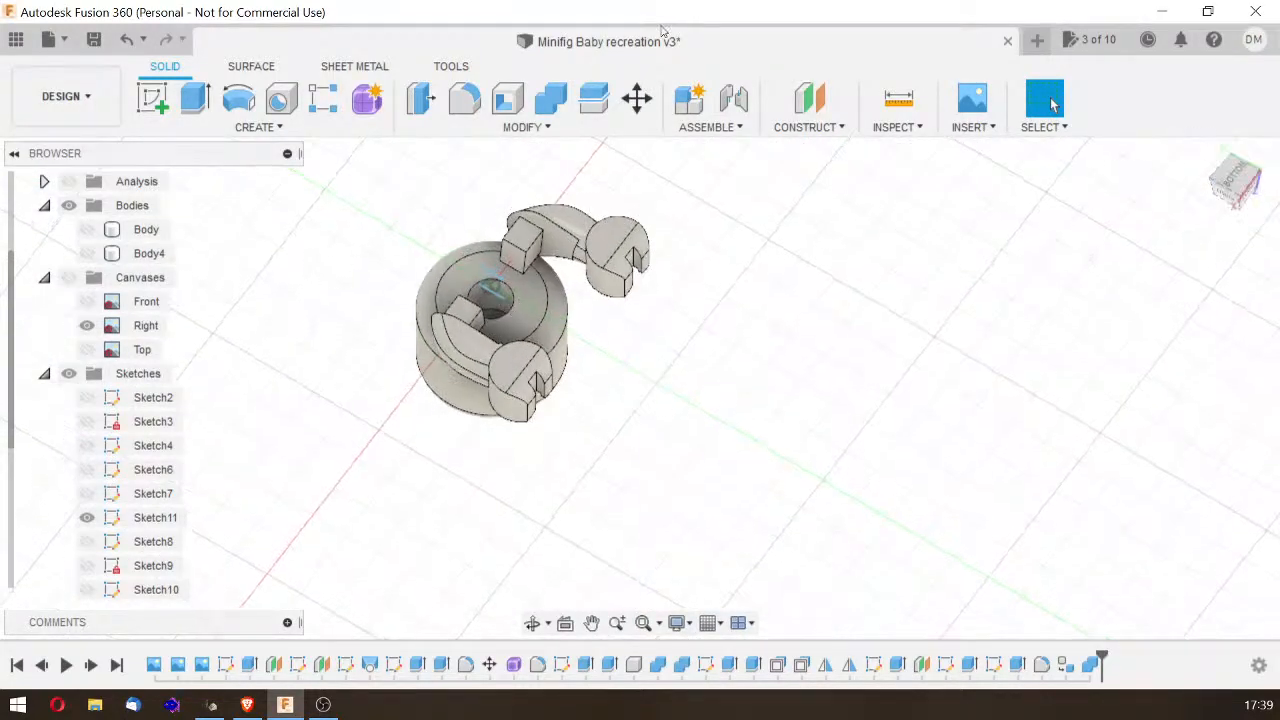
left_click(522, 127)
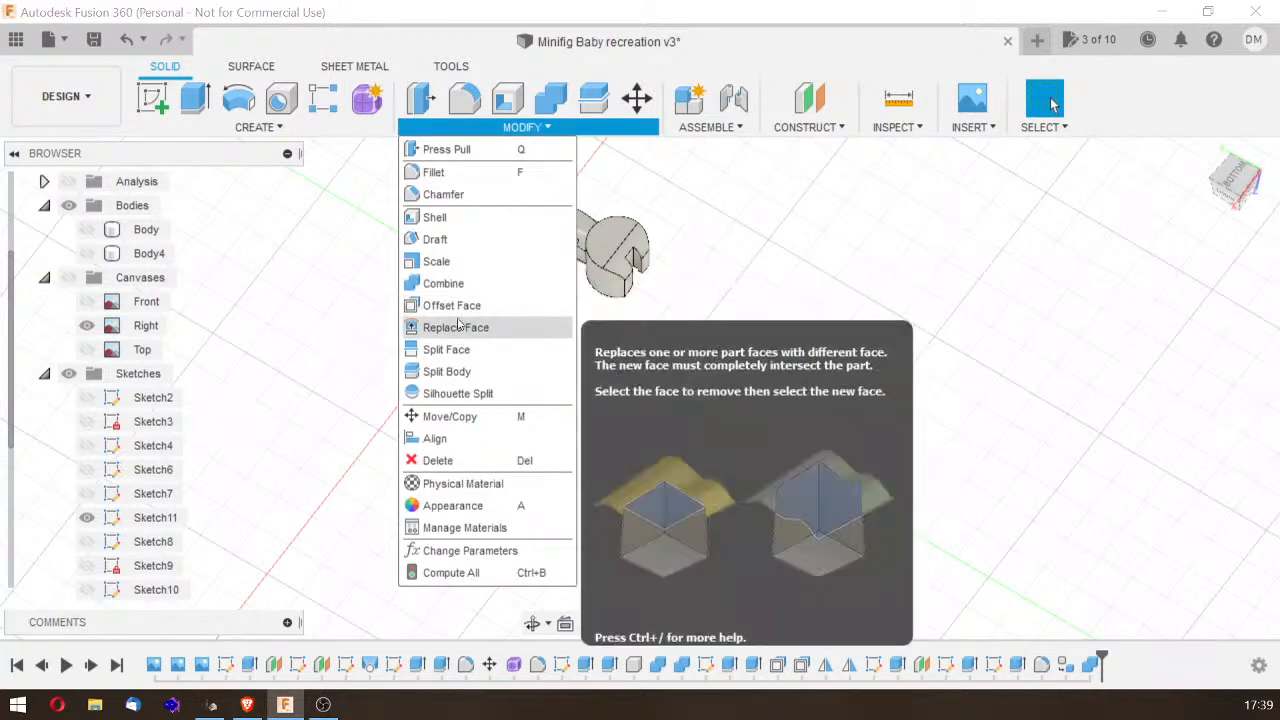
left_click(462, 306)
left_click(491, 310)
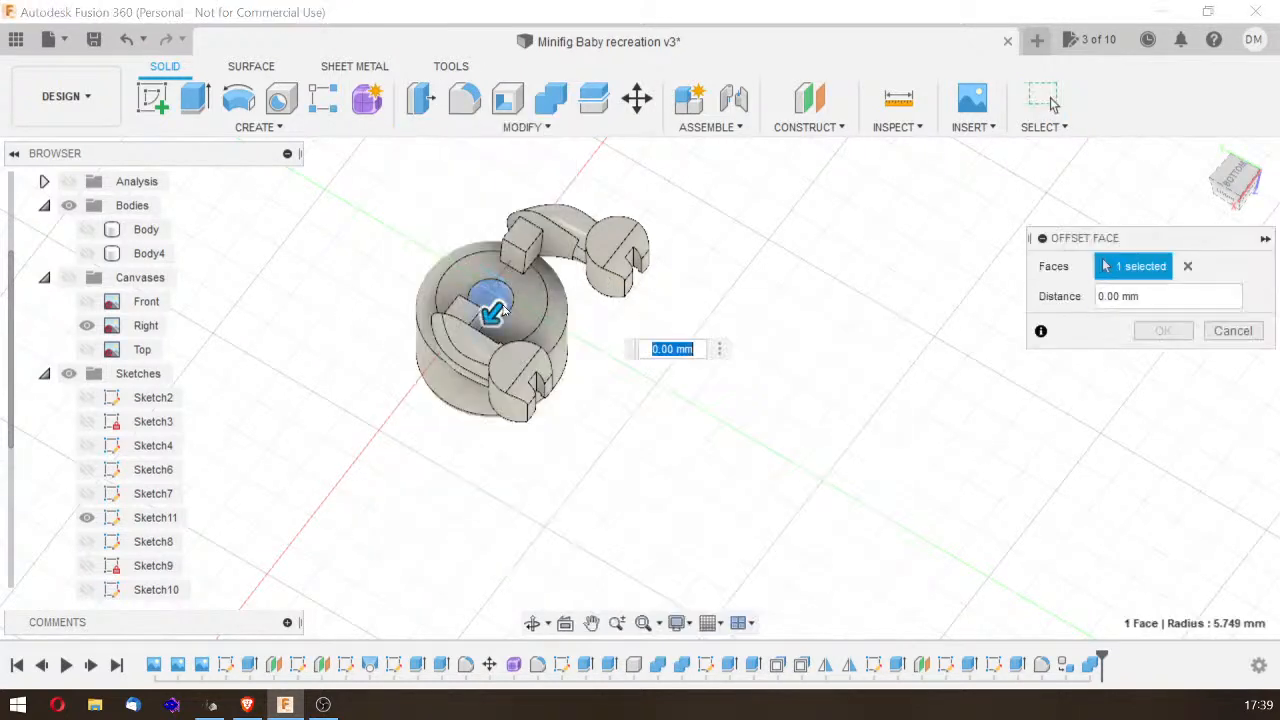
left_click(504, 318)
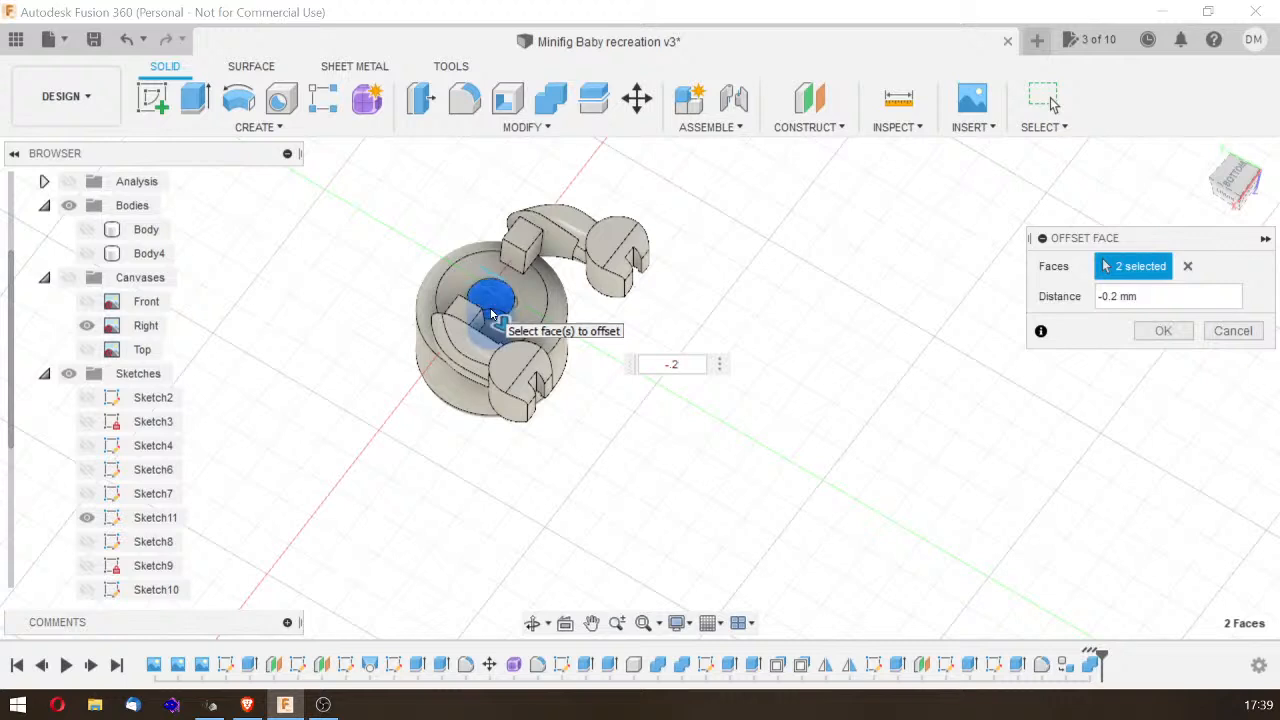
key("Return")
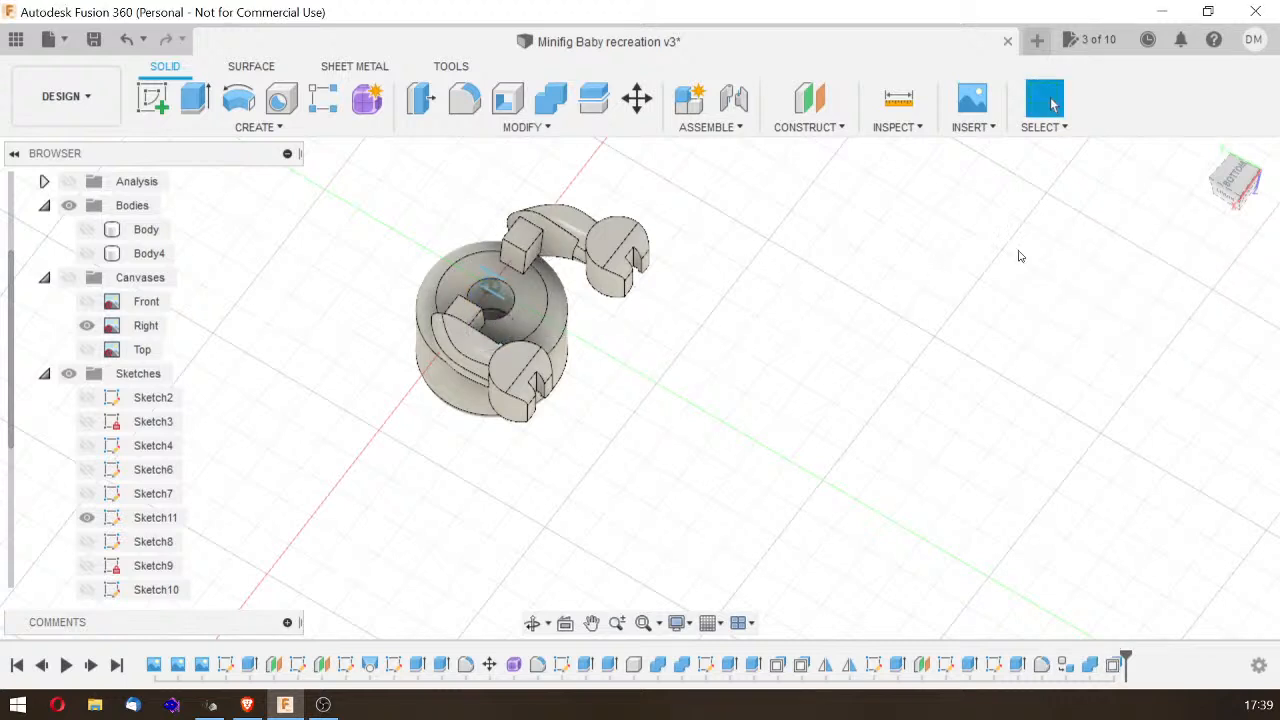
Step: Show the torso body again and save the design with the version description Components
mouse_move(1231, 183)
left_mouse_down()
mouse_move(1206, 294)
mouse_move(1212, 247)
left_mouse_up()
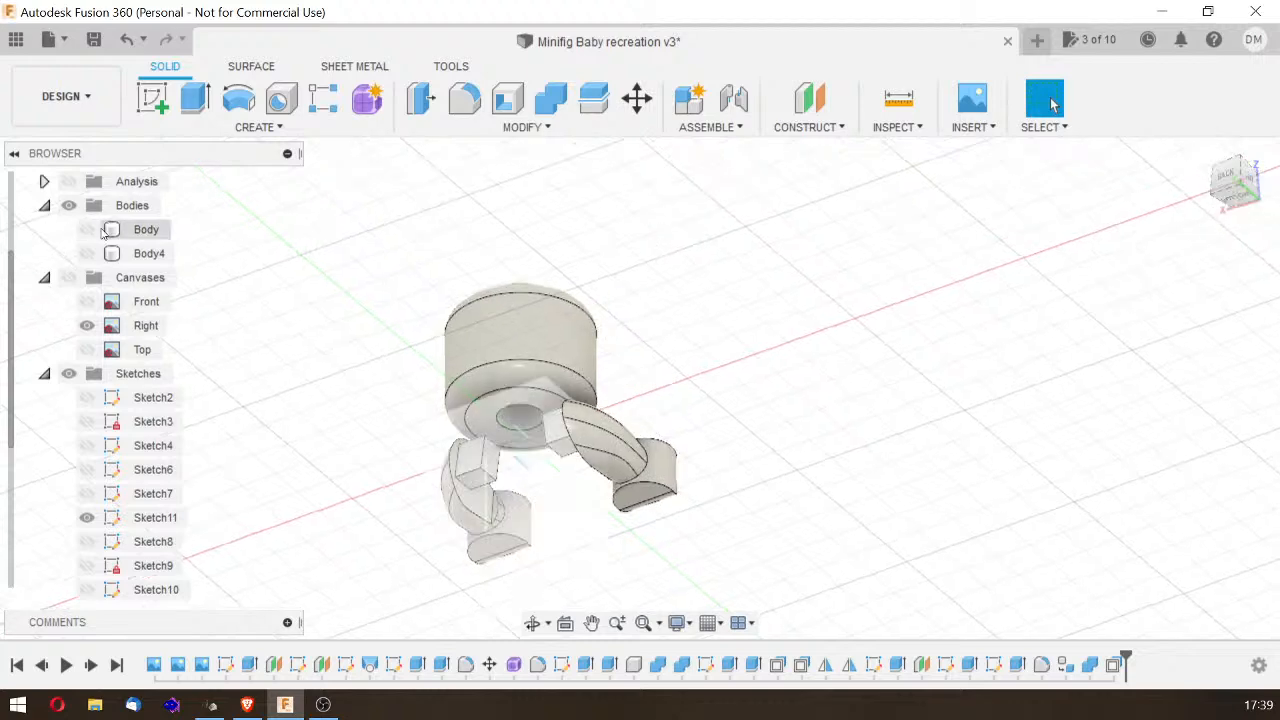
left_click(87, 229)
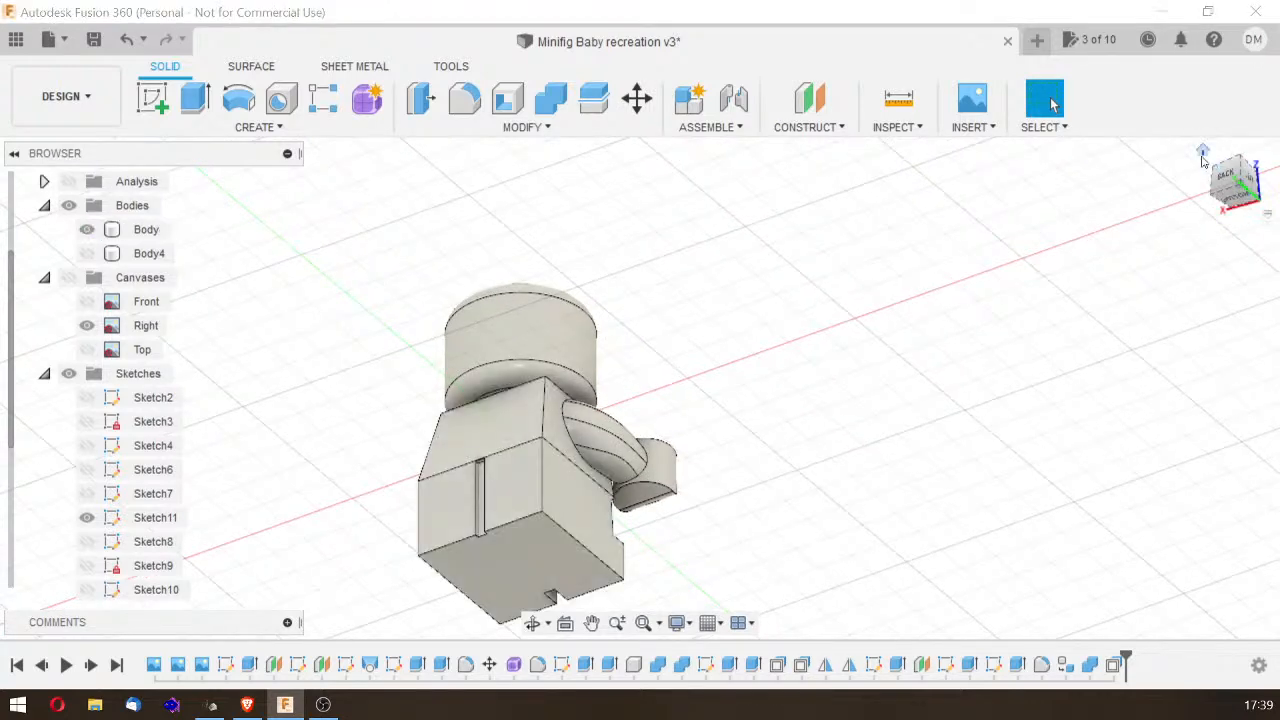
left_click(1203, 155)
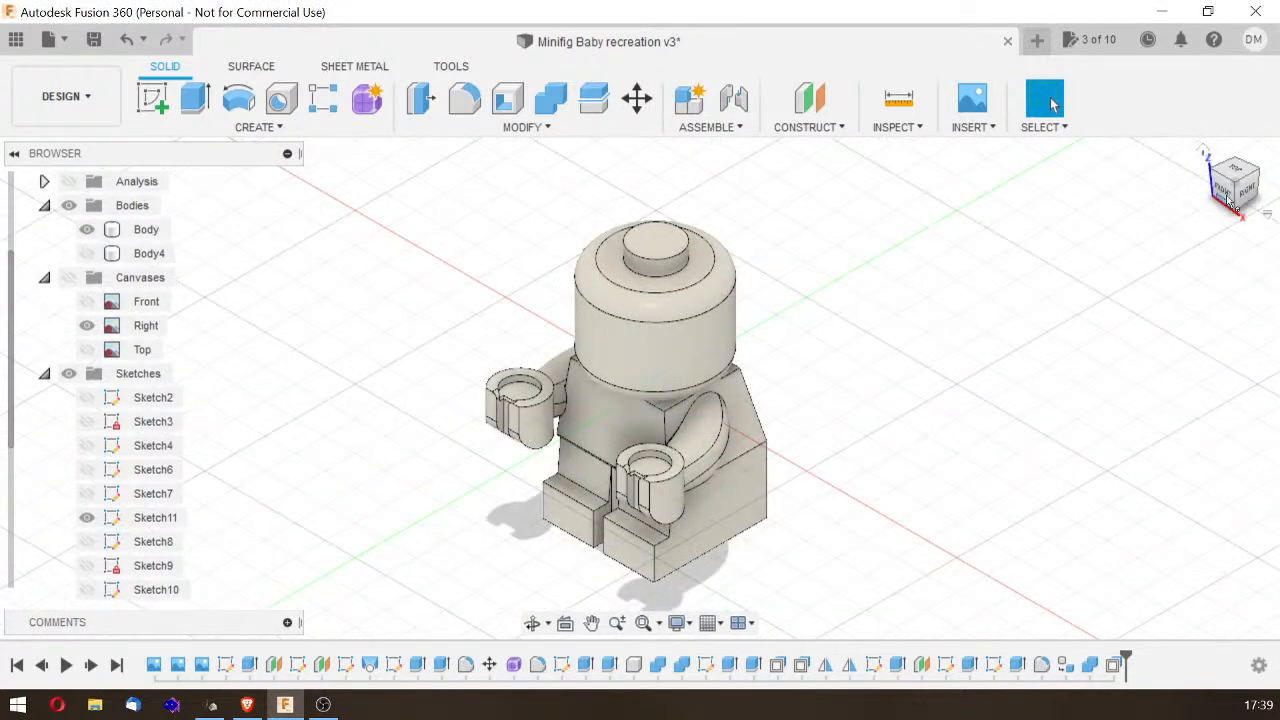
left_click(1240, 190)
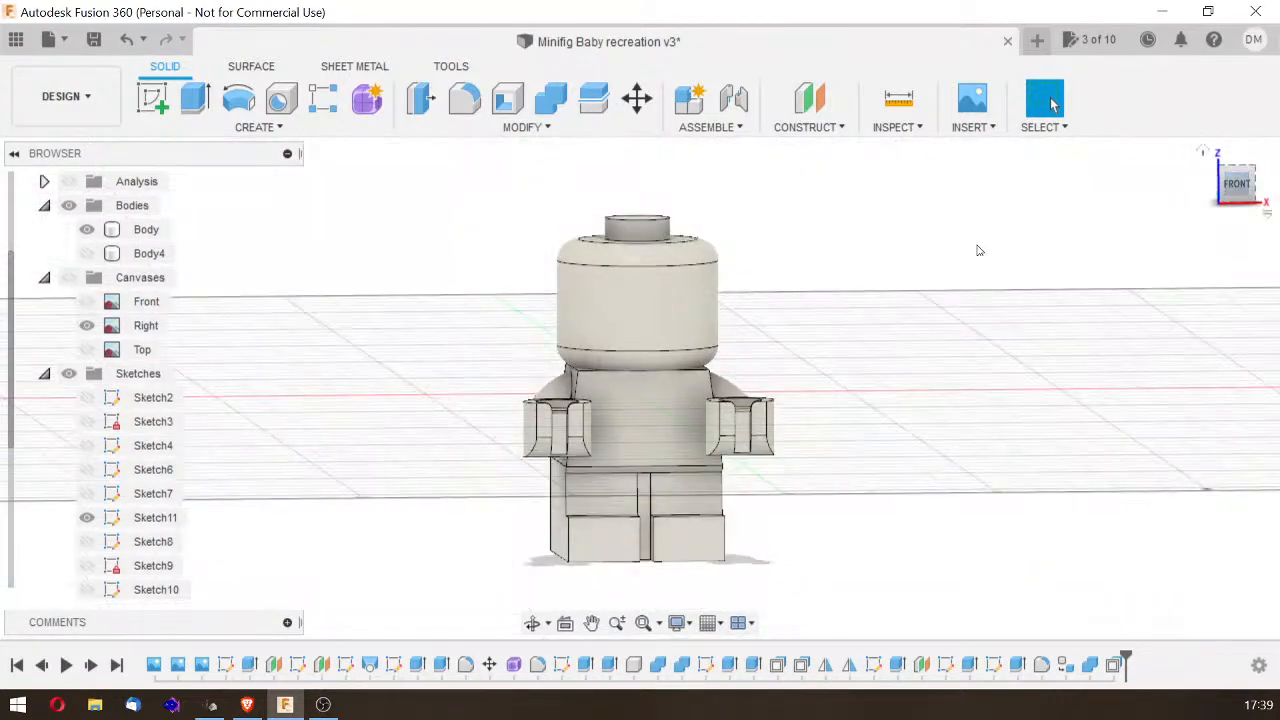
left_click(1240, 191)
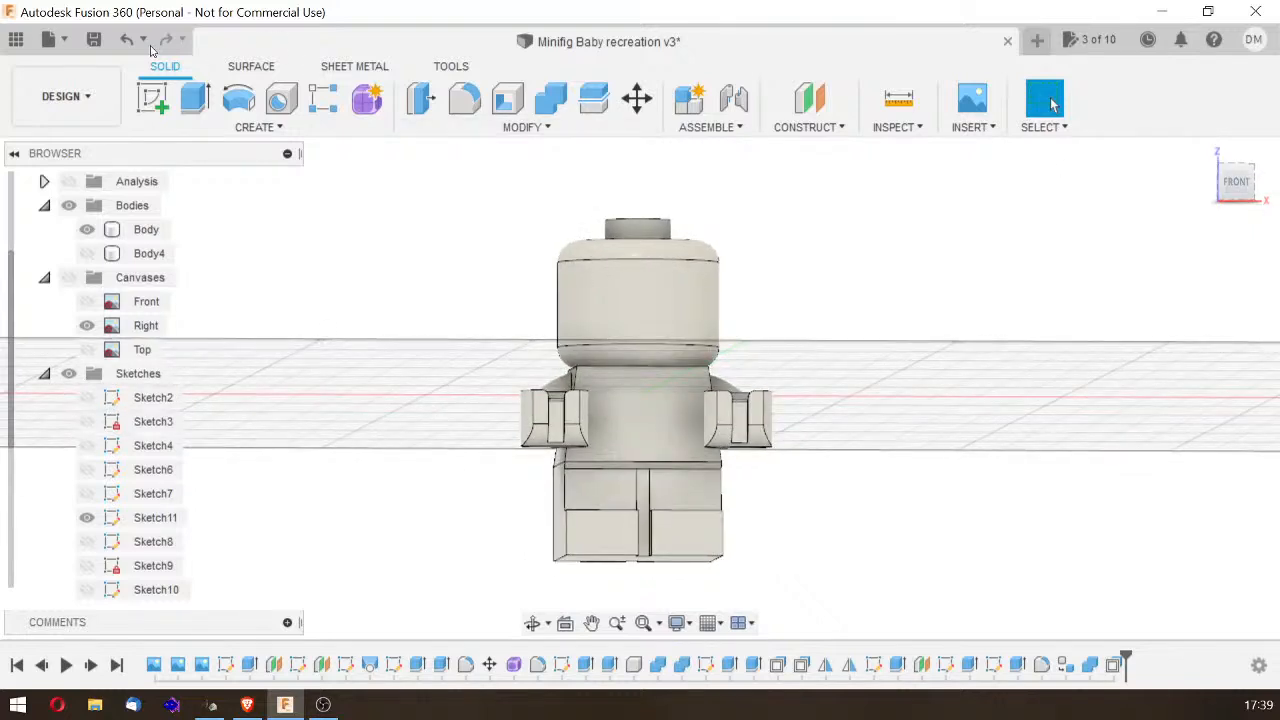
left_click(93, 39)
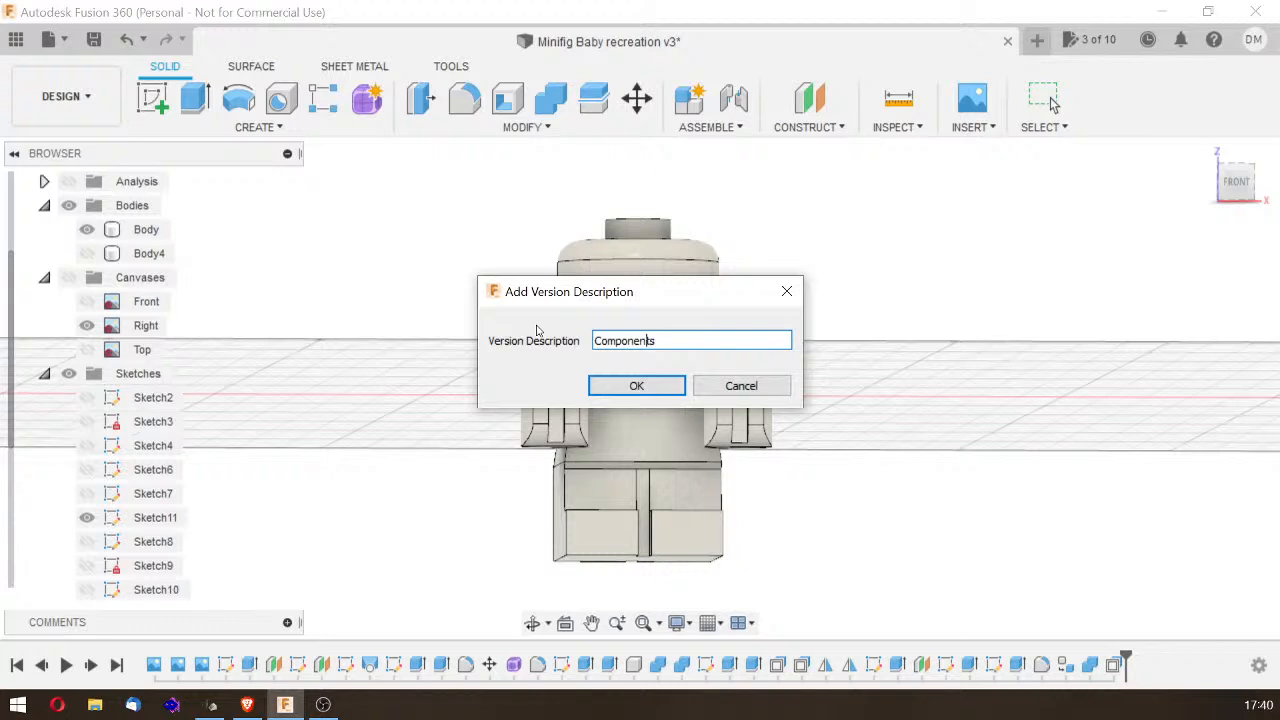
key("Return")
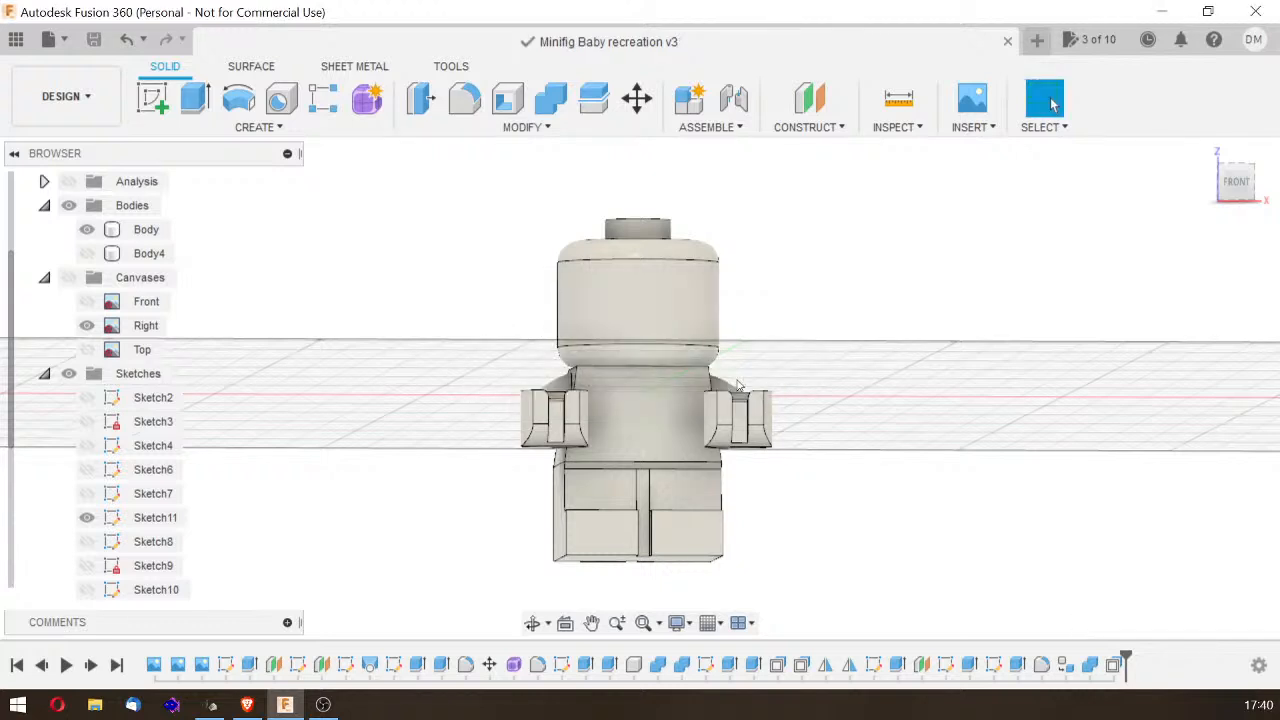
Step: Start an SVG insert and load the MODE logo file from the computer's Documents folders
mouse_move(1238, 186)
left_mouse_down()
mouse_move(1236, 210)
mouse_move(1214, 207)
mouse_move(1238, 190)
left_mouse_up()
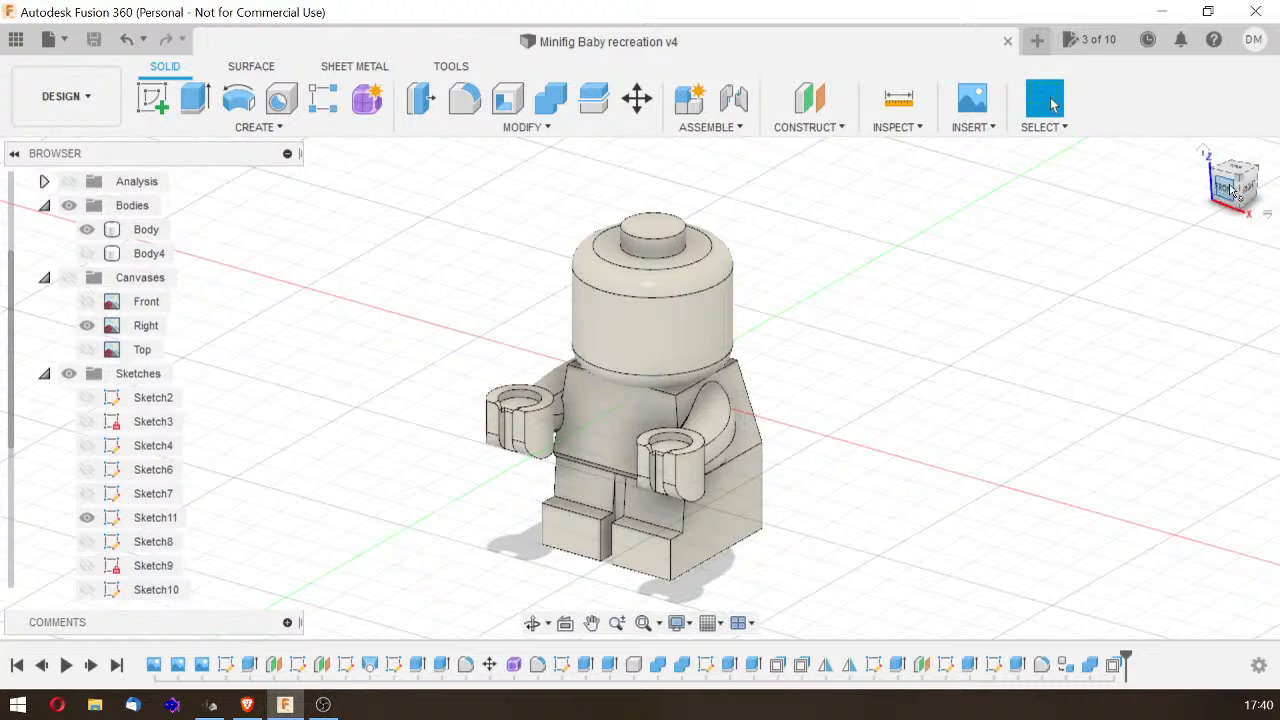
left_click_drag(1232, 190, 1220, 145)
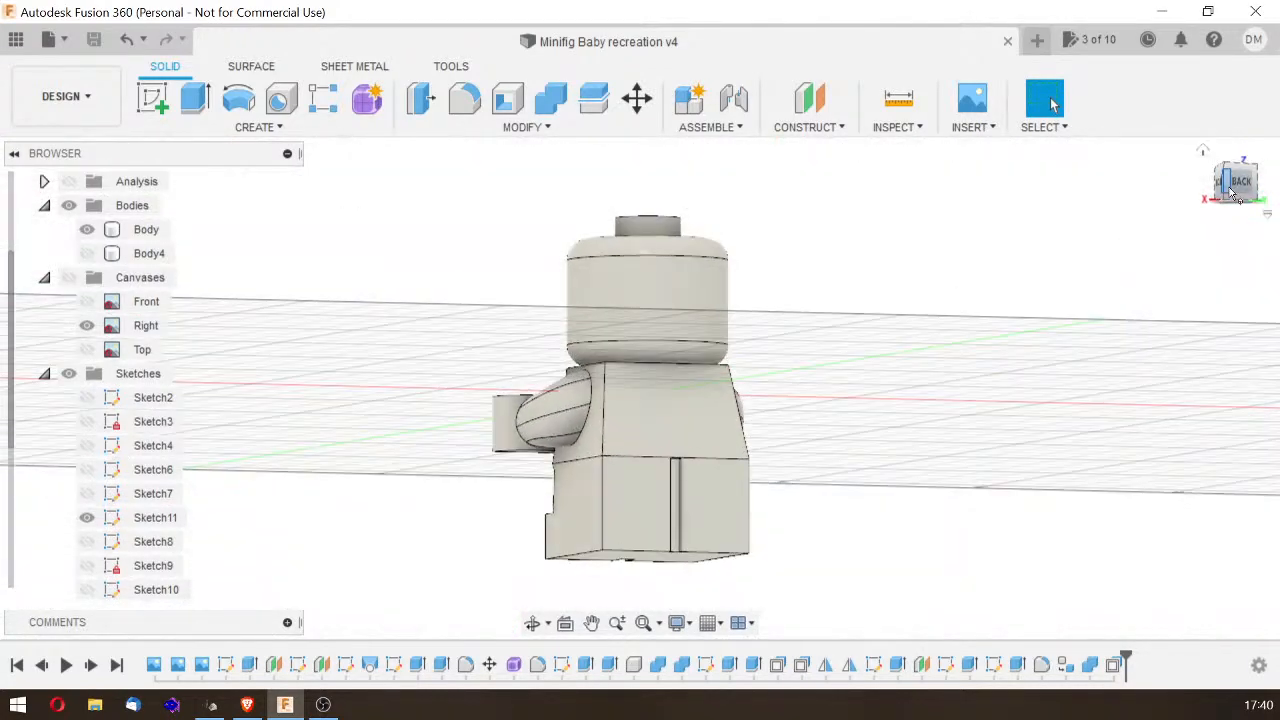
left_click(1255, 168)
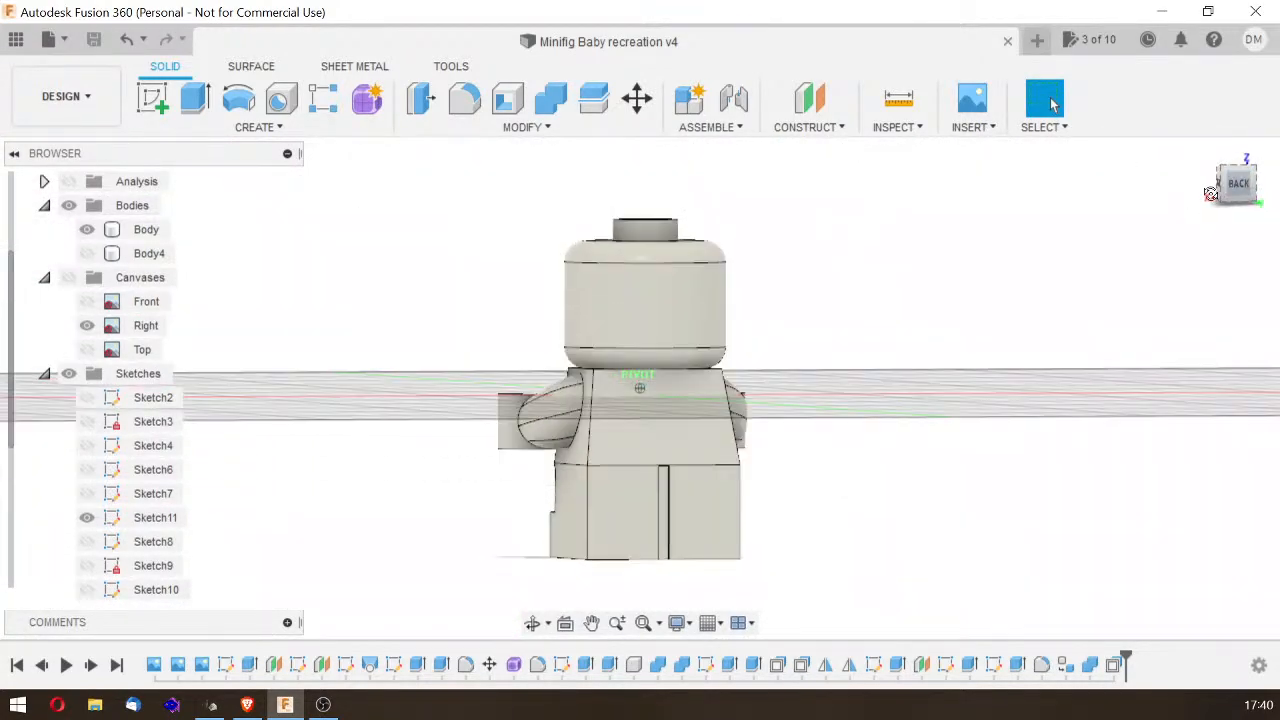
left_click(952, 126)
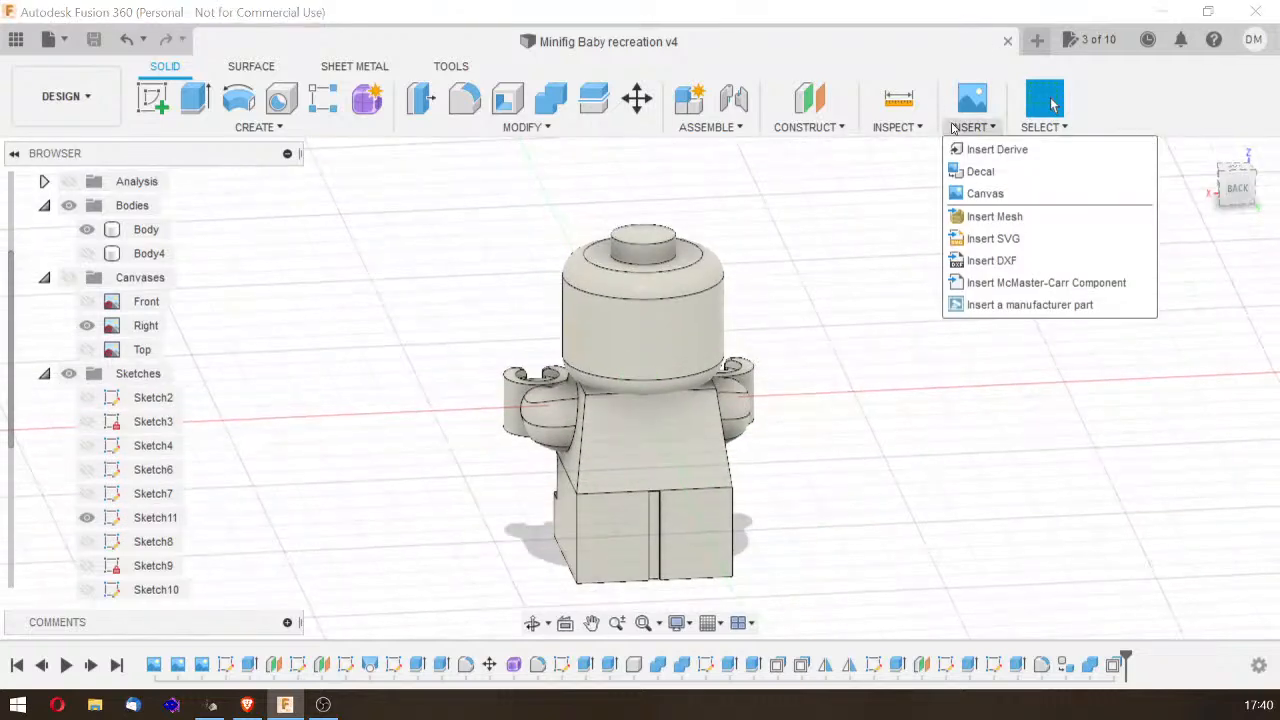
left_click(955, 224)
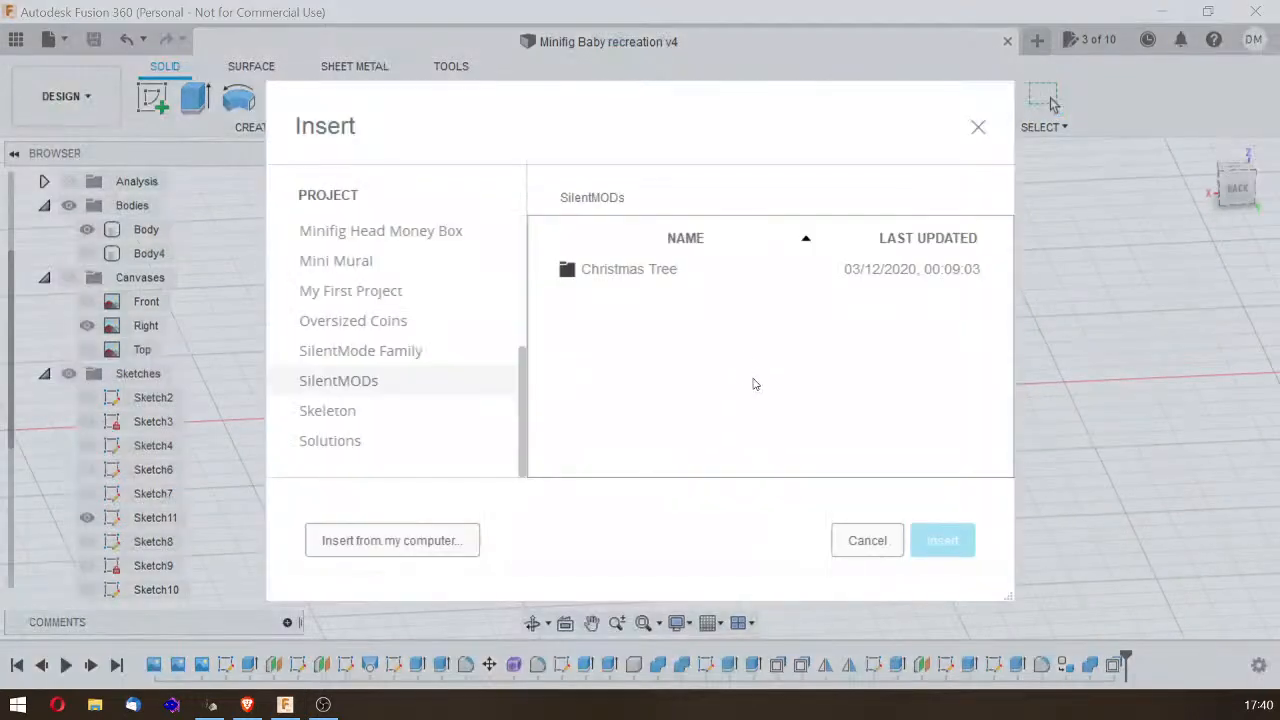
left_click(457, 543)
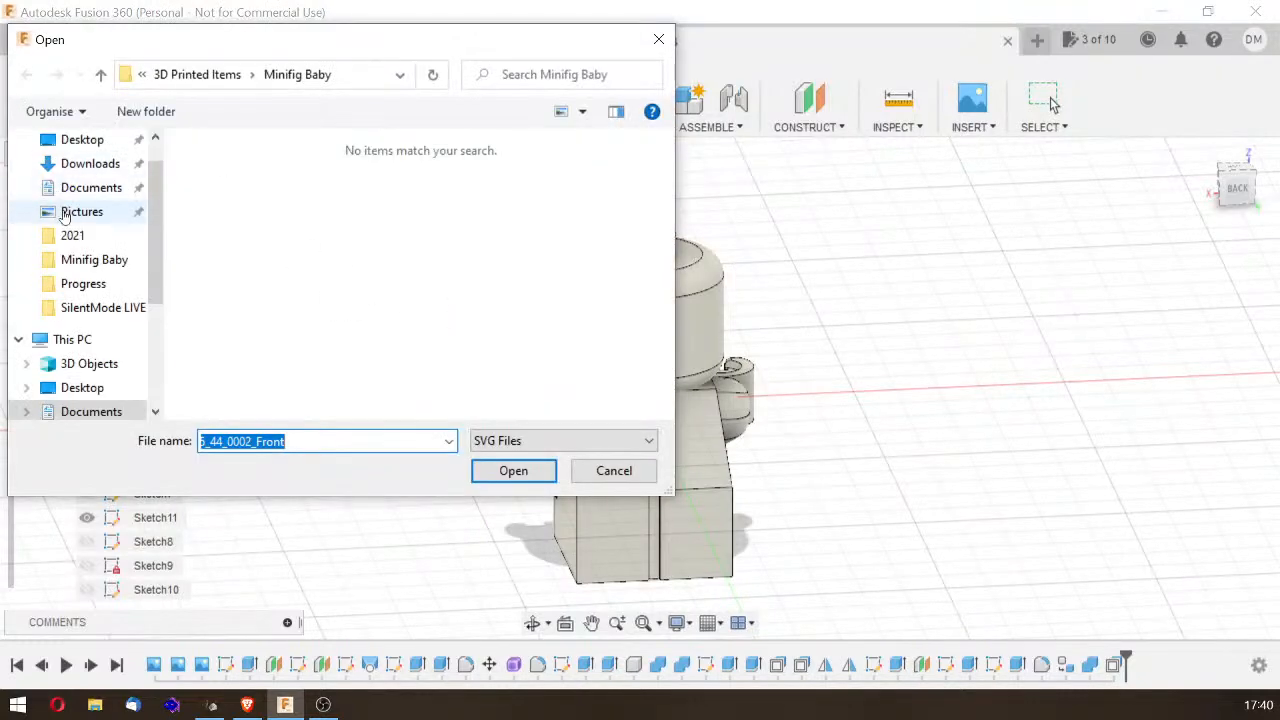
left_click(98, 188)
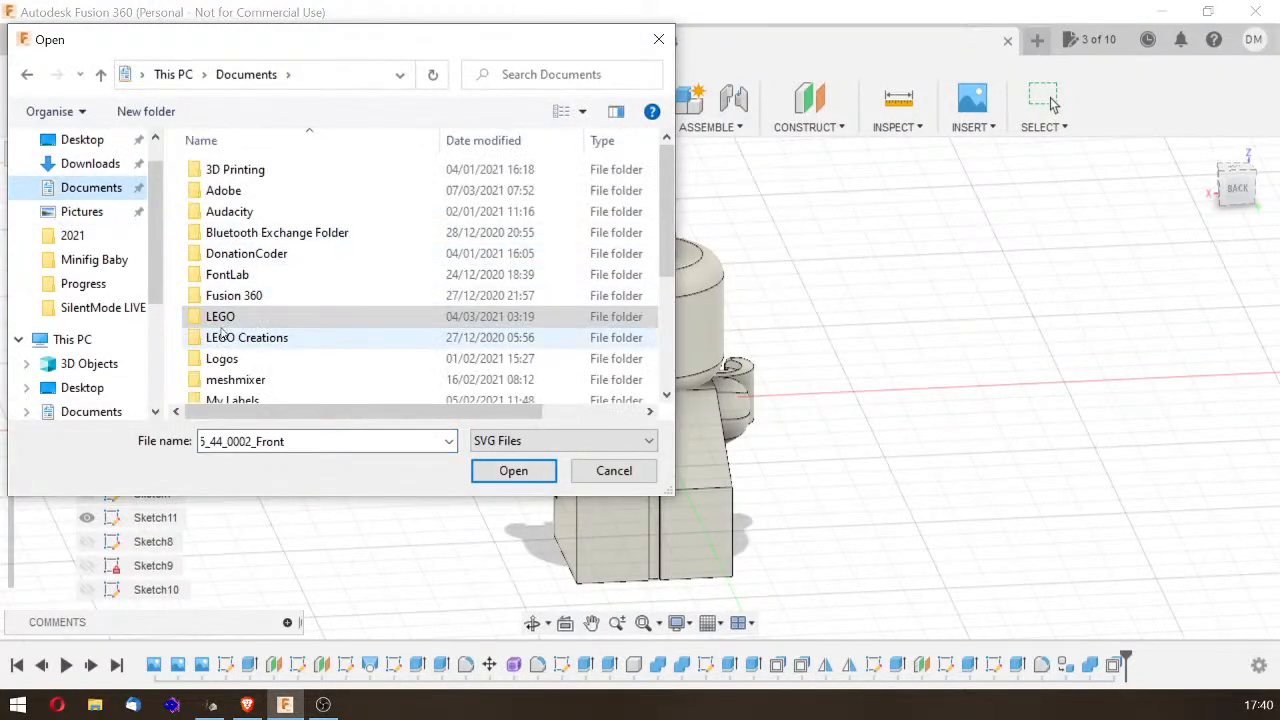
left_click(220, 318)
double_click(221, 359)
double_click(222, 188)
double_click(478, 188)
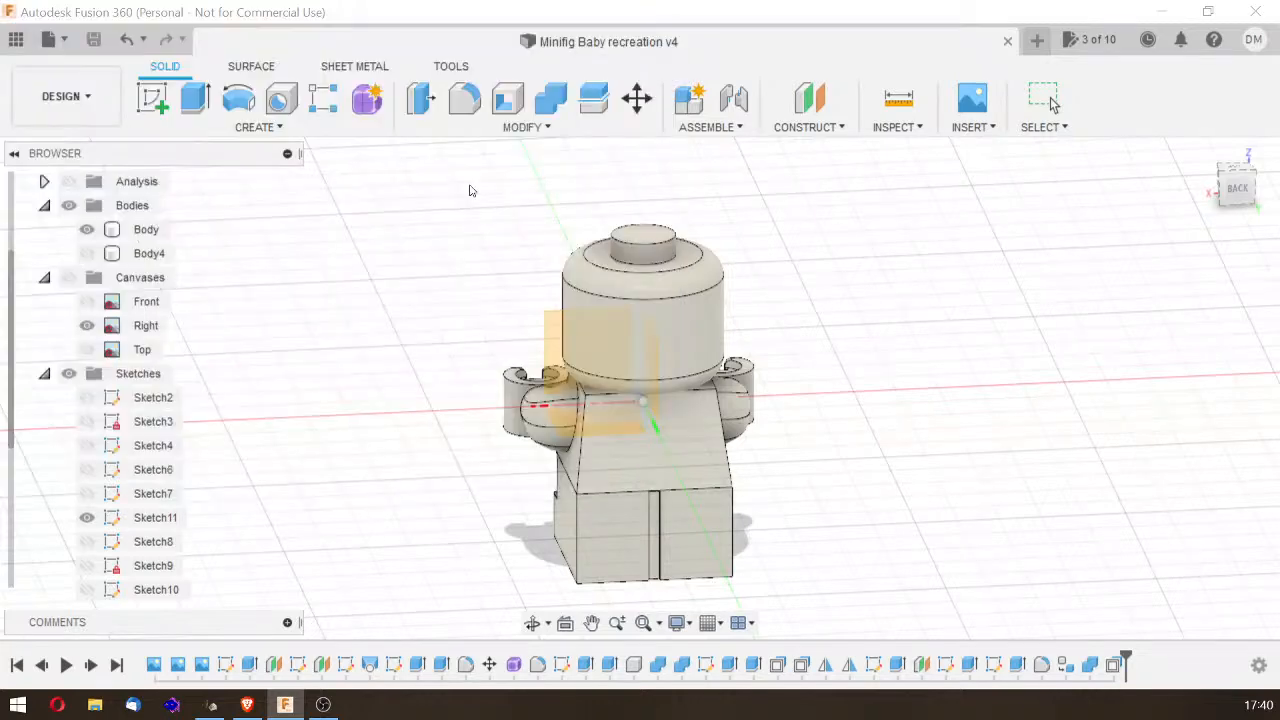
Step: Place the MODE logo on the torso's sloped back face at X -9.084 mm, Y 4.799 mm and finish the sketch
left_click(695, 434)
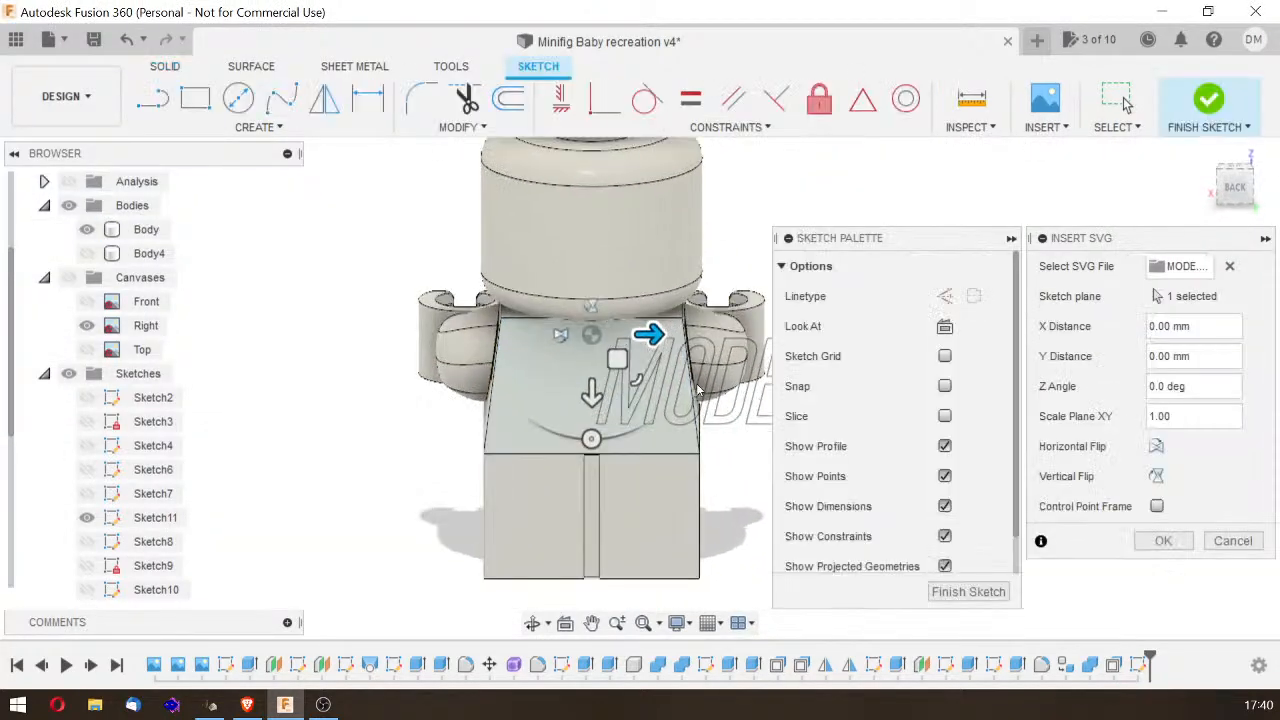
left_click_drag(636, 380, 572, 391)
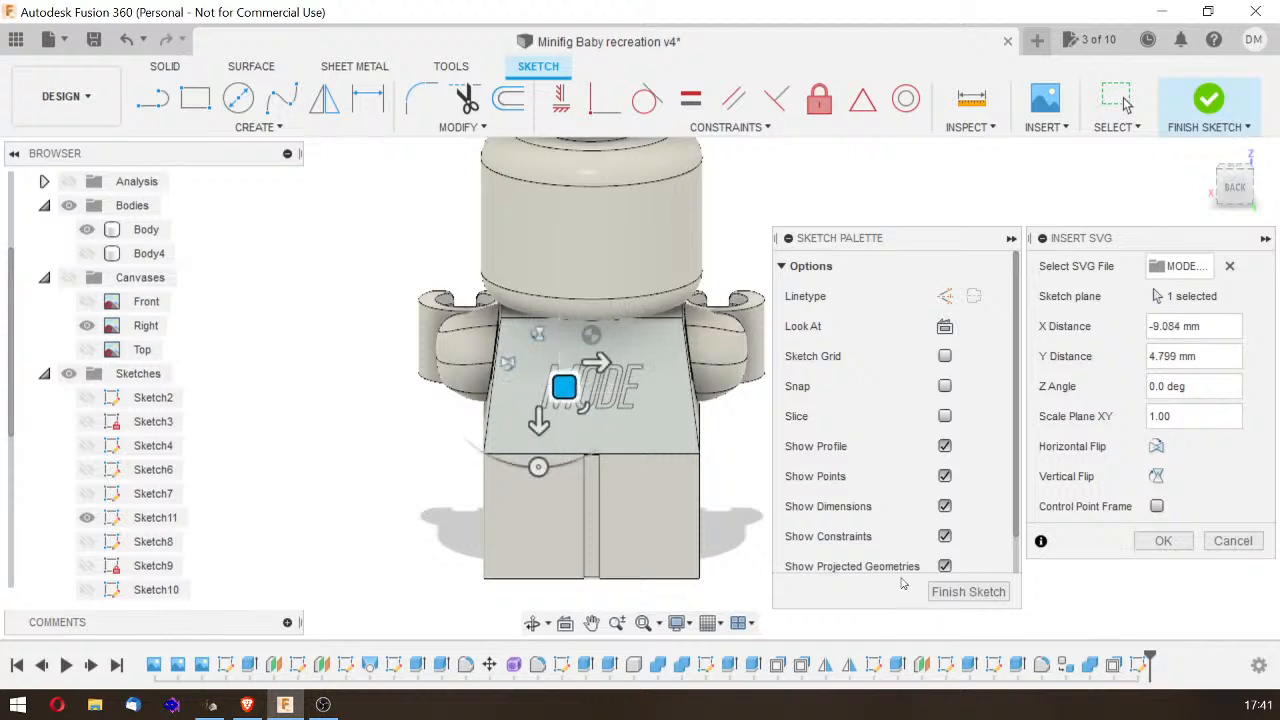
left_click(1163, 540)
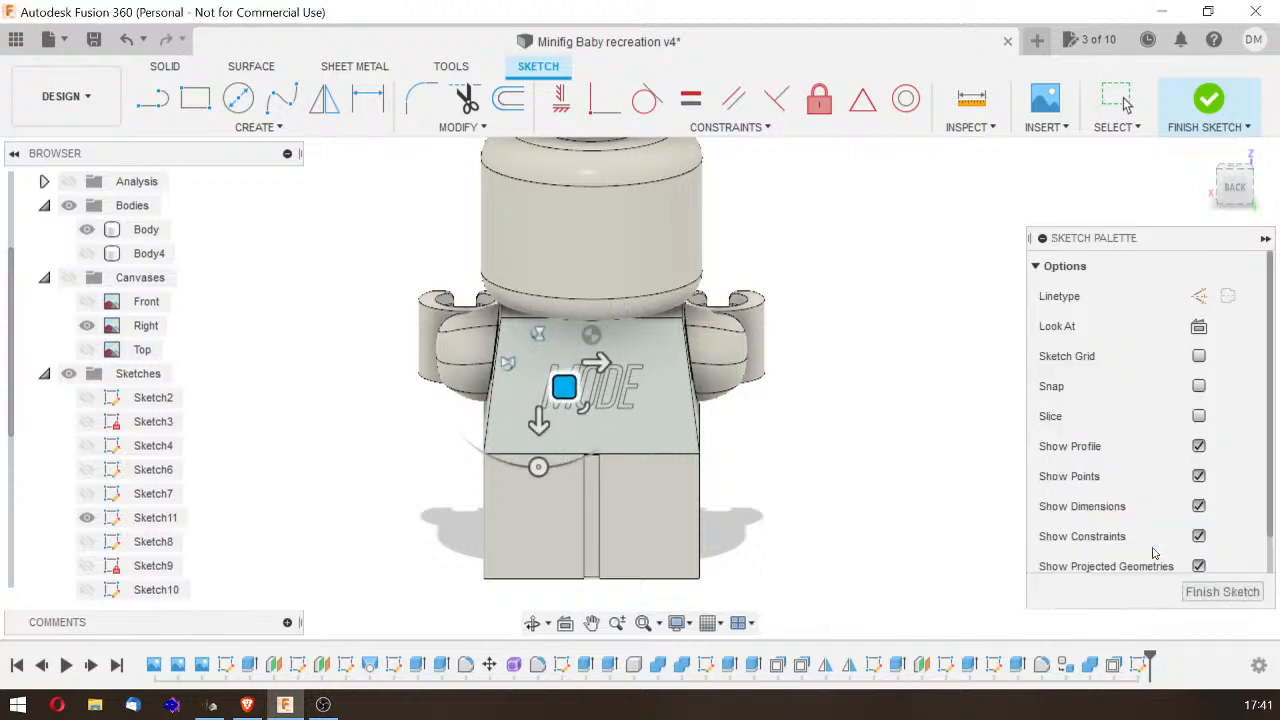
left_click(1220, 590)
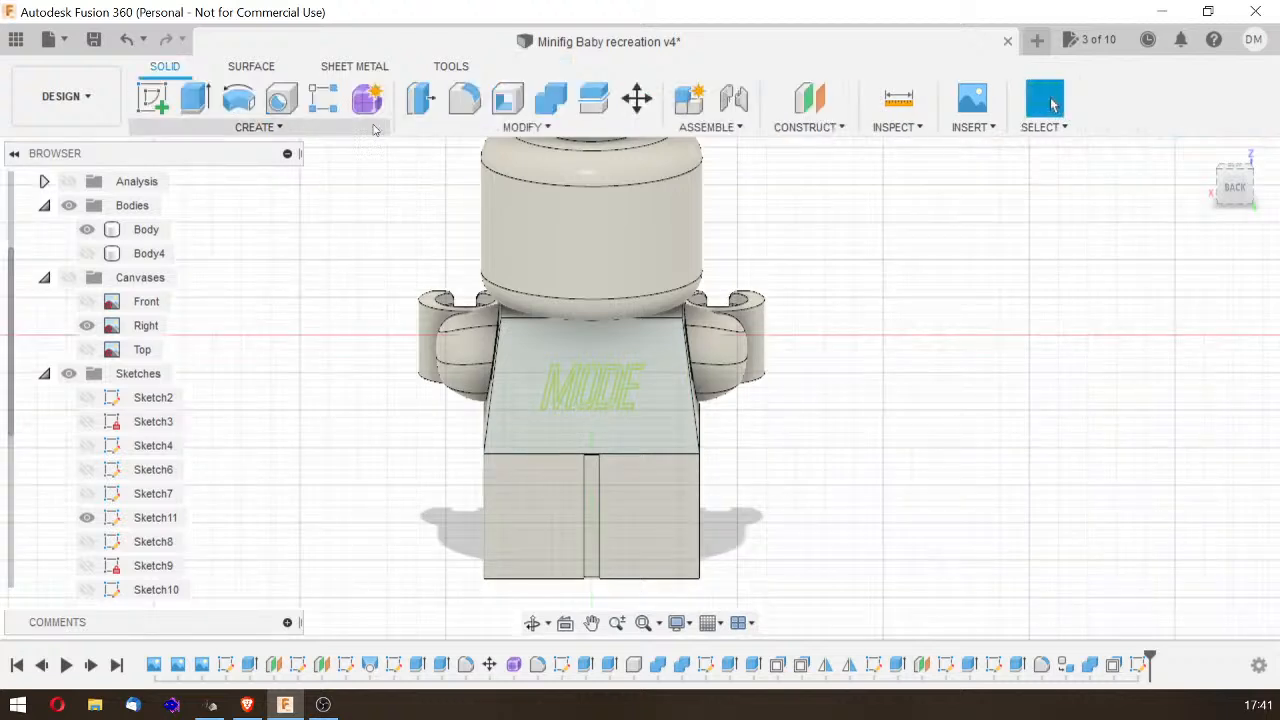
Step: Extrude the four MODE letter profiles on the torso's sloped back face by 0.3 mm, joined to the body
key("e")
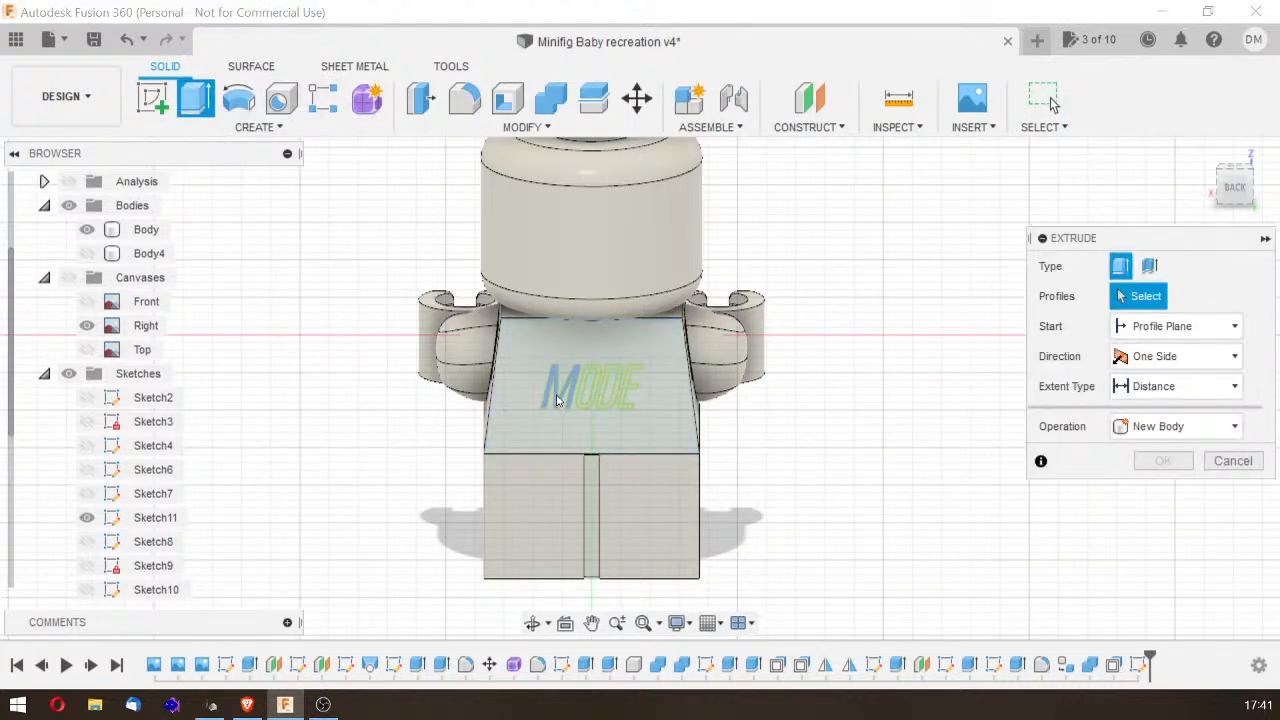
left_click(584, 392)
left_click(612, 396)
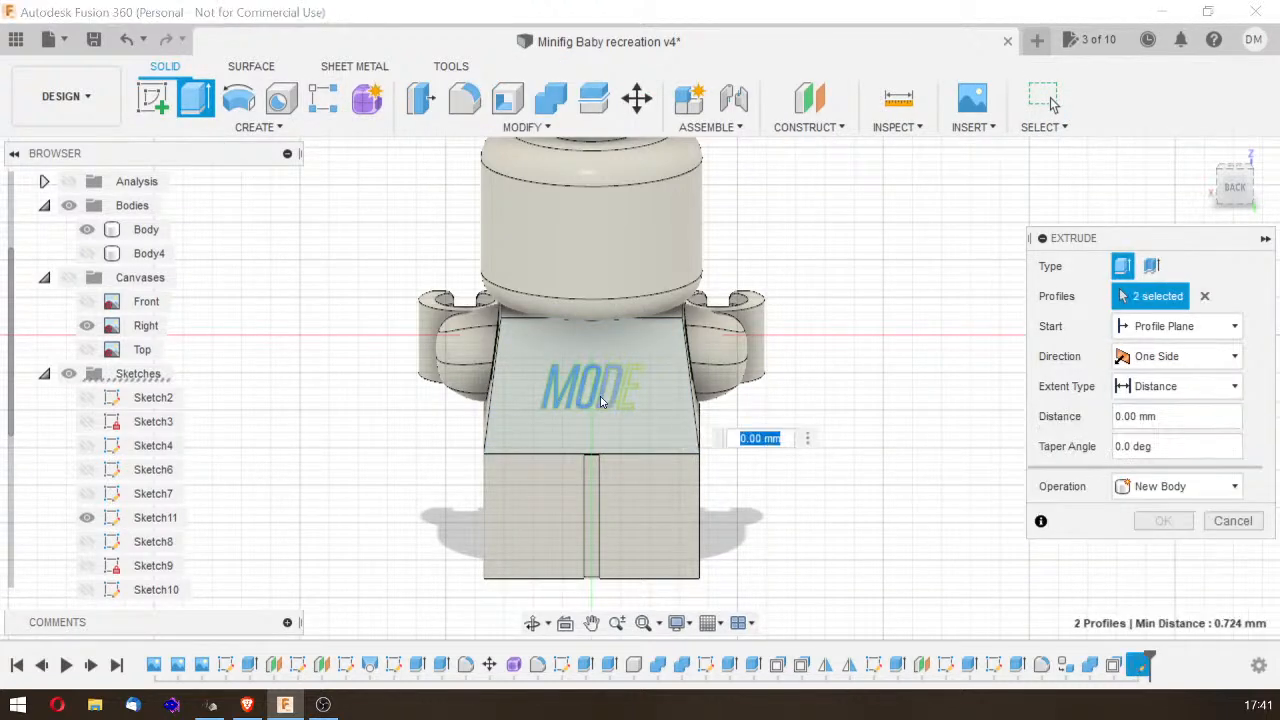
left_click(622, 400)
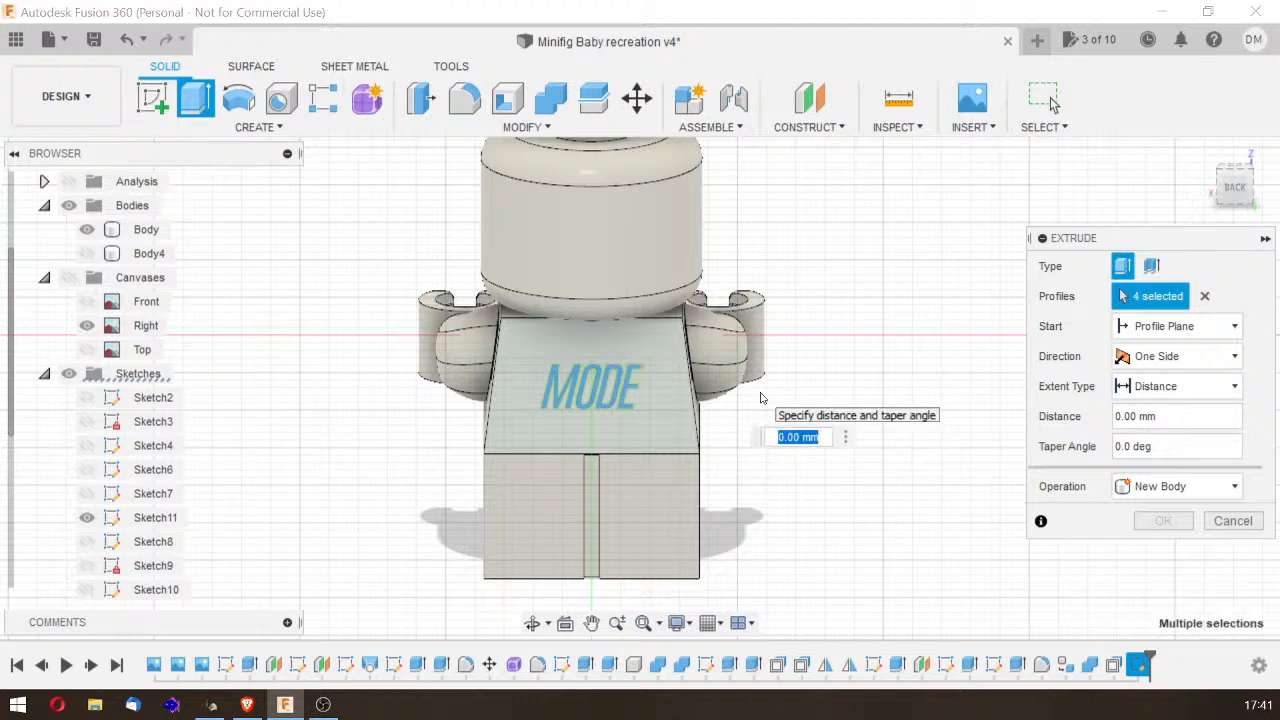
type("0.0")
key("BackSpace")
type("2")
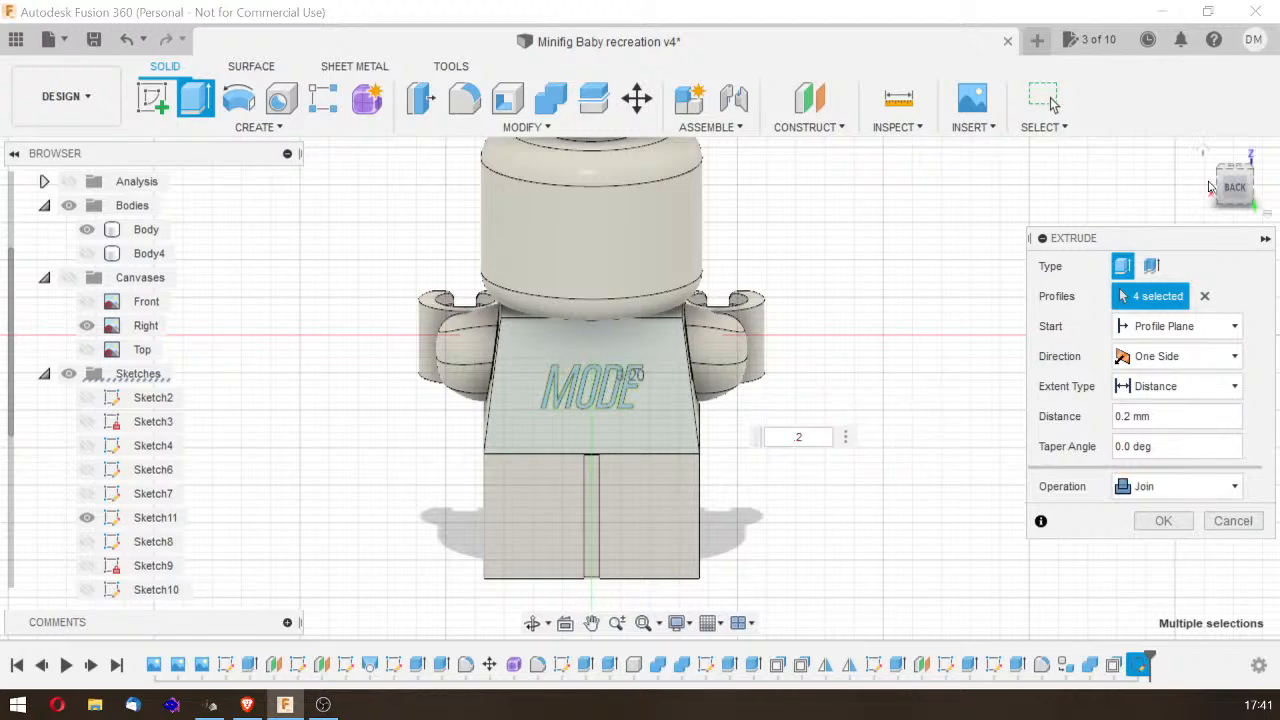
mouse_move(1233, 188)
left_mouse_down()
mouse_move(1252, 189)
mouse_move(1243, 203)
mouse_move(1240, 173)
left_mouse_up()
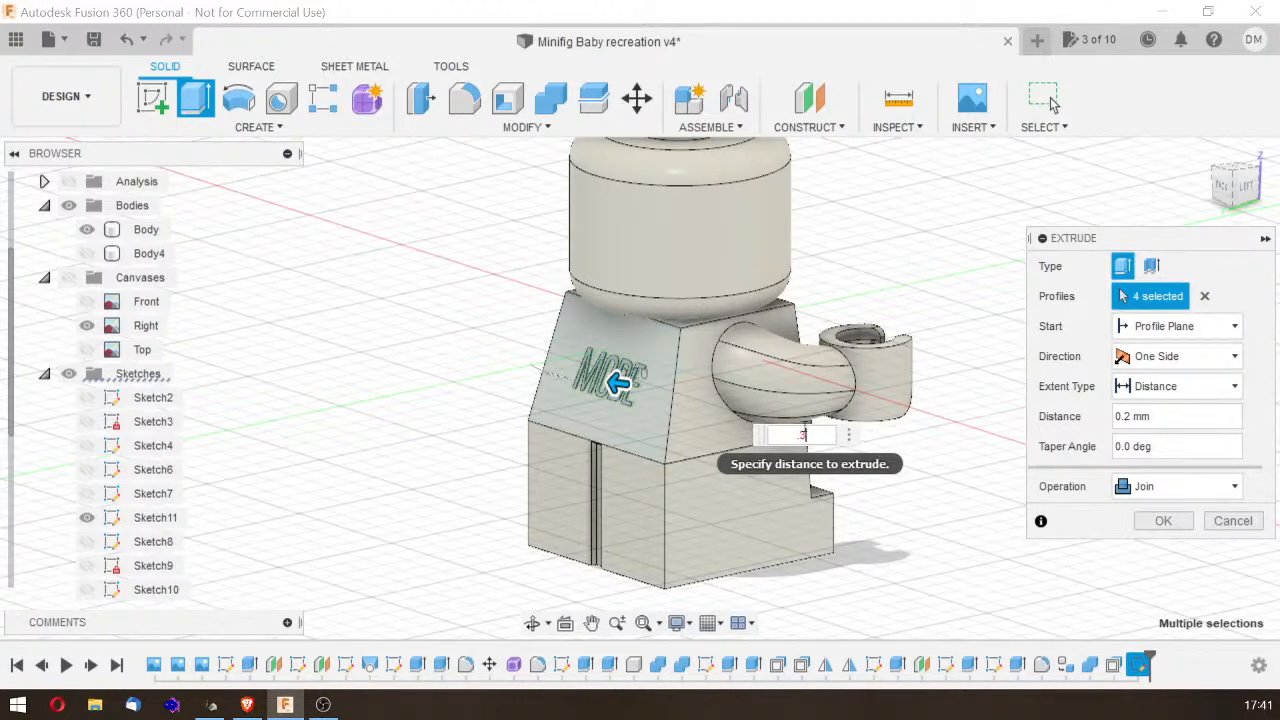
key("Return")
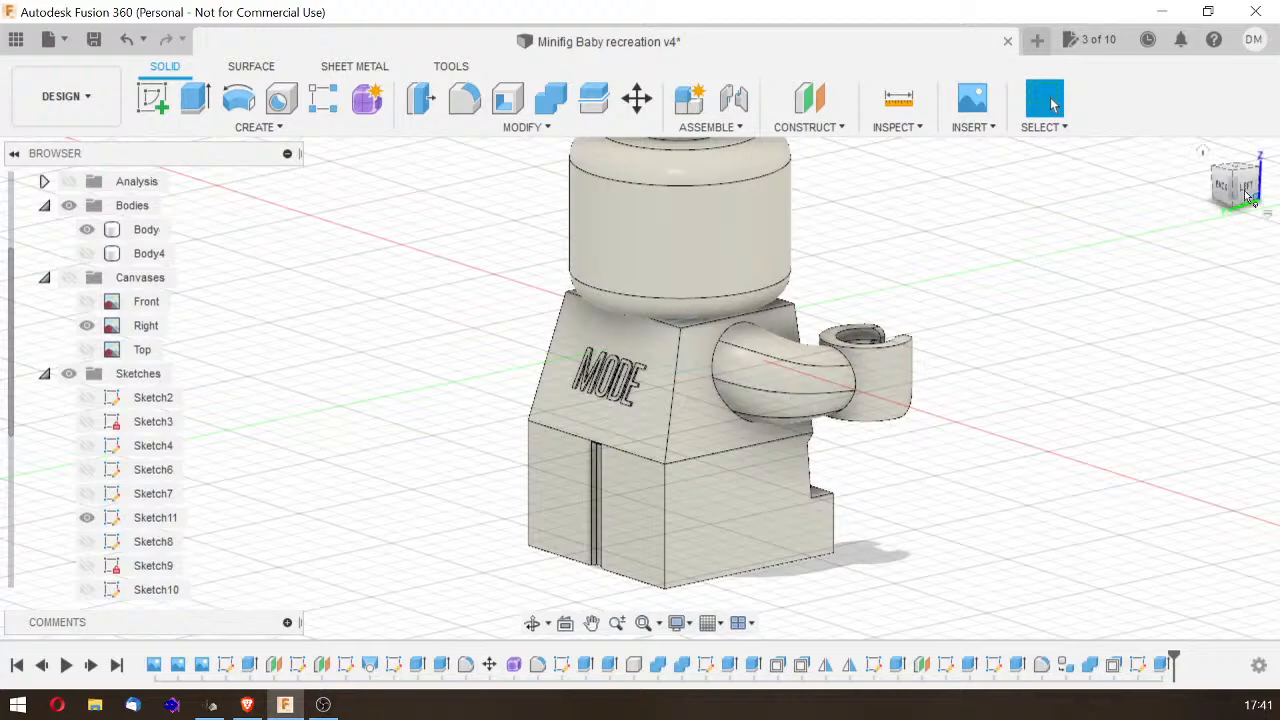
Step: Turn the minifigure to an angled front view and save the design with the version description MODE logo
mouse_move(1265, 187)
left_mouse_down()
mouse_move(1279, 400)
mouse_move(1268, 150)
left_mouse_up()
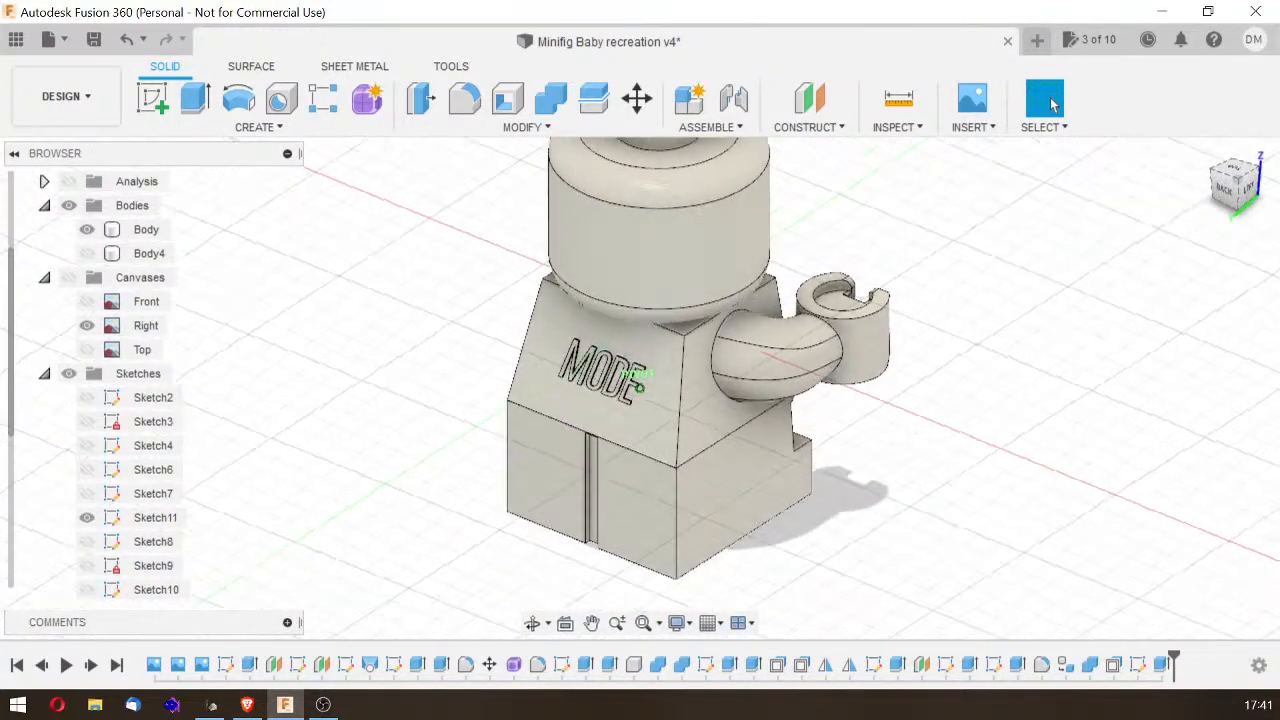
left_click(1205, 149)
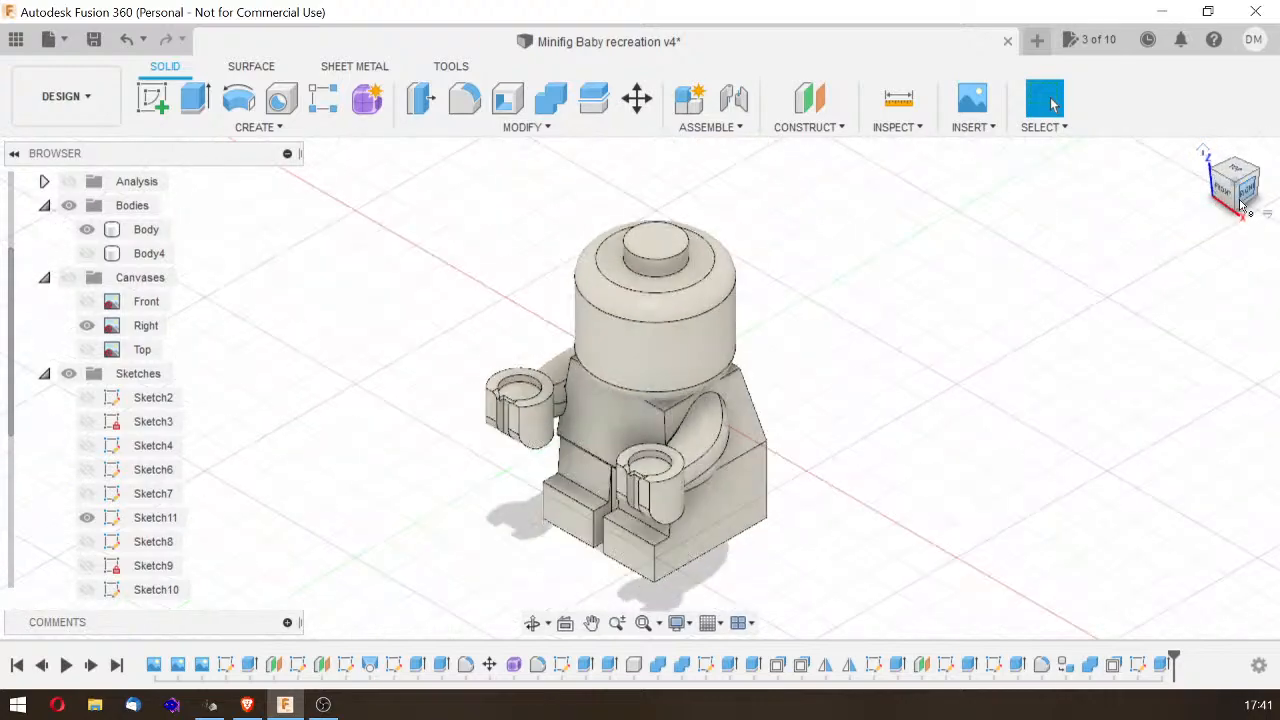
left_click(1243, 207)
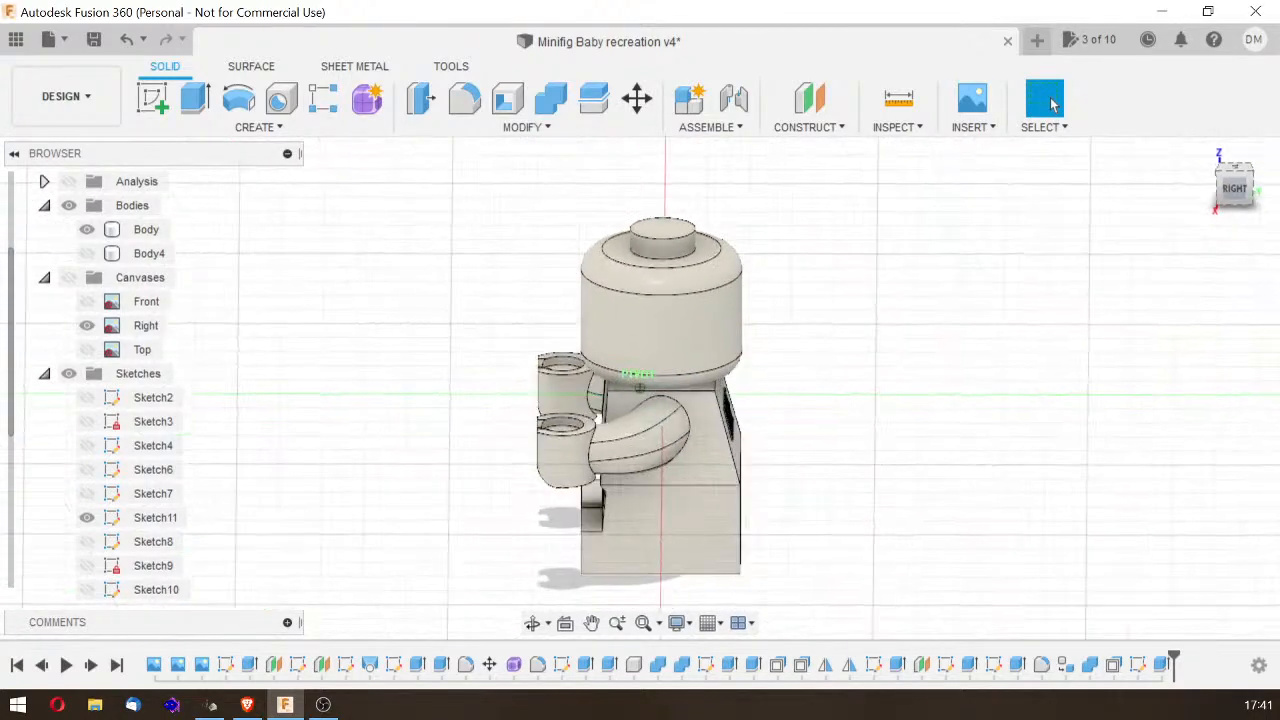
left_click_drag(1196, 195, 980, 158)
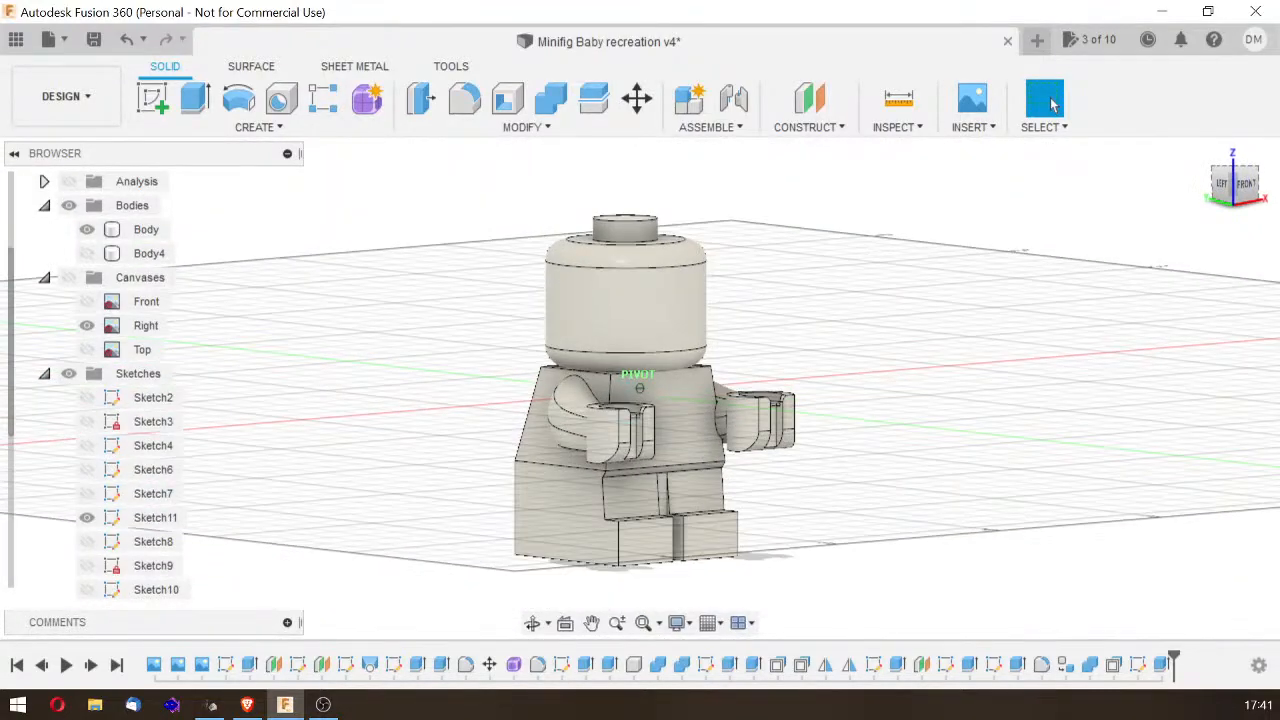
left_click_drag(1262, 192, 1243, 208)
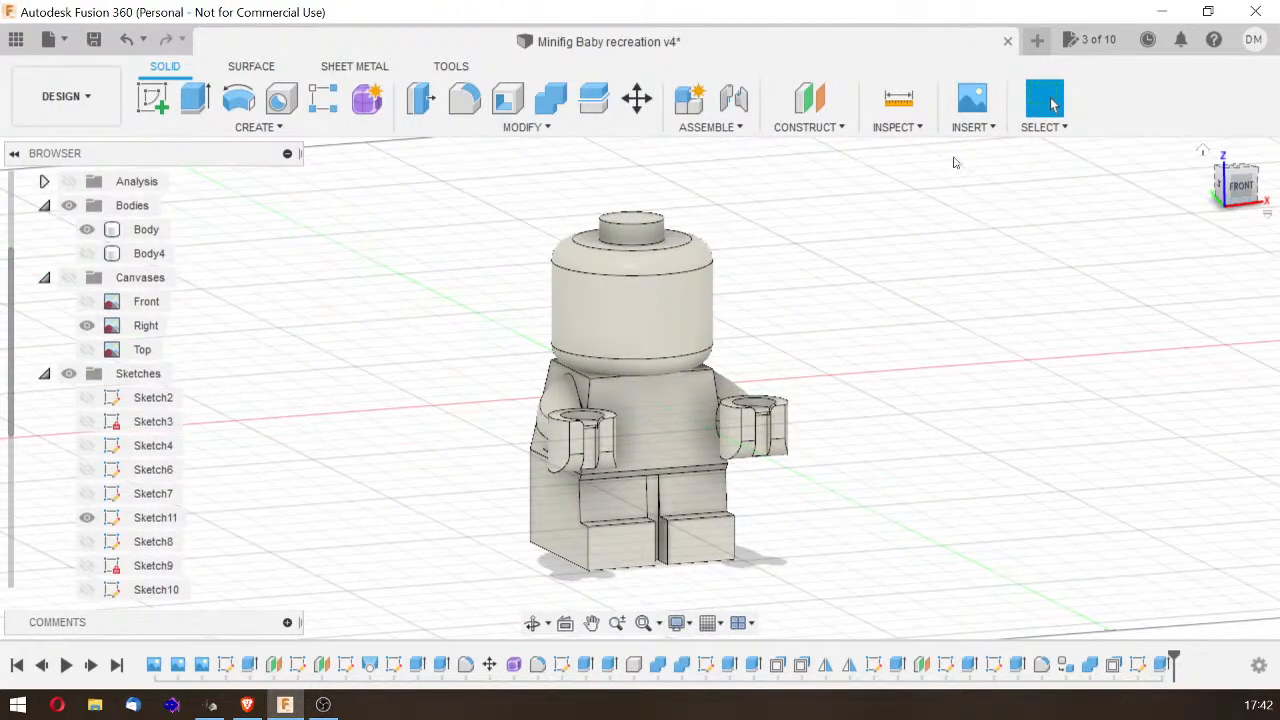
left_click(91, 42)
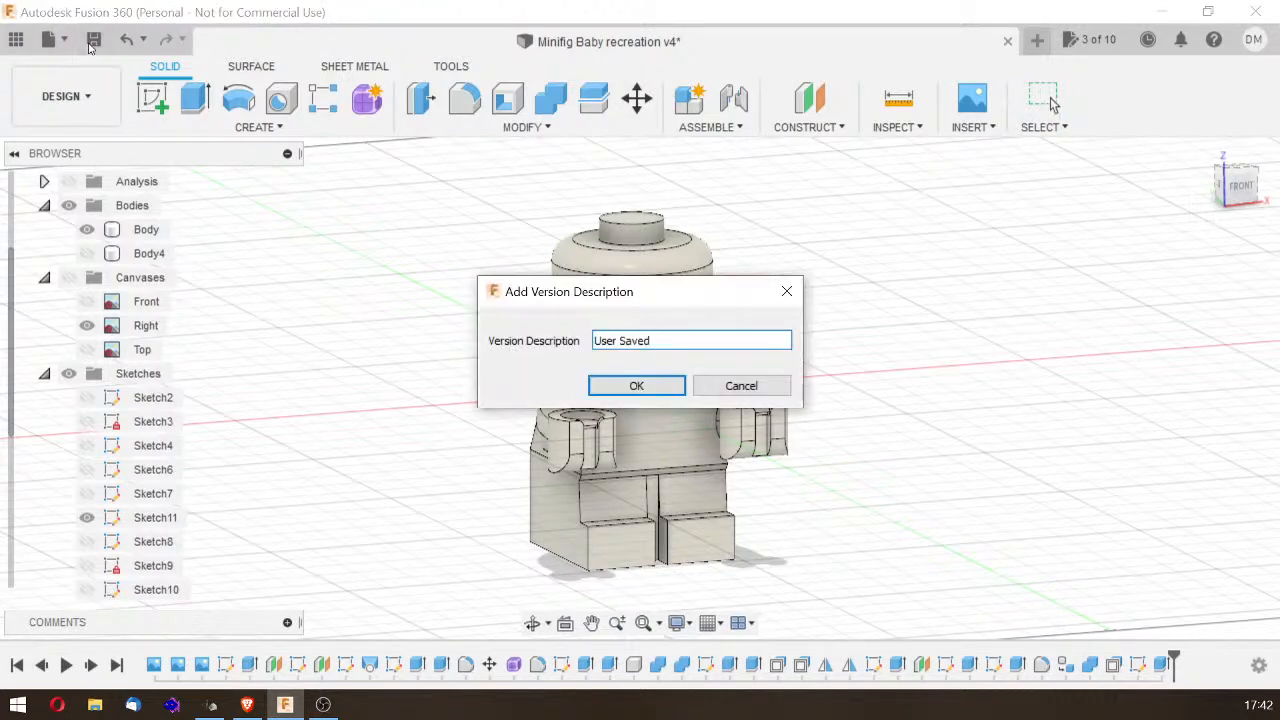
left_click_drag(714, 338, 354, 305)
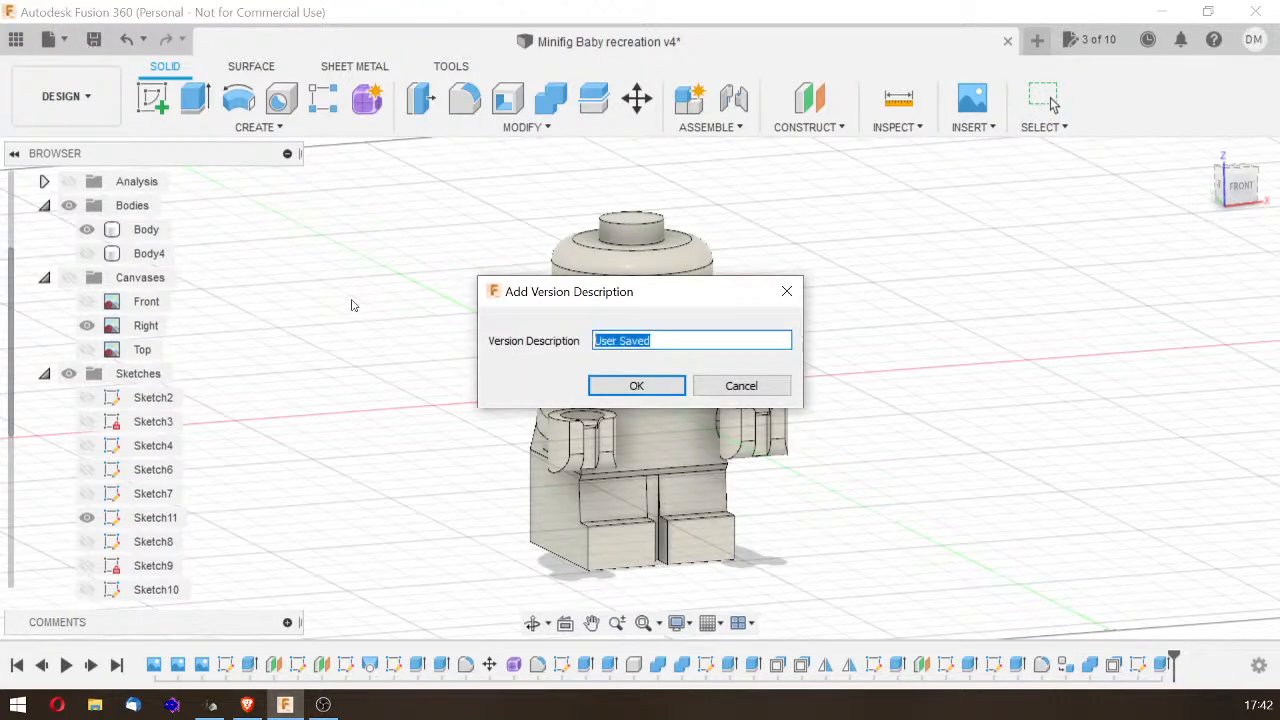
type("MO")
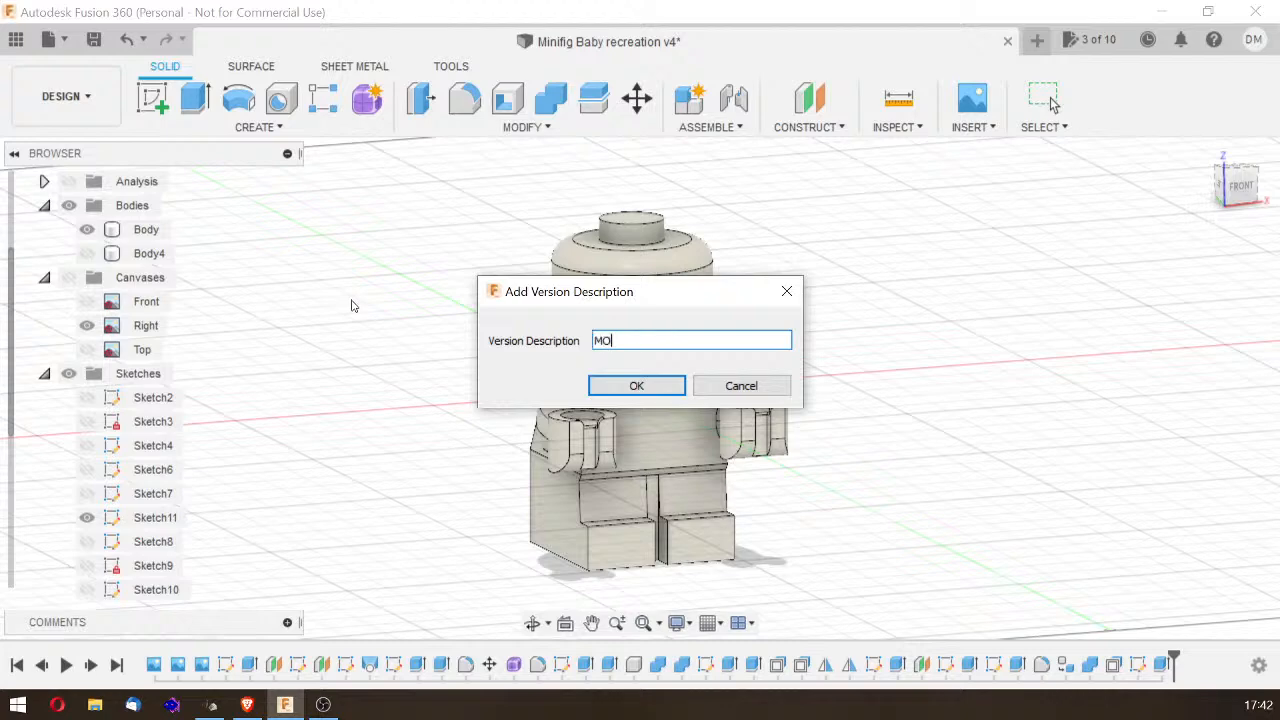
type("DE logo")
key("Return")
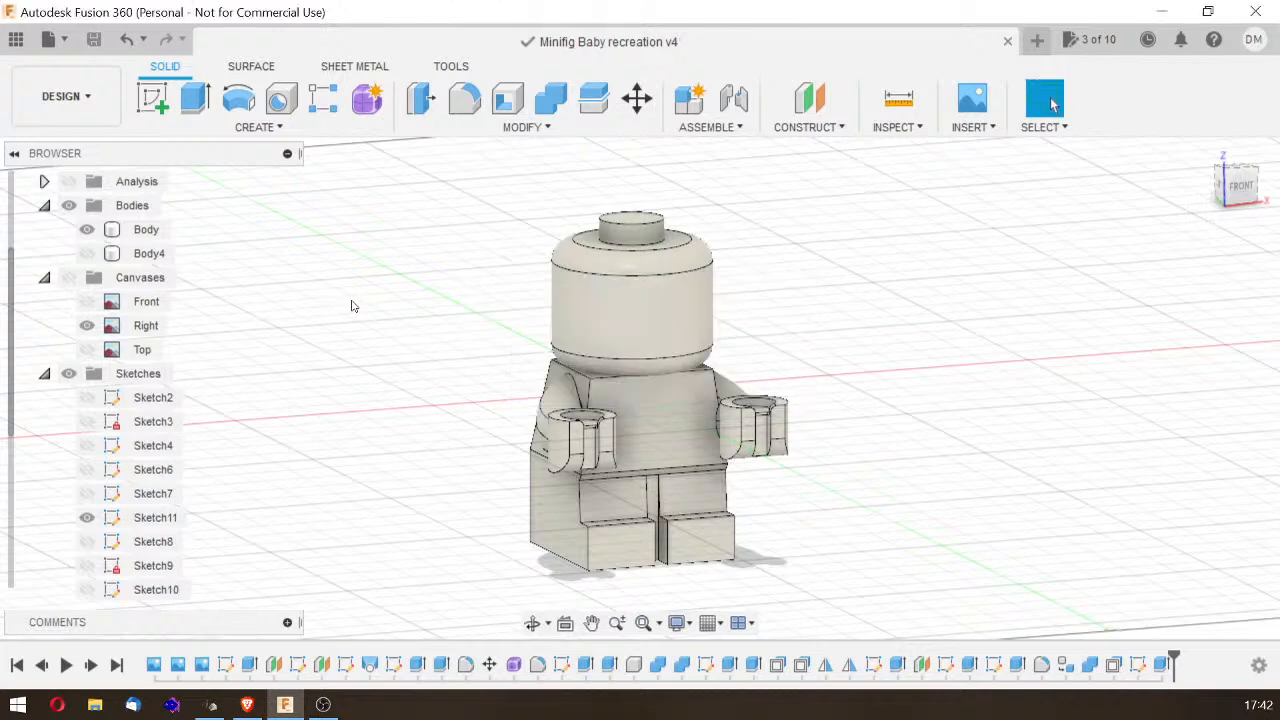